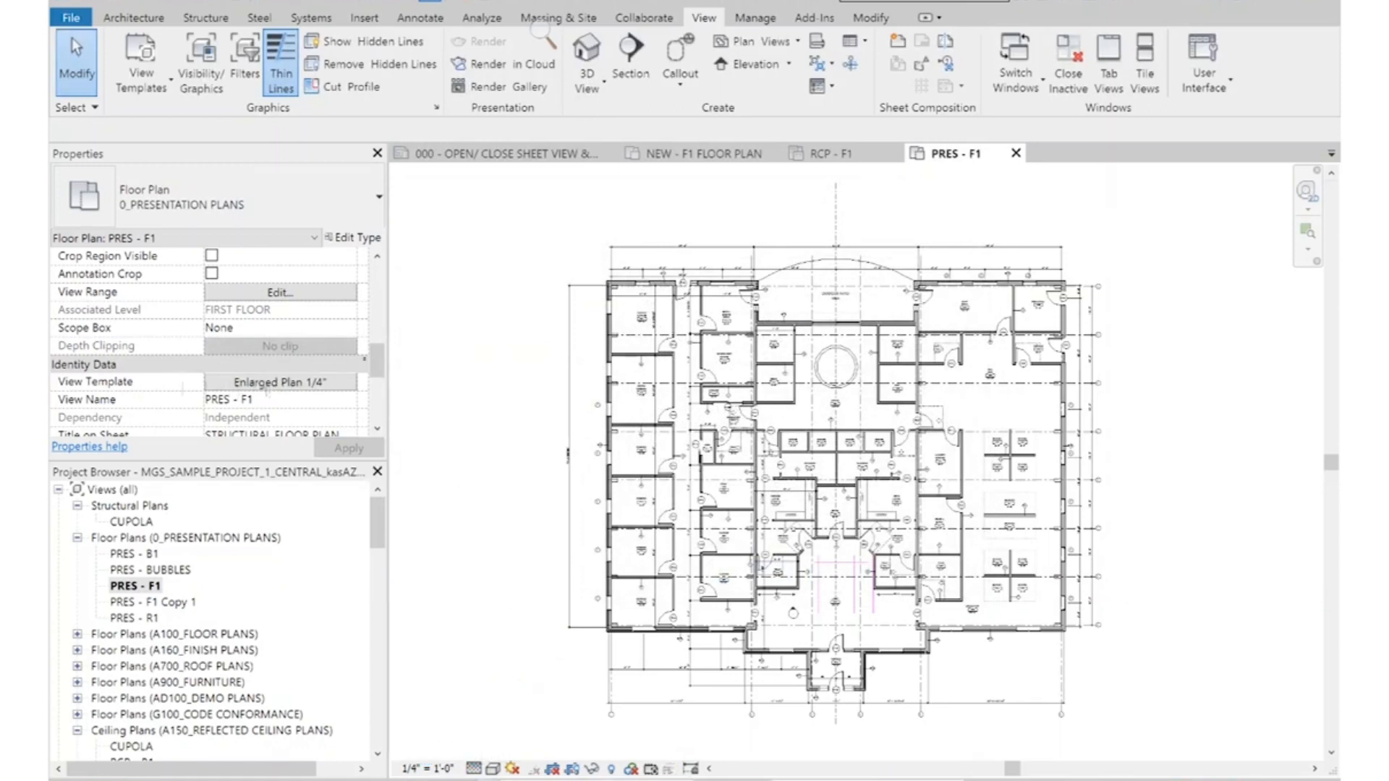
Try to draw a Working Section horizontally across the lower part of the PRES - F1 floor plan
click(543, 558)
click(1088, 557)
key(Escape)
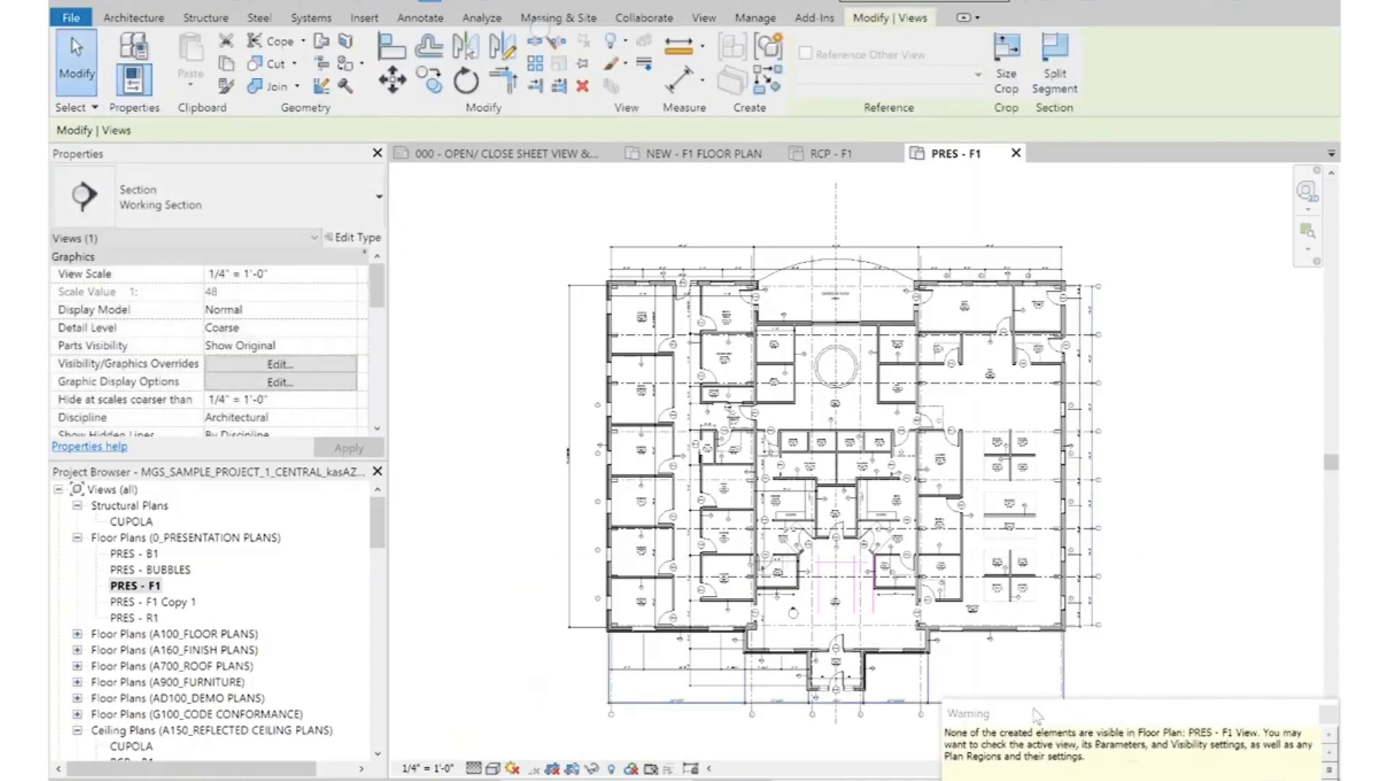
key(Escape)
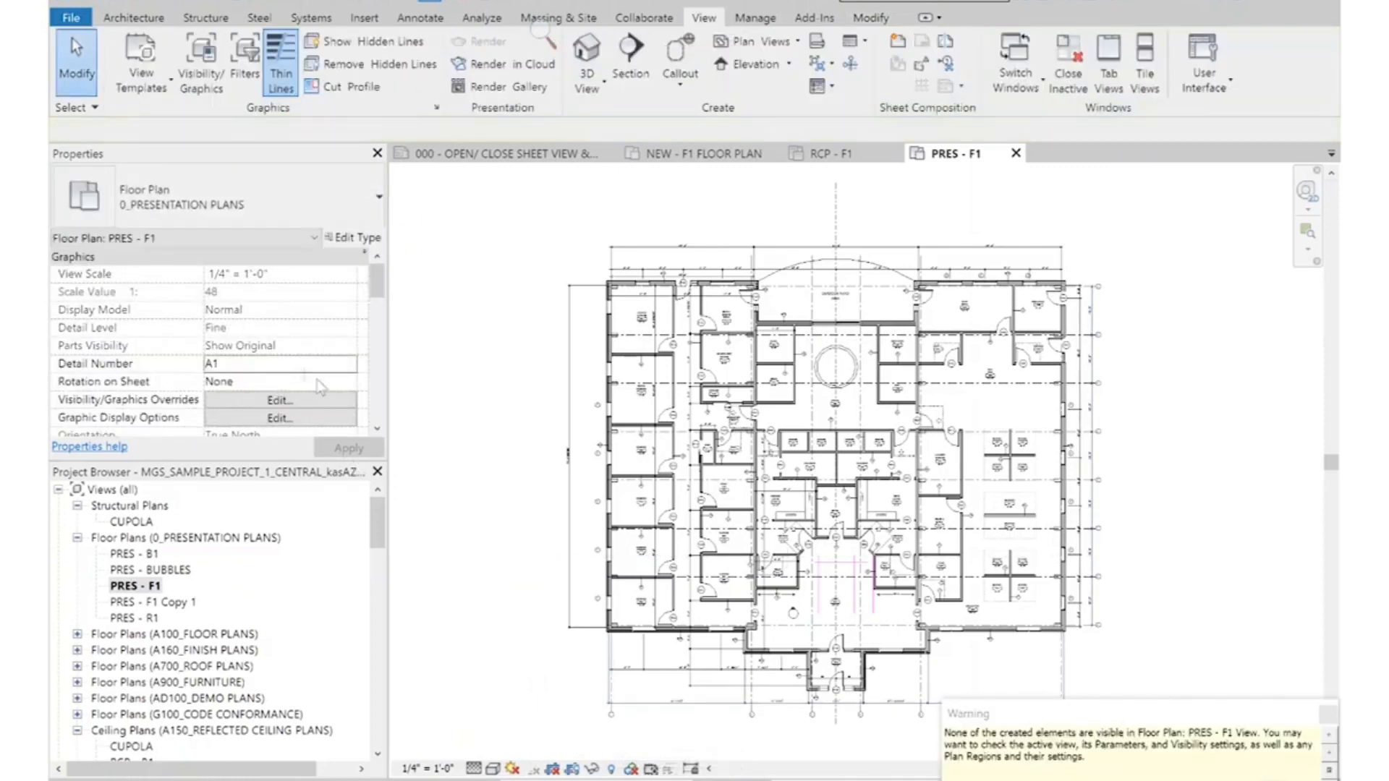
Review the model category settings in the PRES - F1 plan's Visibility/Graphic Overrides
scroll(304, 404, down, 2)
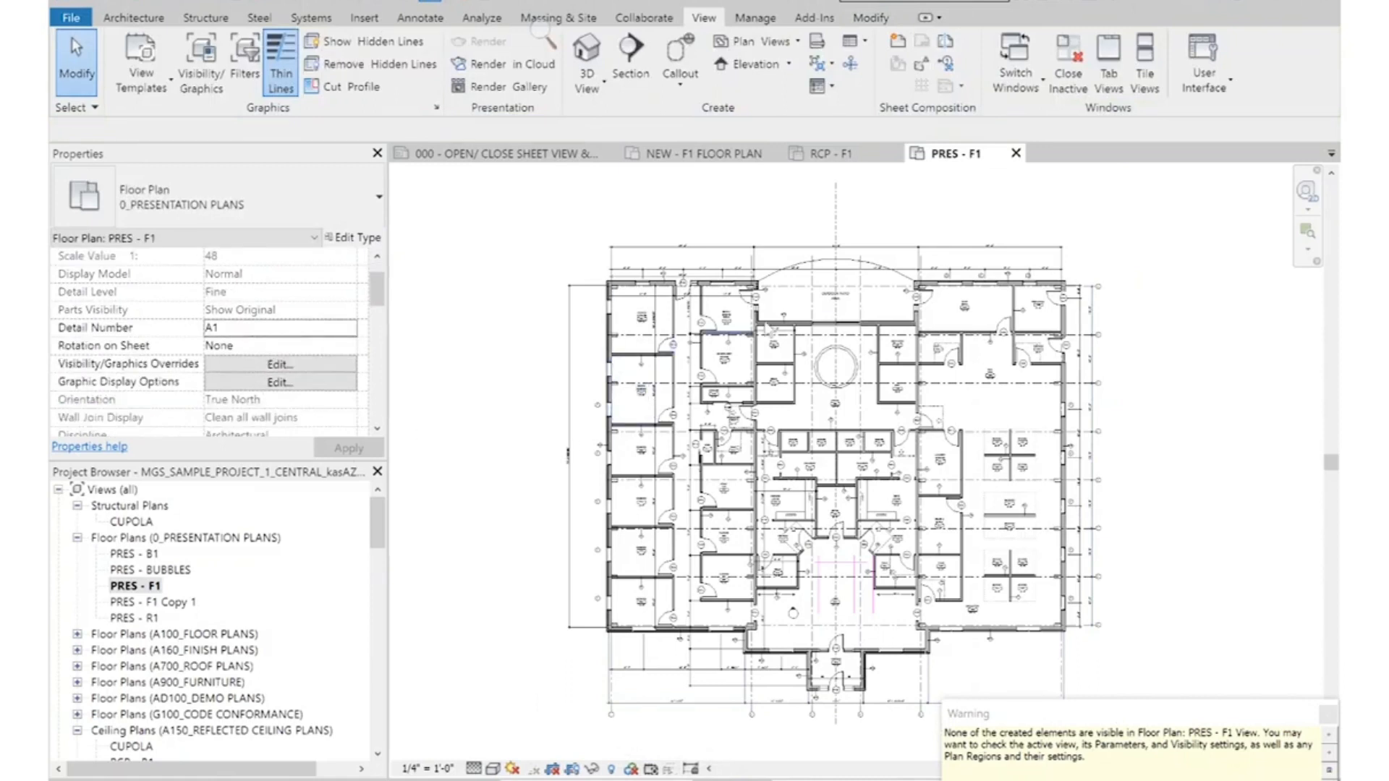
key(v)
key(g)
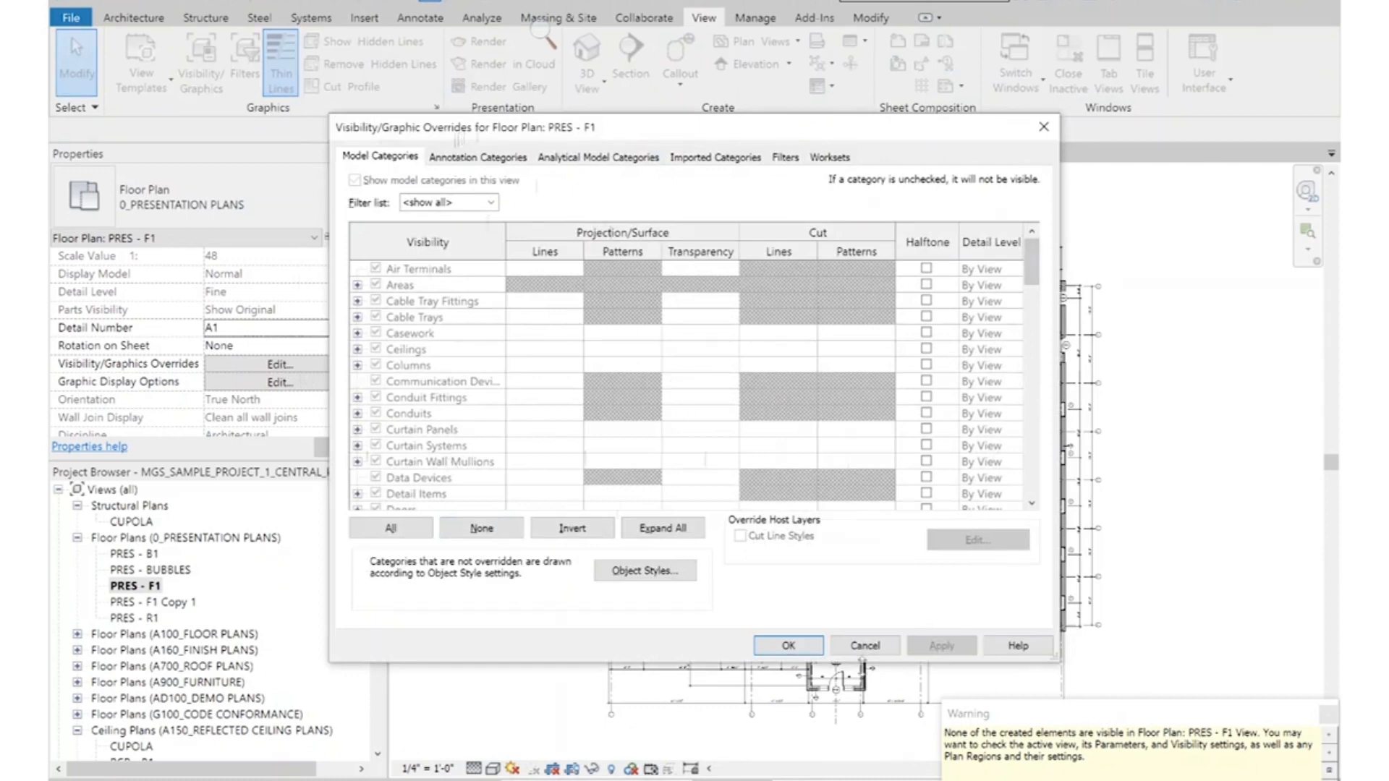
click(786, 645)
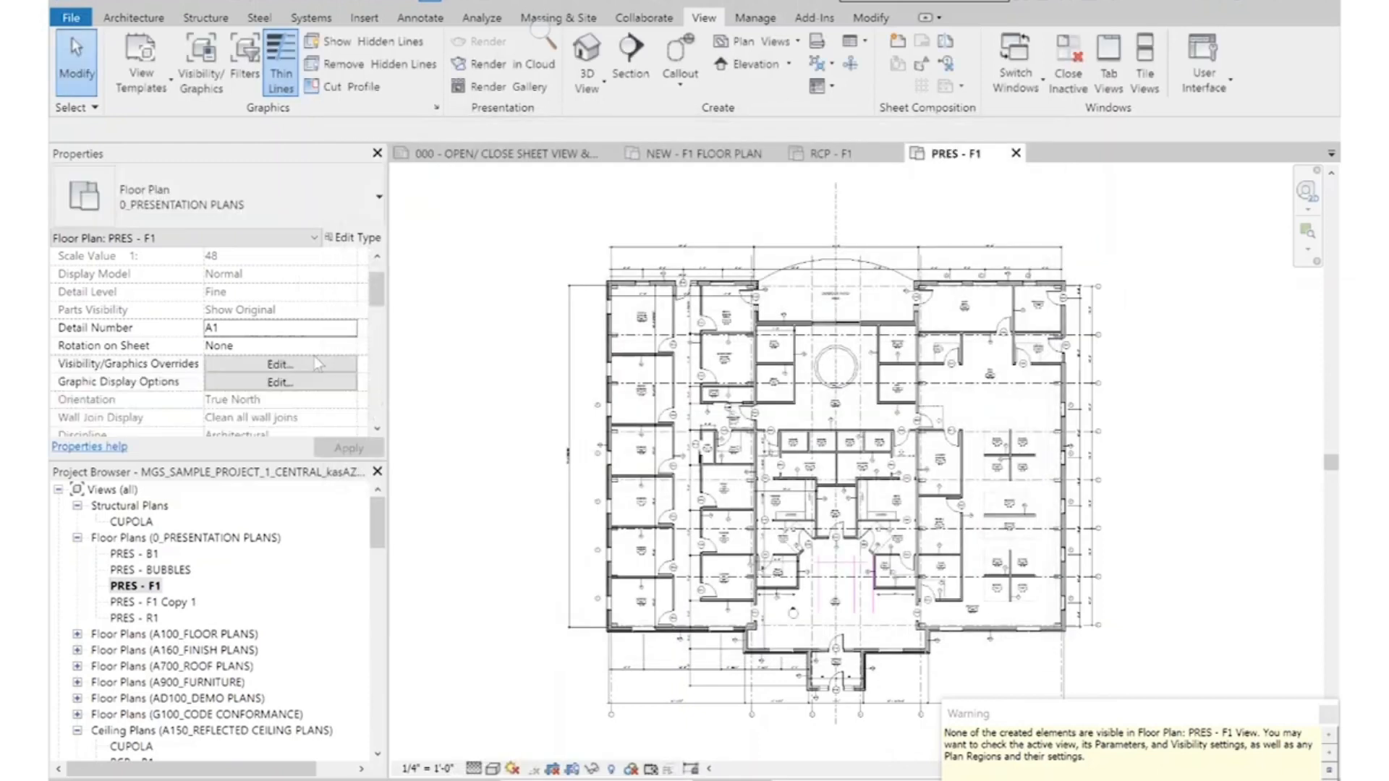
Remove the view template from the PRES - F1 floor plan by assigning <None>
scroll(313, 356, down, 5)
scroll(314, 356, down, 3)
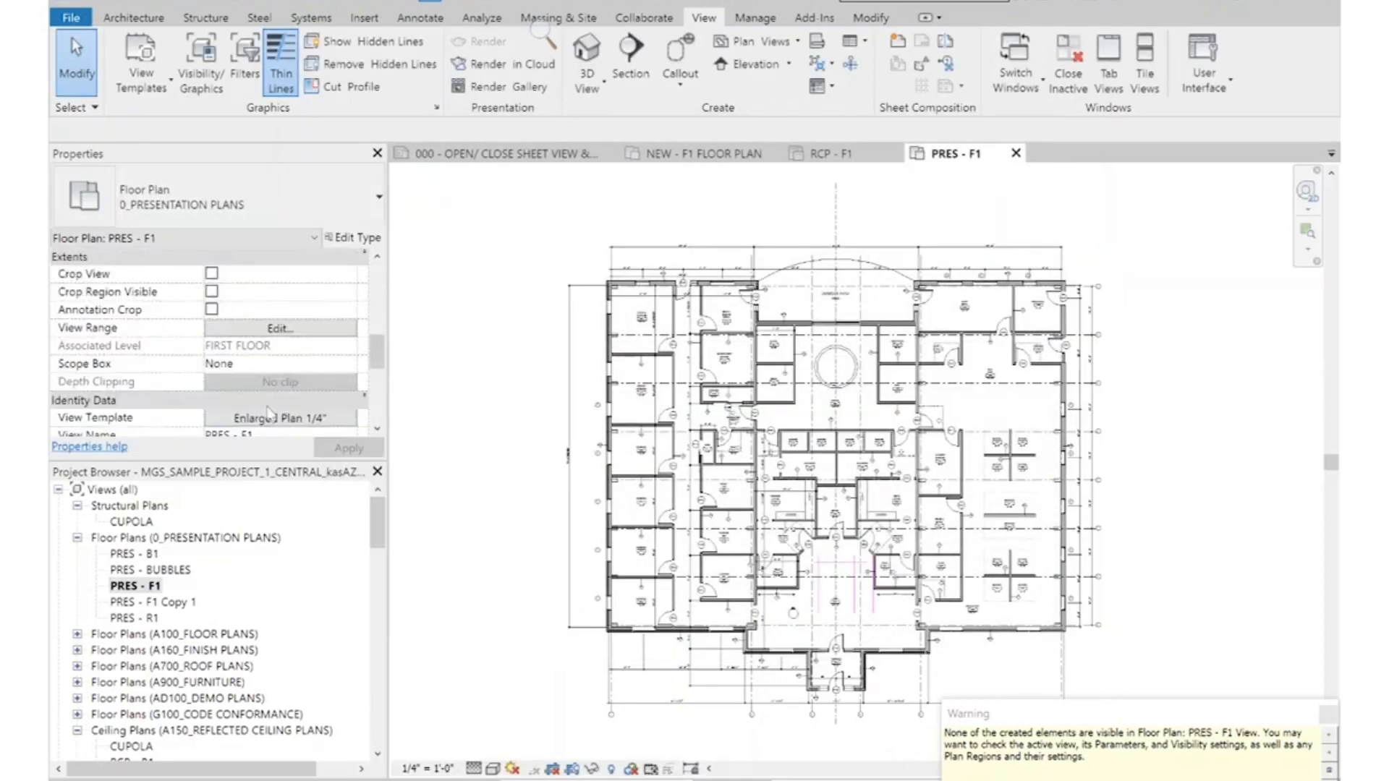
click(319, 418)
click(431, 350)
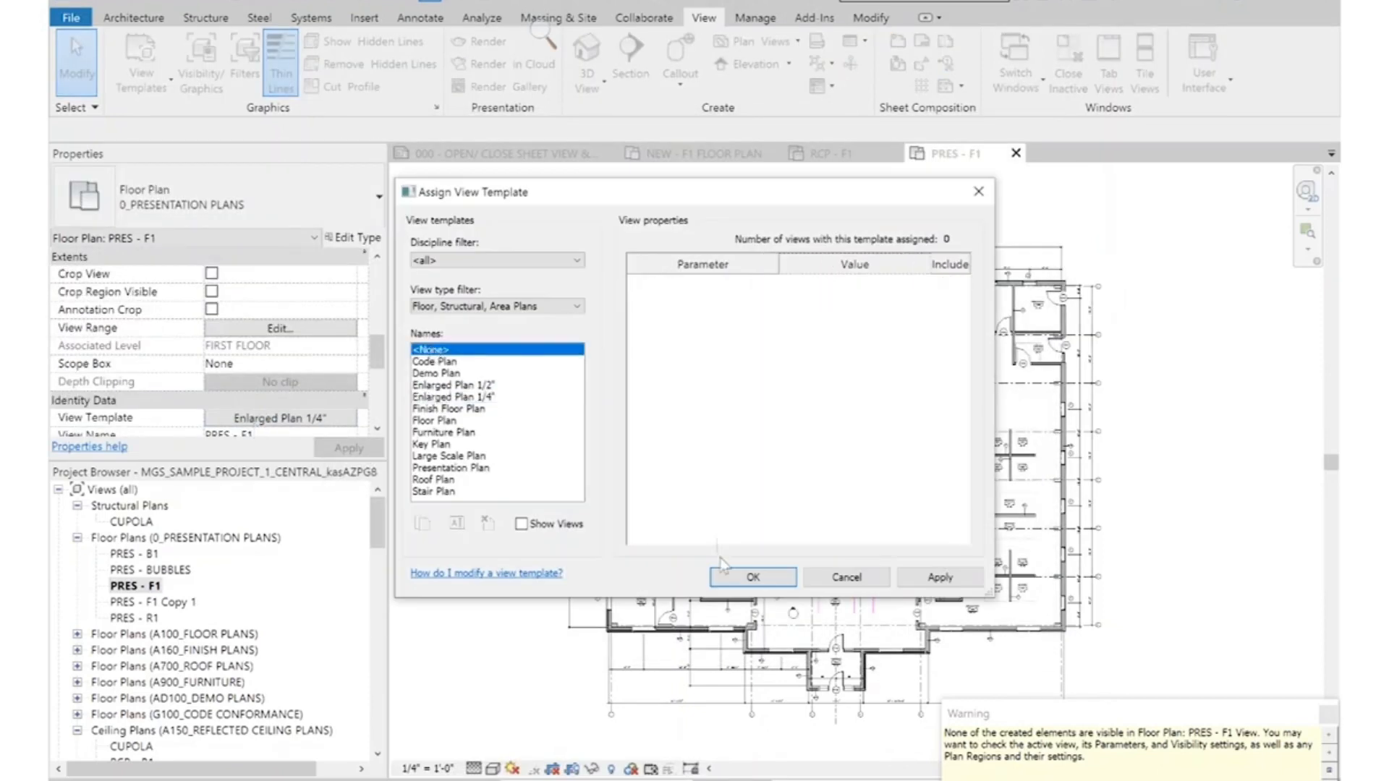
click(745, 577)
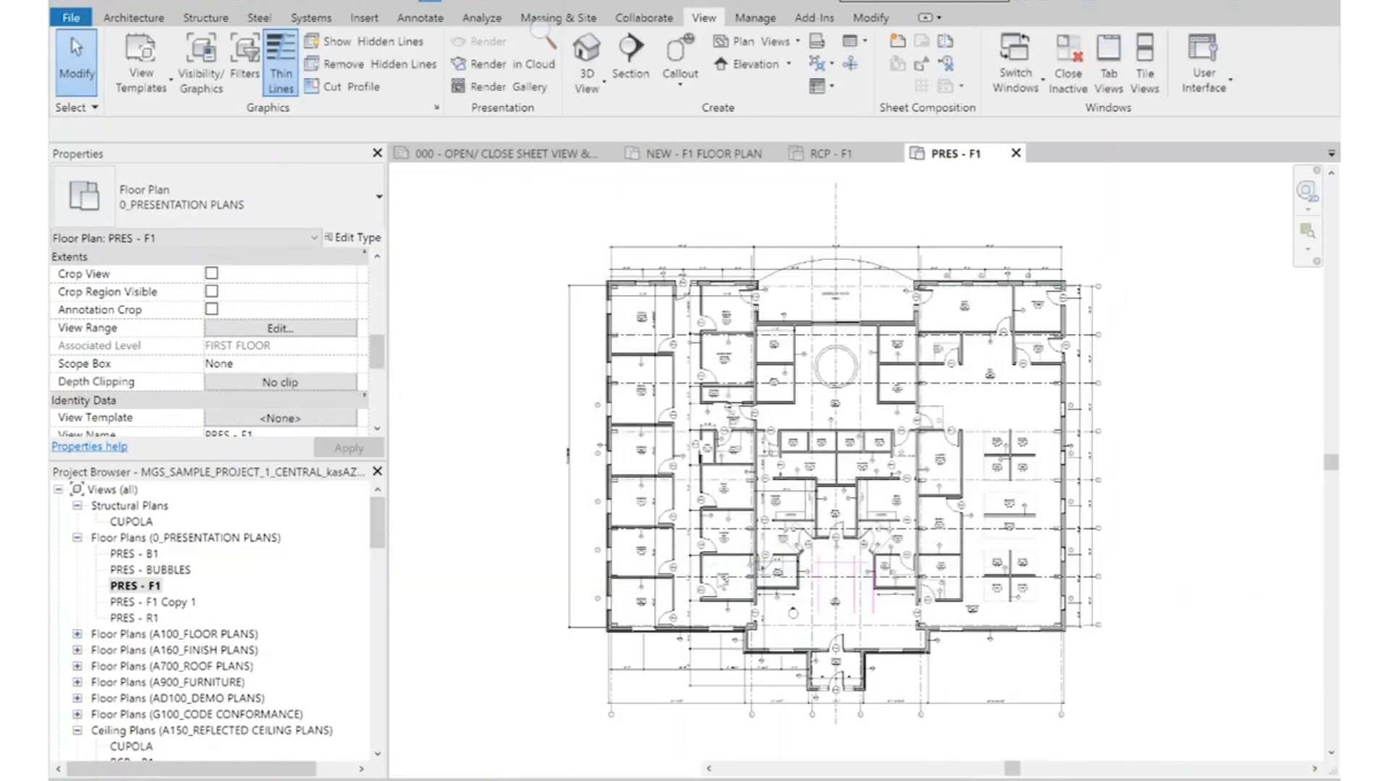
Turn on visibility for the Building Section, Wall Section, Working Section and Stair Section filters in the plan's Visibility/Graphic Overrides
key(v)
key(g)
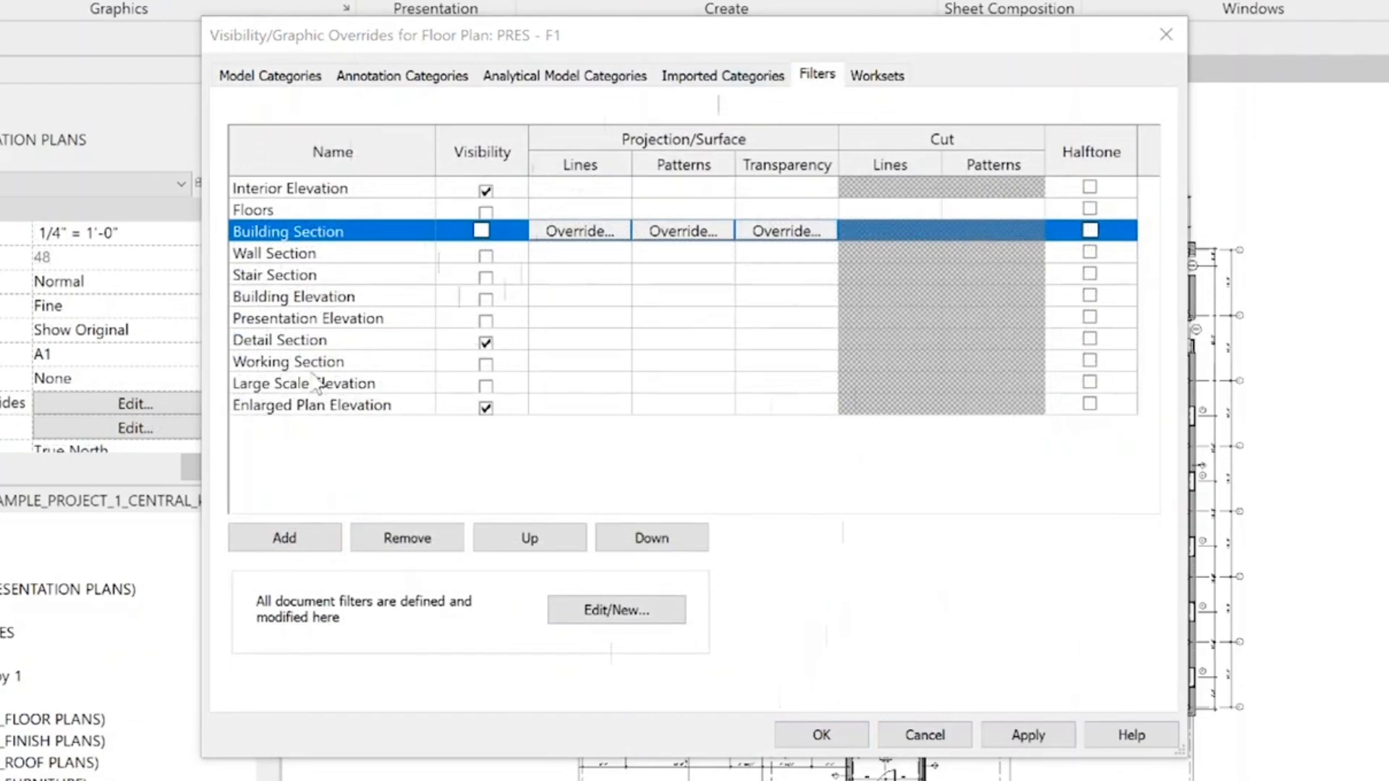
click(482, 232)
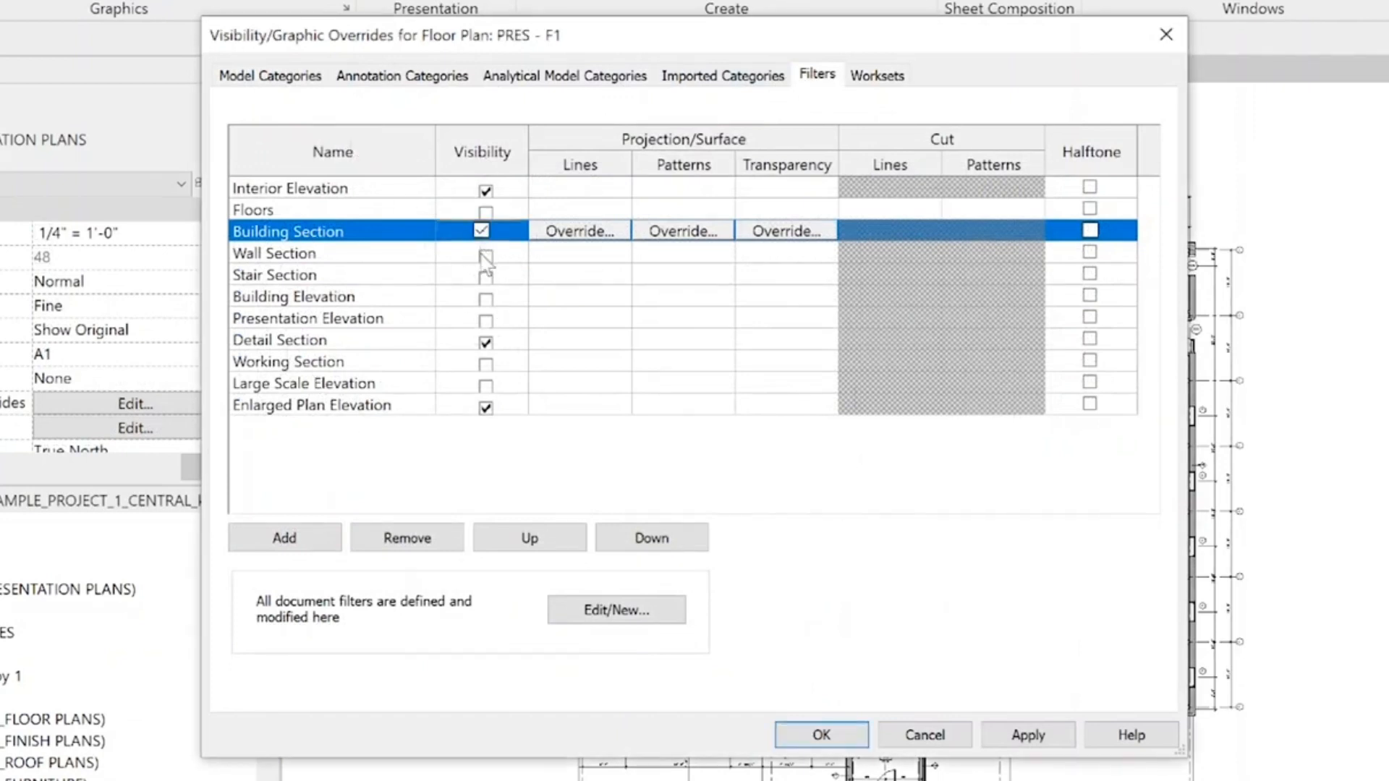
click(485, 255)
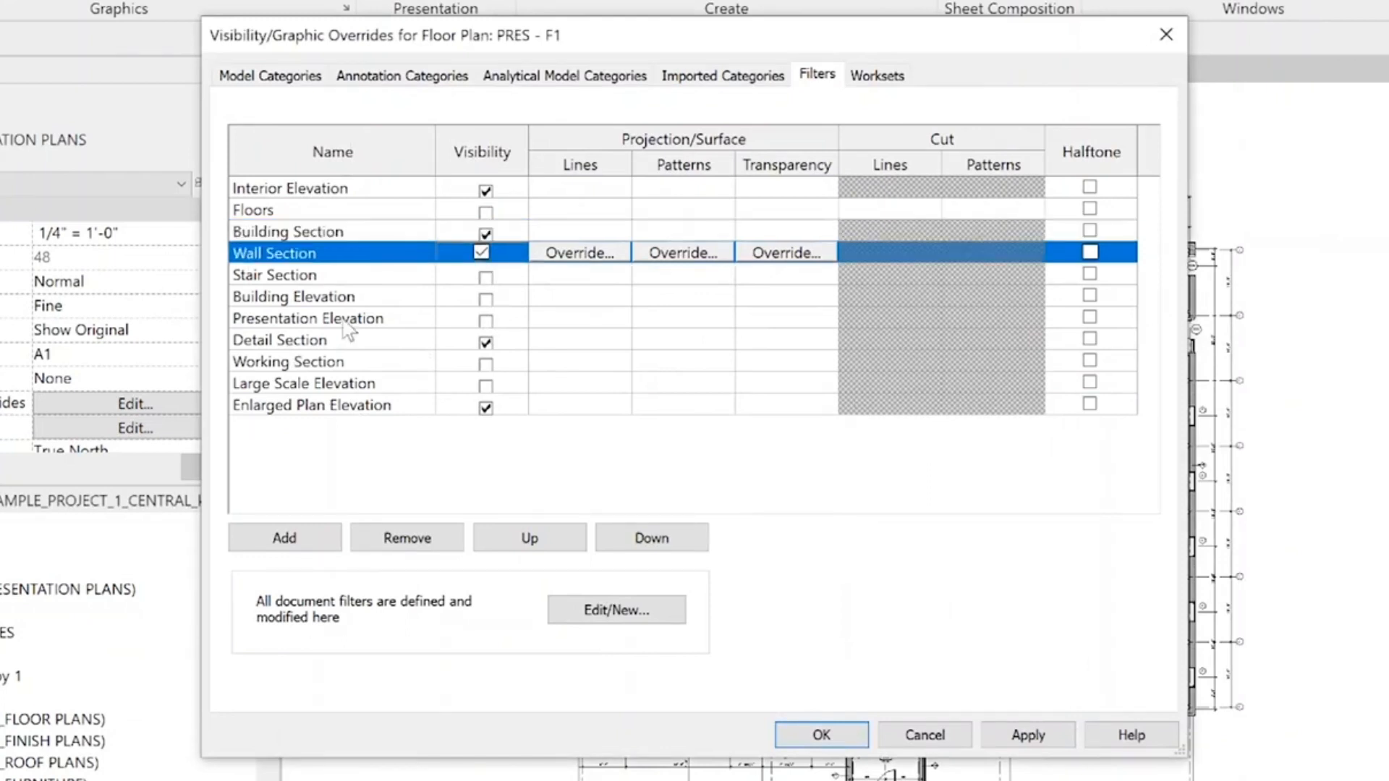
click(483, 361)
click(485, 362)
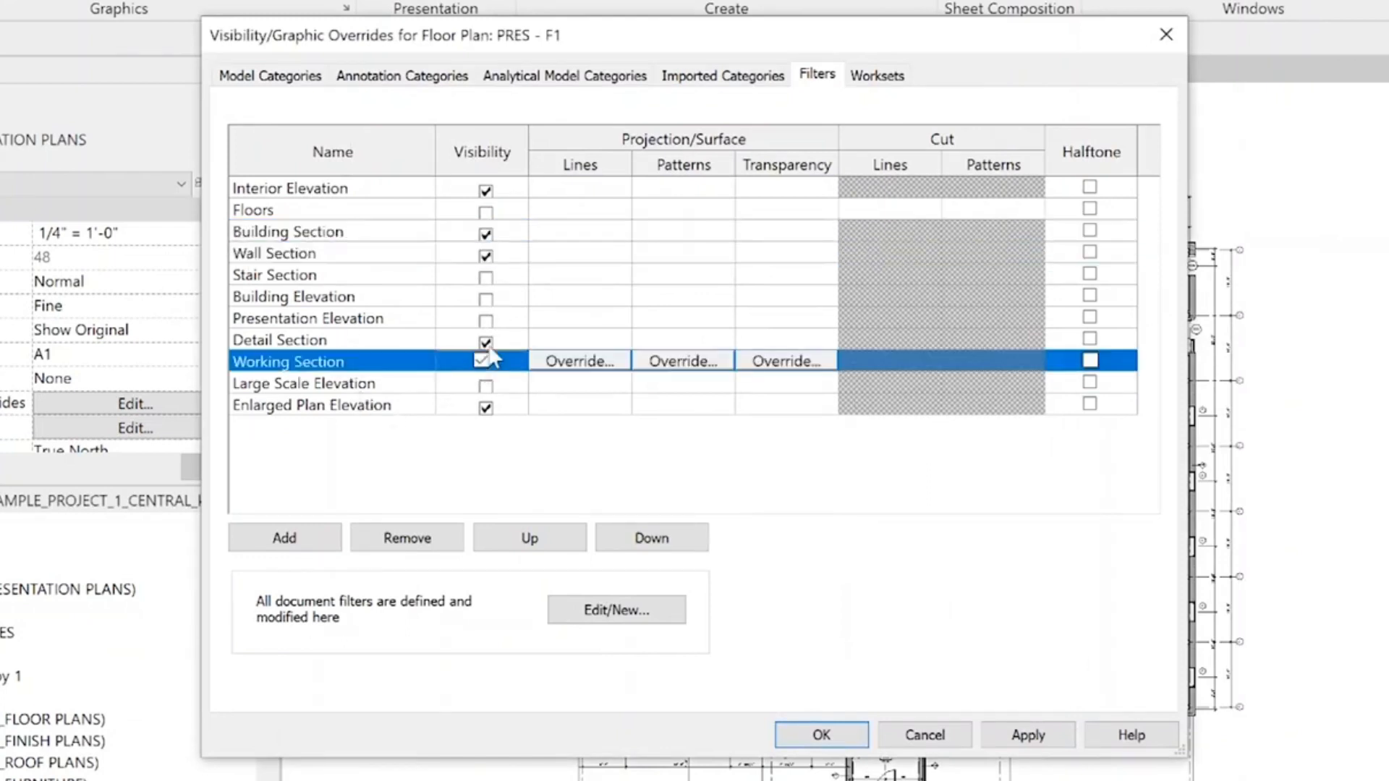
click(485, 276)
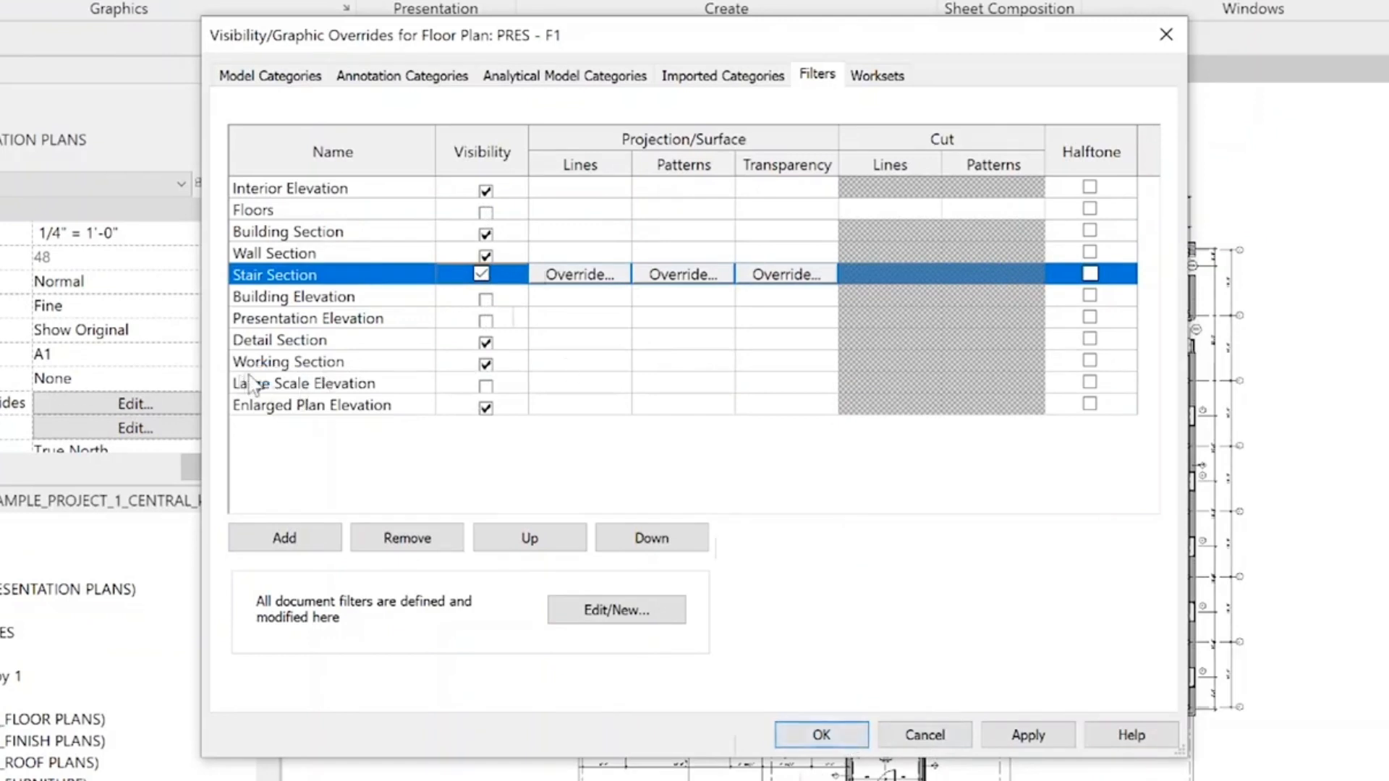
click(838, 736)
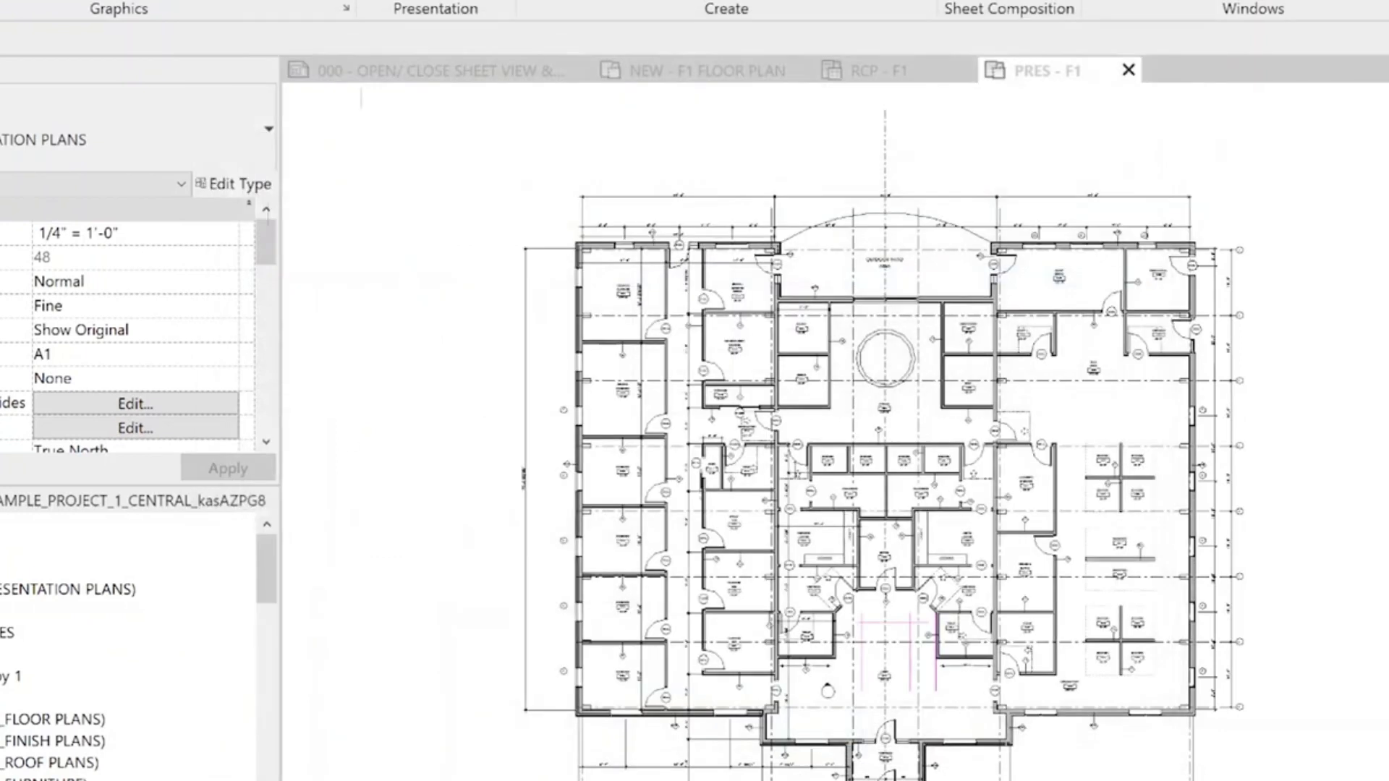
Delete all the horizontal section lines crossing the lower part of the plan, along with their views
click(630, 65)
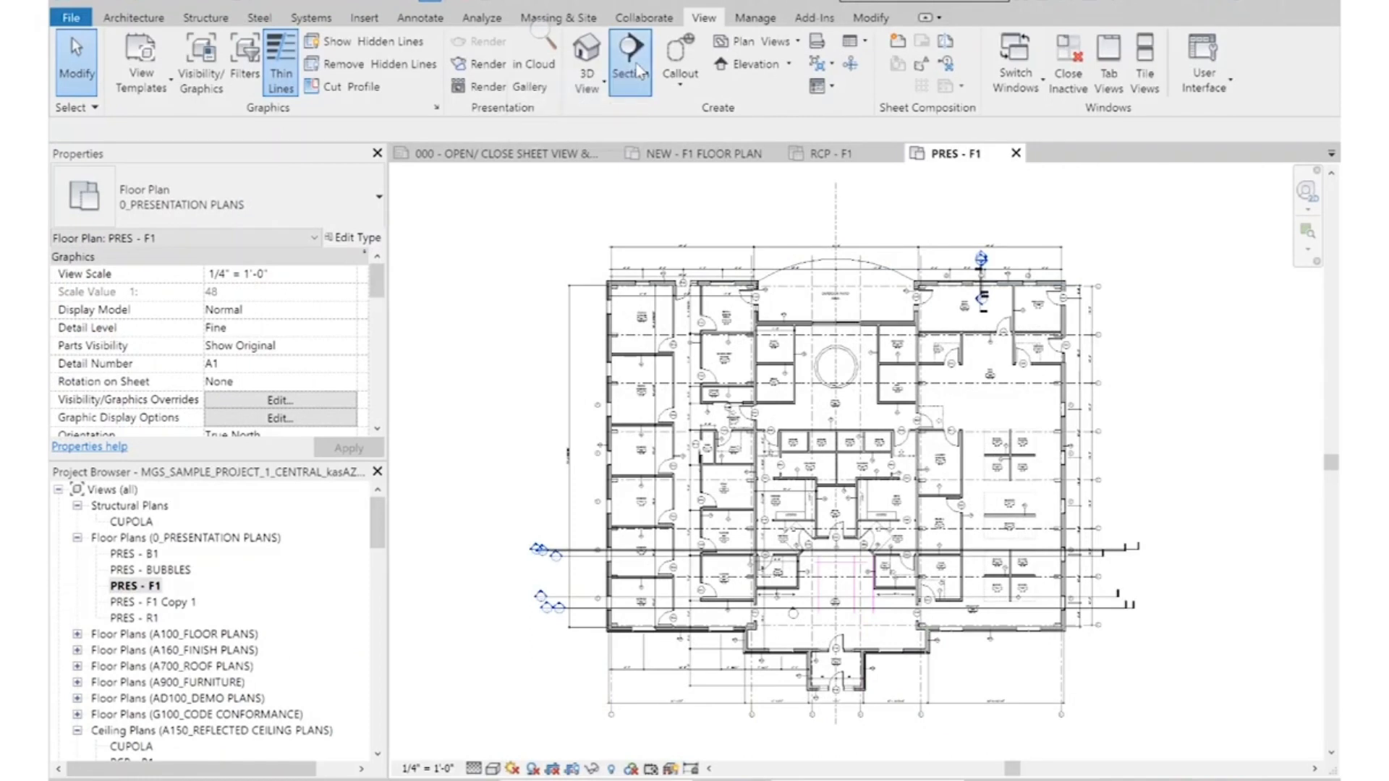
key(Escape)
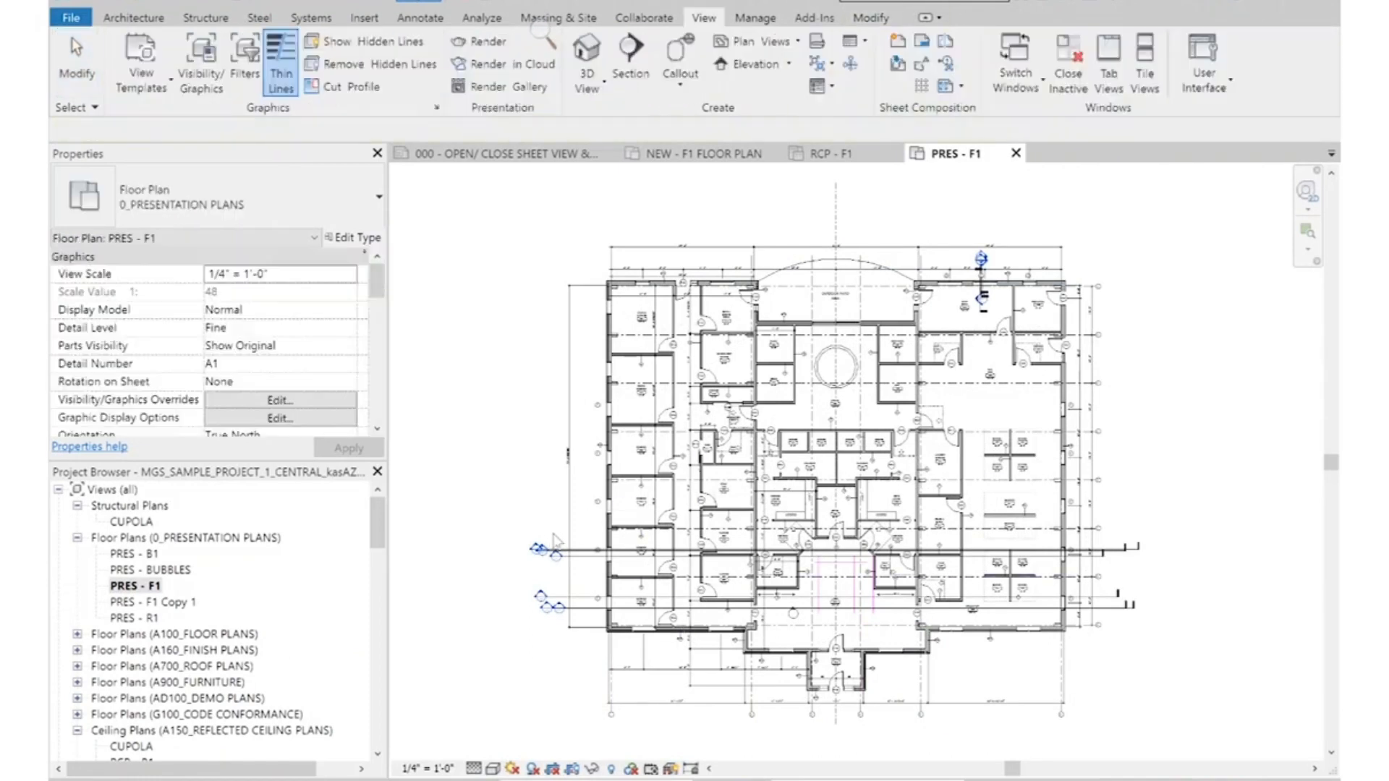
scroll(553, 529, up, 1)
click(568, 529)
key(Escape)
drag(569, 528, 485, 649)
key(Delete)
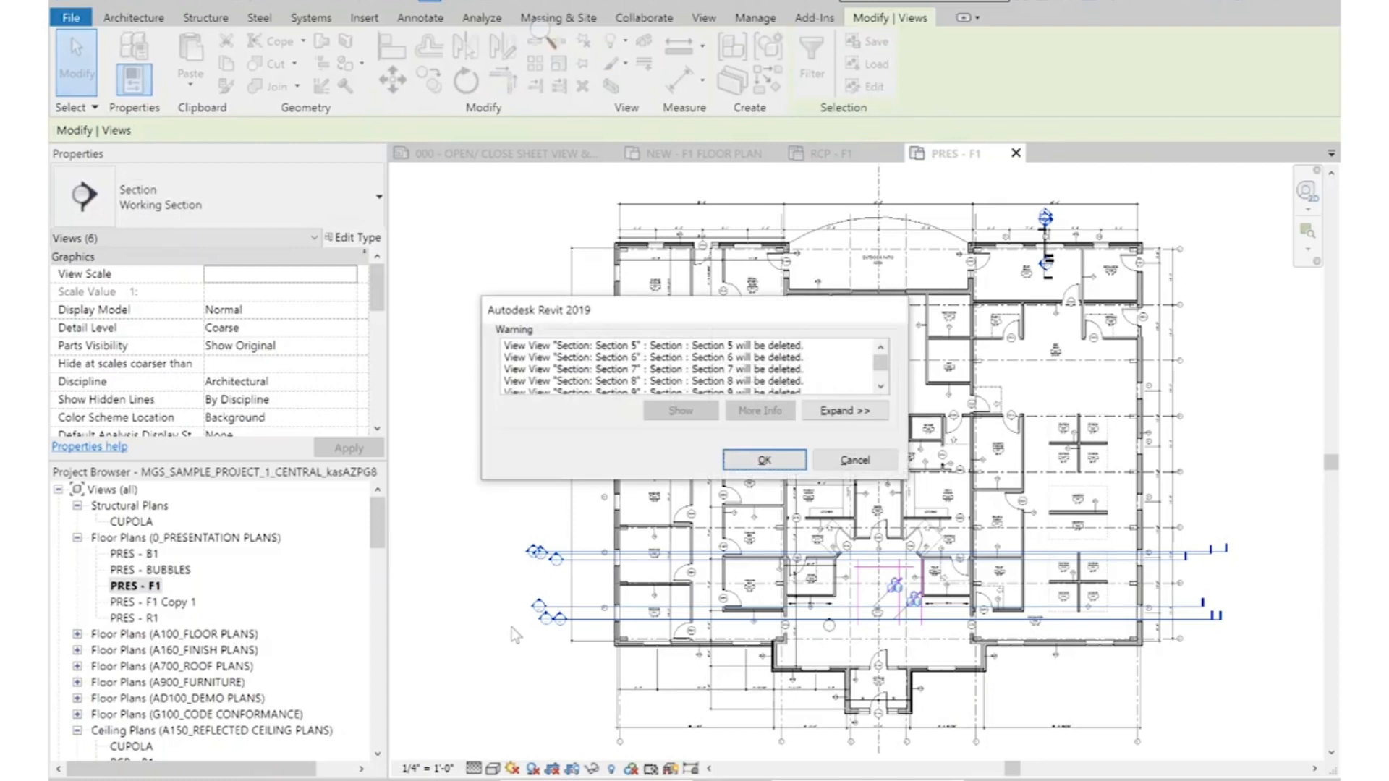
click(765, 460)
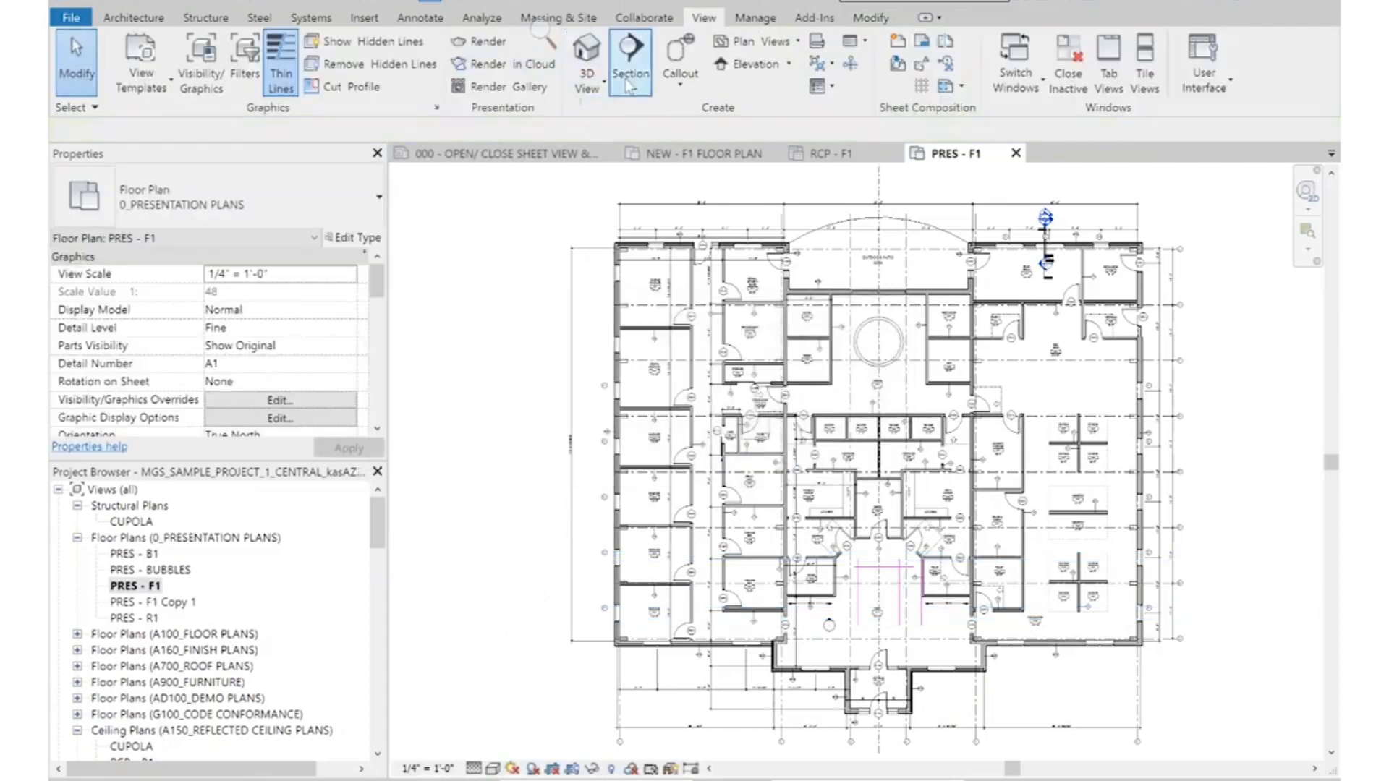
Draw one Working Section horizontally across the full width of the building, through the lower part of the plan
click(628, 73)
click(546, 559)
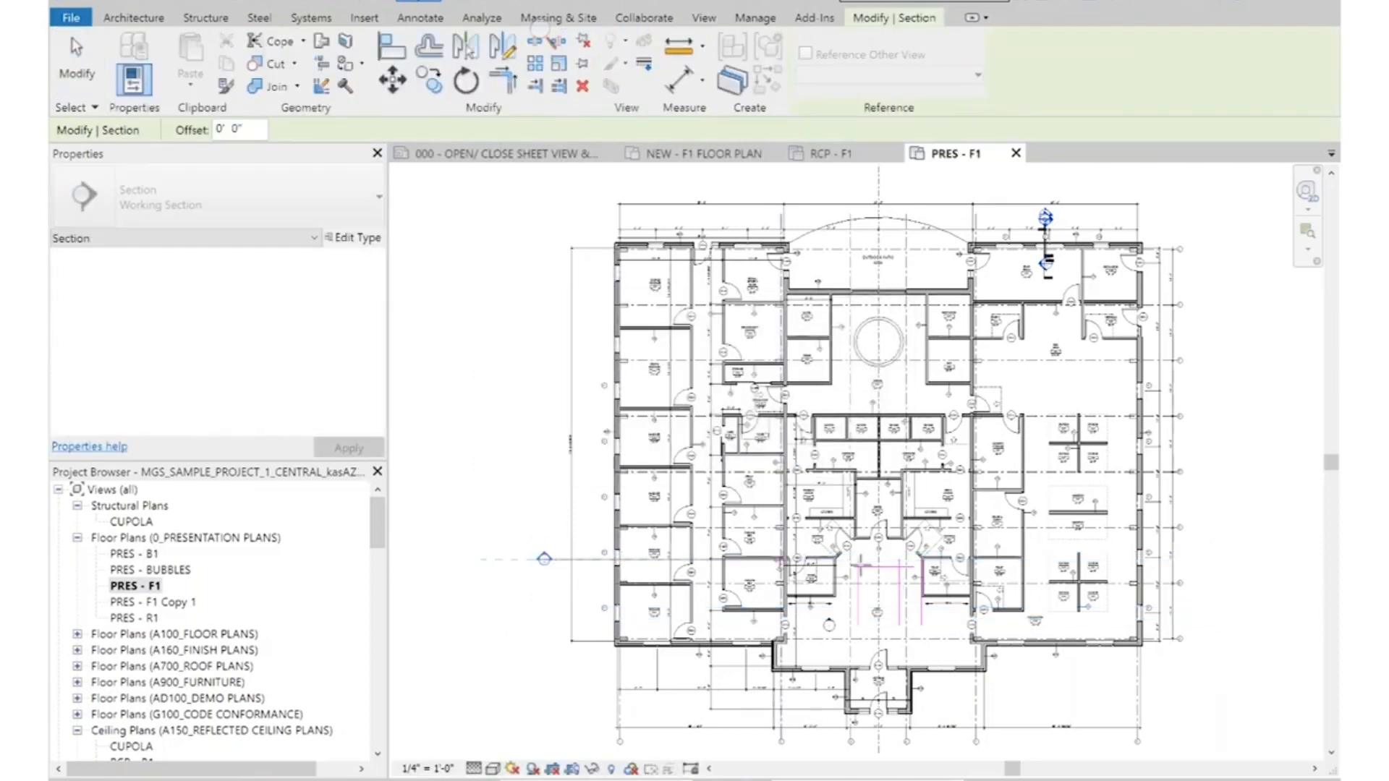
click(1226, 556)
key(Escape)
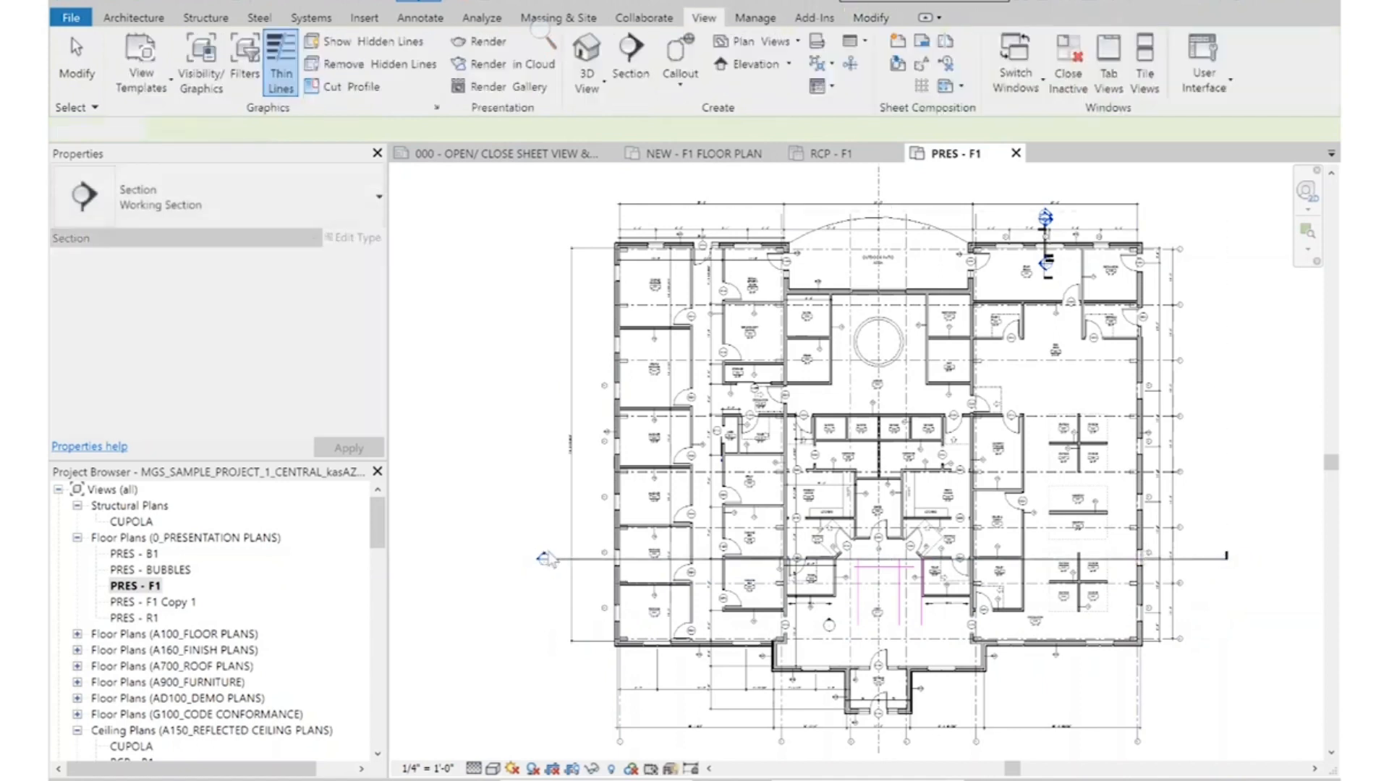
scroll(547, 559, up, 5)
key(Escape)
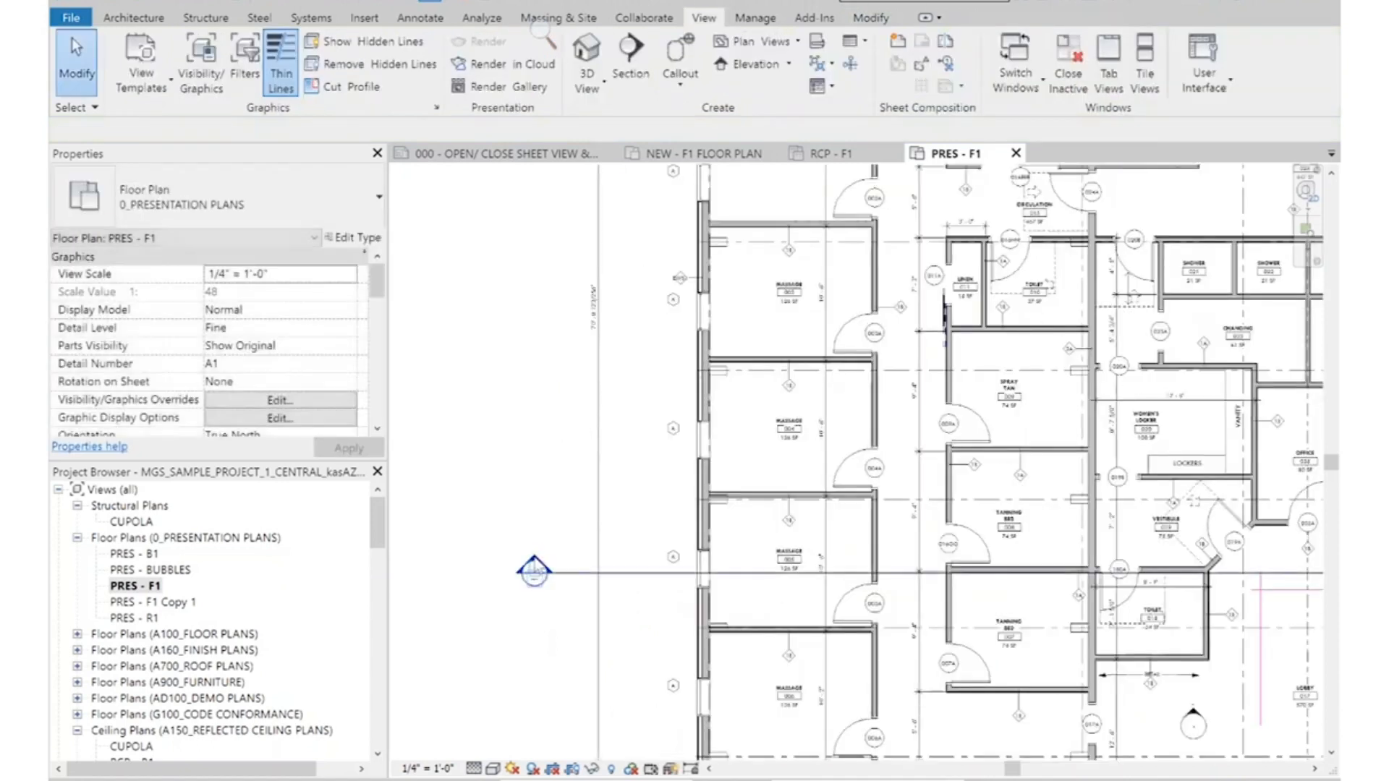
Open the new section's view and delete the vertical section line that crosses it
double_click(534, 570)
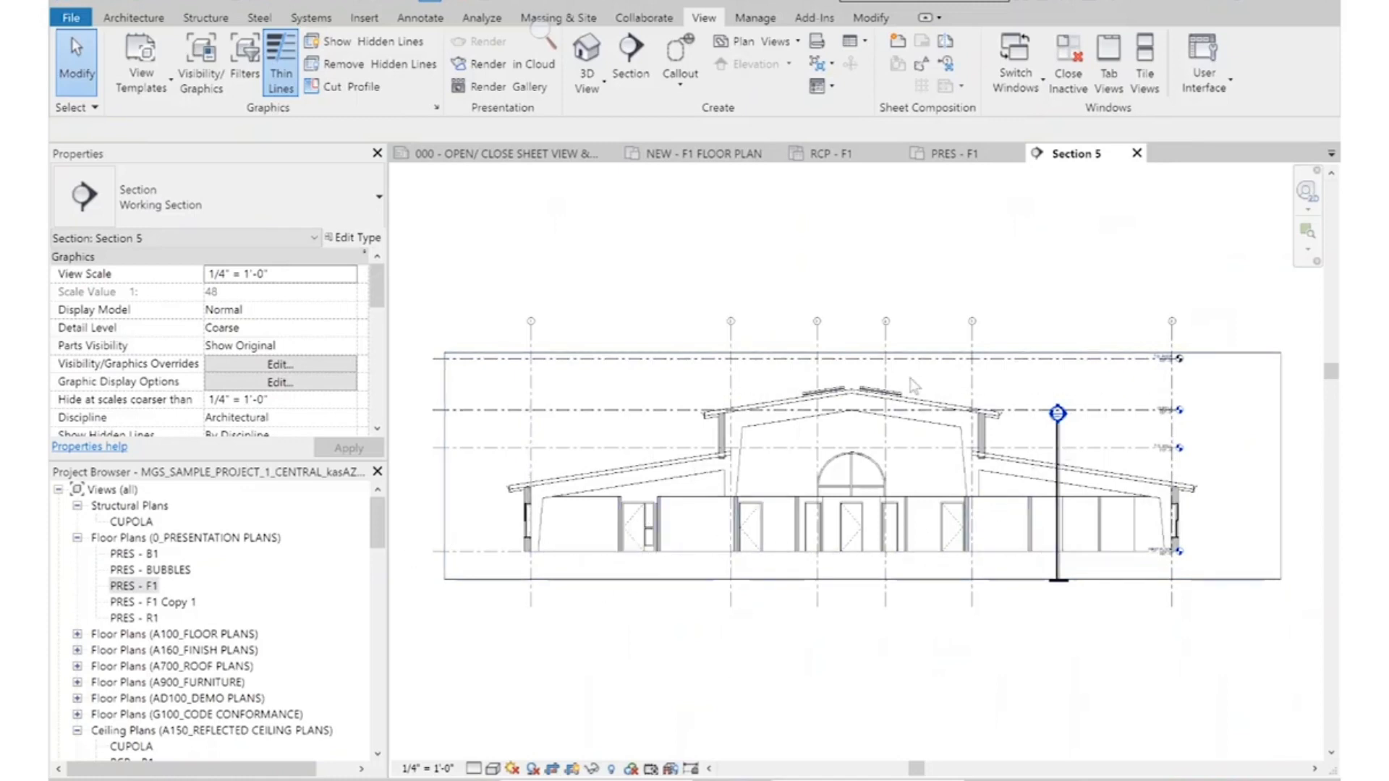
scroll(1147, 564, up, 4)
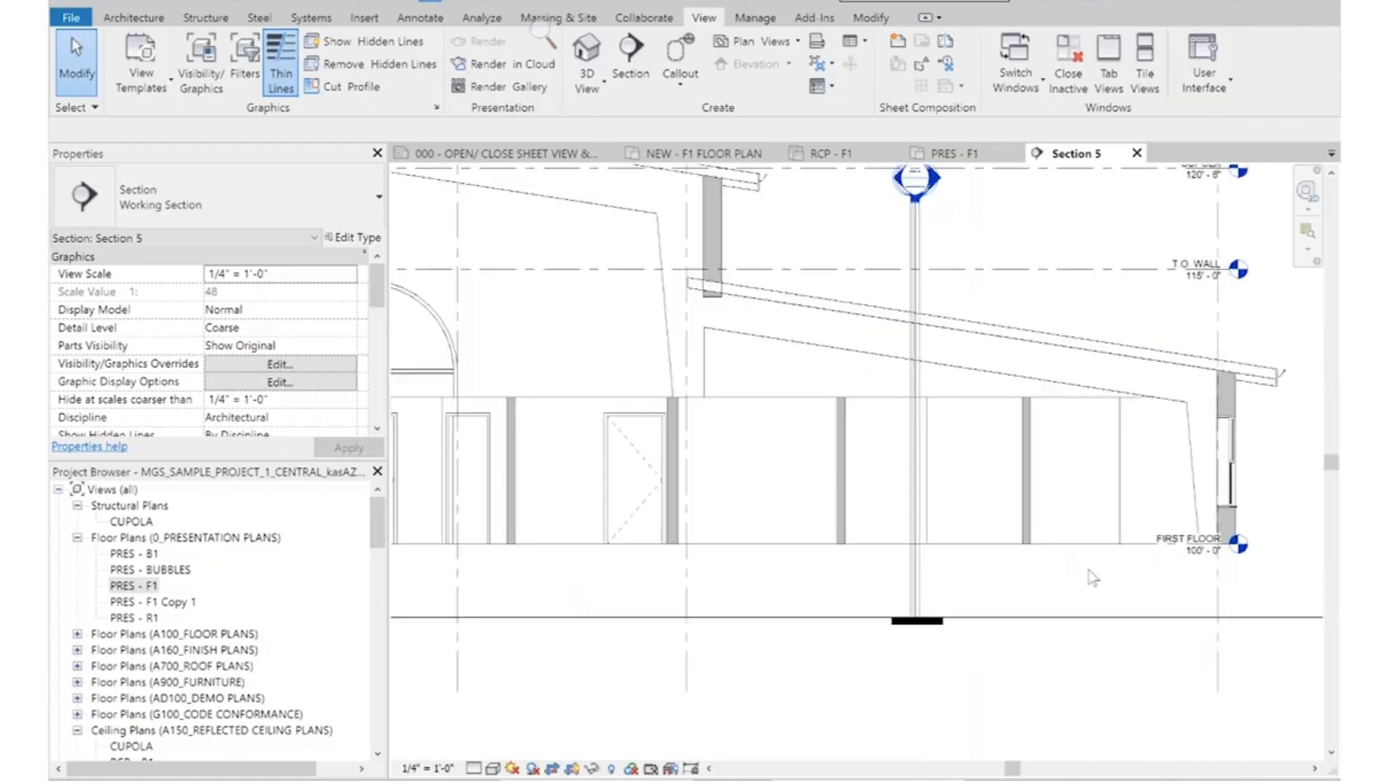
scroll(1092, 578, down, 2)
click(1002, 405)
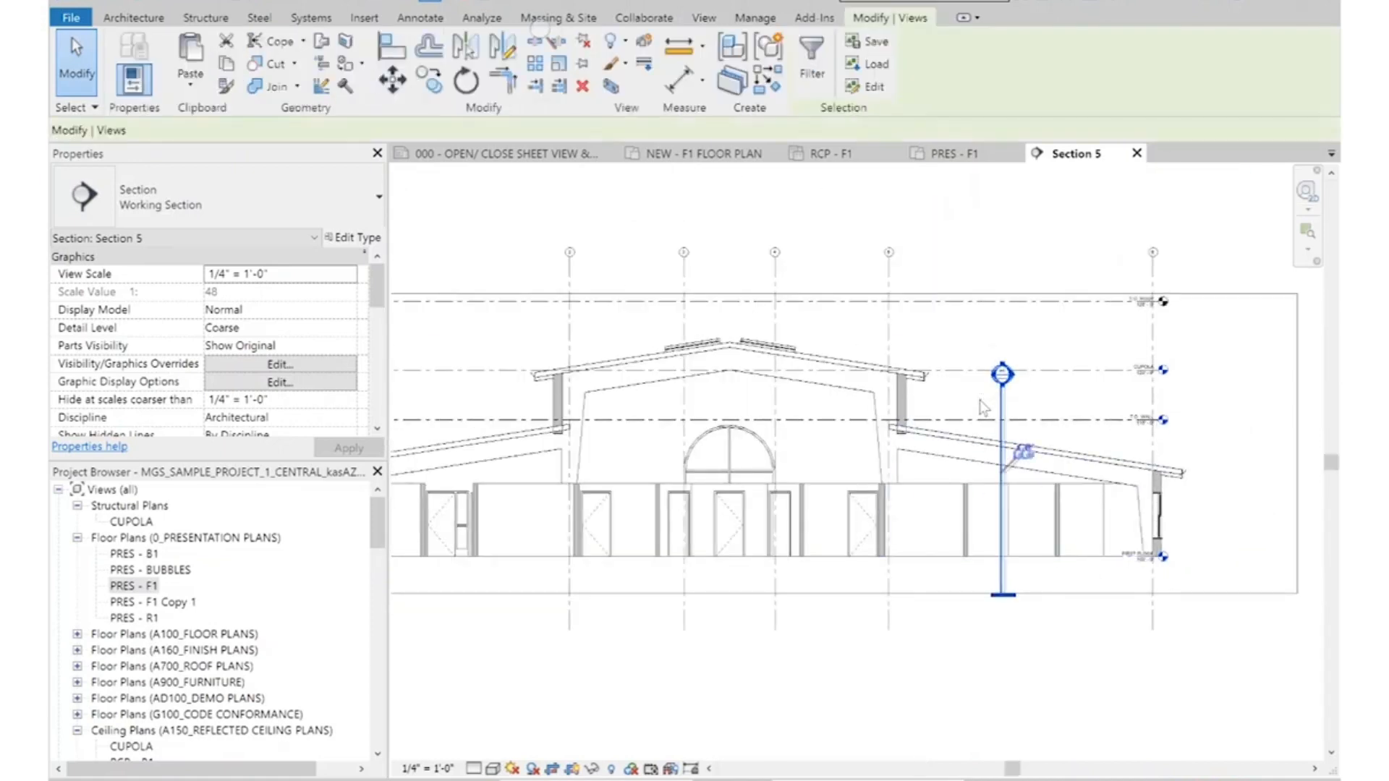
key(Delete)
key(Return)
scroll(495, 340, down, 4)
middle_drag(887, 367, 870, 468)
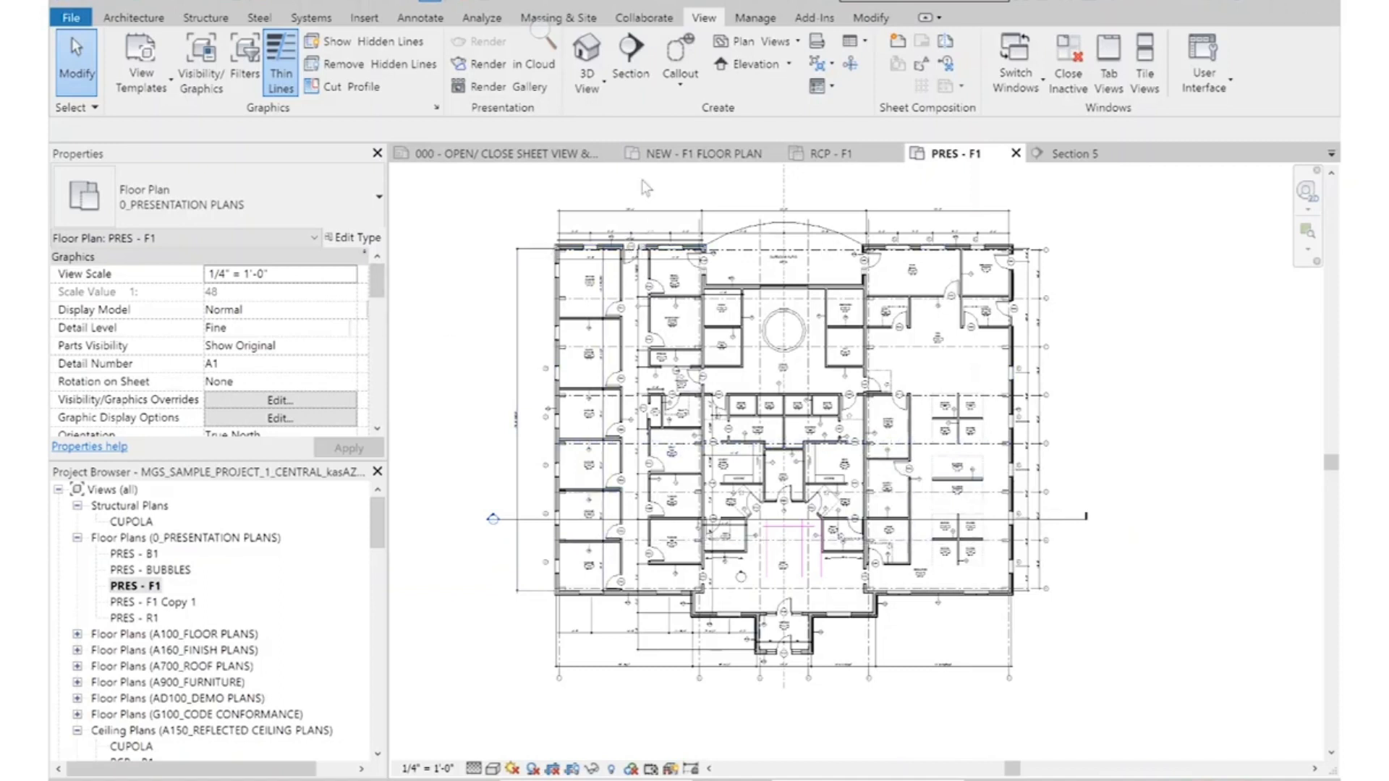
Start an architectural floor in the PRES - F1 plan using the type 03 - Concrete Slab - 4"
click(154, 24)
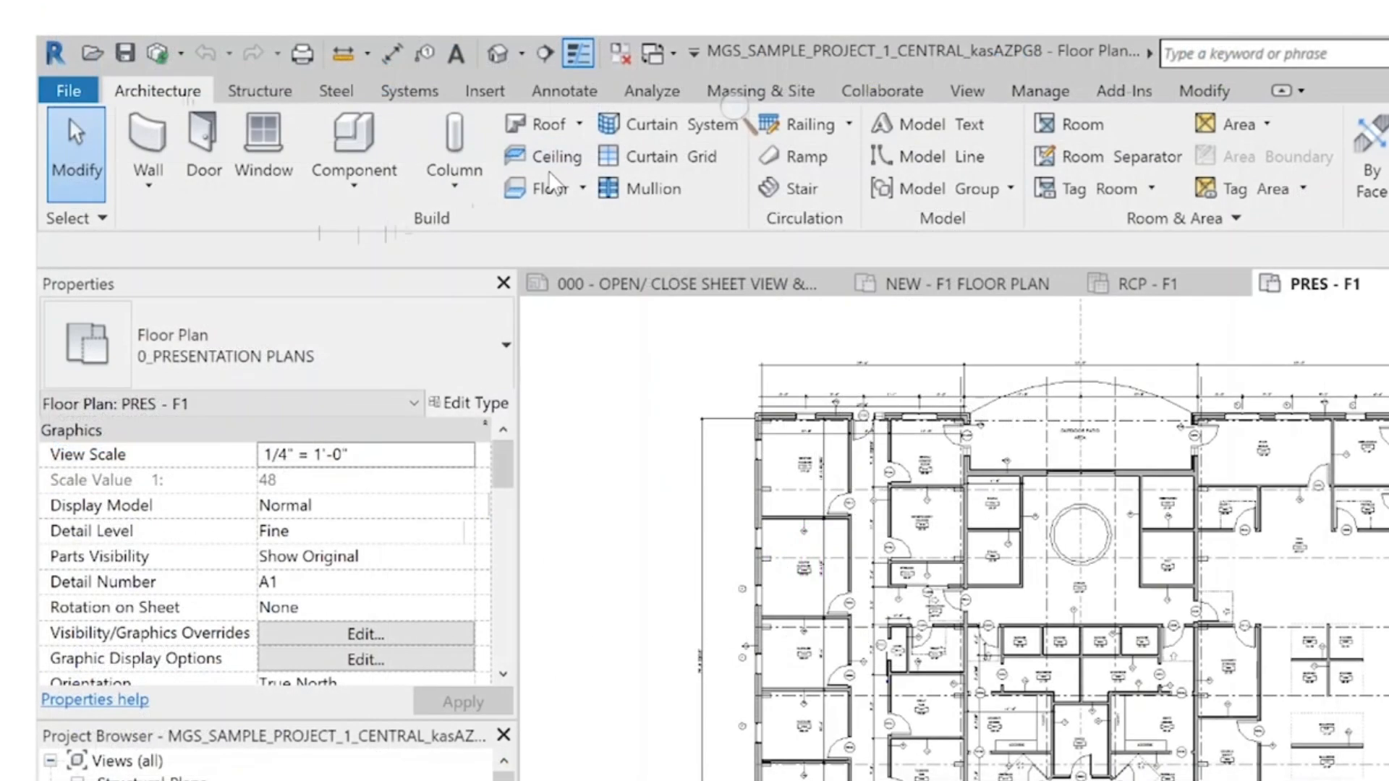
click(583, 190)
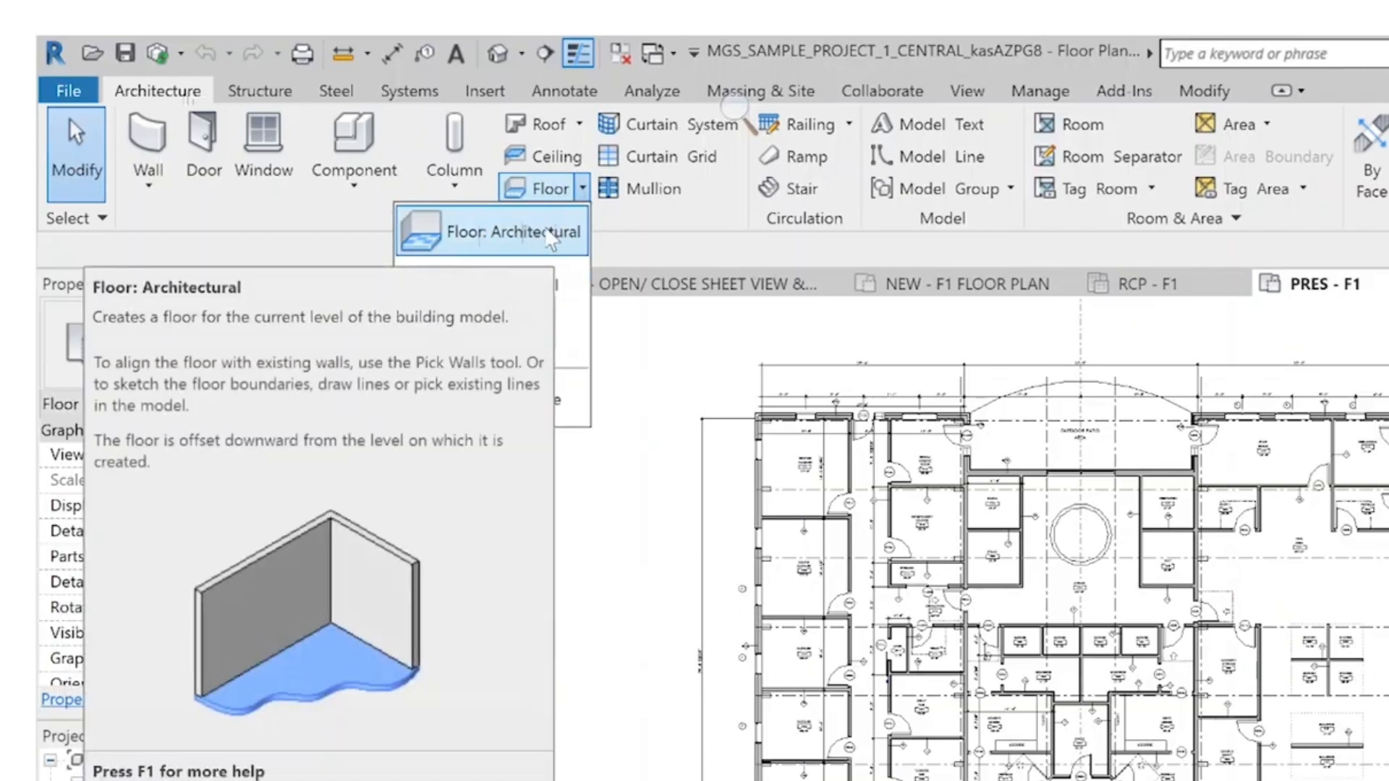
click(551, 237)
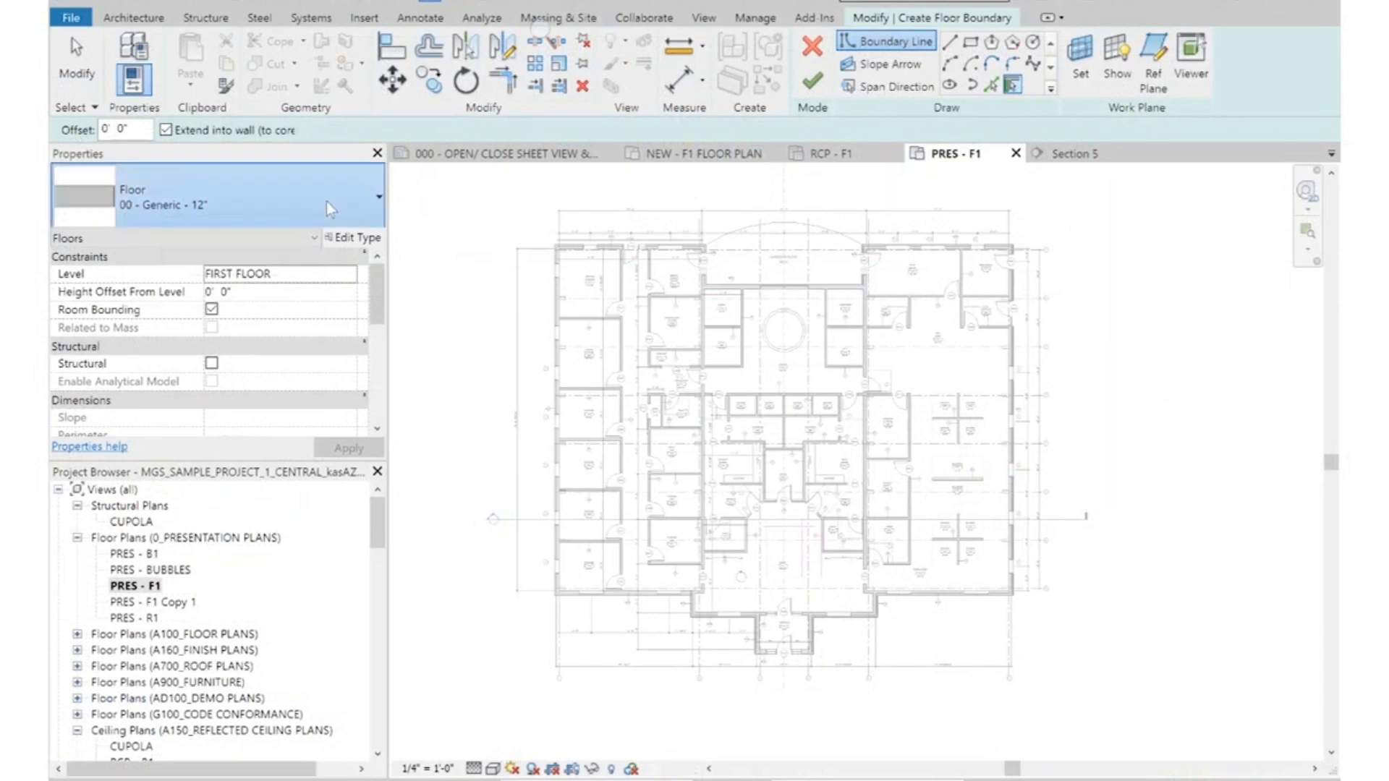
click(327, 201)
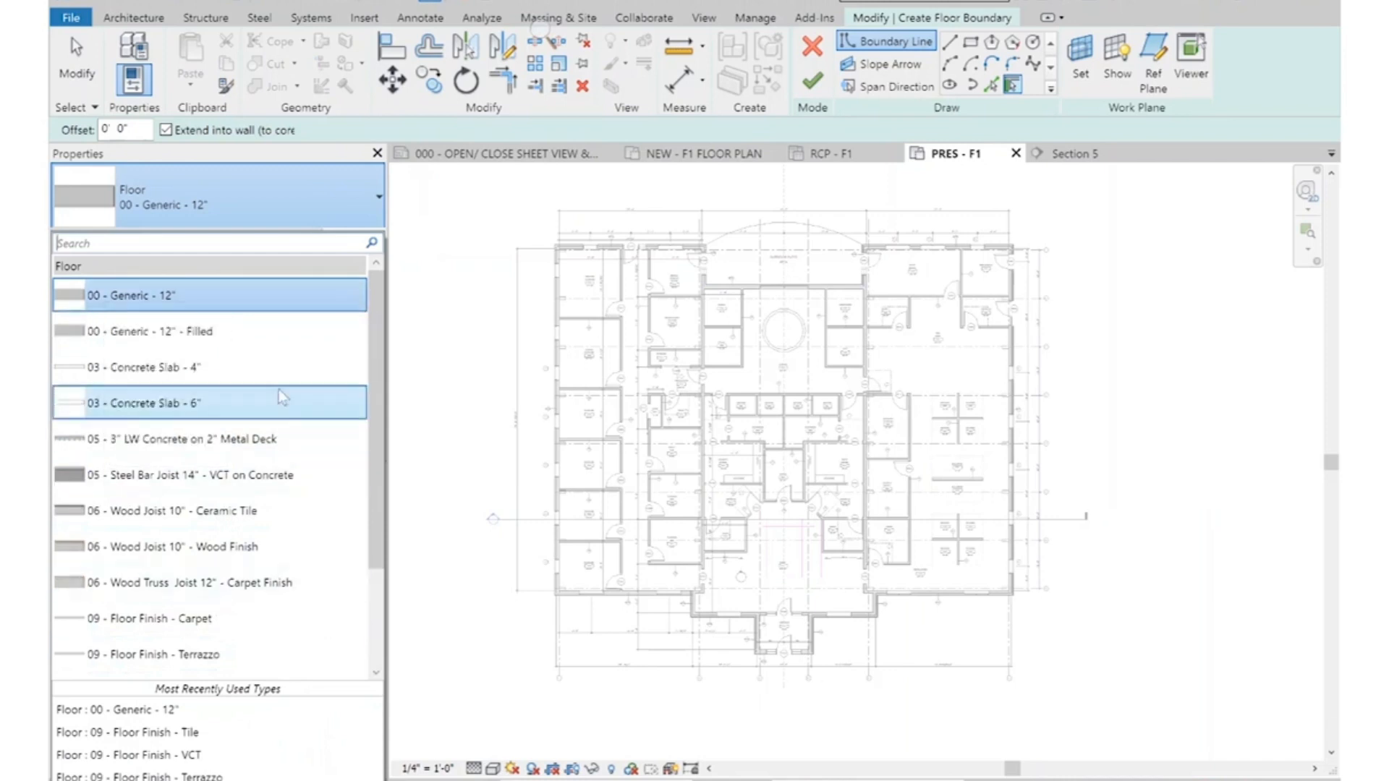
click(238, 375)
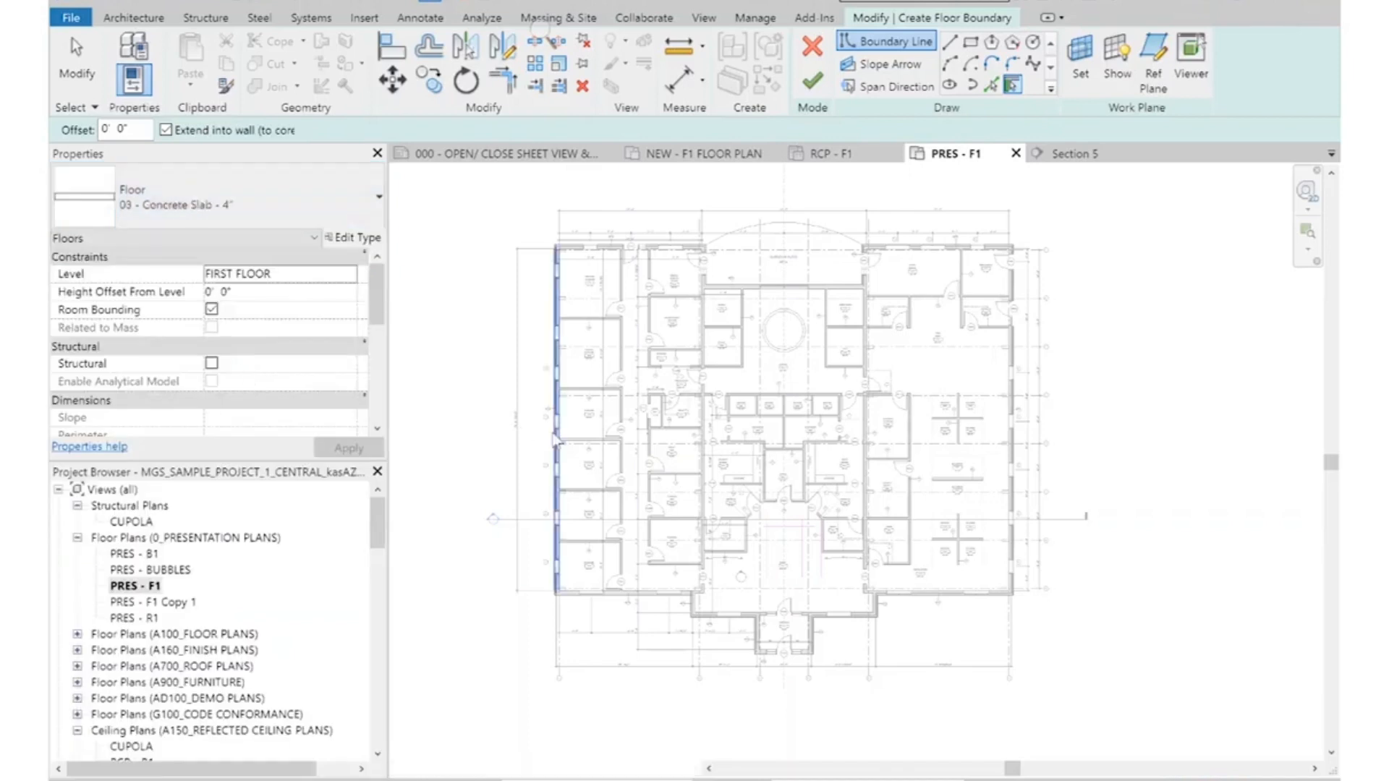
Use Pick Lines to add a slab boundary along the outer face of the shaded wall layer above the Couples Massage room
click(975, 44)
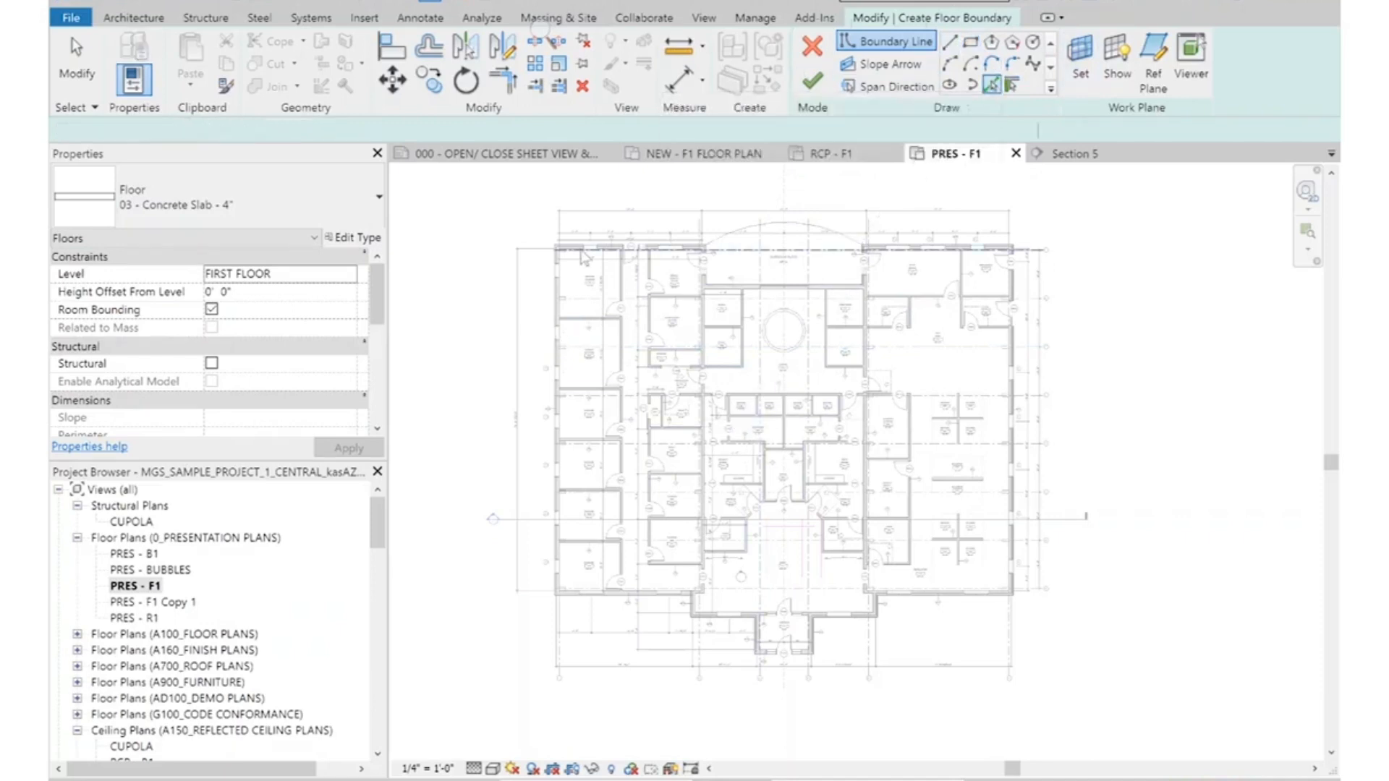
click(991, 85)
scroll(558, 250, up, 5)
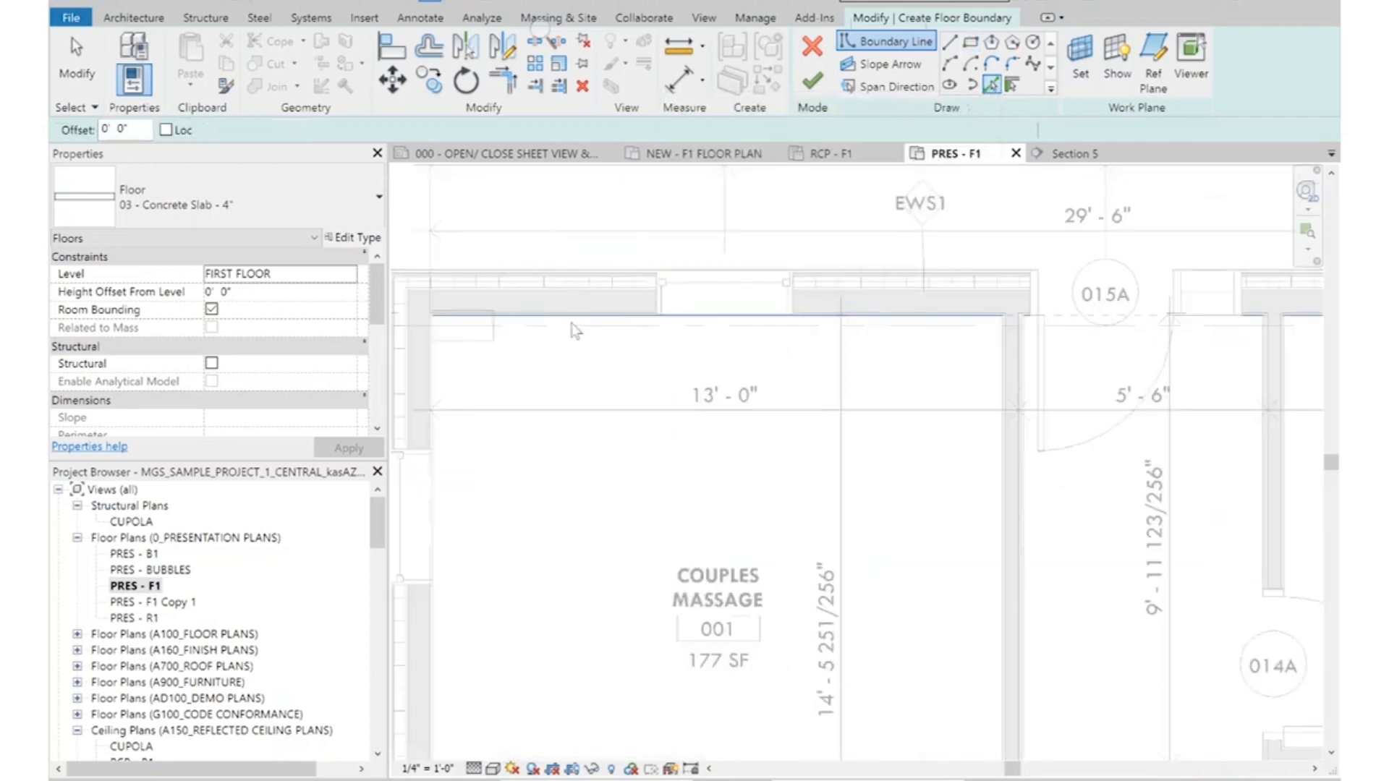
scroll(600, 282, up, 3)
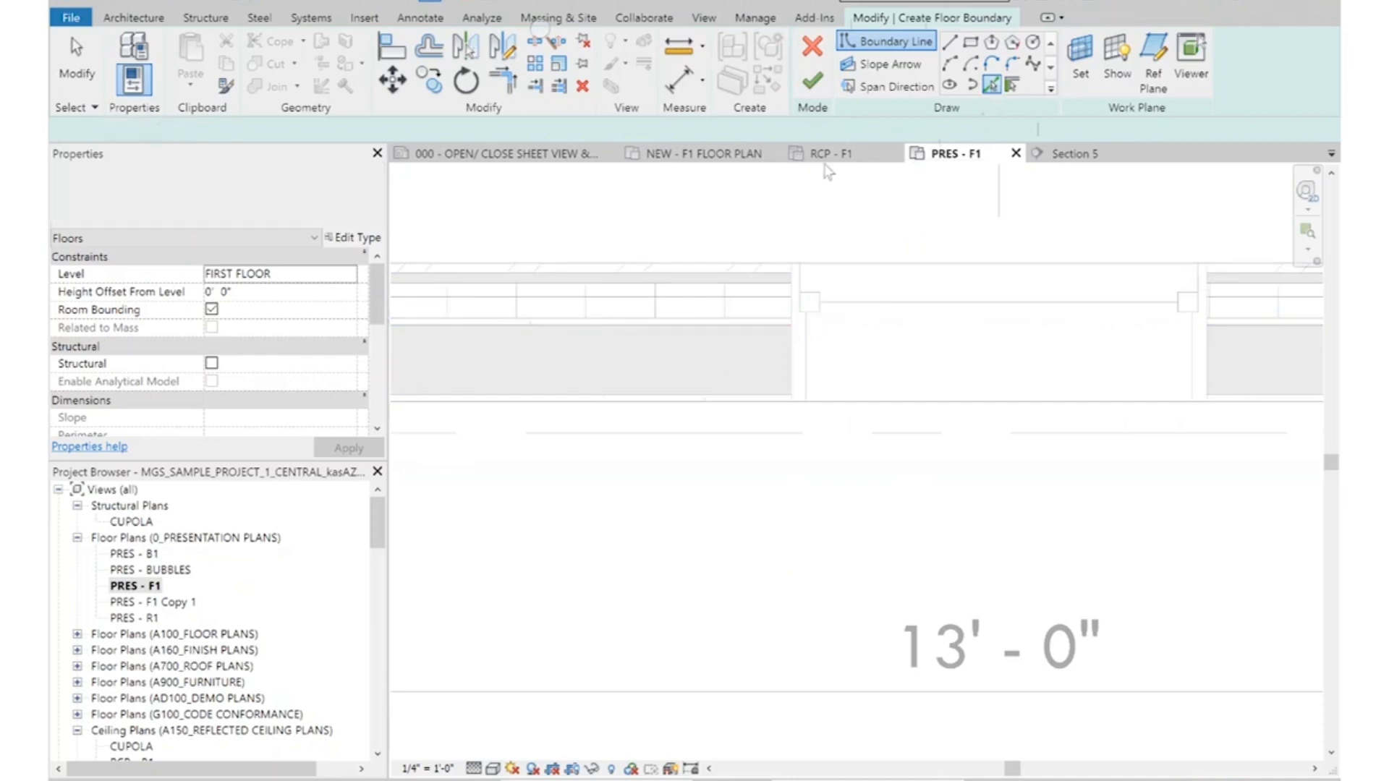
click(578, 327)
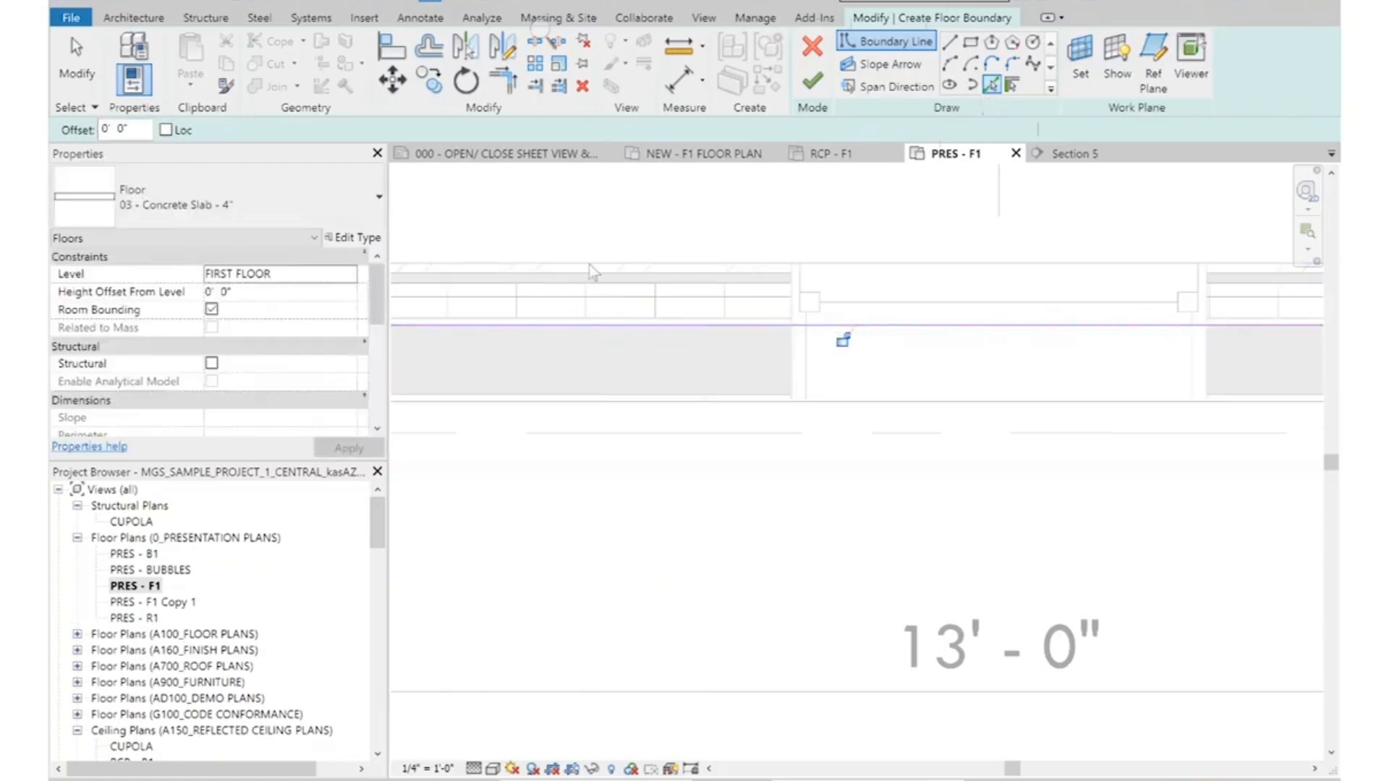
scroll(588, 302, down, 3)
scroll(588, 302, down, 3)
scroll(527, 347, up, 6)
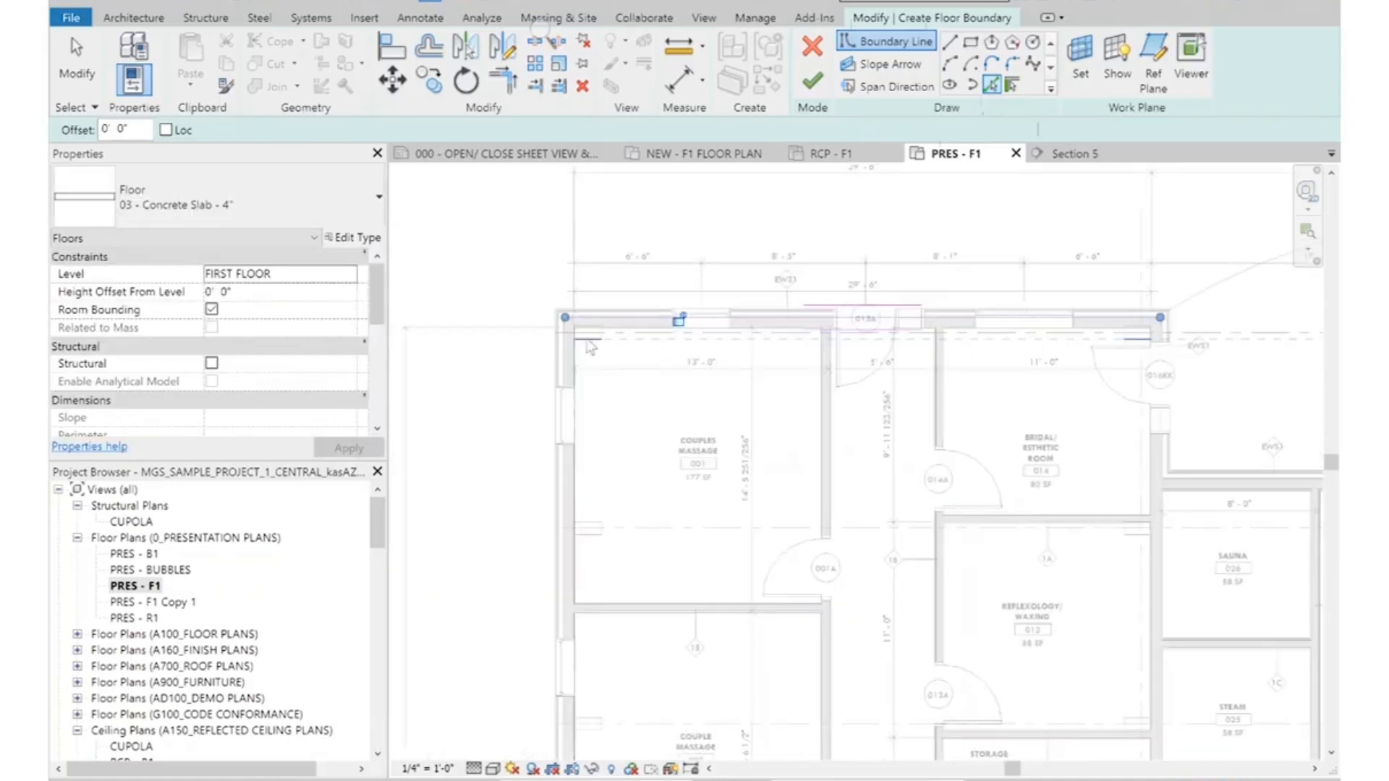
Use Pick Lines to continue the slab boundary along the exterior walls, including the patio side wall at door 049B
scroll(522, 348, up, 2)
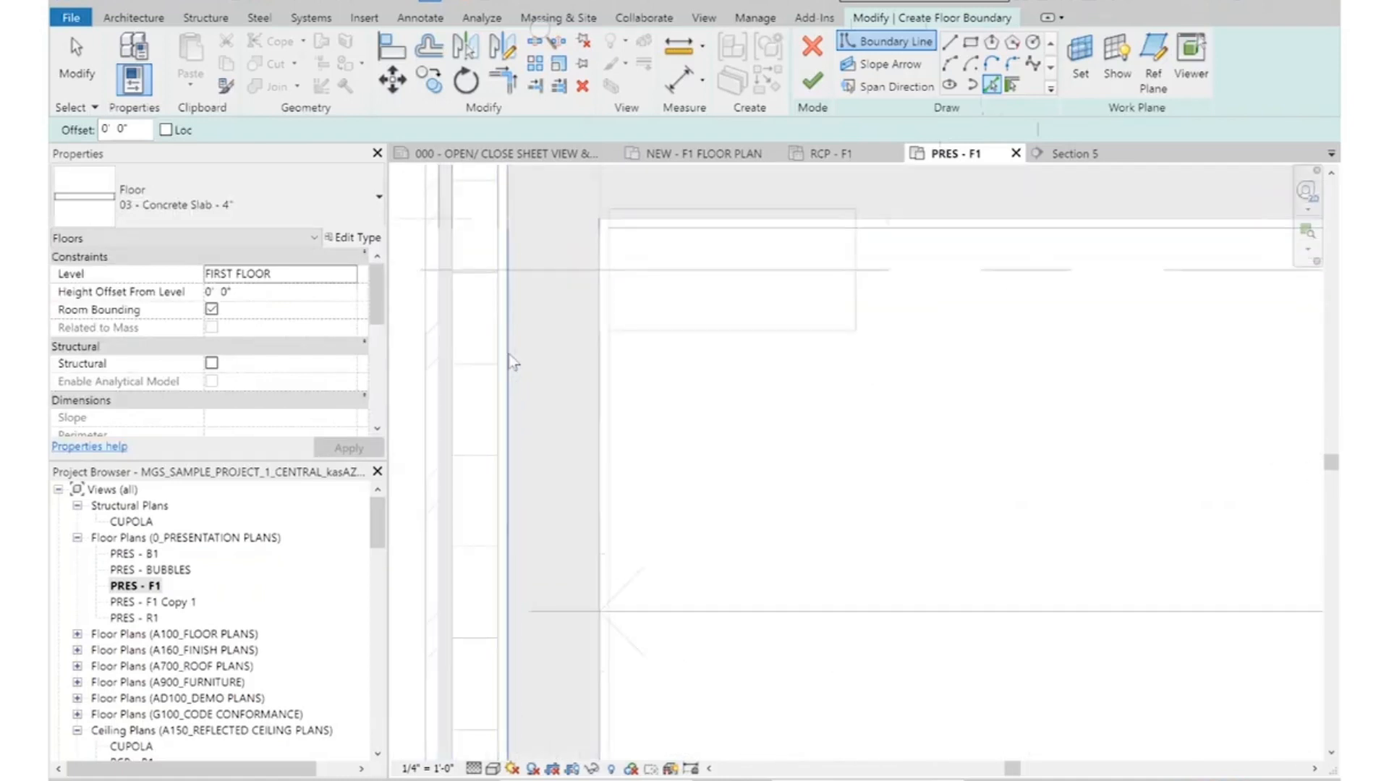
scroll(520, 474, down, 6)
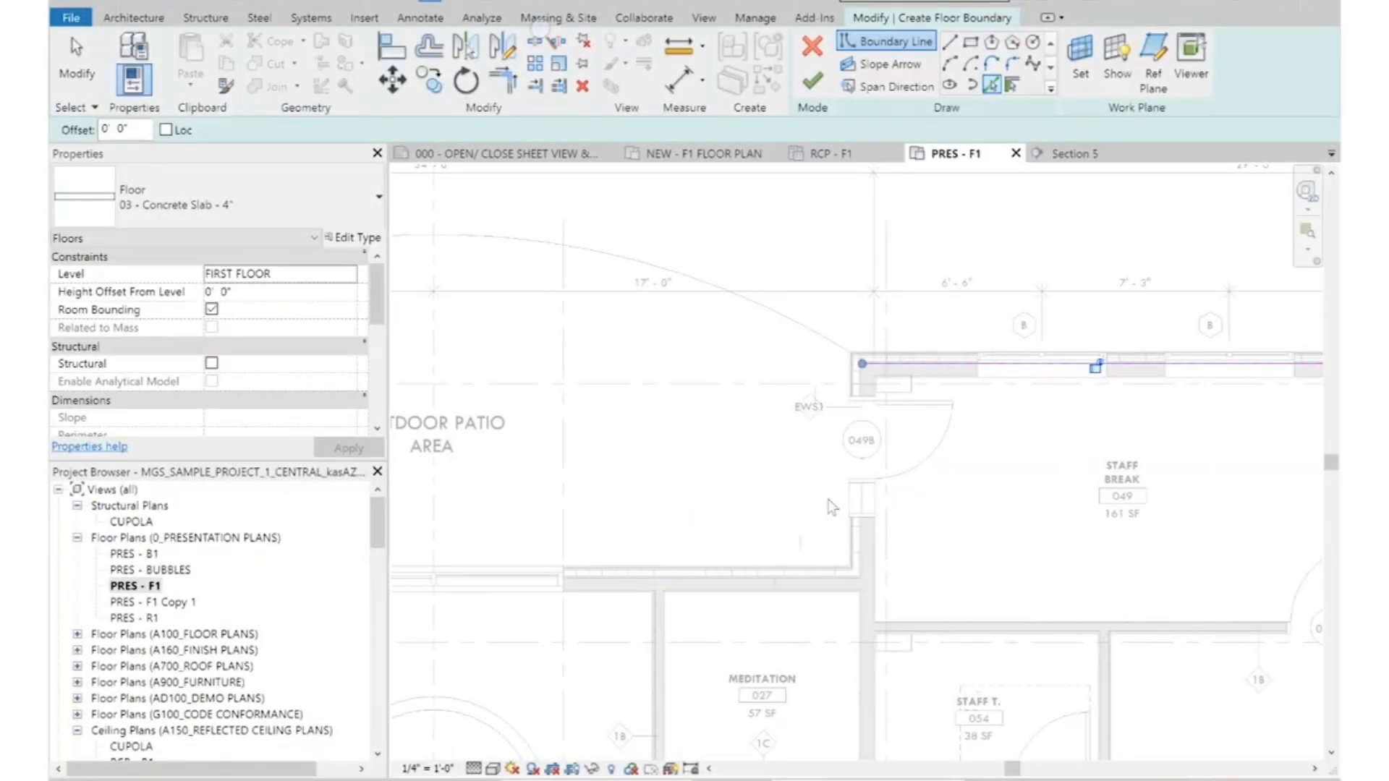
scroll(831, 506, down, 4)
scroll(806, 530, up, 4)
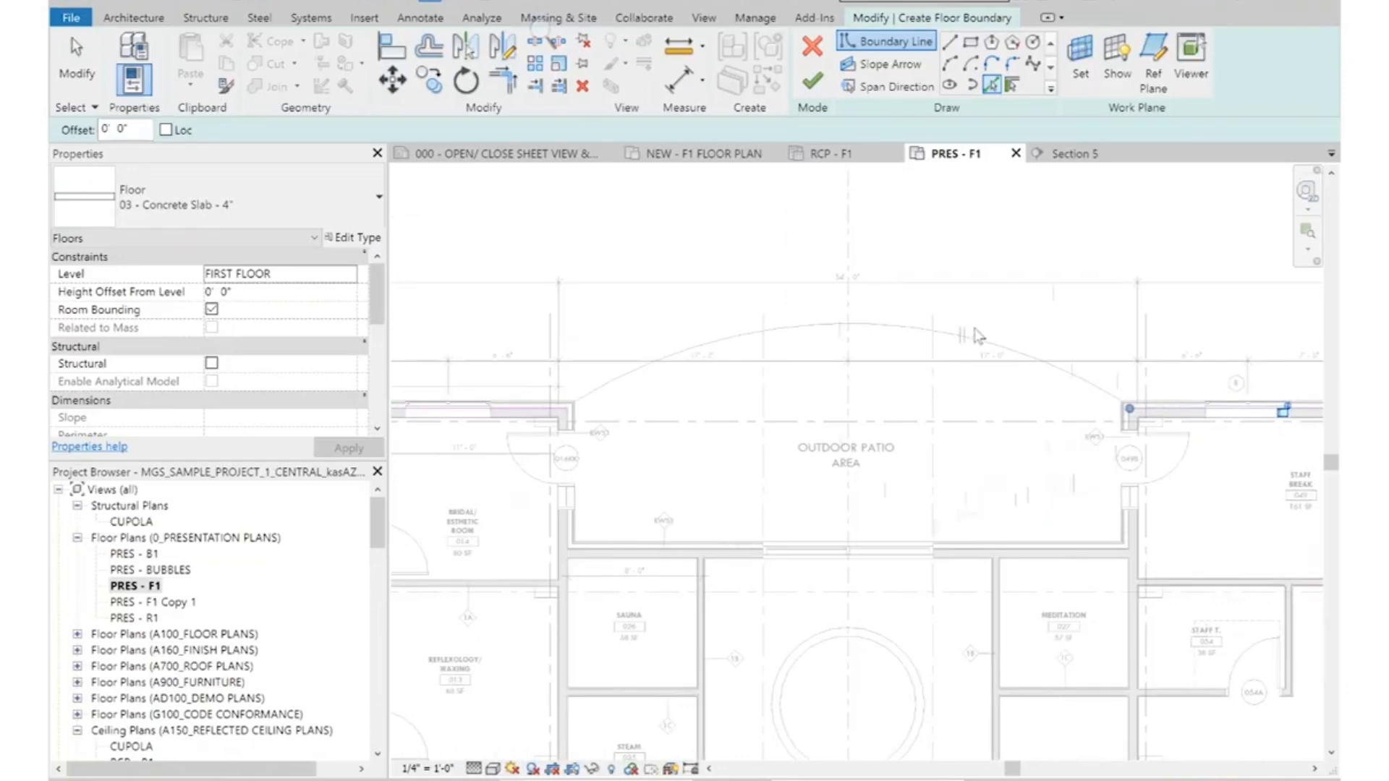
scroll(1156, 523, up, 3)
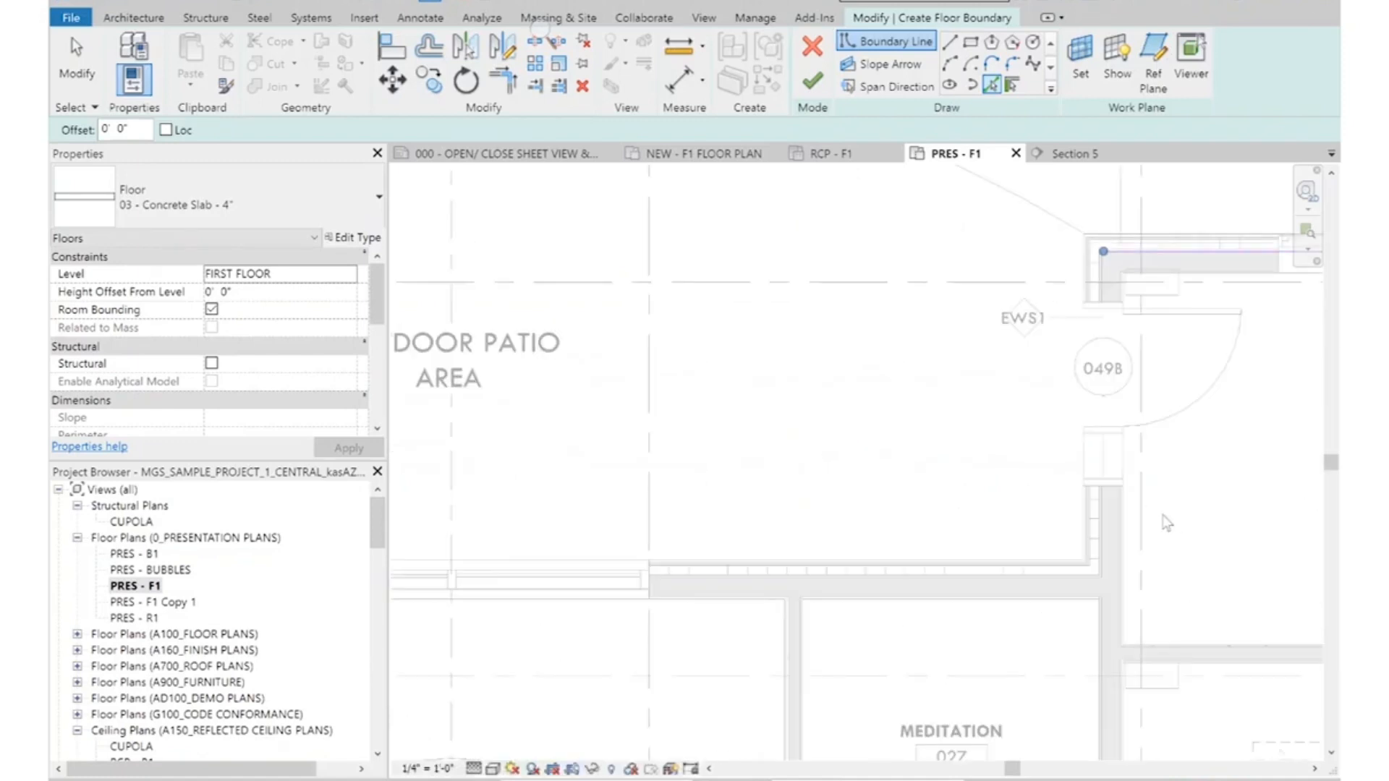
click(1107, 520)
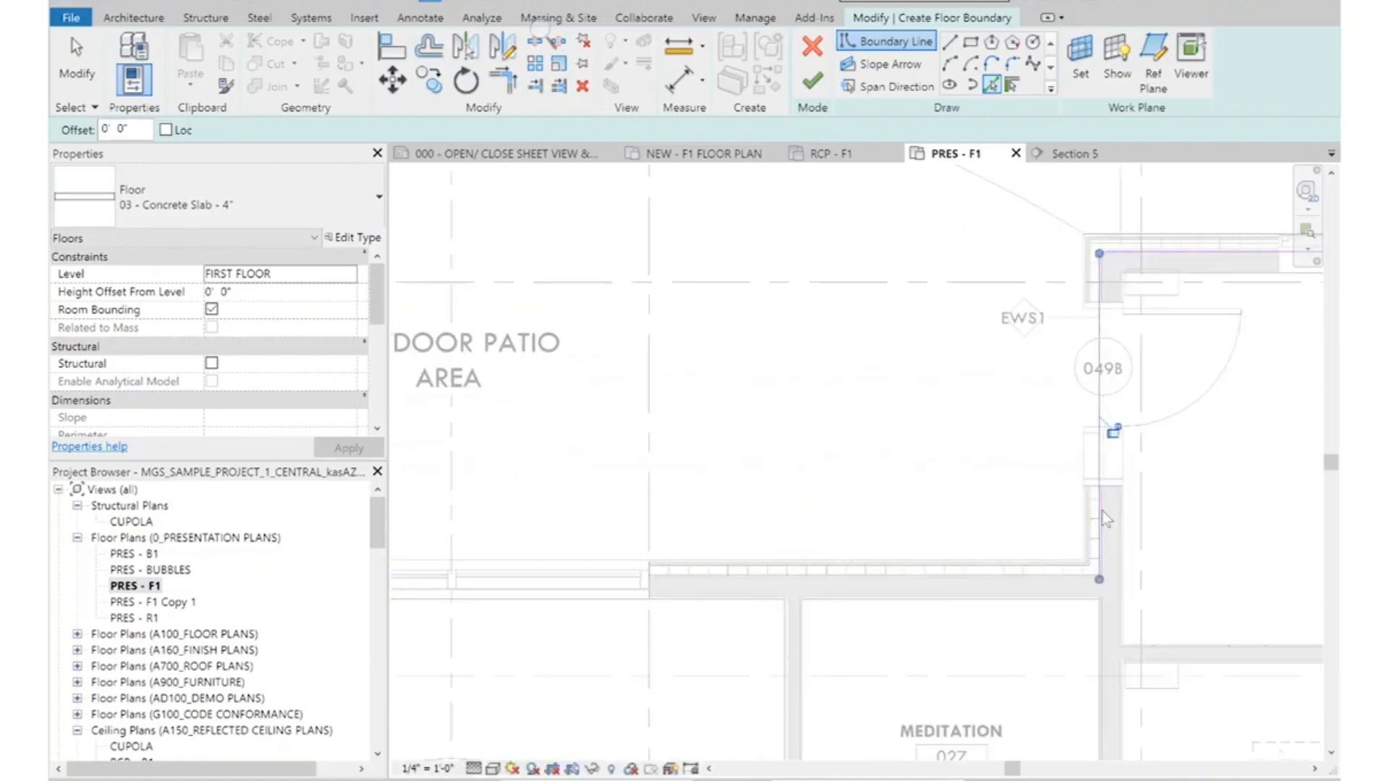
Pick slab boundary lines along the building wall behind the outdoor patio and along the patio's opposite side wall
scroll(1052, 578, up, 3)
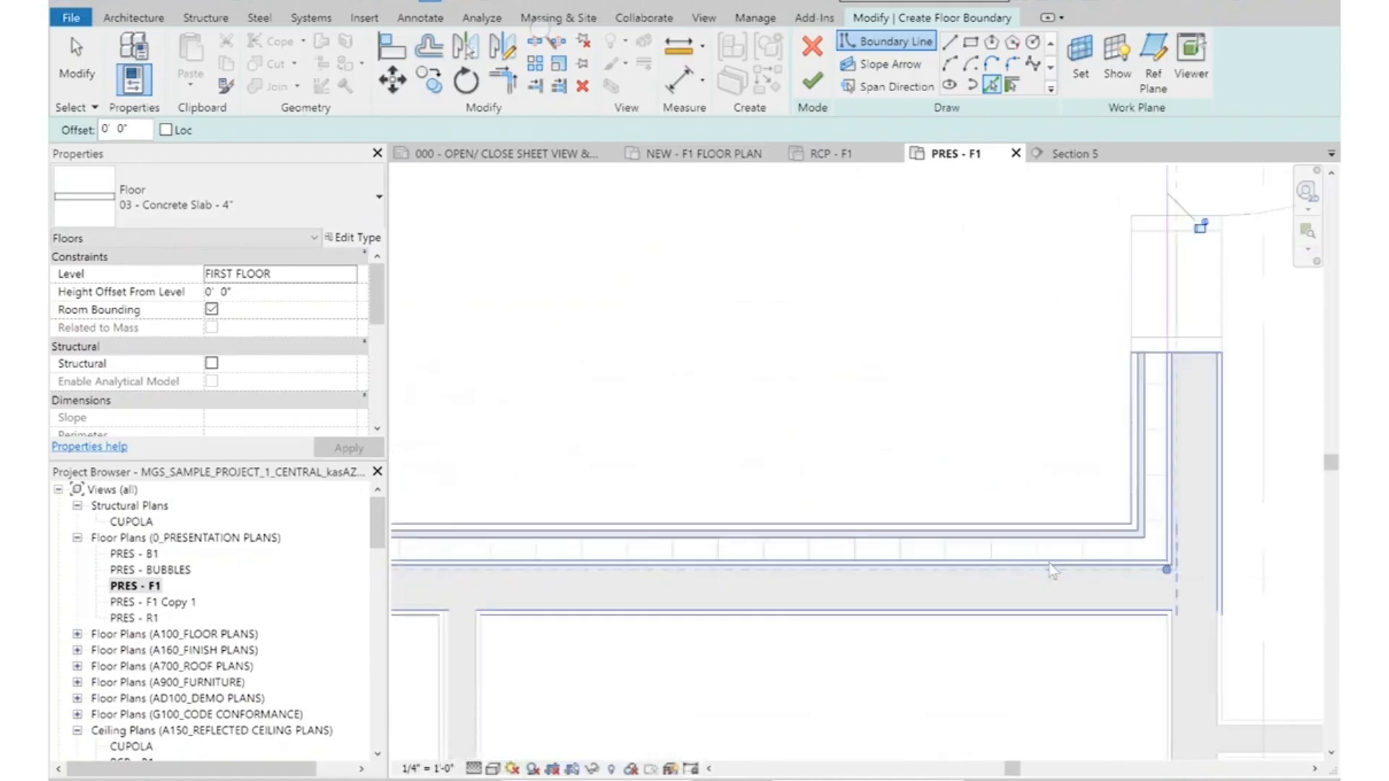
click(1050, 569)
scroll(1239, 473, down, 2)
scroll(1240, 474, down, 3)
middle_drag(664, 419, 1212, 479)
scroll(922, 516, up, 3)
scroll(897, 533, up, 2)
click(894, 534)
Use Trim/Extend to Corner to join the slab boundary lines at the corners of the exterior walls
click(504, 81)
scroll(969, 347, down, 3)
scroll(1034, 311, down, 1)
scroll(1032, 305, down, 3)
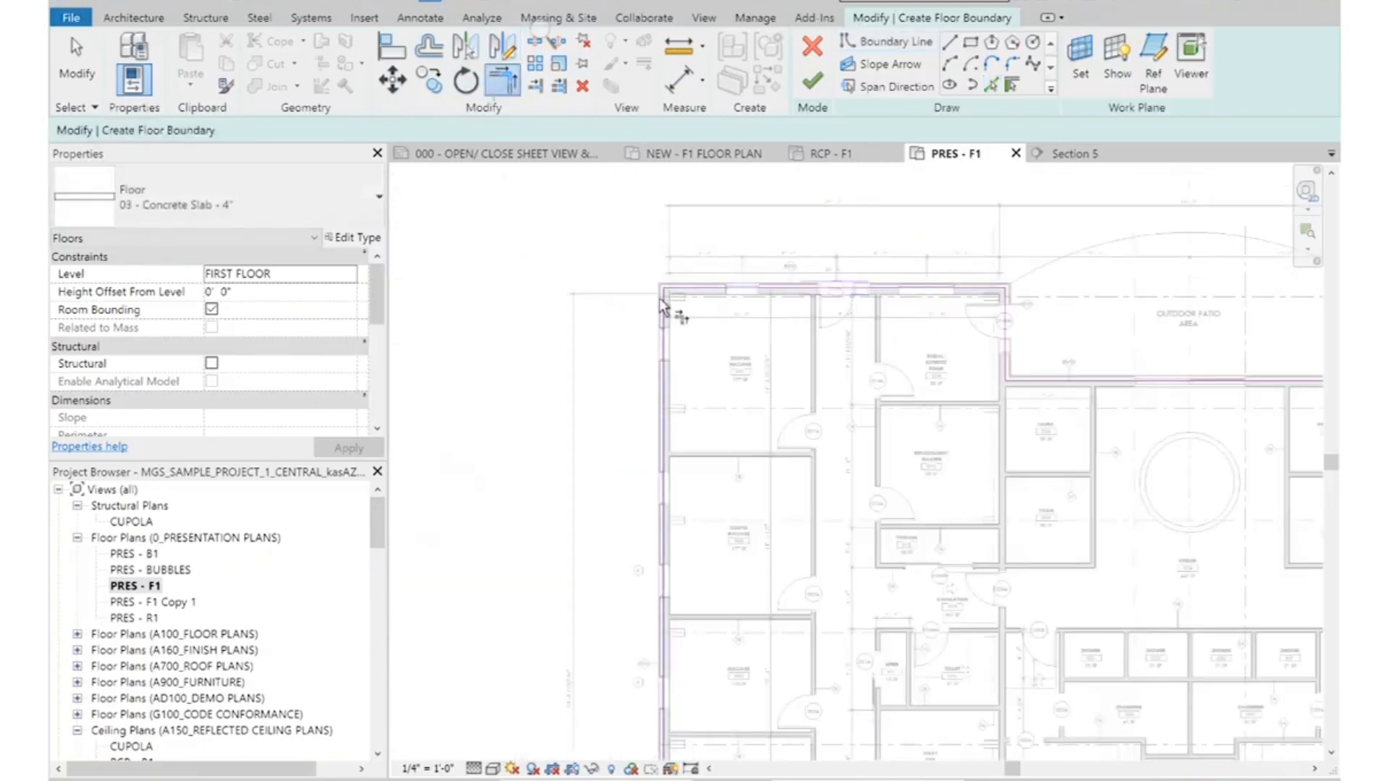
scroll(657, 298, up, 3)
scroll(654, 248, down, 4)
scroll(718, 510, down, 1)
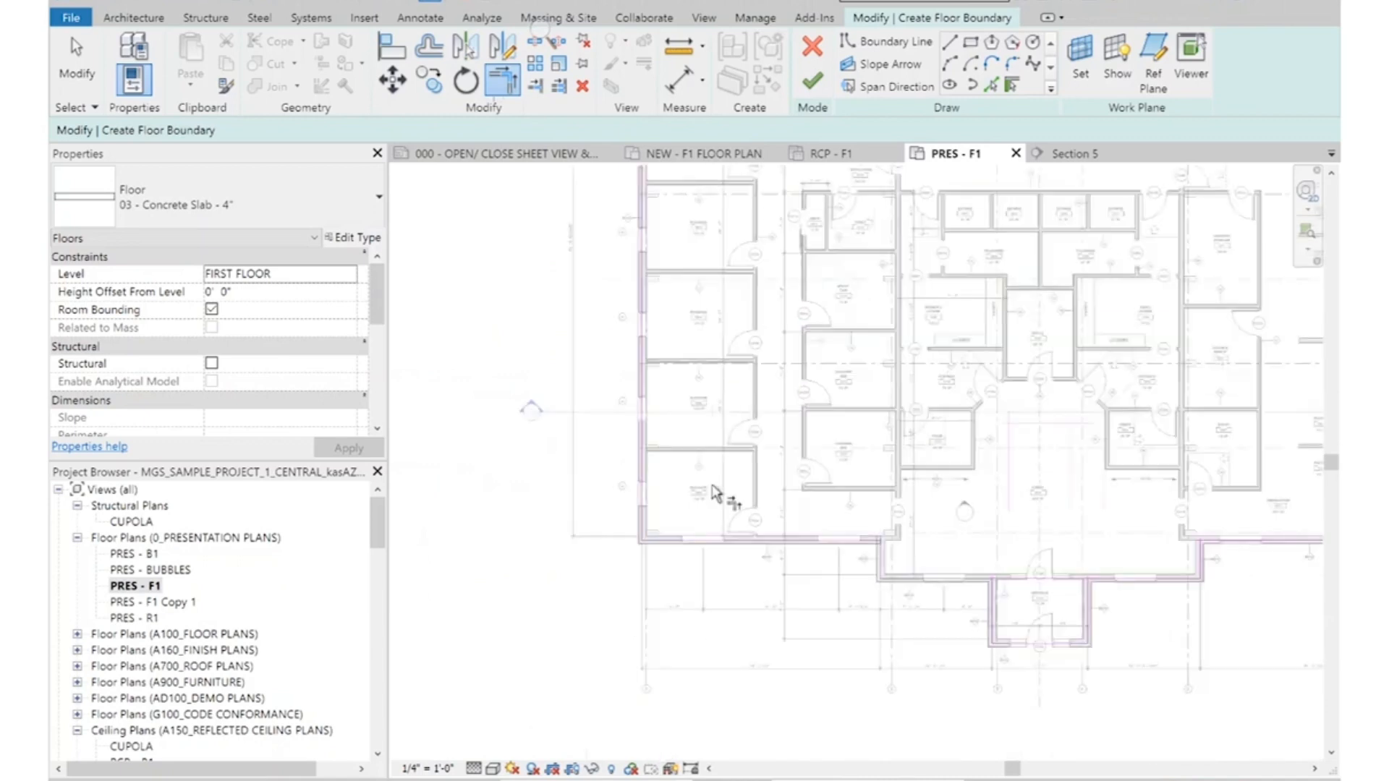
scroll(688, 434, up, 5)
scroll(1193, 376, up, 3)
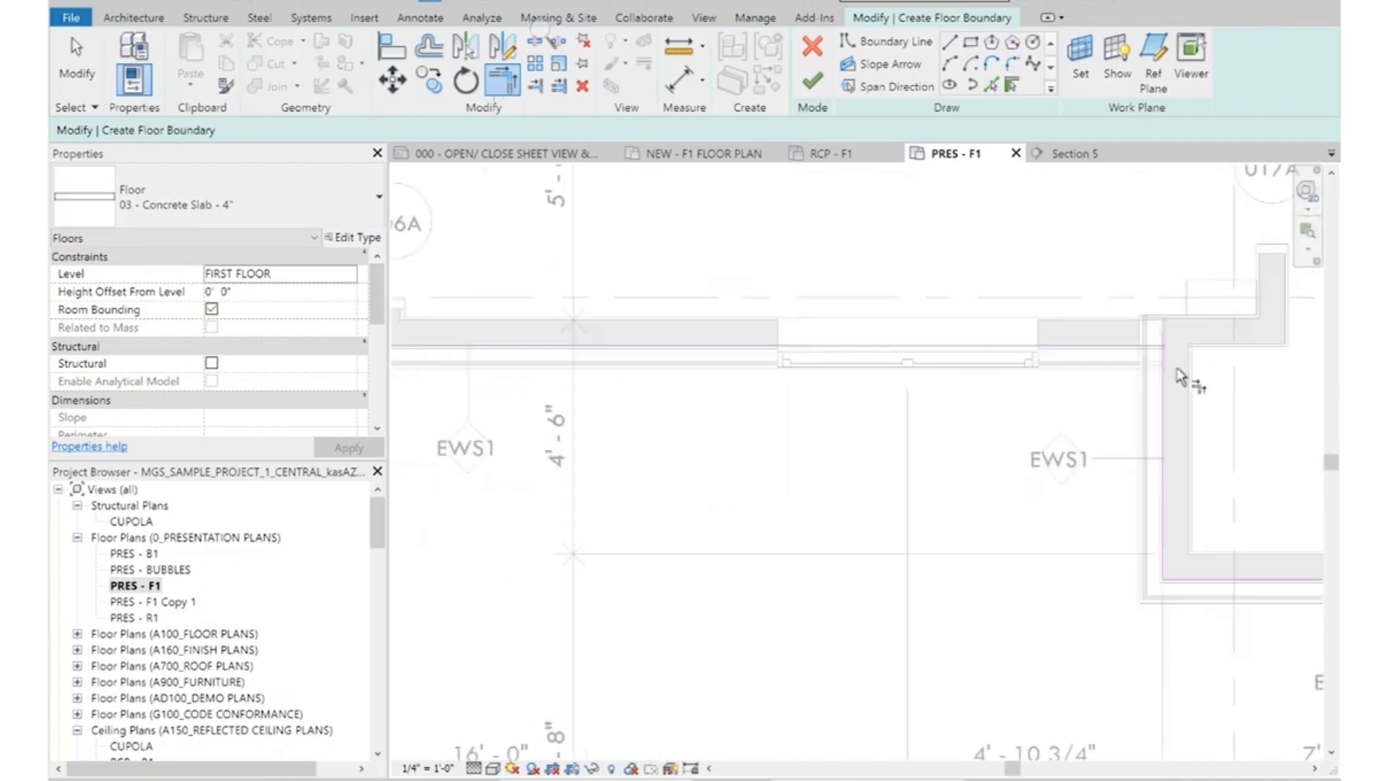
scroll(492, 372, down, 3)
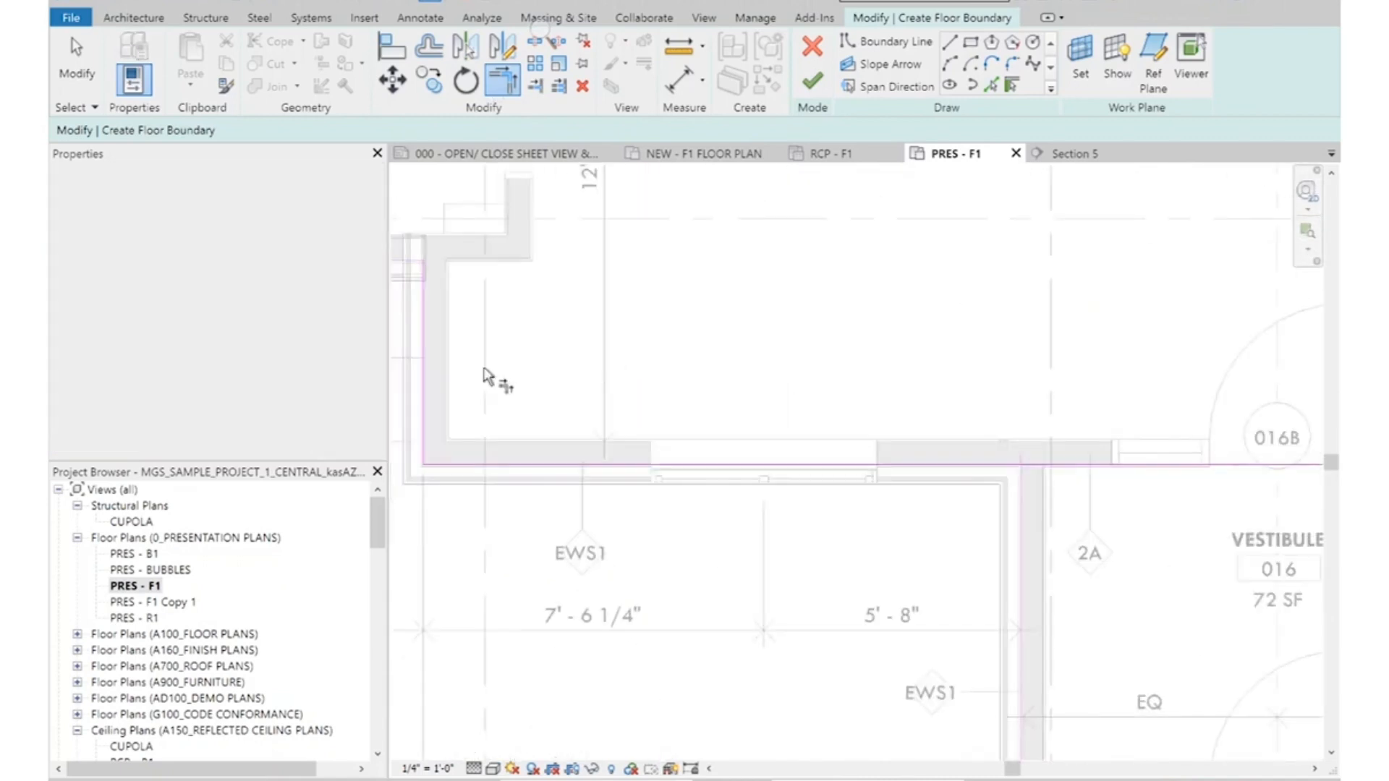
Split the boundary line that crosses Vestibule 016 and trim the pieces to the vestibule's side walls
scroll(914, 514, up, 3)
click(535, 42)
key(t)
key(r)
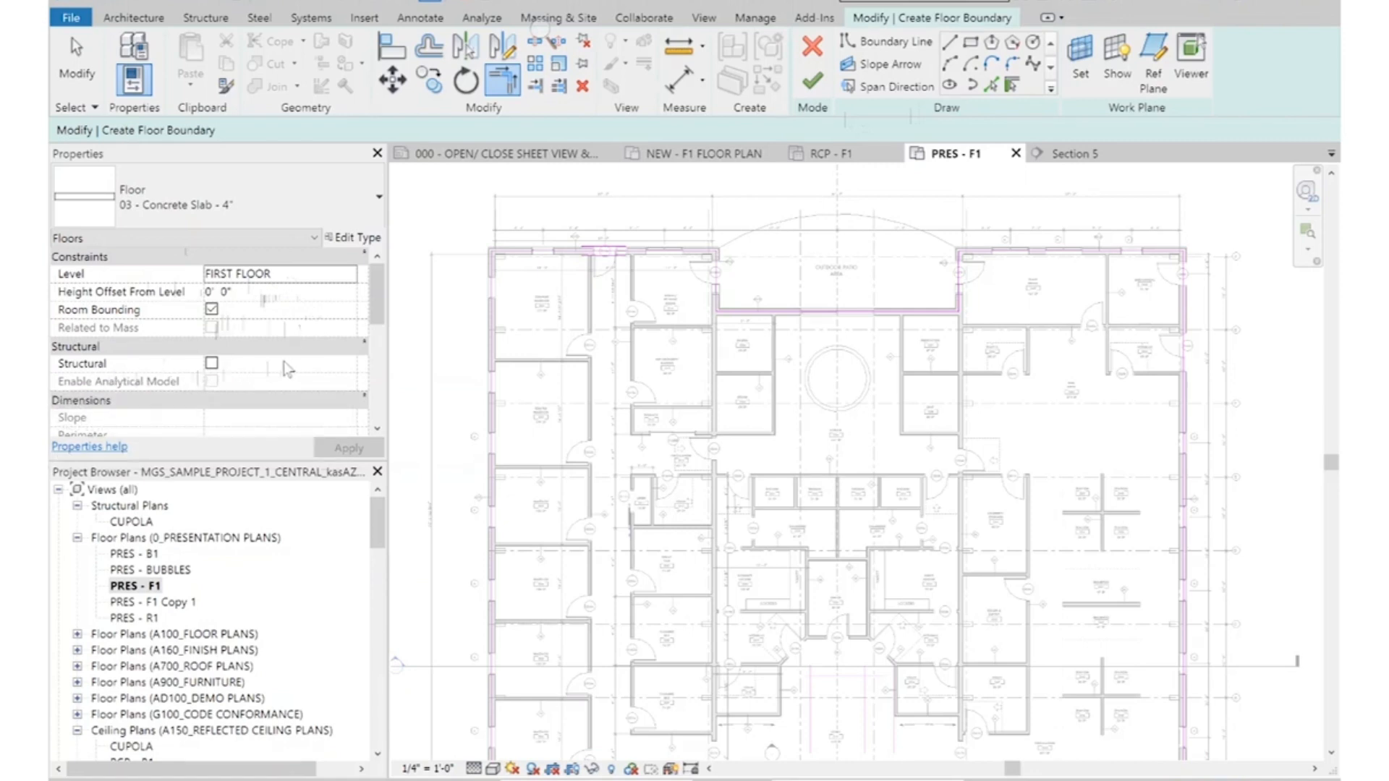
Review the floor's properties, try to finish the sketch, and locate the conflicting boundary lines around the outdoor patio
scroll(283, 364, down, 4)
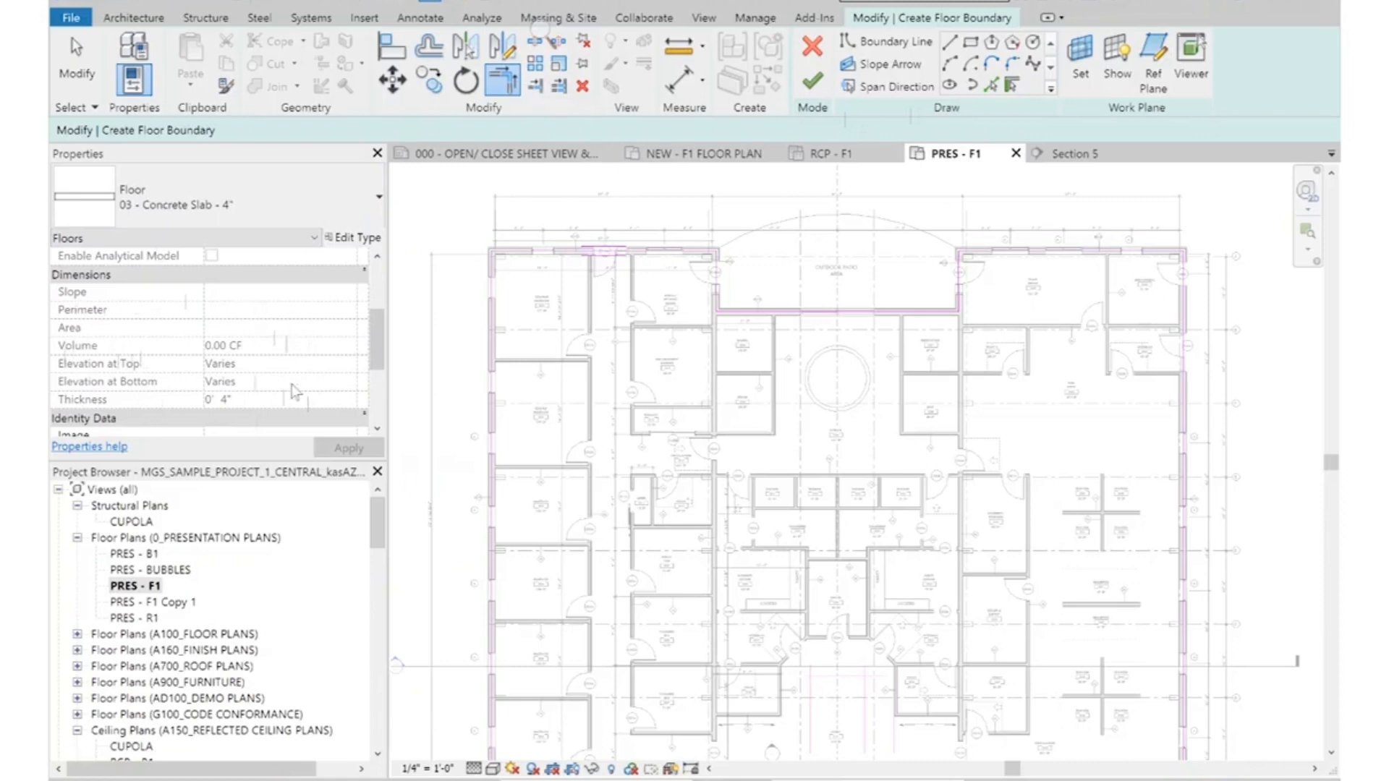
scroll(316, 357, down, 5)
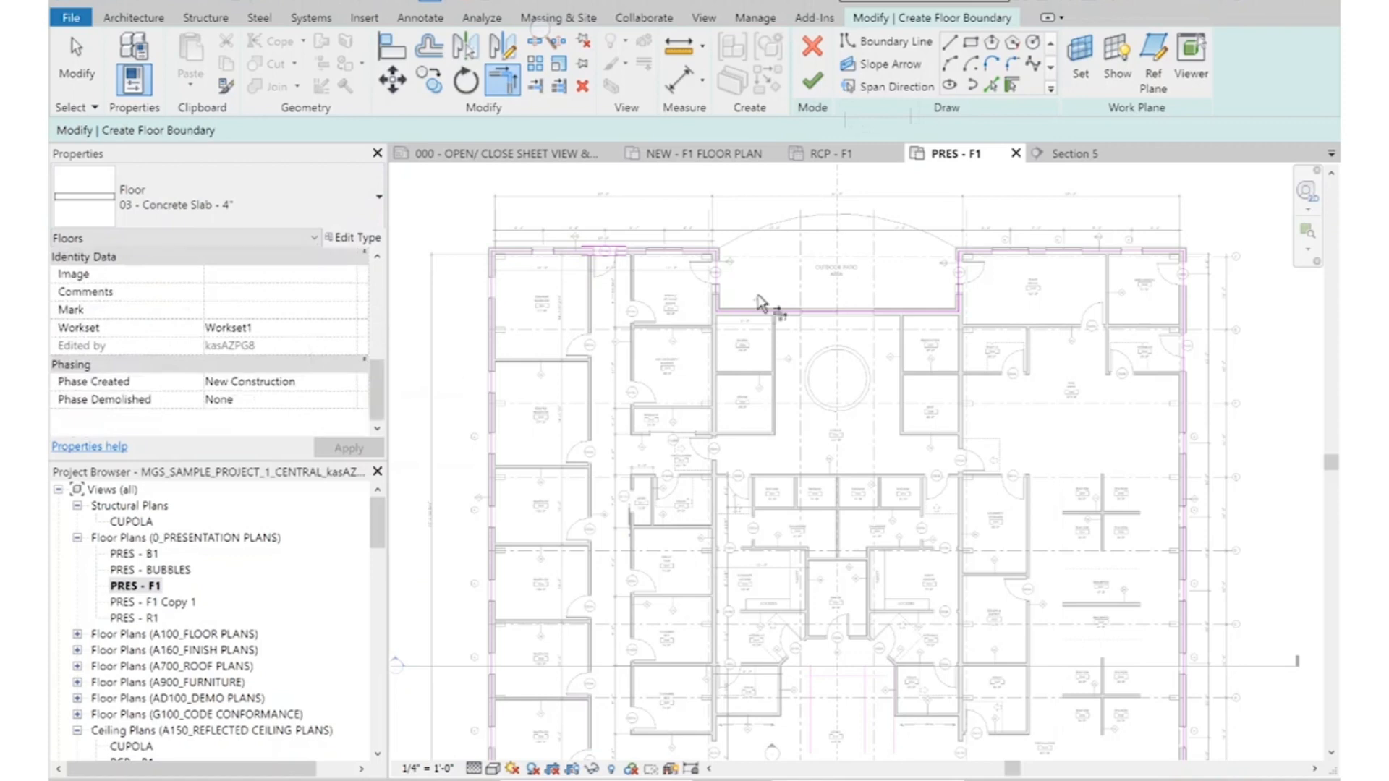
click(813, 82)
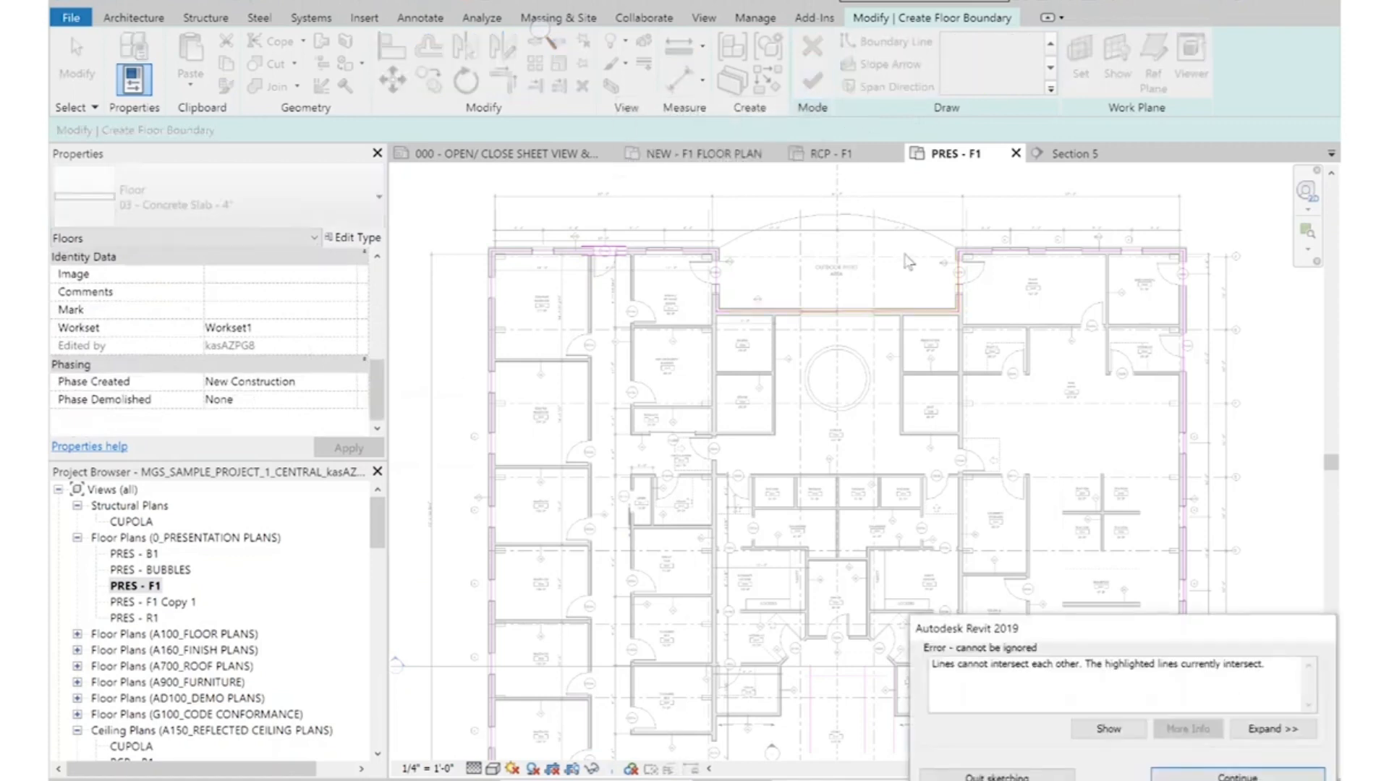
click(1108, 728)
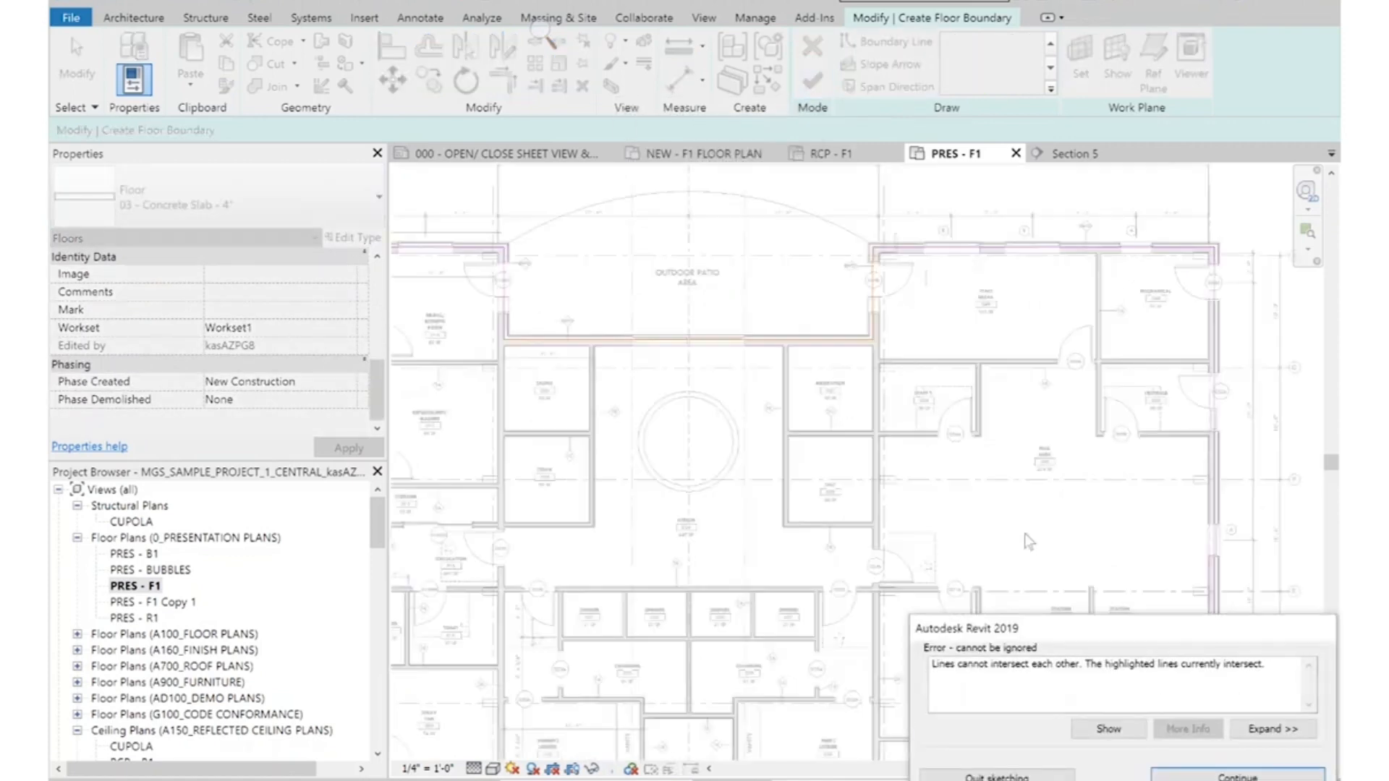
click(1186, 776)
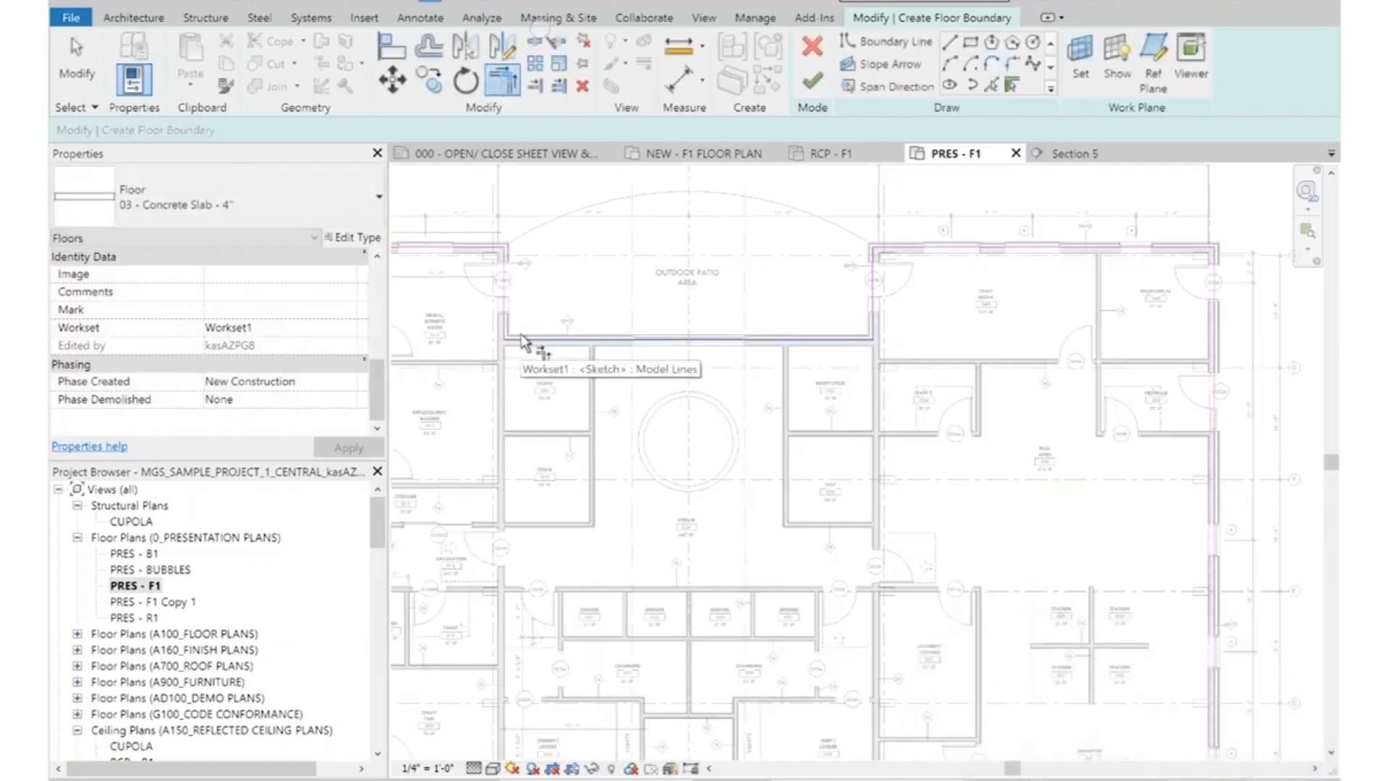
Trim the open boundary corner above door 049B and finish the concrete slab floor
click(812, 81)
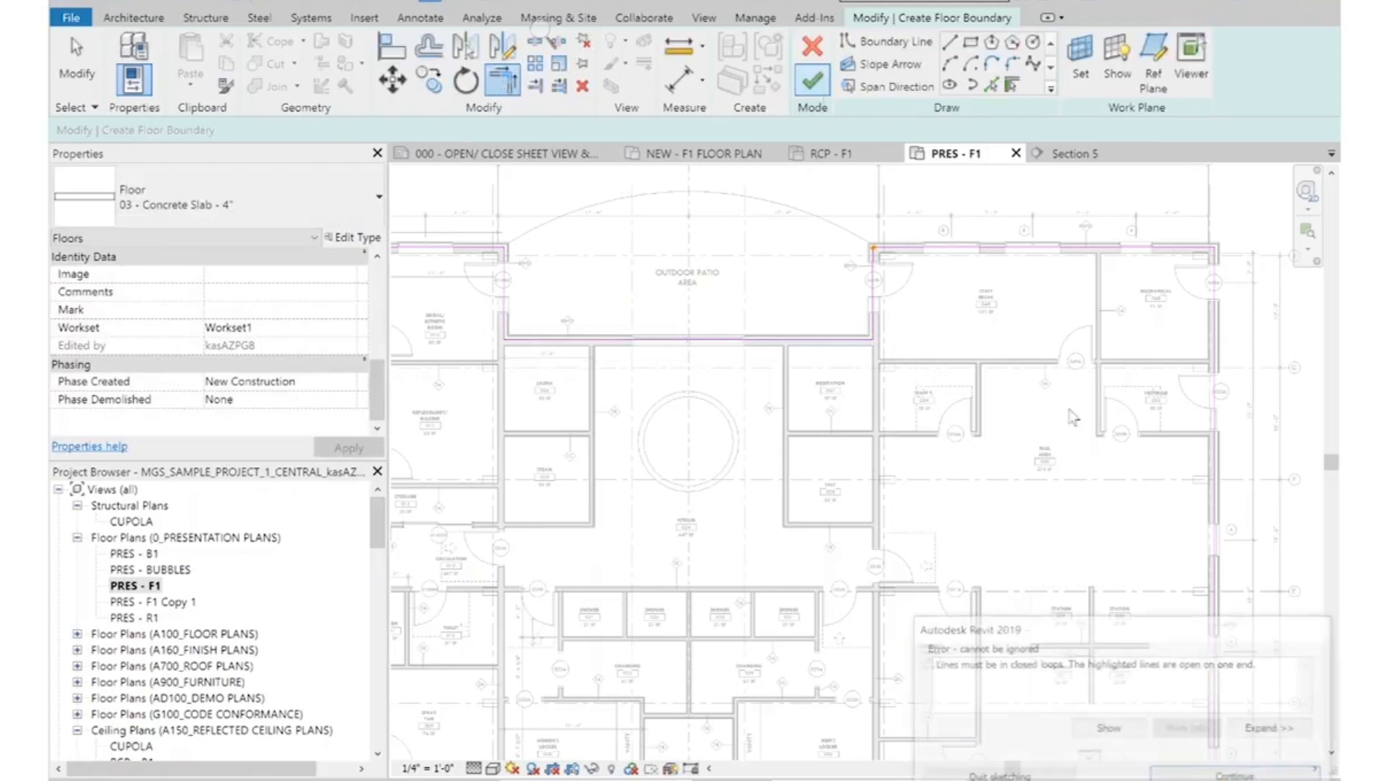
scroll(940, 251, up, 5)
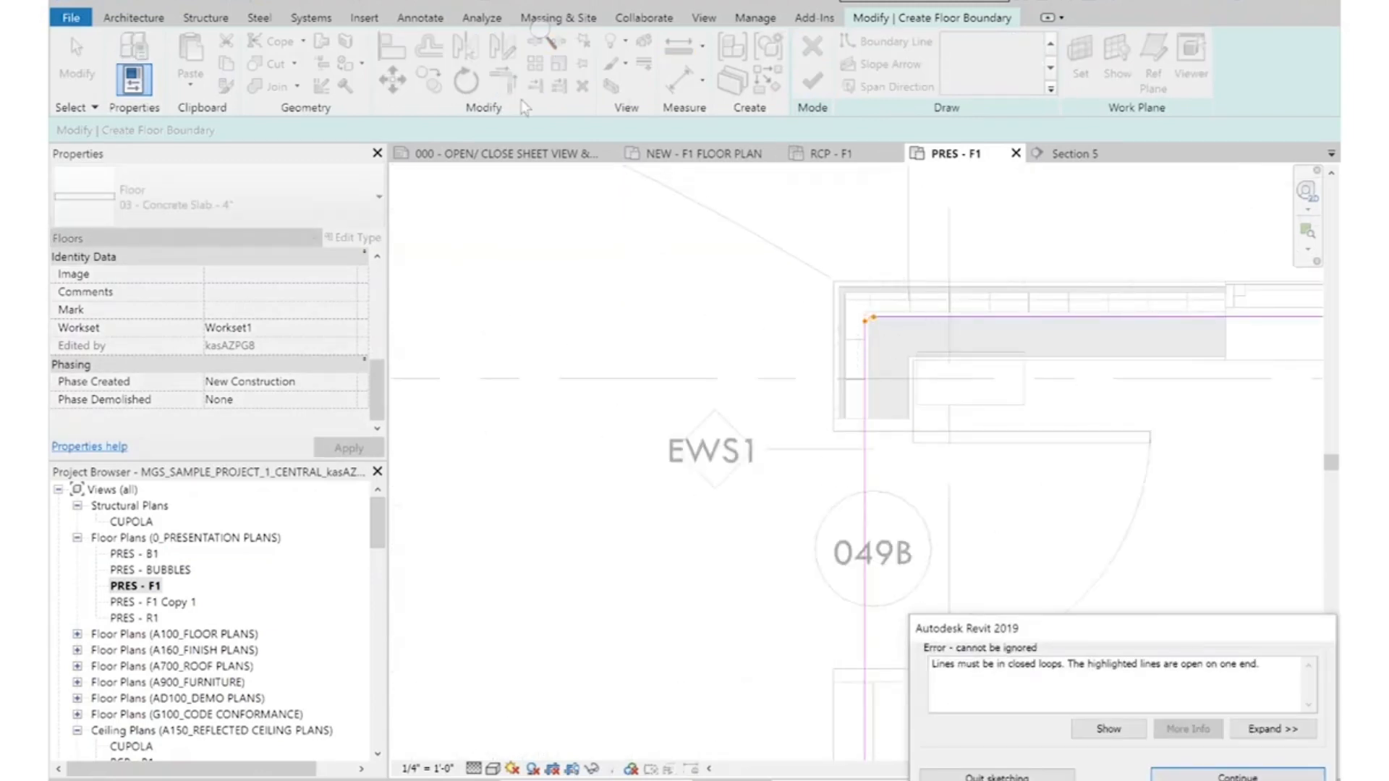
click(1236, 774)
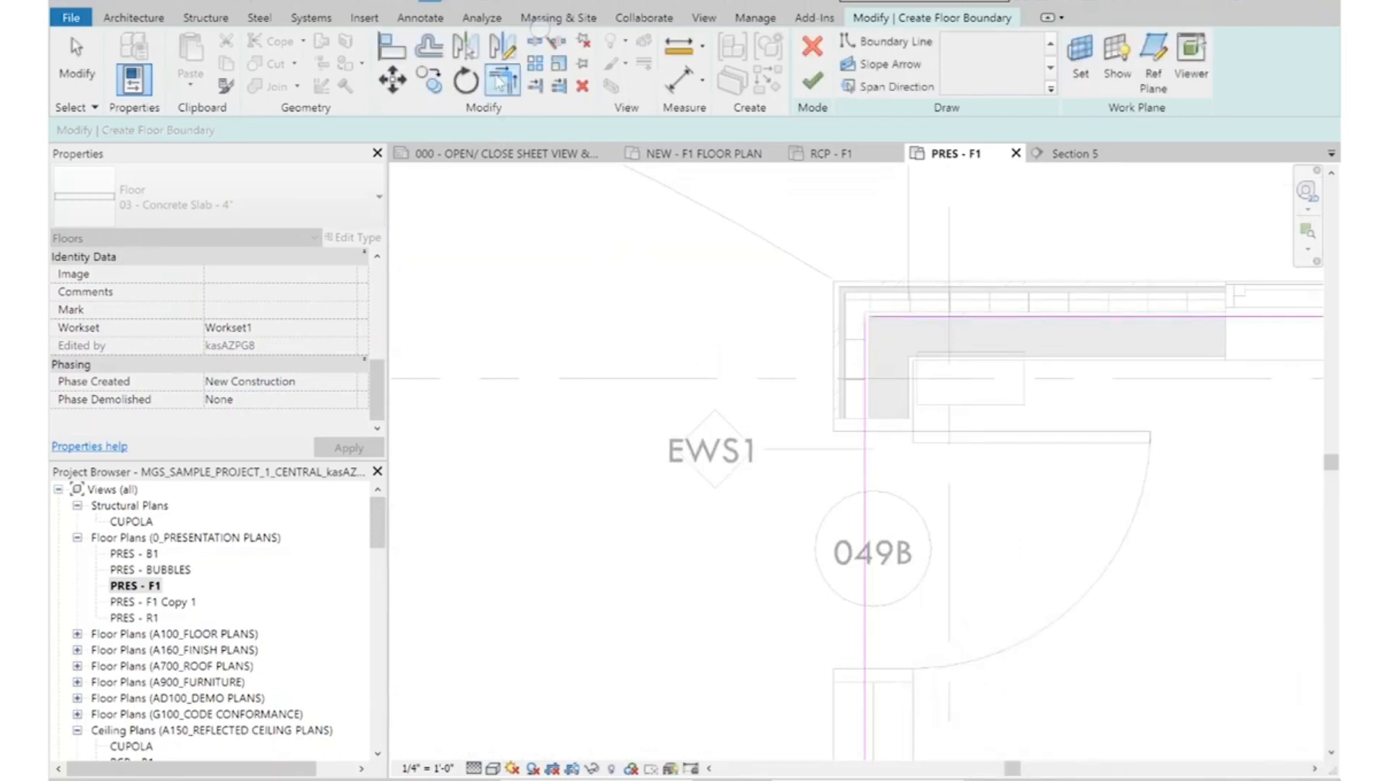
click(504, 80)
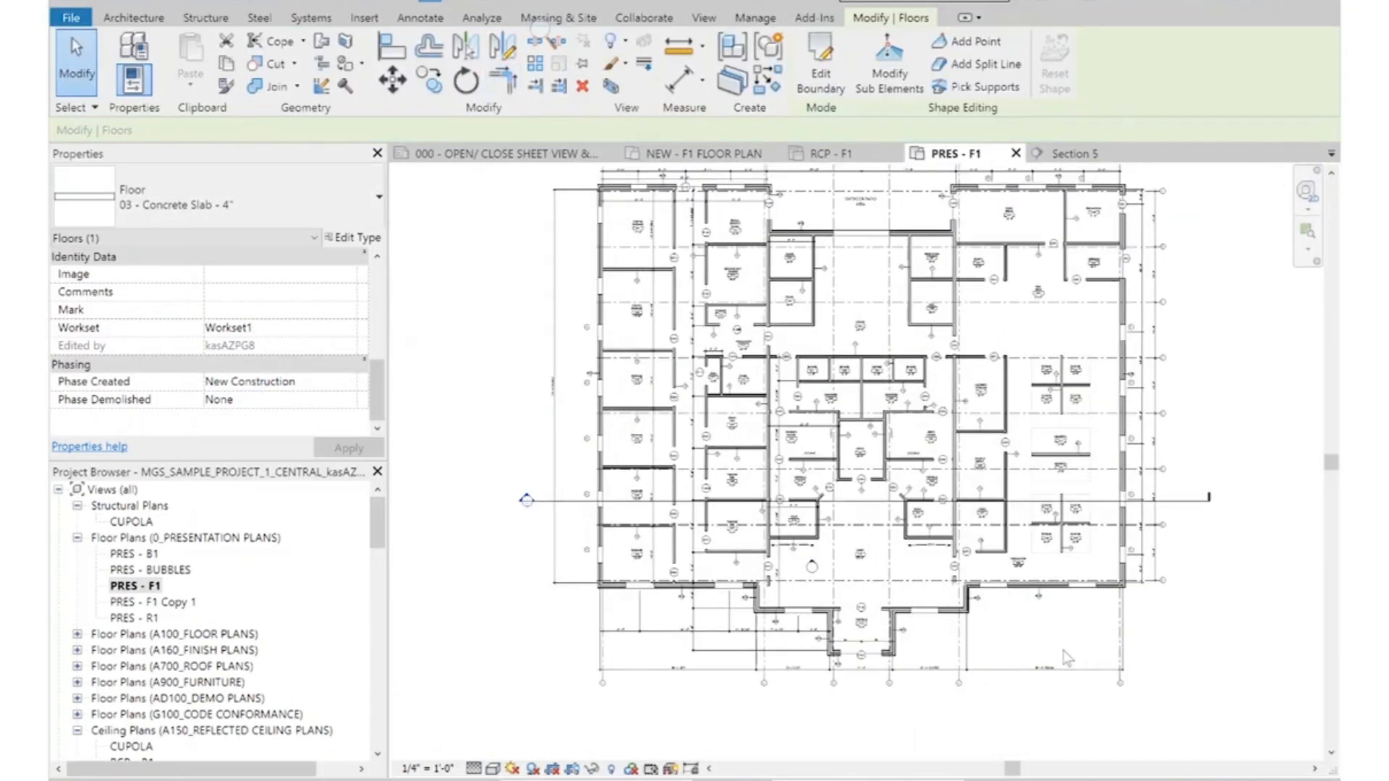
click(1261, 361)
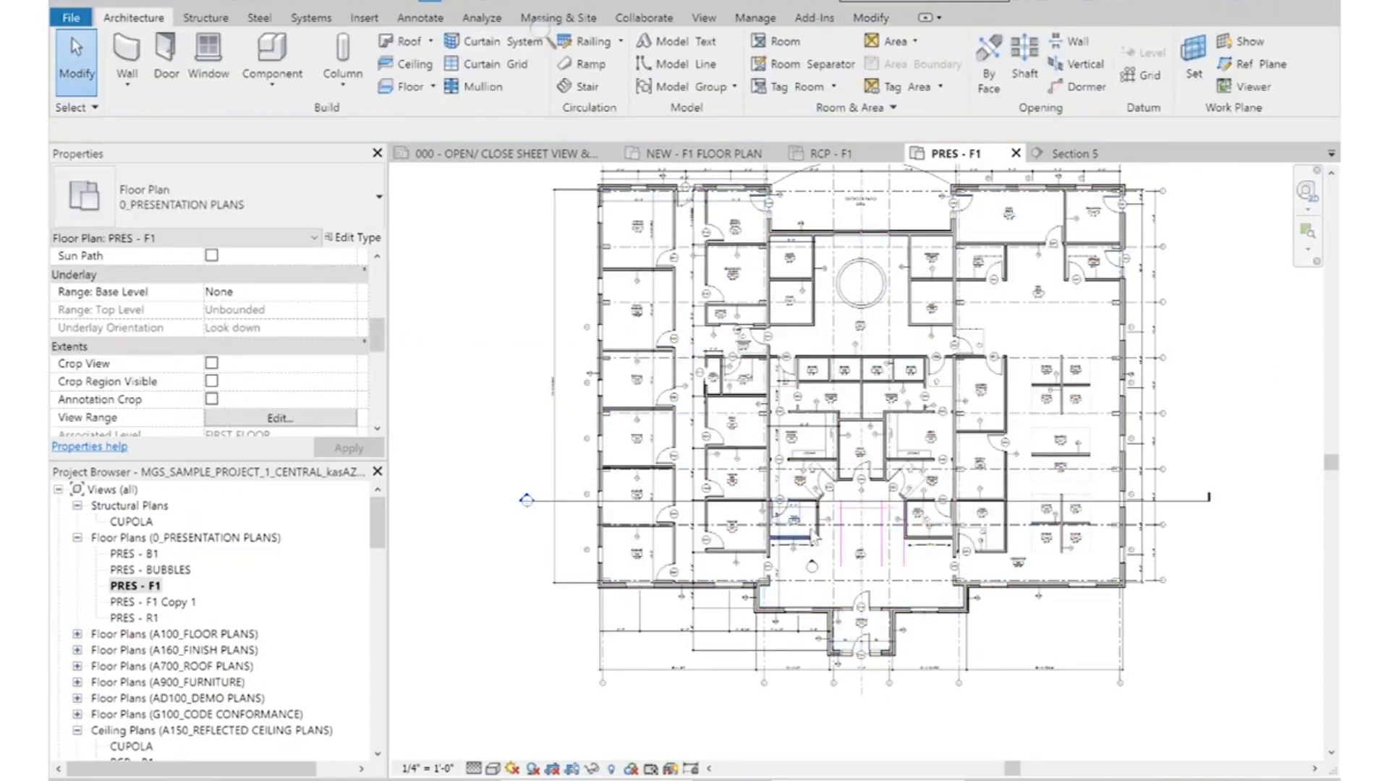
Open the working section's view from the plan and inspect the new slab in it
middle_drag(1047, 463, 1039, 485)
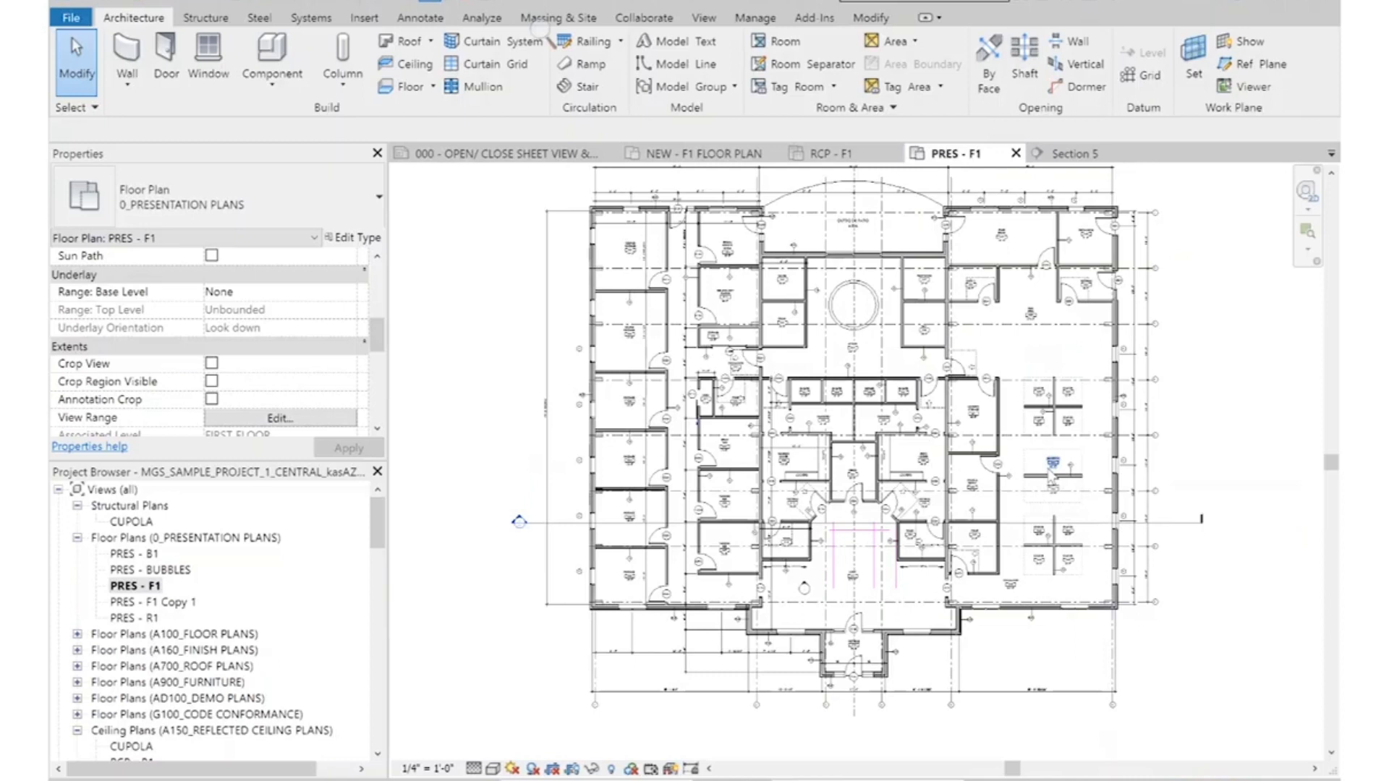
double_click(519, 522)
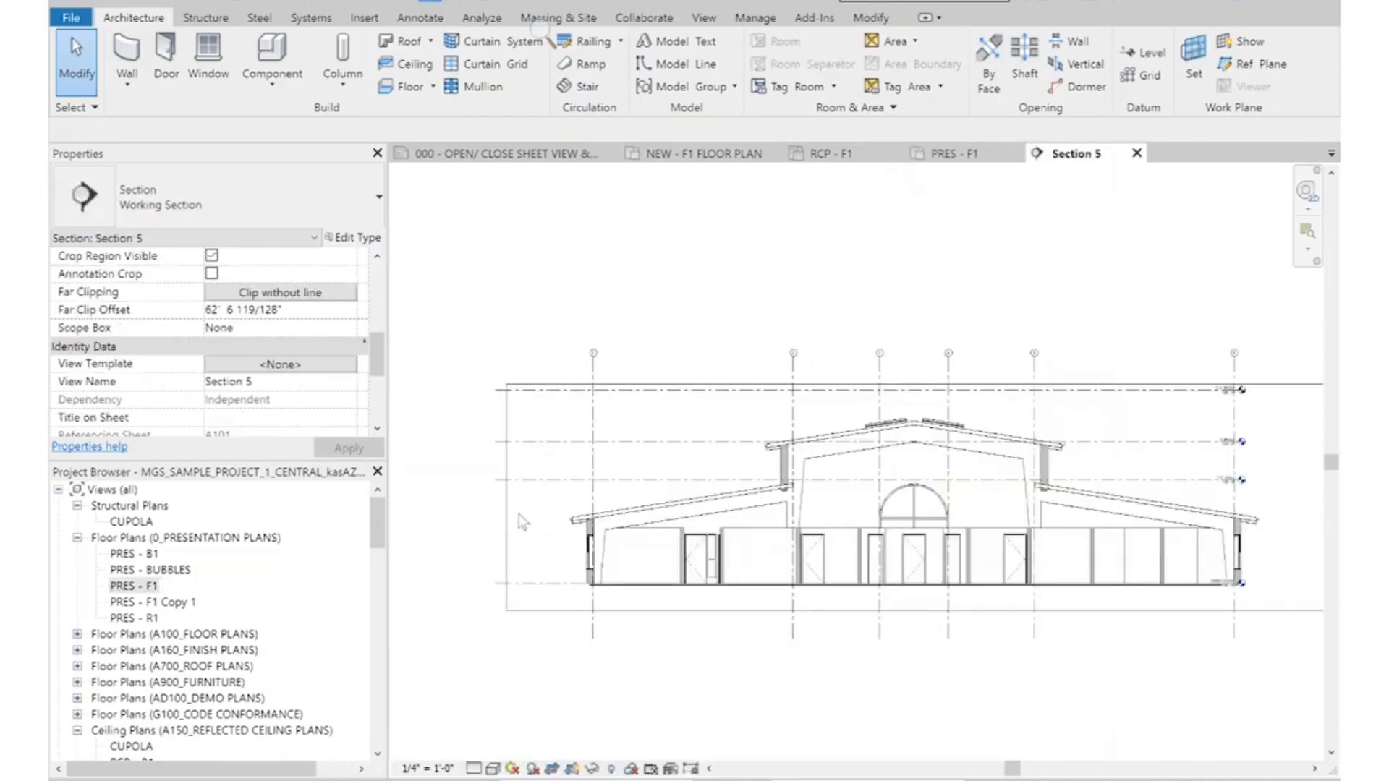
scroll(596, 597, up, 4)
scroll(596, 597, up, 3)
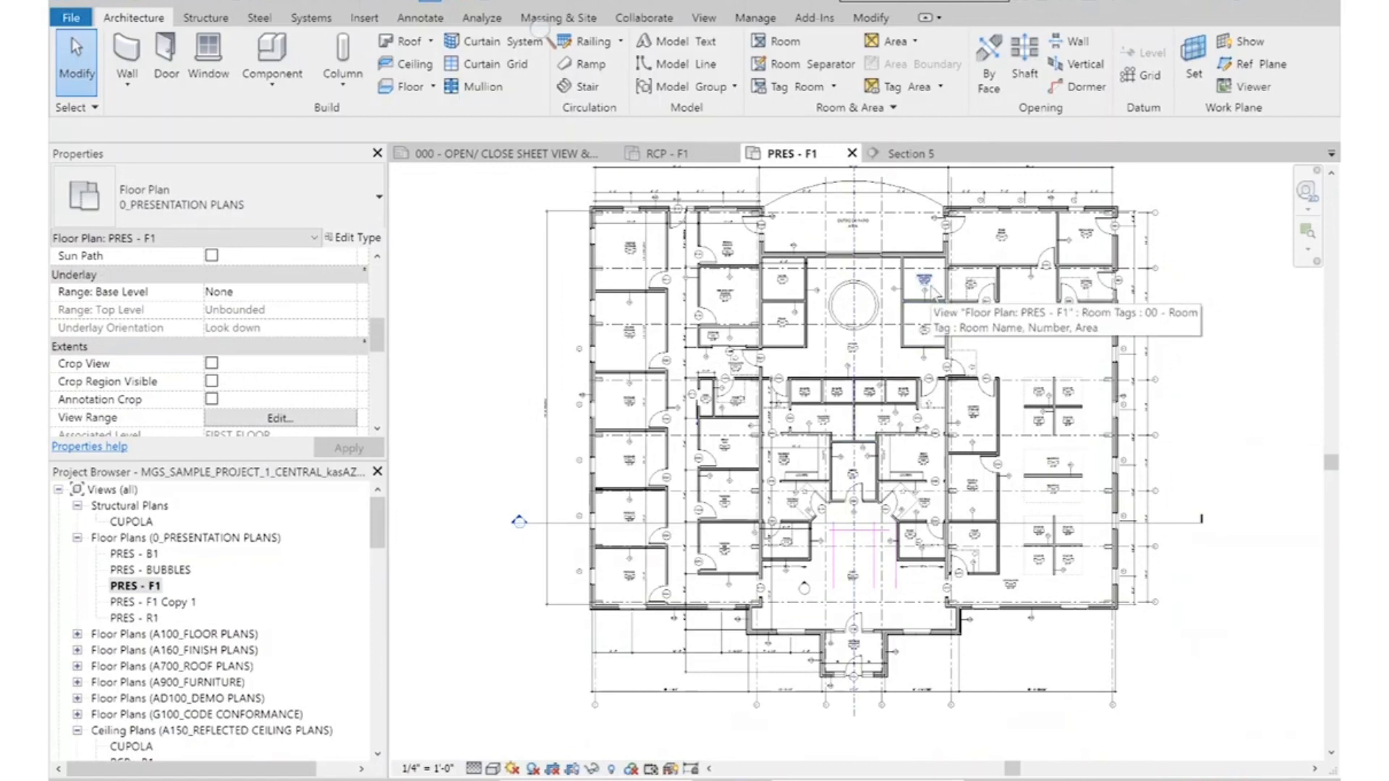
Try to select the floor slab in the PRES - F1 plan around the shower rooms and Atrium
scroll(862, 447, up, 1)
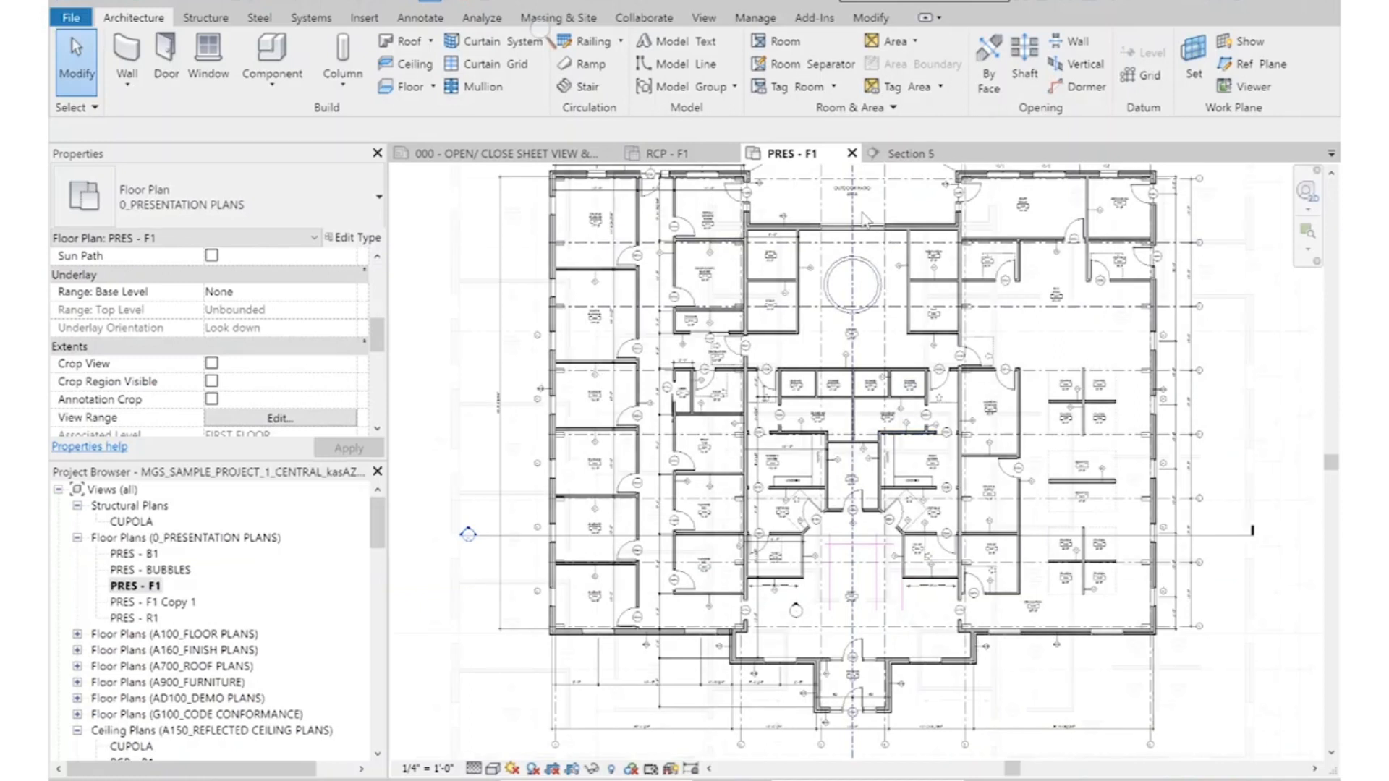
scroll(854, 240, up, 2)
click(897, 475)
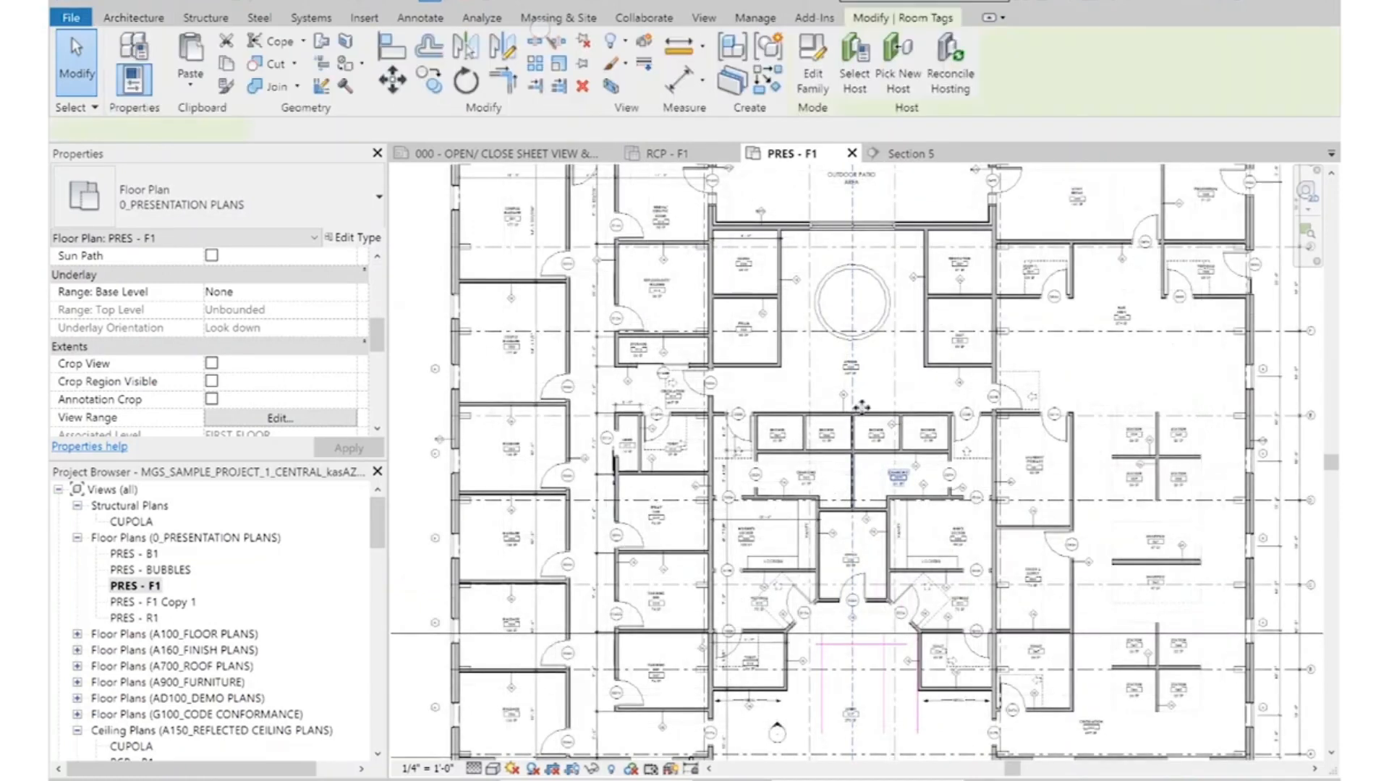
scroll(803, 449, up, 4)
click(827, 527)
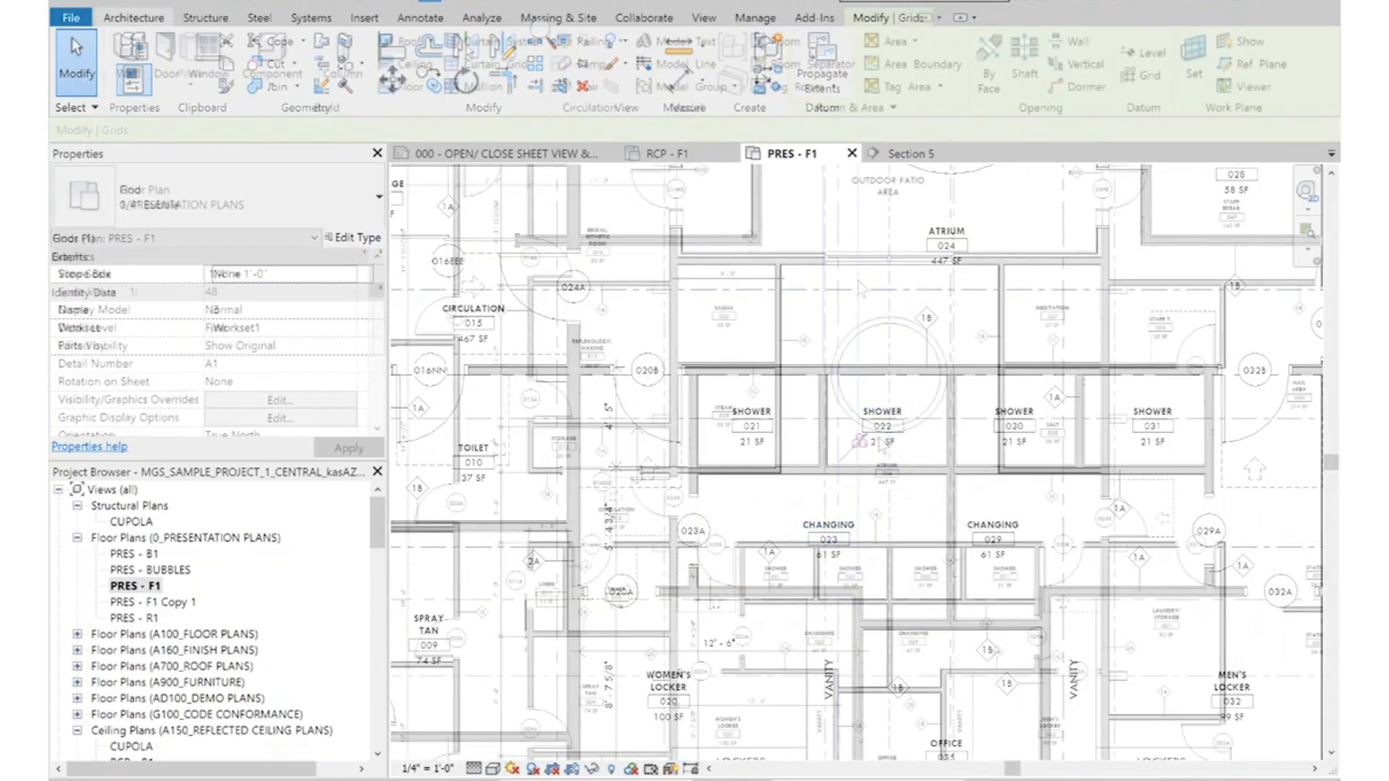
scroll(941, 431, down, 2)
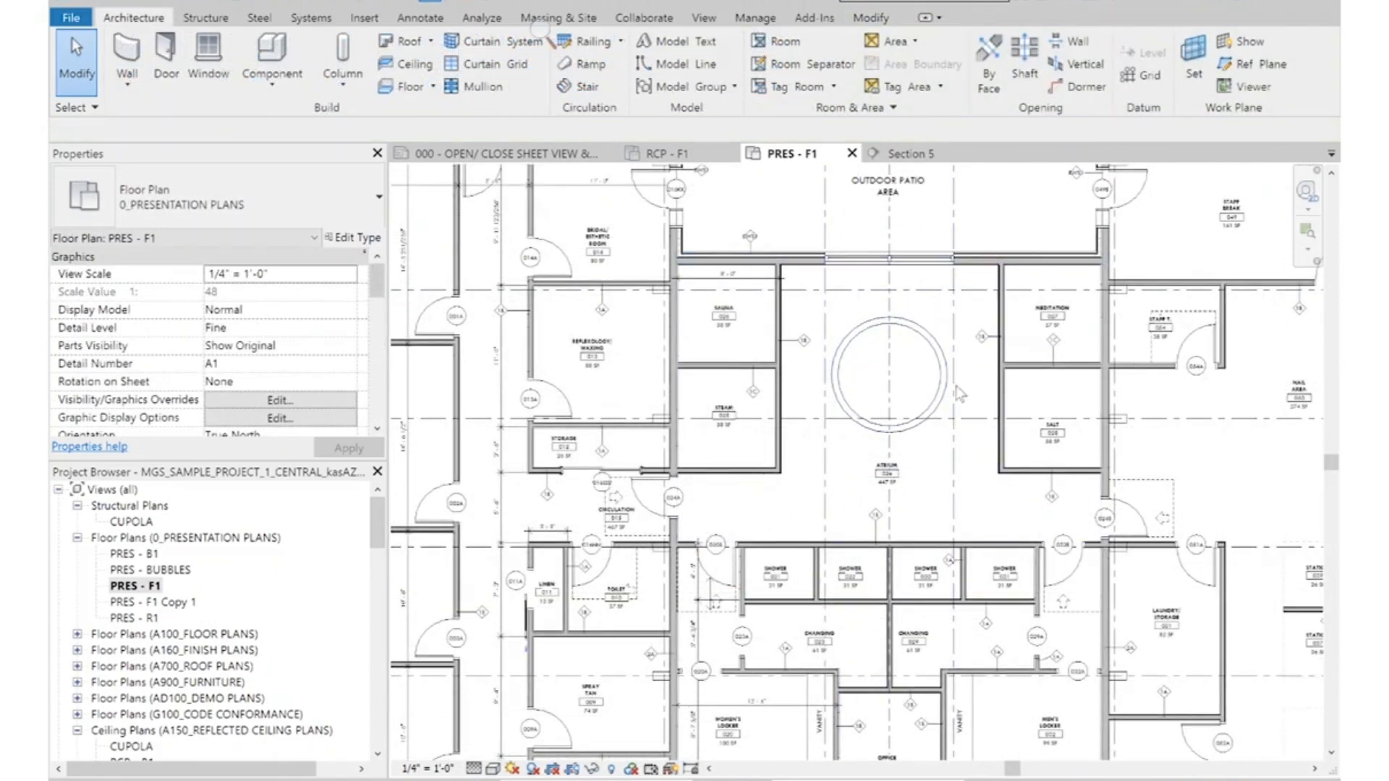
Turn on visibility for the Floors filter in the plan's Visibility/Graphic Overrides and select the slab in the Atrium
key(v)
key(g)
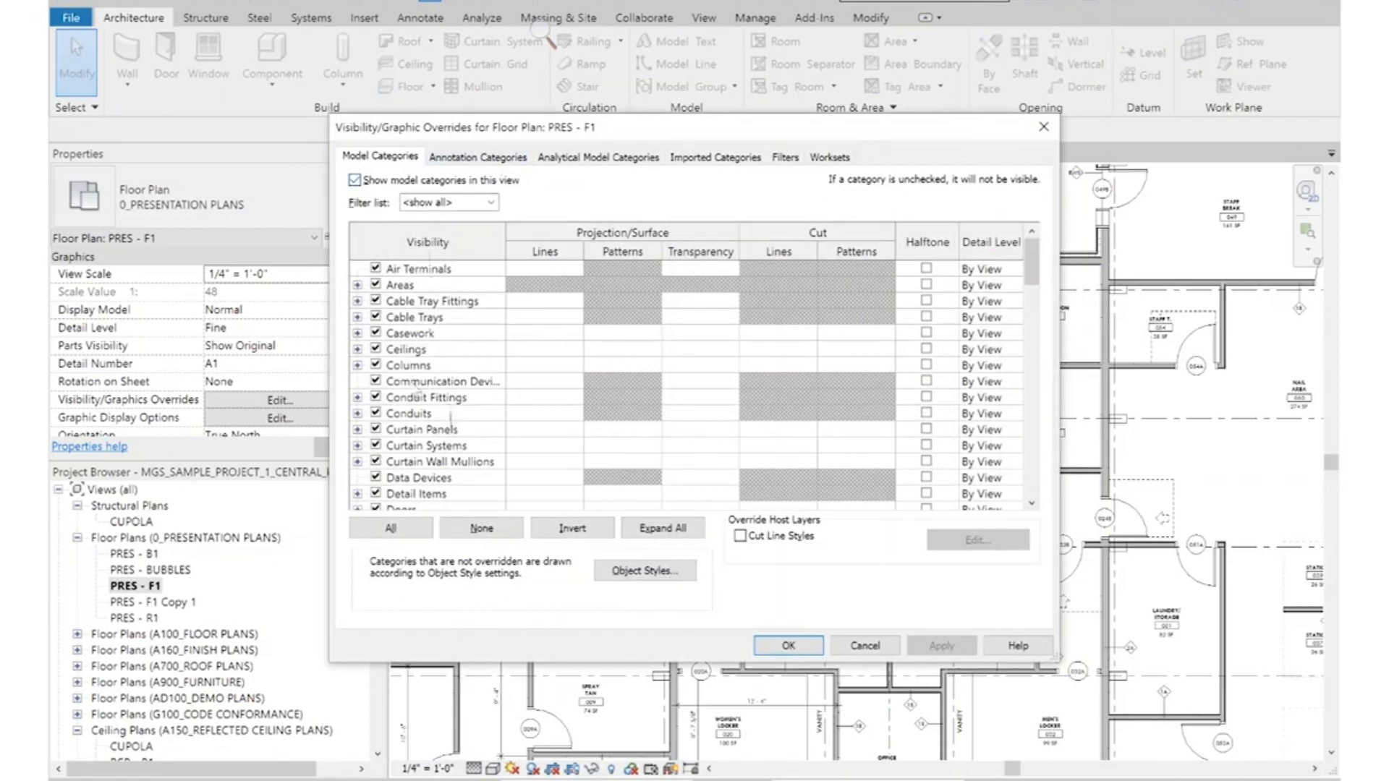
scroll(425, 475, down, 5)
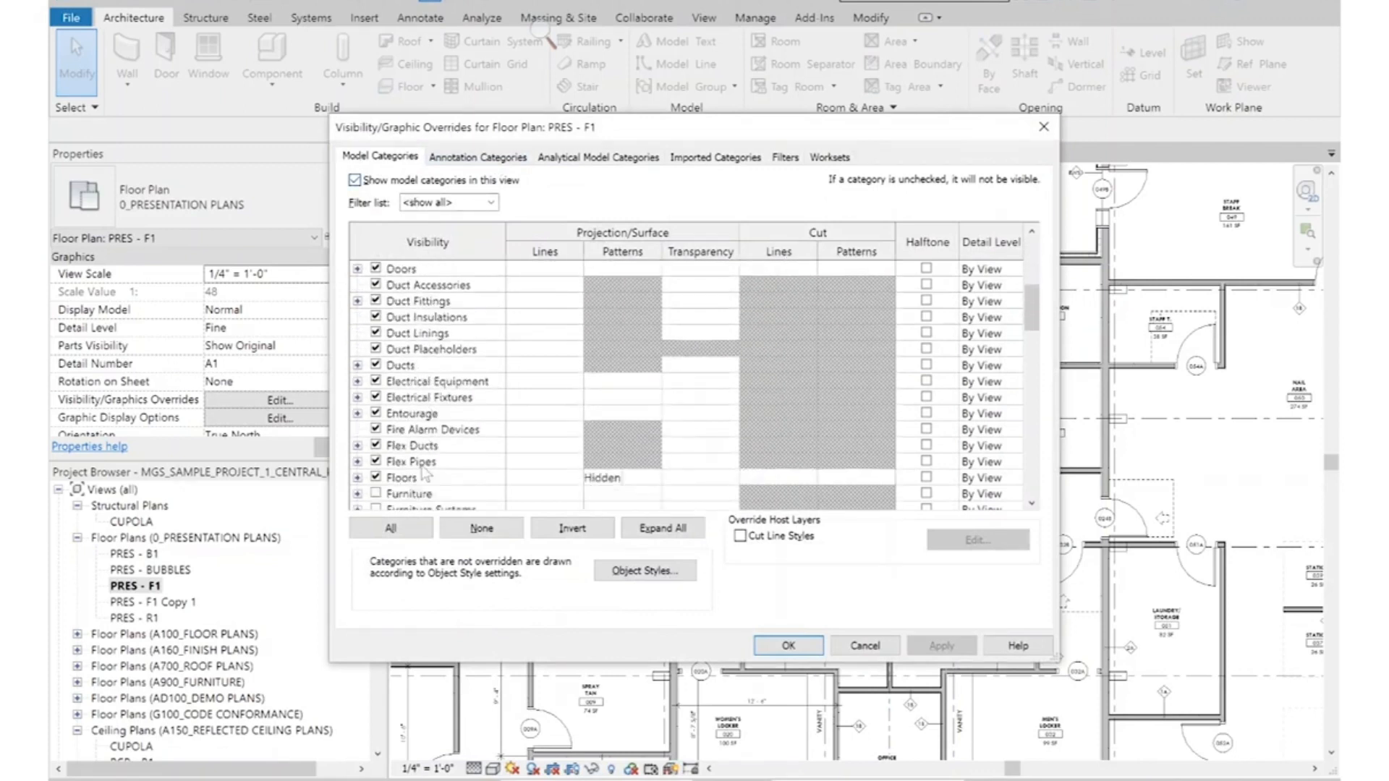
scroll(419, 476, down, 1)
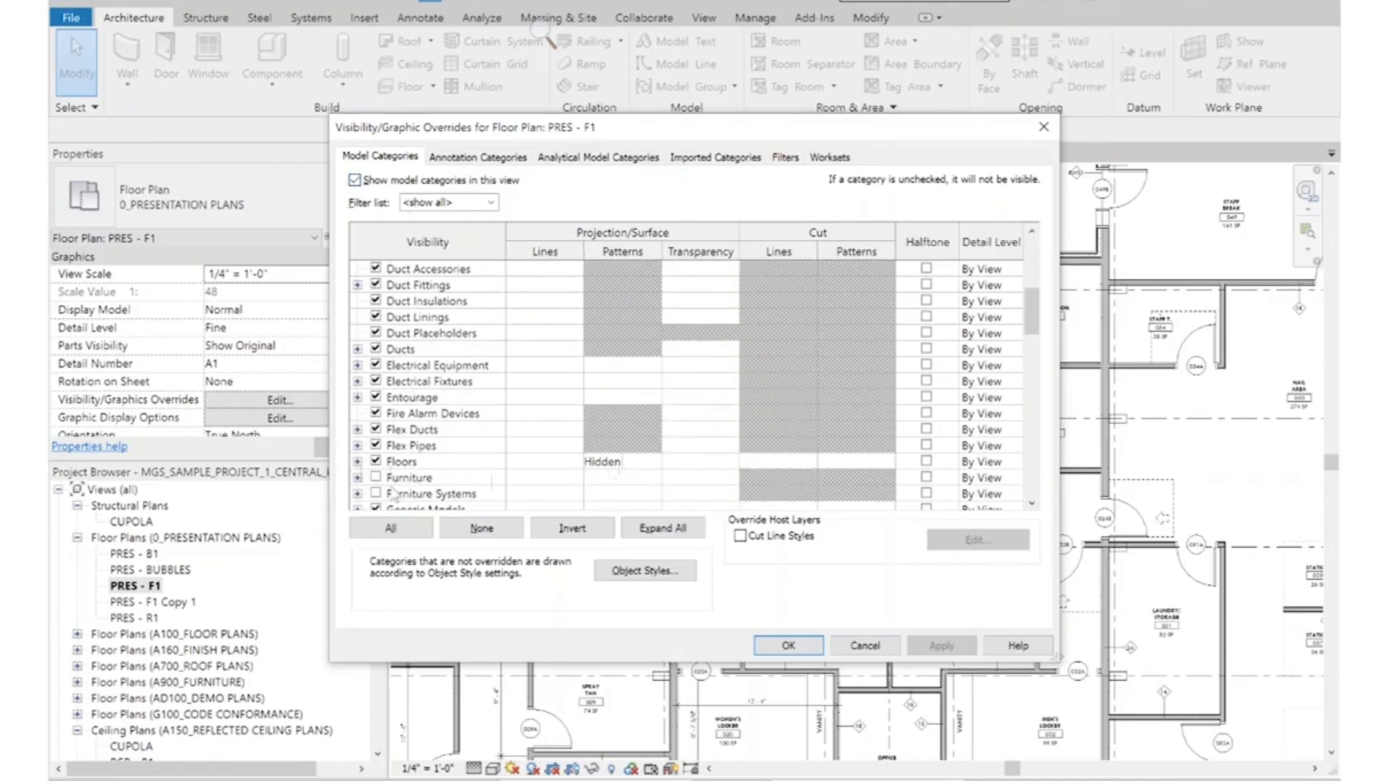
click(358, 462)
scroll(460, 432, down, 2)
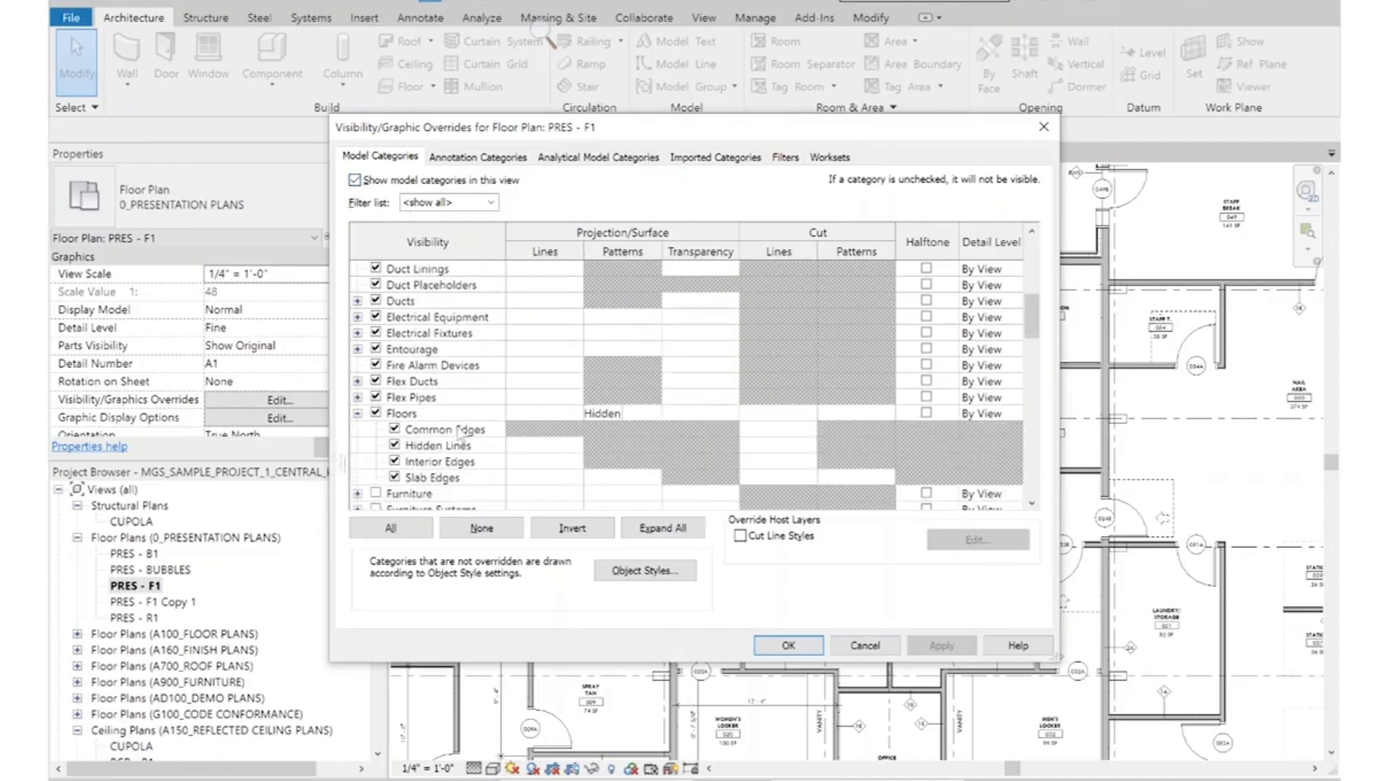
click(781, 159)
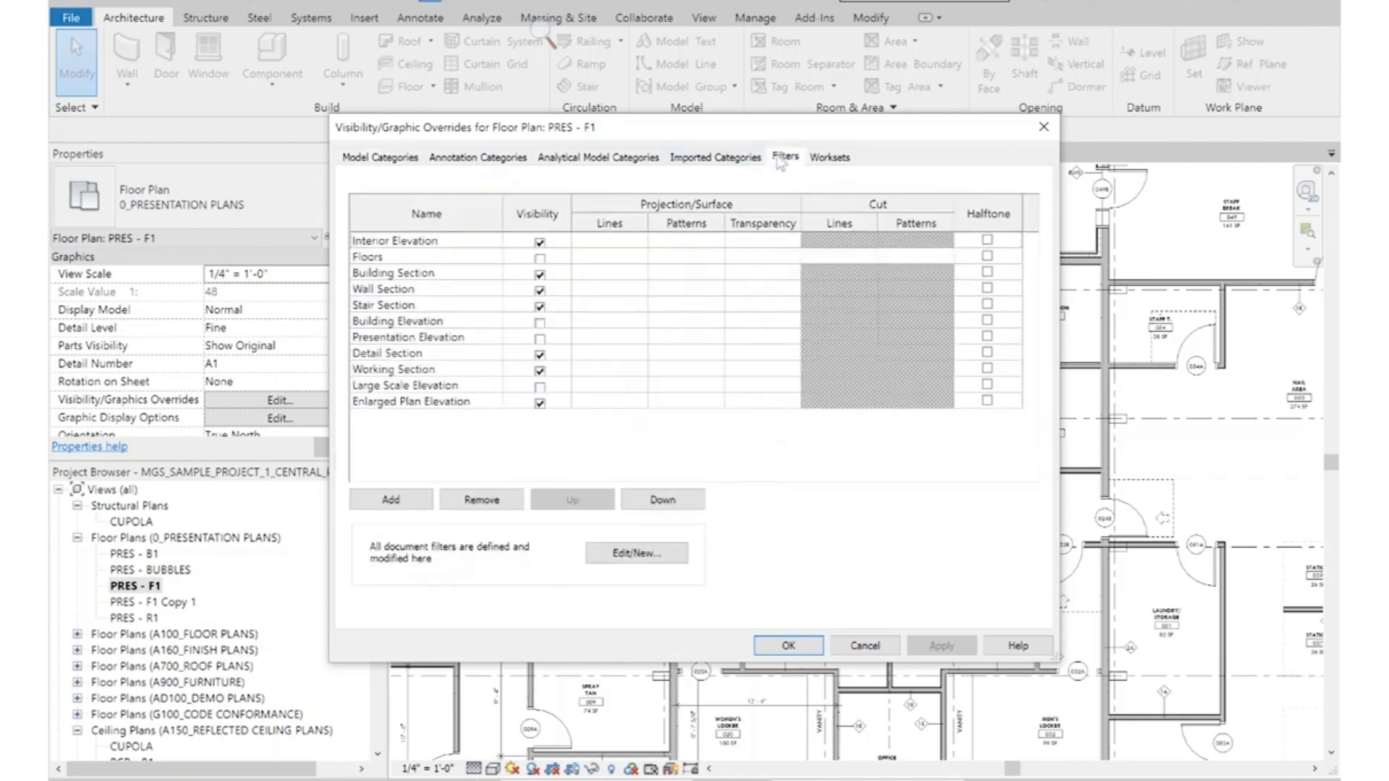
click(539, 258)
click(787, 645)
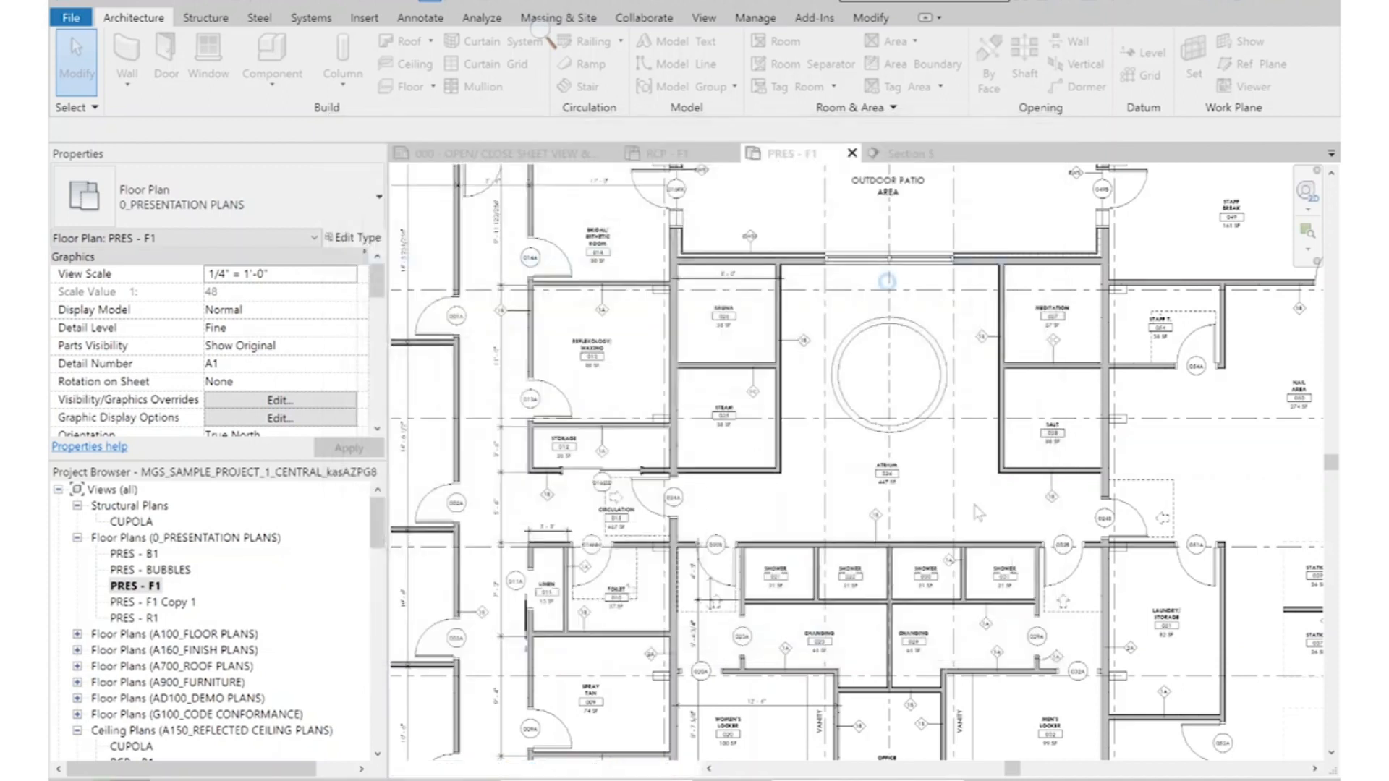
click(837, 282)
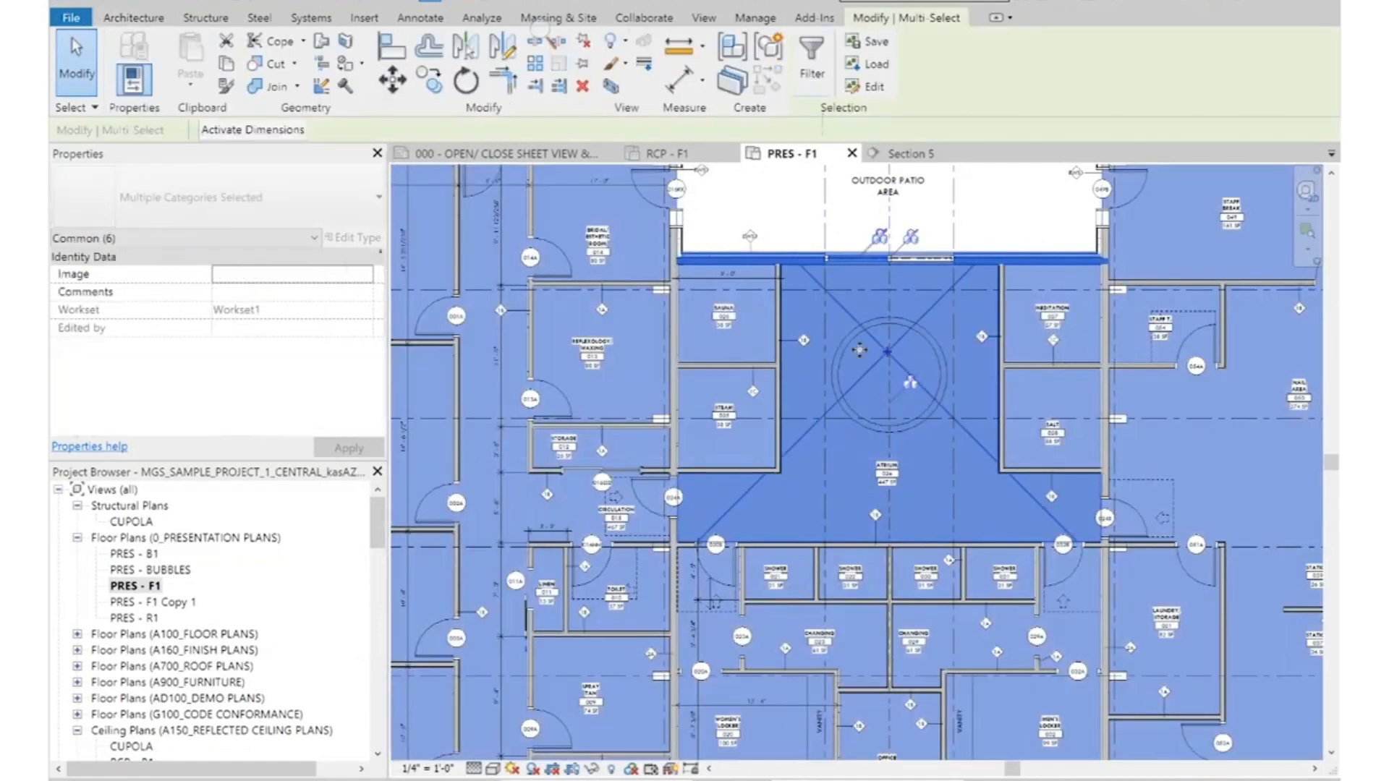
Filter the current selection down to the Floors category only
click(812, 67)
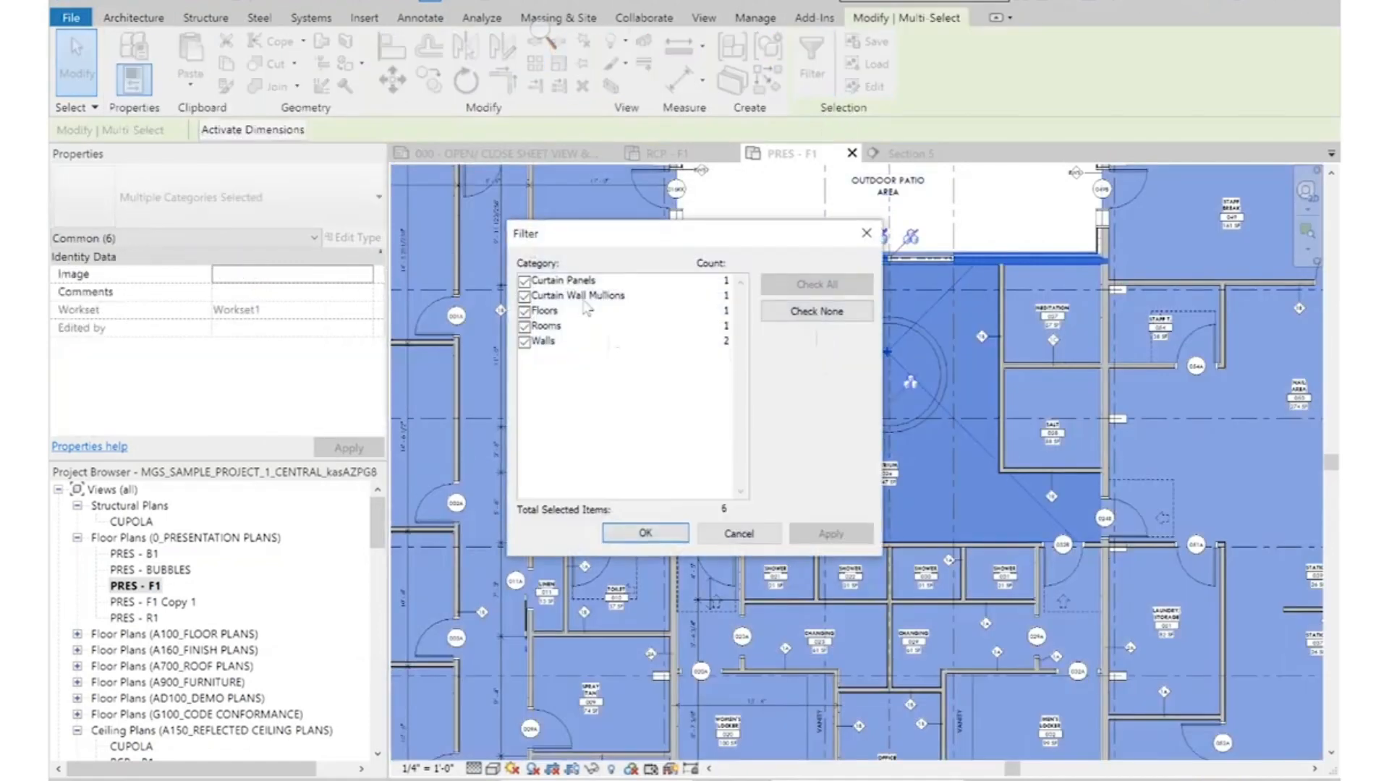
click(816, 311)
click(524, 311)
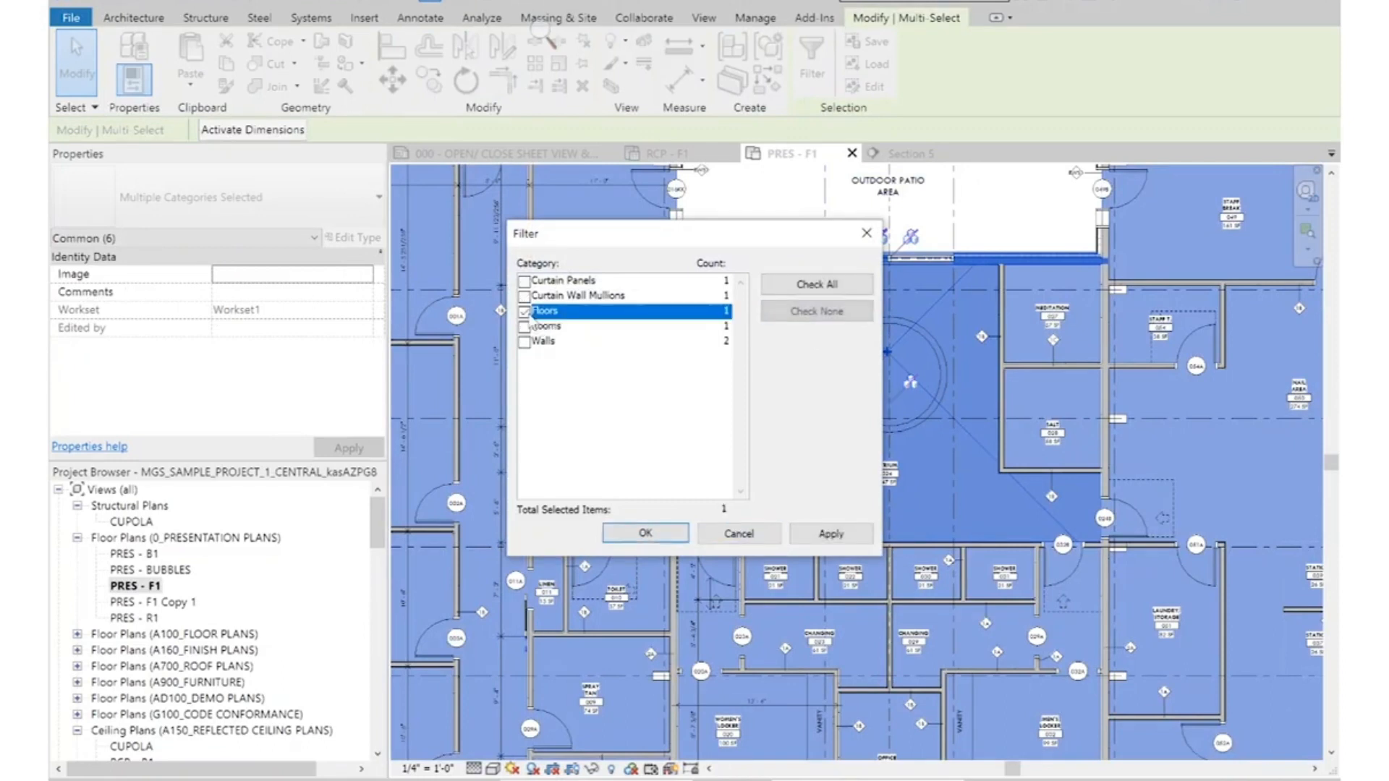
click(643, 535)
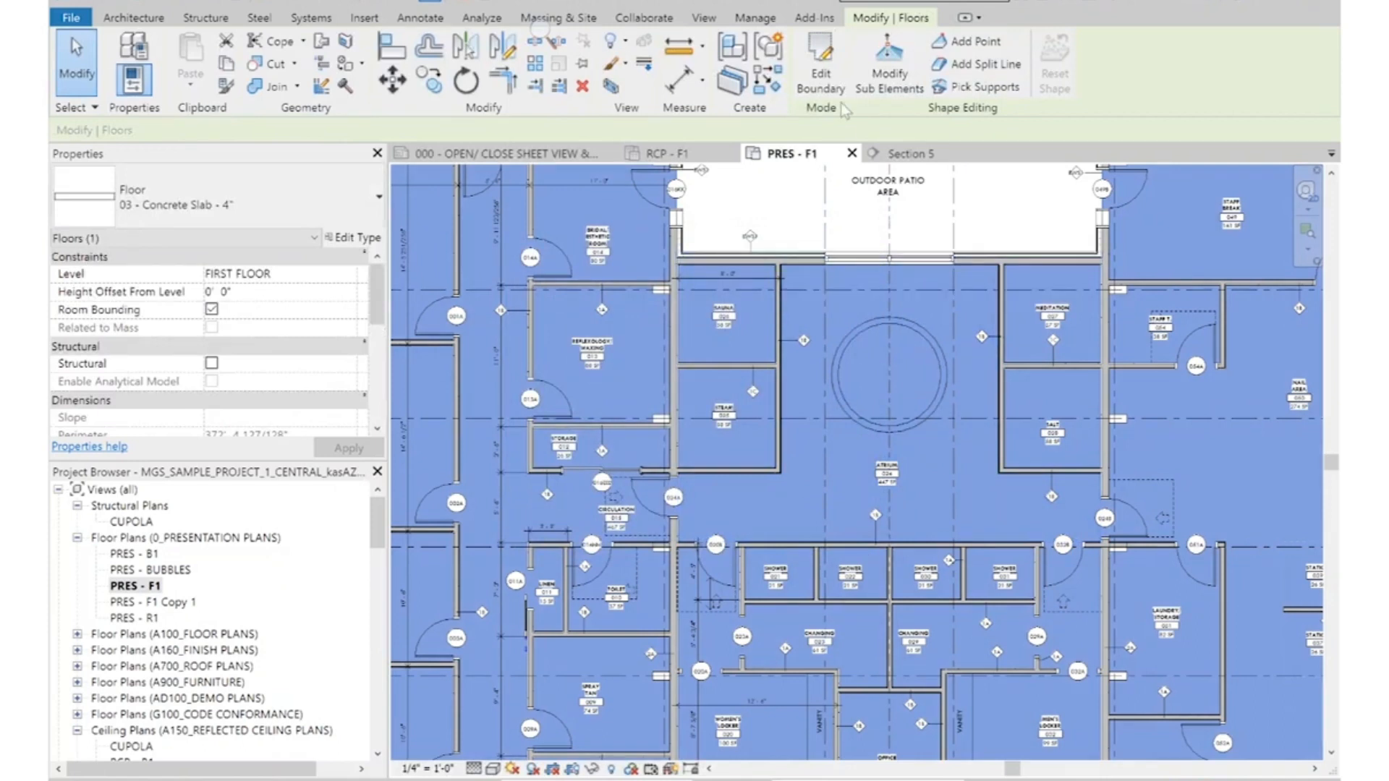
Edit the slab's boundary by picking the inner circle in the Atrium as an opening, and finish the sketch
click(820, 76)
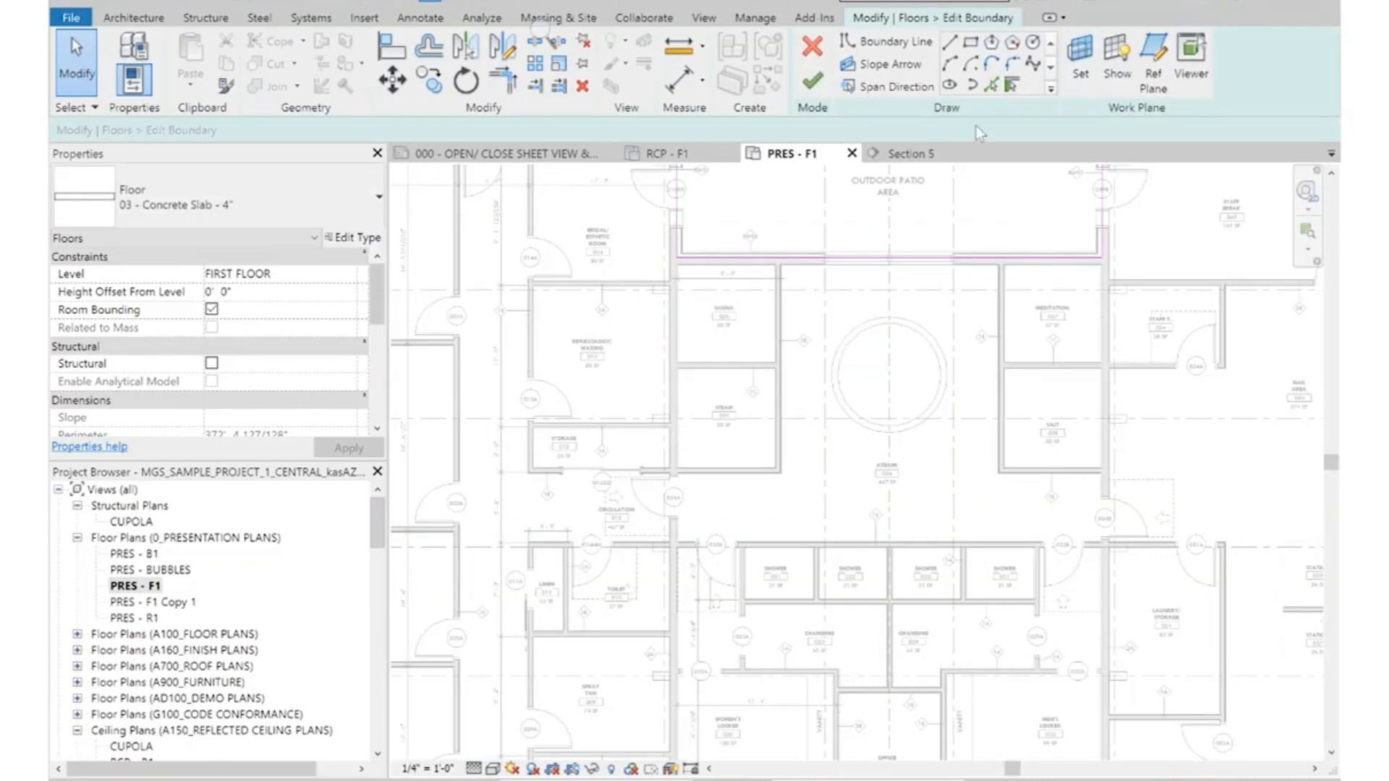
click(1001, 88)
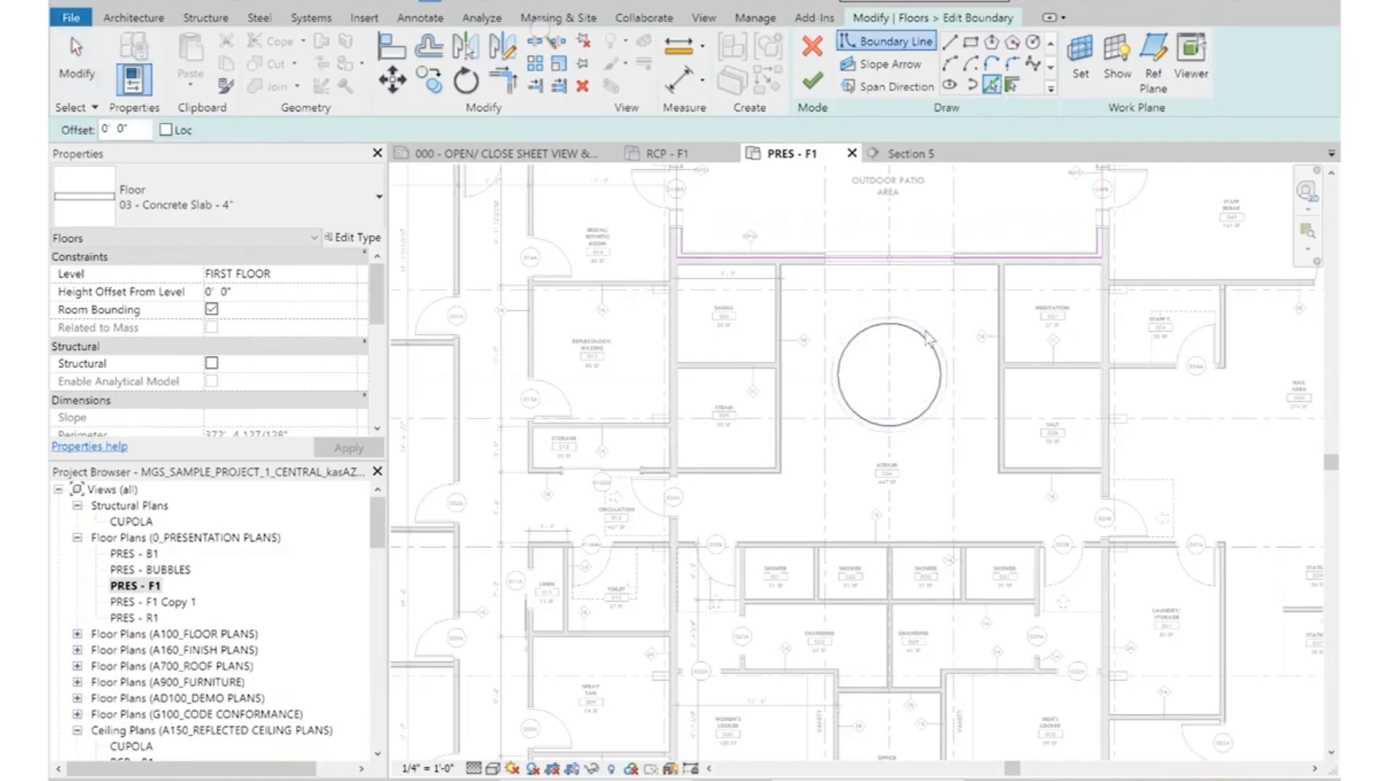
scroll(941, 340, up, 1)
scroll(940, 339, up, 1)
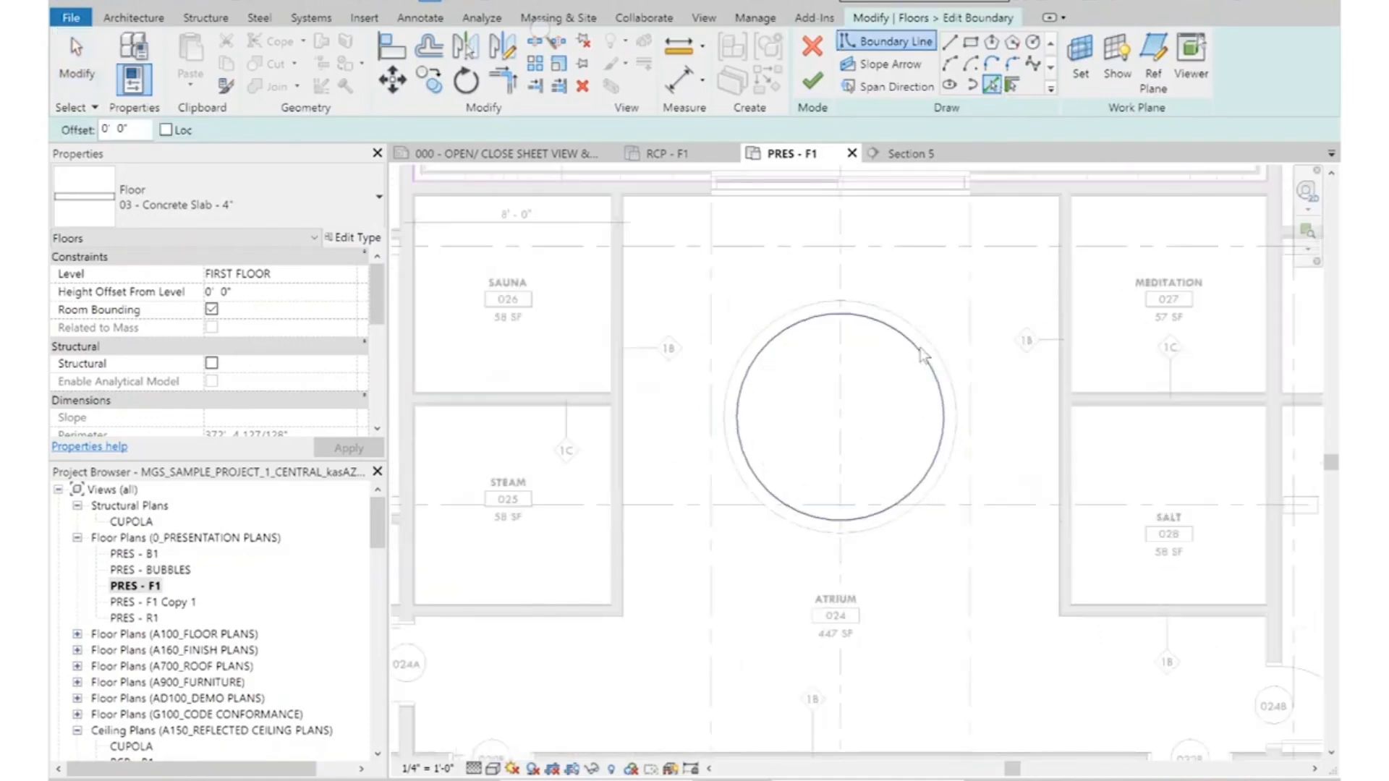
click(920, 355)
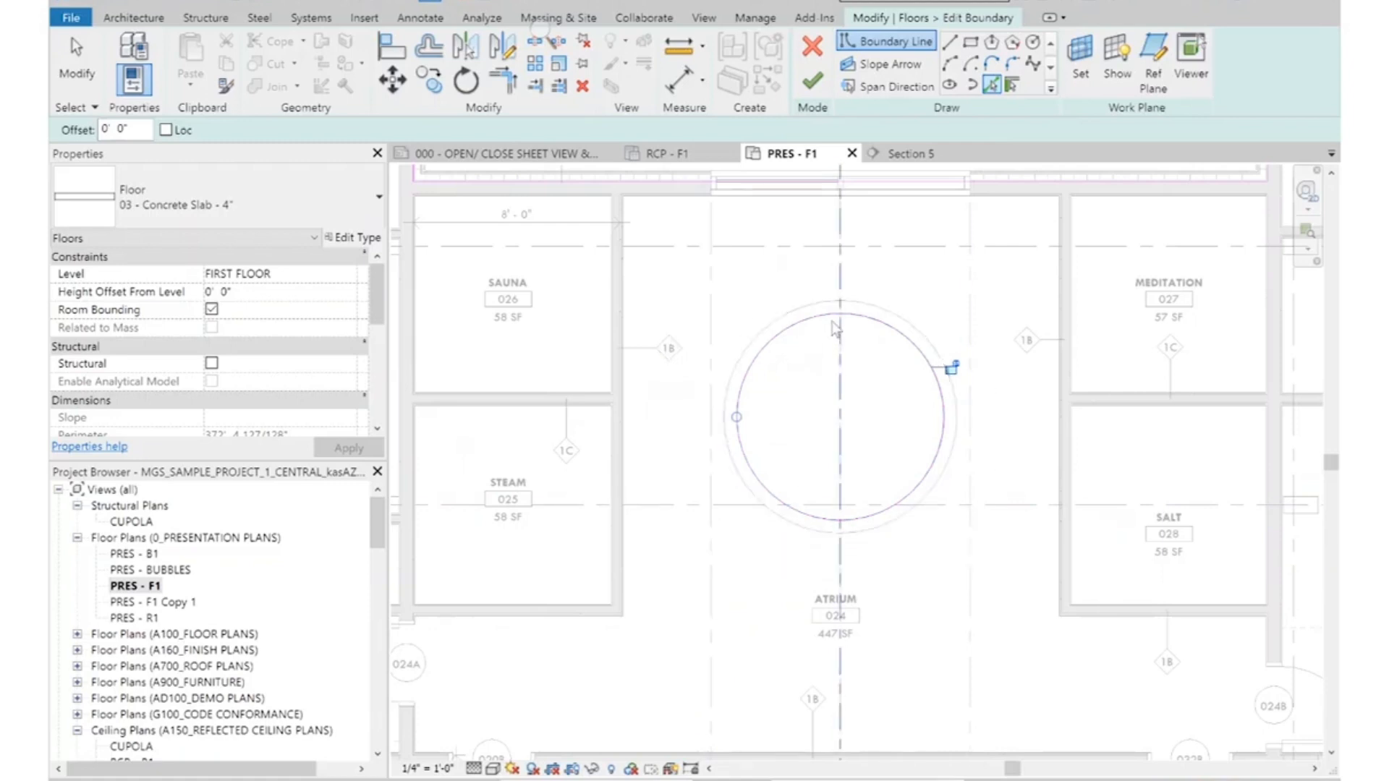
click(811, 81)
scroll(898, 438, down, 1)
key(Escape)
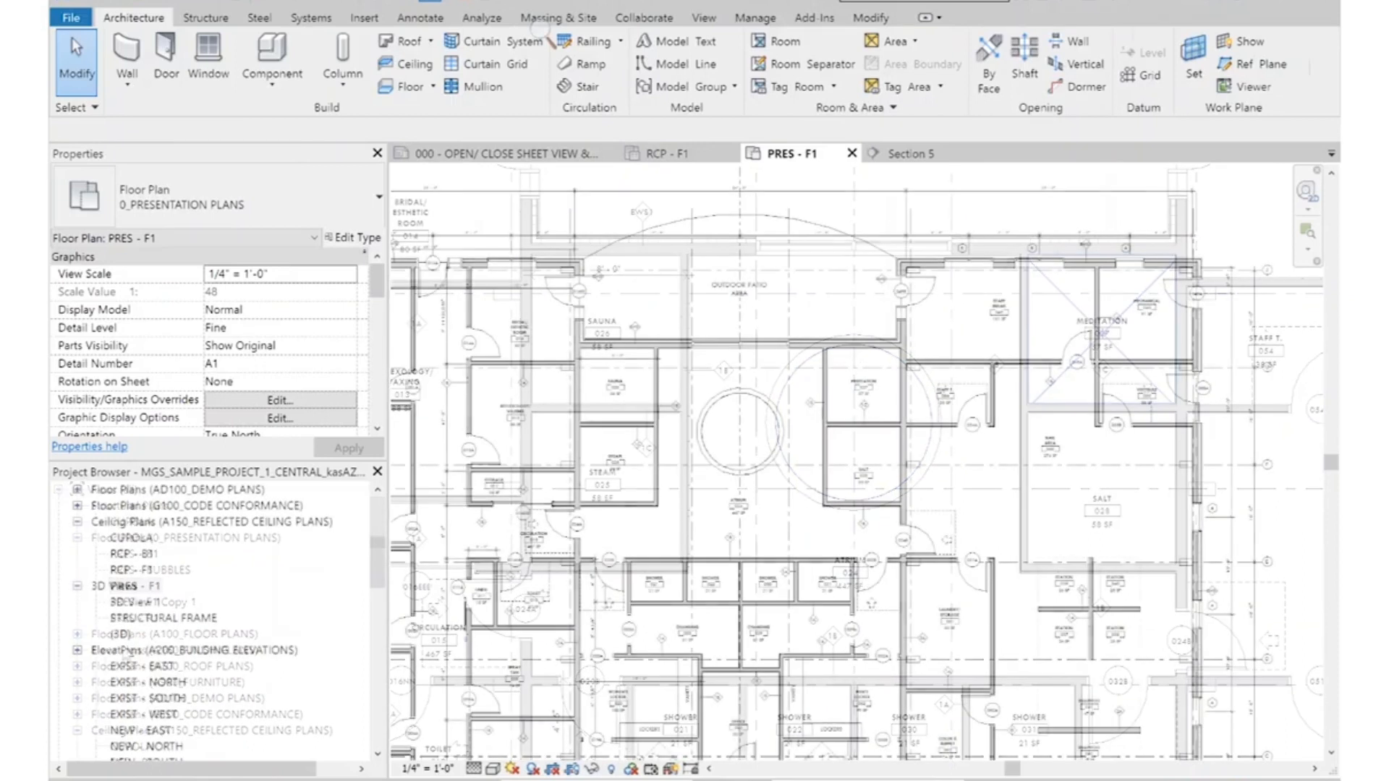
Open the default {3D} view and enable its section box
double_click(122, 634)
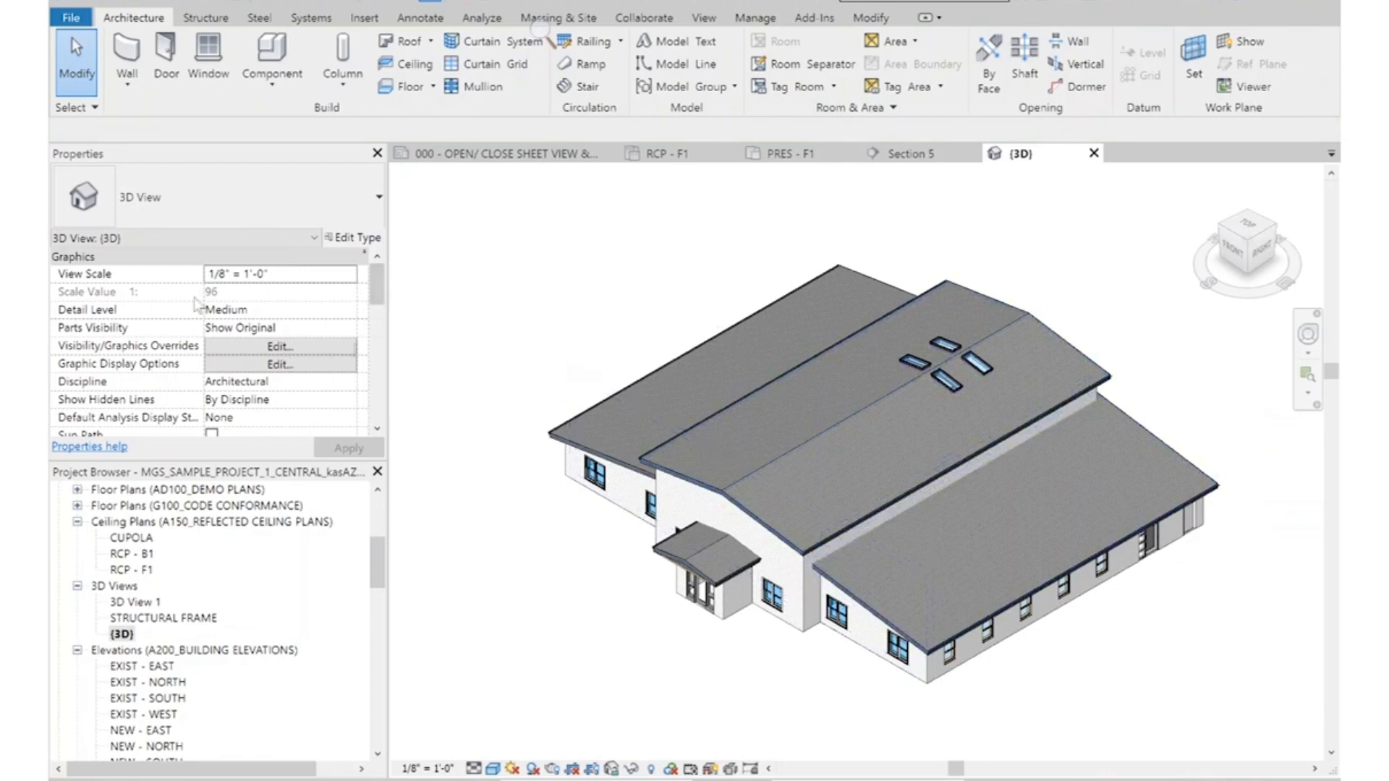
scroll(195, 303, down, 8)
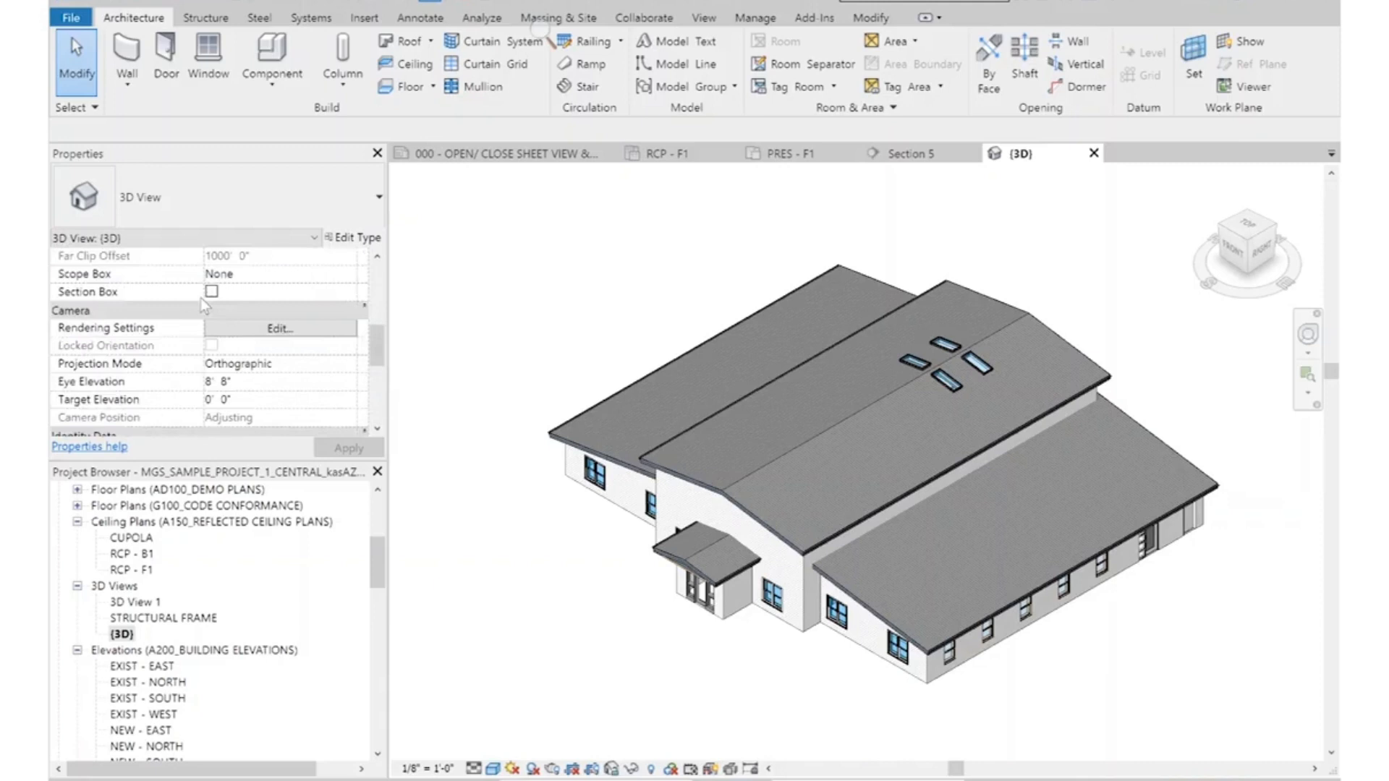
click(221, 292)
click(211, 292)
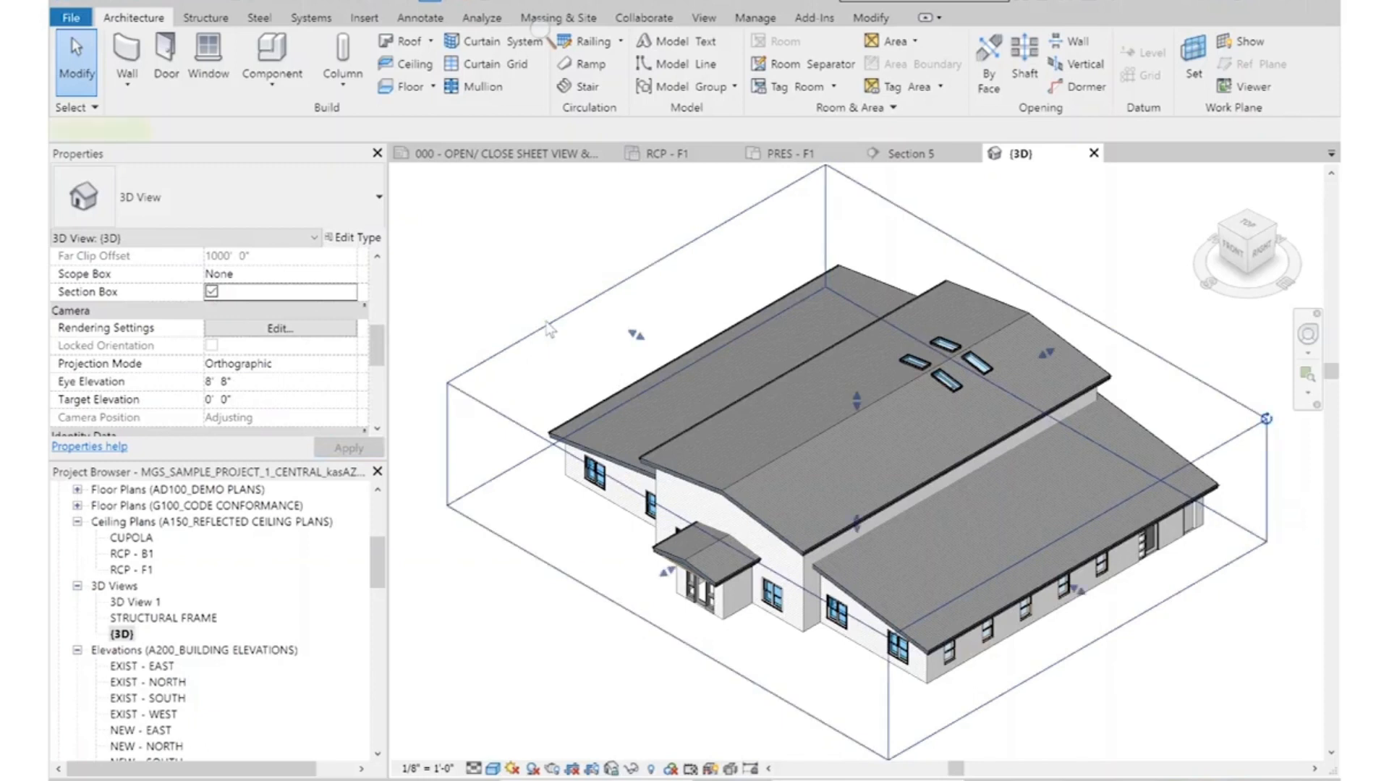
Lower the top of the section box below the roofs and inspect the circular slab opening in the Atrium
click(786, 579)
drag(856, 400, 858, 479)
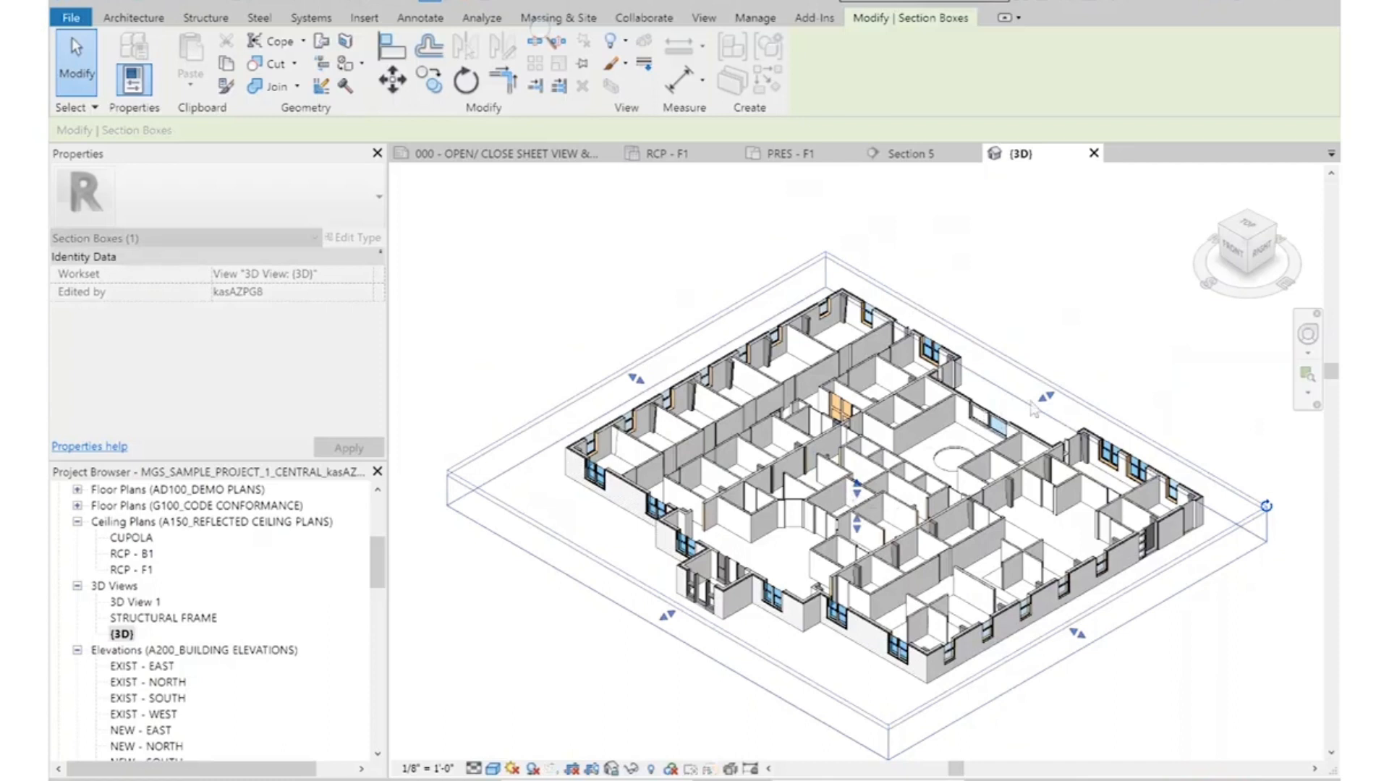
key(Escape)
scroll(982, 466, up, 5)
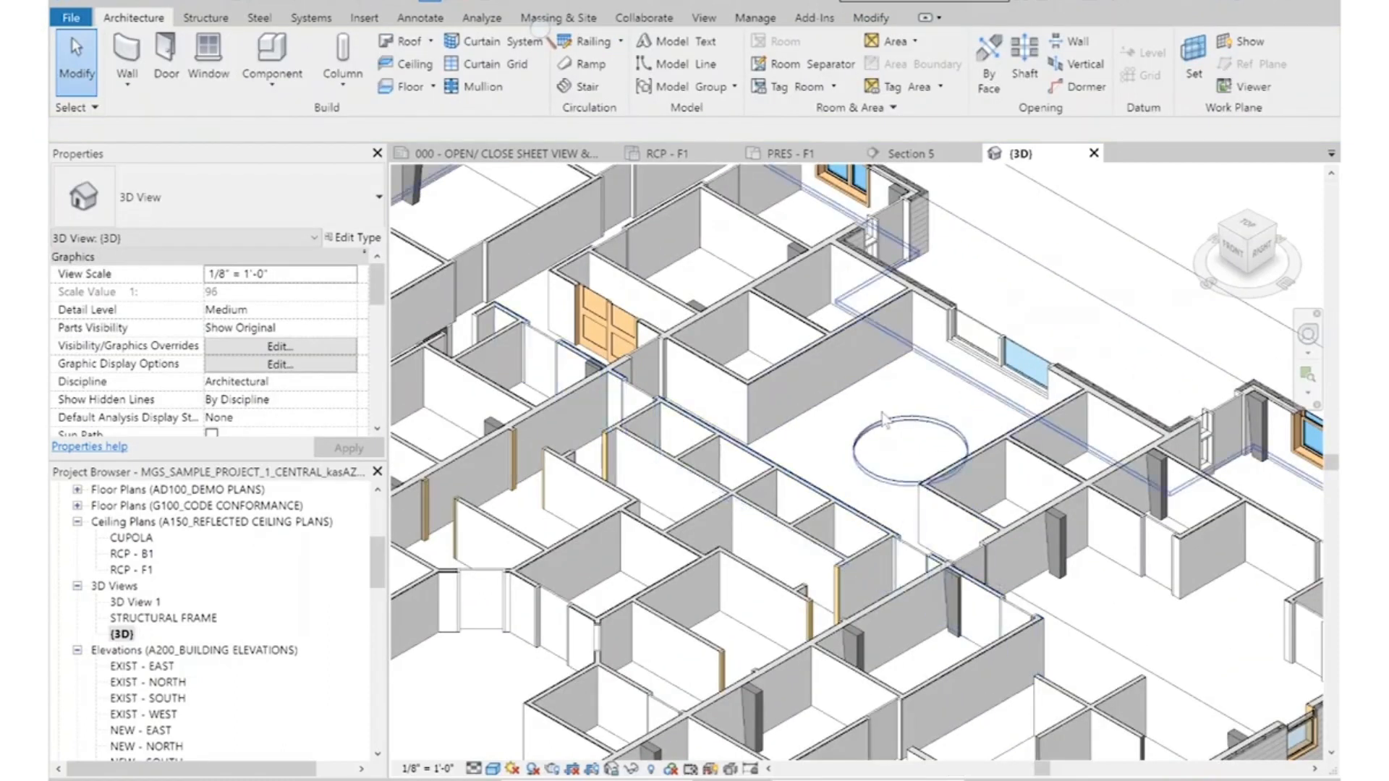
scroll(766, 284, down, 4)
In the PRES - F1 plan, move the working section line up through the Atrium circle and open its view
click(787, 153)
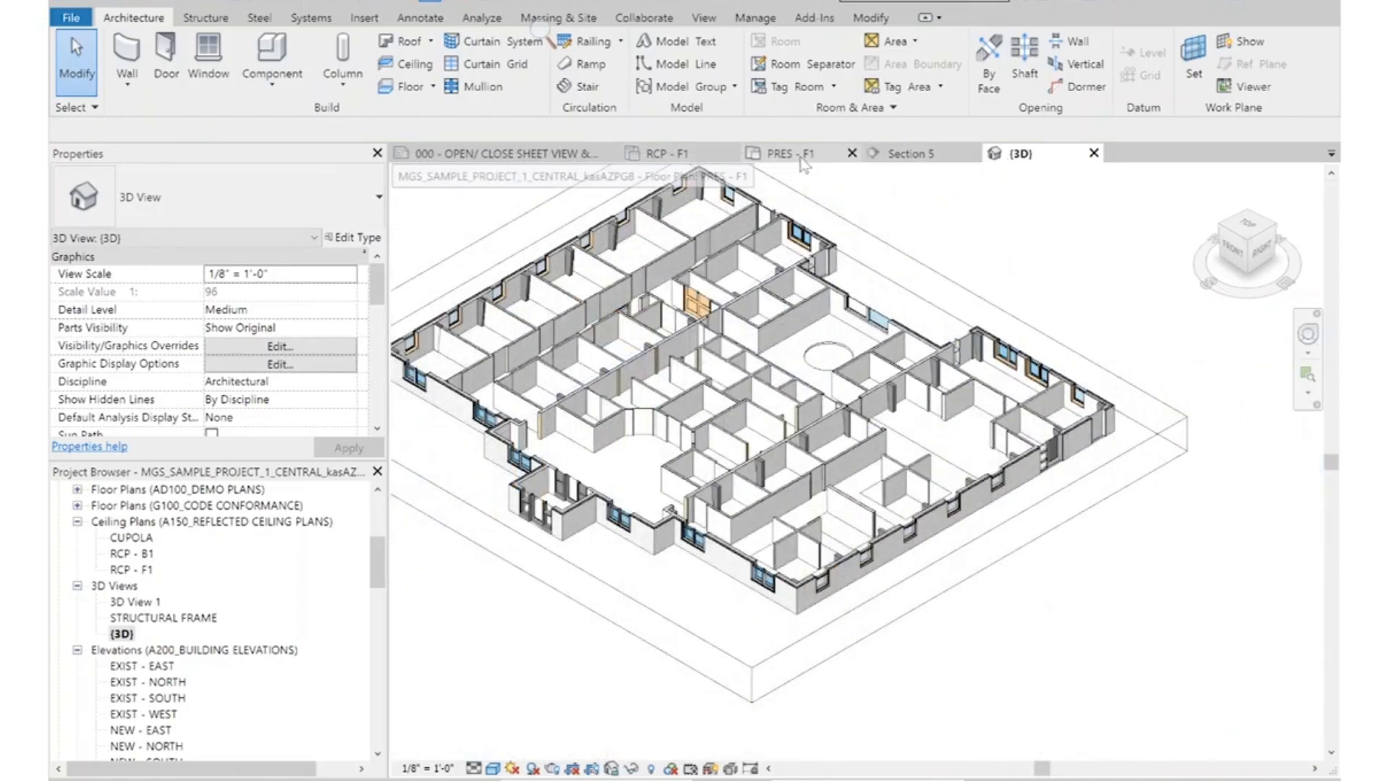
scroll(794, 406, up, 3)
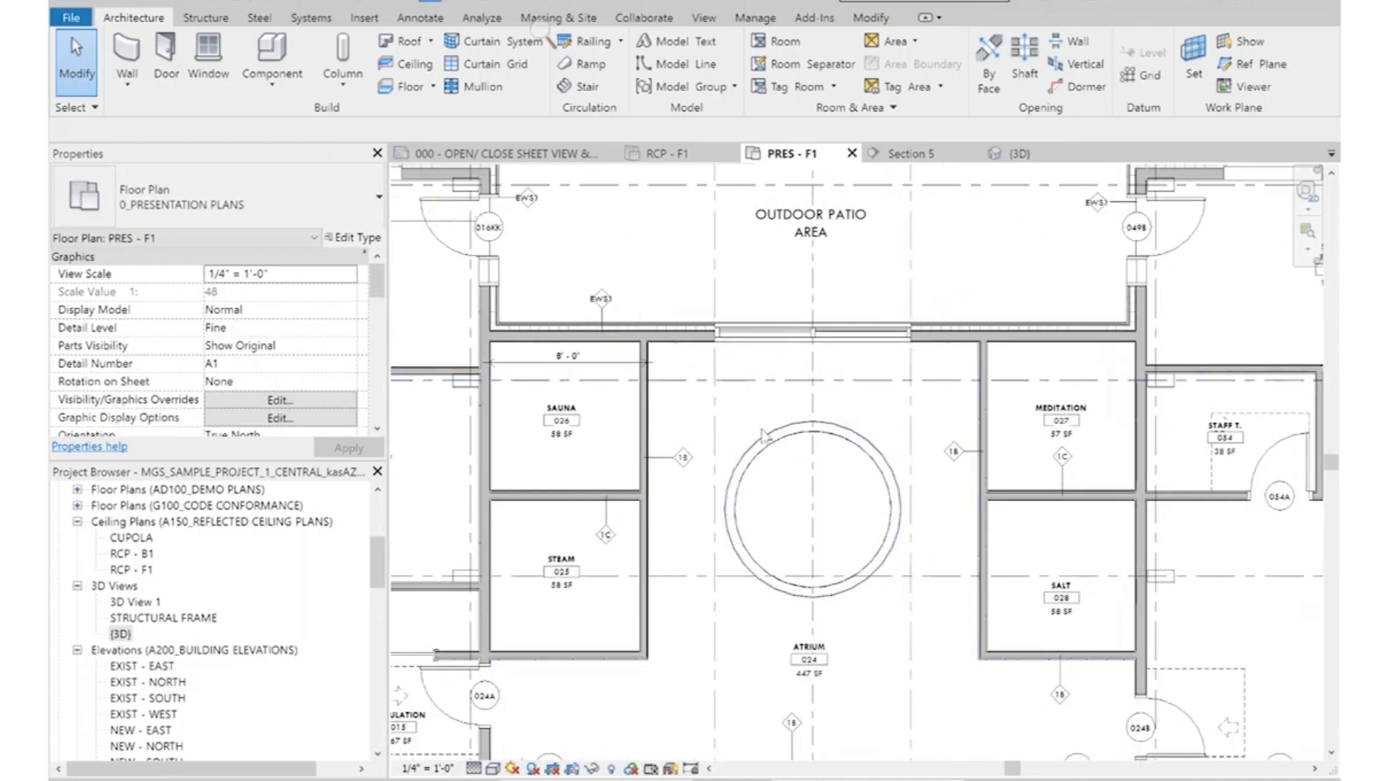
scroll(766, 561, down, 6)
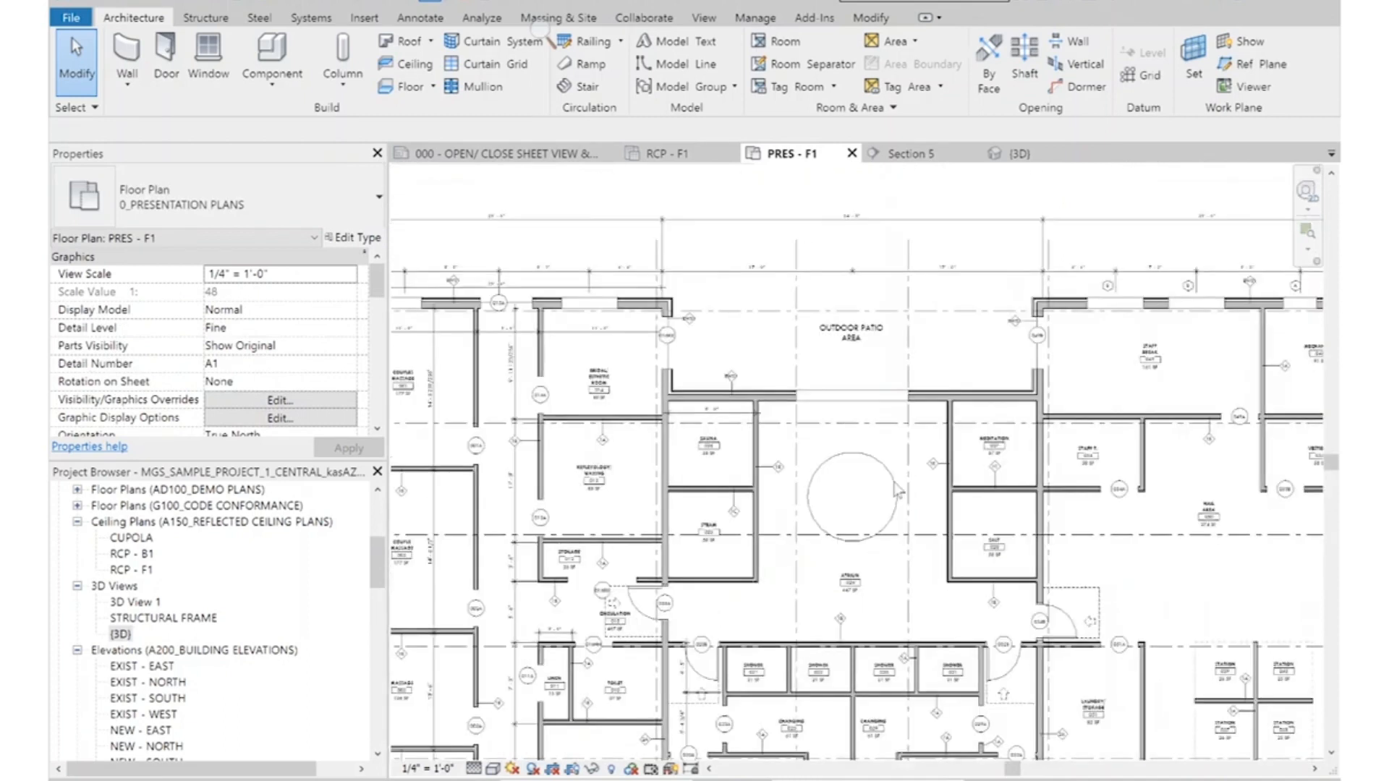
click(659, 650)
ctrl+drag(659, 651, 671, 489)
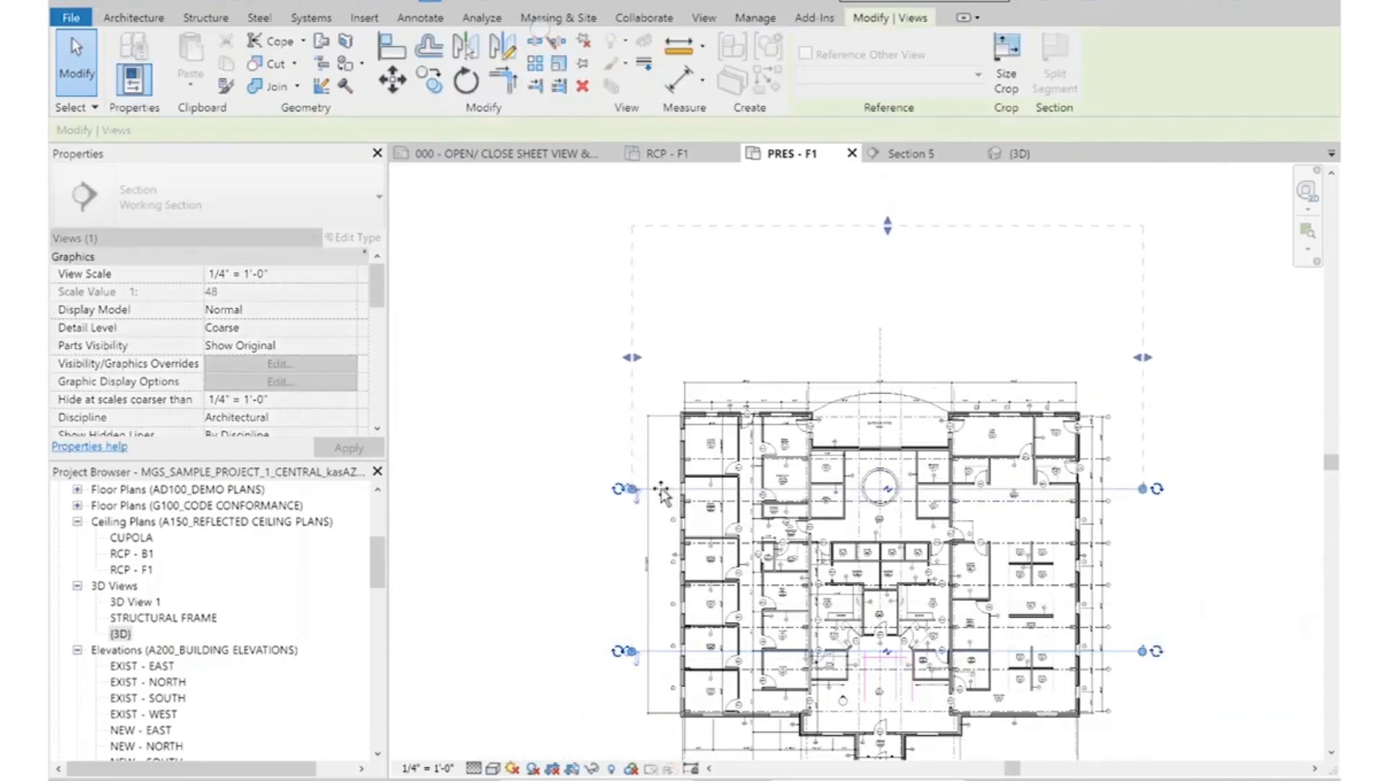
click(569, 508)
double_click(627, 489)
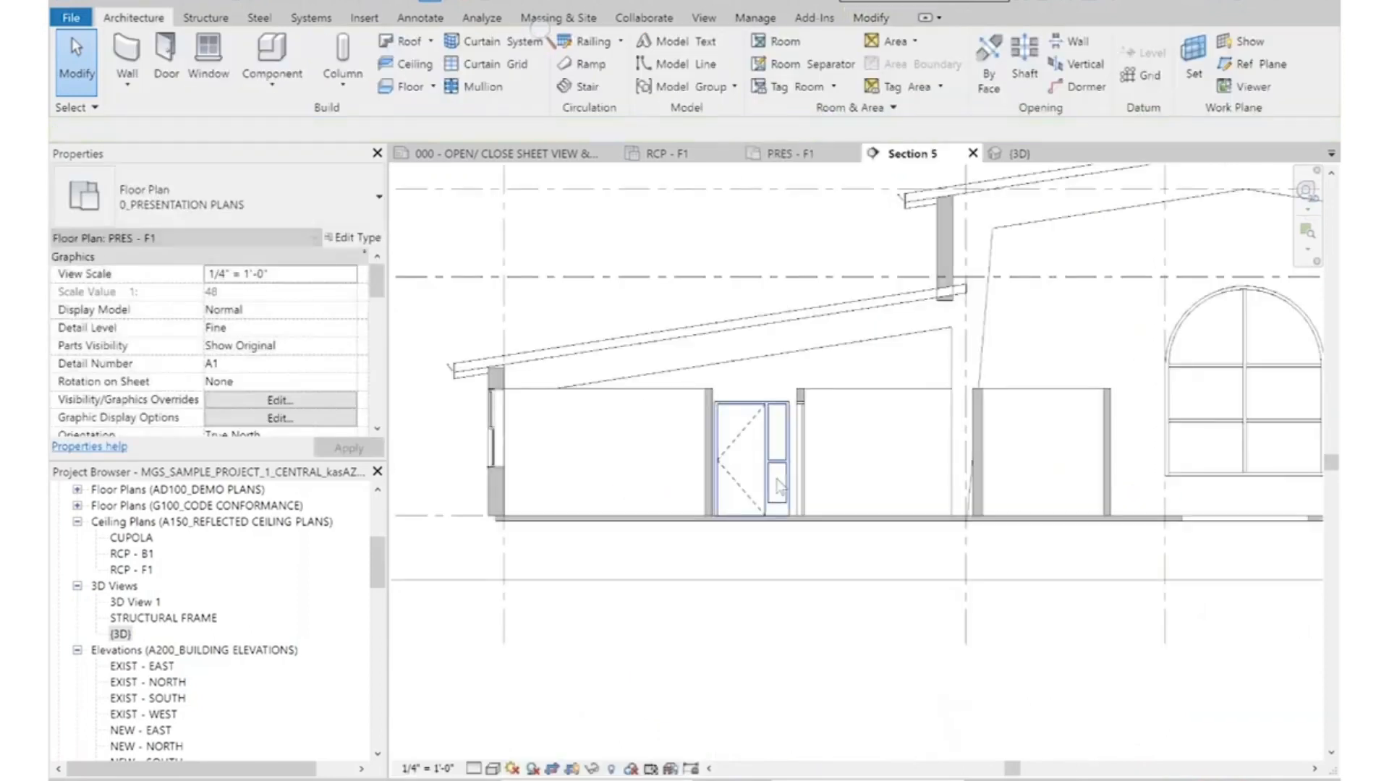
Extend the lower edge of the section's crop region down past the FOUNDATION level
scroll(838, 496, down, 3)
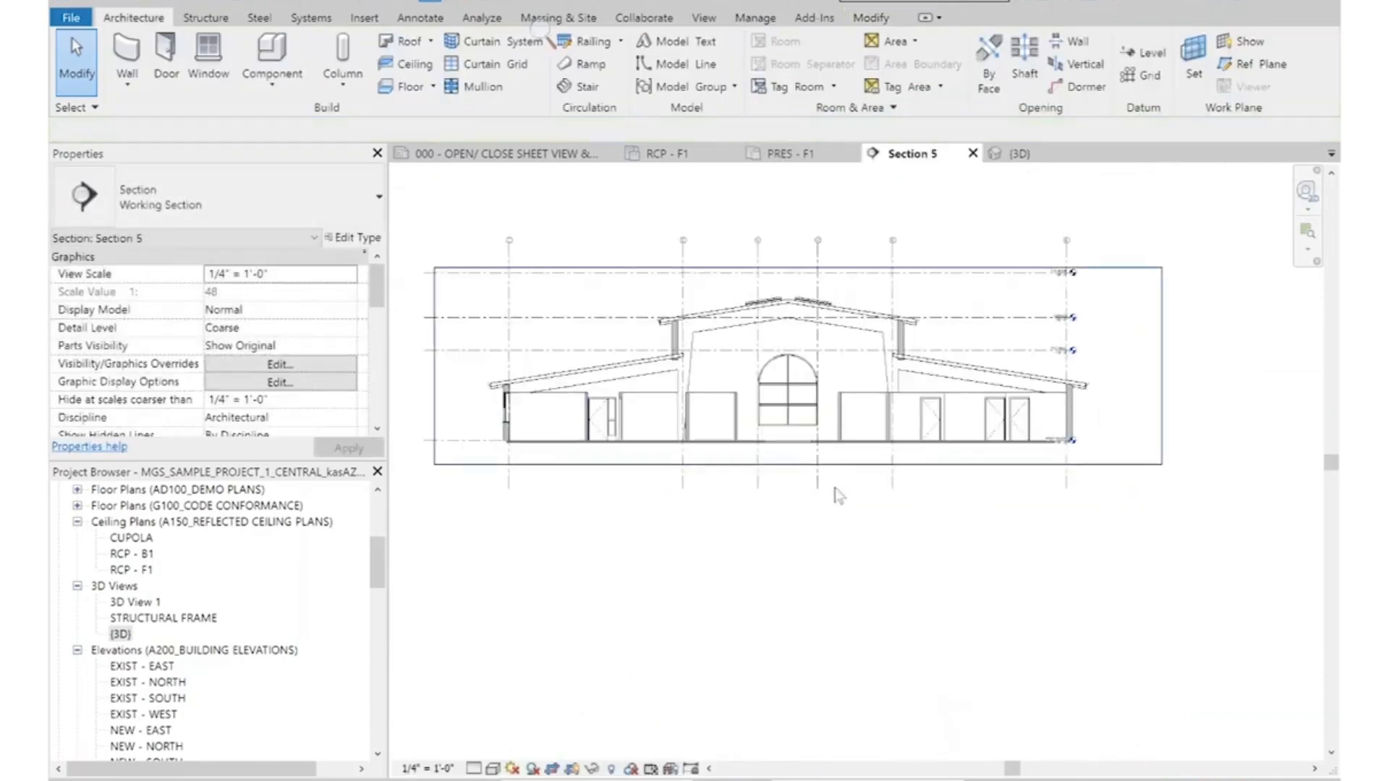
click(797, 465)
drag(797, 466, 784, 540)
click(975, 657)
scroll(1052, 499, up, 1)
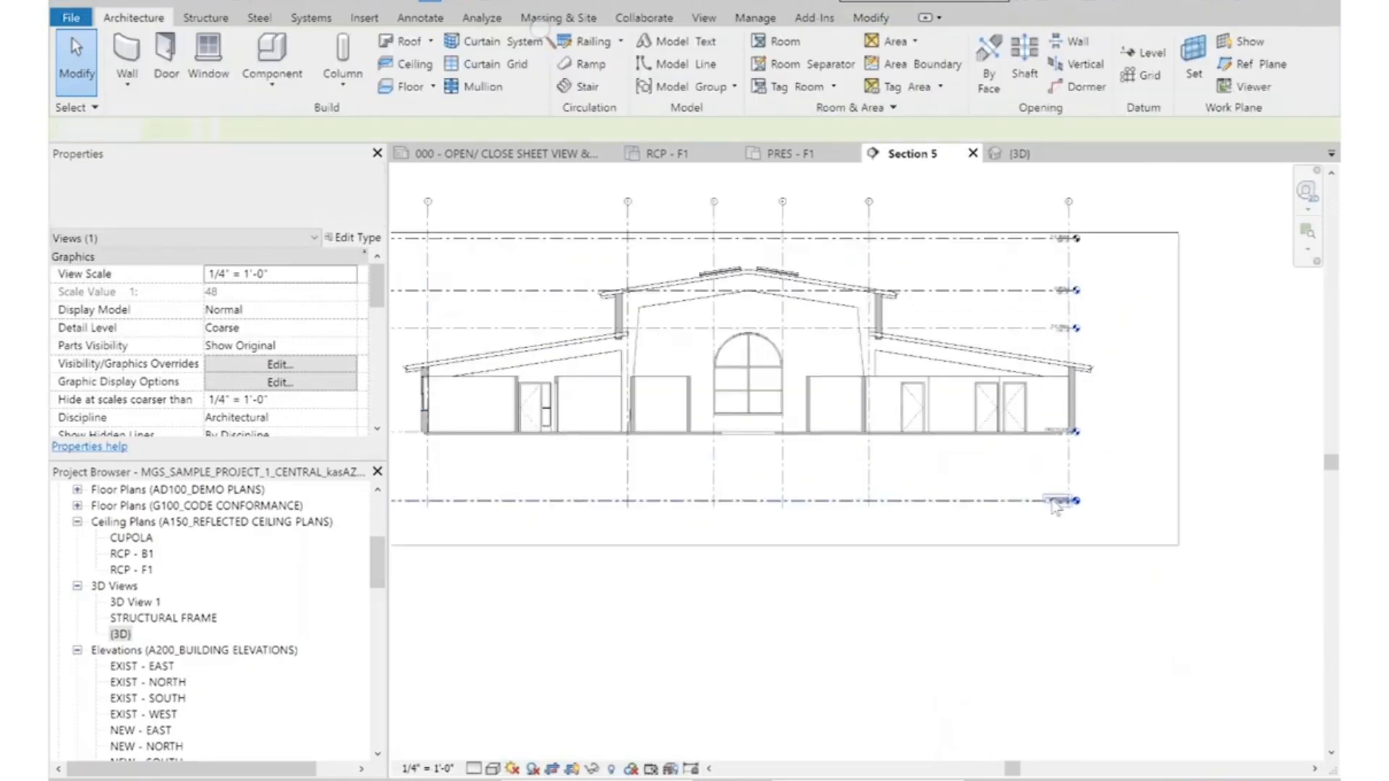
Rename the FOUNDATION level as B.O. POOL
scroll(1056, 506, up, 3)
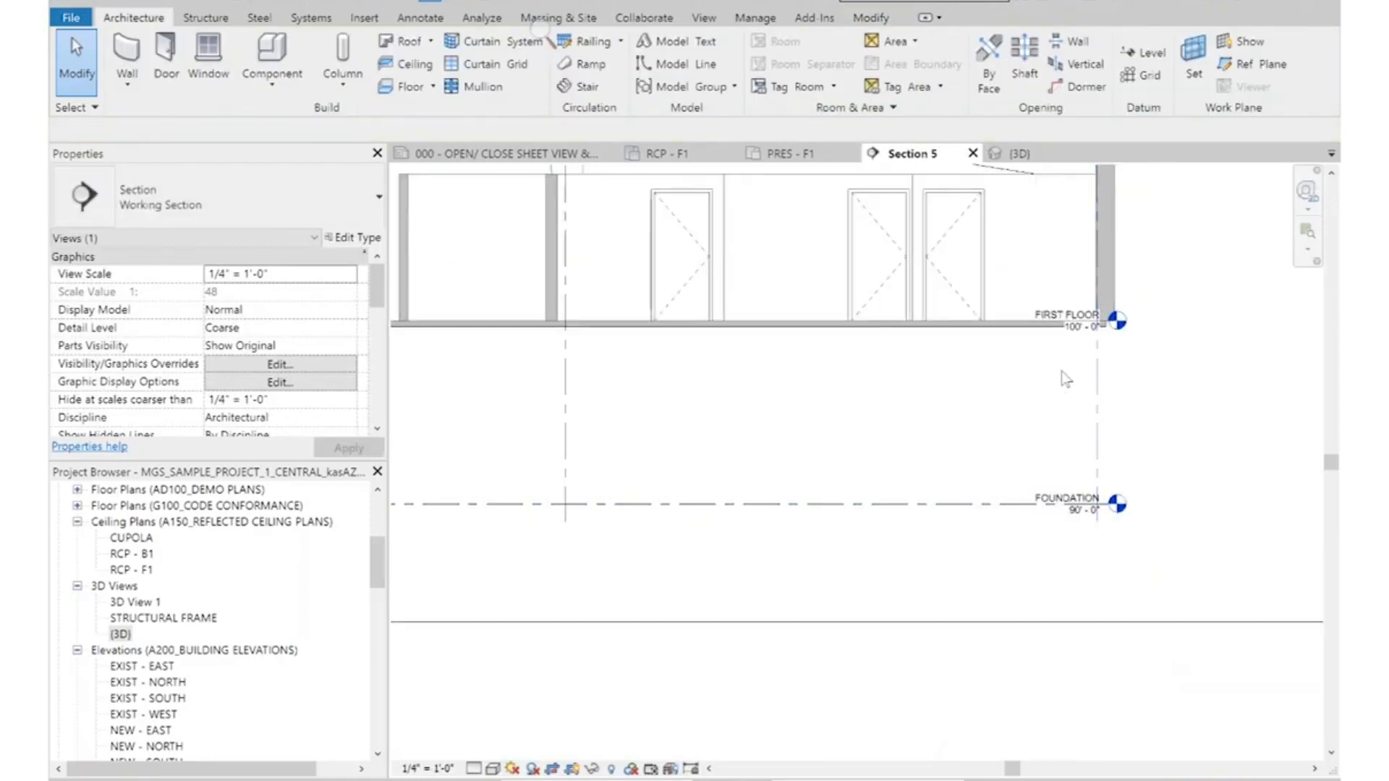
click(950, 506)
click(1065, 491)
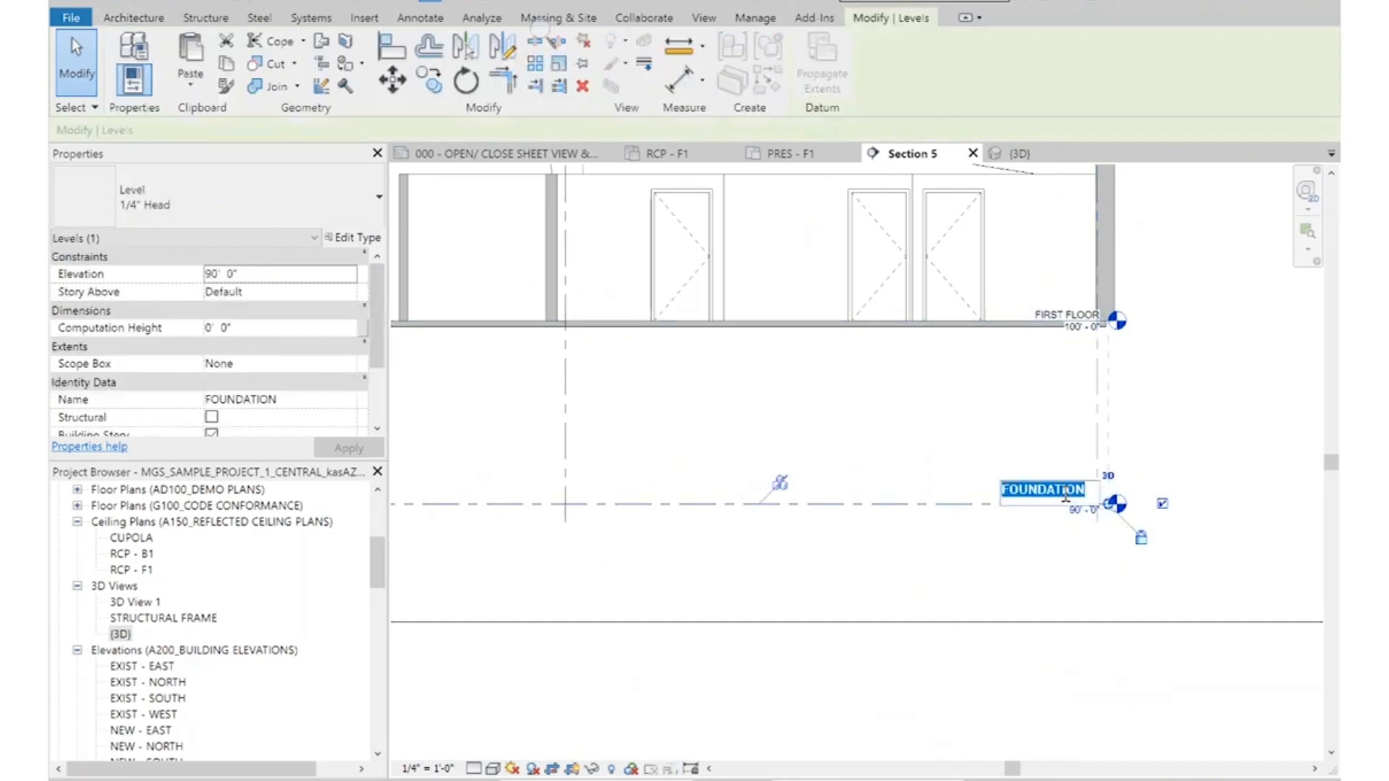
text(B.O.)
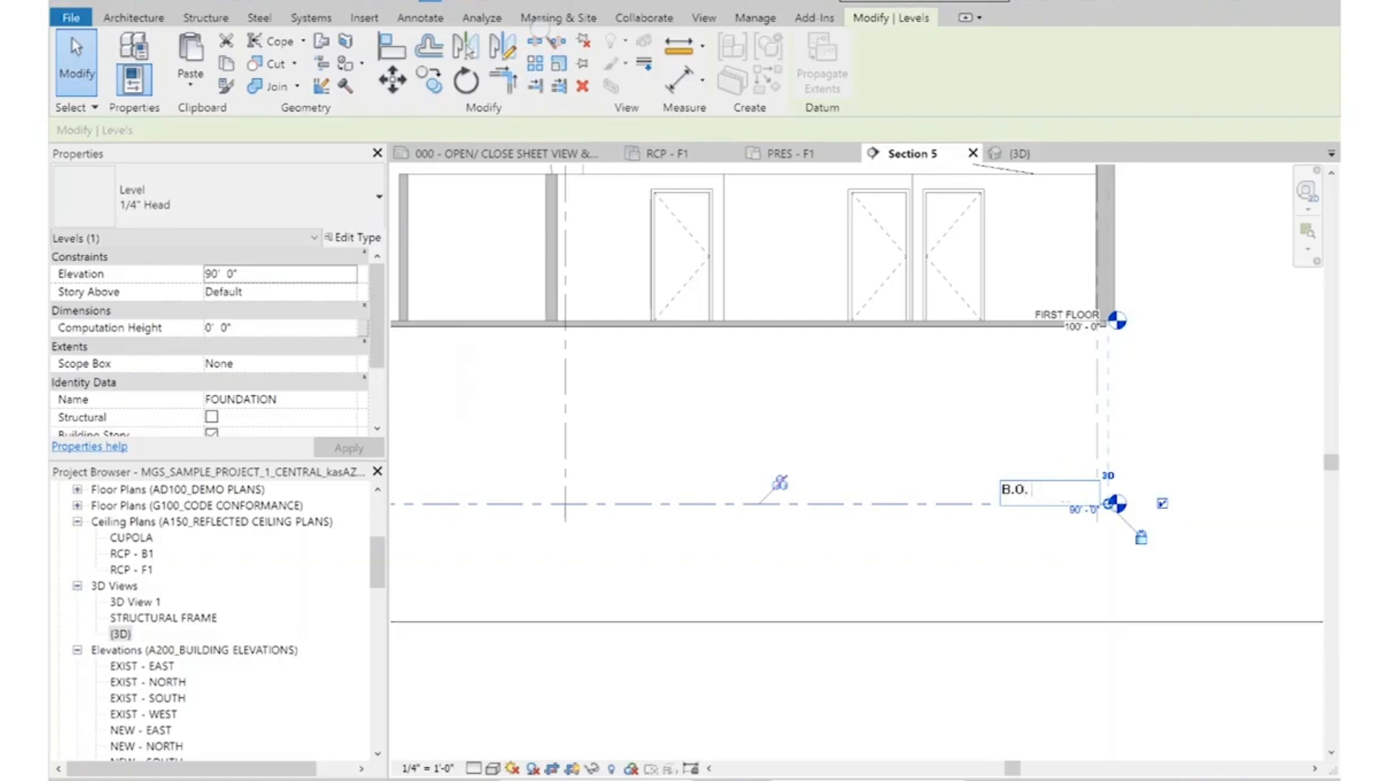
text( POOL)
key(Return)
Set the elevation of the B.O. POOL level to 96' 0"
scroll(1061, 402, up, 2)
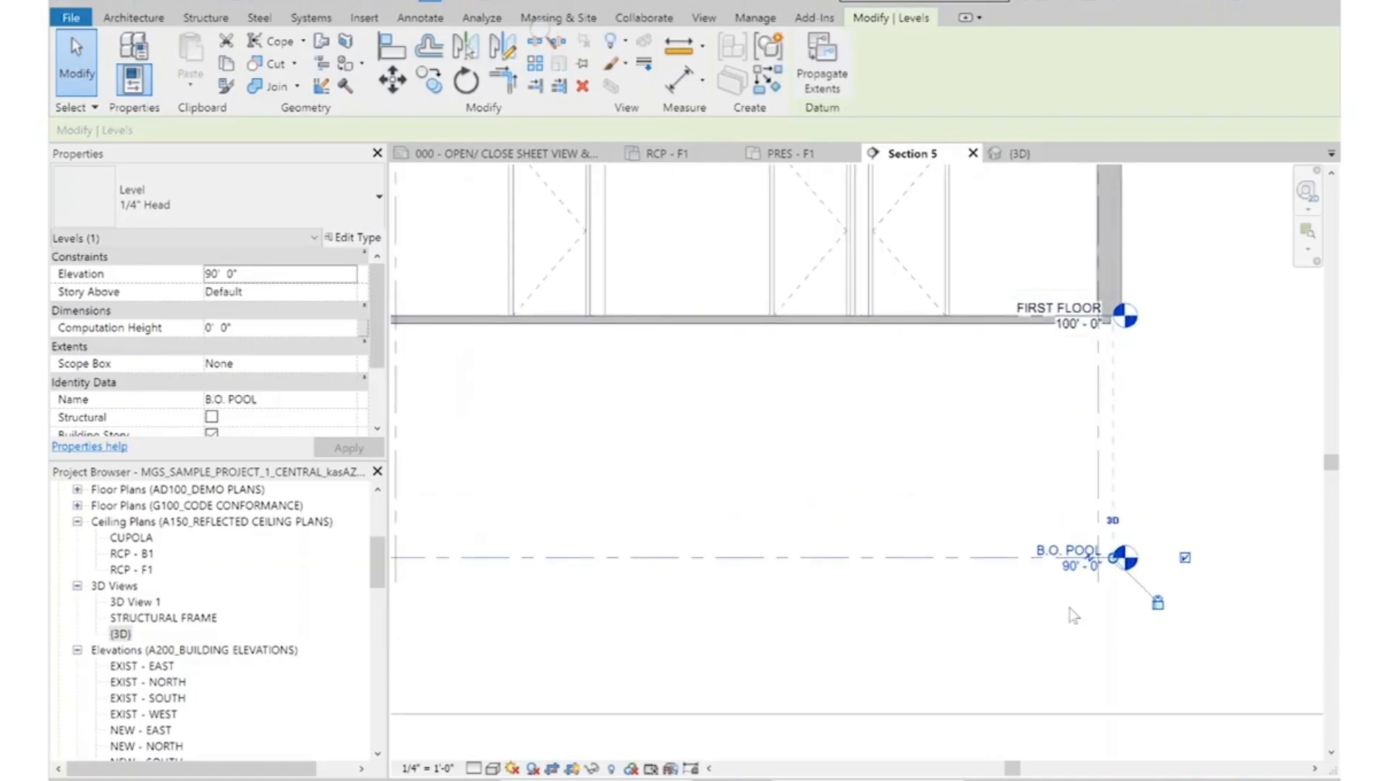
click(1077, 568)
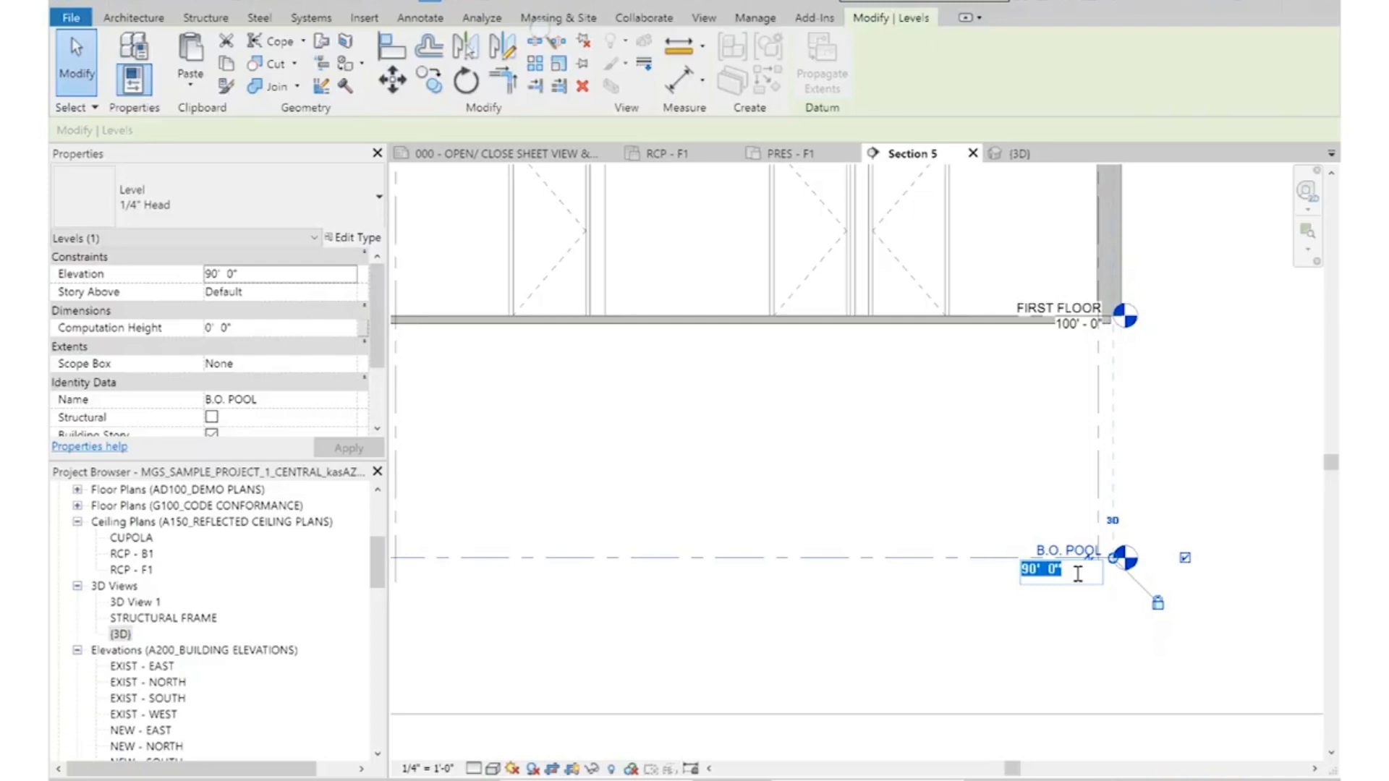
text(4)
key(Return)
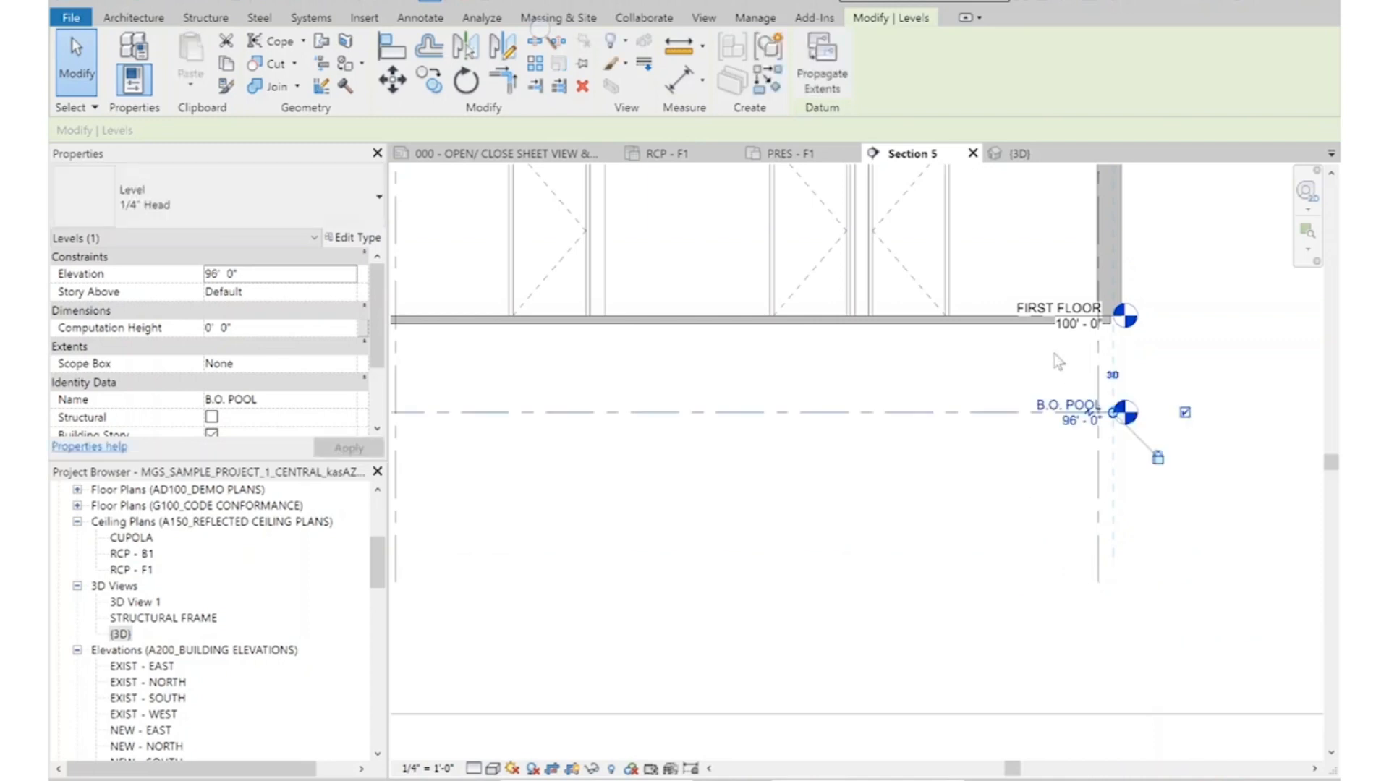
scroll(1058, 362, down, 5)
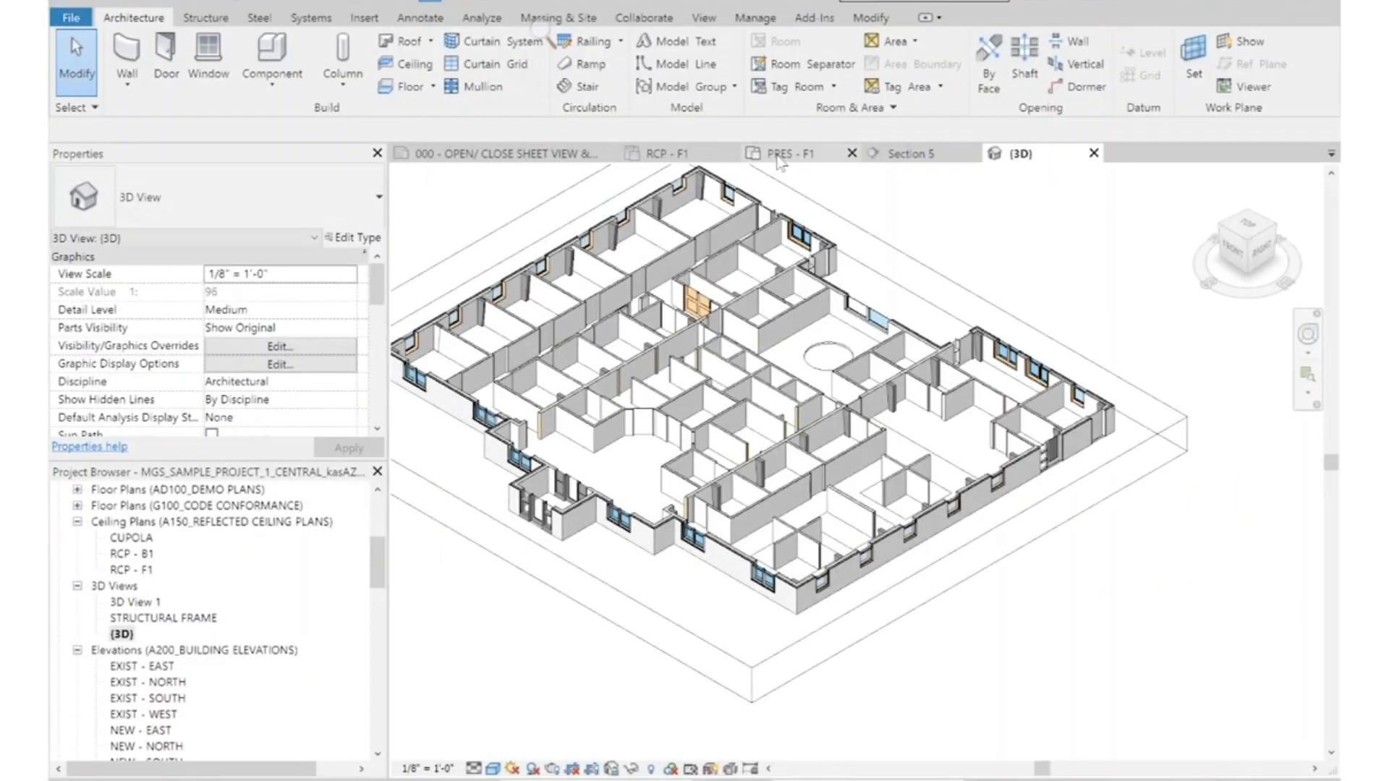
Start a new floor in the PRES - F1 plan and sketch a 4' 6" radius circular boundary over the Atrium's outer circle
click(785, 153)
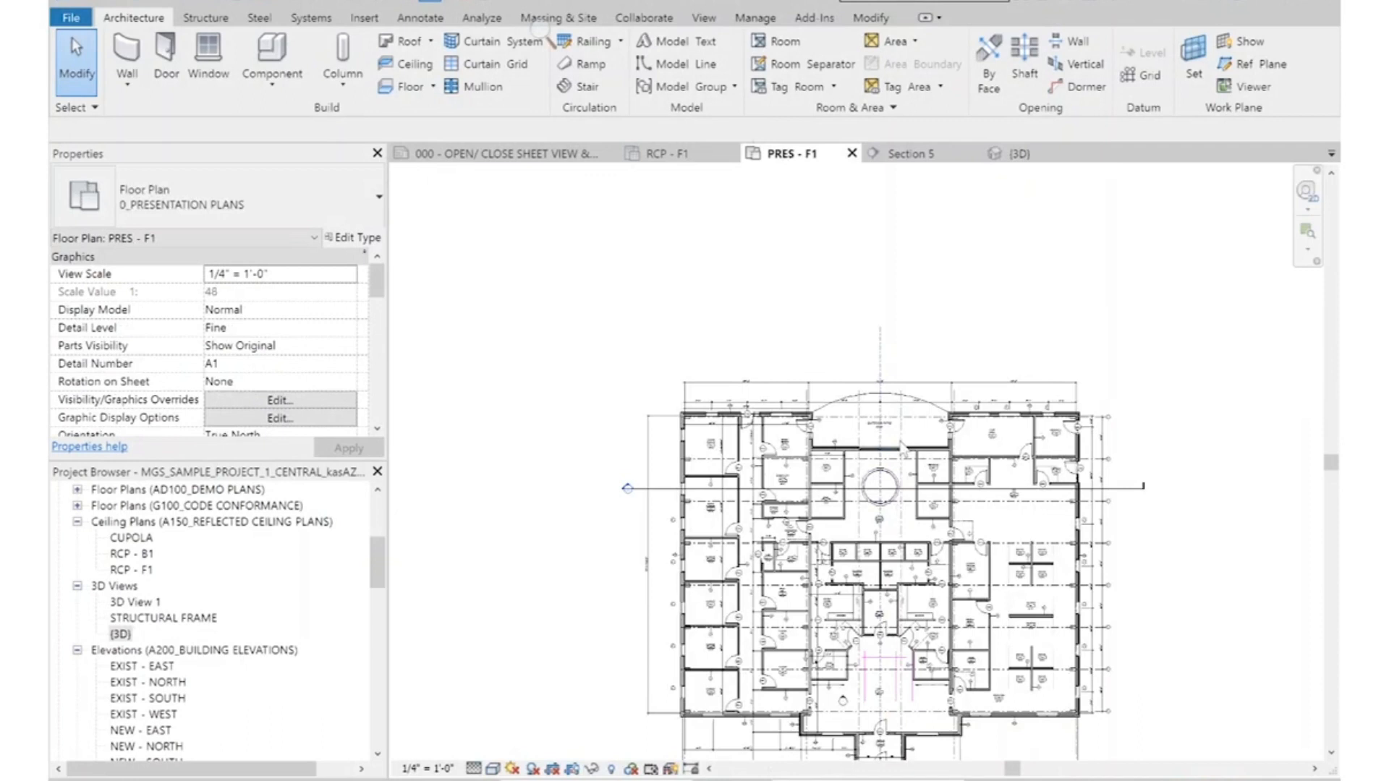
scroll(901, 447, up, 3)
click(410, 87)
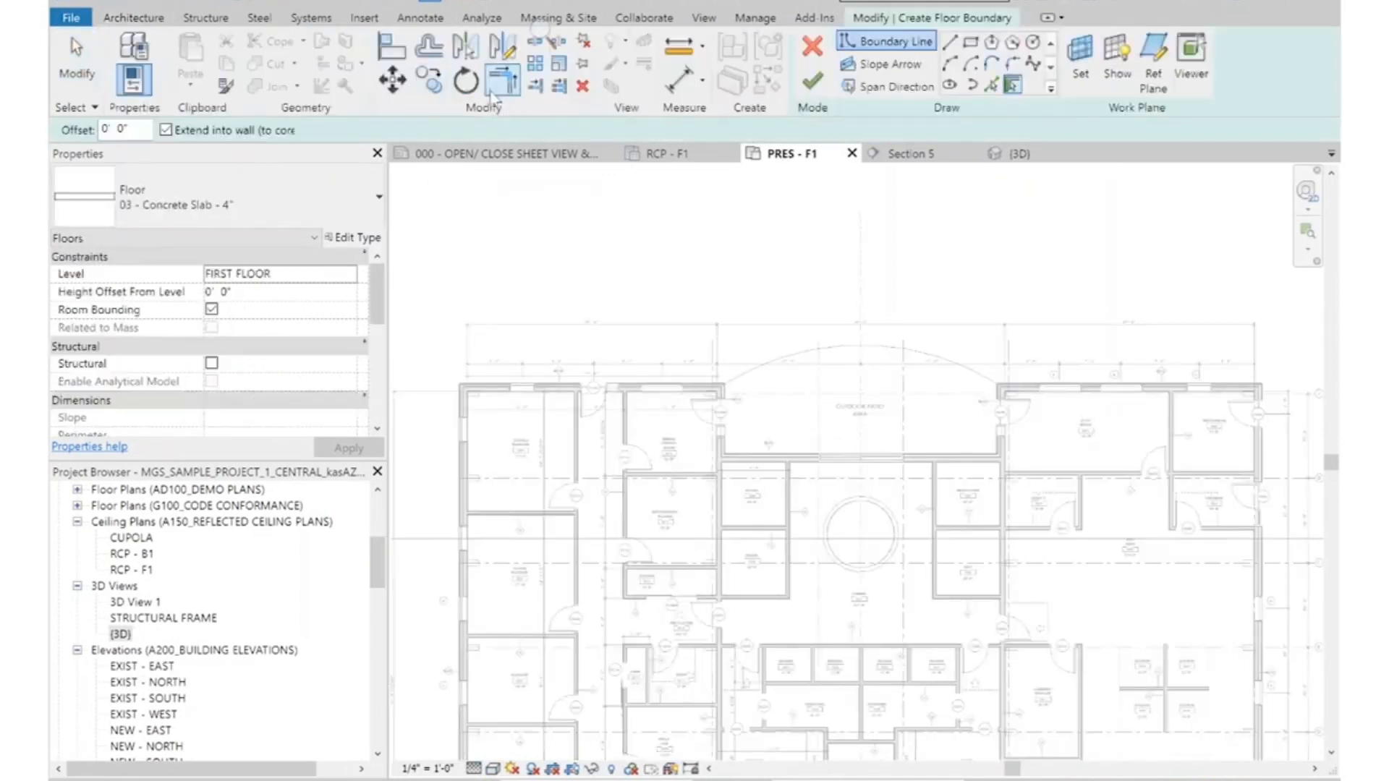
click(1032, 42)
scroll(860, 538, up, 5)
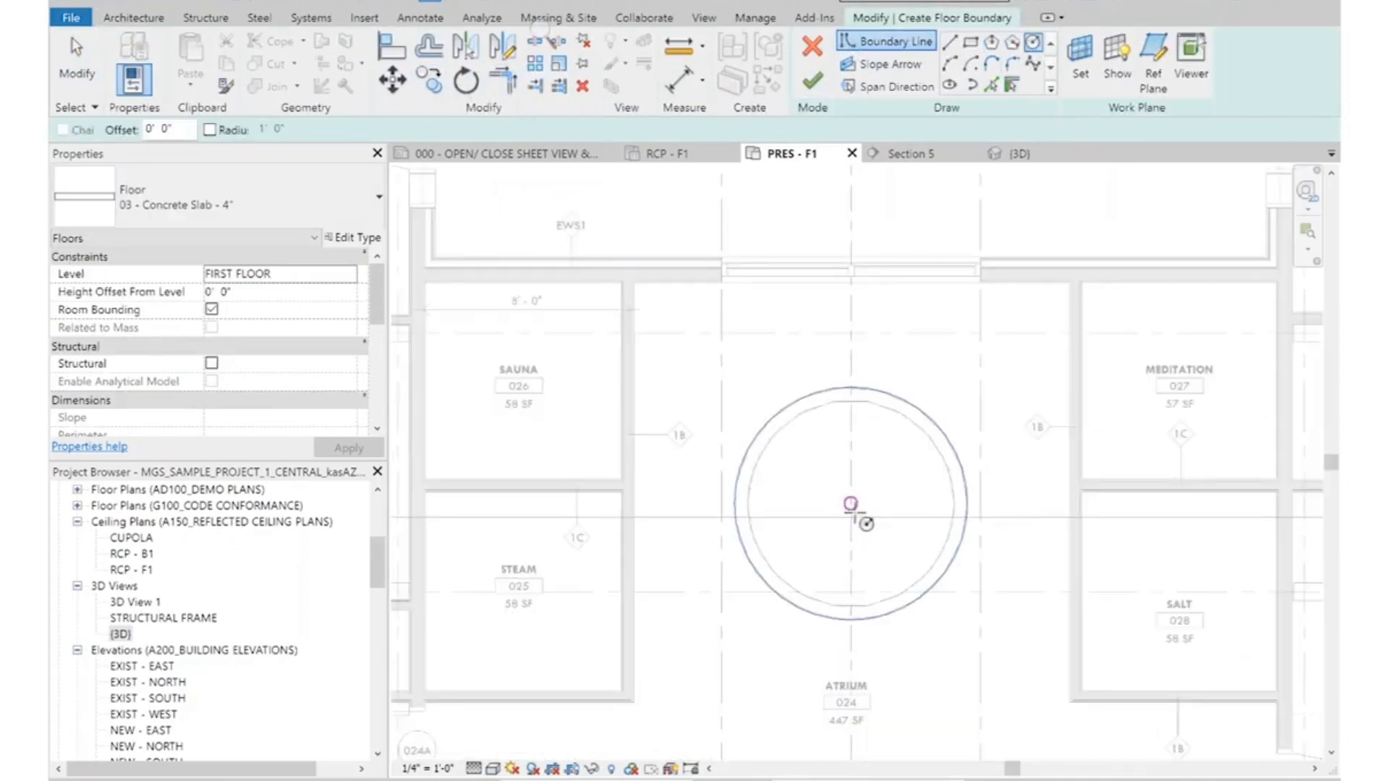
click(850, 504)
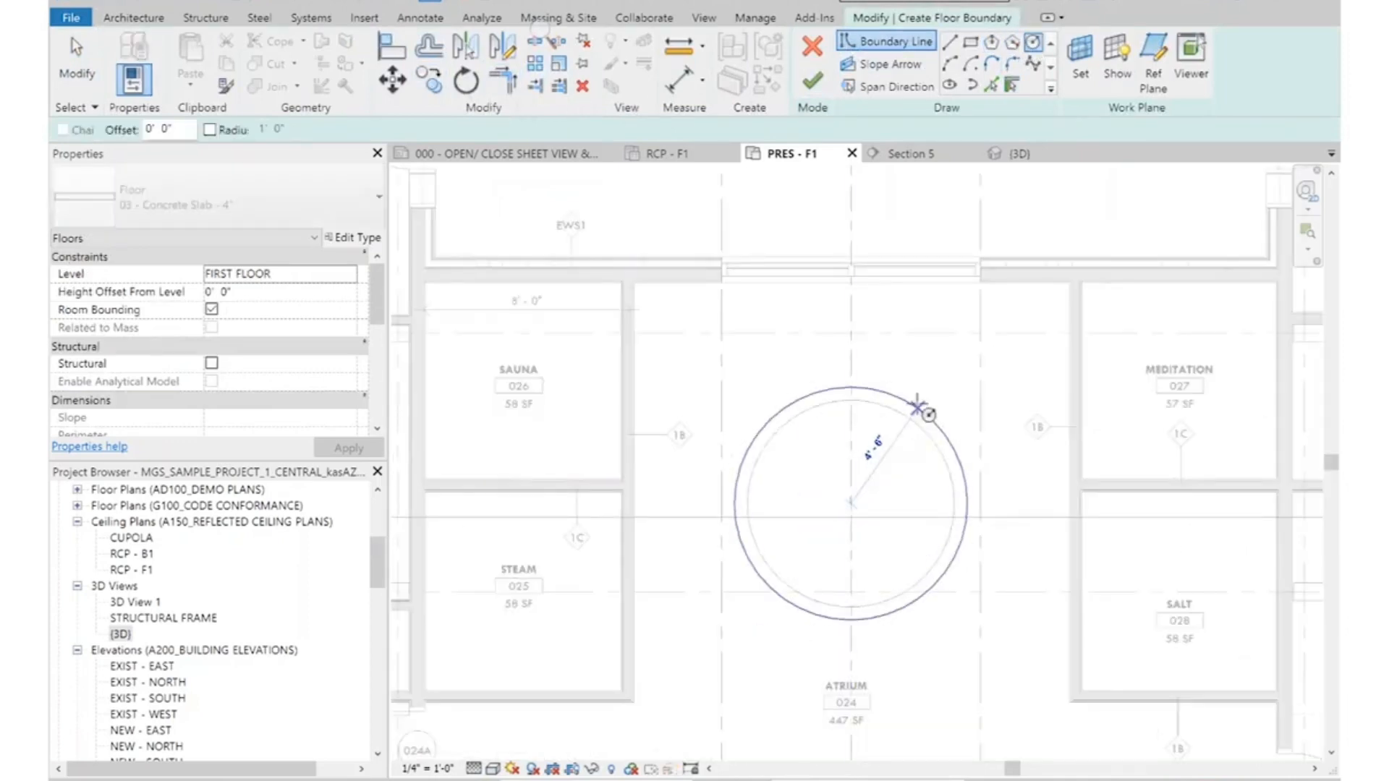
click(914, 396)
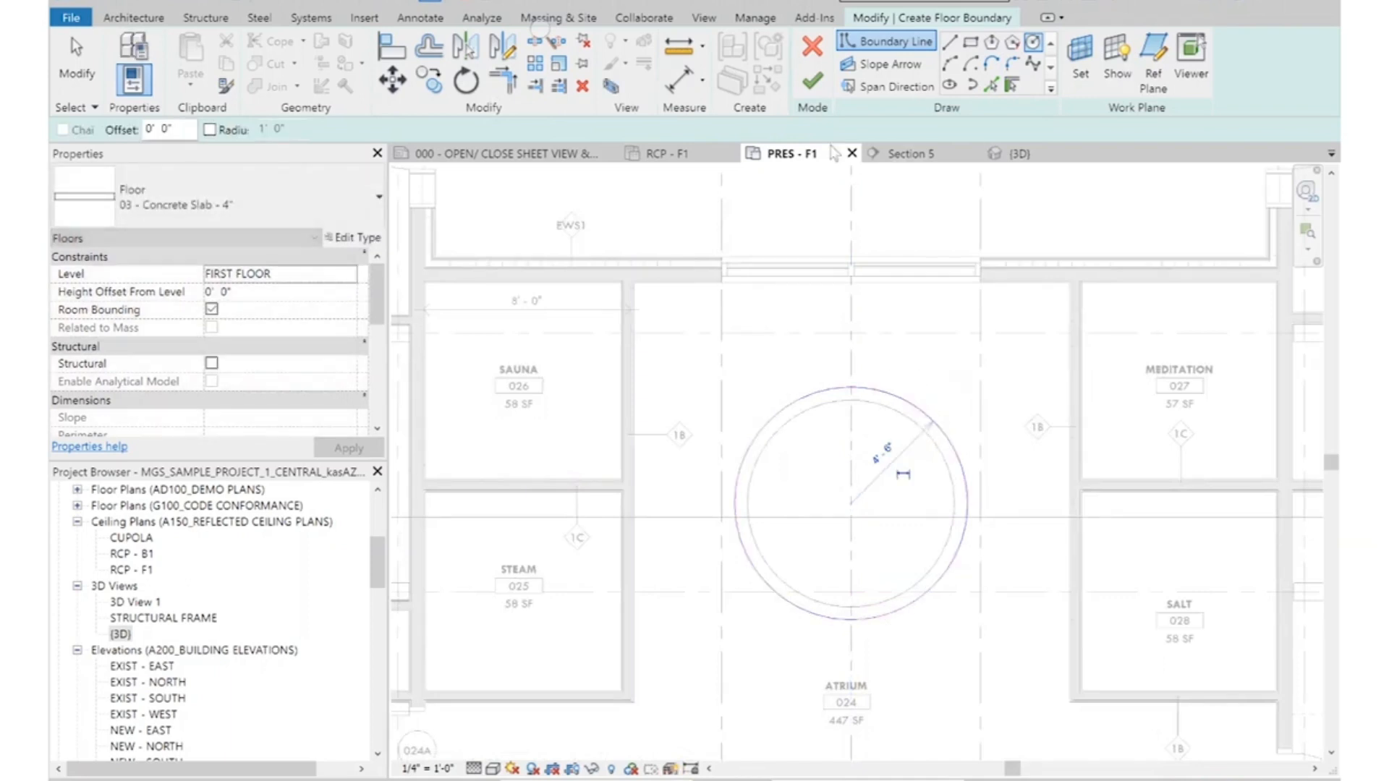
Assign the circular floor to the B.O. POOL level, finish it, and check it in Section 5
click(350, 275)
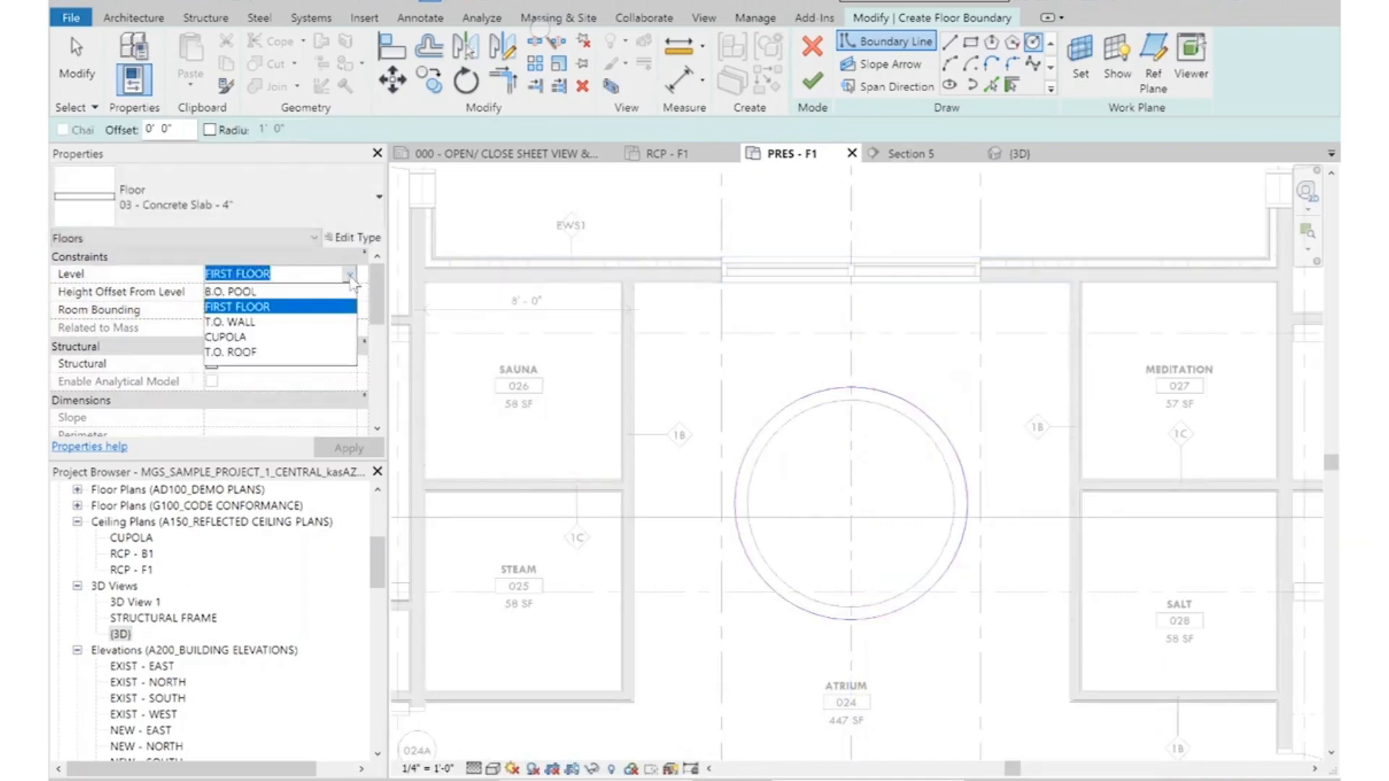
click(253, 293)
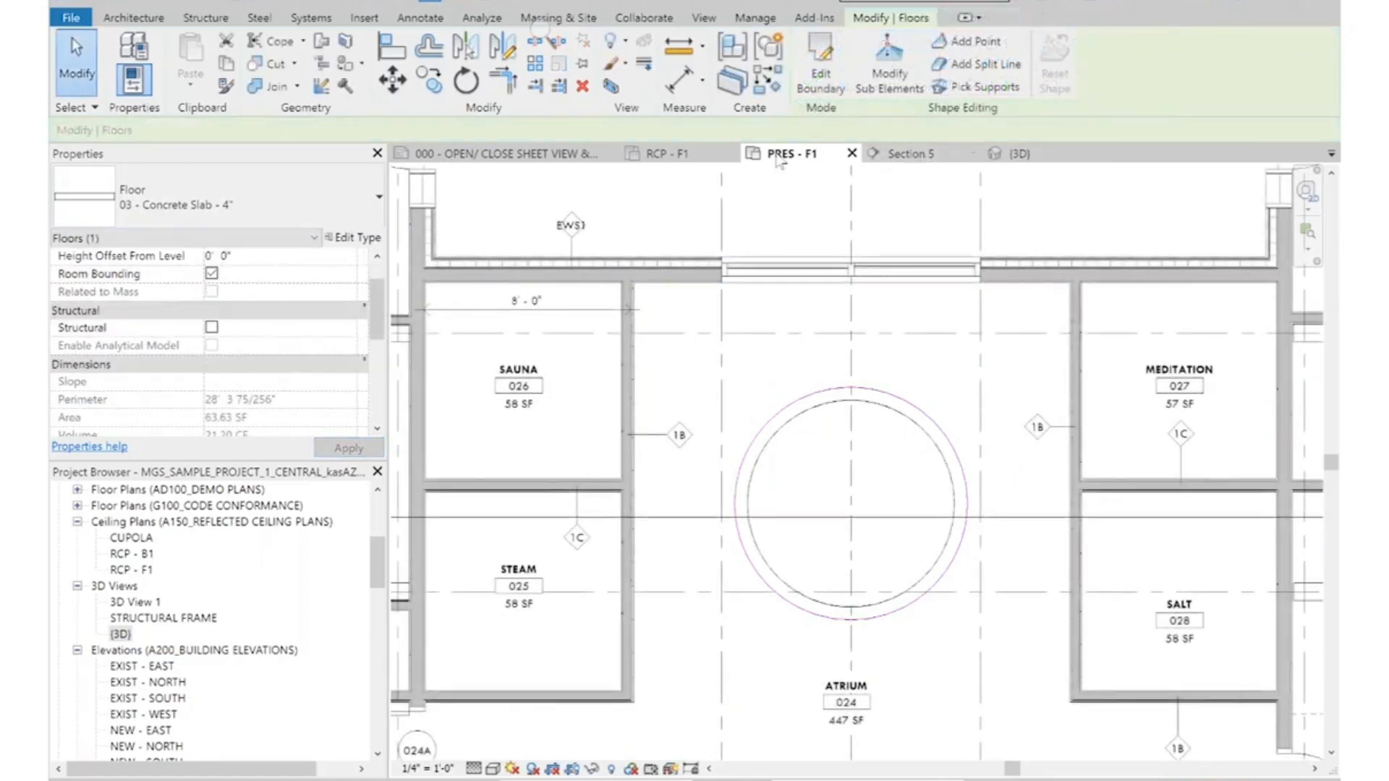
click(910, 153)
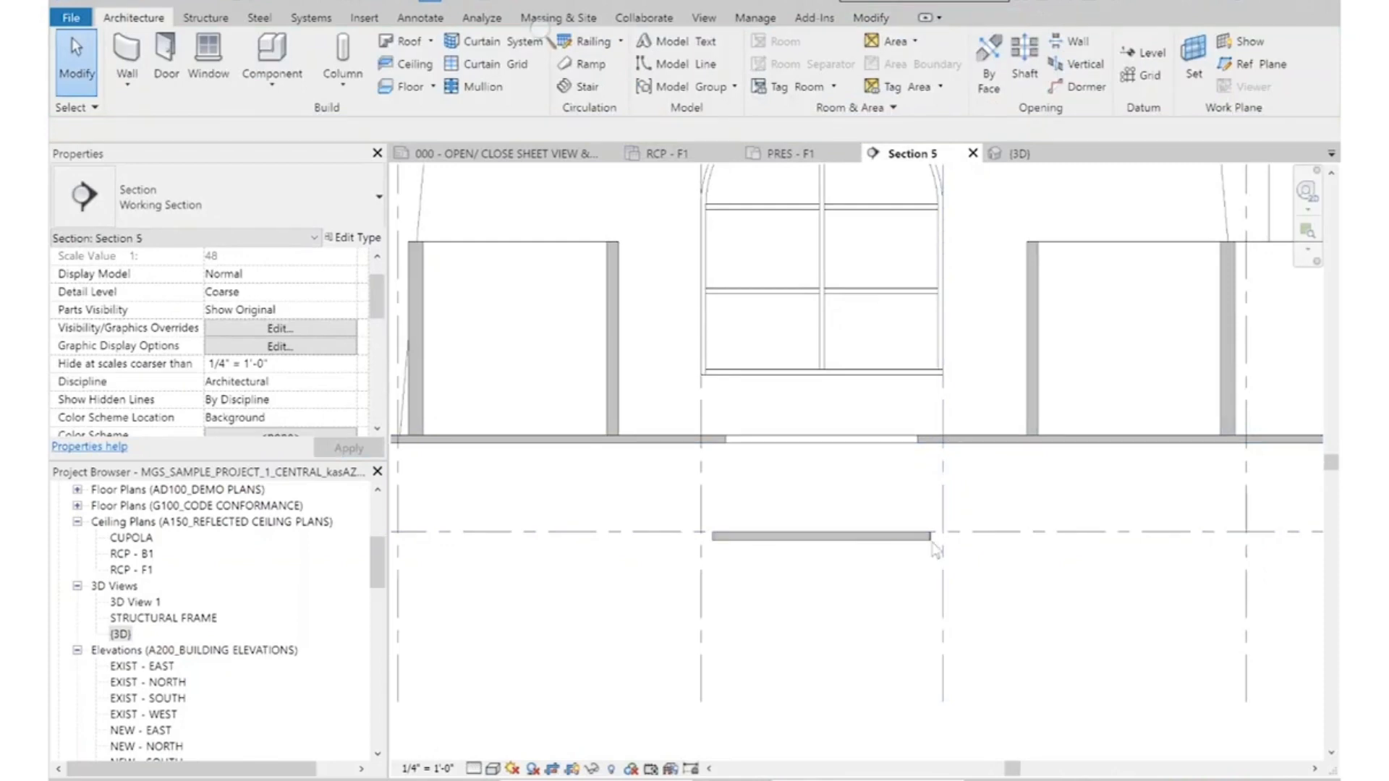
Start a wall in the PRES - F1 plan with the Basic Wall type FOUN - CON - 12"
scroll(927, 512, up, 4)
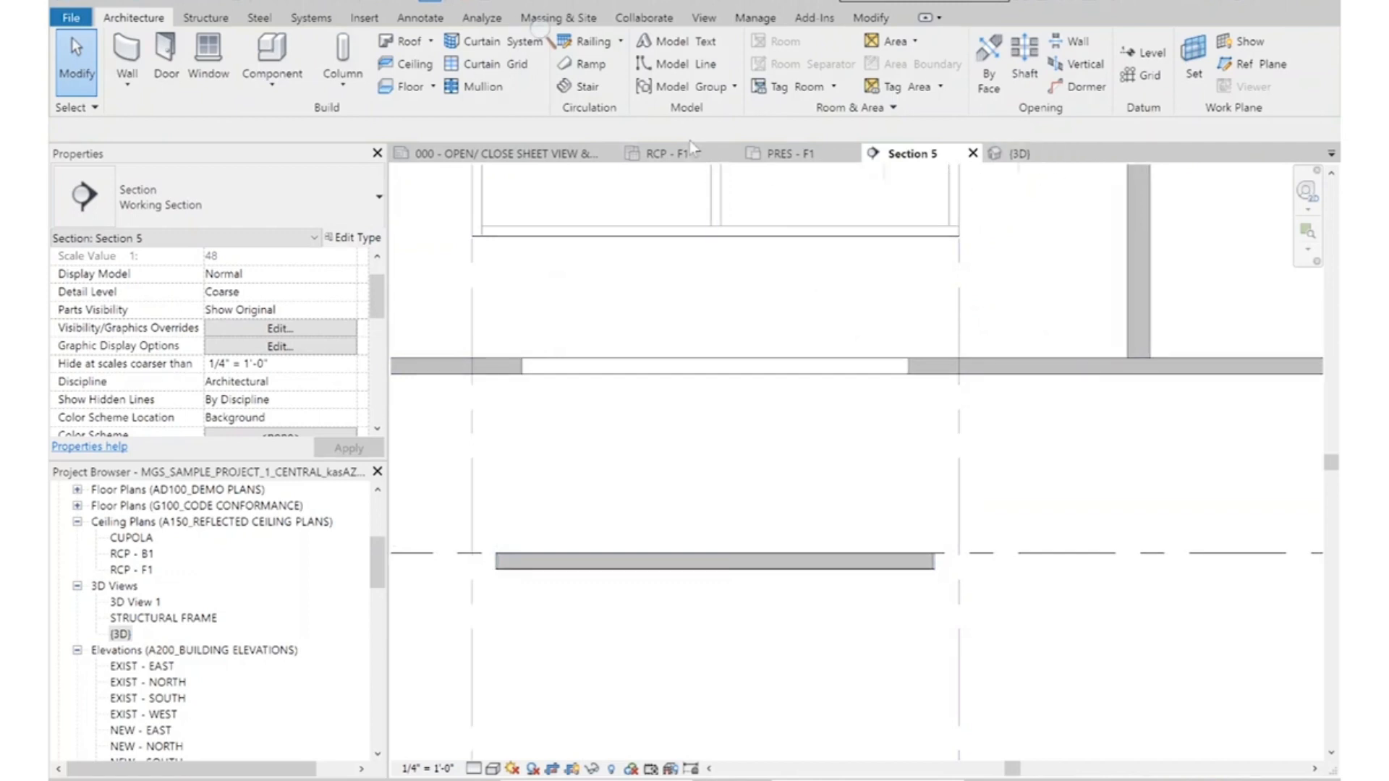
click(814, 151)
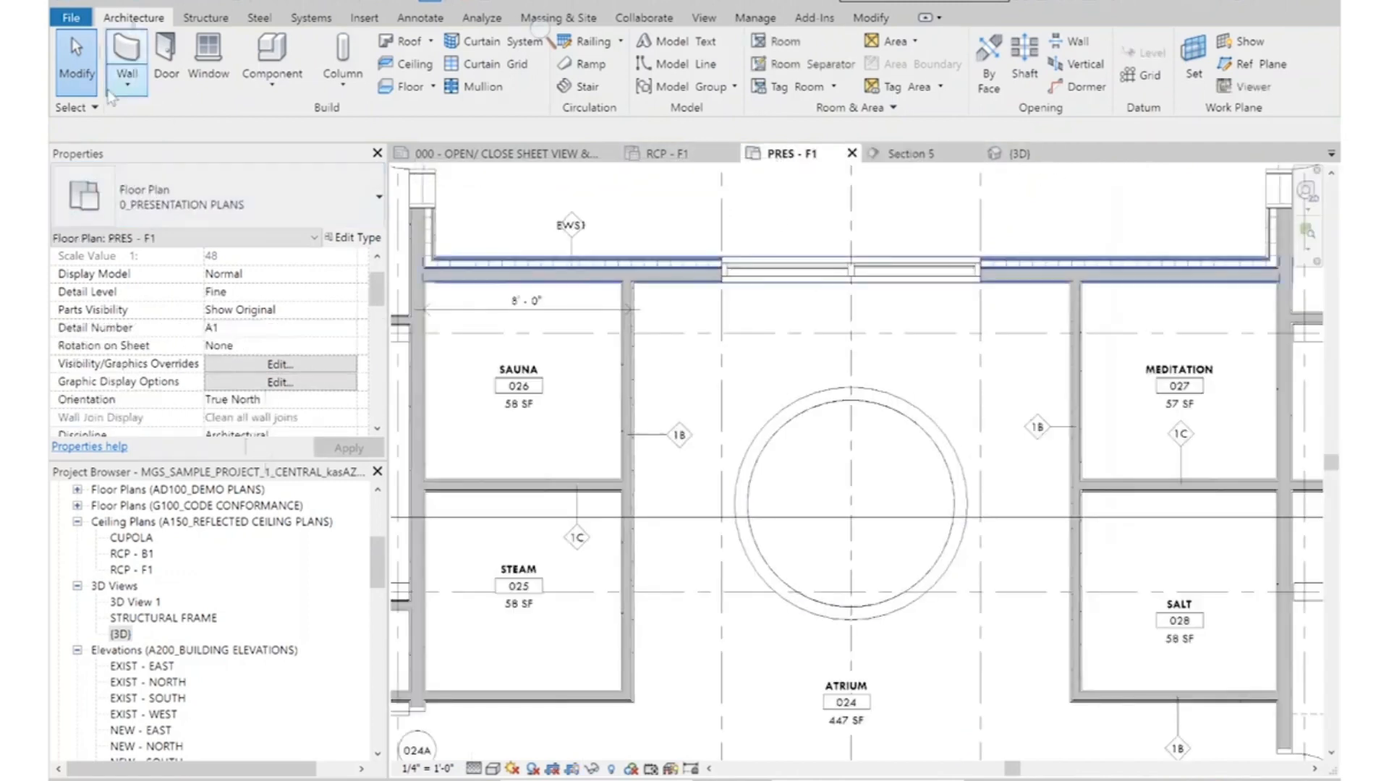
click(127, 50)
click(199, 207)
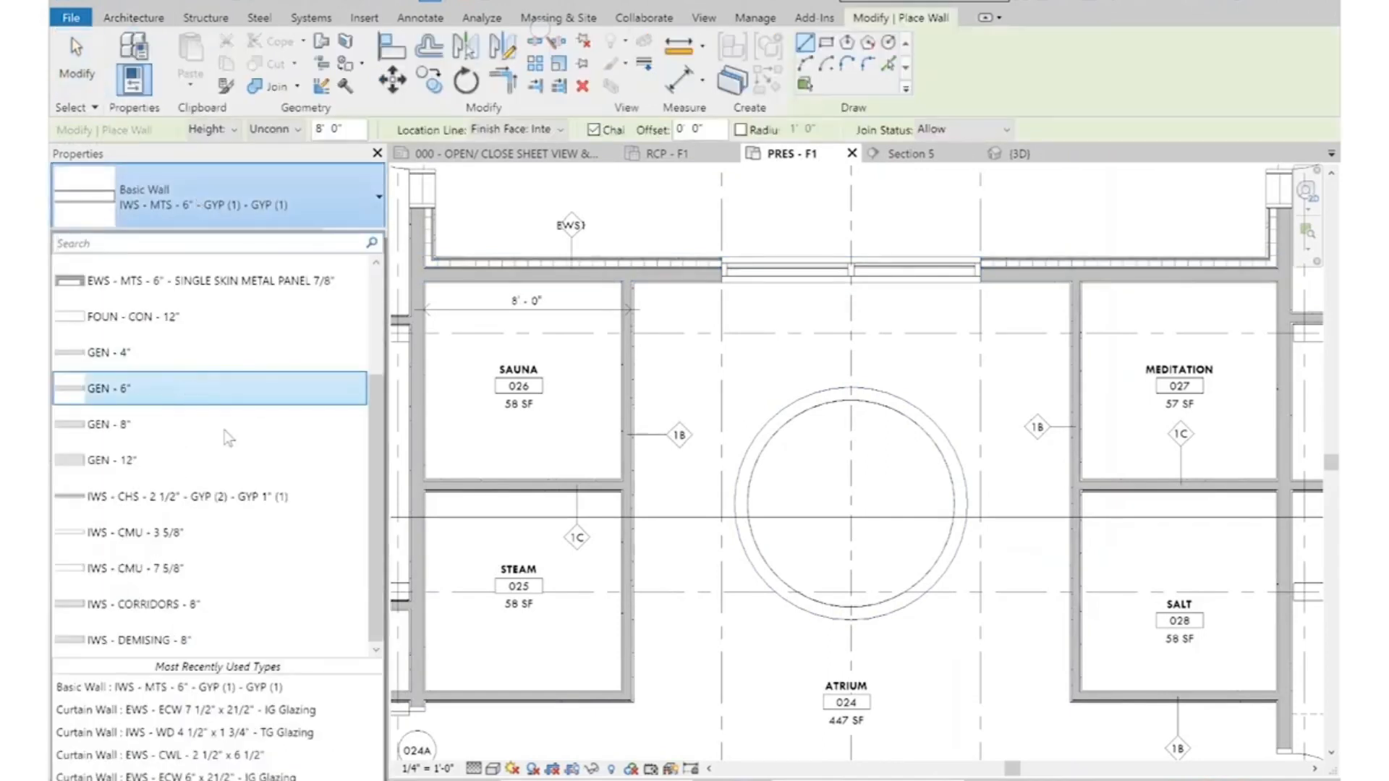
scroll(217, 449, up, 5)
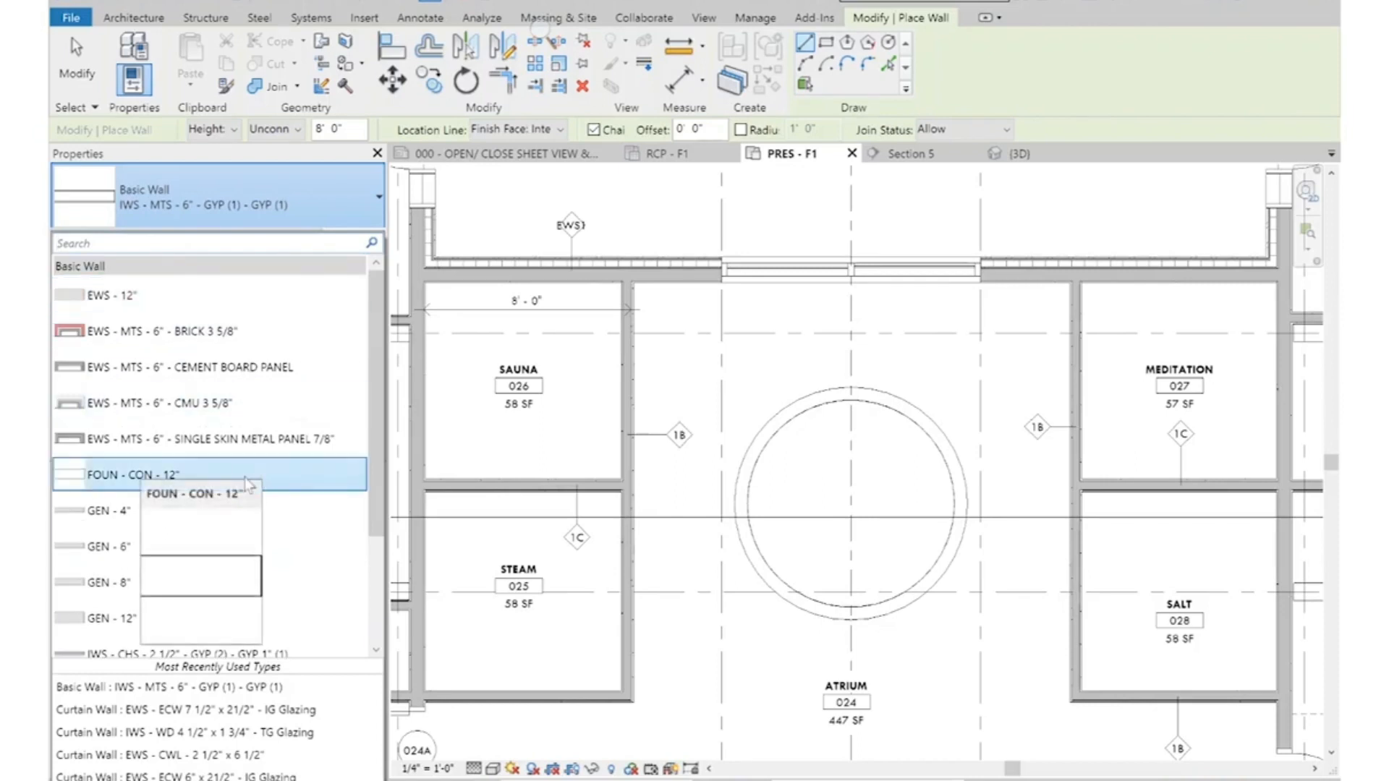
click(190, 477)
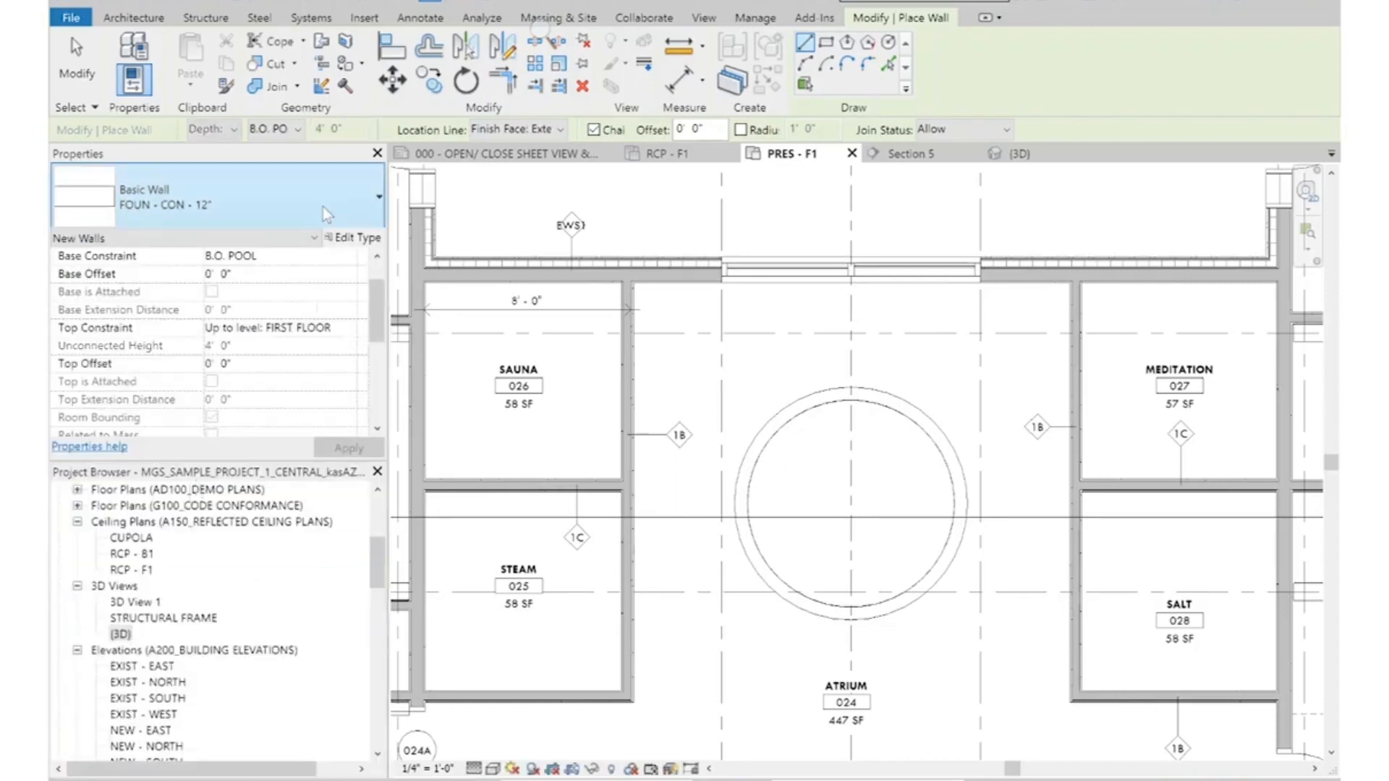
Duplicate the foundation wall type and name the copy FOUN - CON - 6"
click(356, 238)
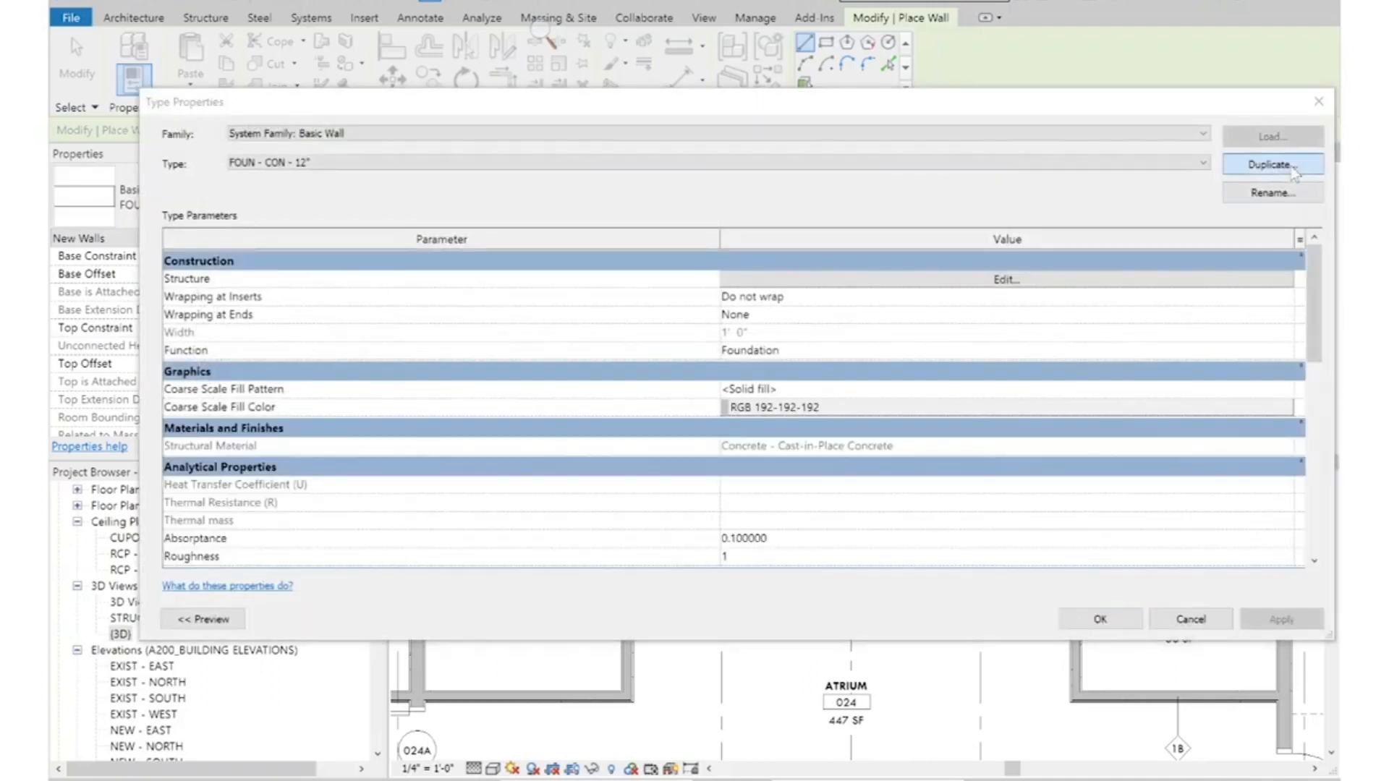
click(1290, 168)
drag(725, 360, 814, 360)
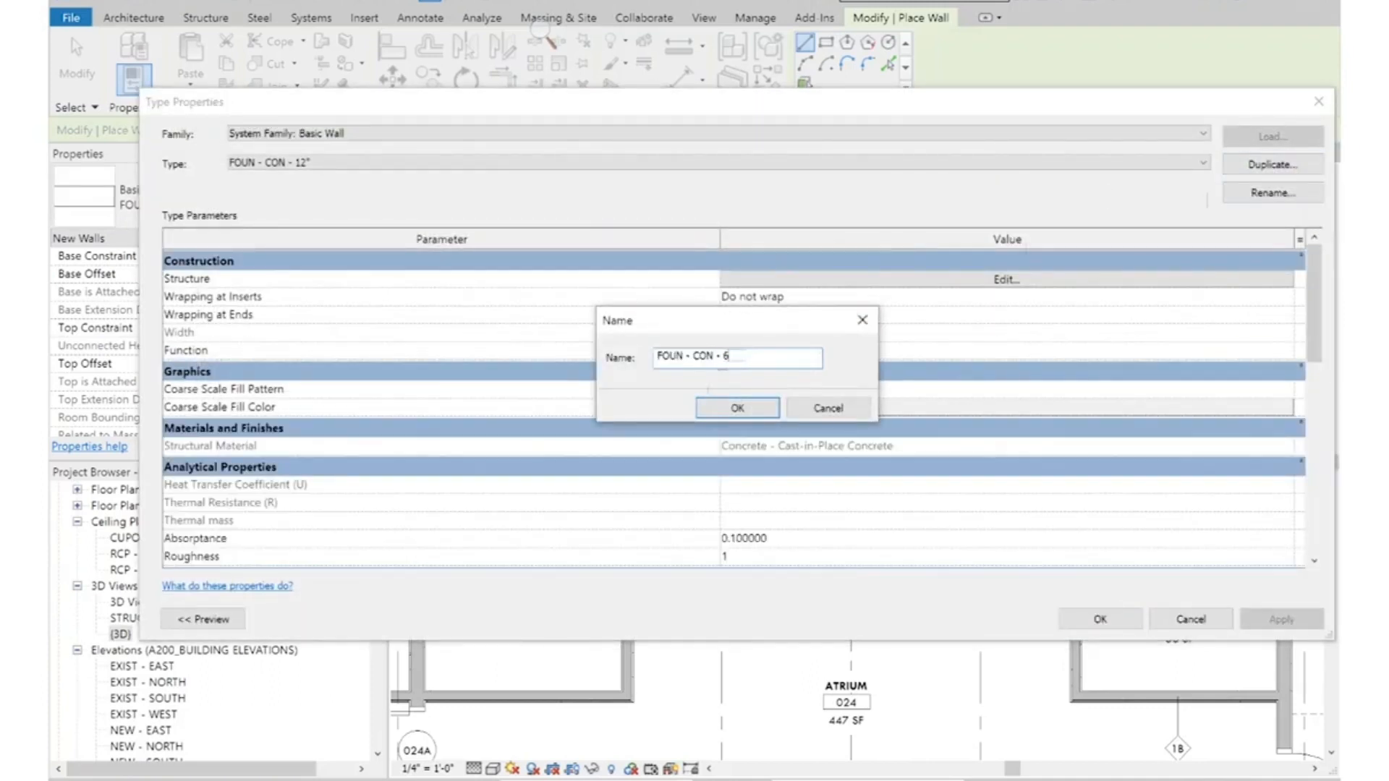
text(6")
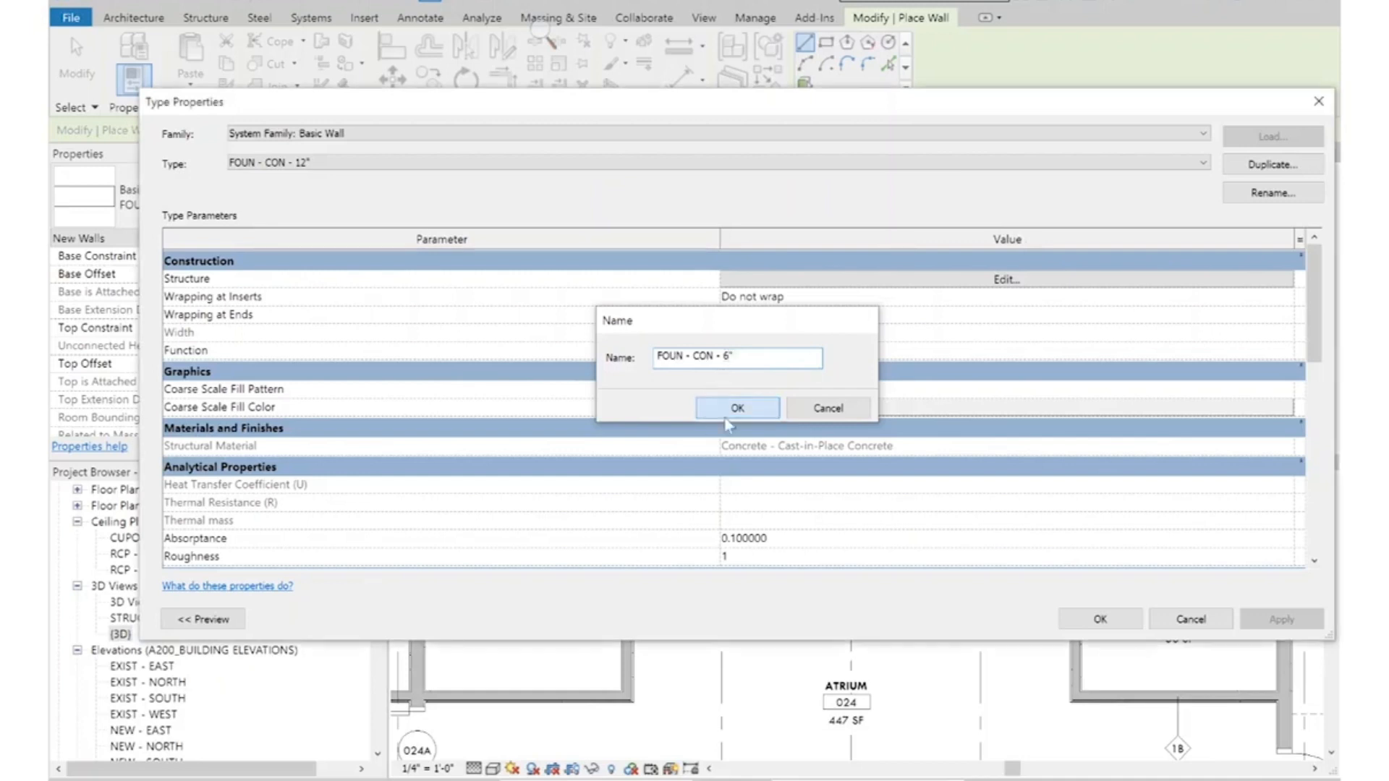
key(Return)
Set the concrete structure layer of the FOUN - CON - 6" wall type to 6" thick and accept the type
click(966, 283)
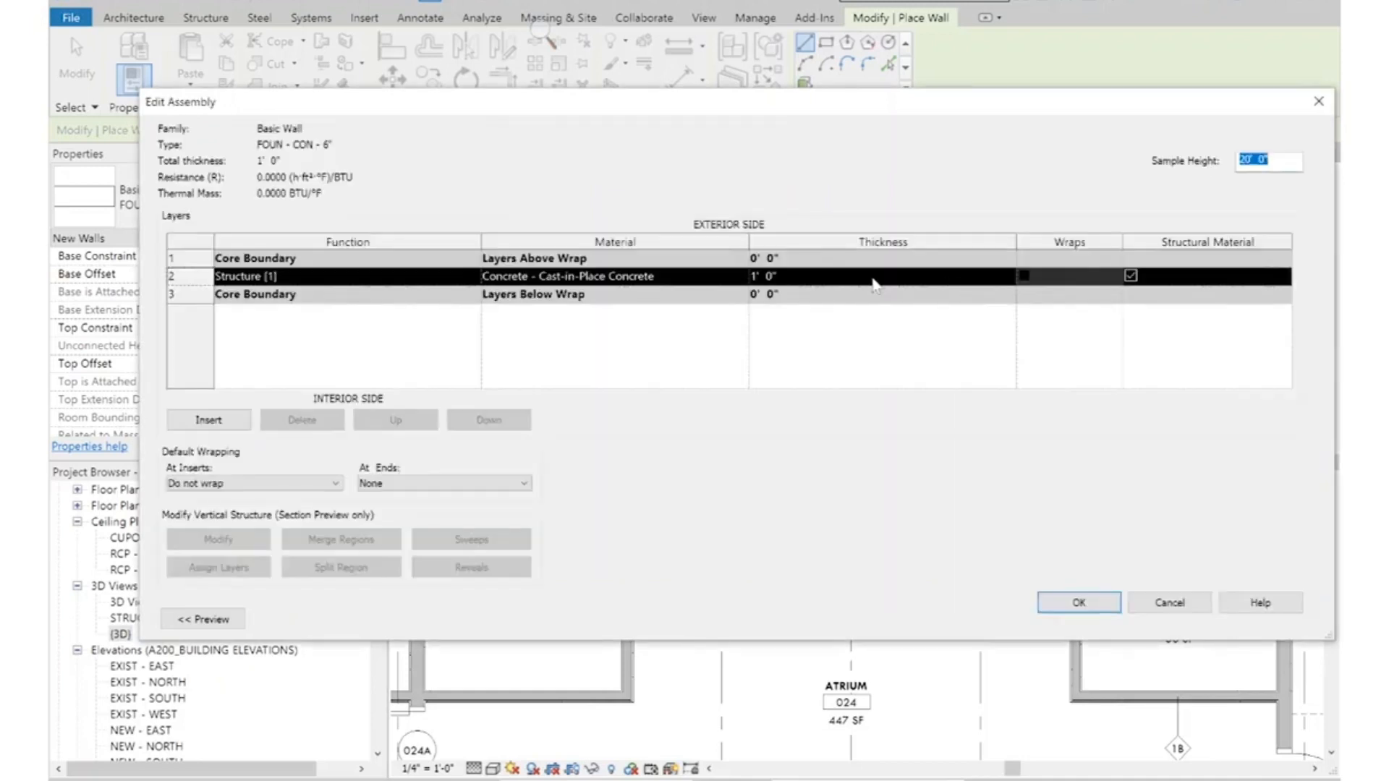
click(798, 278)
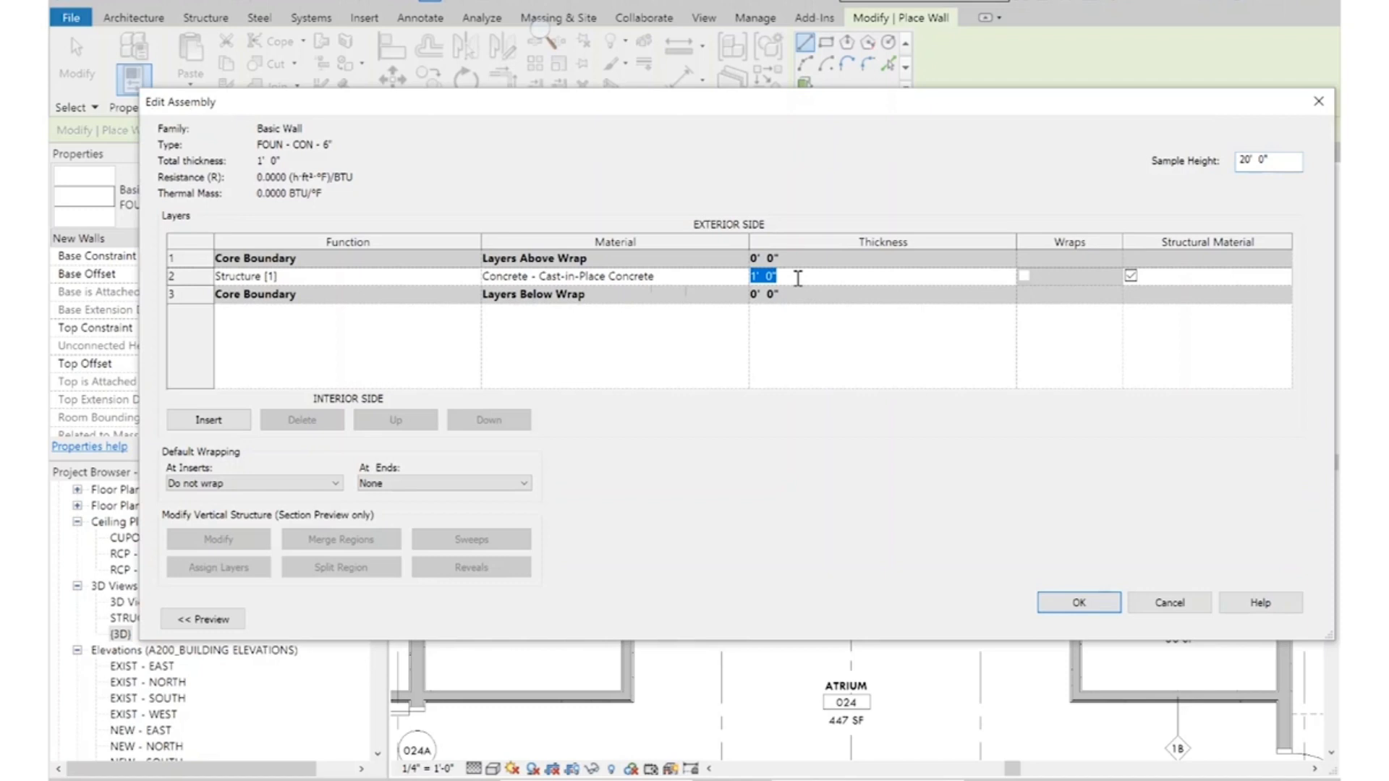
text(6)
key(Tab)
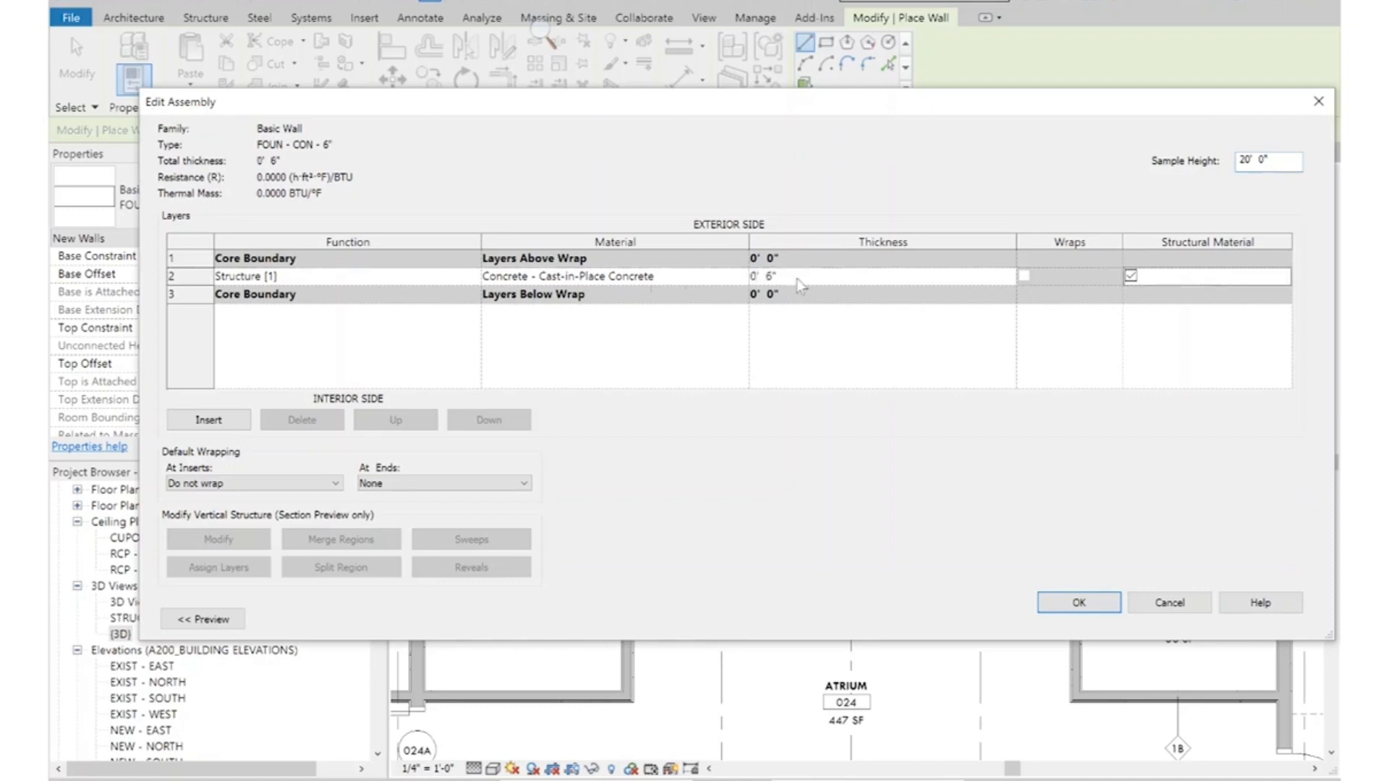
click(1081, 603)
click(1099, 619)
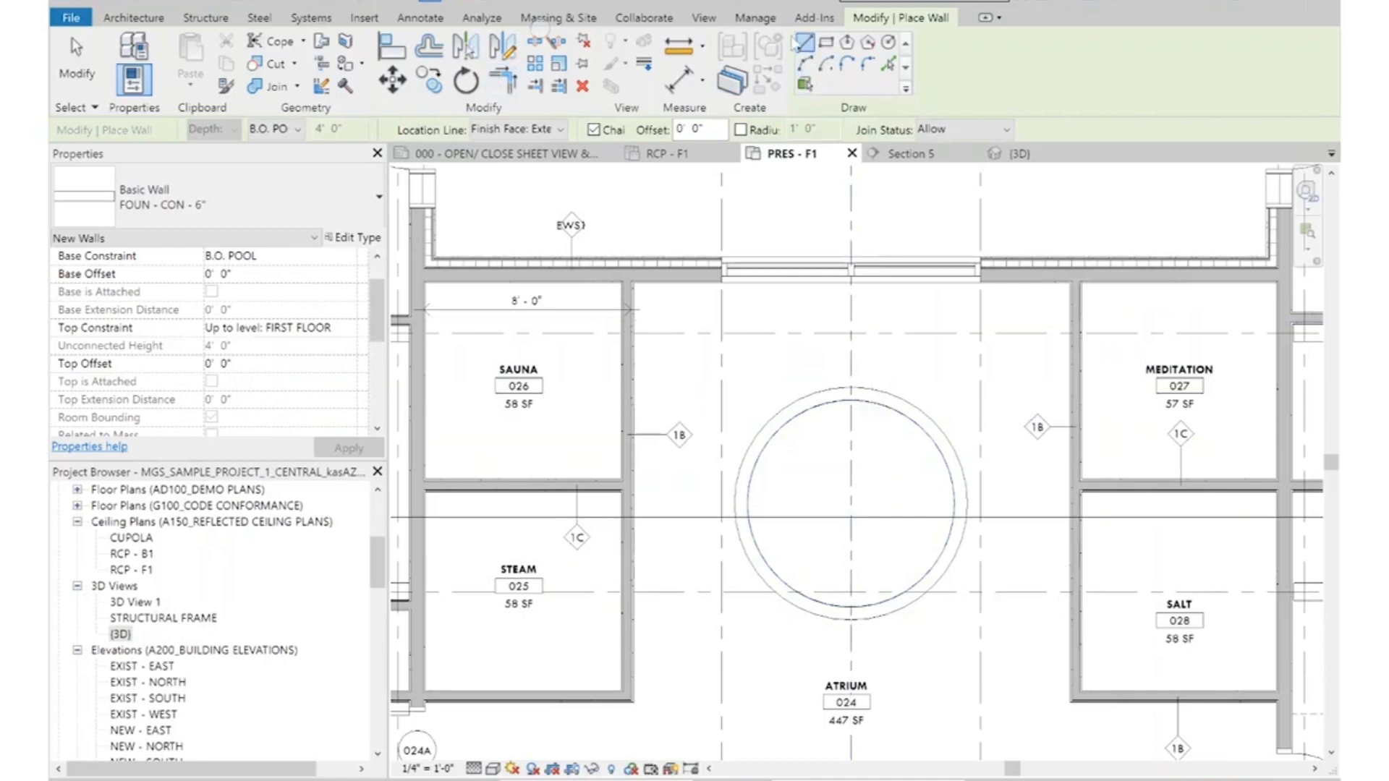
Draw a circular wall with a 4' 6" radius over the Atrium's outer circle and check it in Section 5
click(888, 42)
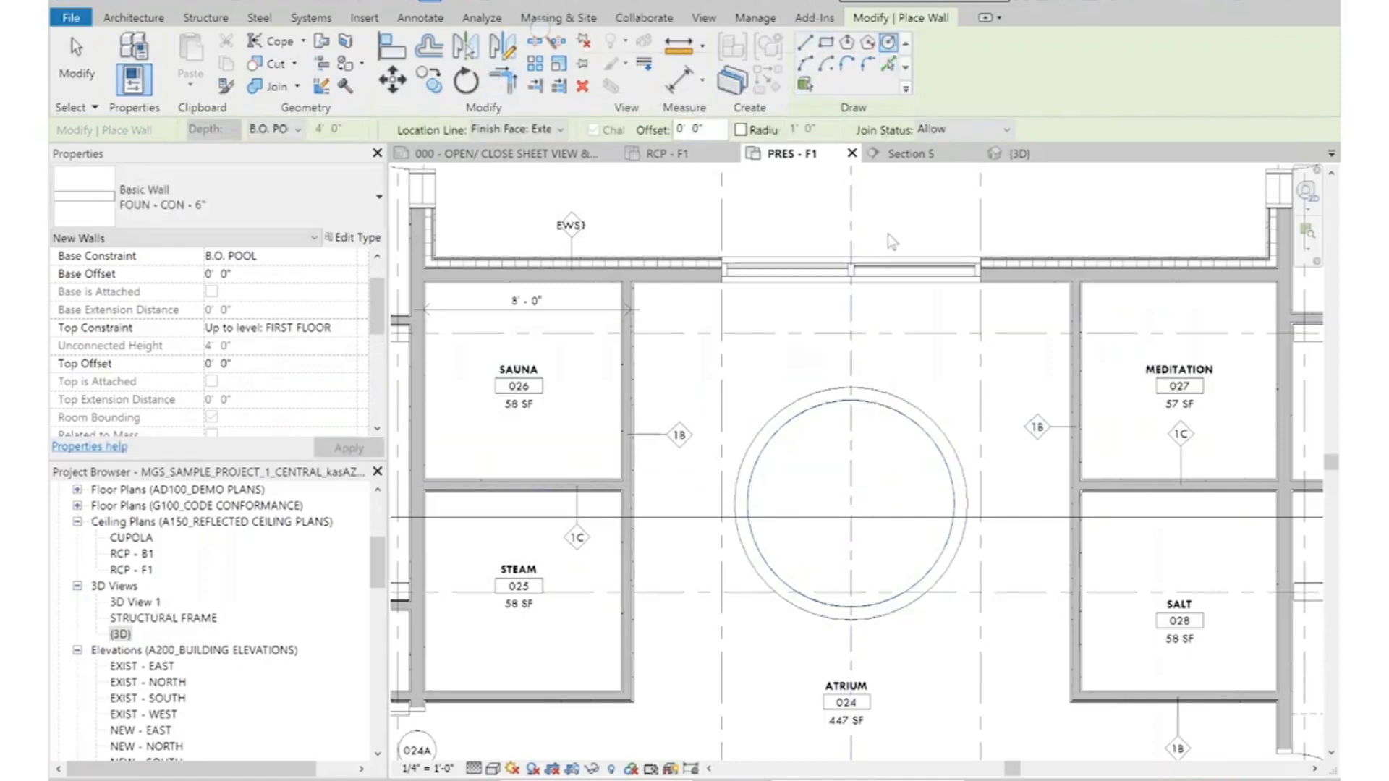
click(852, 504)
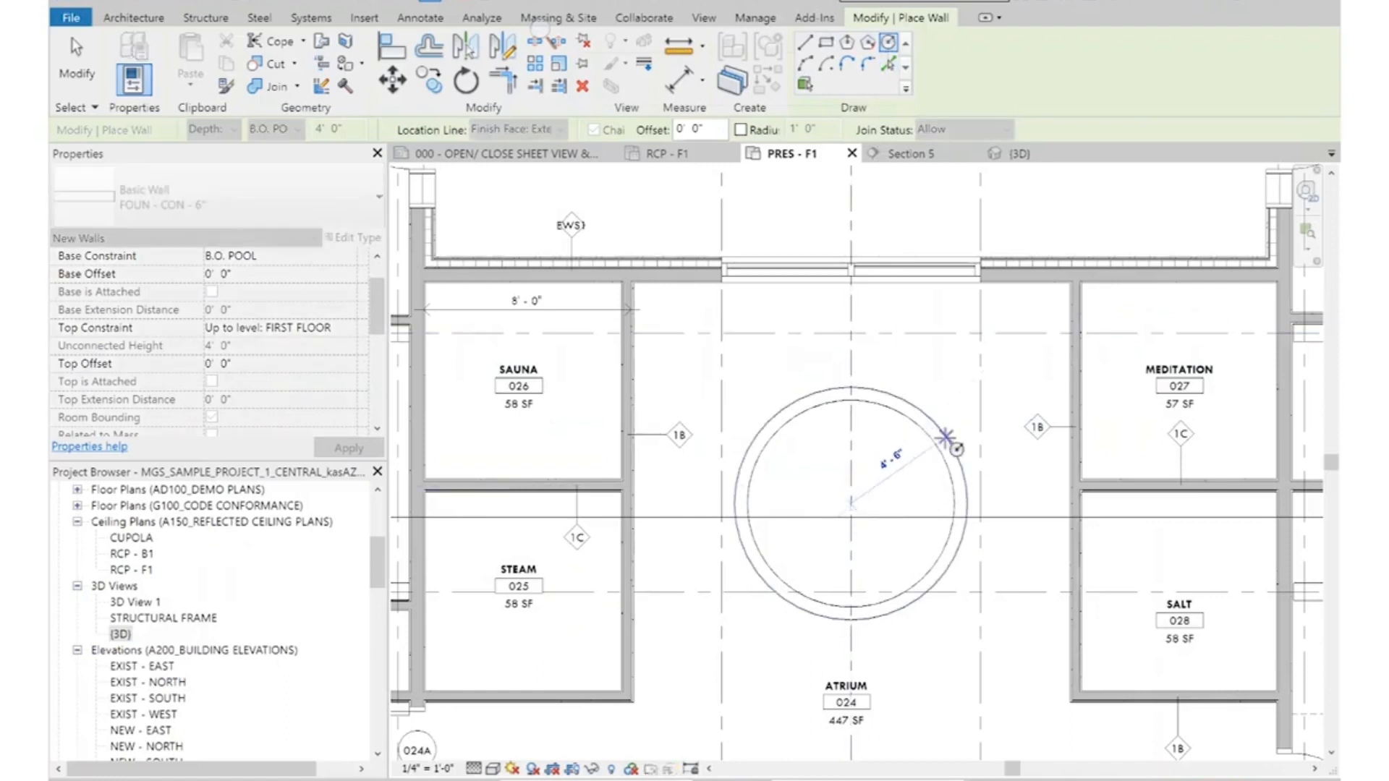
click(956, 449)
key(Escape)
key(Escape)
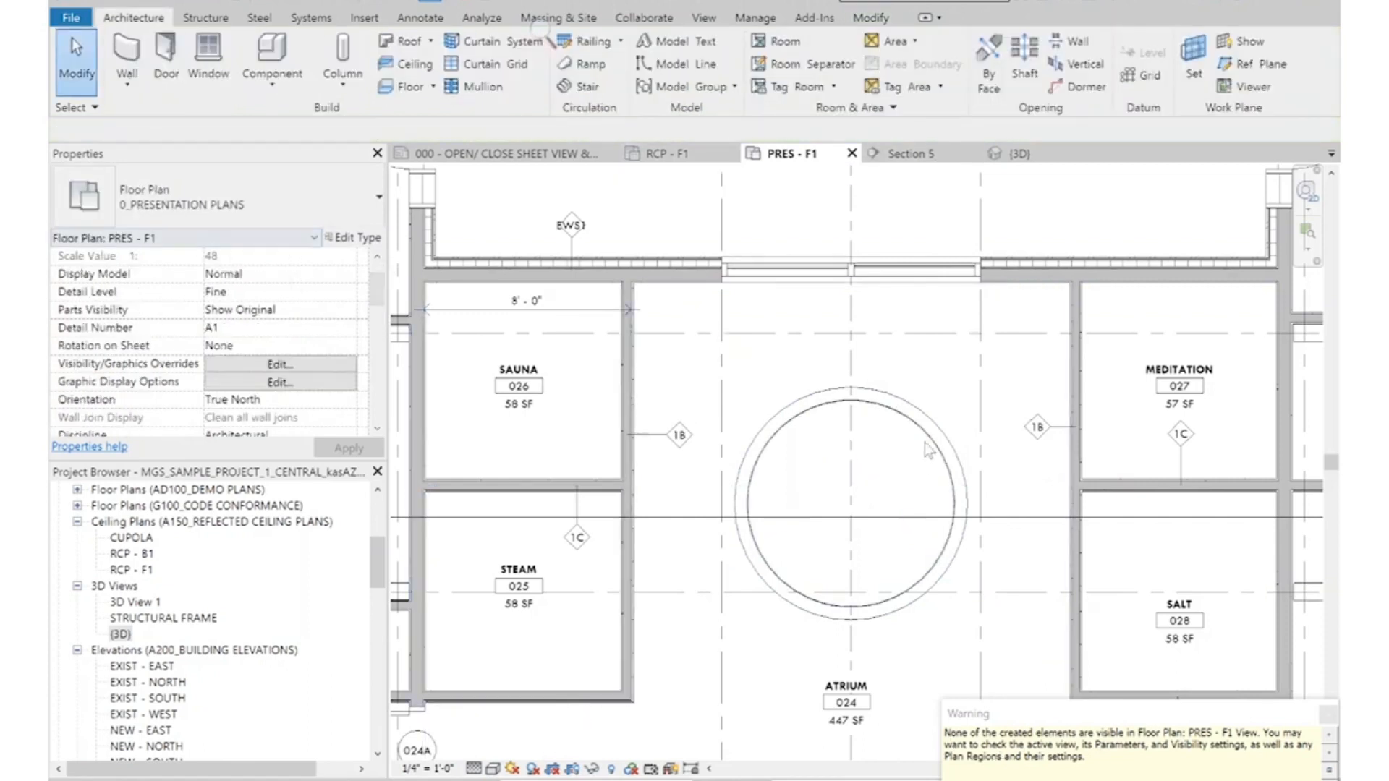
click(909, 155)
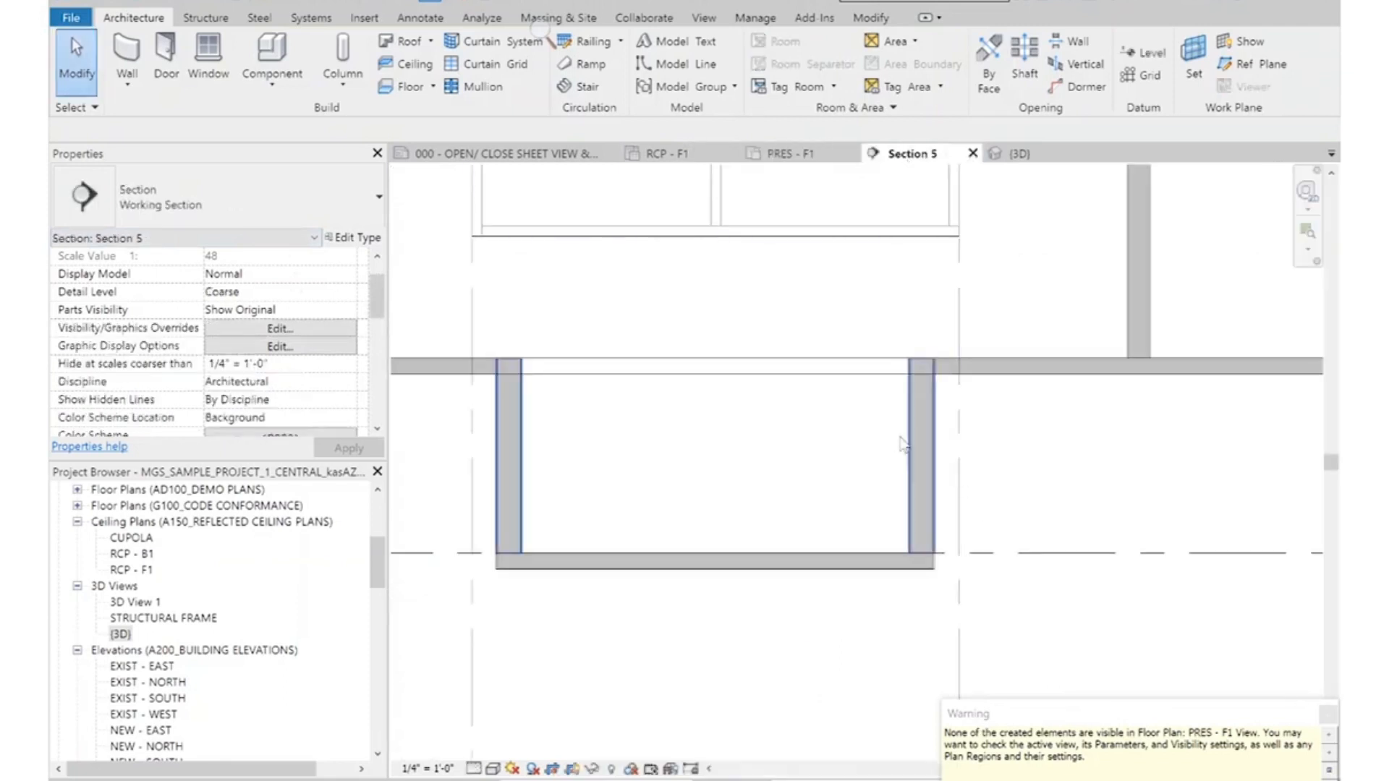
Set the circular pool wall's top offset from FIRST FLOOR to -0' 4" and check the pool in Section 5 and the 3D view
click(934, 449)
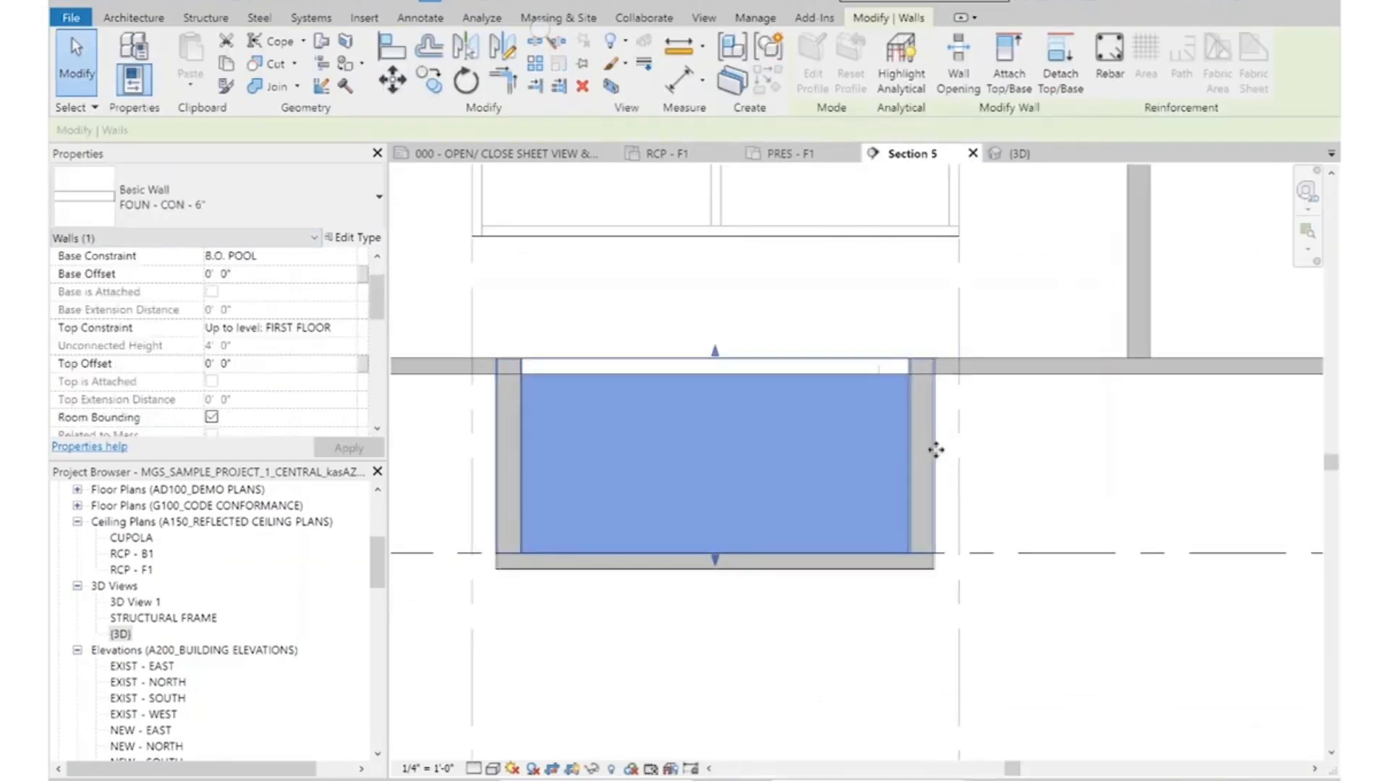
click(715, 354)
scroll(716, 354, up, 2)
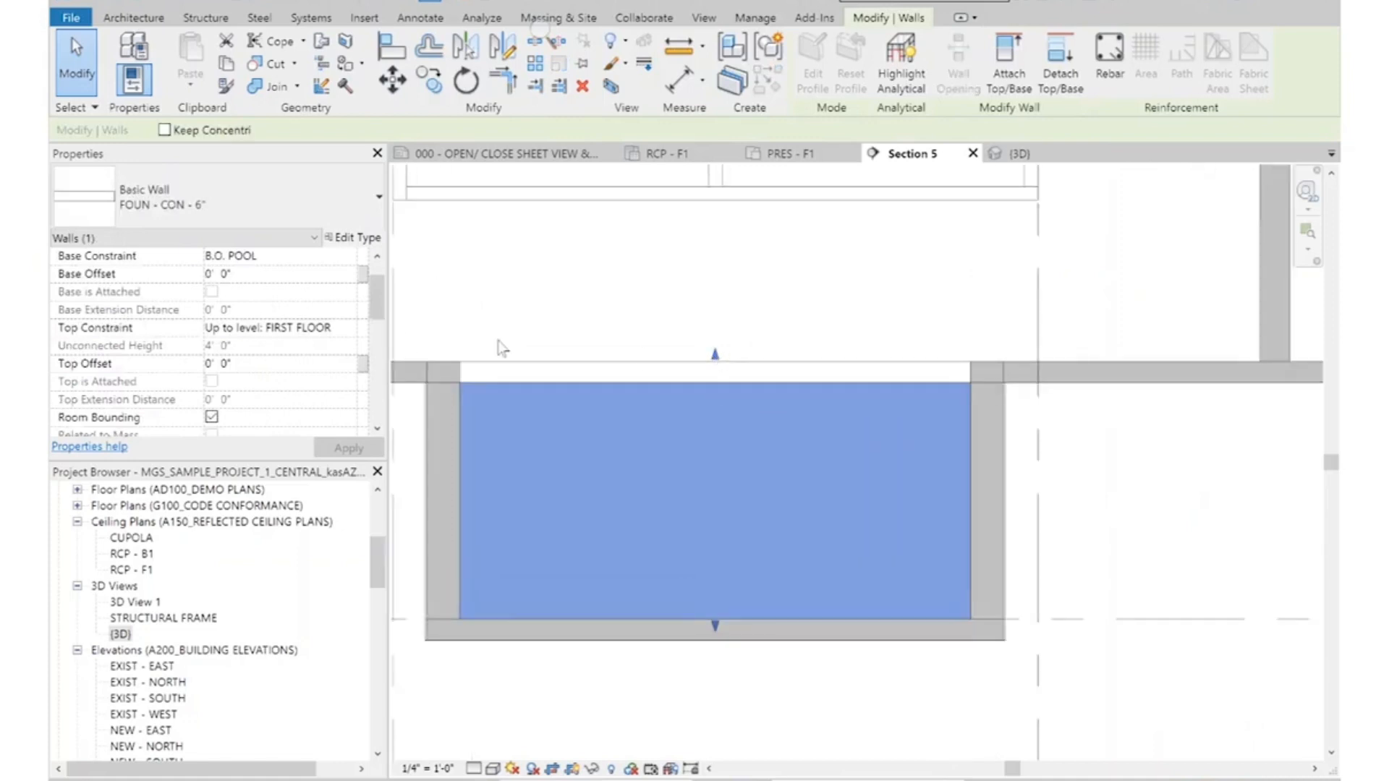
click(289, 364)
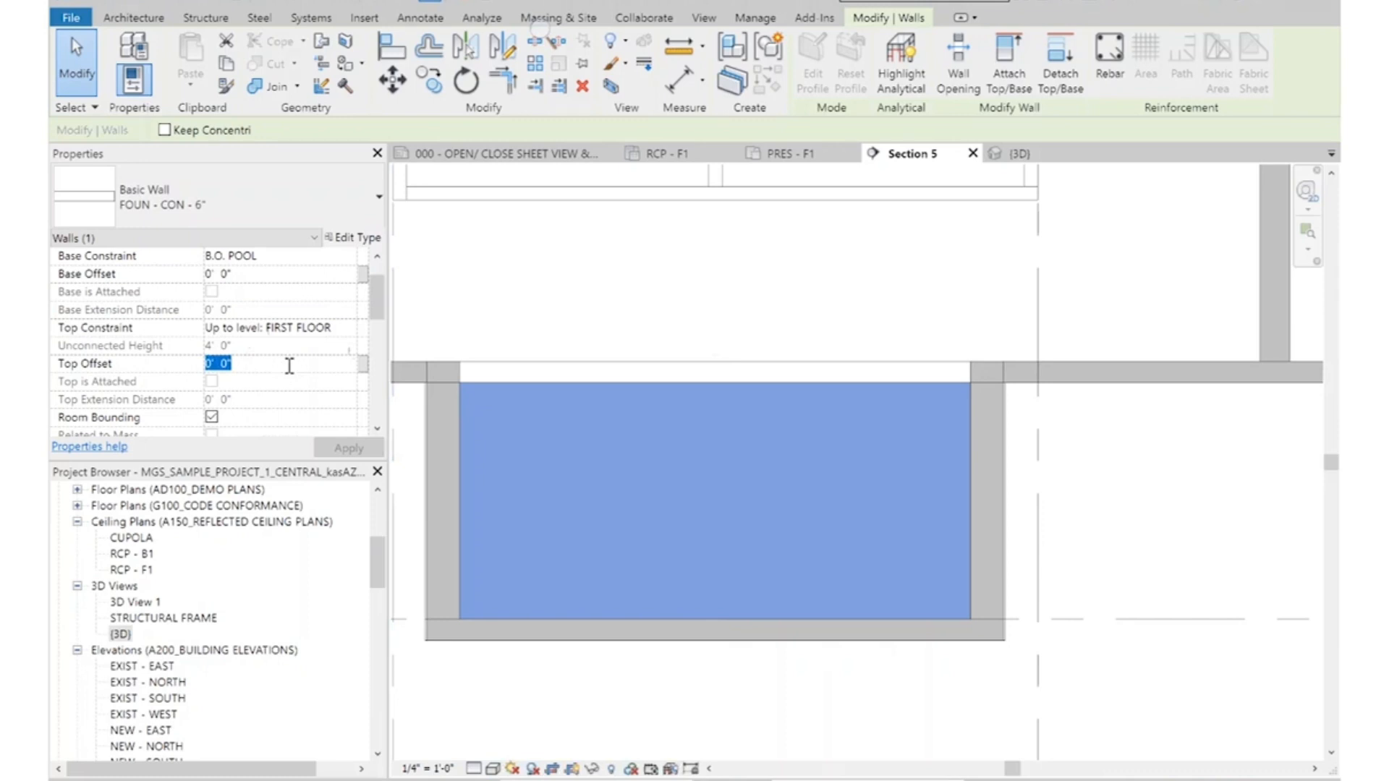
key(Return)
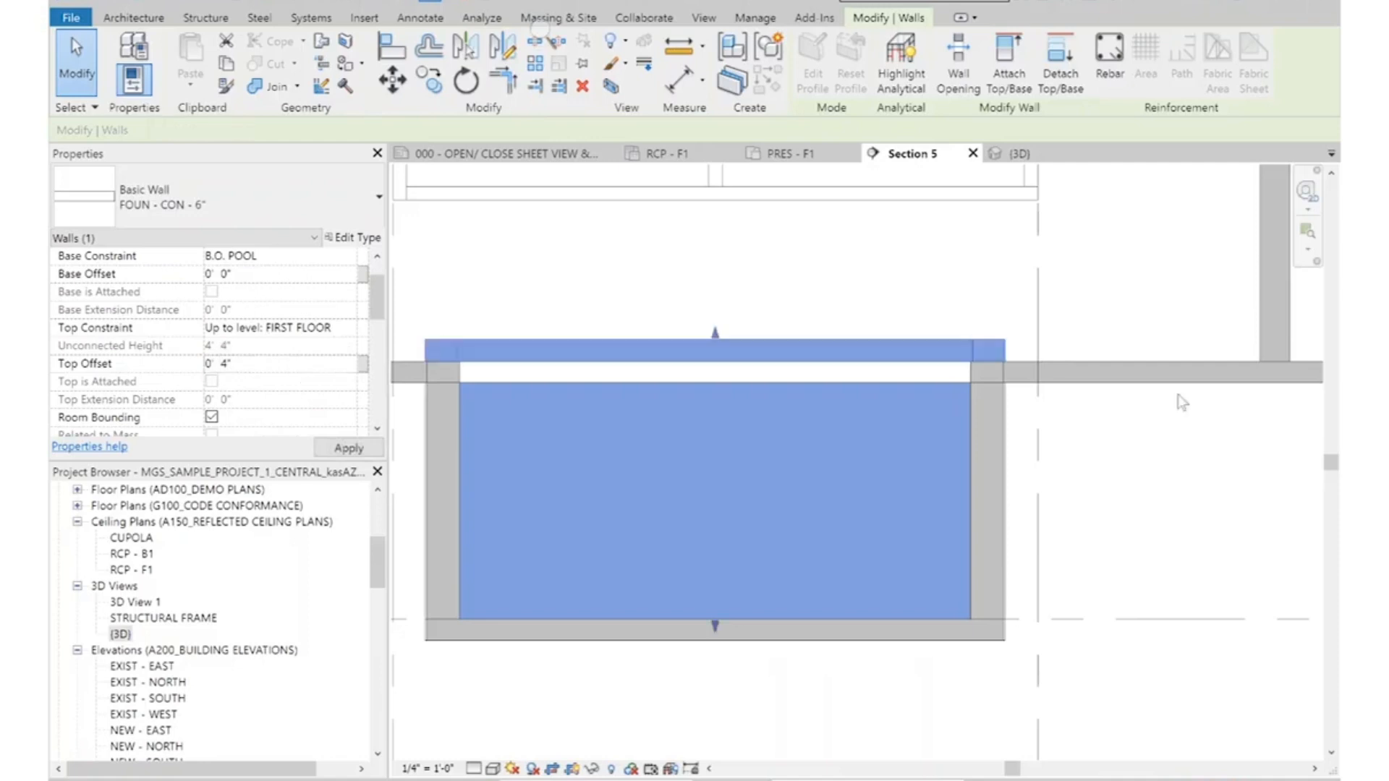
click(160, 363)
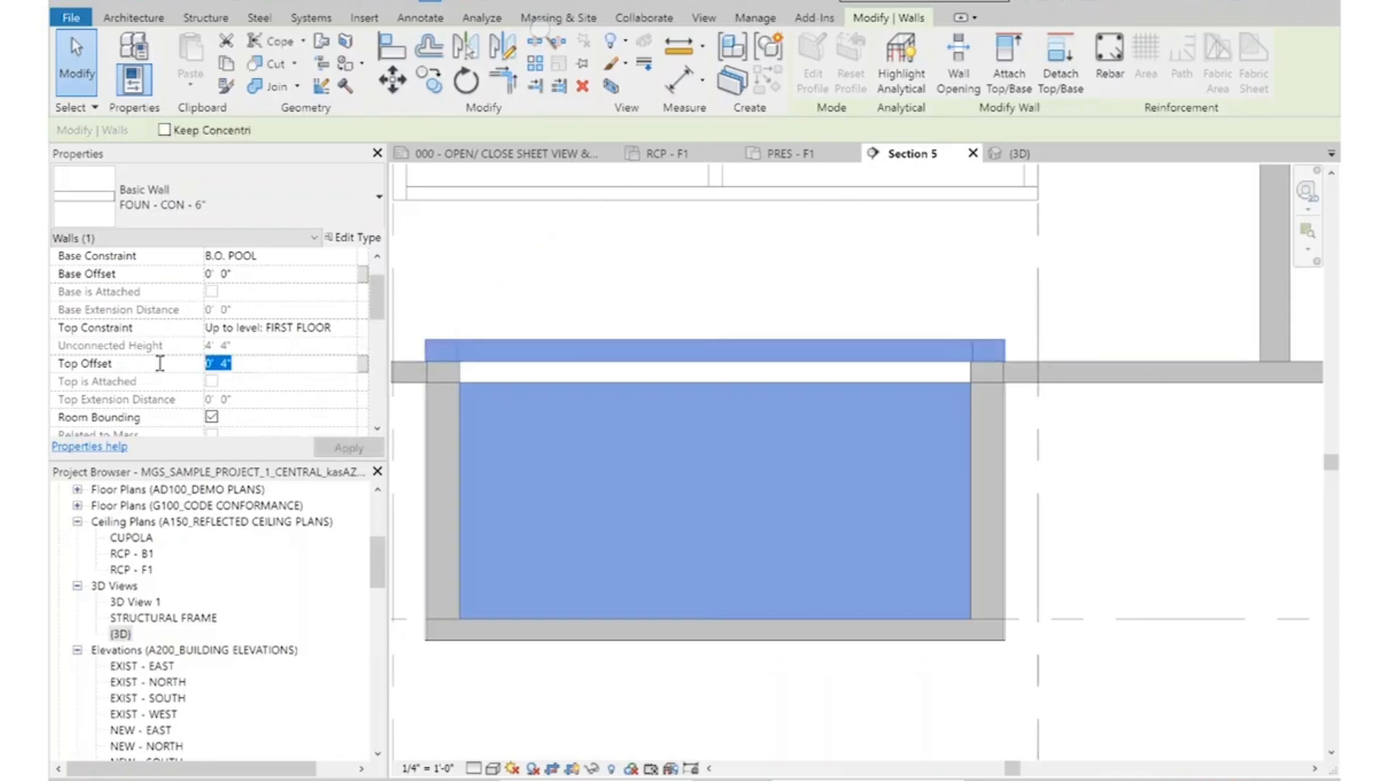
text(-0' 4)
key(Return)
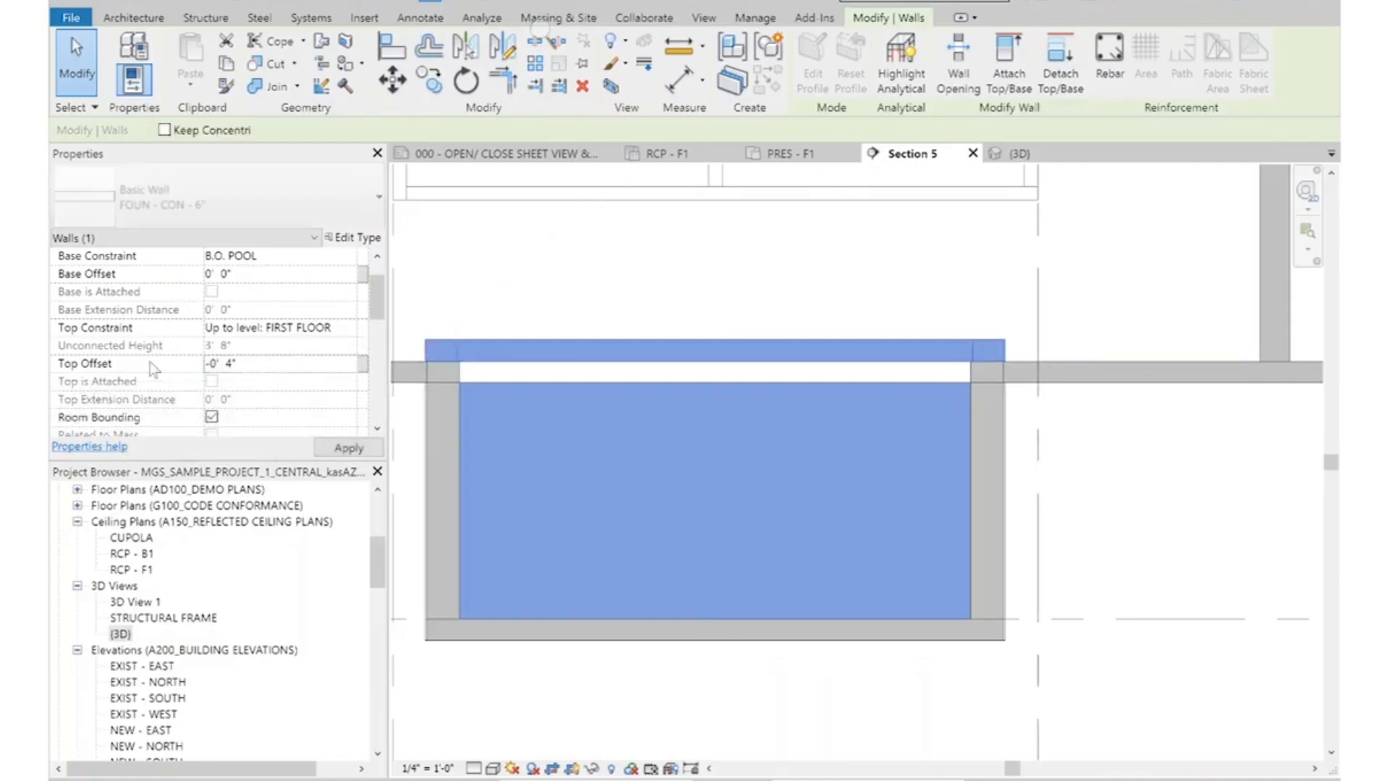
click(771, 275)
scroll(826, 499, down, 5)
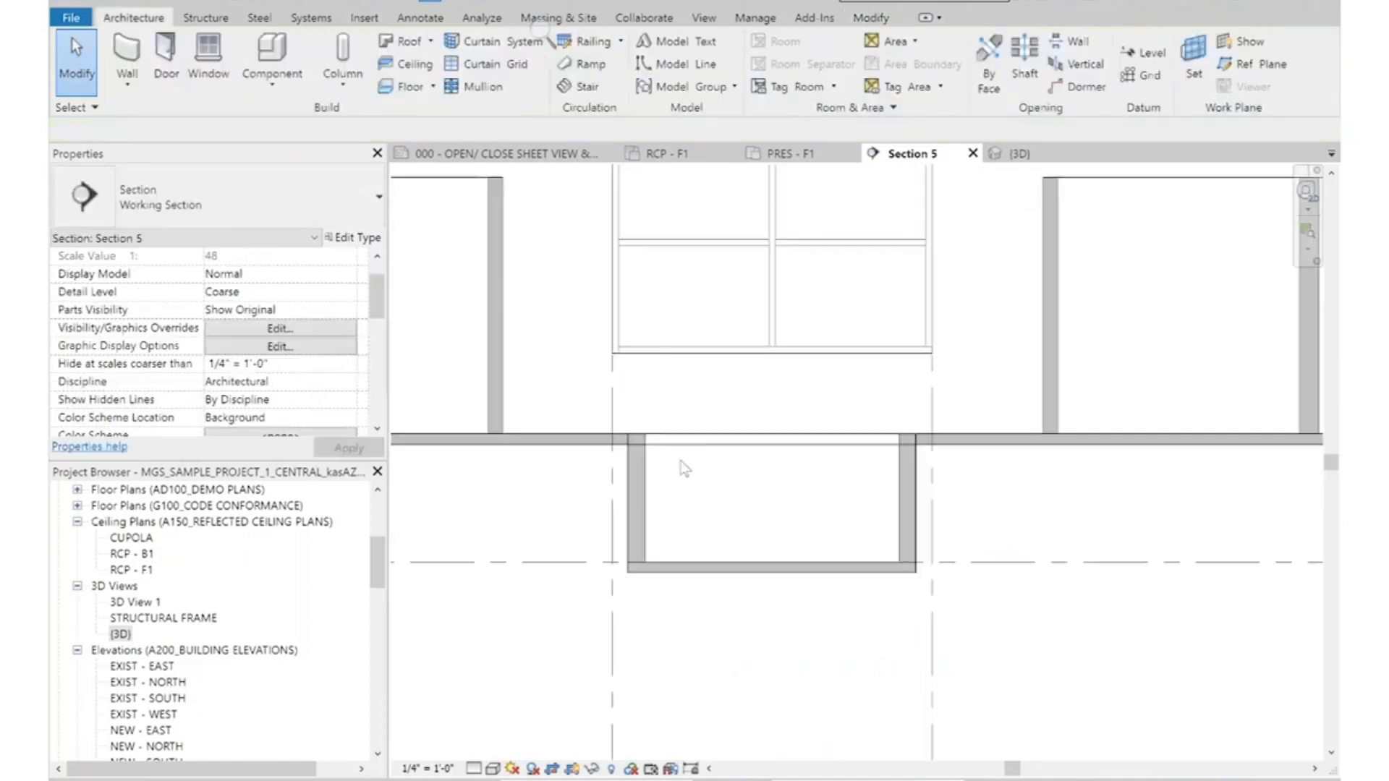
scroll(680, 462, up, 2)
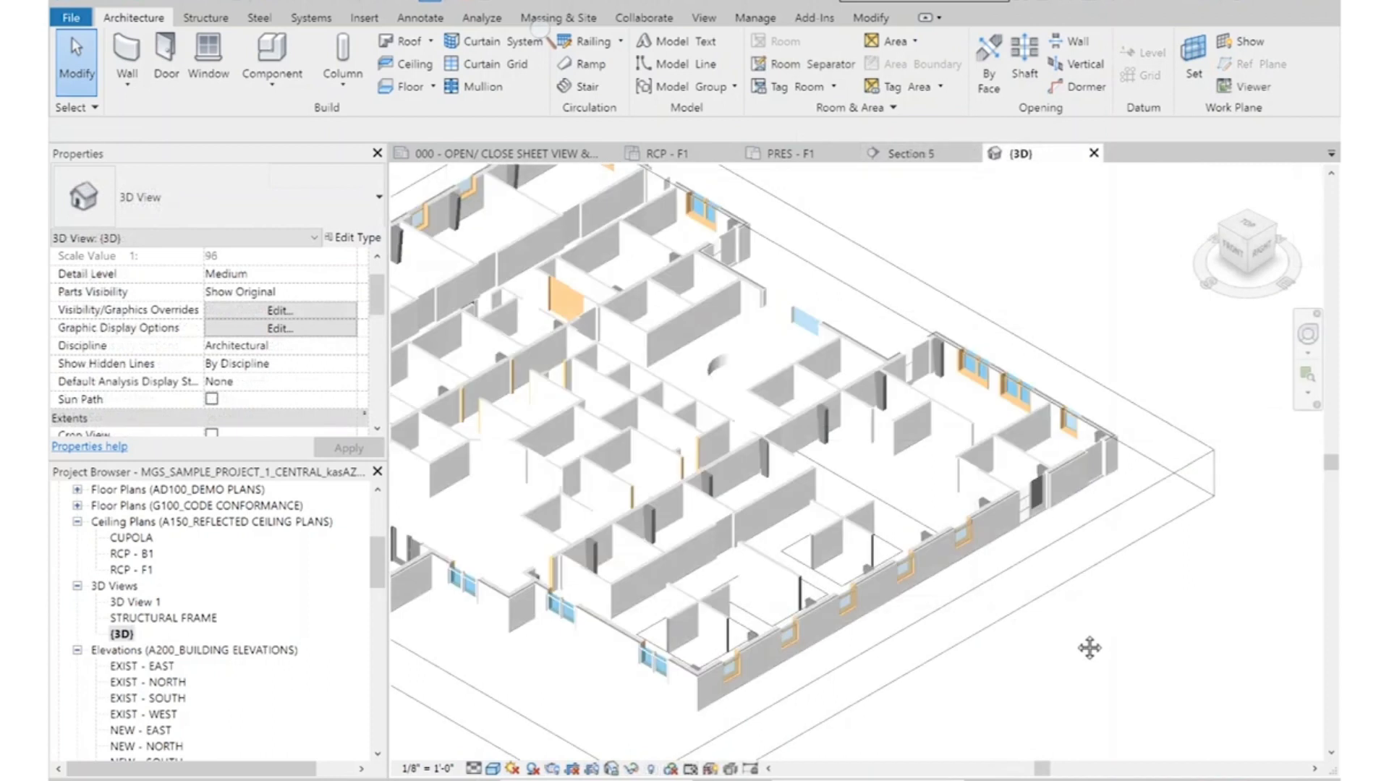
scroll(1091, 645, up, 2)
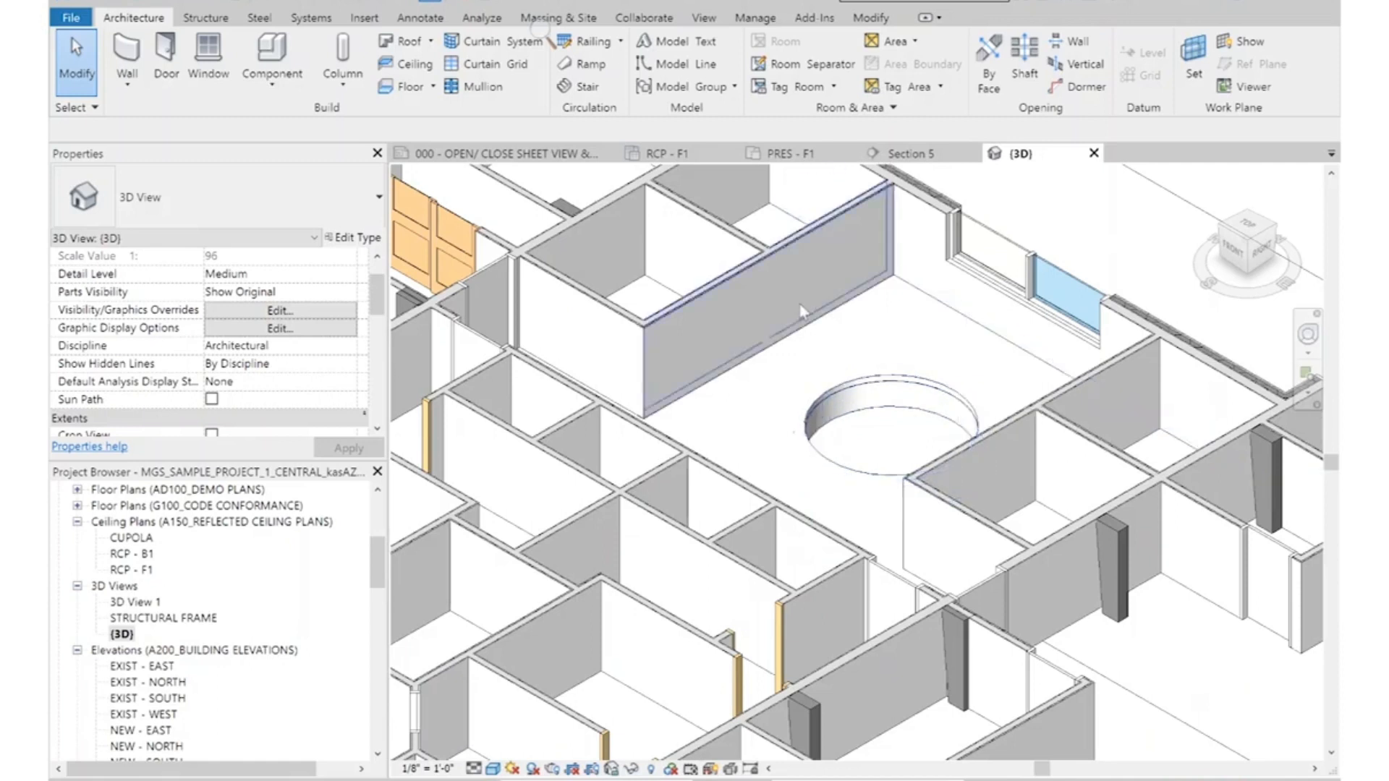
Open the boundary of the FIRST FLOOR 4" concrete slab for editing in the PRES - F1 plan
scroll(801, 311, down, 5)
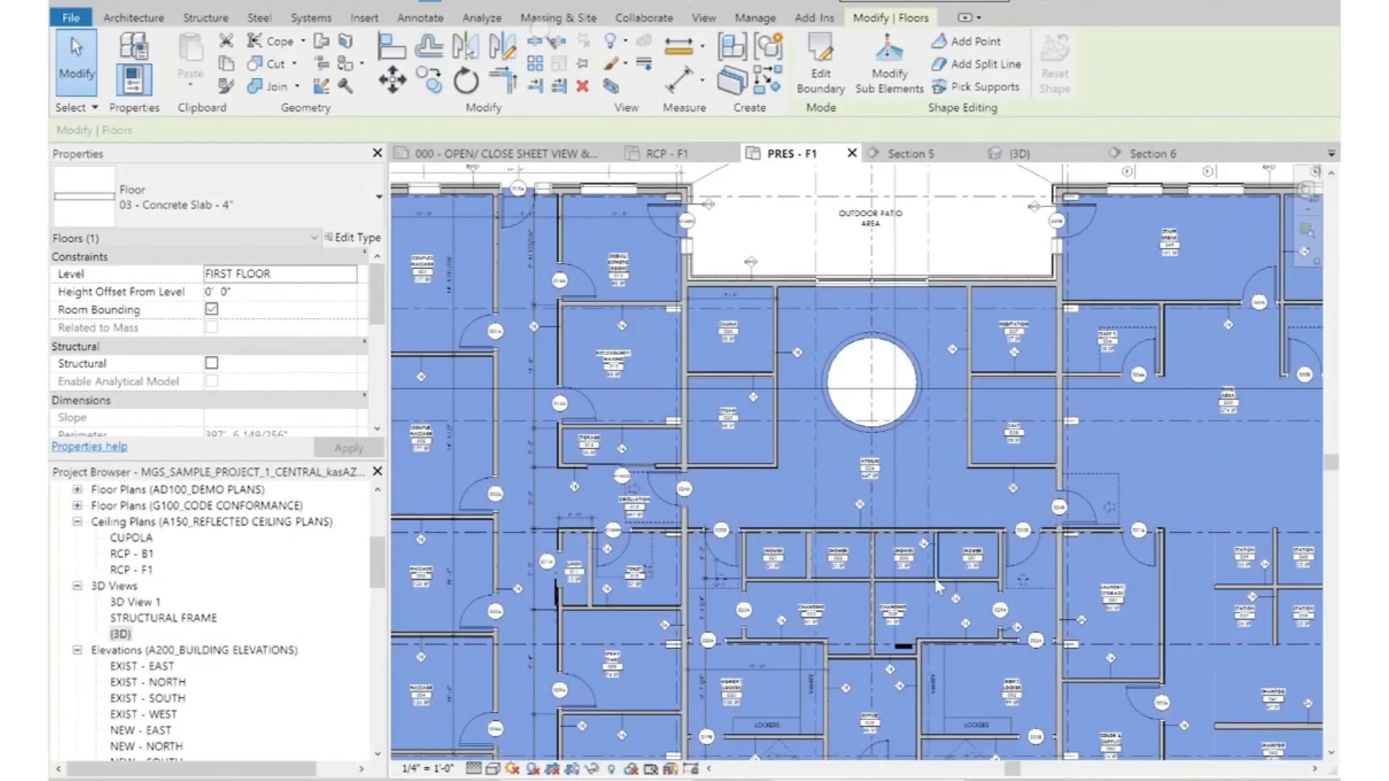
scroll(938, 586, up, 3)
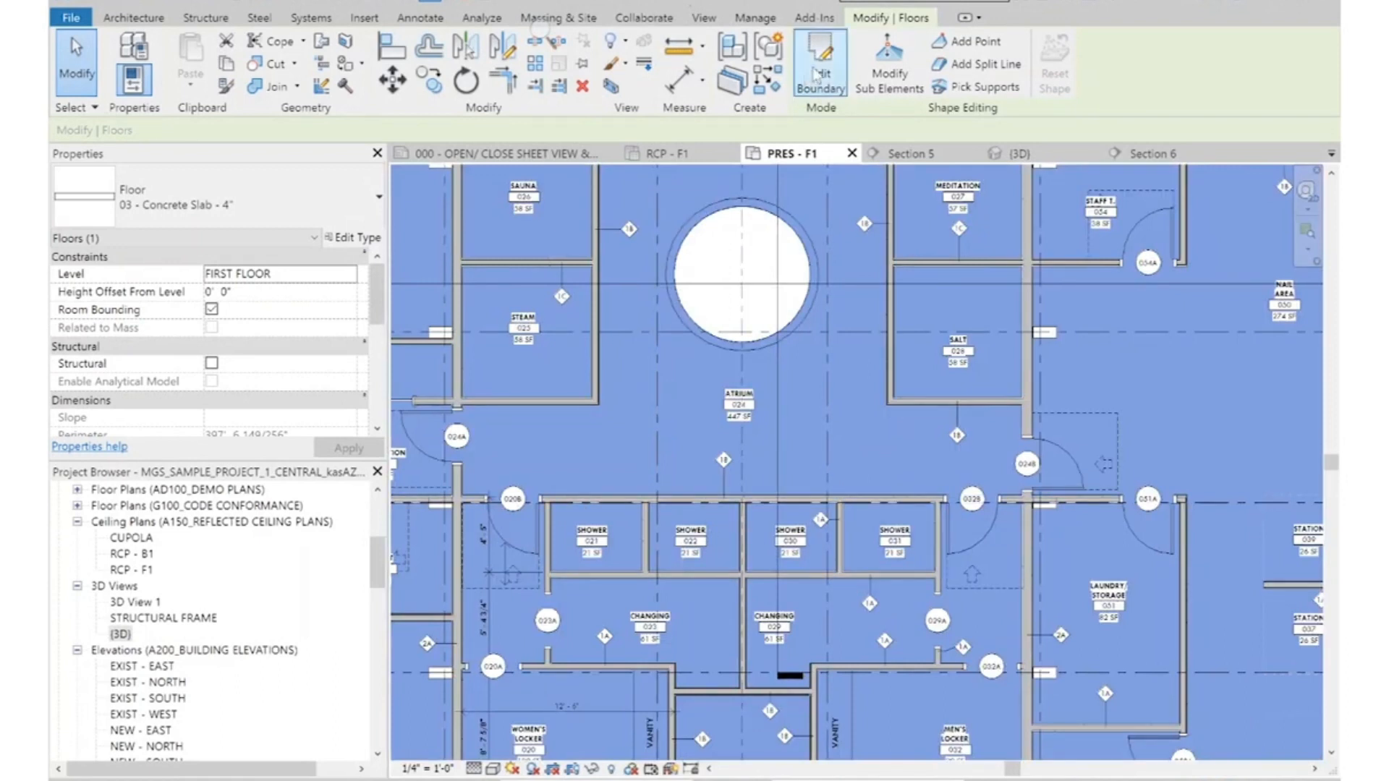
click(804, 88)
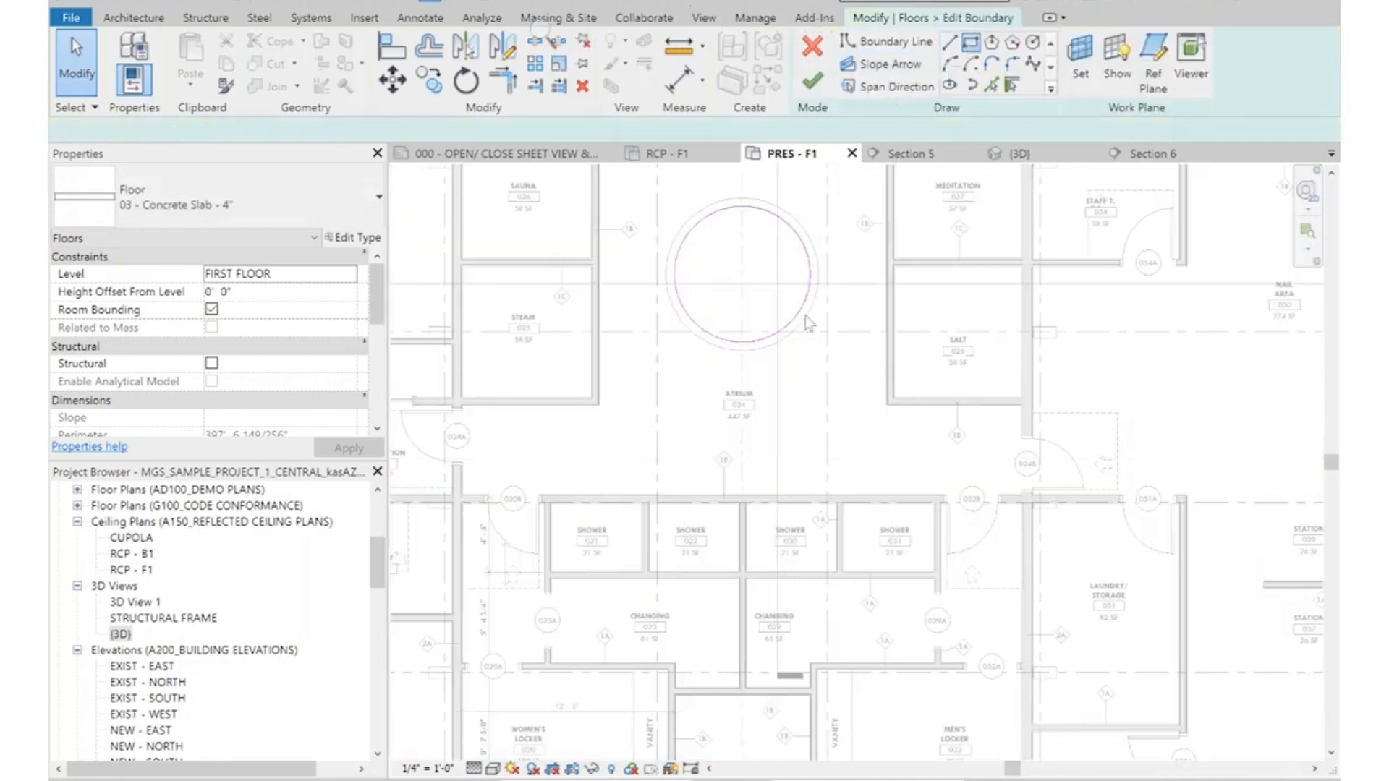
Sketch a rectangular opening about 4' 0" deep around the row of showers from 021 to 031 in the slab boundary
scroll(551, 481, up, 5)
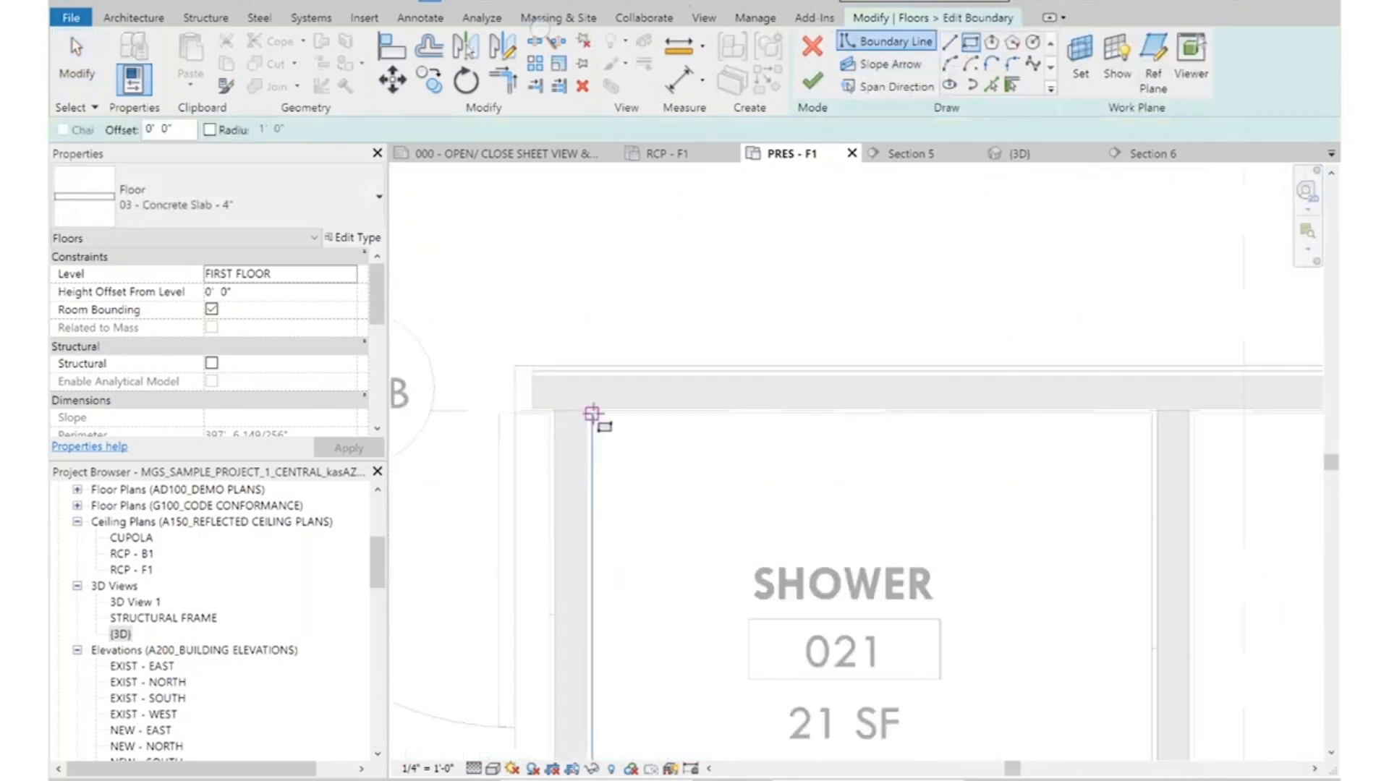
scroll(481, 352, down, 3)
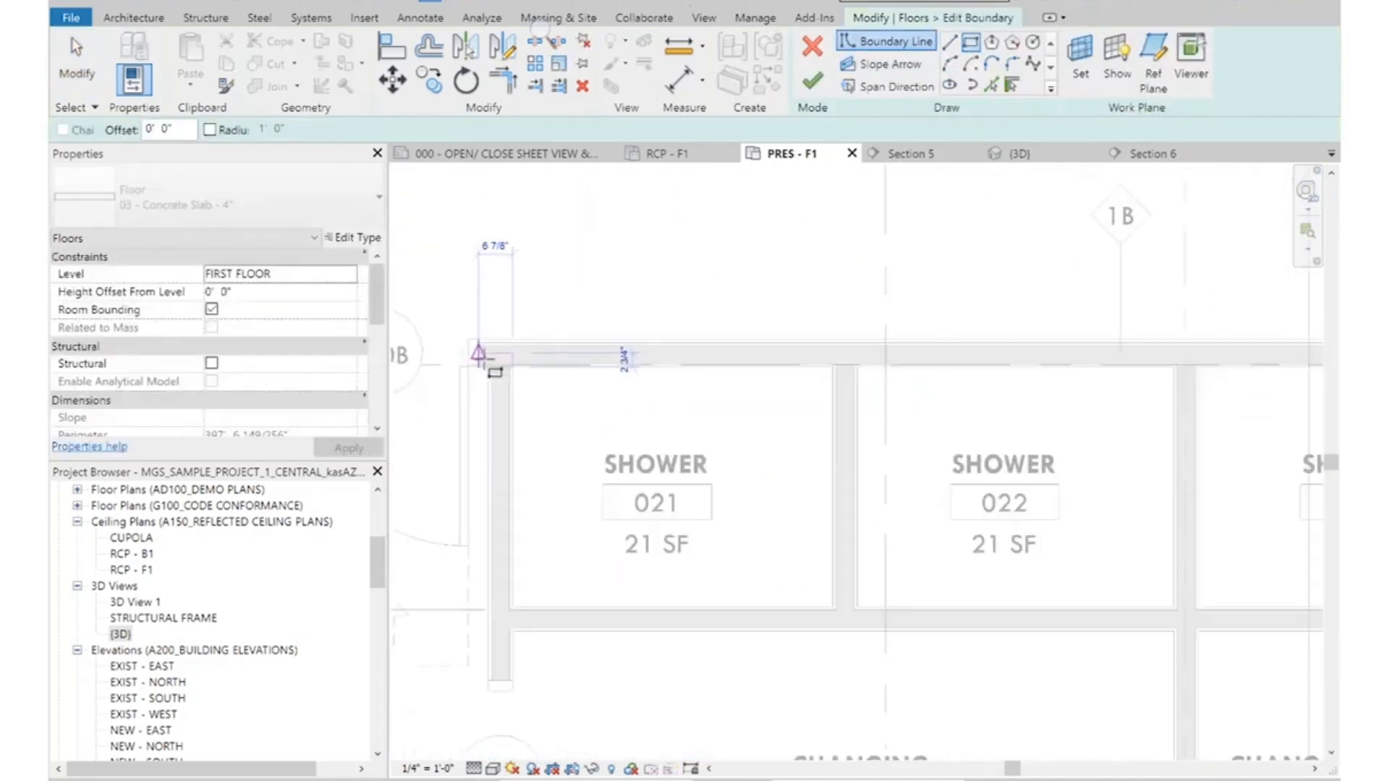
scroll(480, 355, down, 3)
scroll(1169, 512, up, 4)
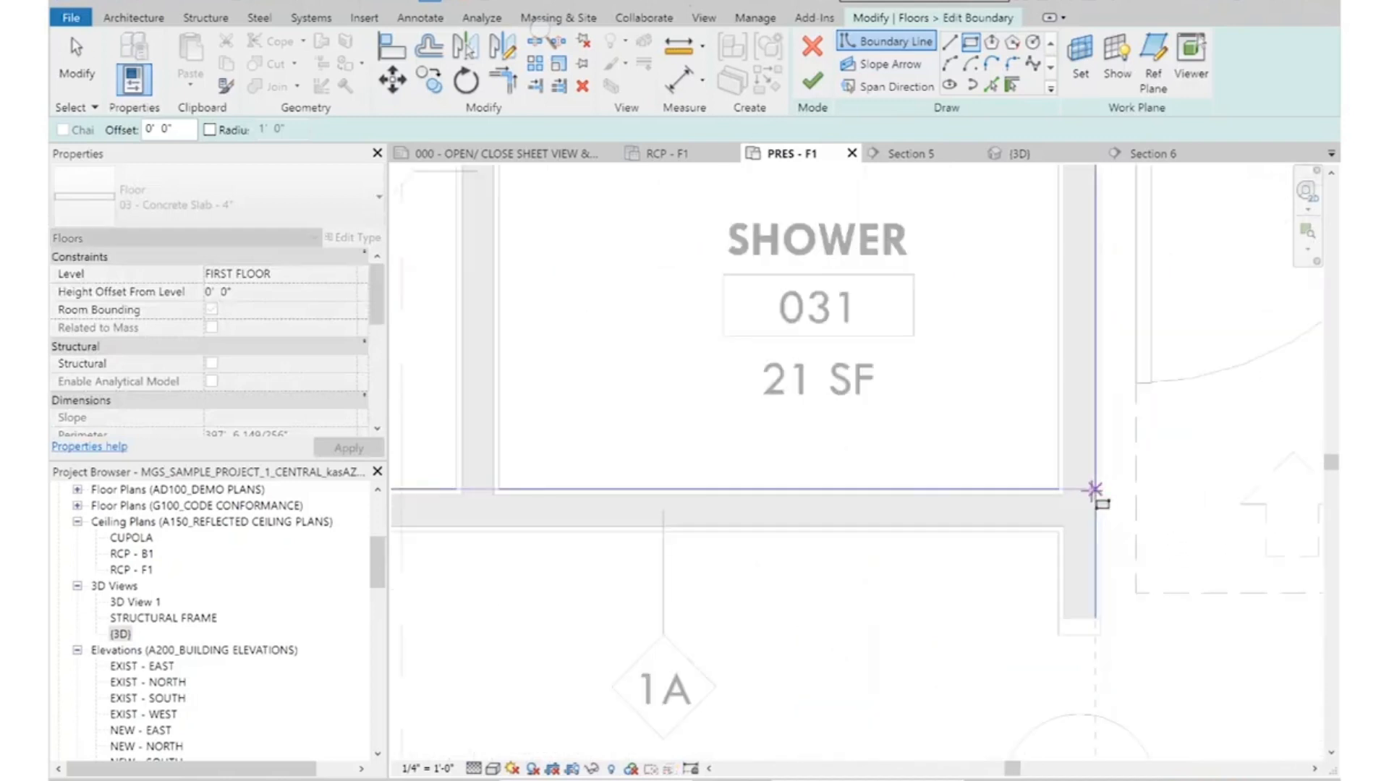
scroll(1094, 490, up, 2)
click(1023, 487)
scroll(1156, 511, down, 4)
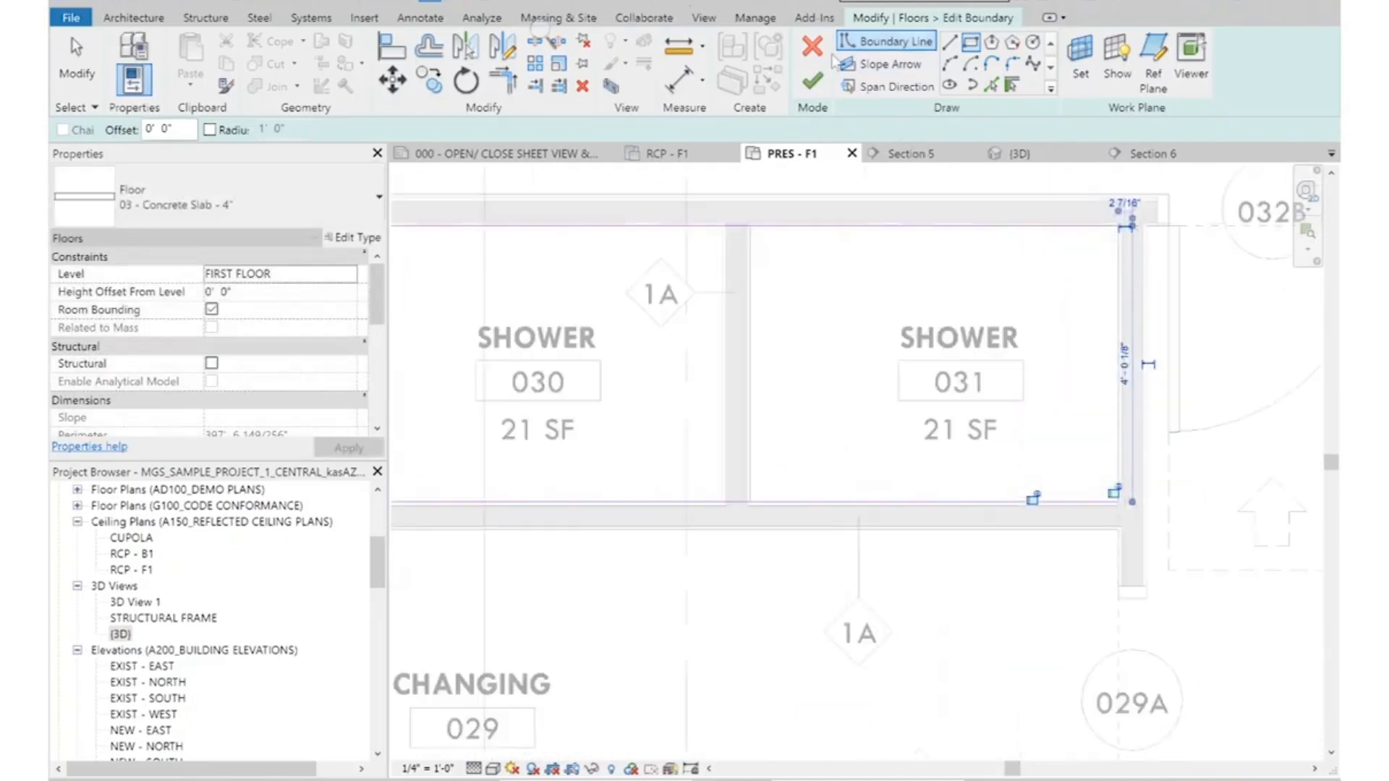
Finish the slab boundary without attaching the walls to the floor's bottom, and deselect the slab
click(812, 81)
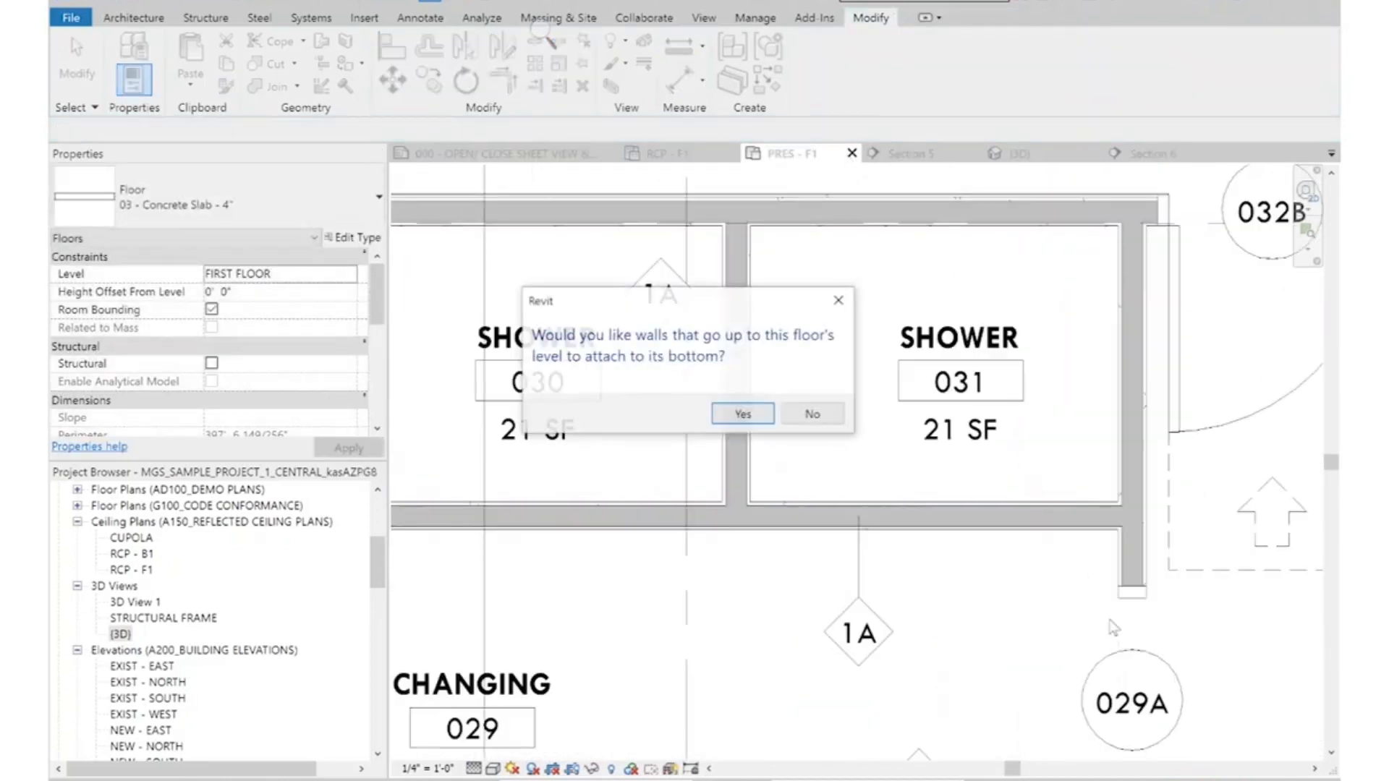
click(796, 414)
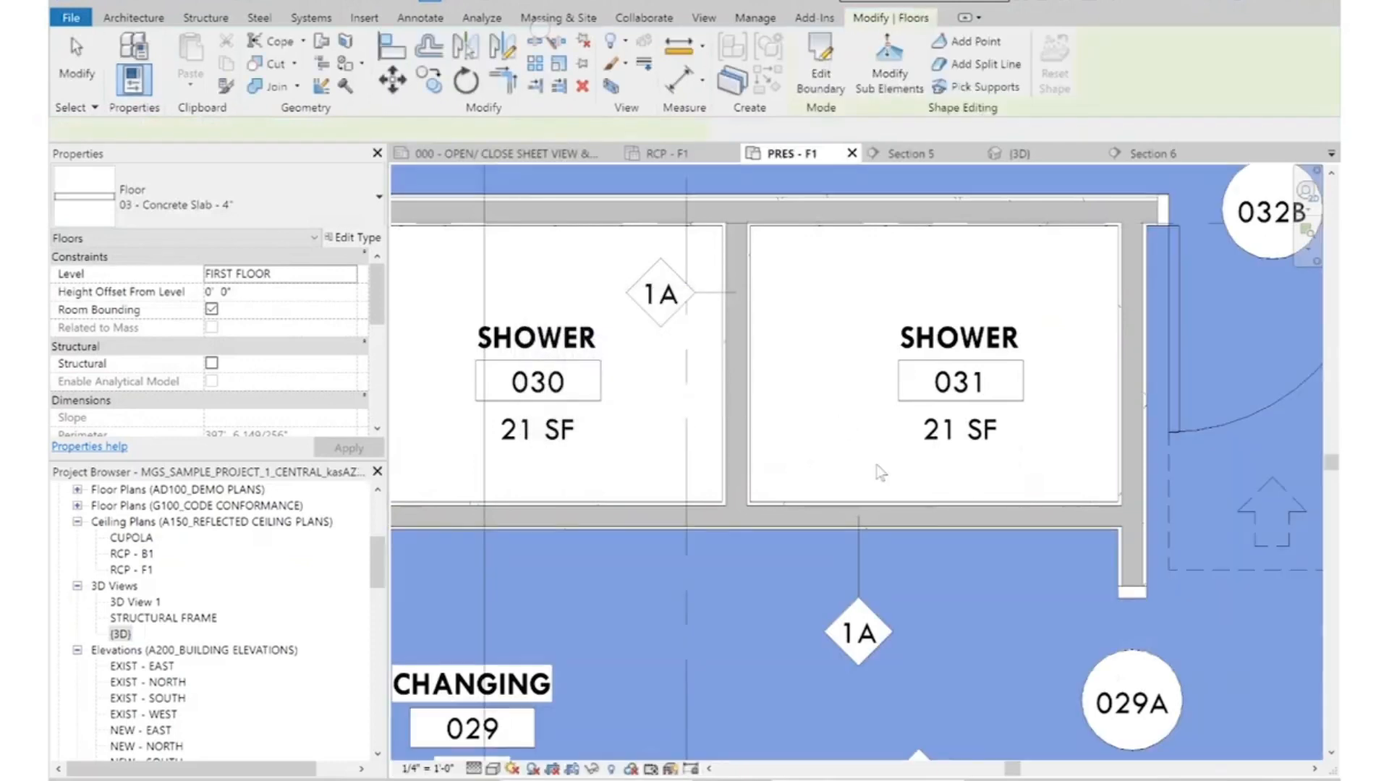
scroll(1035, 529, down, 4)
key(Escape)
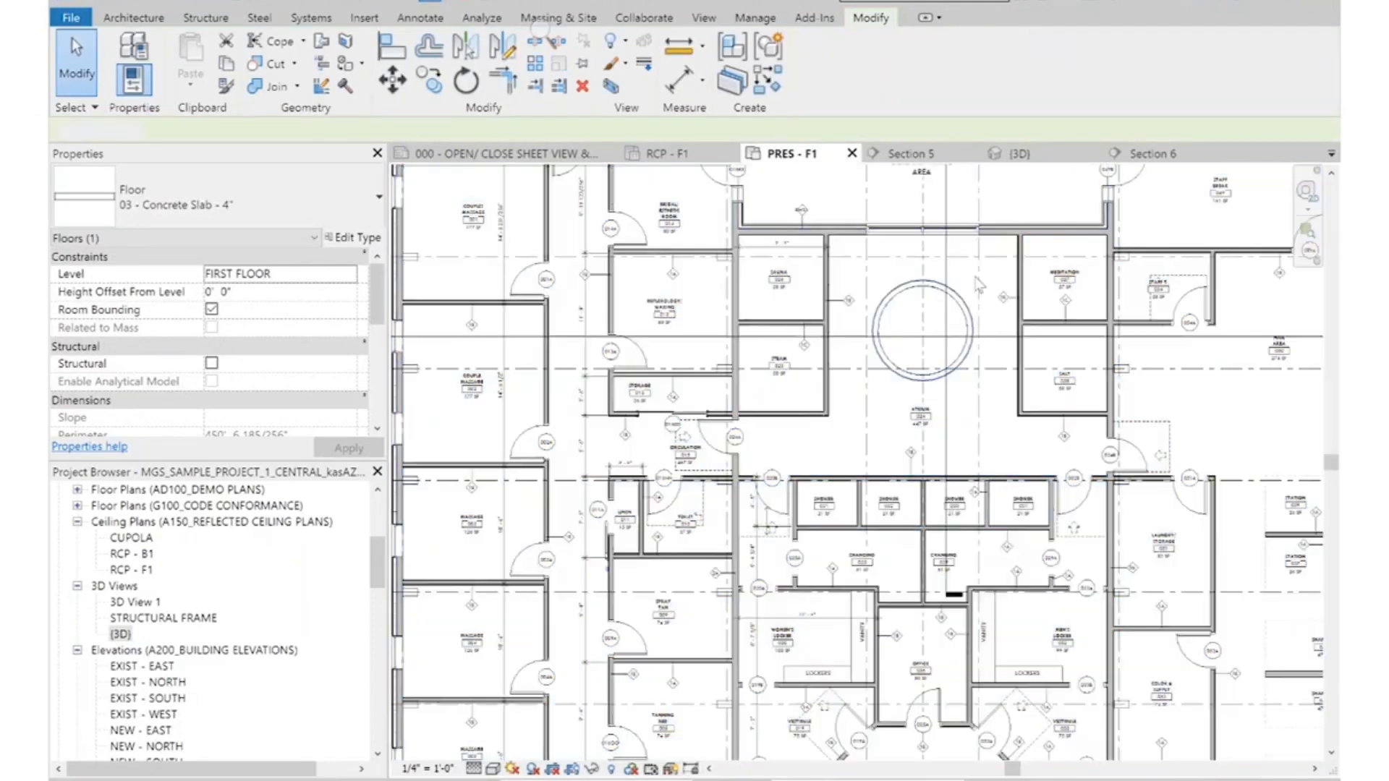
Open Section 6 from its section marker above the outdoor patio and check the pool and shower opening
middle_drag(962, 168, 942, 462)
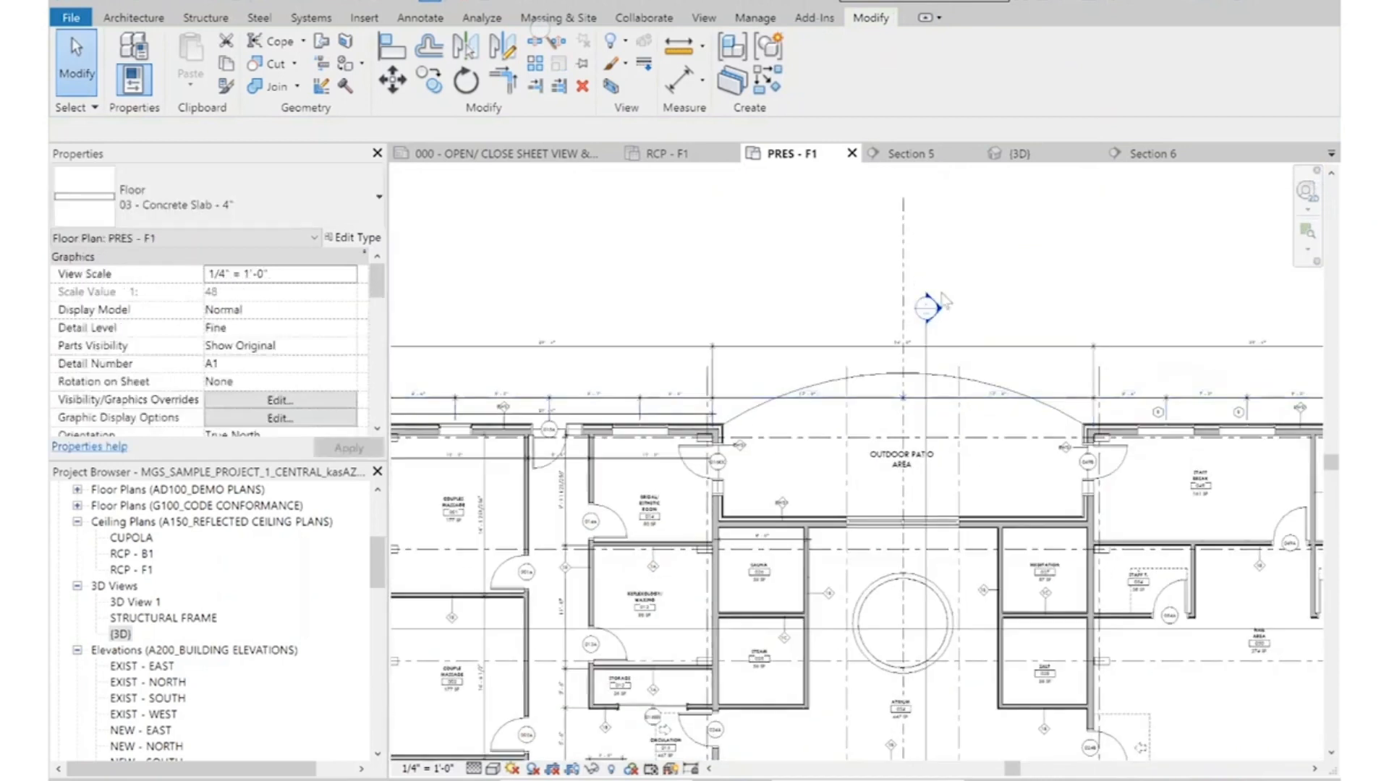
double_click(928, 306)
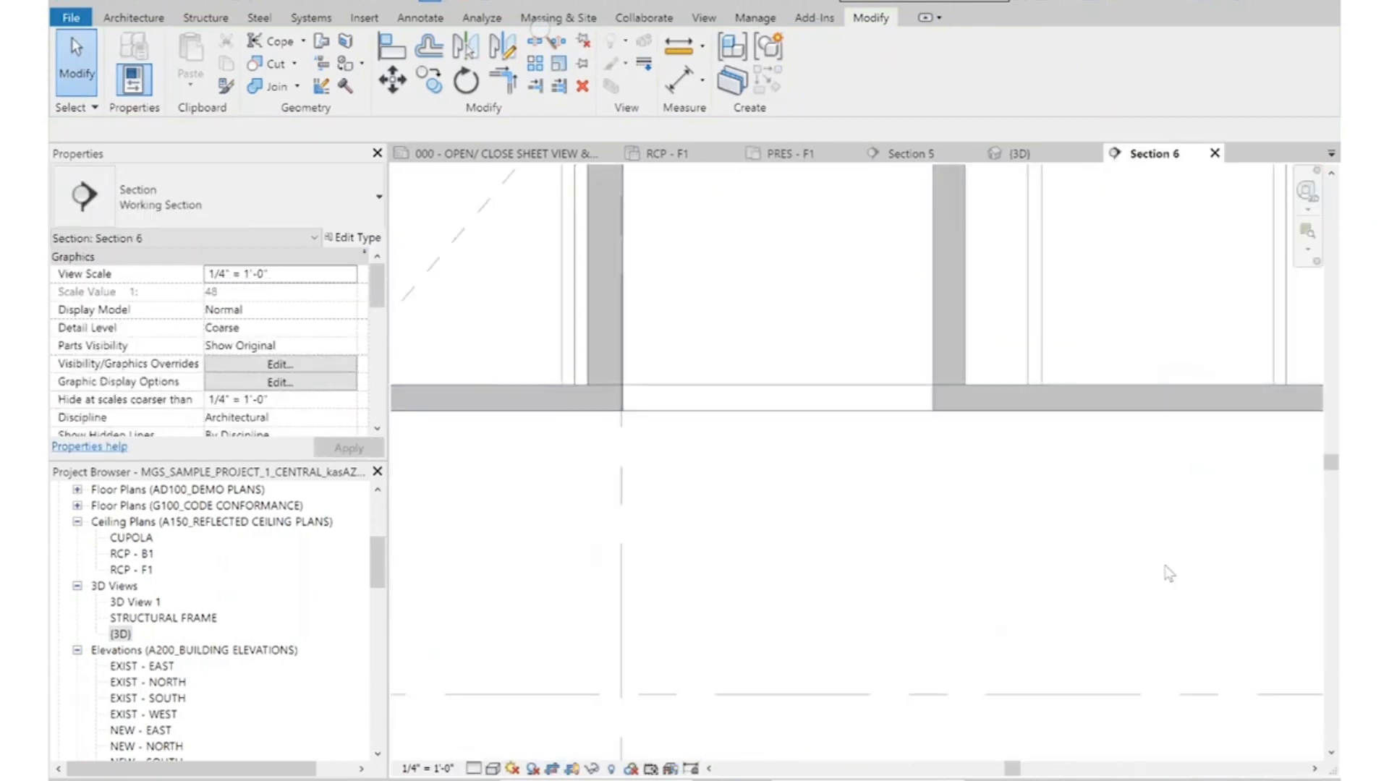
scroll(1193, 533, down, 4)
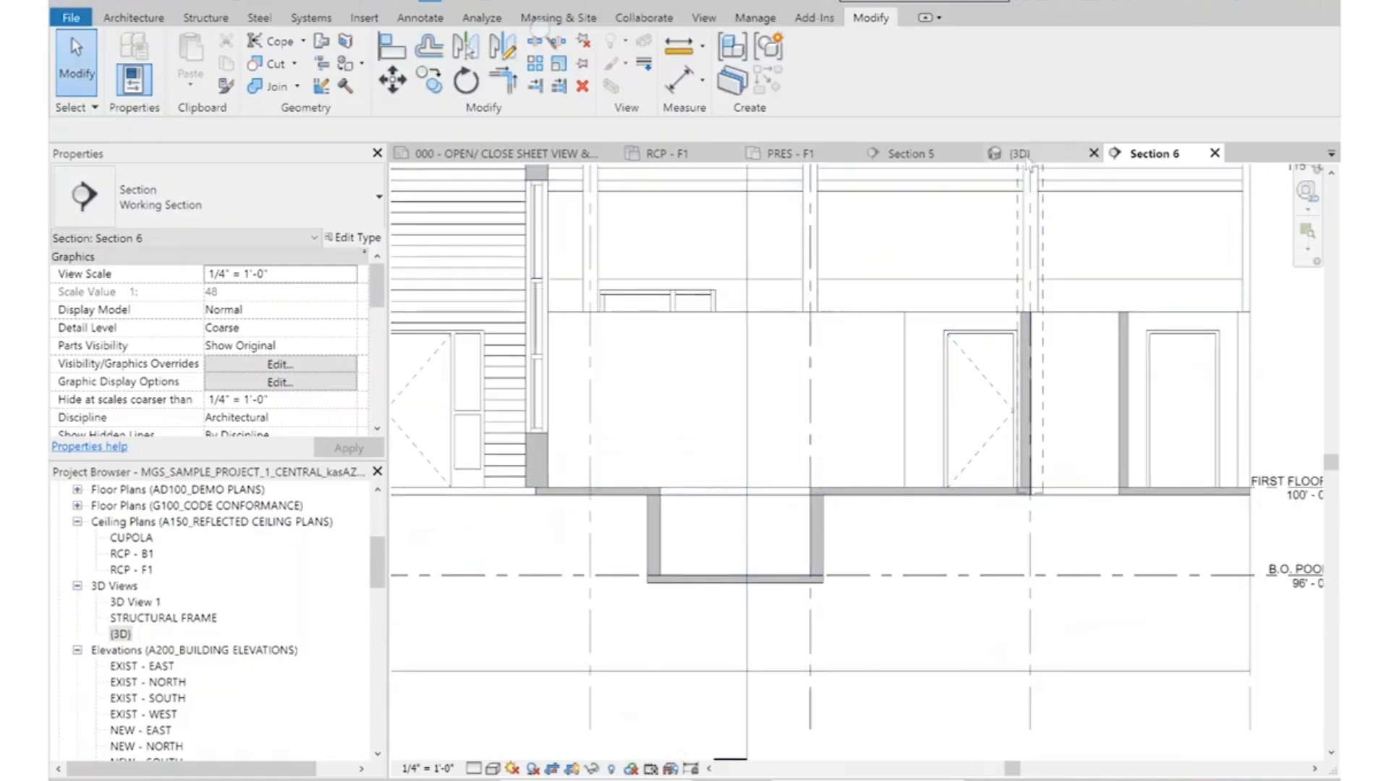
In the PRES - F1 plan, start a new 4" concrete slab and sketch its rectangular boundary around the showers from 021 to 031
click(772, 150)
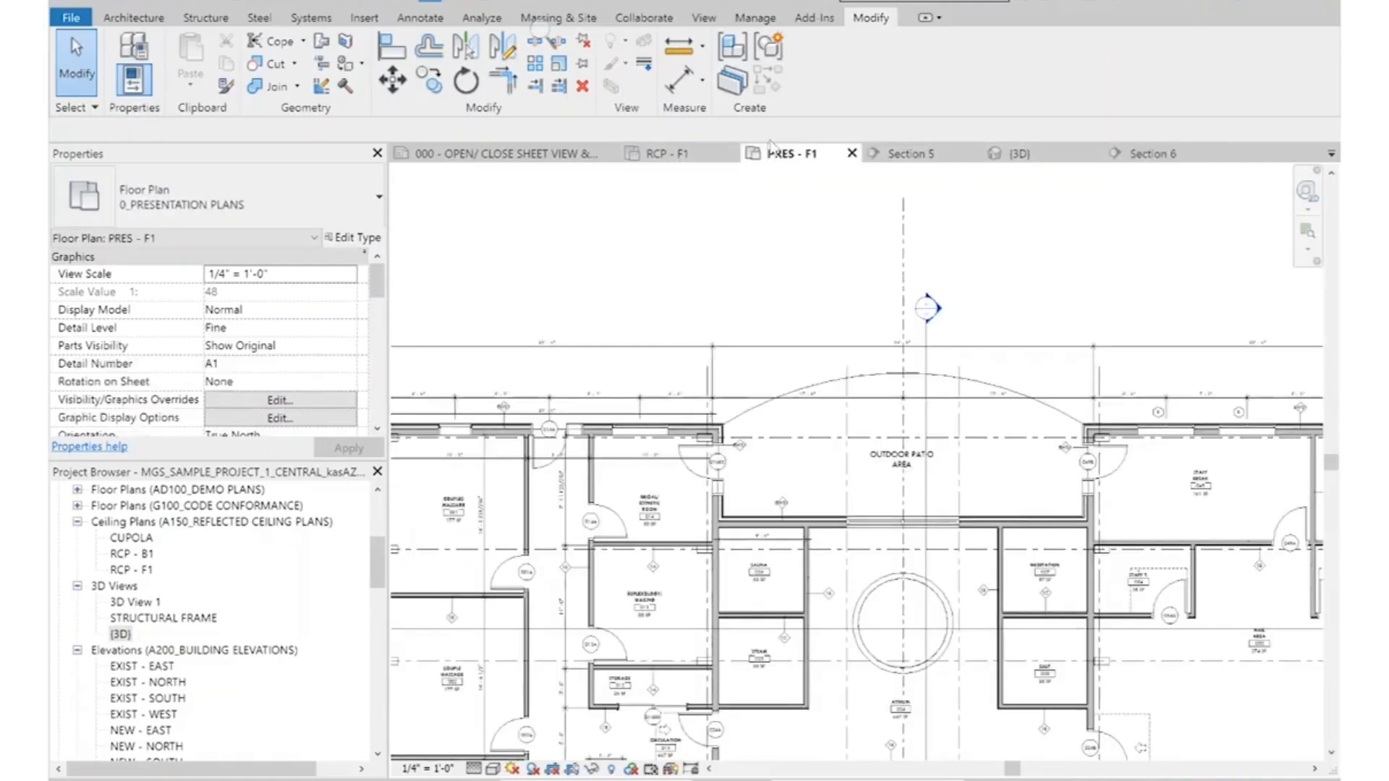
click(165, 22)
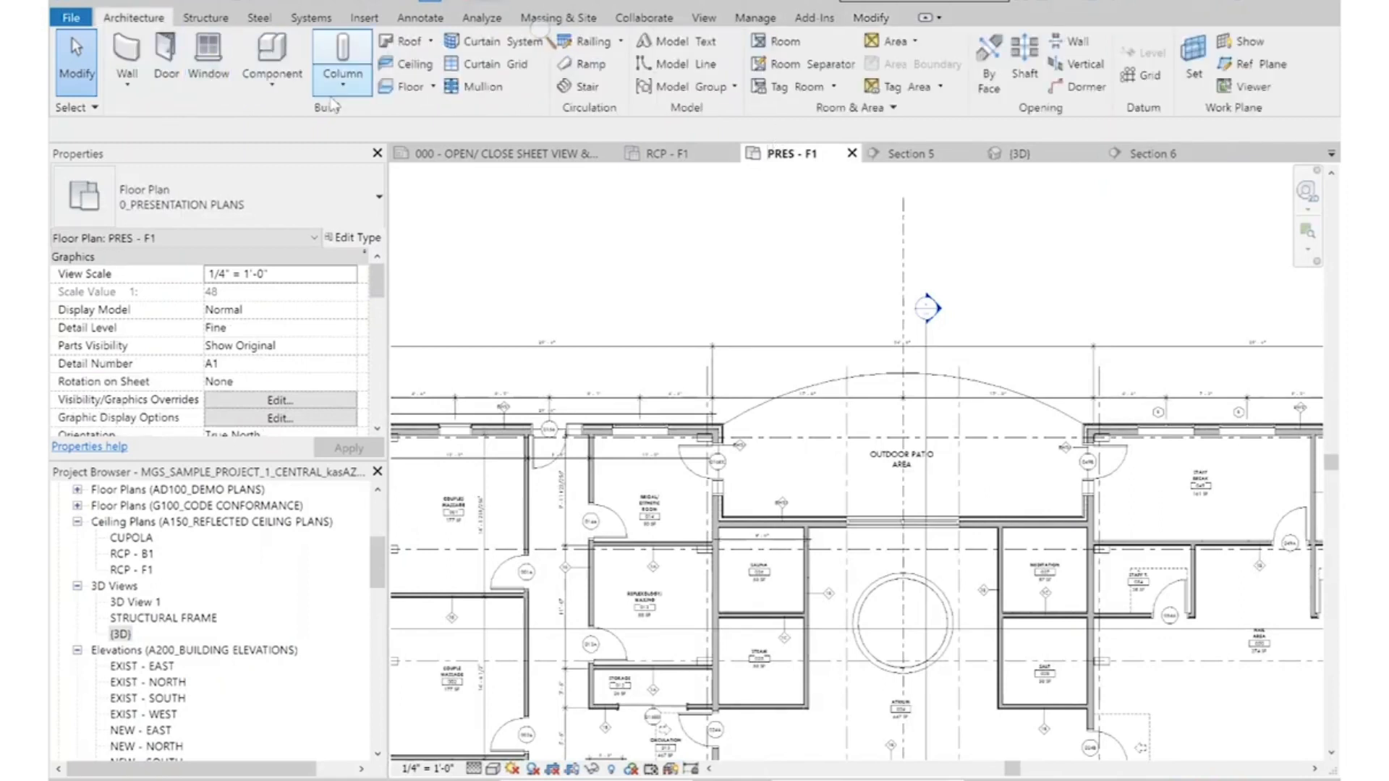
click(397, 83)
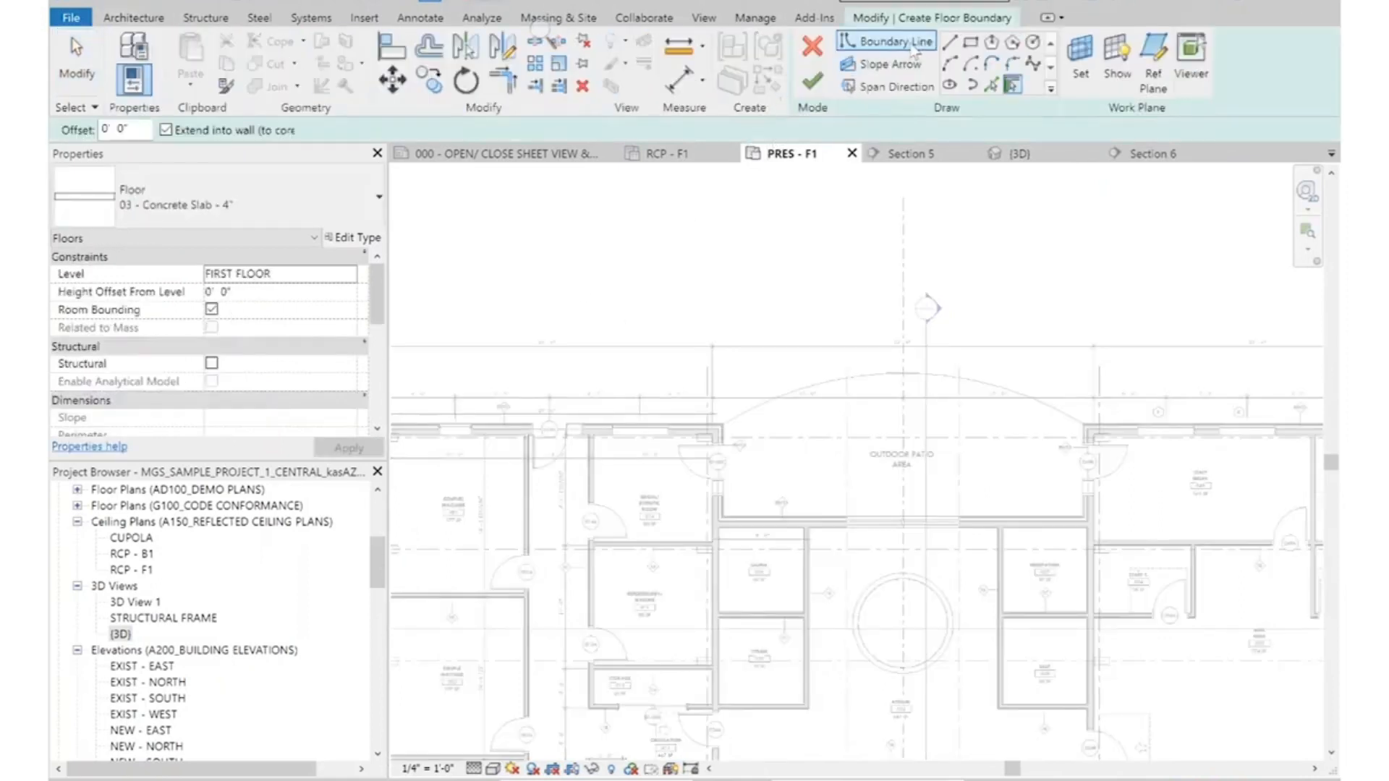
scroll(828, 376, down, 3)
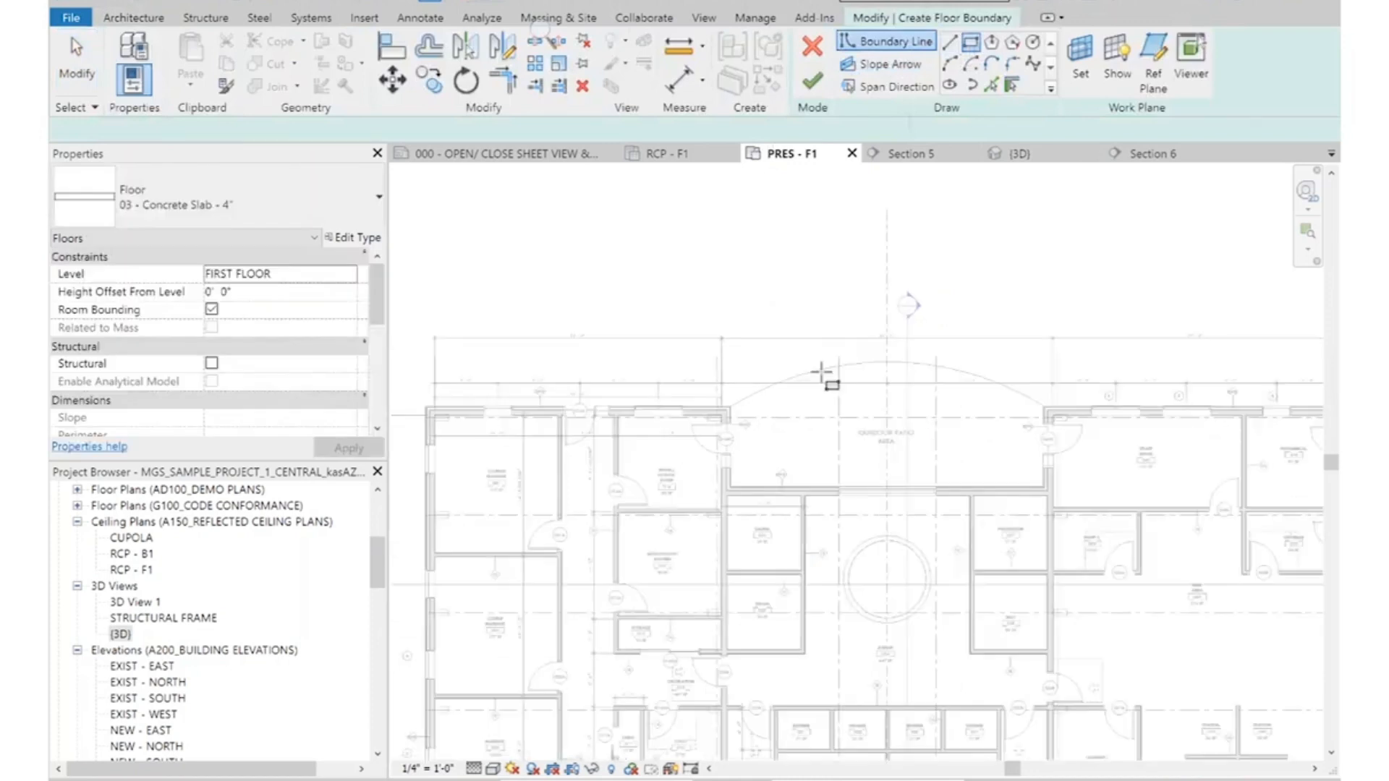
scroll(753, 434, down, 2)
scroll(752, 431, up, 5)
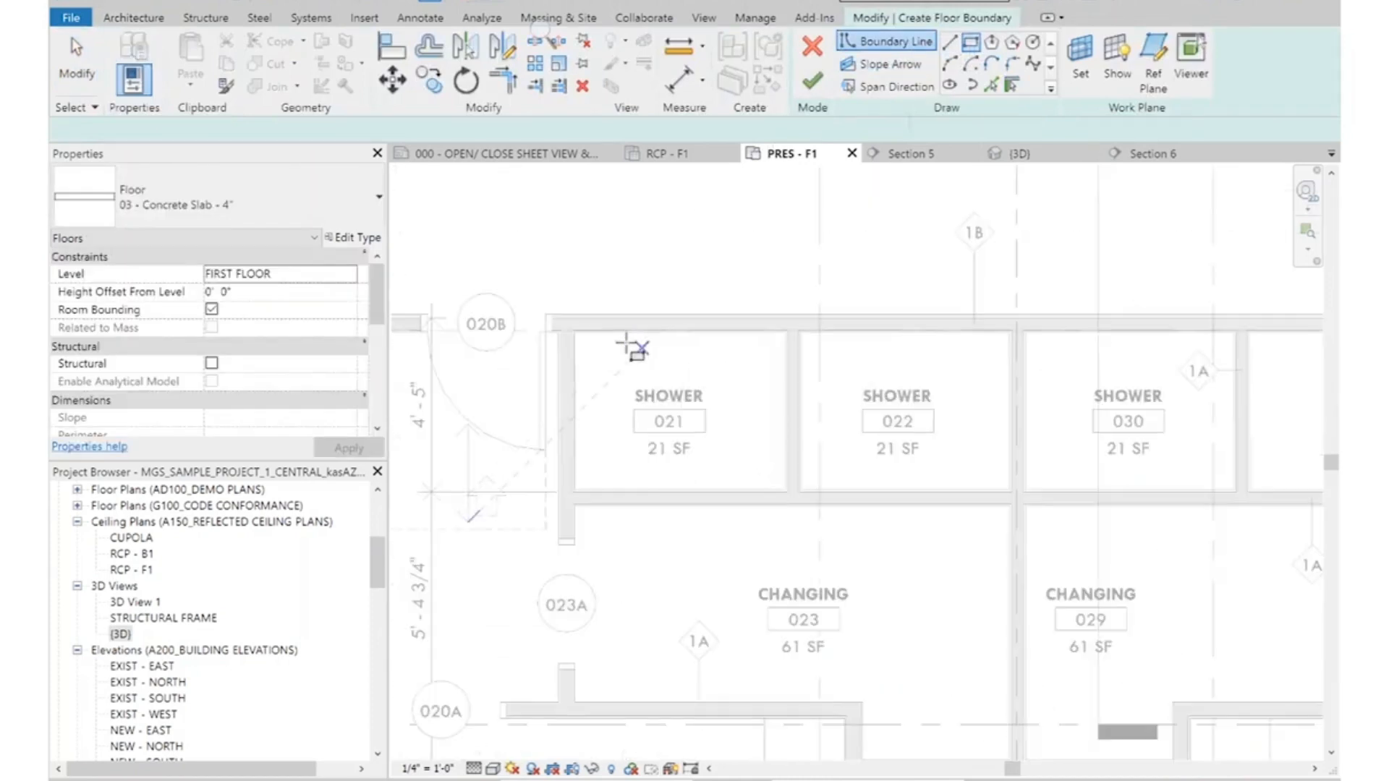
scroll(579, 335, up, 2)
click(575, 336)
scroll(611, 347, down, 5)
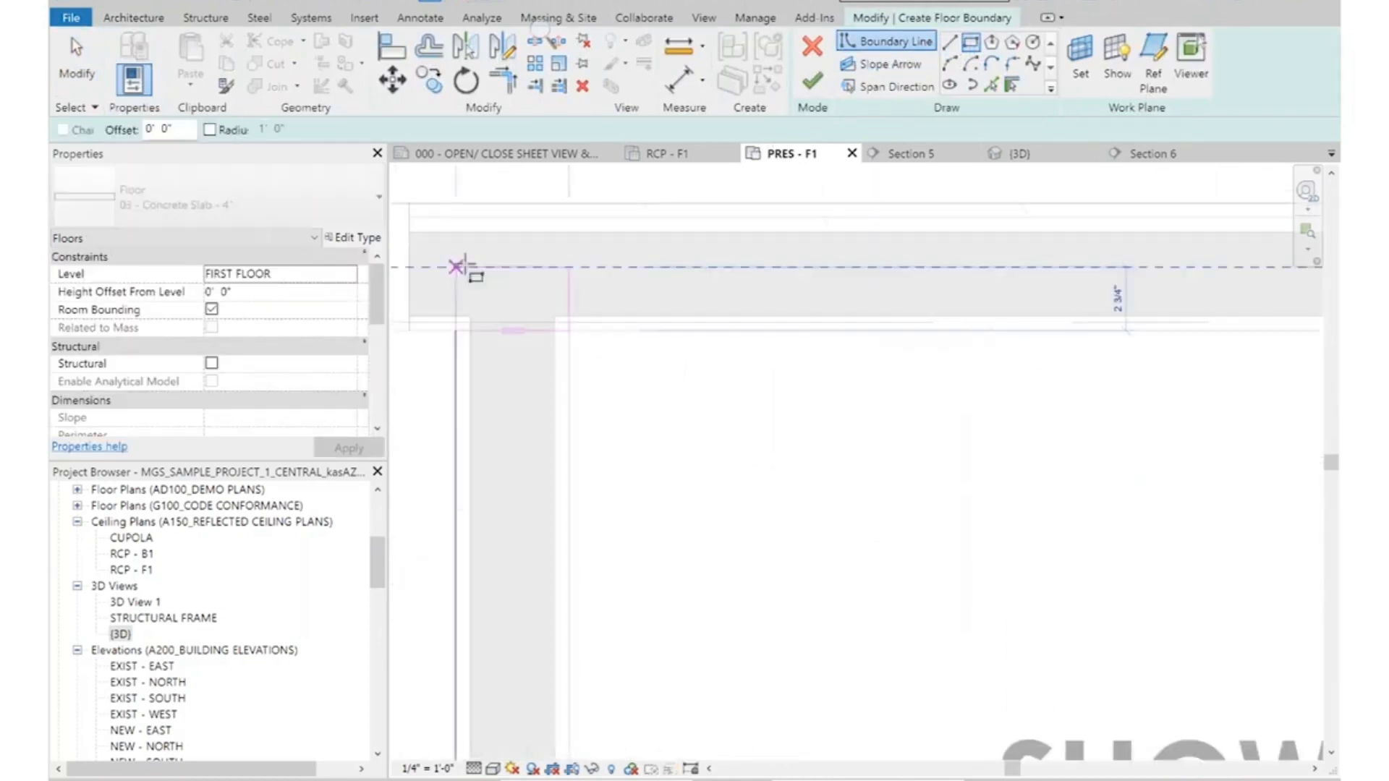
scroll(1186, 443, up, 3)
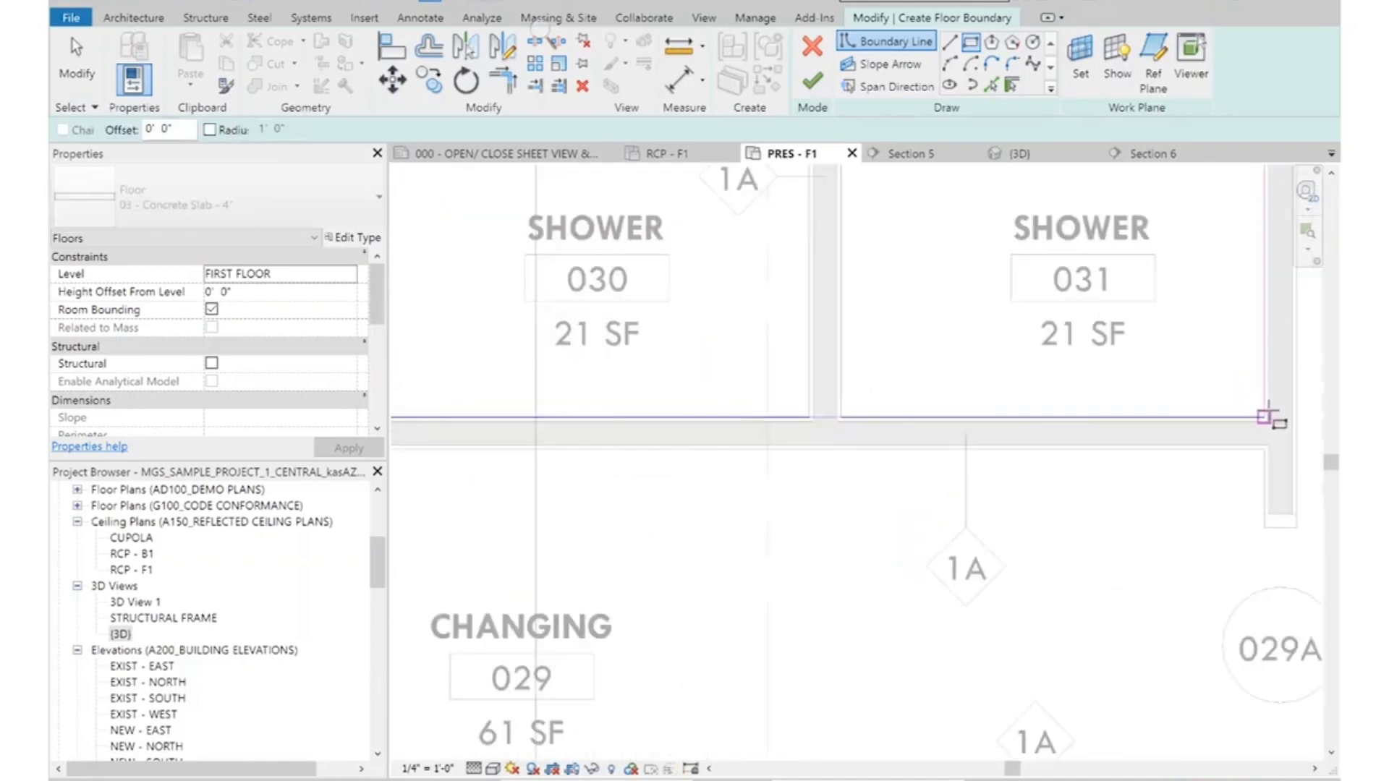
click(1263, 417)
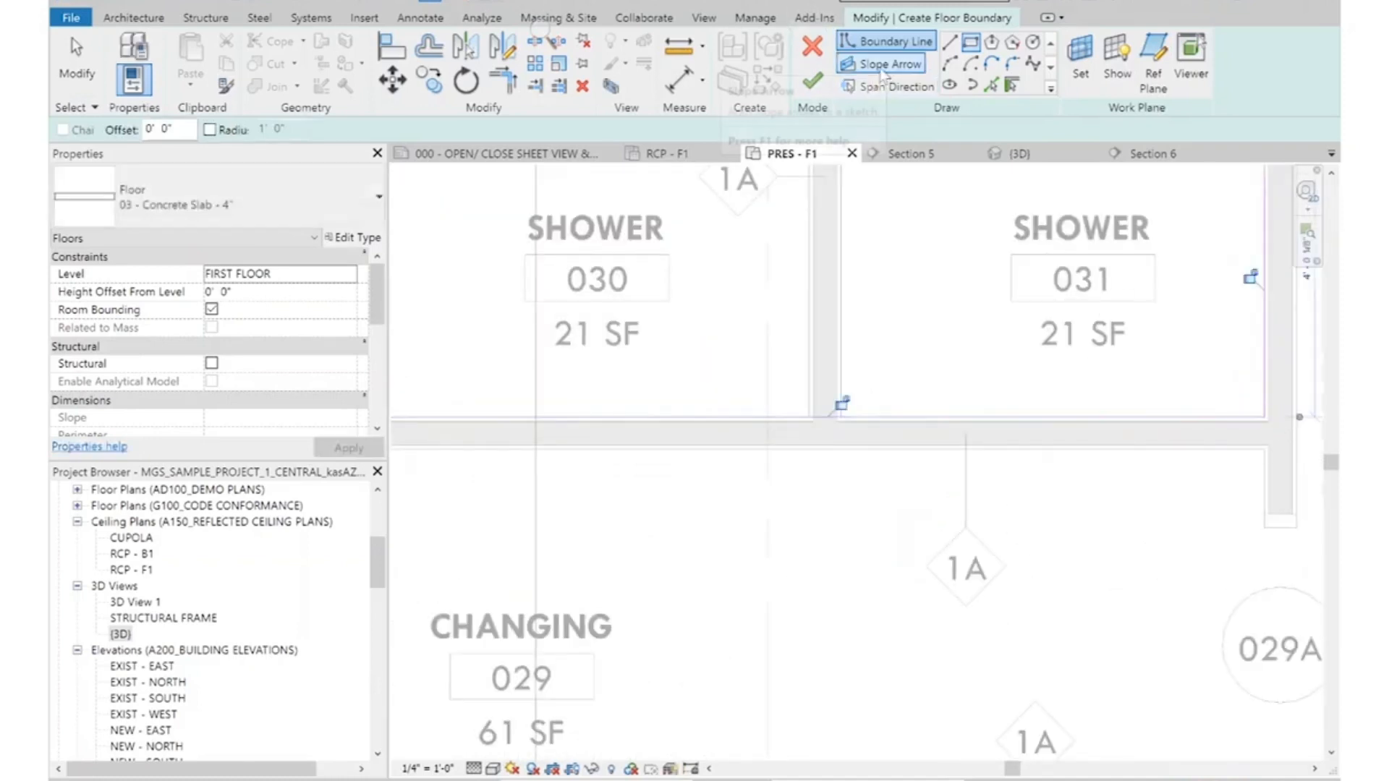
Draw a slope arrow across Shower 031 from the changing-room side of the slab boundary straight to the Atrium side
click(882, 69)
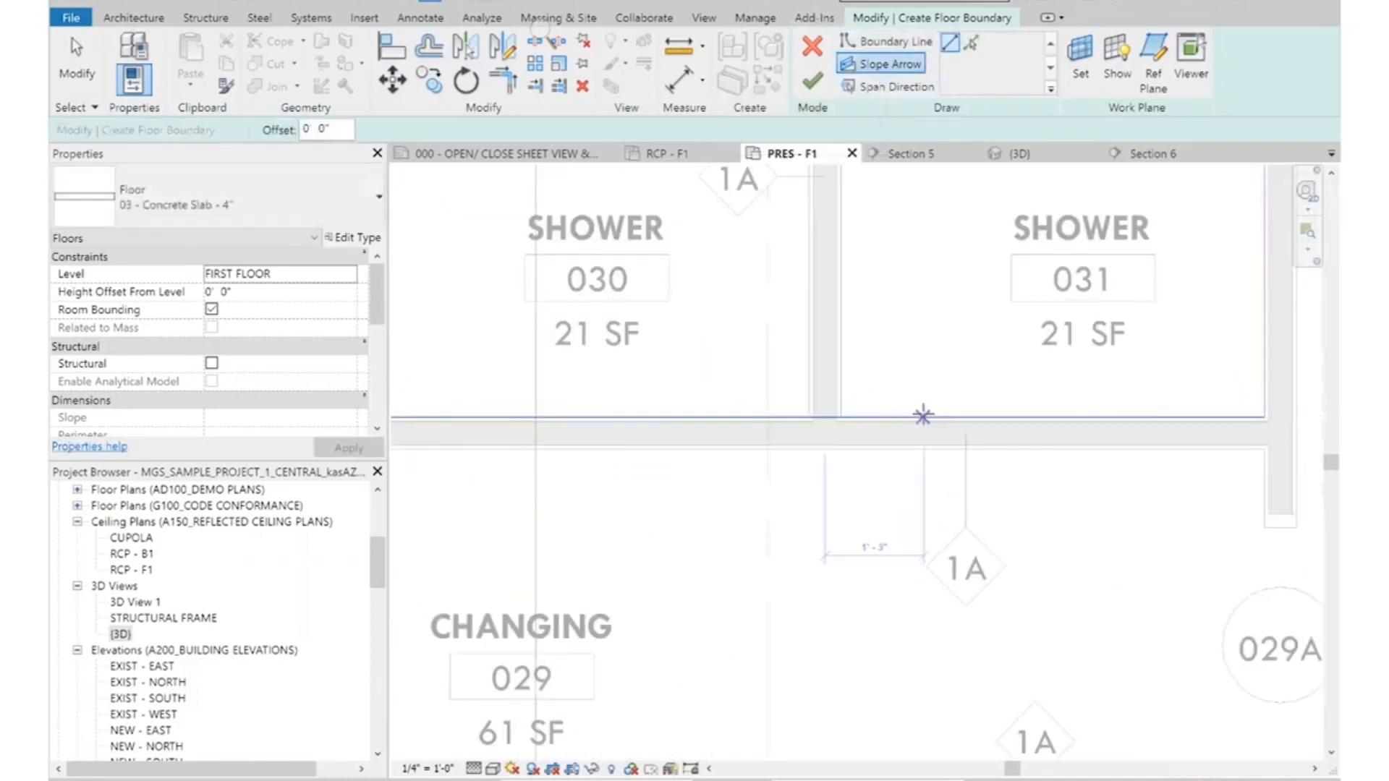
click(923, 416)
middle_drag(947, 331, 955, 554)
click(931, 323)
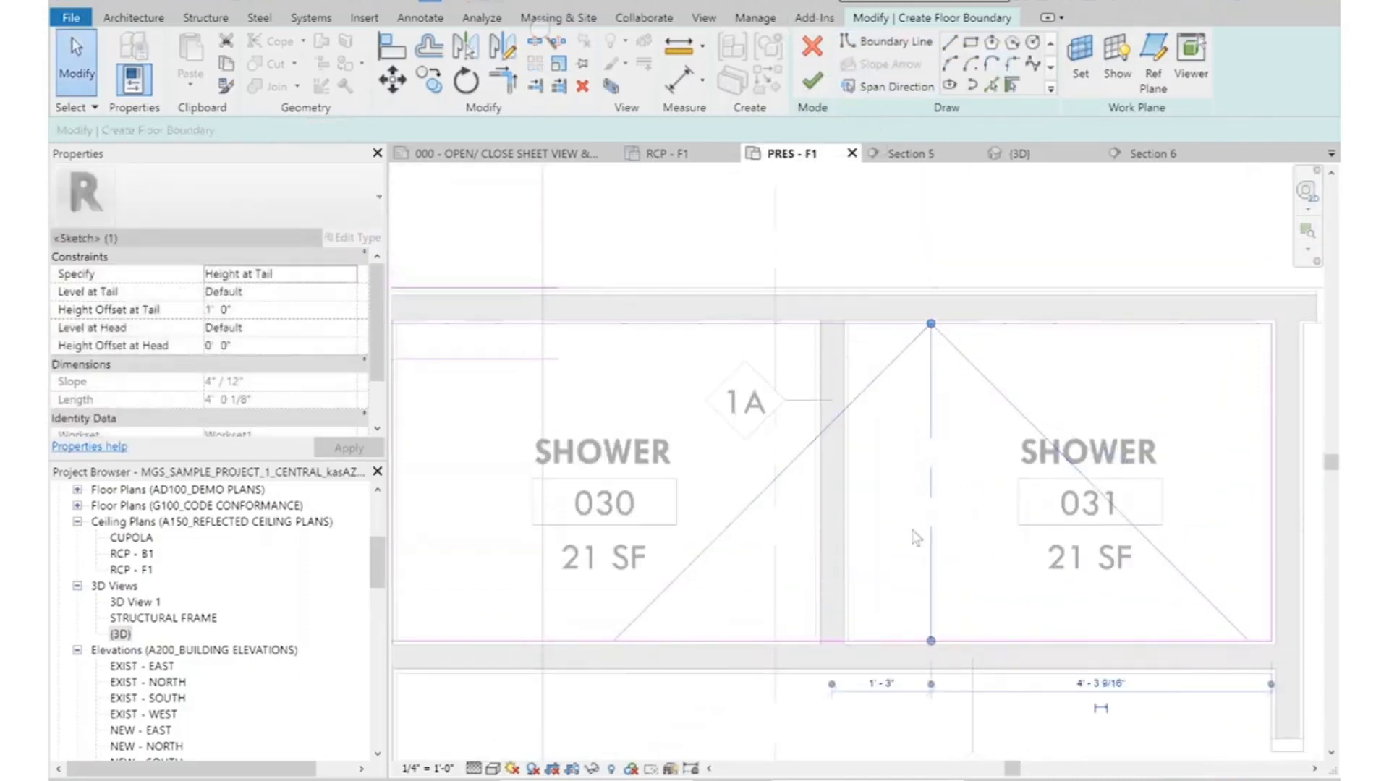
Define the slope arrow by Slope, with its tail at the FIRST FLOOR level and a 0' 0" height offset
click(350, 279)
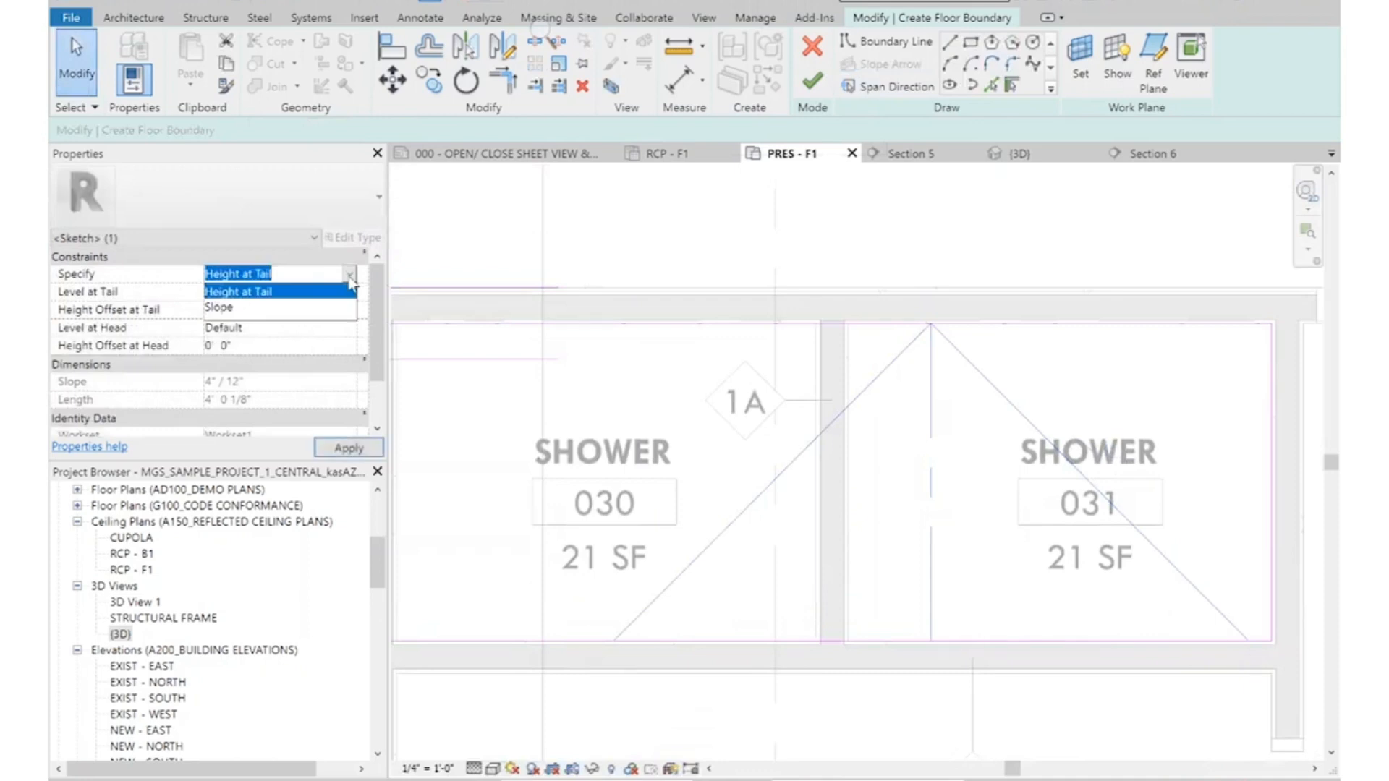
click(231, 307)
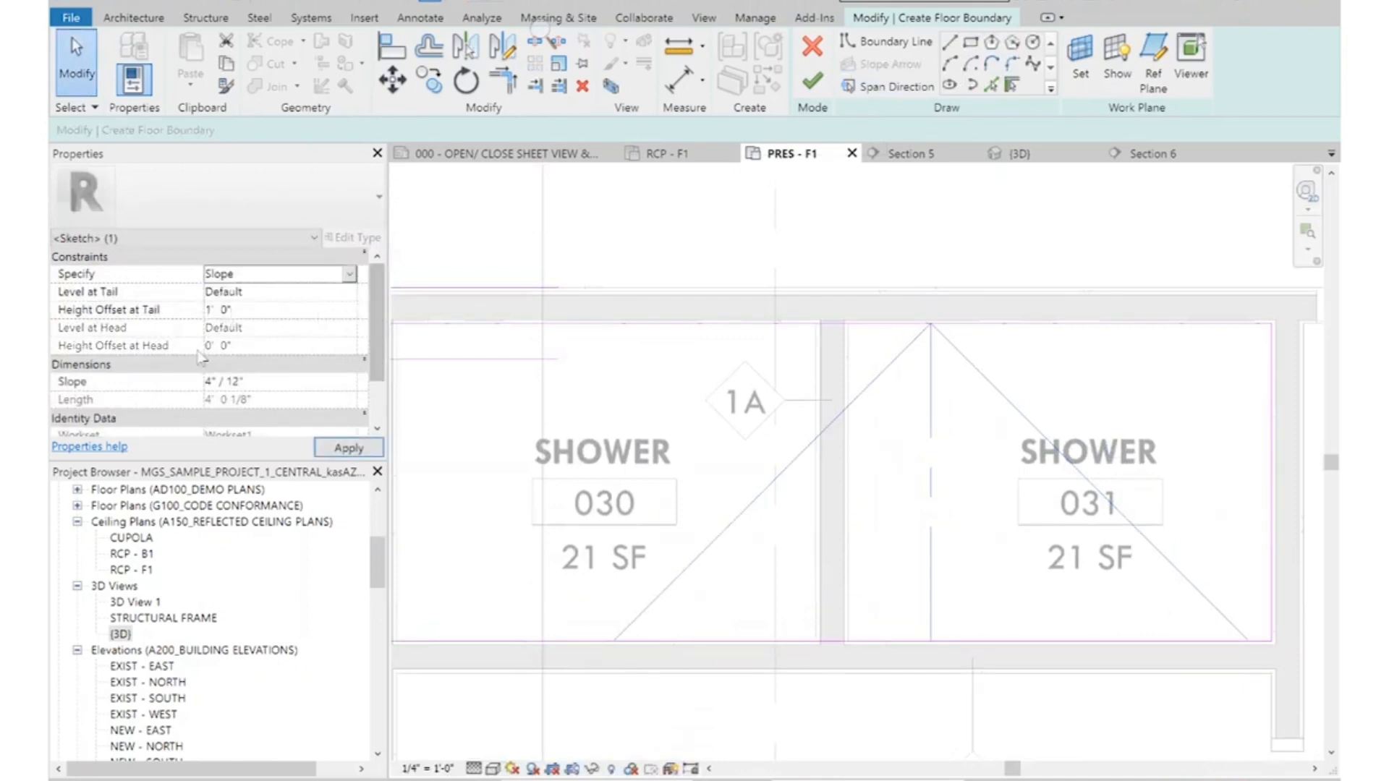
click(350, 275)
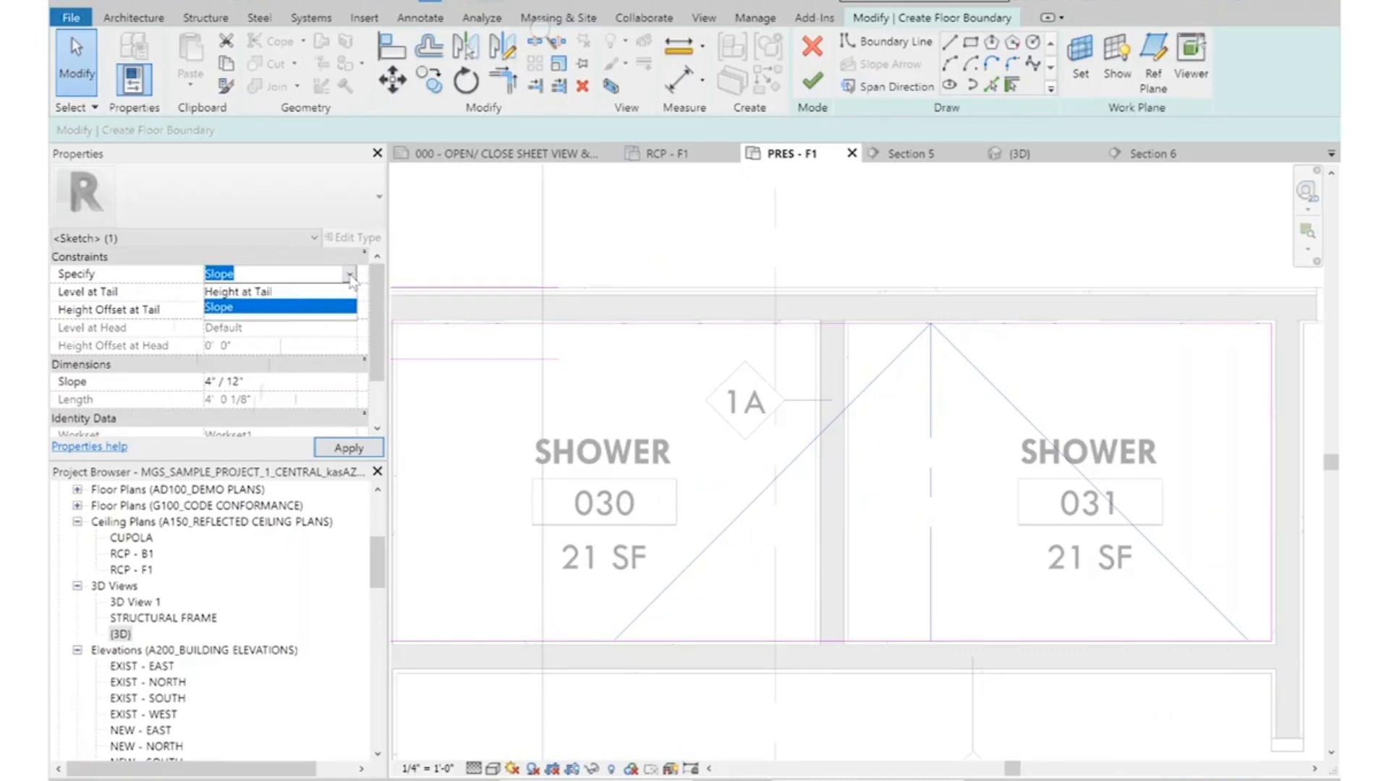
click(228, 309)
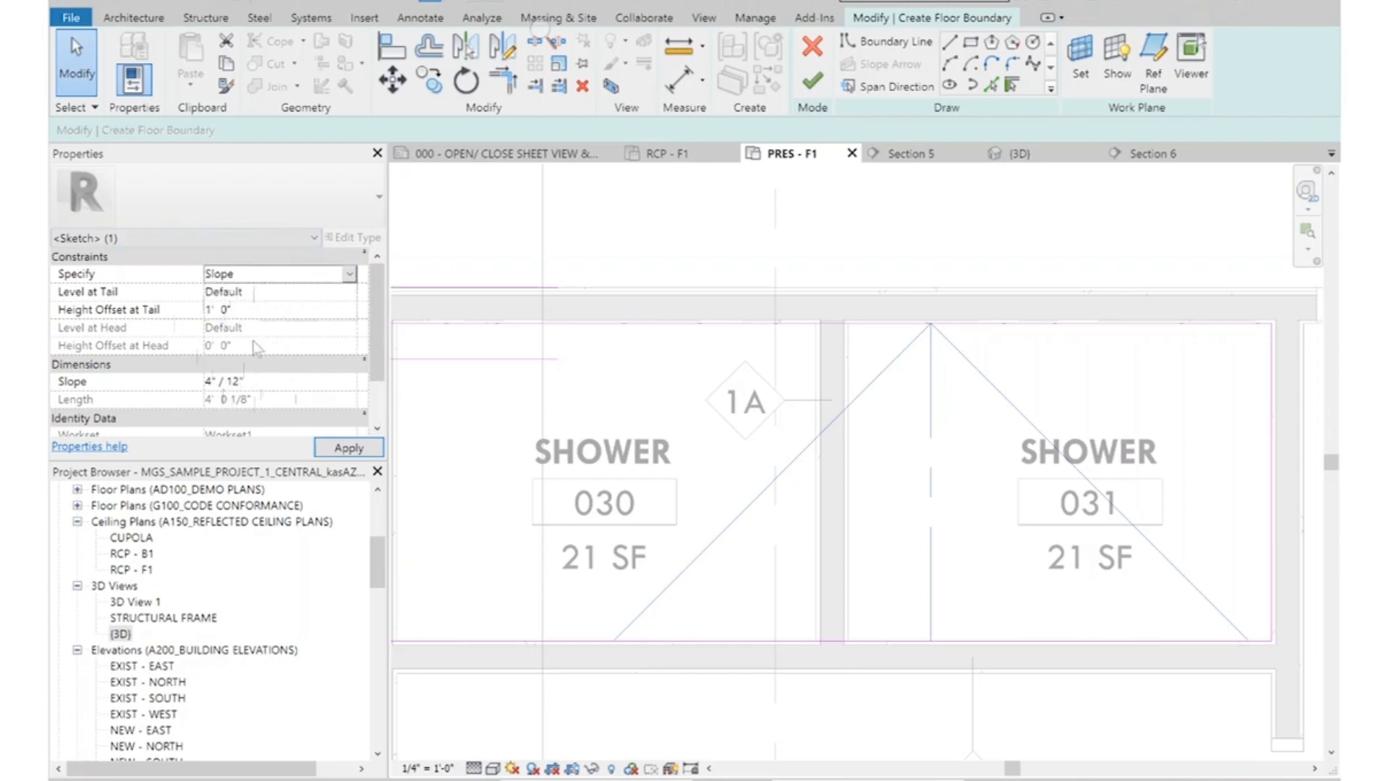
click(282, 293)
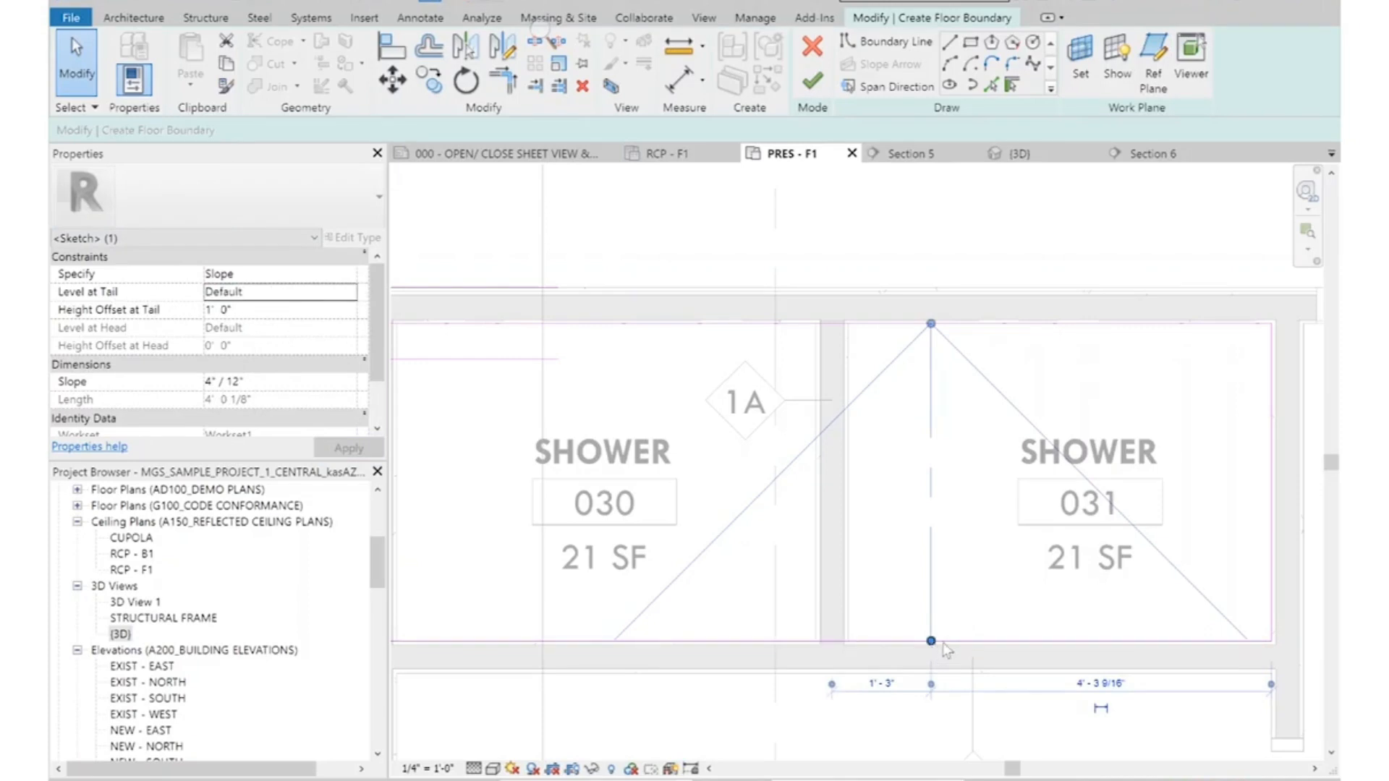
click(337, 292)
click(256, 340)
click(261, 309)
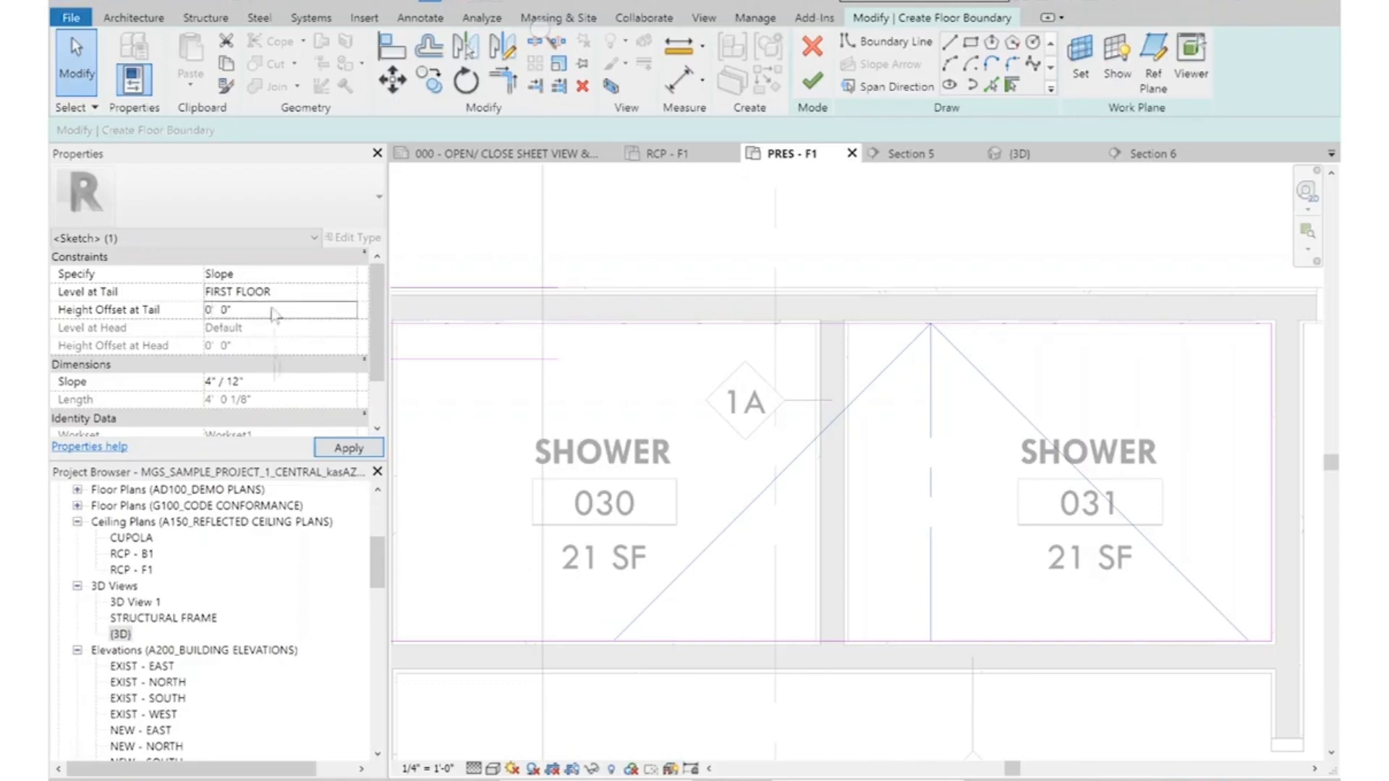
Set the arrow's slope to -1/4" / 12", finish the shower slab and deselect it
click(277, 382)
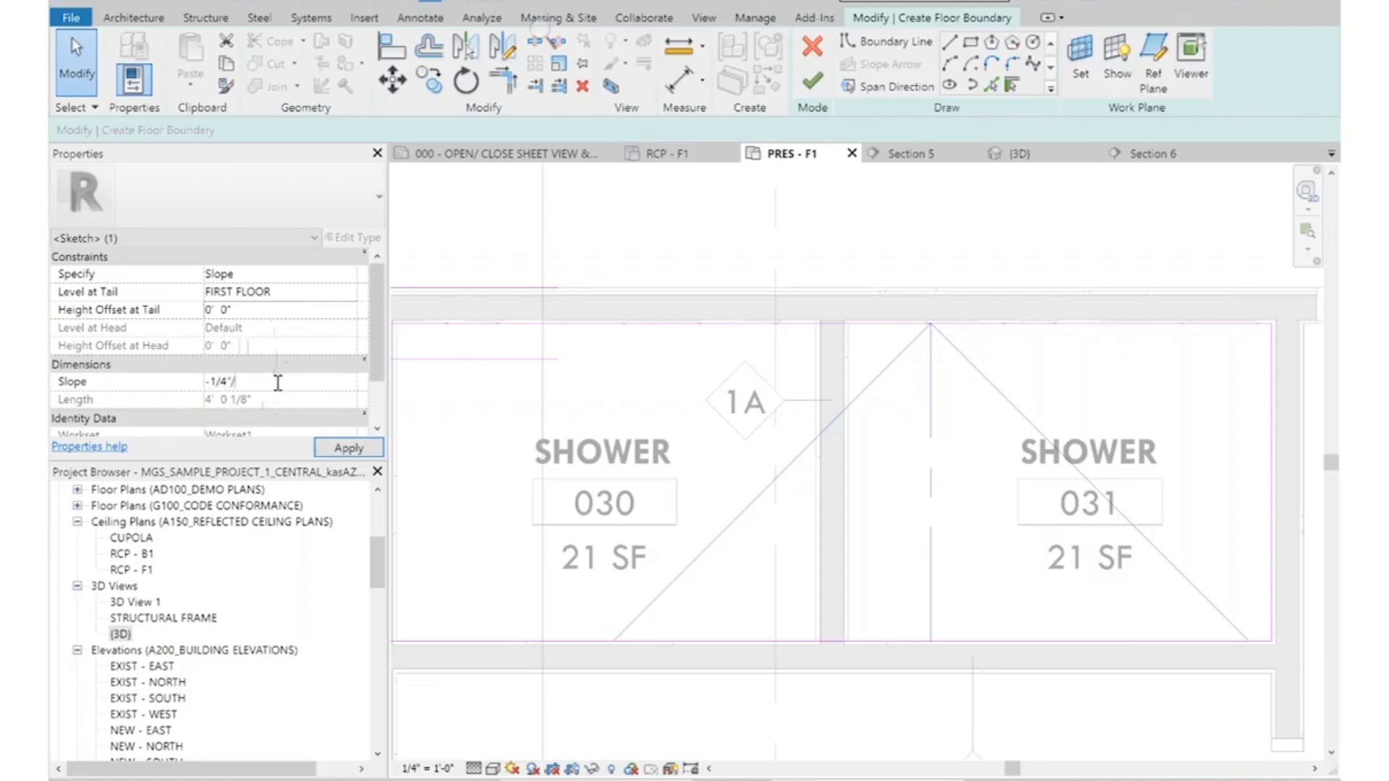
text(-1/4"/12)
key(Return)
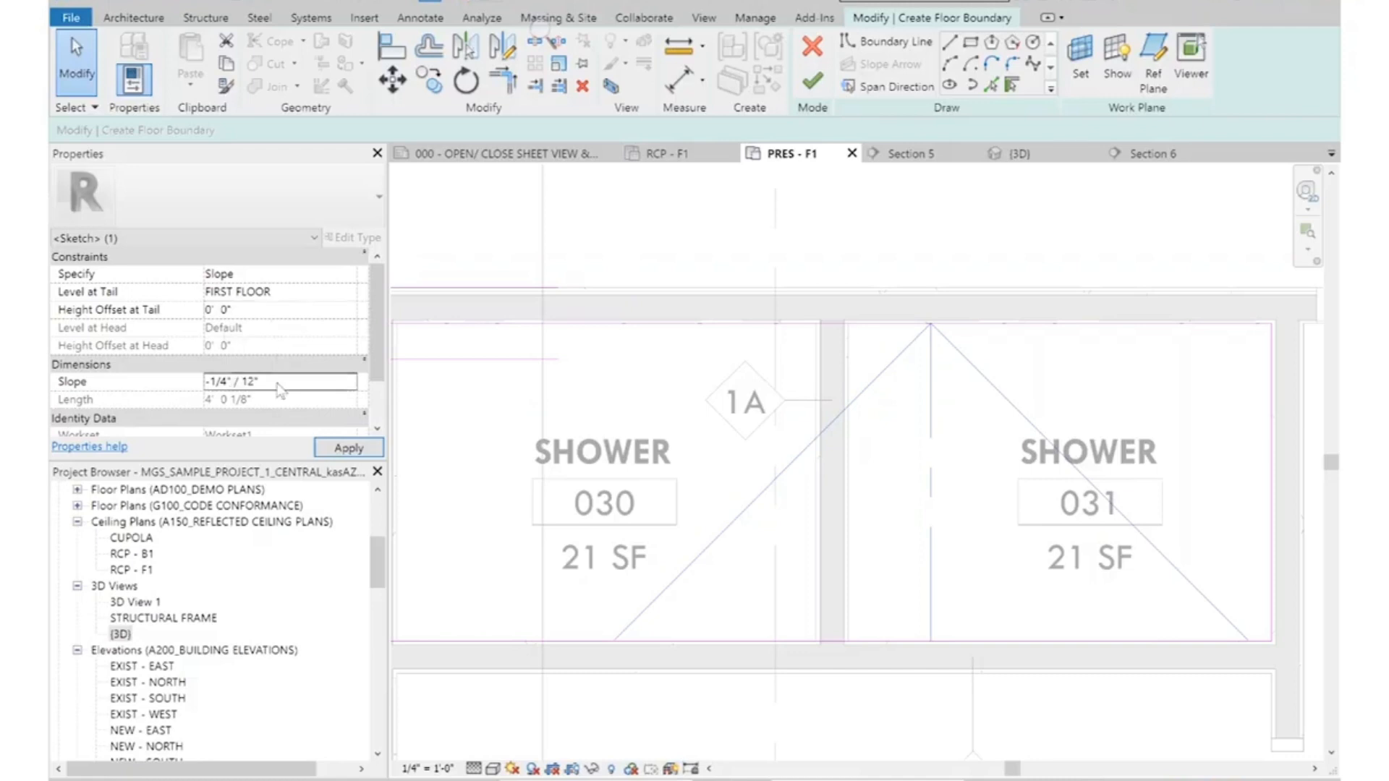
click(342, 447)
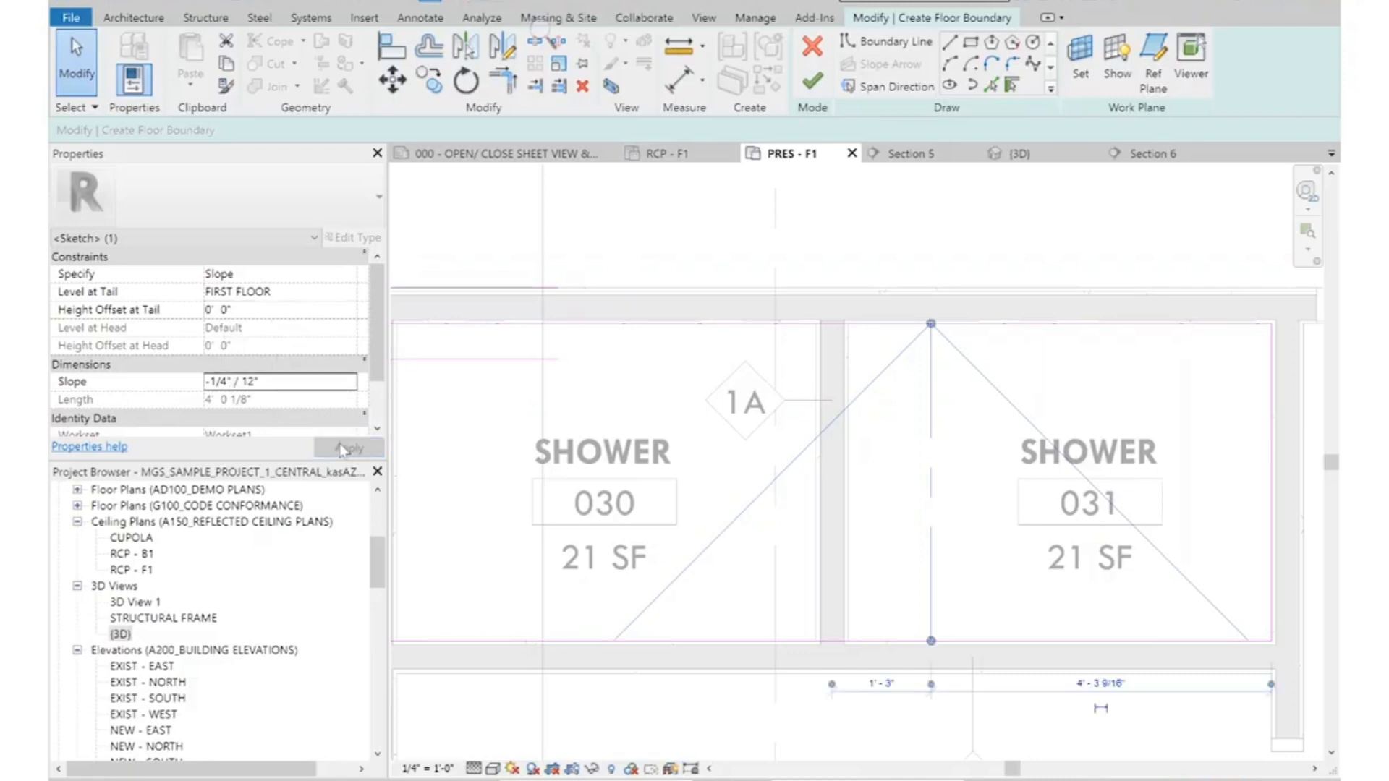
click(812, 83)
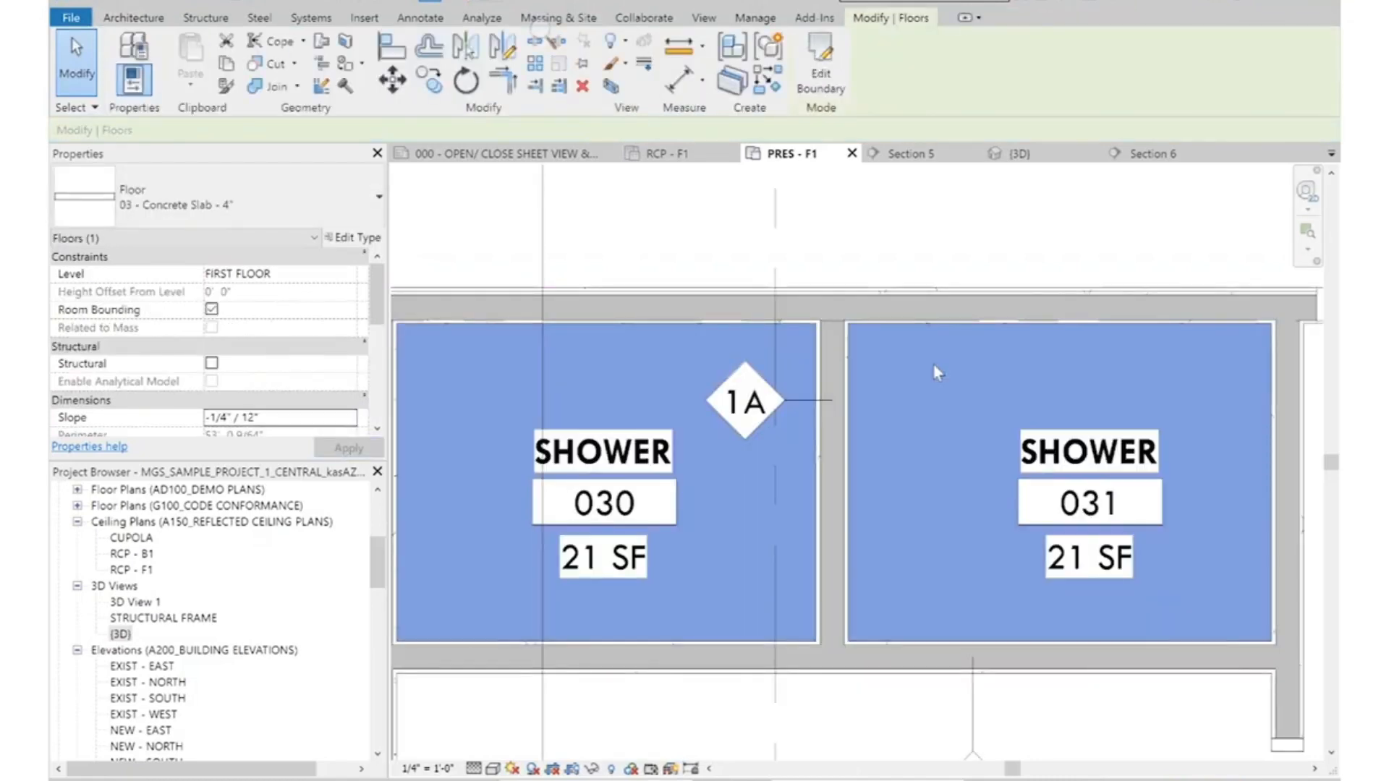
click(968, 196)
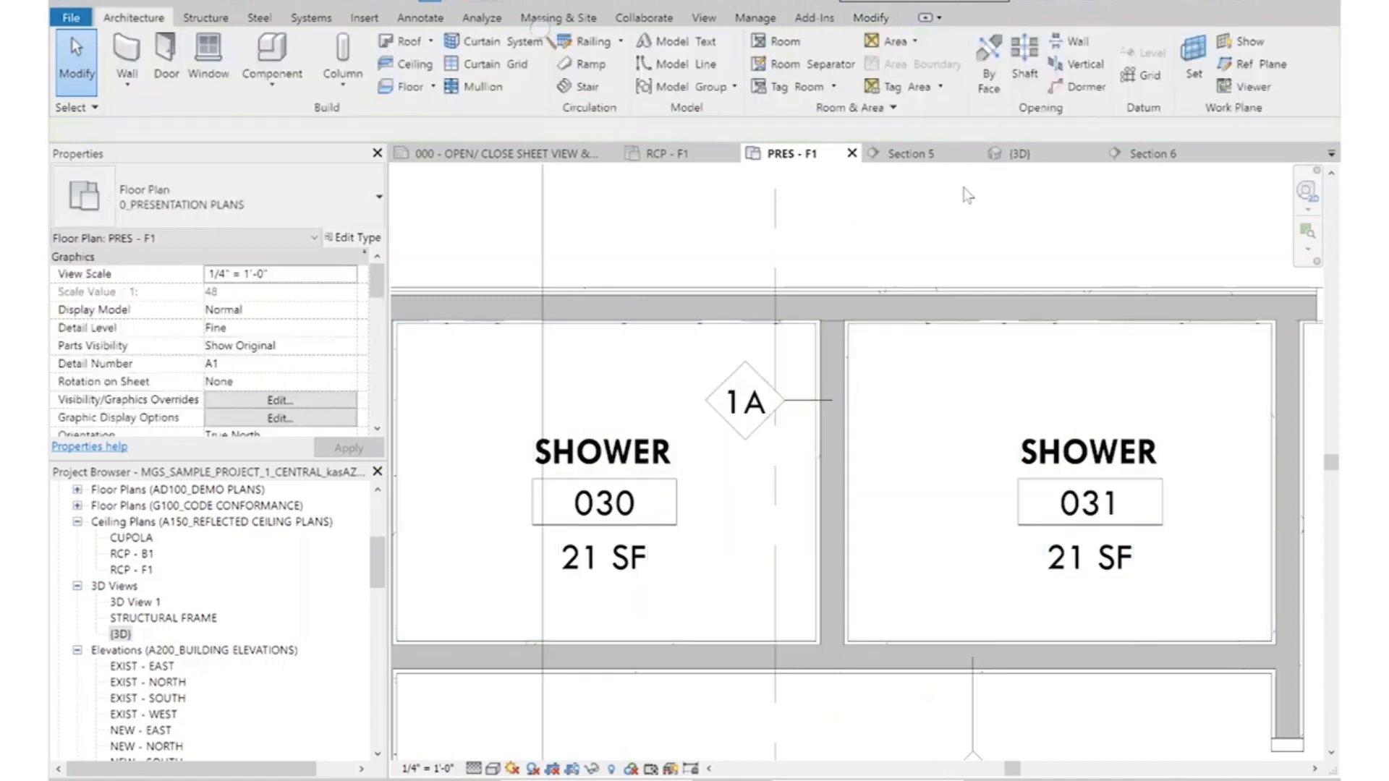
Inspect the sloped shower slab against the surrounding floor and the pool in Section 6
click(1153, 153)
scroll(1127, 517, up, 5)
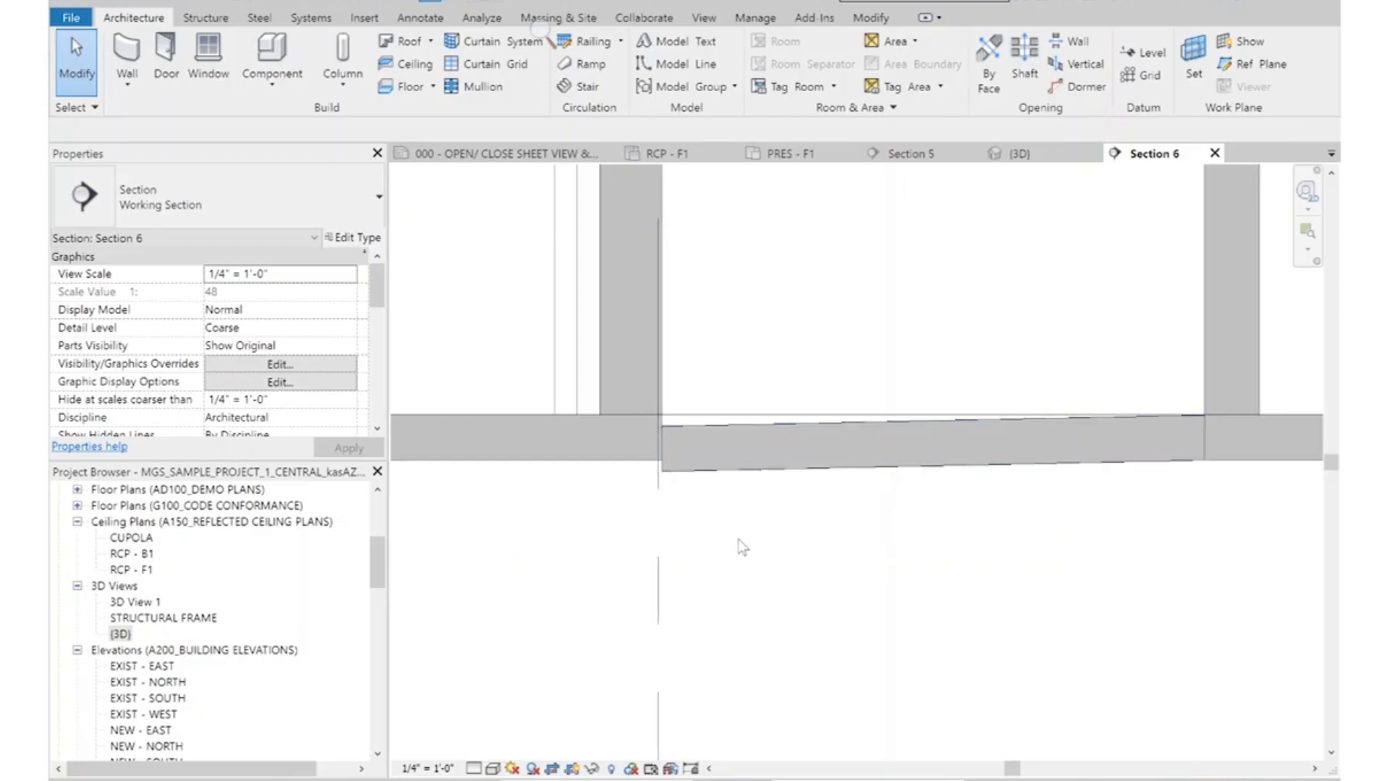
scroll(701, 514, up, 1)
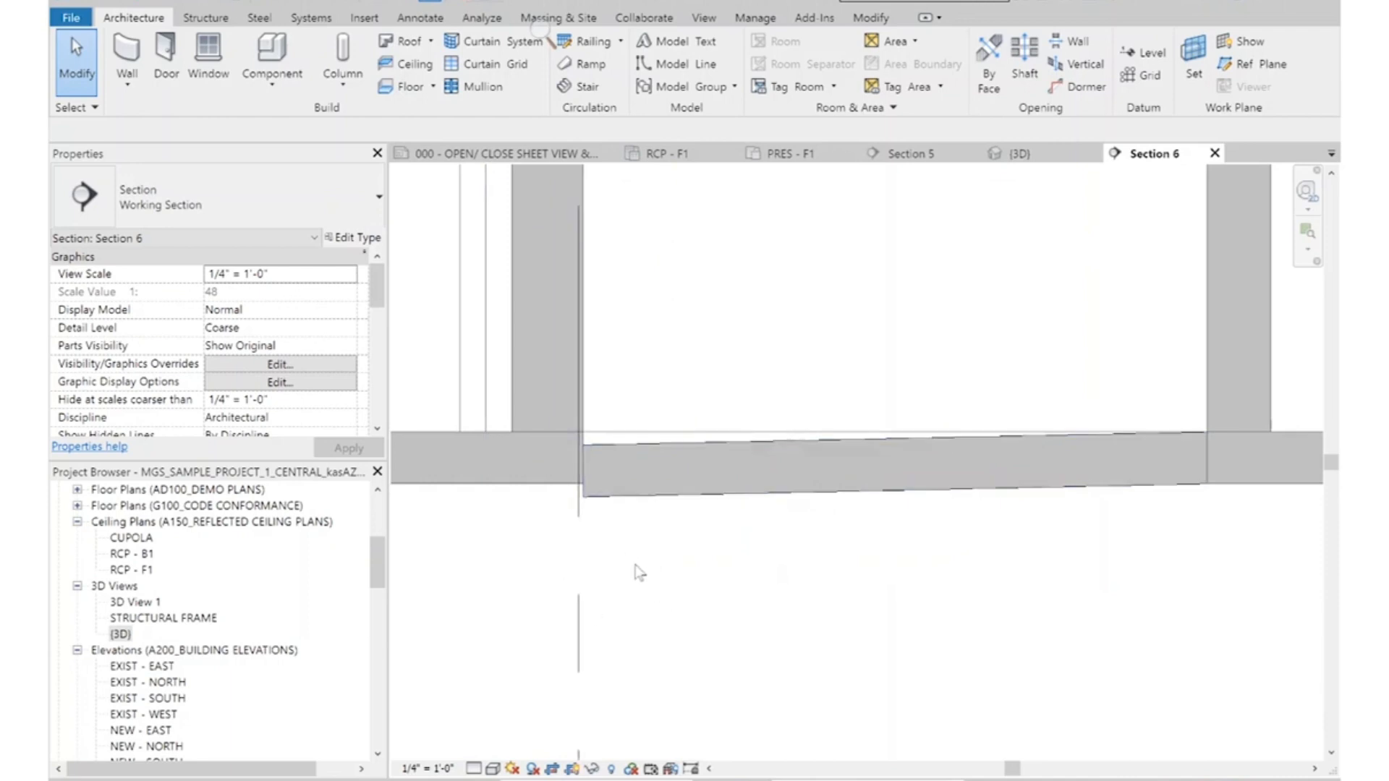
scroll(890, 402, down, 5)
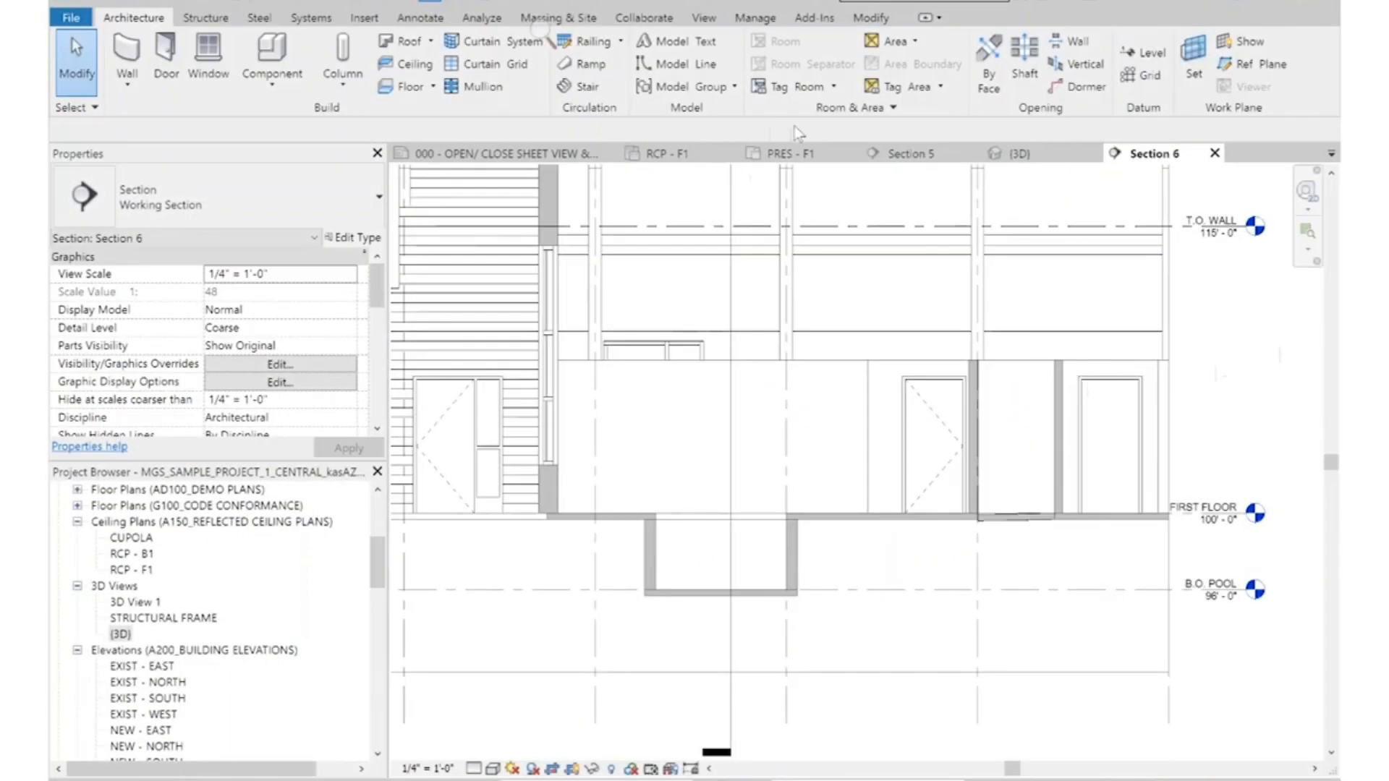
In the PRES - F1 plan, filter a selection at Mechanical 048 to Floors only and open the main slab's boundary for editing
click(785, 153)
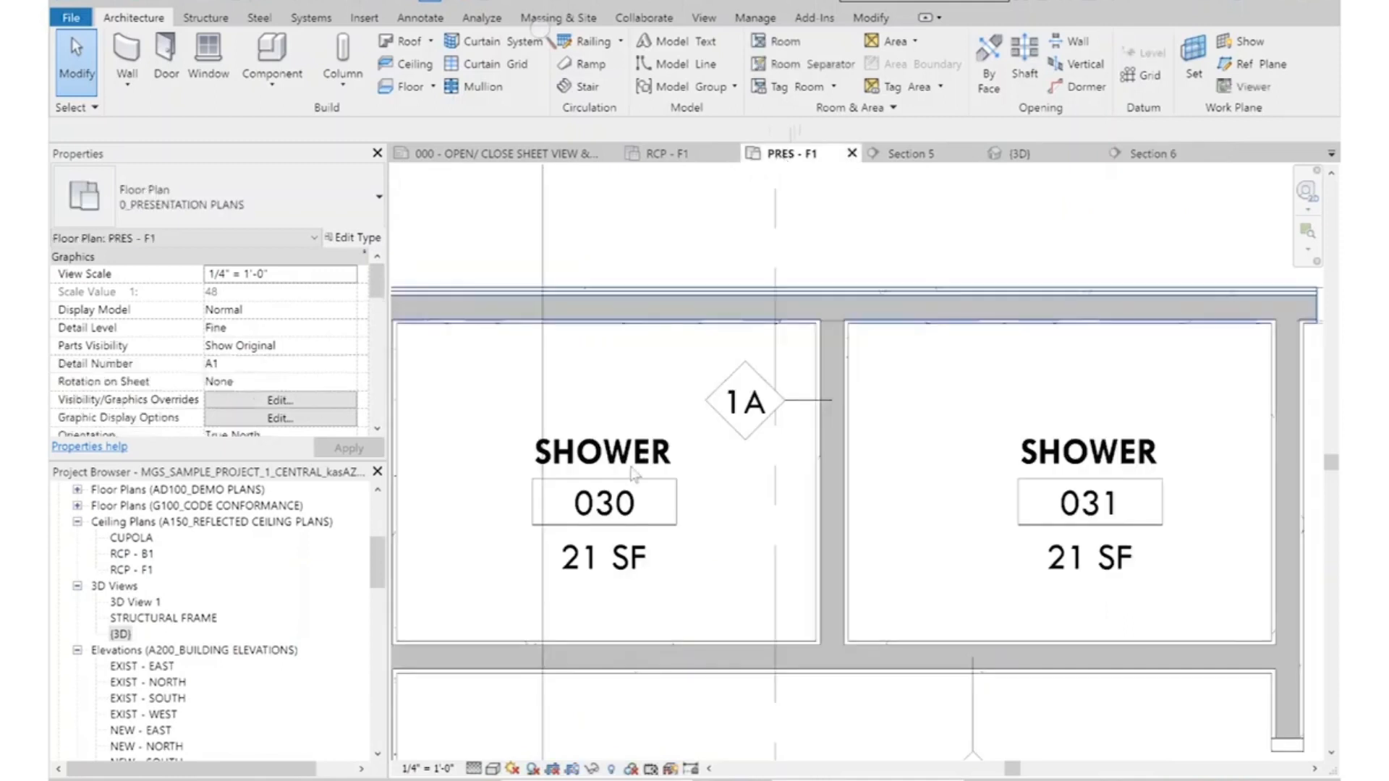
scroll(691, 410, down, 3)
scroll(691, 411, down, 6)
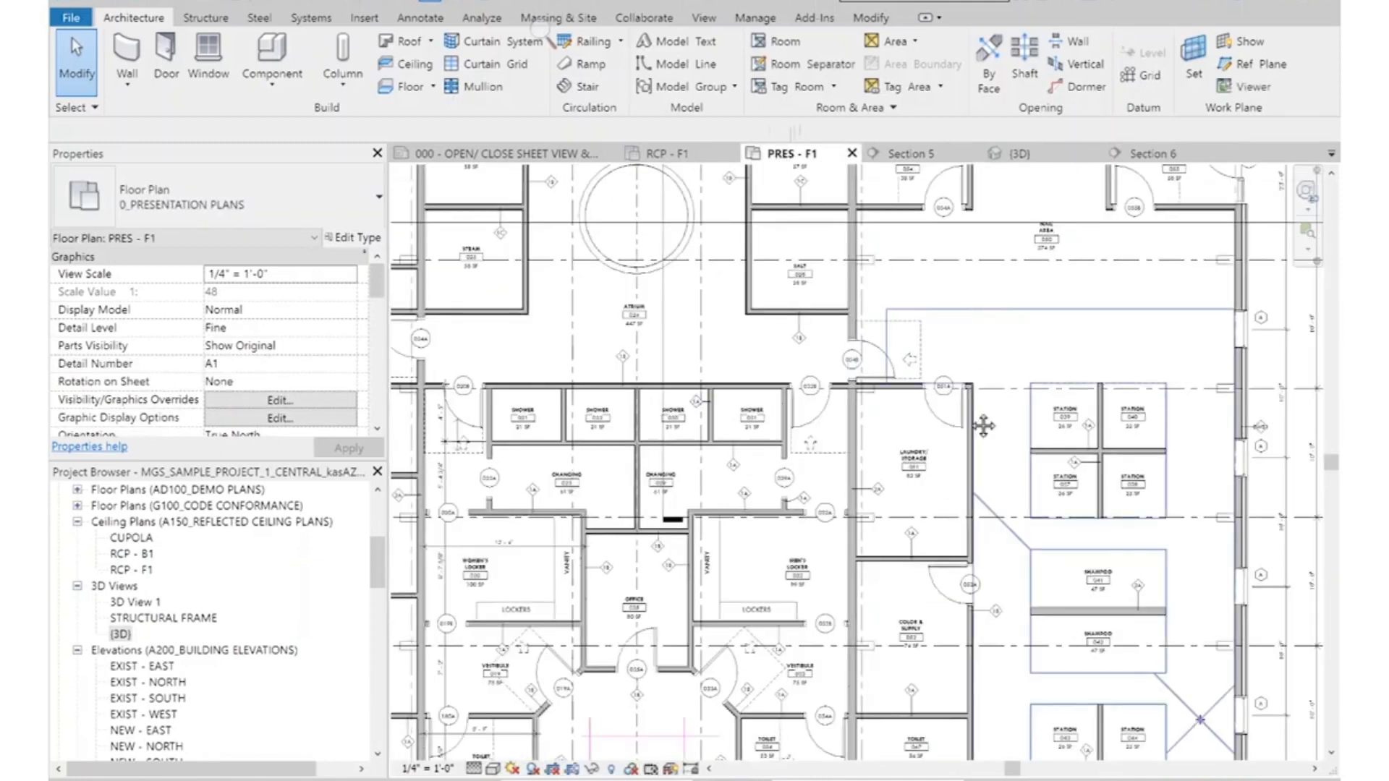
scroll(1059, 387, up, 3)
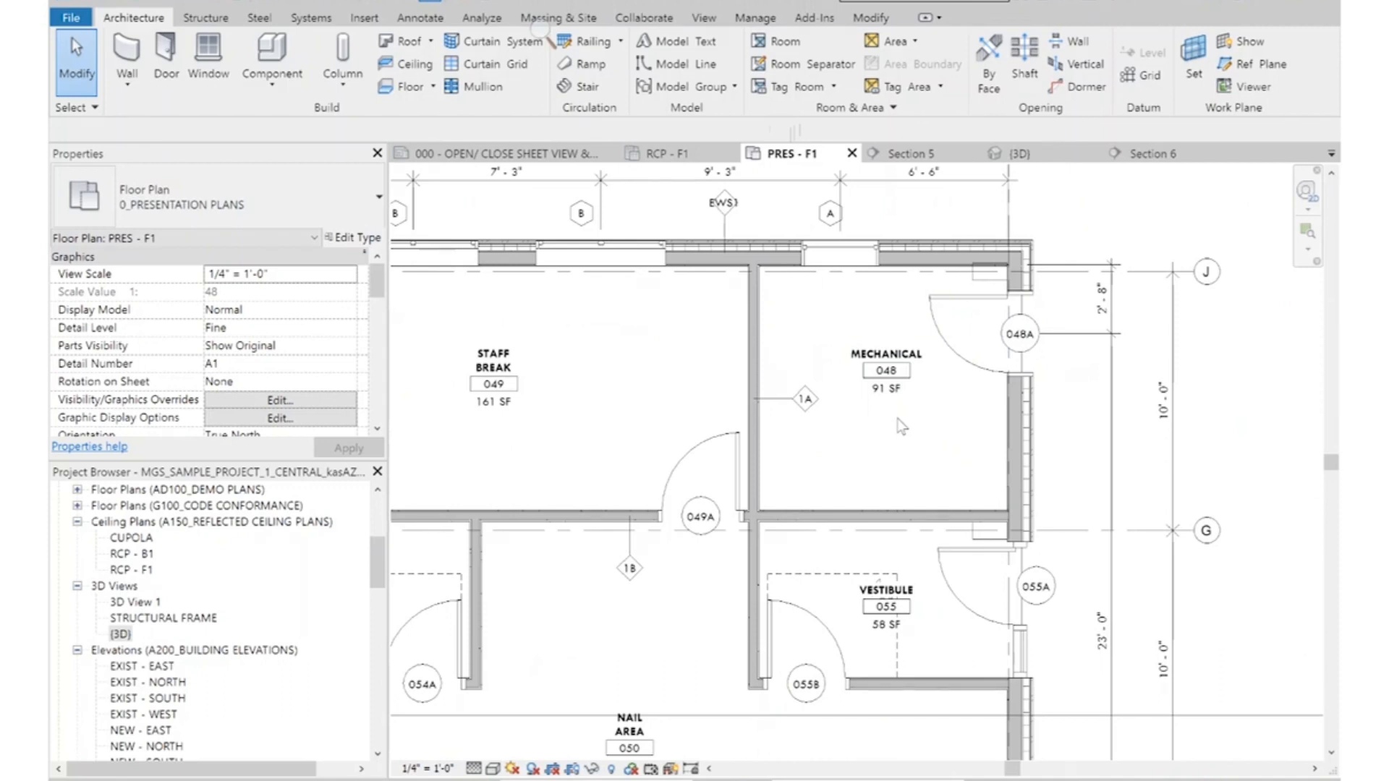
drag(918, 218, 899, 280)
click(811, 72)
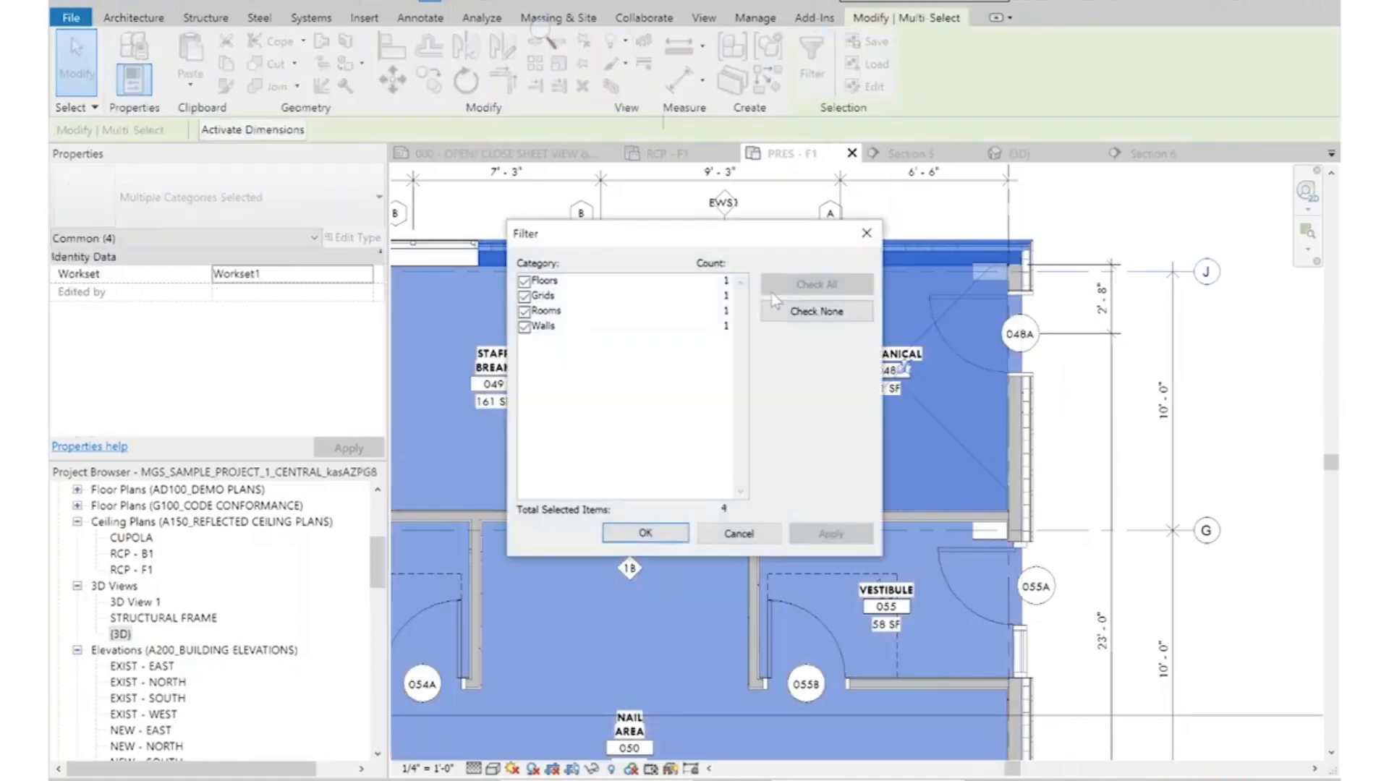
click(817, 311)
click(524, 281)
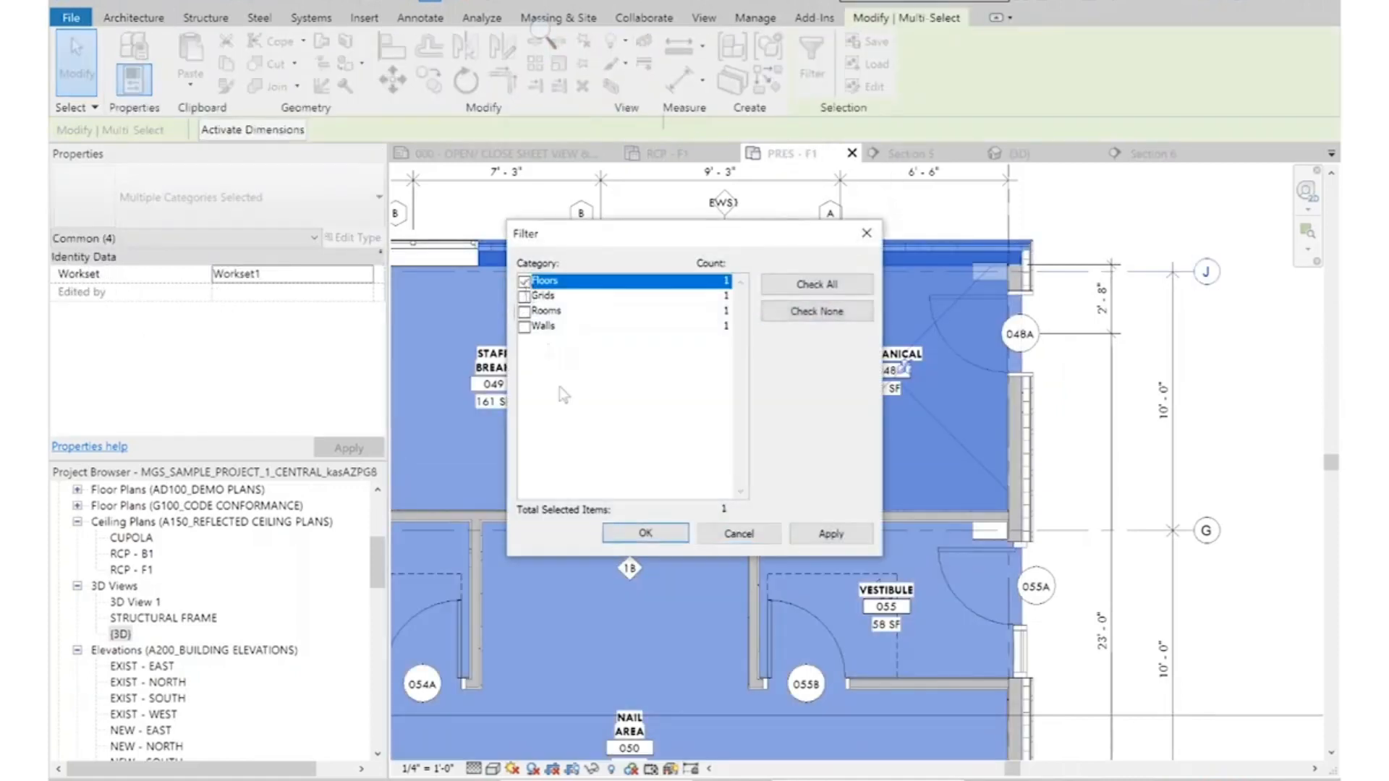
click(645, 534)
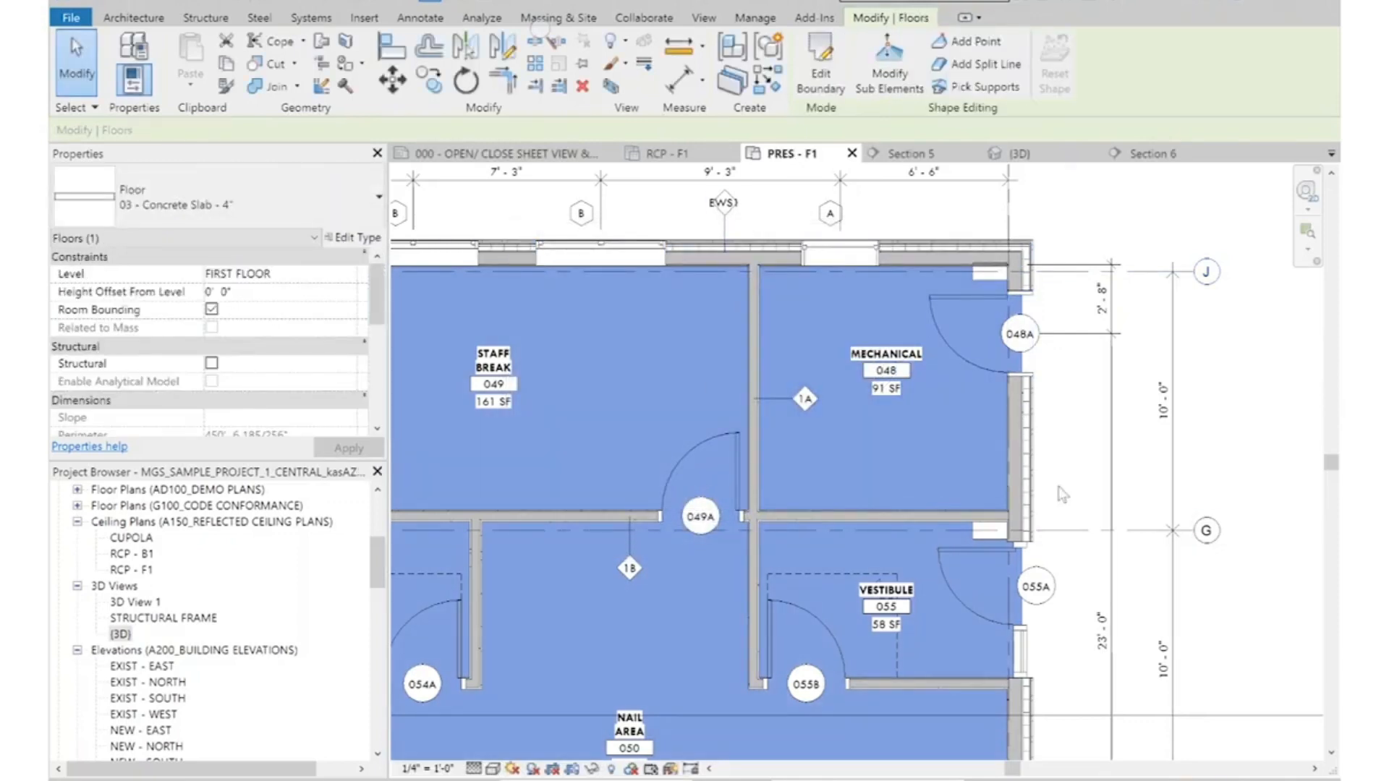
click(821, 73)
Sketch a rectangular opening in the main slab along the inside wall faces of Mechanical 048, finish, and decline attaching the walls
scroll(758, 267, up, 7)
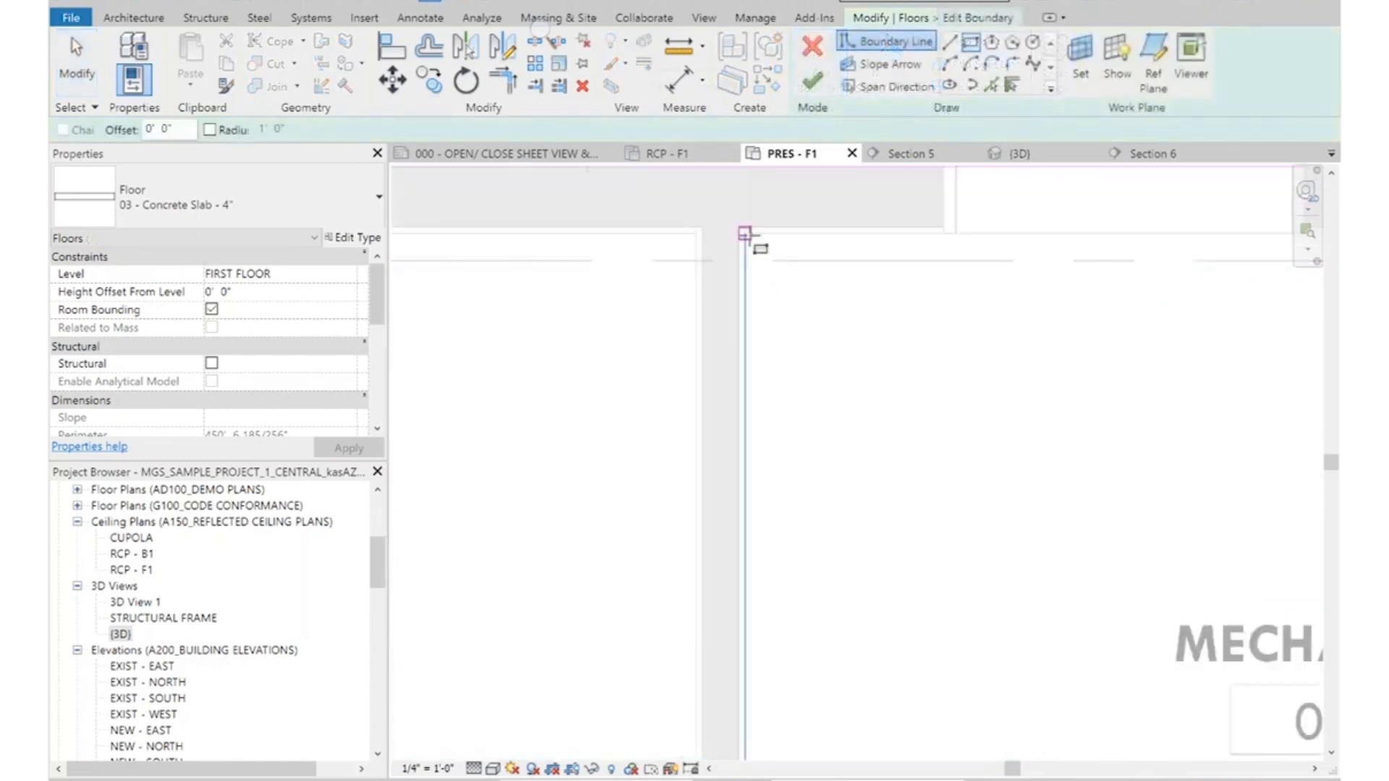
scroll(745, 220, down, 5)
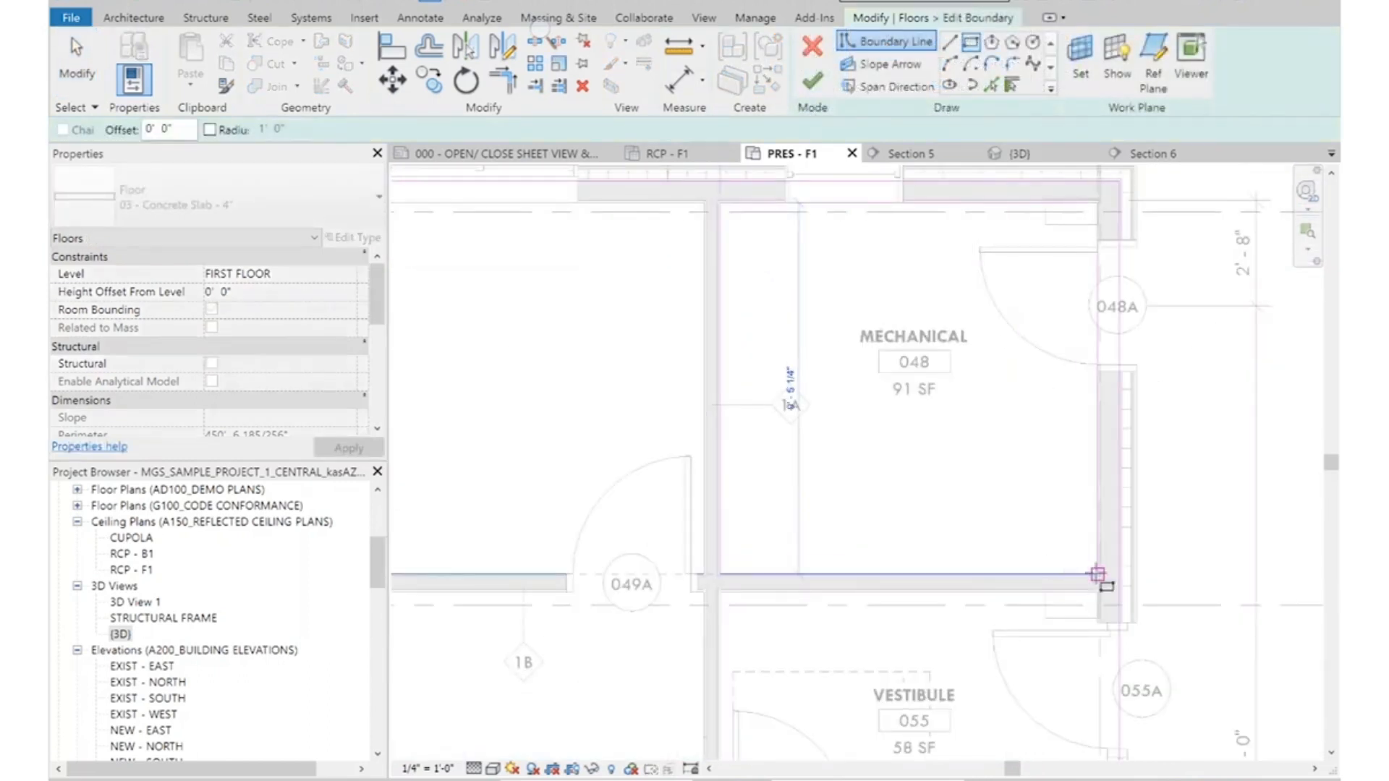
click(1094, 574)
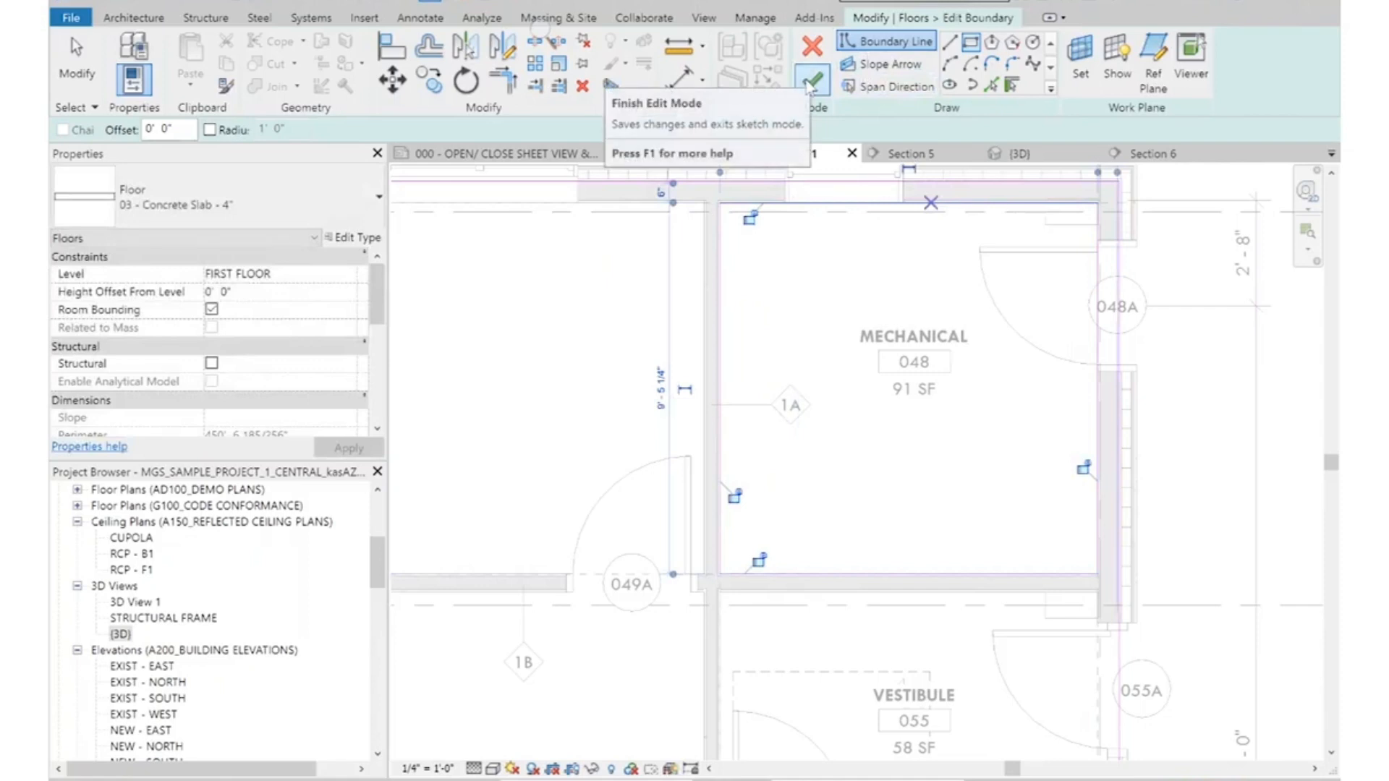
click(811, 79)
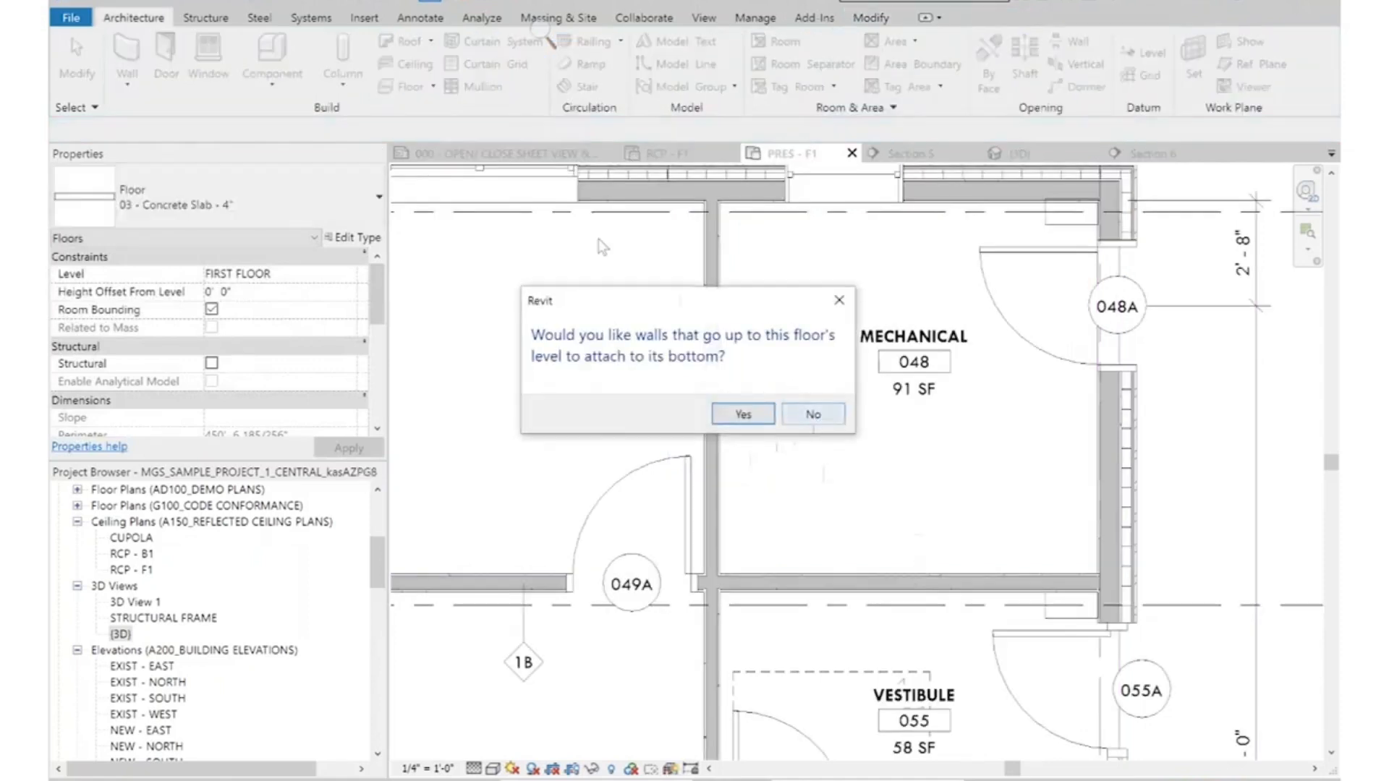
click(813, 415)
Move the Section 5 line in plan so that it cuts through Mechanical 048, and deselect it
scroll(801, 423, down, 3)
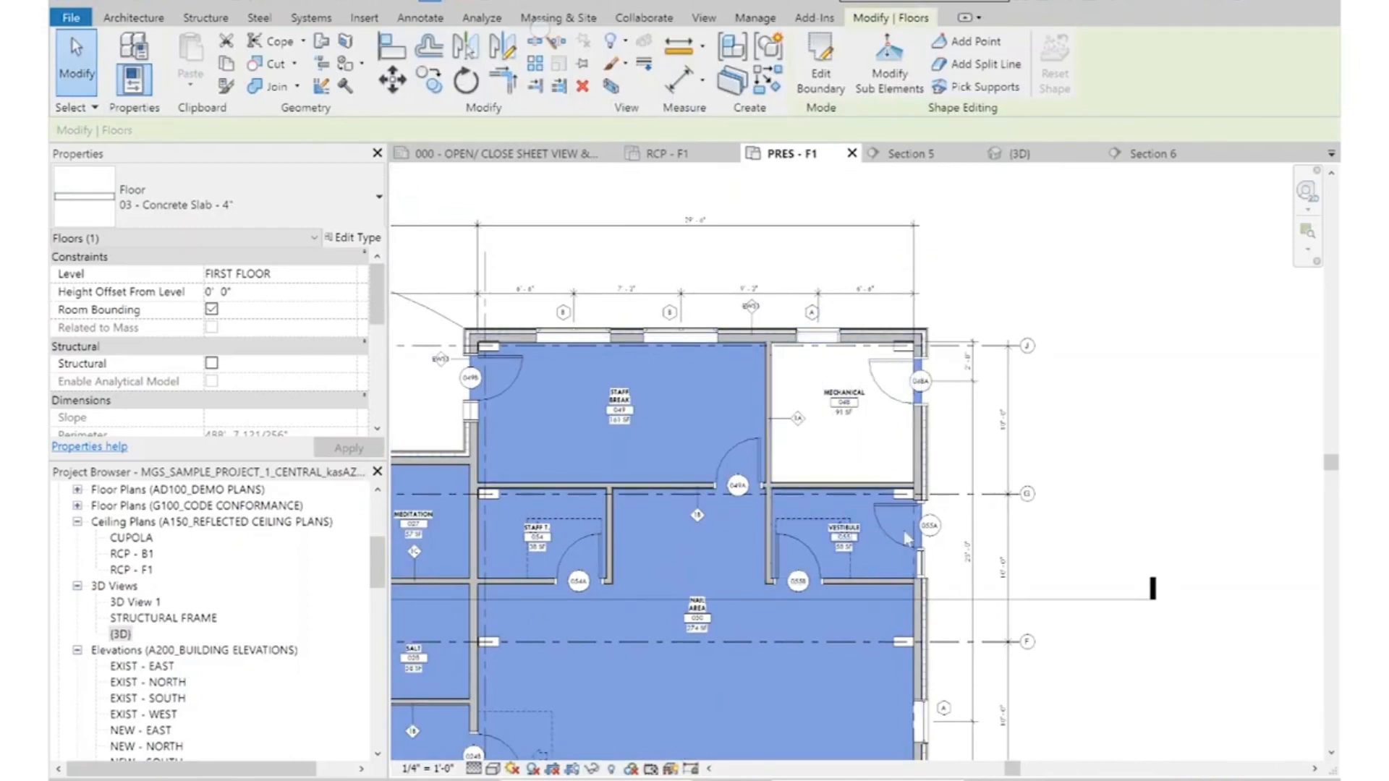
click(1152, 588)
scroll(1153, 583, down, 3)
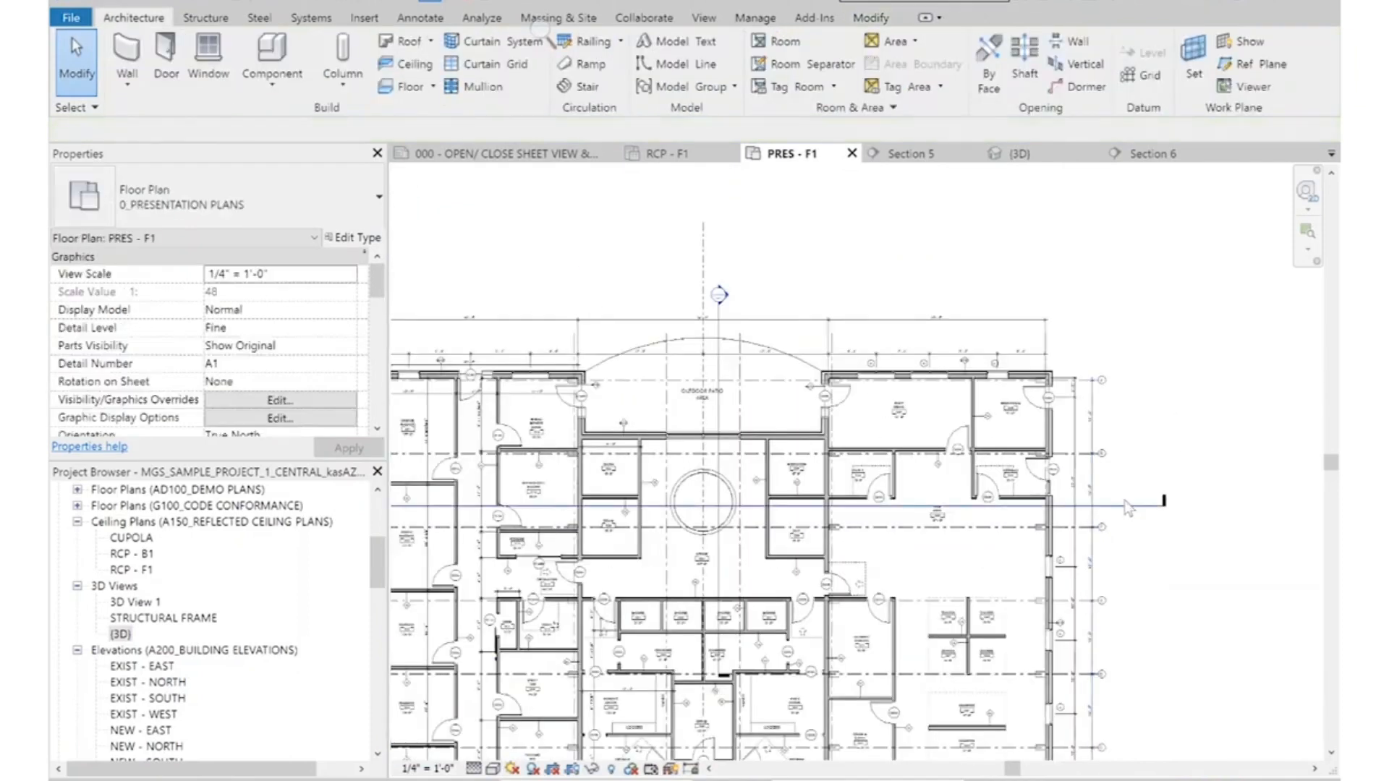
click(1127, 505)
scroll(1128, 477, down, 3)
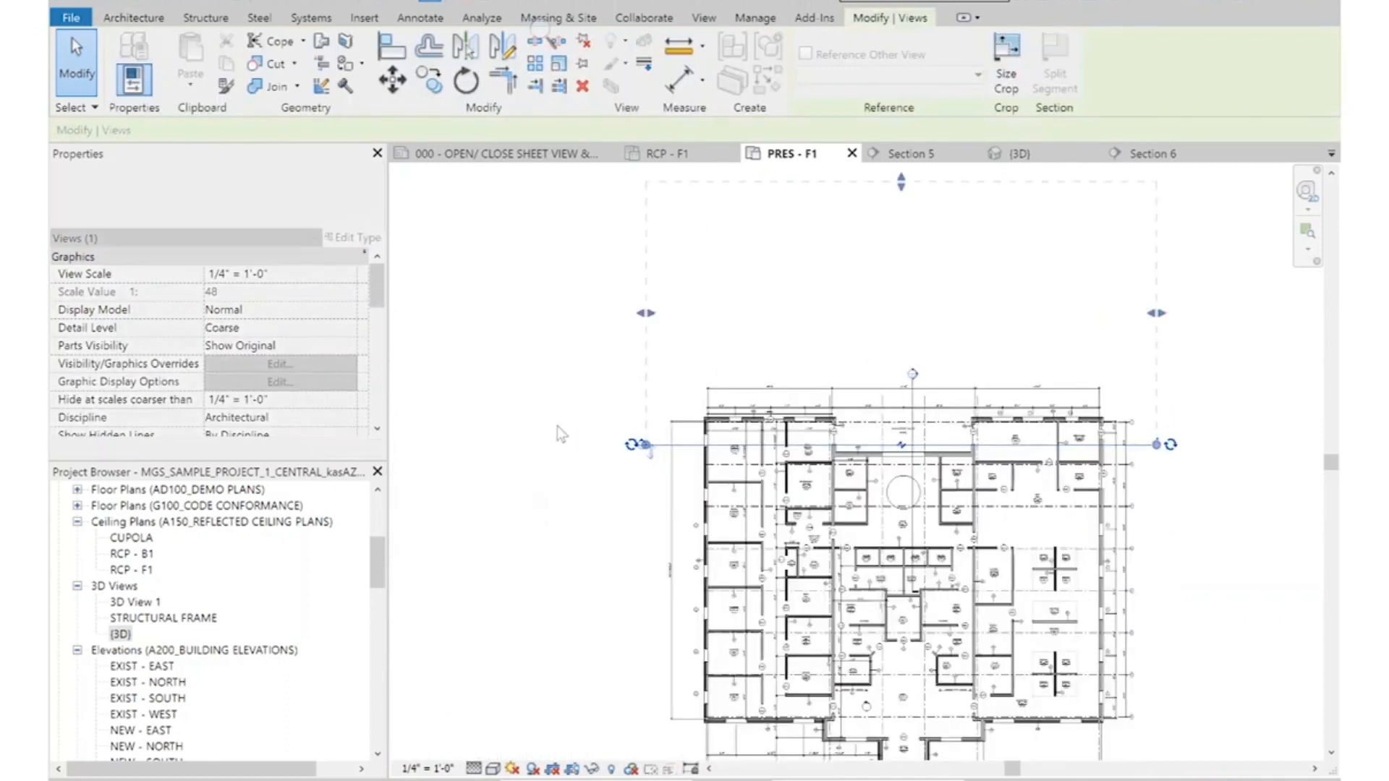
click(605, 406)
Open Section 5 and pull the level heads outward clear of the exterior wall to examine the slab opening
scroll(499, 428, up, 3)
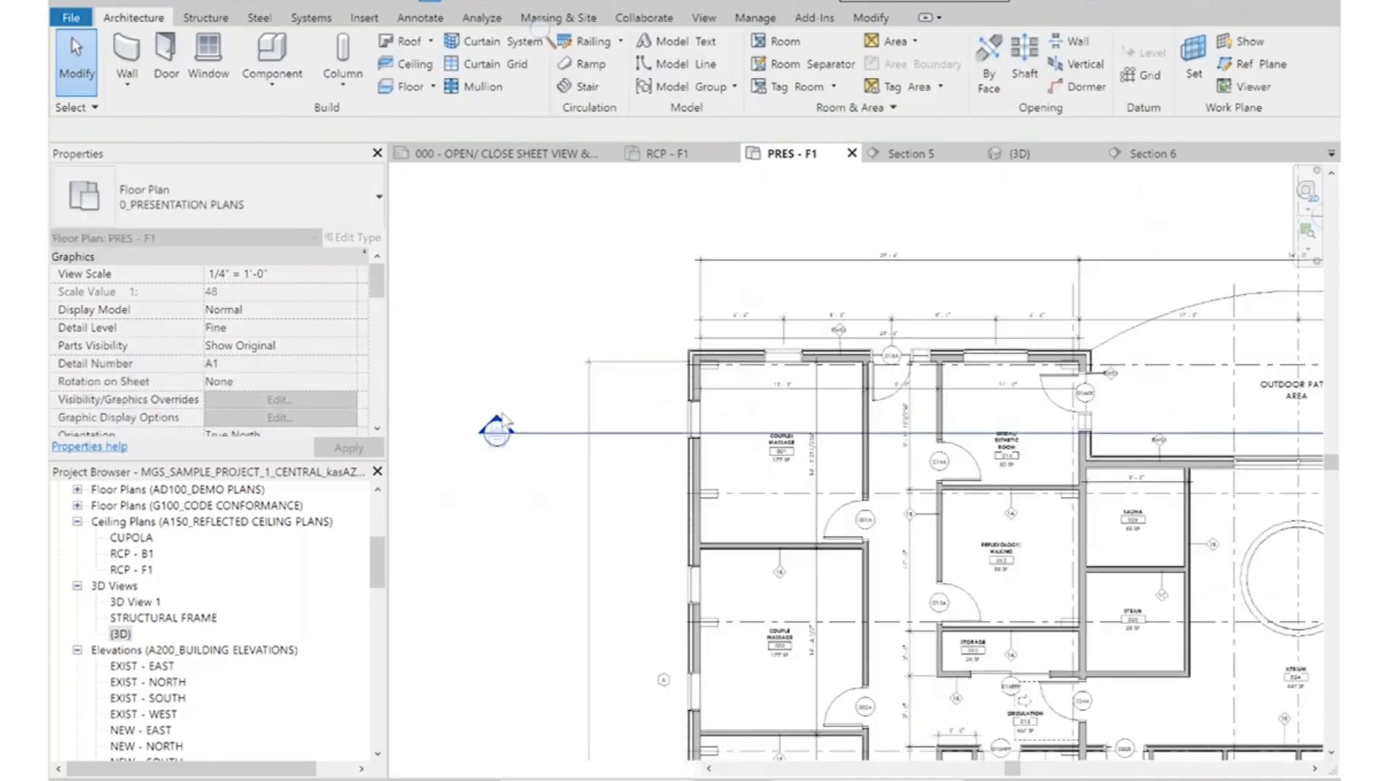
double_click(497, 428)
scroll(705, 363, down, 3)
scroll(1072, 367, up, 3)
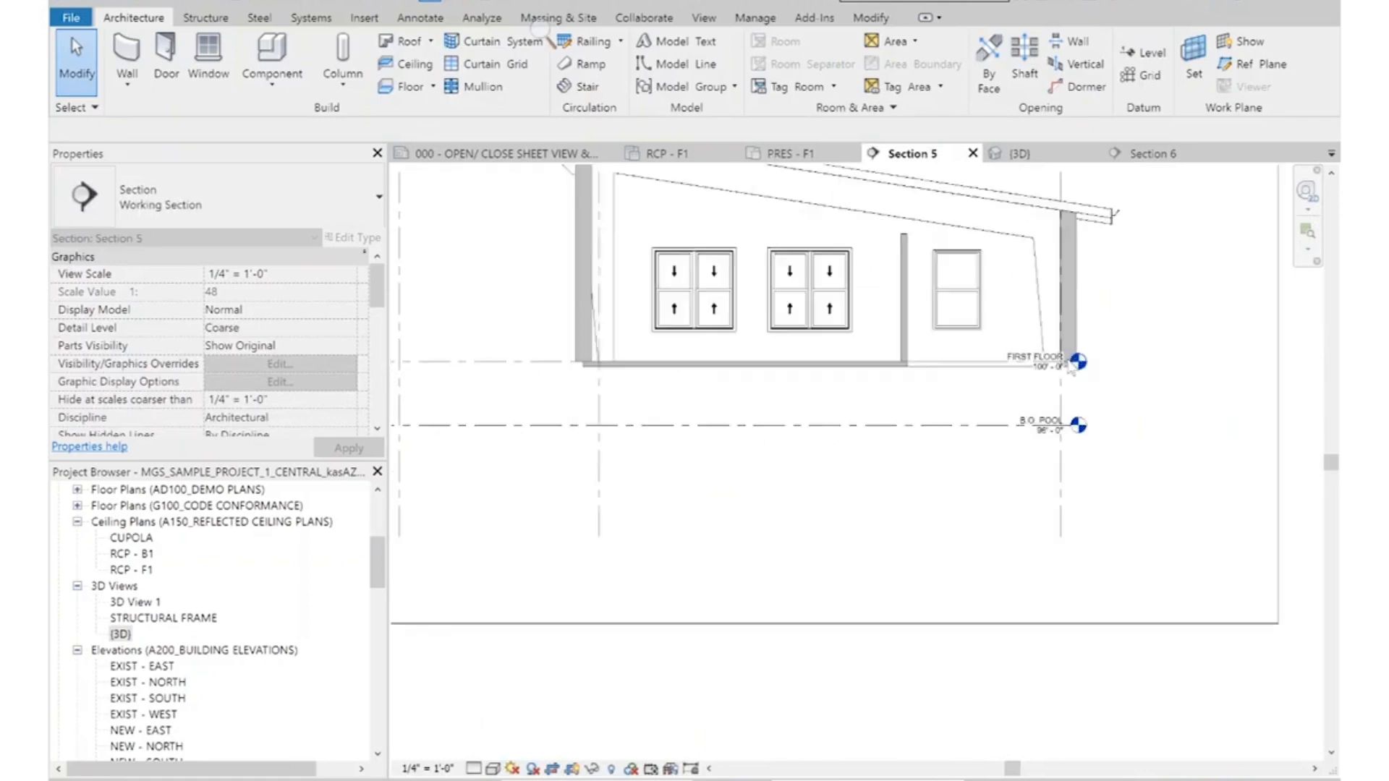
scroll(1072, 367, up, 3)
click(897, 370)
click(1046, 527)
drag(1063, 515, 1303, 516)
click(771, 458)
scroll(1005, 413, up, 5)
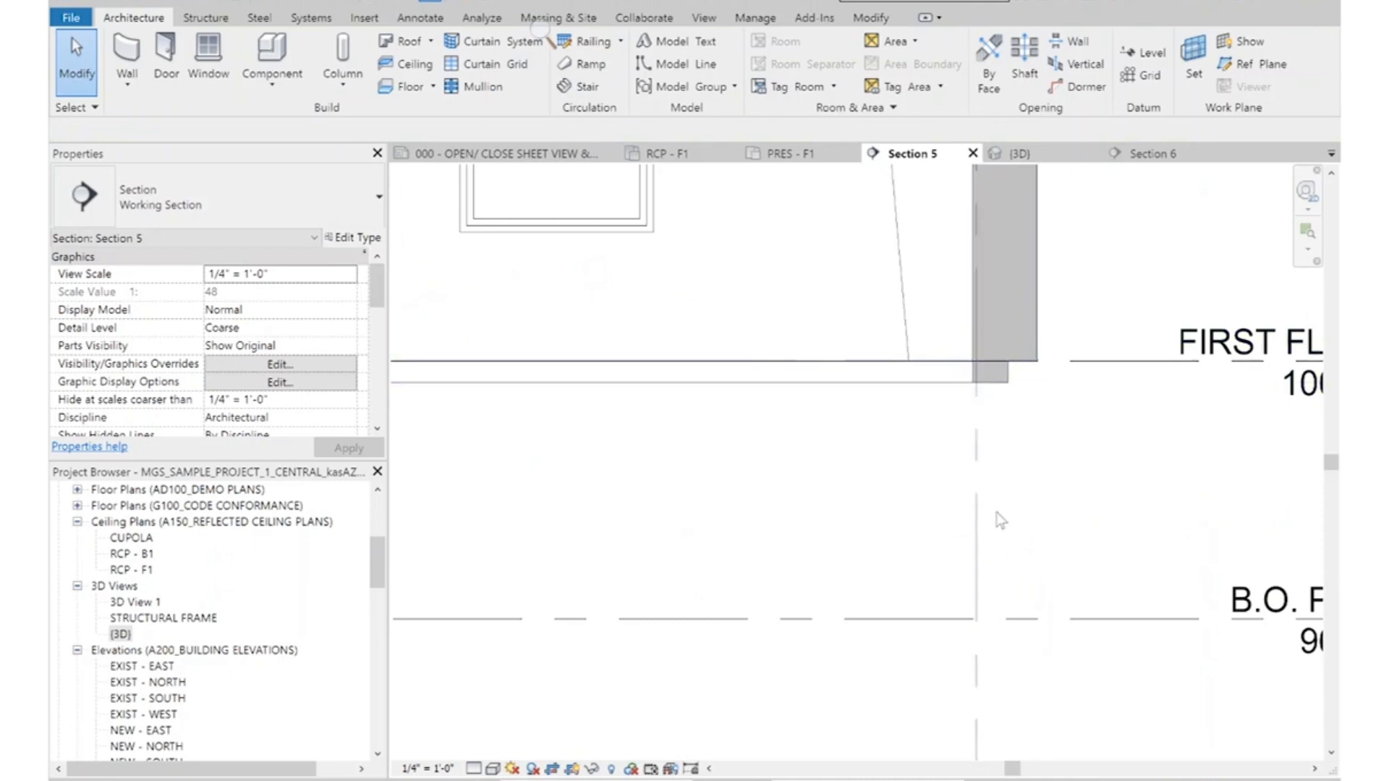
scroll(1045, 490, down, 3)
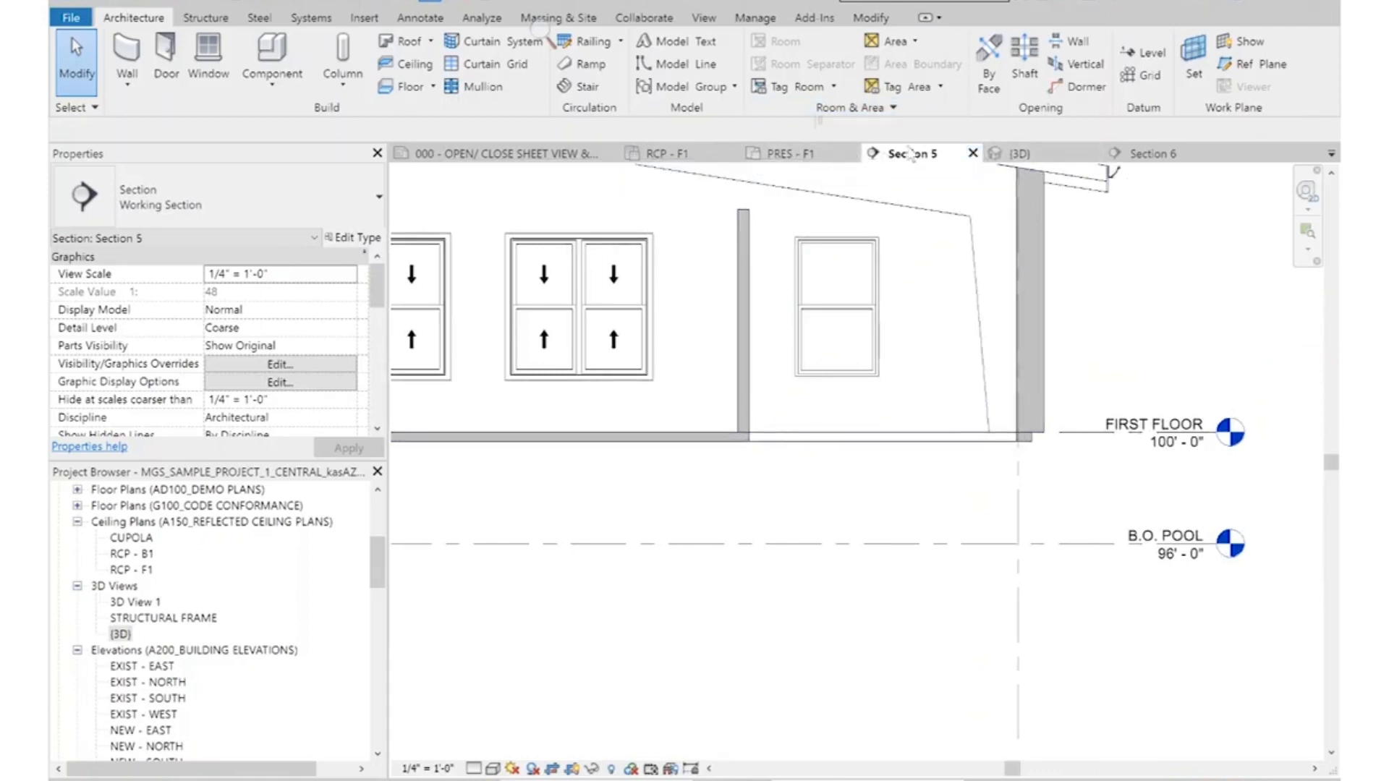
In the PRES - F1 plan, create a separate 4" concrete slab as a rectangle along the inside wall faces of Mechanical 048
click(792, 154)
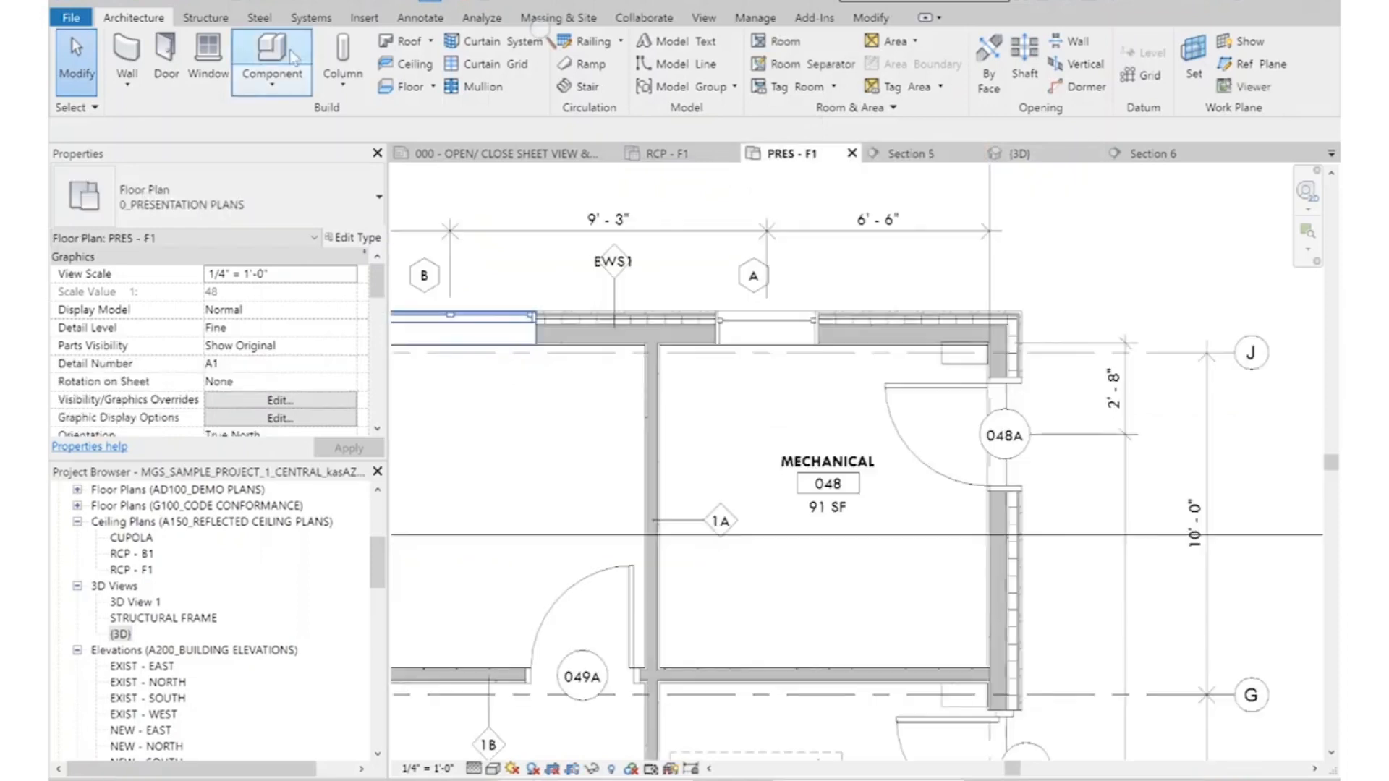
click(405, 88)
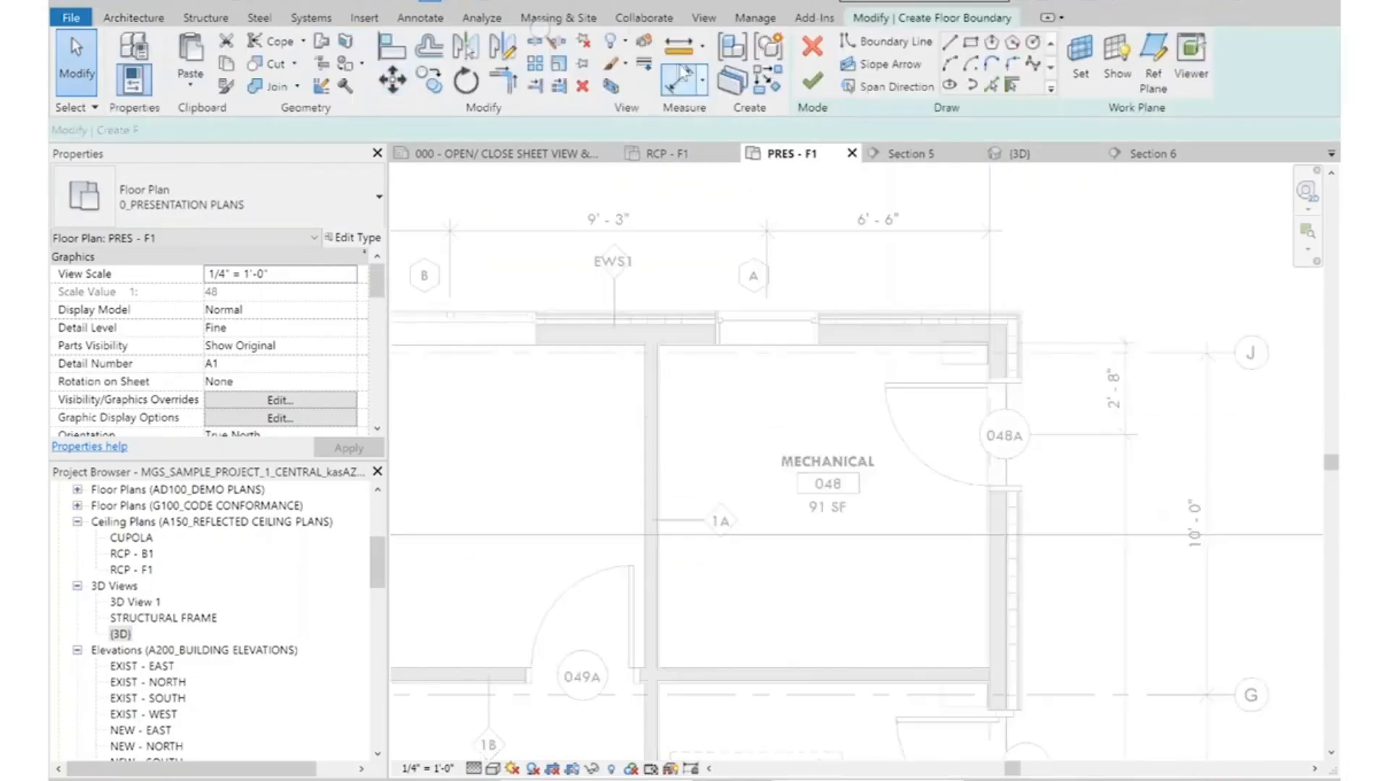
click(658, 345)
click(988, 667)
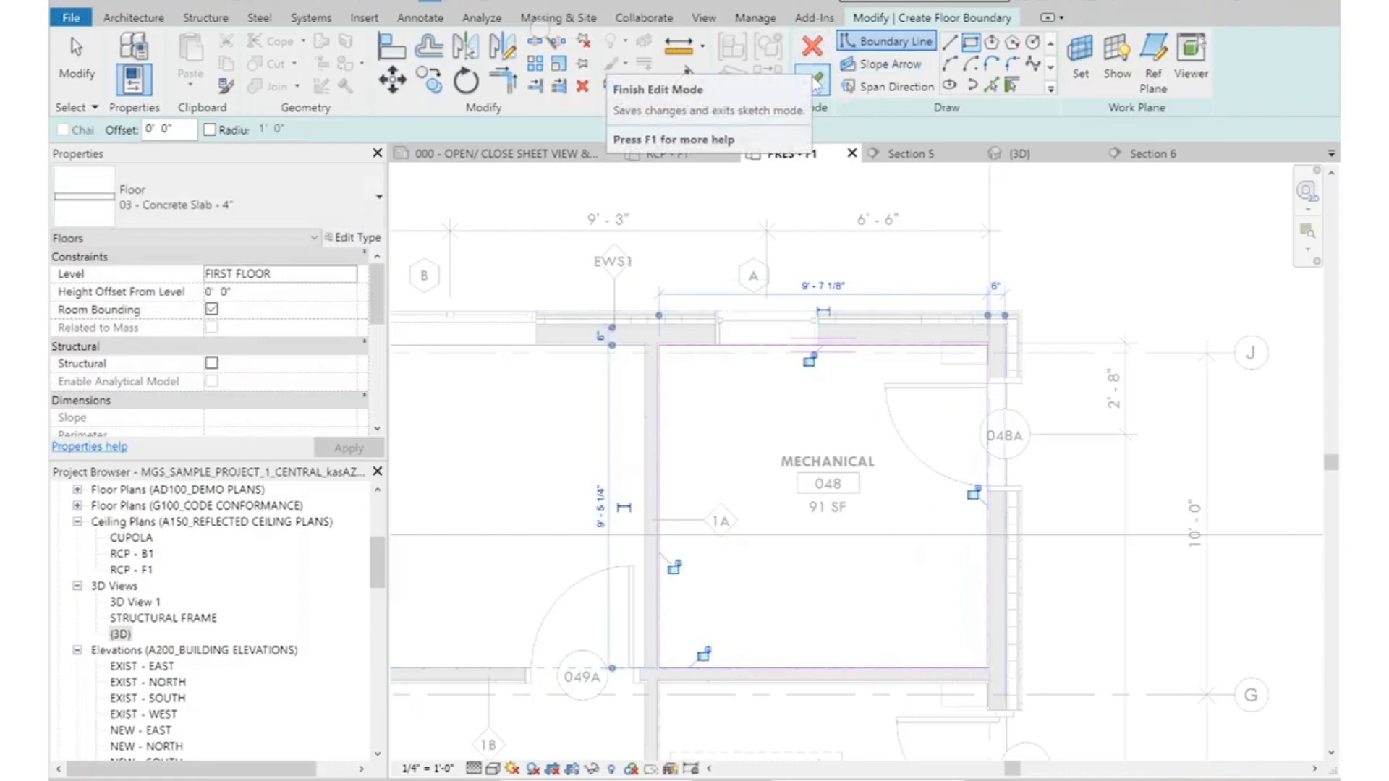
click(815, 81)
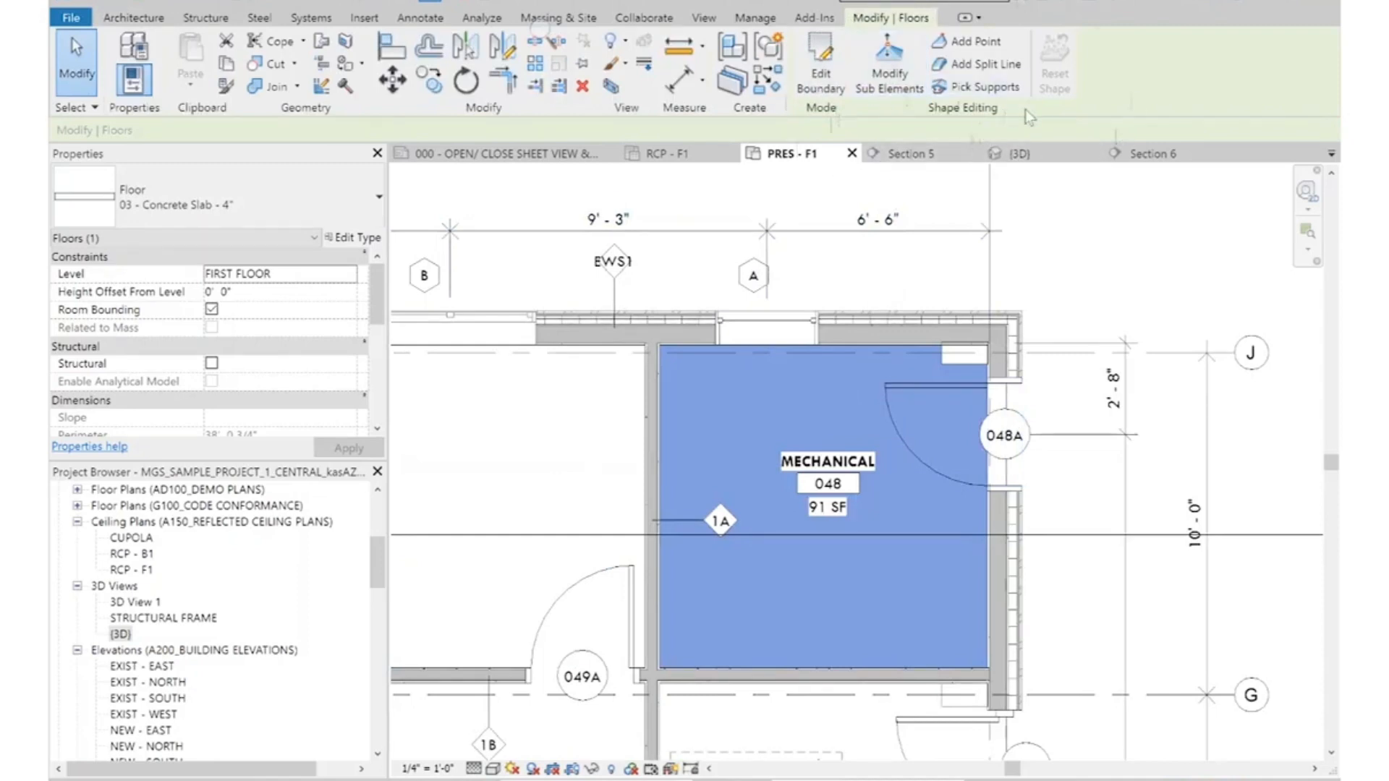
Draw a diagonal detail line in the 00 - SKETCH LINE style from Mechanical 048's upper-left corner to its lower-right corner
click(974, 42)
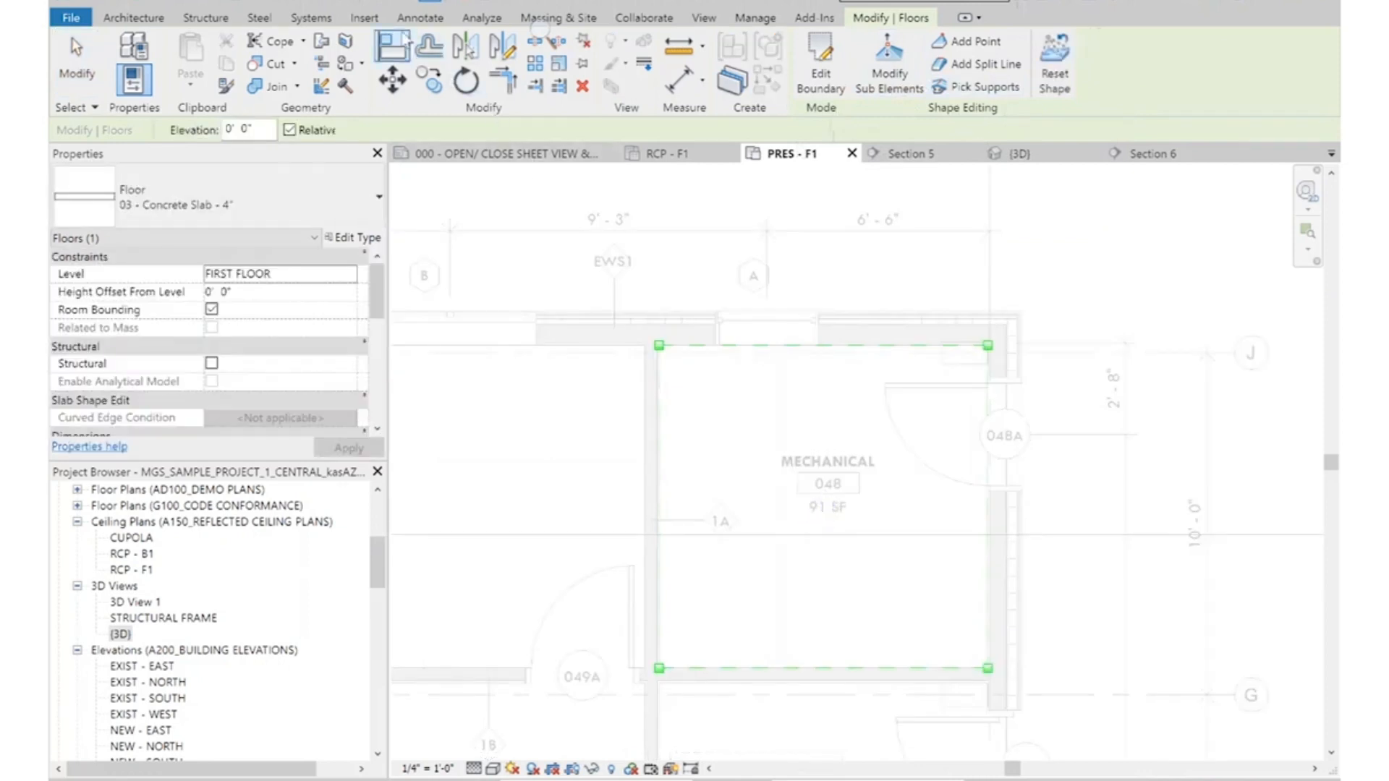
click(420, 17)
click(478, 42)
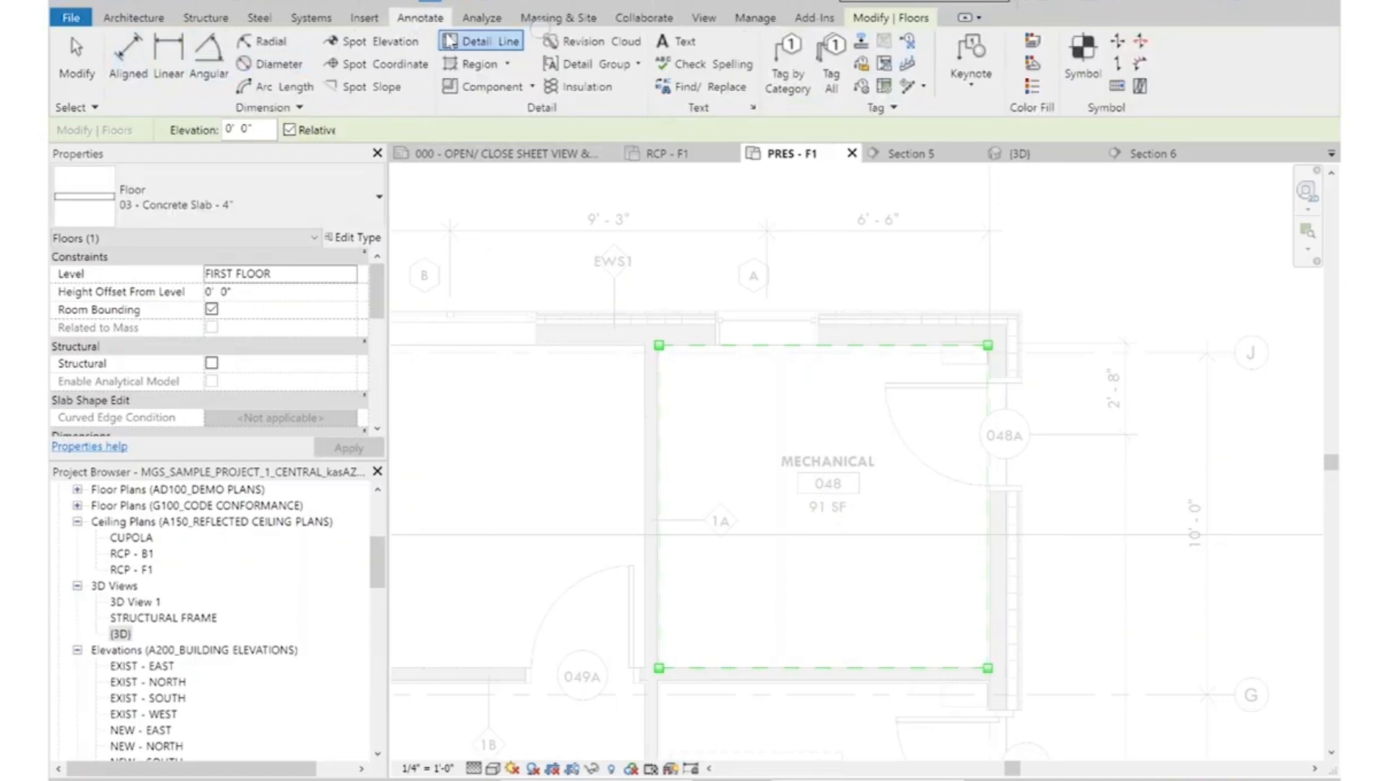
click(660, 350)
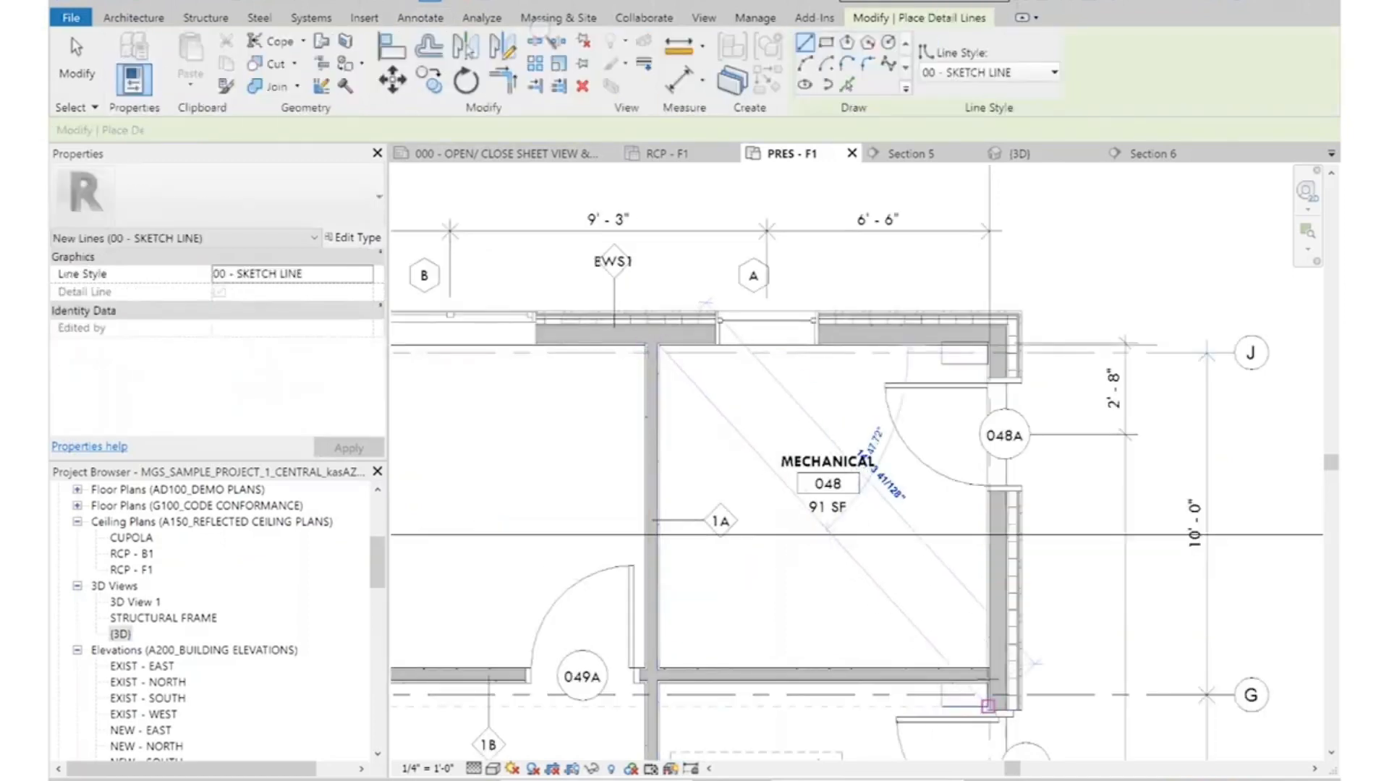
scroll(987, 669, up, 5)
click(992, 664)
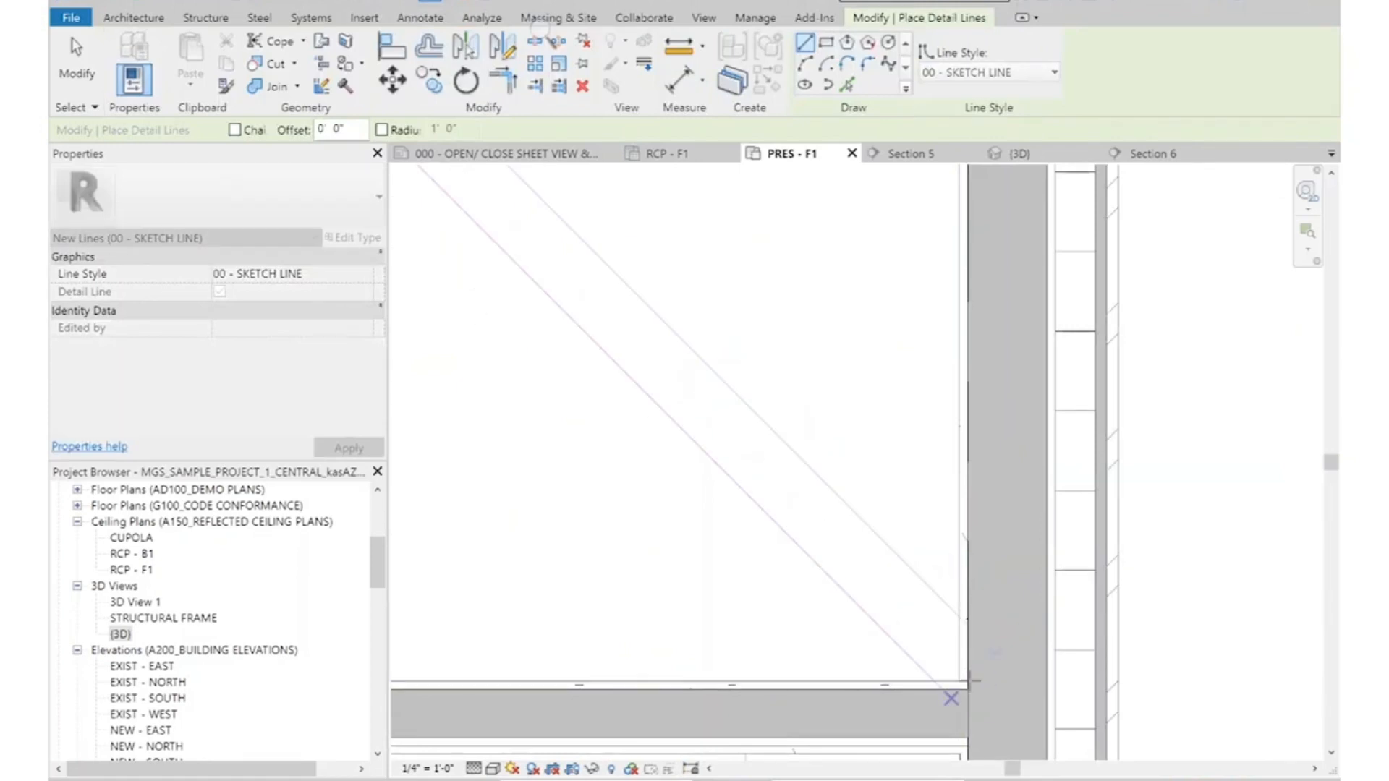
scroll(961, 678, up, 2)
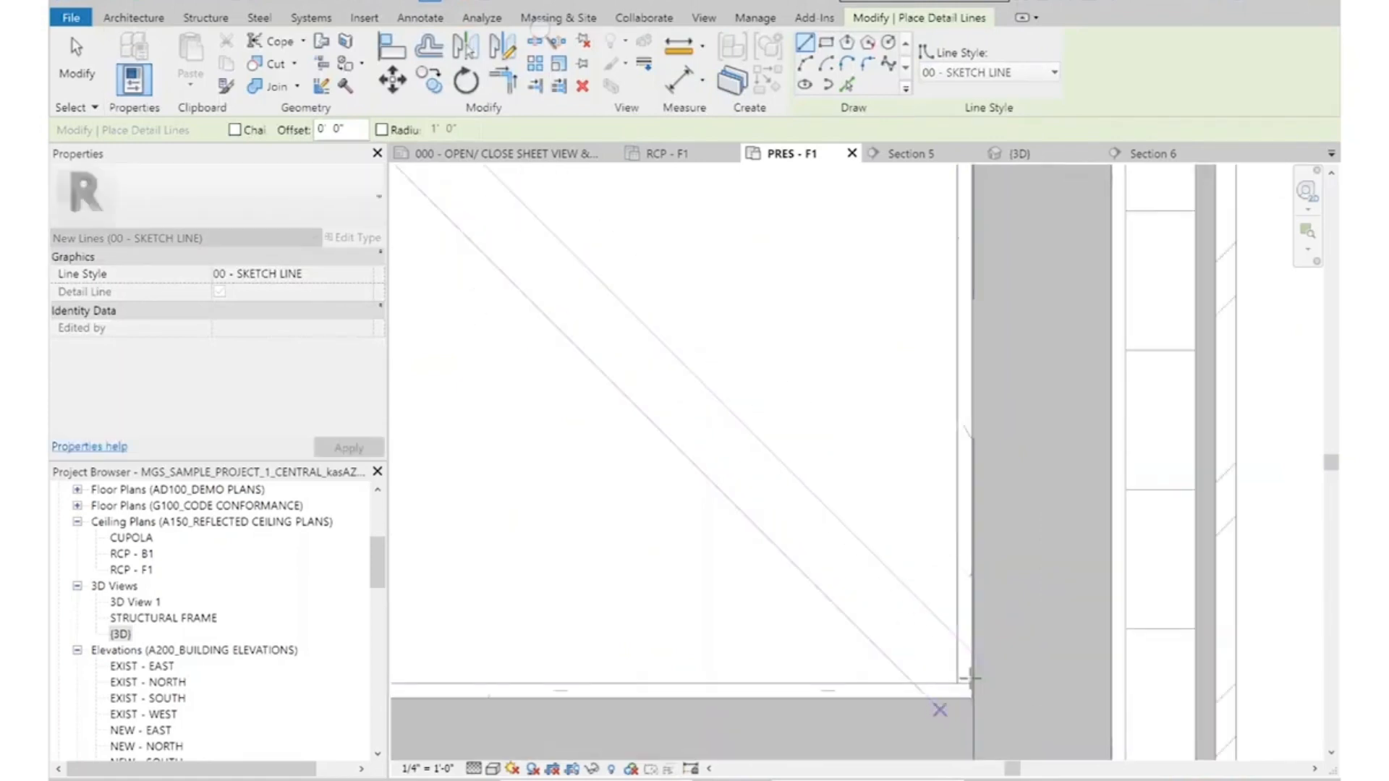
scroll(1064, 695, up, 1)
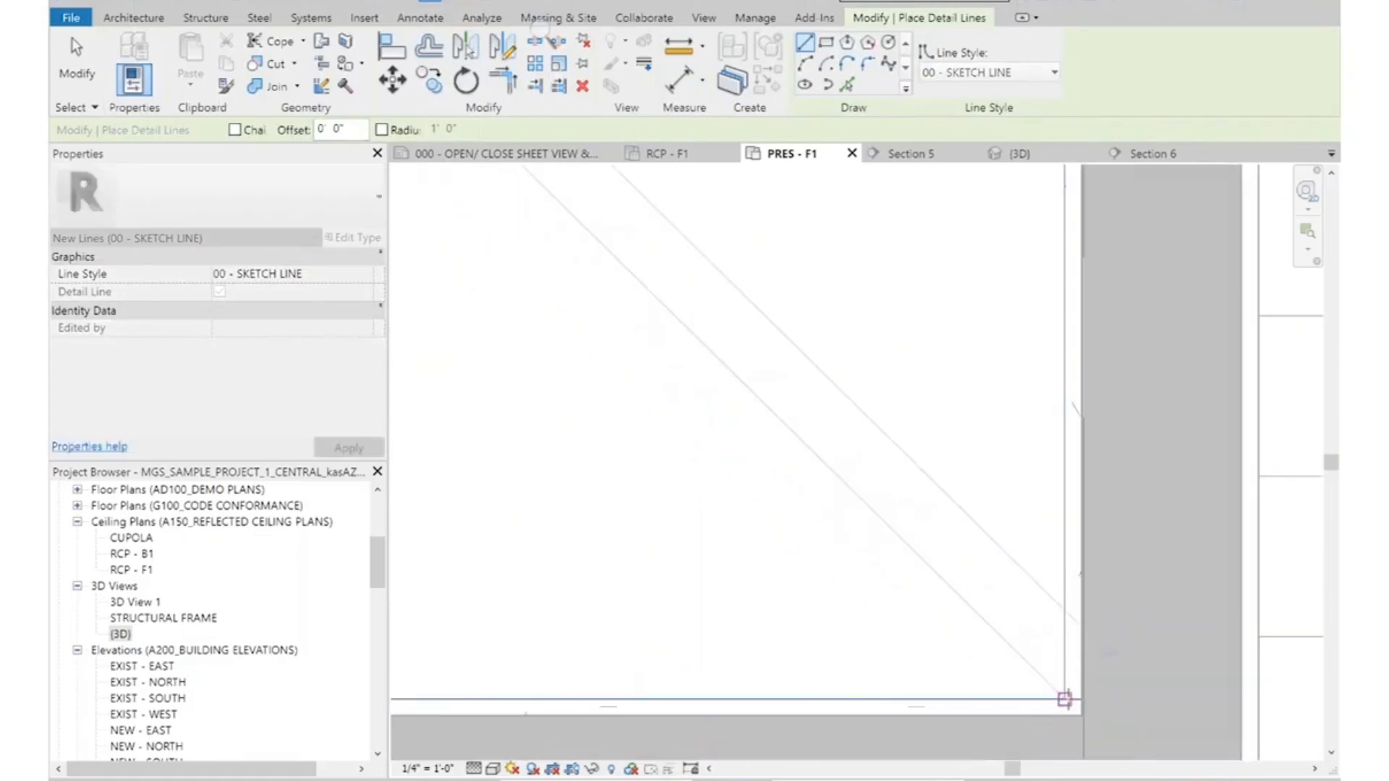
click(1065, 696)
Draw a second diagonal detail line from Mechanical 048's lower-left corner to its upper-right corner and end the command
scroll(1001, 666, down, 4)
scroll(1058, 621, down, 3)
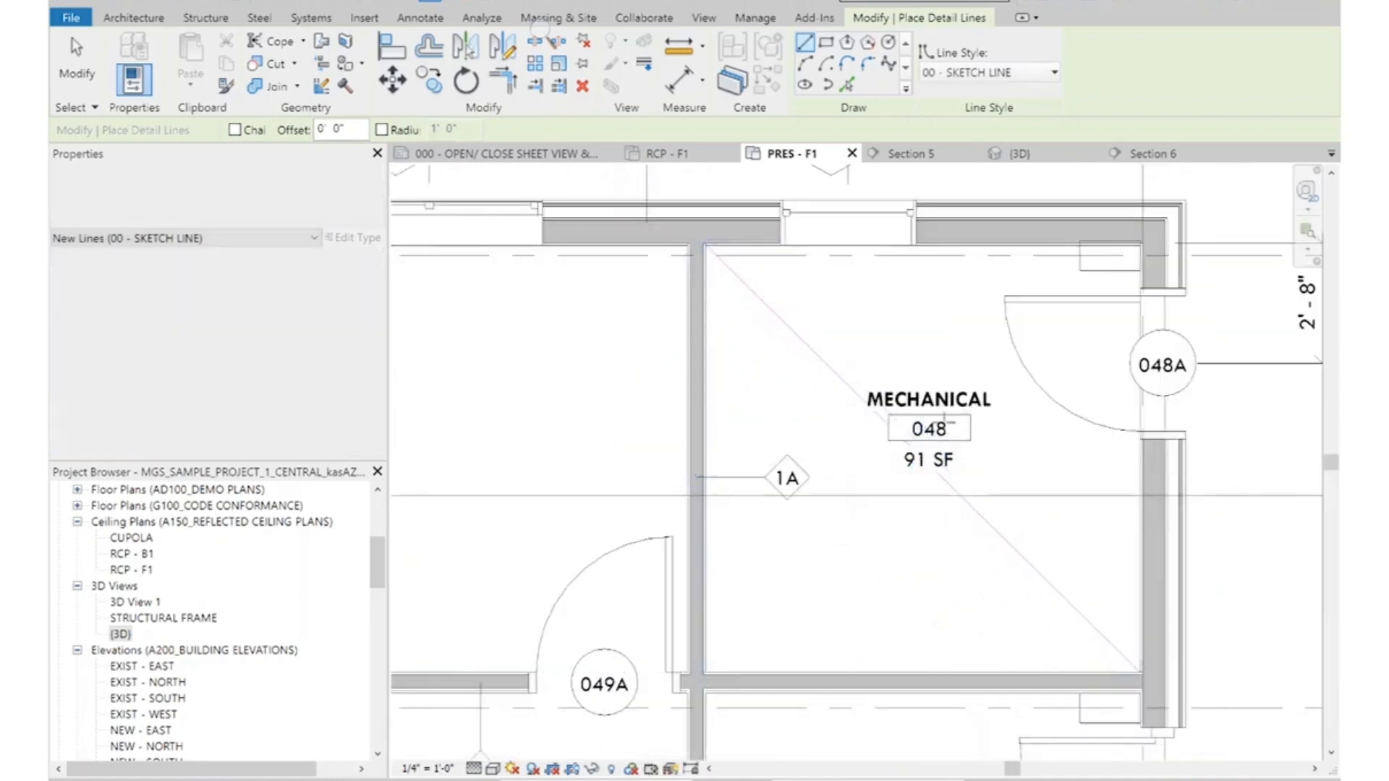
scroll(712, 666, up, 4)
click(709, 662)
scroll(712, 662, down, 5)
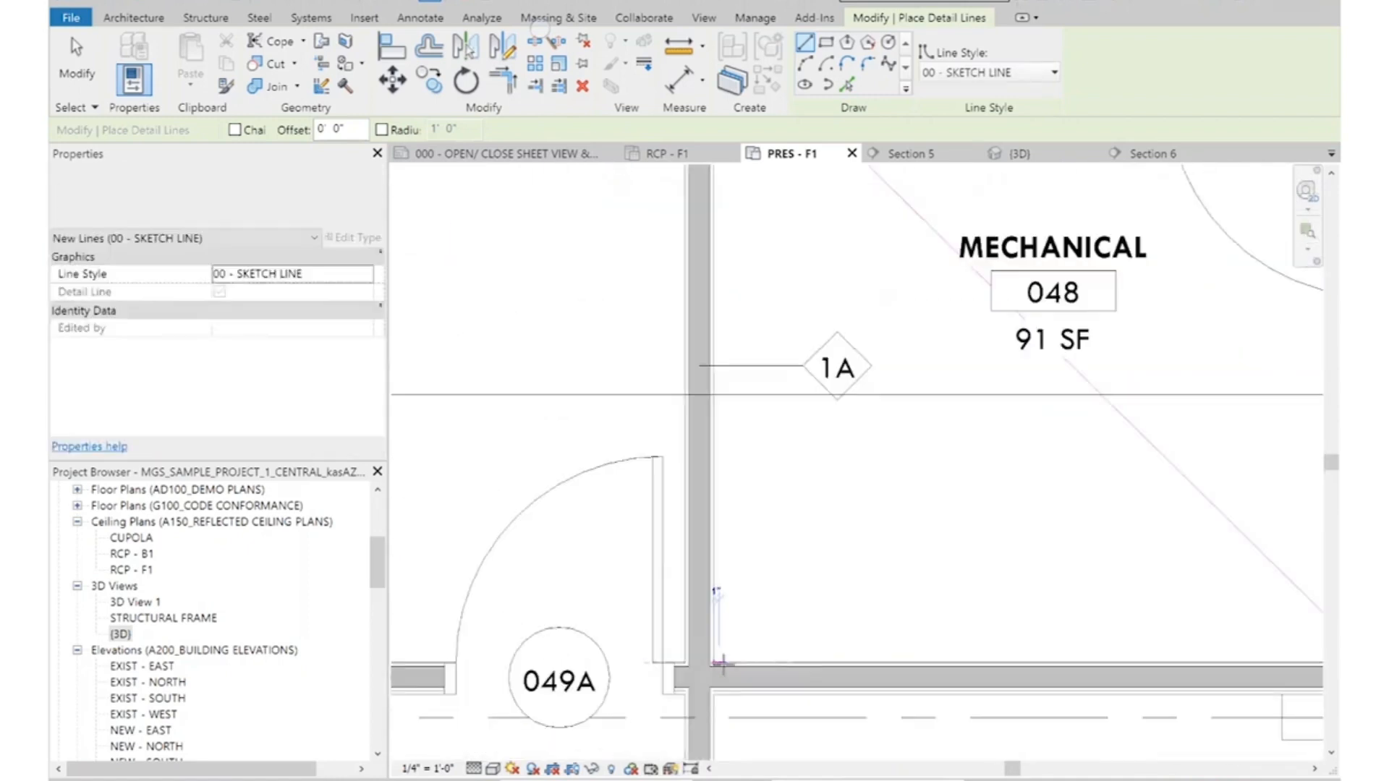
scroll(974, 423, up, 5)
scroll(974, 423, up, 2)
click(1001, 318)
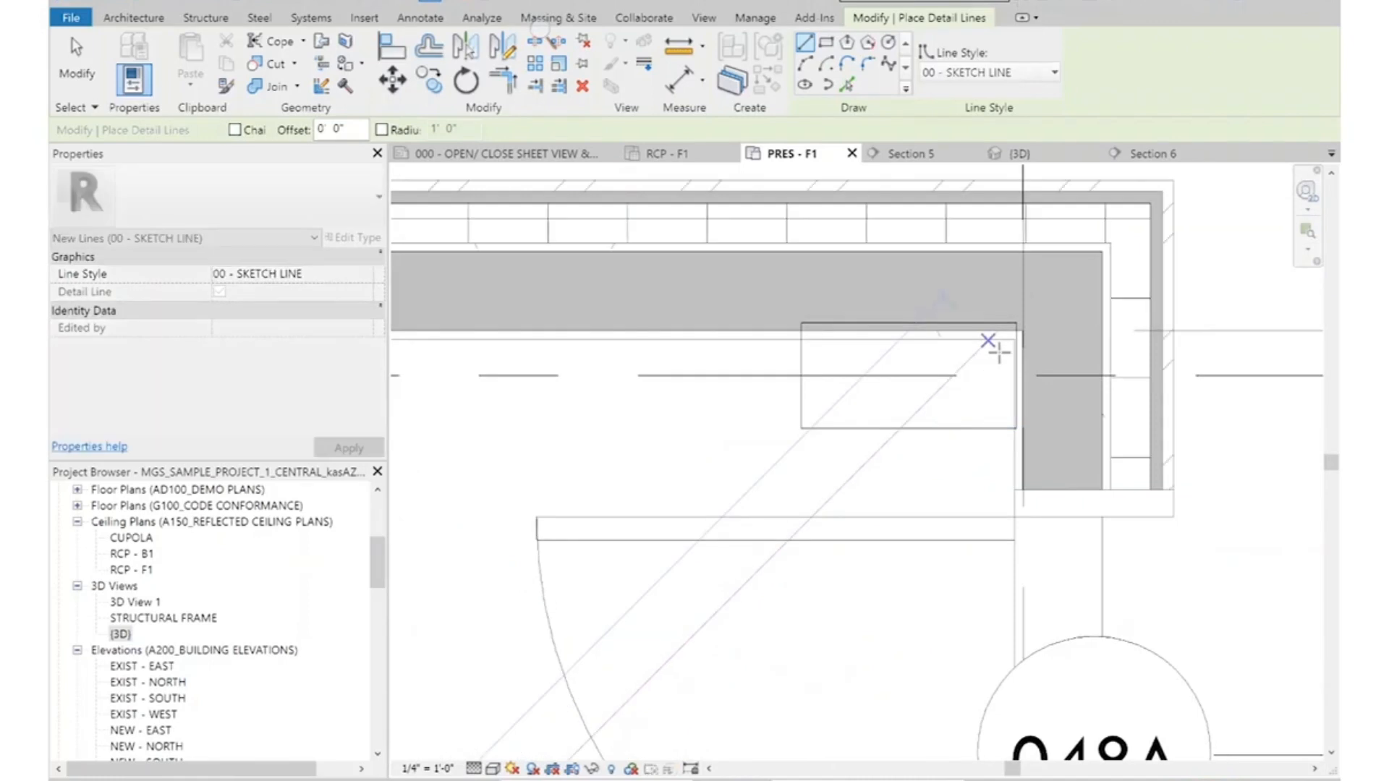
scroll(1012, 349, up, 3)
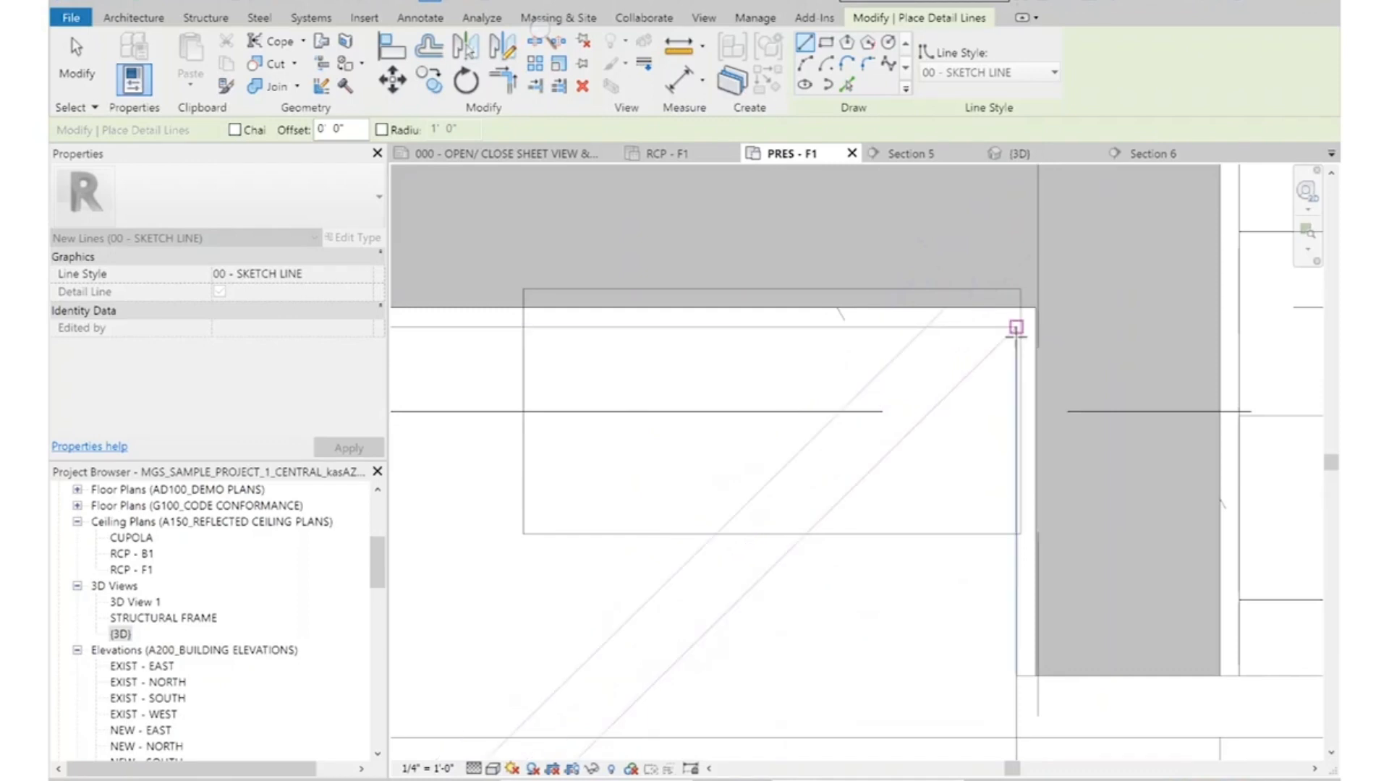
key(Escape)
key(Escape)
Move the Mechanical 048 room tag up, clear of the crossing diagonals, and deselect it
scroll(1085, 409, down, 4)
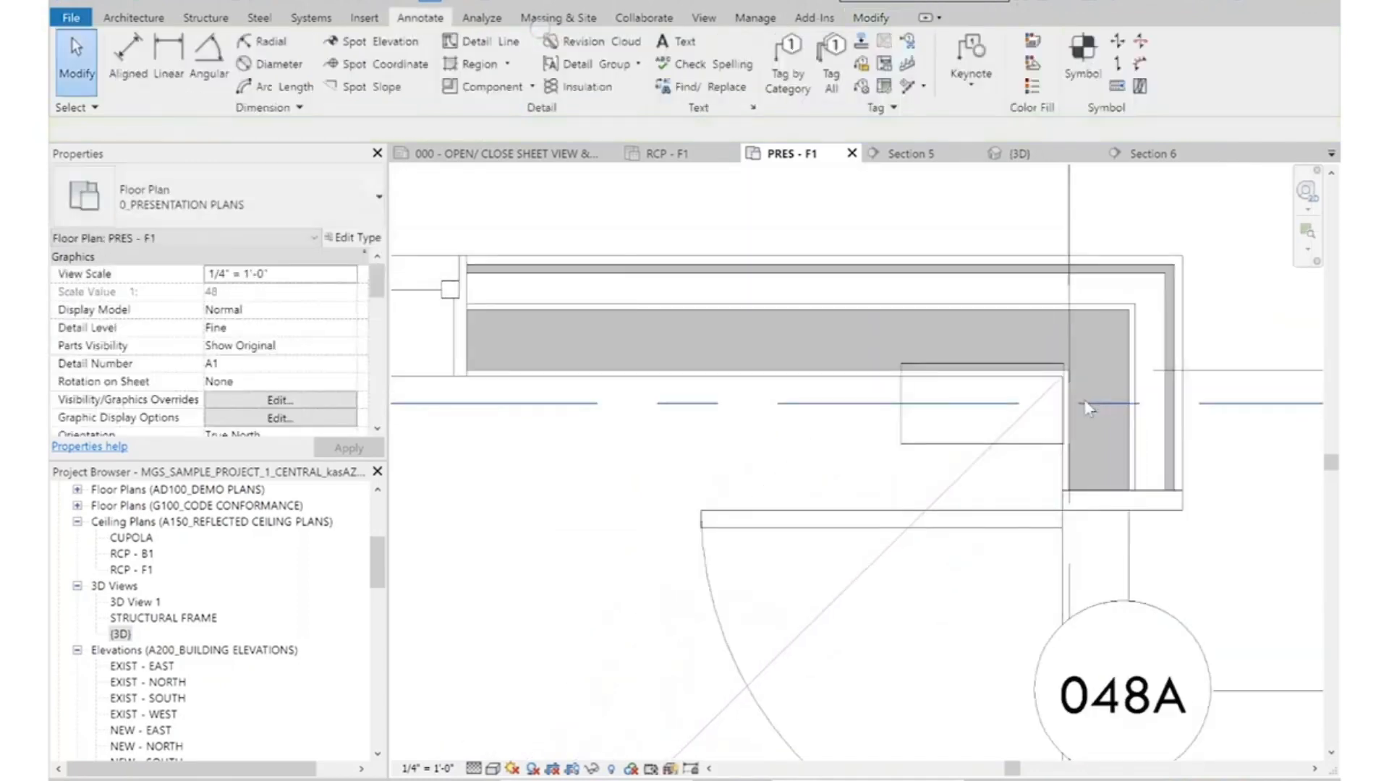
scroll(1084, 409, down, 5)
scroll(878, 440, up, 3)
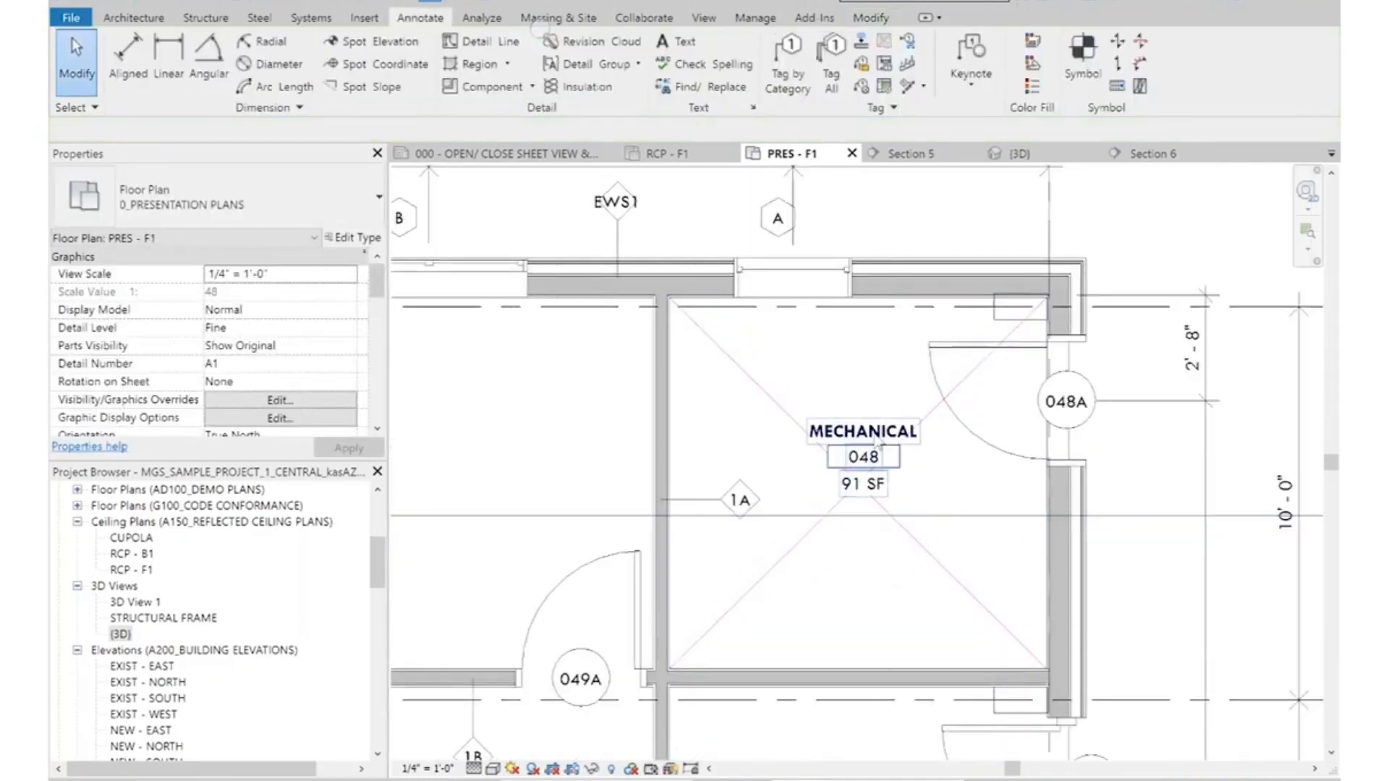
click(878, 440)
drag(876, 439, 864, 427)
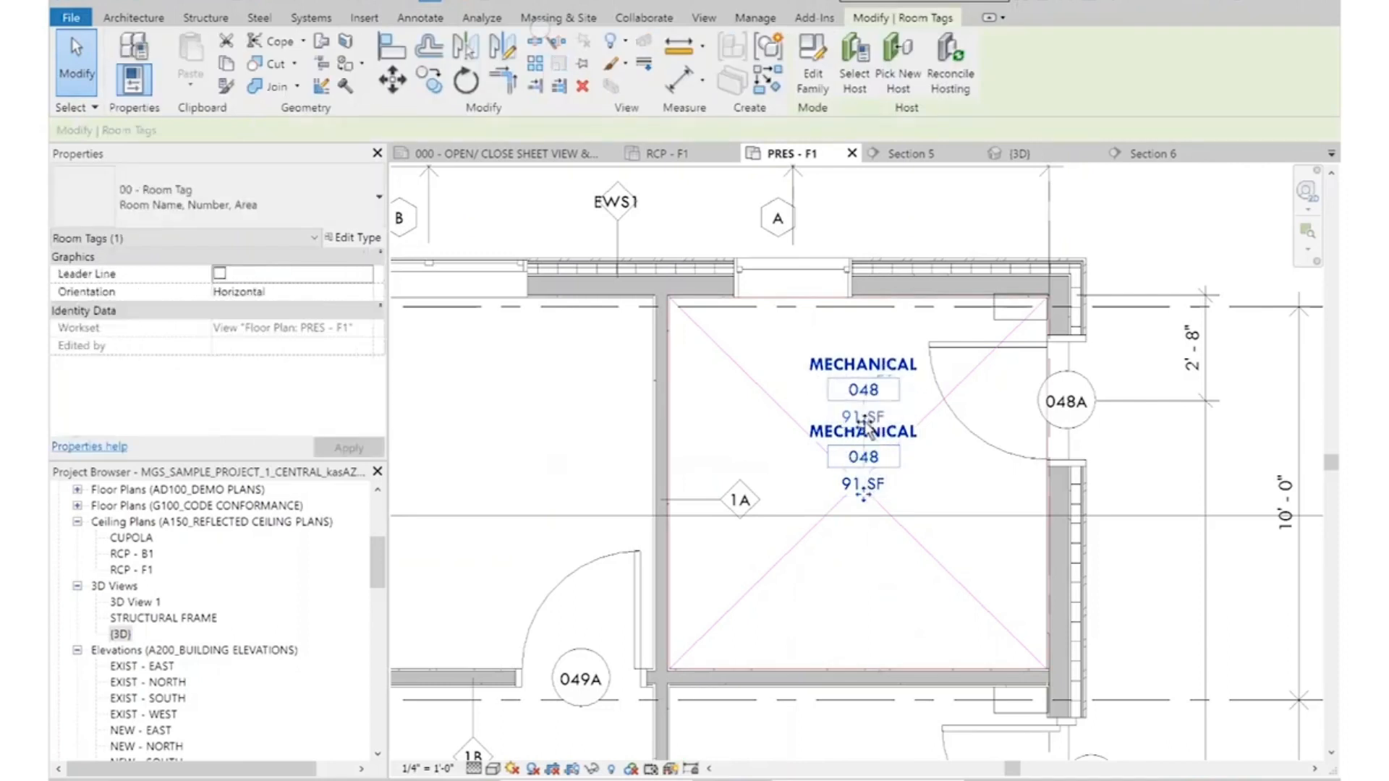
key(Escape)
key(Escape)
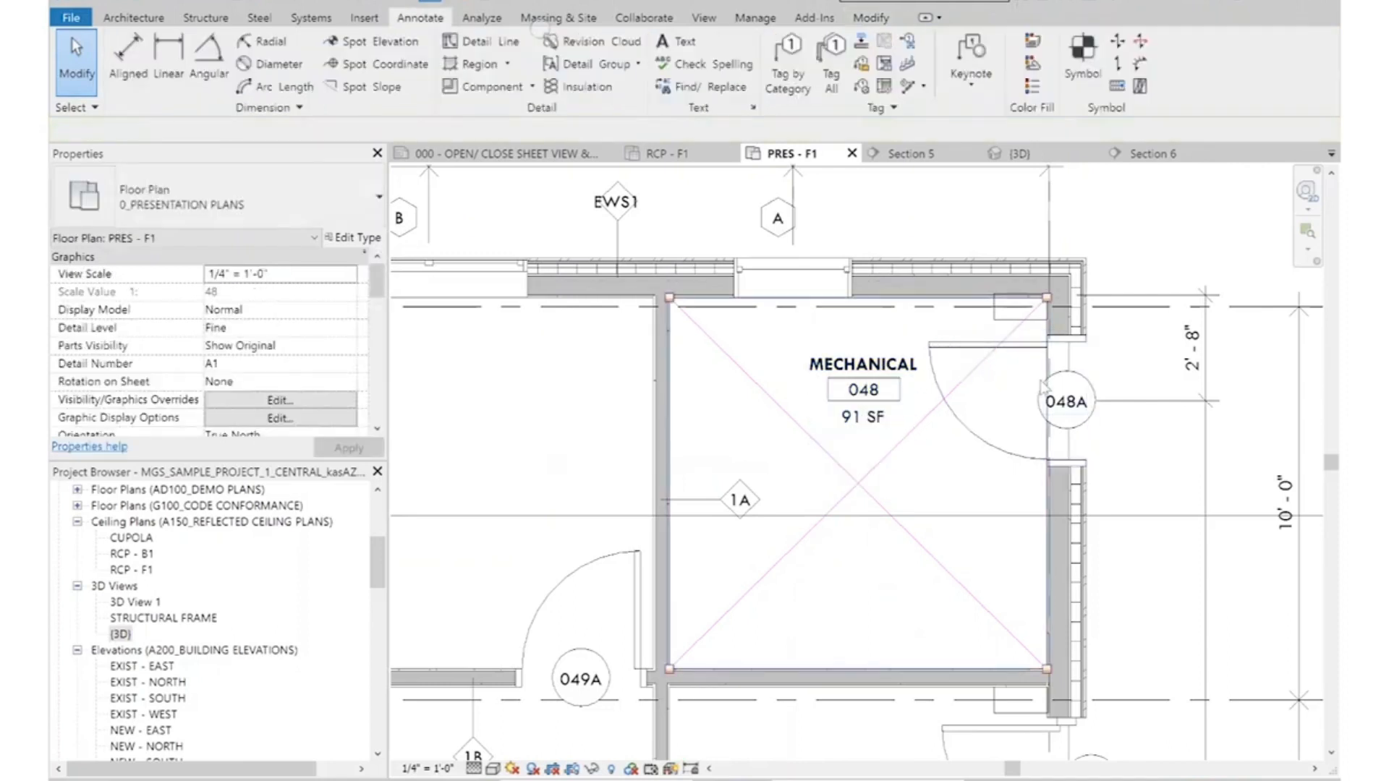
Add a shape-editing point to the Mechanical slab where the two diagonals cross
click(1043, 387)
click(966, 42)
click(858, 482)
key(Escape)
key(Escape)
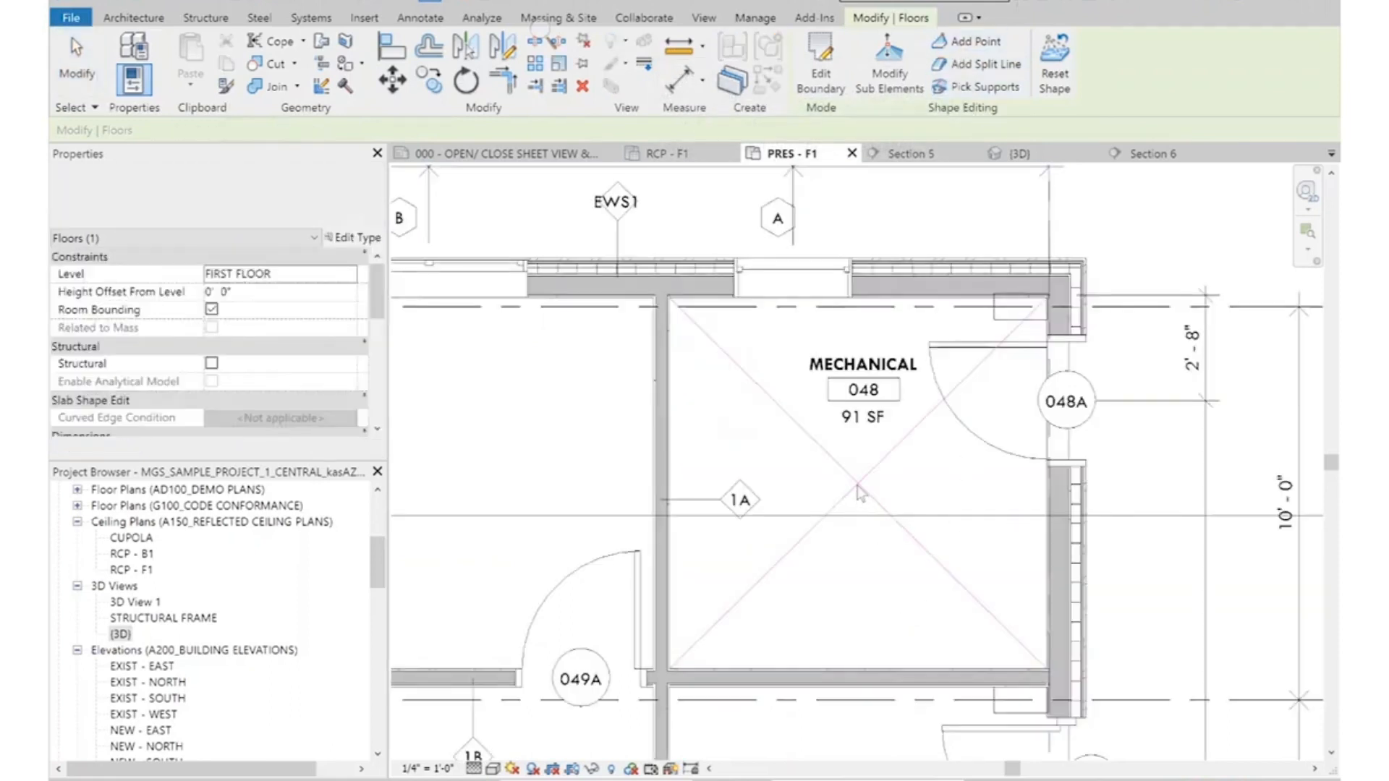
Modify the Mechanical slab's sub-elements, setting the center point's elevation to -0' 1"
click(1045, 427)
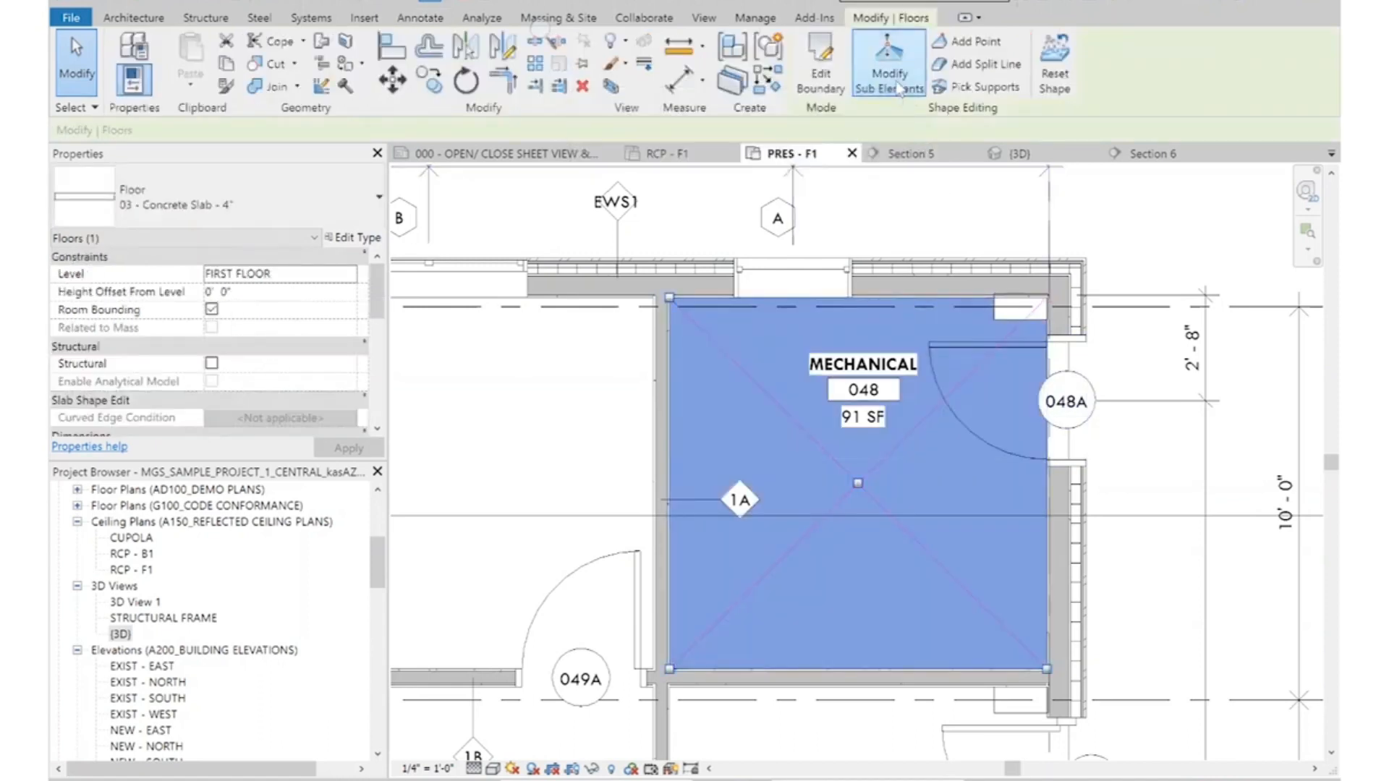
click(897, 85)
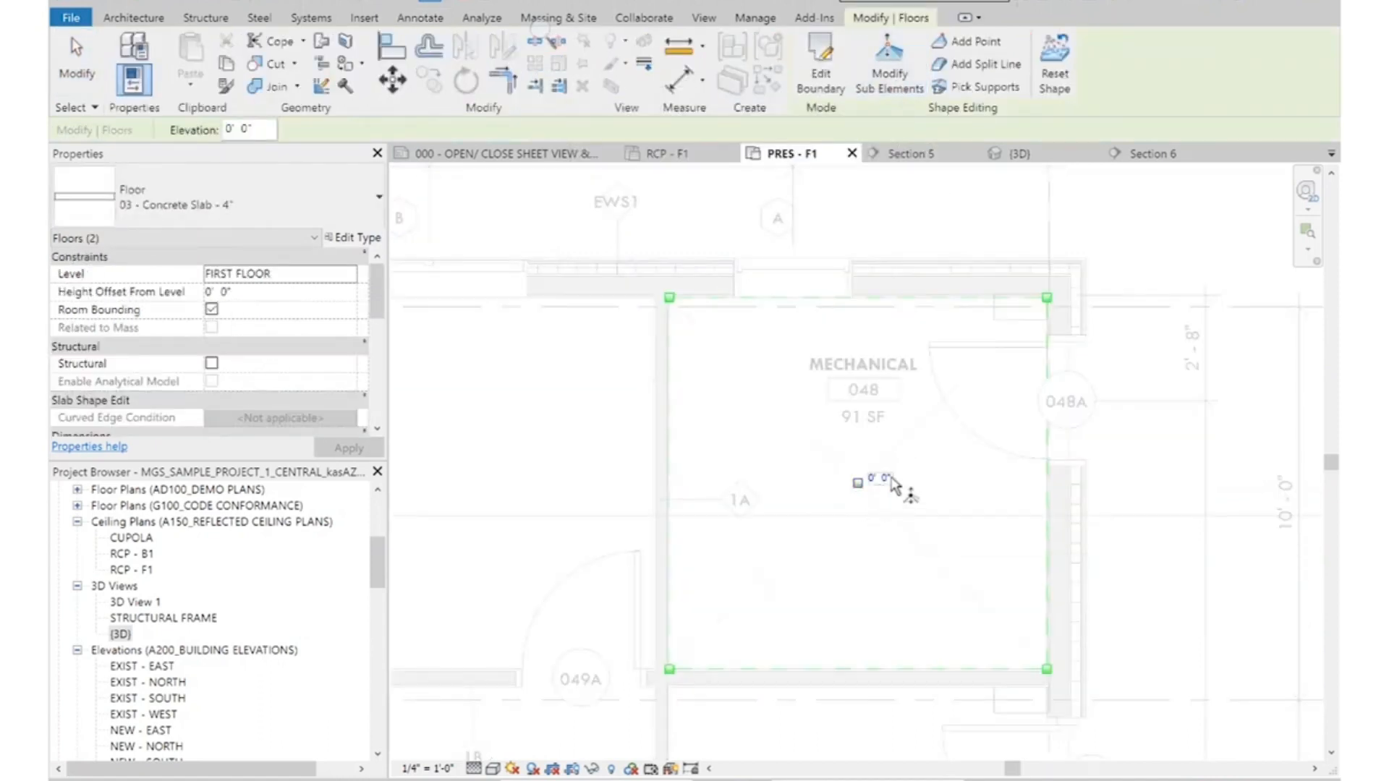
click(886, 478)
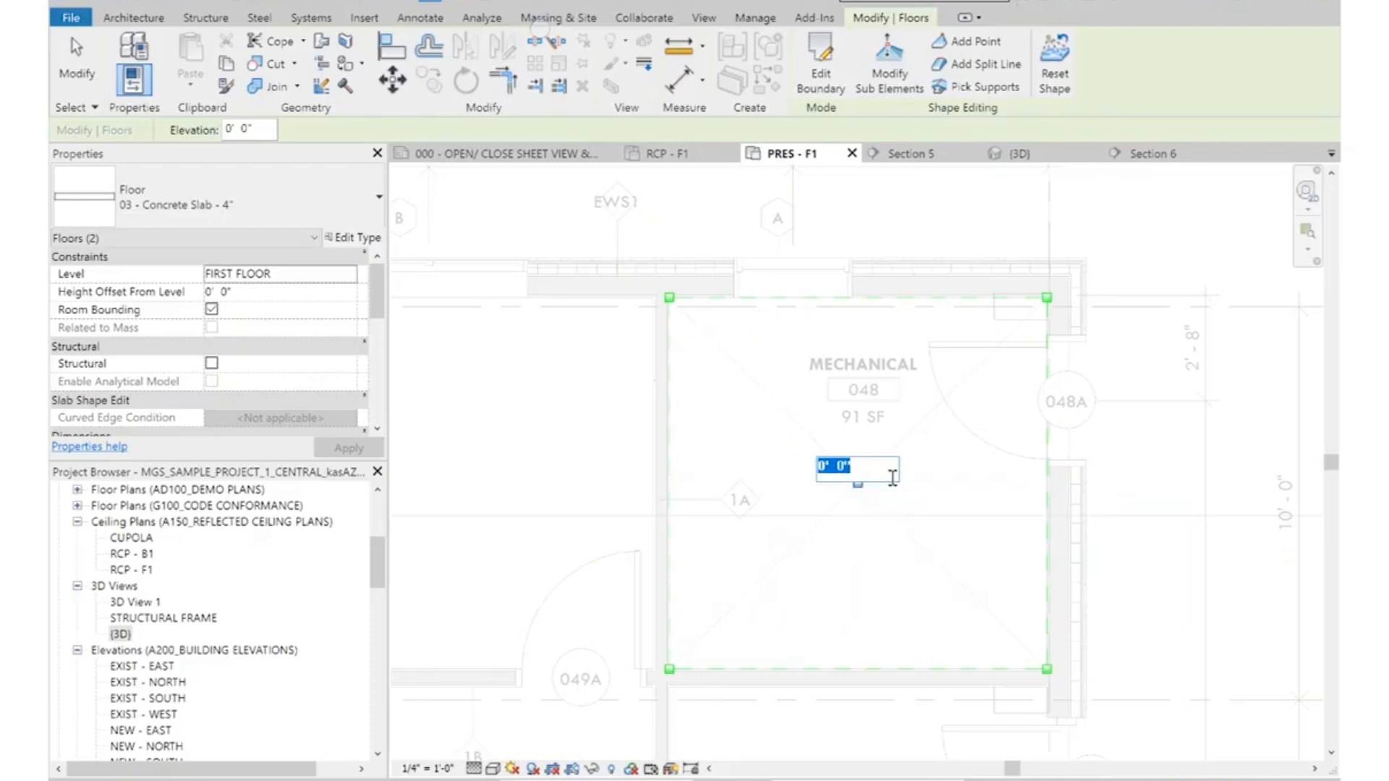
text(-0' 1)
text(")
key(Return)
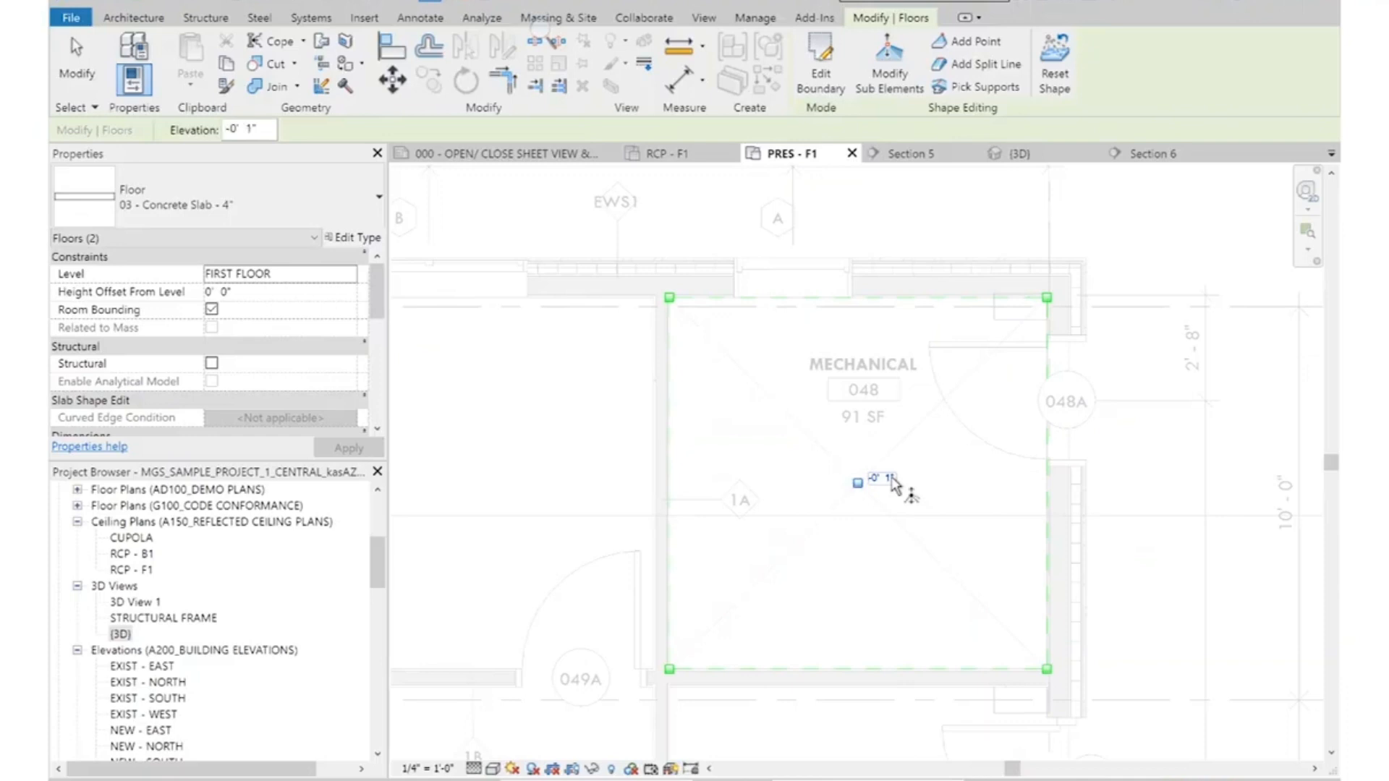
key(Escape)
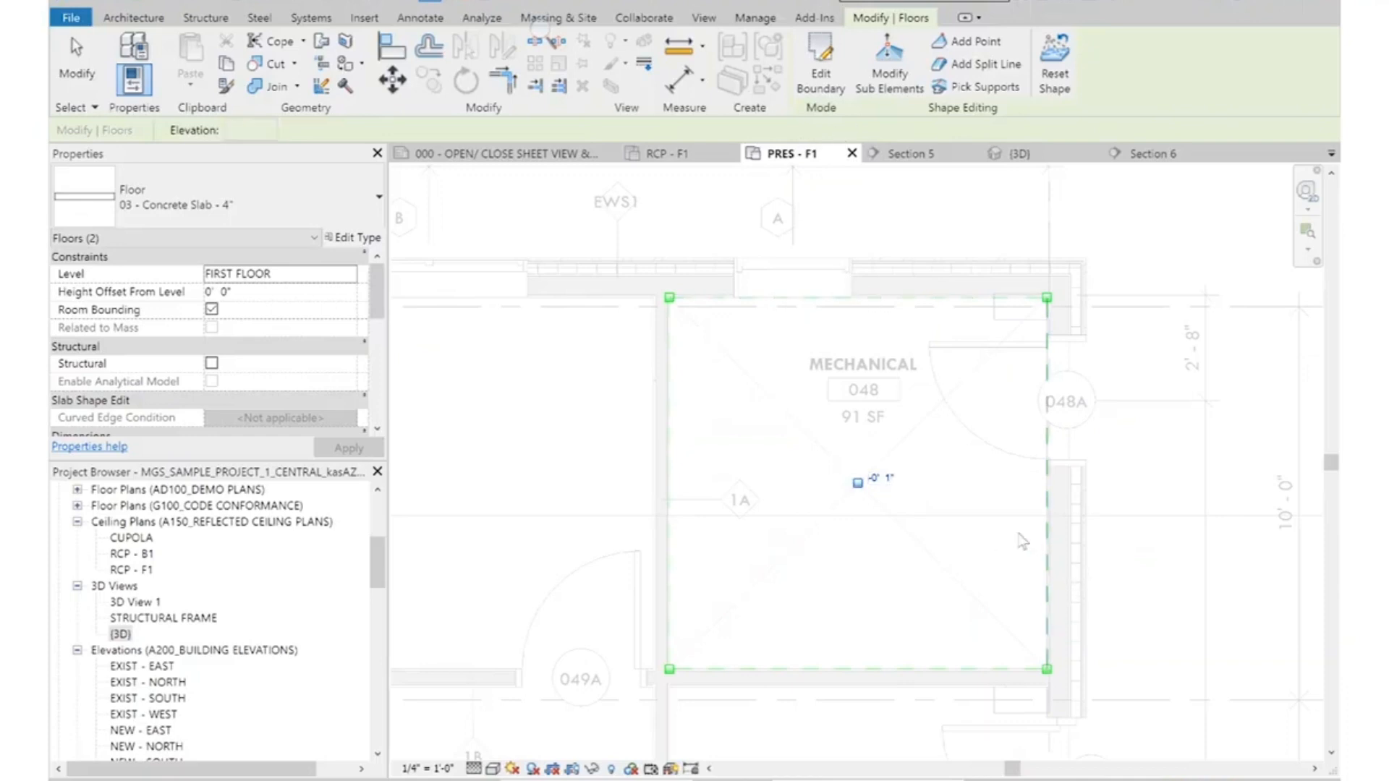
Finish shape editing on the Mechanical slab and clear the selection
click(876, 466)
key(Delete)
scroll(975, 477, down, 4)
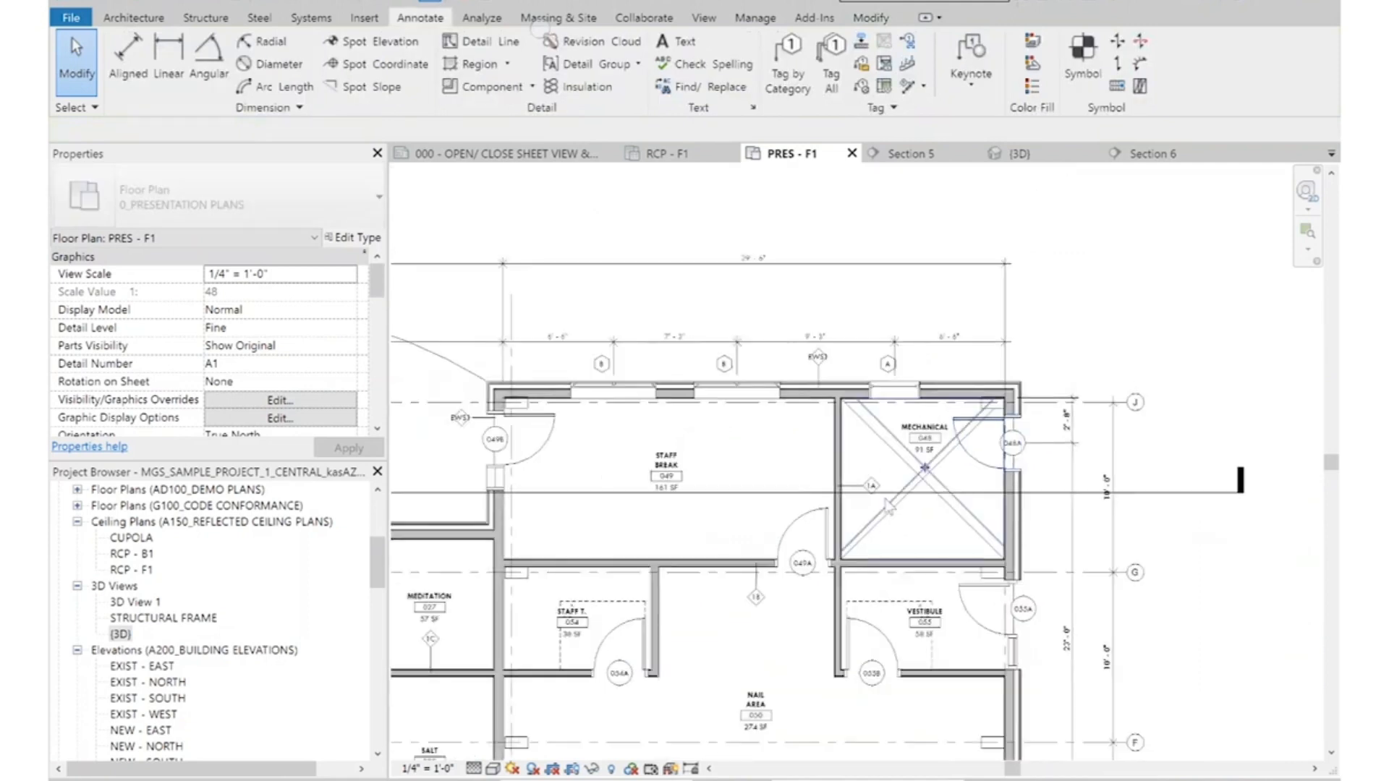
scroll(918, 499, up, 3)
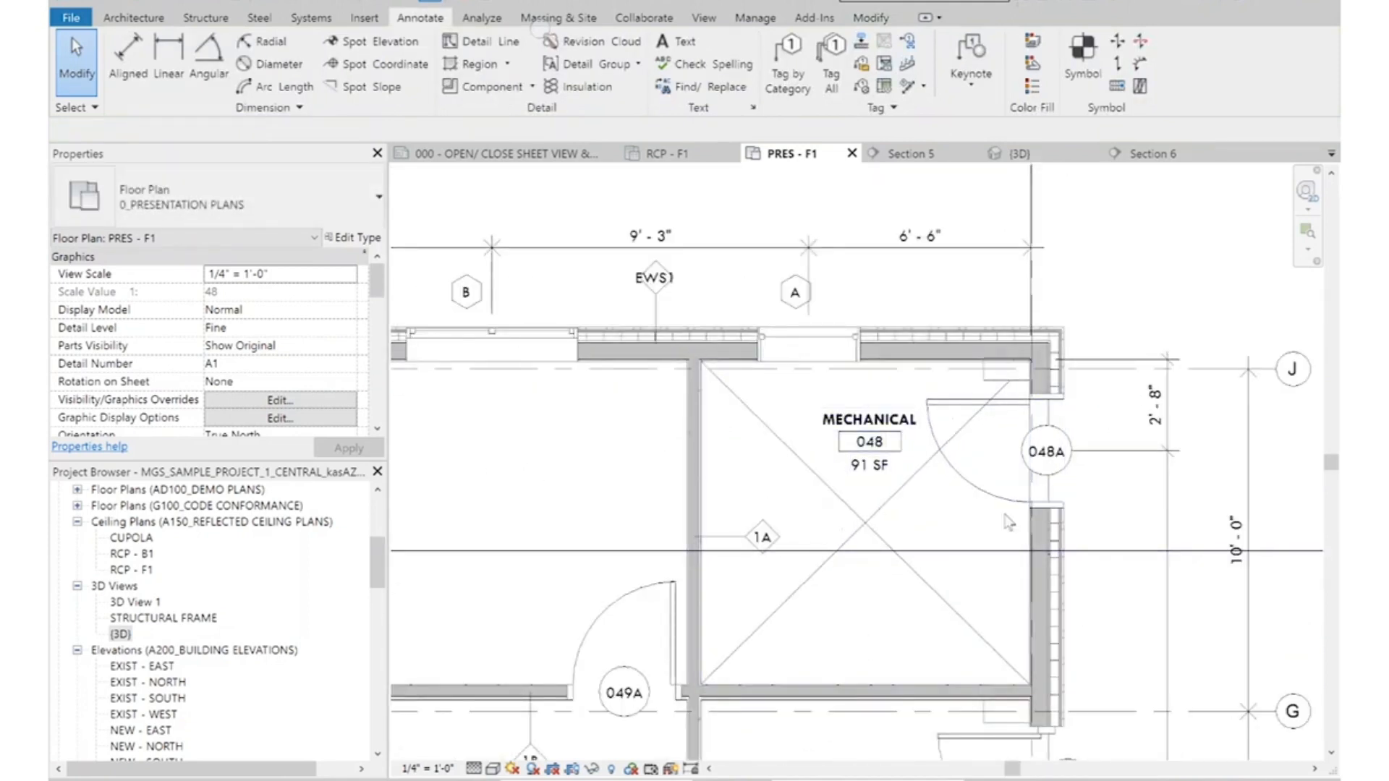
Open Section 5 from its section head west of the building and examine the Mechanical slab's slope up close
scroll(1024, 521, down, 5)
scroll(1023, 520, down, 3)
scroll(567, 527, up, 4)
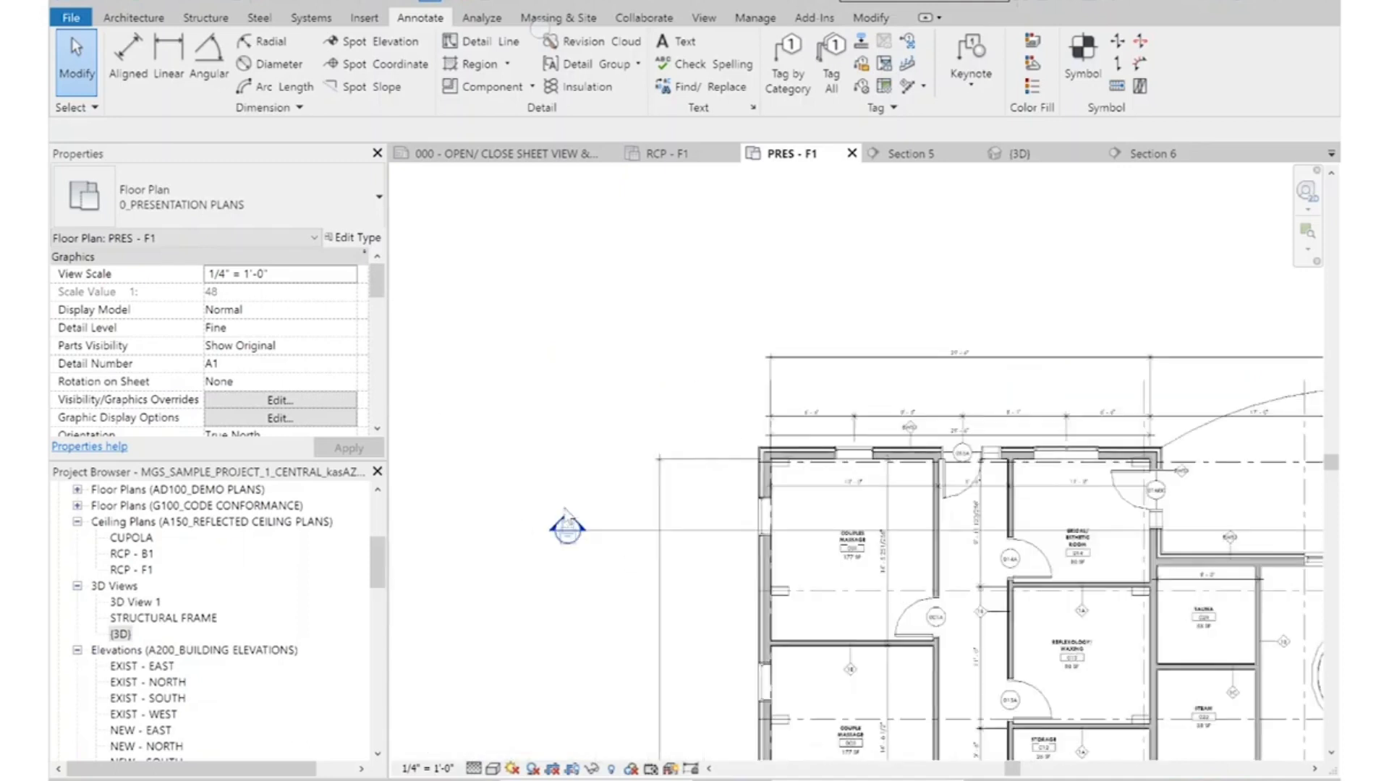
double_click(567, 526)
scroll(580, 502, down, 2)
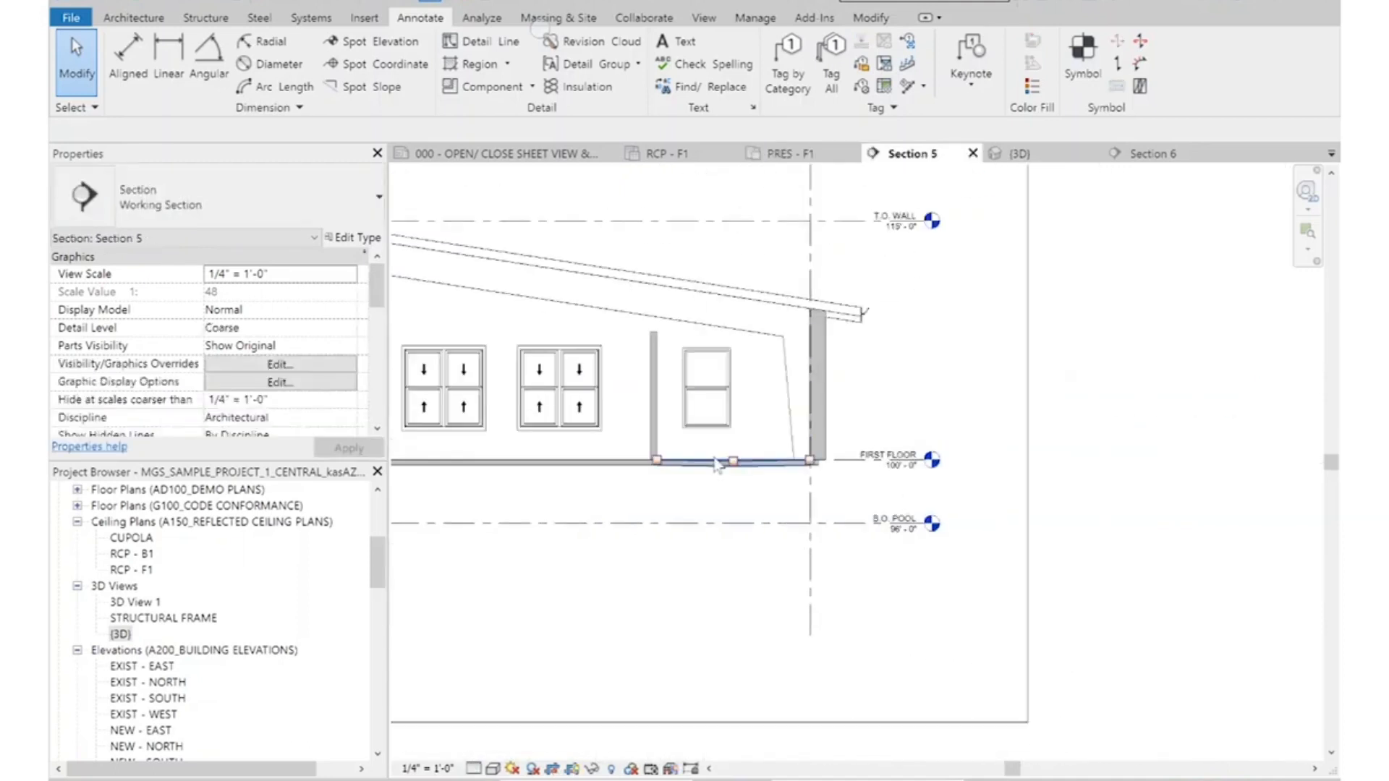
scroll(742, 481, up, 5)
scroll(743, 481, up, 1)
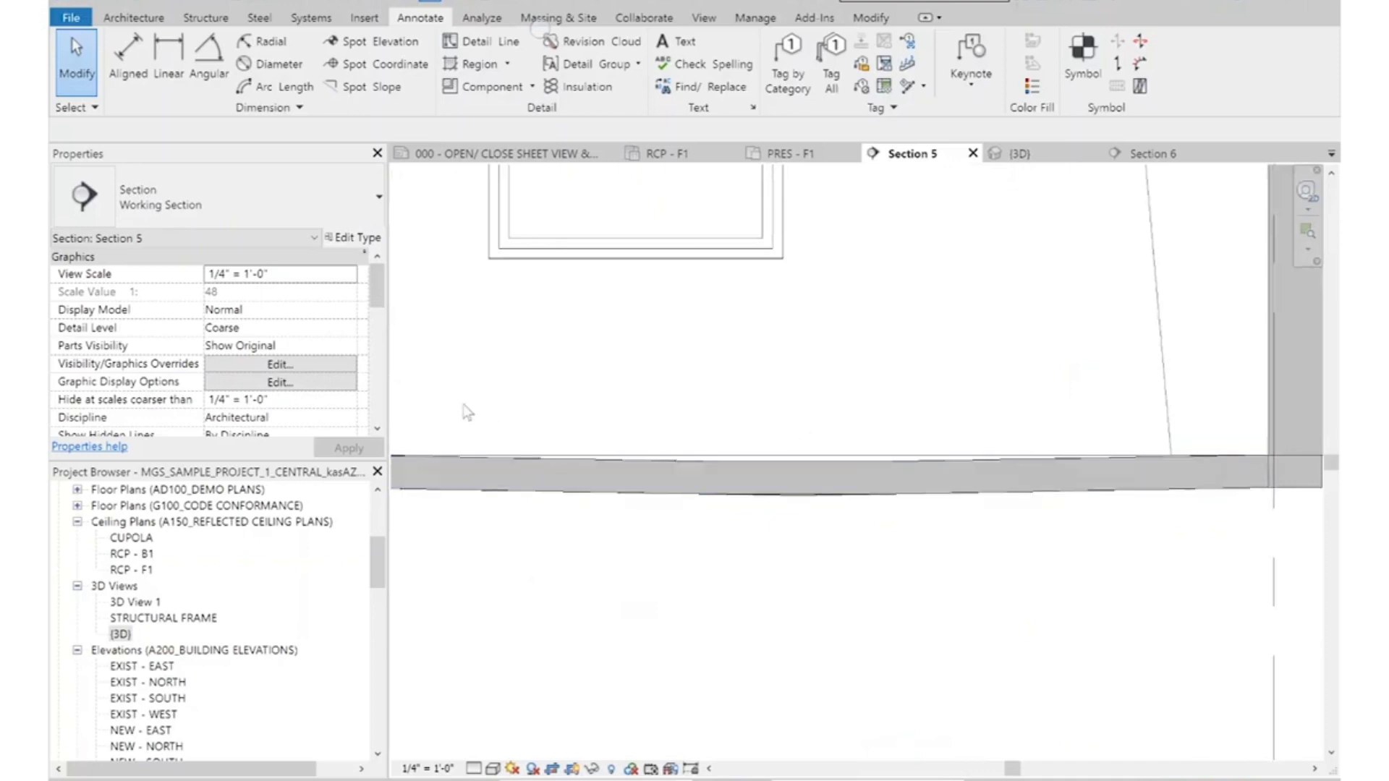
scroll(929, 510, down, 2)
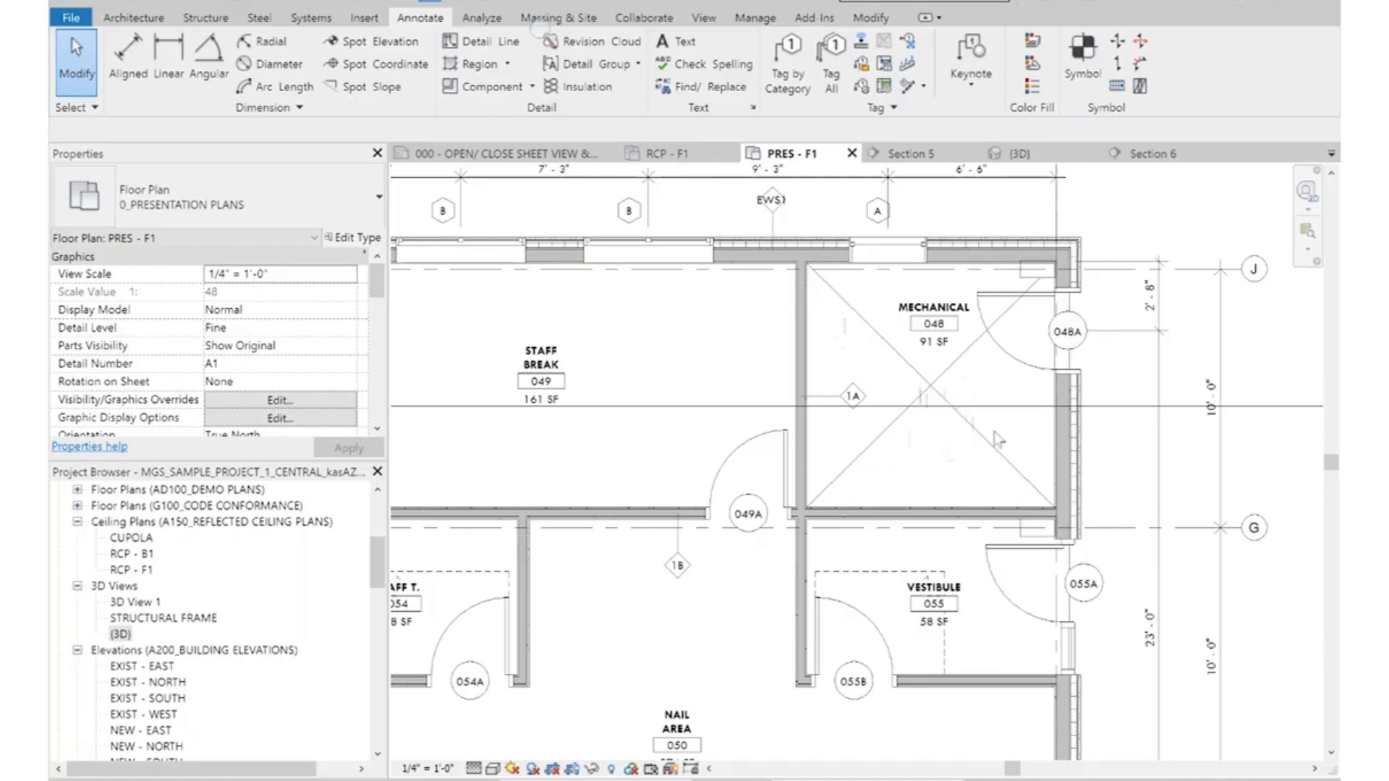
Open the {3D} view and examine the sloped Mechanical slab and the overall first floor from a higher angle
scroll(1009, 328, down, 5)
click(1020, 154)
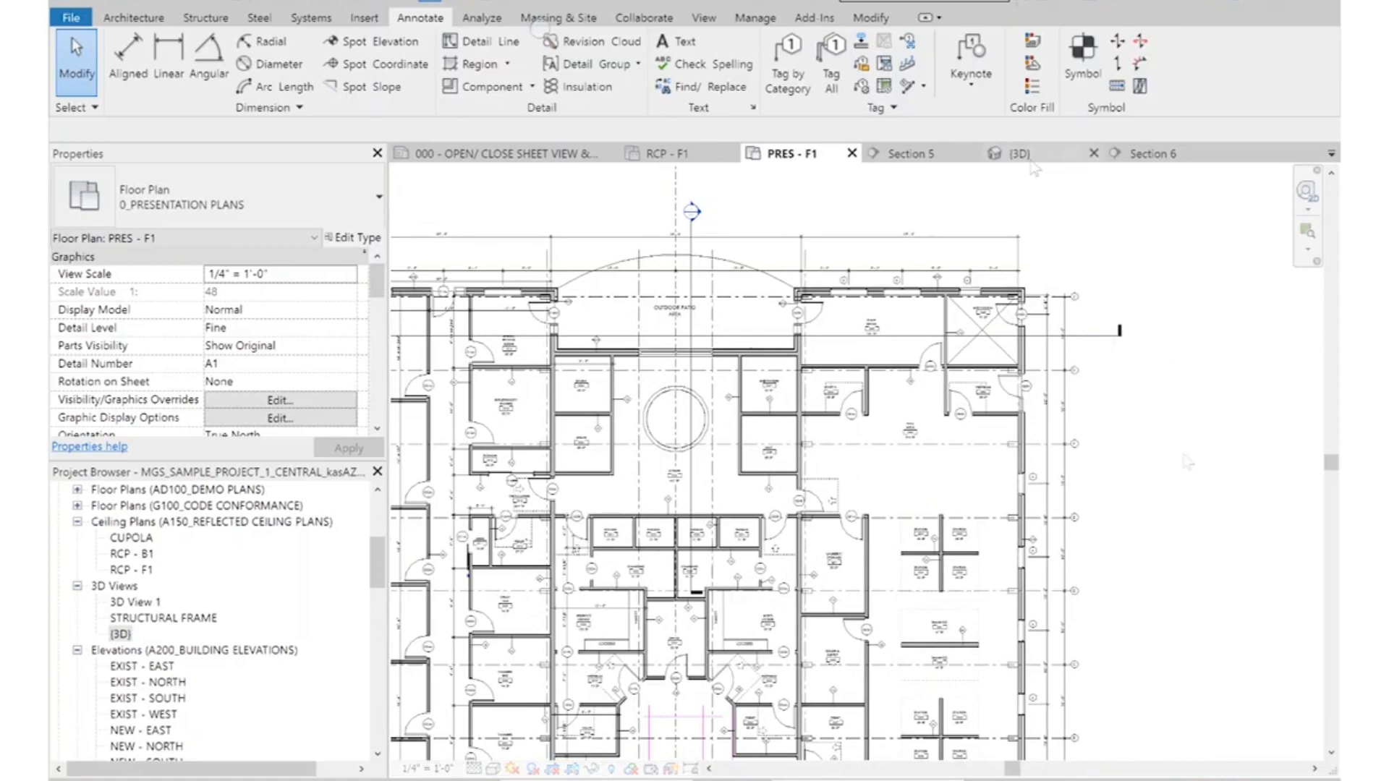
scroll(1092, 488, up, 4)
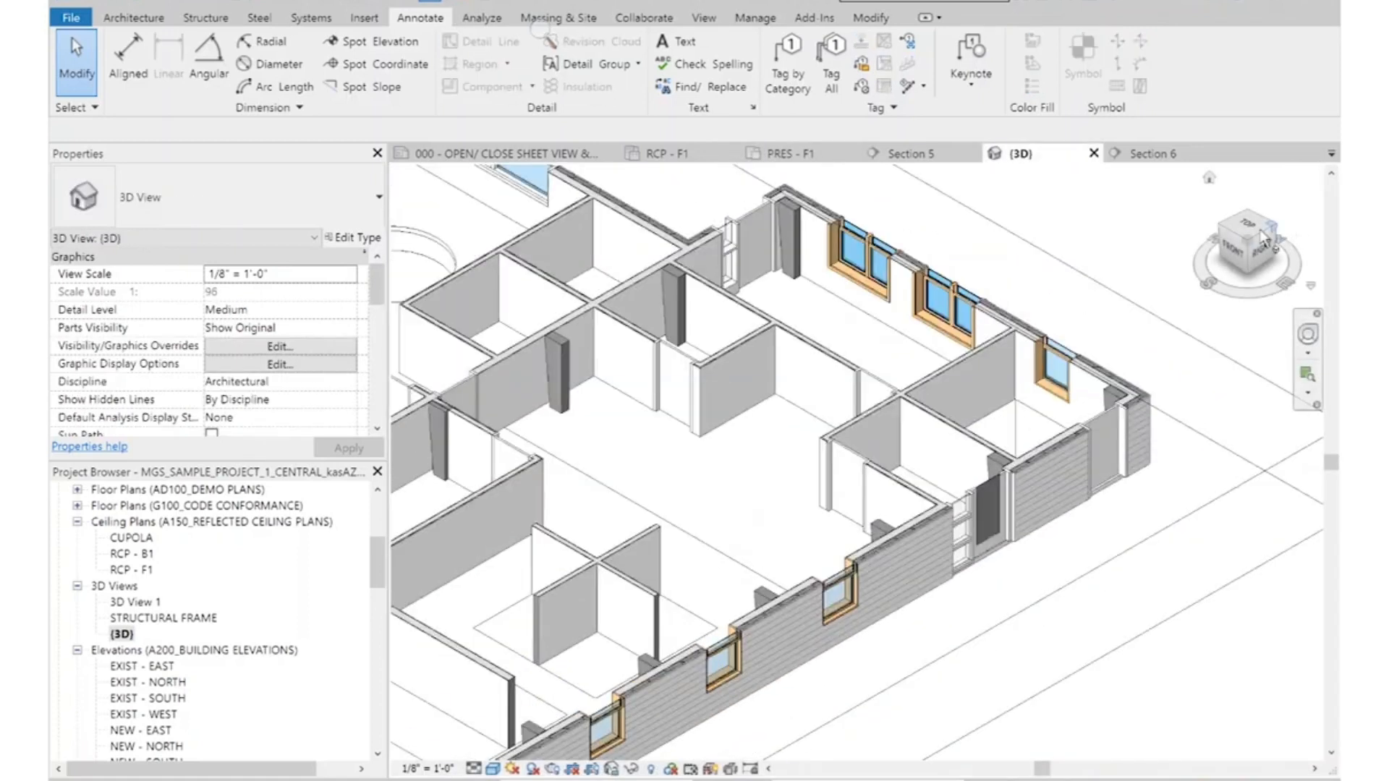
drag(1252, 245, 1254, 269)
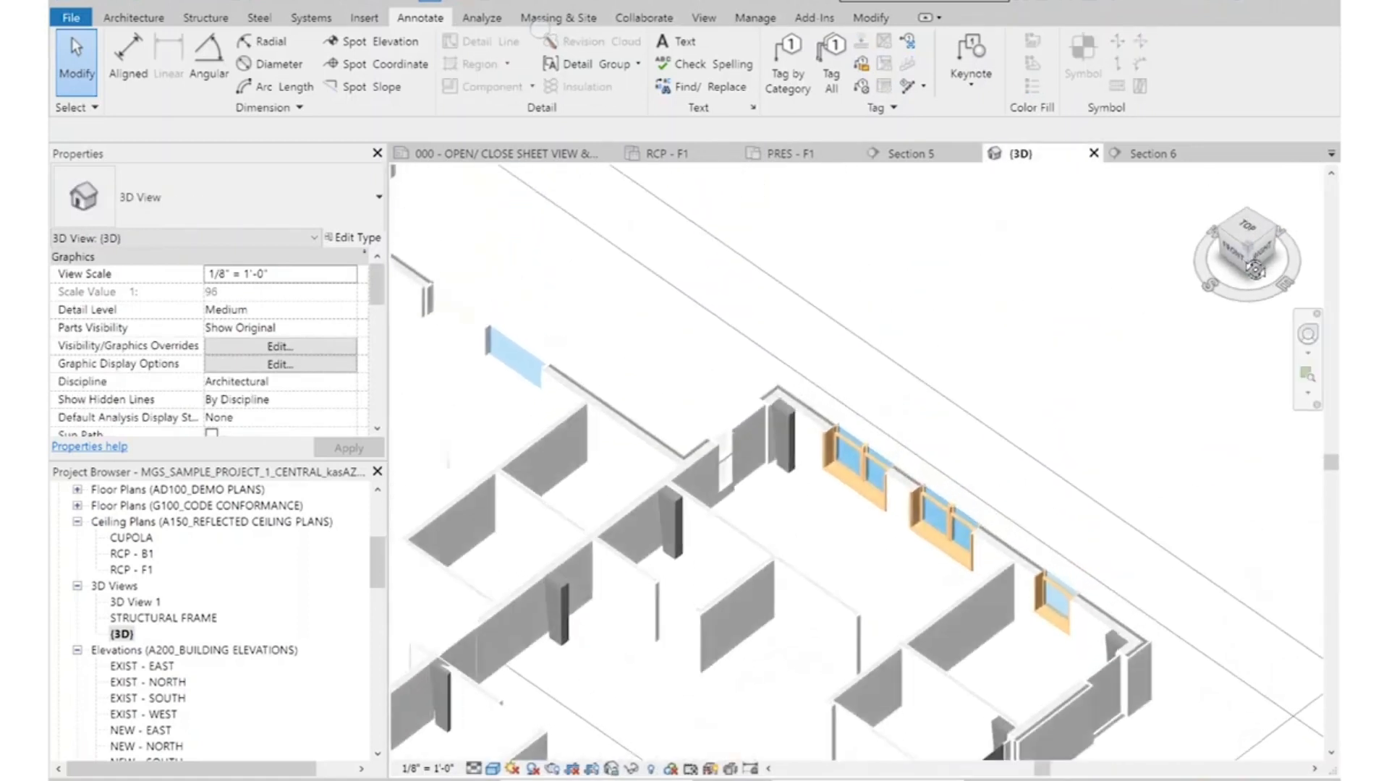
scroll(1050, 737, up, 4)
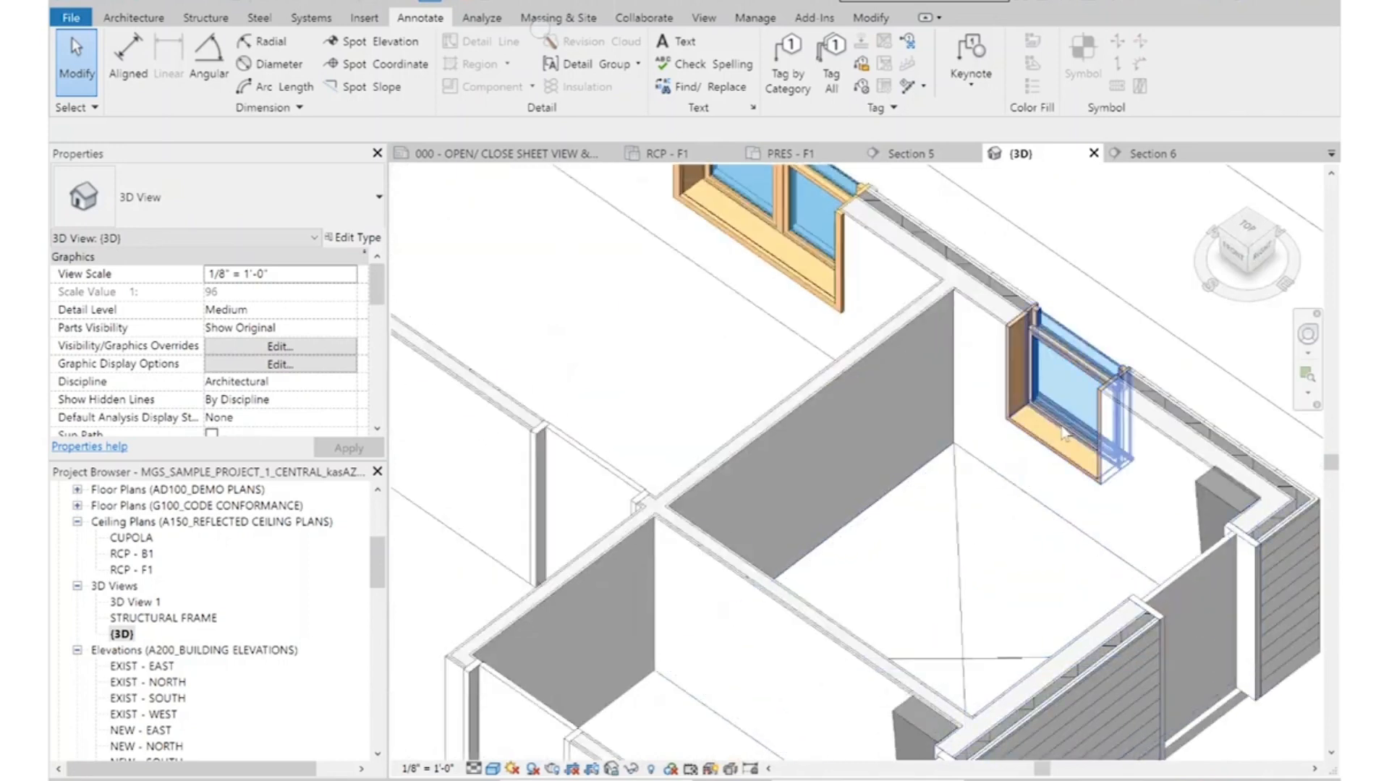
scroll(1073, 432, down, 5)
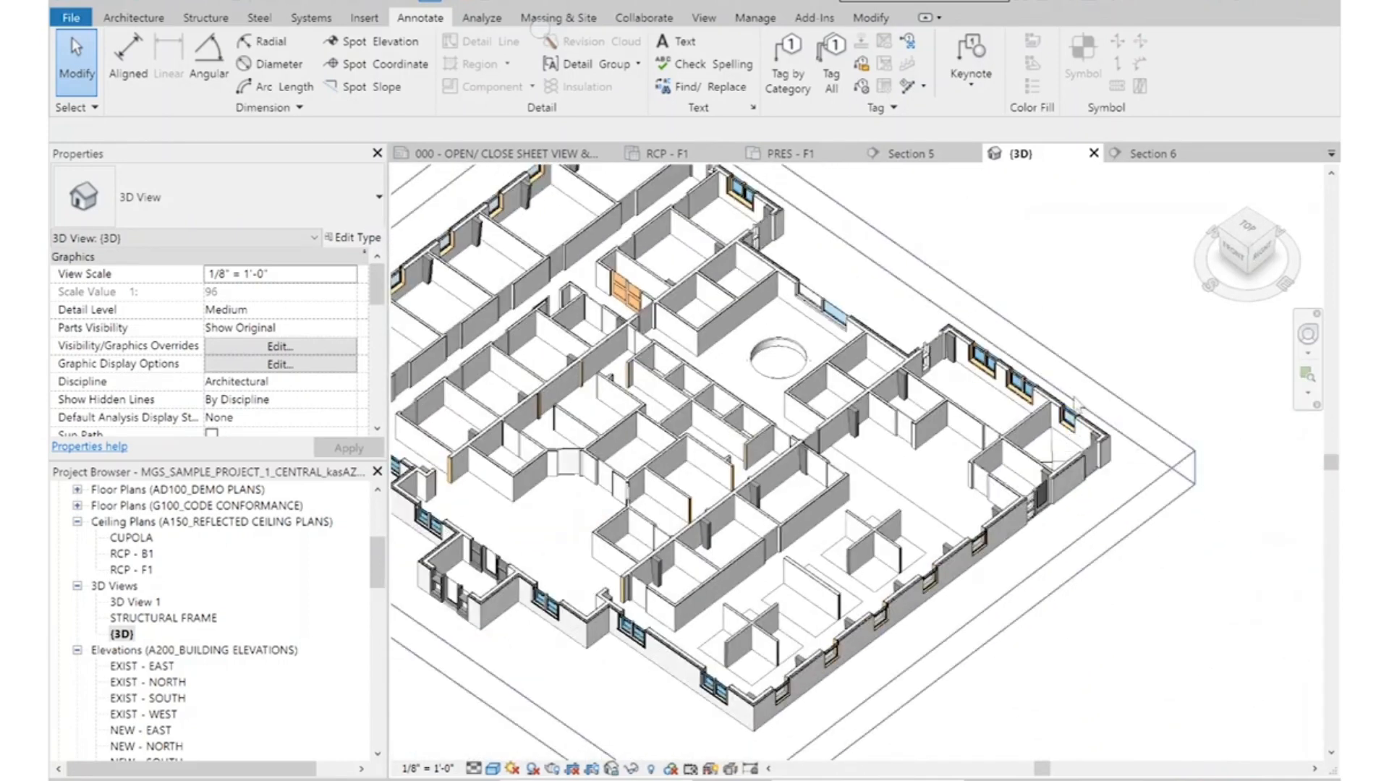
scroll(1074, 400, down, 2)
scroll(829, 499, up, 3)
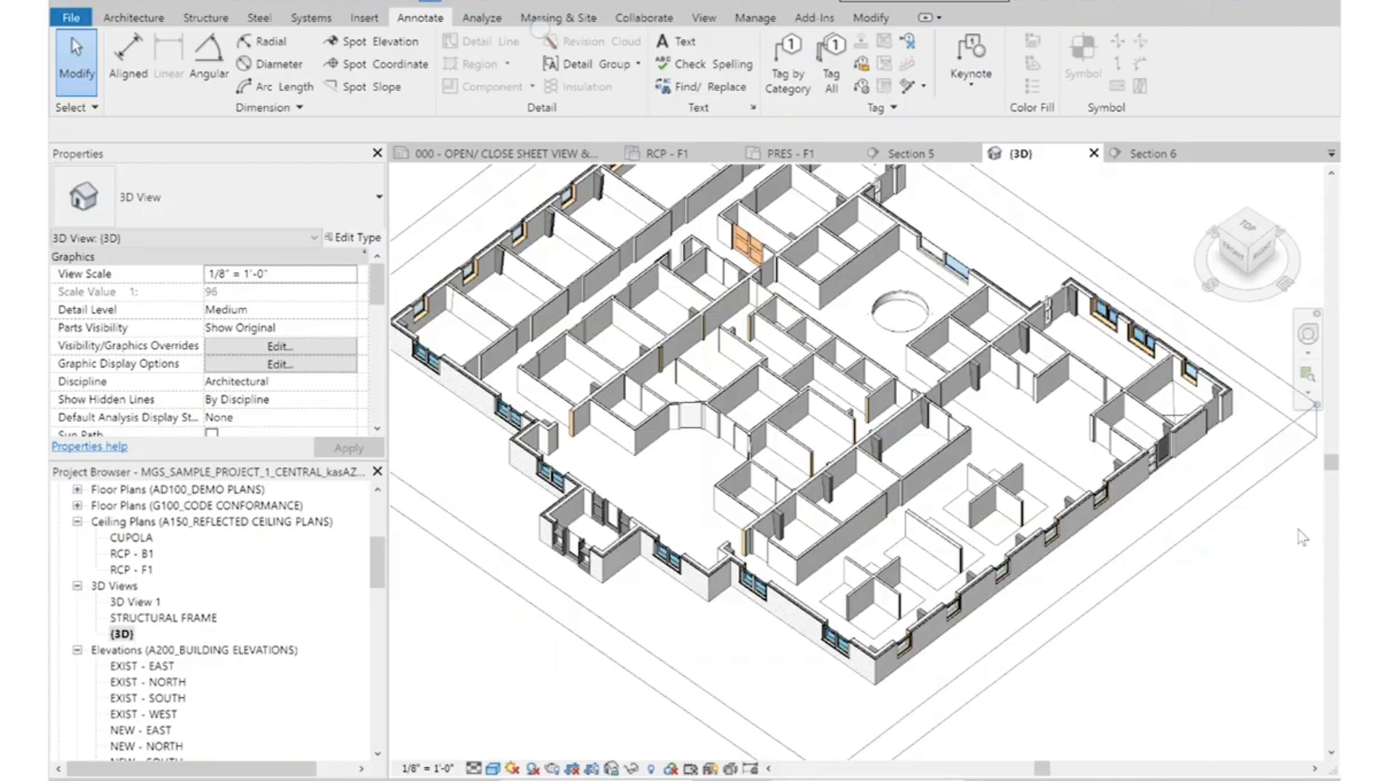
Open the RCP - F1 reflected ceiling plan and start the Ceiling tool
click(130, 570)
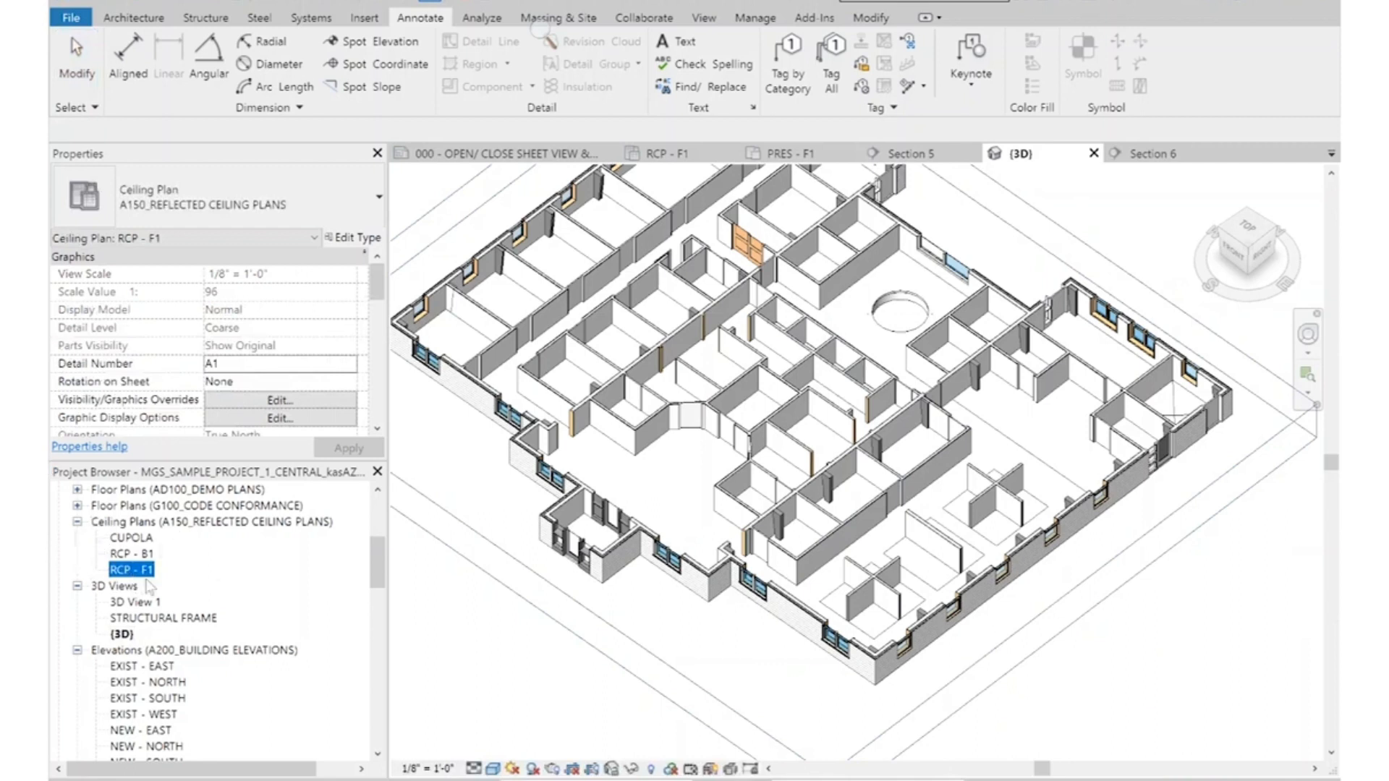
double_click(119, 571)
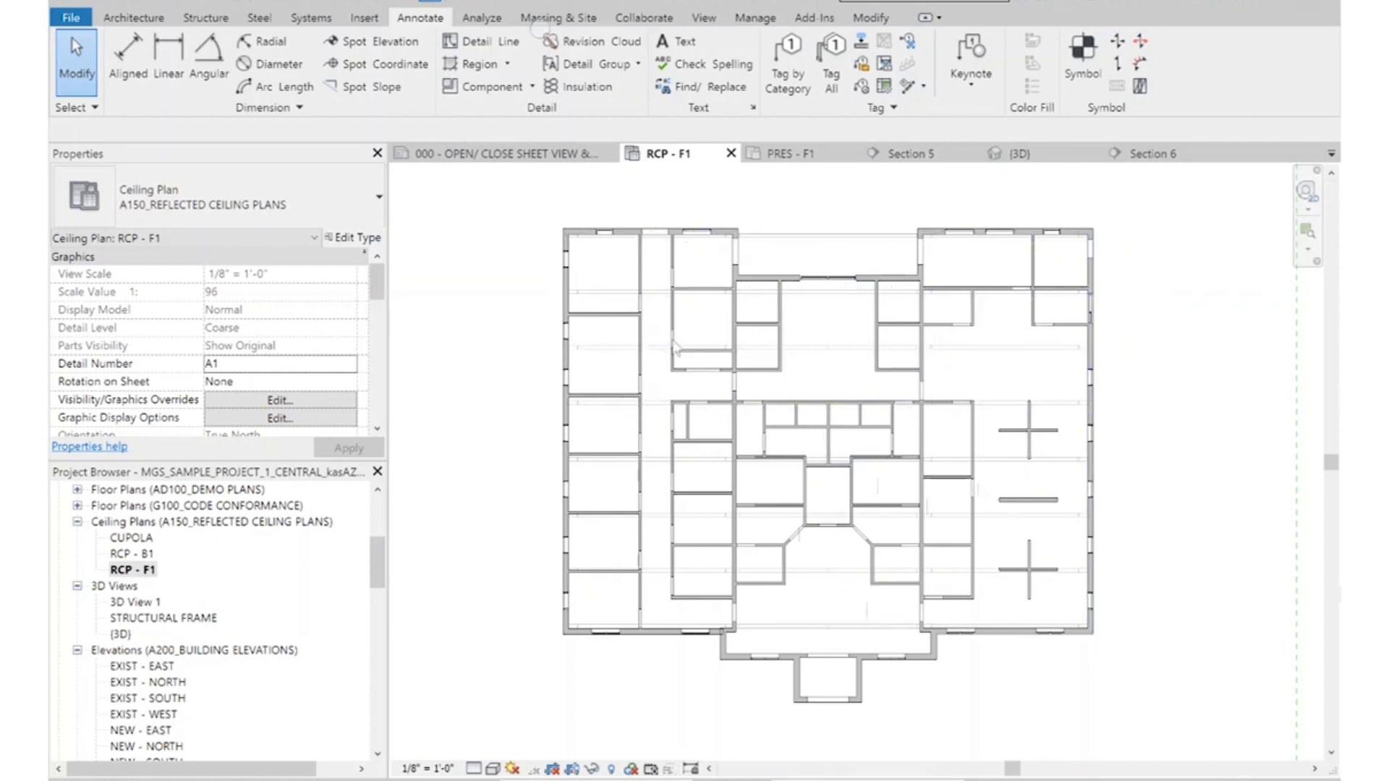
click(135, 18)
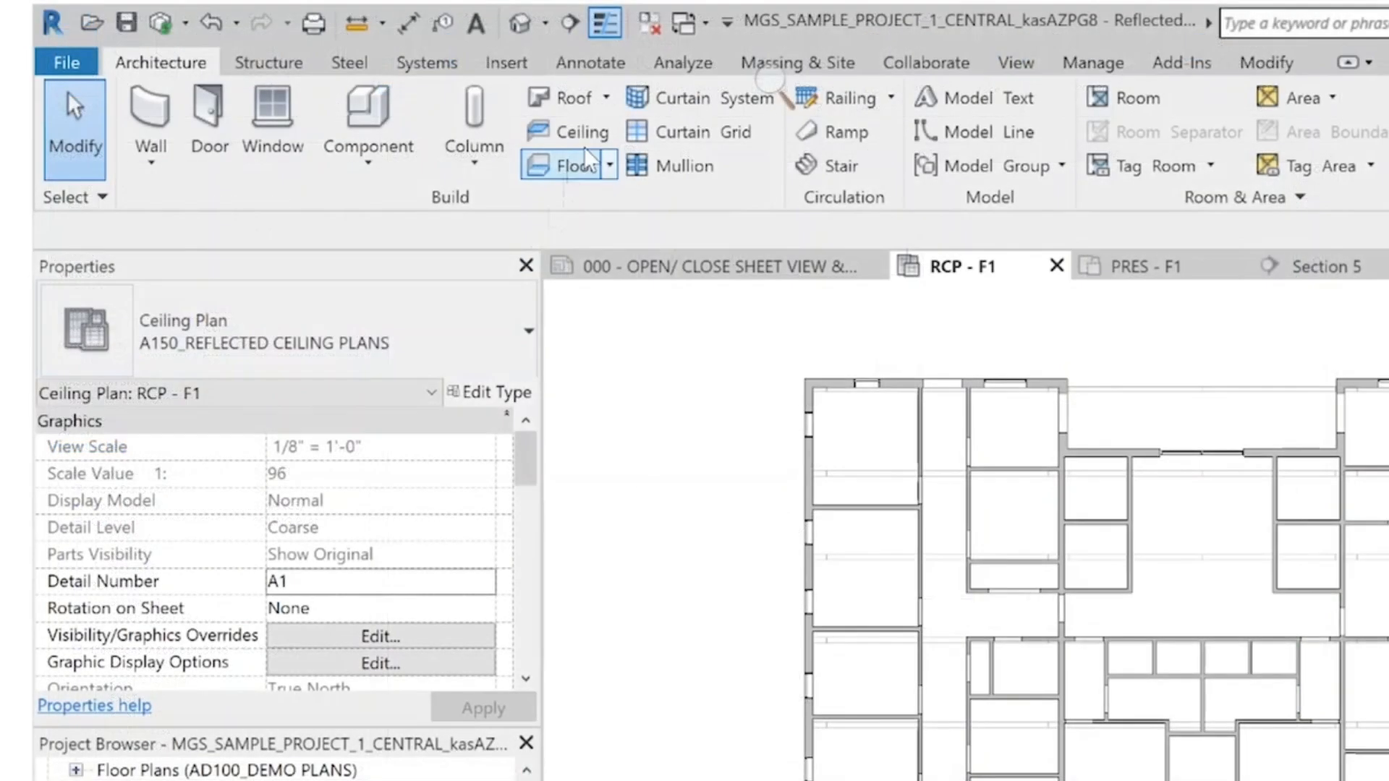
click(581, 132)
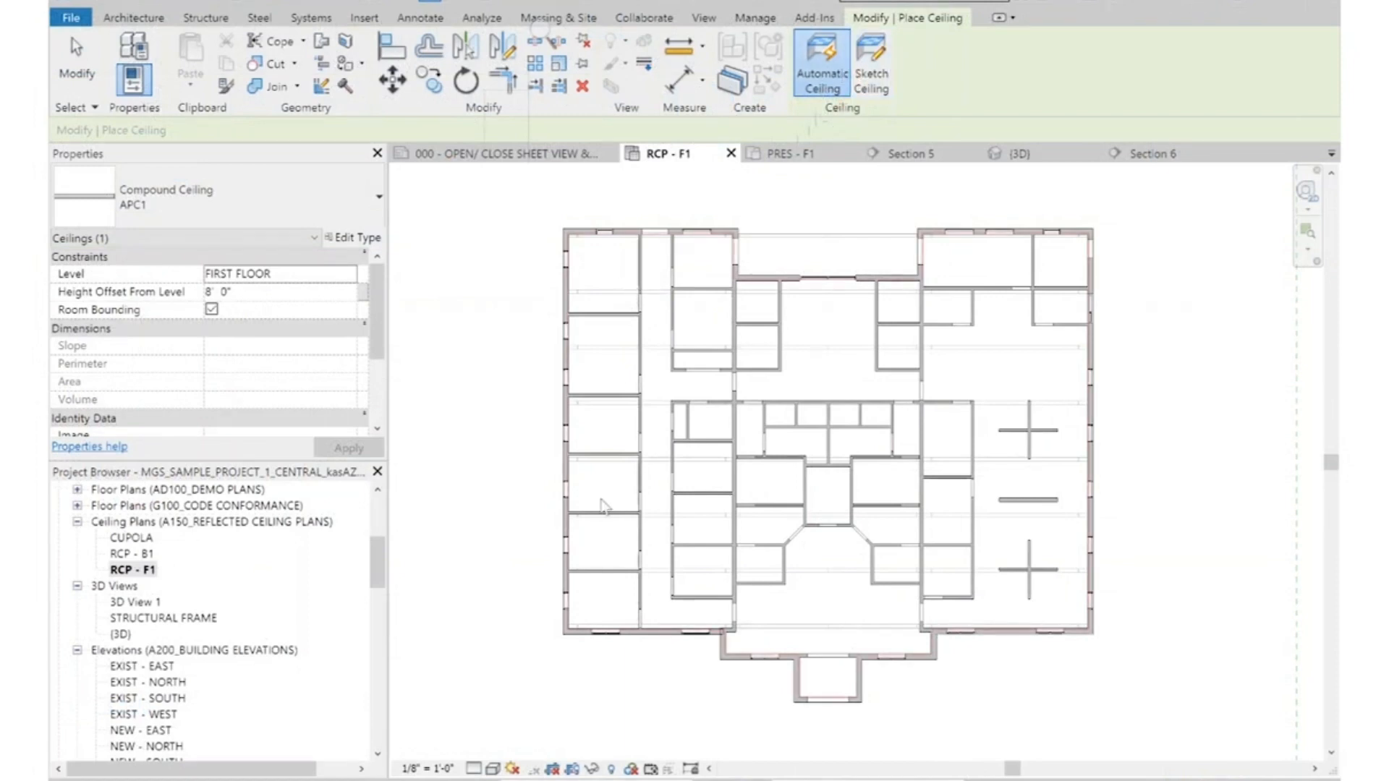
Try an automatic APC1 ceiling across the first floor's exterior walls and undo the placement
scroll(576, 288, up, 5)
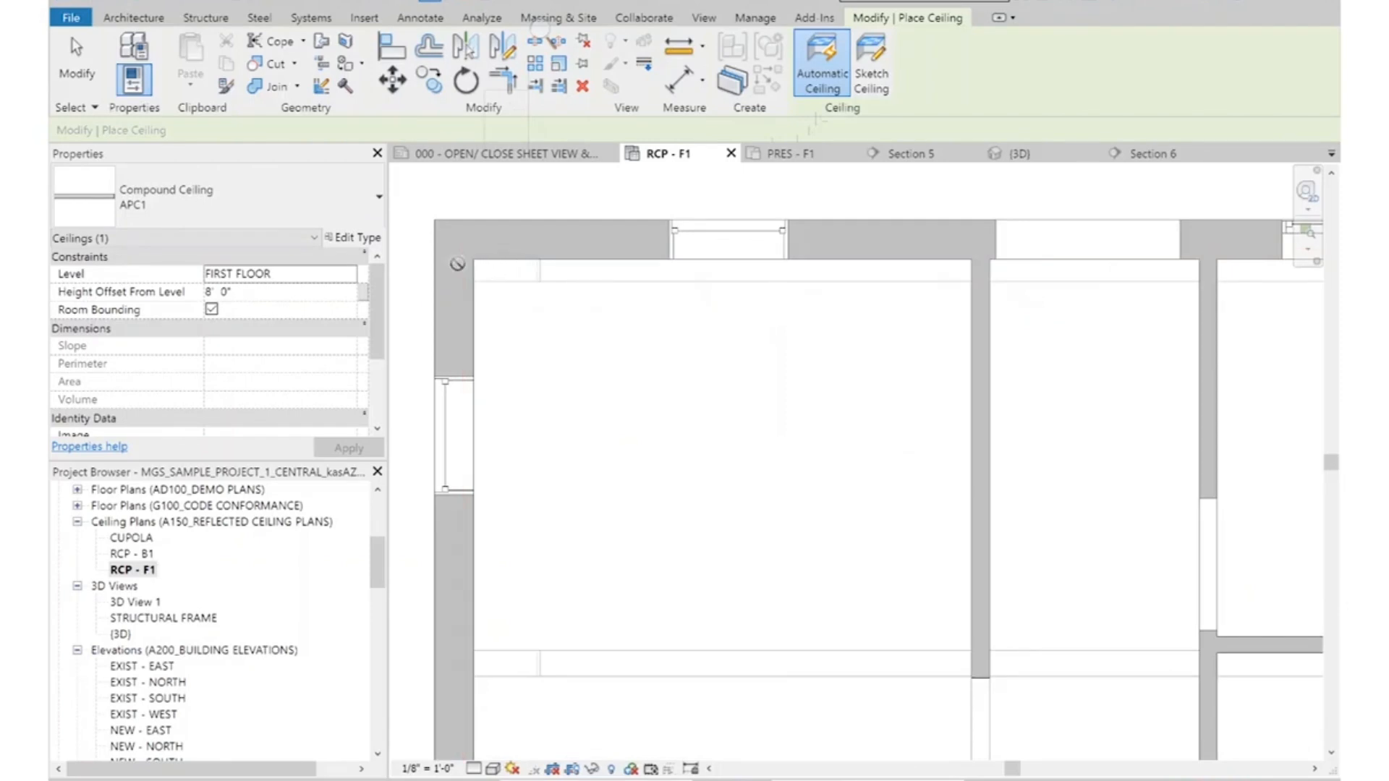
scroll(619, 310, down, 6)
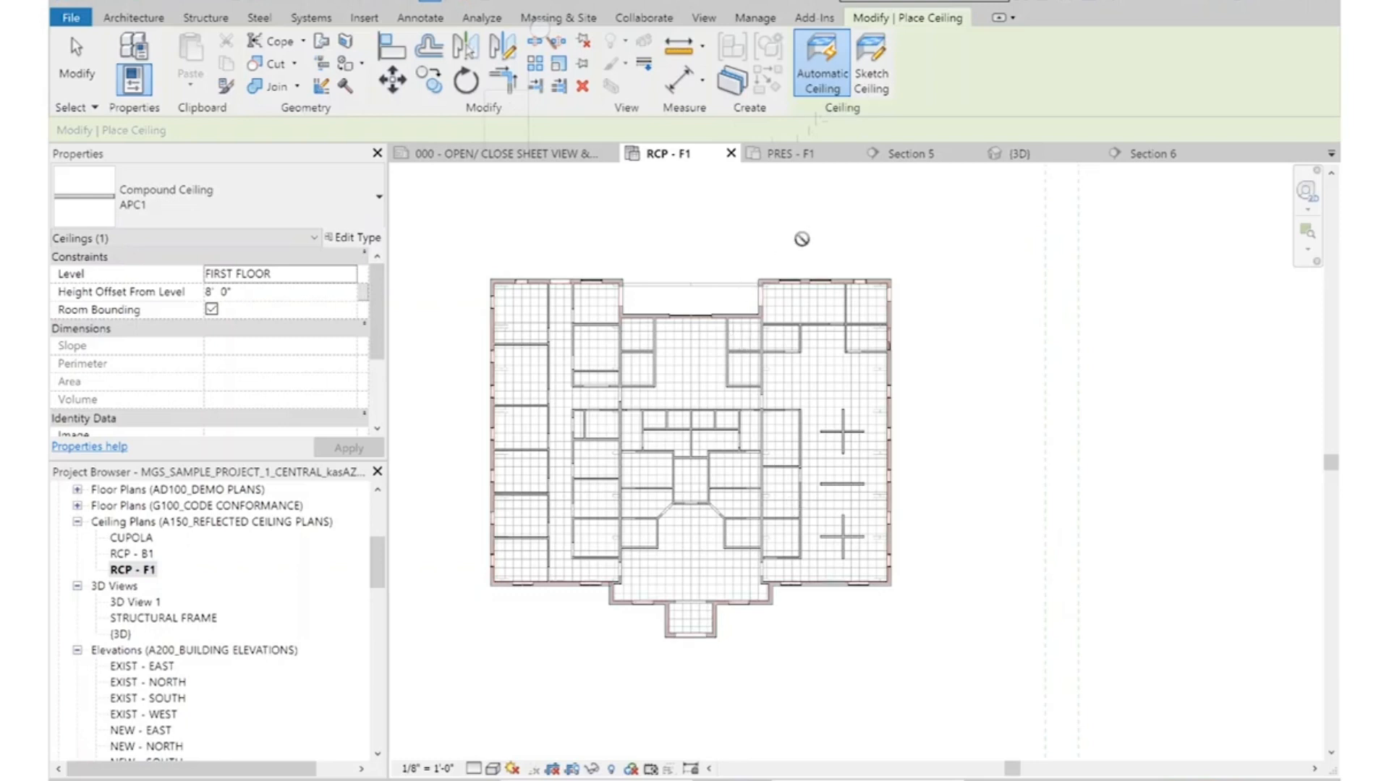
key(ctrl+z)
Sketch a rectangular ceiling boundary about 12'-7" by 14'-1" along the inner wall faces of the northwest corner room
click(871, 69)
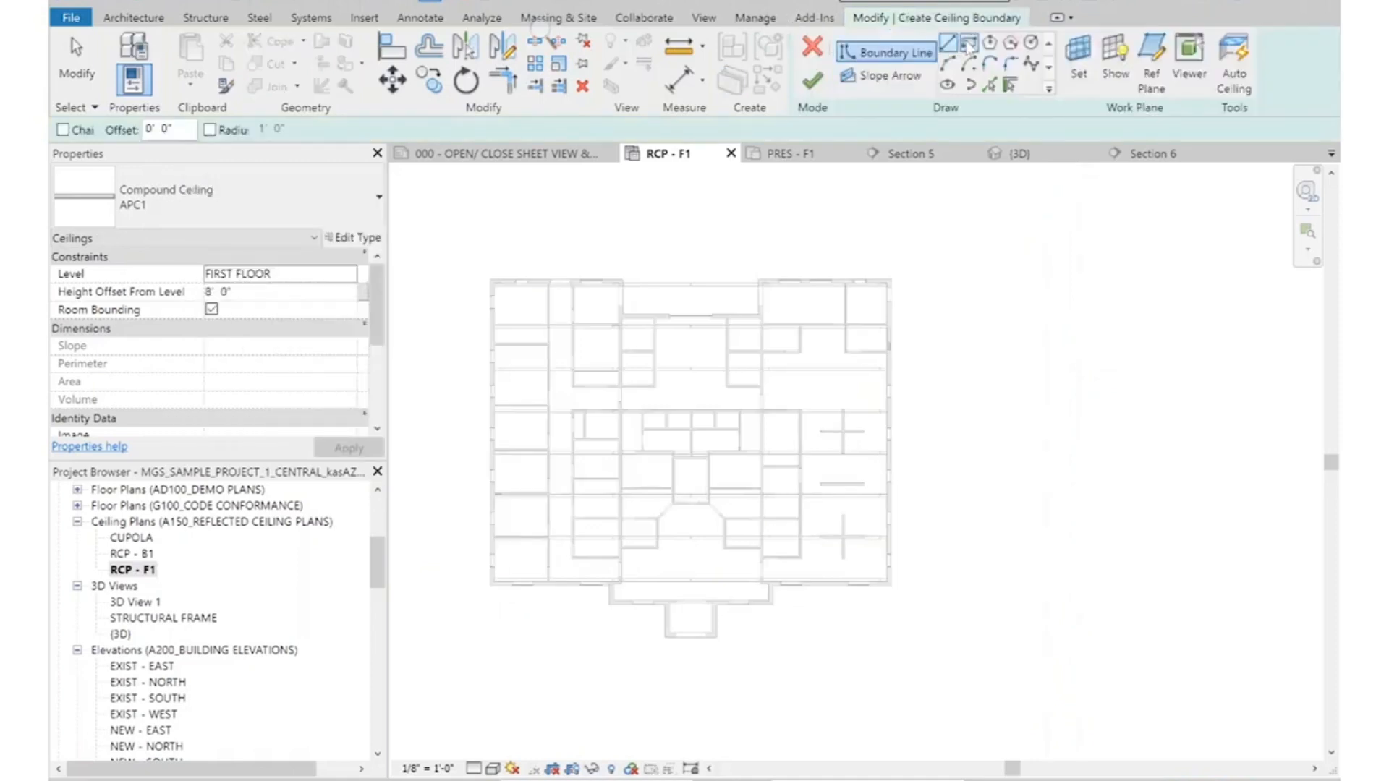
click(968, 44)
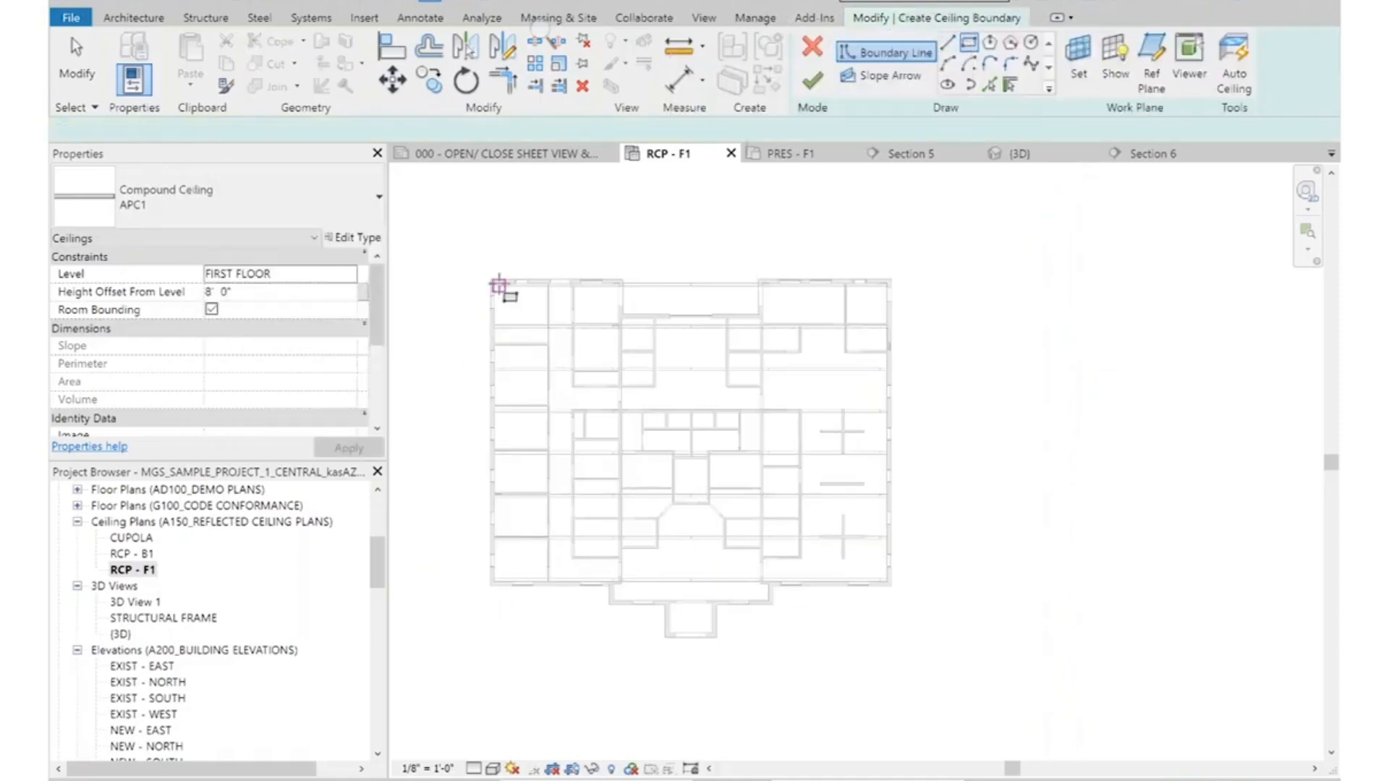
scroll(502, 288, up, 6)
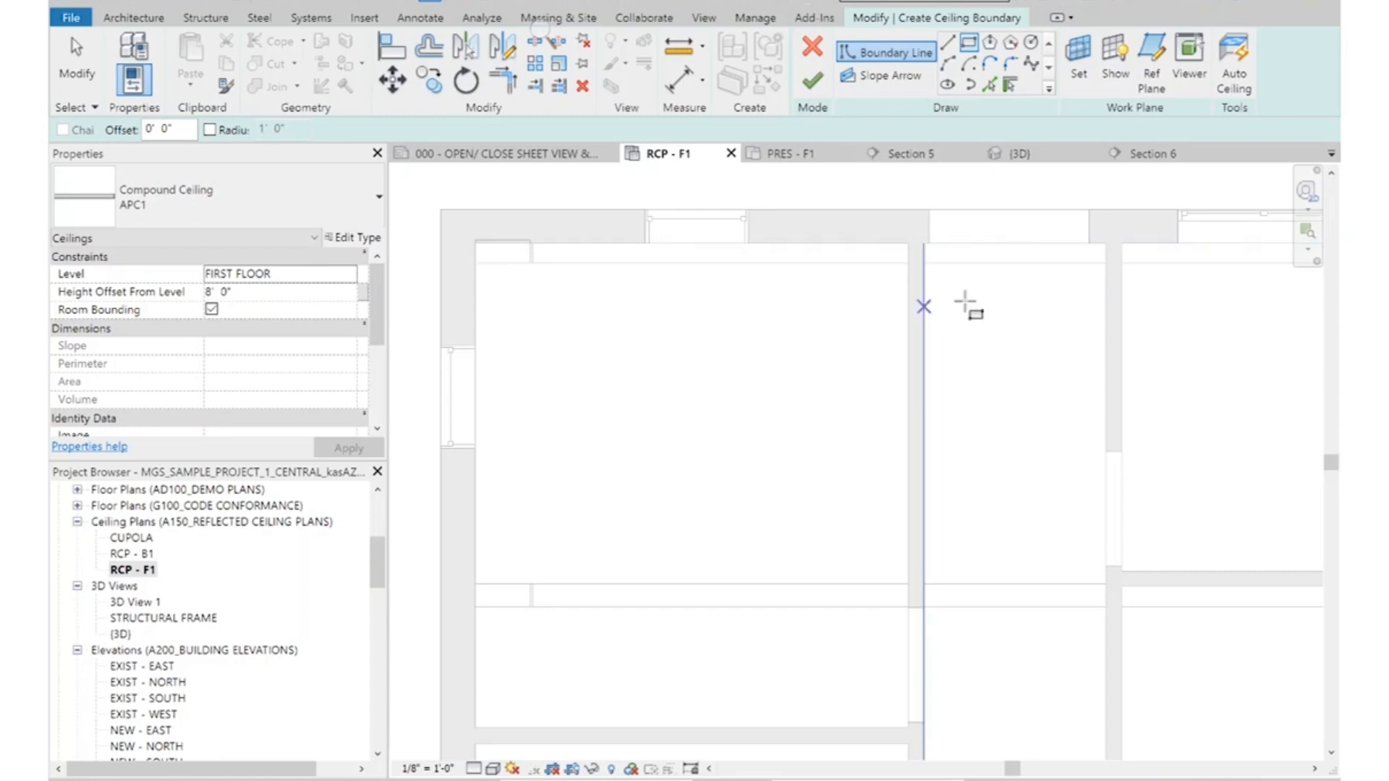
click(907, 245)
scroll(788, 311, down, 2)
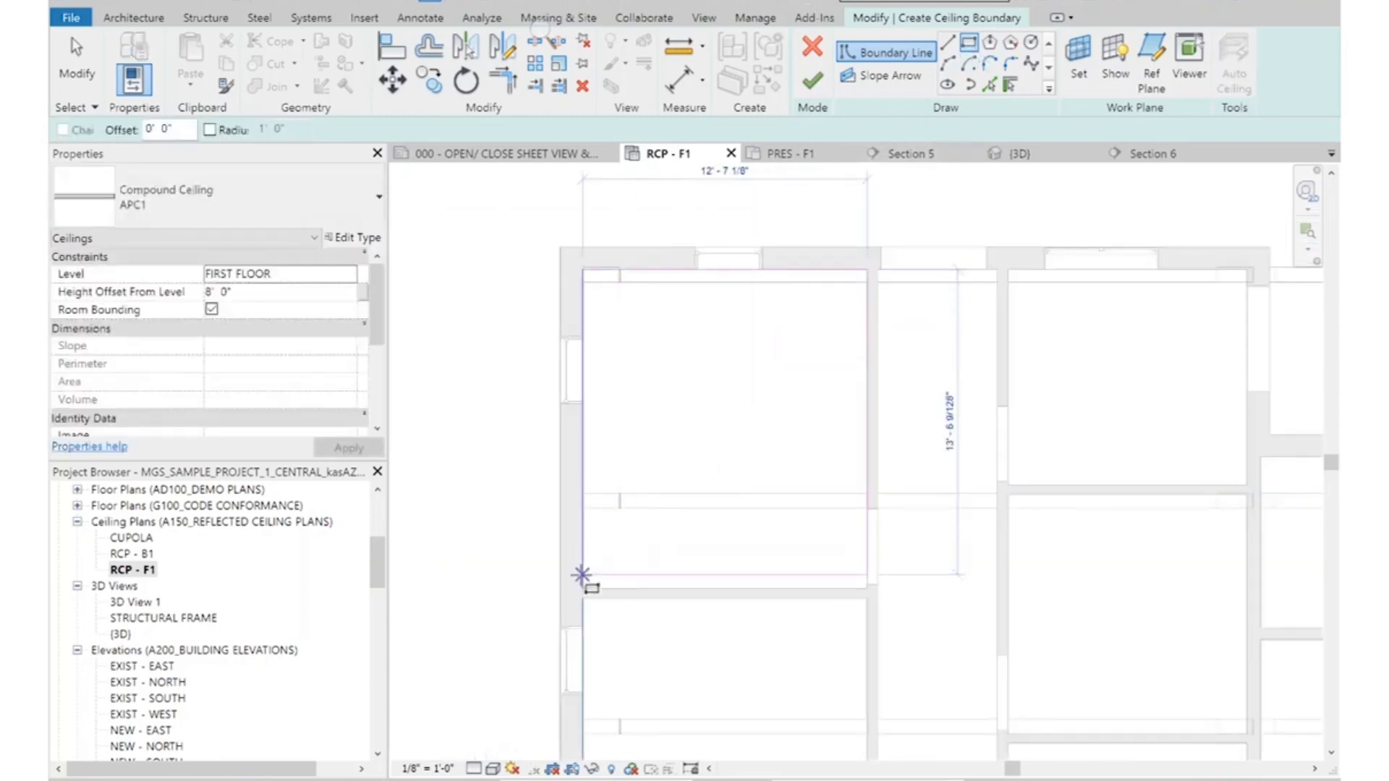
scroll(583, 574, up, 3)
click(586, 614)
scroll(646, 562, down, 4)
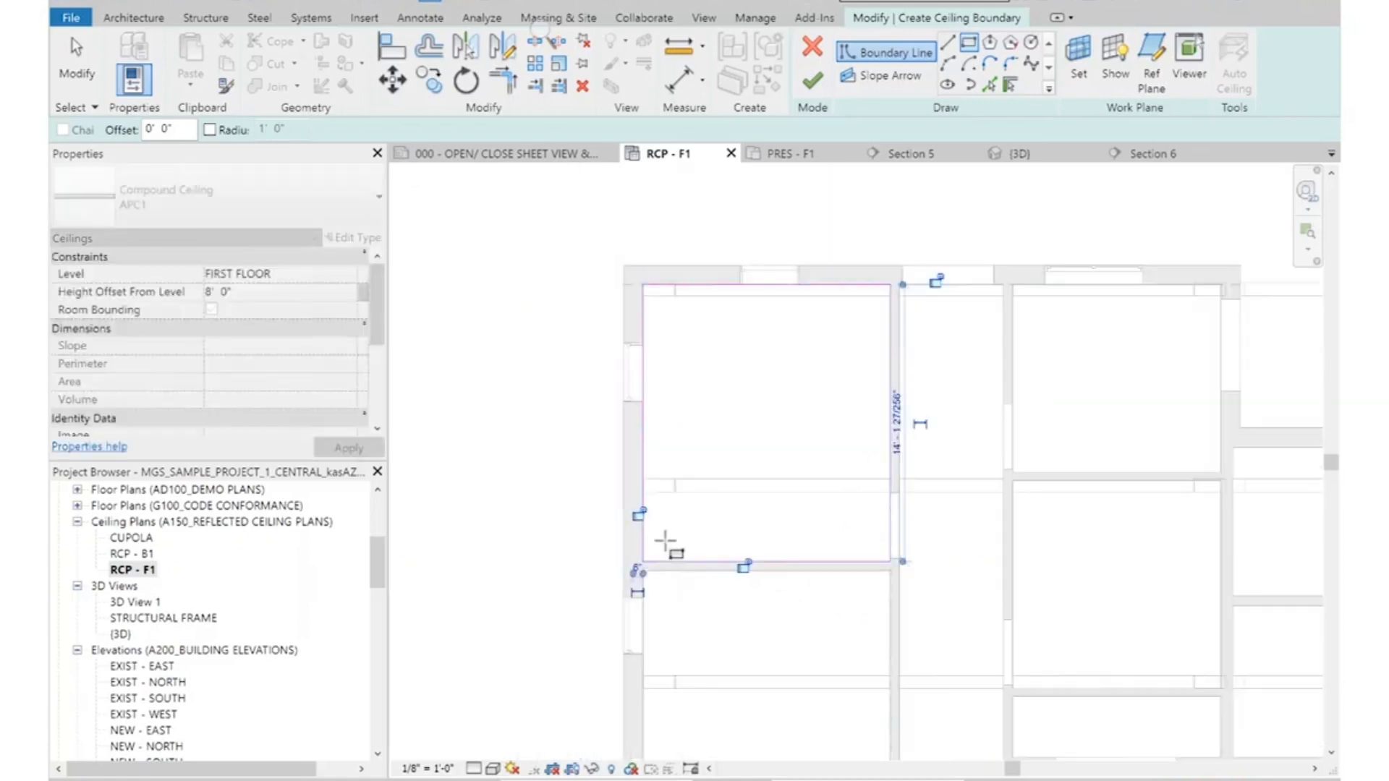
scroll(737, 470, up, 2)
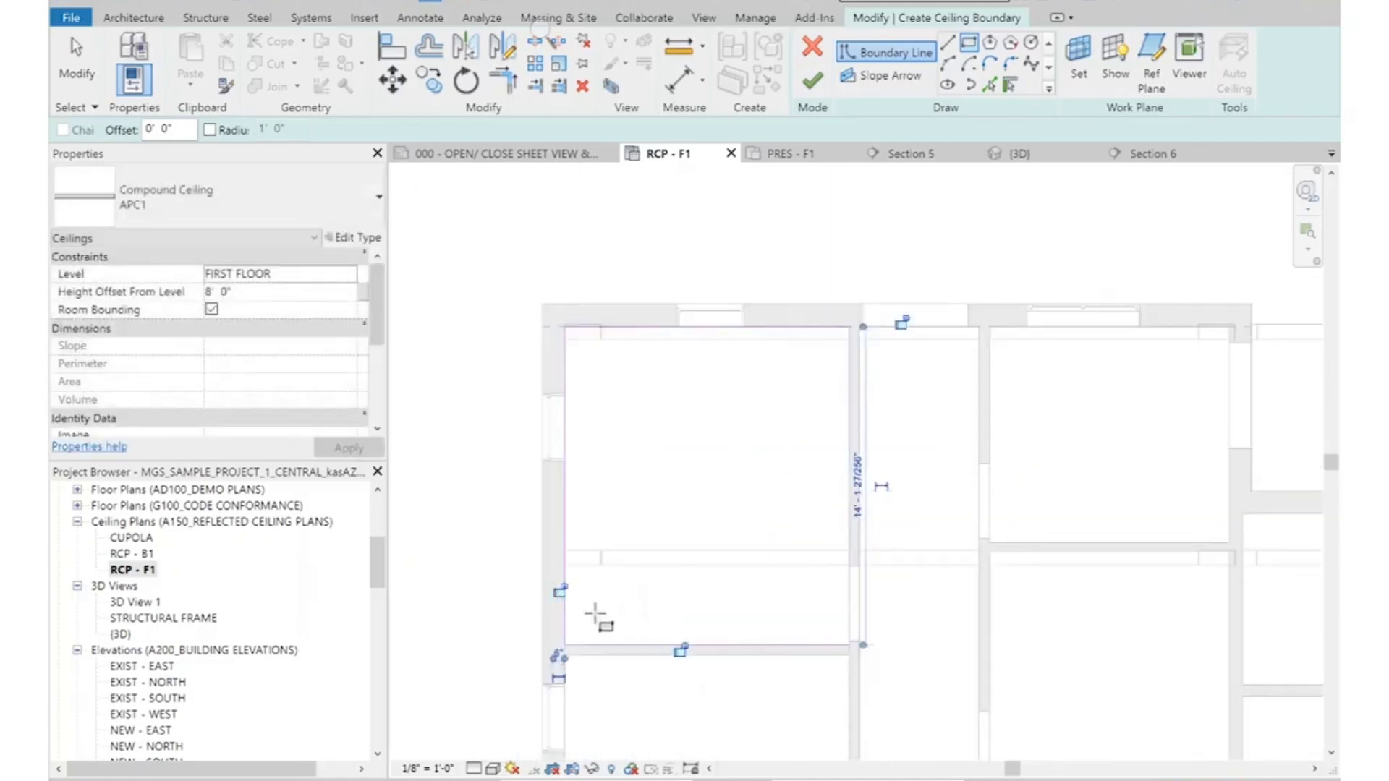
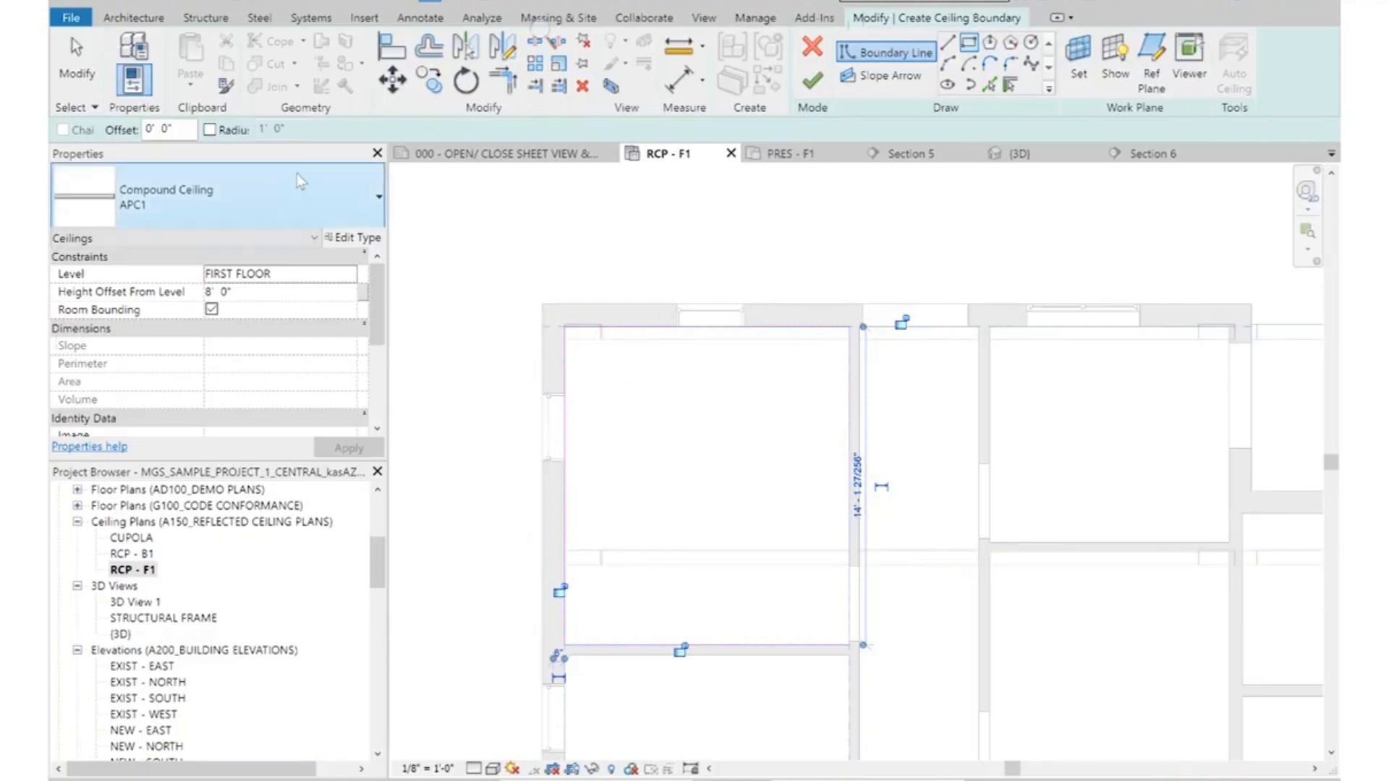
Set the ceiling type to 09 - ACT System - 2' x 4' and finish the boundary sketch
click(273, 216)
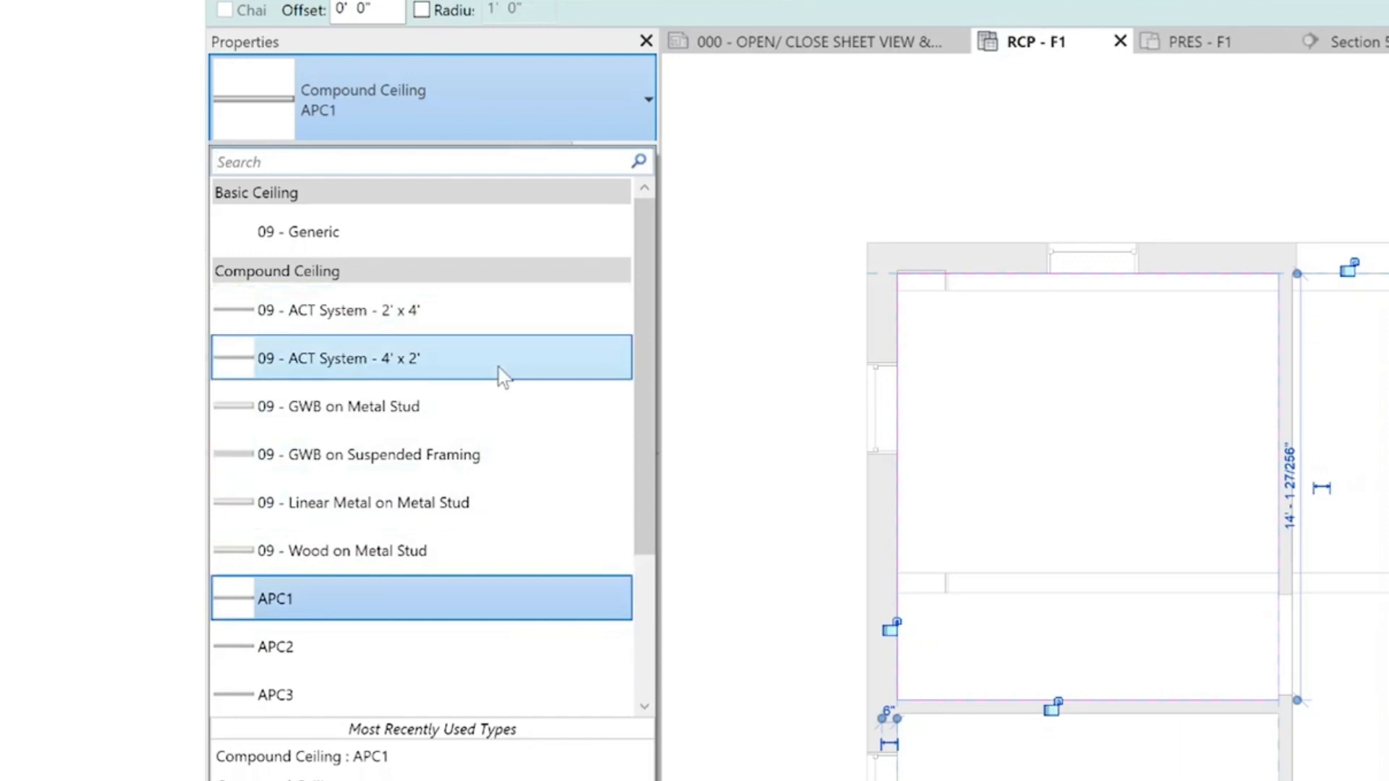
mouse_move(271, 322)
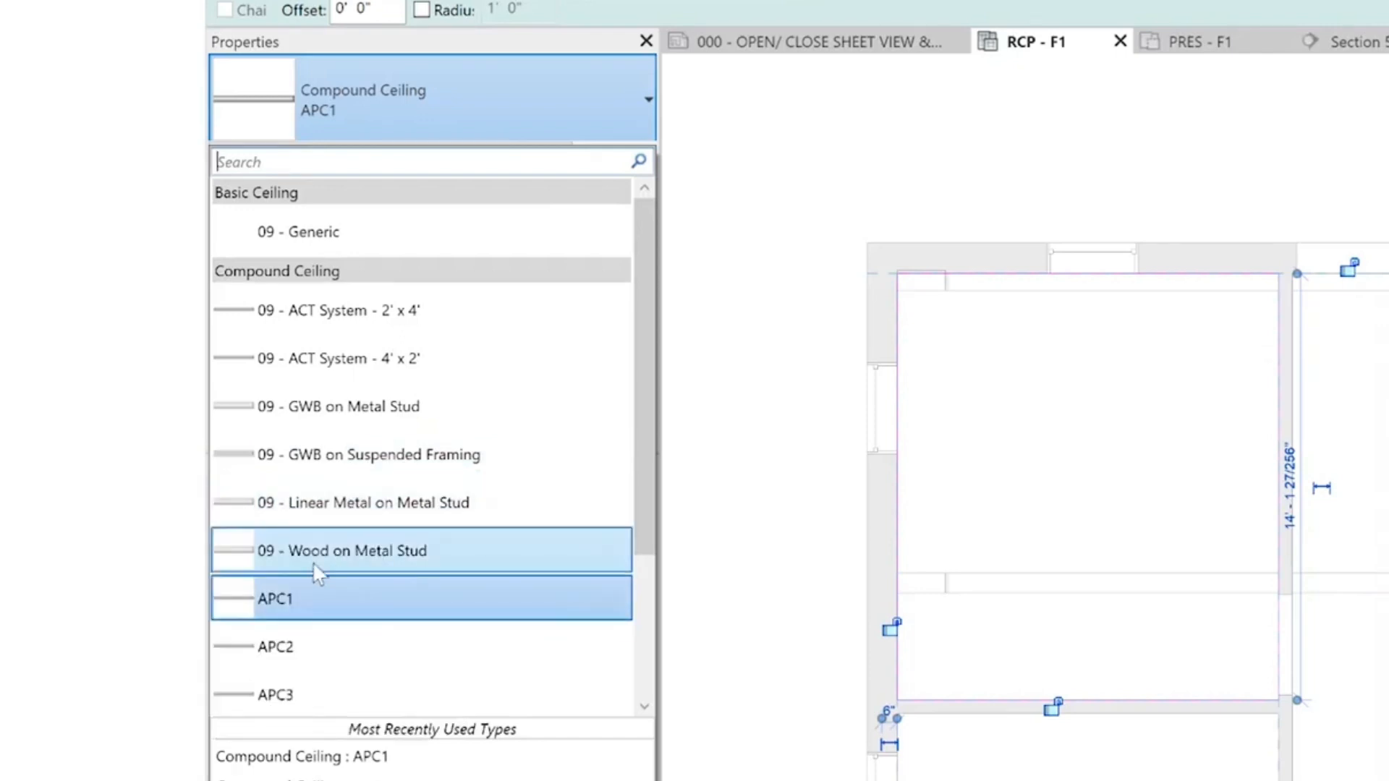
scroll(388, 533, down, 1)
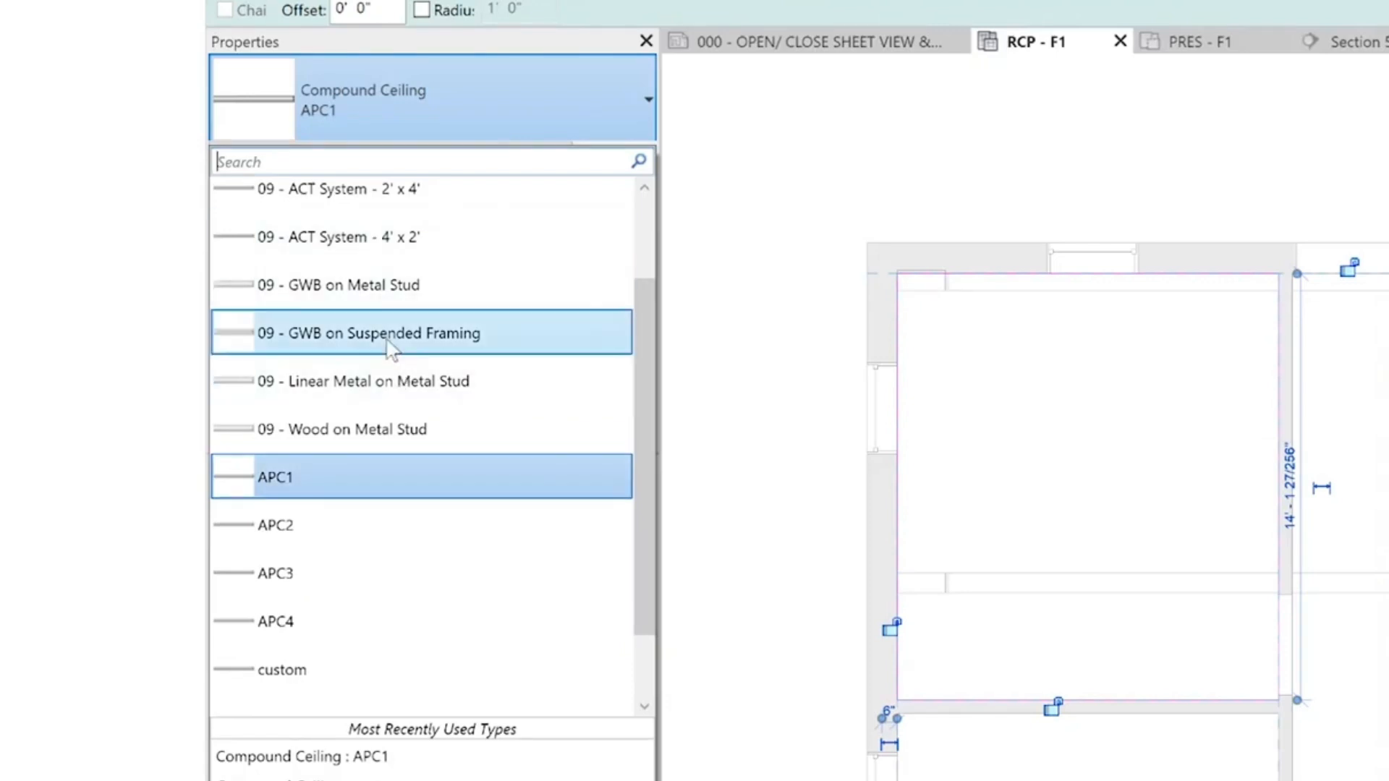
scroll(376, 362, up, 1)
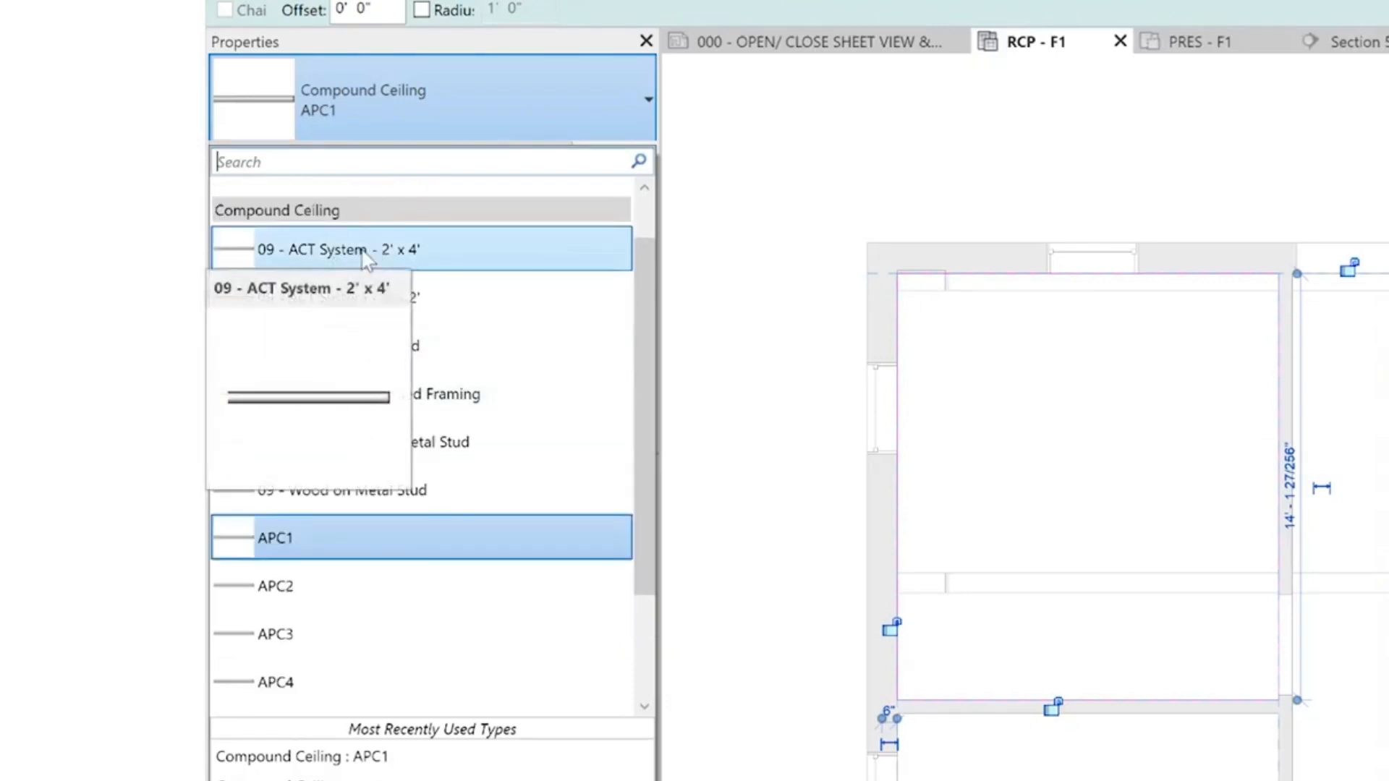
click(433, 266)
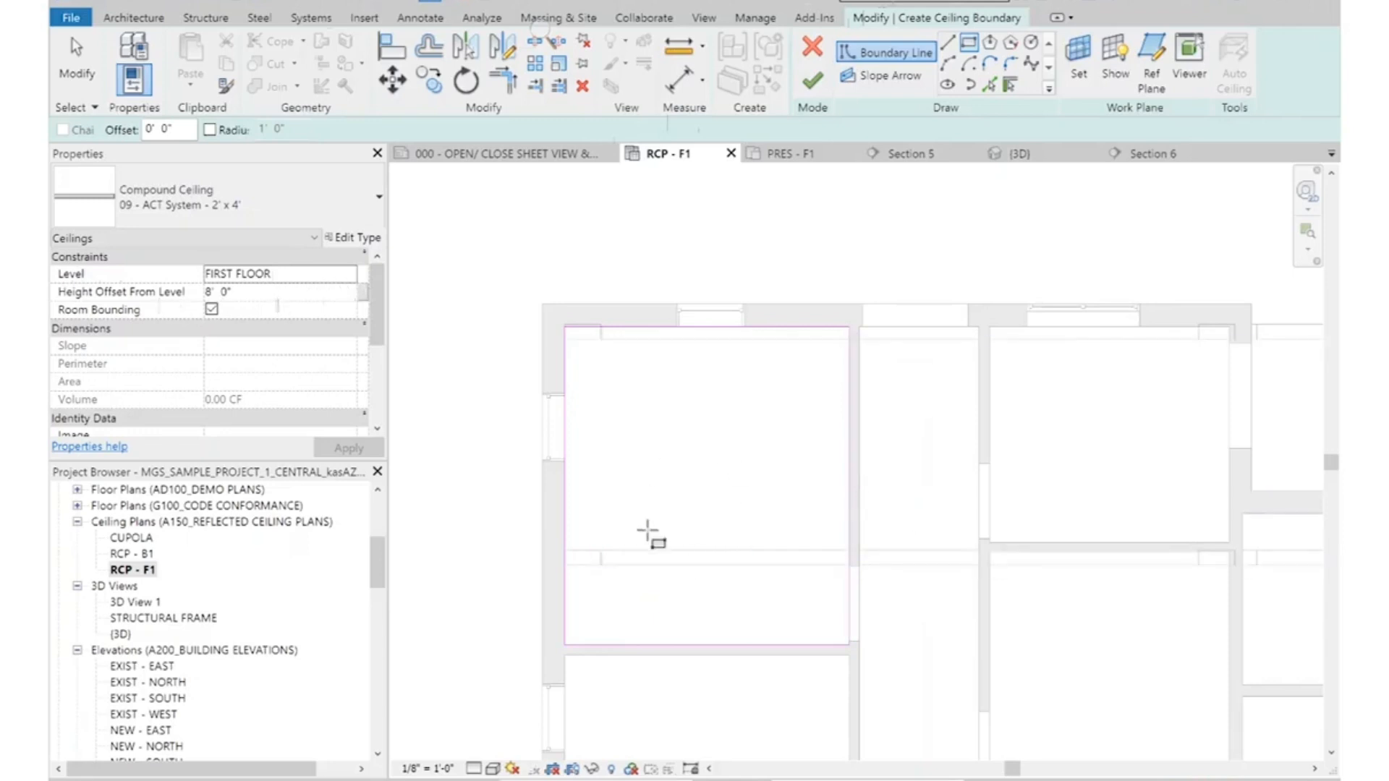
click(813, 80)
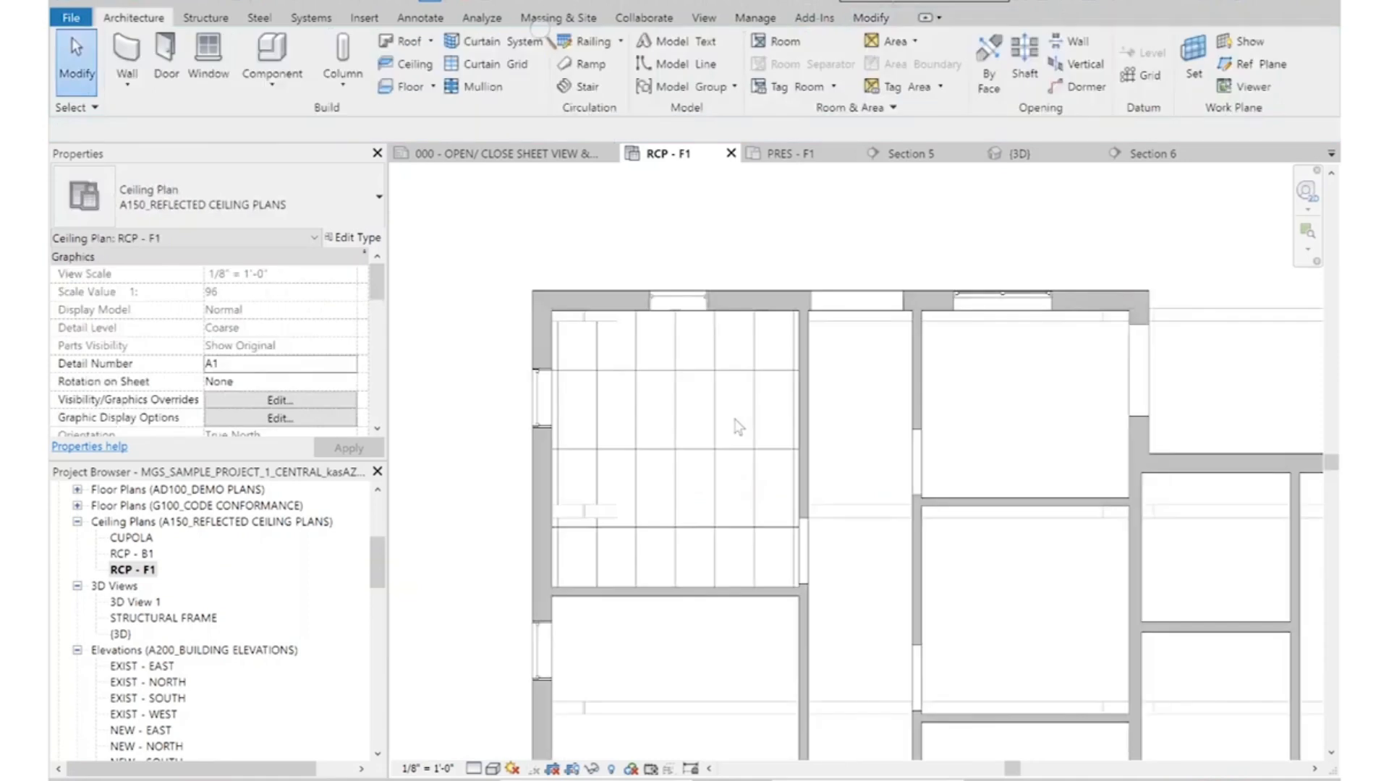
Rename the northwest room ceiling's type to 09 - ACT System - 2' x 2'
click(691, 377)
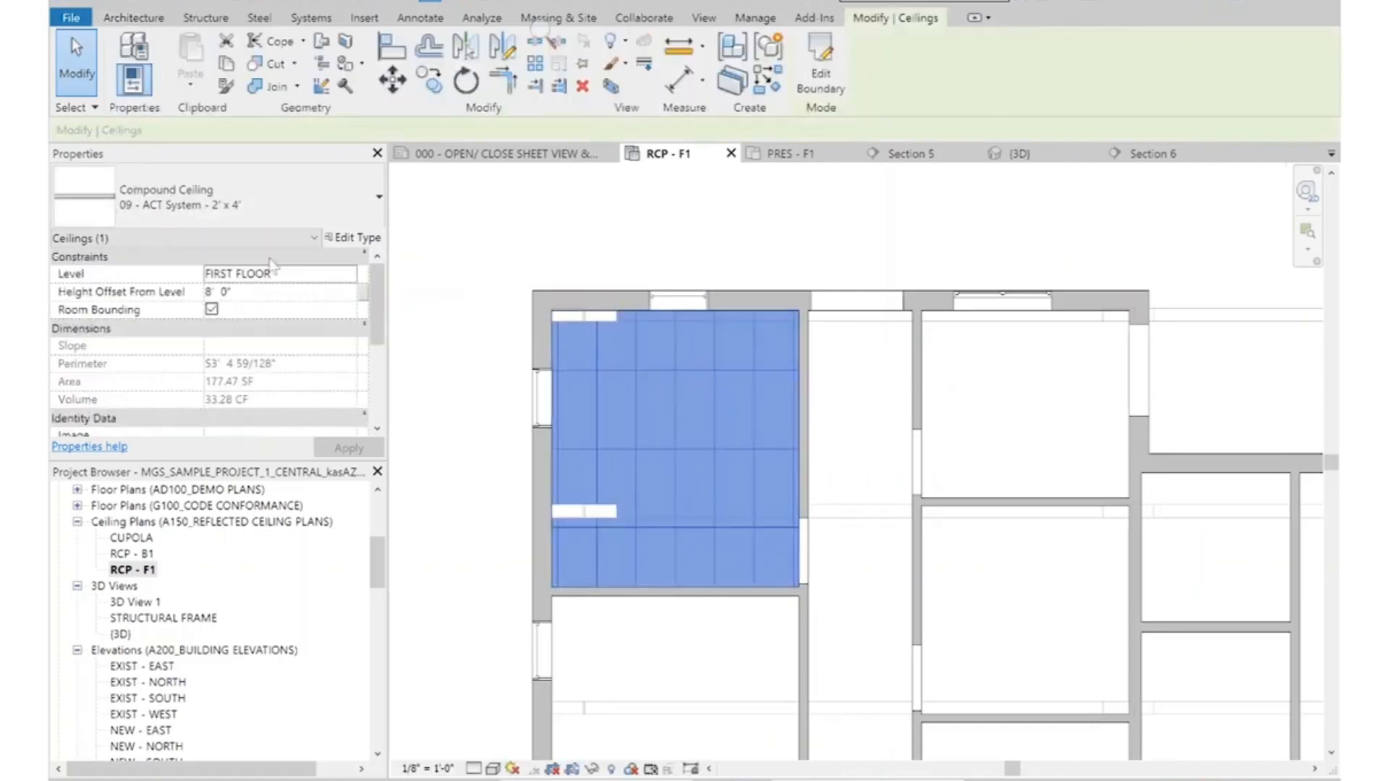
click(352, 237)
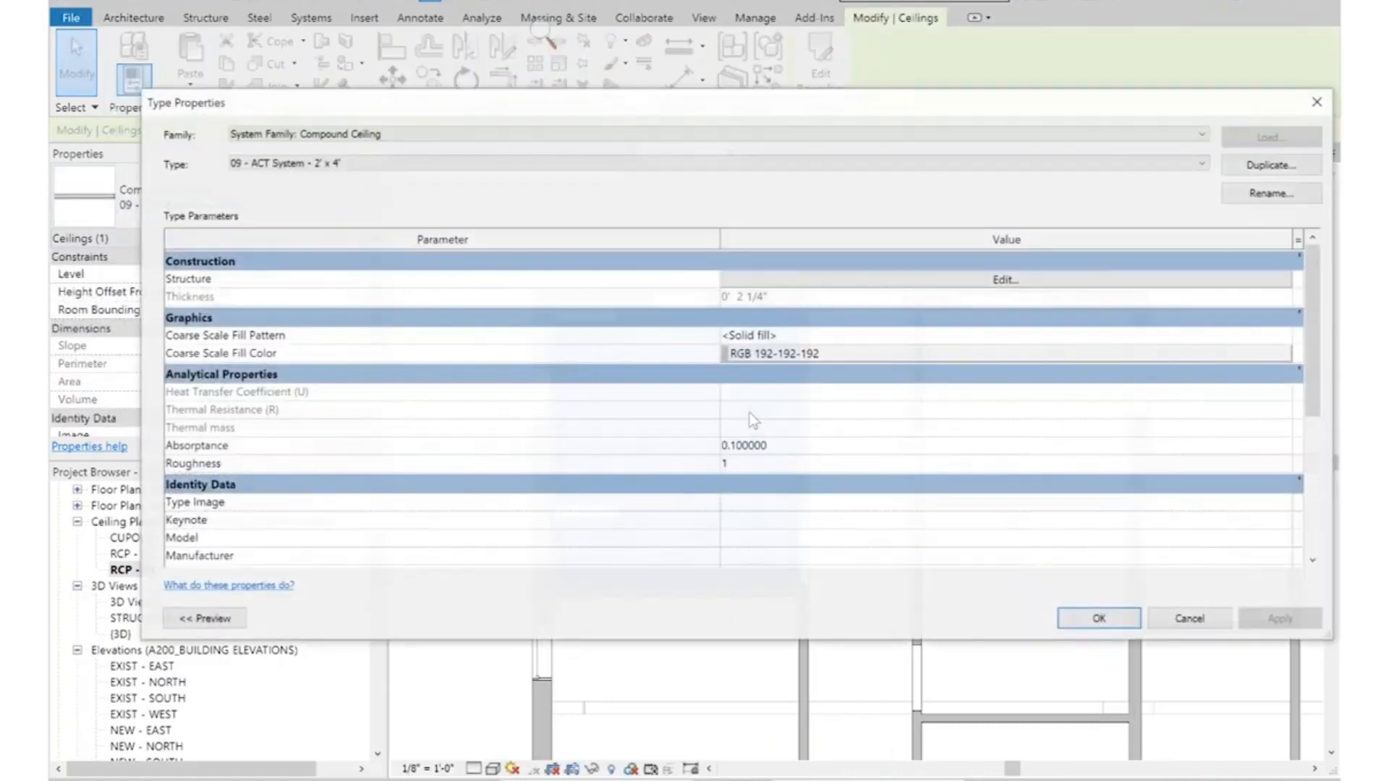
click(1247, 192)
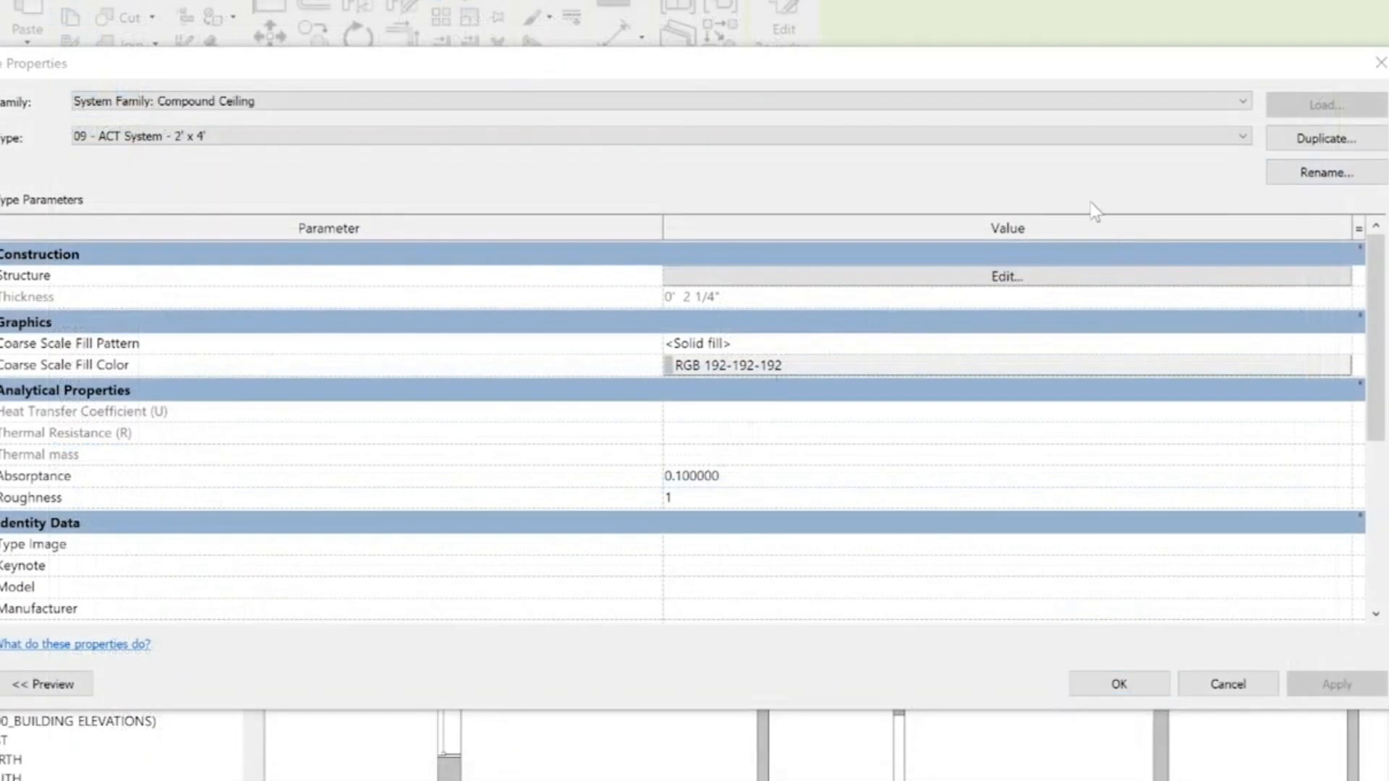
click(531, 445)
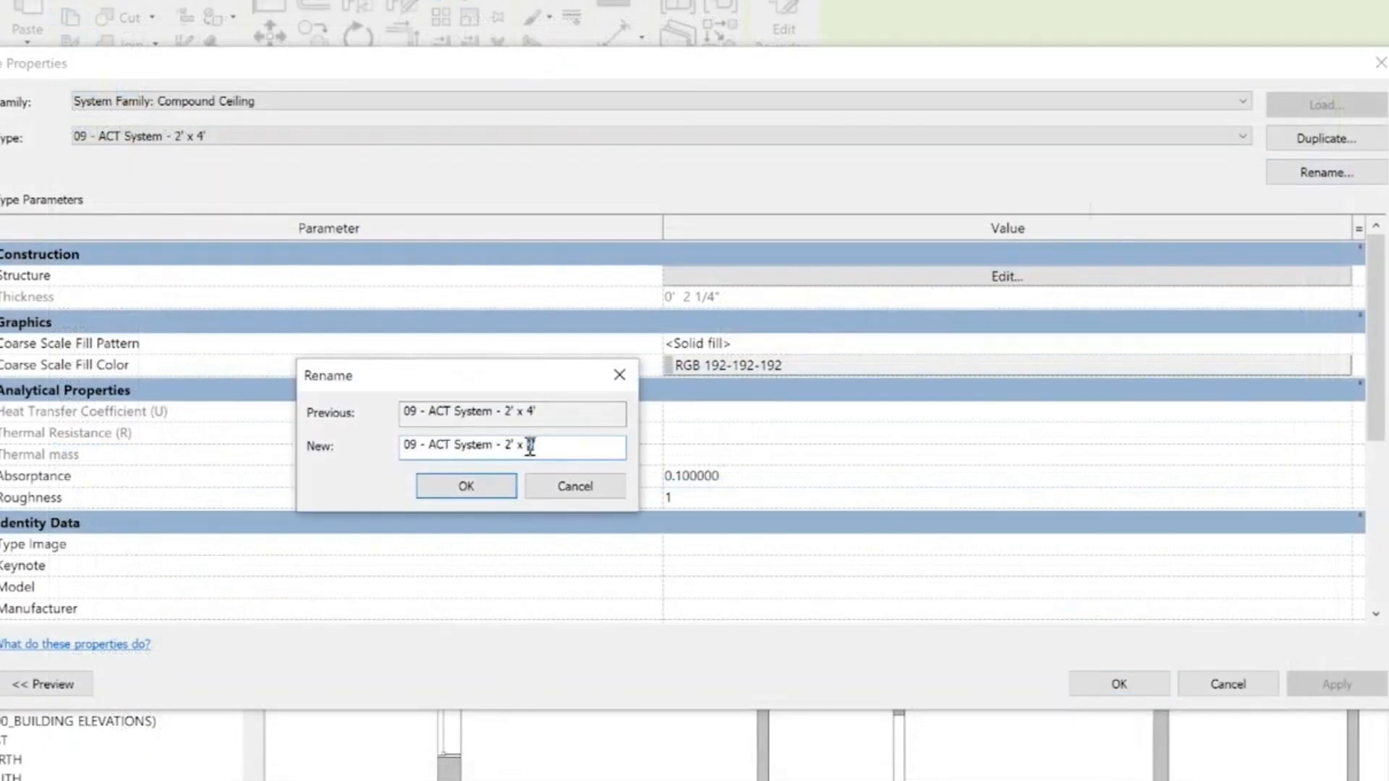
text(2)
click(466, 492)
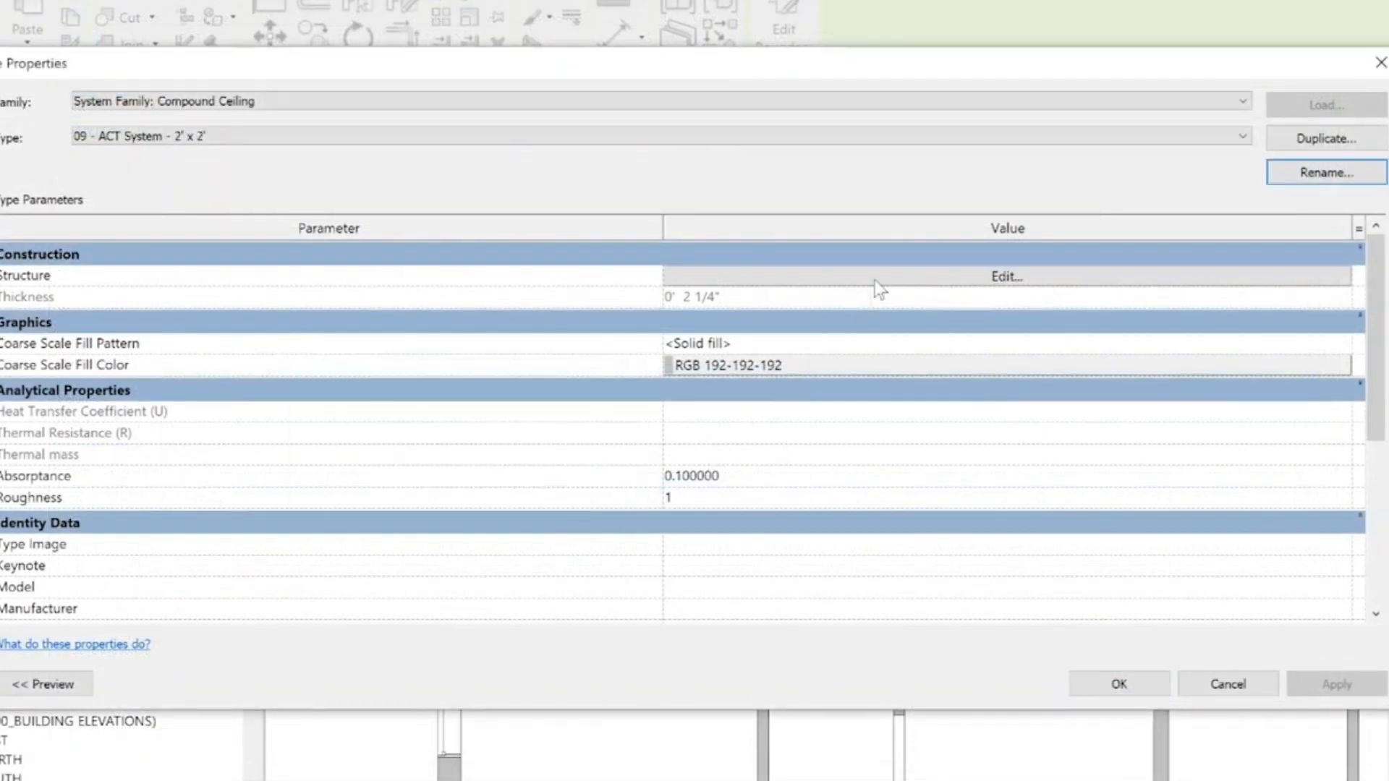
Set the ceiling type's Finish 2 [5] layer material to Finishes - Interior - Acoustic Ceiling Tile 24 x 24 and apply the type changes
click(796, 277)
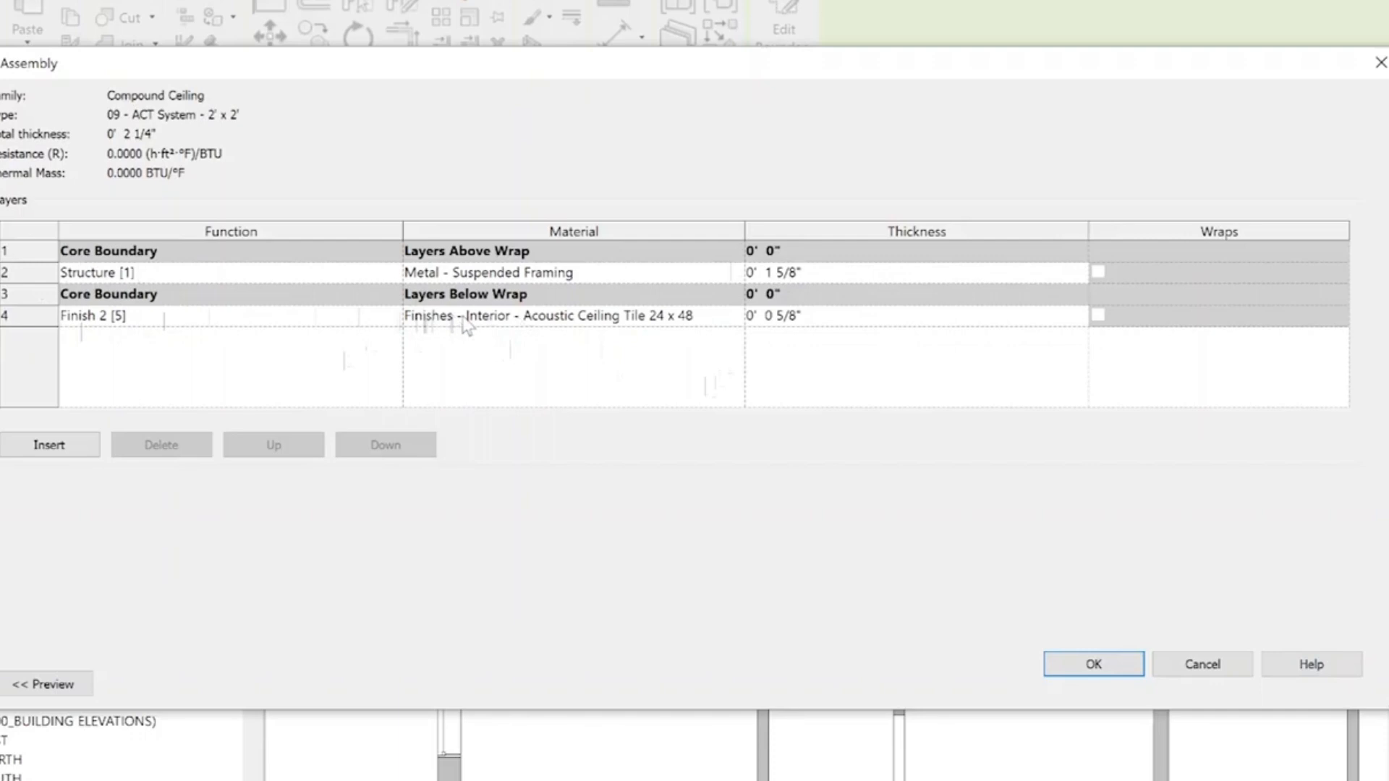
click(696, 317)
click(735, 317)
click(732, 316)
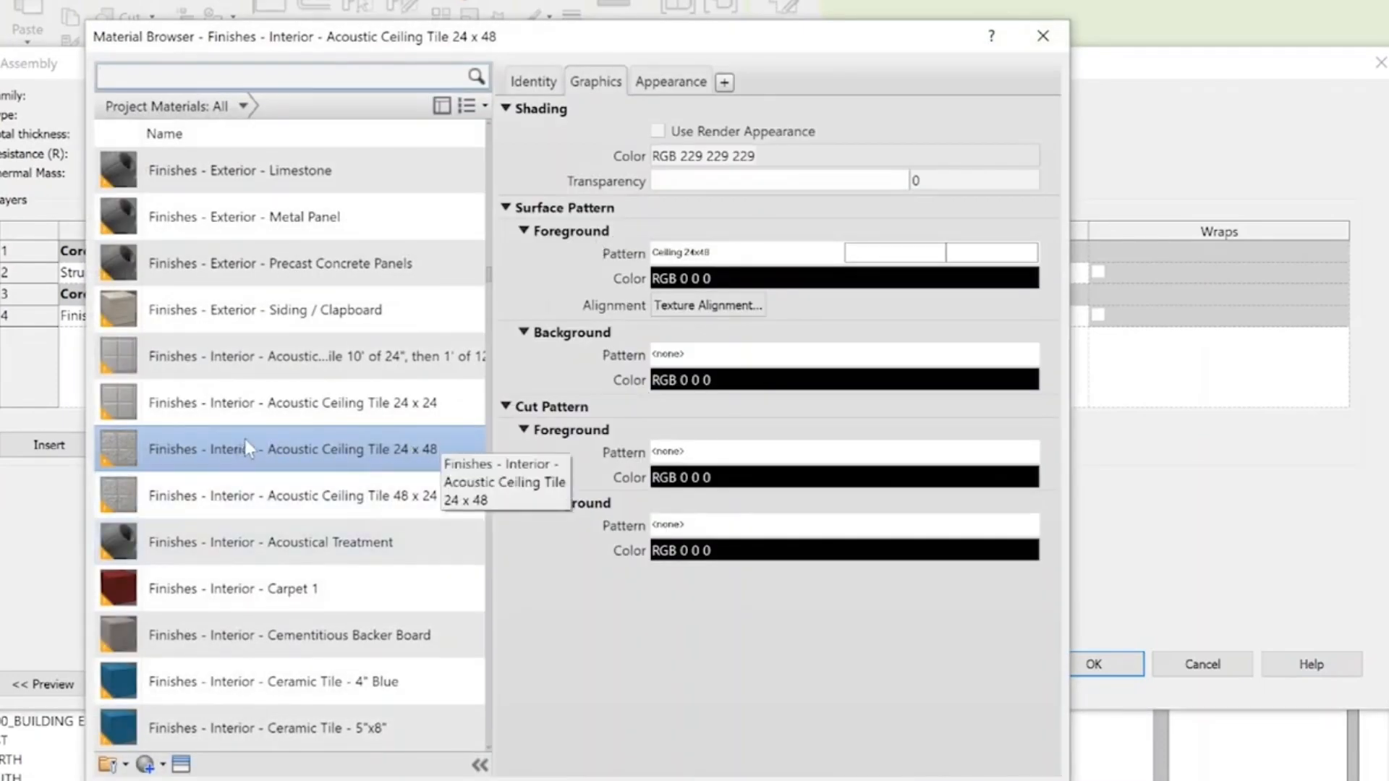
click(300, 402)
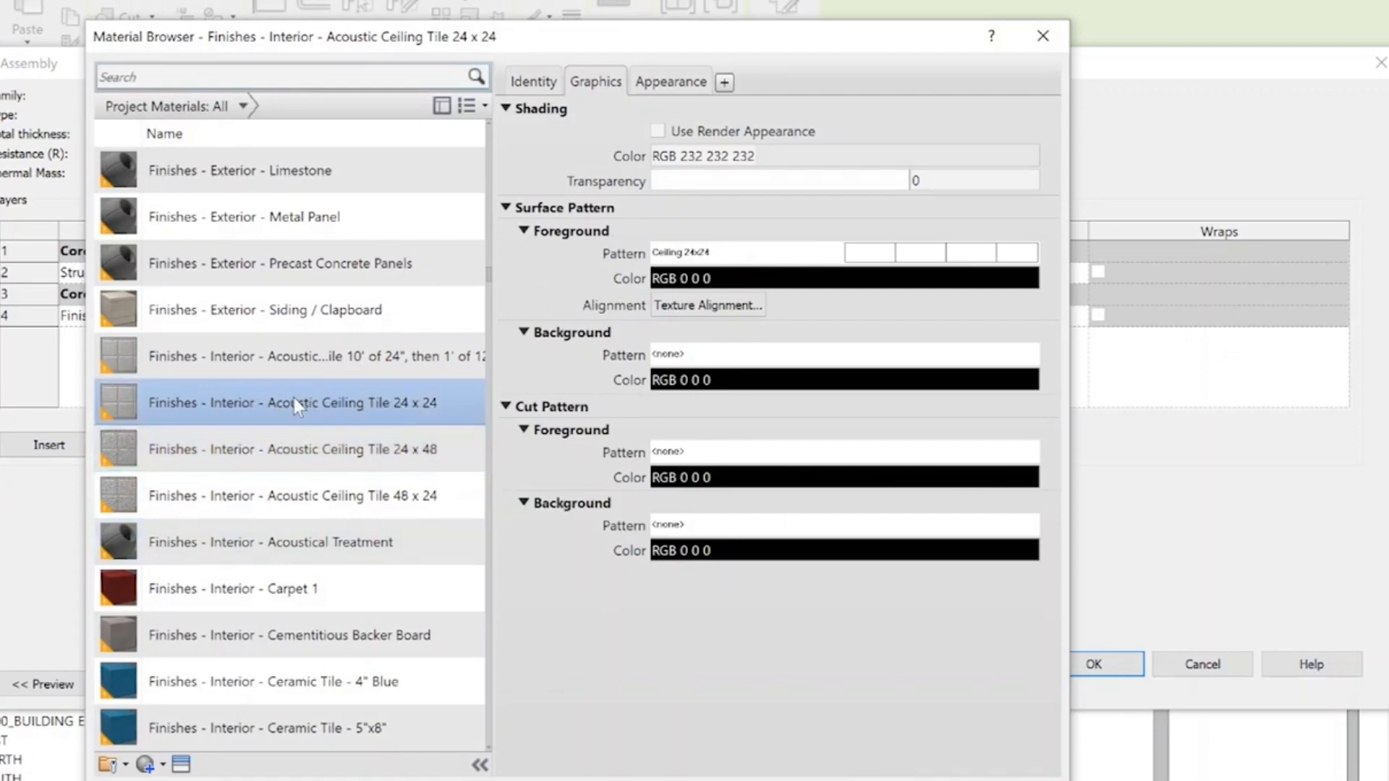
double_click(419, 411)
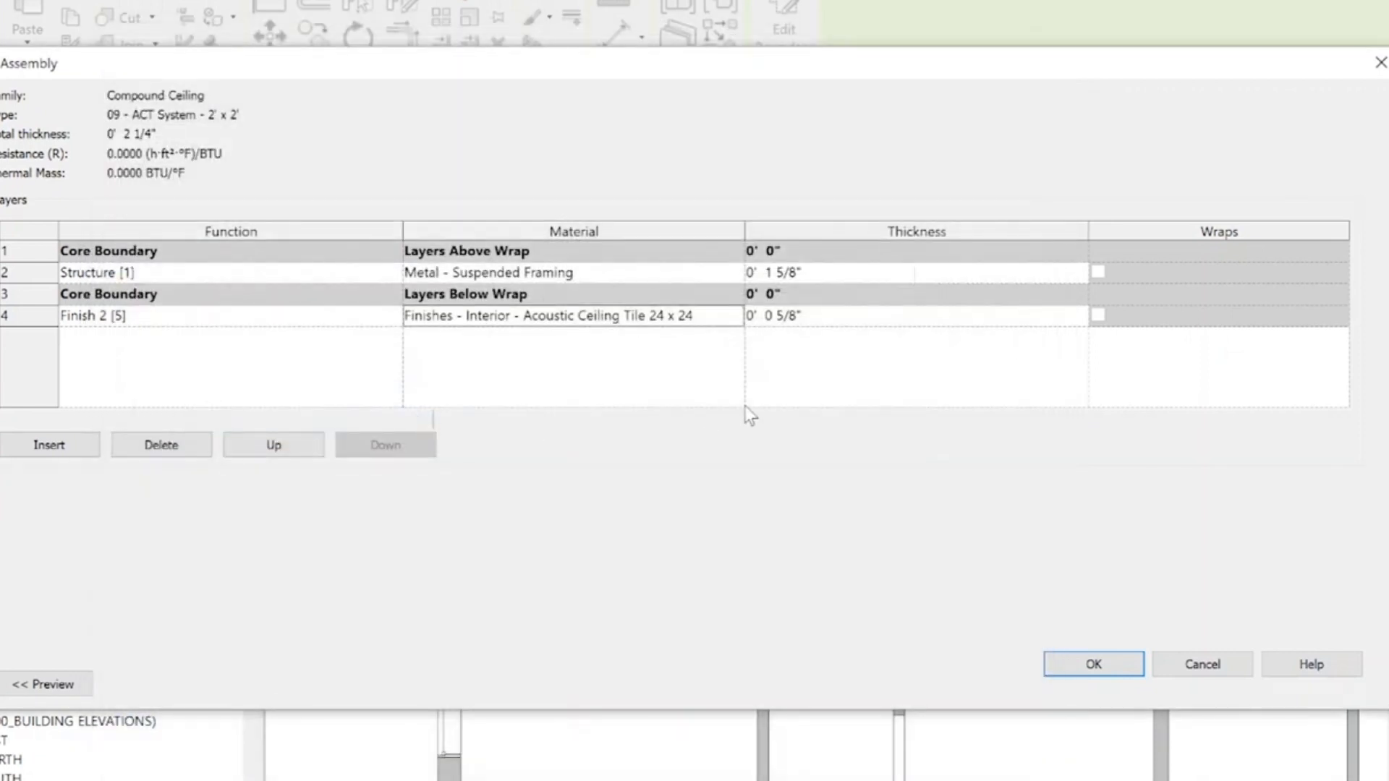
click(1093, 664)
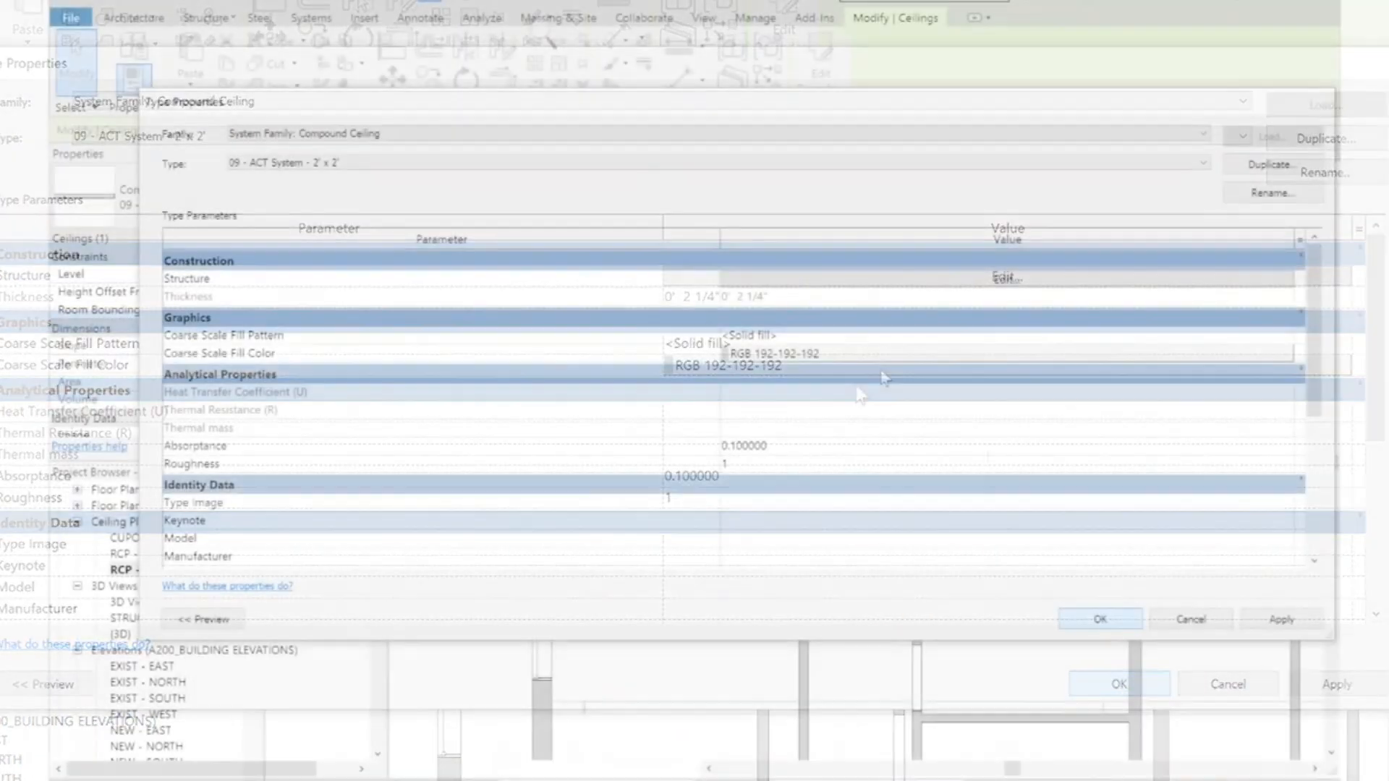
click(1106, 682)
click(888, 443)
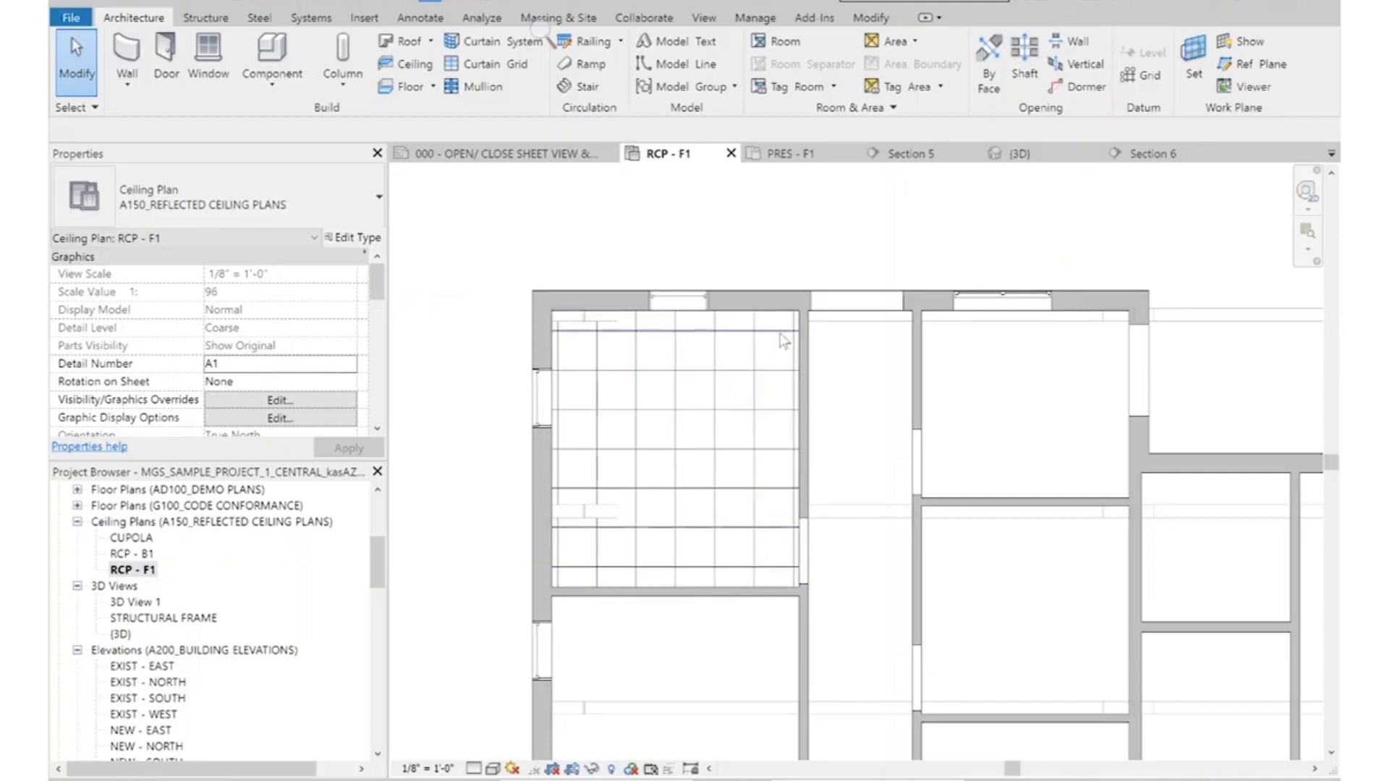
Move the northwest room's ceiling grid so its easternmost north-south line aligns with the inner face of the east wall
scroll(792, 353, up, 3)
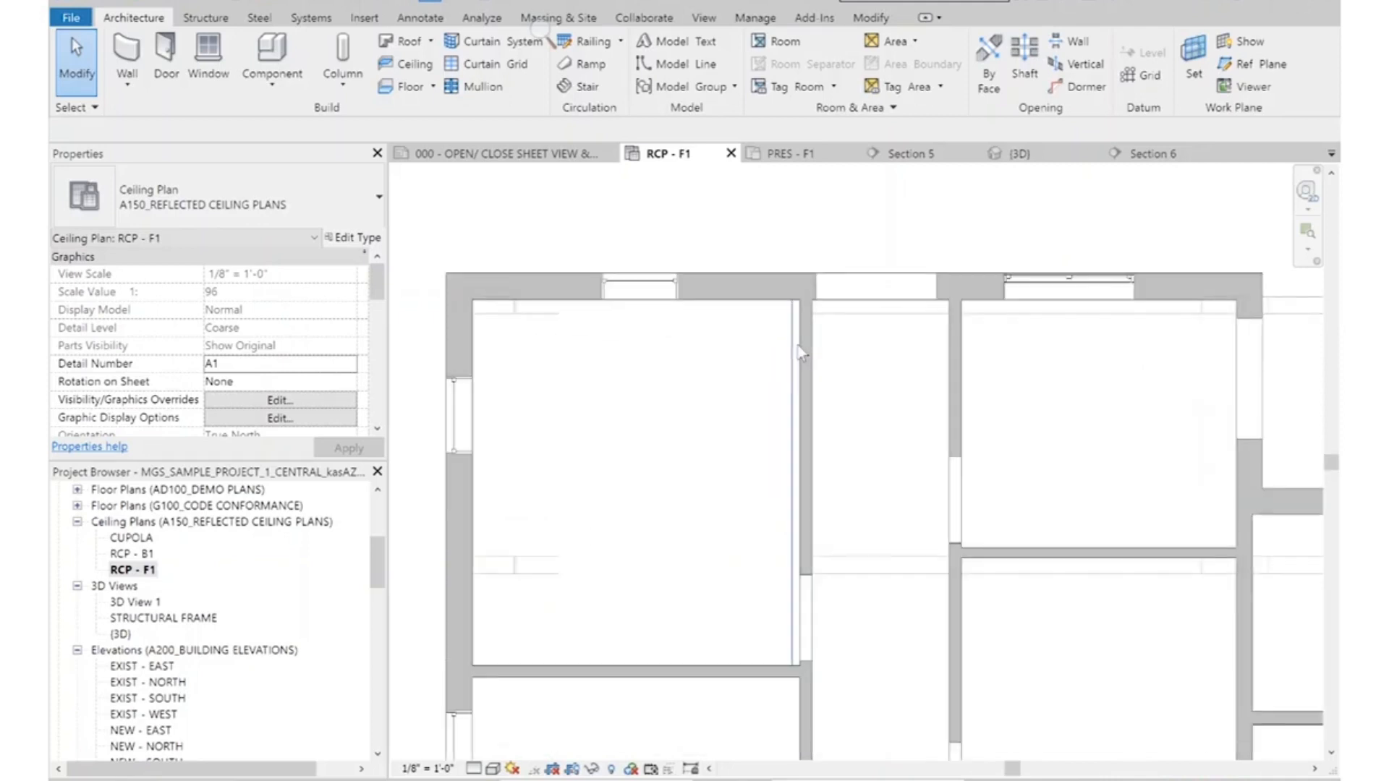
scroll(800, 350, down, 2)
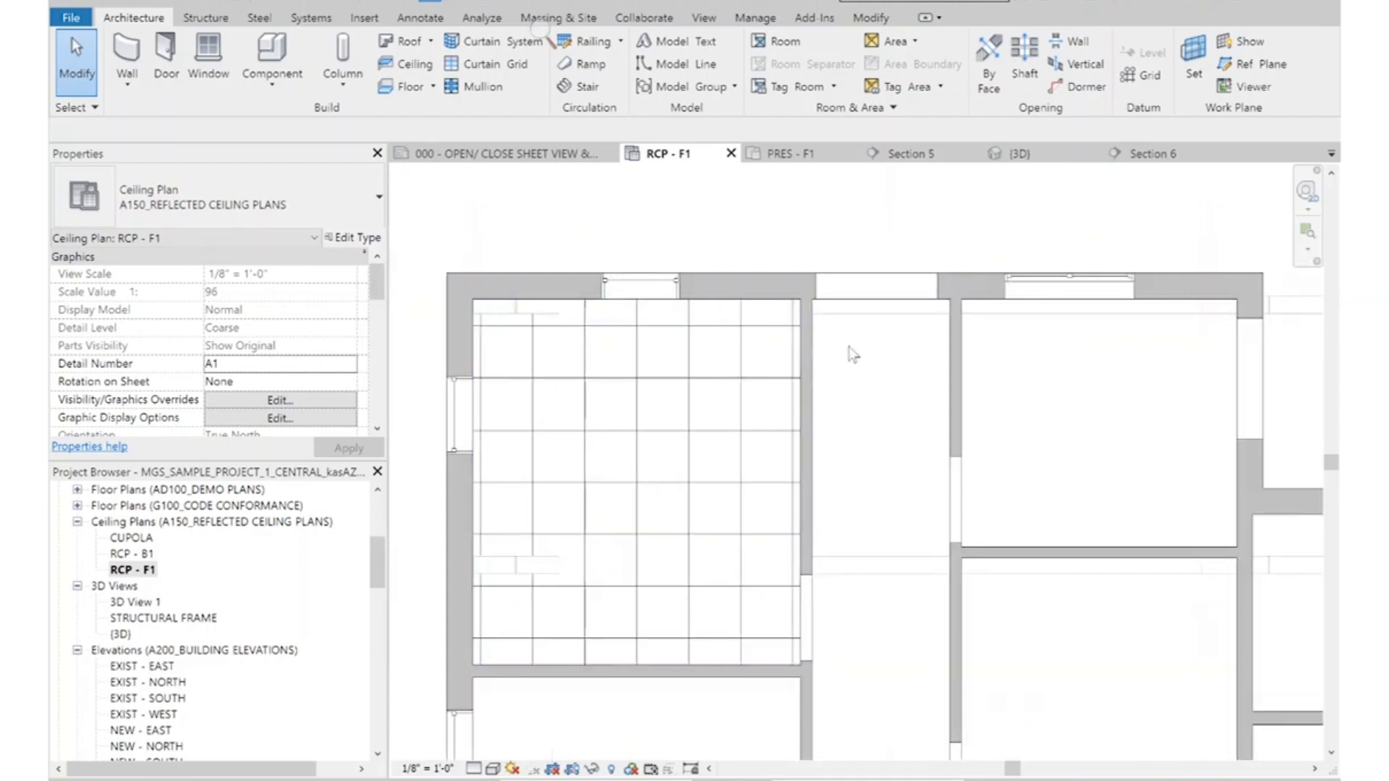
click(798, 354)
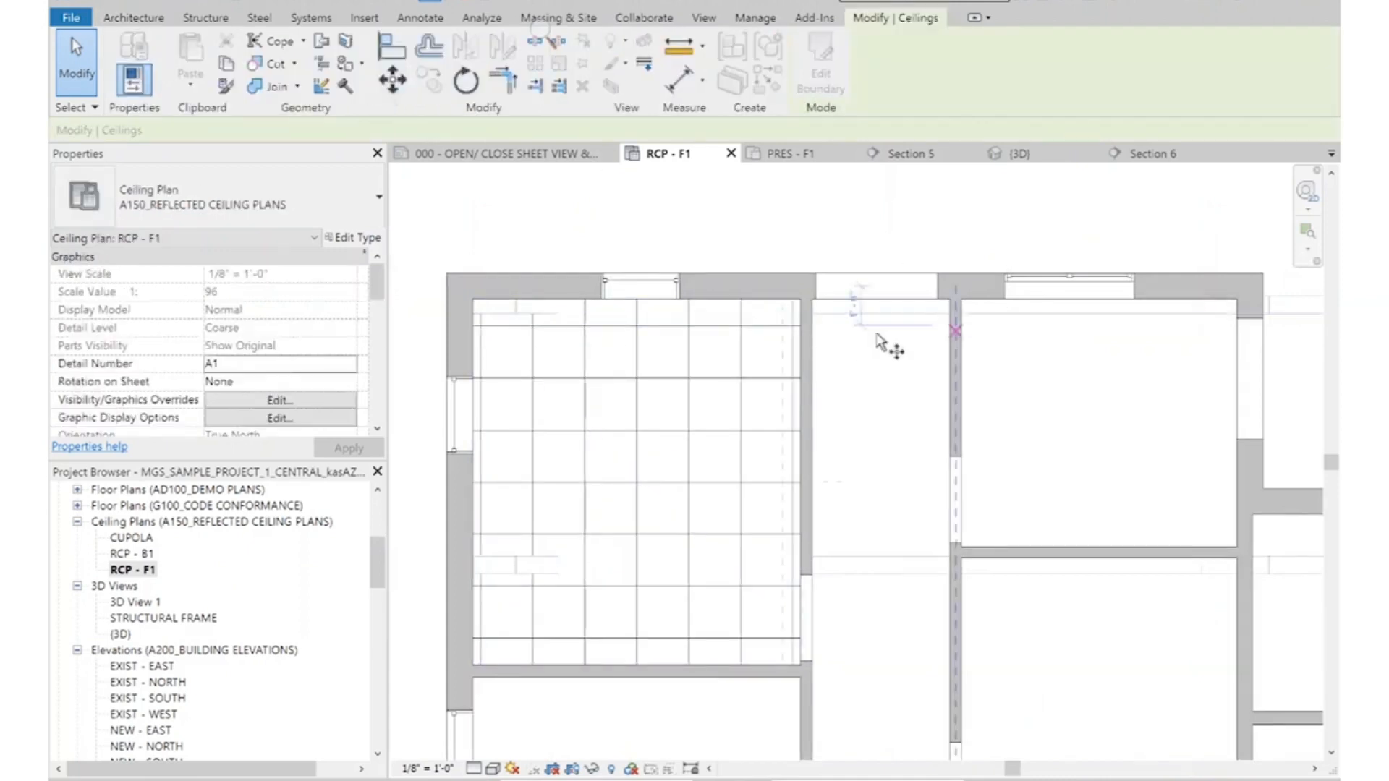
scroll(797, 329, up, 2)
scroll(798, 329, up, 1)
click(952, 412)
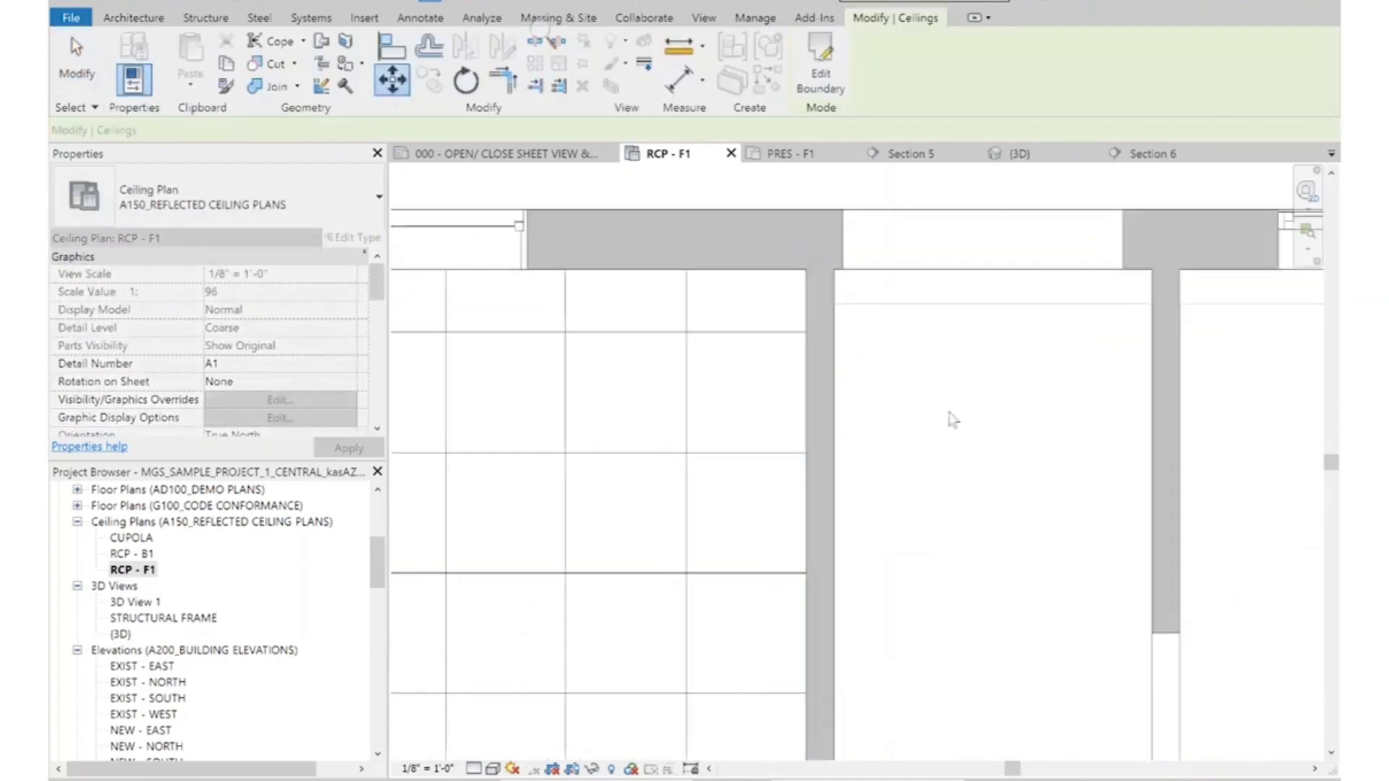
scroll(979, 409, down, 3)
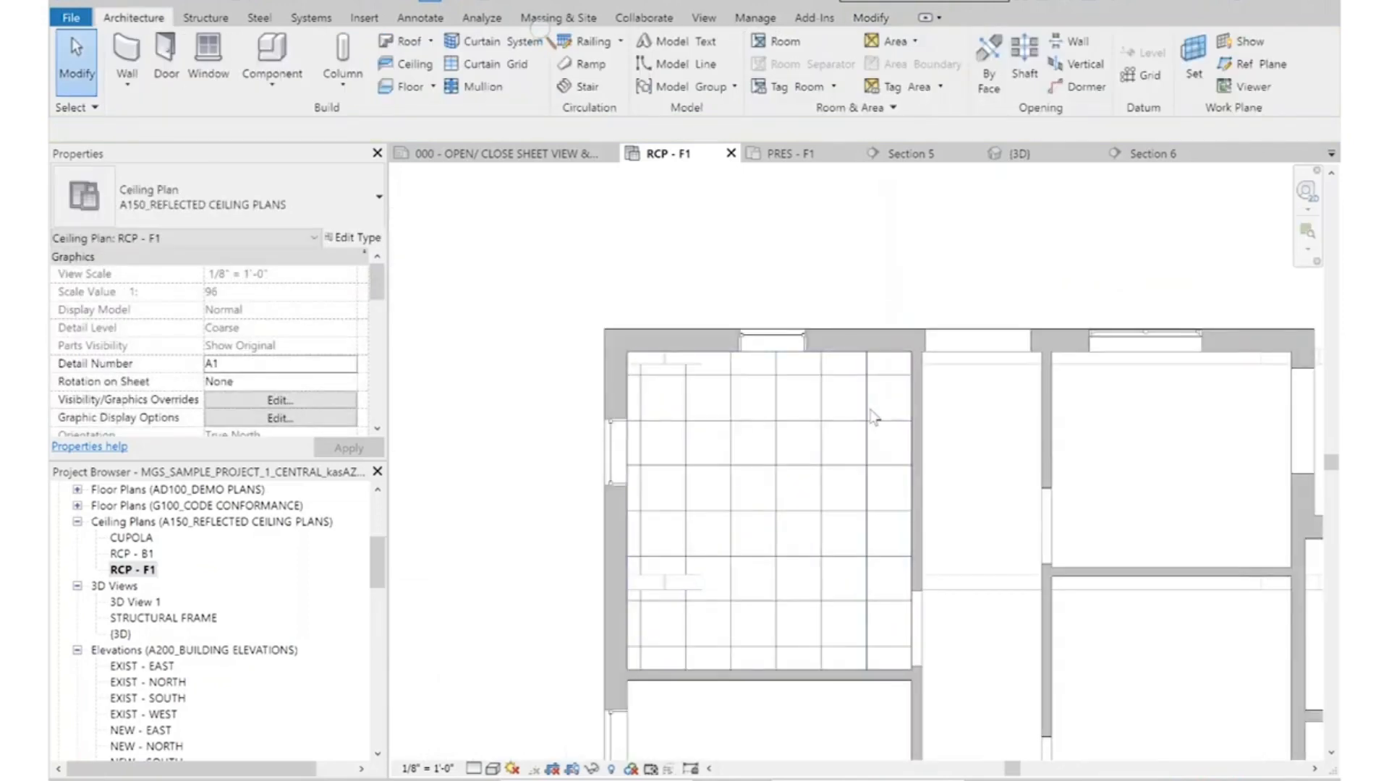
click(873, 417)
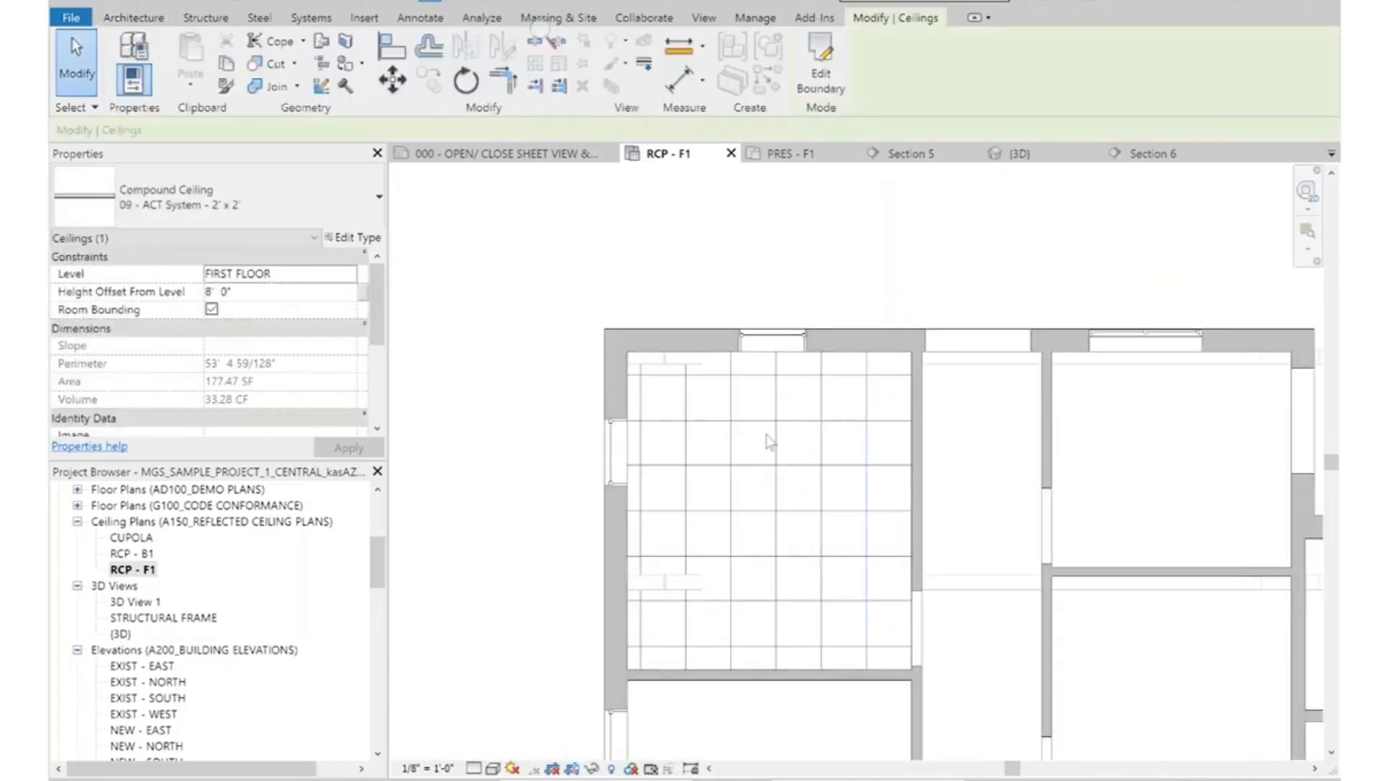
key(Escape)
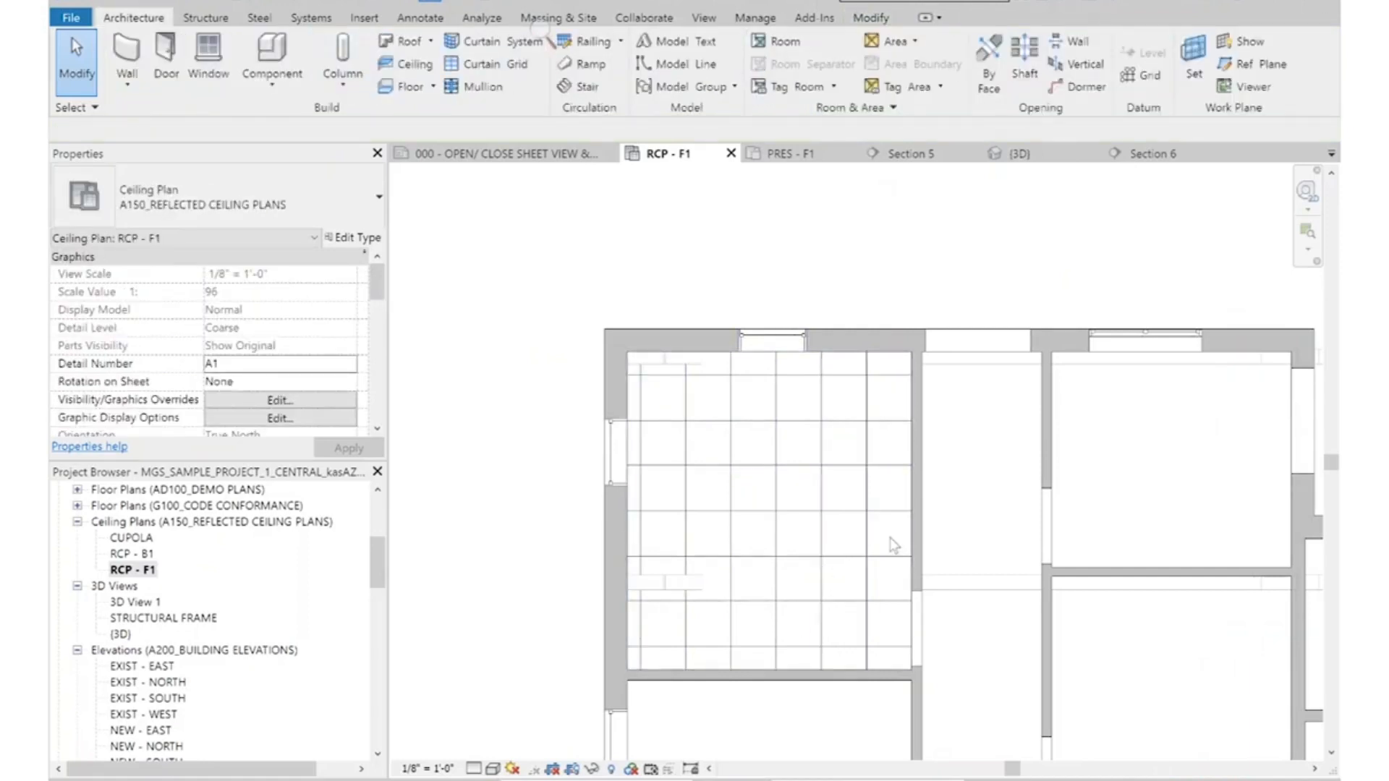
click(867, 398)
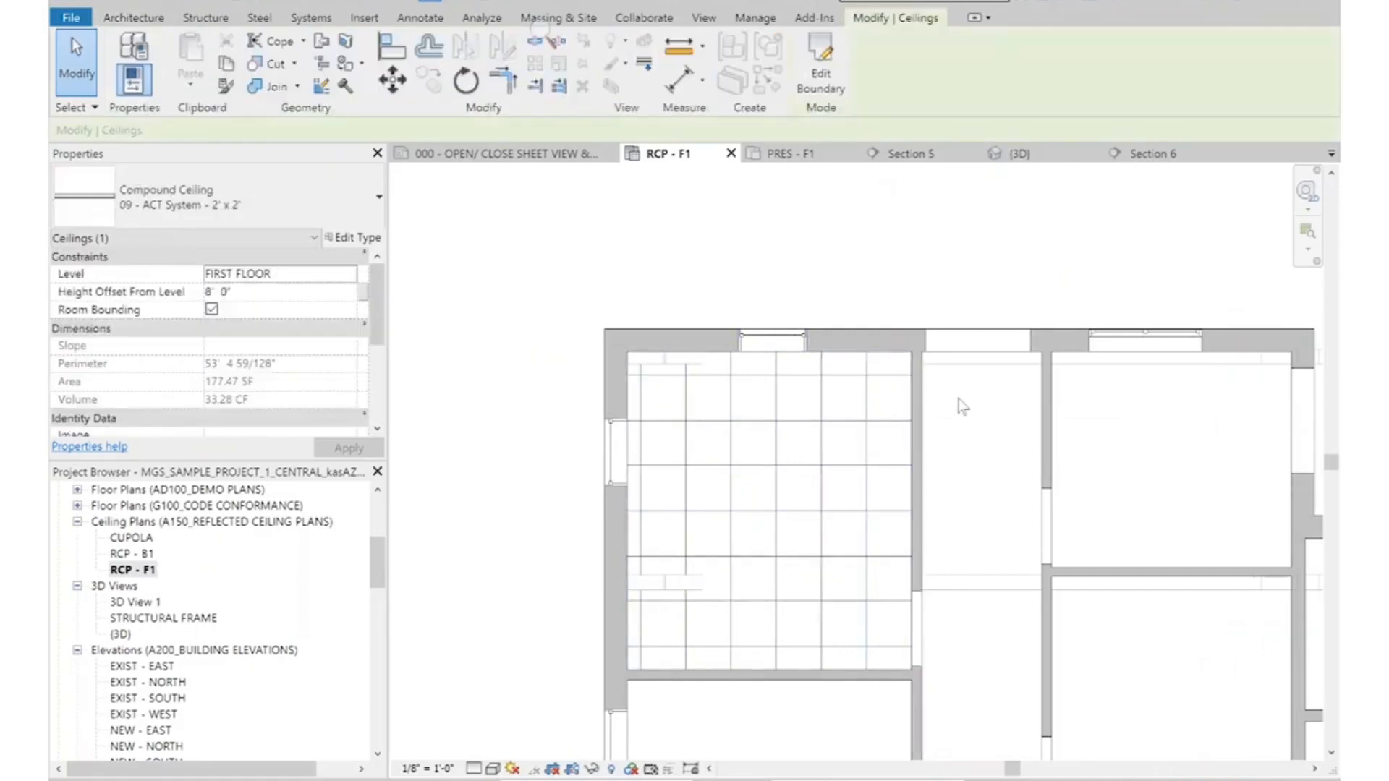
key(Escape)
Try moving the northwest room's ceiling grid 6" north and undo the move
middle_drag(832, 702, 810, 551)
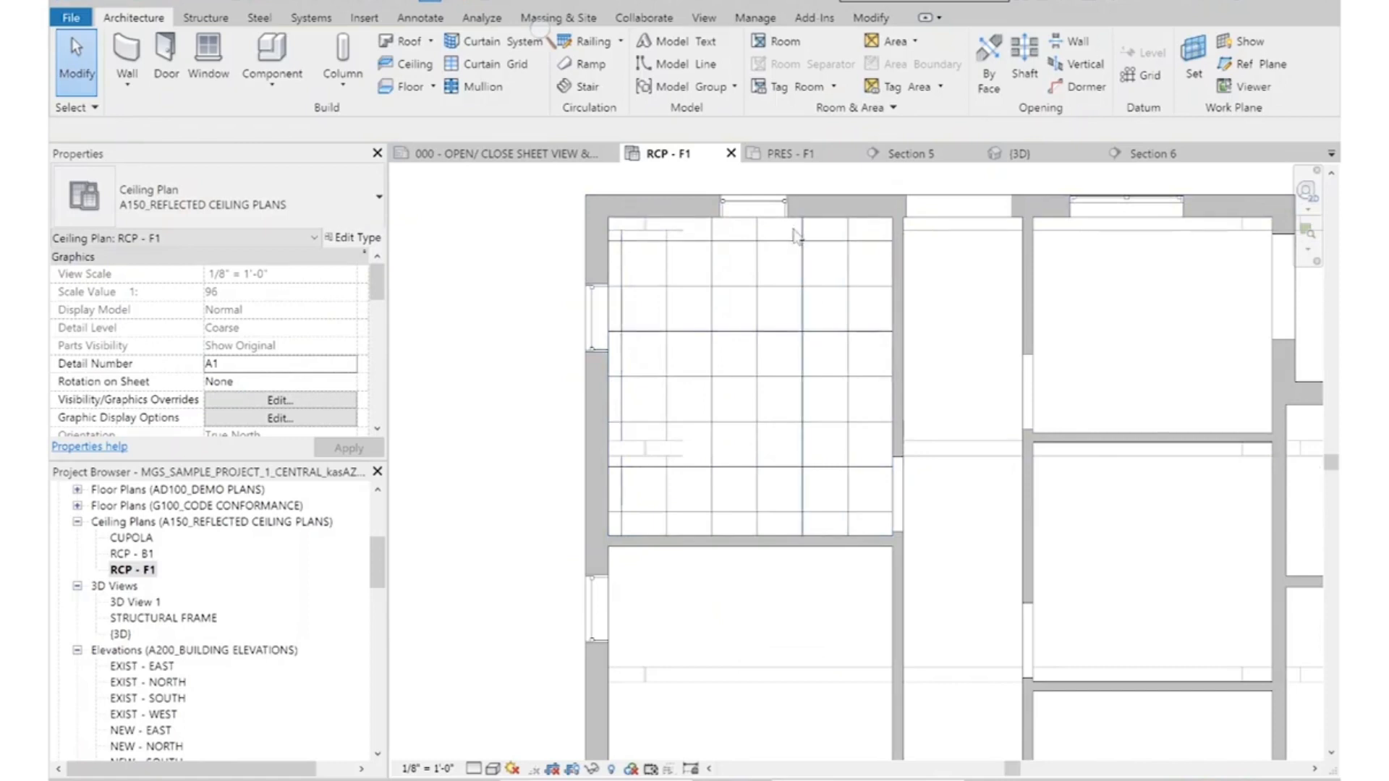
click(795, 383)
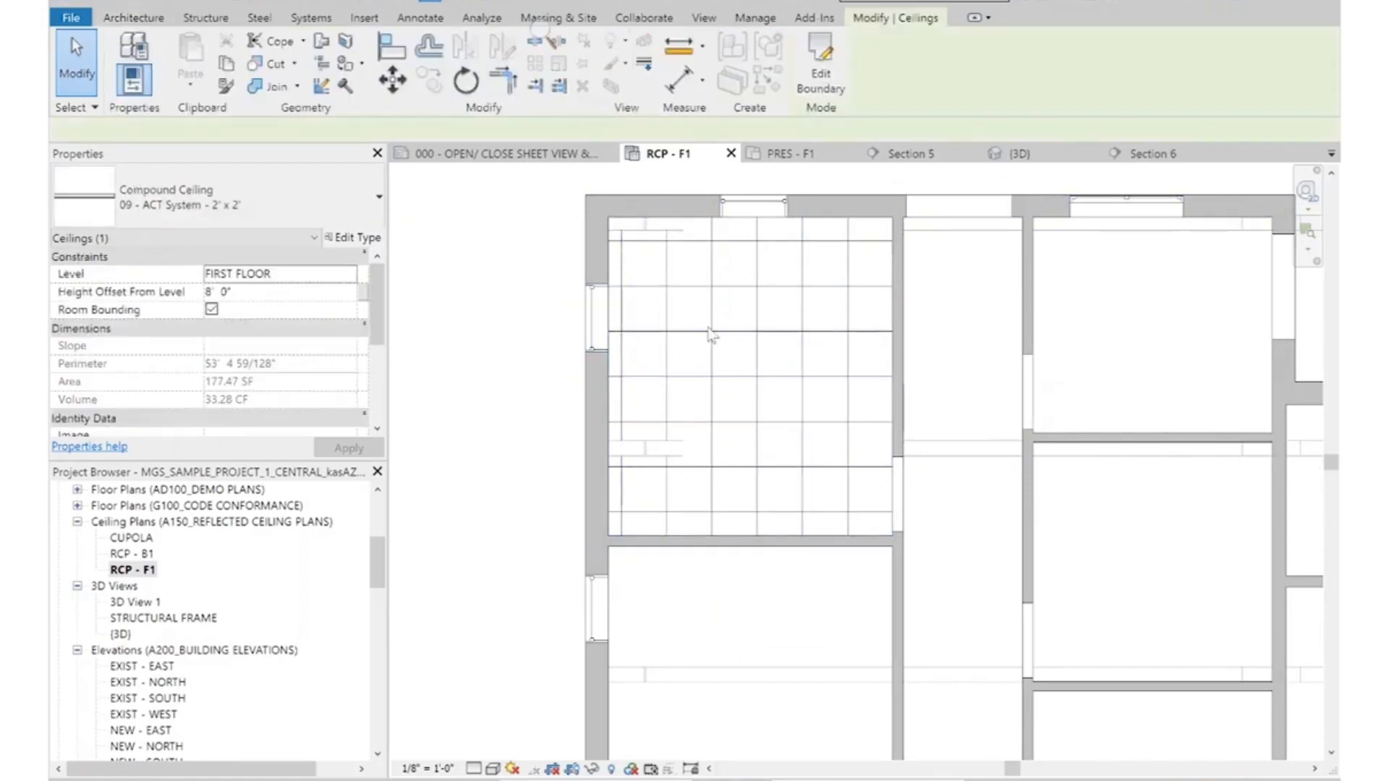
click(391, 79)
click(757, 356)
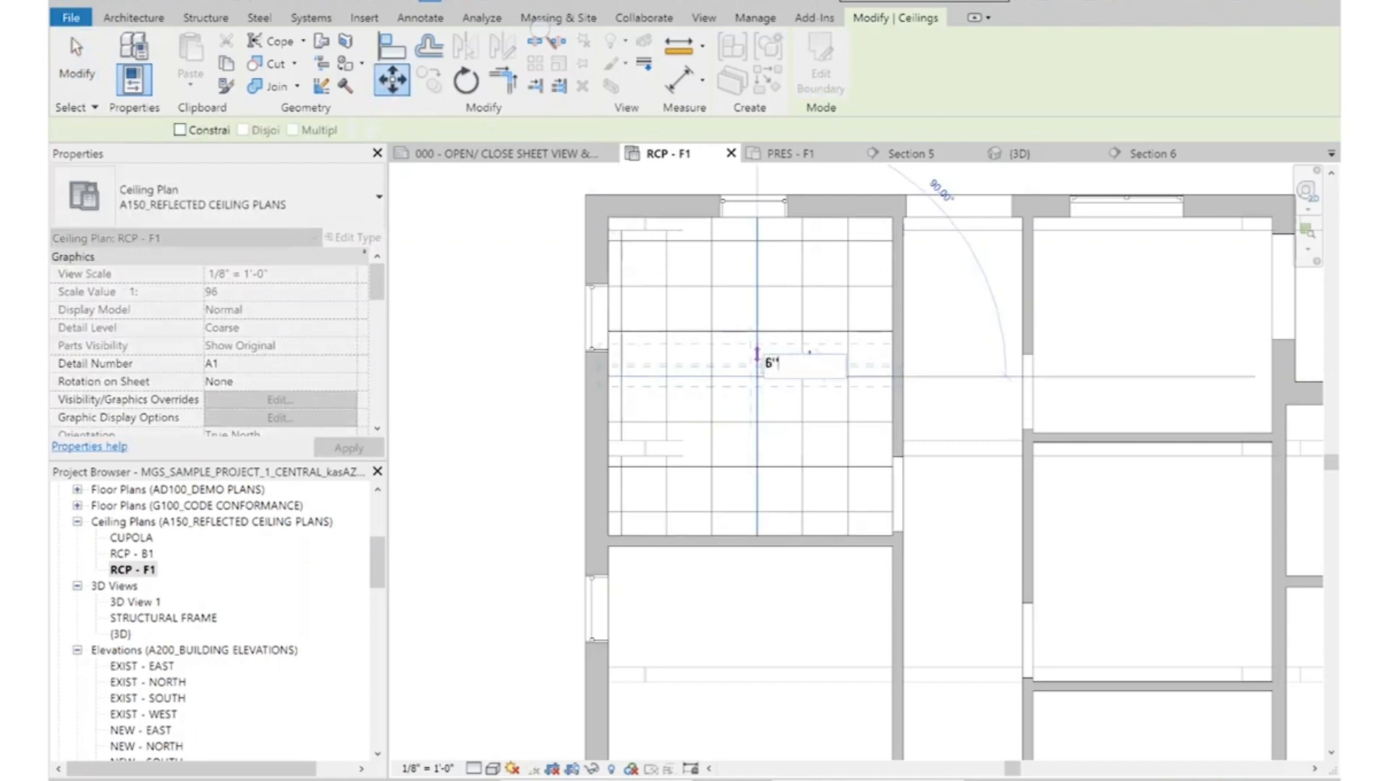
text(6')
key(Return)
key(Escape)
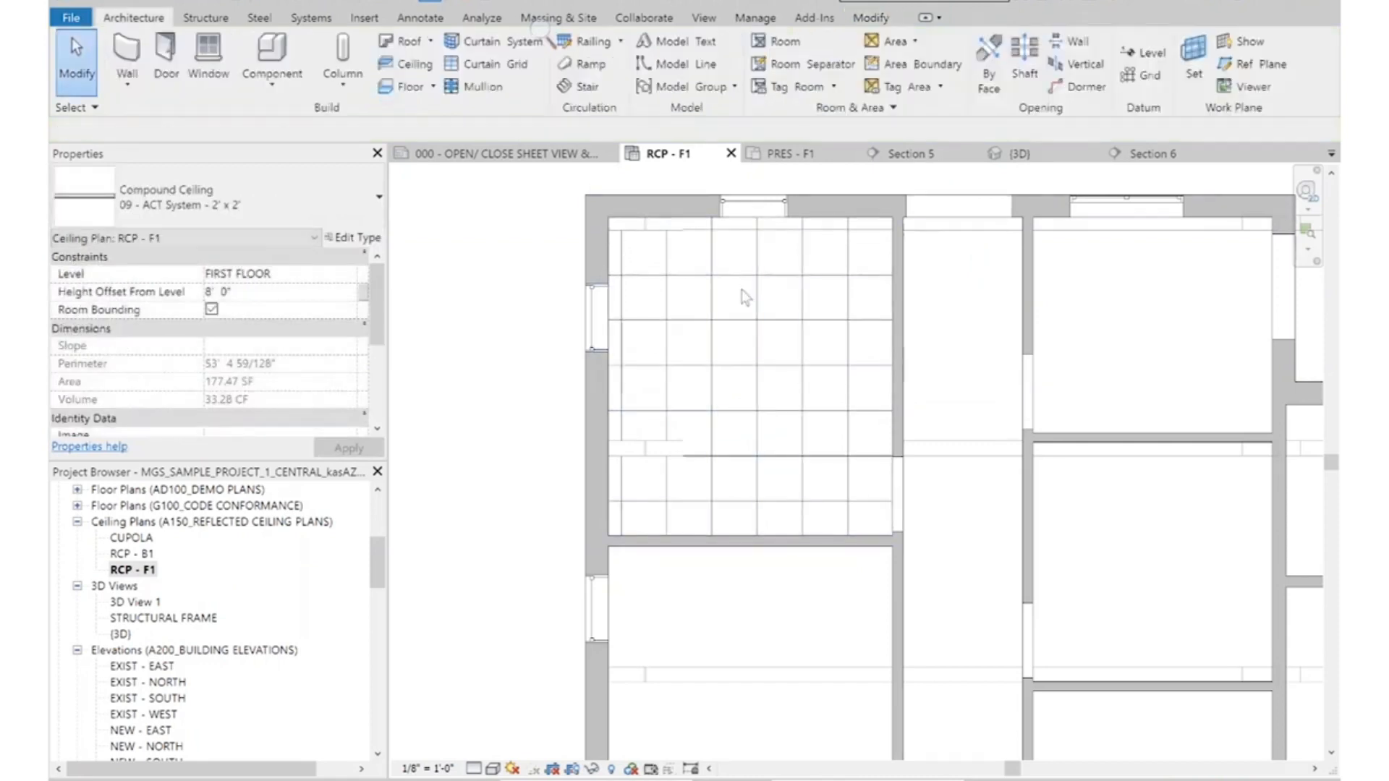
key(Escape)
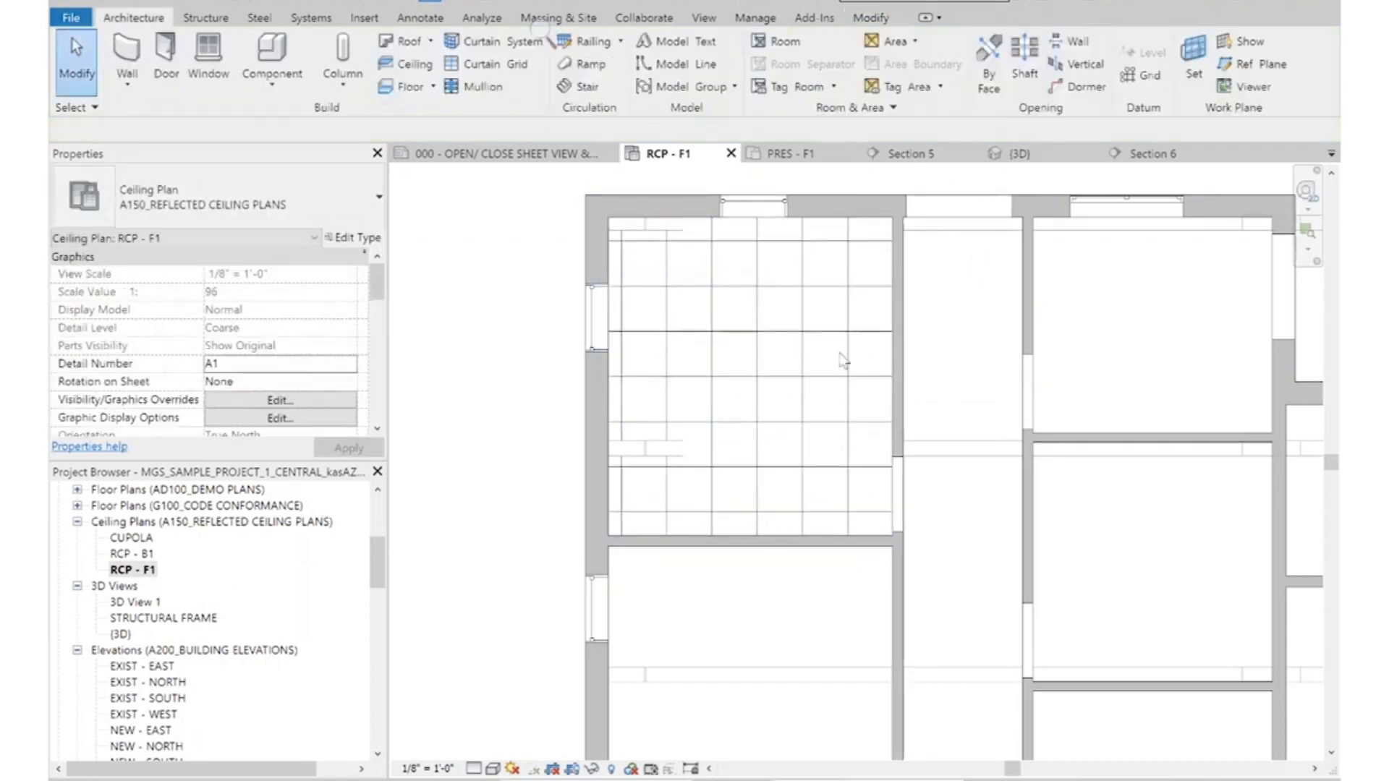
scroll(796, 253, down, 2)
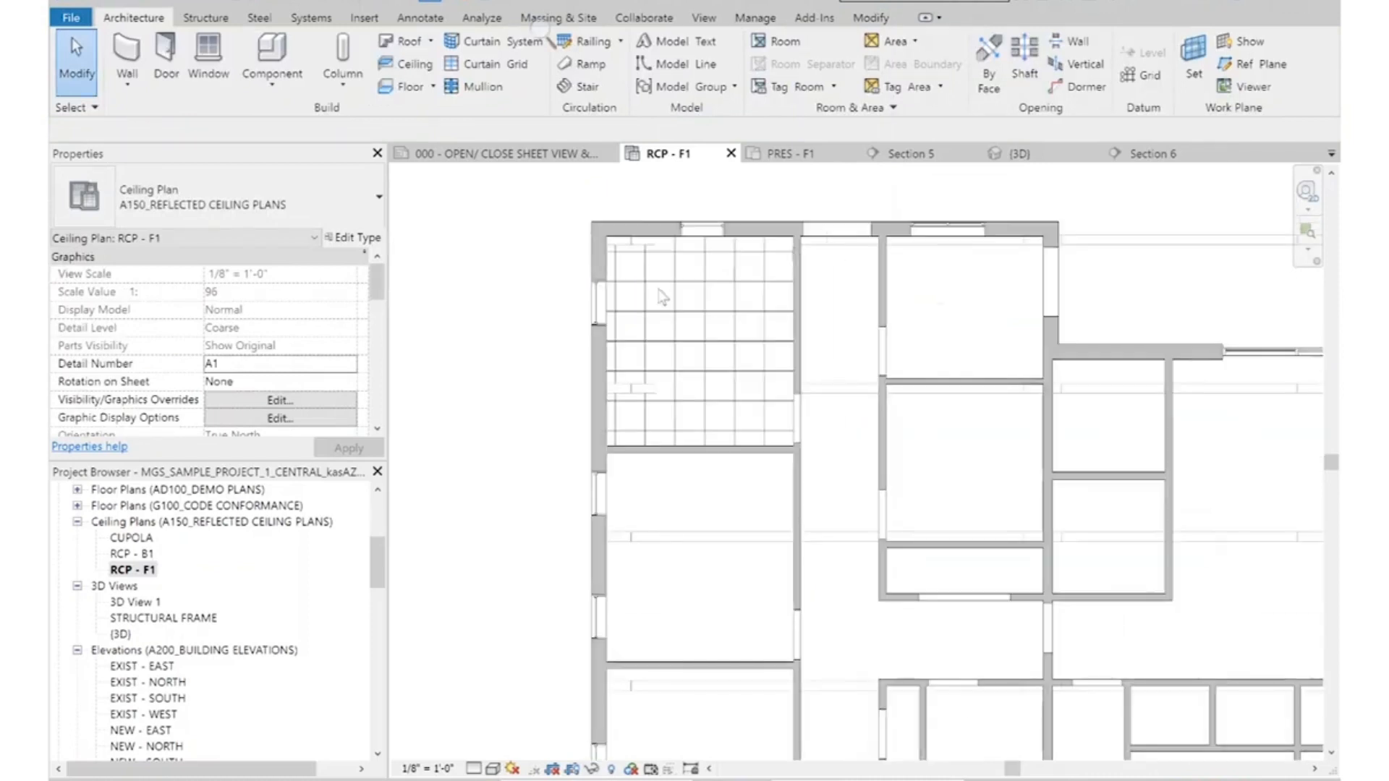
scroll(662, 293, up, 2)
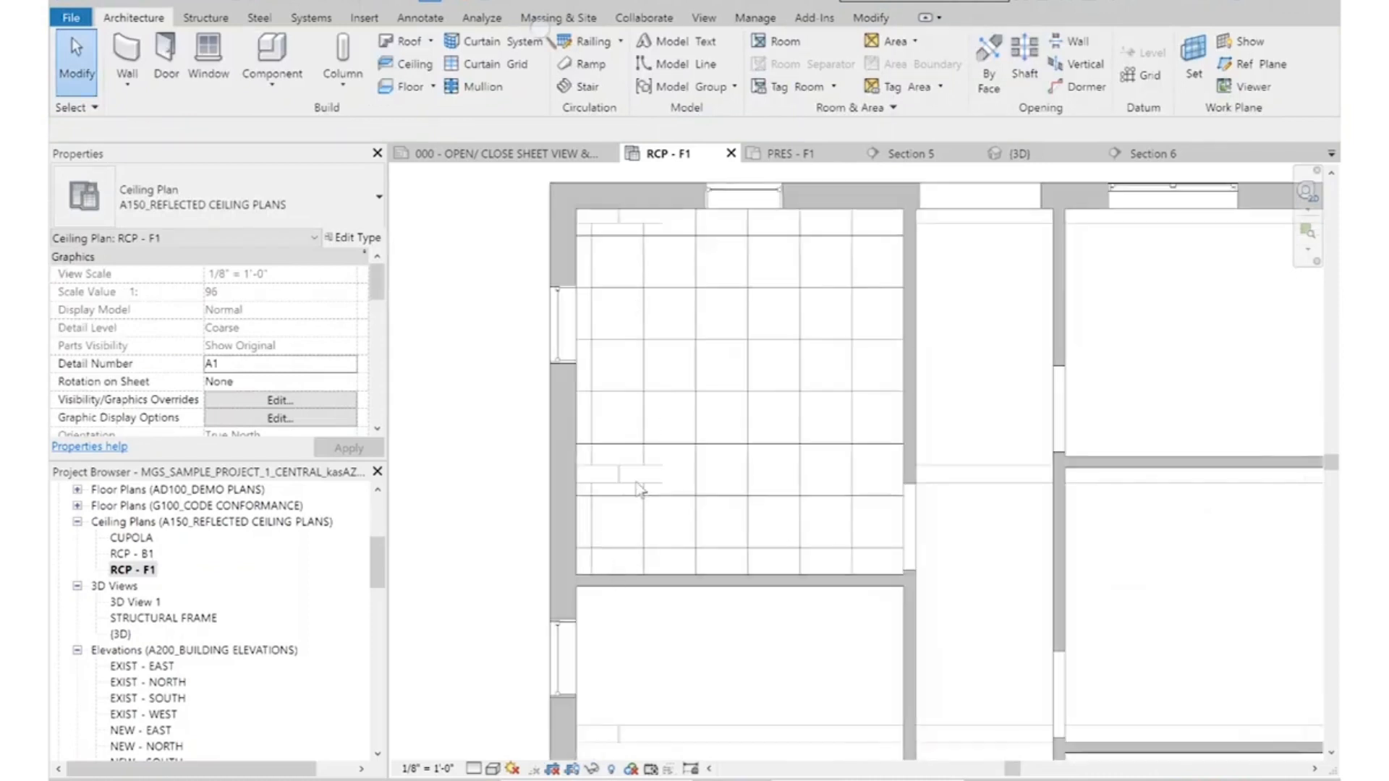
scroll(639, 489, up, 2)
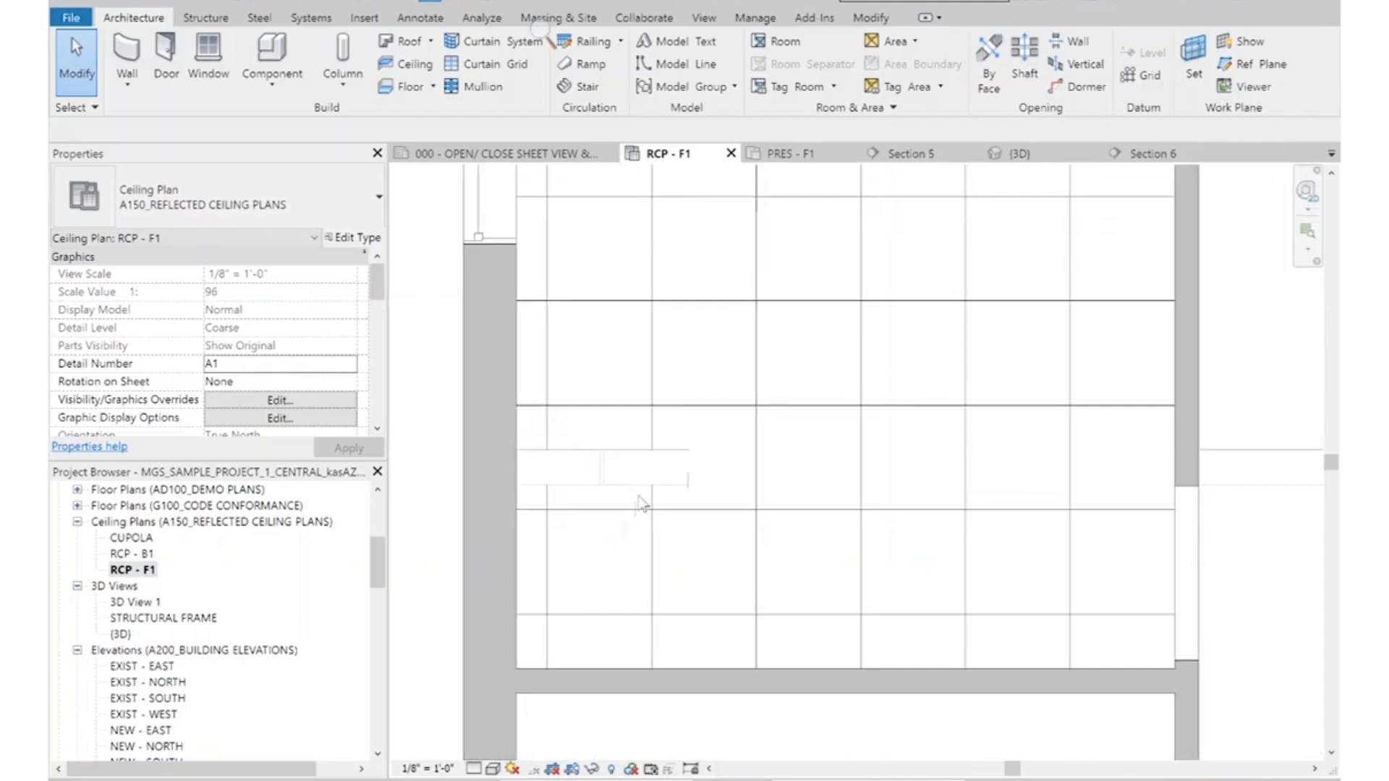
scroll(641, 504, down, 2)
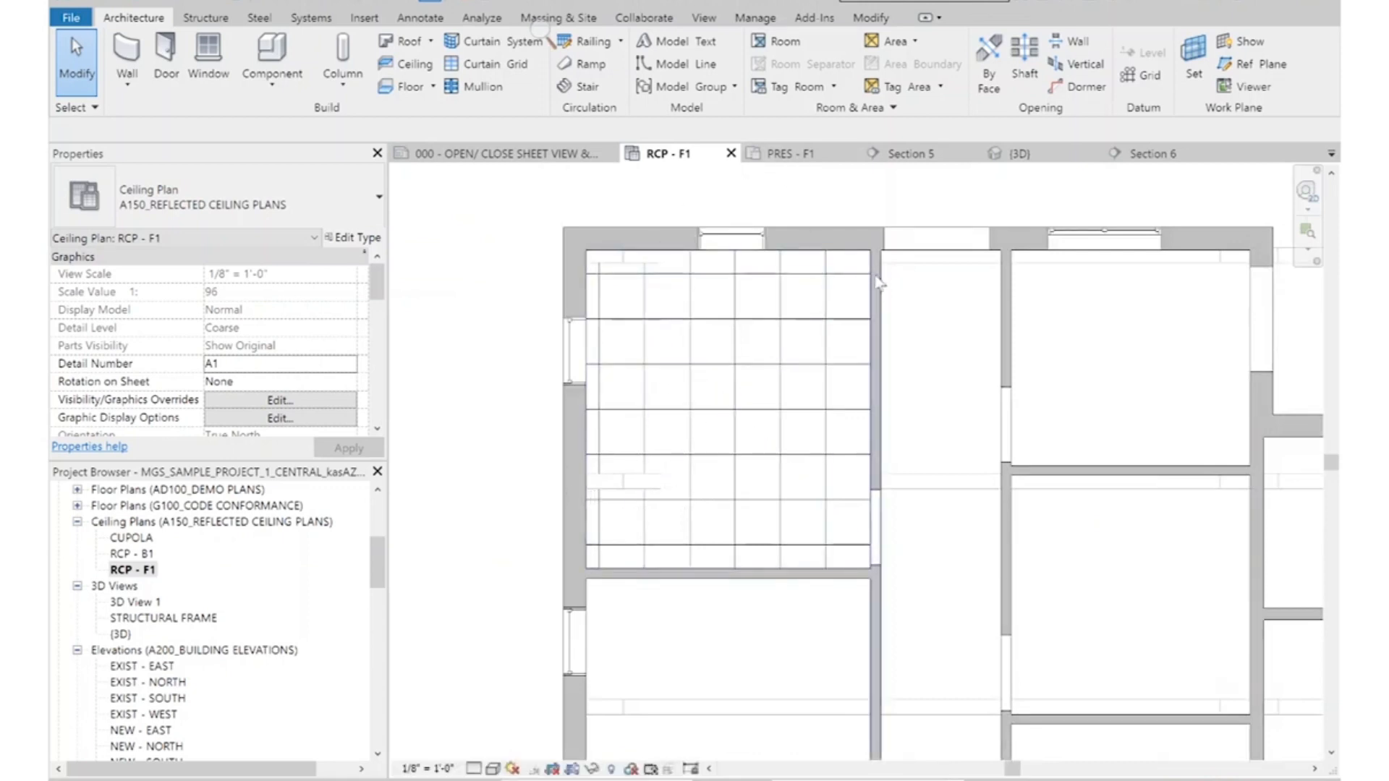
scroll(693, 302, down, 3)
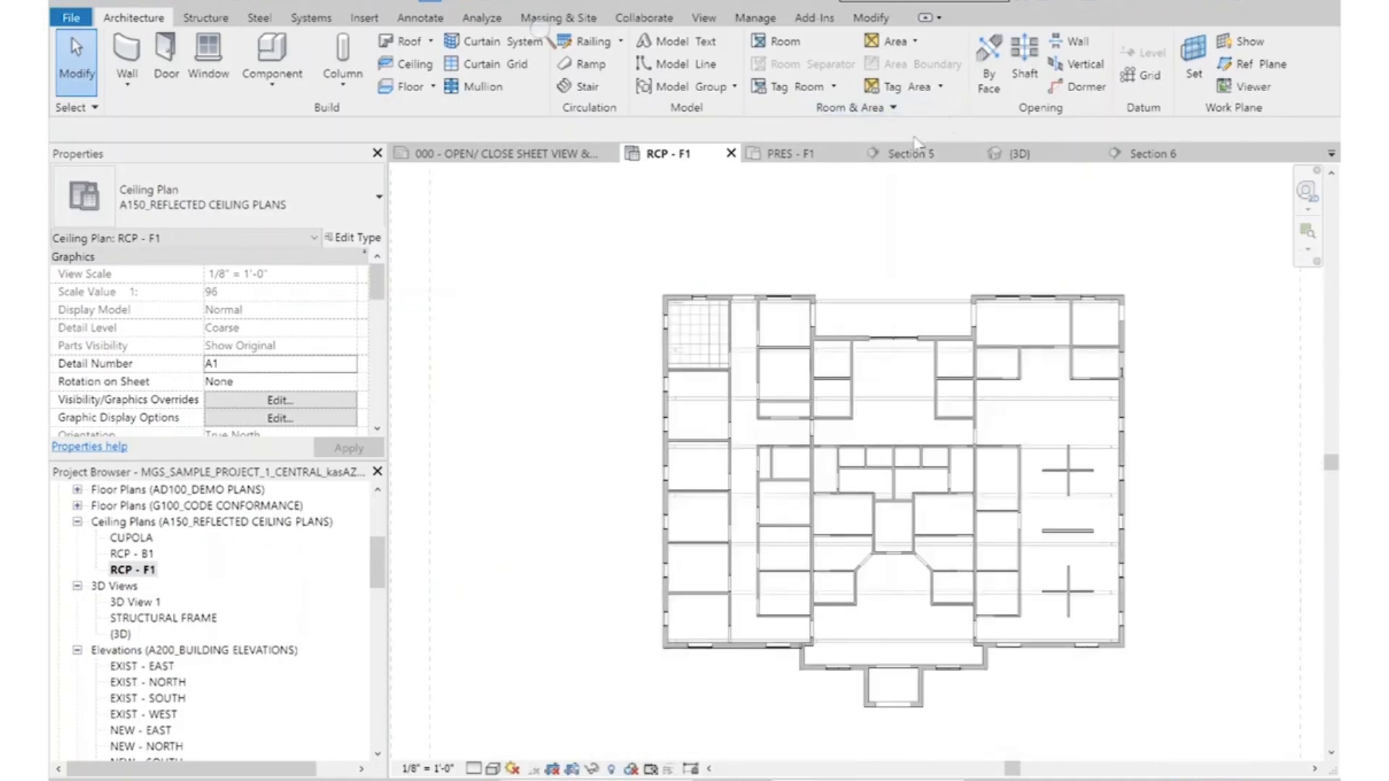
Open Section 6 and Section 5 and examine how the northwest room's ceiling meets the walls and the sloped structural frame
click(1151, 154)
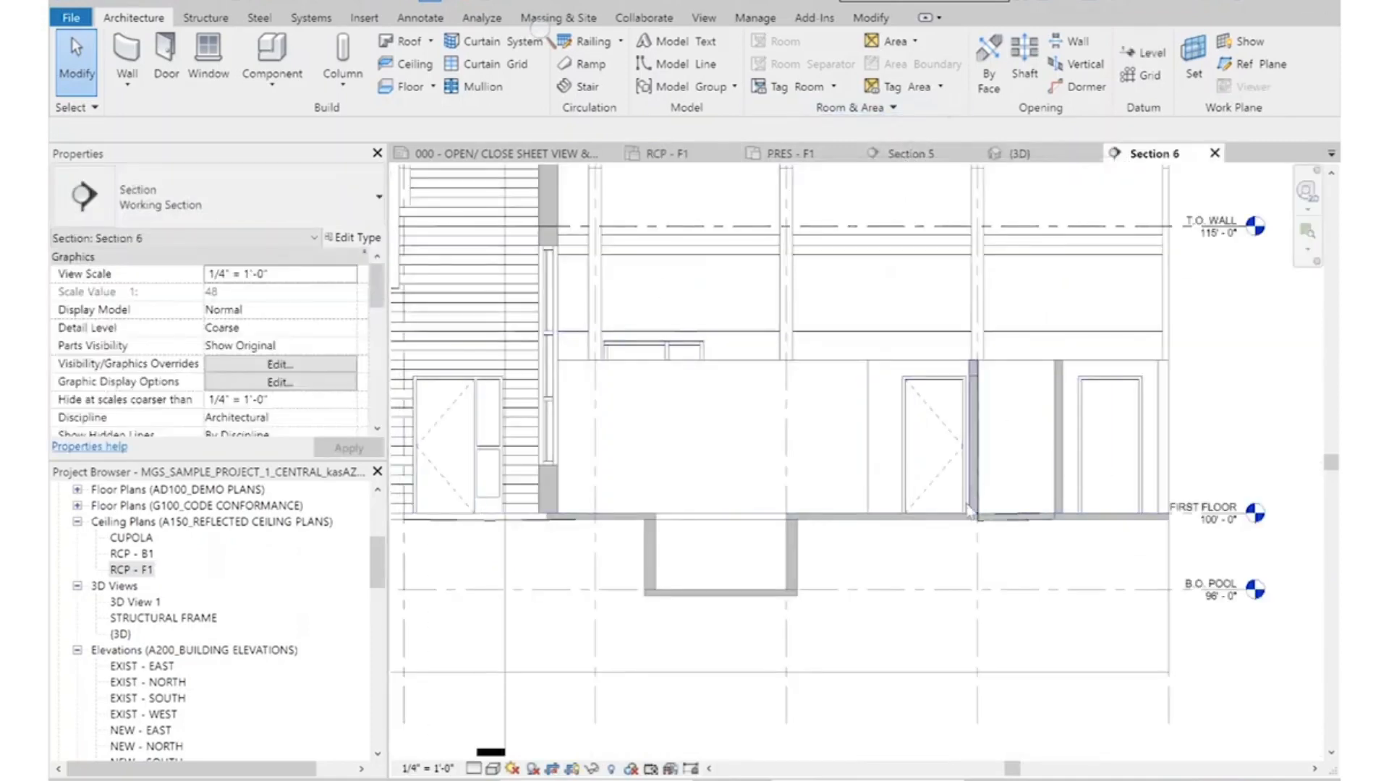
scroll(969, 512, down, 1)
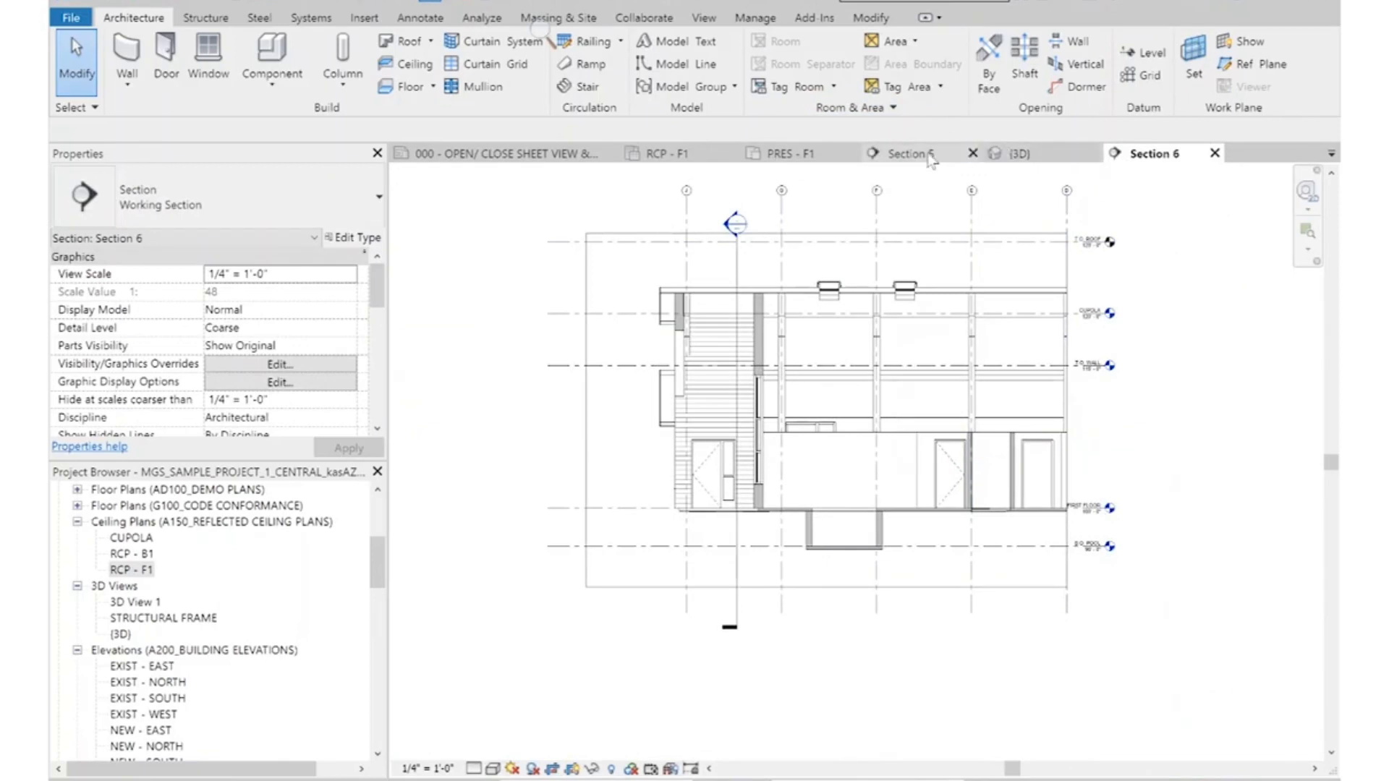
click(907, 154)
scroll(571, 454, down, 4)
scroll(572, 454, up, 3)
scroll(572, 454, up, 4)
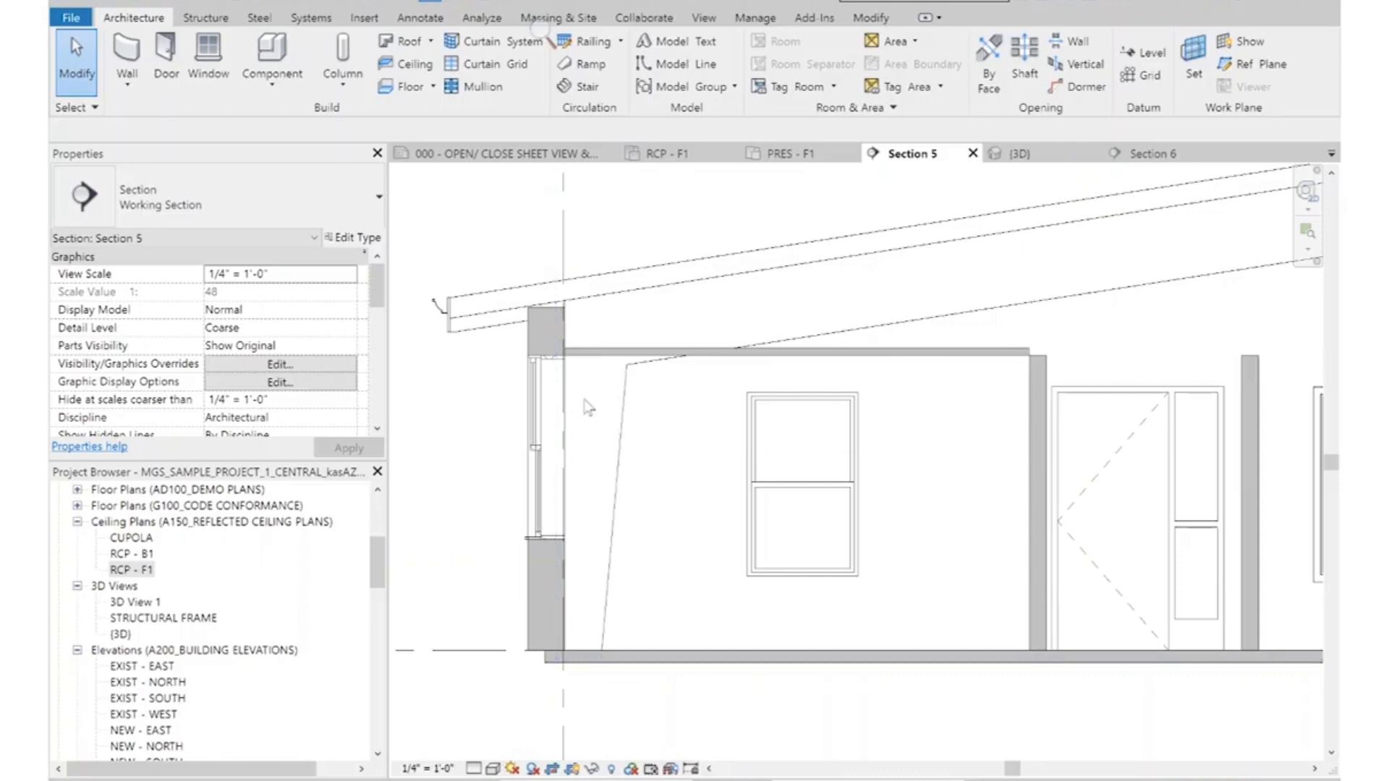
scroll(565, 387, up, 3)
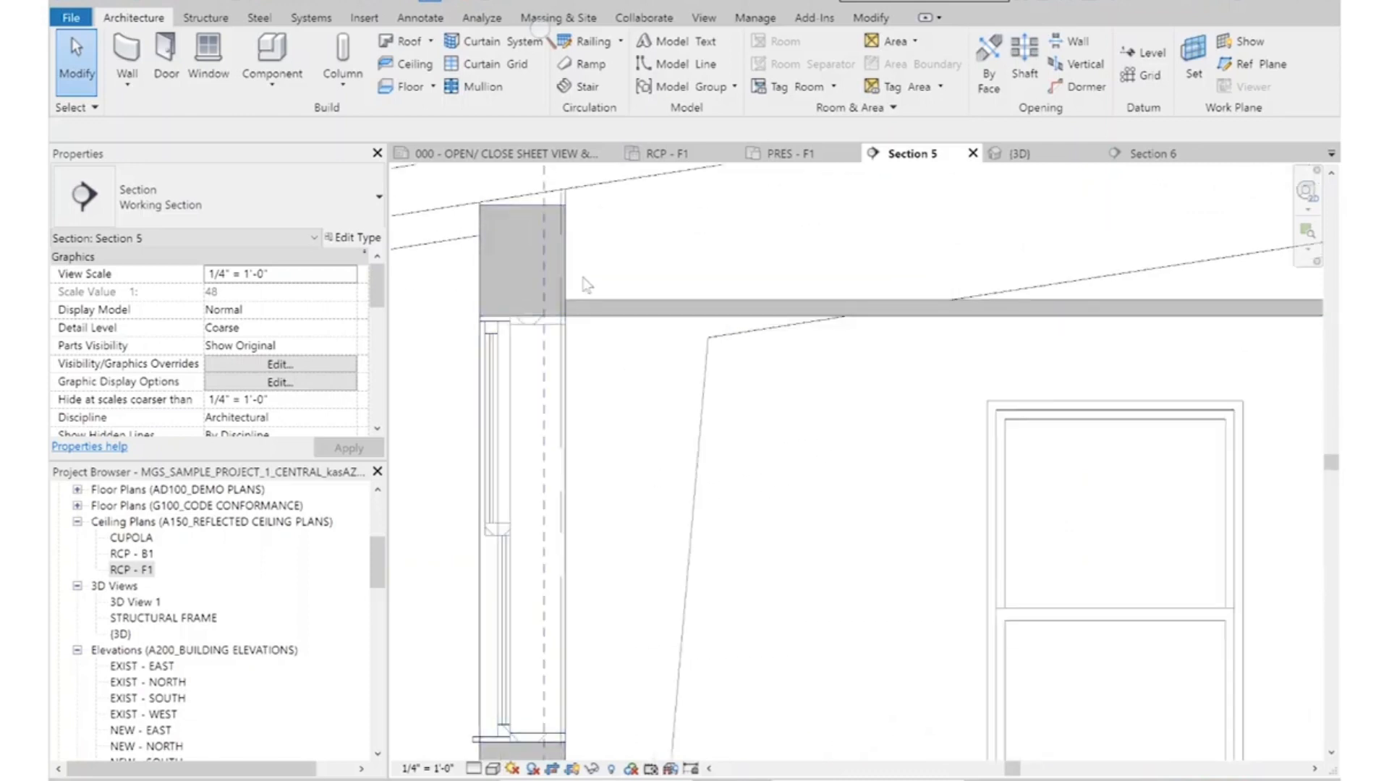
scroll(600, 271, down, 3)
middle_drag(933, 286, 709, 403)
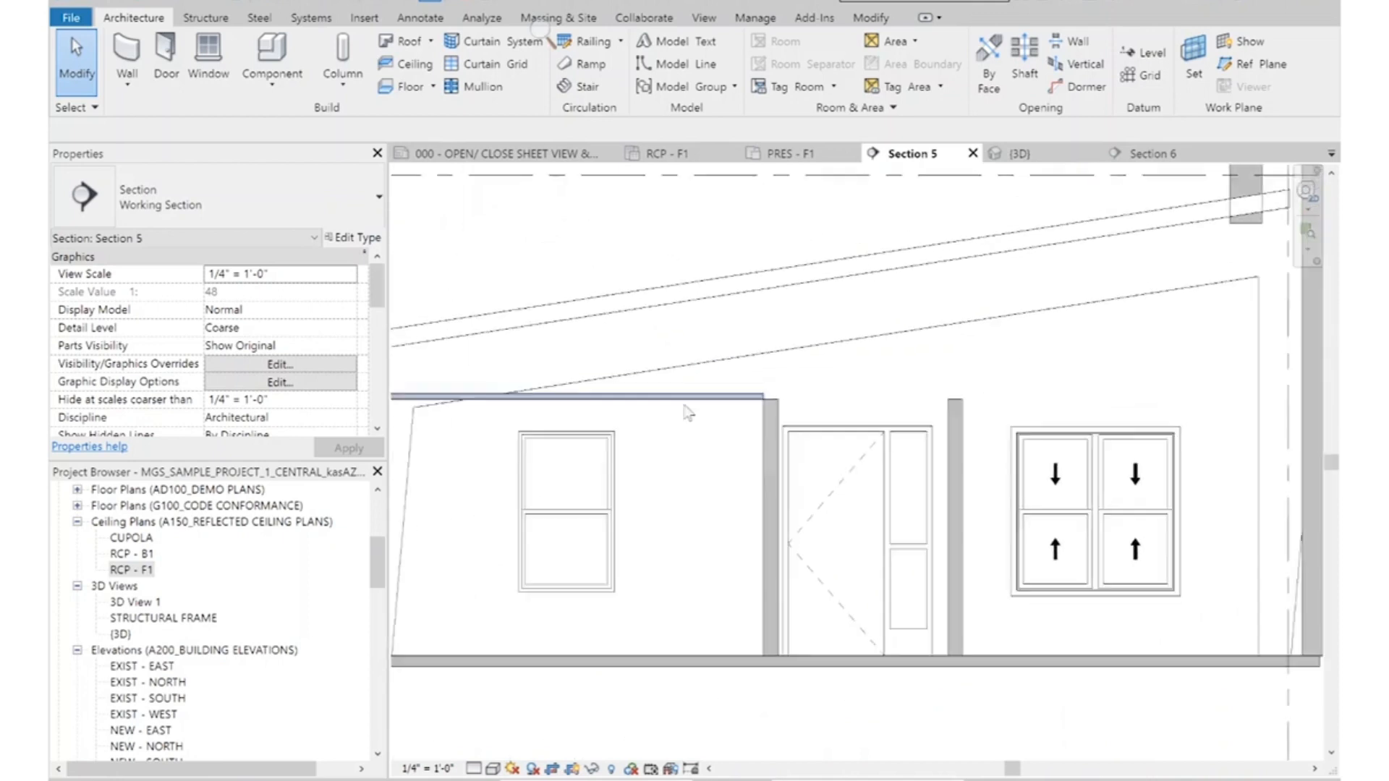
Measure the depth of the west wing's sloped frame beam with an aligned dimension in Section 5, without placing the dimension
click(758, 348)
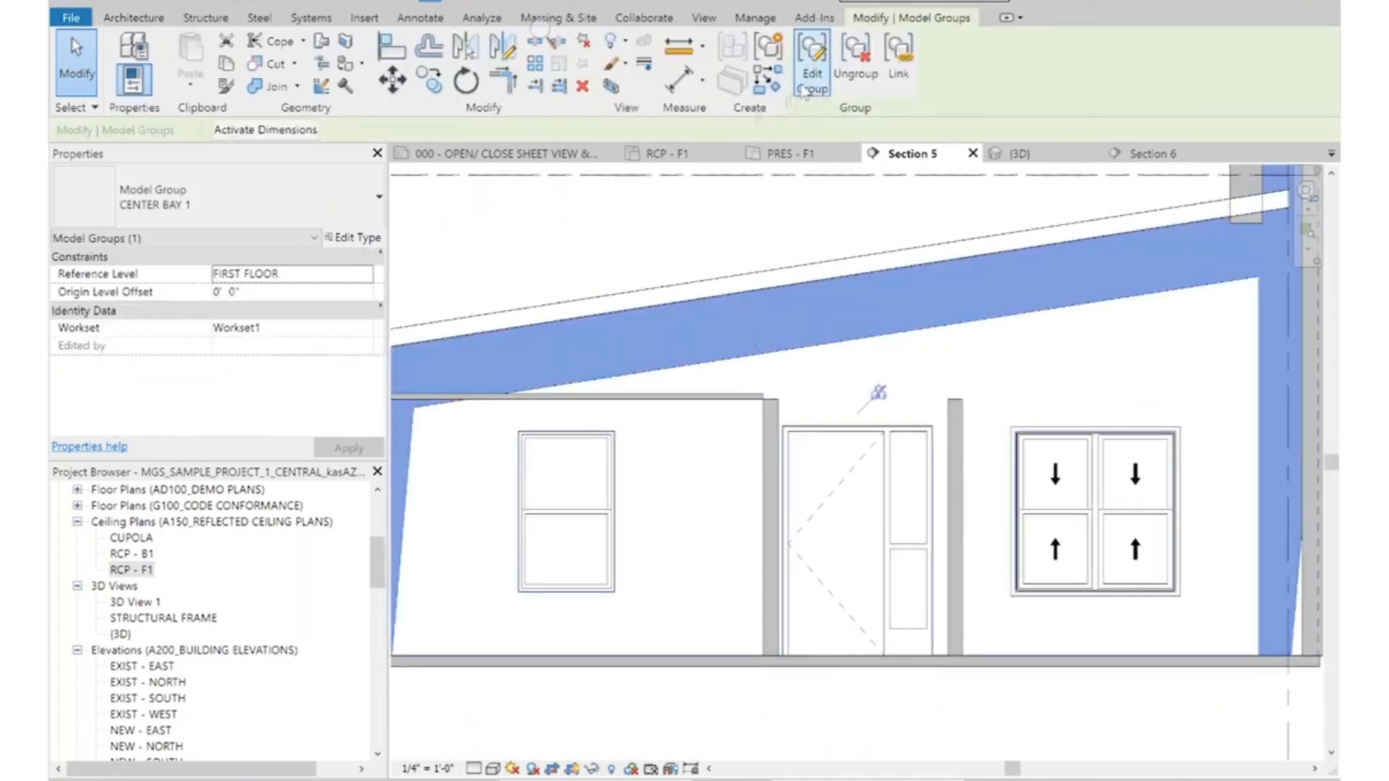
scroll(565, 368, down, 3)
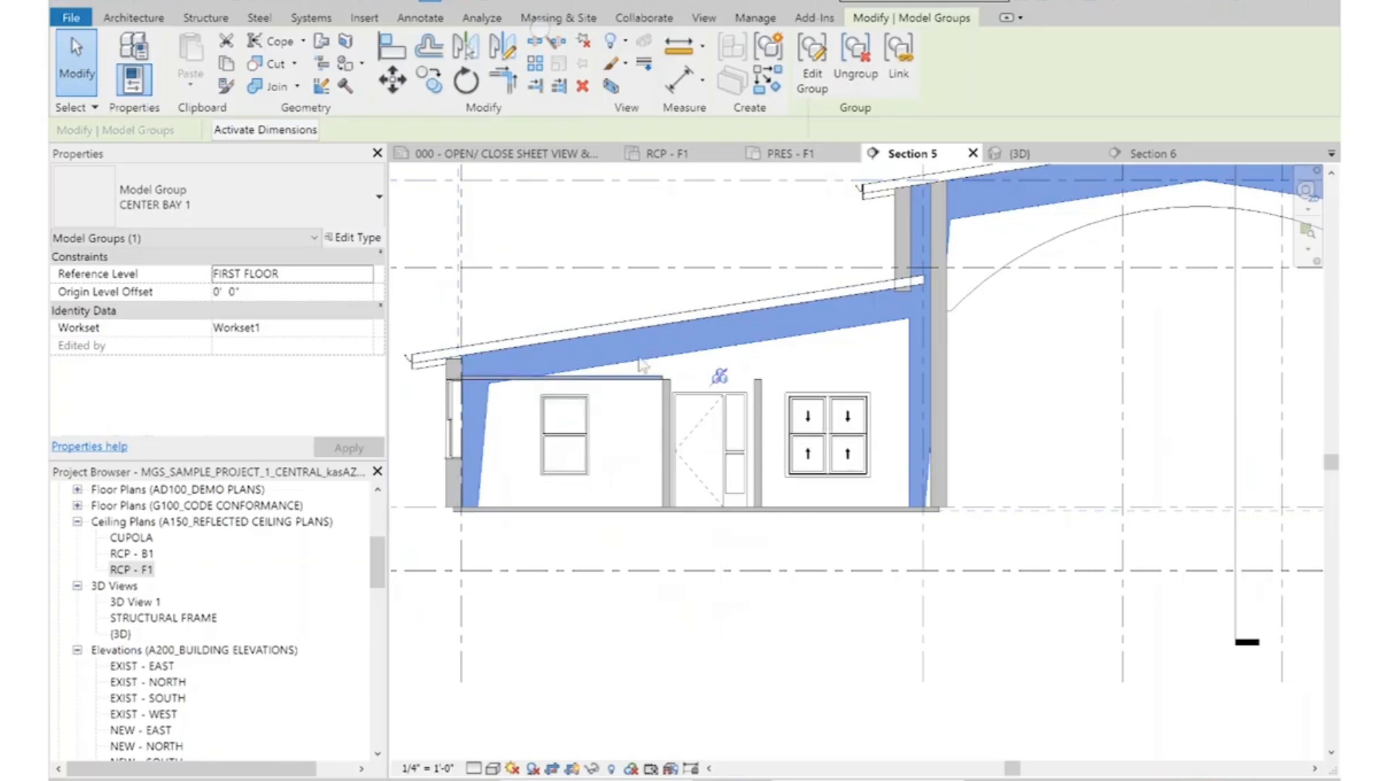
click(420, 17)
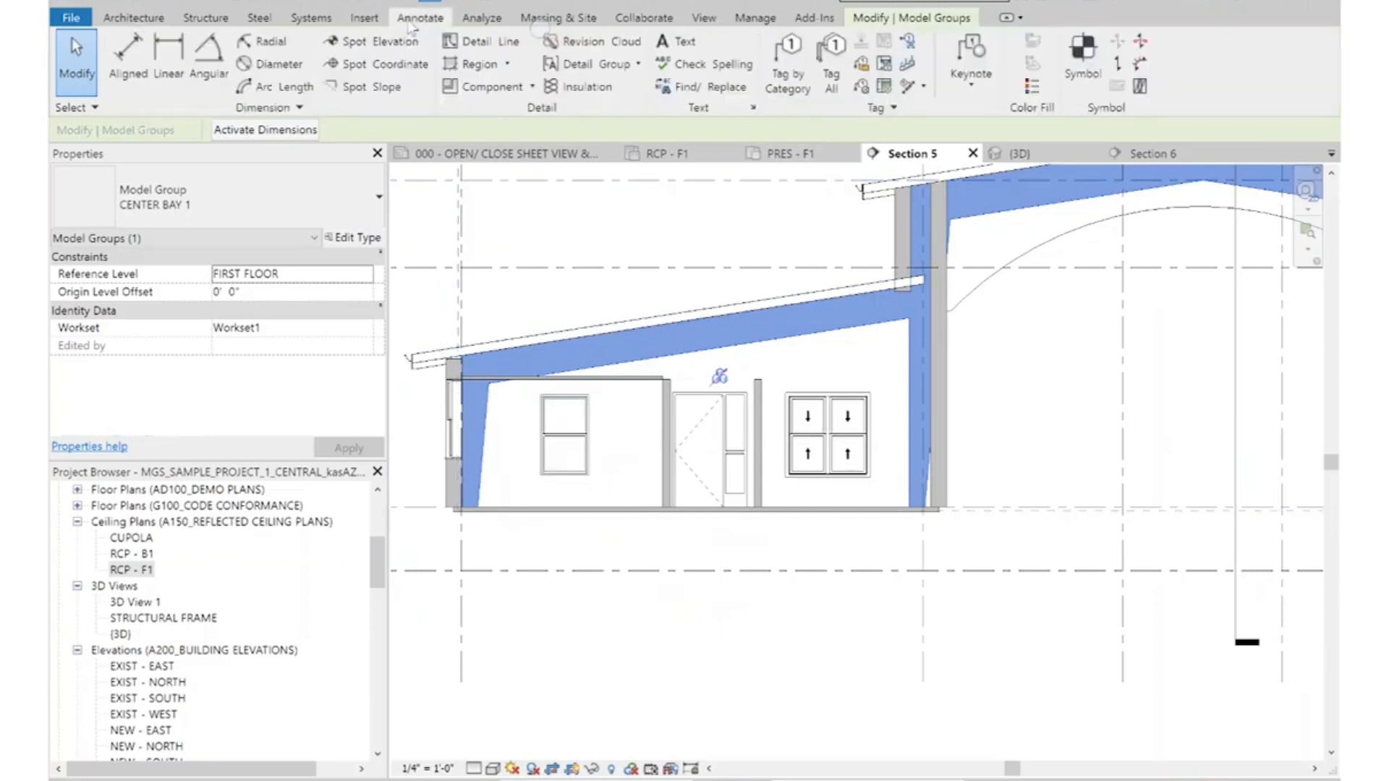
click(131, 61)
scroll(653, 319, up, 3)
click(729, 391)
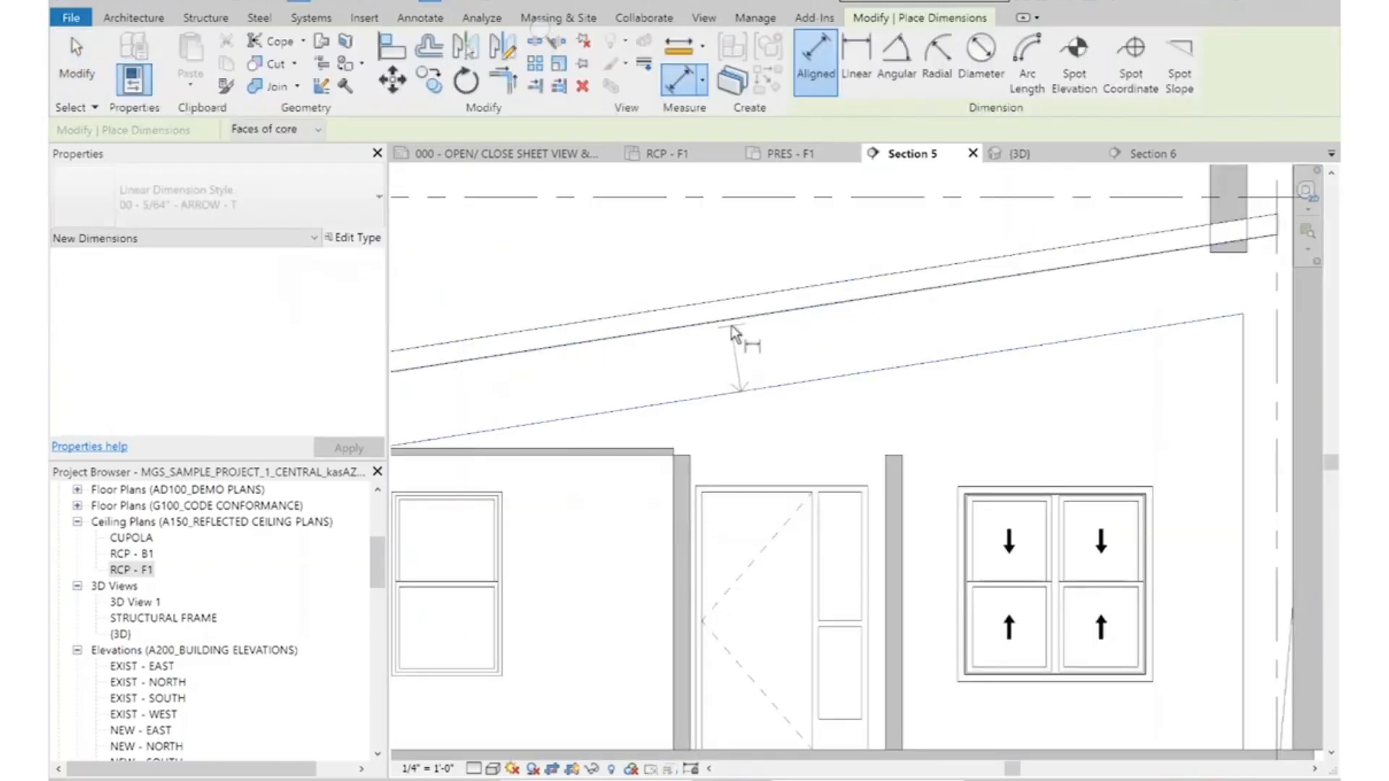
click(723, 321)
scroll(716, 345, up, 1)
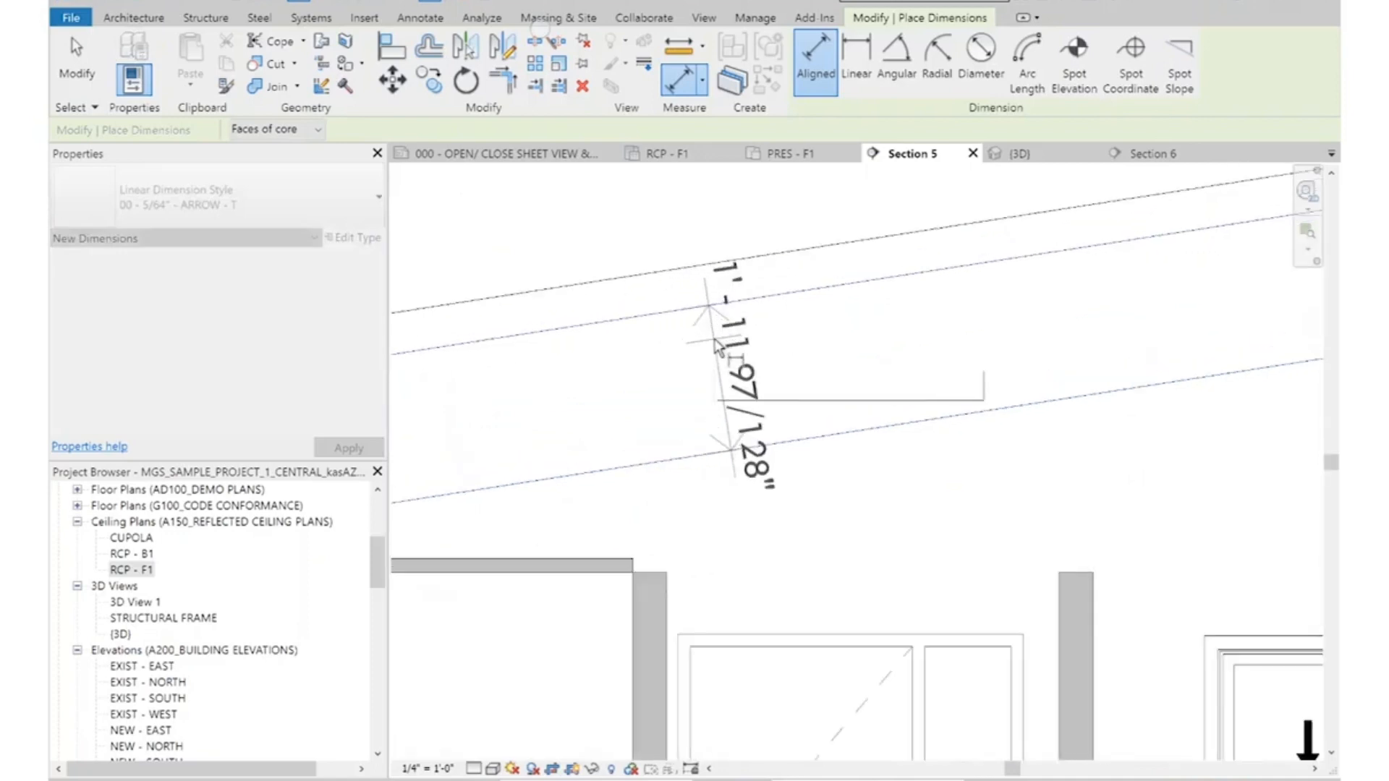
scroll(796, 369, down, 2)
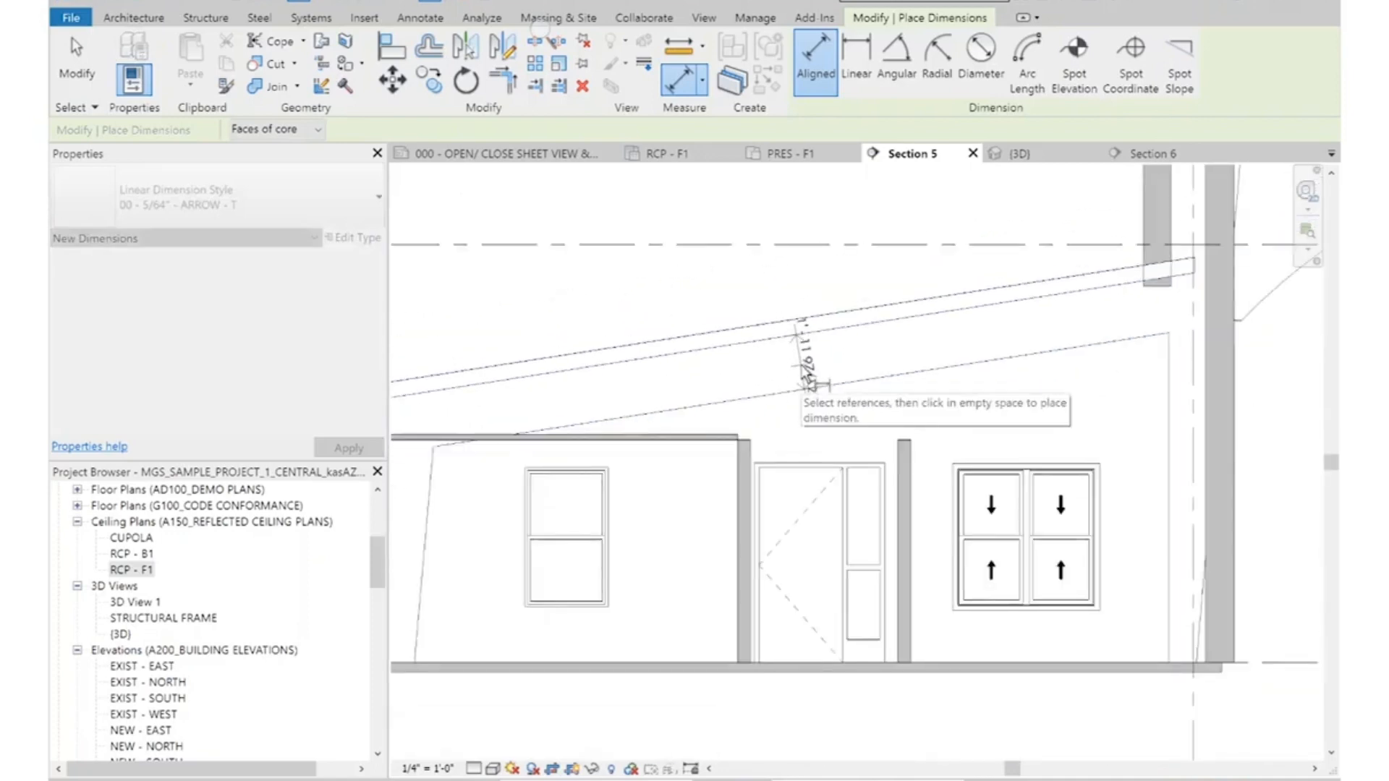
key(Escape)
scroll(803, 390, down, 1)
key(Escape)
scroll(745, 390, down, 1)
Open the CENTER BAY 1 group for editing and bring up the frame's in-place extrusion sketch
click(747, 388)
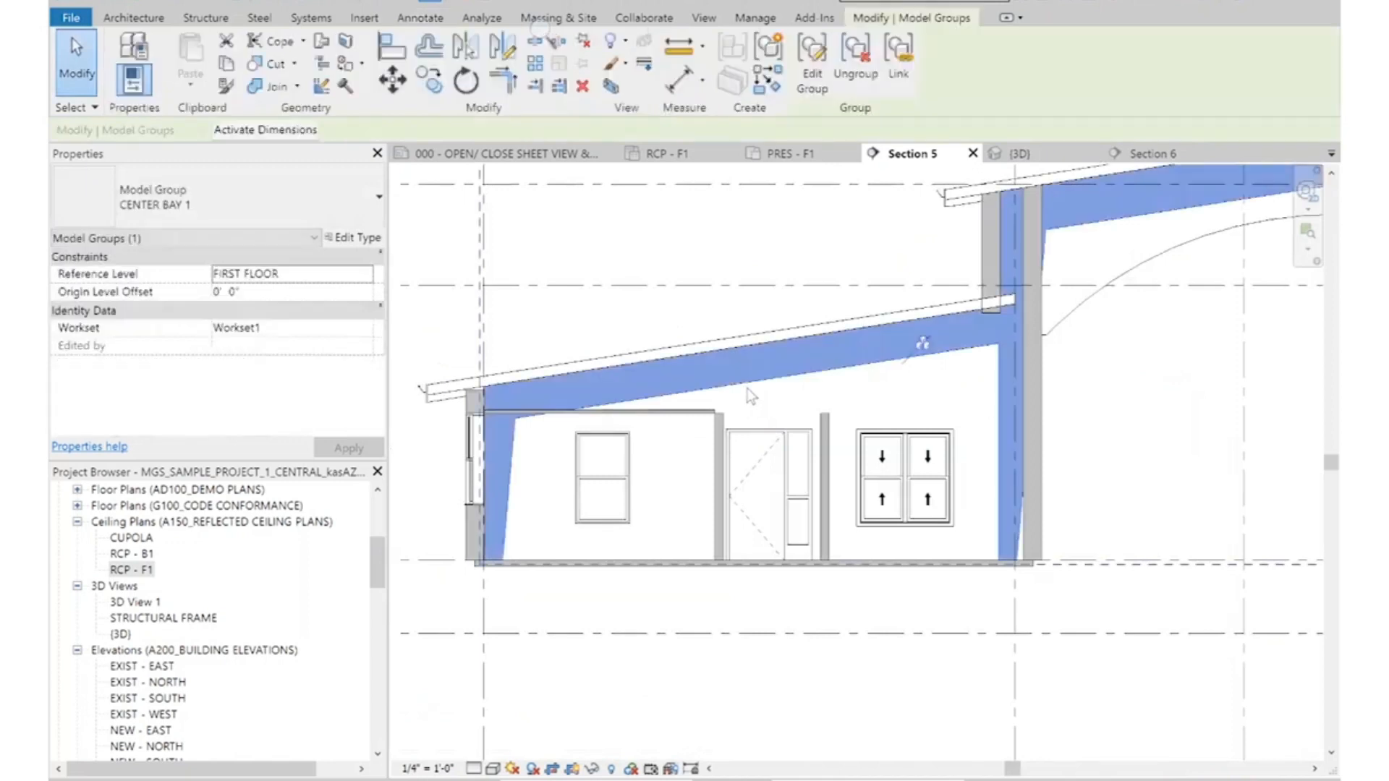
click(821, 70)
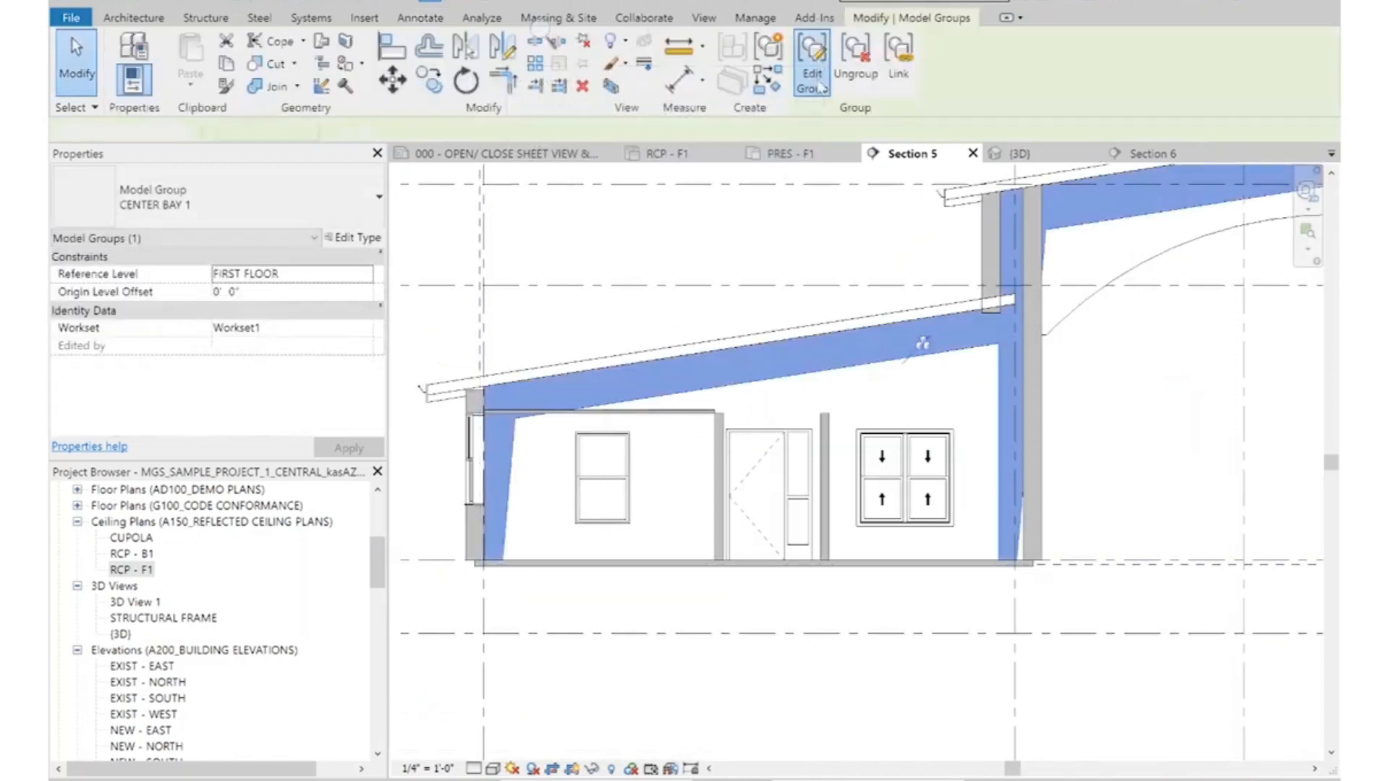
click(831, 373)
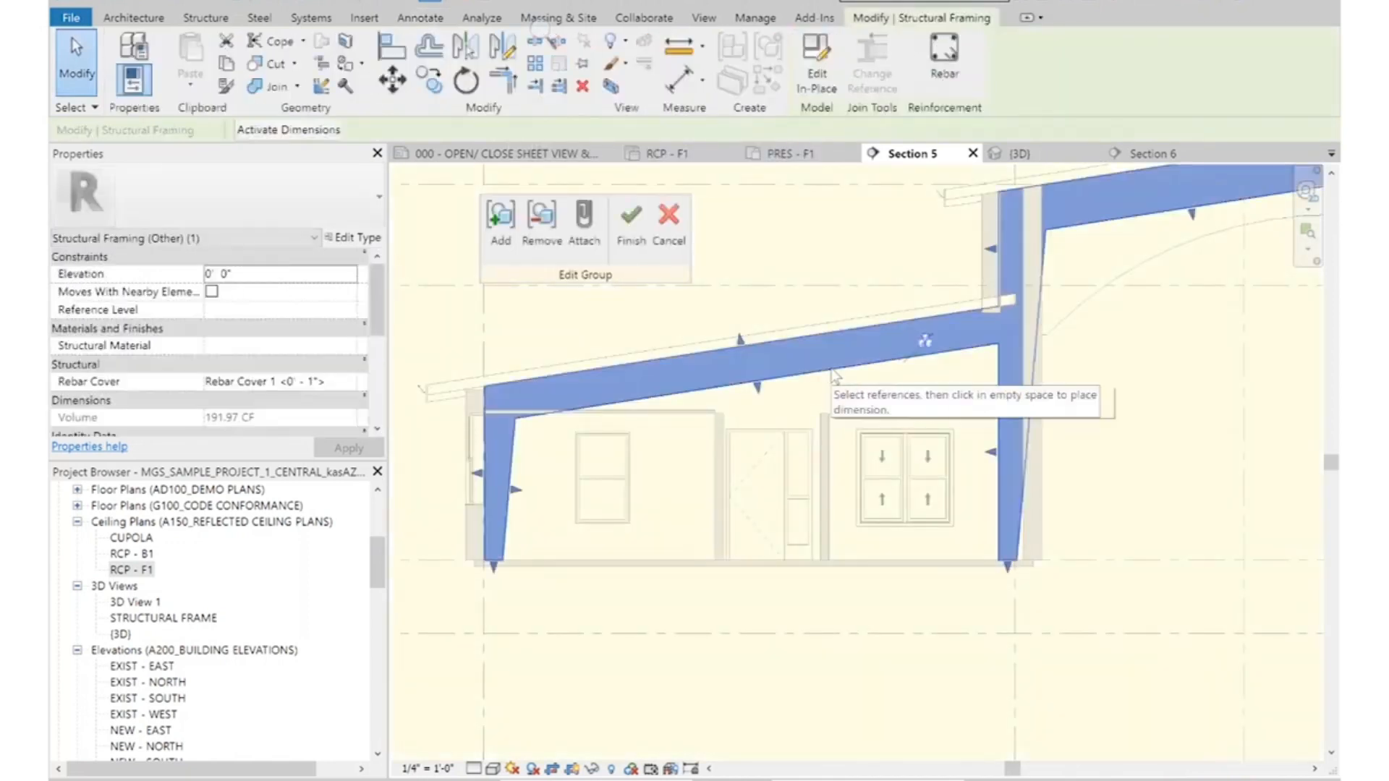
click(817, 76)
scroll(519, 421, up, 4)
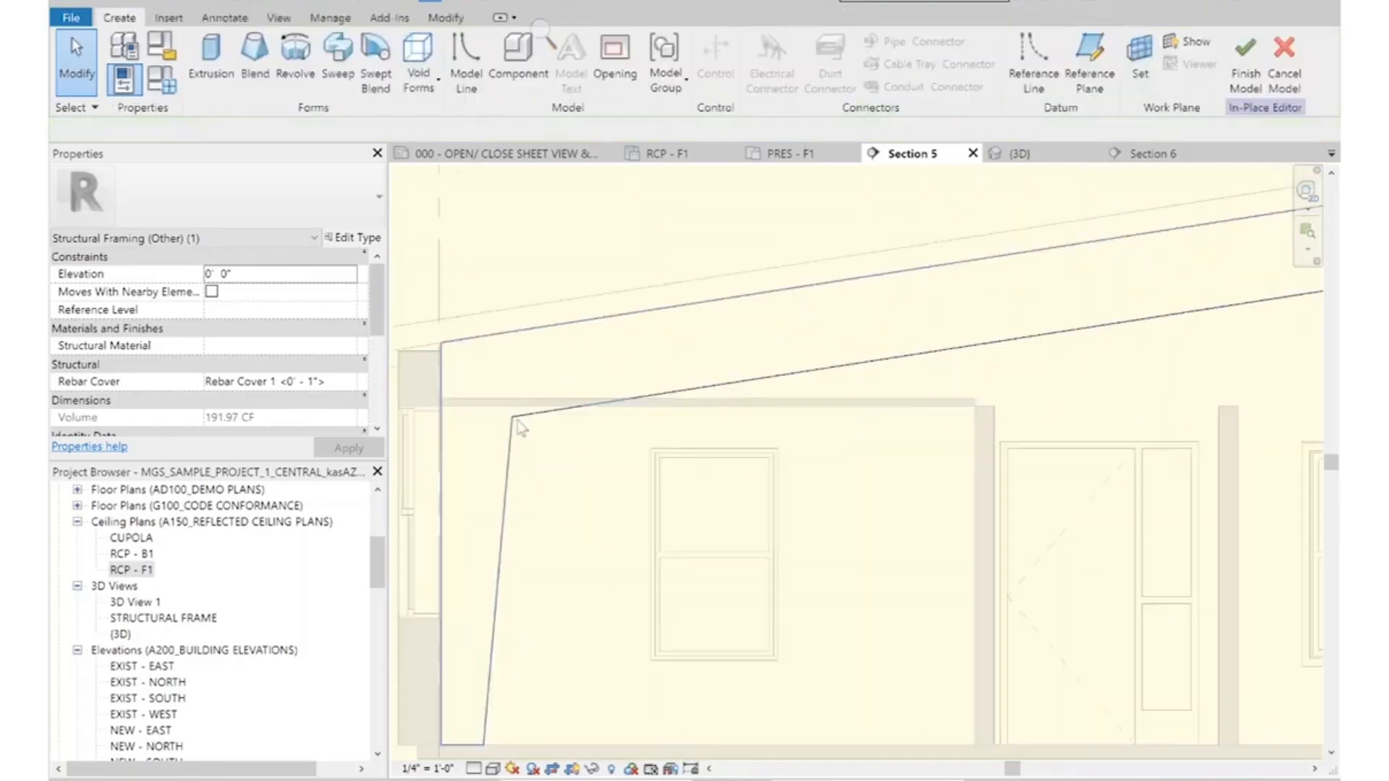
click(736, 384)
click(712, 69)
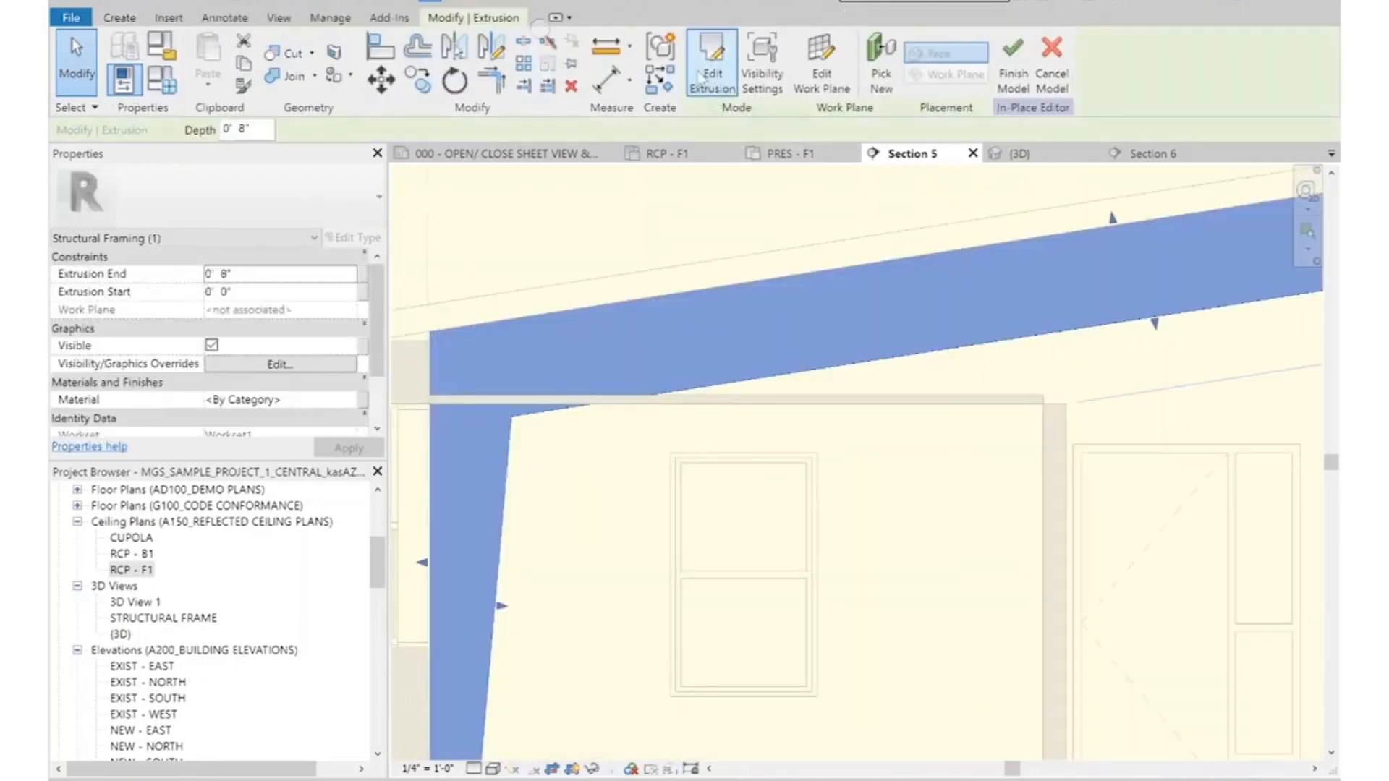
Move the underside line of the west wing's sloped beam 6" upward, perpendicular to its slope, and check its corner against the ceiling
click(570, 409)
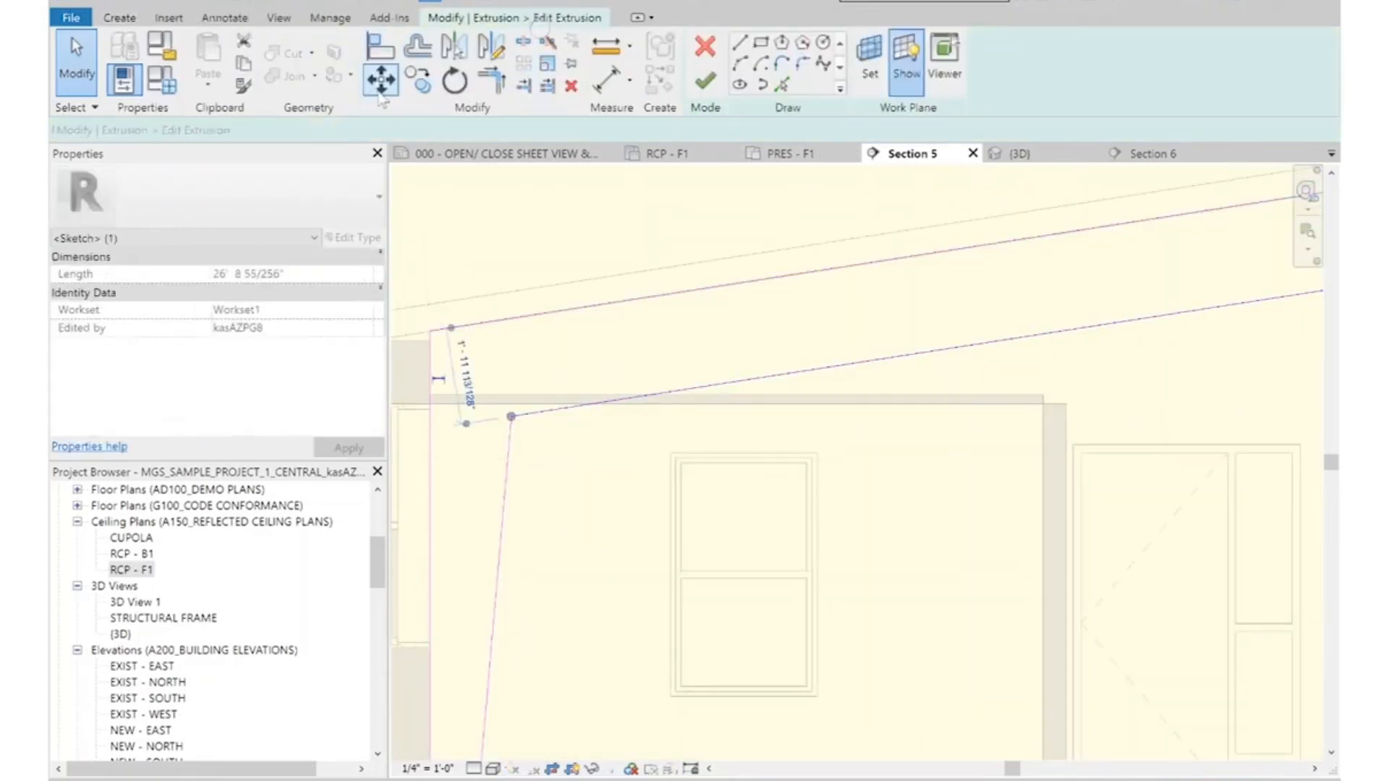
click(380, 84)
click(796, 372)
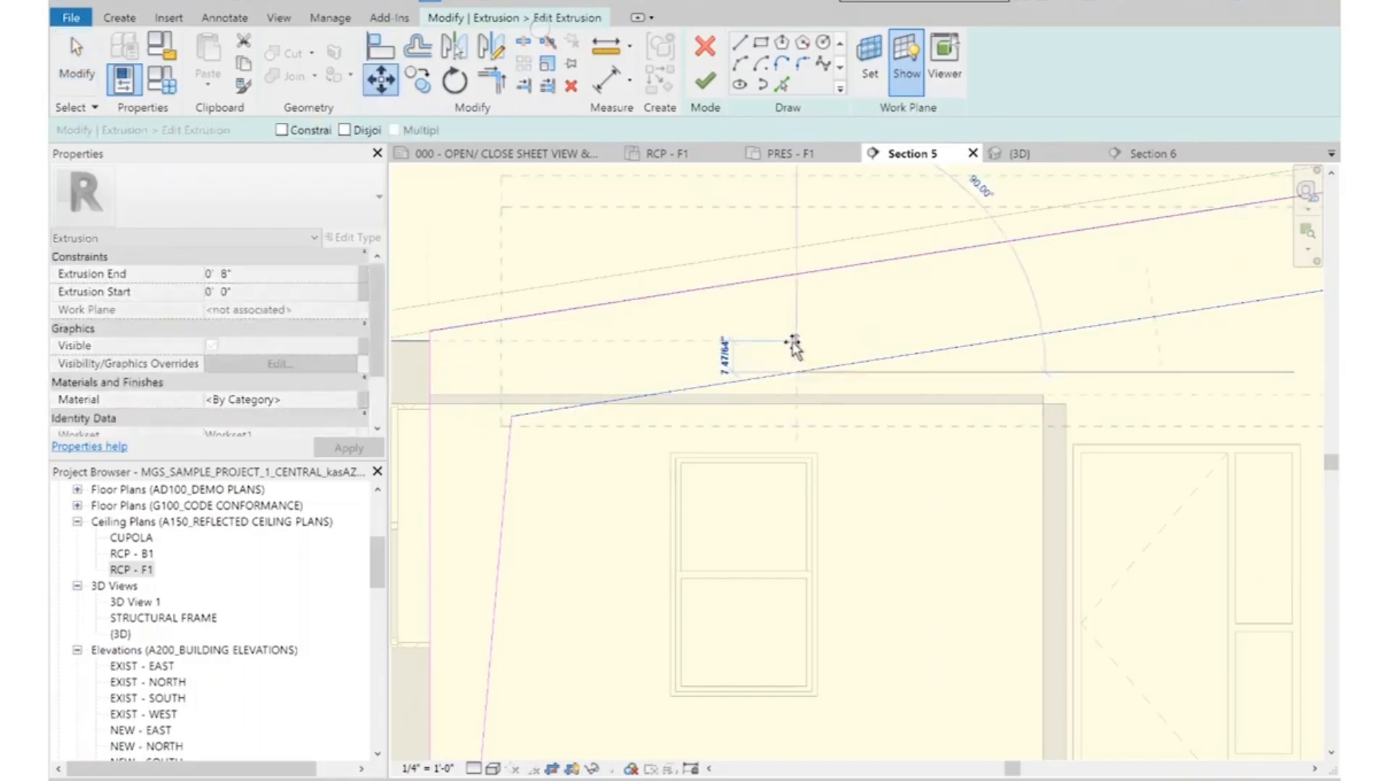
text(6)
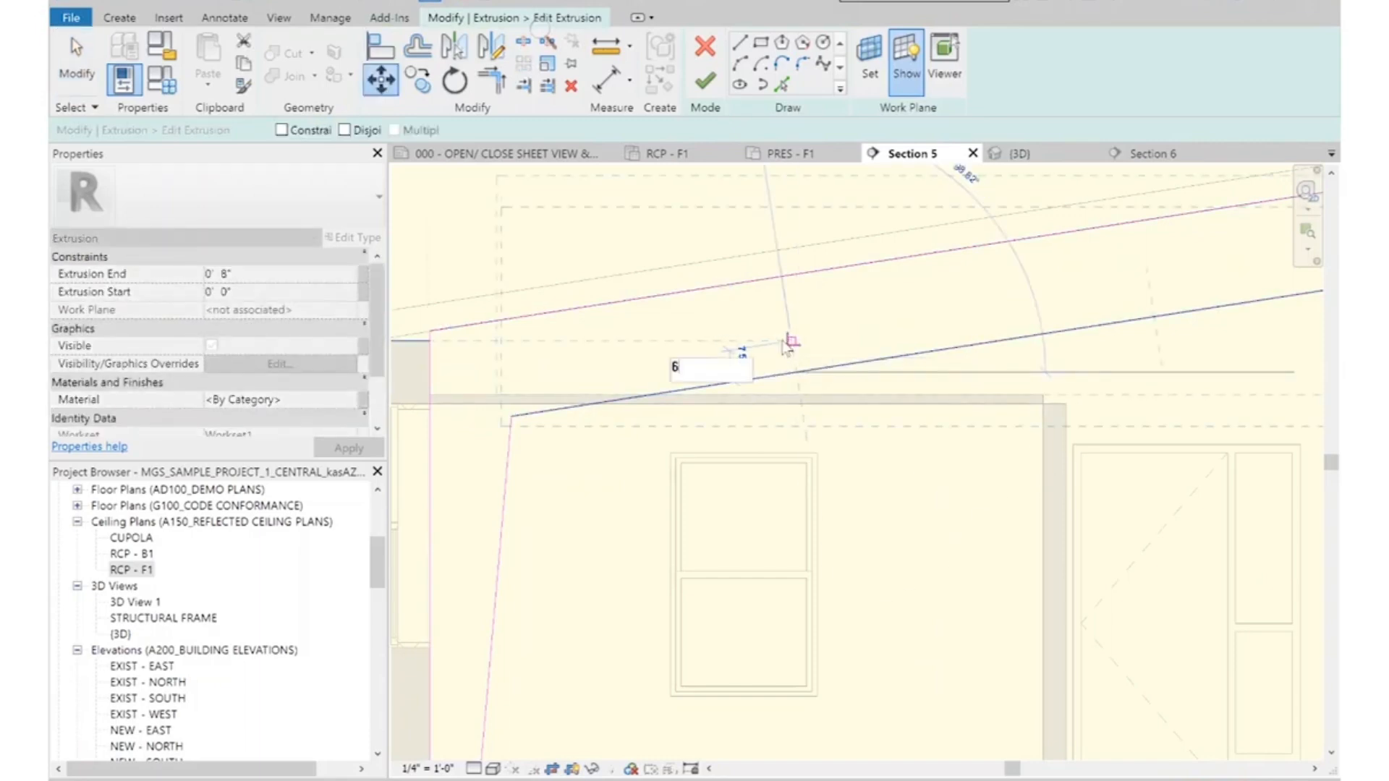
key(Return)
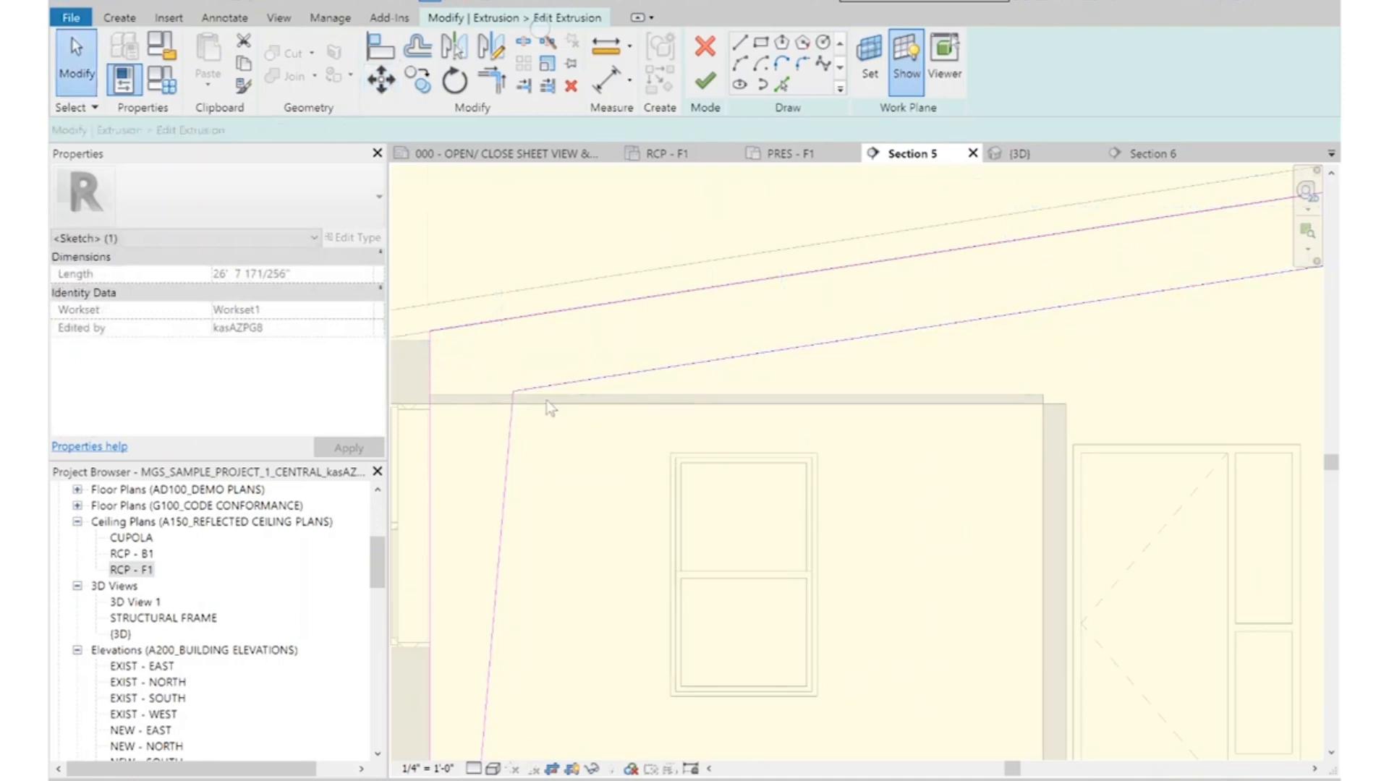
key(Escape)
scroll(555, 400, up, 2)
scroll(577, 500, down, 1)
middle_drag(576, 500, 820, 385)
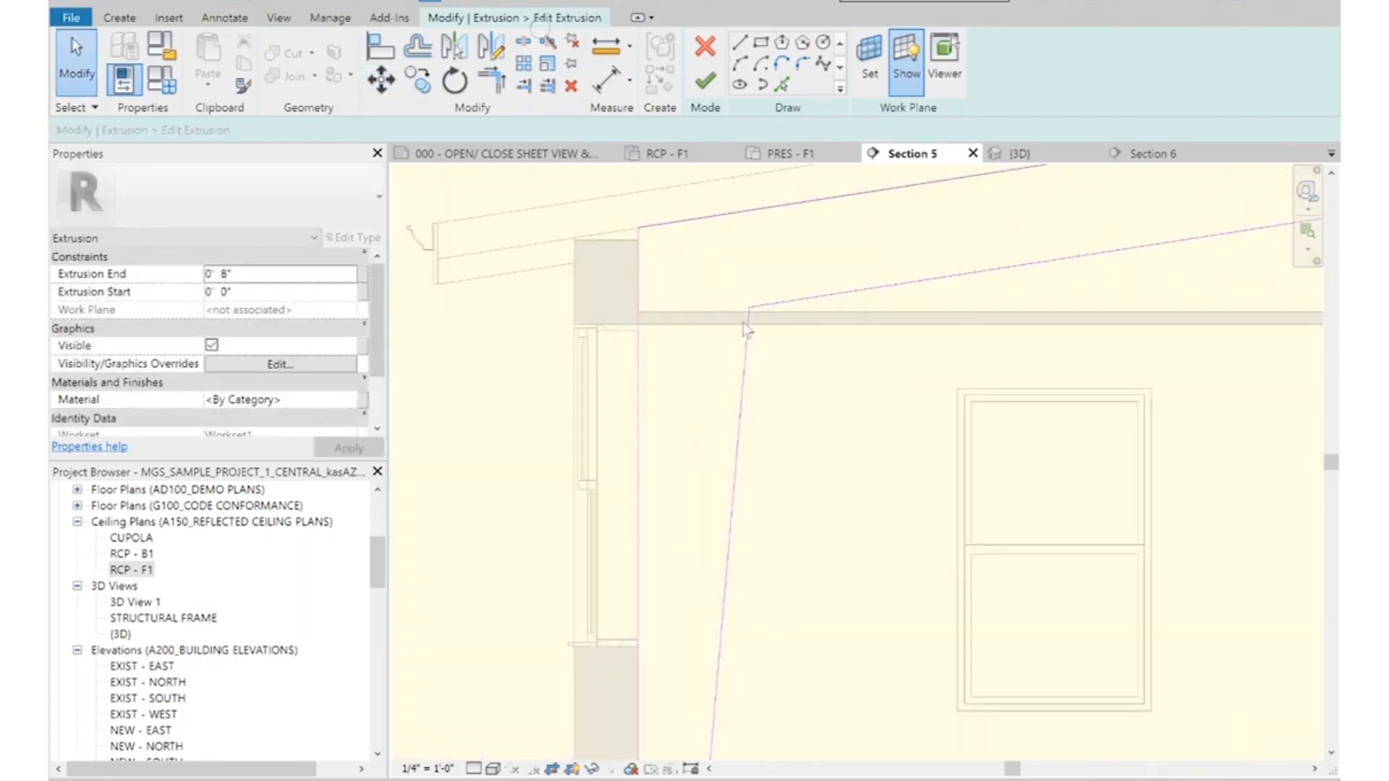
scroll(696, 420, down, 2)
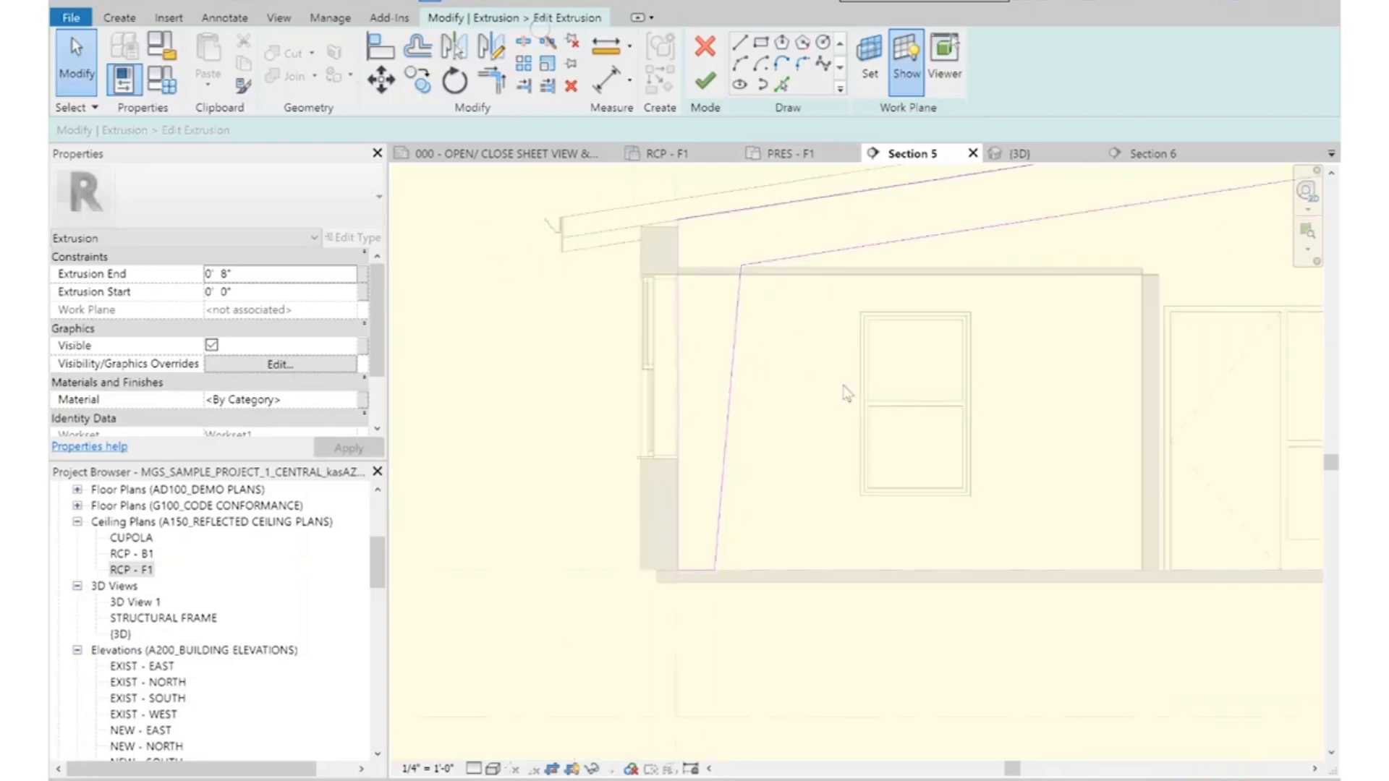
scroll(779, 272, up, 2)
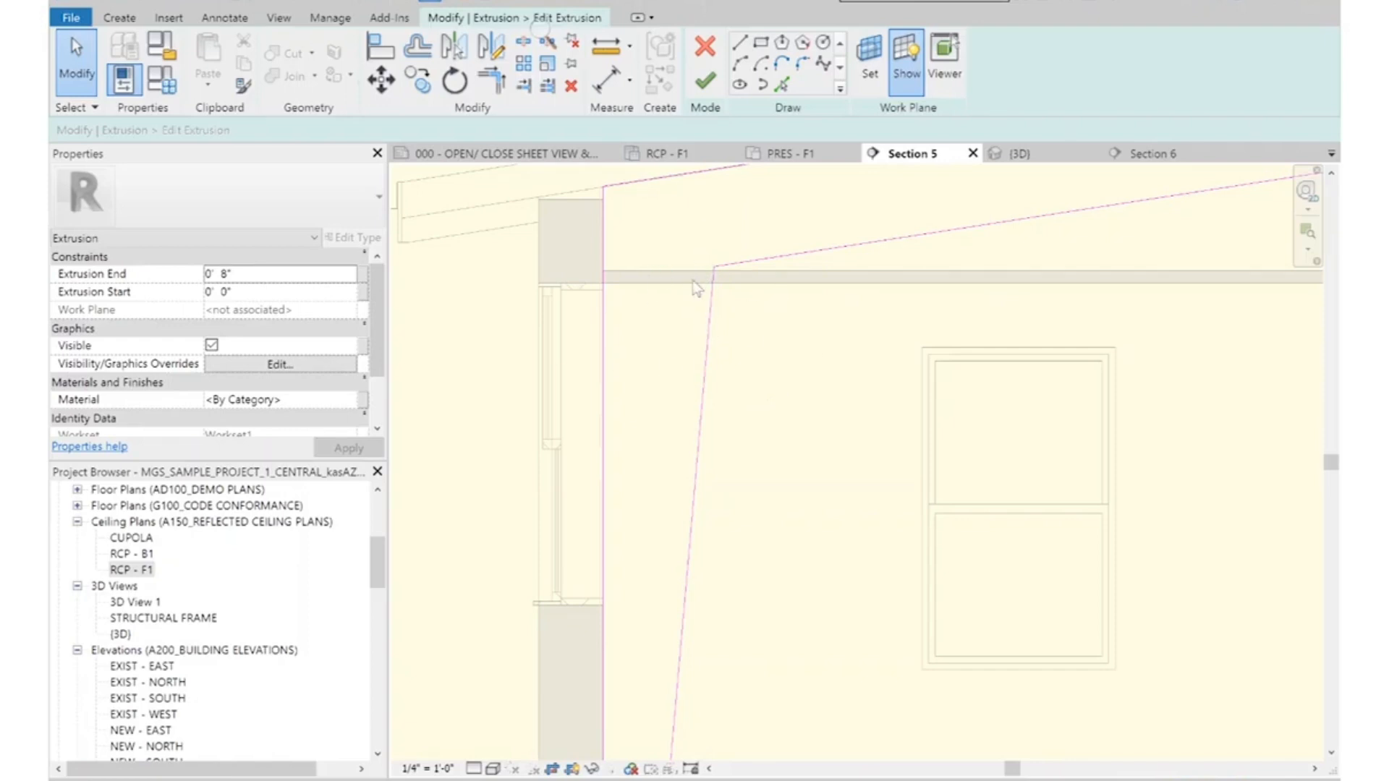
scroll(696, 289, down, 3)
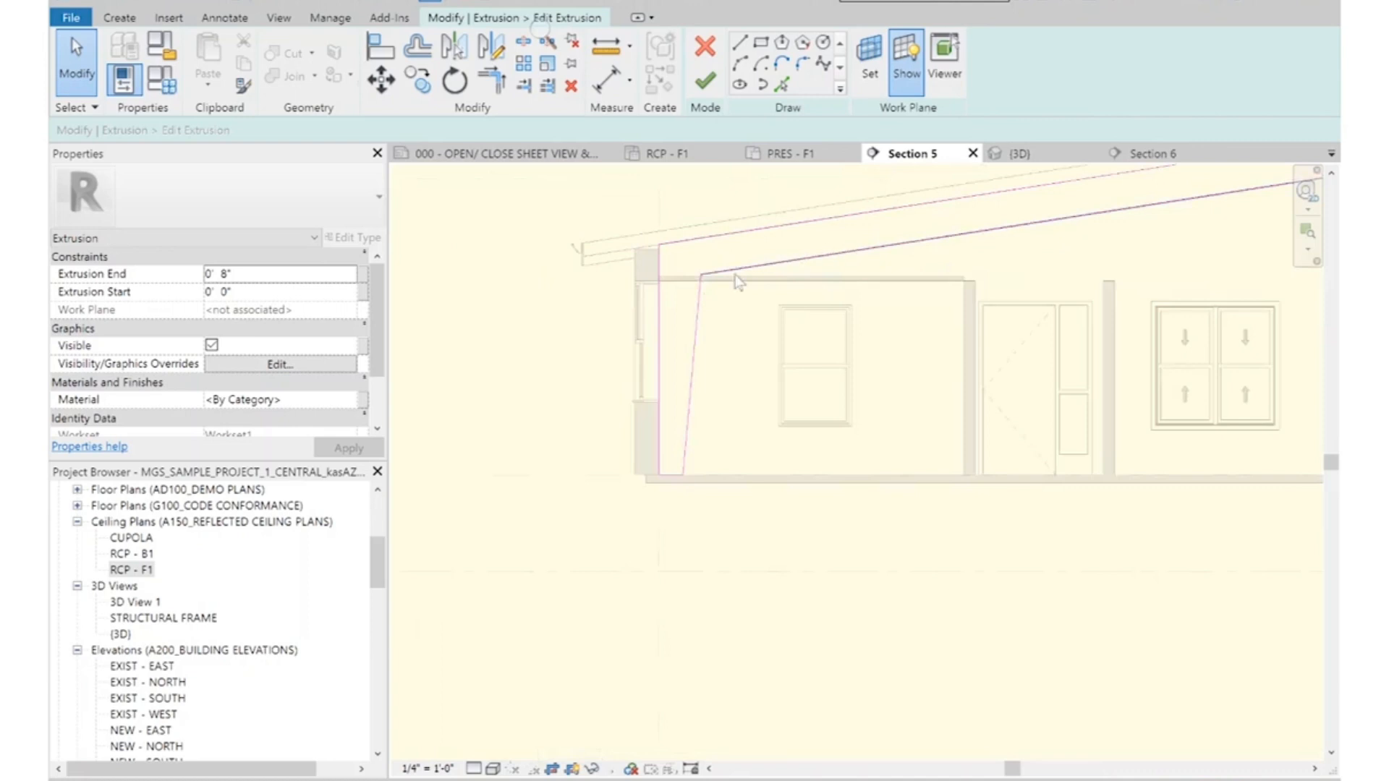
Move the underside line of the east wing's sloped beam 6" upward, perpendicular to its slope
scroll(938, 253, down, 5)
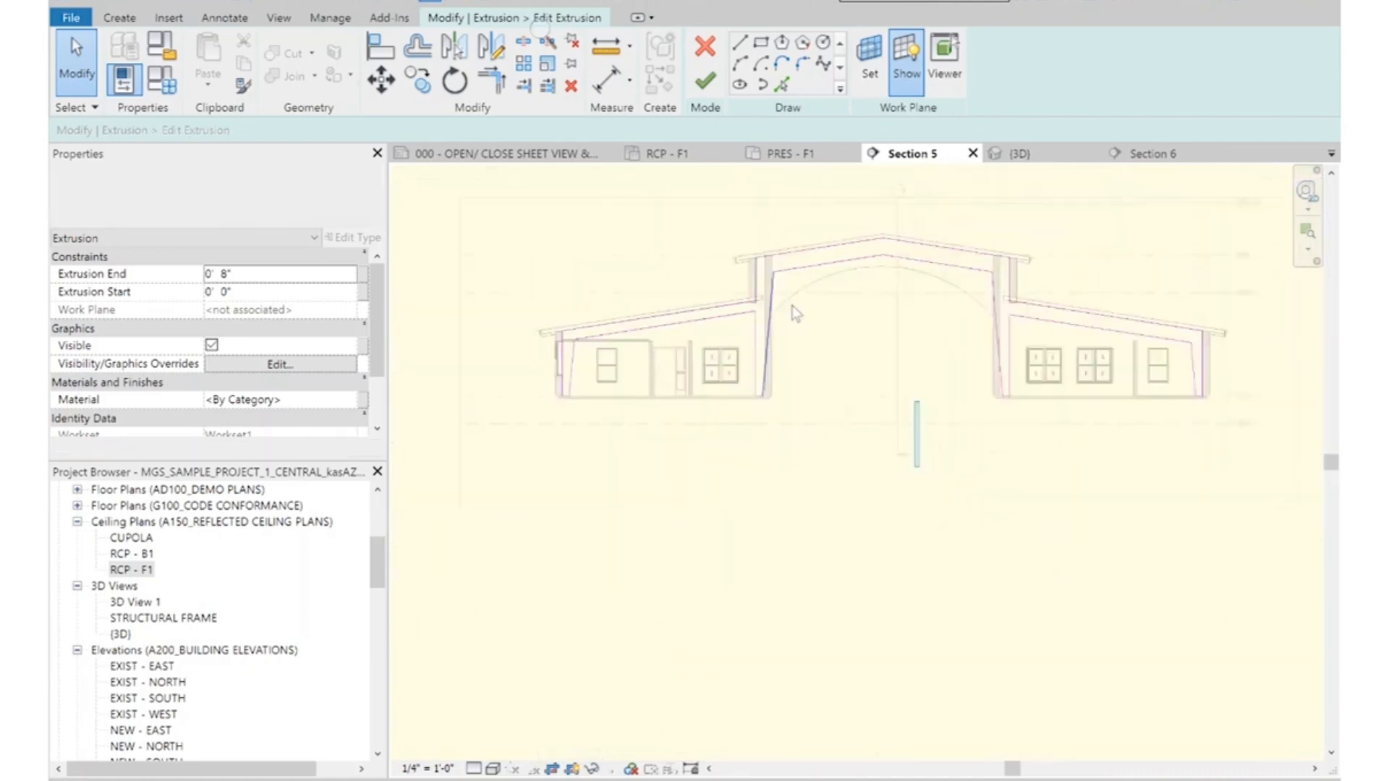
scroll(1167, 325, up, 4)
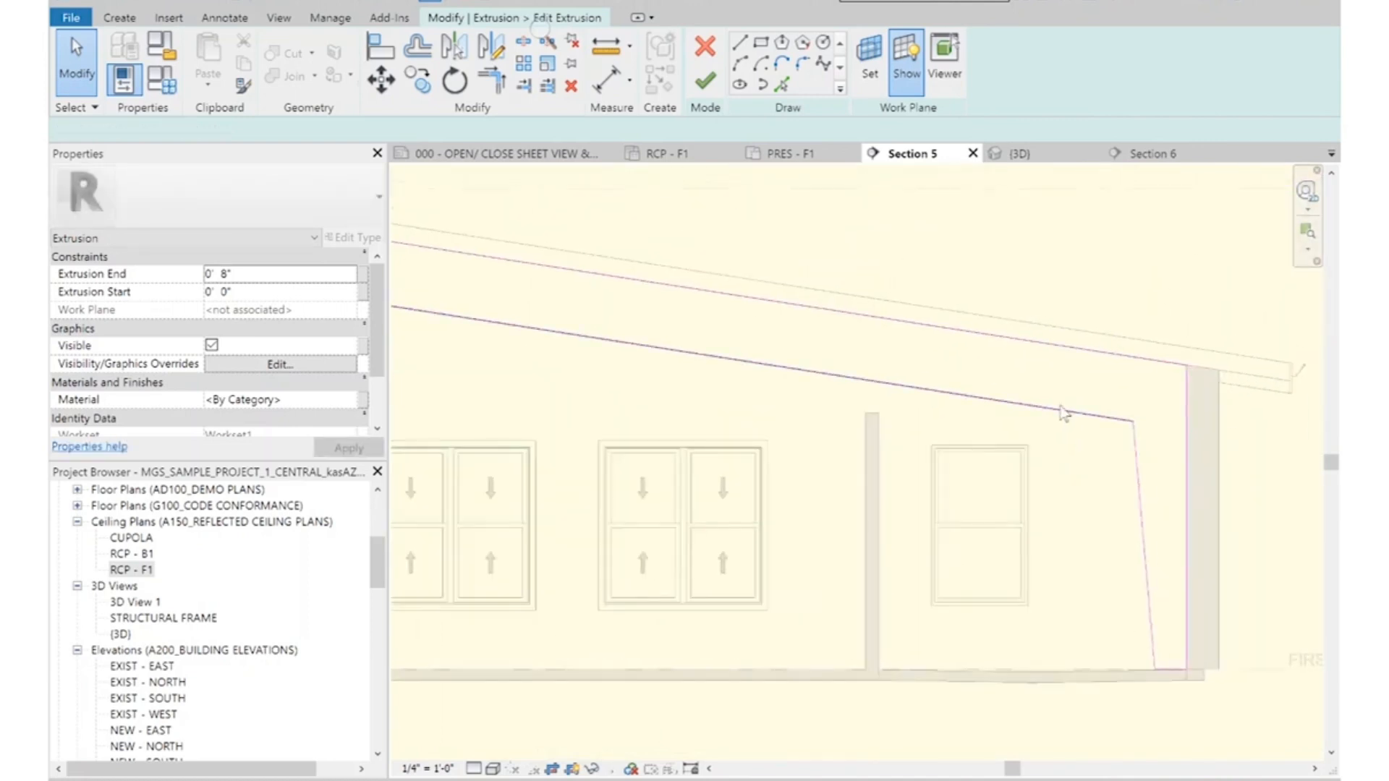
click(1063, 409)
click(381, 81)
scroll(855, 388, up, 3)
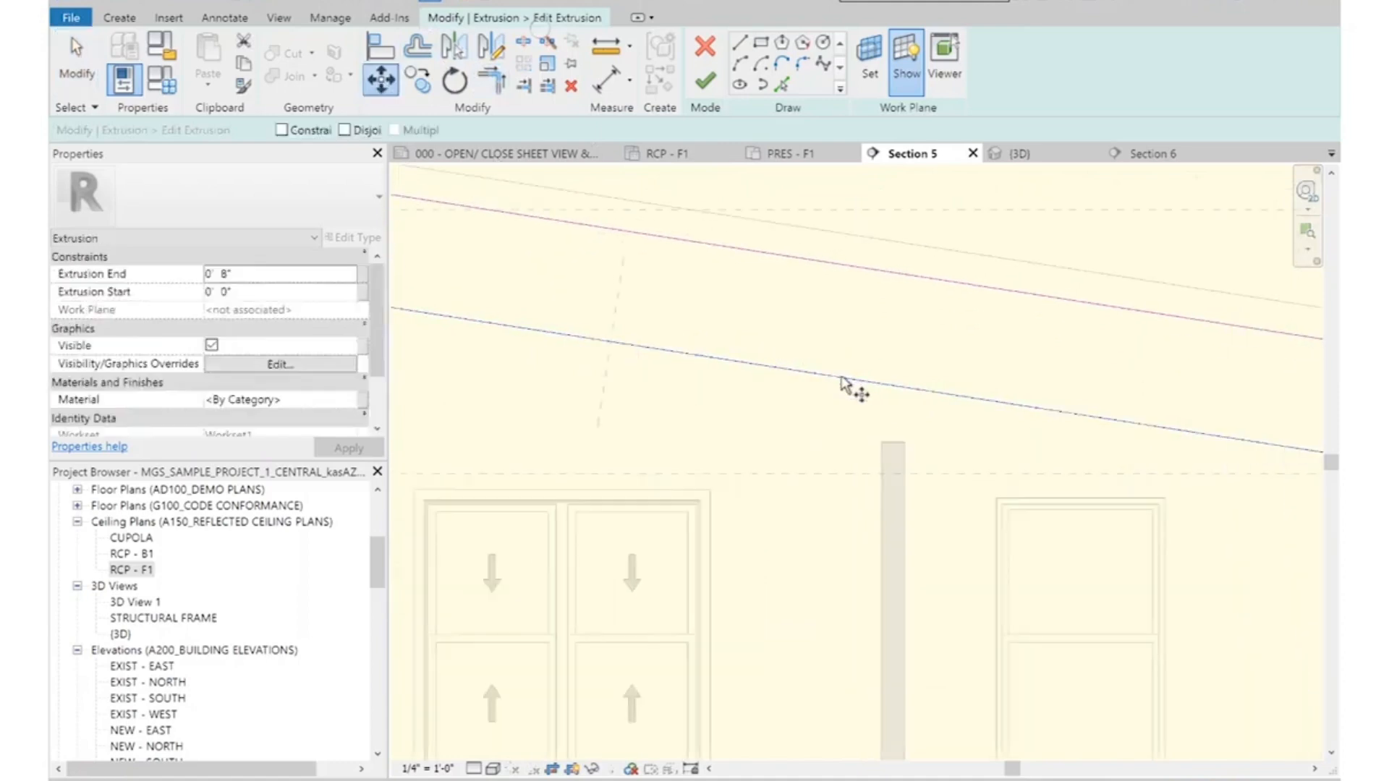
text(6)
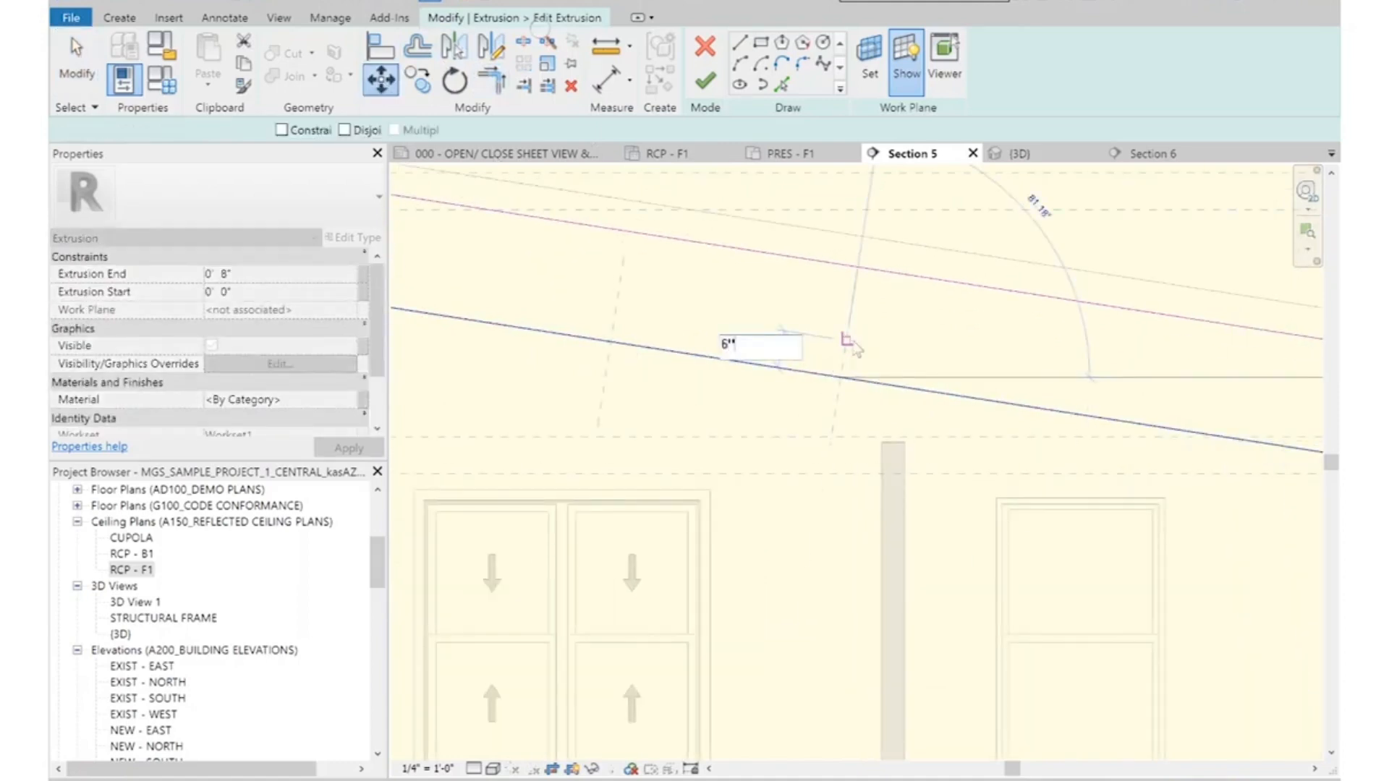
key(Return)
scroll(855, 348, down, 4)
key(Escape)
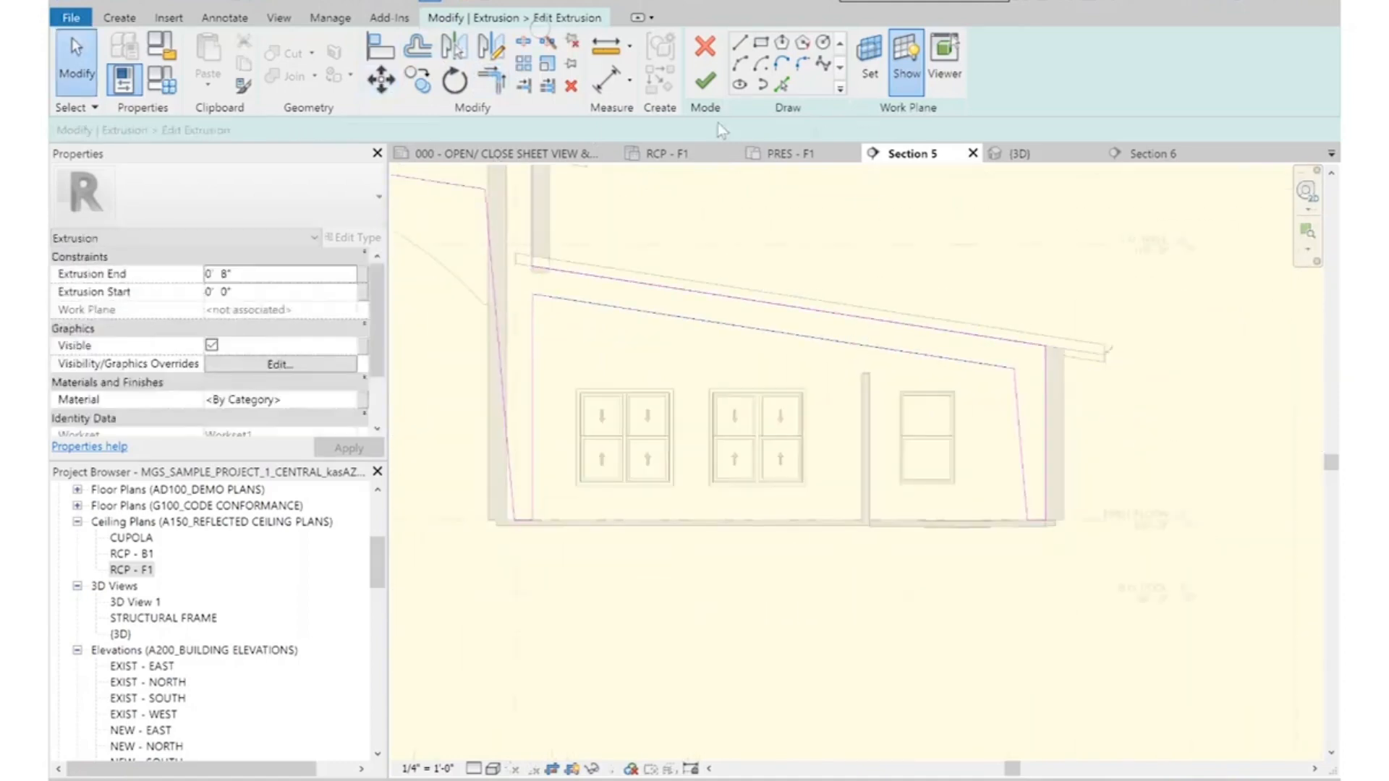
Finish the frame's extrusion sketch, the in-place model and the group edit, and check the west wing in section
click(706, 83)
scroll(1150, 347, down, 4)
key(Escape)
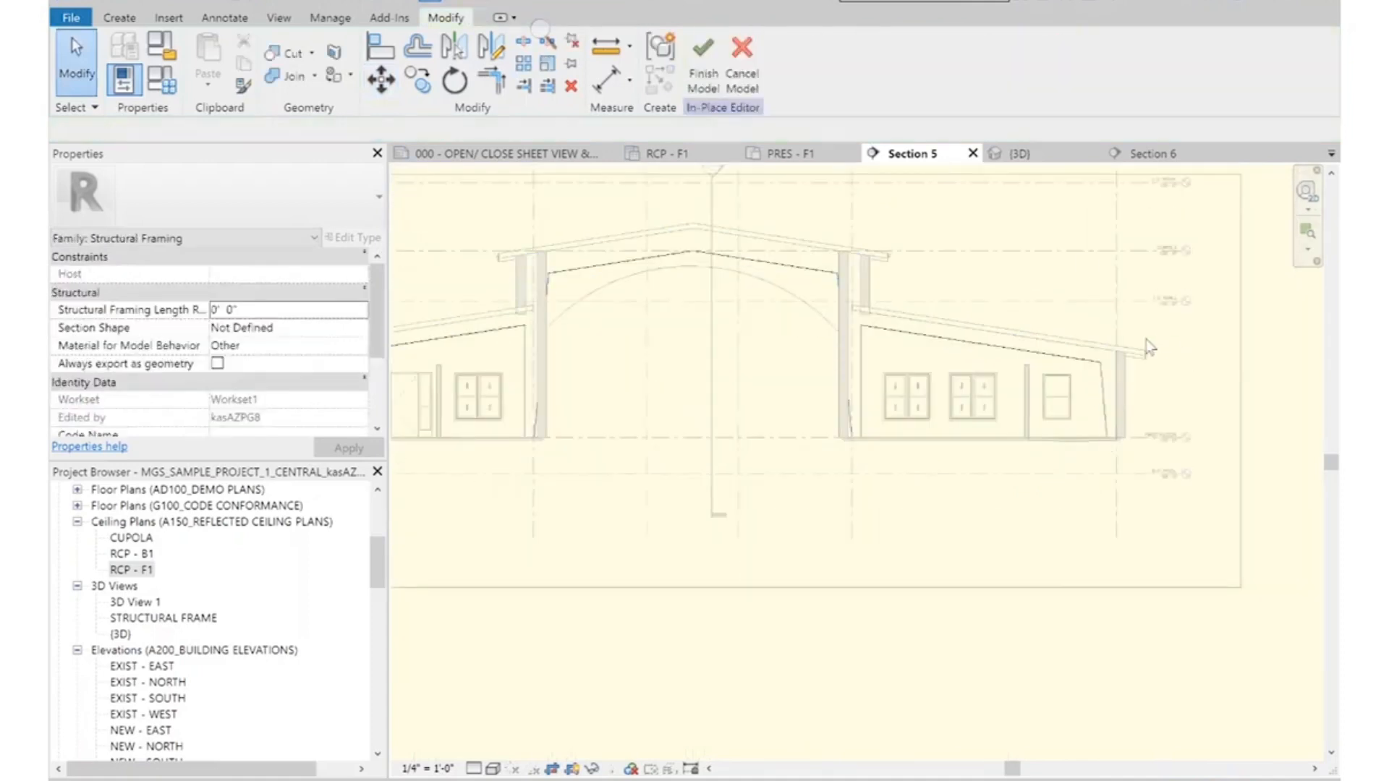
click(703, 58)
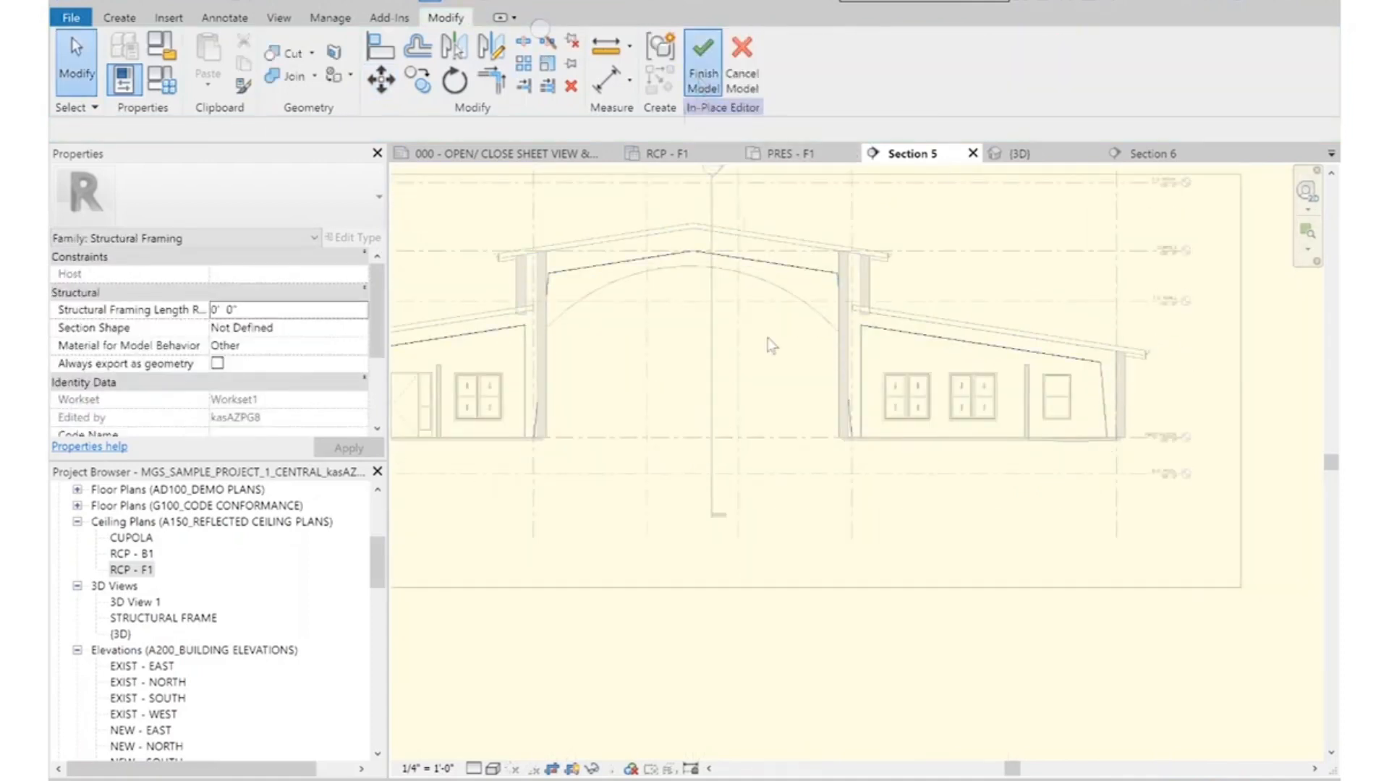
click(626, 230)
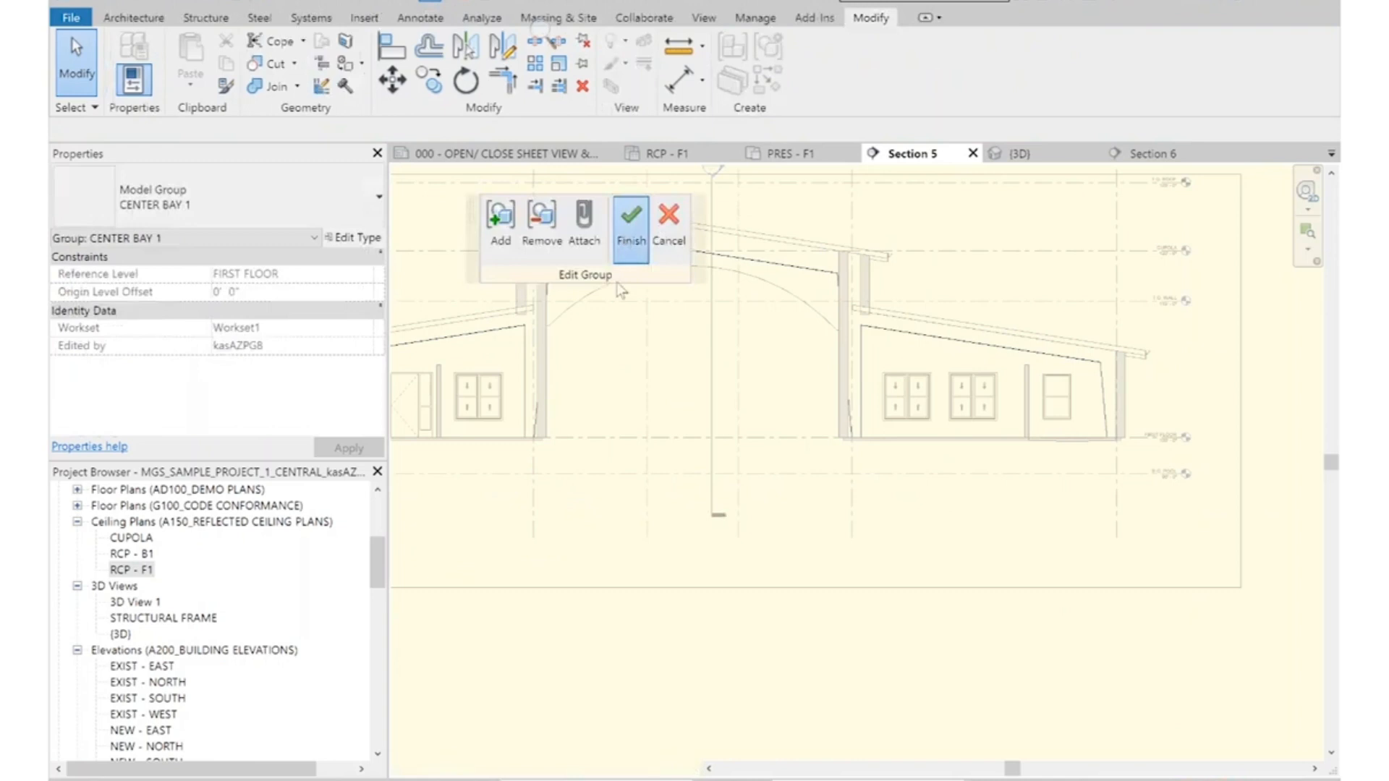
key(Escape)
scroll(1197, 488, down, 1)
middle_drag(480, 375, 812, 392)
scroll(795, 392, up, 1)
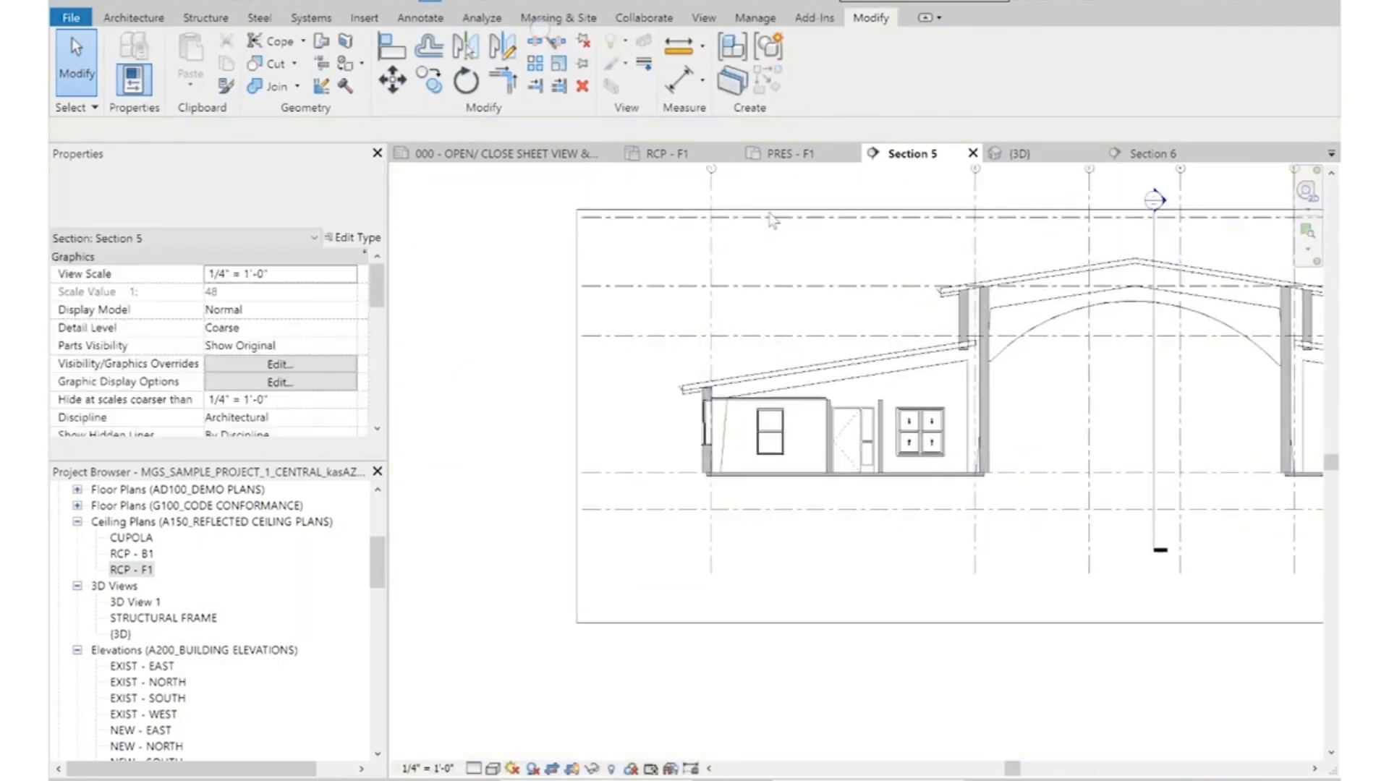
Return to the RCP - F1 plan and examine the northwest room's ceiling grid around the frame columns
click(660, 156)
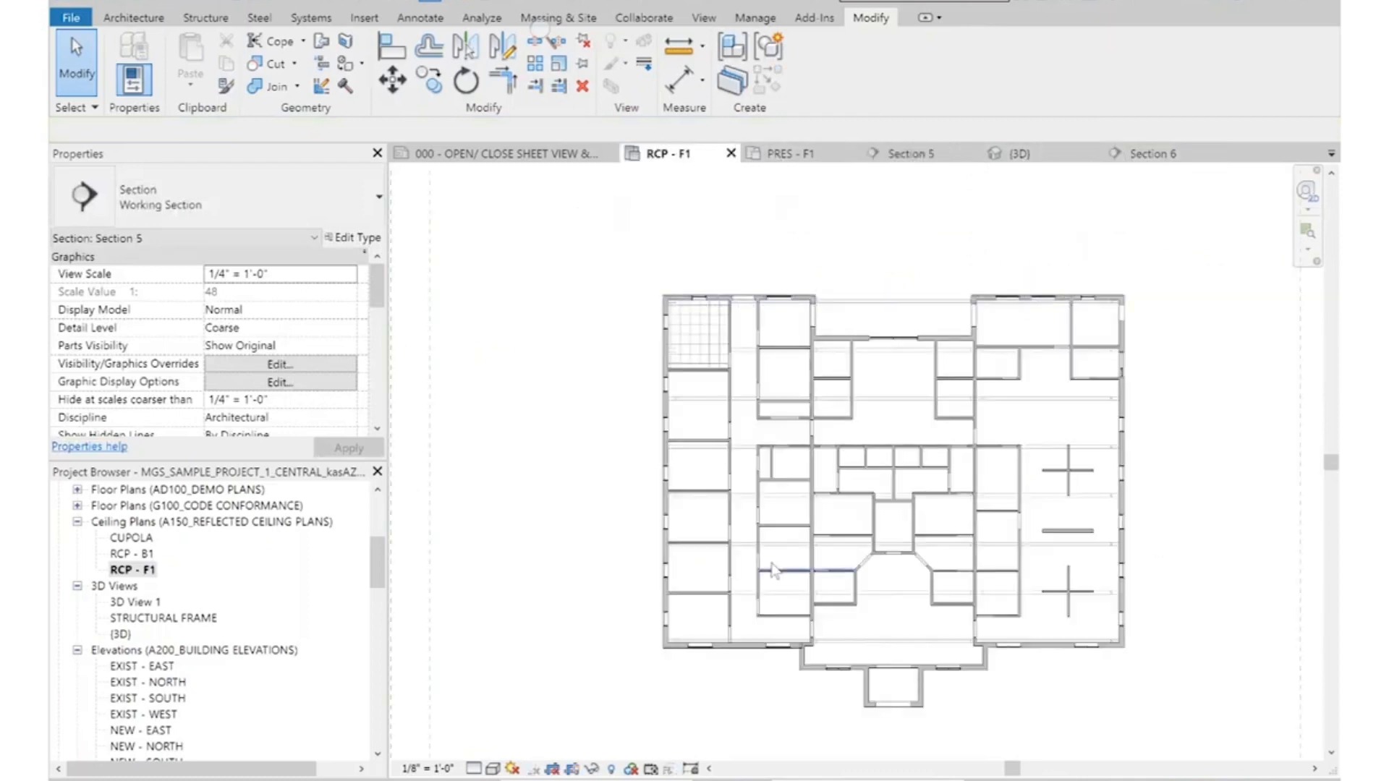
scroll(669, 286, up, 5)
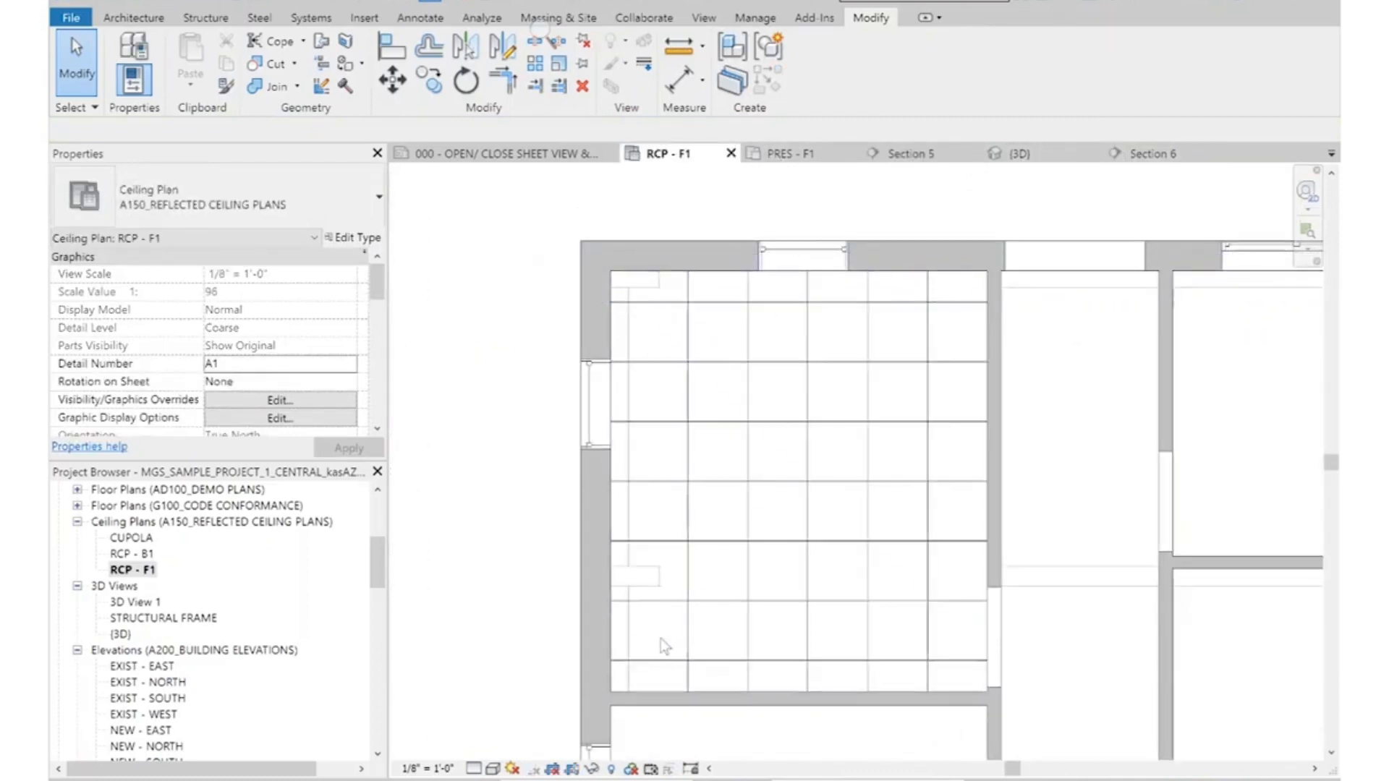
scroll(669, 584, up, 3)
scroll(675, 504, down, 5)
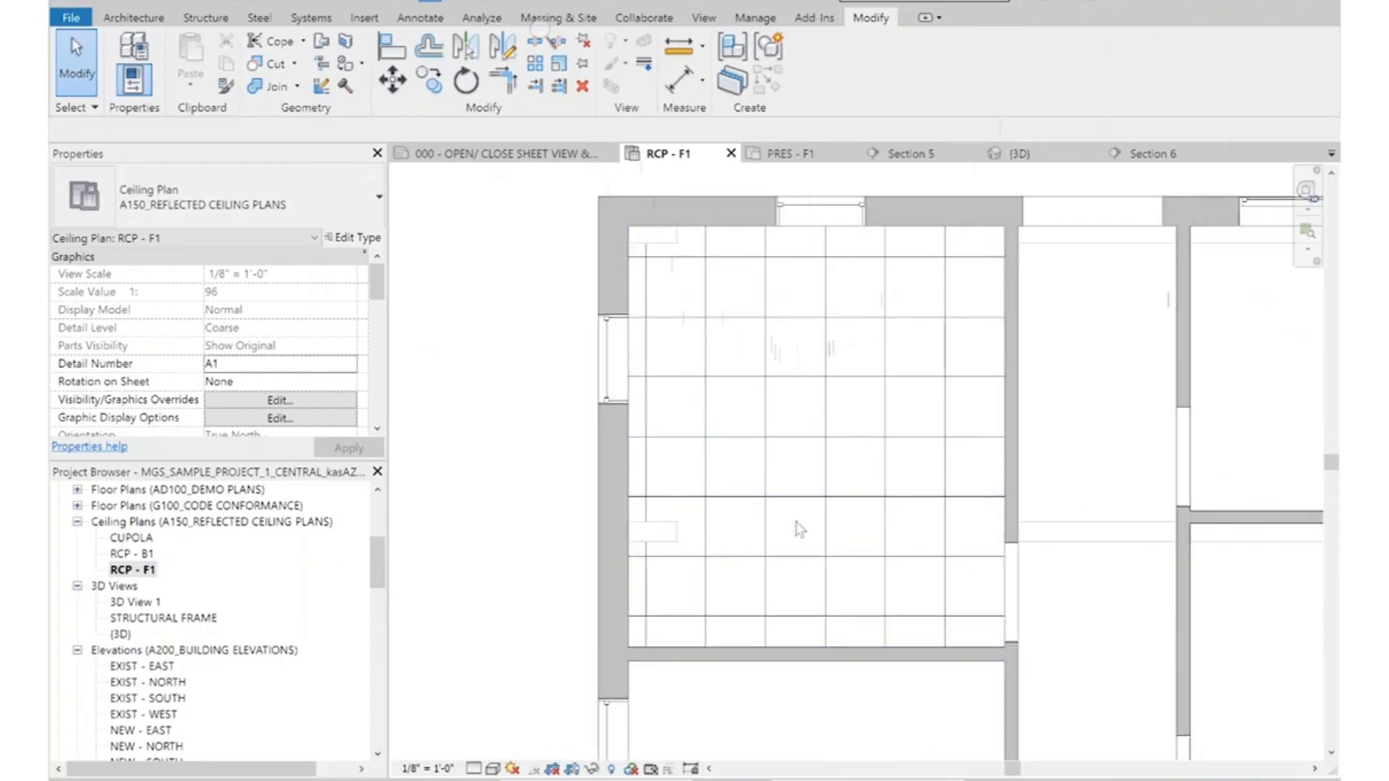
In the PRES - F1 plan, place a camera at Couples Massage room 001's door, aimed at the room's northwest corner
click(788, 153)
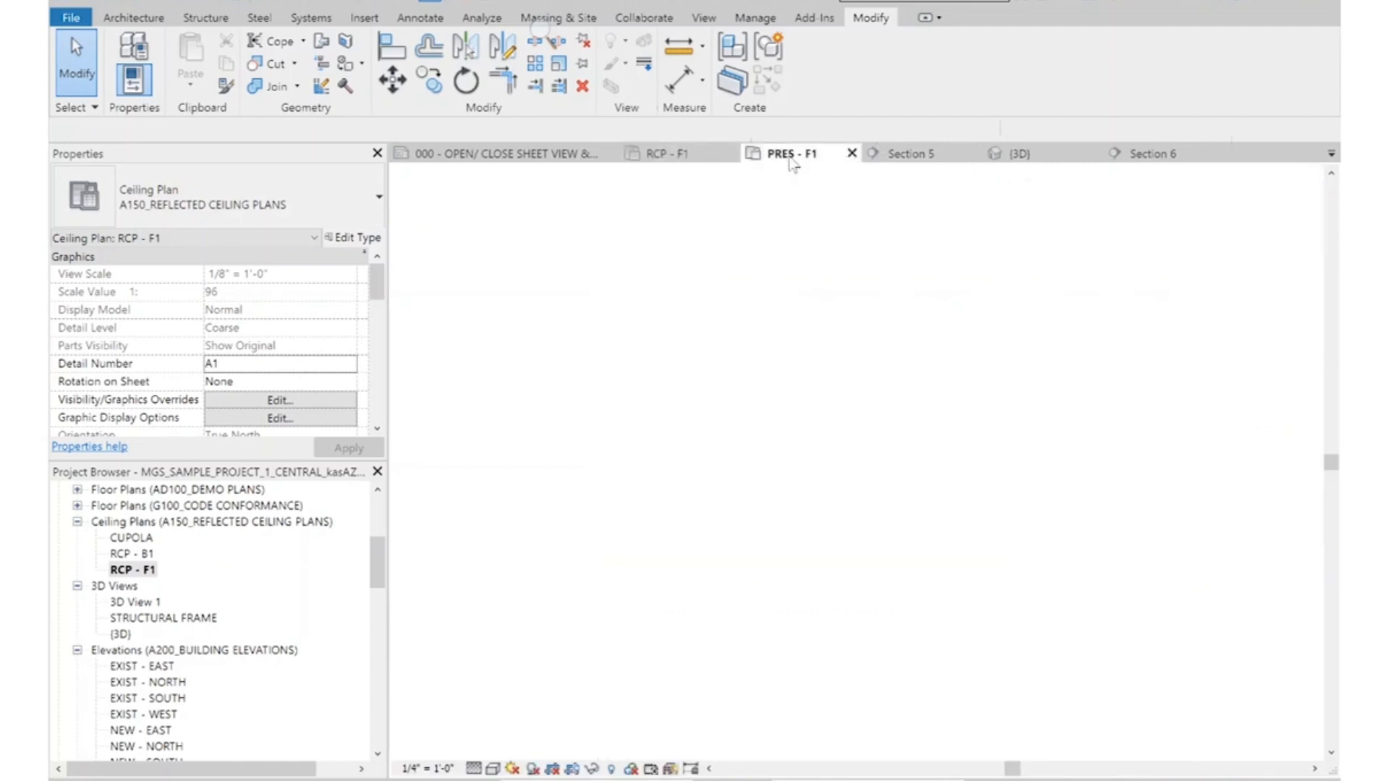
scroll(1182, 444, down, 2)
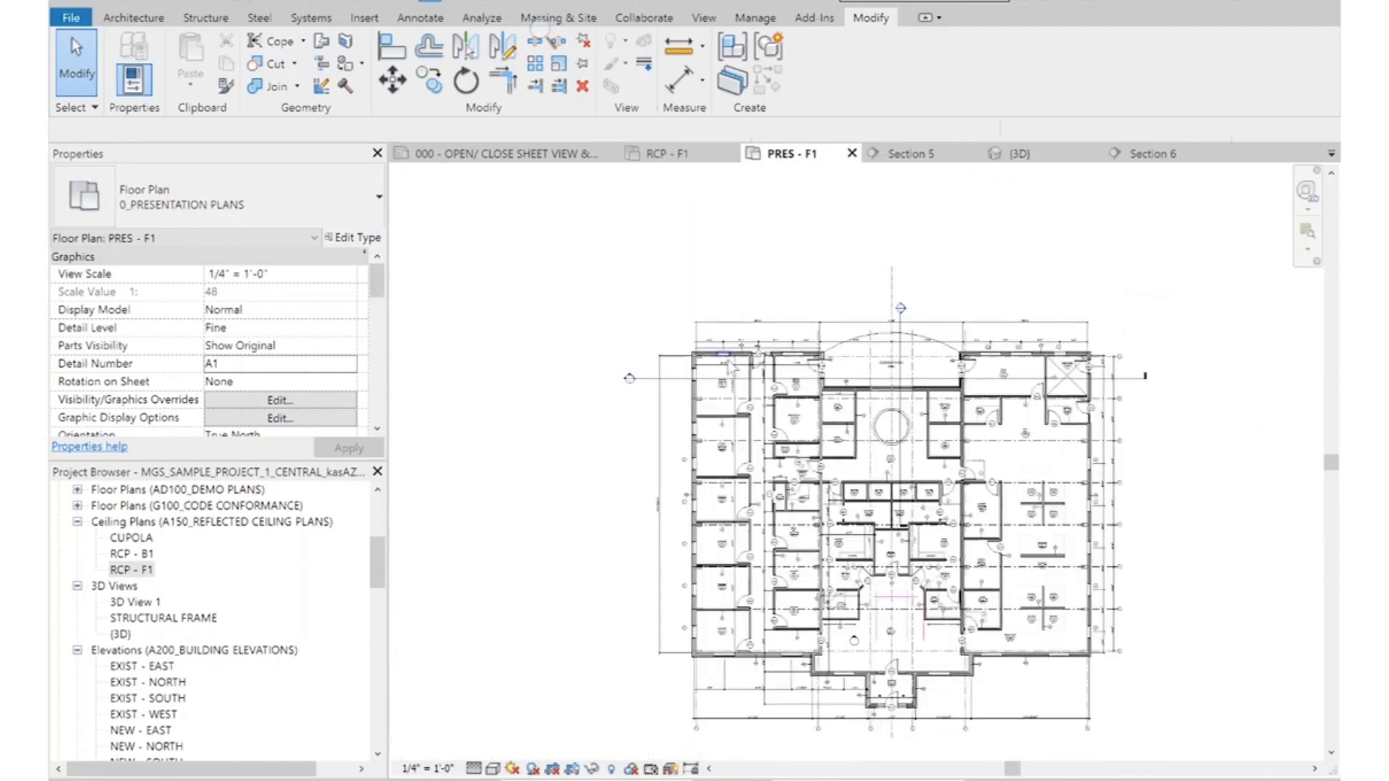
scroll(732, 367, up, 5)
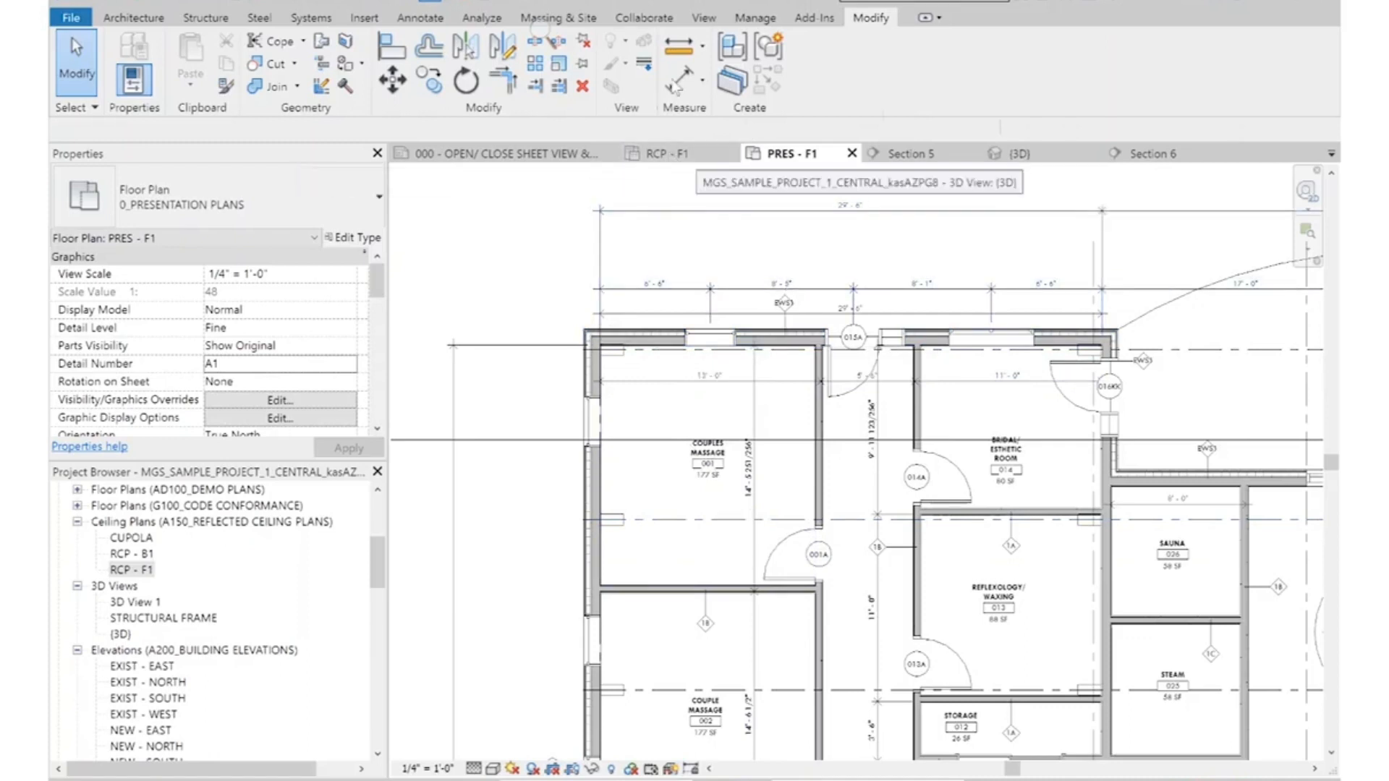
click(702, 19)
click(587, 84)
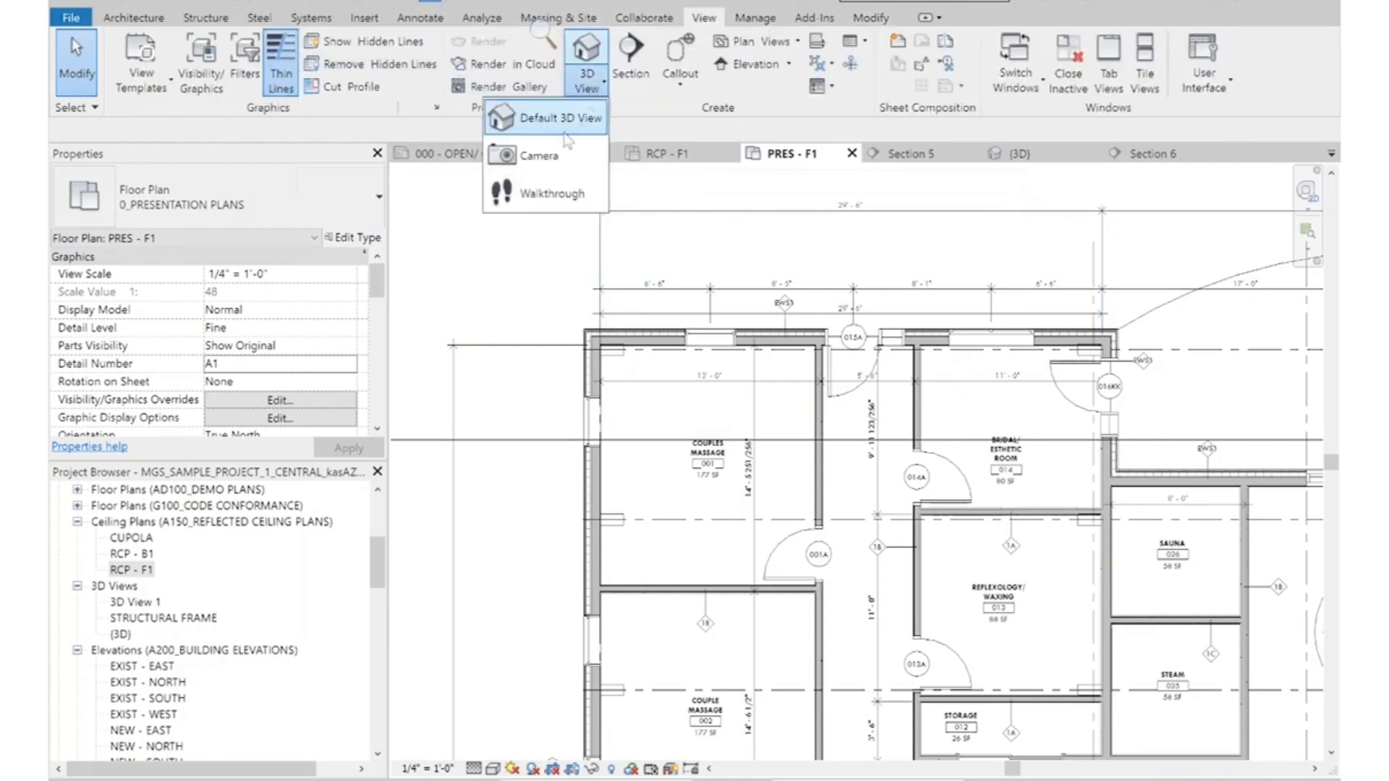
click(805, 558)
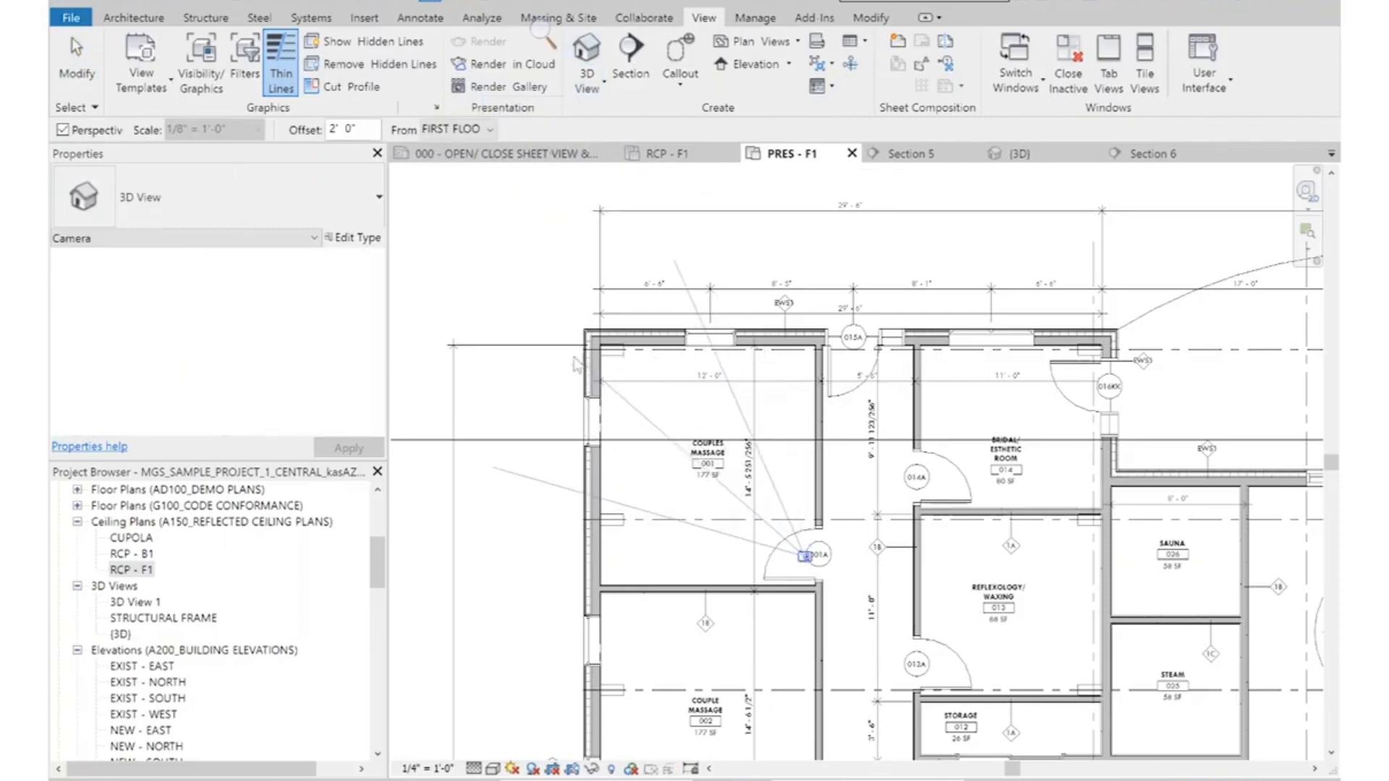
click(584, 337)
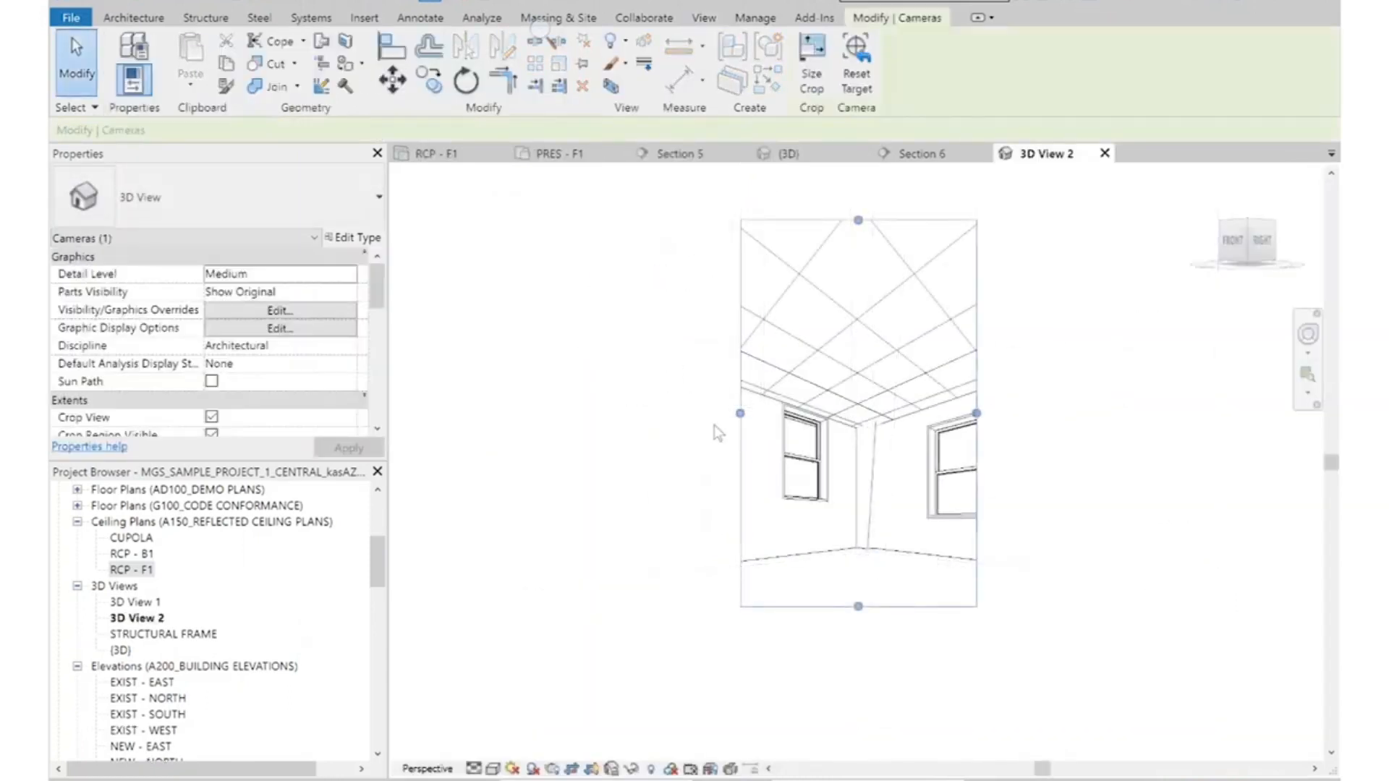
Enlarge the camera view's crop region on both sides and downward to show more of the room's walls and floor
drag(740, 413, 435, 413)
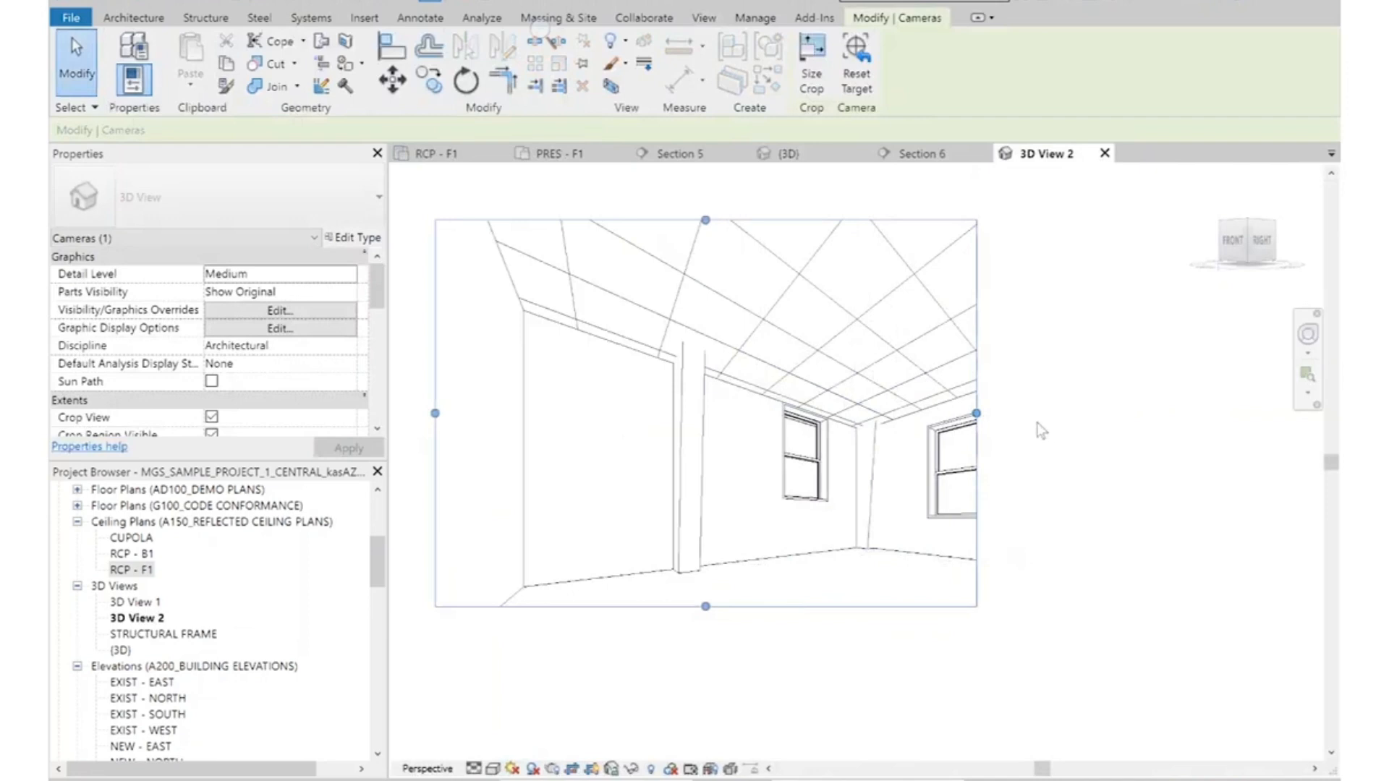
drag(976, 413, 1141, 413)
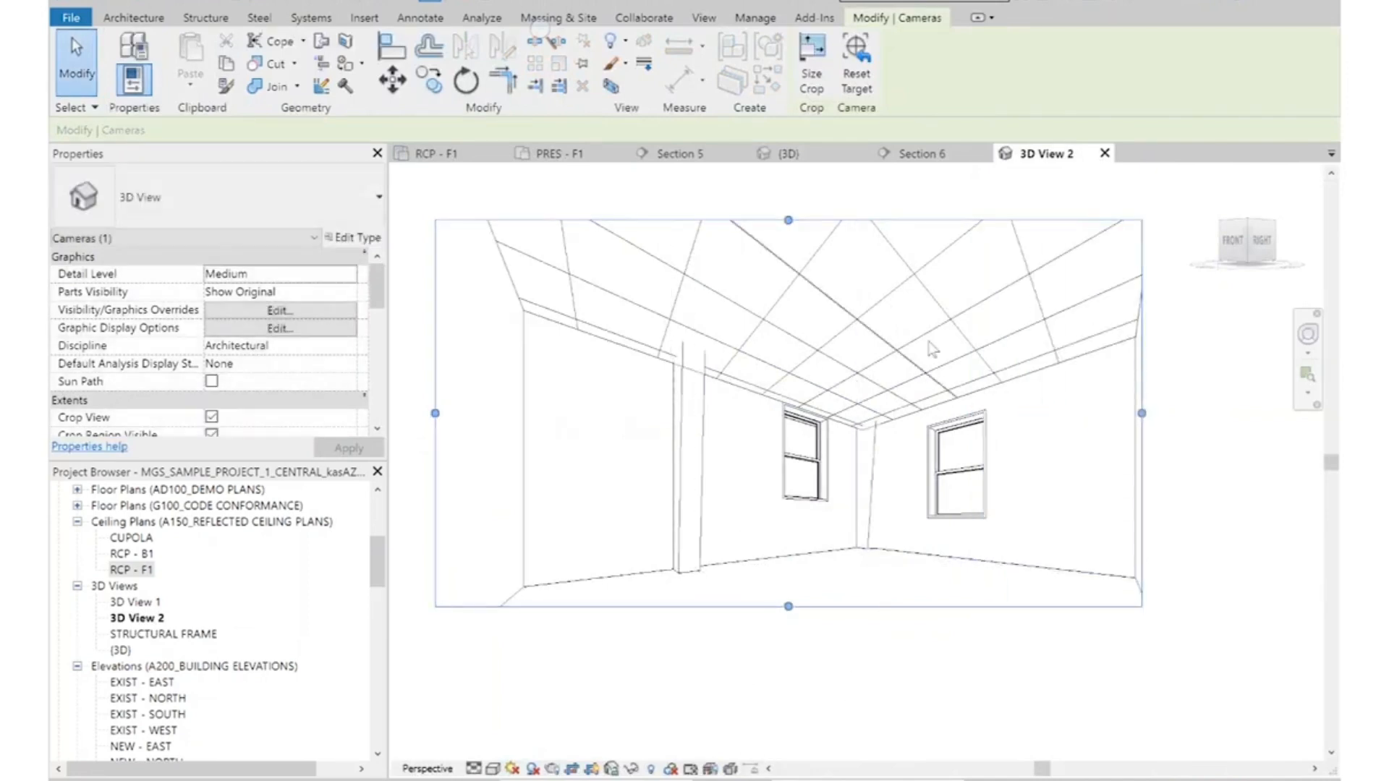
scroll(791, 450, down, 3)
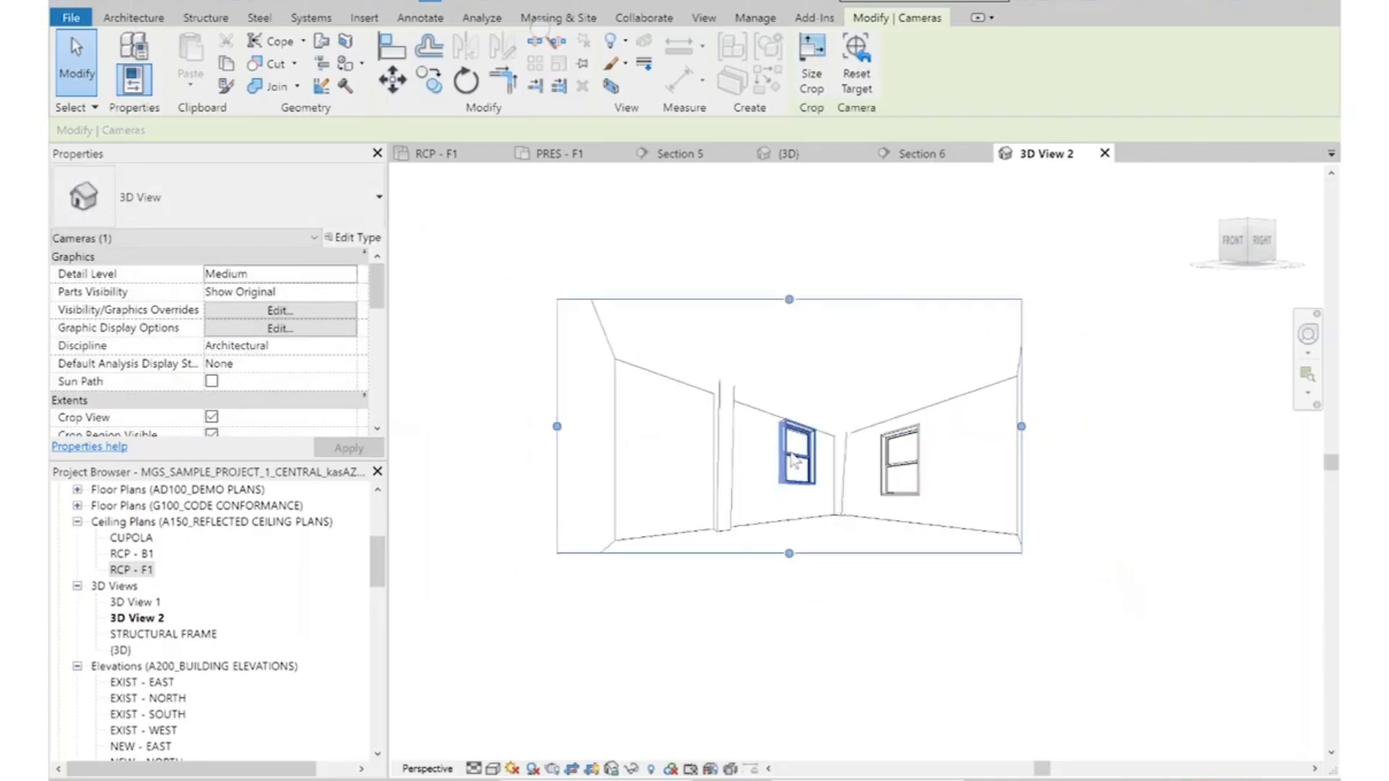
drag(789, 554, 794, 620)
drag(1022, 459, 1102, 458)
click(1174, 543)
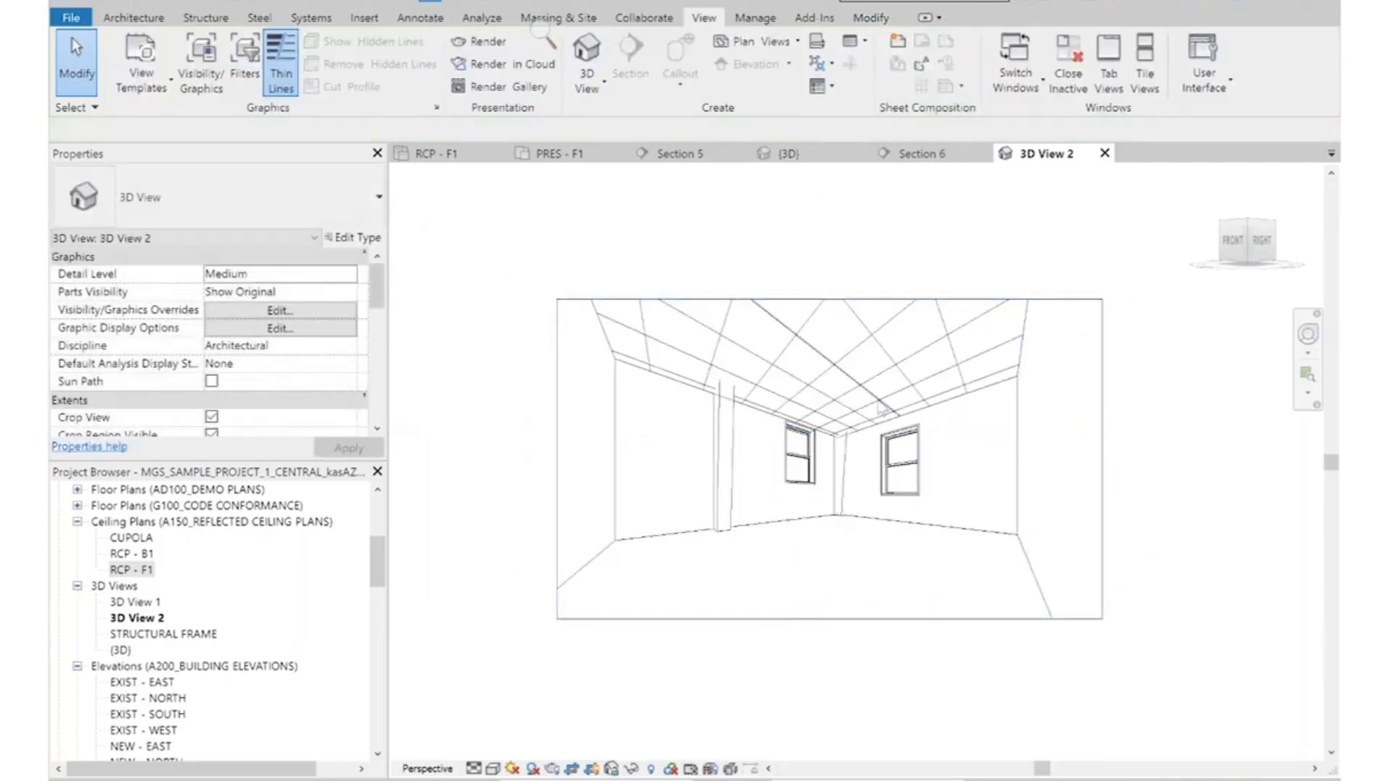
Compare the two windows' sill heights and set the west window's sill height to 2' 0" to match the north window
scroll(876, 397, up, 2)
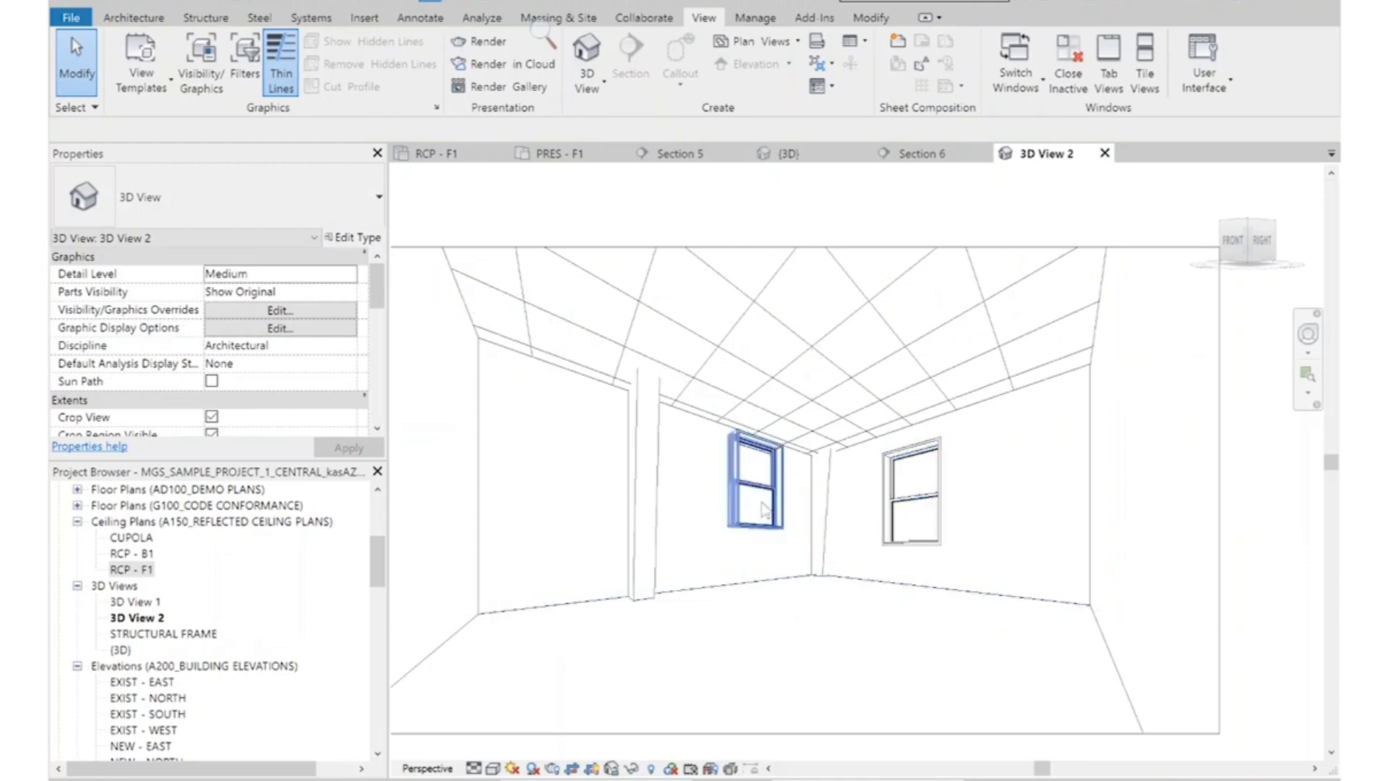
click(928, 506)
click(758, 499)
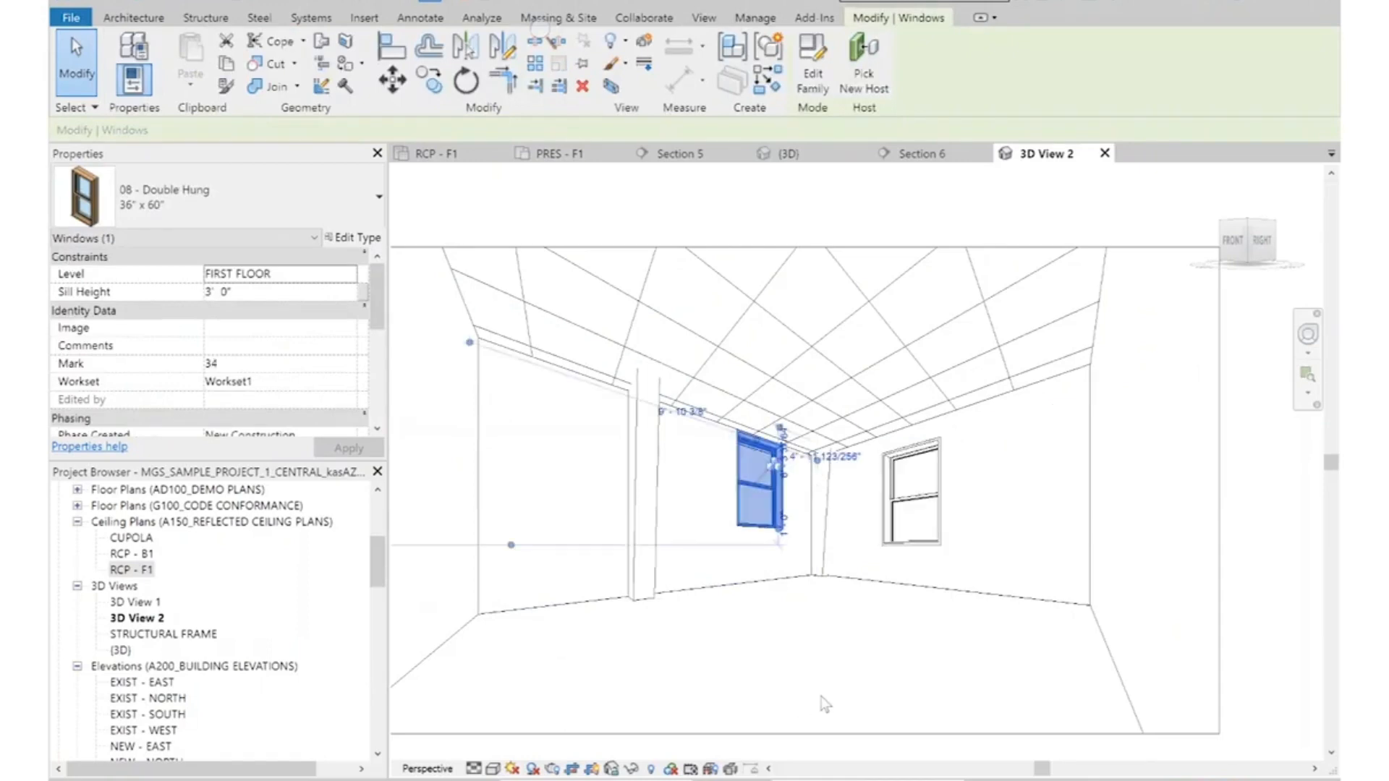
click(824, 700)
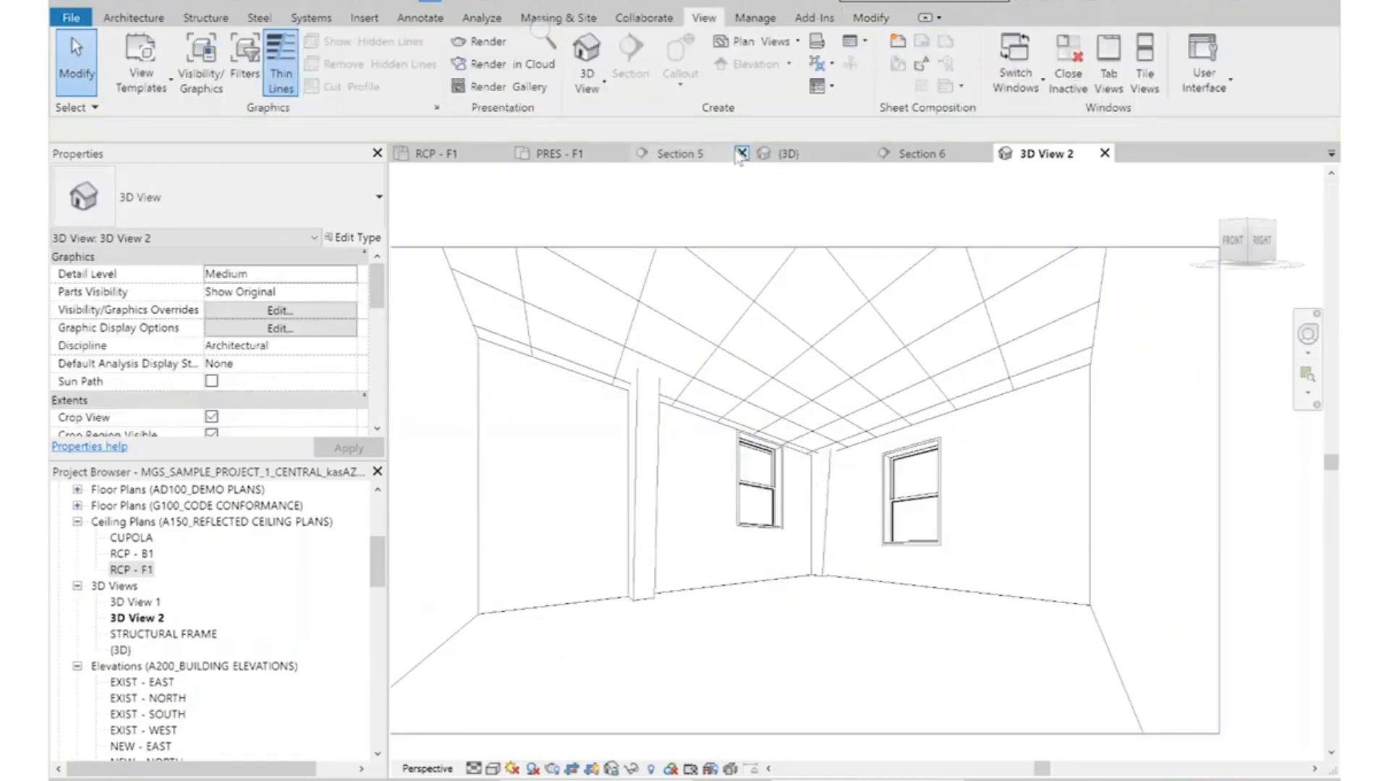
click(765, 509)
click(929, 517)
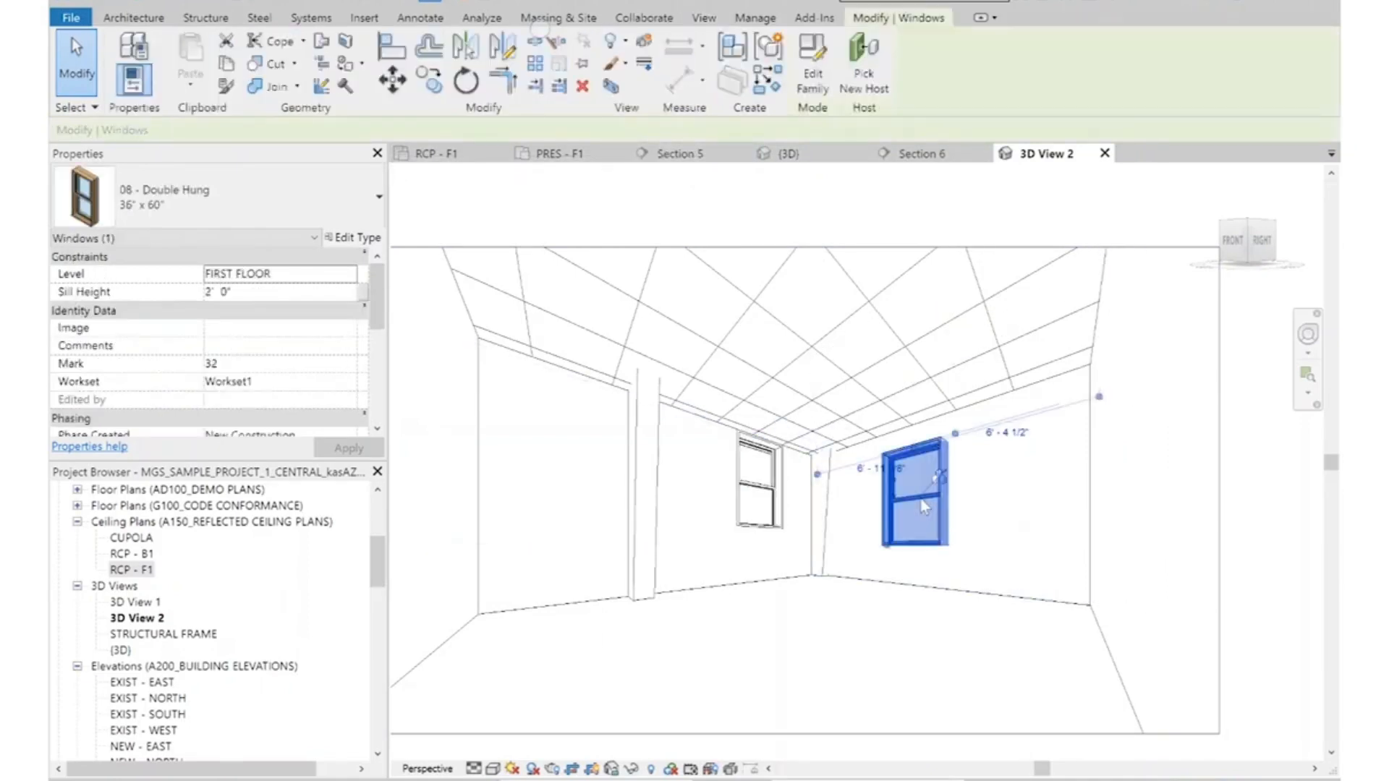
click(755, 477)
click(251, 290)
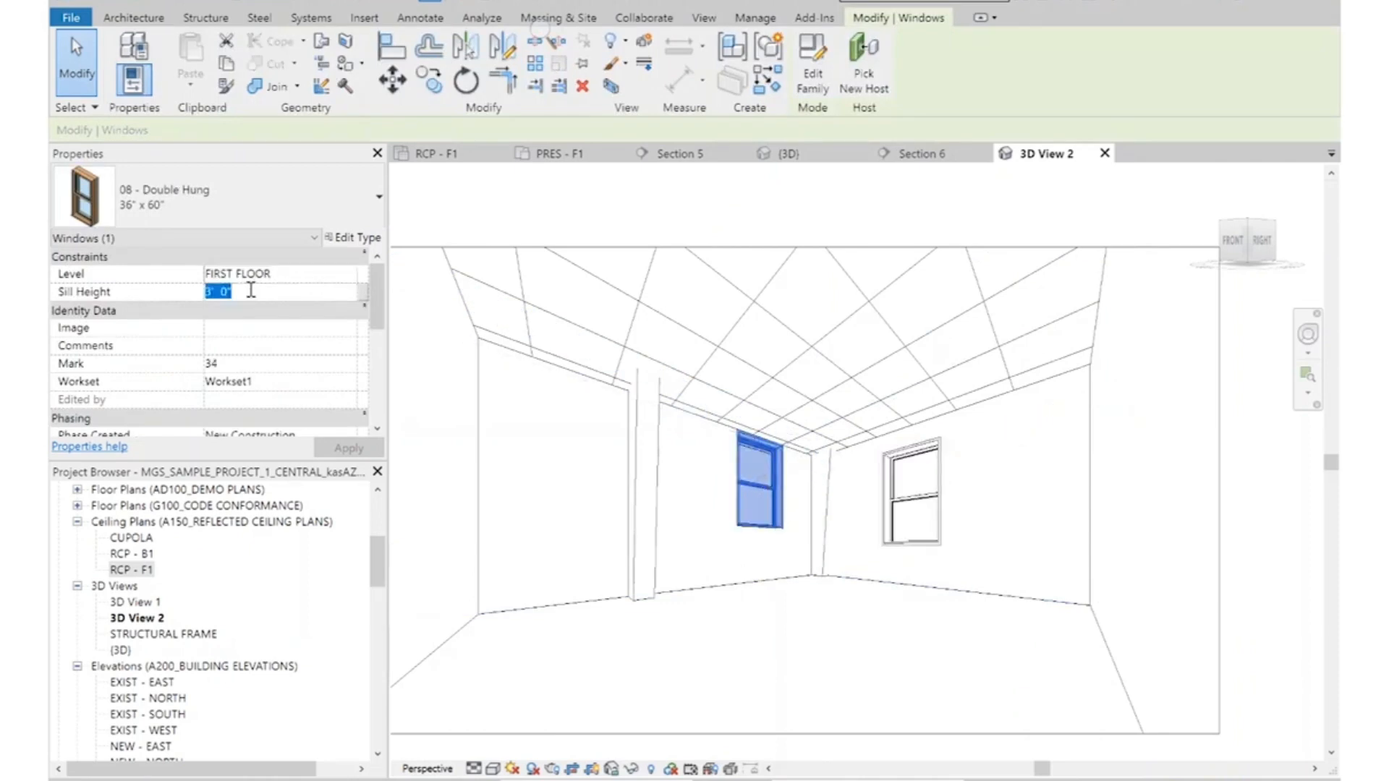
click(268, 297)
key(Return)
key(Escape)
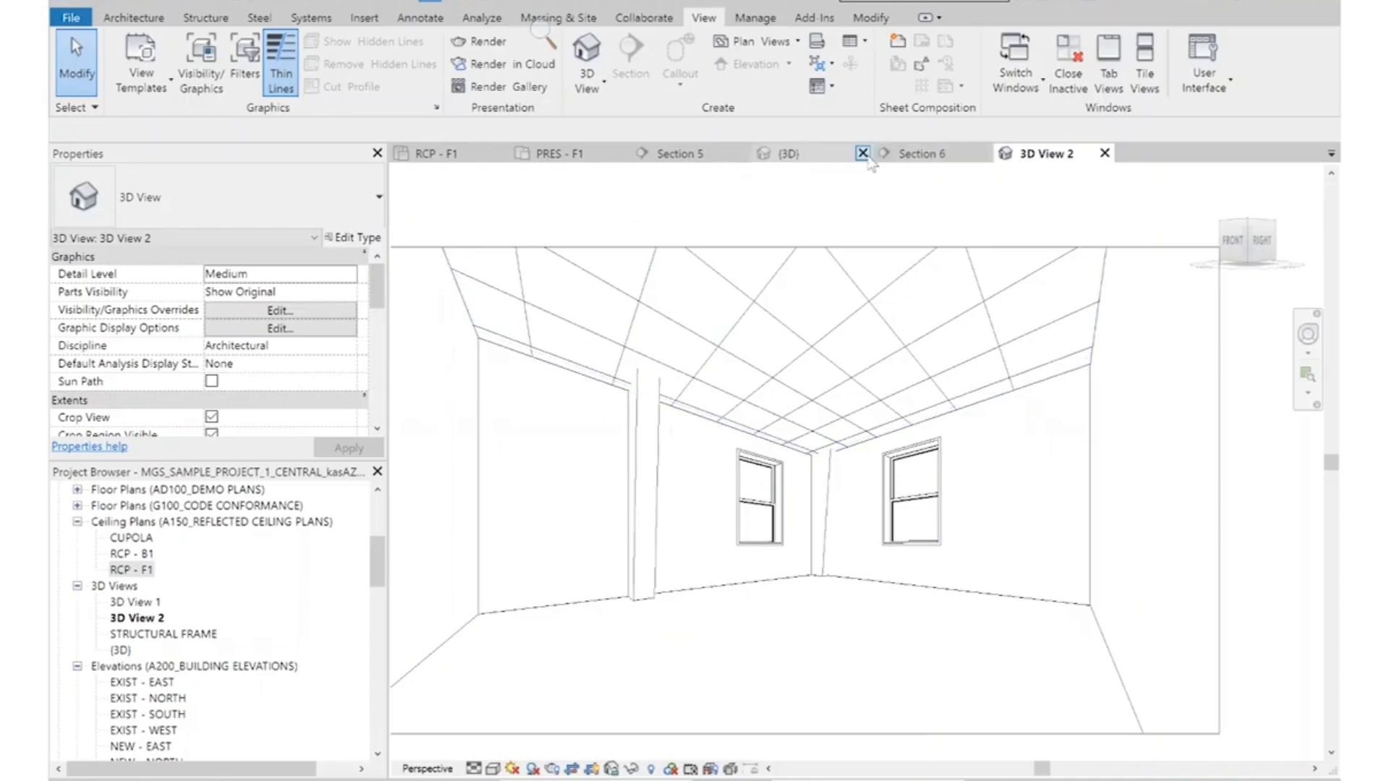
In the RCP - F1 plan, edit the northwest room's ceiling boundary, moving its west edge 2' east away from the exterior wall
click(460, 154)
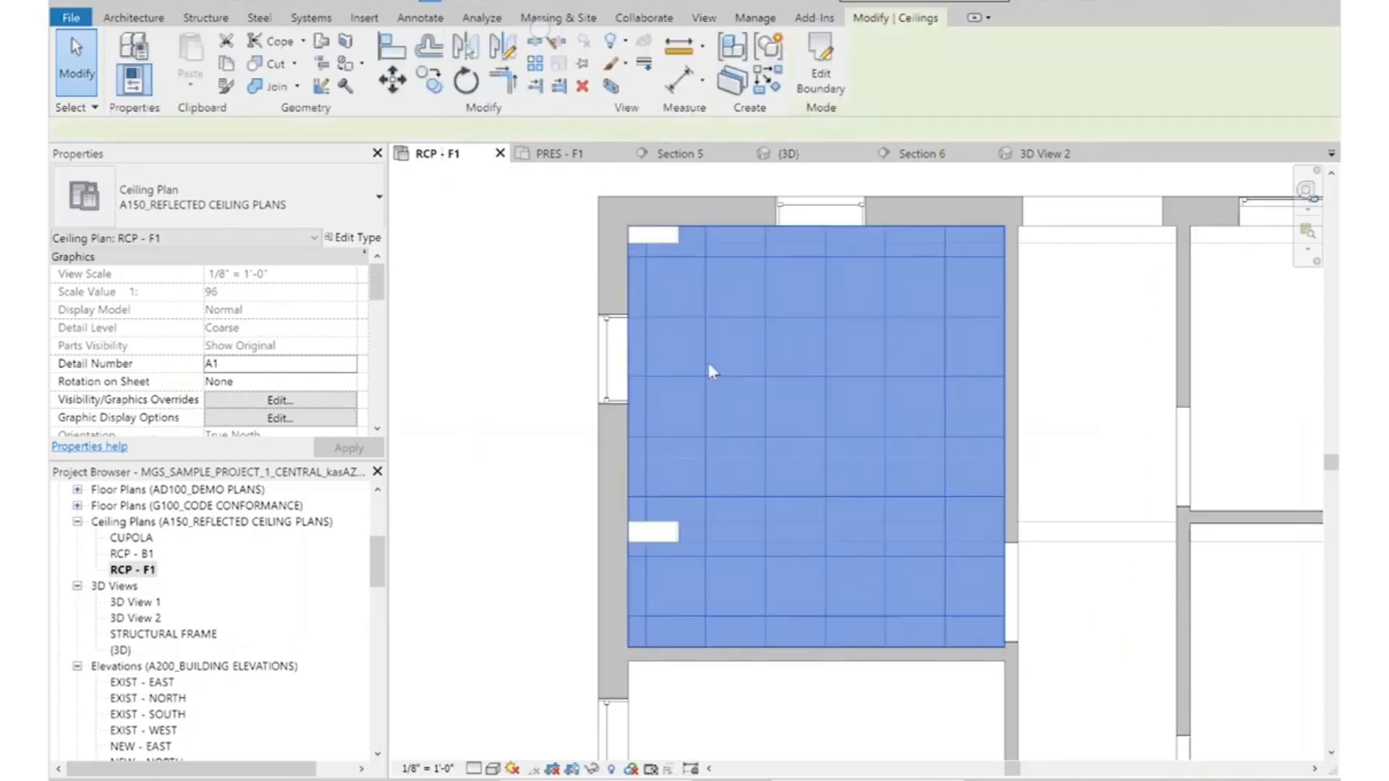
click(709, 367)
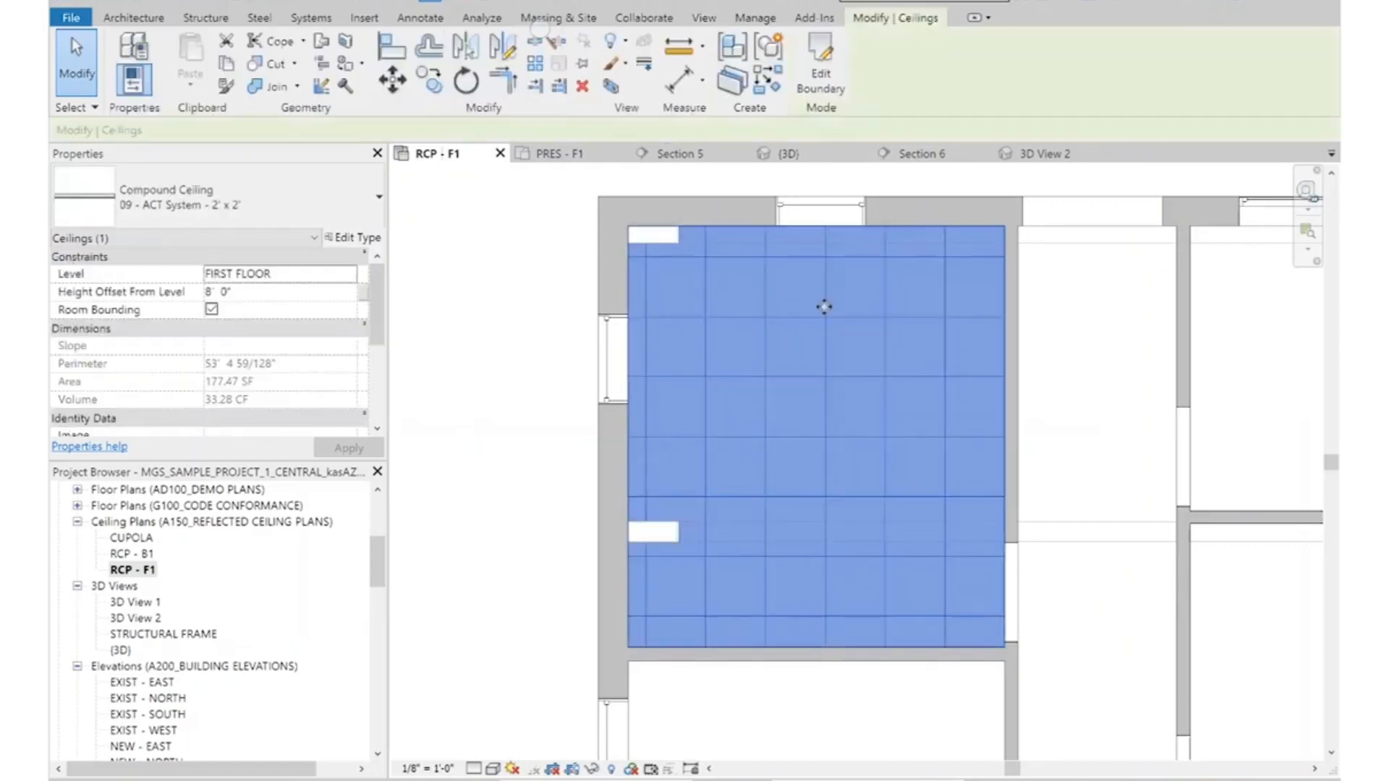
click(820, 76)
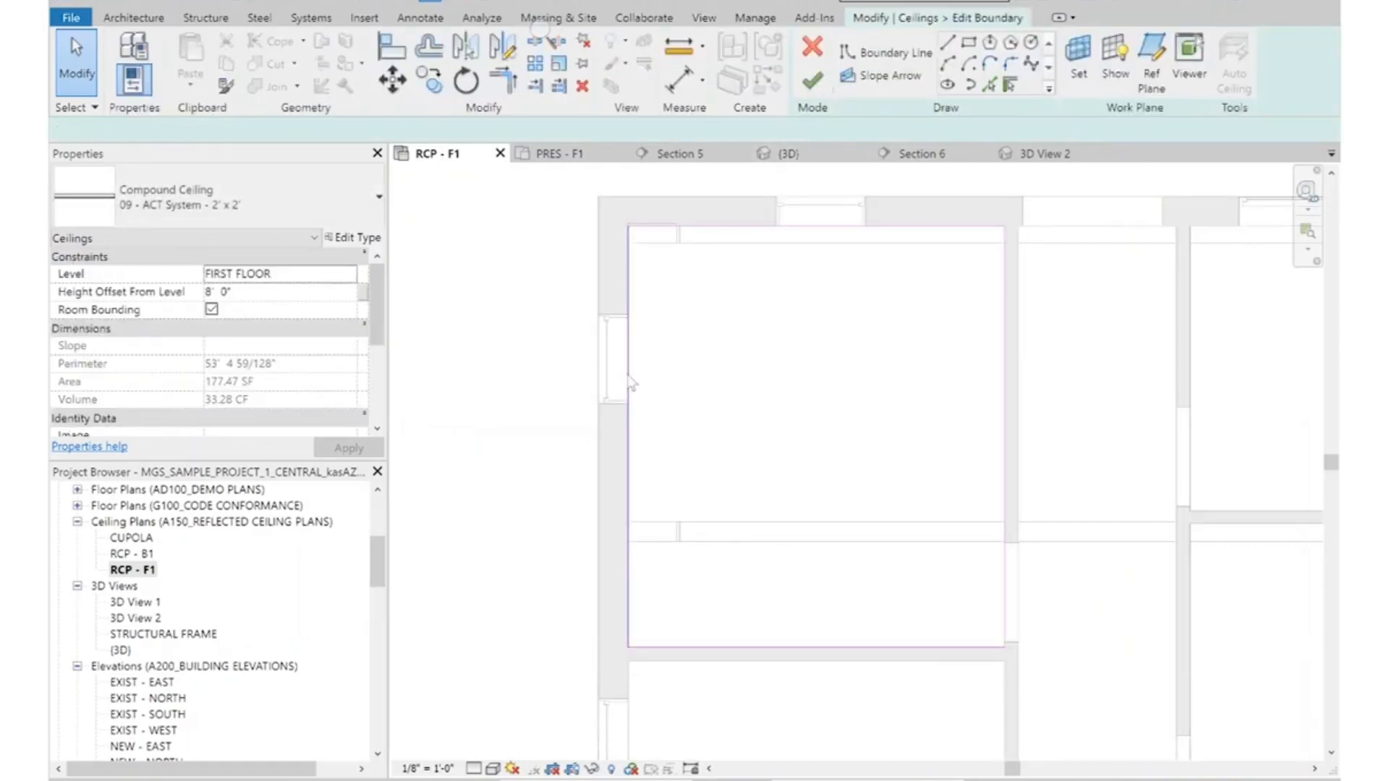
click(627, 434)
click(671, 394)
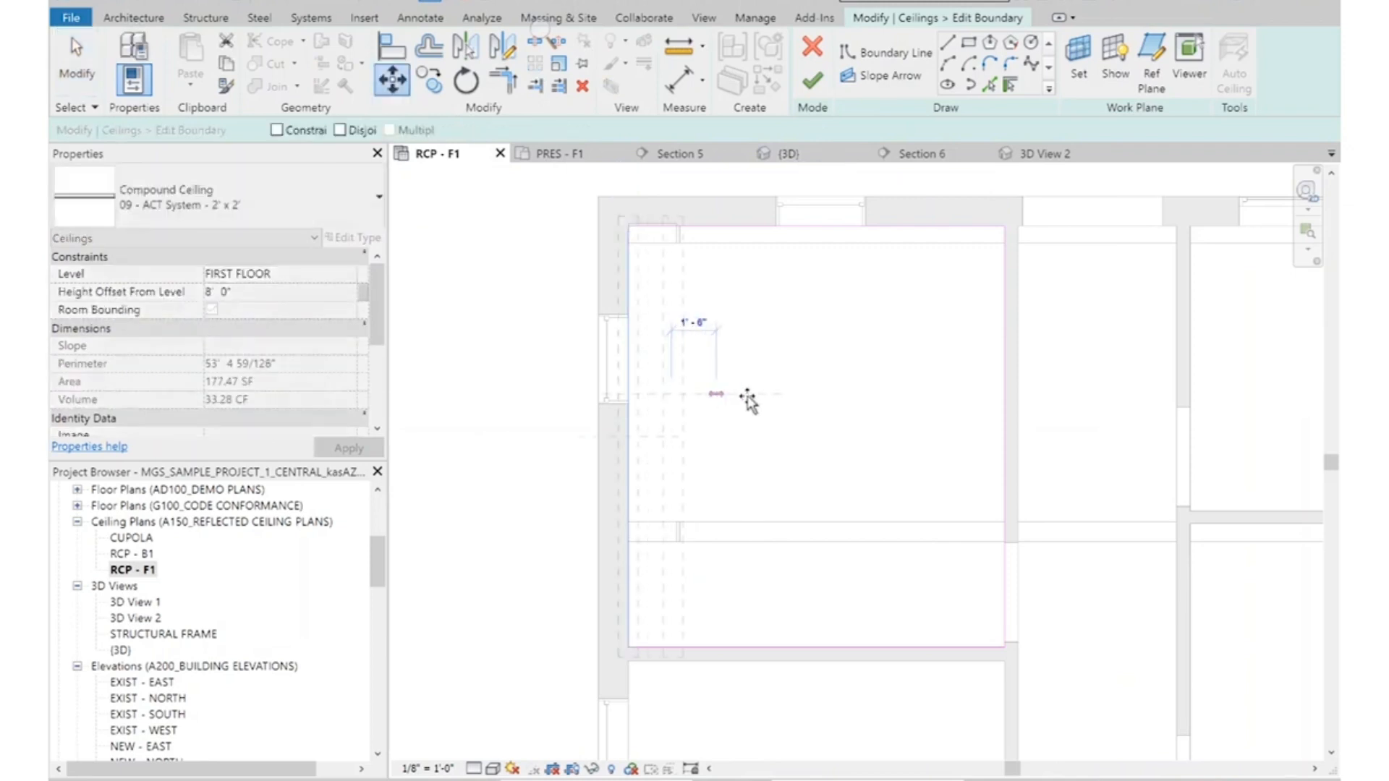
text(2')
key(Return)
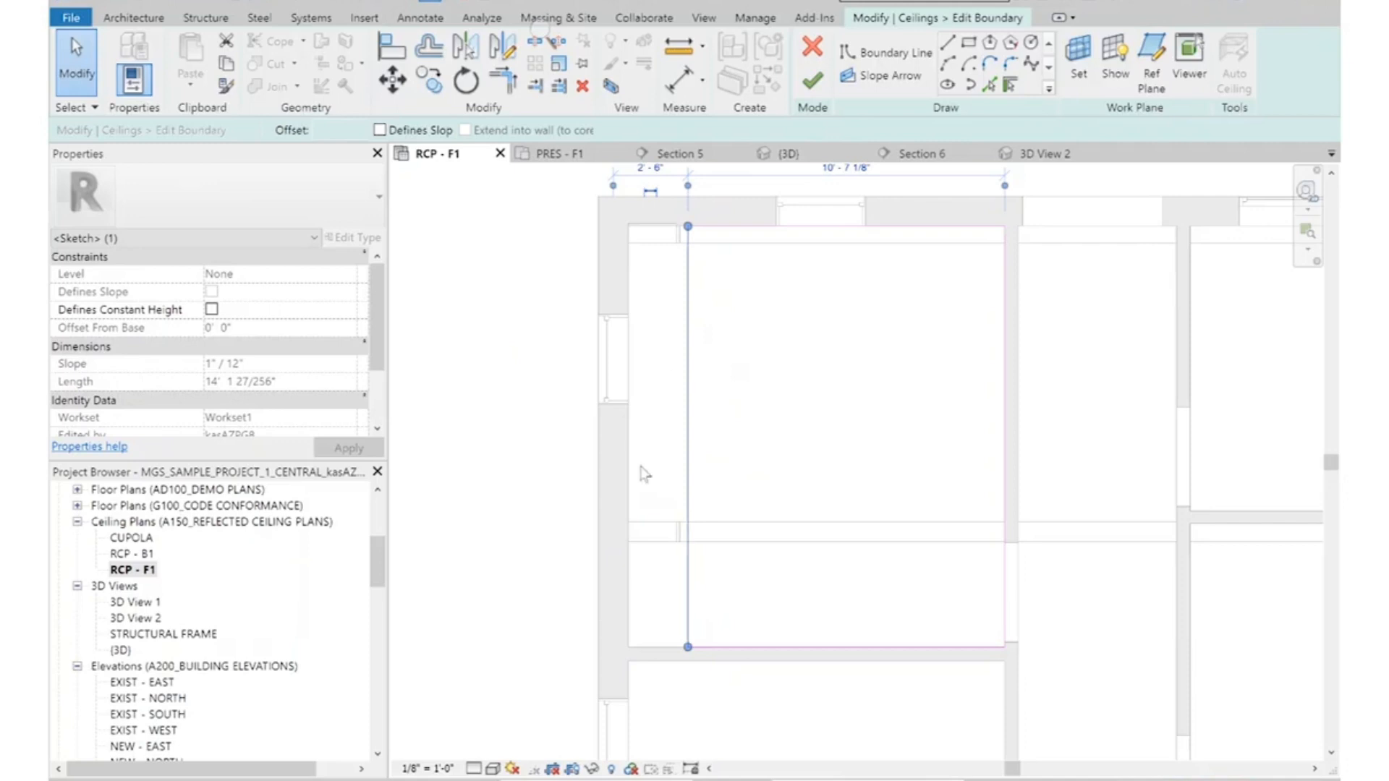
click(812, 79)
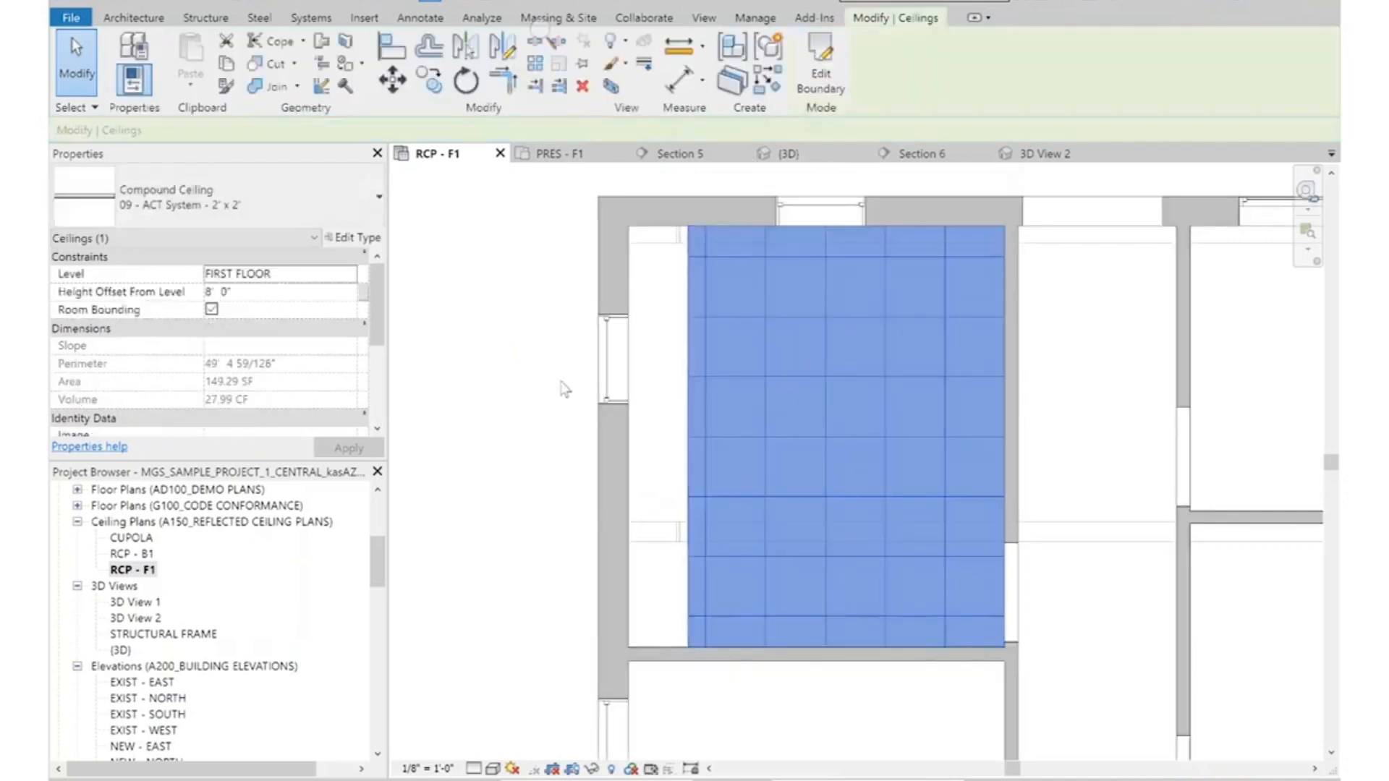
click(565, 389)
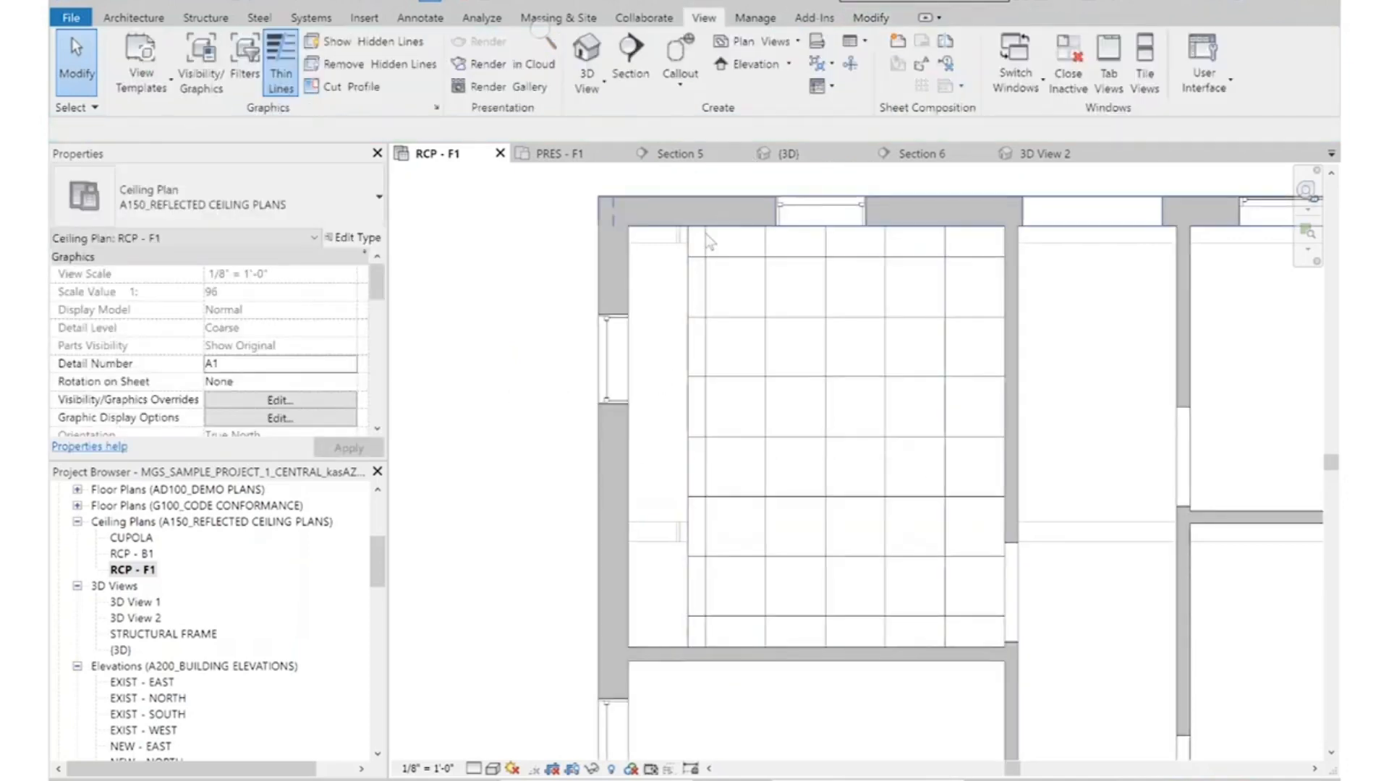
Sketch a new ceiling's rectangular boundary over the 2' wide strip between the west wall and the grid ceiling
click(133, 17)
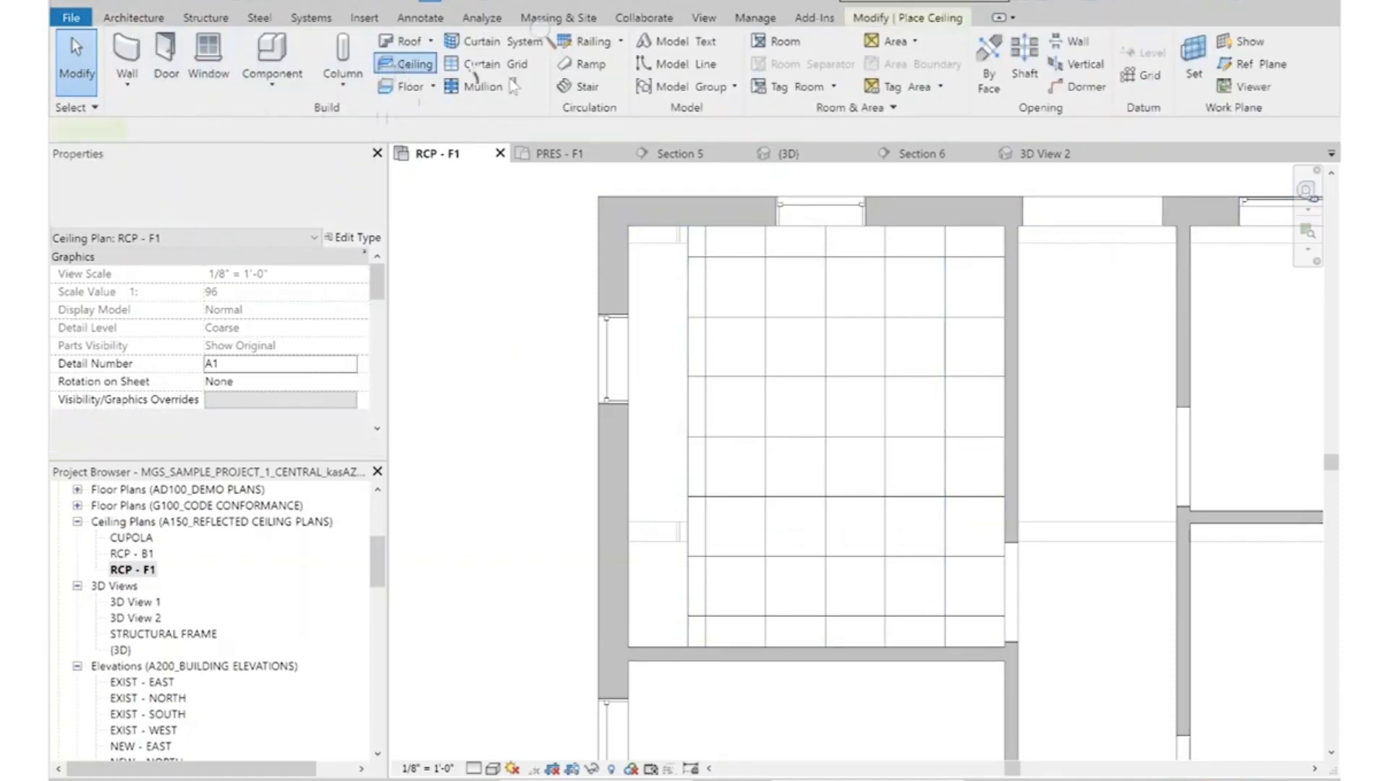
click(406, 63)
click(871, 69)
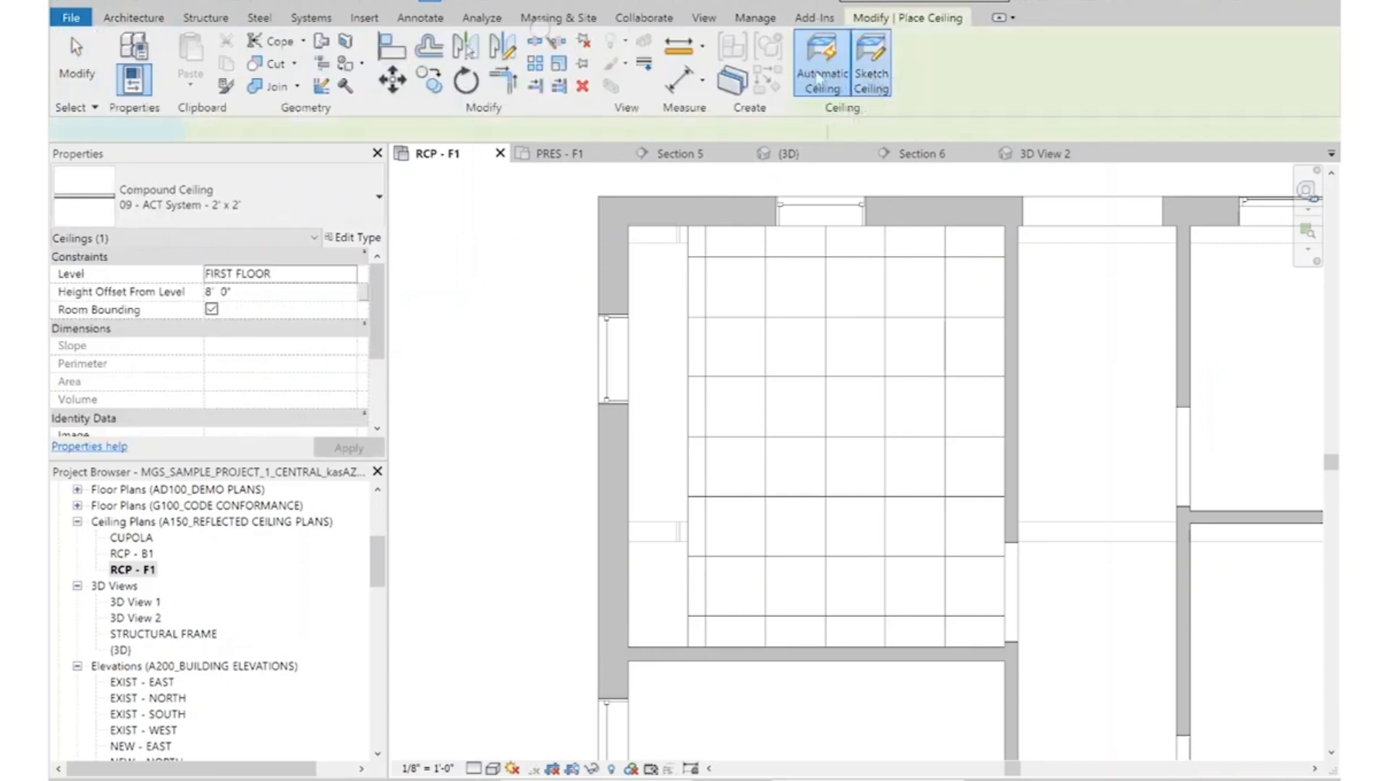
click(976, 43)
scroll(650, 230, up, 5)
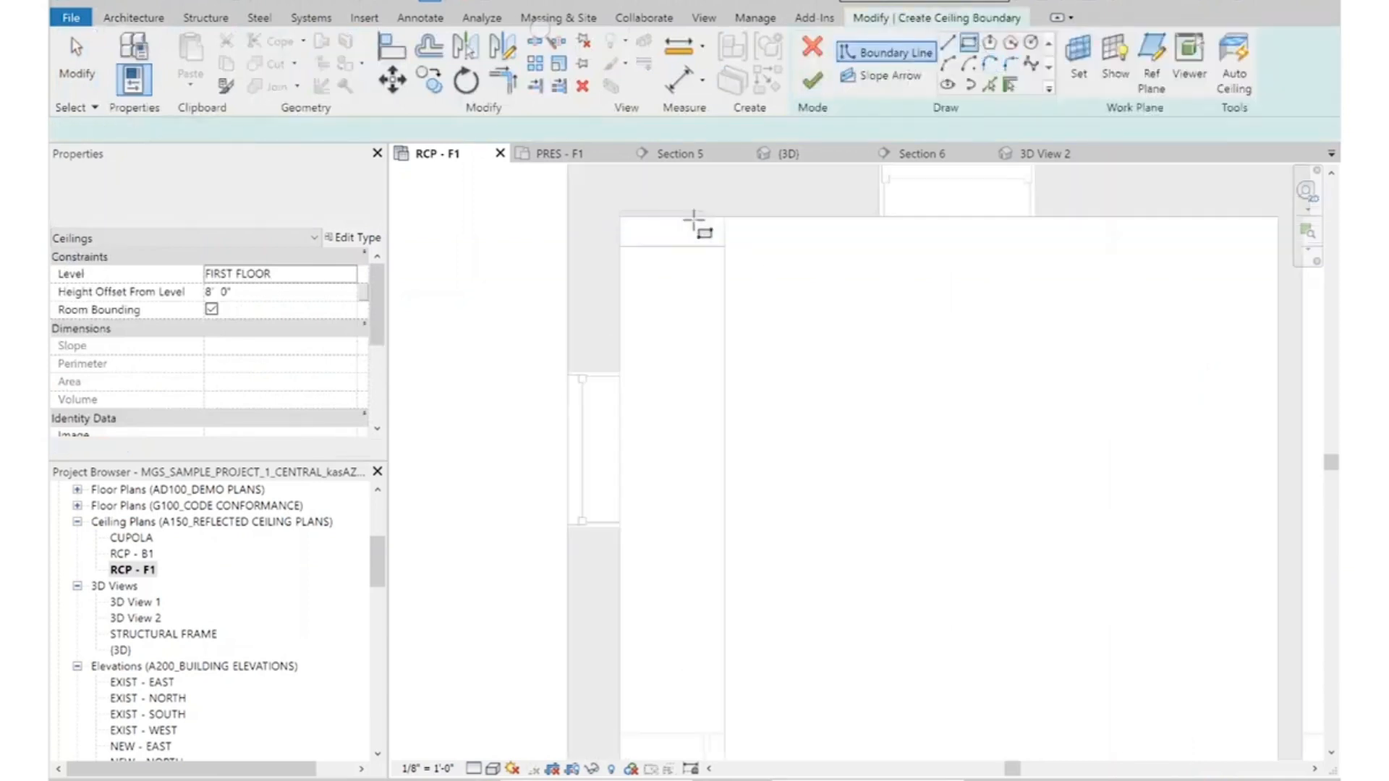
scroll(772, 211, down, 2)
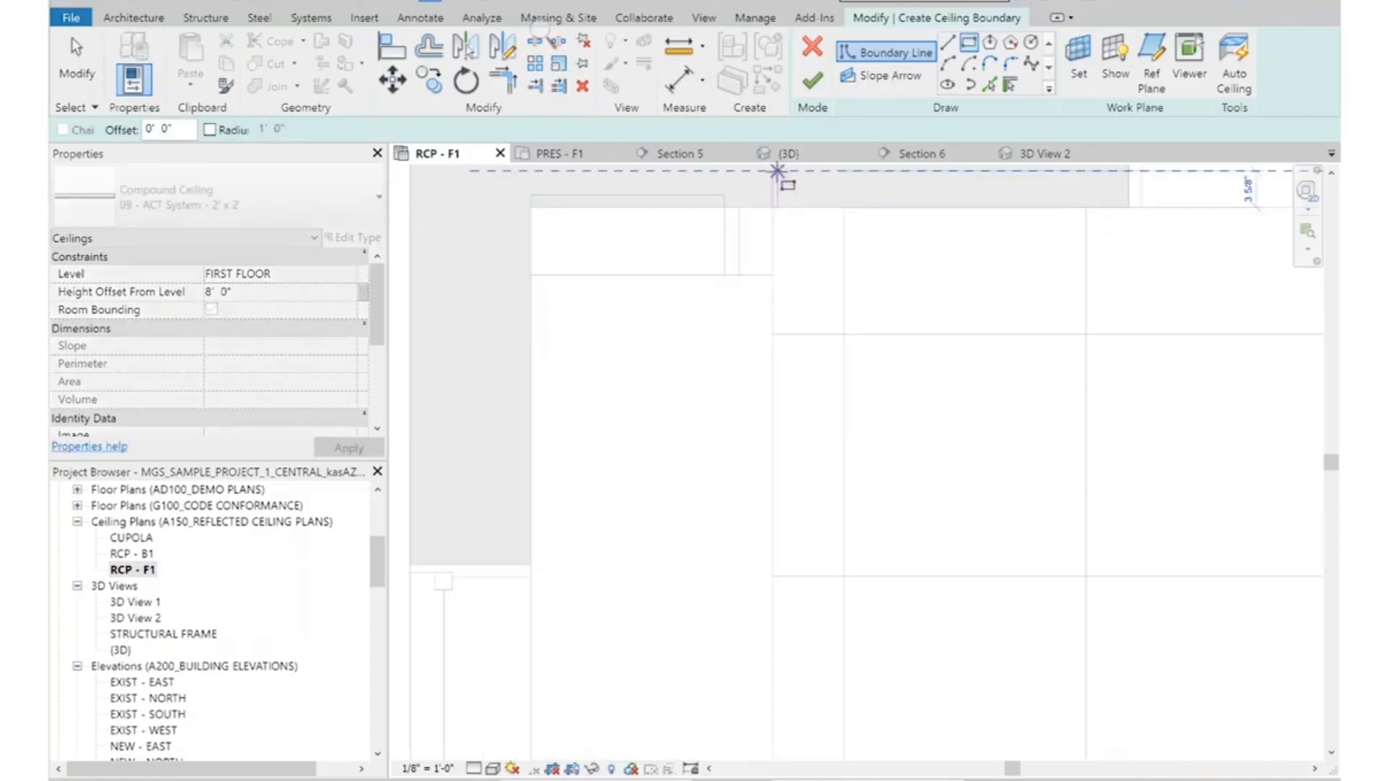
middle_drag(697, 626, 701, 264)
scroll(681, 449, down, 2)
middle_drag(674, 677, 672, 453)
click(639, 522)
scroll(579, 369, down, 2)
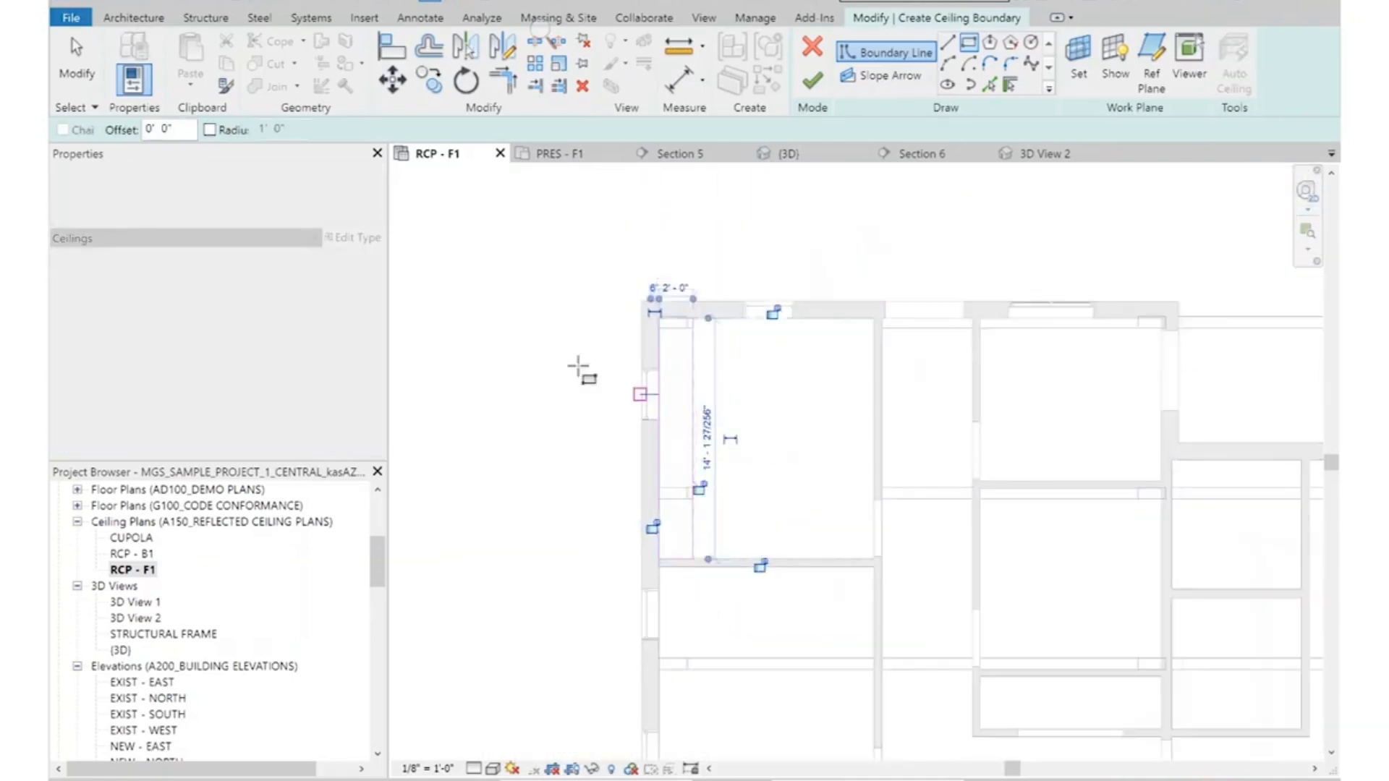
scroll(745, 460, up, 2)
key(Escape)
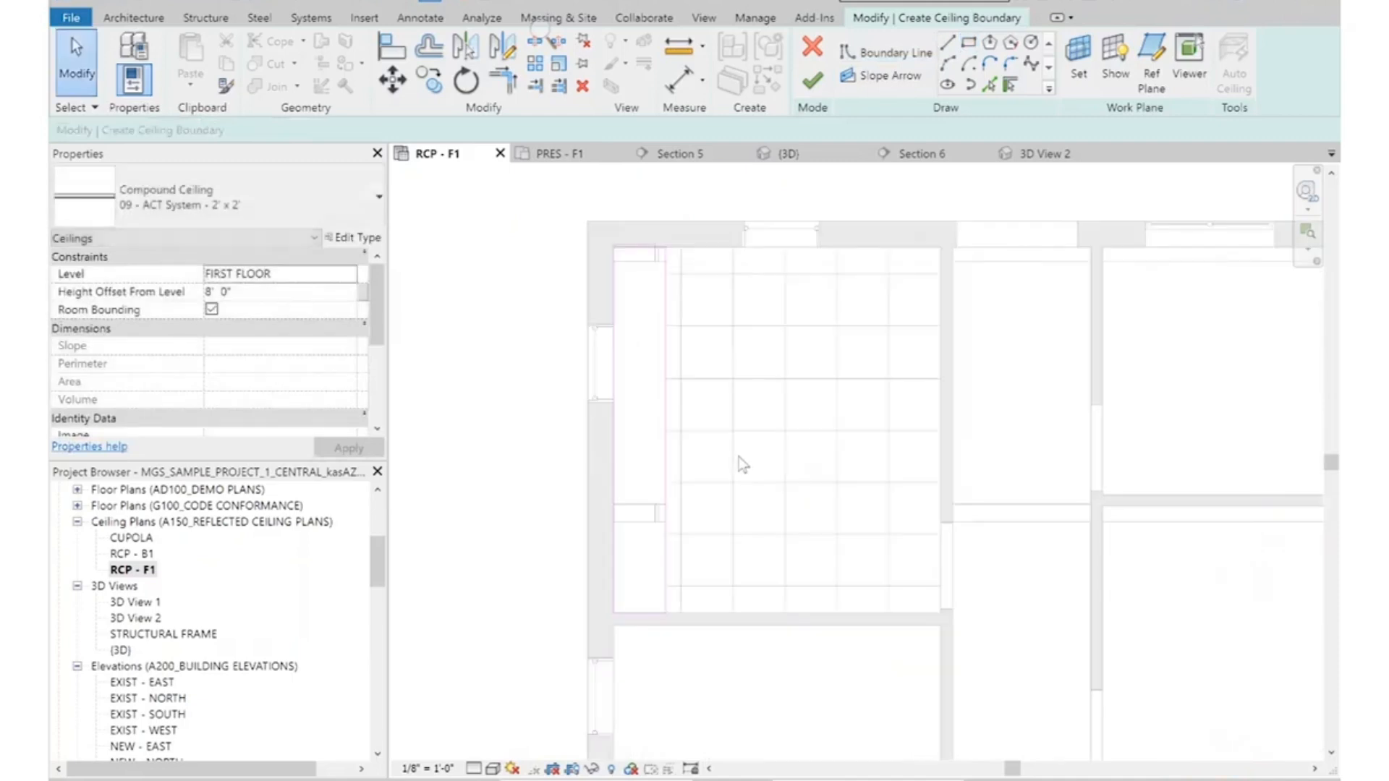
Assign the 09 - Wood on Metal Stud type to the strip ceiling and finish its boundary sketch
click(294, 199)
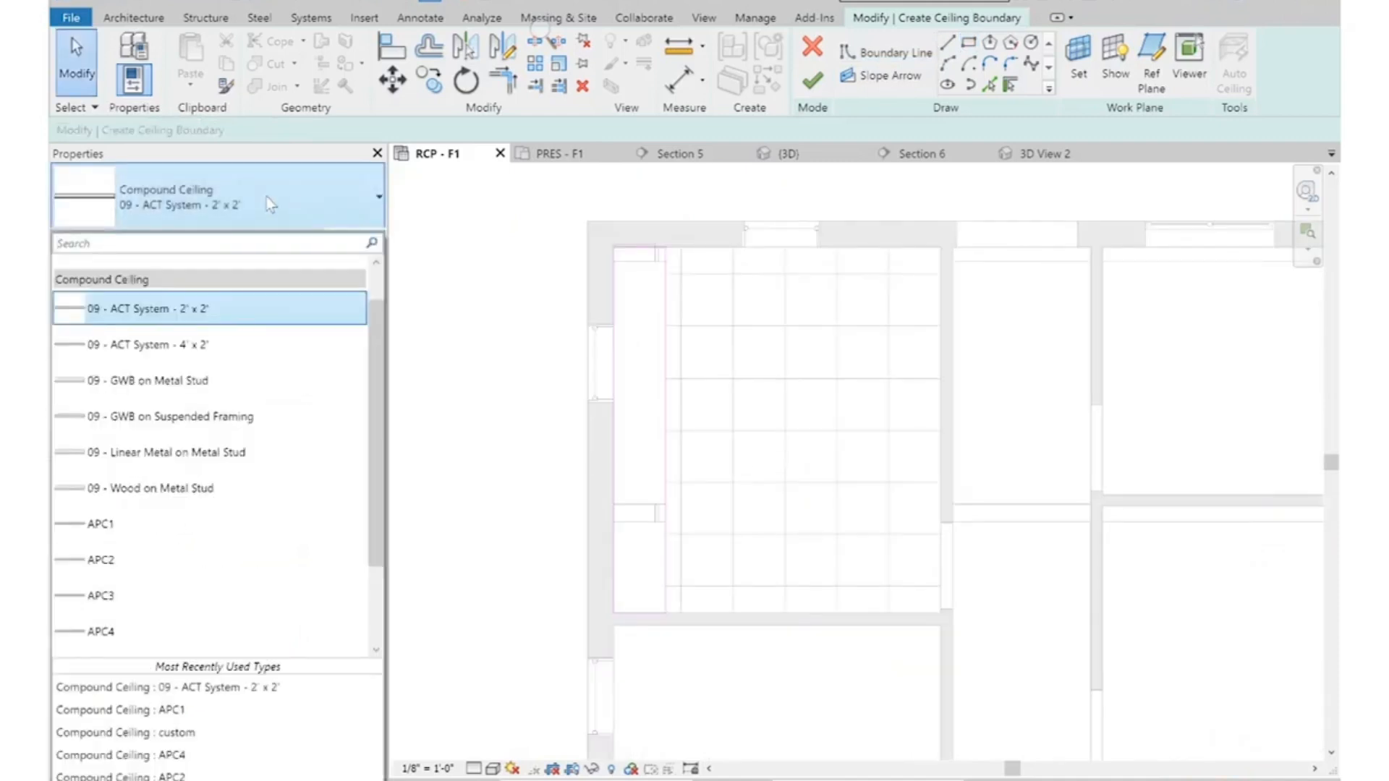
click(165, 488)
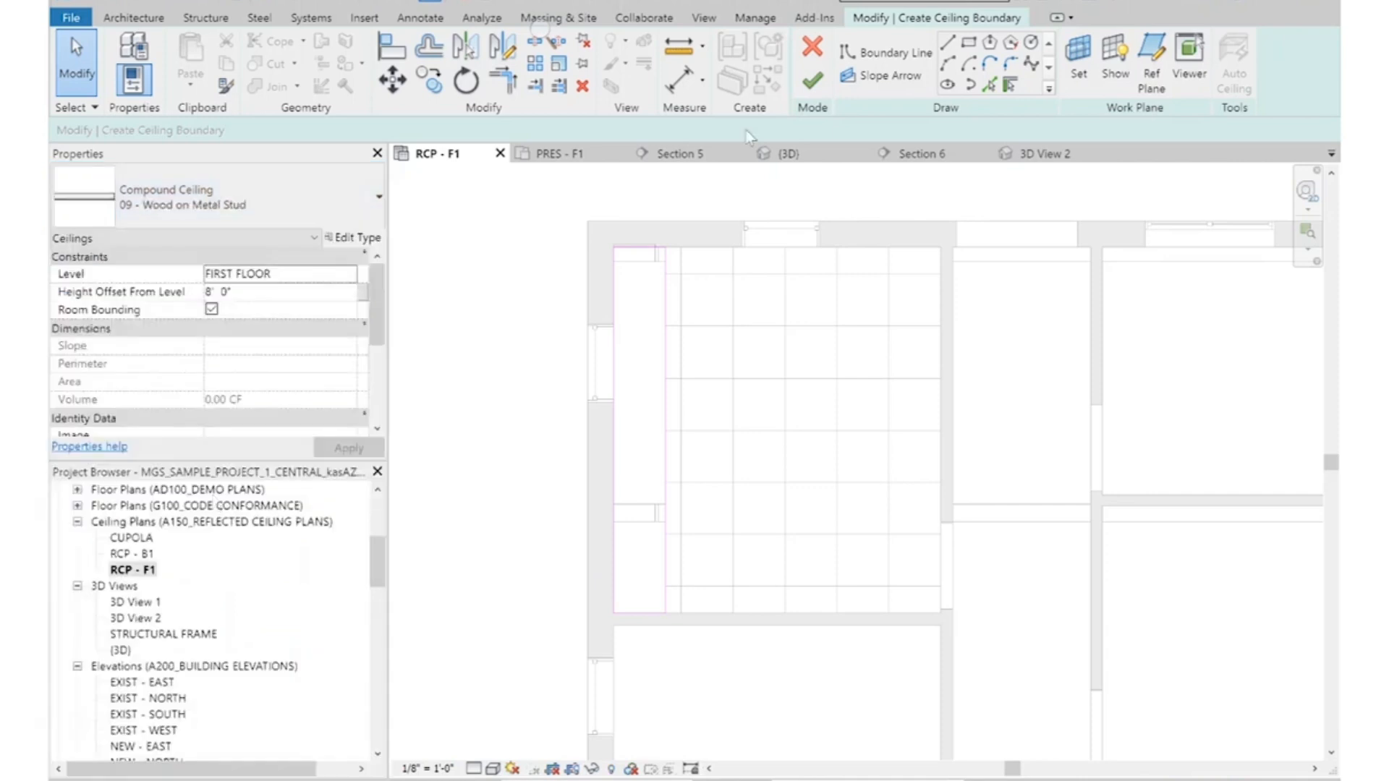
click(813, 76)
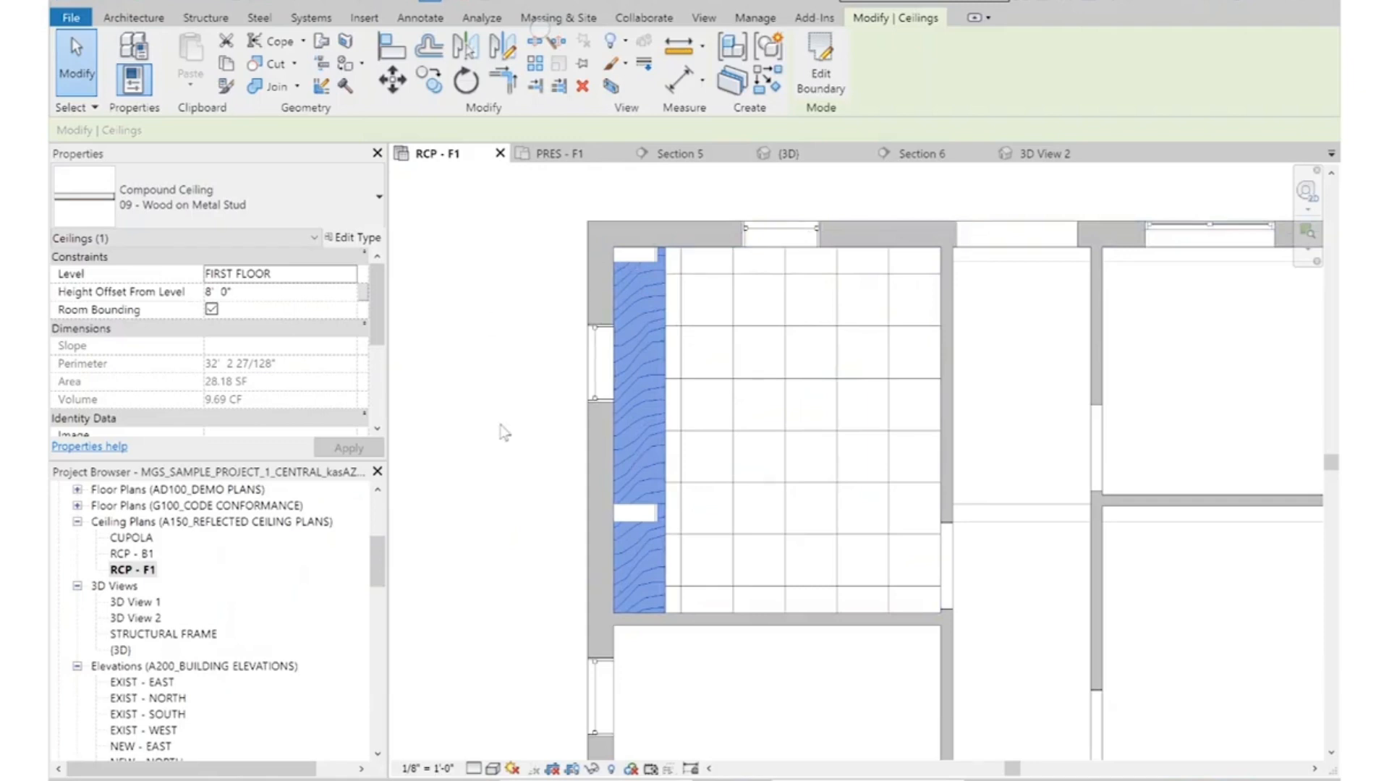
click(477, 364)
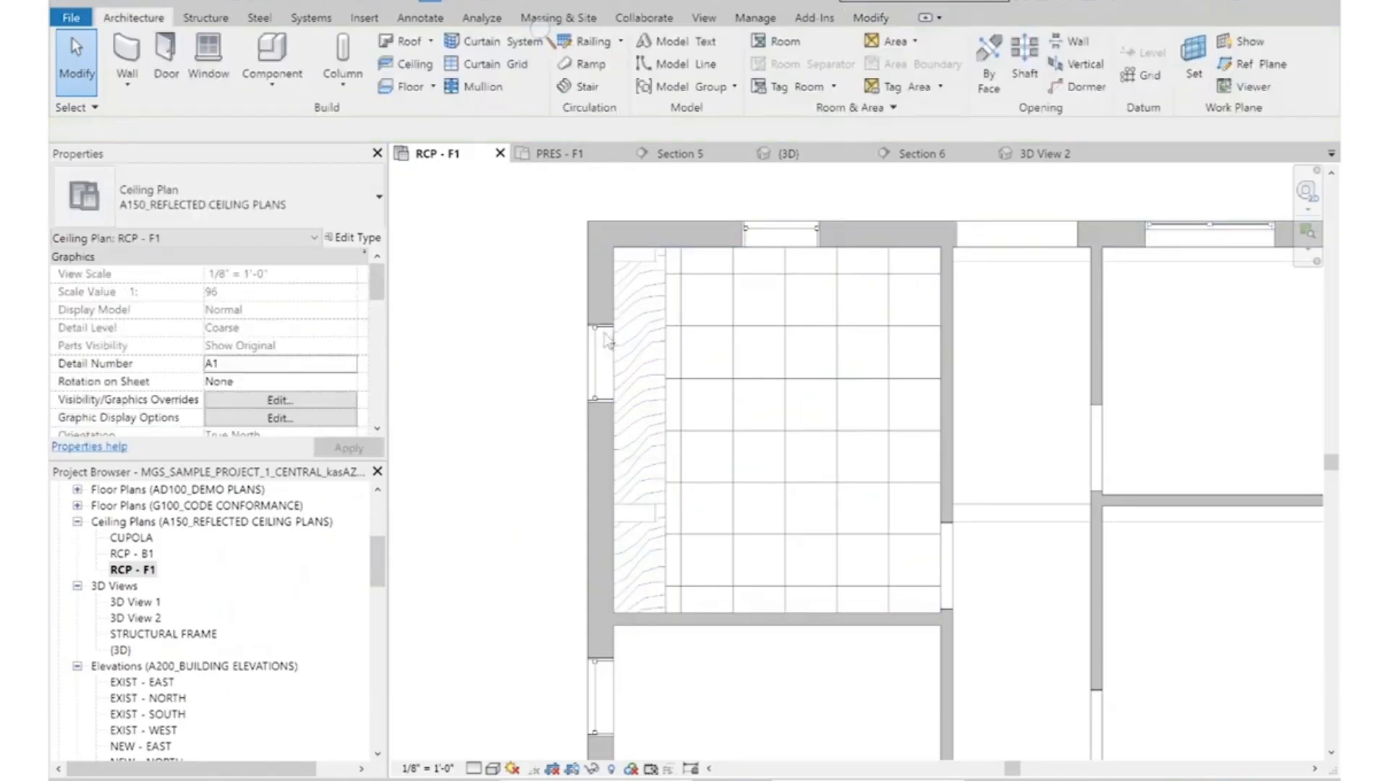
Set the wood strip ceiling's height offset from level to 7' 6" and check the ceiling drop in 3D View 2
click(666, 340)
click(260, 295)
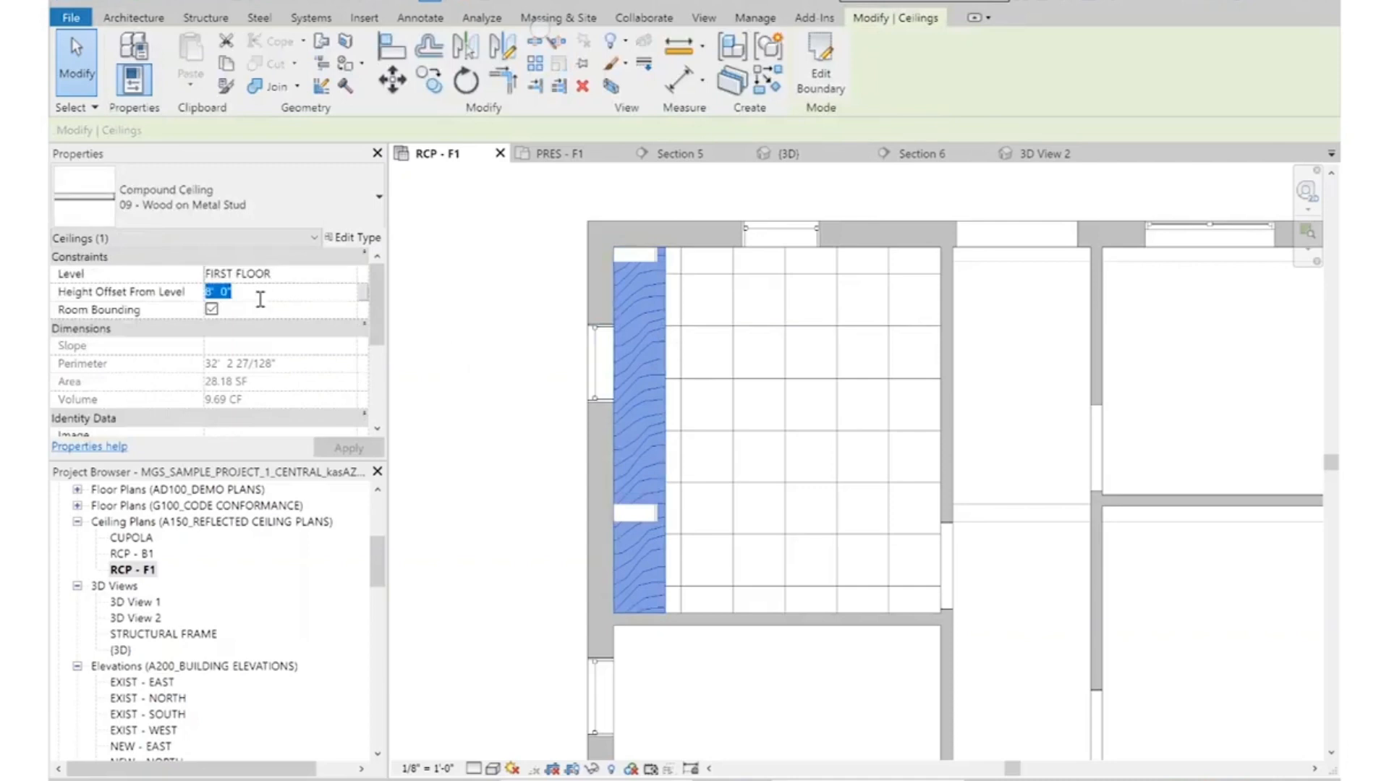
text(7)
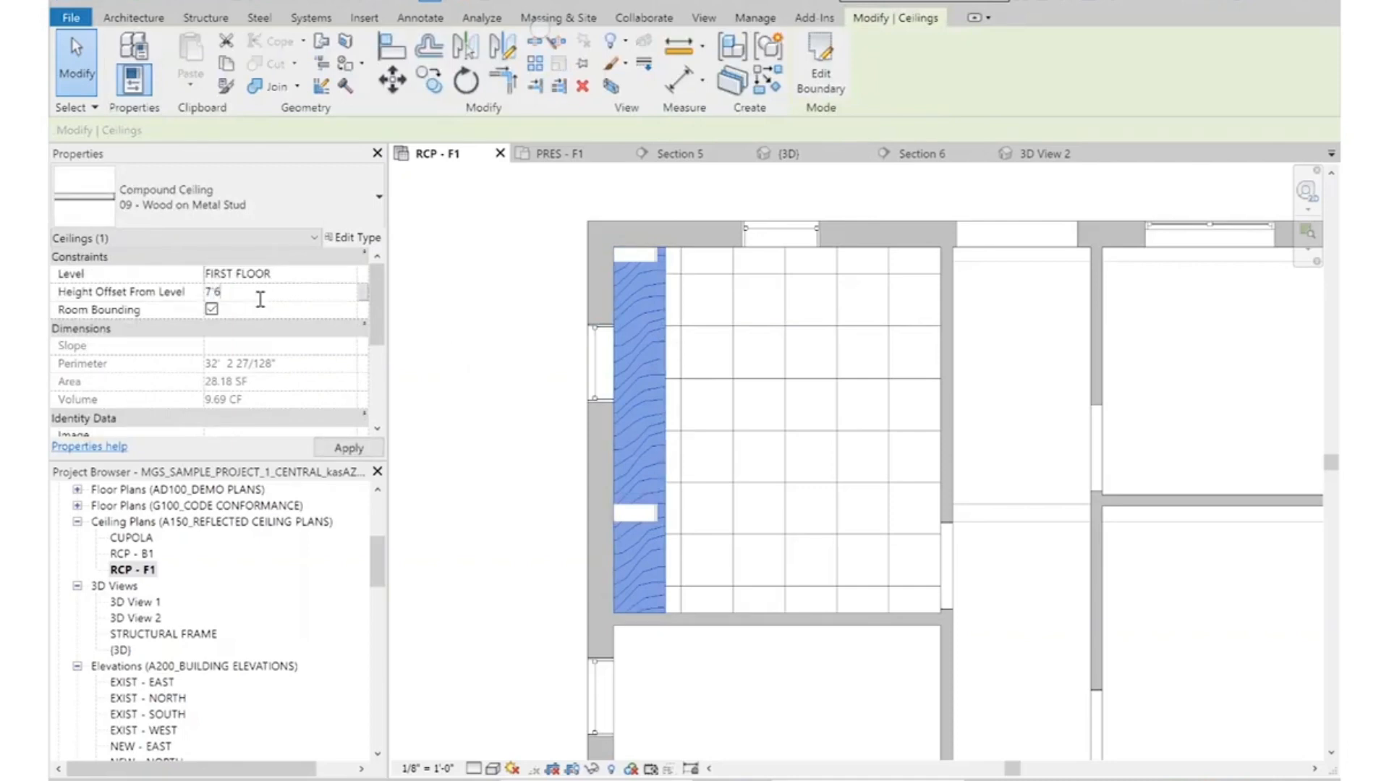
click(504, 275)
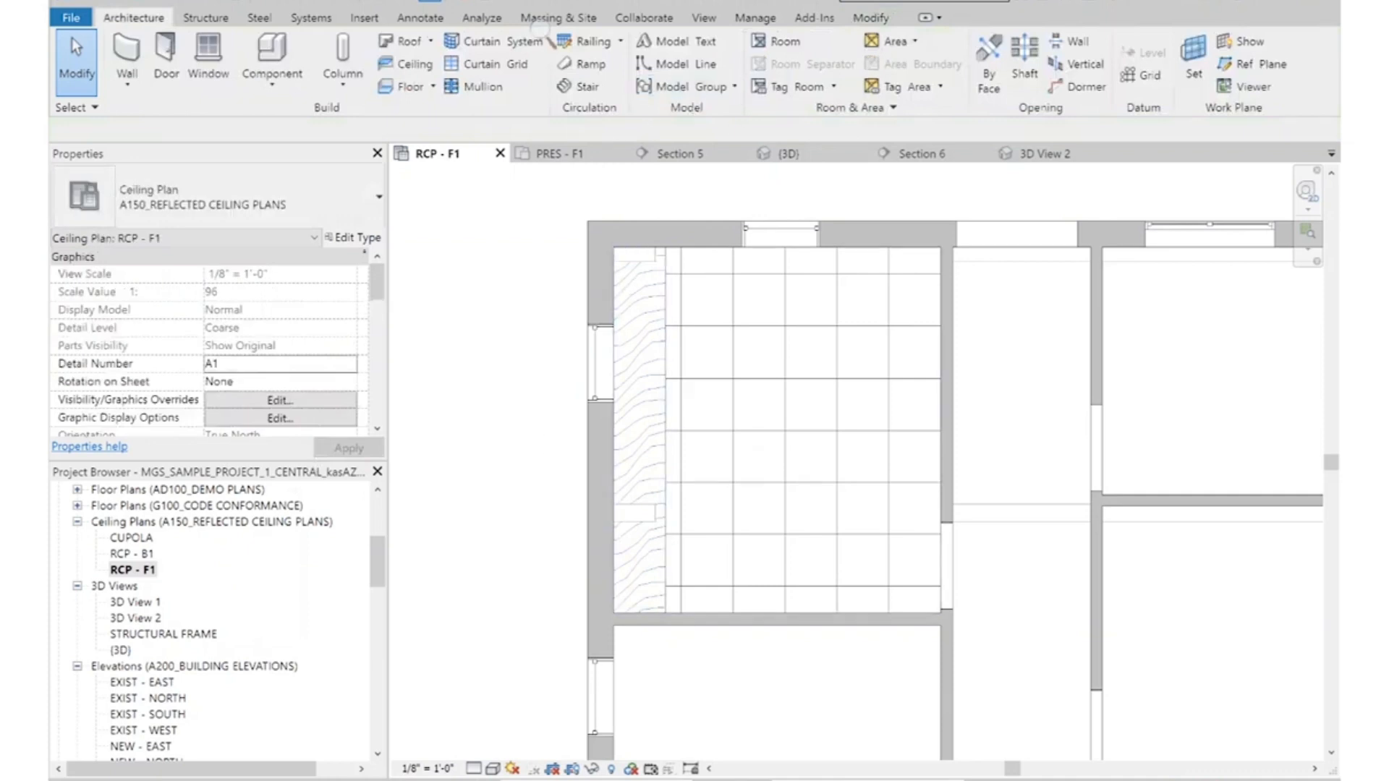
click(1042, 153)
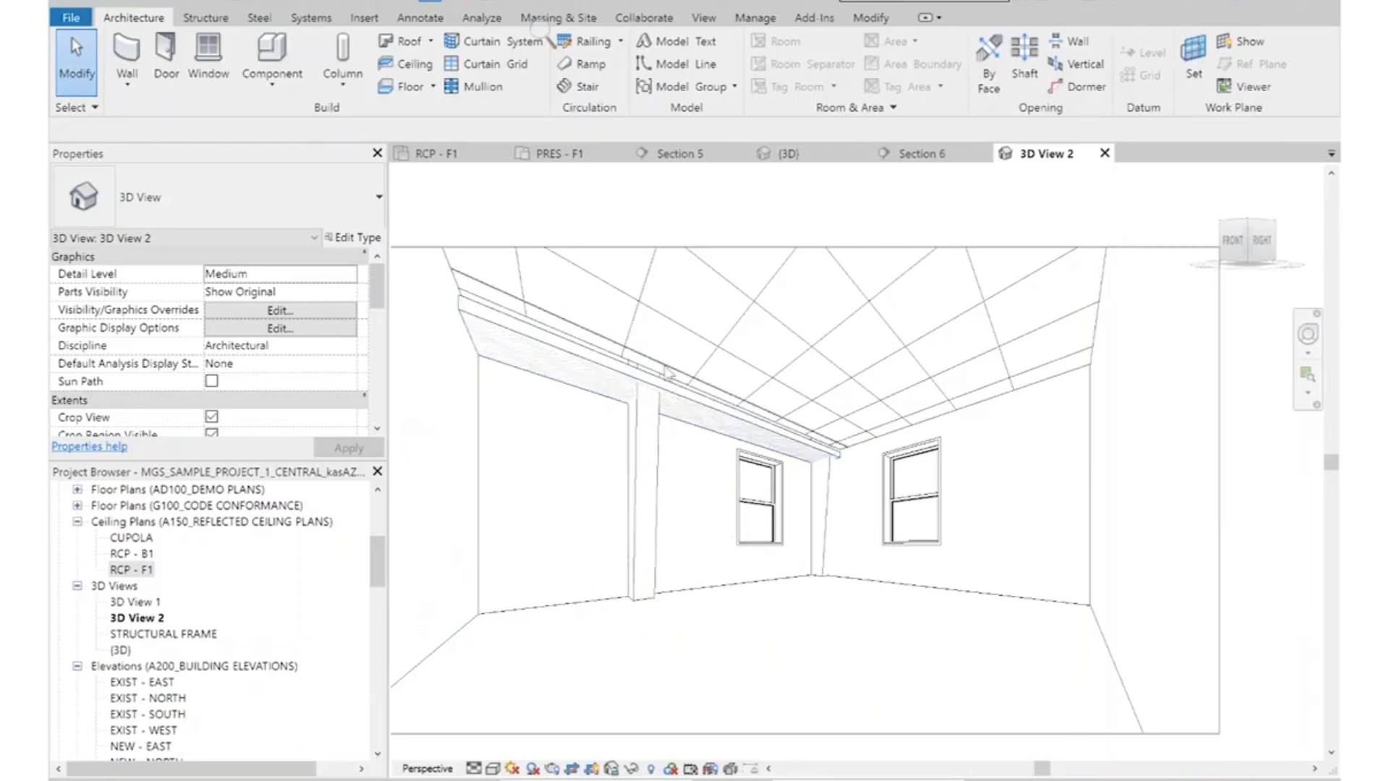
scroll(693, 477, up, 5)
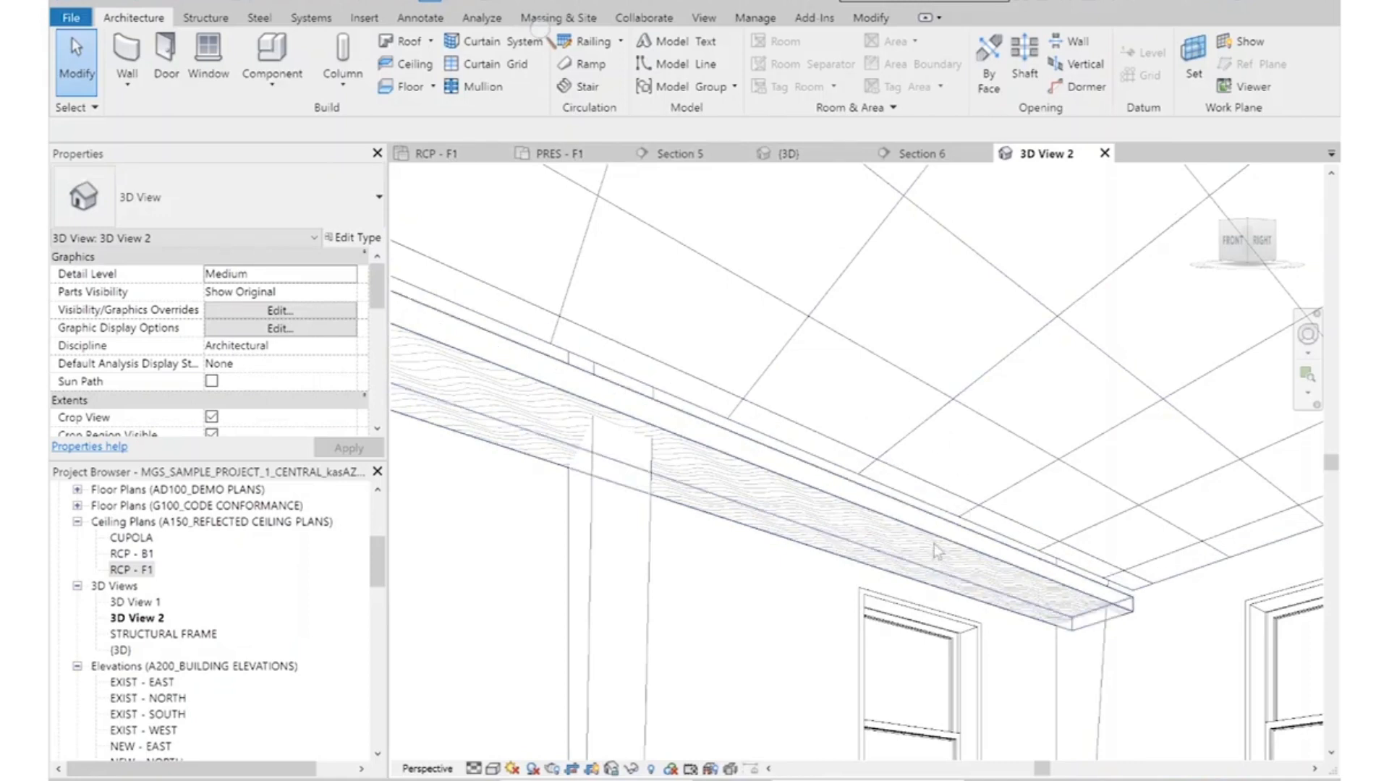
In RCP - F1, draw an IWS - MTS - 3 5/8" - GYP (1) wall, located by Finish Face: Exterior, along the edge between the strip and grid ceilings
click(436, 153)
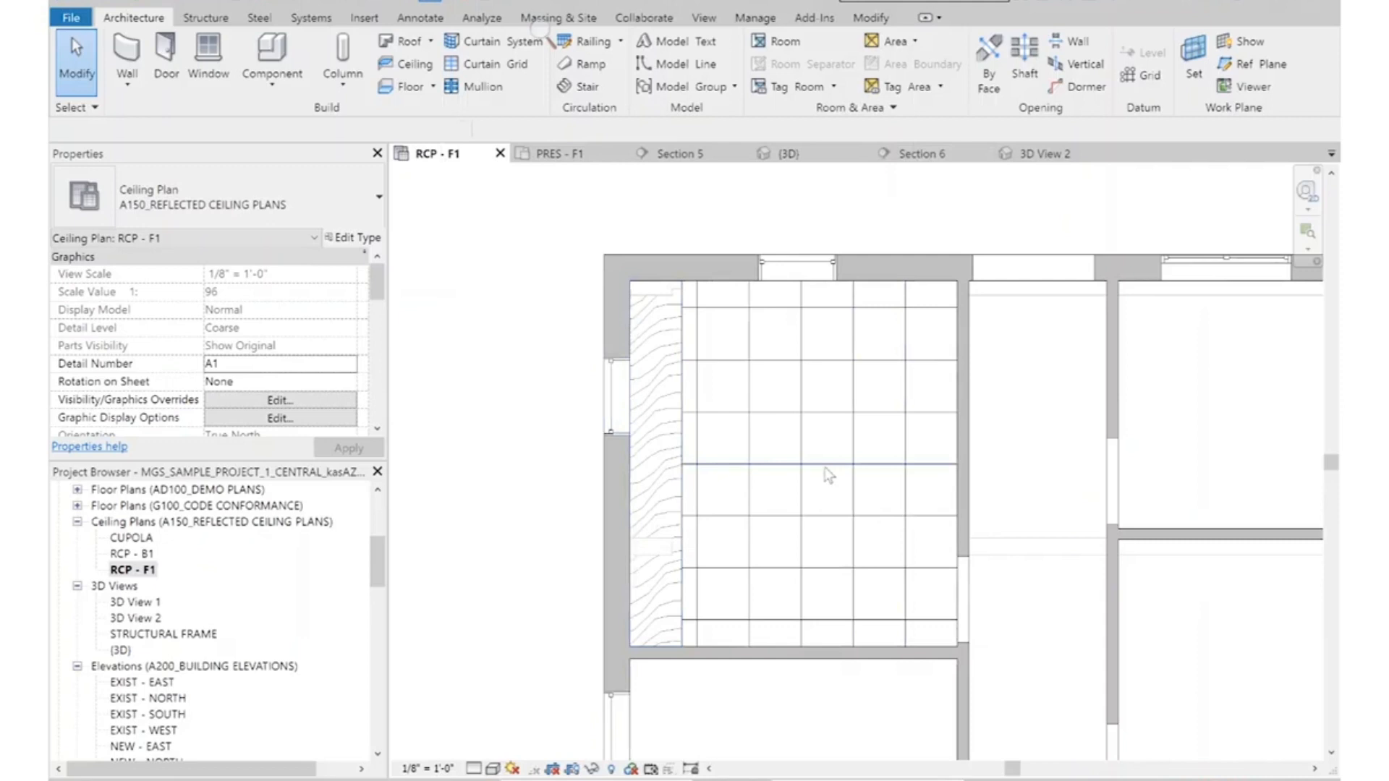
click(132, 59)
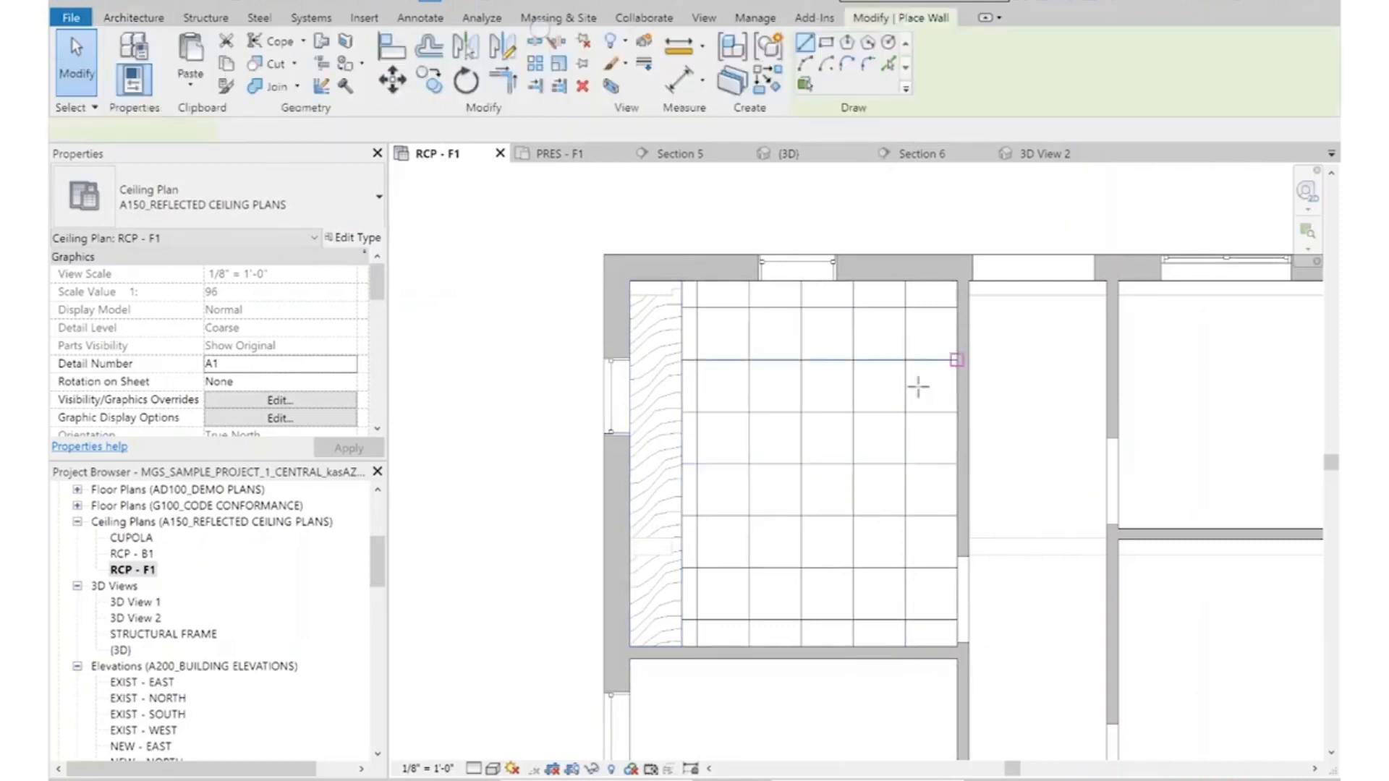
scroll(689, 308, up, 2)
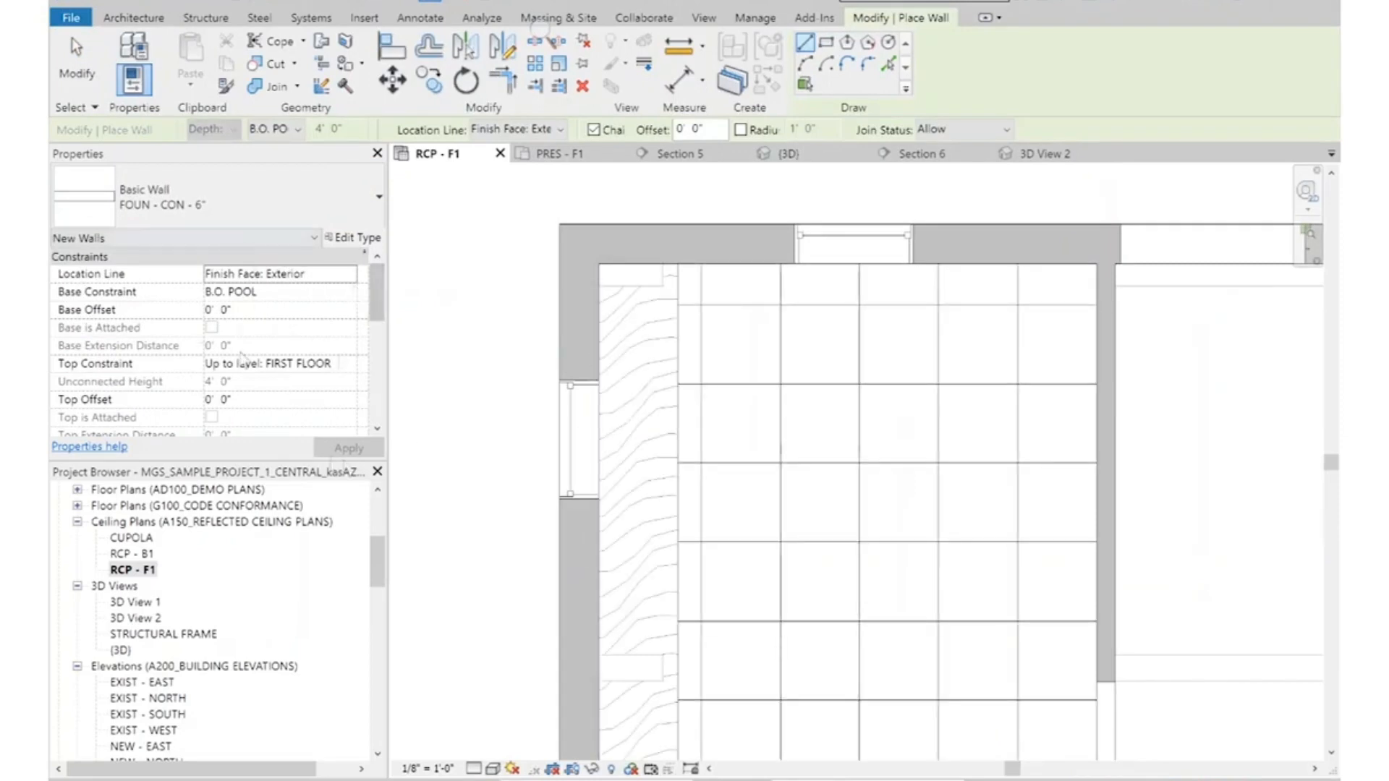
click(291, 195)
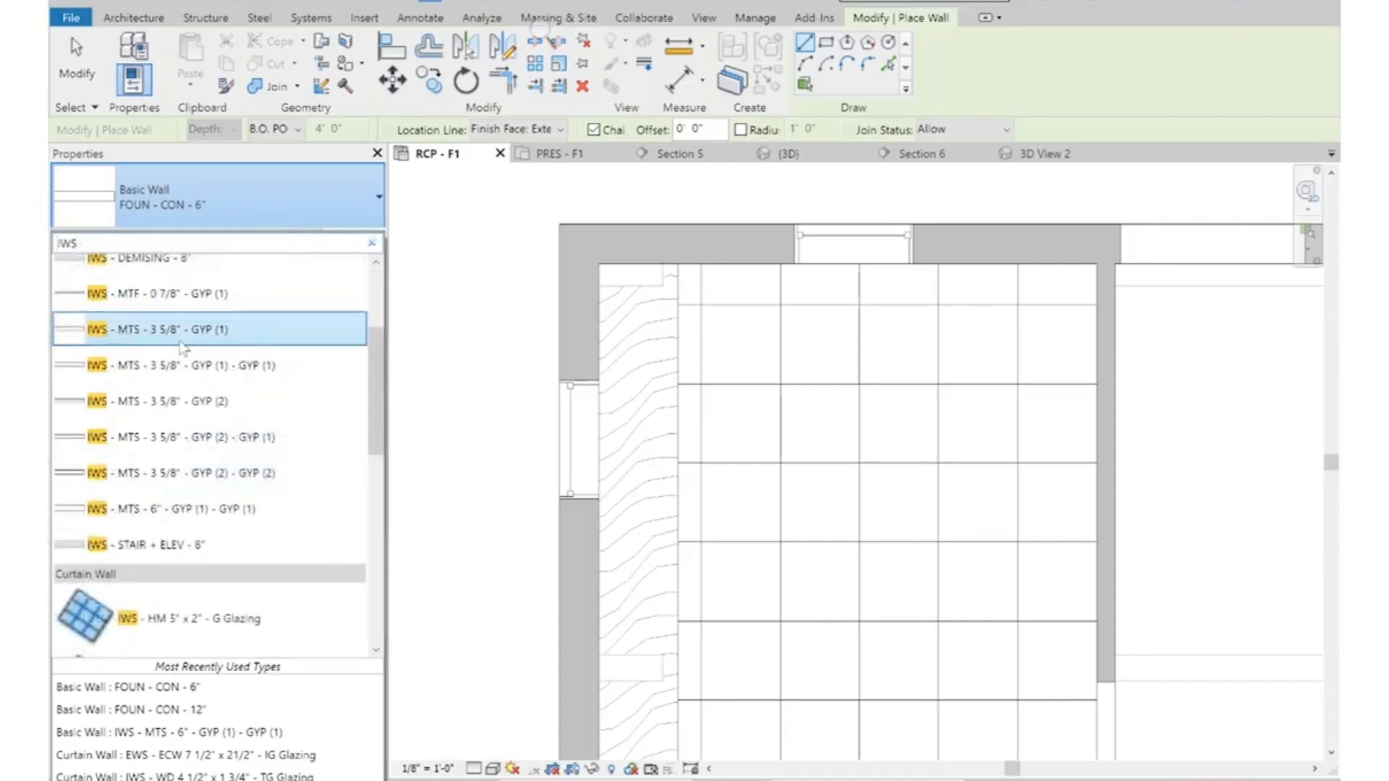
click(190, 331)
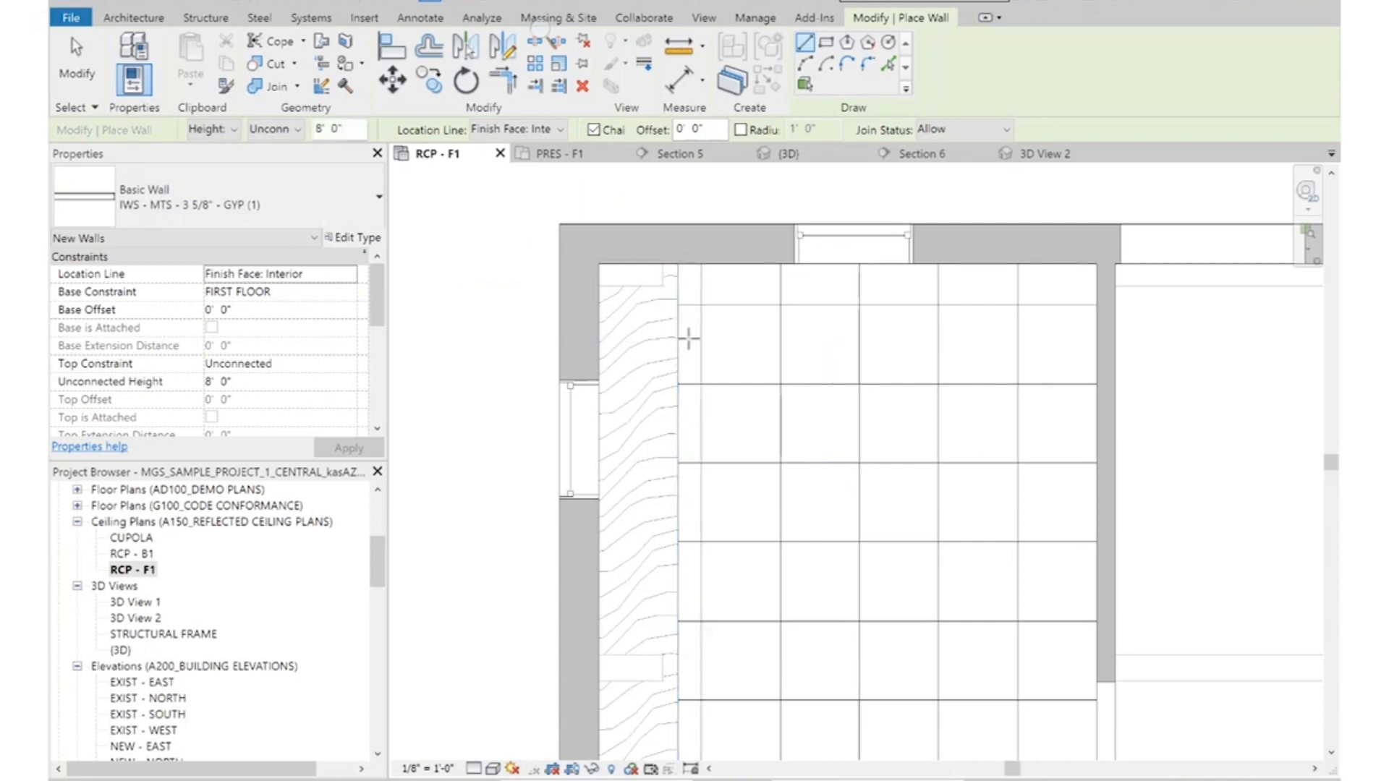
click(351, 282)
click(278, 322)
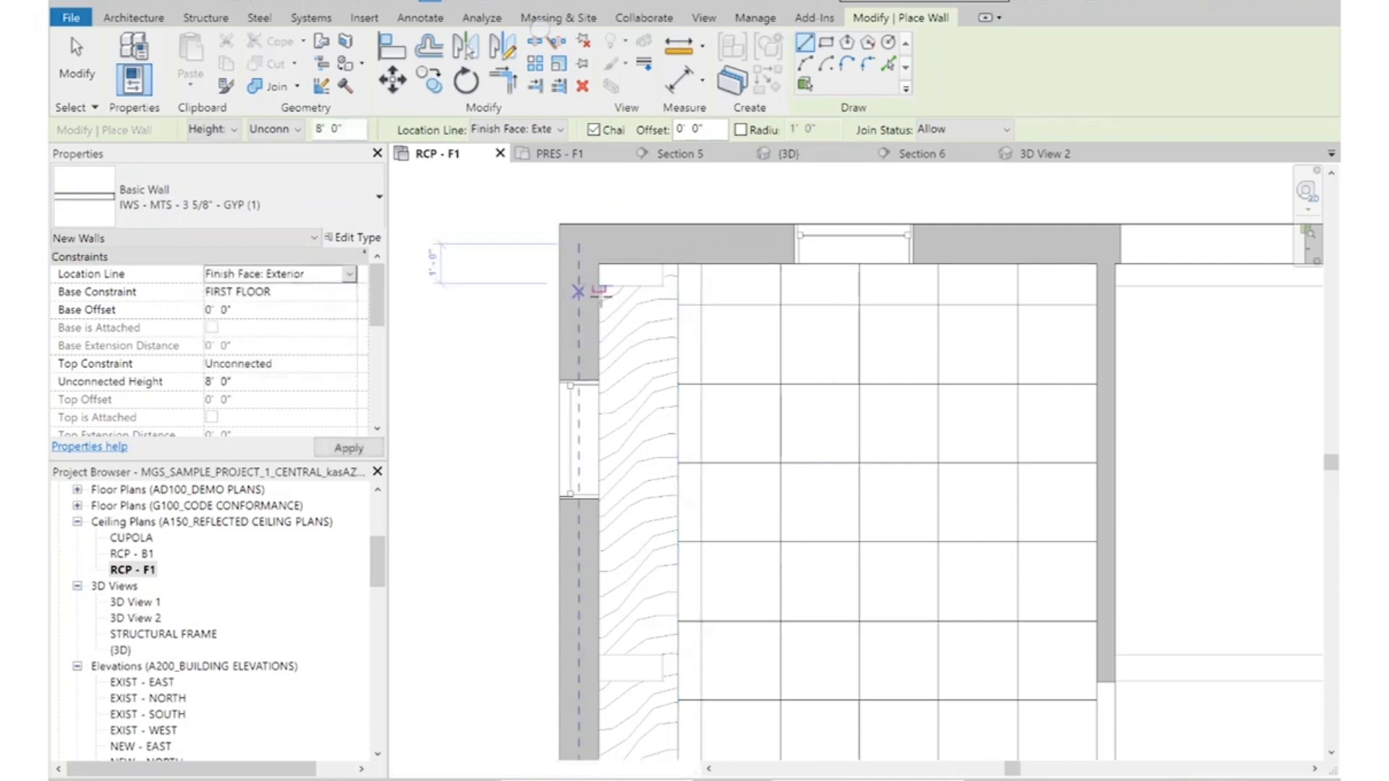
click(671, 266)
middle_drag(681, 669, 658, 405)
click(651, 555)
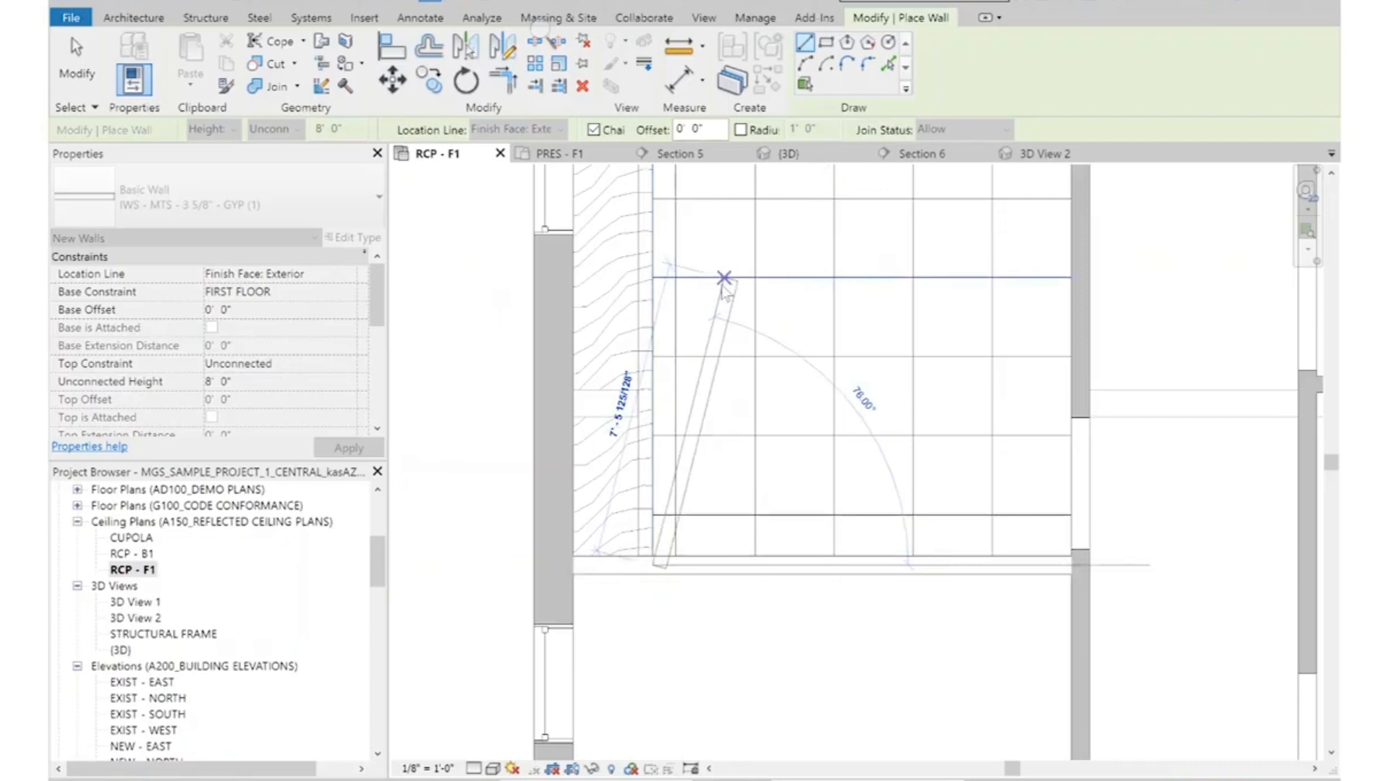
key(Escape)
key(Escape)
Set the base offset of the new wall between the two ceilings to 7' 6"
click(645, 316)
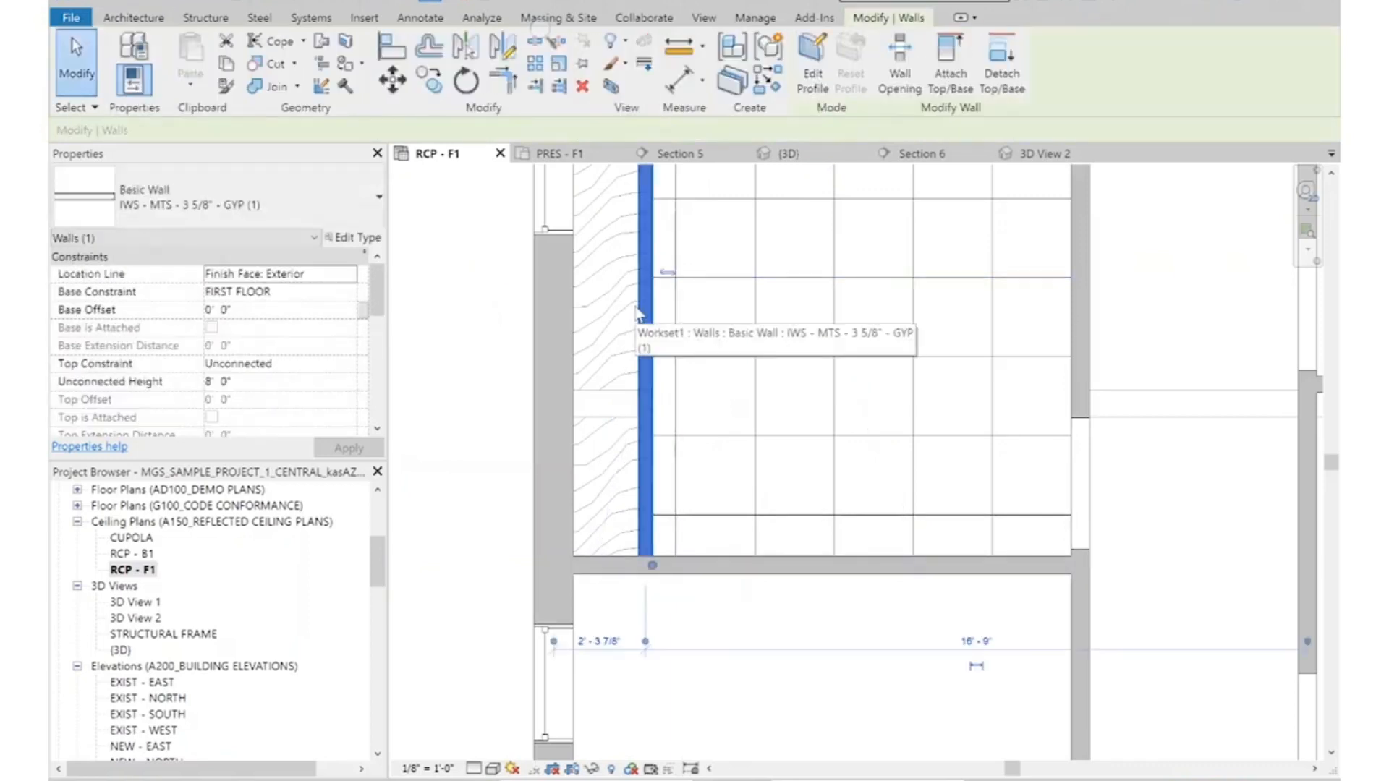
click(274, 311)
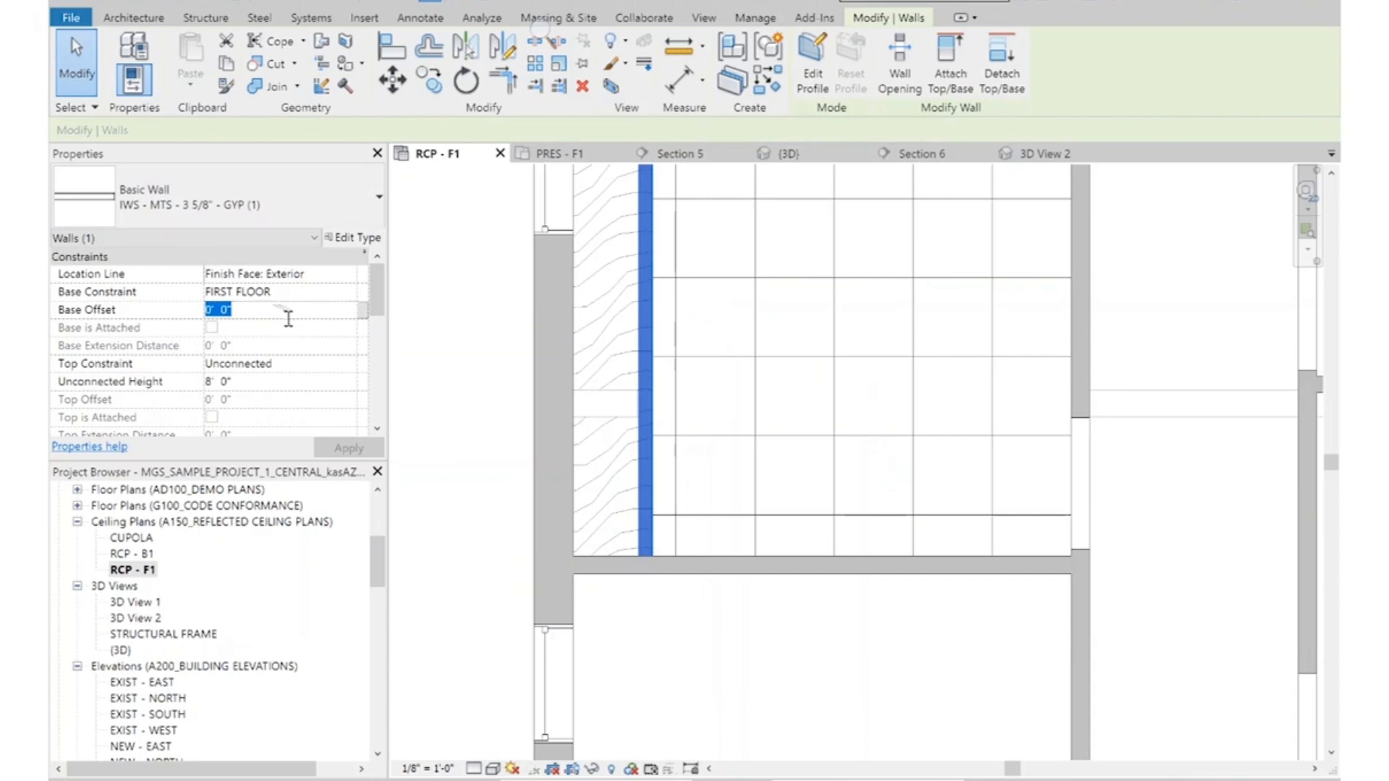
key(Return)
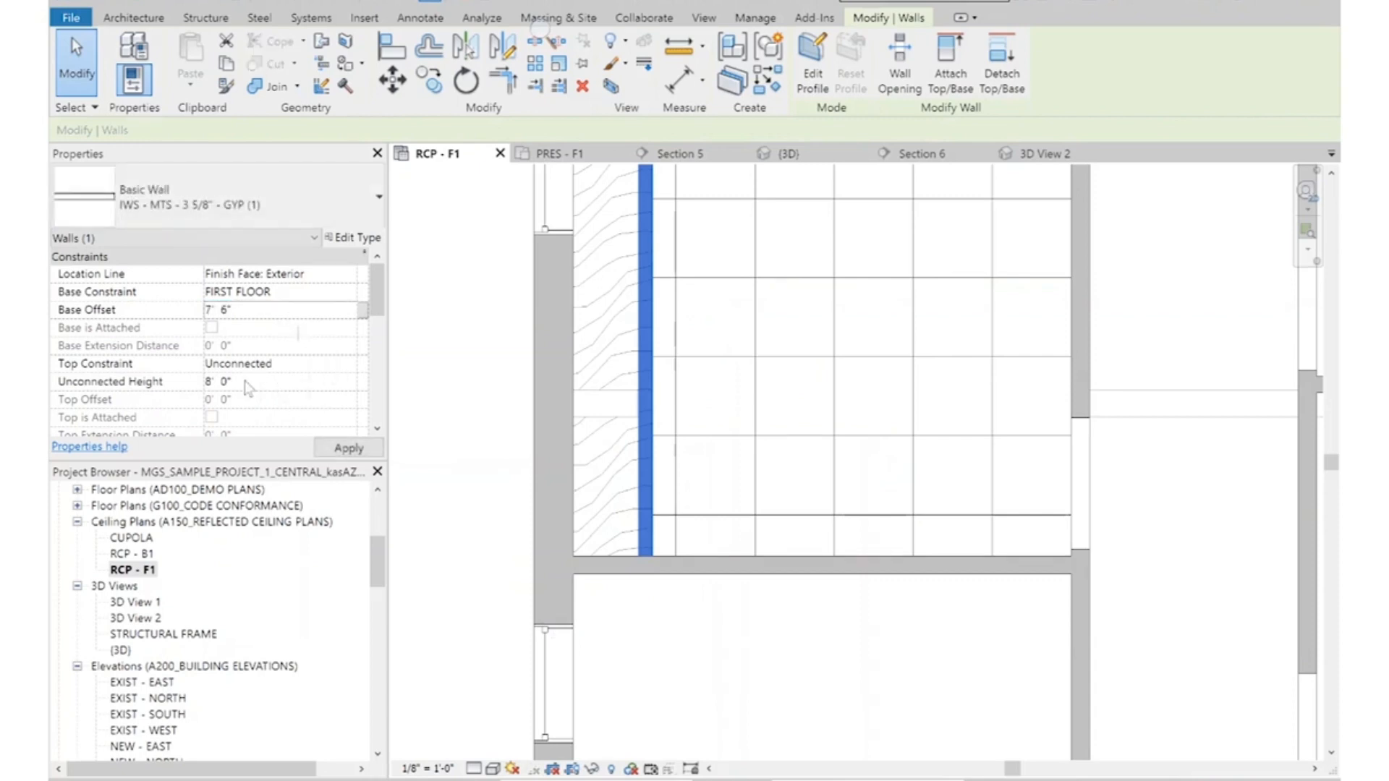
scroll(827, 507, down, 5)
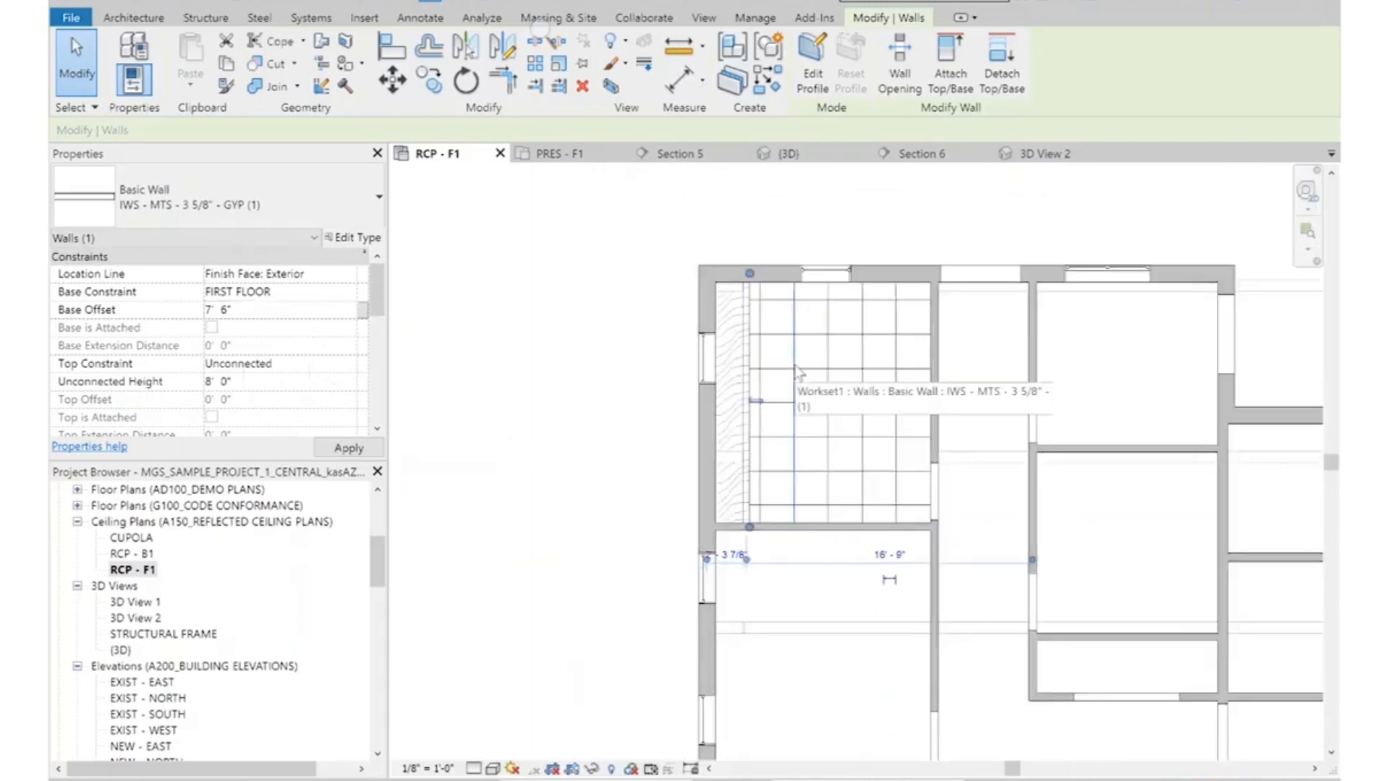
scroll(808, 391, up, 2)
key(Escape)
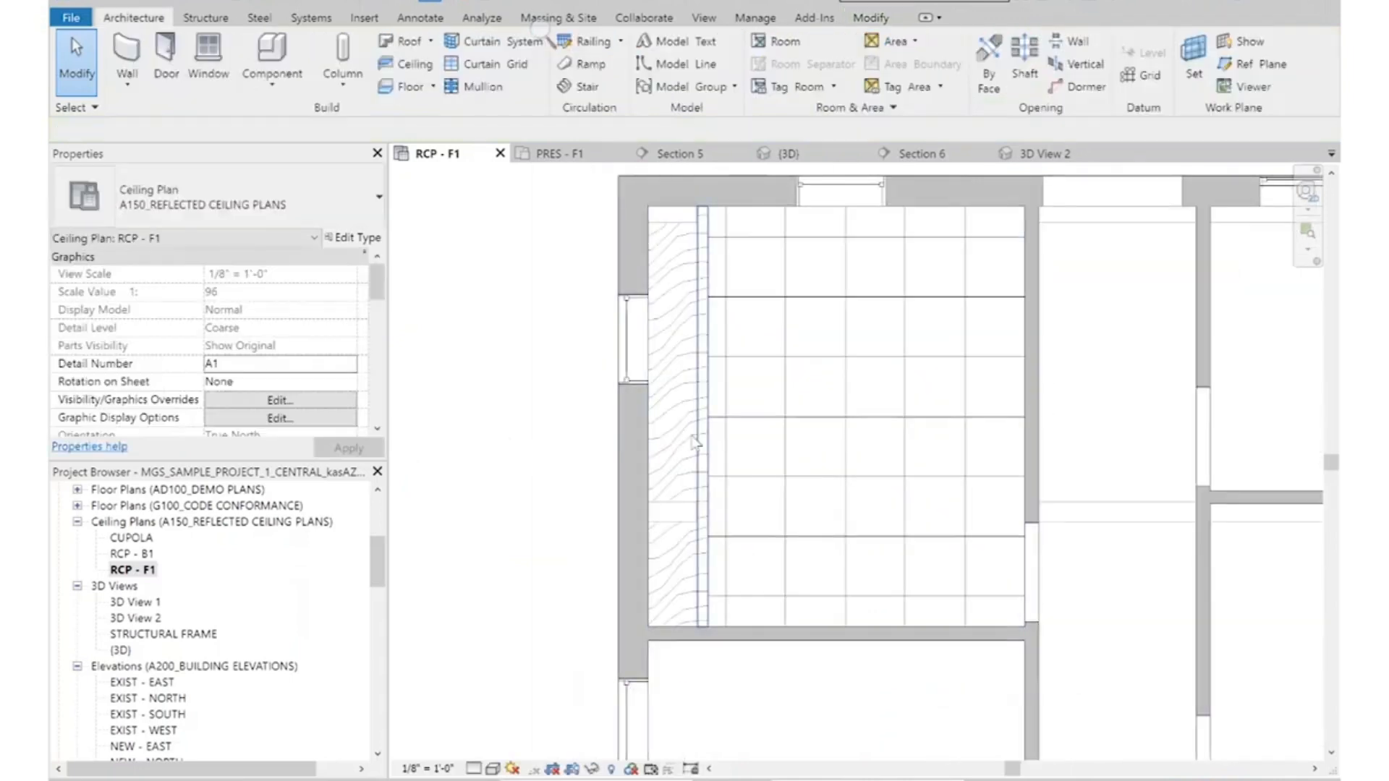
Join the new wall's geometry with the wood strip ceiling and inspect the soffit edge in 3D View 2
click(700, 347)
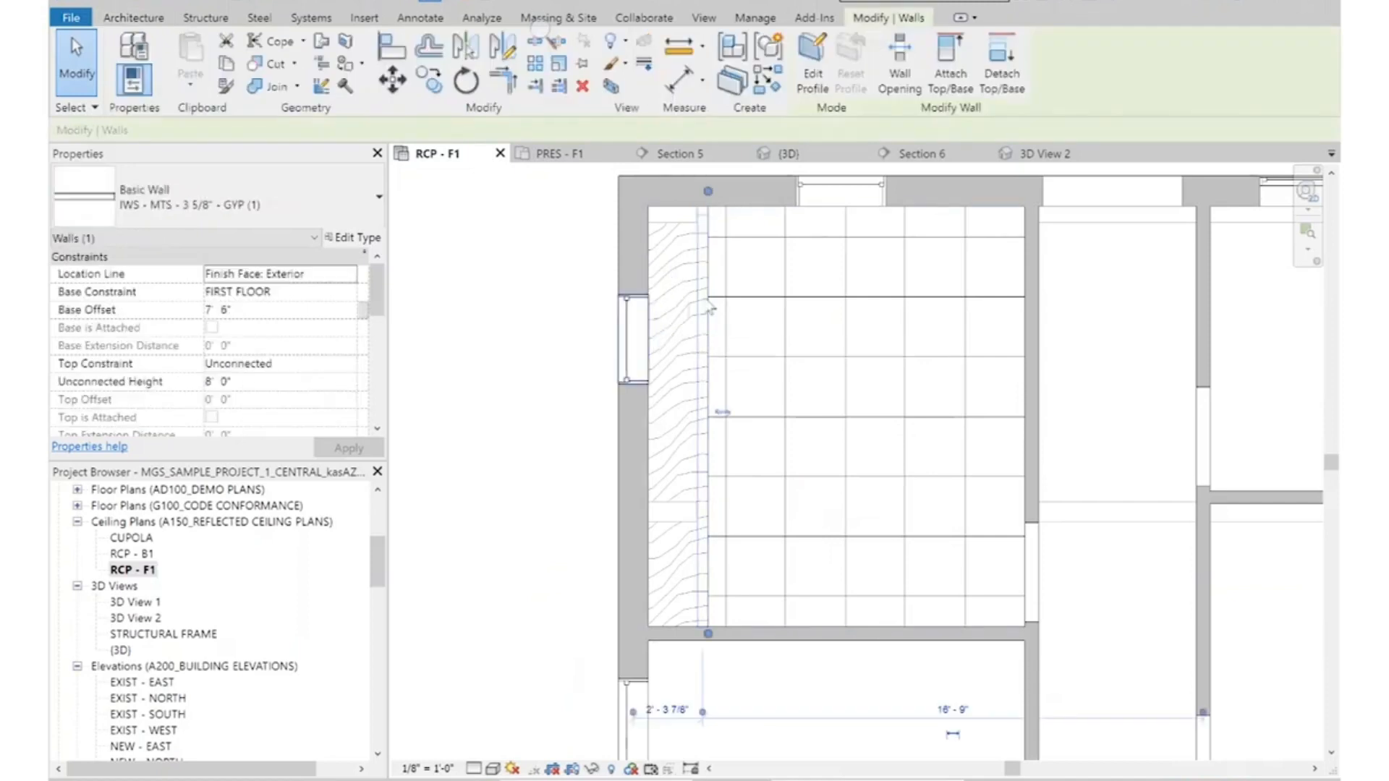
key(Escape)
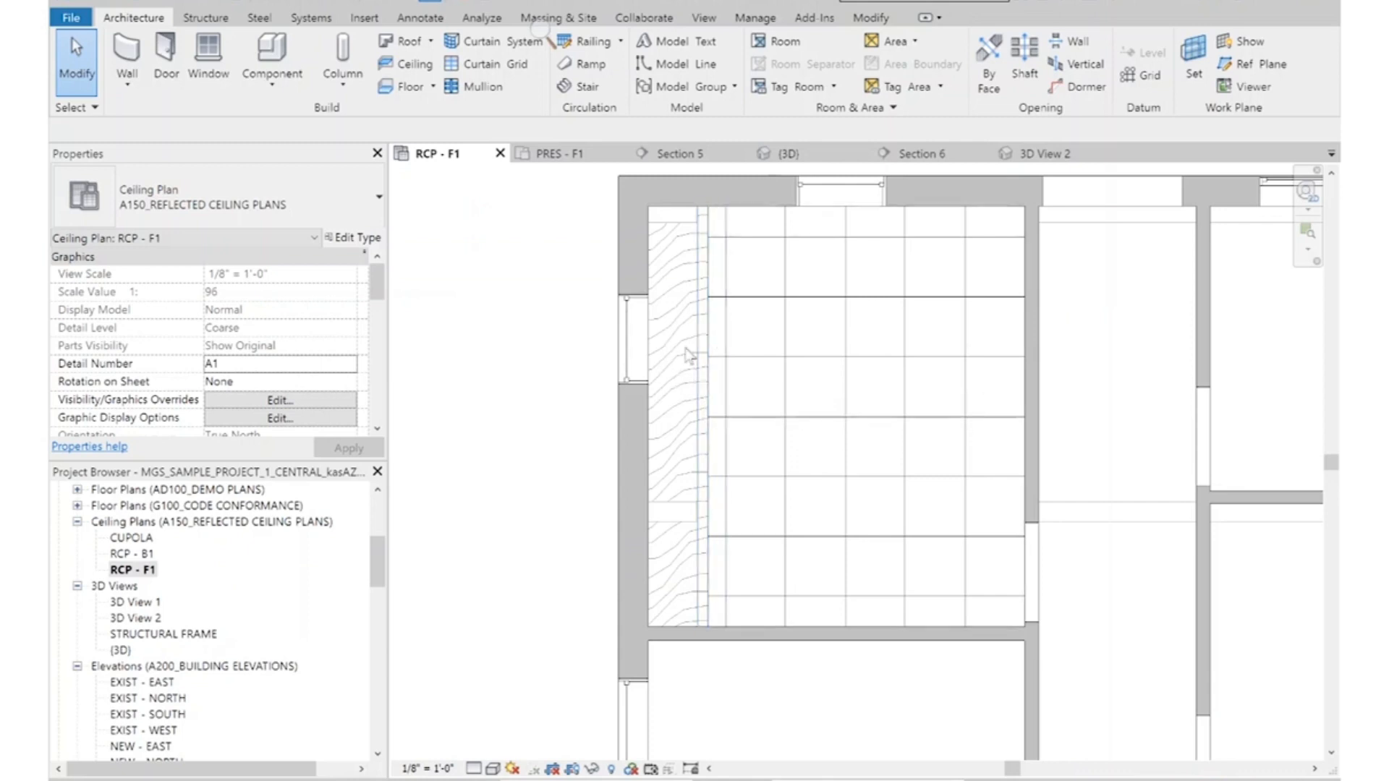
click(699, 388)
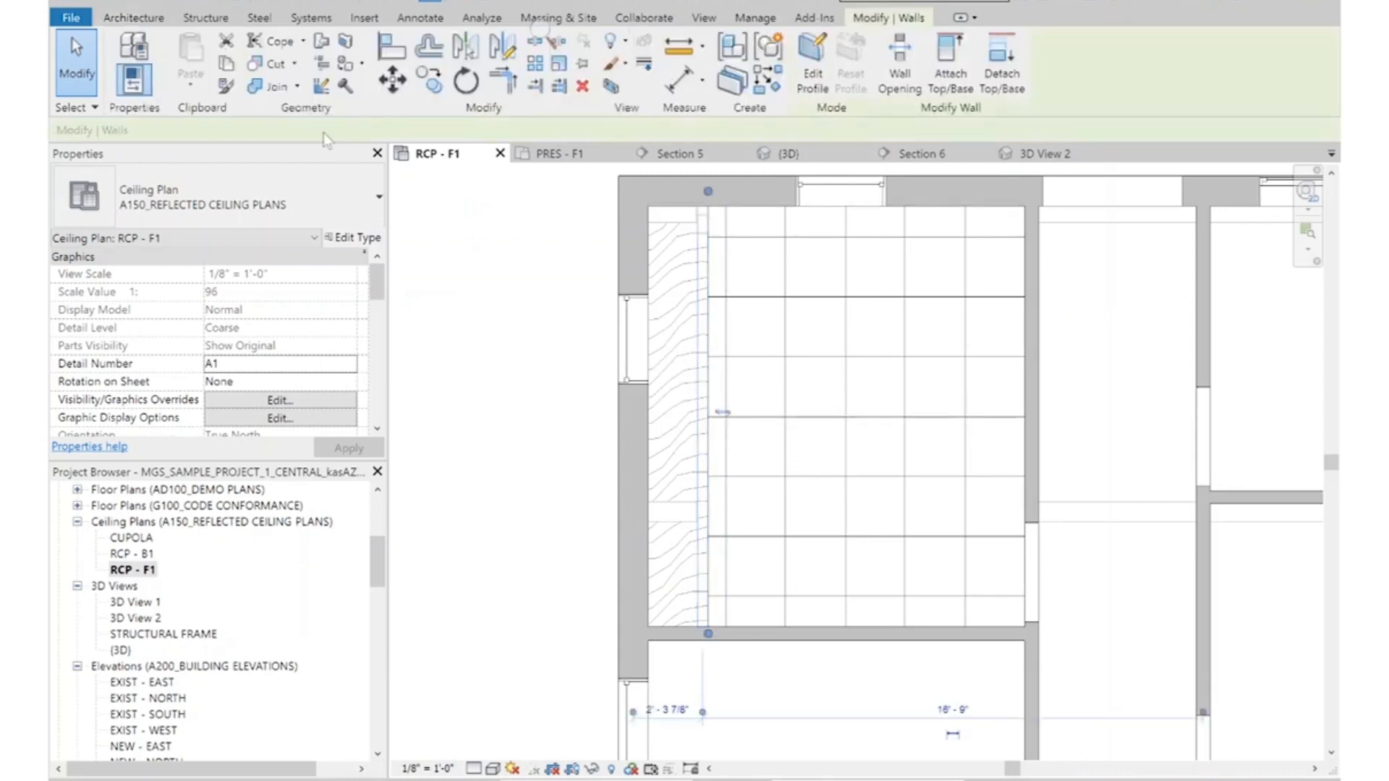
click(712, 333)
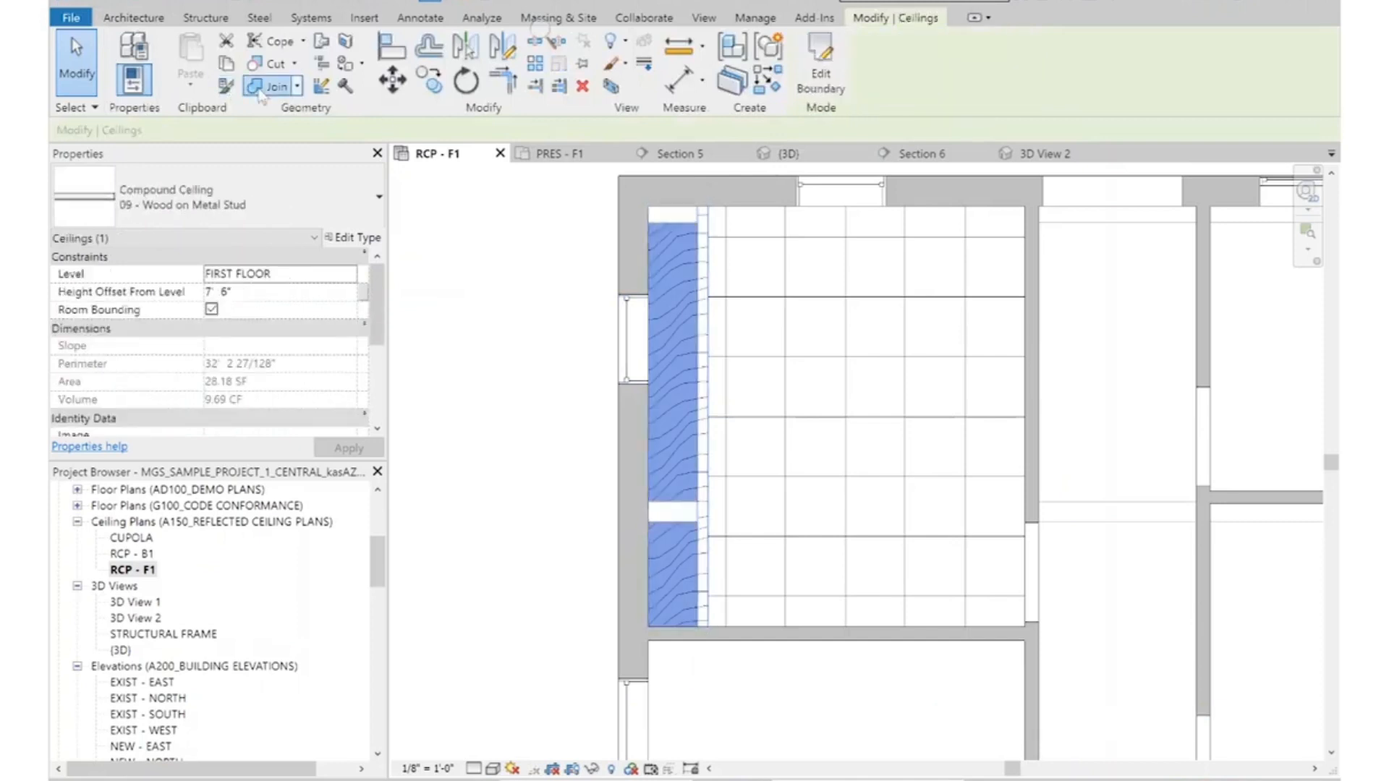
key(Escape)
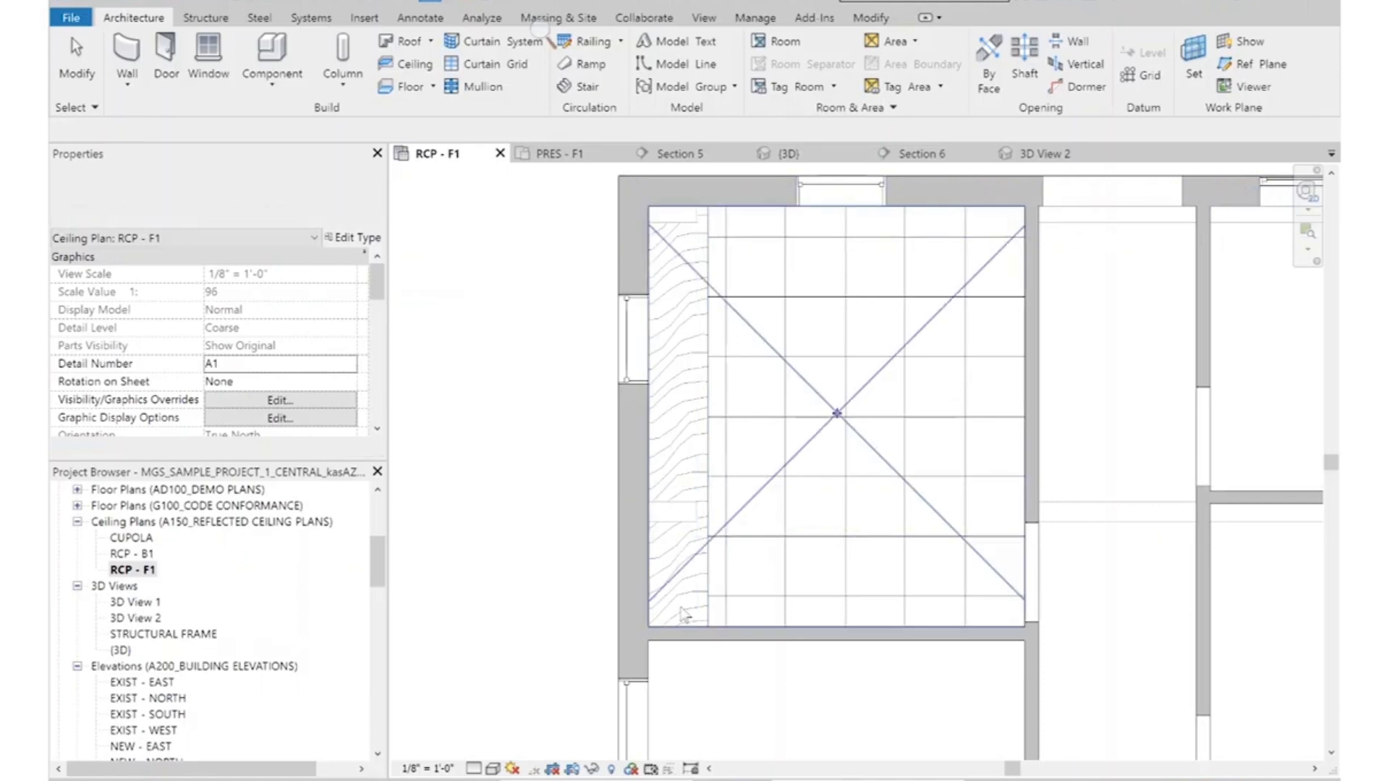
key(Escape)
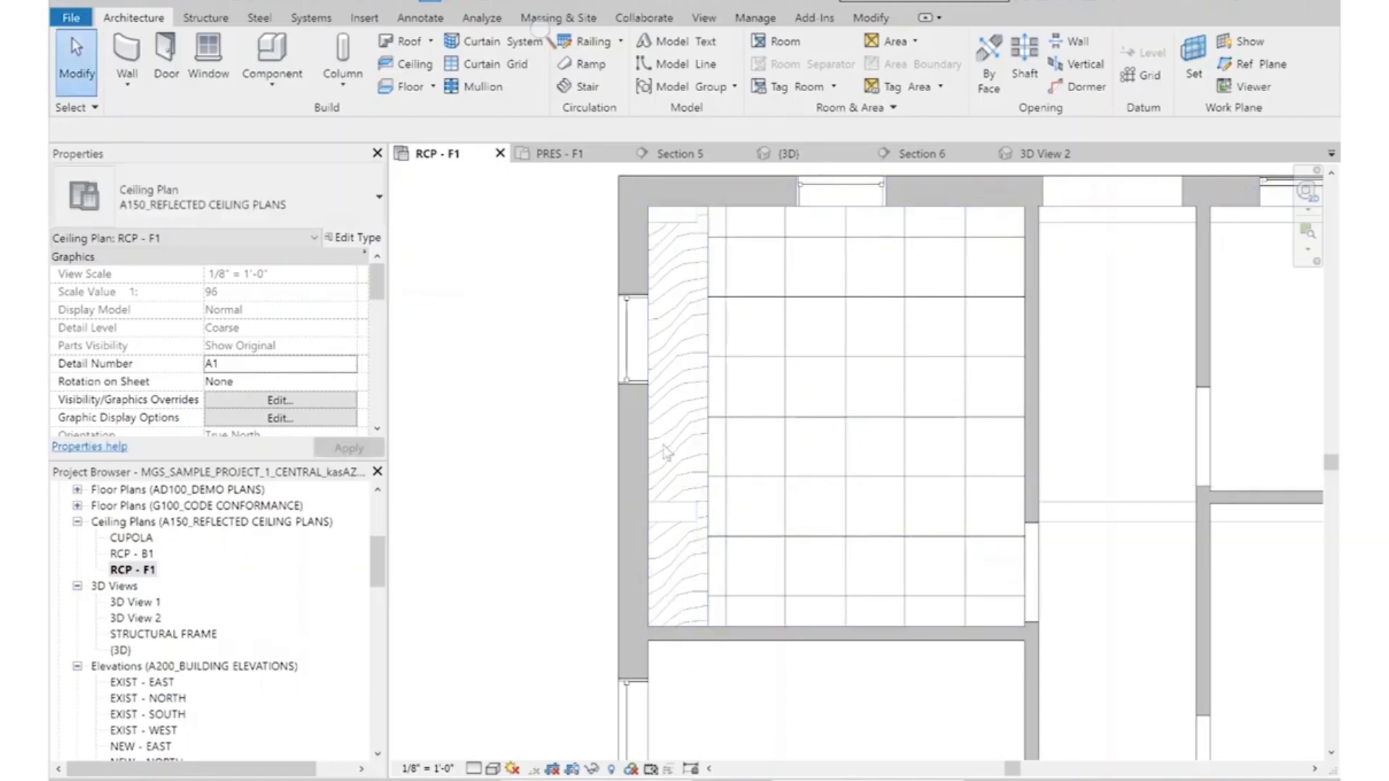
click(1042, 153)
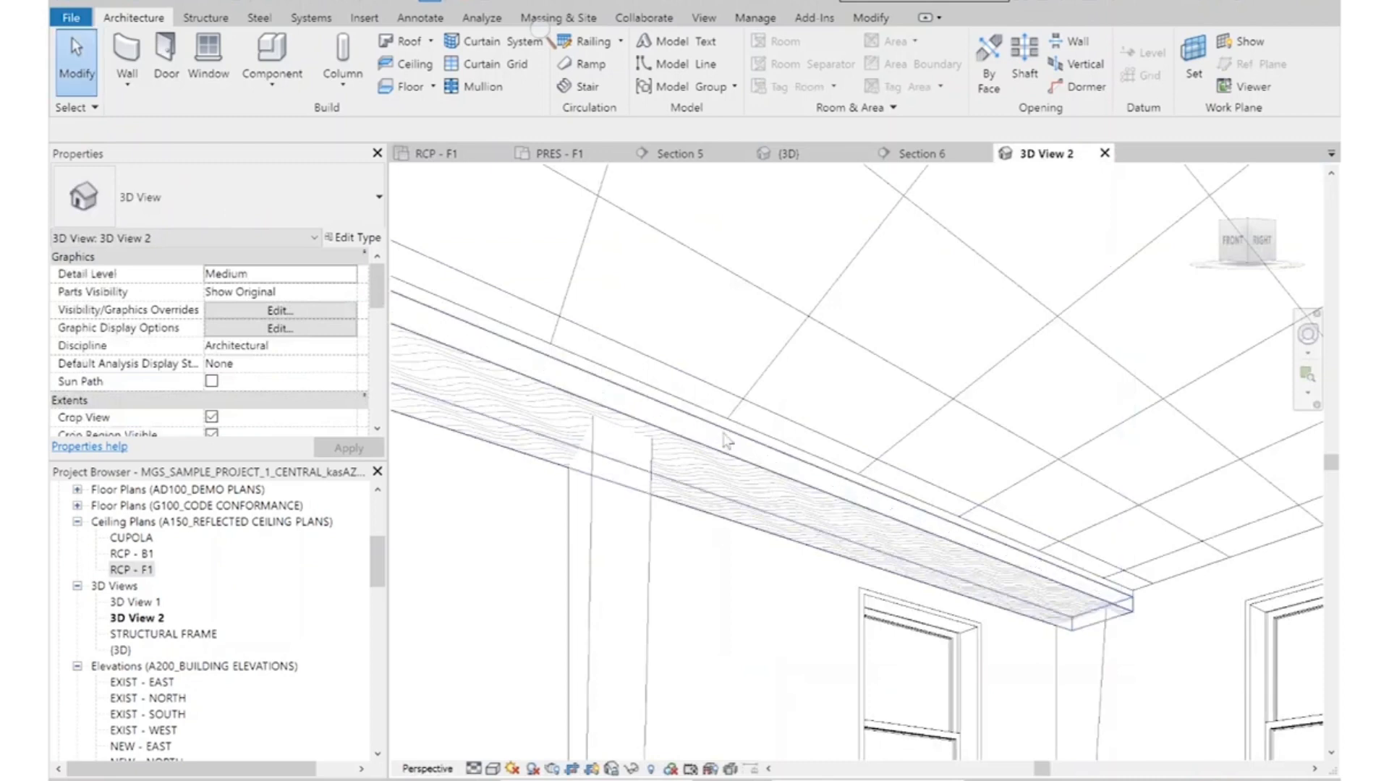
click(620, 389)
key(Escape)
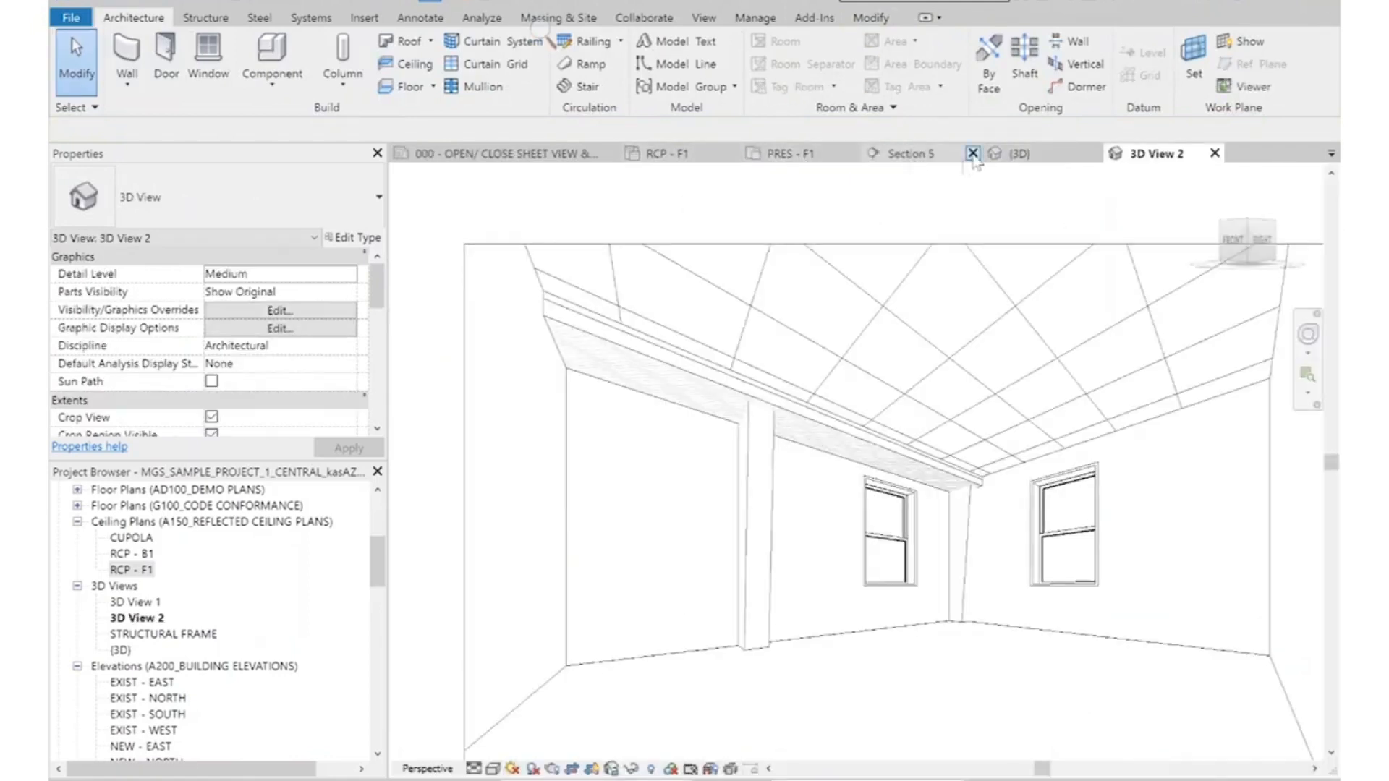
In Section 5, attach the top of the short wall above the strip ceiling to the underside of the sloped roof
click(917, 153)
scroll(779, 322, up, 4)
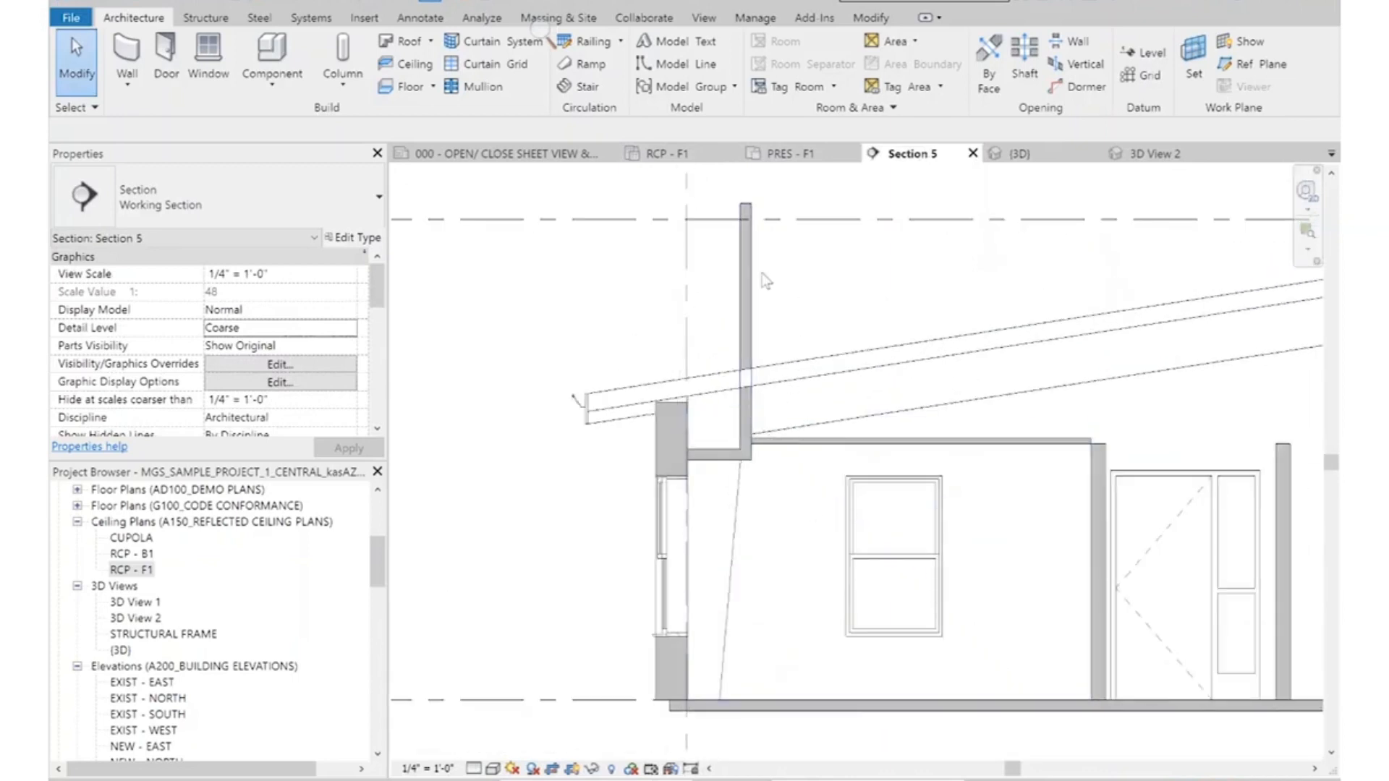
click(746, 246)
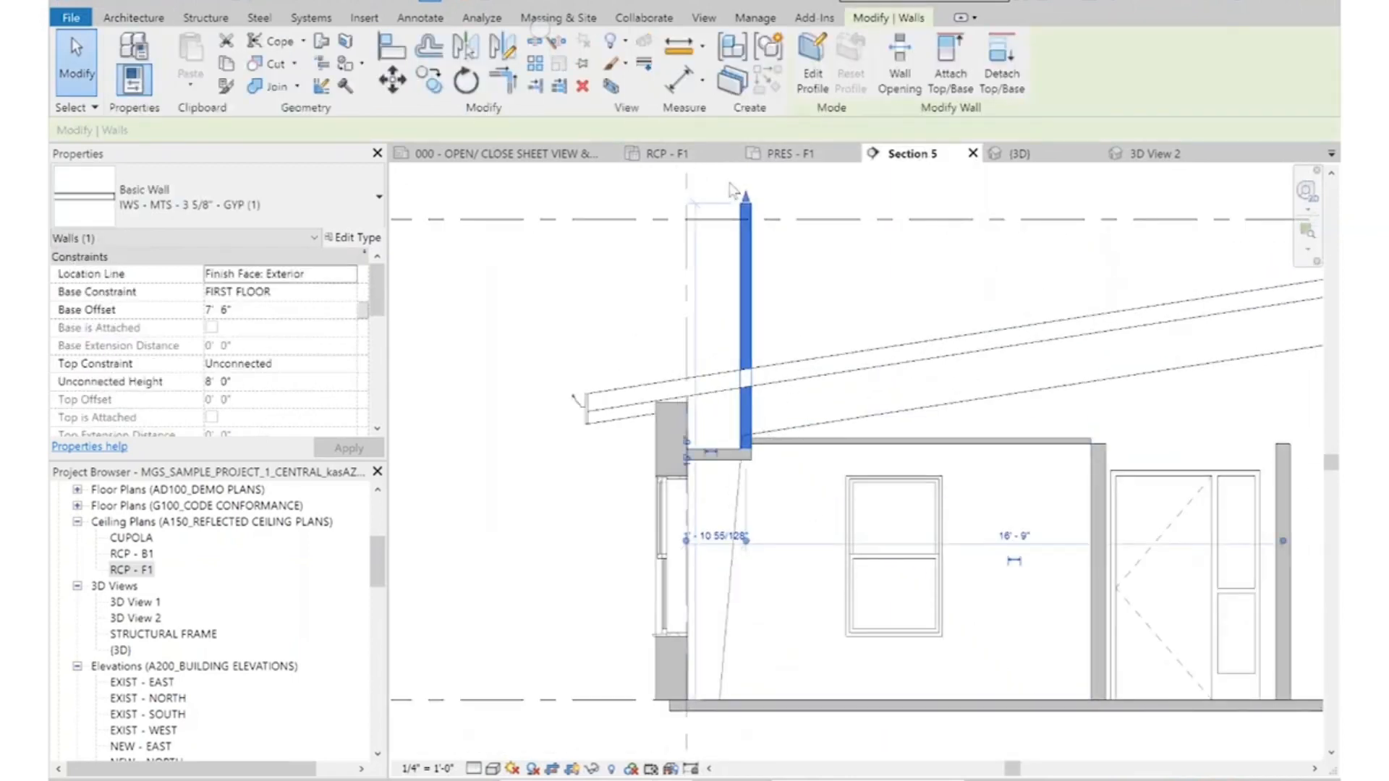
mouse_move(892, 365)
middle_down()
mouse_move(892, 437)
mouse_move(796, 431)
middle_up()
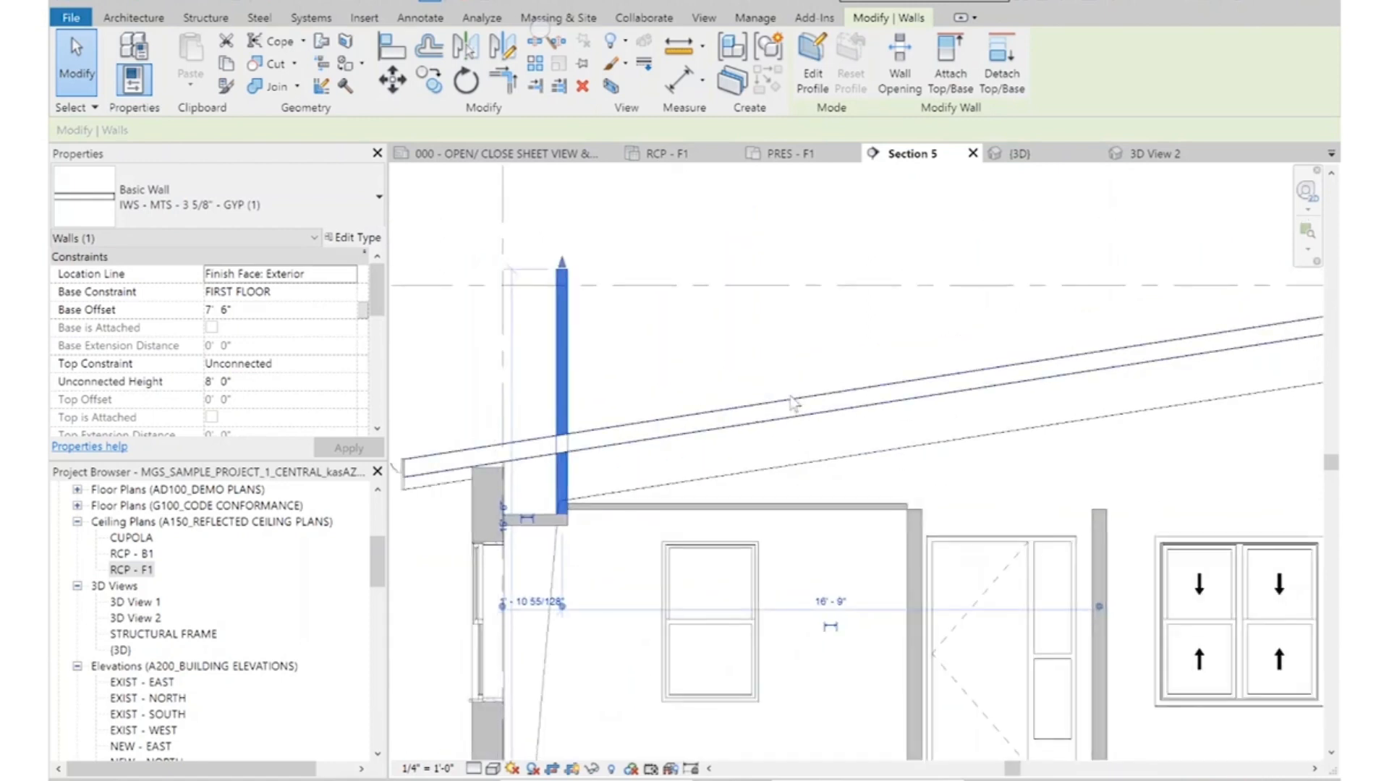
click(952, 71)
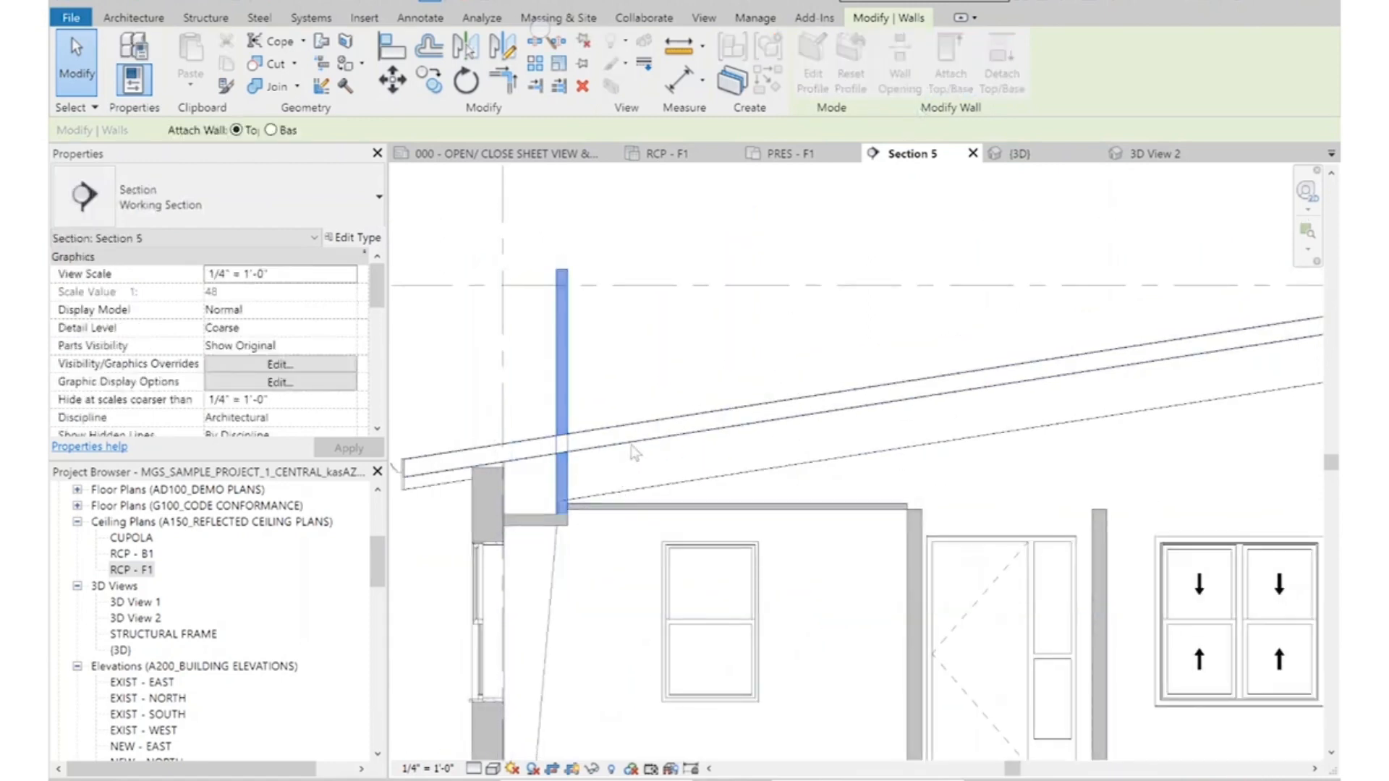
click(626, 466)
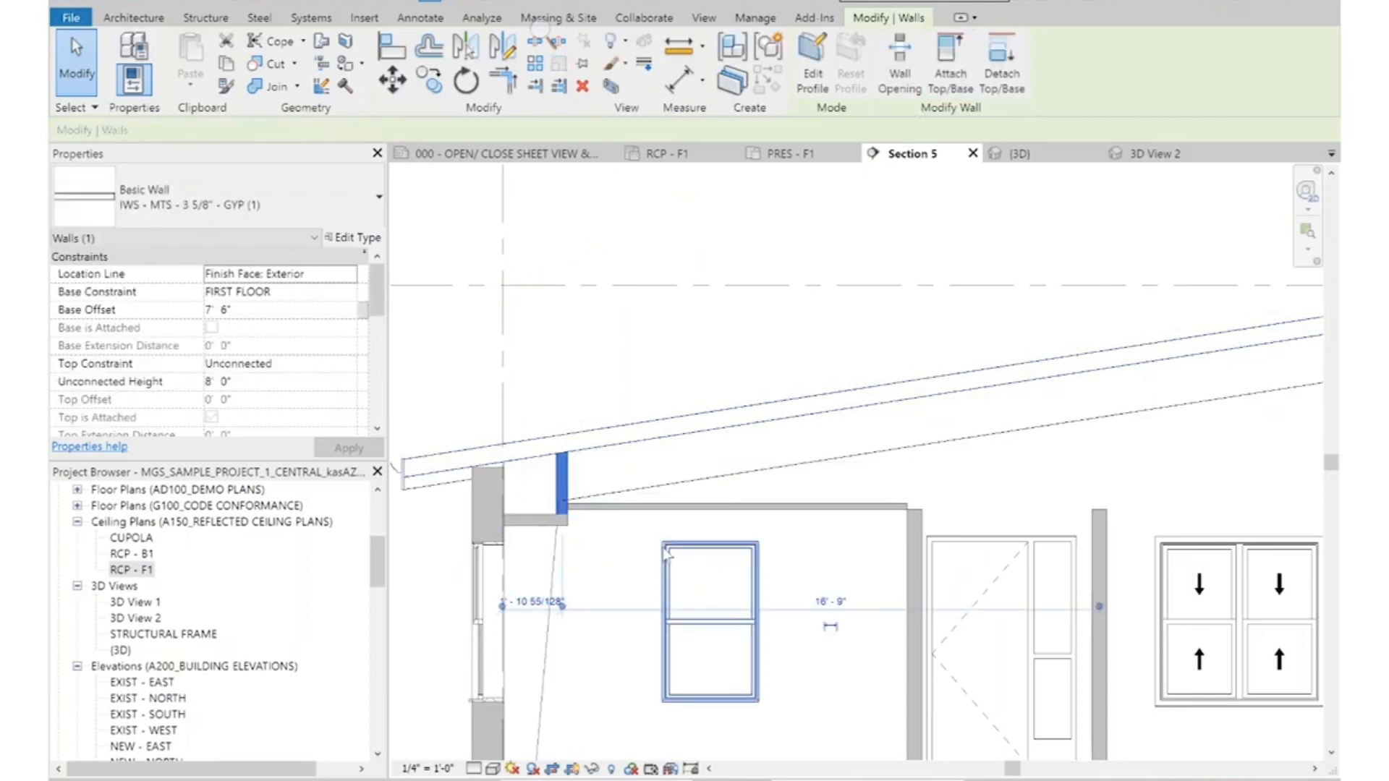
click(630, 356)
scroll(631, 356, down, 2)
scroll(585, 466, up, 3)
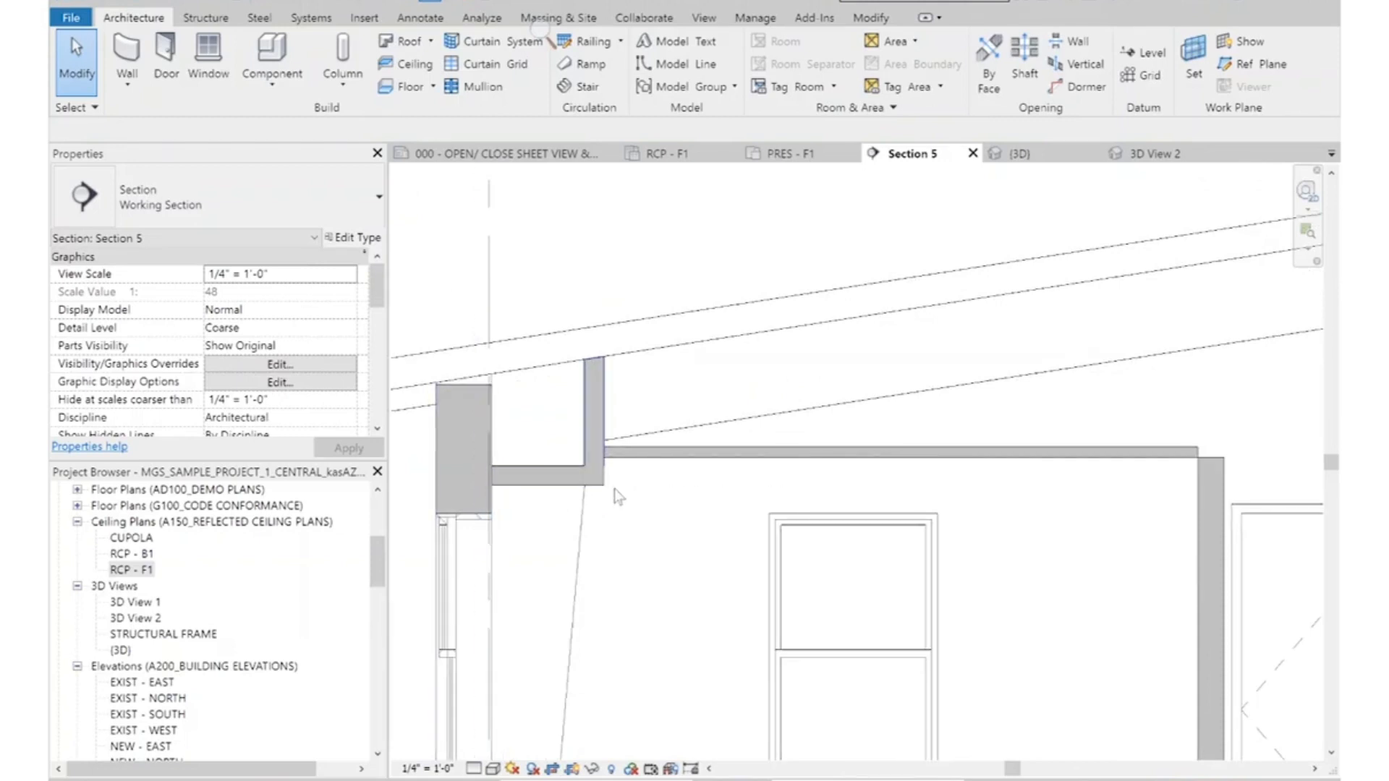
scroll(785, 370, down, 3)
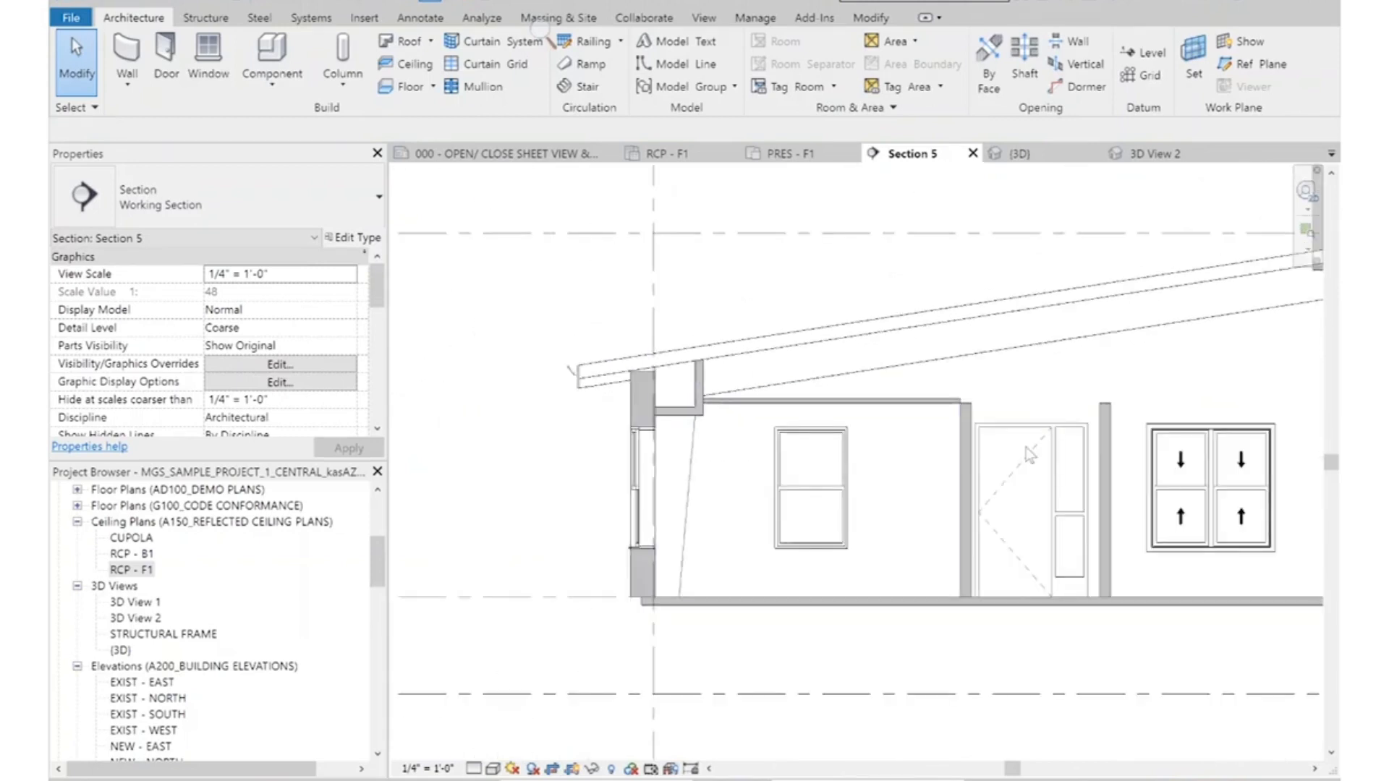
In Section 5, attach the tops of the two interior partition walls on either side of the door to the sloped roof
click(702, 447)
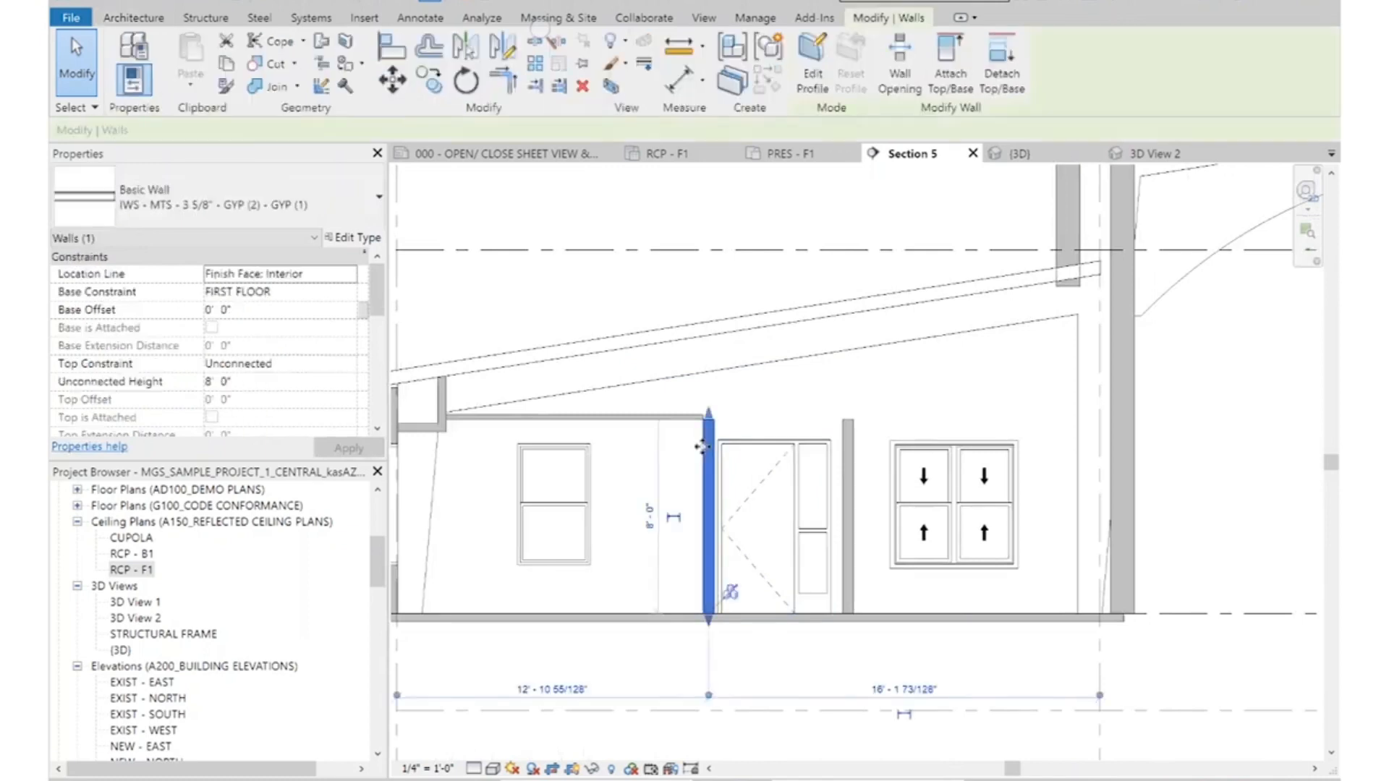
key(Escape)
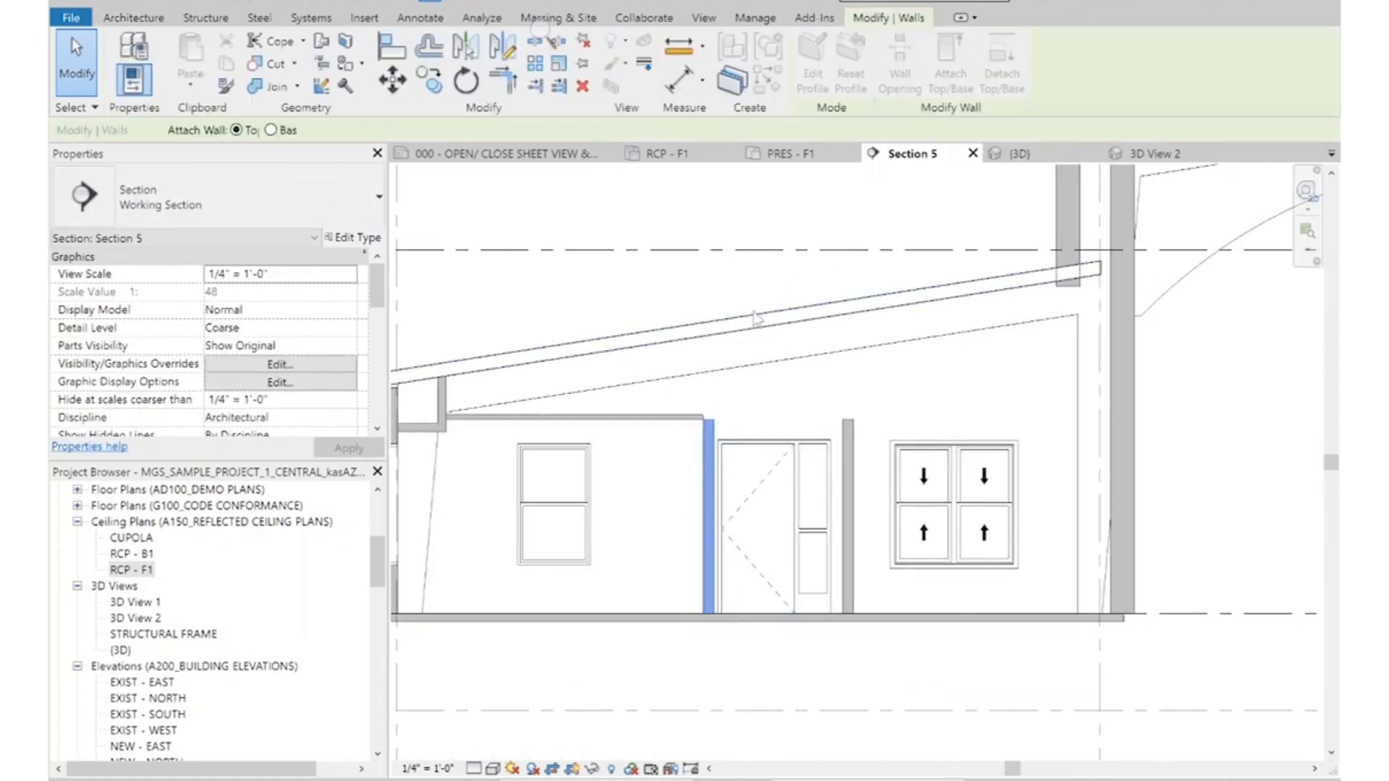
click(867, 343)
click(847, 470)
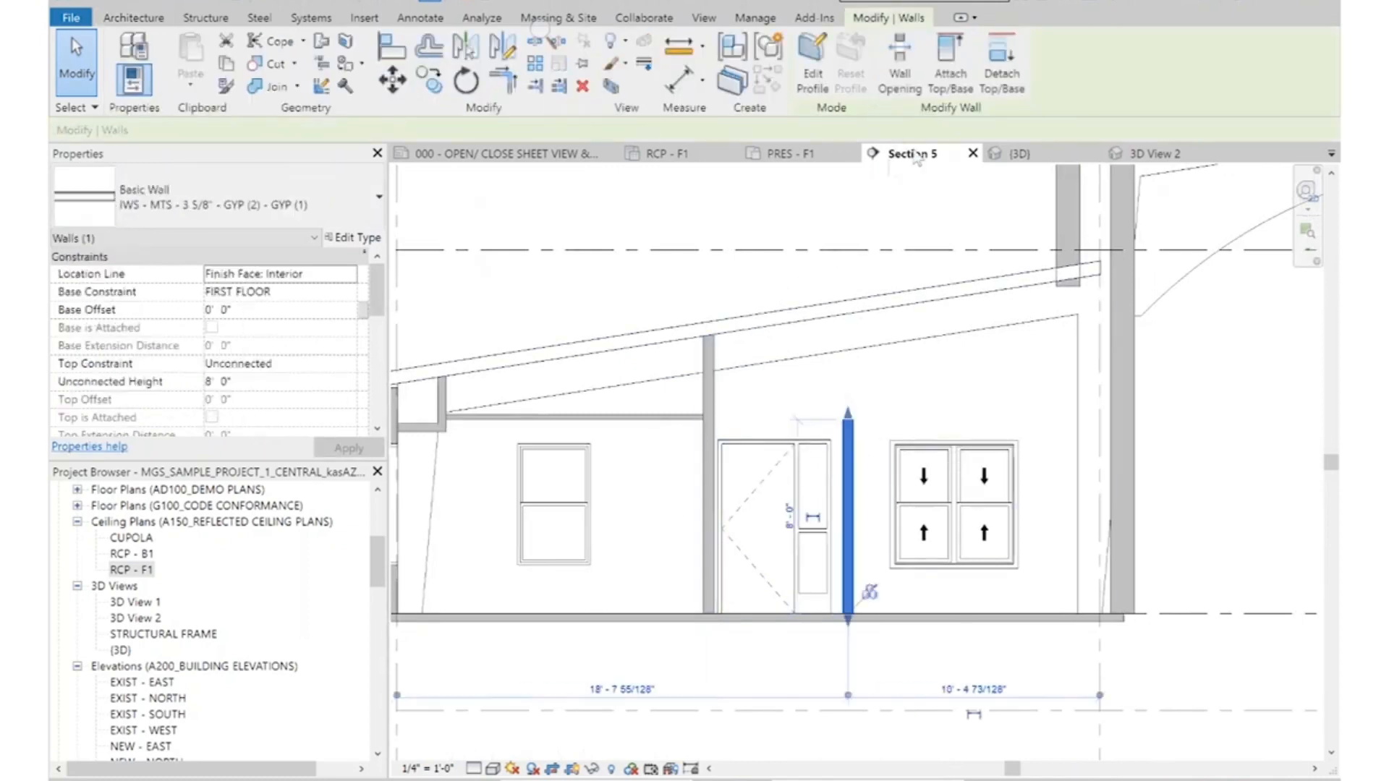
click(950, 73)
click(862, 344)
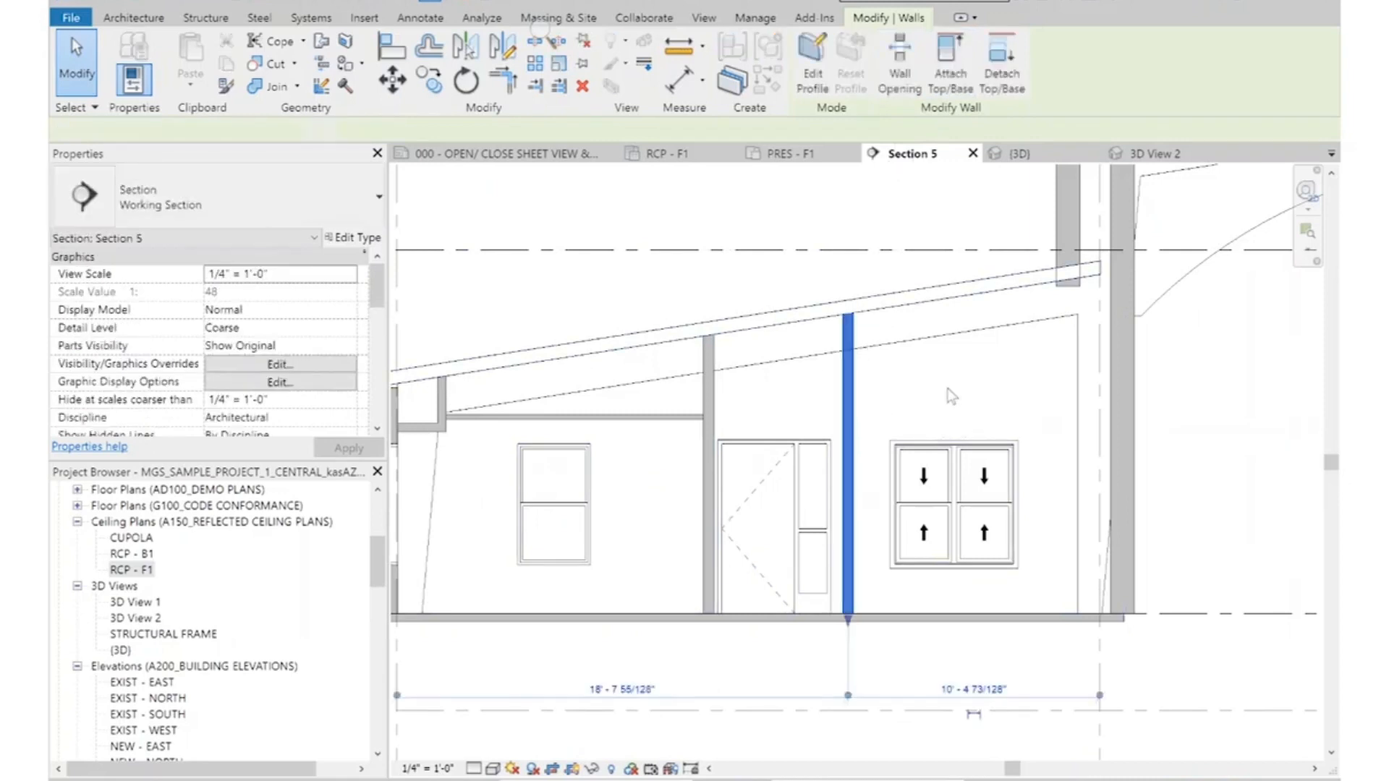
key(Escape)
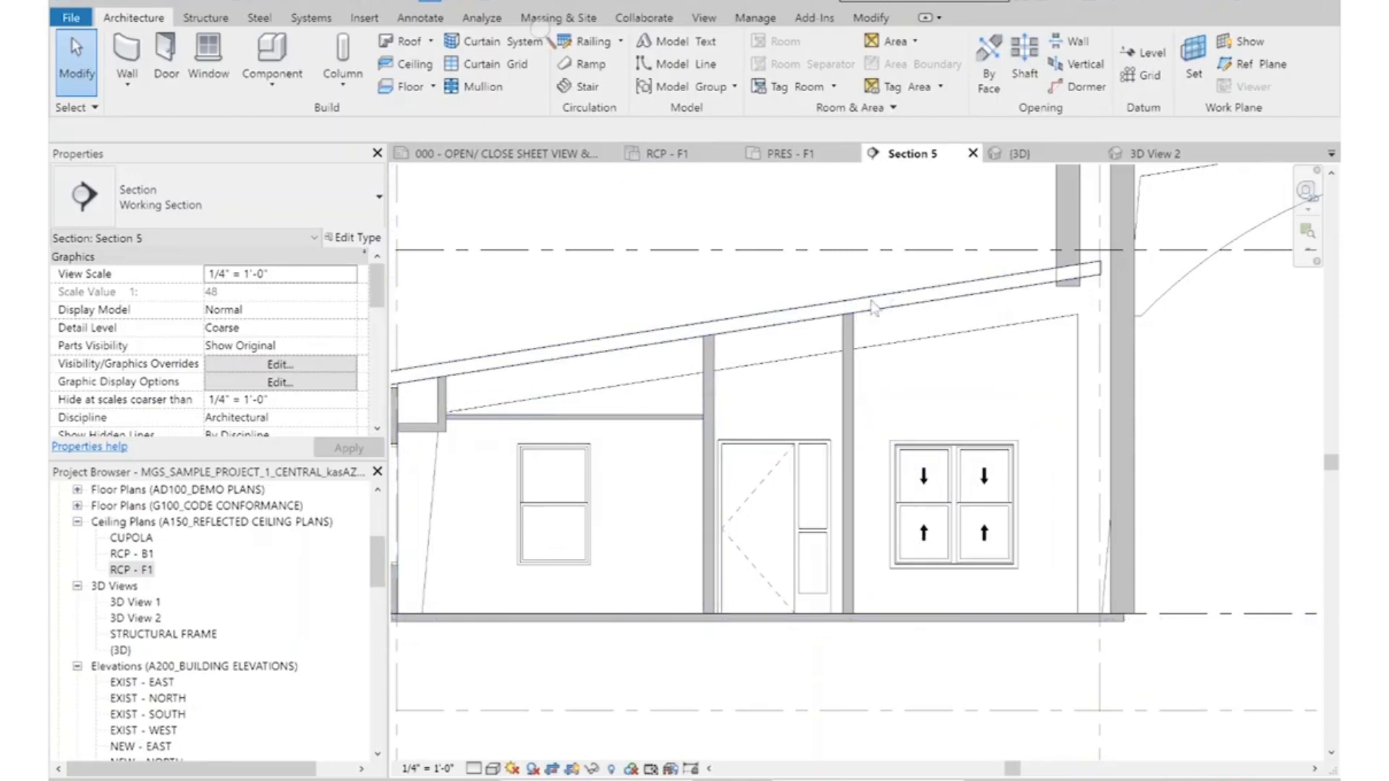
scroll(958, 394, down, 2)
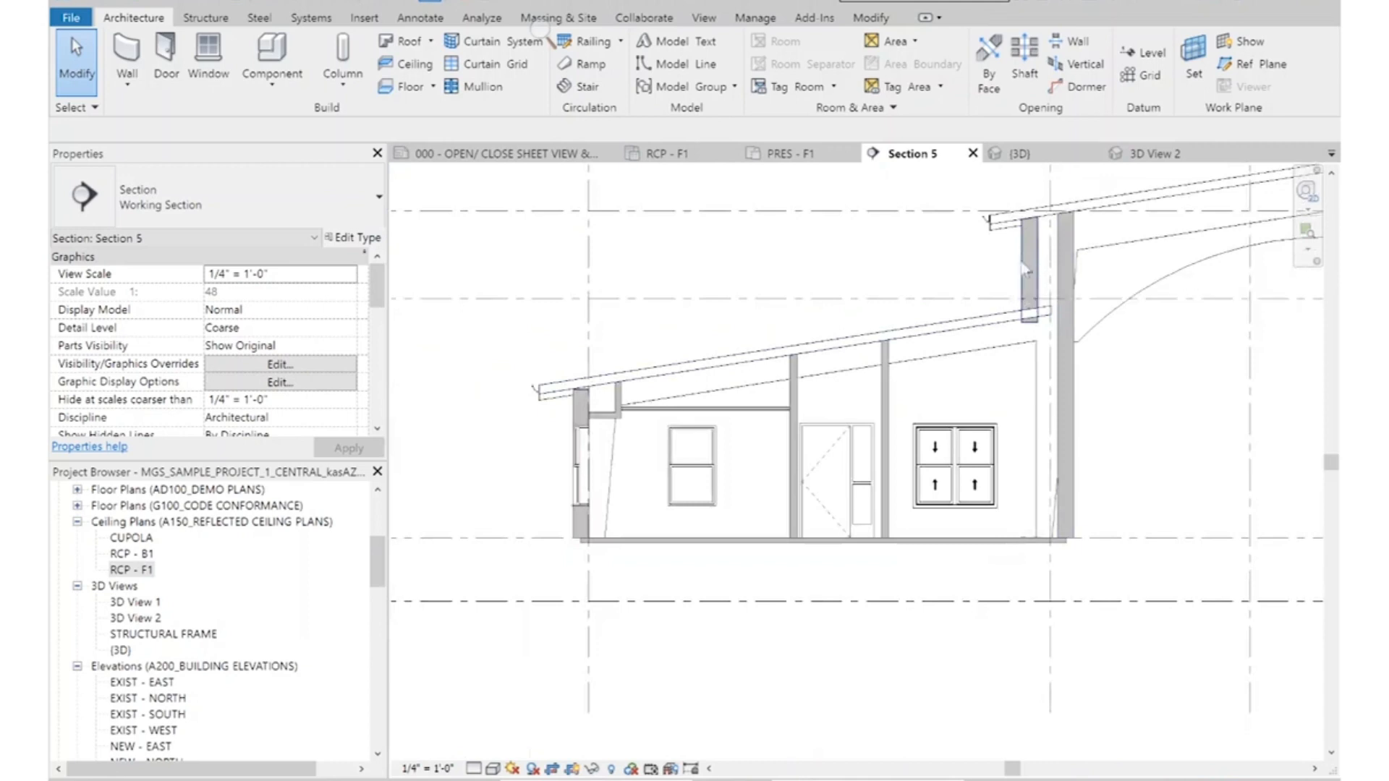
In RCP - F1, tag all untagged rooms with the 00 - Room Tag : Room Number type, without leaders
click(670, 153)
scroll(622, 448, down, 3)
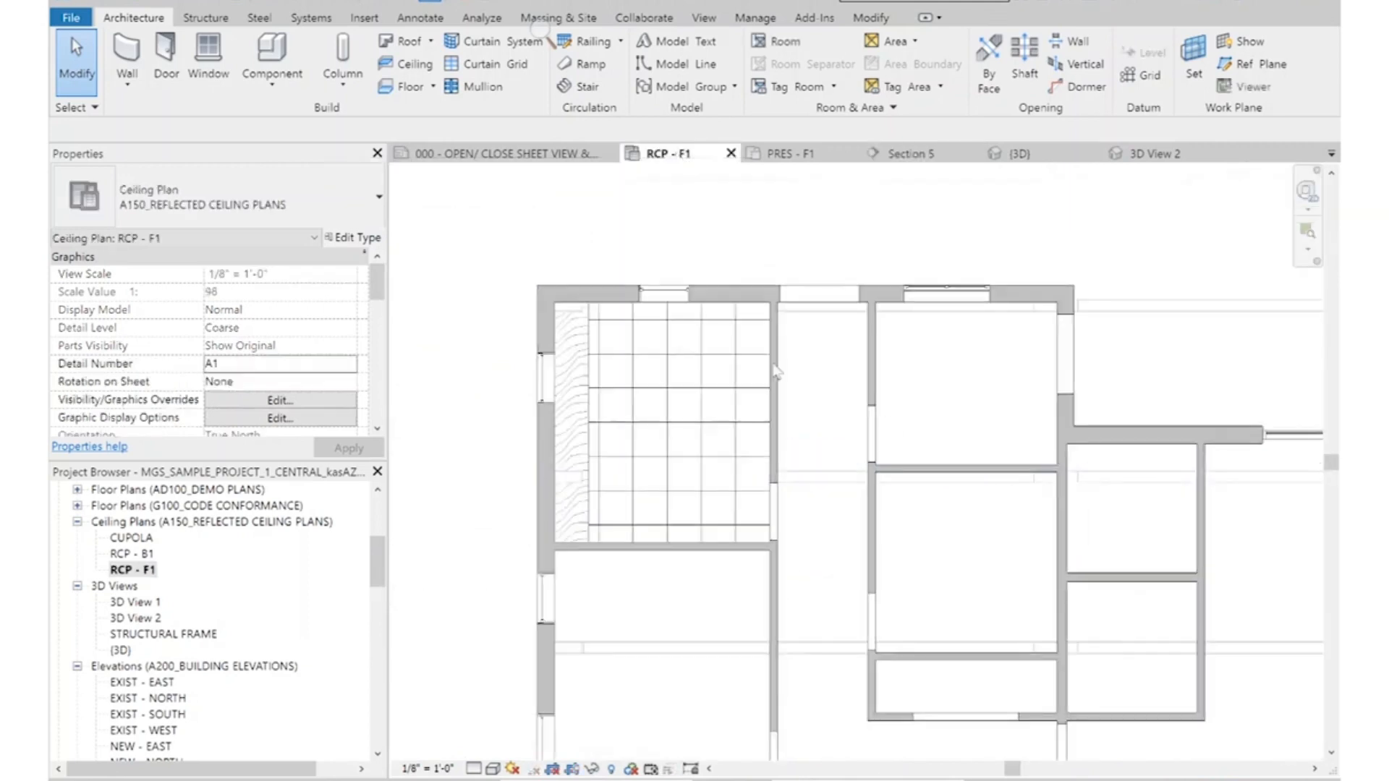
scroll(546, 349, down, 5)
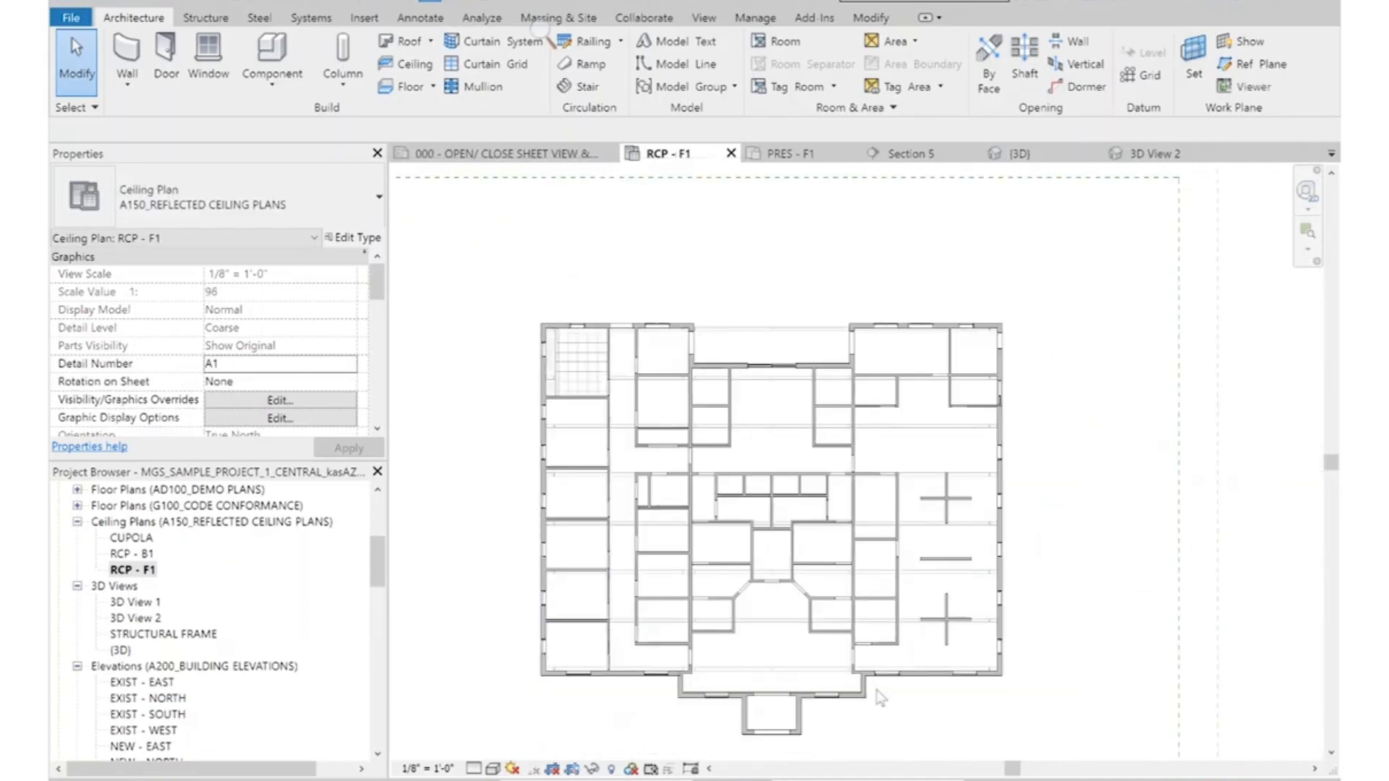
scroll(579, 289, up, 4)
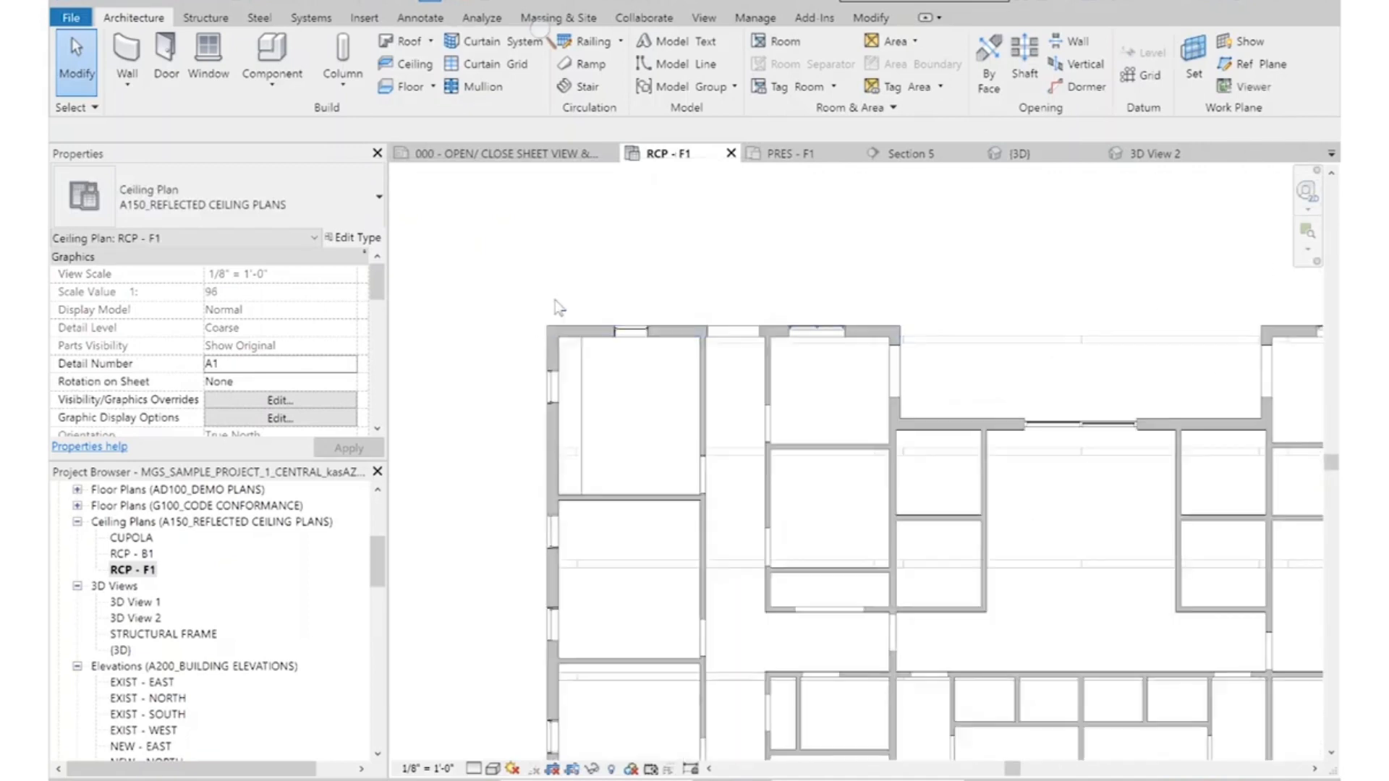
click(834, 86)
click(784, 154)
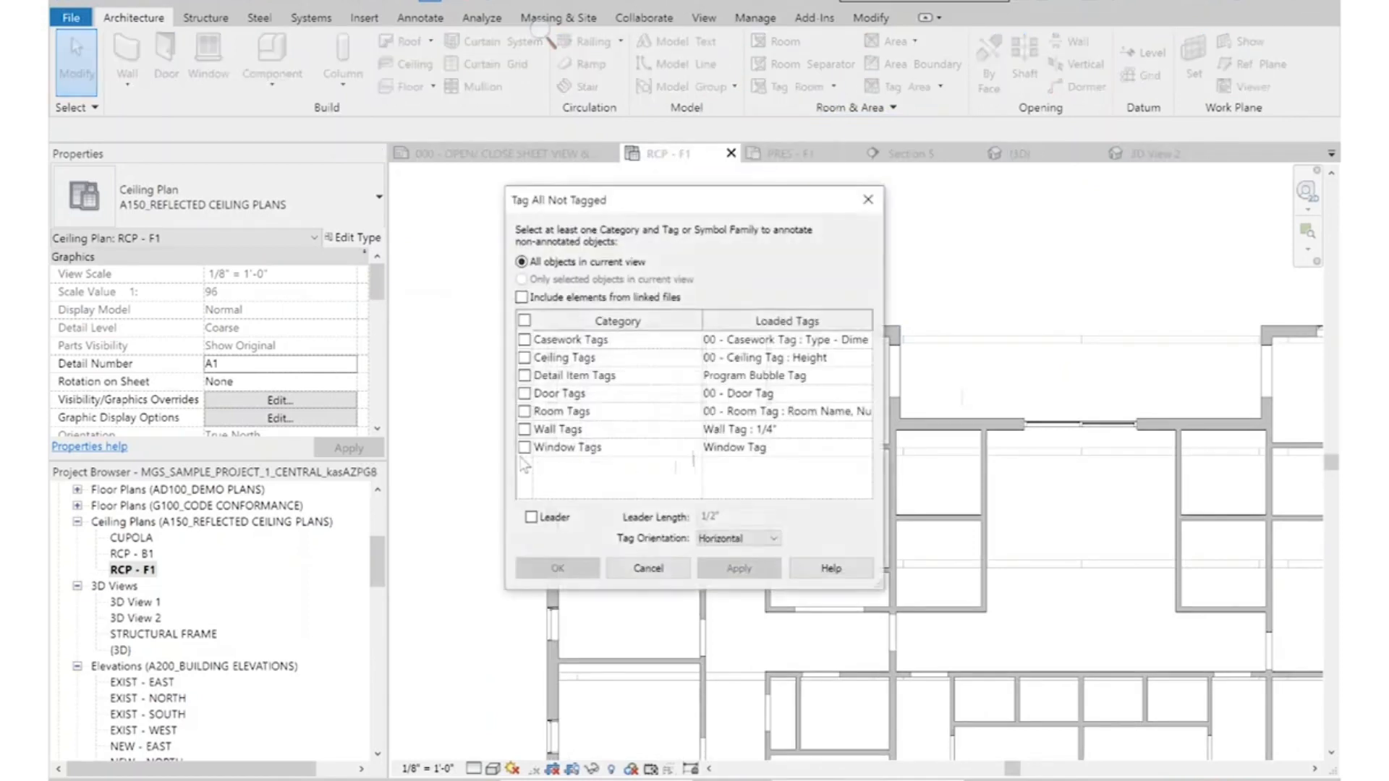
click(524, 412)
click(865, 412)
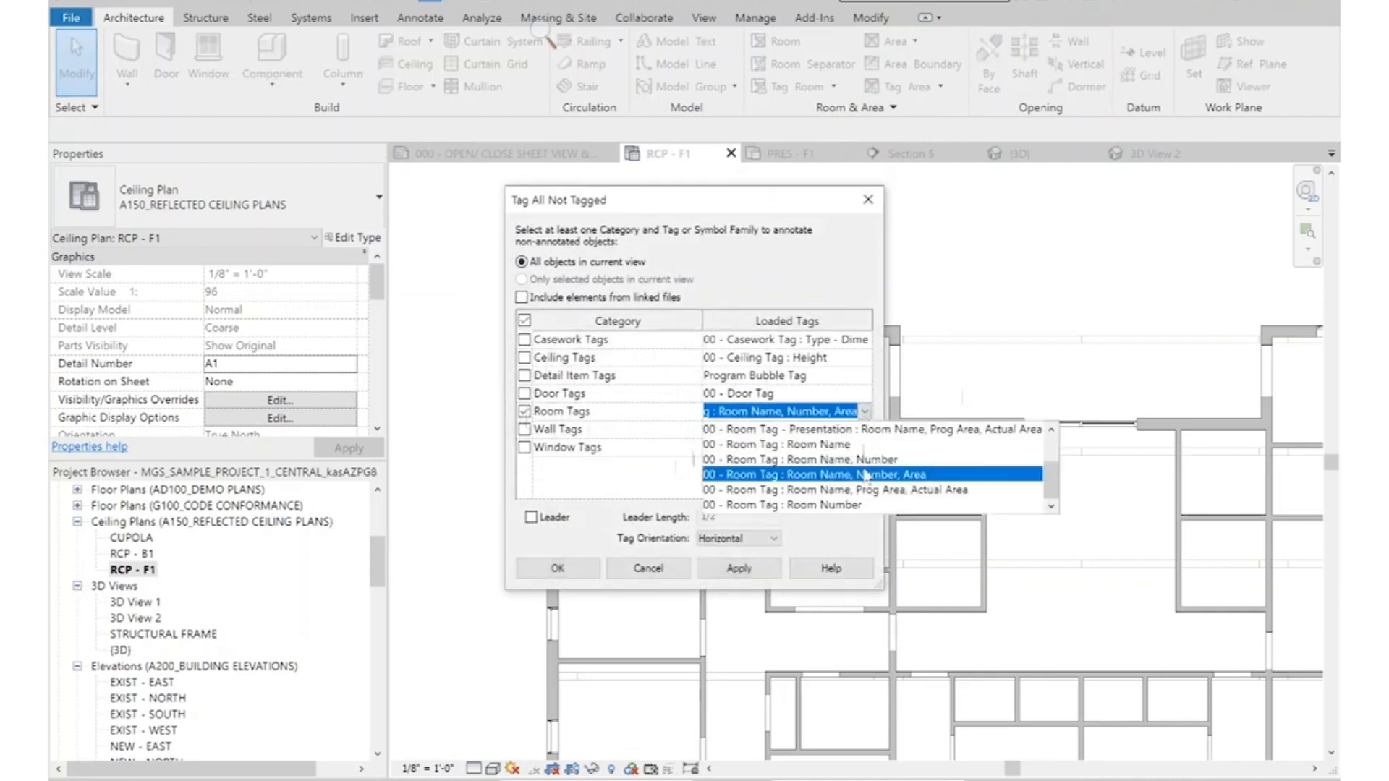
click(819, 505)
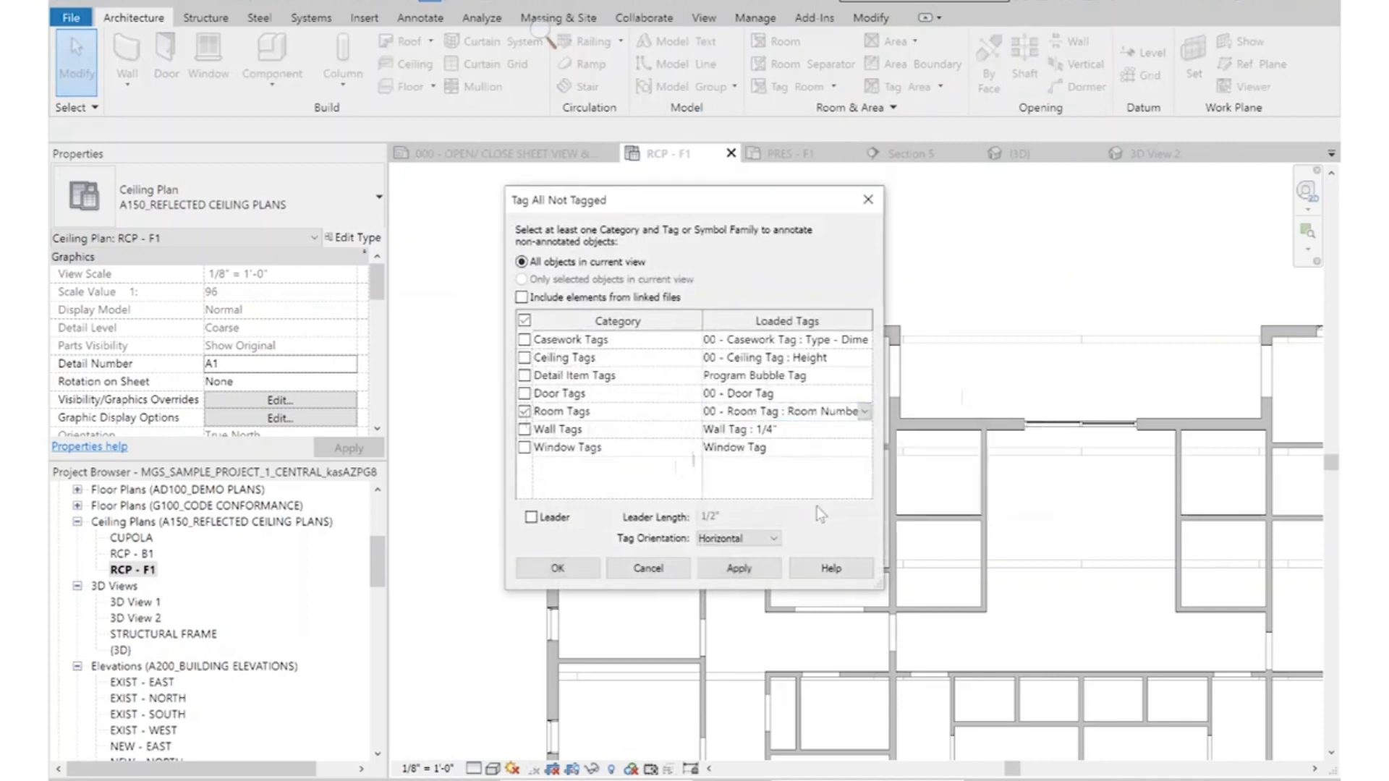
click(739, 568)
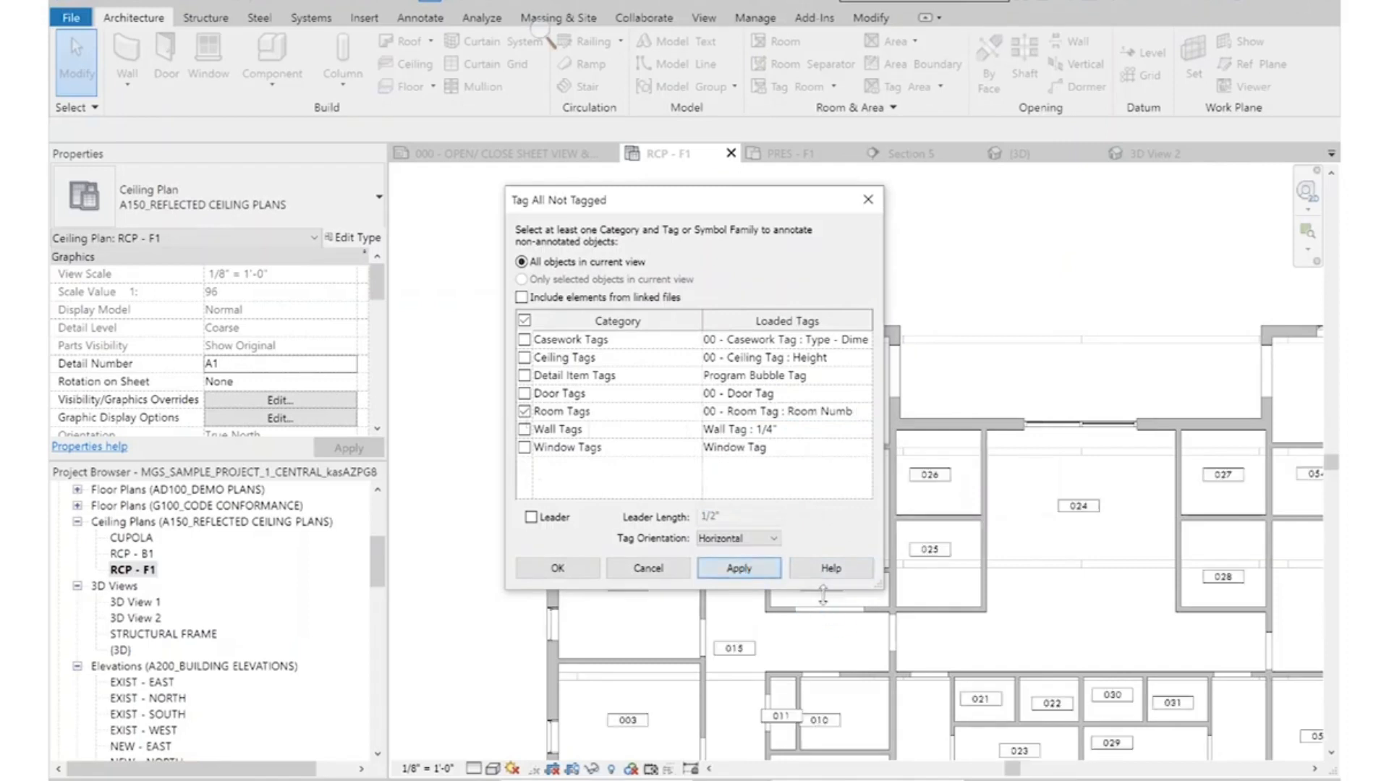
click(588, 570)
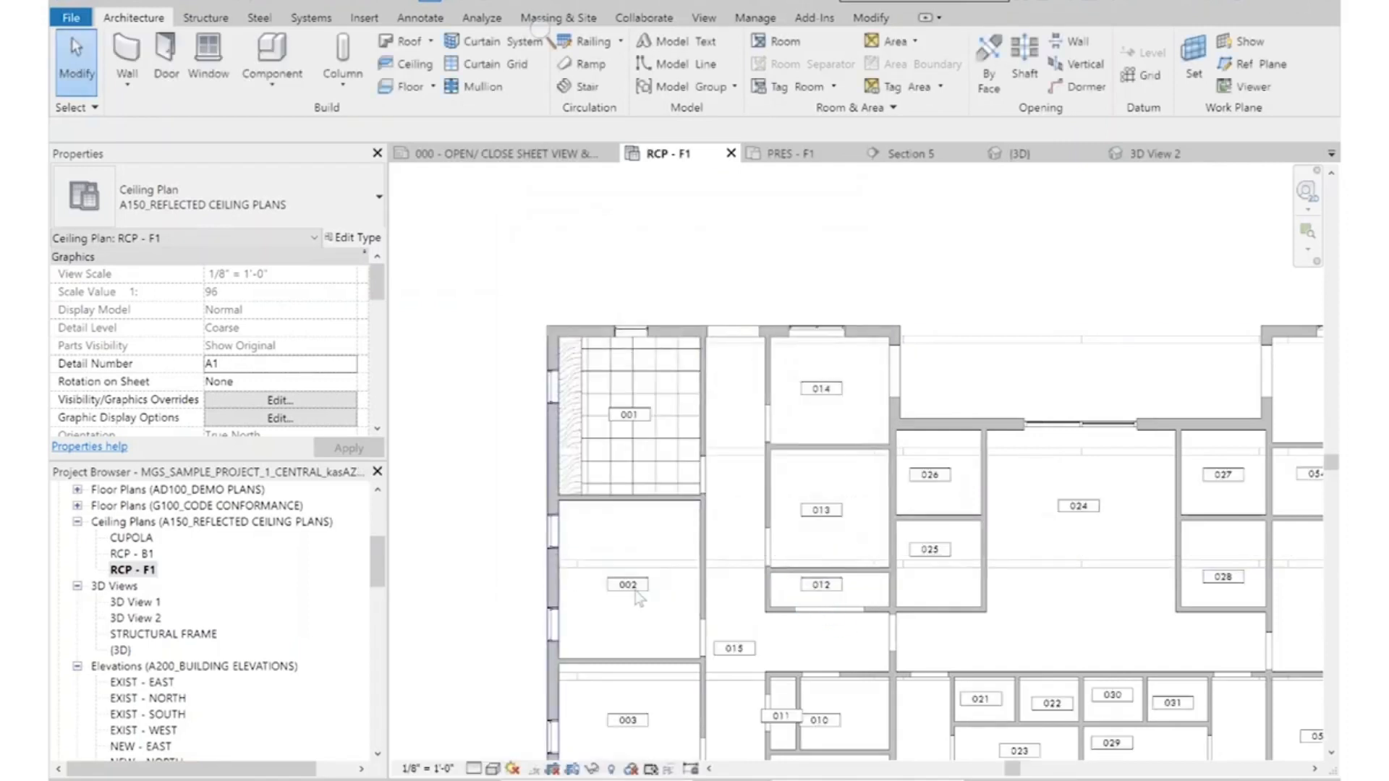
scroll(633, 395, up, 4)
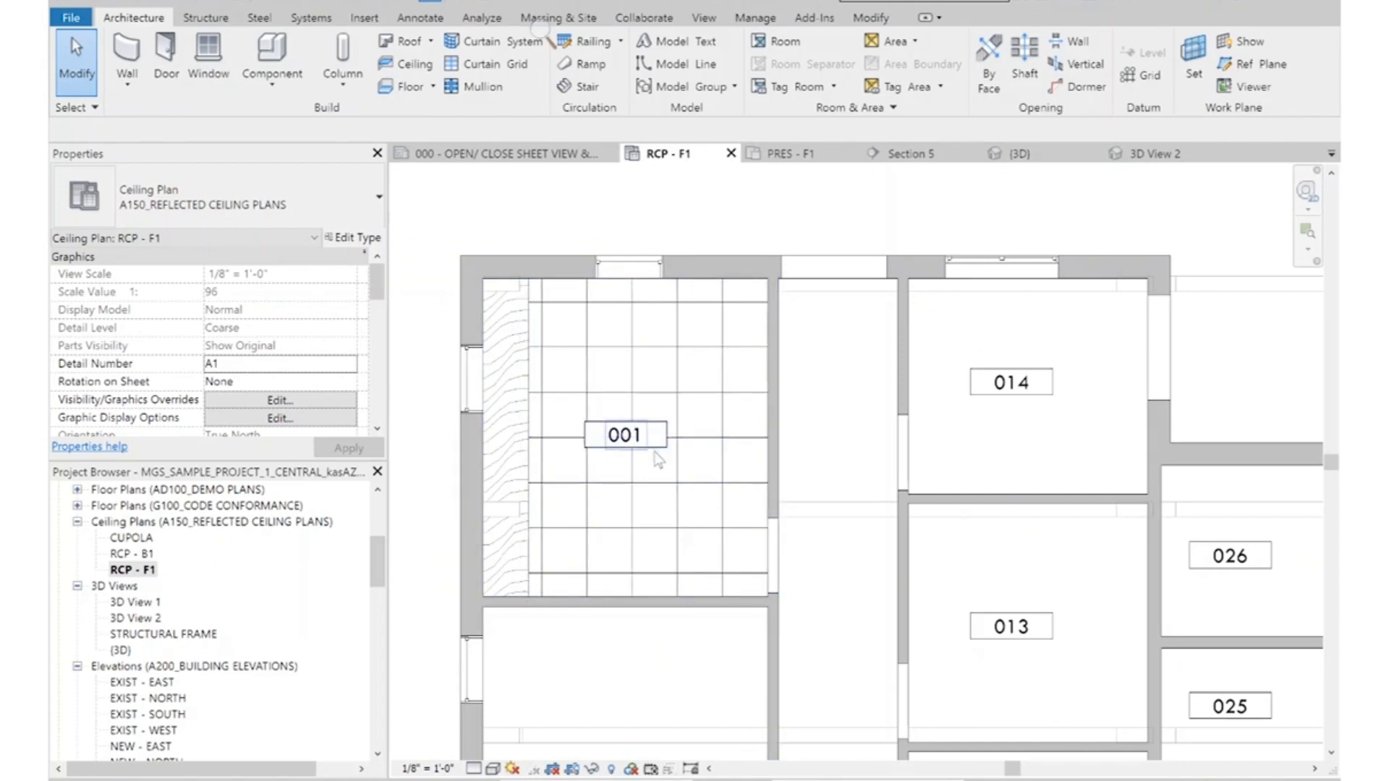
Move the room number tag 001 slightly lower within its room
click(625, 448)
drag(629, 453, 636, 488)
click(732, 230)
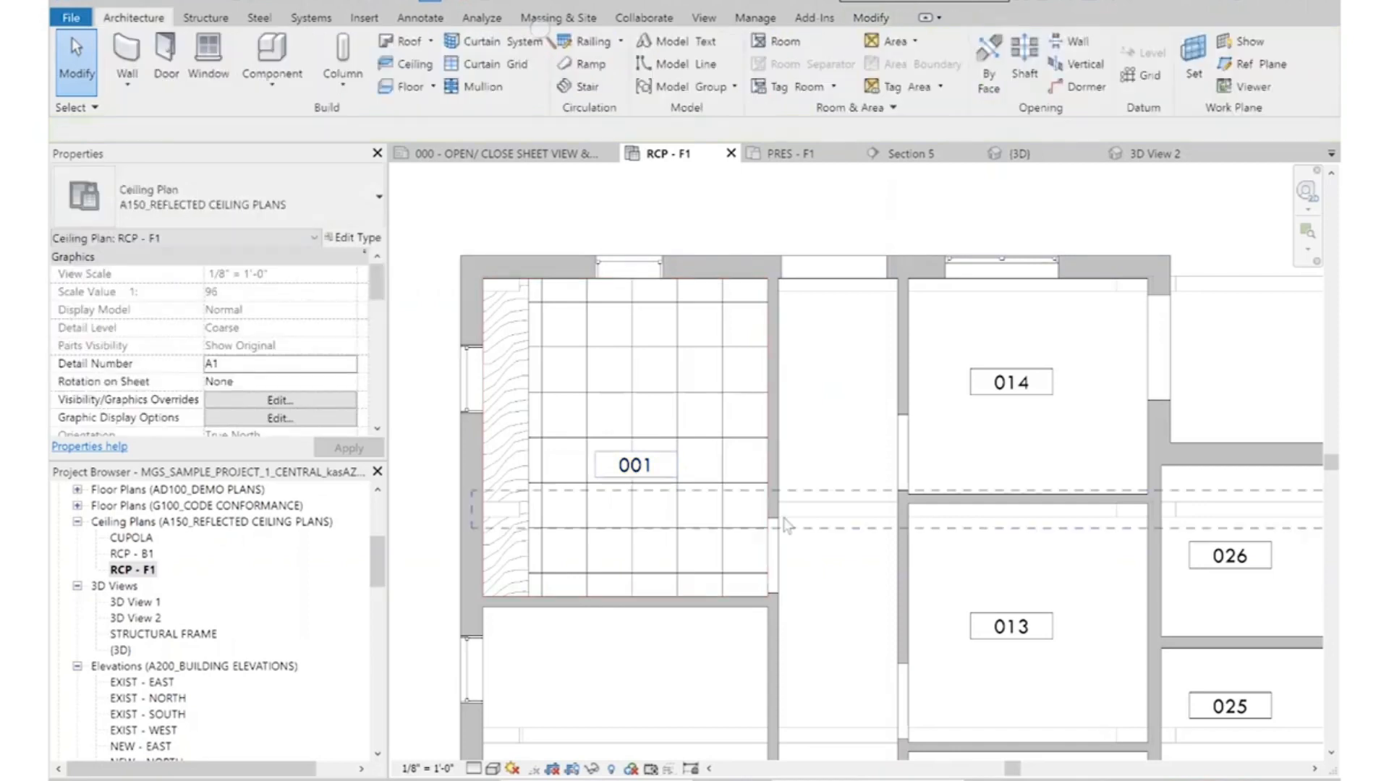
Try the room tag type with name and number on room 001, and undo the type change
click(645, 465)
click(262, 195)
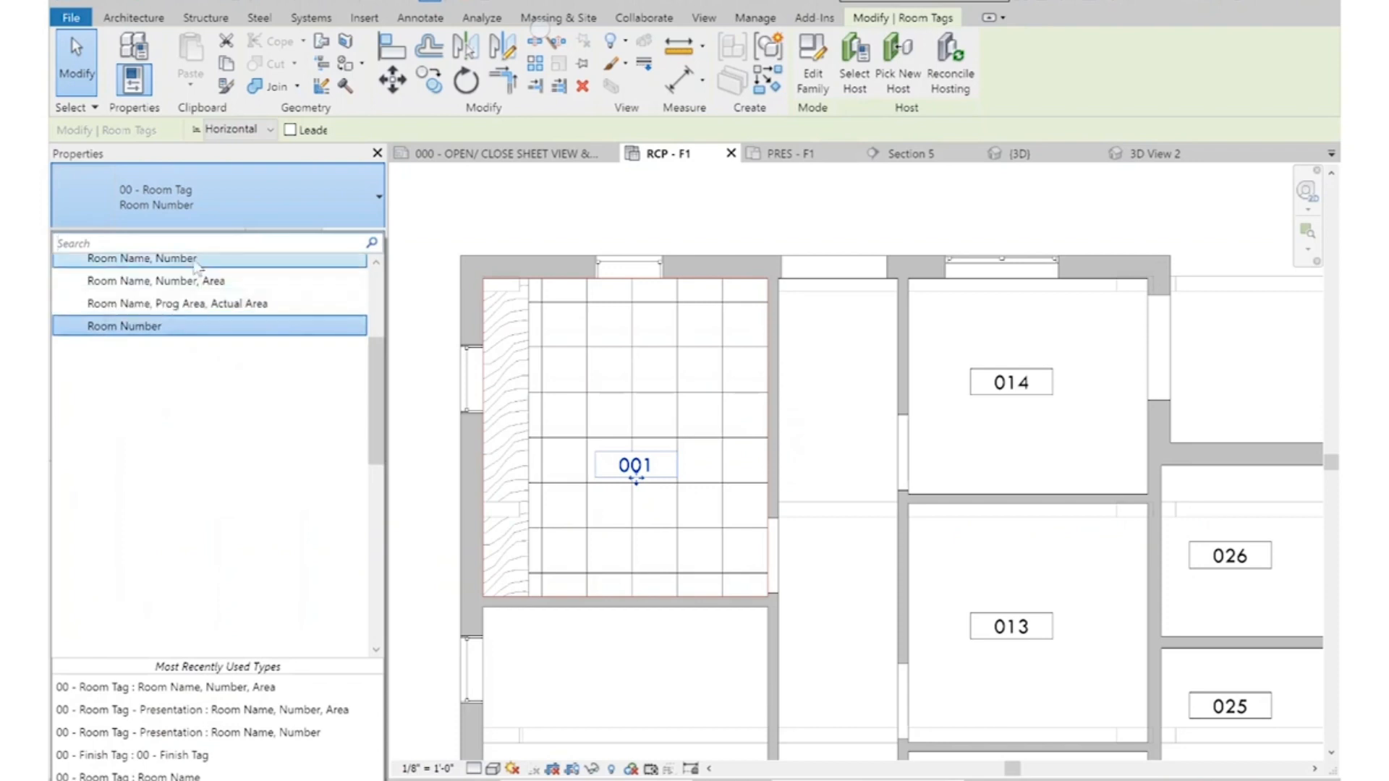
click(208, 281)
key(Escape)
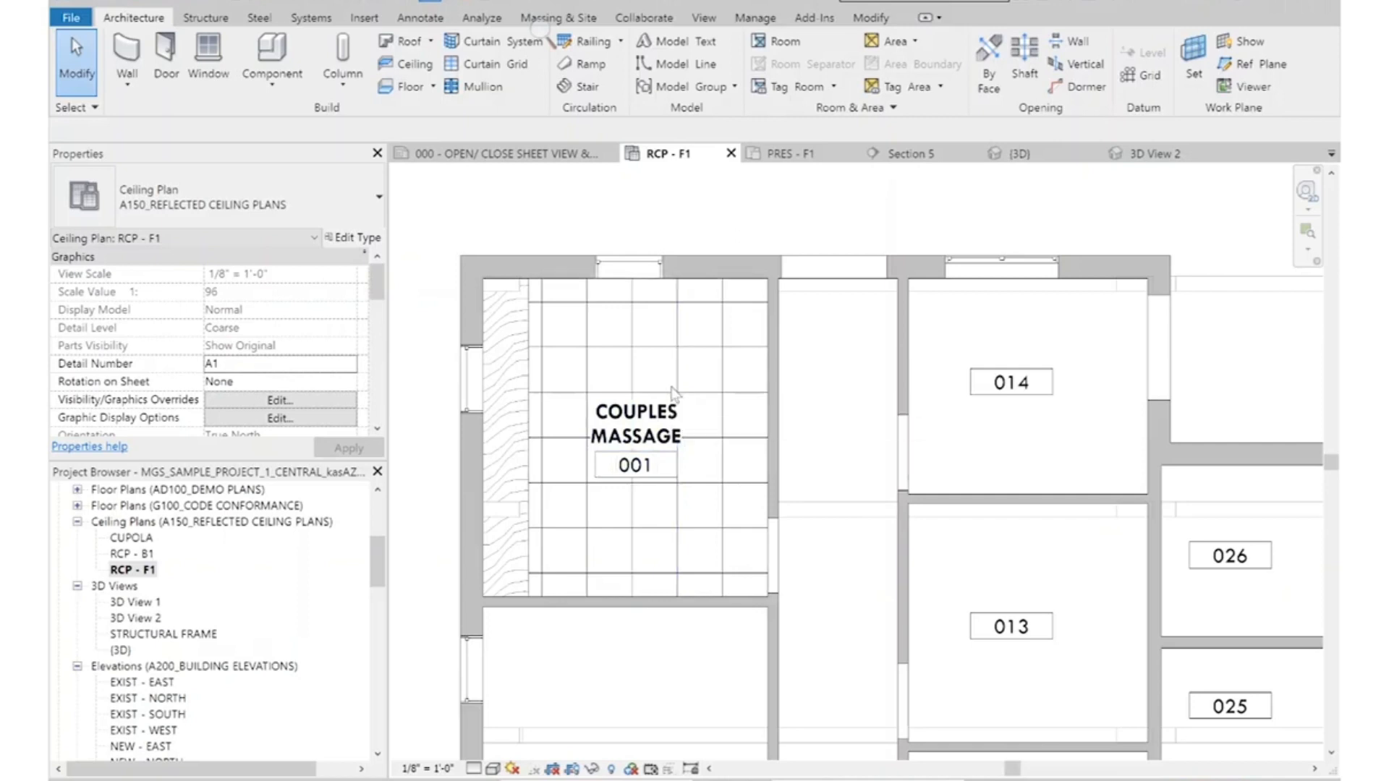
key(ctrl+z)
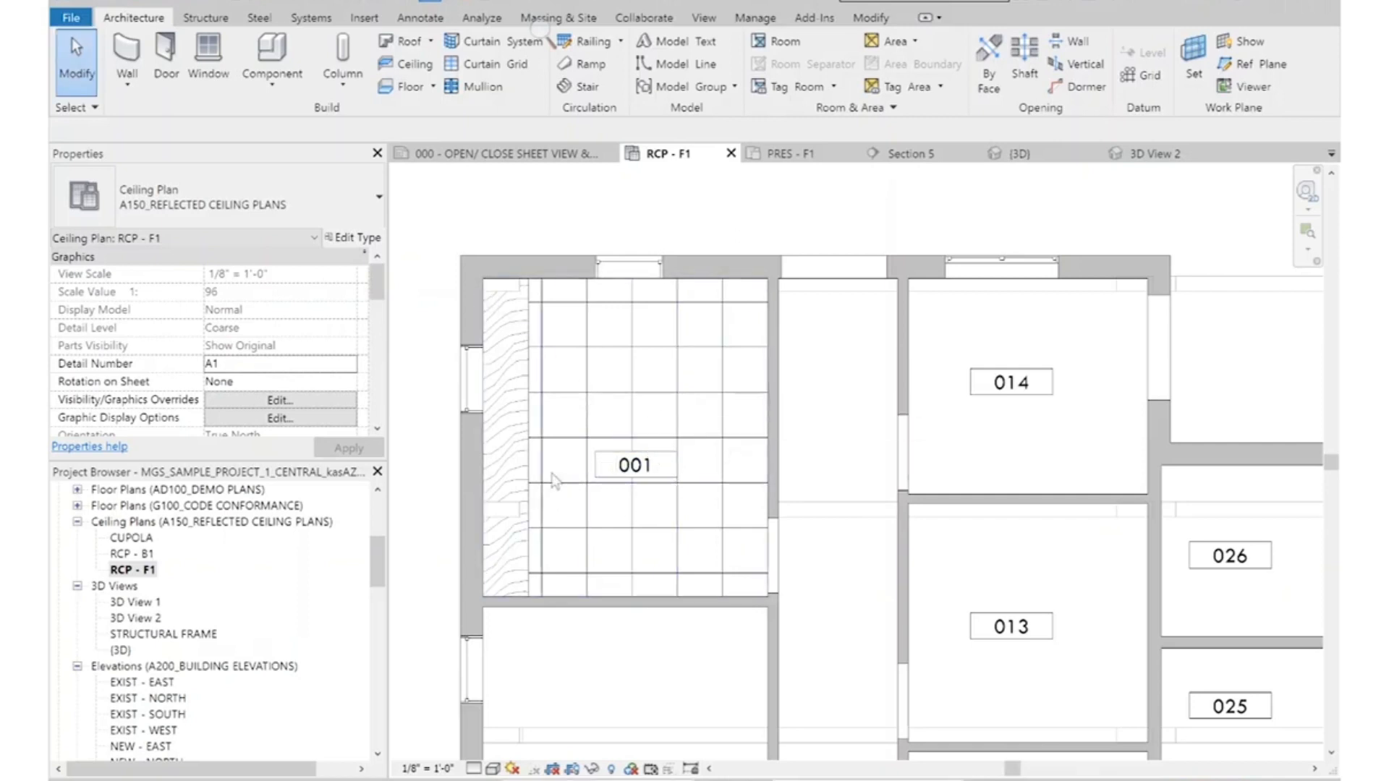
Tag the gridded ceiling in room 001 by category with a height tag that has no leader
click(423, 17)
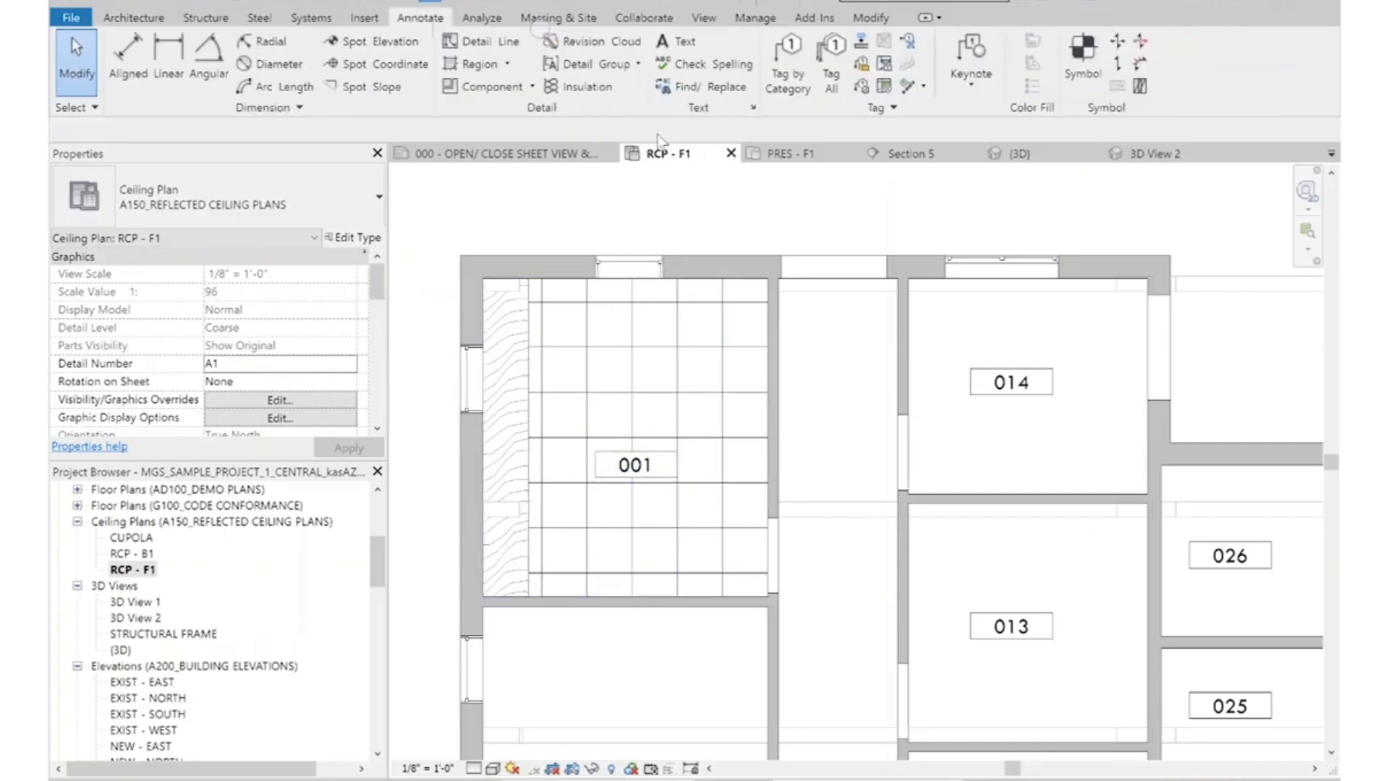
click(779, 83)
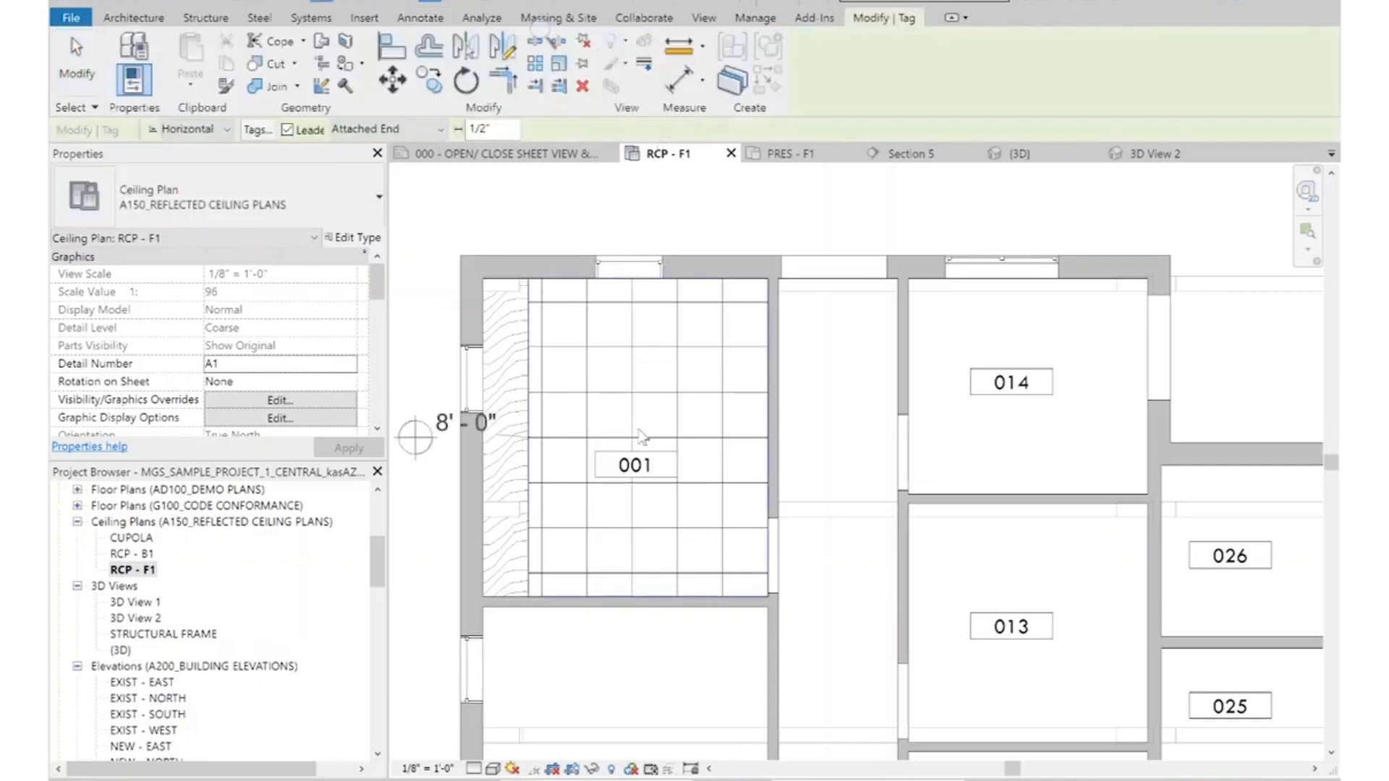
scroll(728, 465, down, 1)
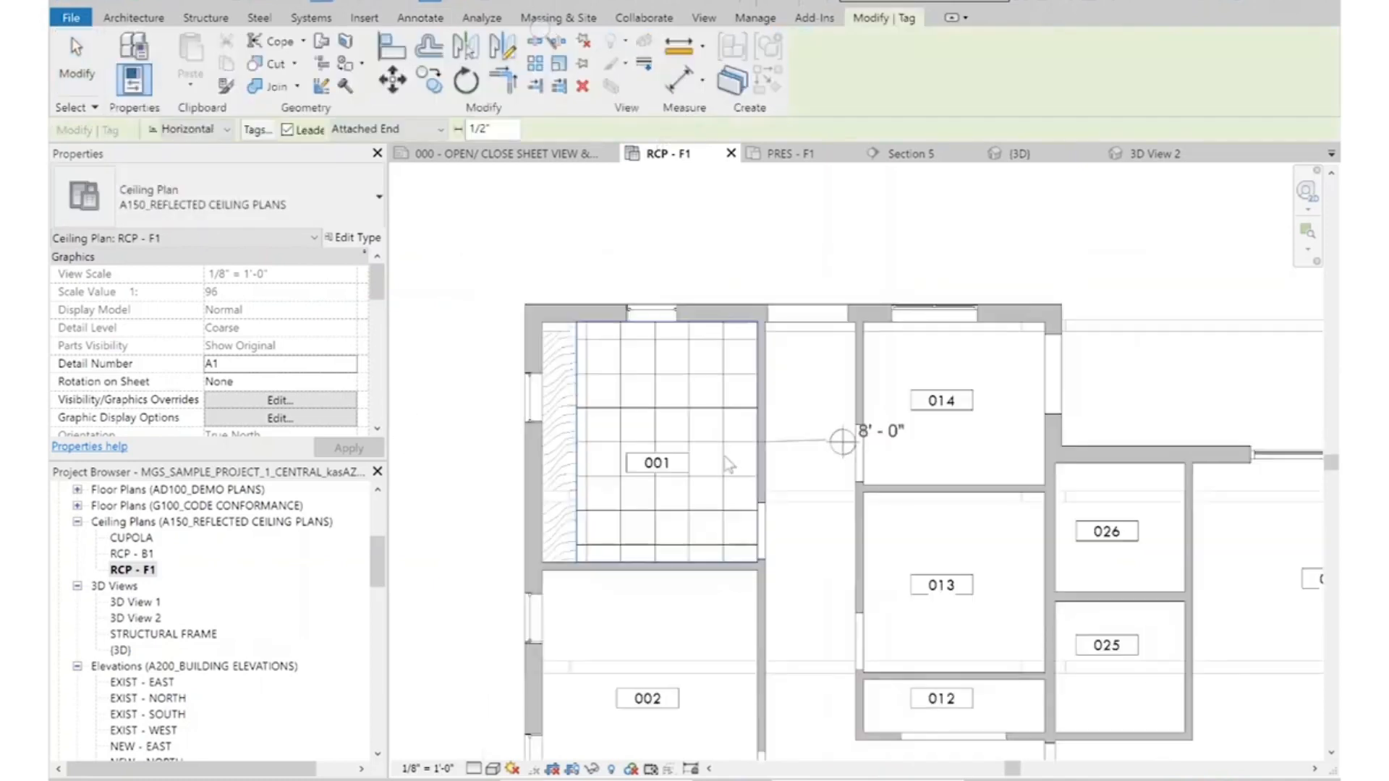
click(288, 129)
scroll(658, 412, up, 2)
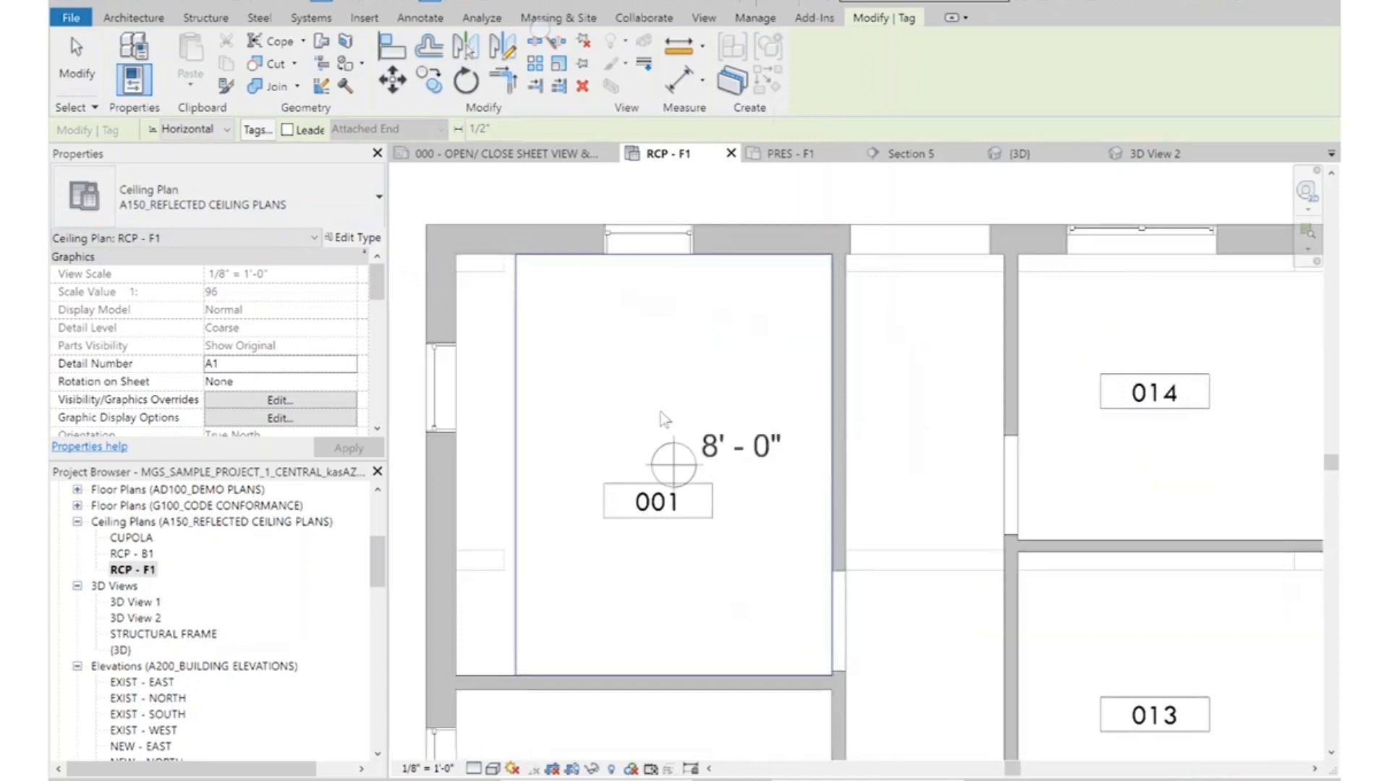
click(673, 464)
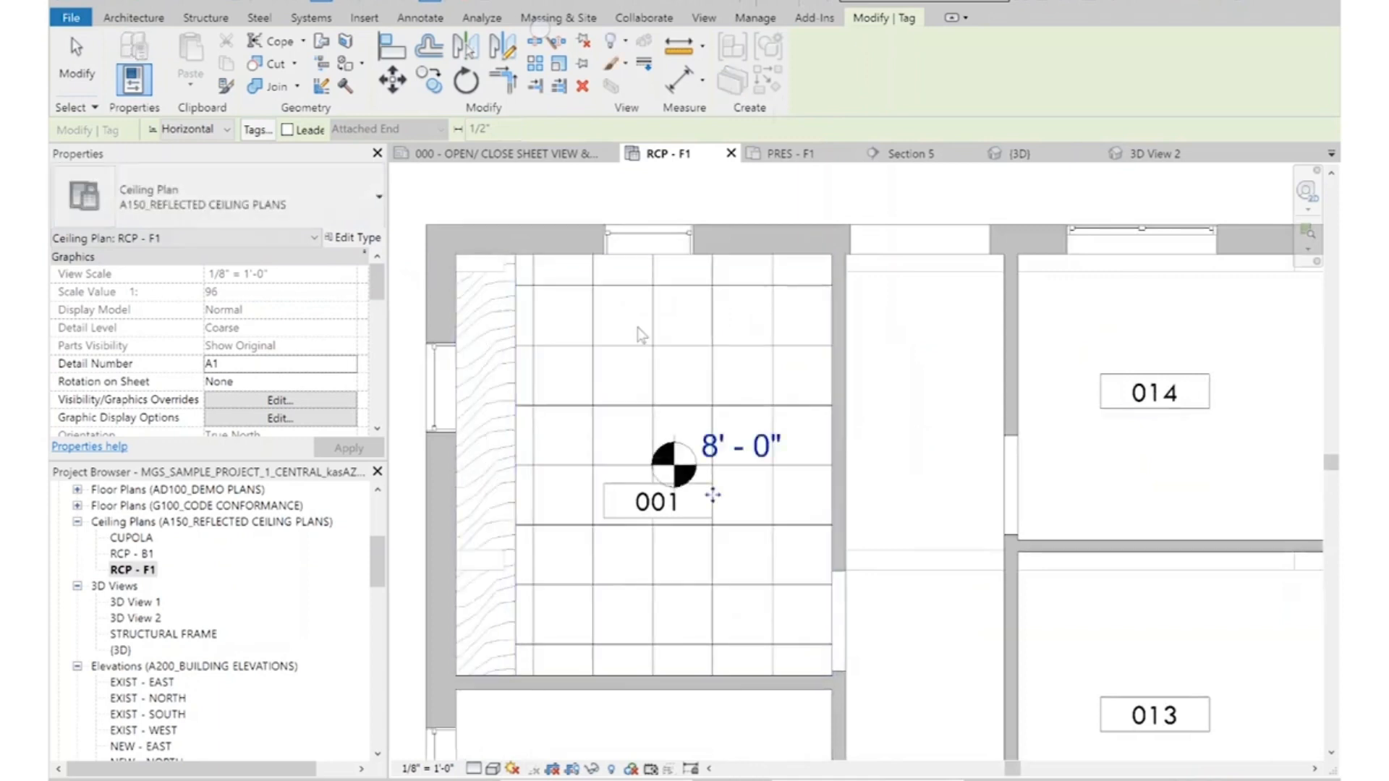
Tag the wood-patterned ceiling strip in room 001 and shift its height tag up along the strip
click(524, 499)
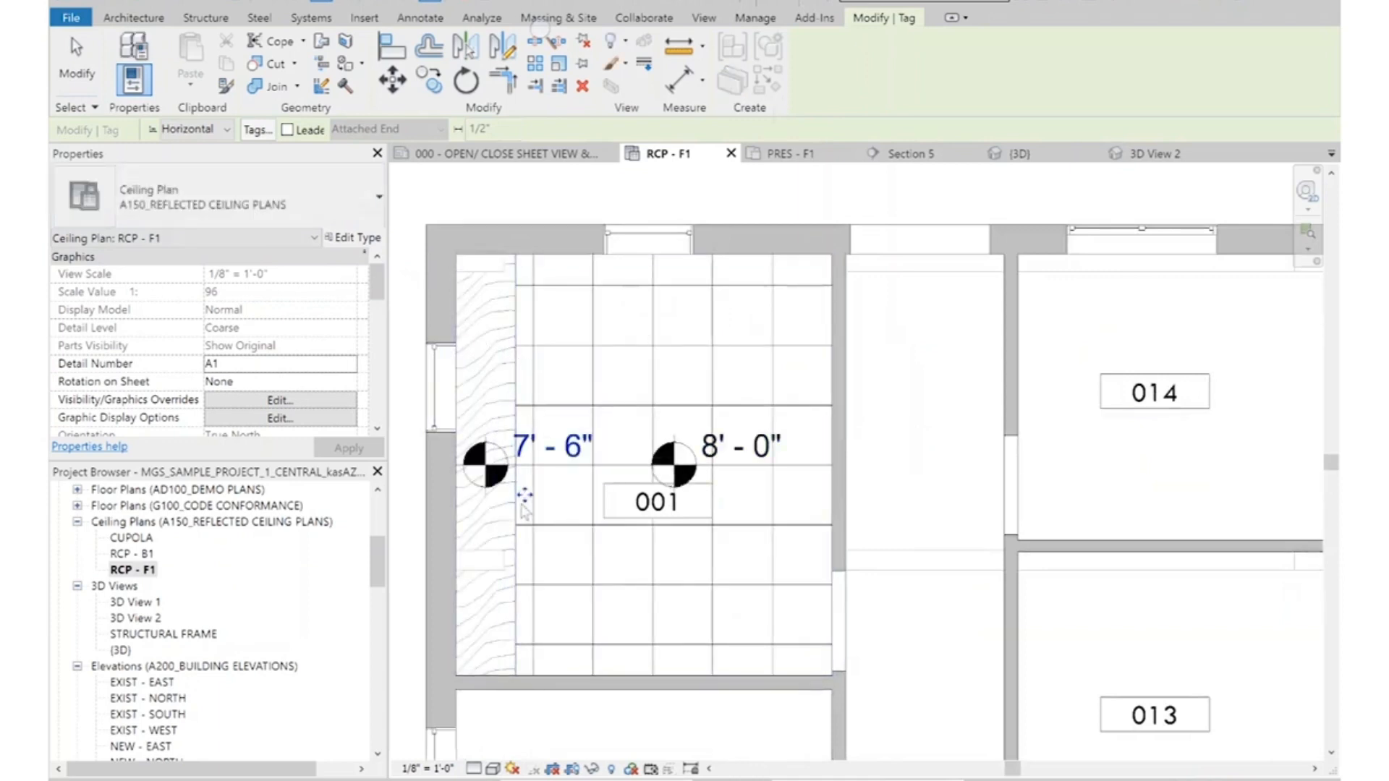
drag(525, 497, 526, 379)
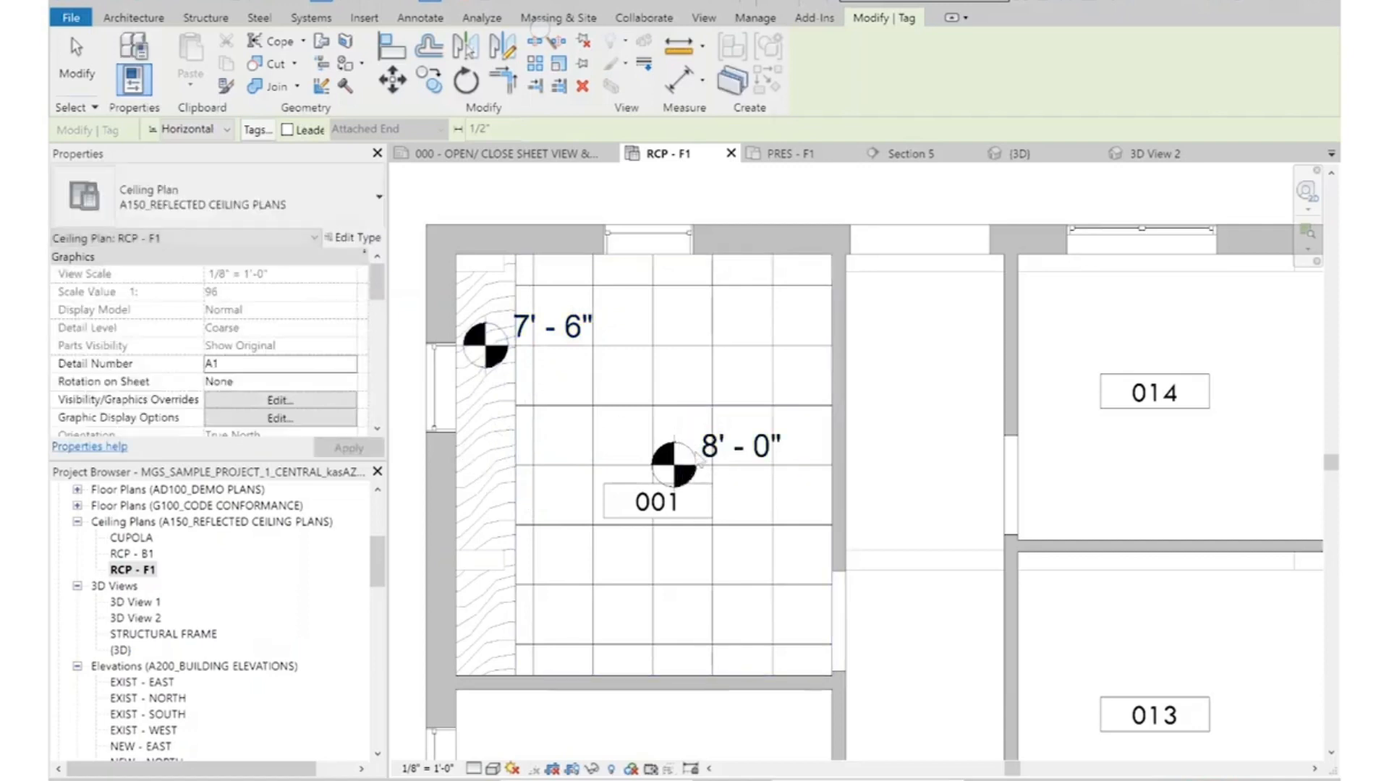
key(Escape)
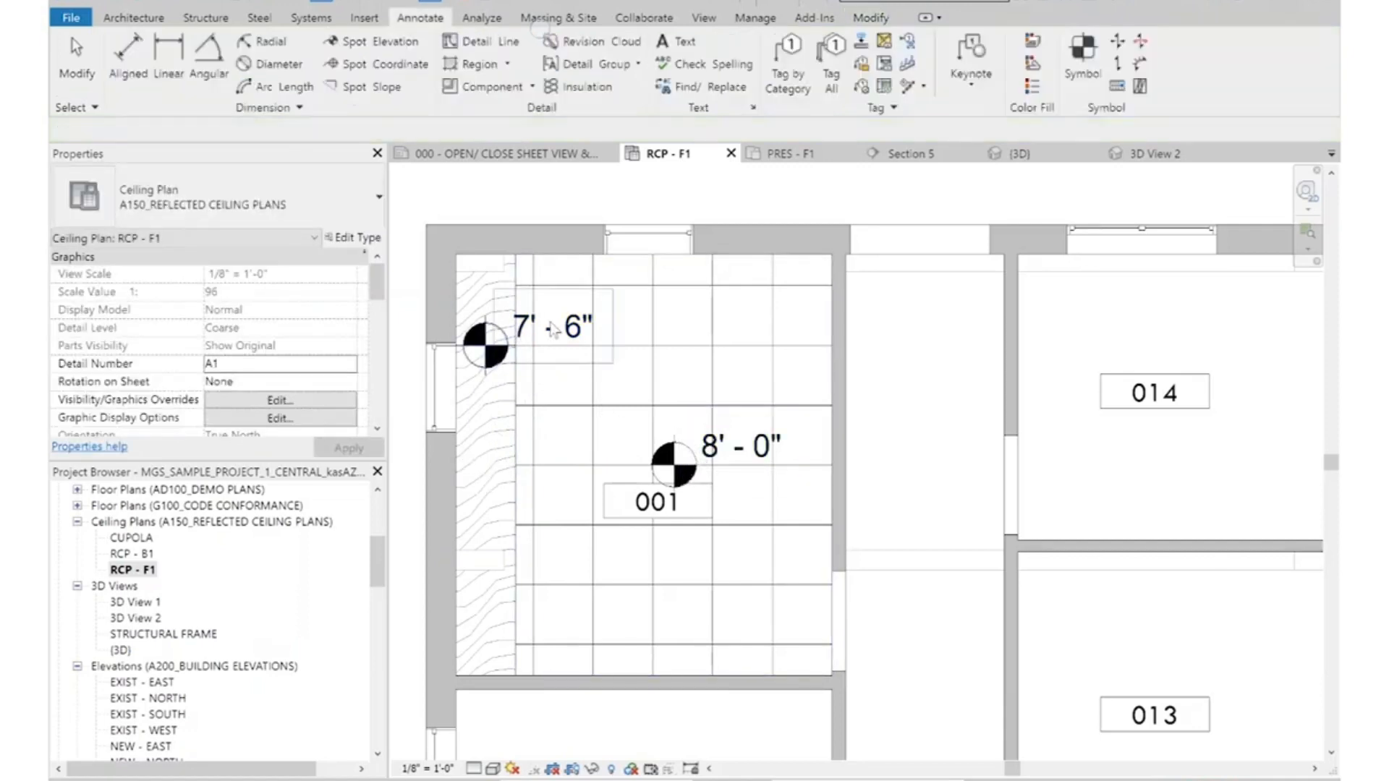
Give the wood strip's height tag a leader and place the tag outside, above the building's upper wall
click(557, 326)
click(296, 130)
scroll(528, 374, down, 2)
mouse_move(526, 377)
mouse_down()
mouse_move(601, 241)
mouse_move(631, 229)
mouse_move(480, 211)
mouse_move(496, 187)
mouse_up()
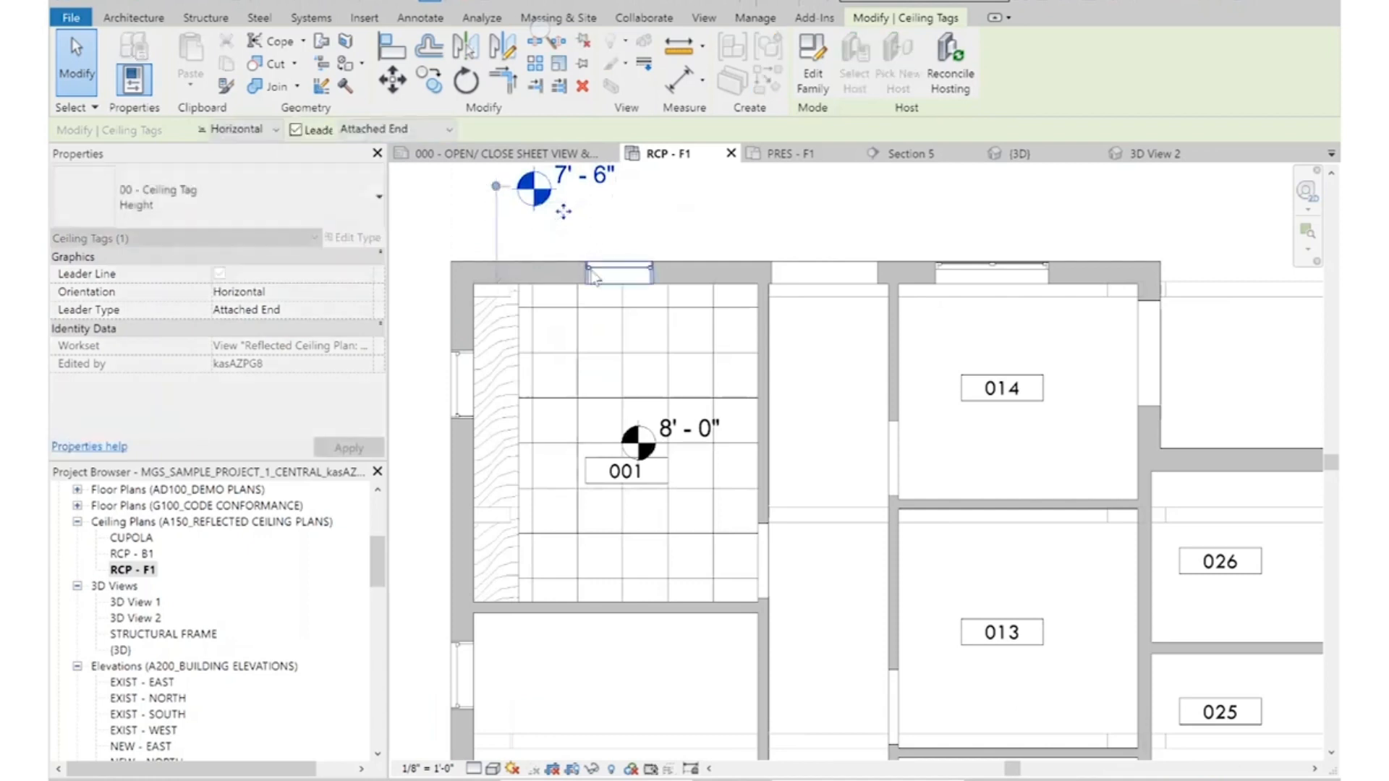
click(604, 304)
Move the gridded ceiling's height tag higher in room 001 and lower the room number tag to separate them
scroll(580, 402, down, 2)
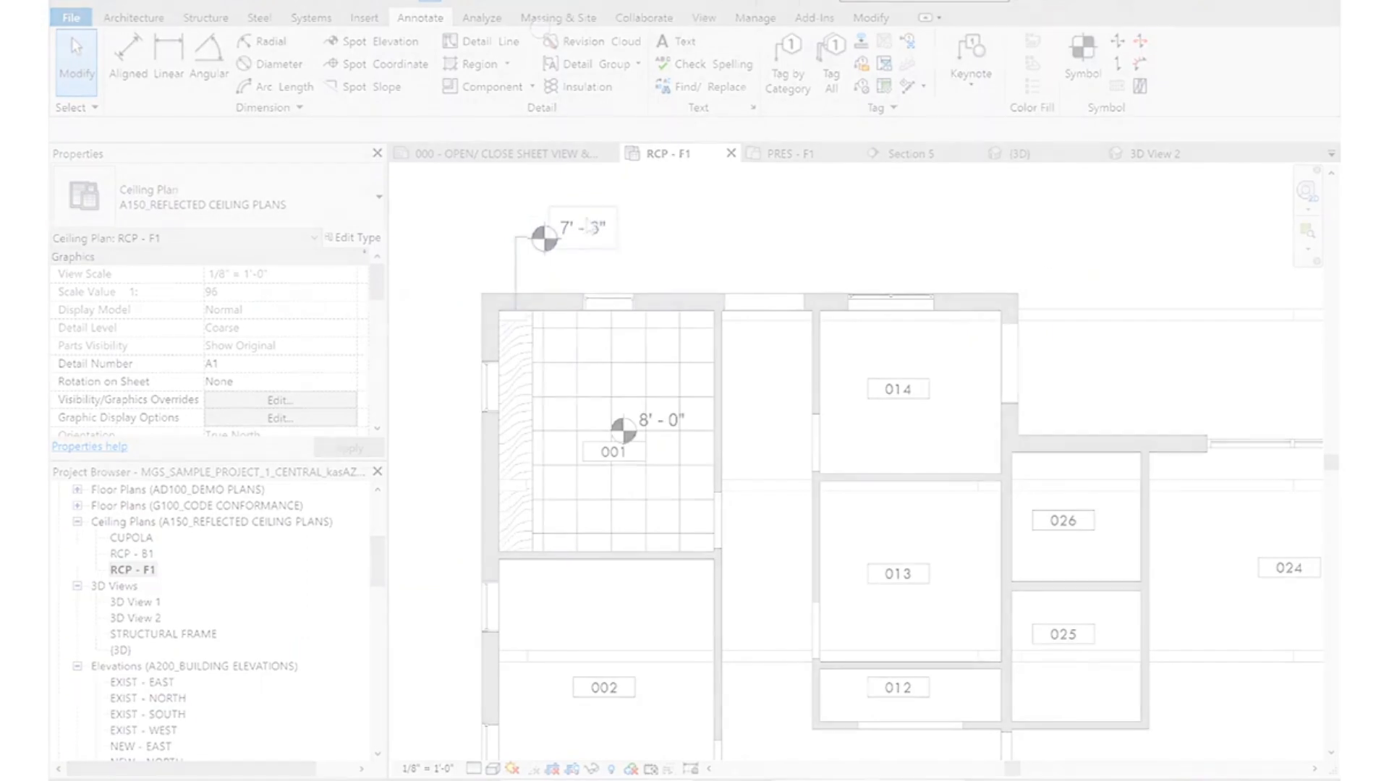
scroll(636, 434, up, 2)
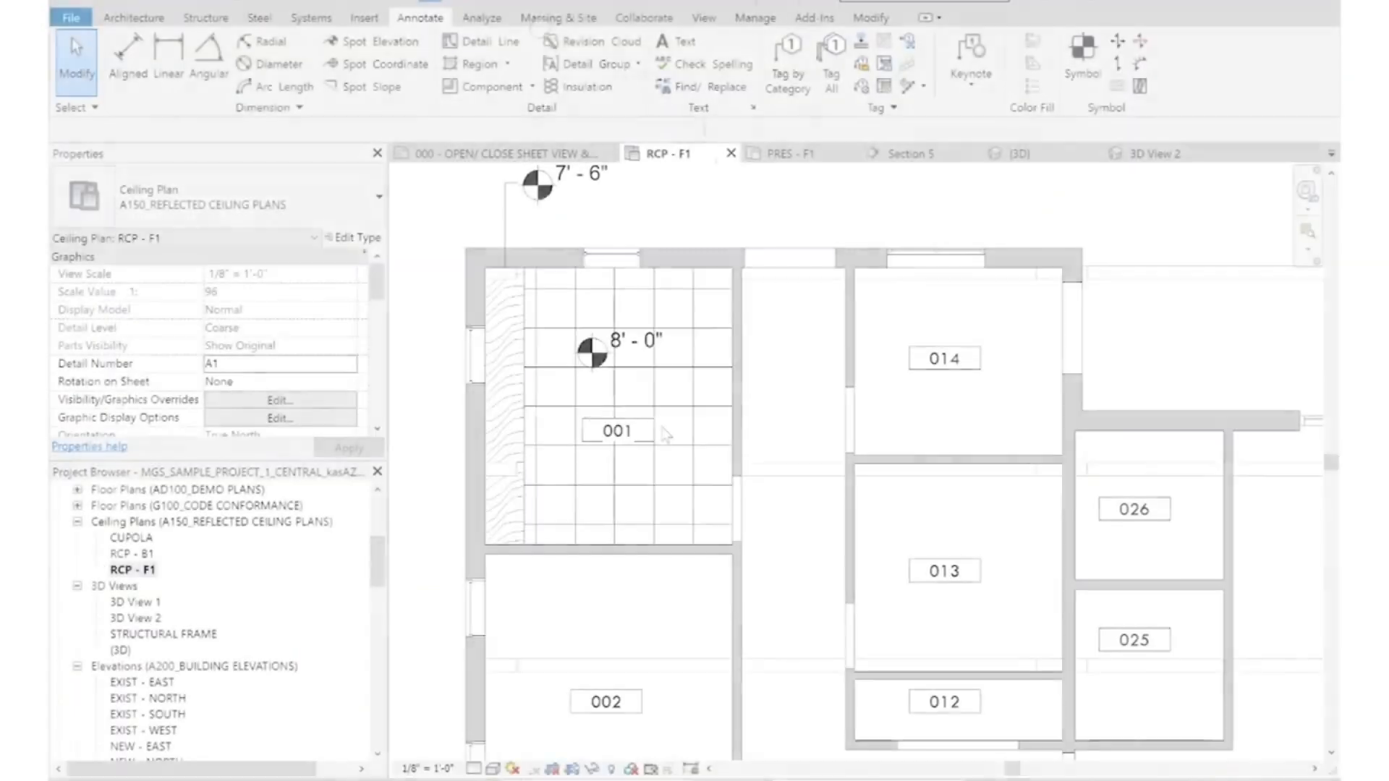
scroll(599, 382, up, 4)
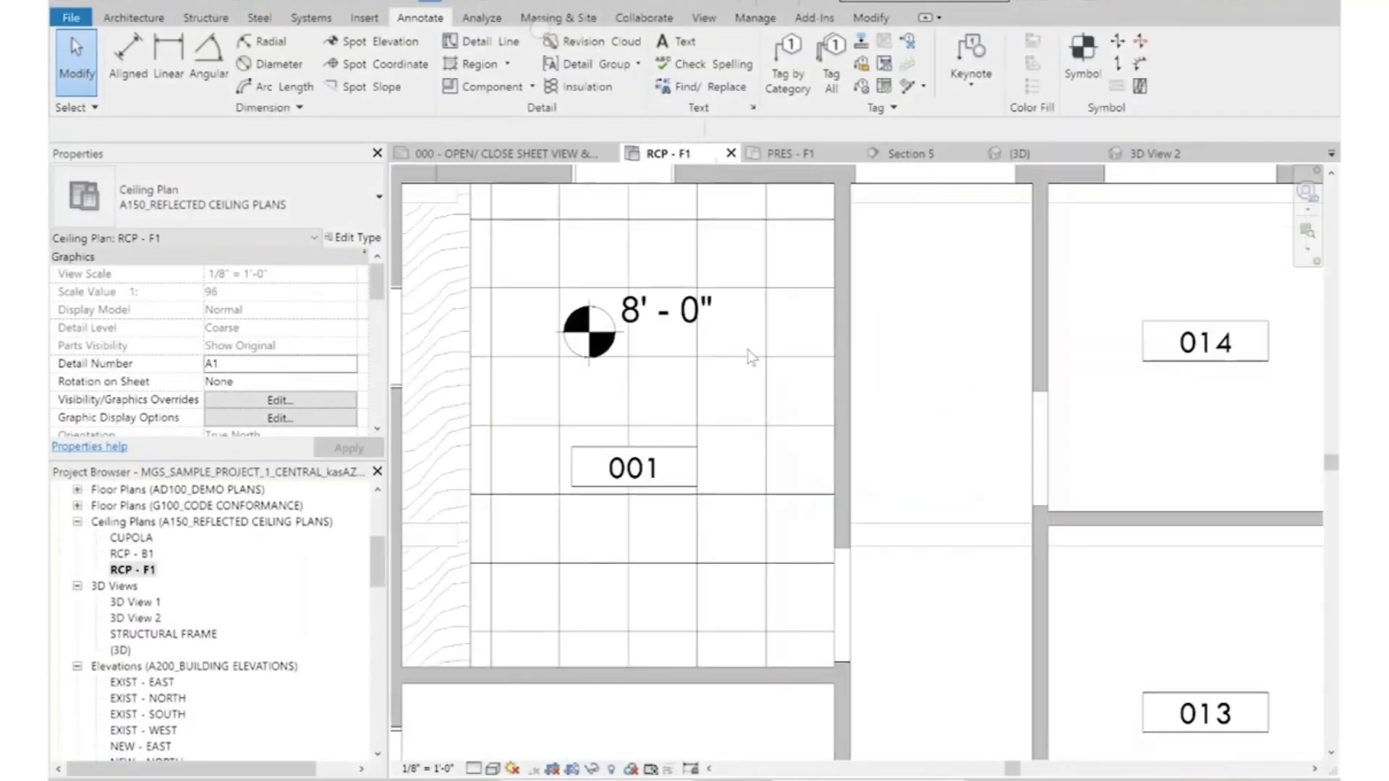
scroll(738, 406, down, 2)
scroll(815, 439, up, 1)
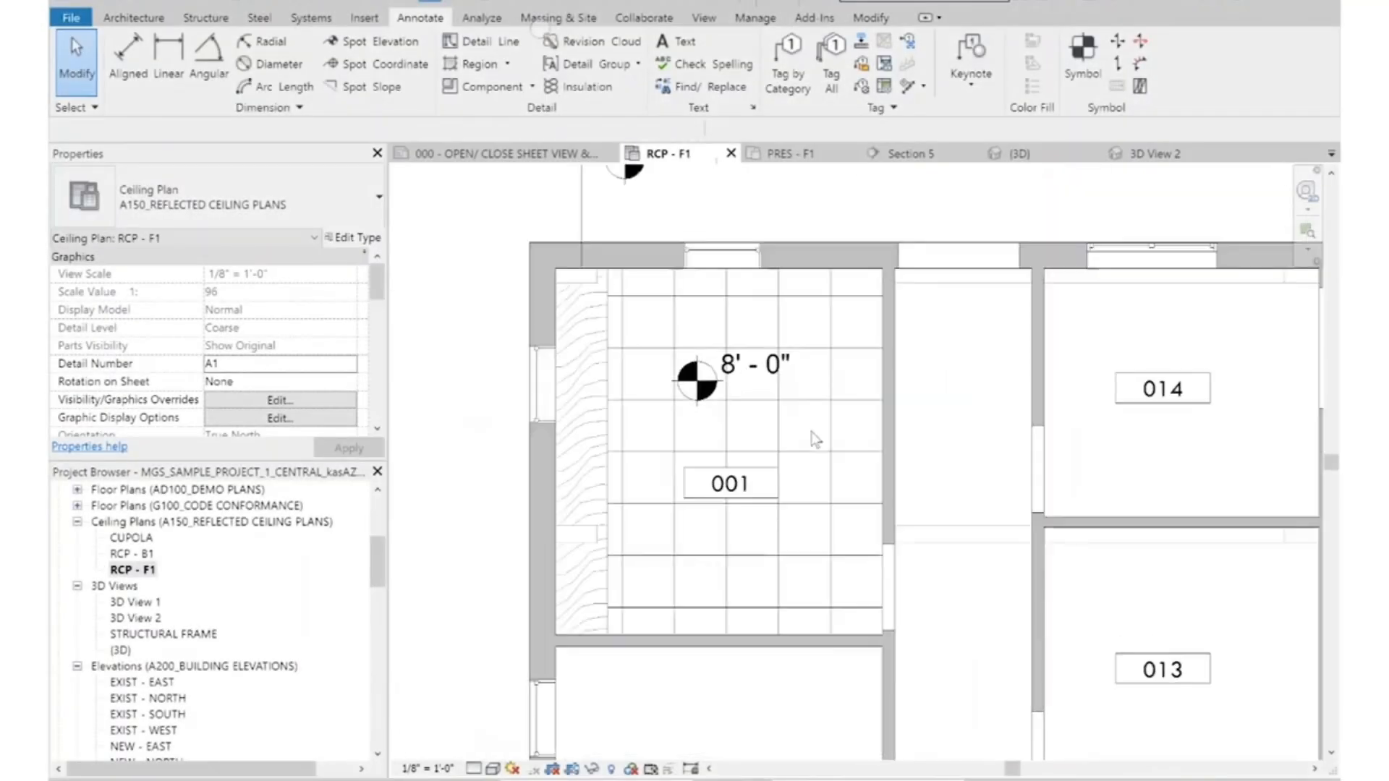
drag(752, 481, 741, 530)
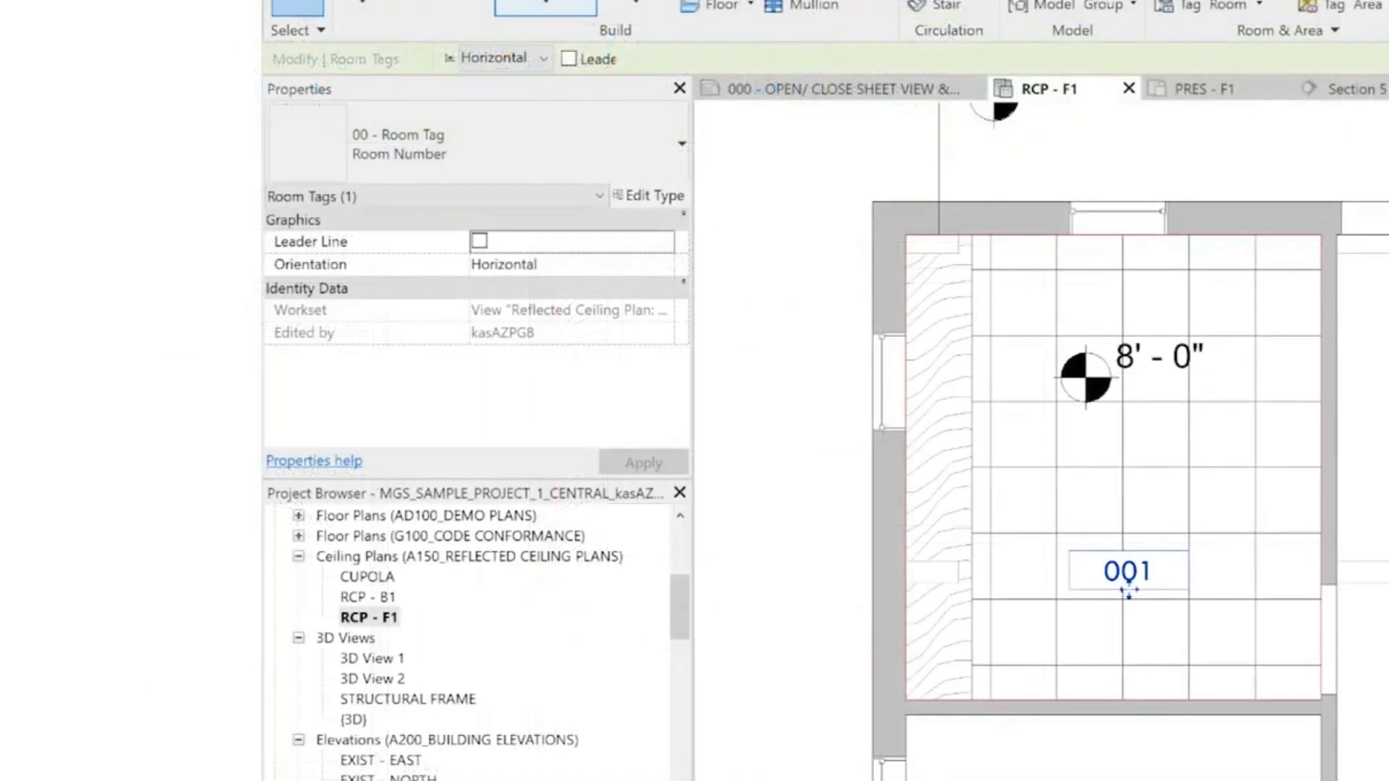
Place a 26 - Can Light of type 6" Fully Recessed Can at a ceiling grid intersection in room 001
click(239, 58)
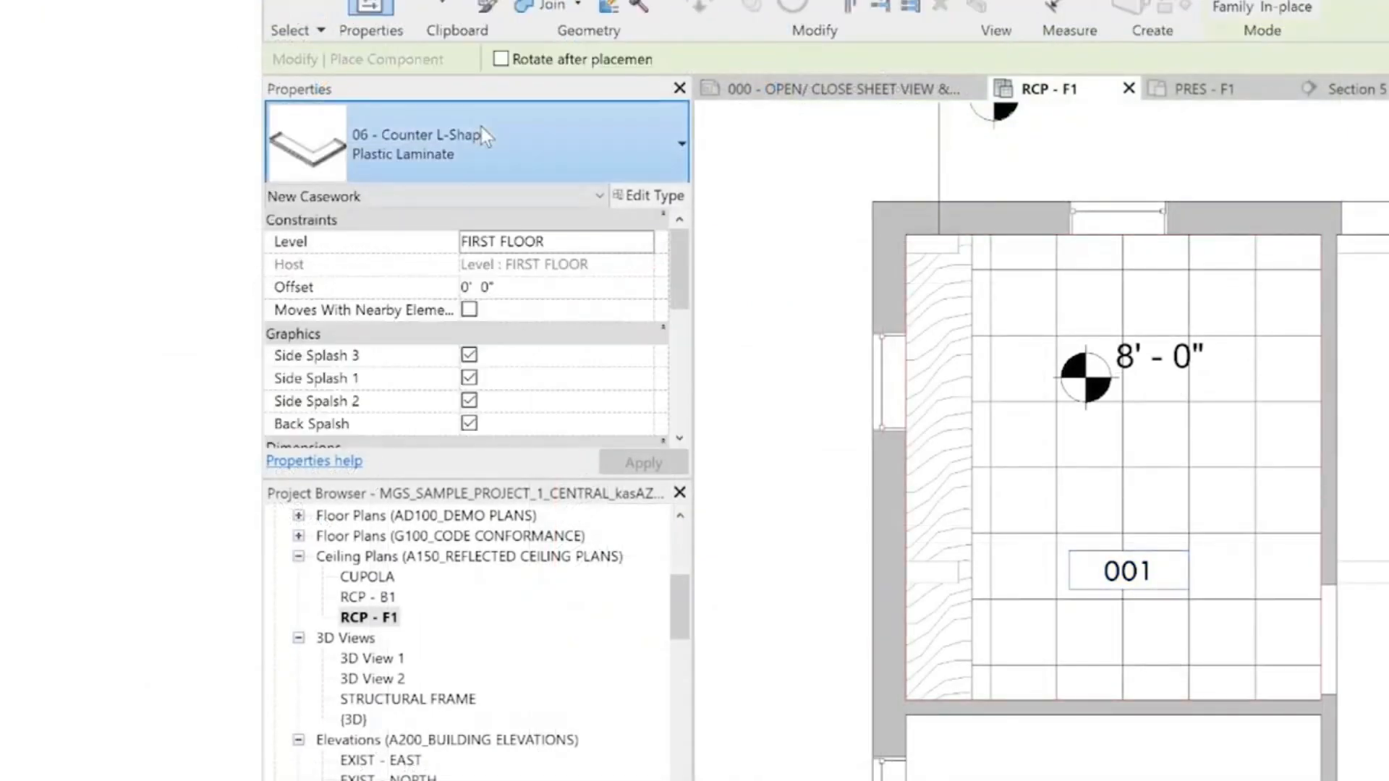
click(482, 128)
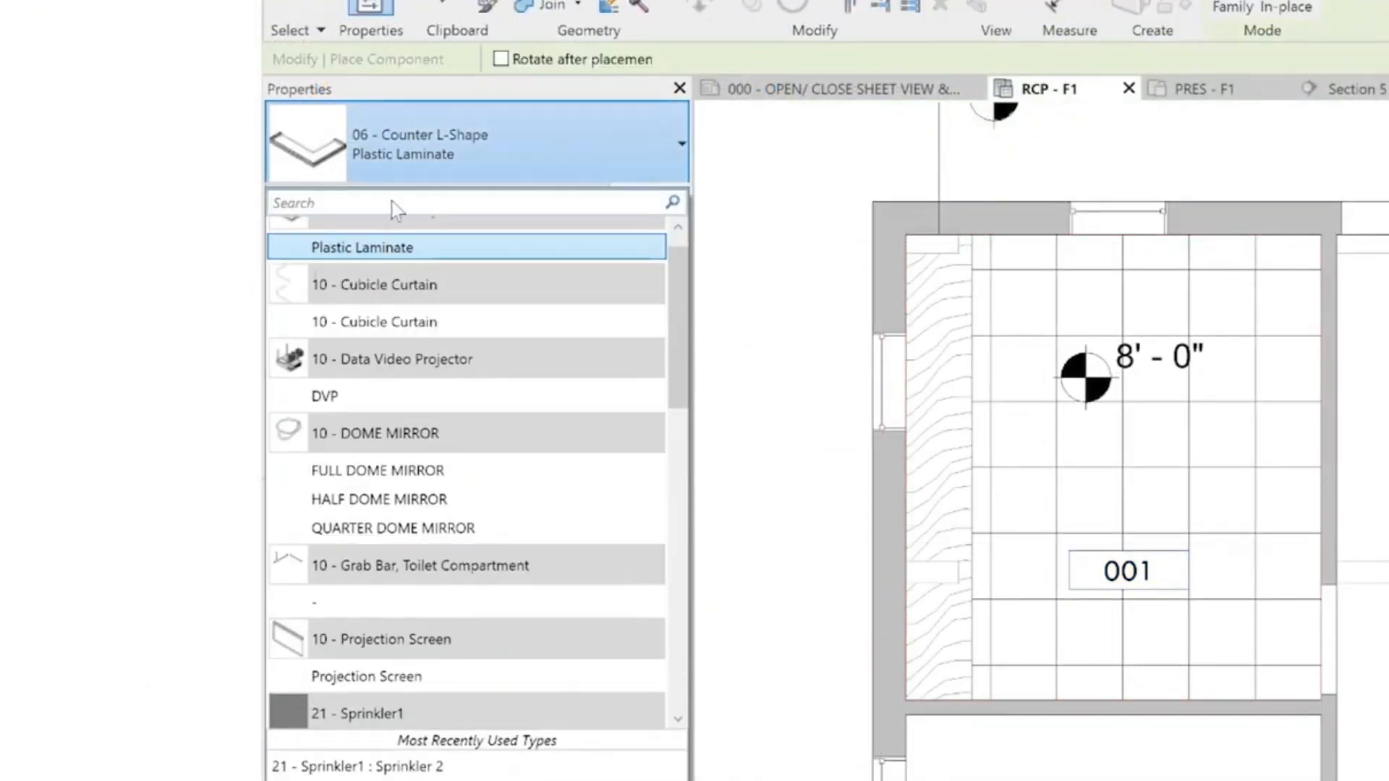
text(26)
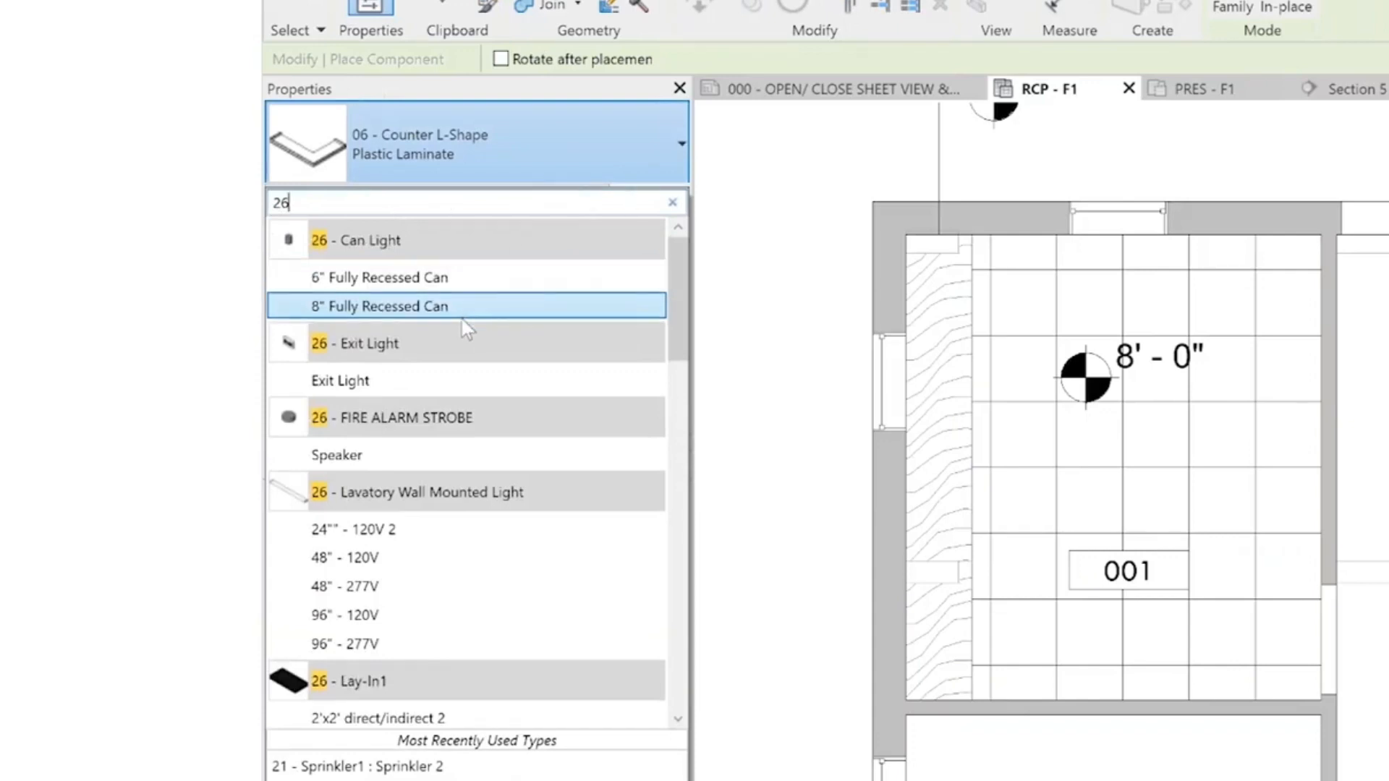
mouse_move(447, 232)
mouse_move(453, 282)
click(376, 279)
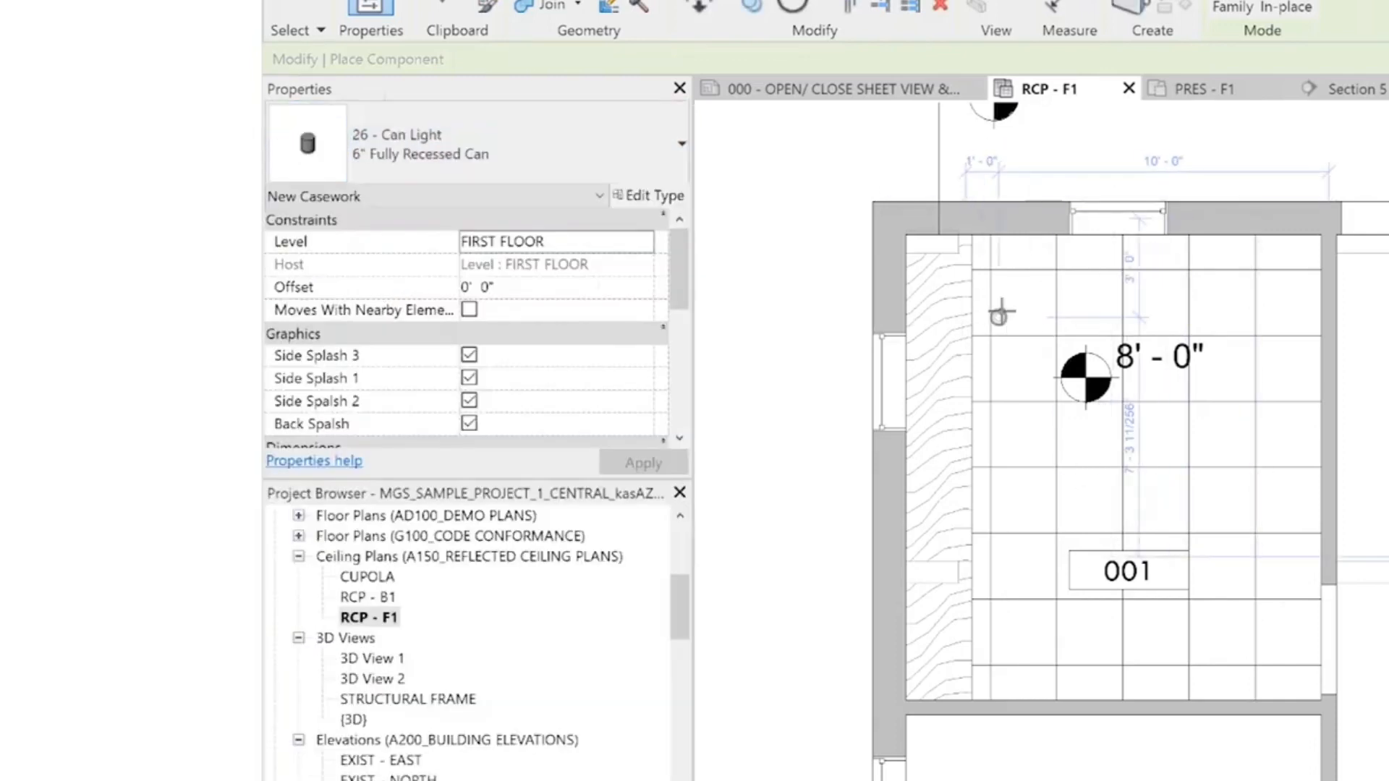
scroll(999, 304, up, 3)
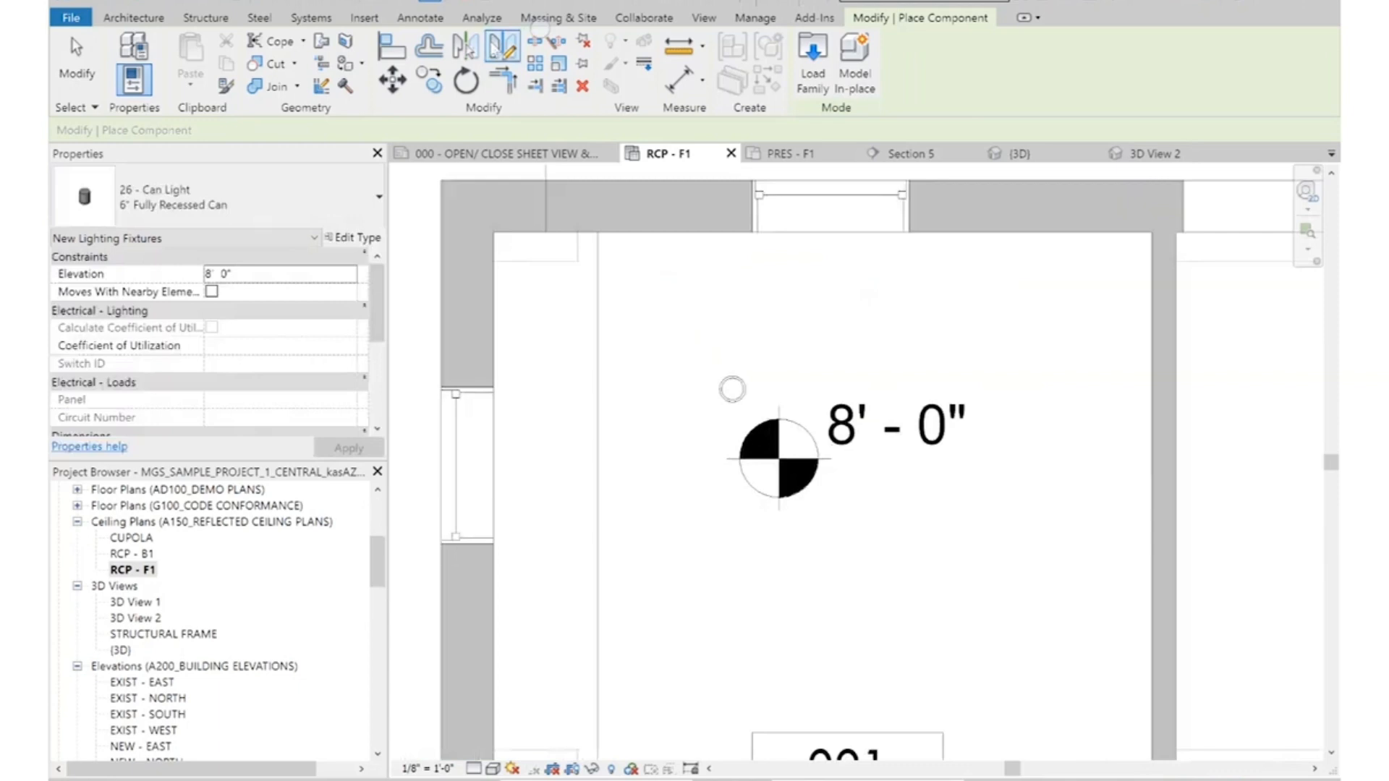
key(Escape)
key(Escape)
Draw a diagonal detail line from corner to corner of the ceiling tile just up and left of the can light
click(421, 18)
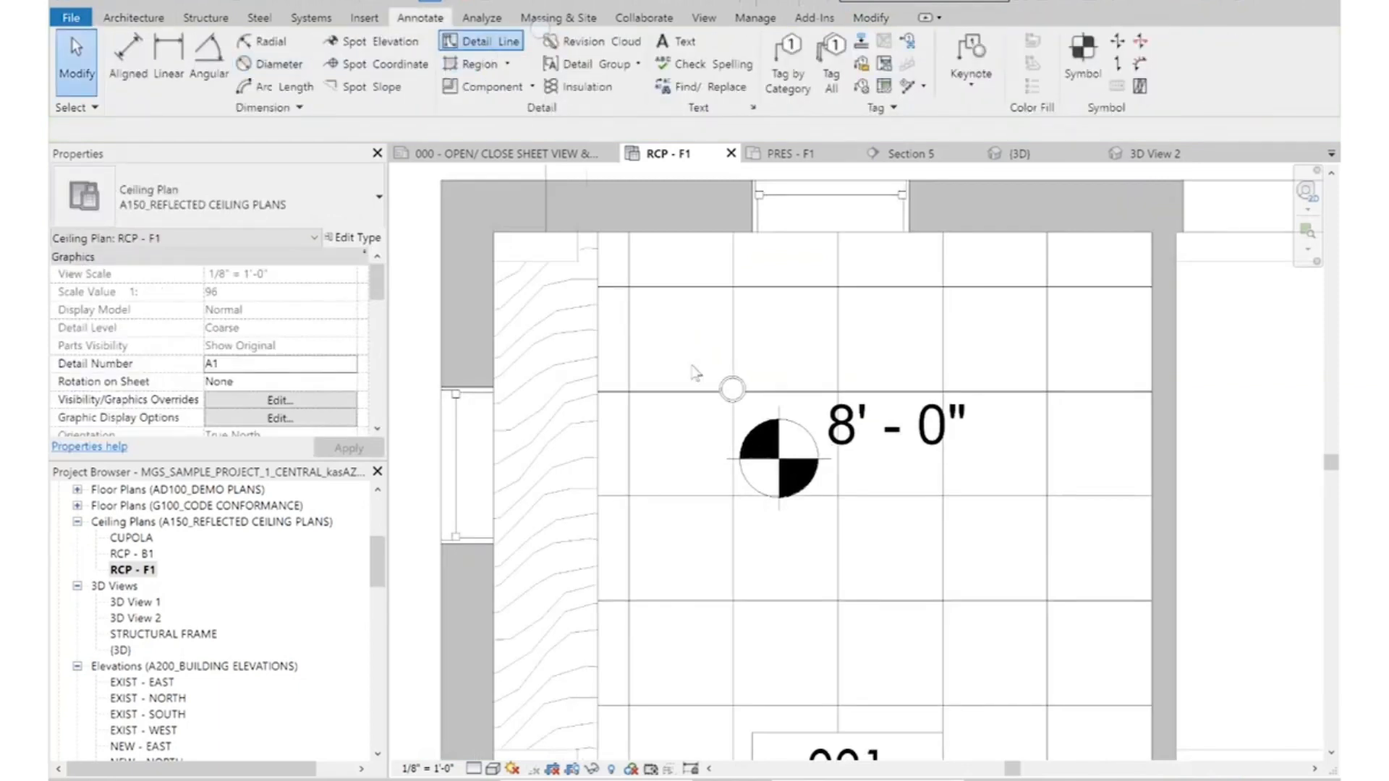
click(630, 390)
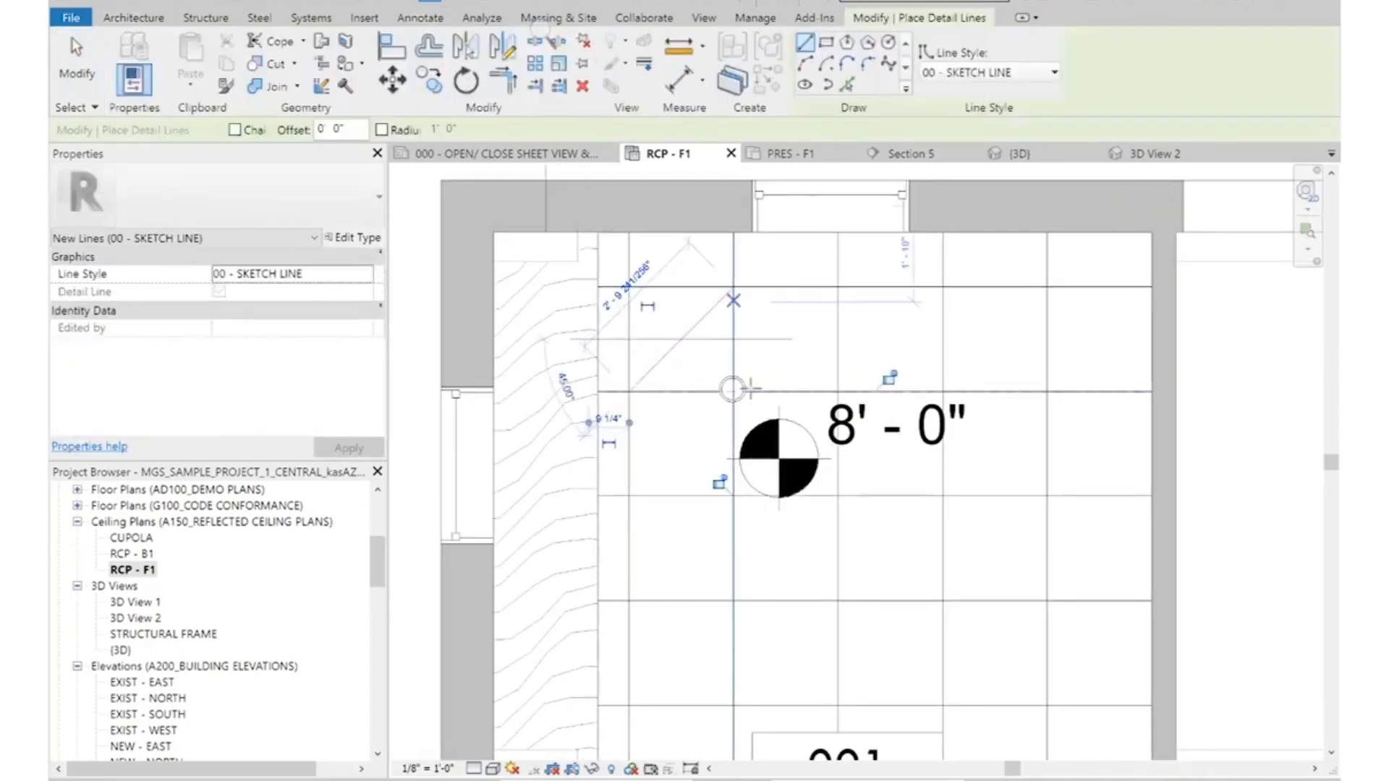
key(Escape)
key(Escape)
Move the can light by its center to the midpoint of the diagonal detail line in the ceiling tile
scroll(733, 389, up, 3)
click(713, 391)
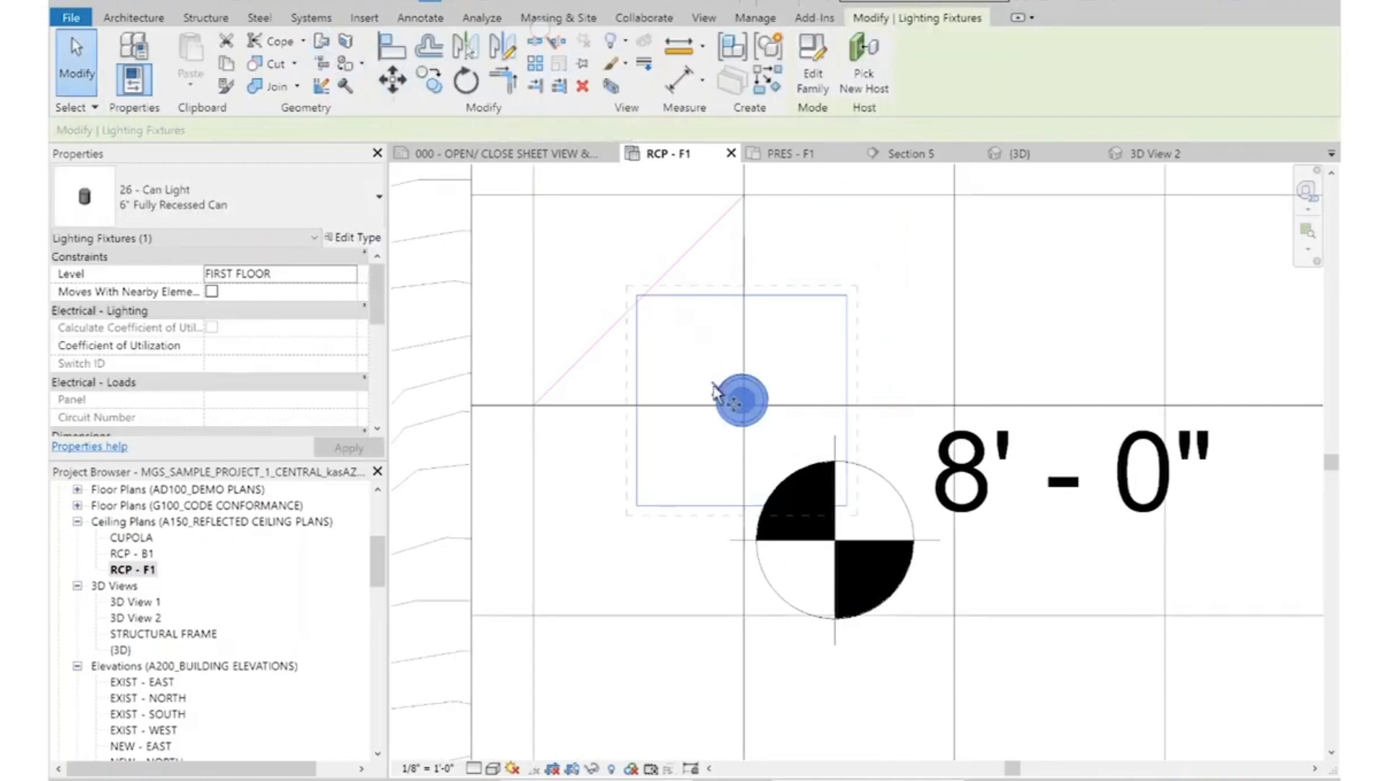
key(m)
key(v)
click(742, 401)
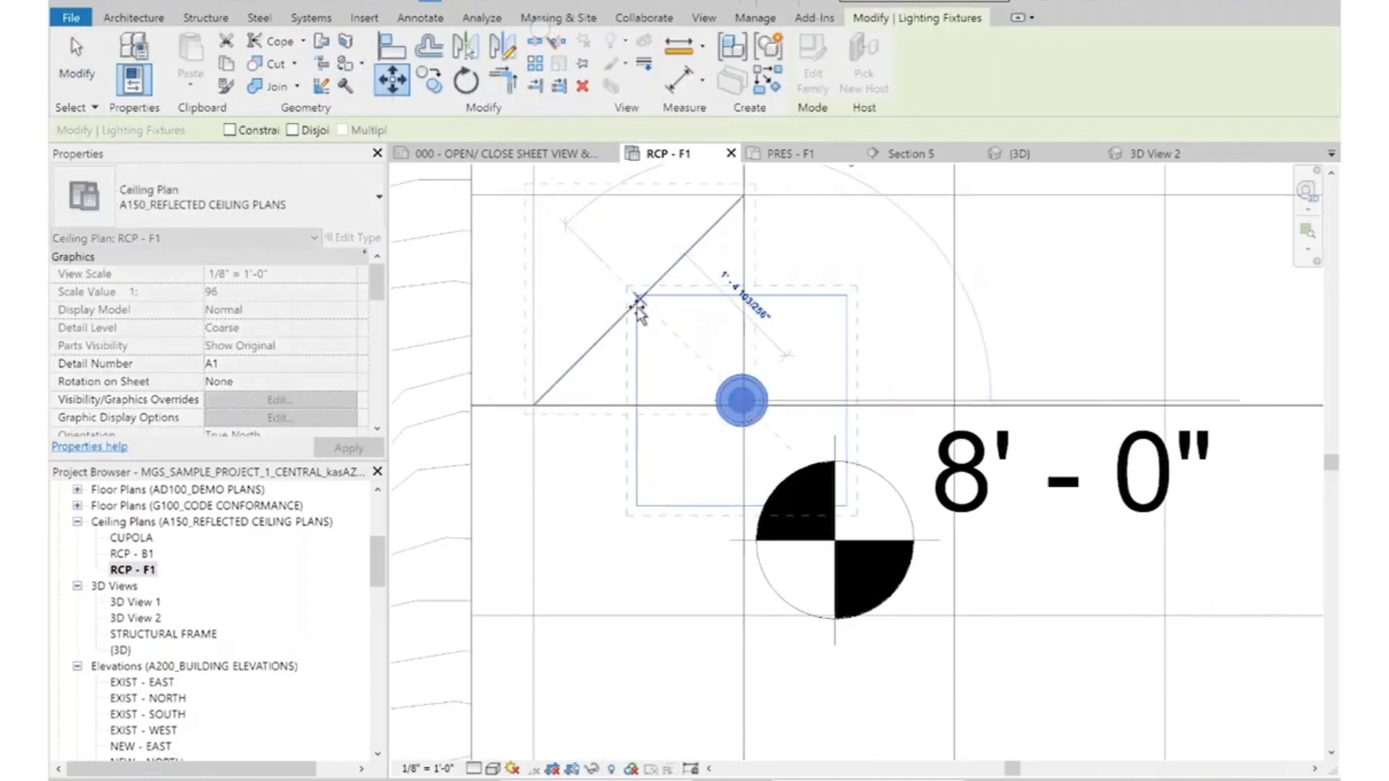
scroll(636, 311, up, 2)
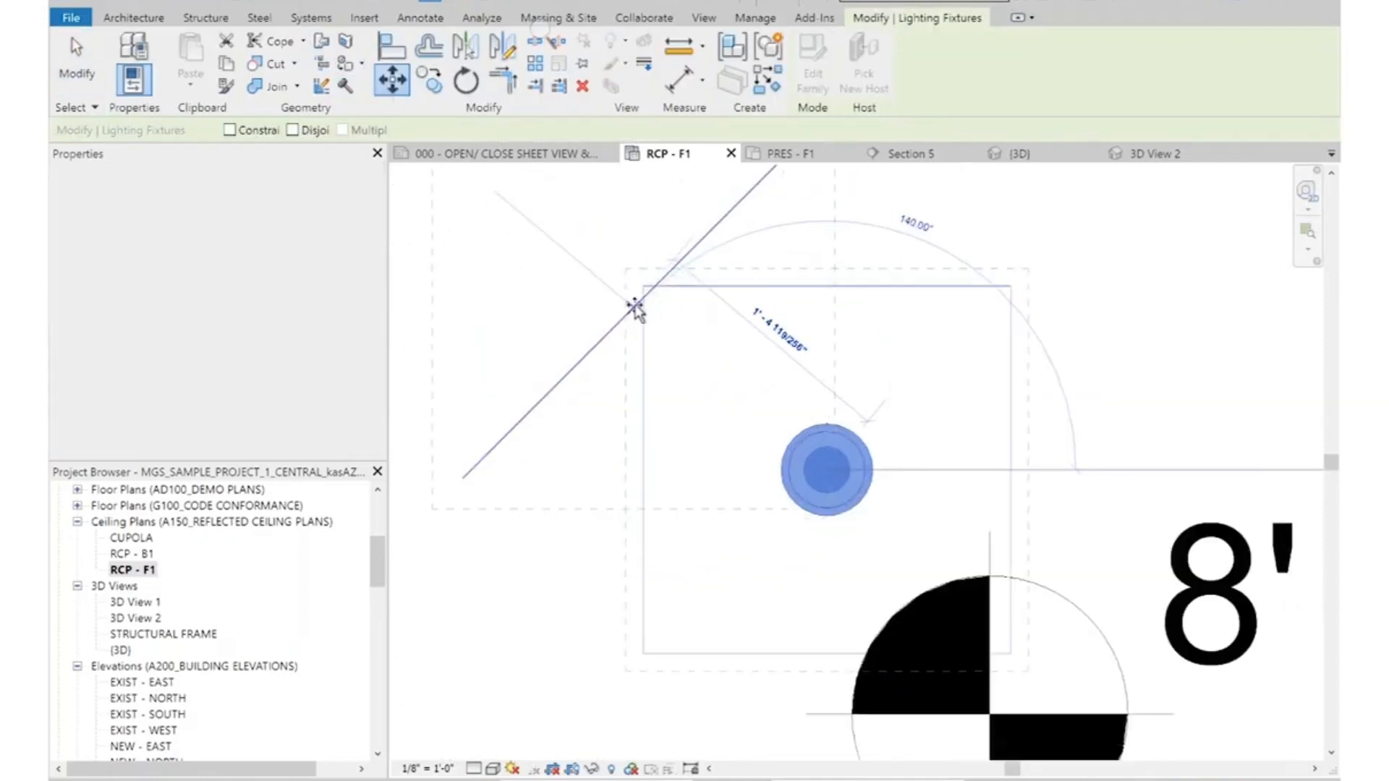
scroll(634, 309, up, 2)
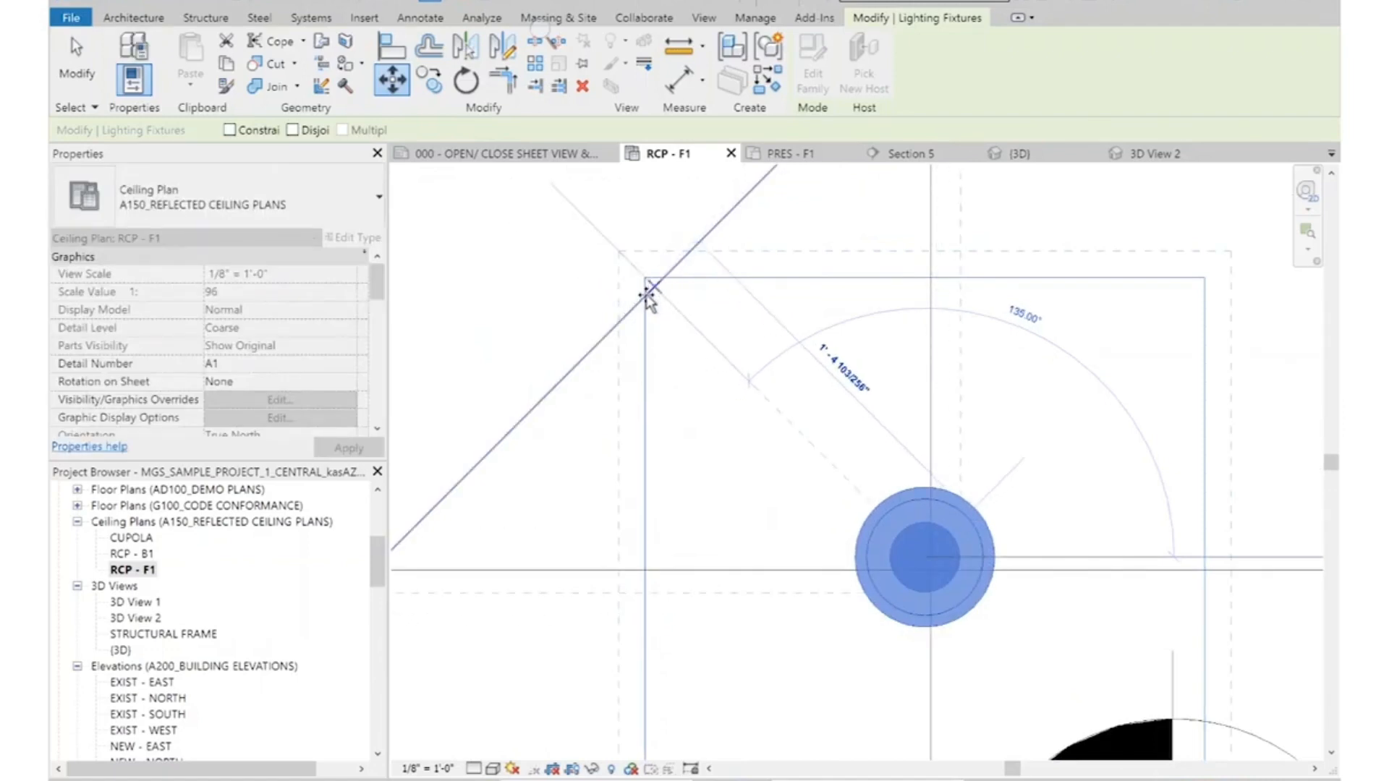
scroll(655, 293, up, 2)
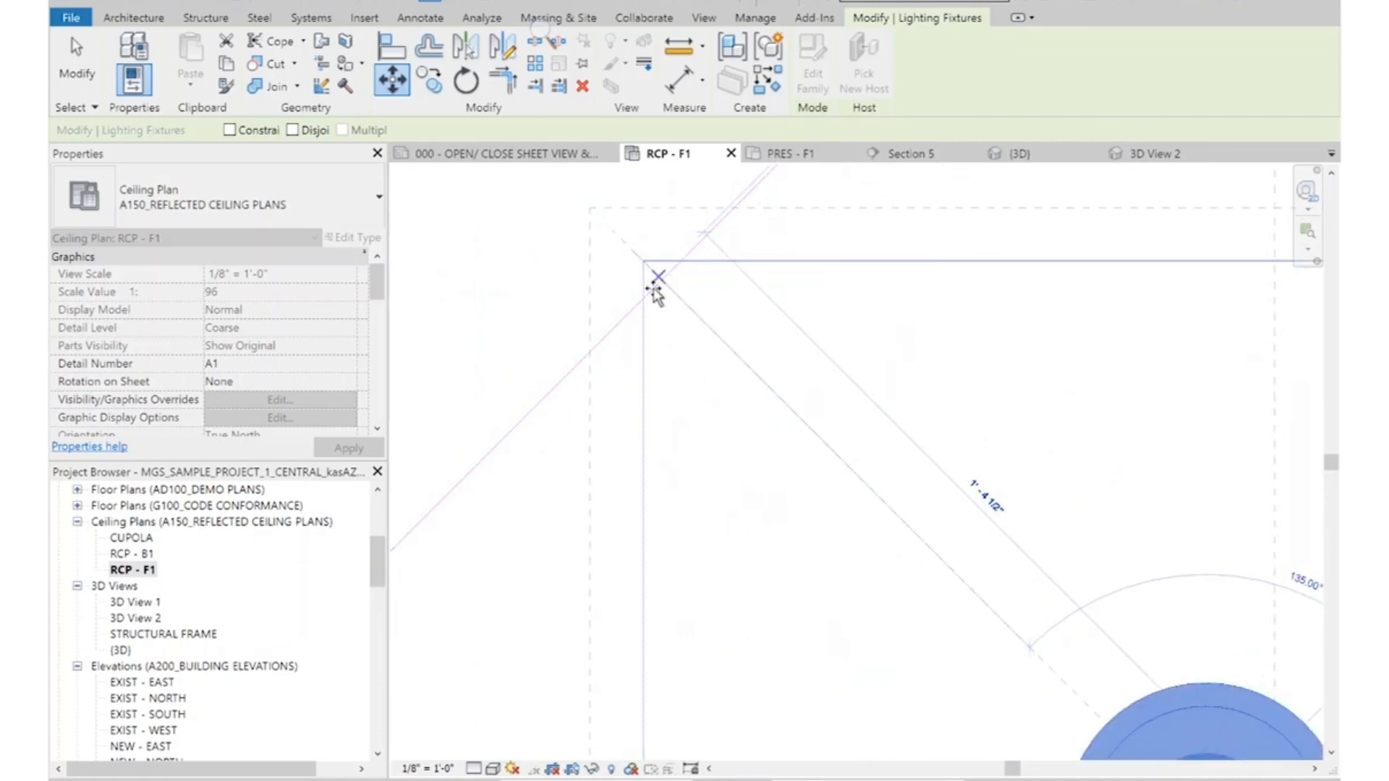
click(654, 292)
scroll(712, 376, down, 5)
Delete the diagonal detail line used to center the can light
key(Escape)
click(734, 346)
key(Delete)
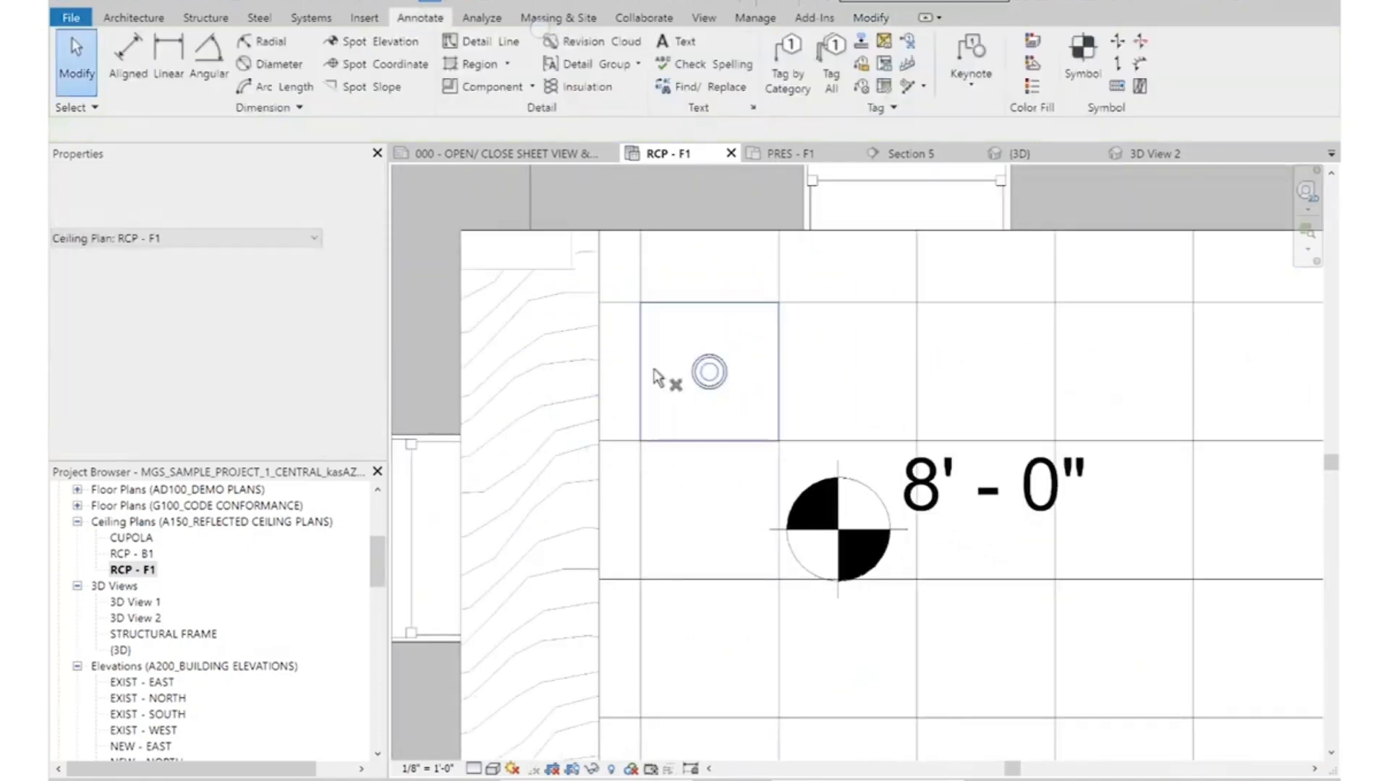
scroll(651, 376, down, 3)
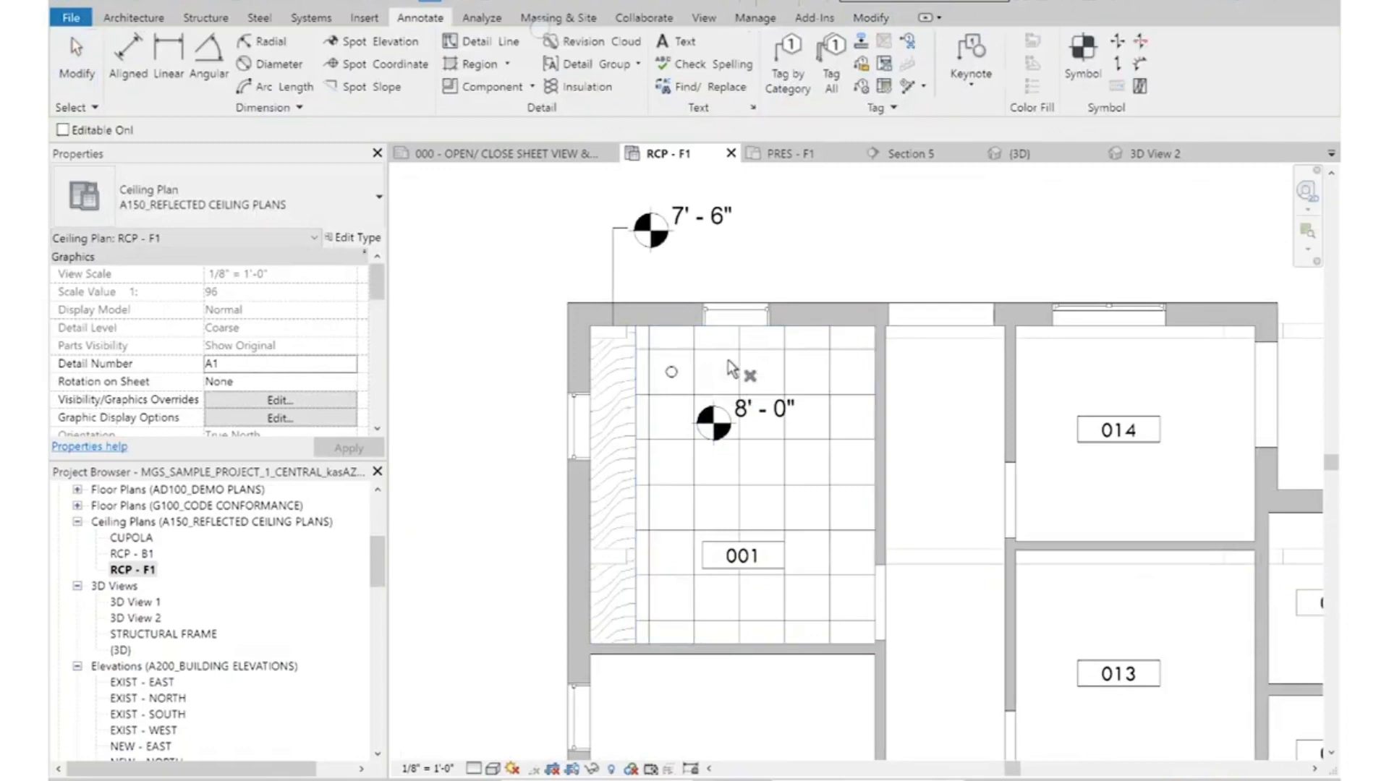
Draw a horizontal detail line across the gridded ceiling of room 001, from the wood strip's edge to the opposite wall
scroll(759, 403, up, 3)
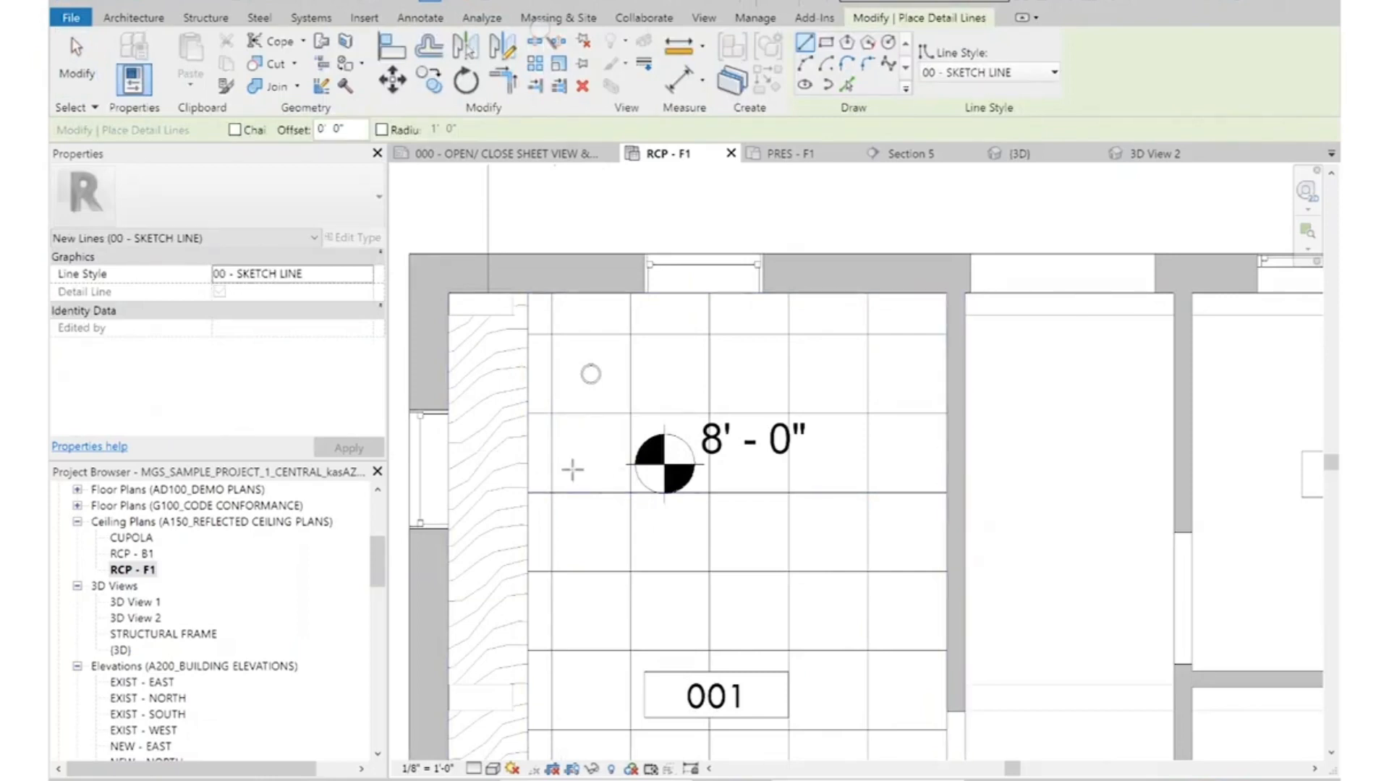
click(526, 539)
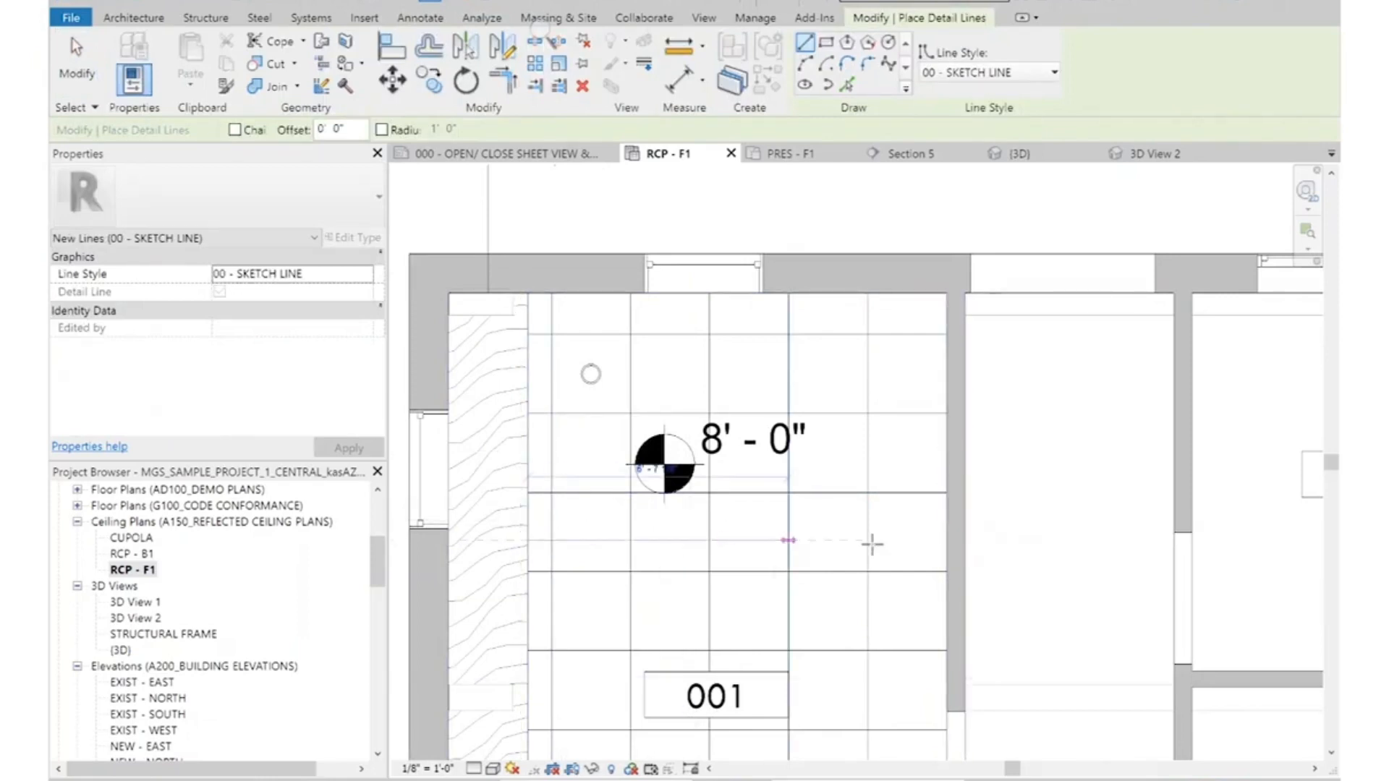
click(949, 541)
key(Escape)
key(Escape)
Move the ceiling grid sideways so a vertical gridline meets the midpoint of the horizontal detail line, and remove that line
click(709, 604)
click(393, 81)
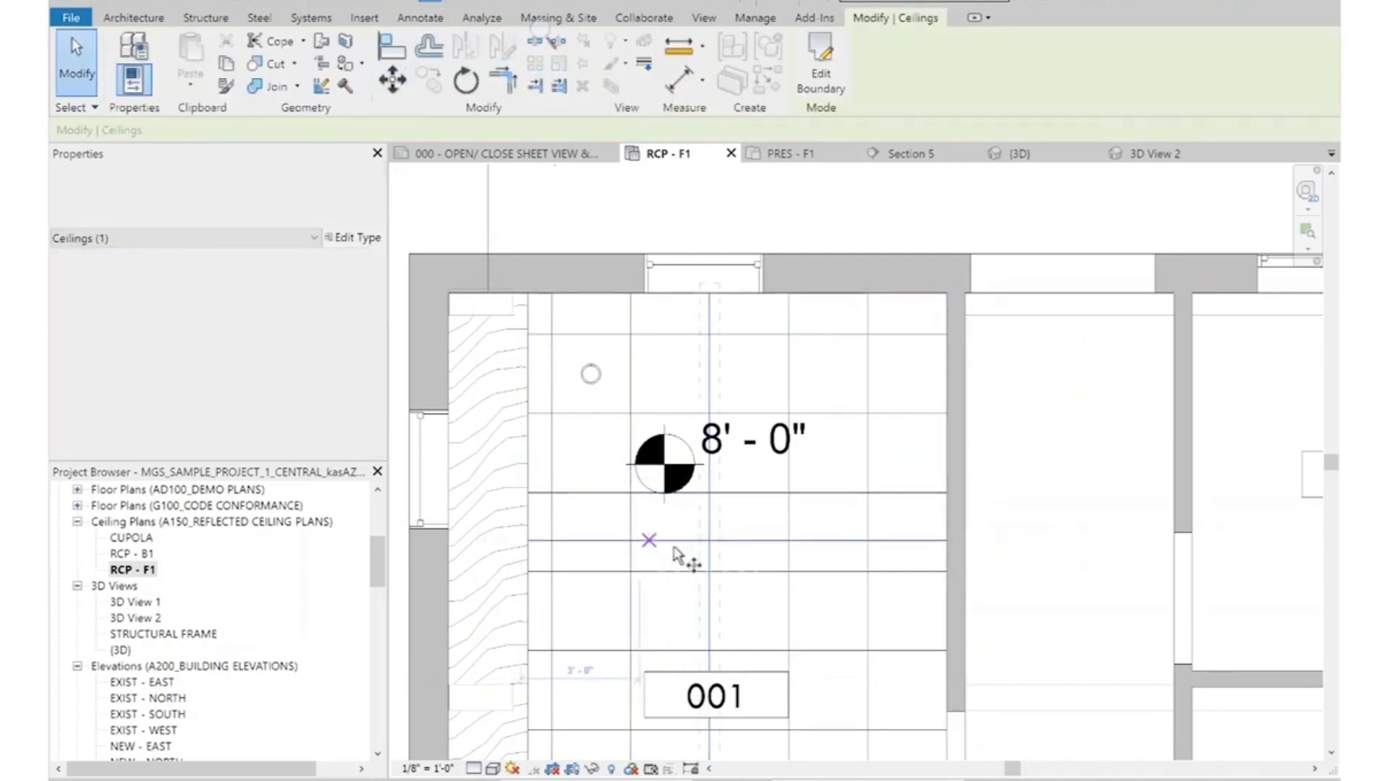
click(735, 542)
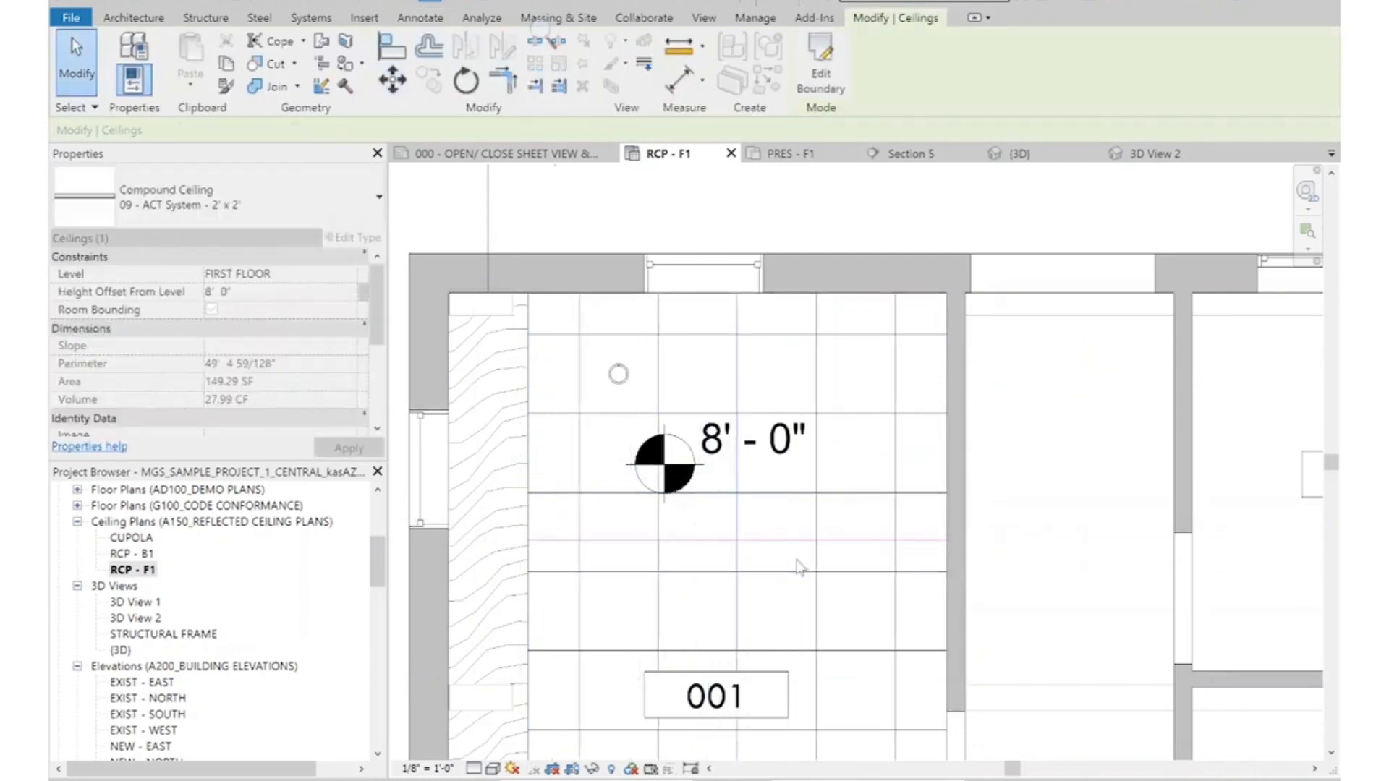
key(Escape)
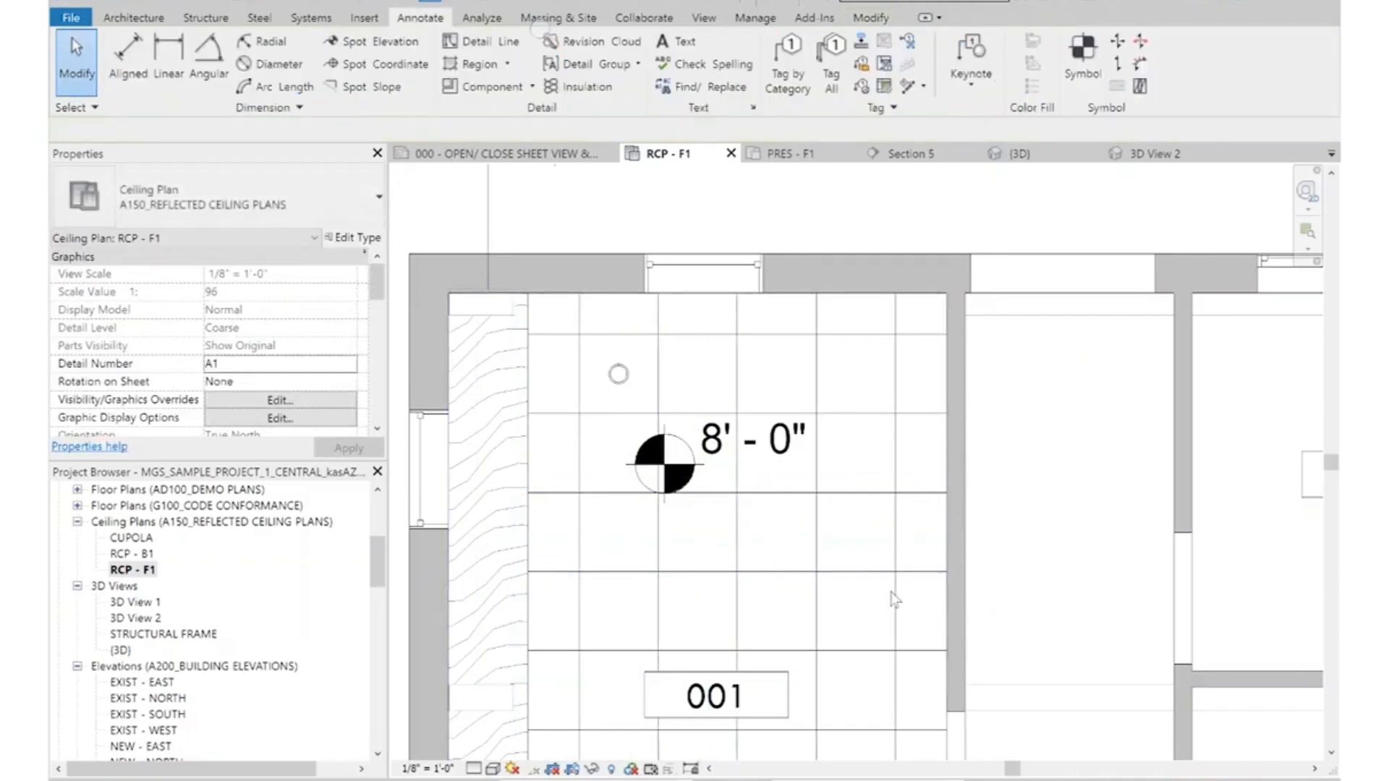
Copy the can light horizontally three tiles across room 001, using gridlines as the base and end points
click(618, 374)
key(c)
key(o)
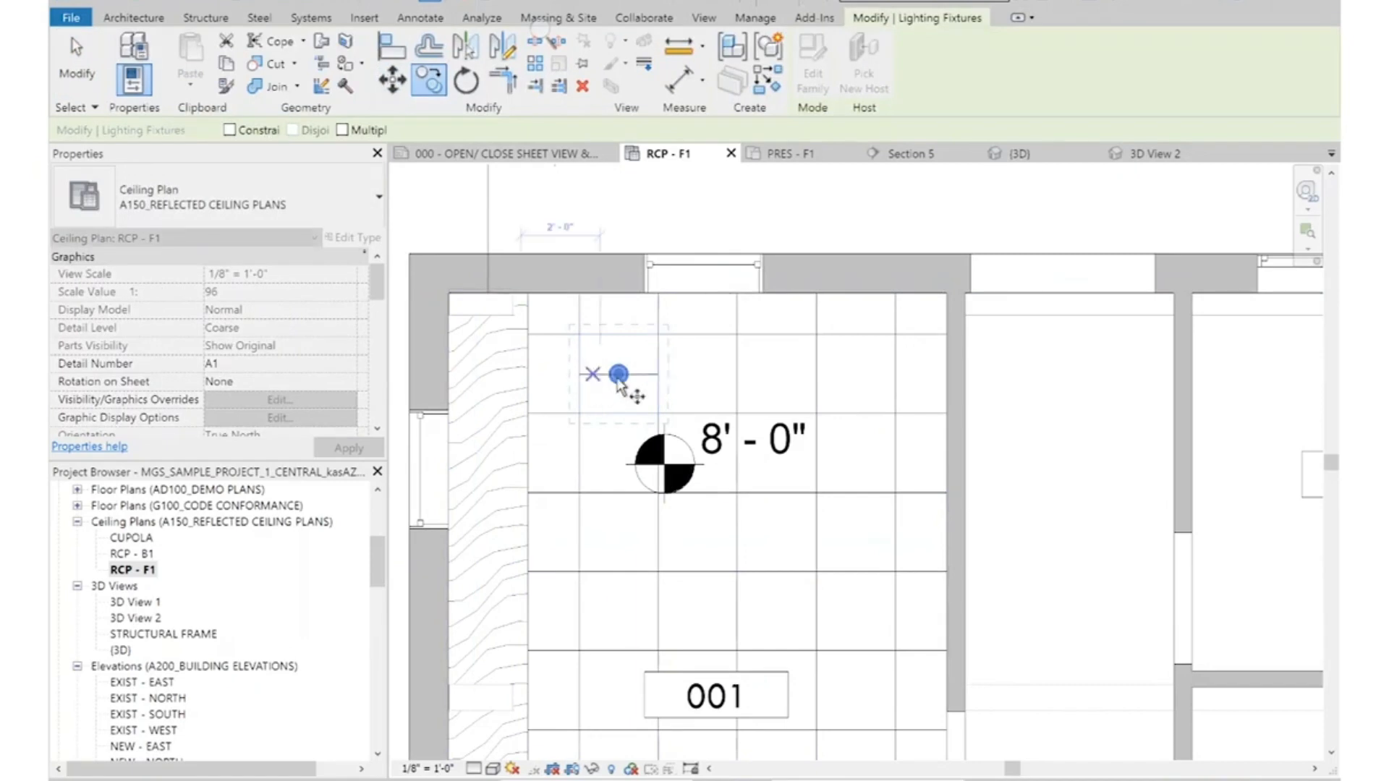
click(658, 348)
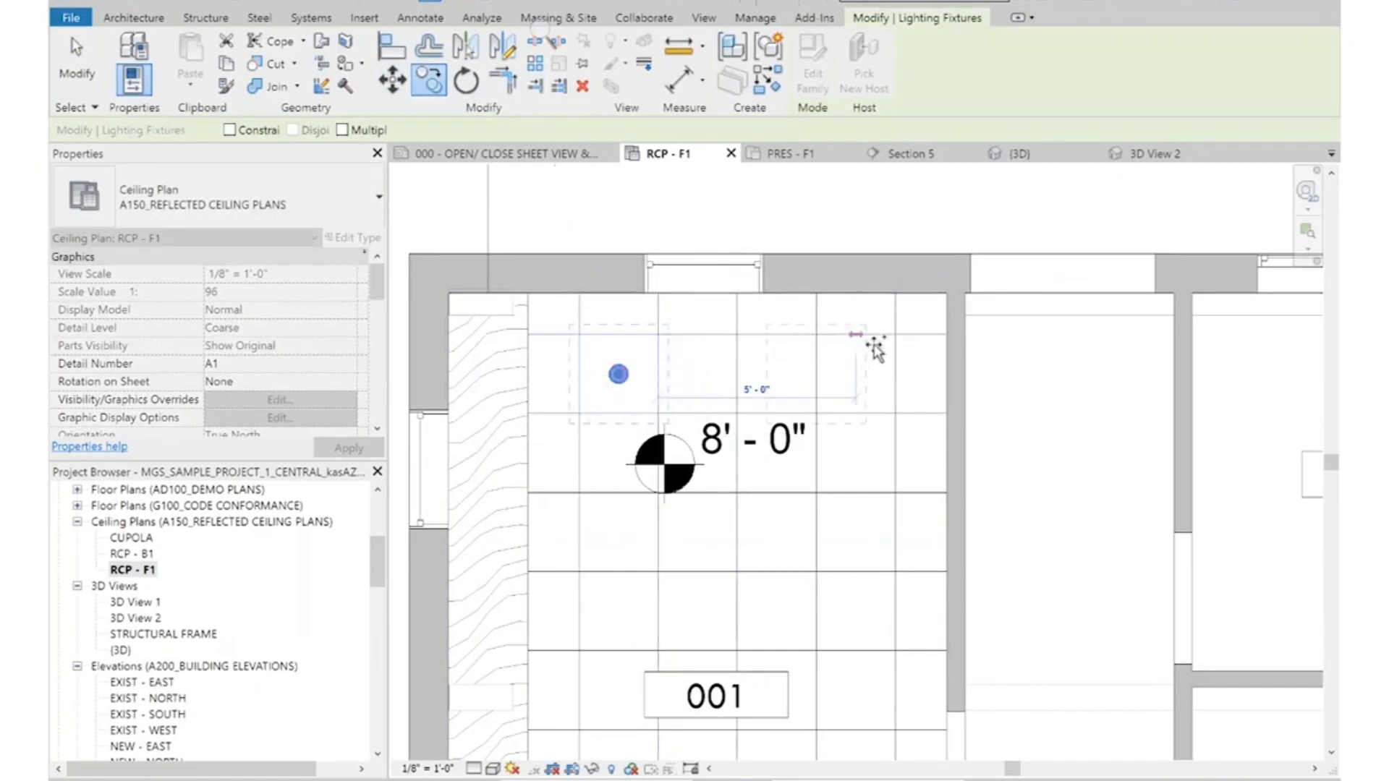
click(895, 349)
Copy both can lights five tiles down to the last full row of tiles in room 001, using gridline intersections
scroll(736, 315, down, 1)
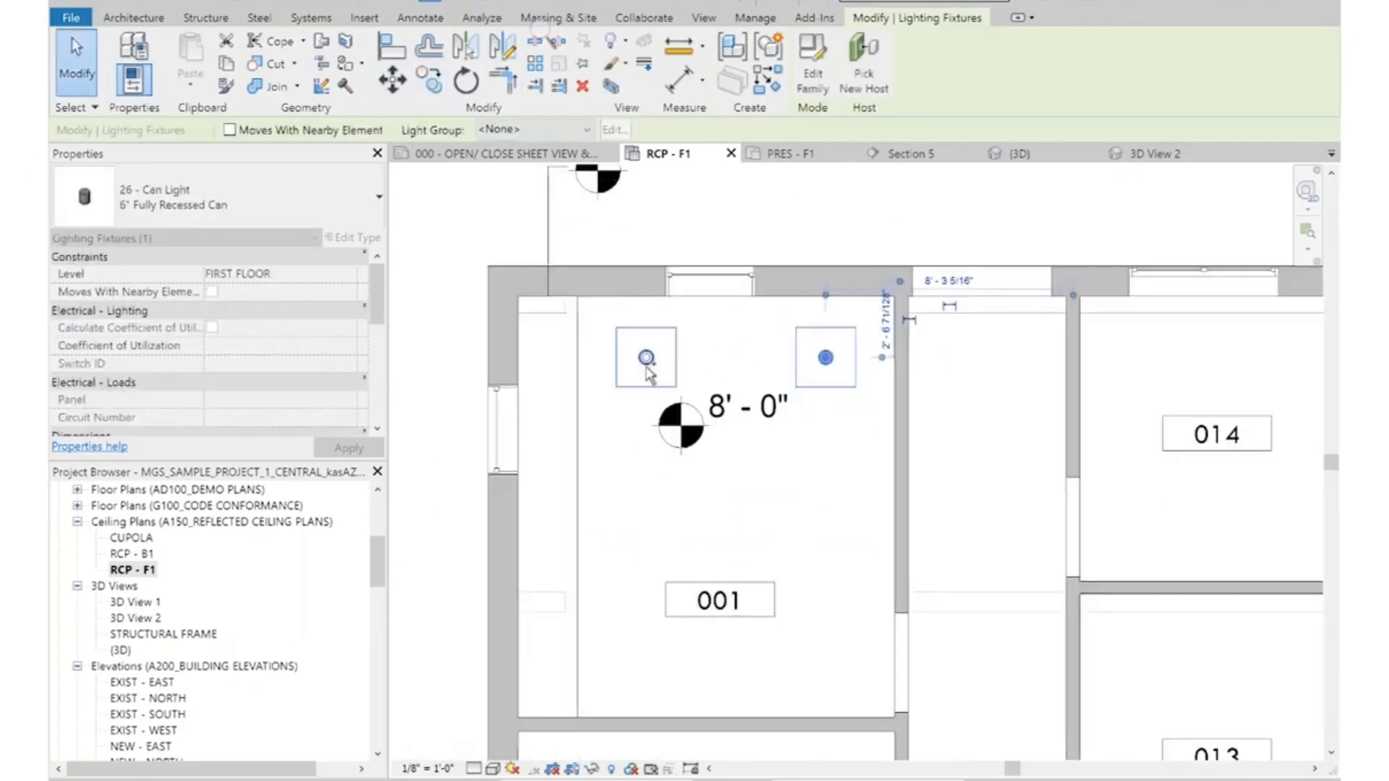
click(443, 92)
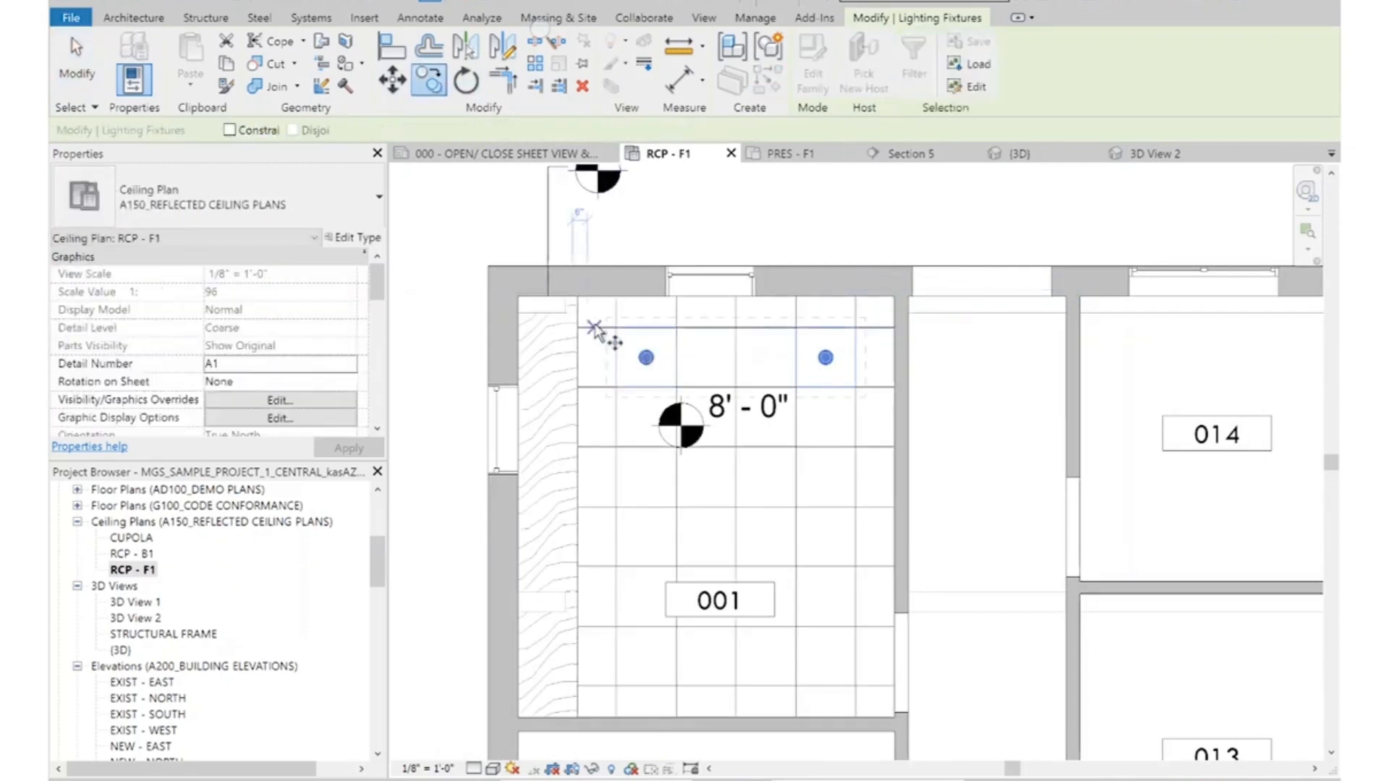
click(616, 328)
click(616, 628)
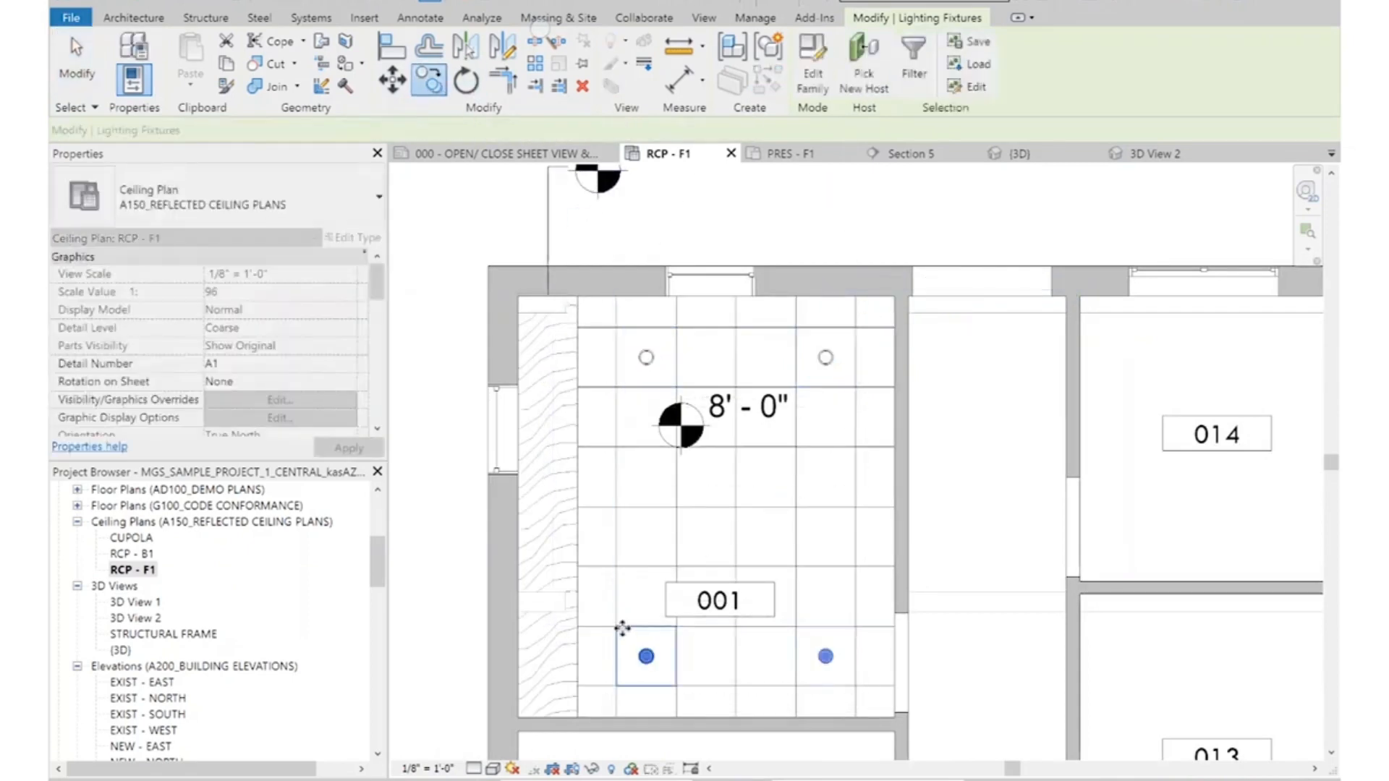
click(695, 572)
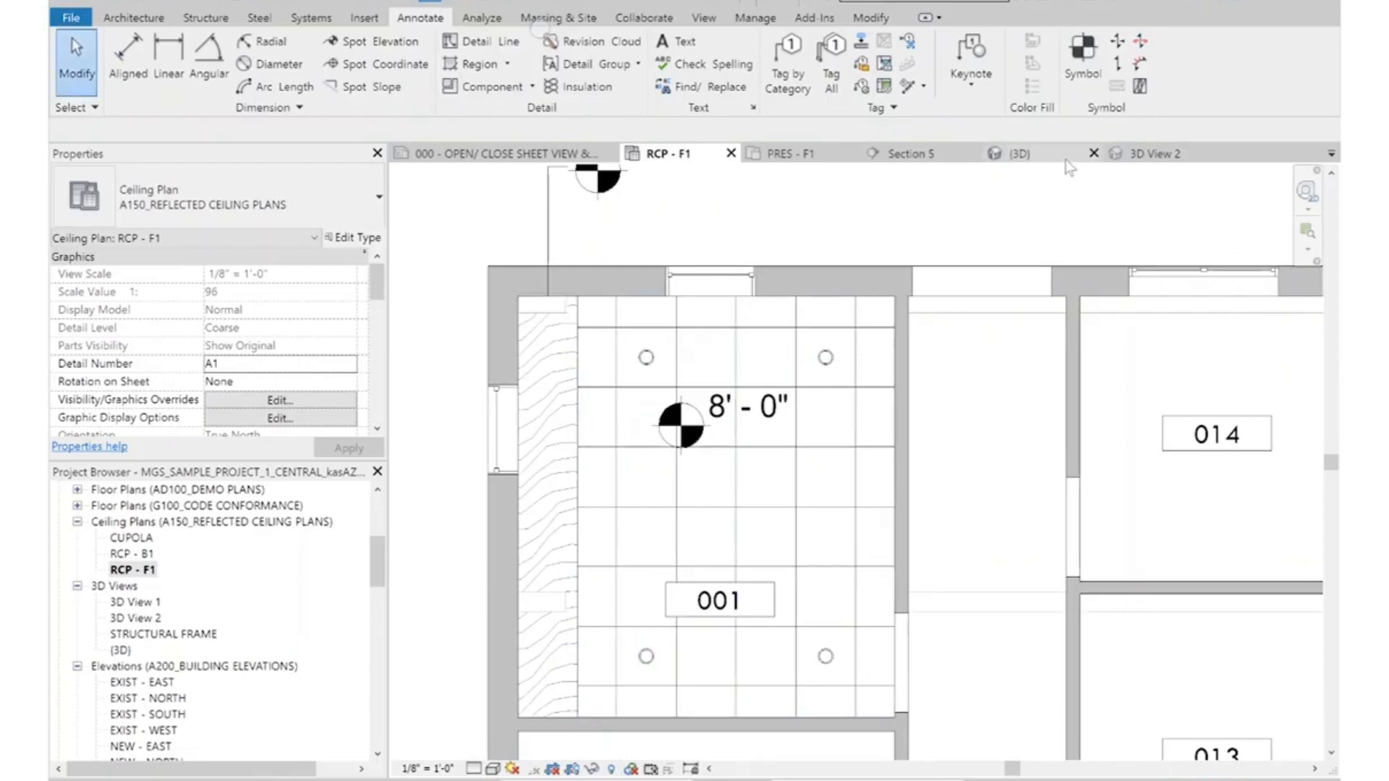
Look at the can lights and ceiling grid in the perspective view 3D View 2
click(1029, 158)
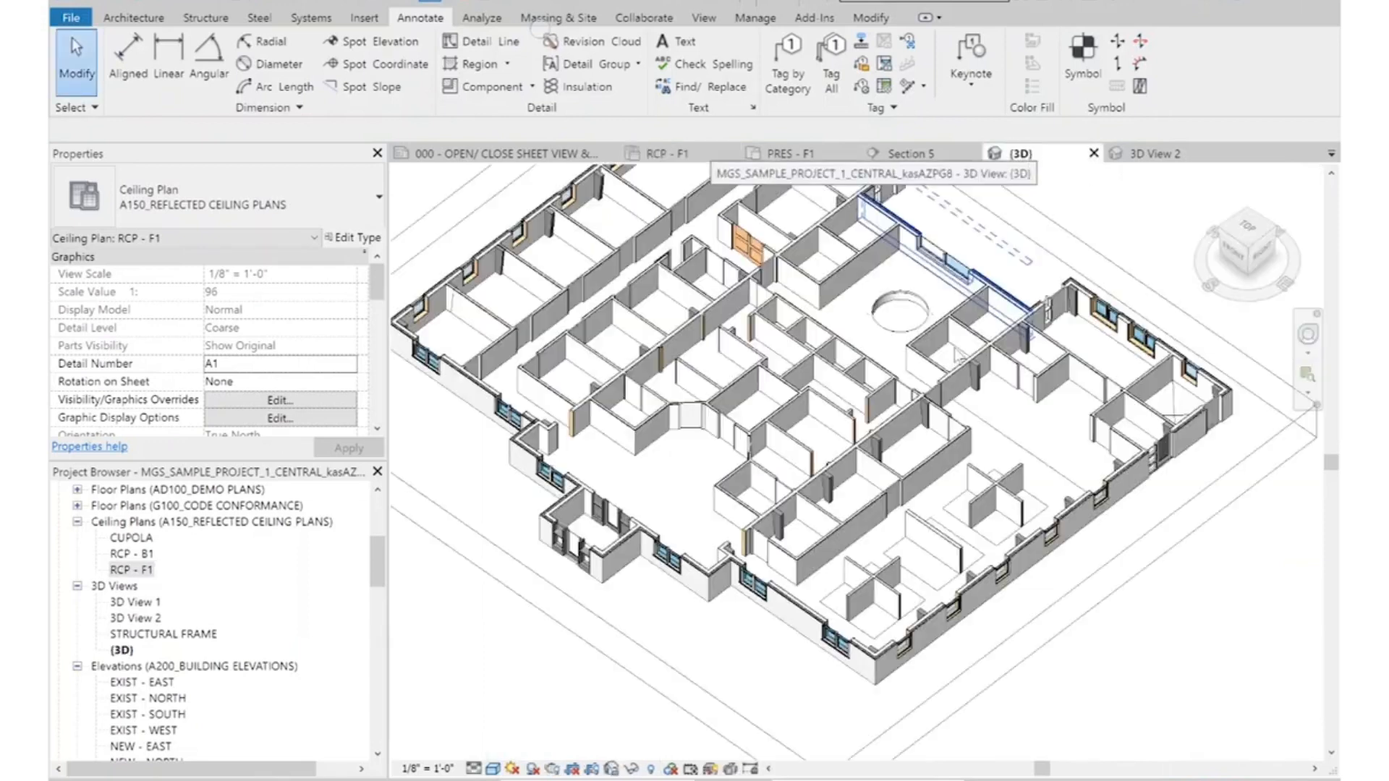
key(ctrl+Tab)
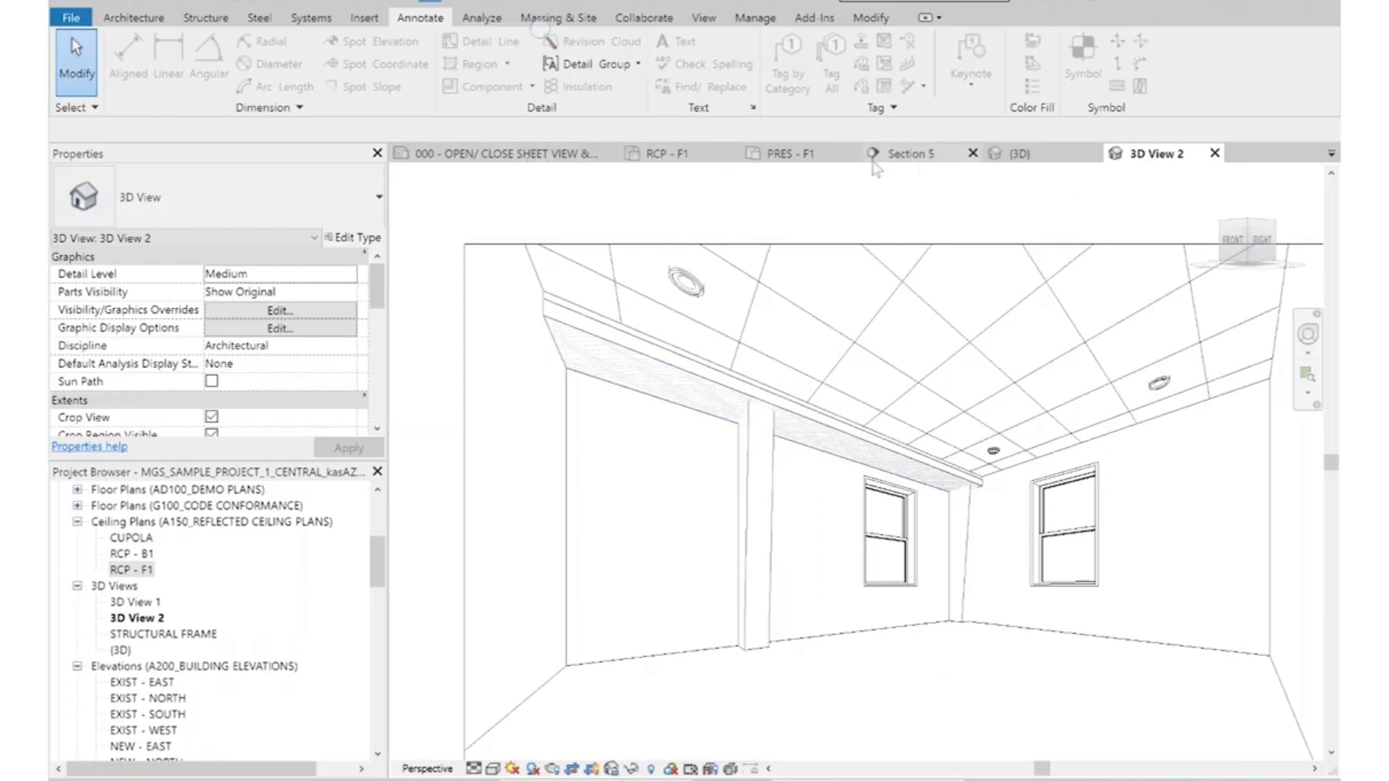
Return to the RCP - F1 ceiling plan and save the project
click(669, 154)
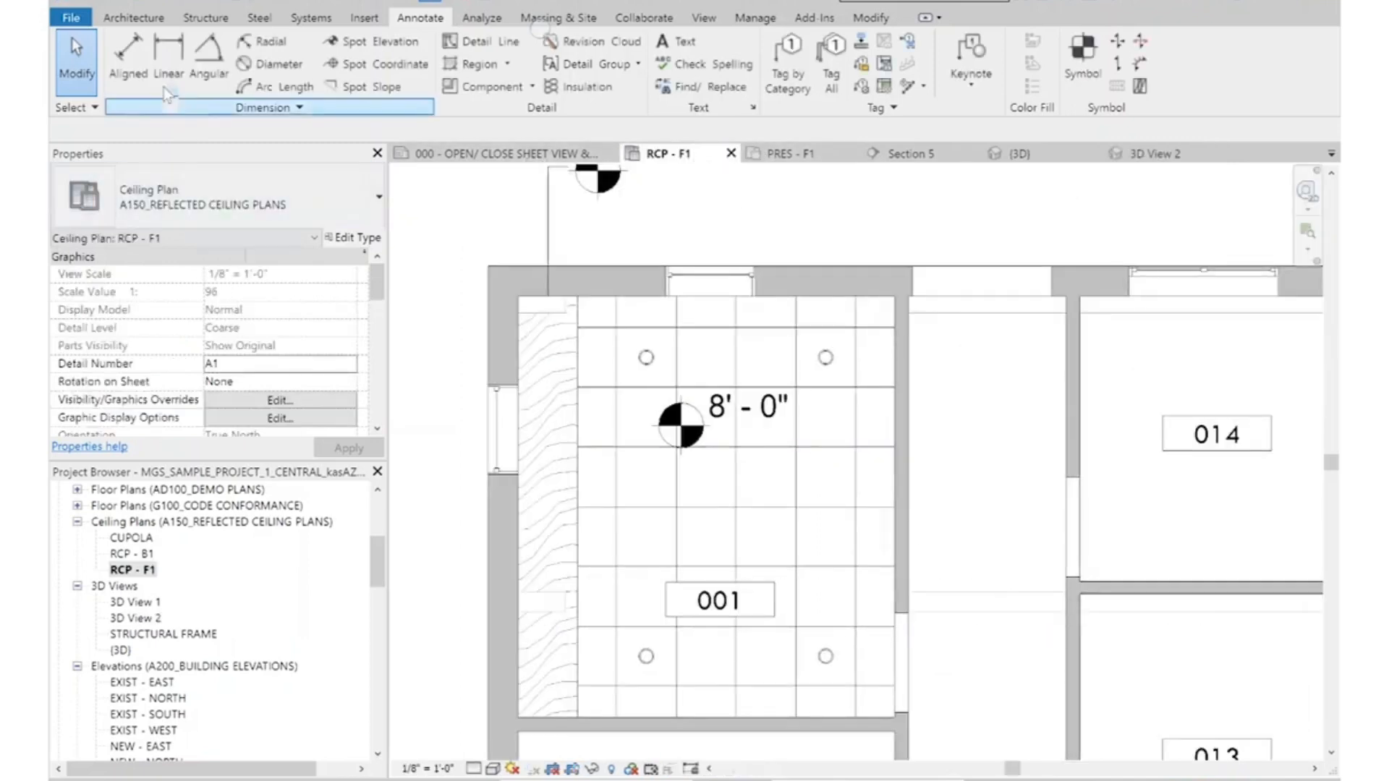
click(120, 22)
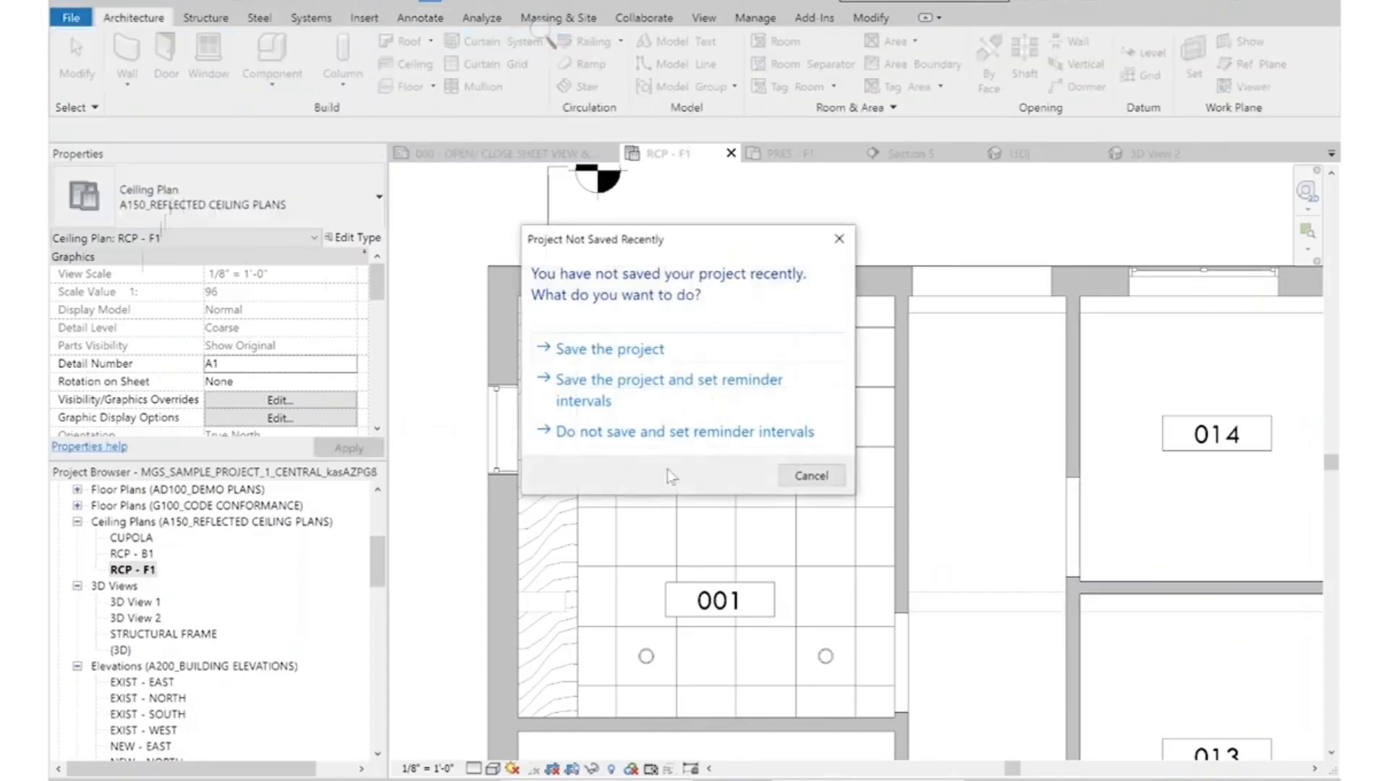
click(646, 350)
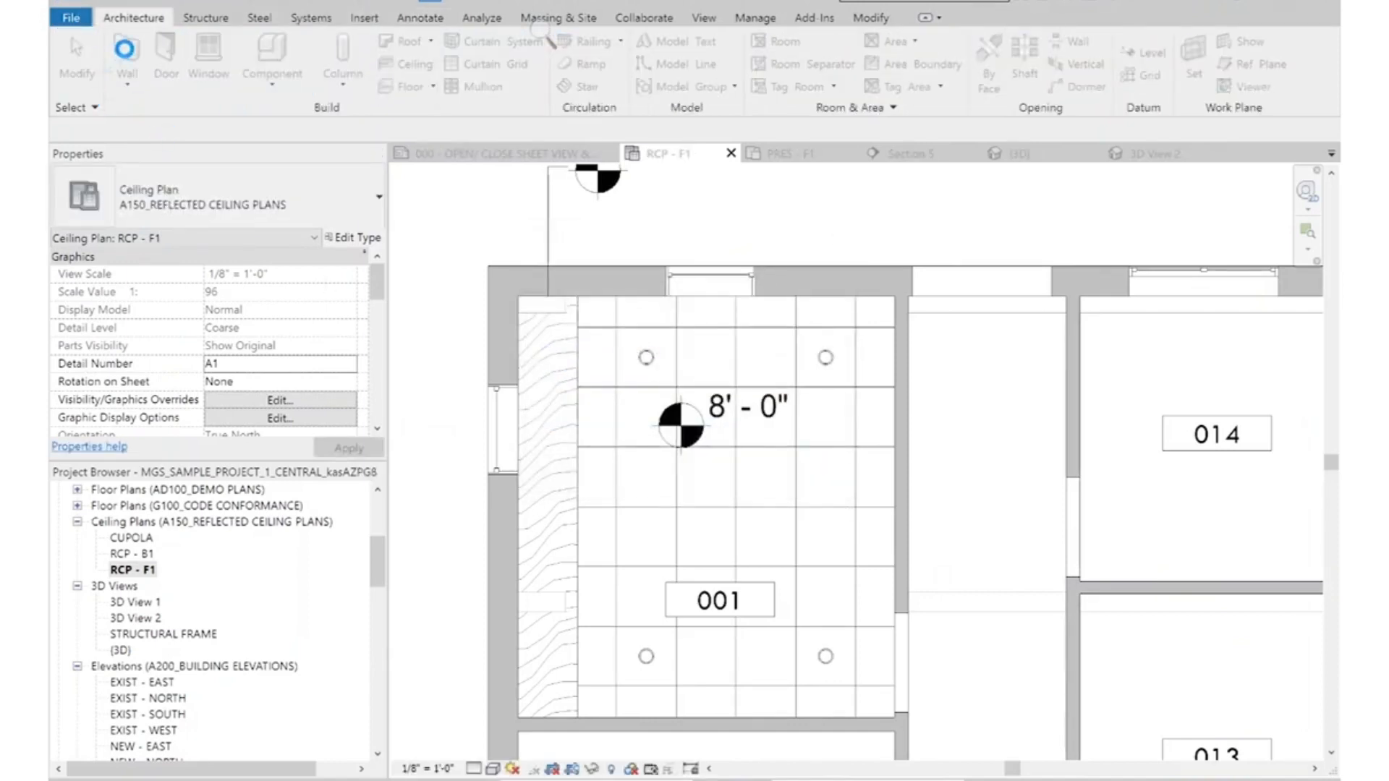
Start placing a component and choose the 26 - Pendant Light-Round type, 12" Dia, by searching the types for 26
click(272, 56)
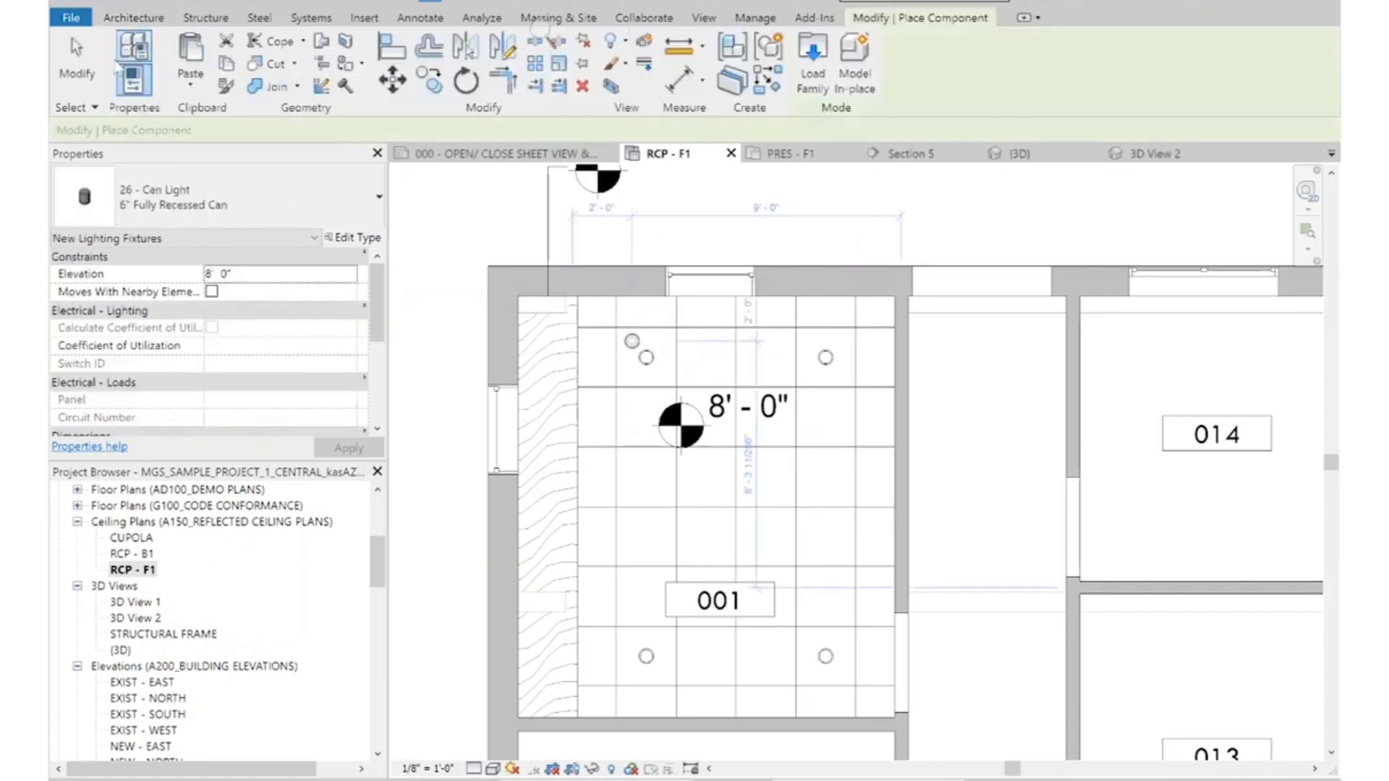
click(178, 212)
text(26)
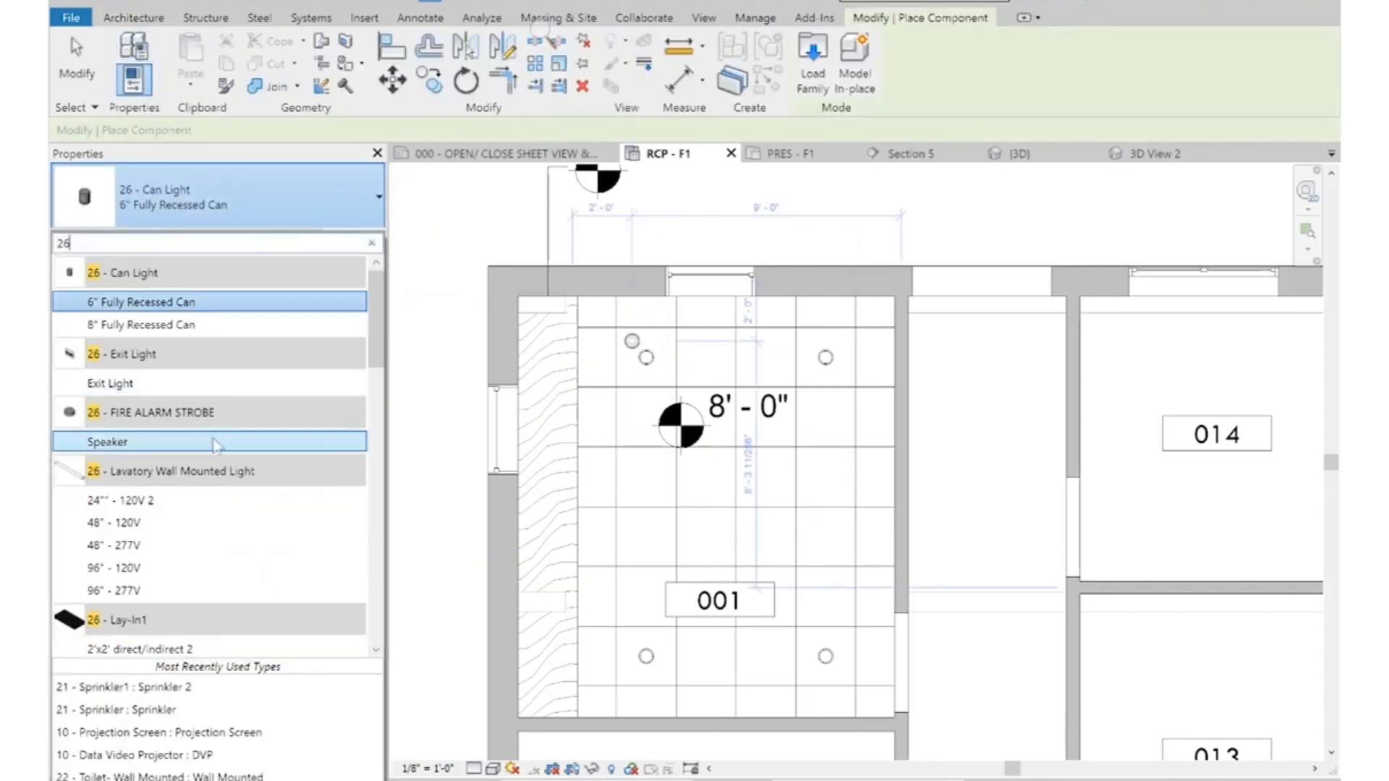
scroll(217, 445, down, 6)
scroll(143, 400, up, 4)
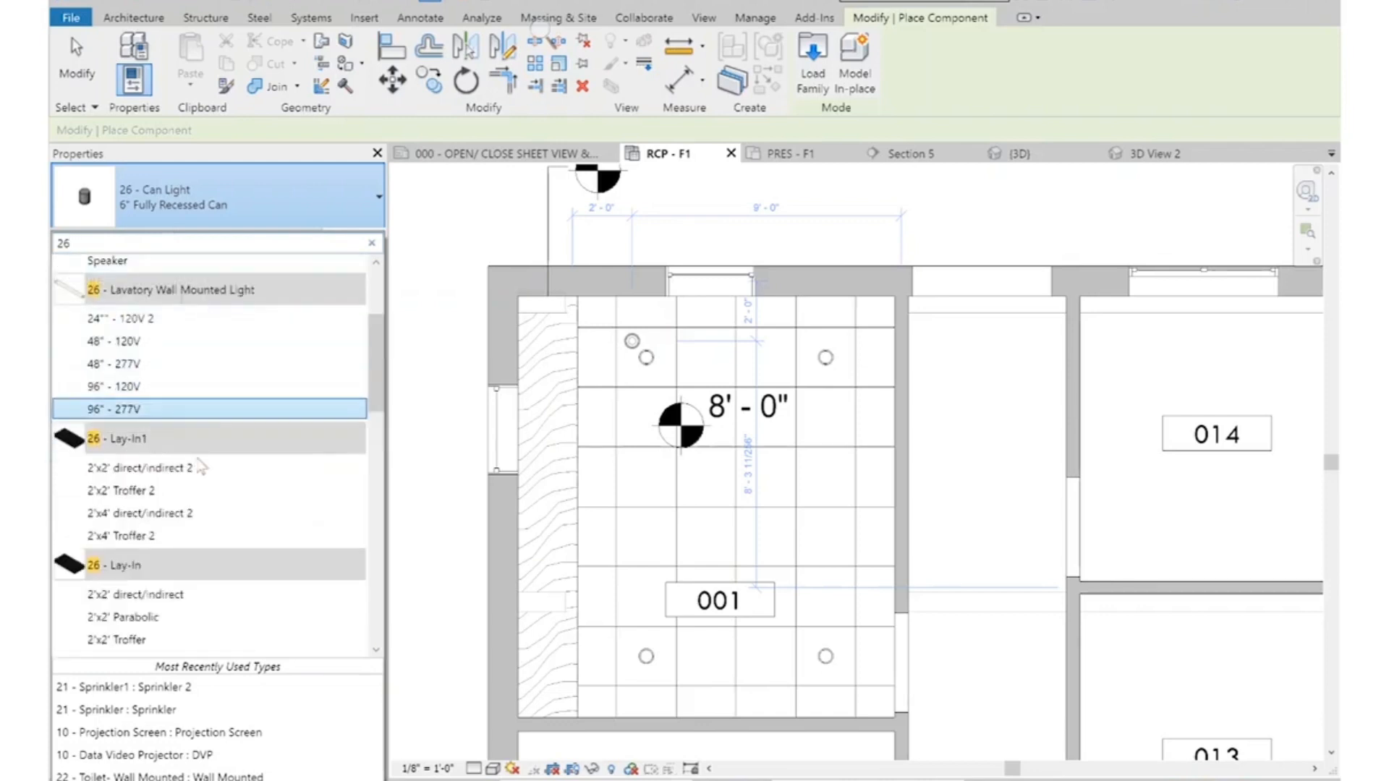
scroll(209, 514, down, 3)
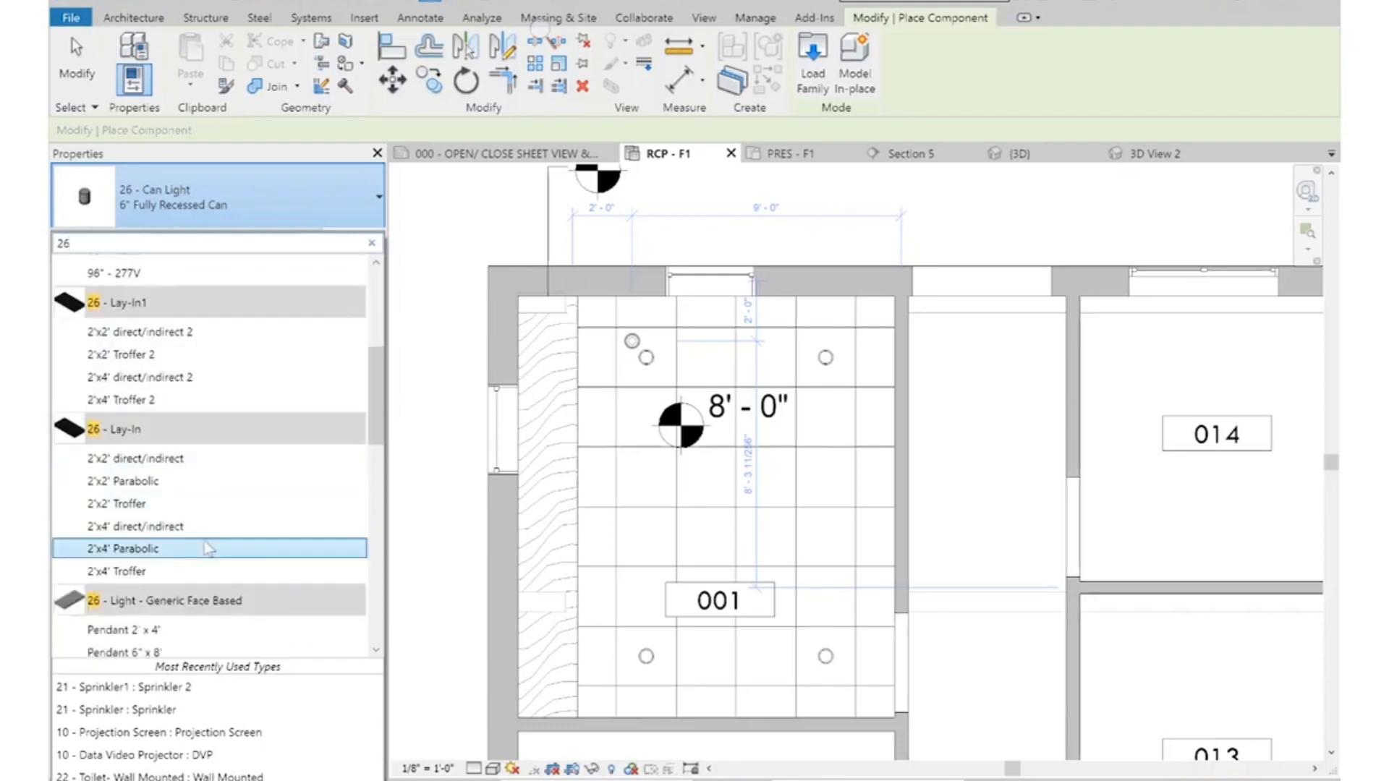
scroll(208, 549, down, 7)
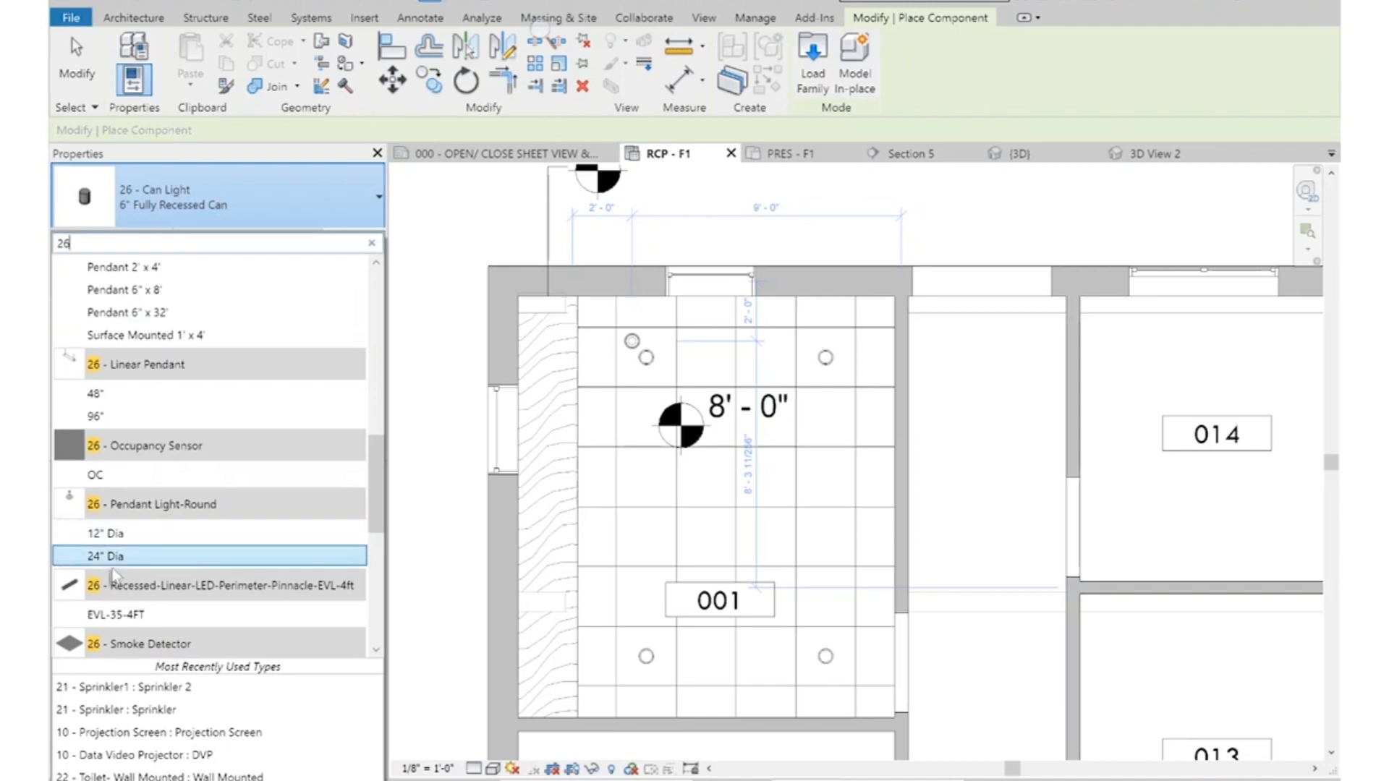
mouse_move(125, 544)
click(124, 544)
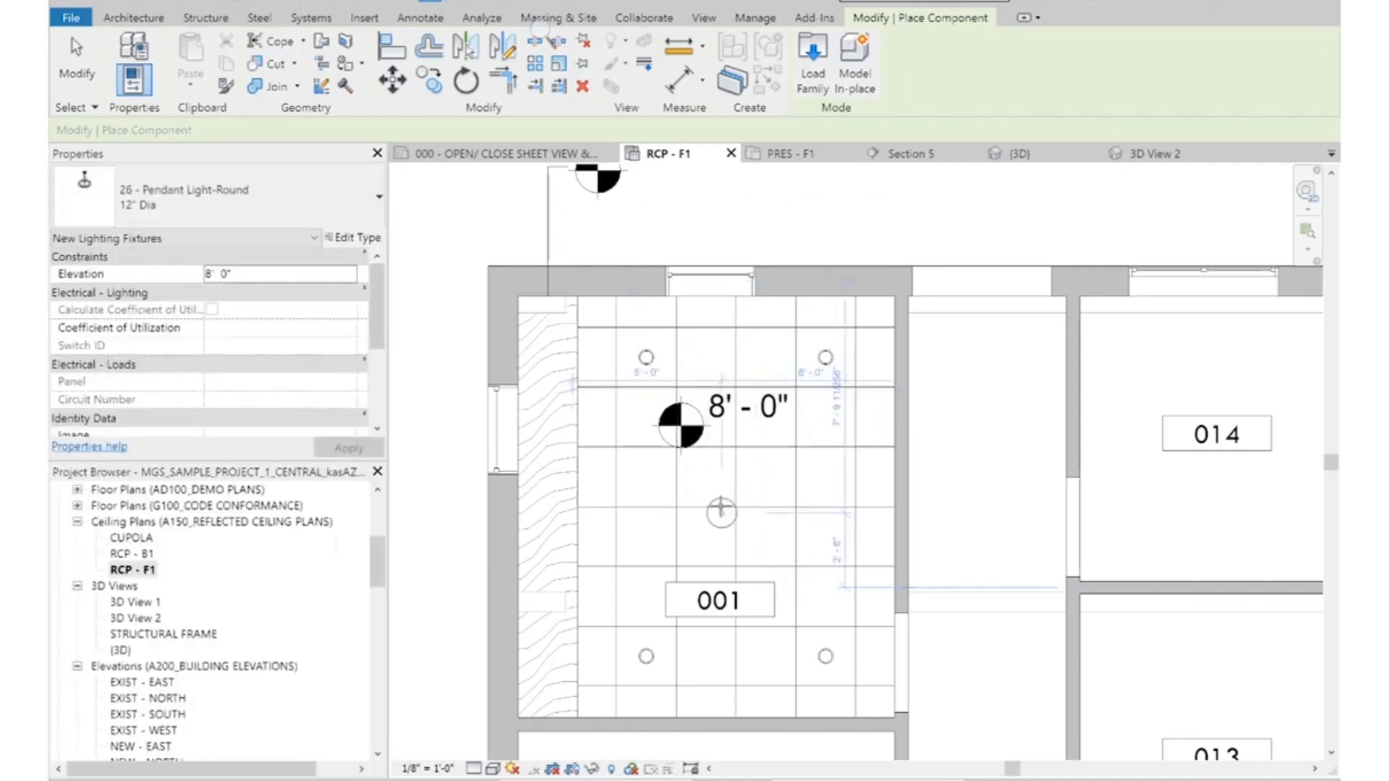
Place one round pendant light in room 001, between the 8' - 0" ceiling height tag and the room tag
scroll(732, 499, up, 3)
scroll(732, 499, up, 1)
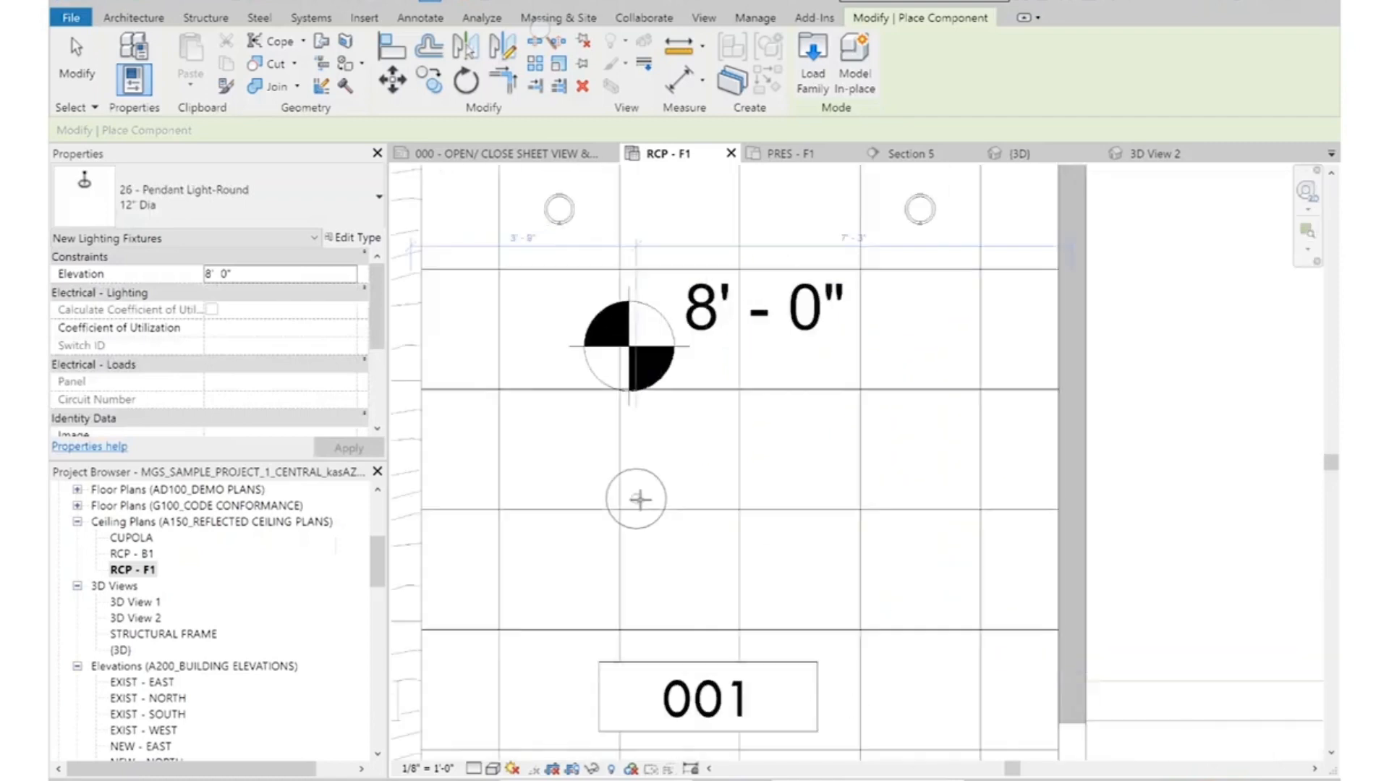
click(661, 467)
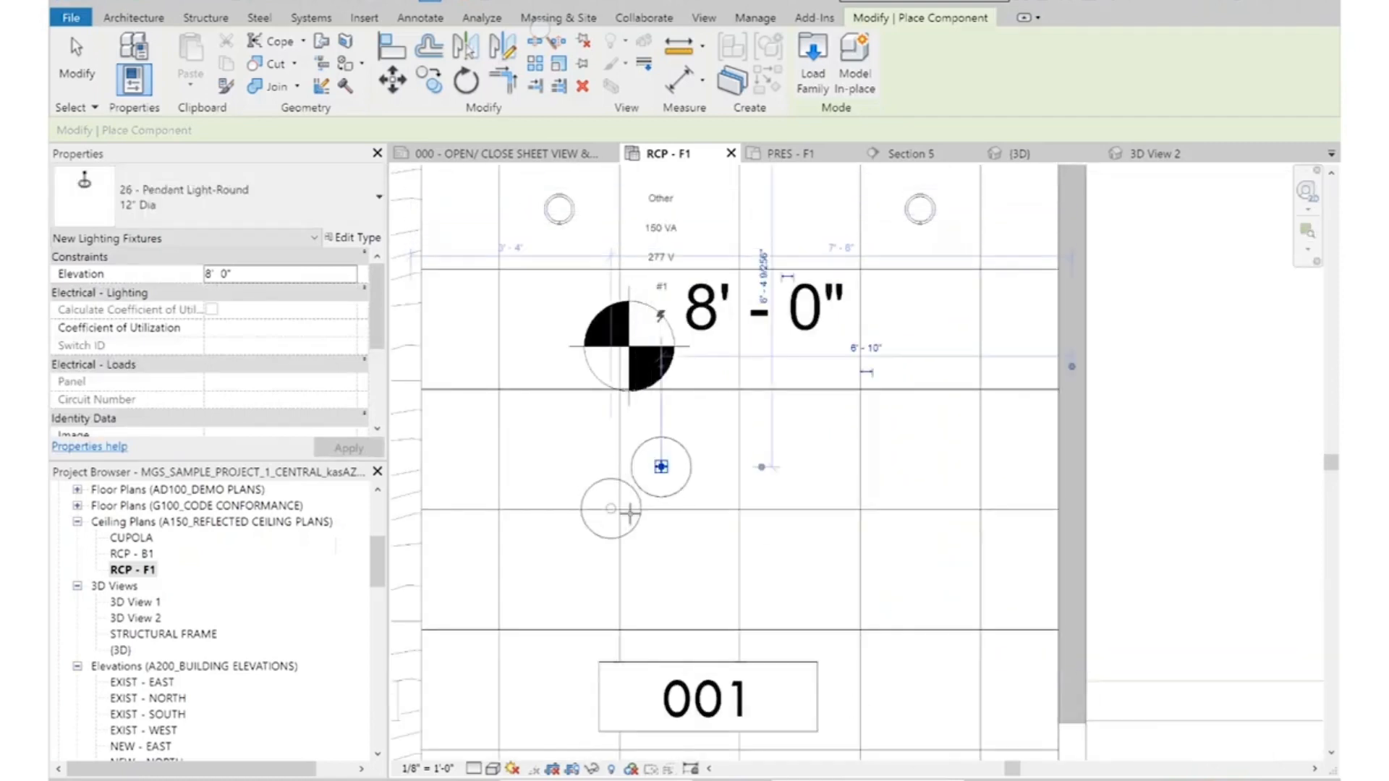
key(Escape)
key(Escape)
Move the pendant light by its center onto the gridline intersection at the middle of room 001's ceiling
click(660, 467)
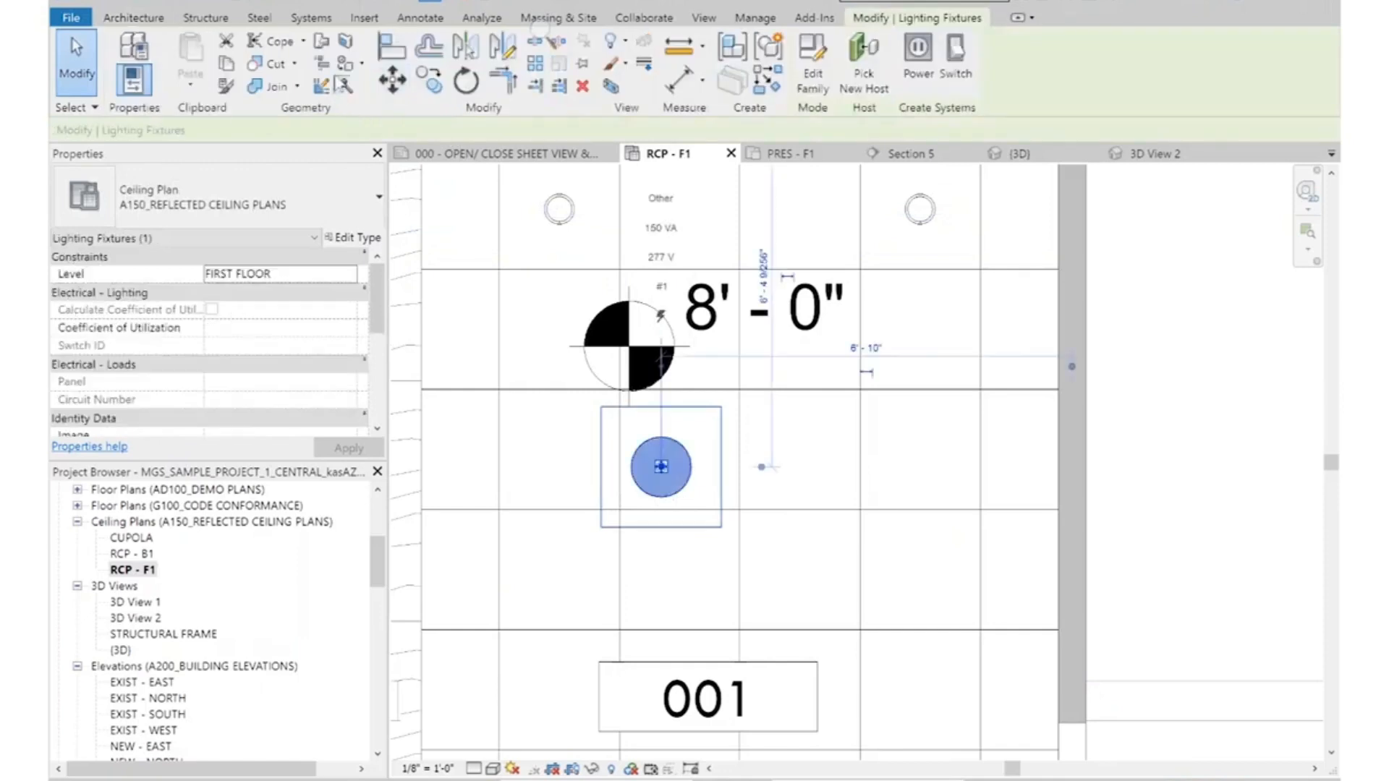
scroll(651, 467, up, 4)
click(644, 459)
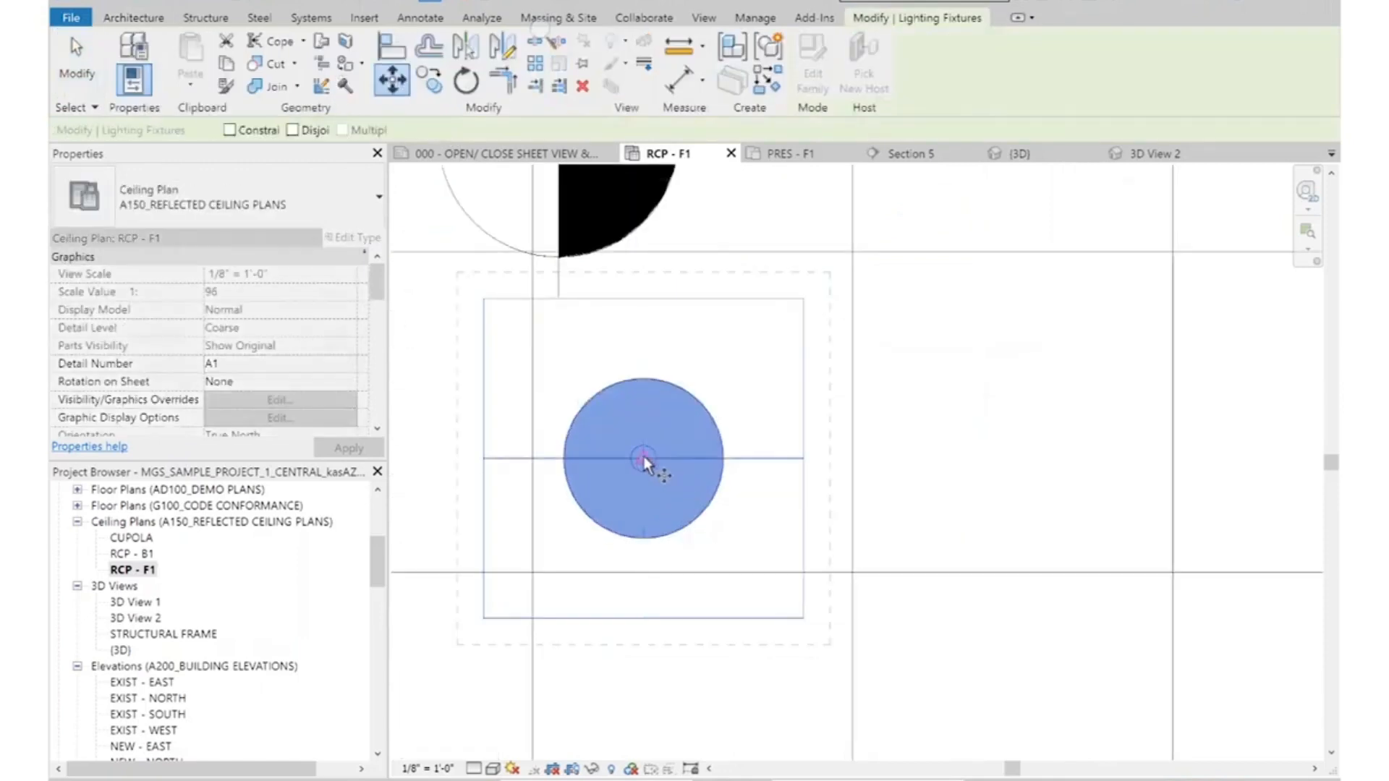
click(853, 575)
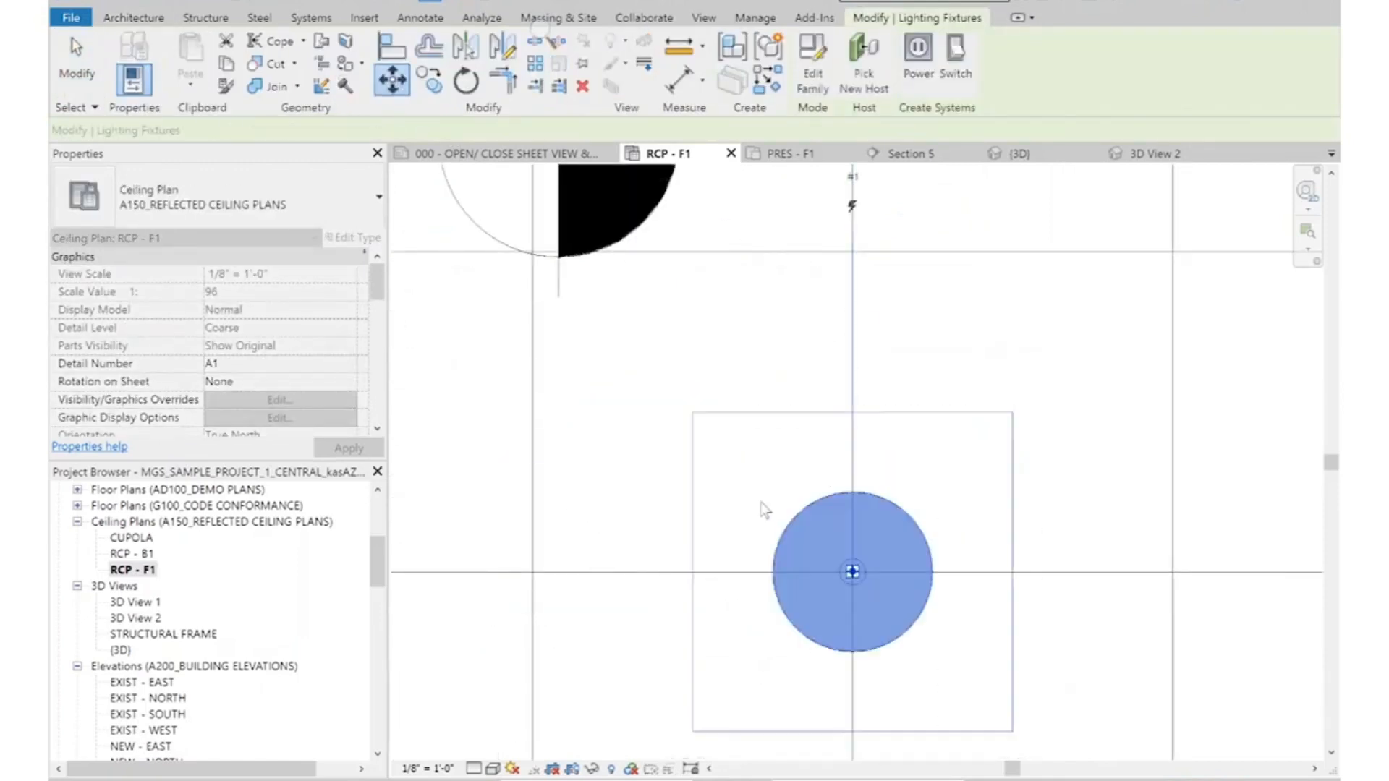
scroll(853, 574, down, 5)
key(Escape)
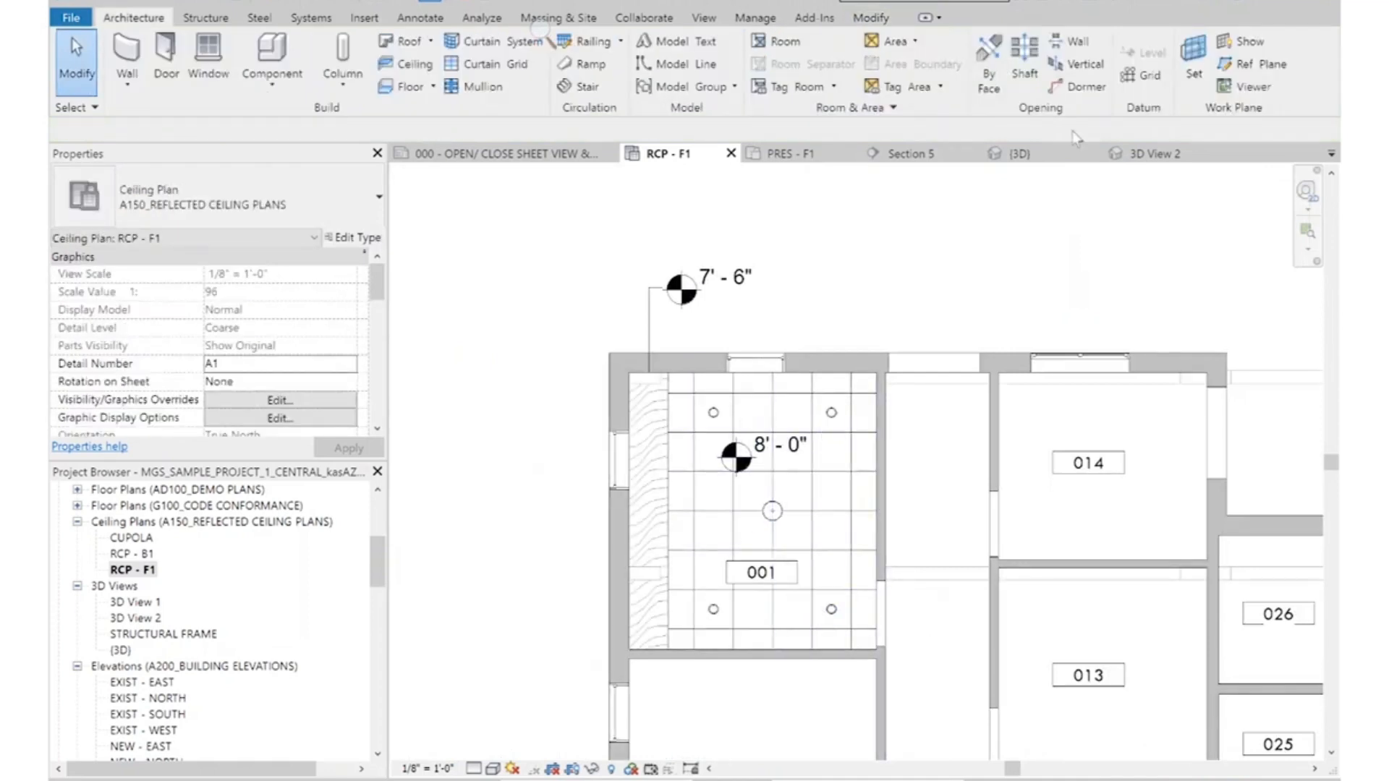
Open the perspective view 3D View 2 and set its visual style to Consistent Colors
click(1150, 153)
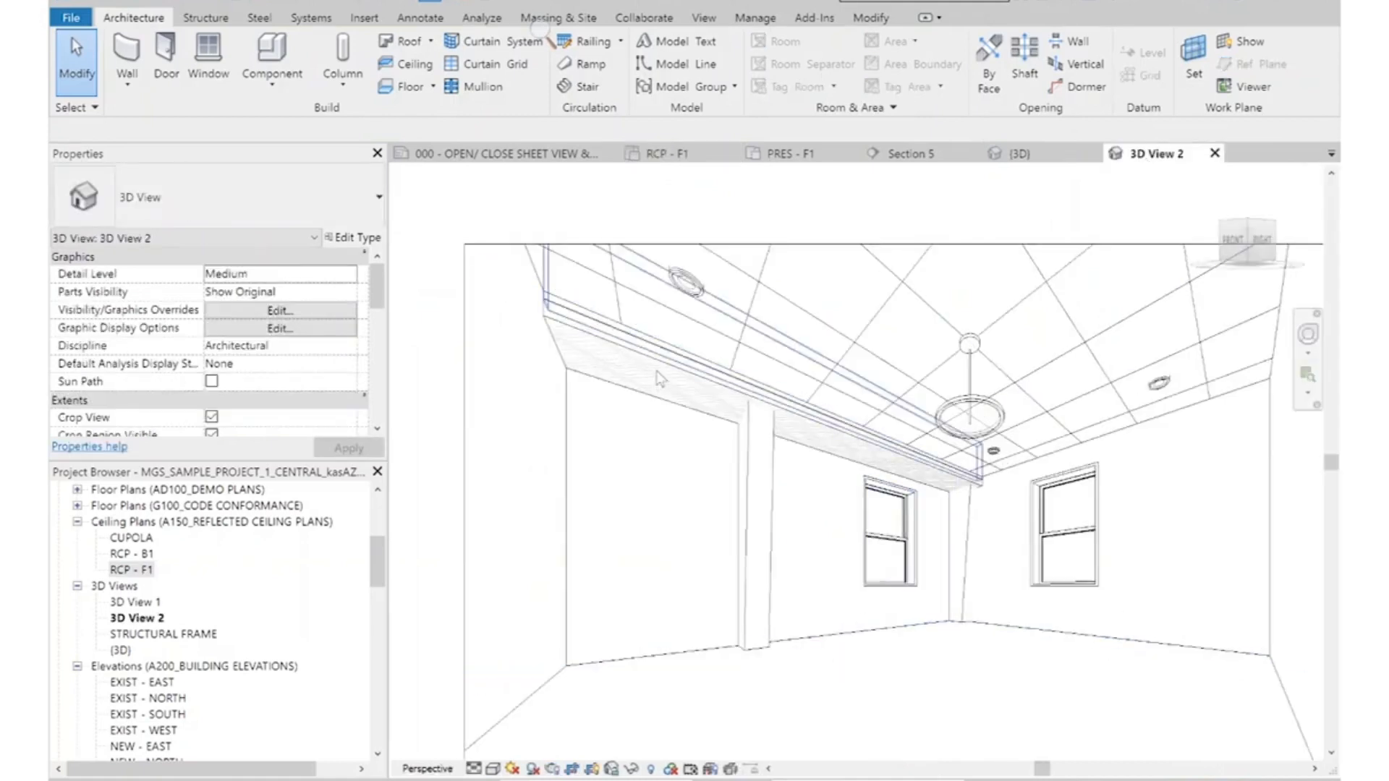
scroll(674, 413, down, 3)
scroll(893, 478, up, 2)
scroll(994, 384, down, 1)
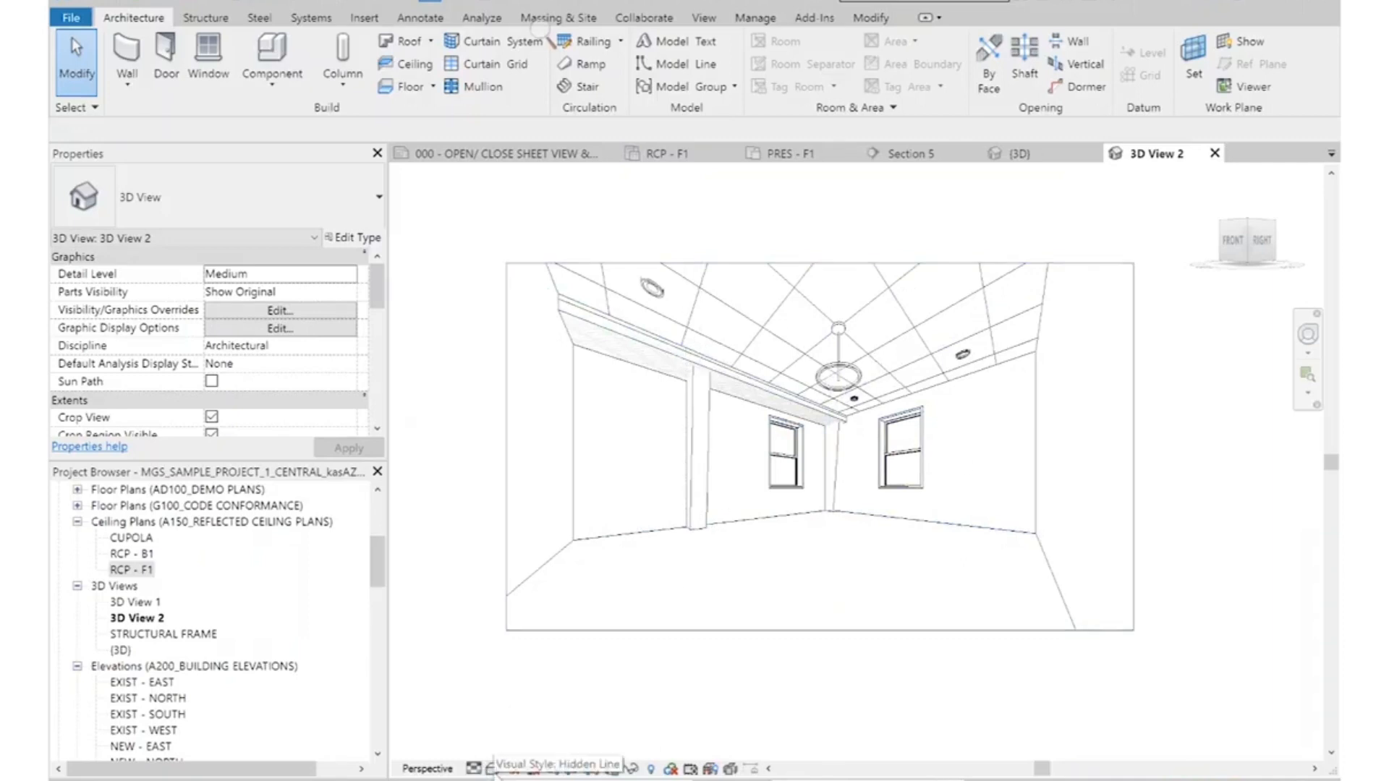
click(489, 768)
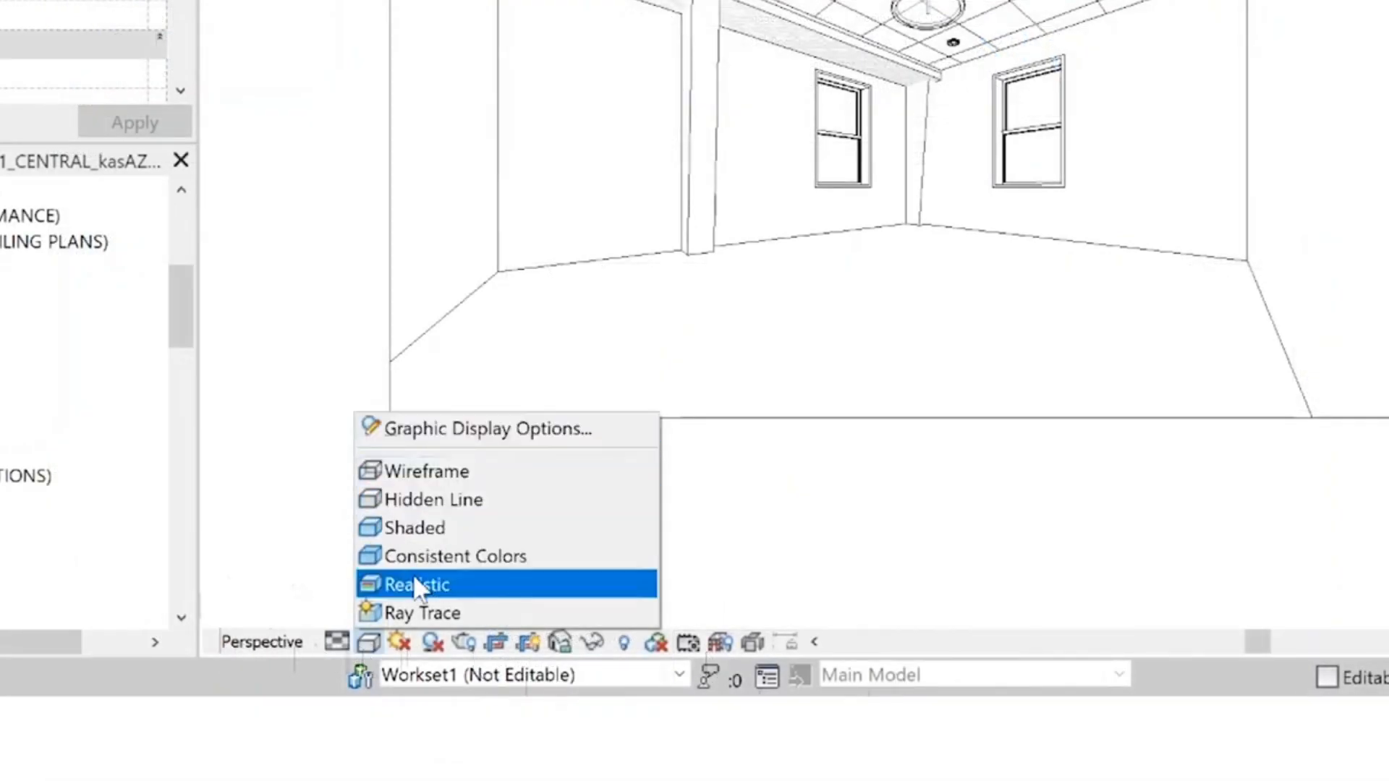
click(434, 555)
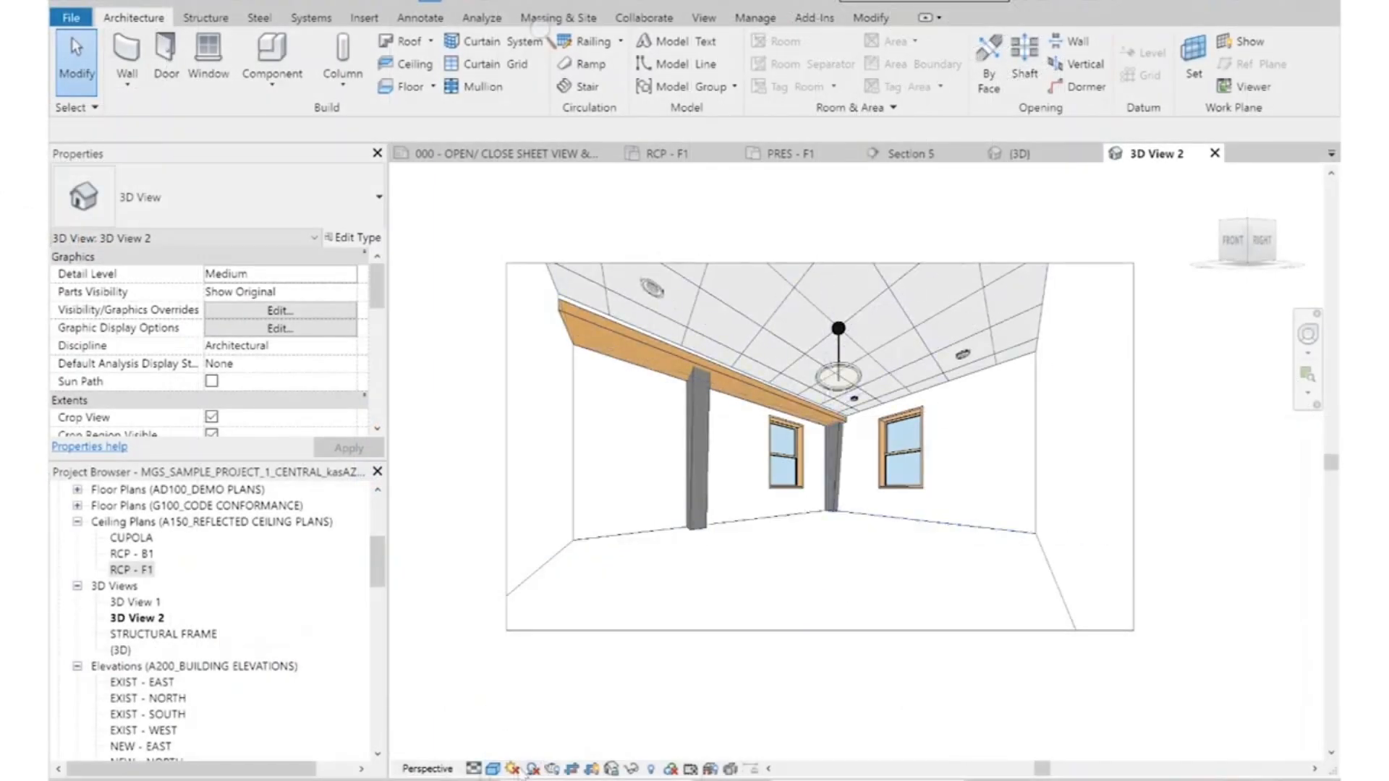
Set the perspective view's visual style to Realistic and examine the ceiling, lights and floor up close
click(493, 771)
click(521, 731)
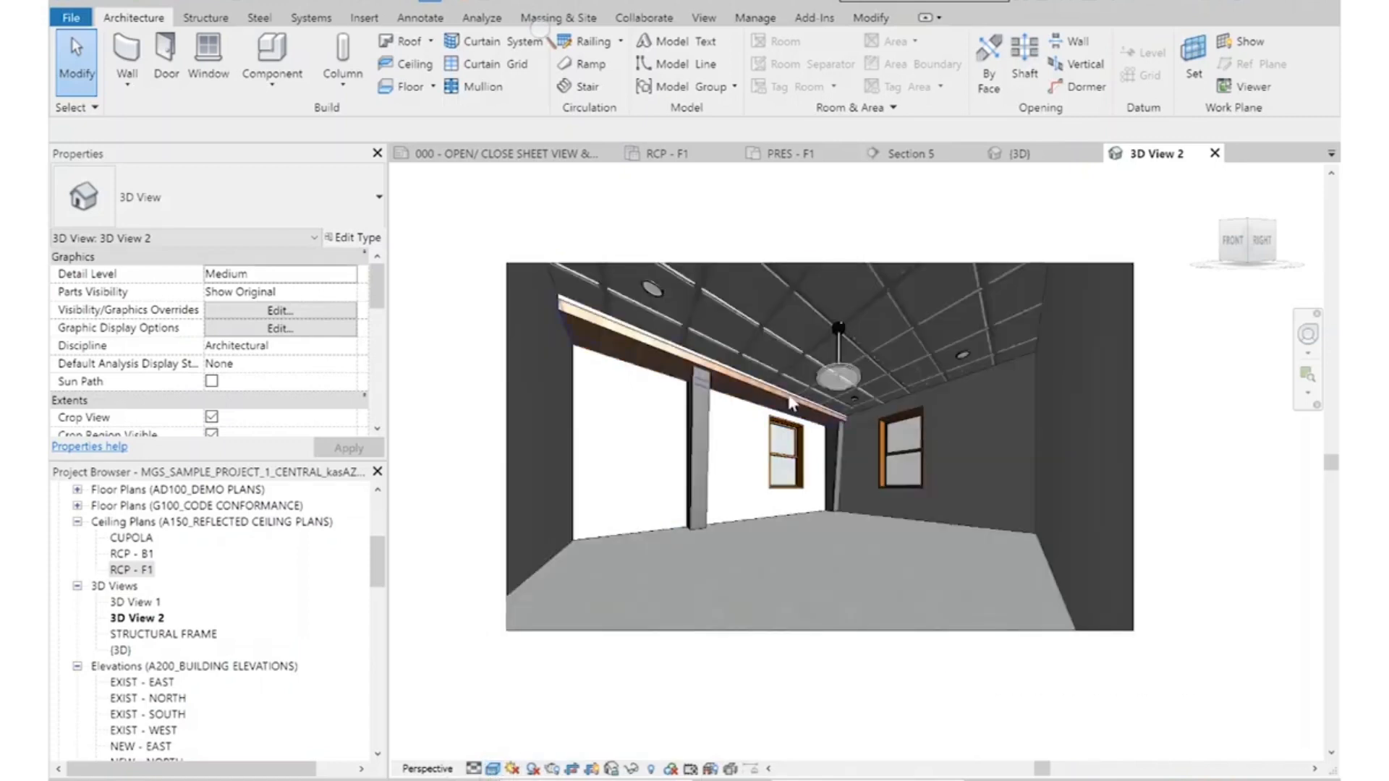
scroll(789, 403, up, 4)
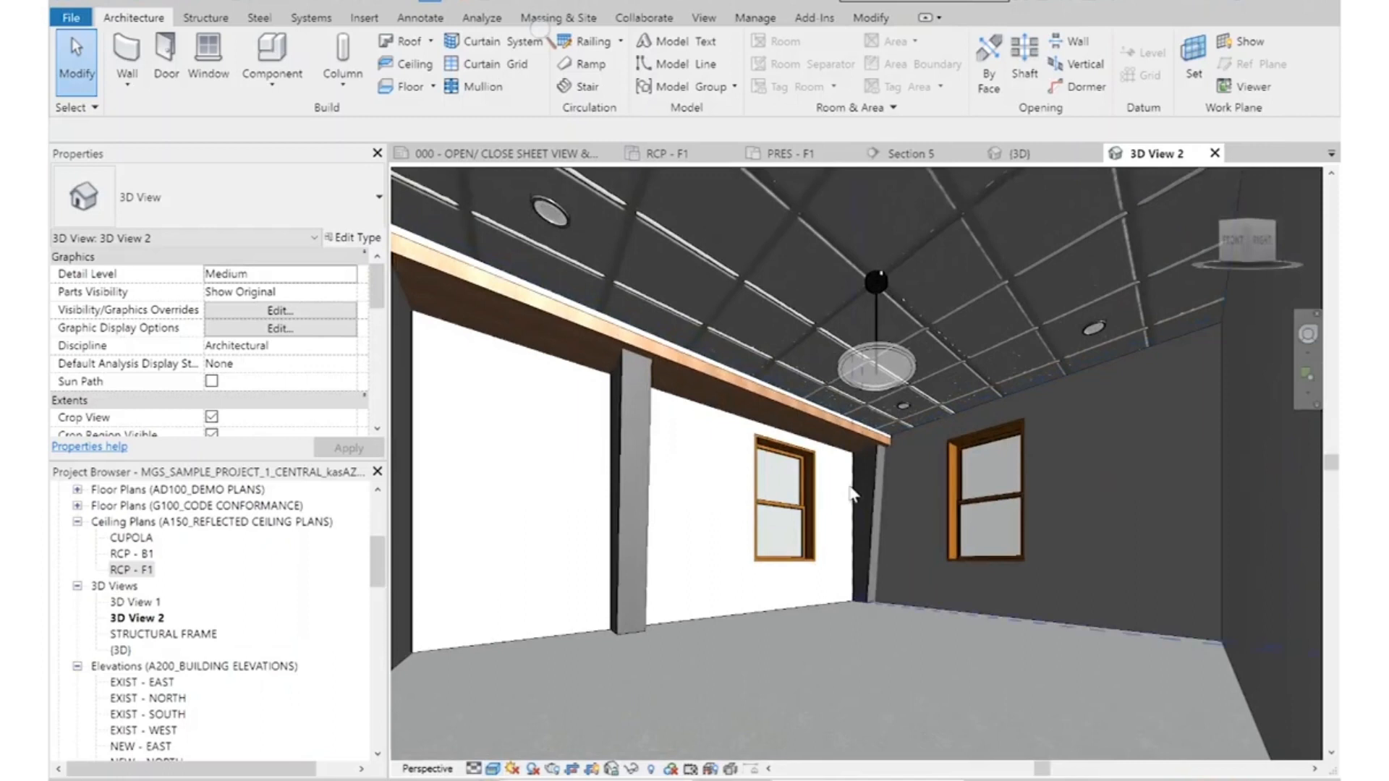
scroll(851, 494, down, 2)
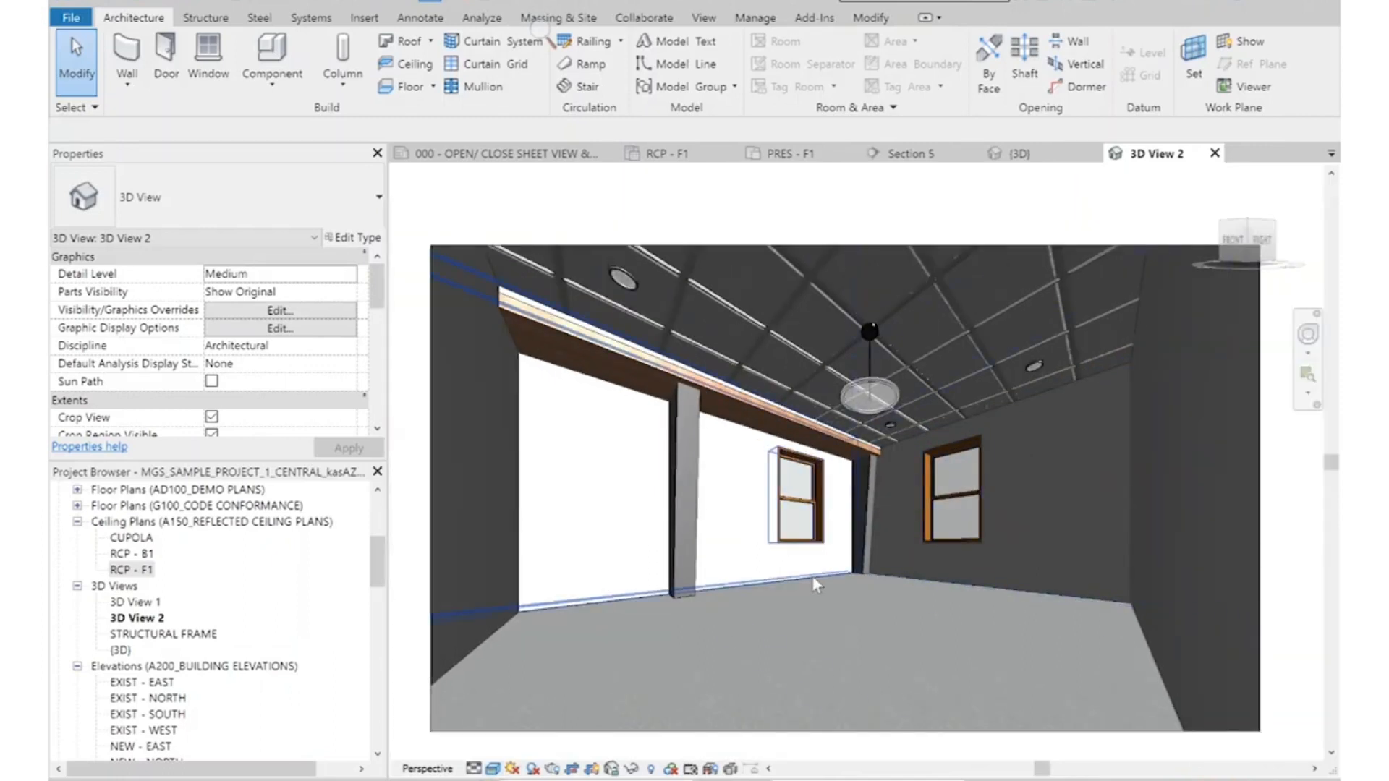
scroll(807, 392, down, 2)
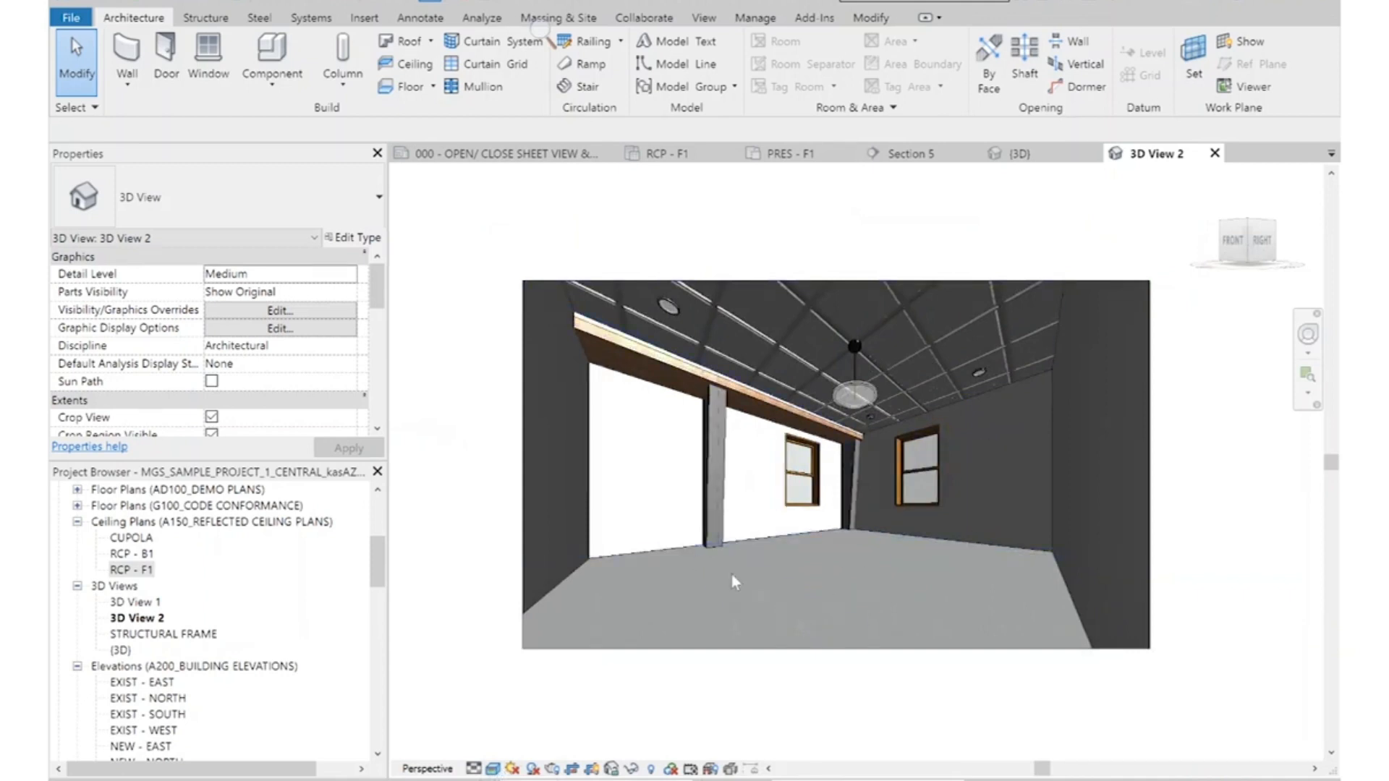
scroll(828, 634, up, 3)
scroll(883, 641, up, 3)
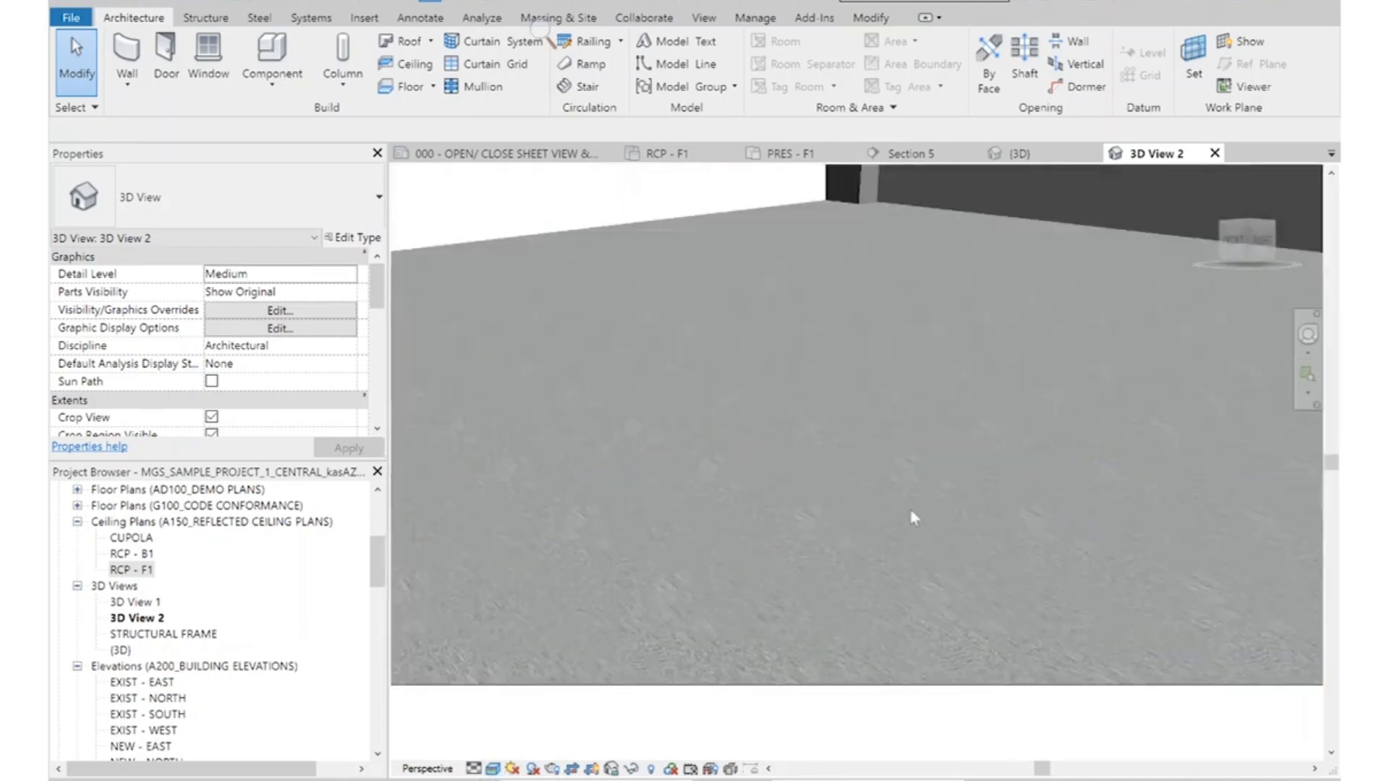
Examine the room's ceiling grid, pendant and can lights in the perspective view, up close and from farther back
scroll(839, 617, down, 3)
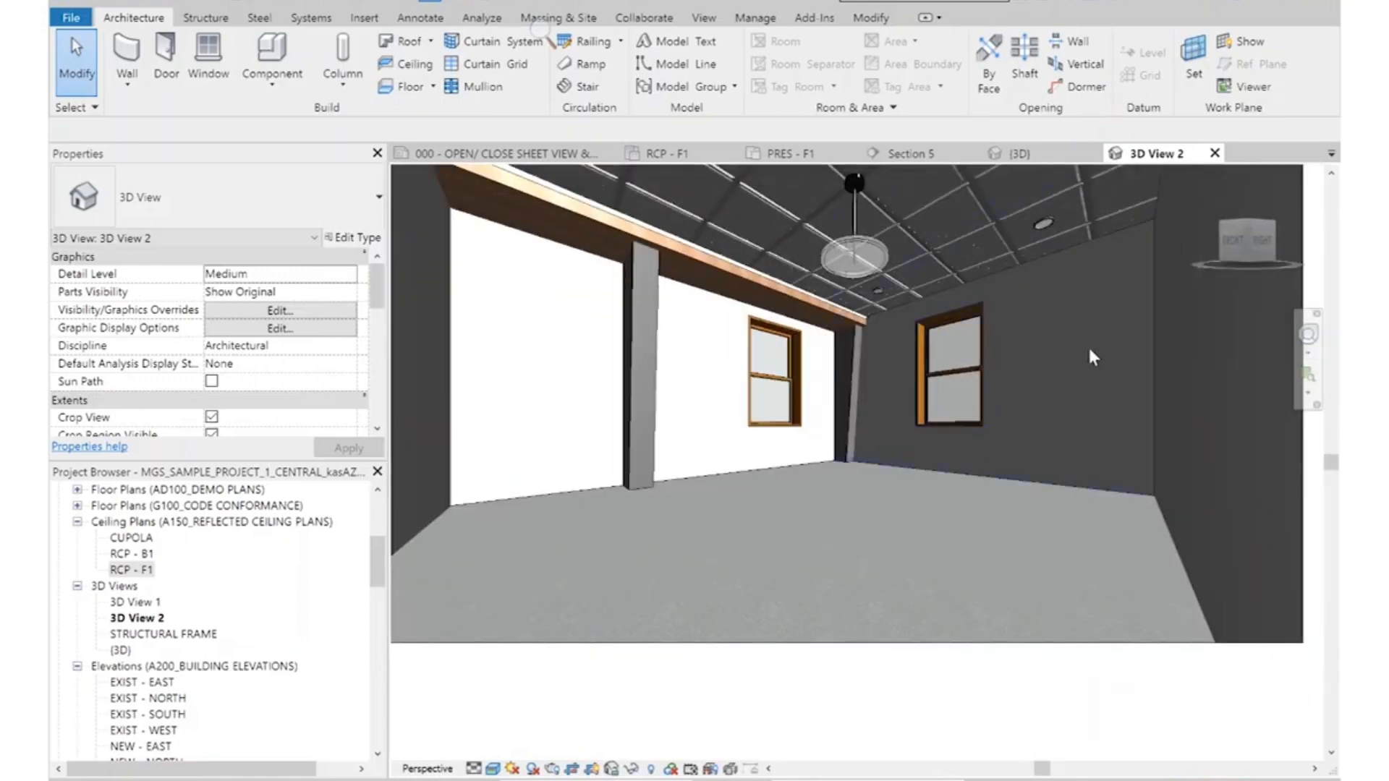
middle_drag(980, 216, 942, 325)
scroll(916, 202, up, 3)
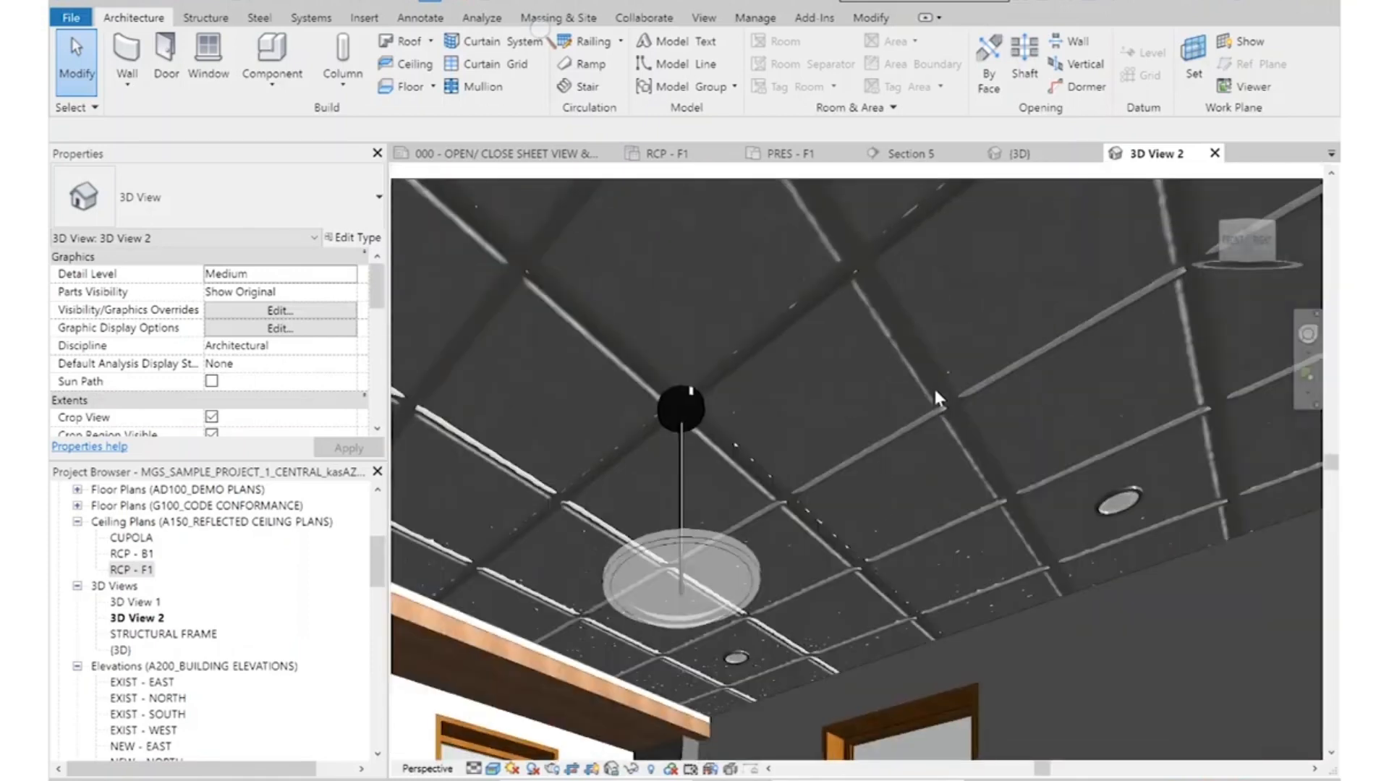
scroll(933, 336, down, 5)
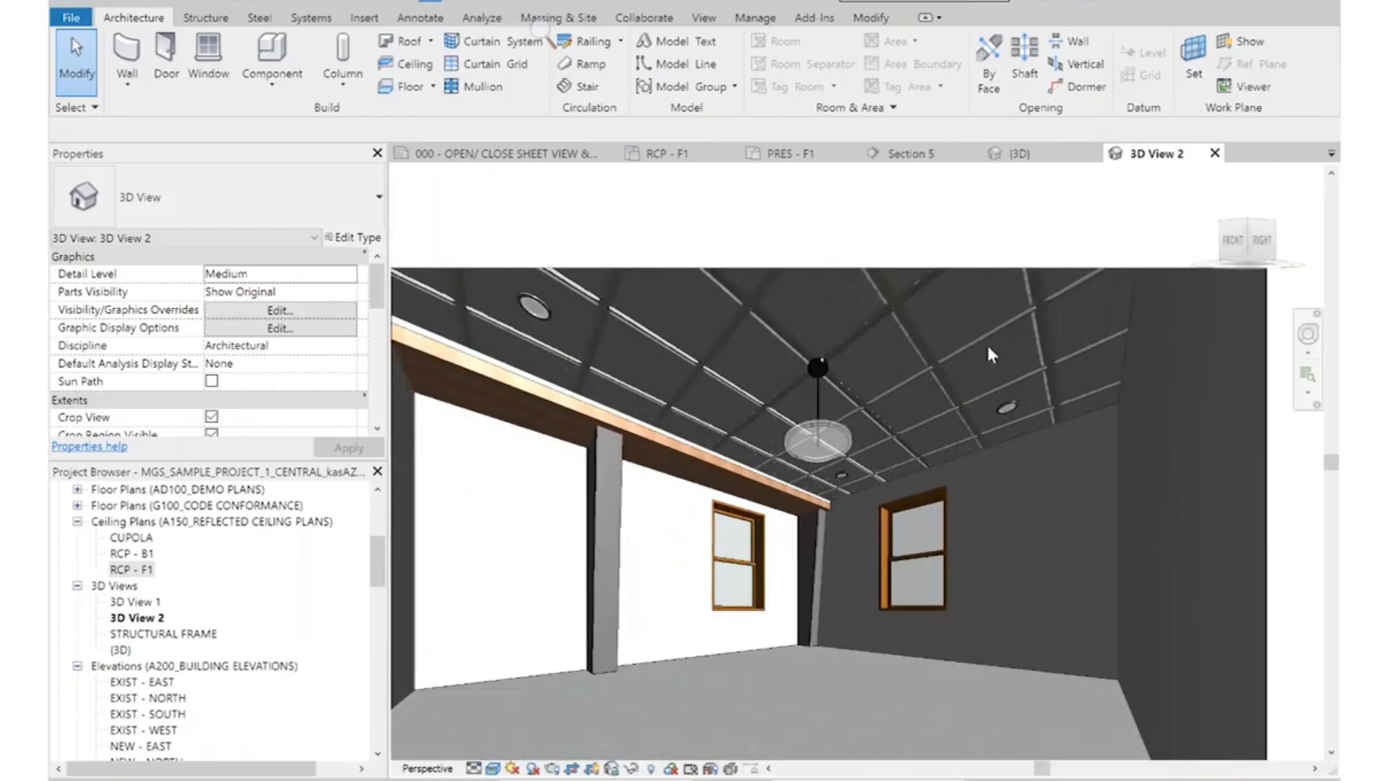
scroll(992, 350, down, 2)
Set the perspective view's visual style to Ray Trace and examine the rendered room
click(492, 768)
click(501, 752)
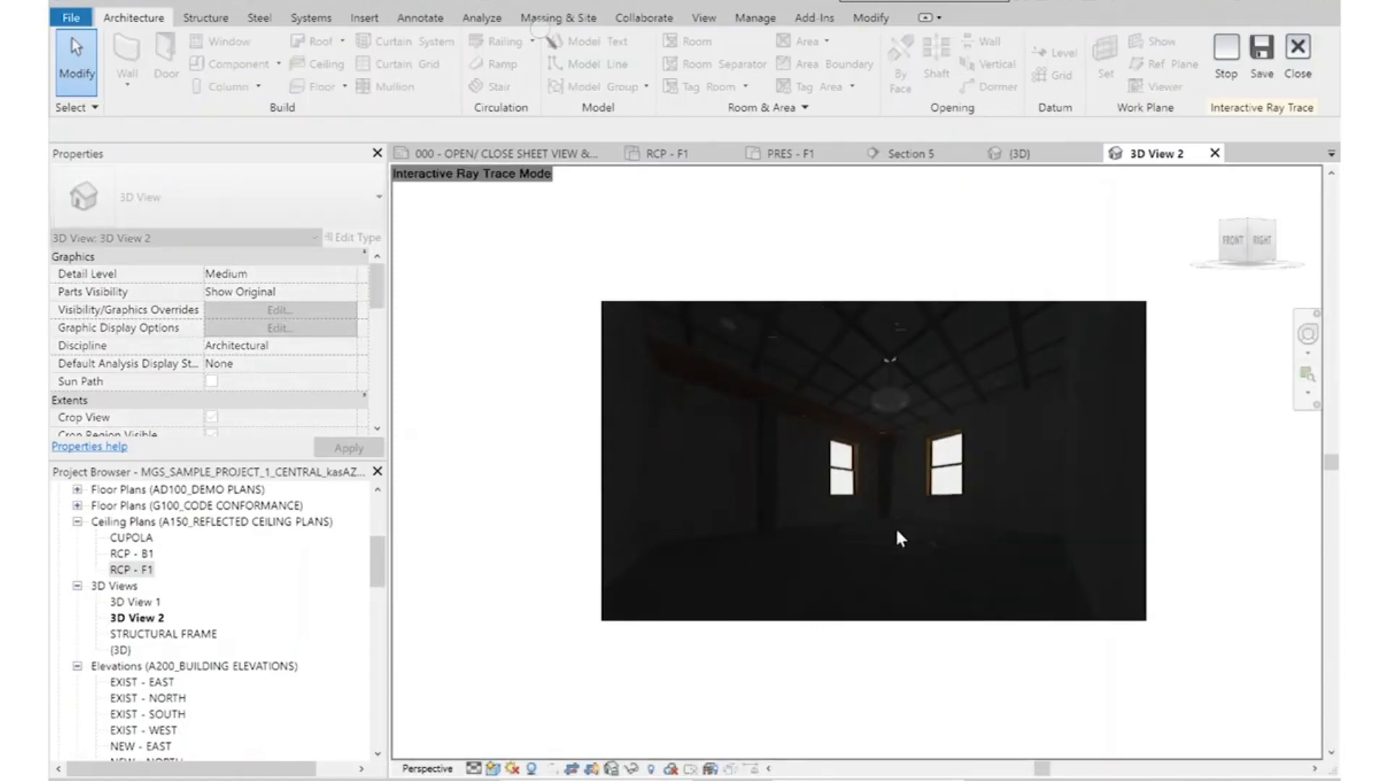
scroll(905, 521, up, 2)
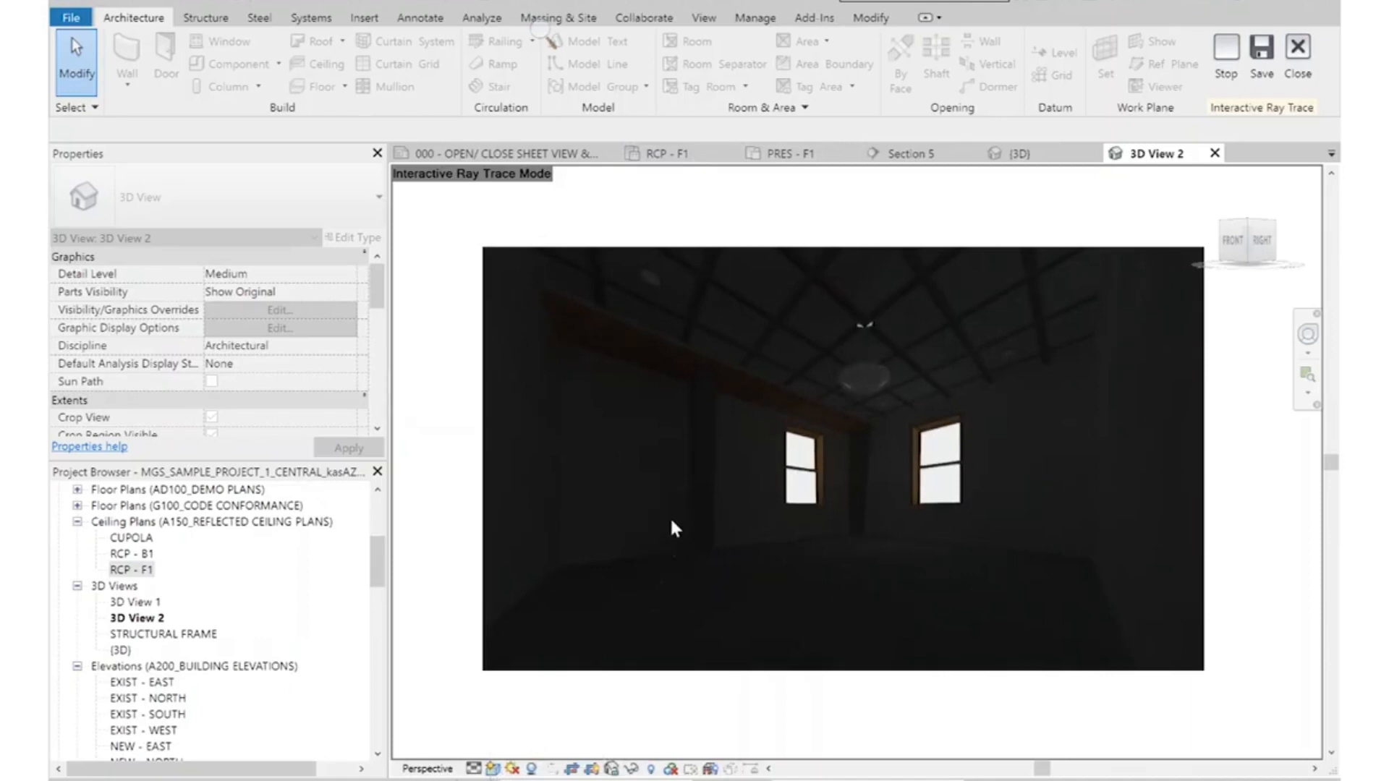
Set the perspective view's visual style to Hidden Line and return to the RCP - F1 ceiling plan
click(493, 769)
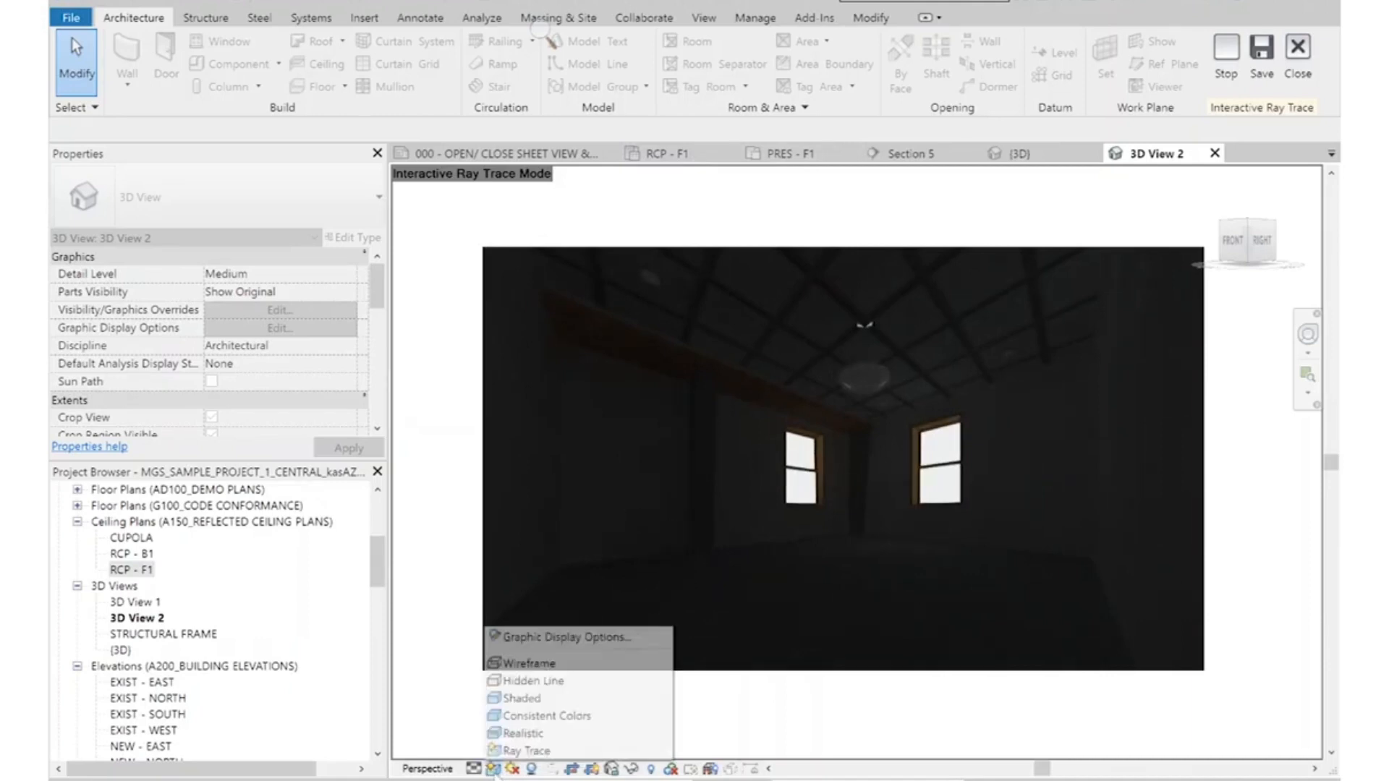
click(533, 682)
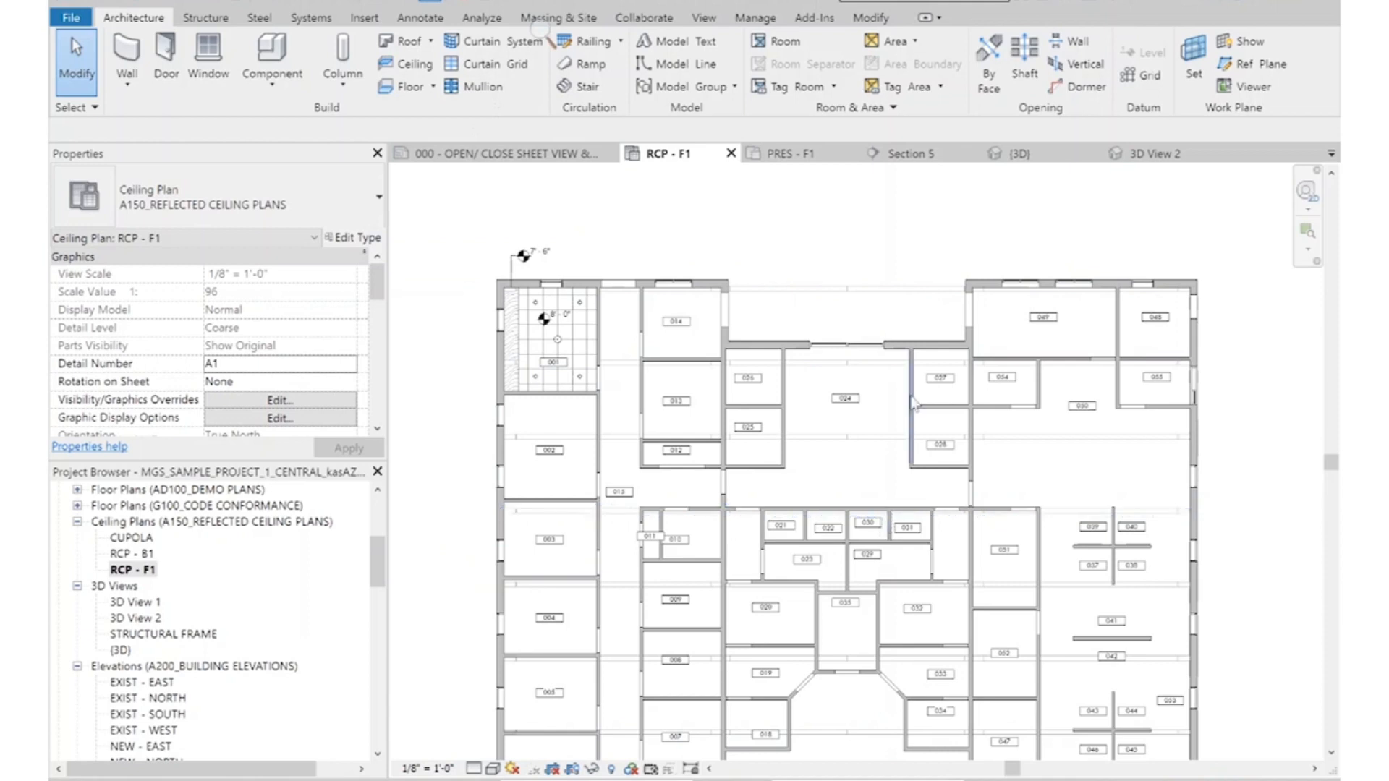
scroll(833, 394, up, 2)
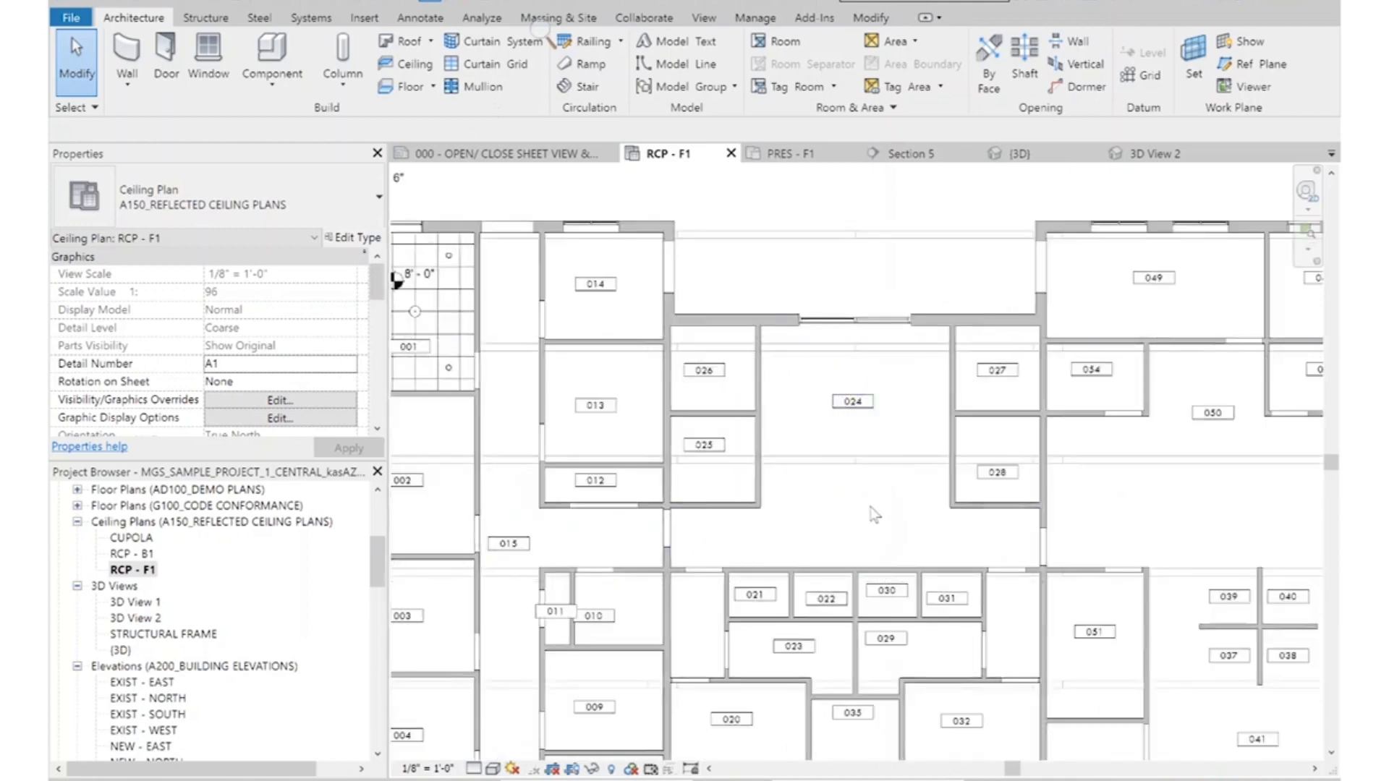
scroll(872, 513, down, 1)
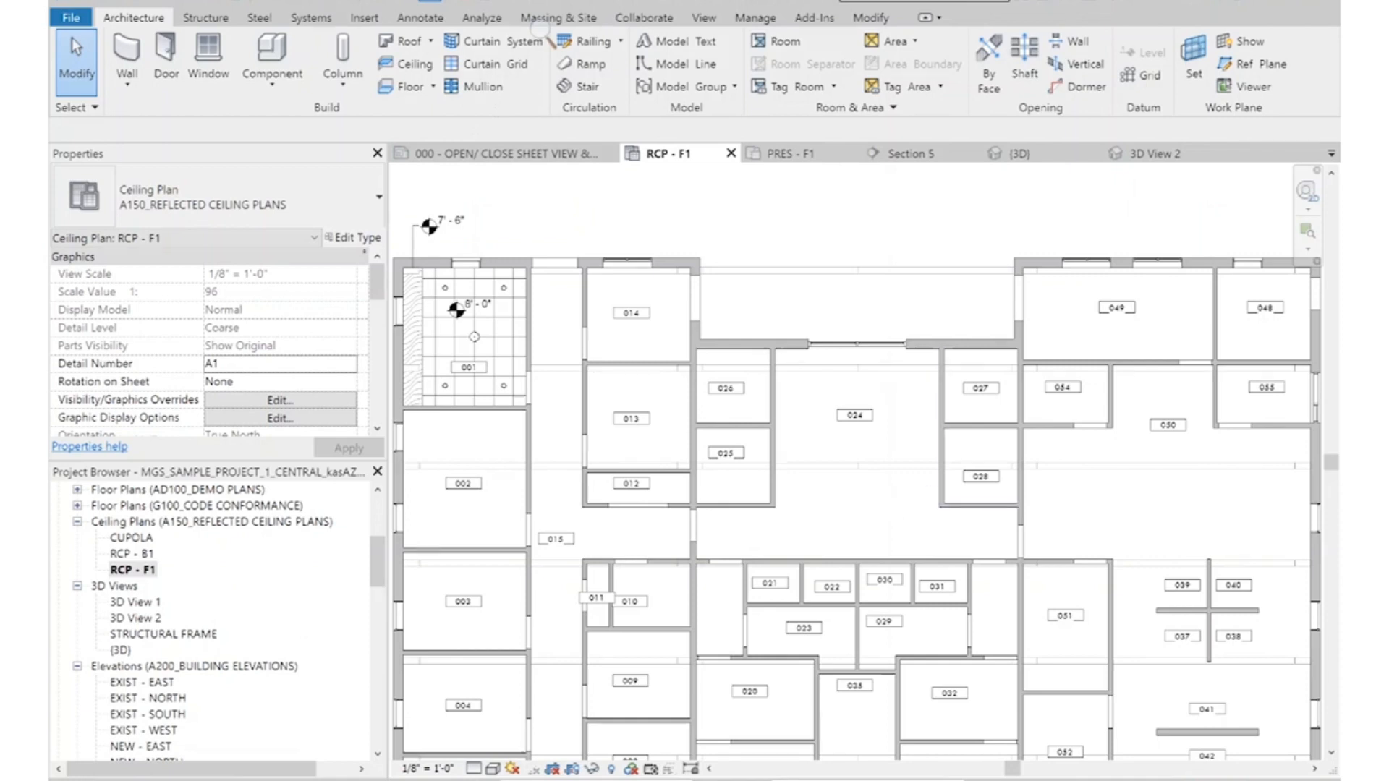
scroll(1067, 322, down, 3)
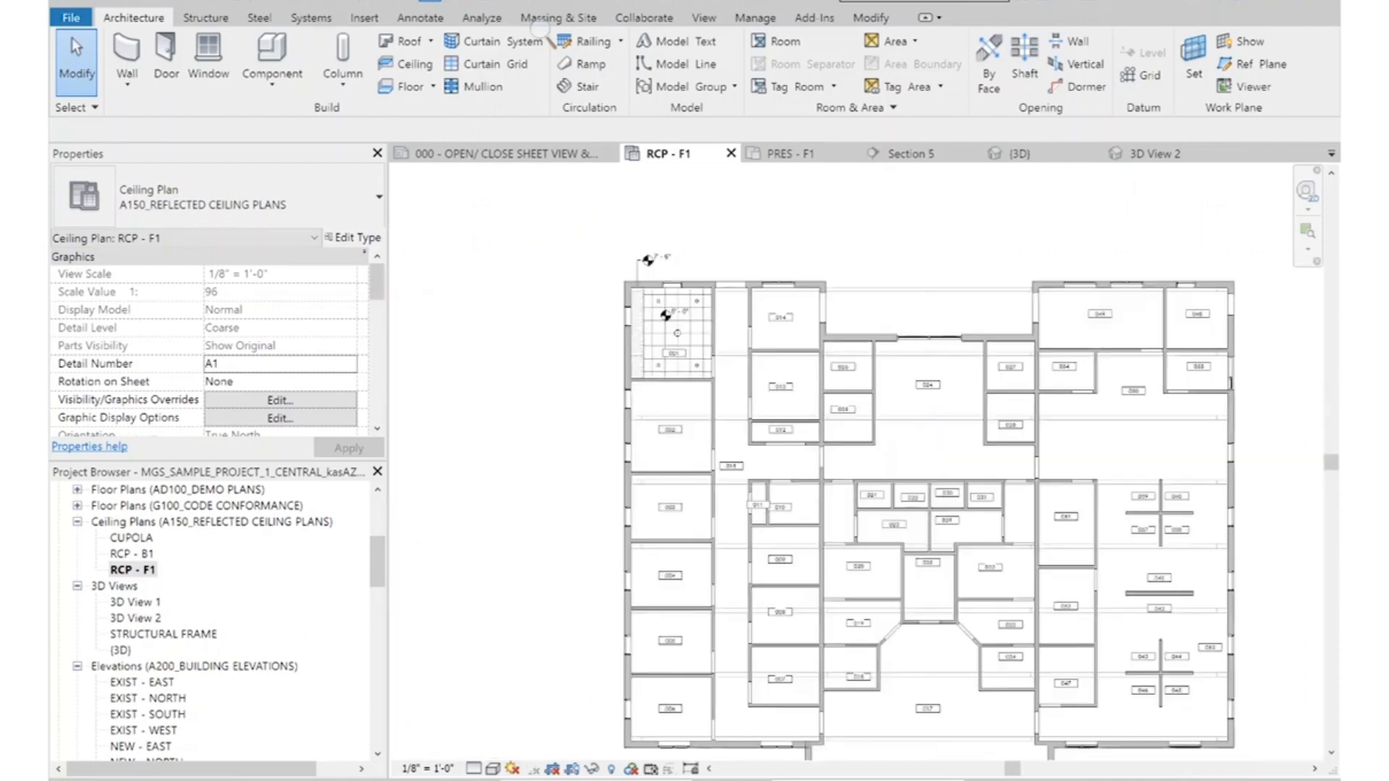
Open Section 5 and examine the roof and ceiling space over the central part of the building
click(910, 154)
scroll(676, 378, down, 2)
scroll(969, 347, up, 3)
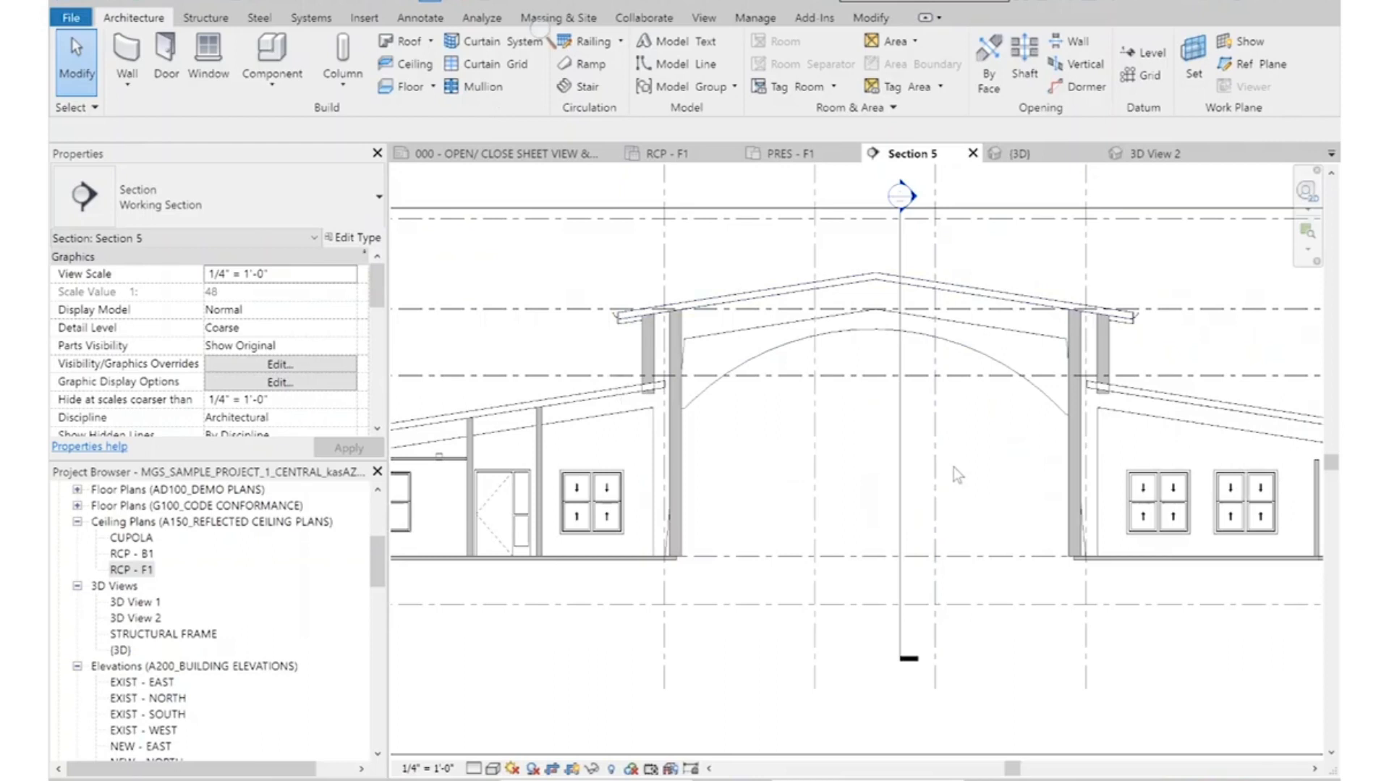
scroll(954, 466, down, 1)
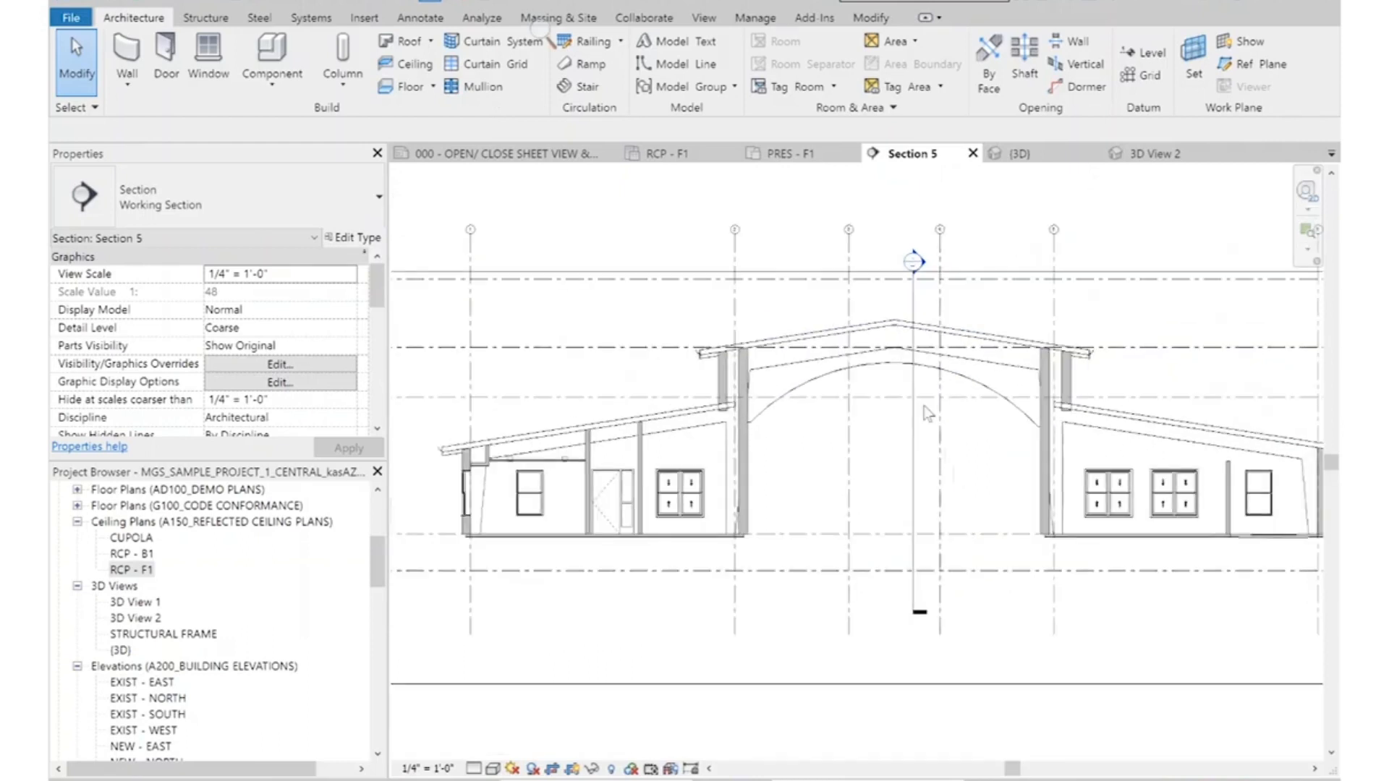
In the PRES - F1 plan, move the horizontal section line from the outdoor patio to cut through the sauna, atrium and meditation room
click(788, 154)
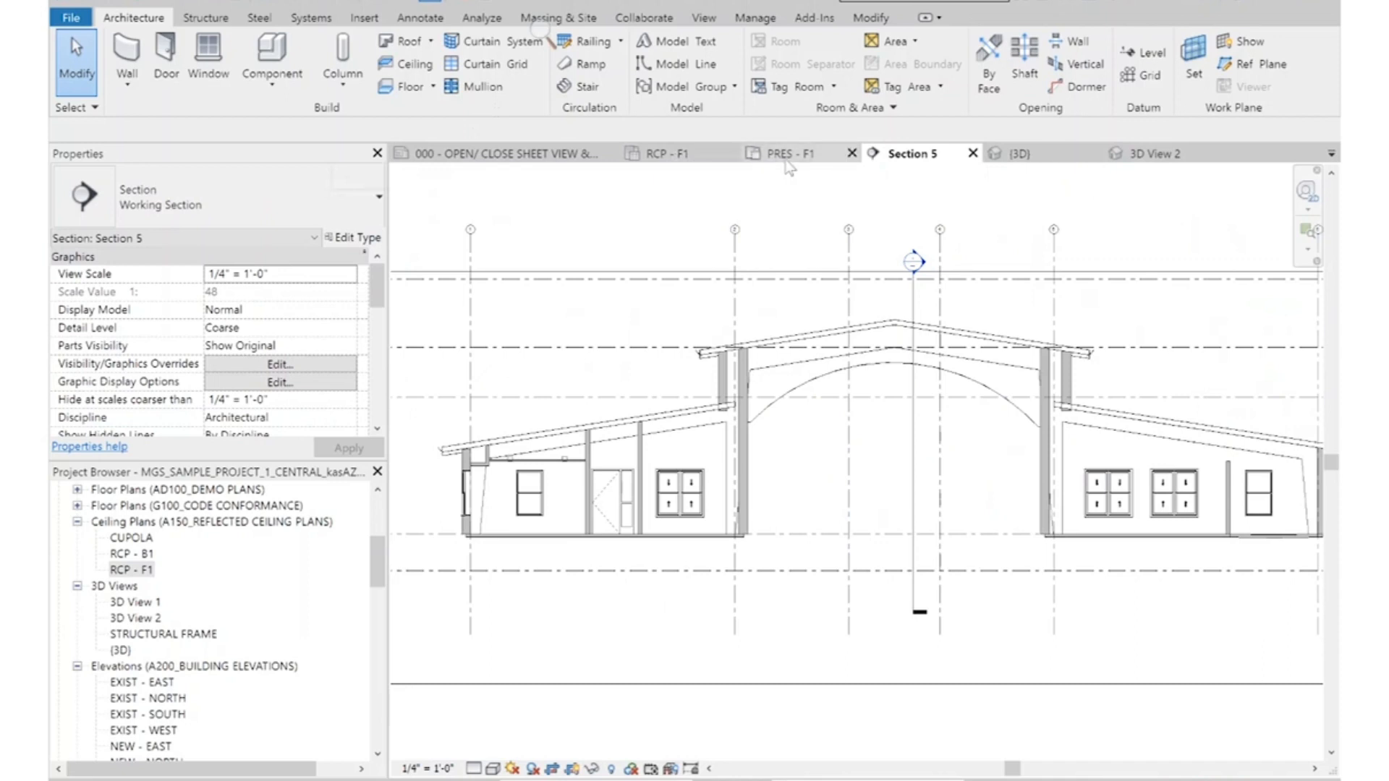
scroll(970, 434, down, 2)
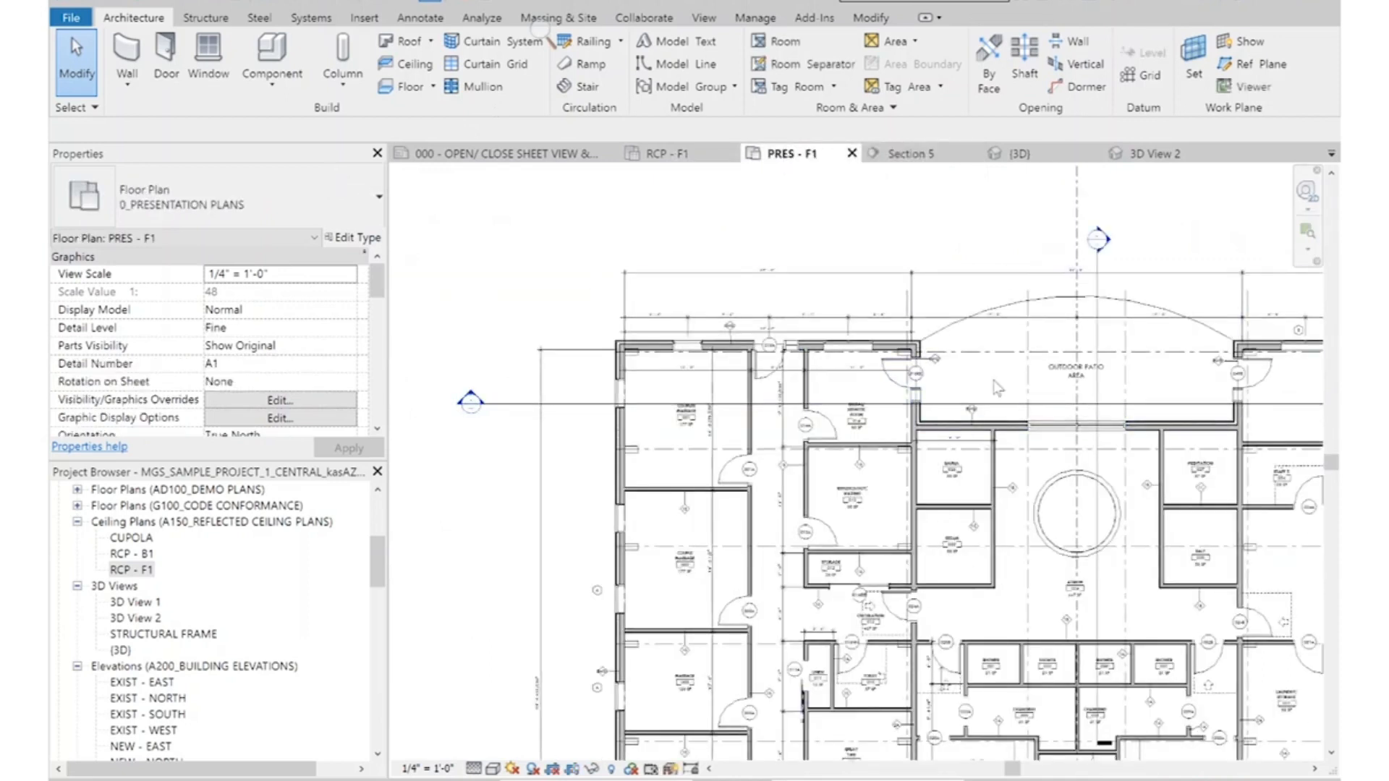
click(1001, 463)
click(982, 461)
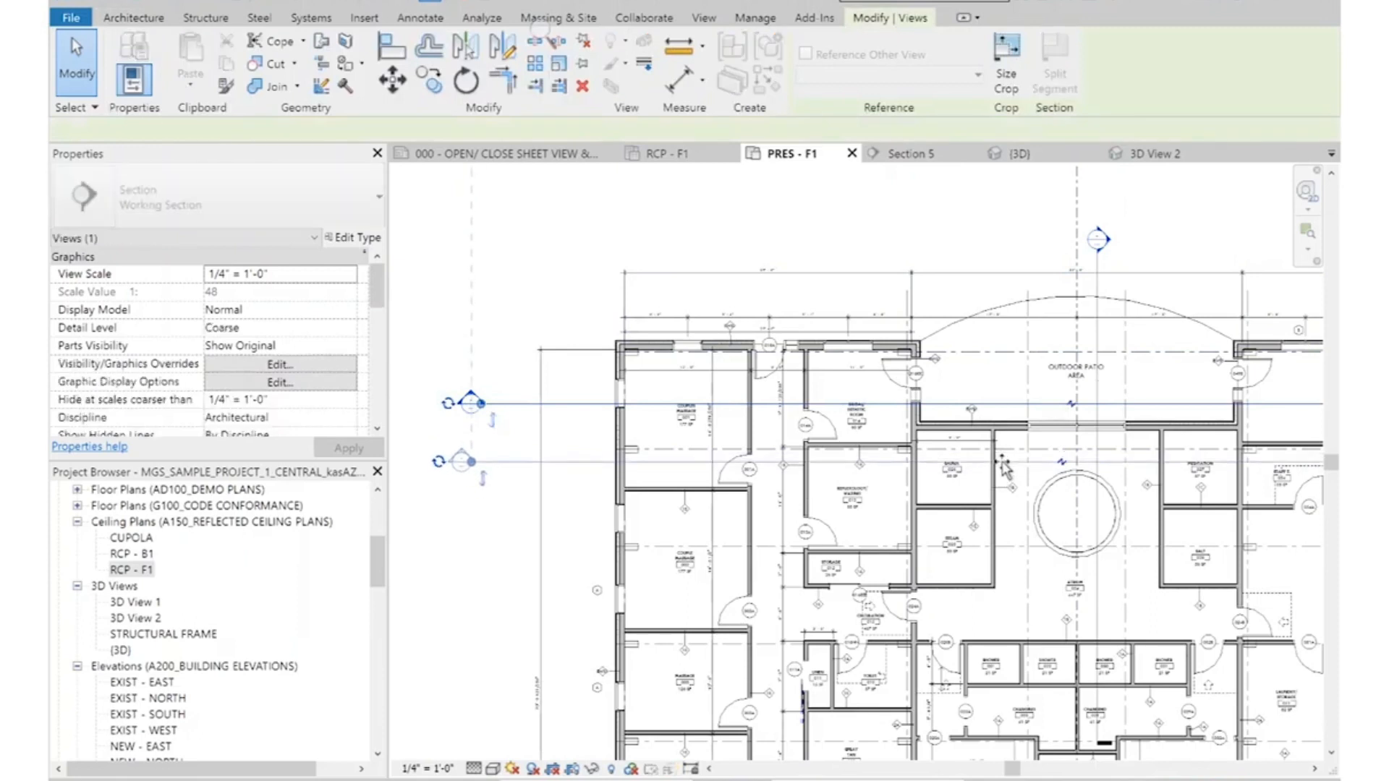
click(437, 390)
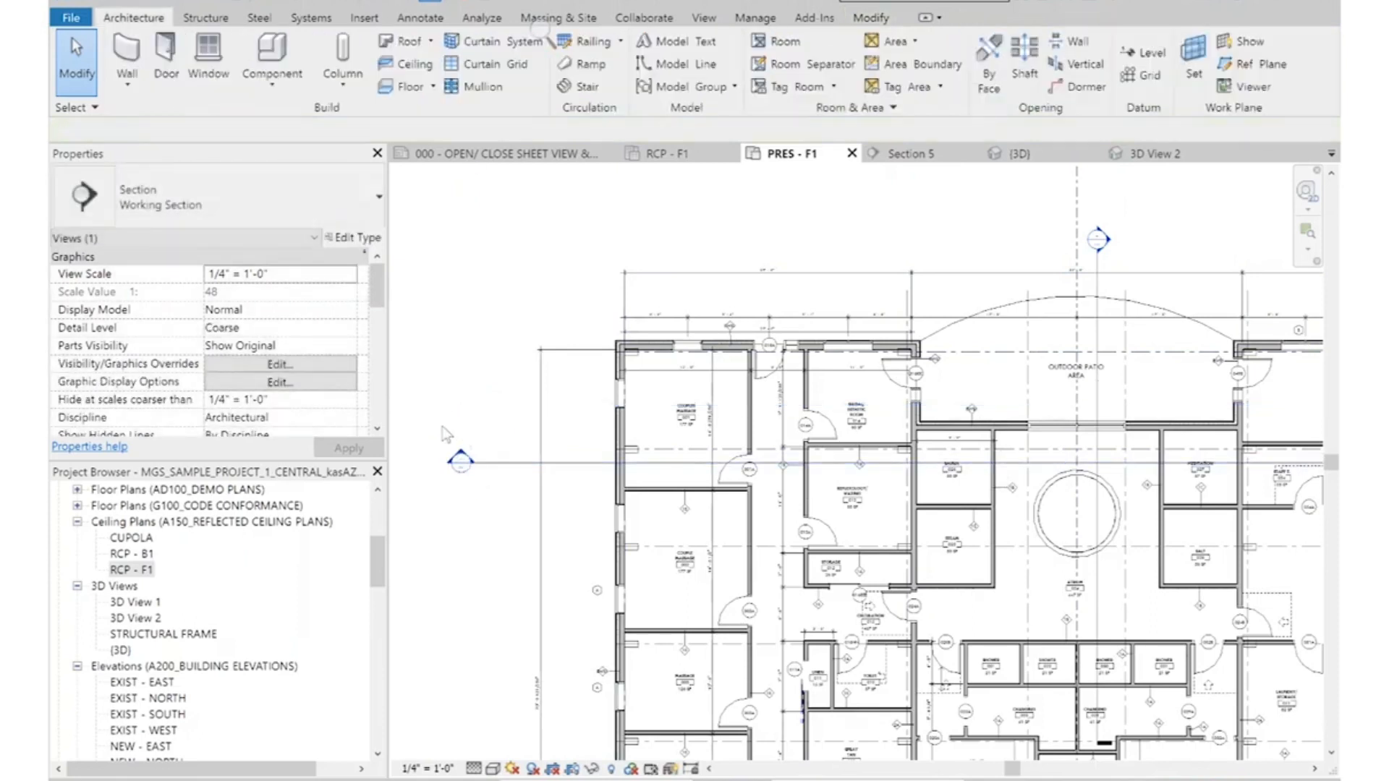
Open the moved section's view and examine the walls and small rooms on both sides of the atrium
double_click(458, 456)
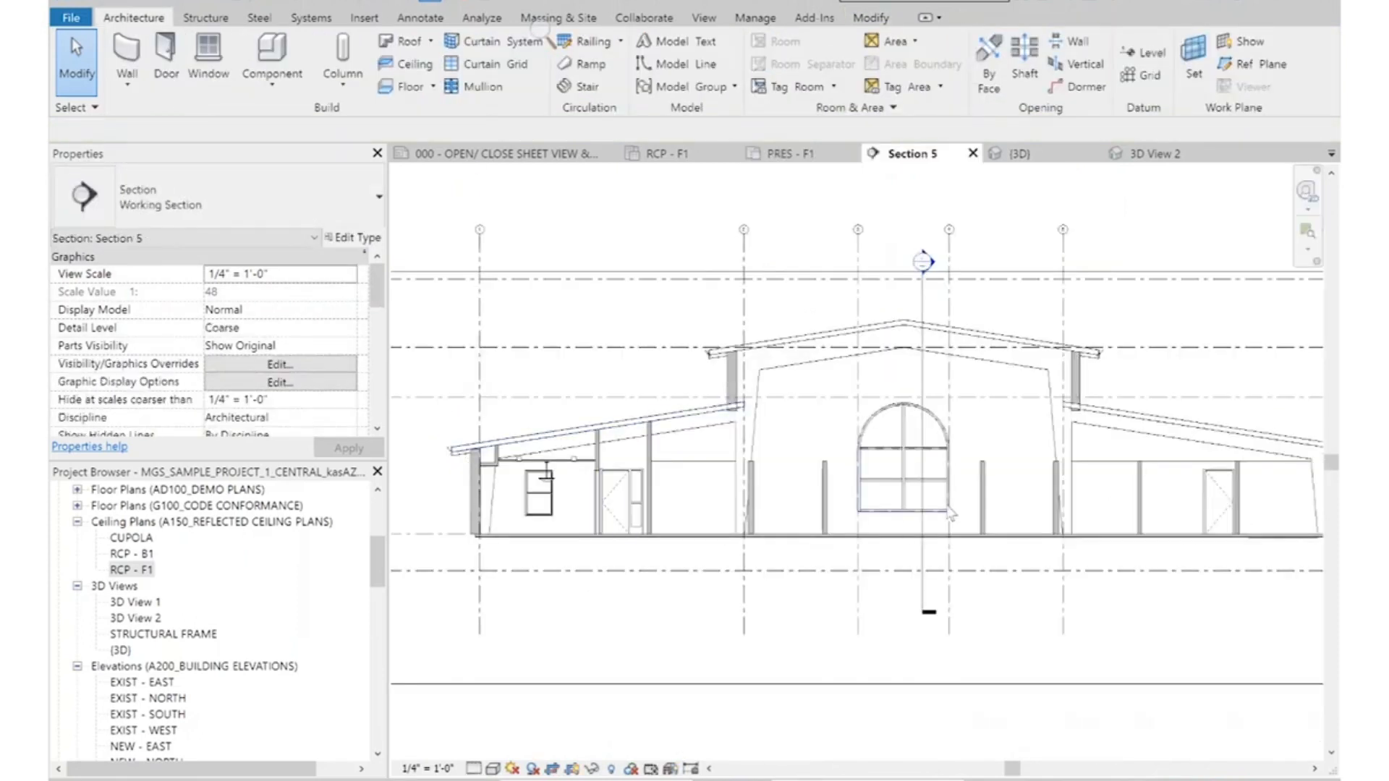
scroll(976, 350, up, 3)
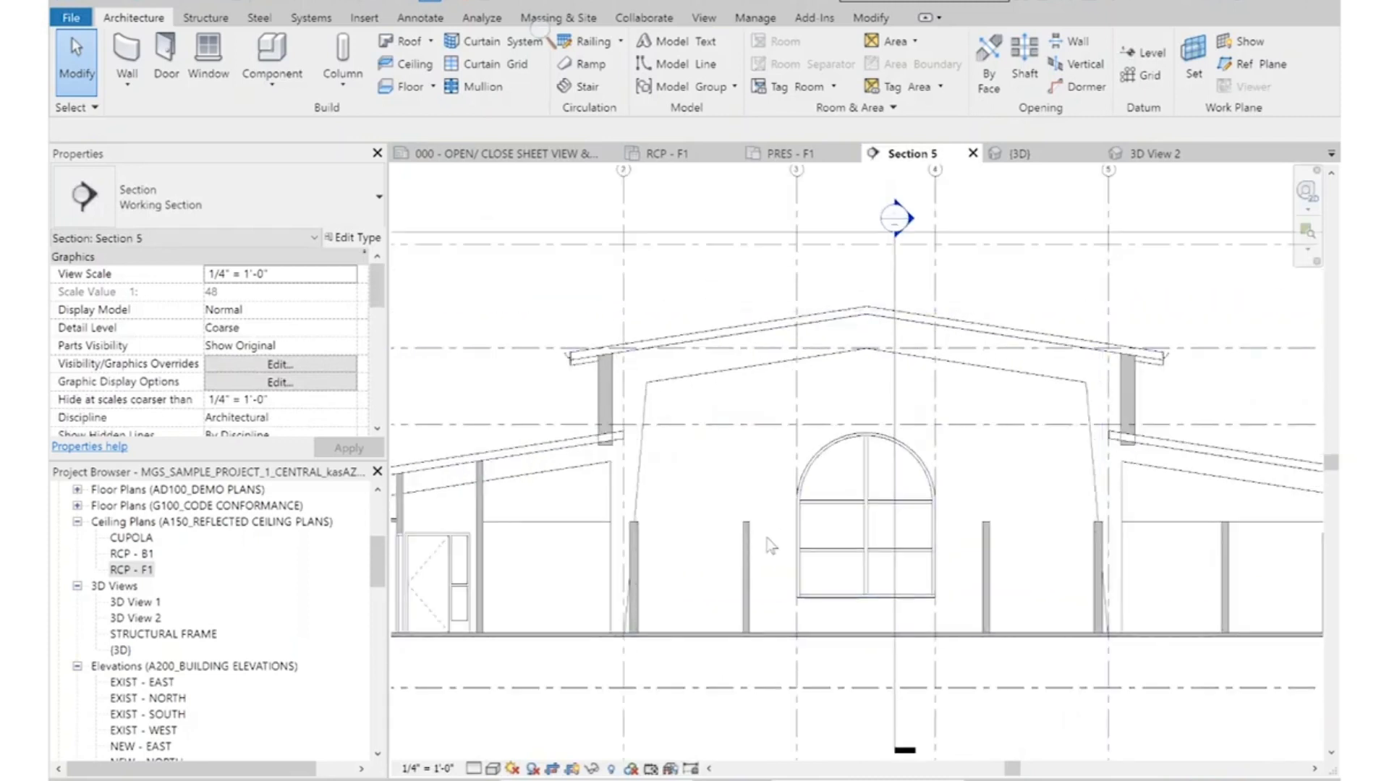
middle_drag(743, 541, 854, 511)
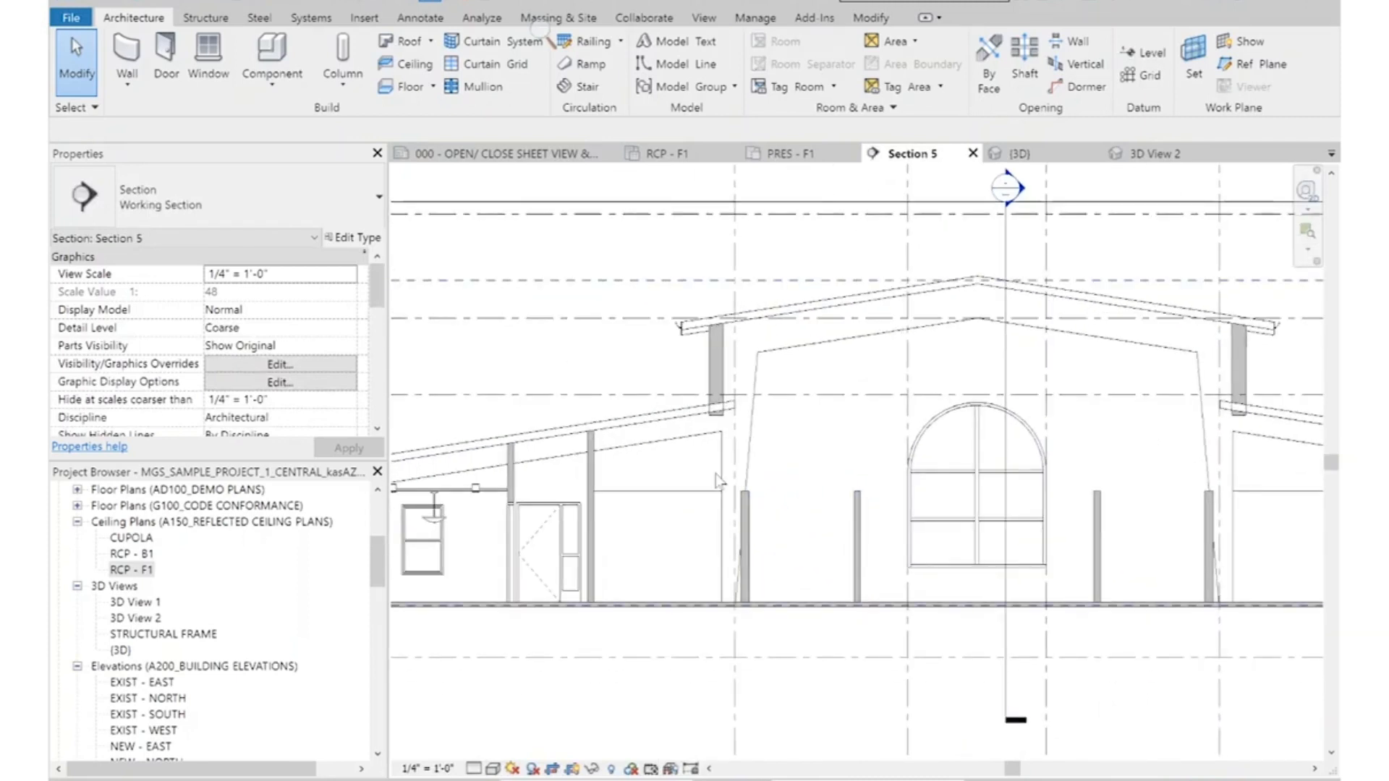
middle_drag(1126, 605, 1012, 590)
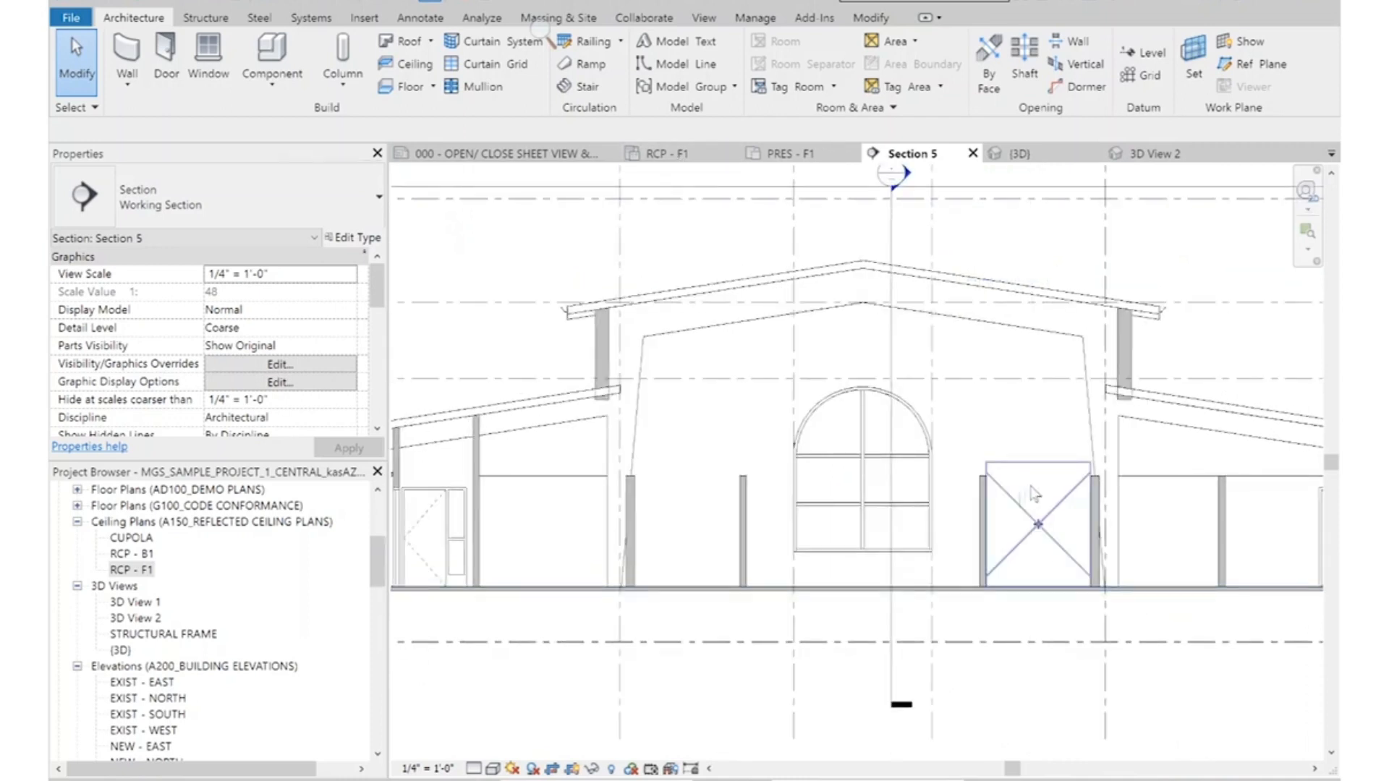
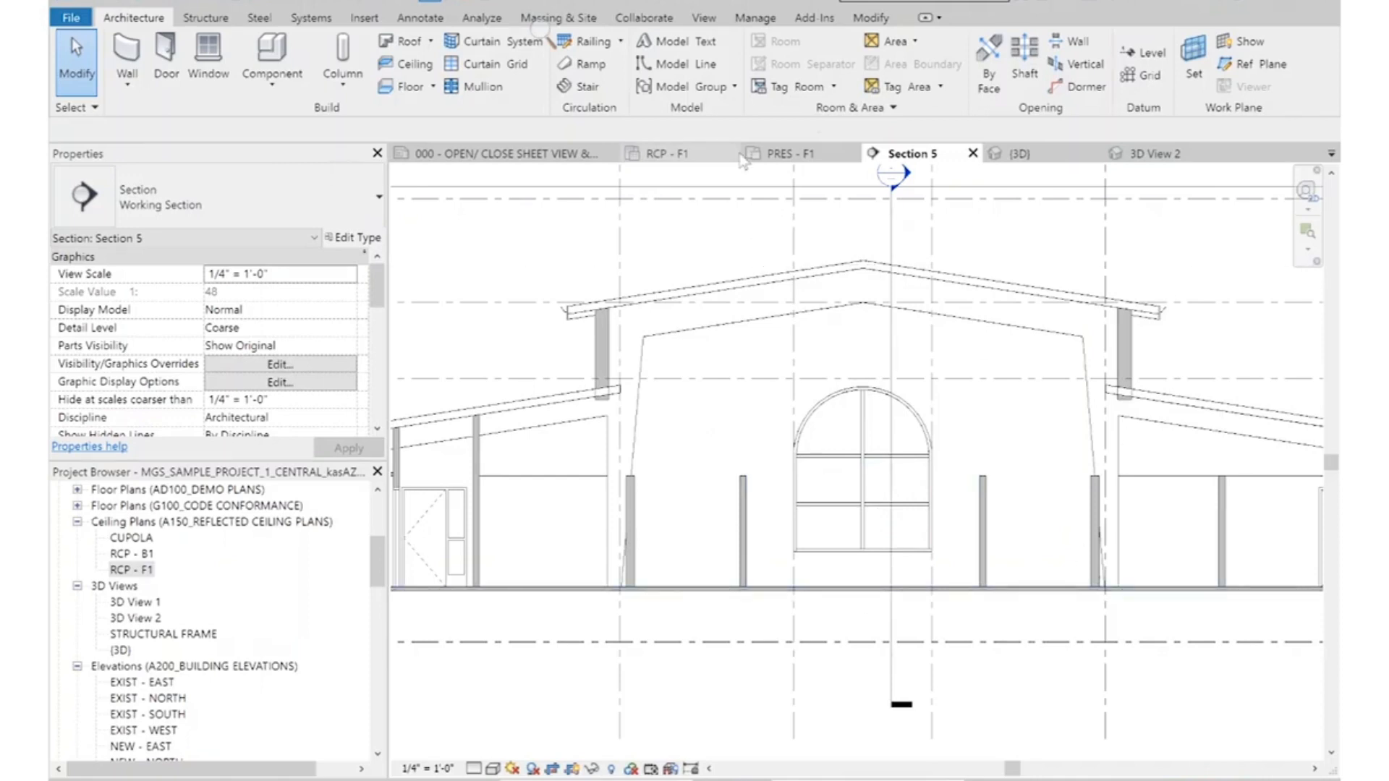
Compare the atrium and its surrounding rooms in the PRES - F1 plan with the RCP - F1 ceiling plan
click(794, 153)
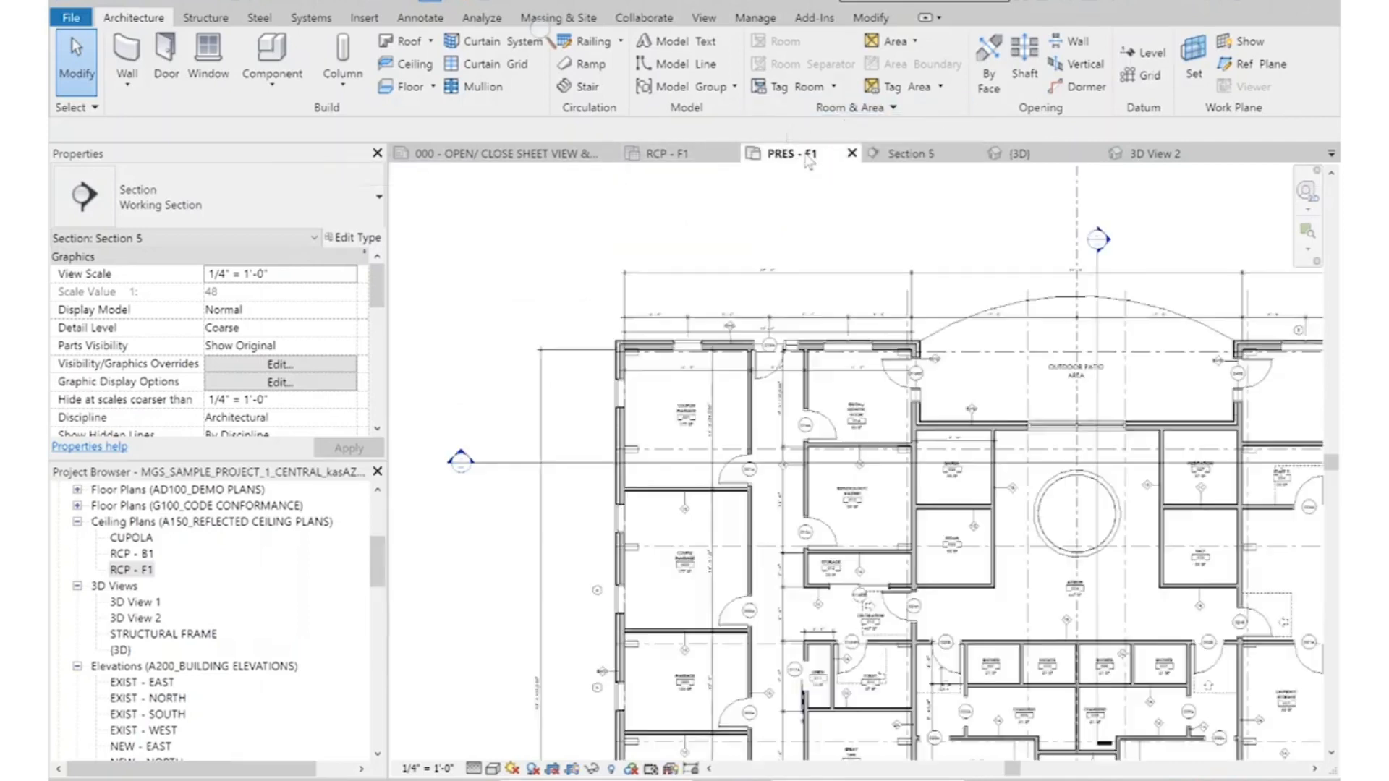
scroll(492, 415, down, 3)
scroll(1002, 506, up, 6)
middle_drag(891, 515, 894, 519)
click(680, 154)
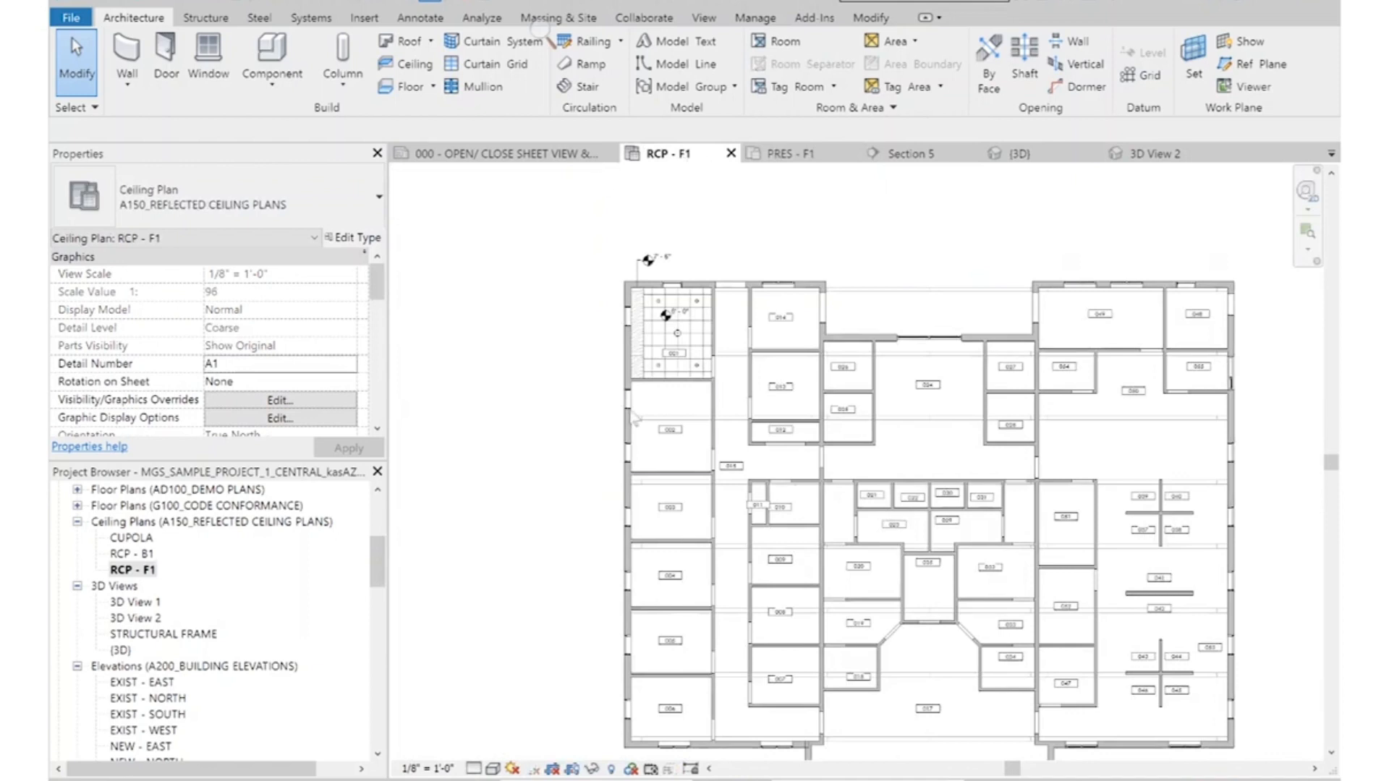
scroll(1053, 399, up, 4)
middle_drag(871, 478, 983, 548)
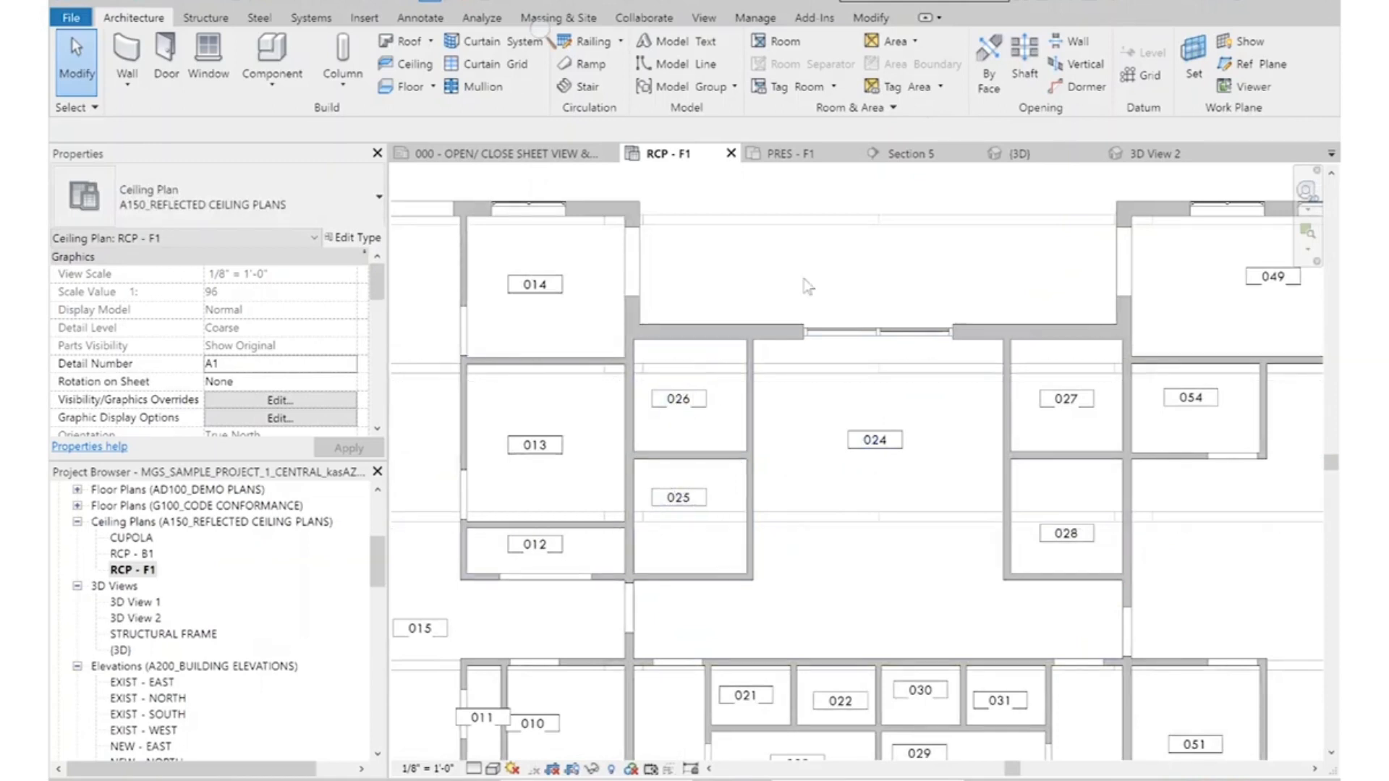
click(838, 159)
scroll(810, 477, up, 1)
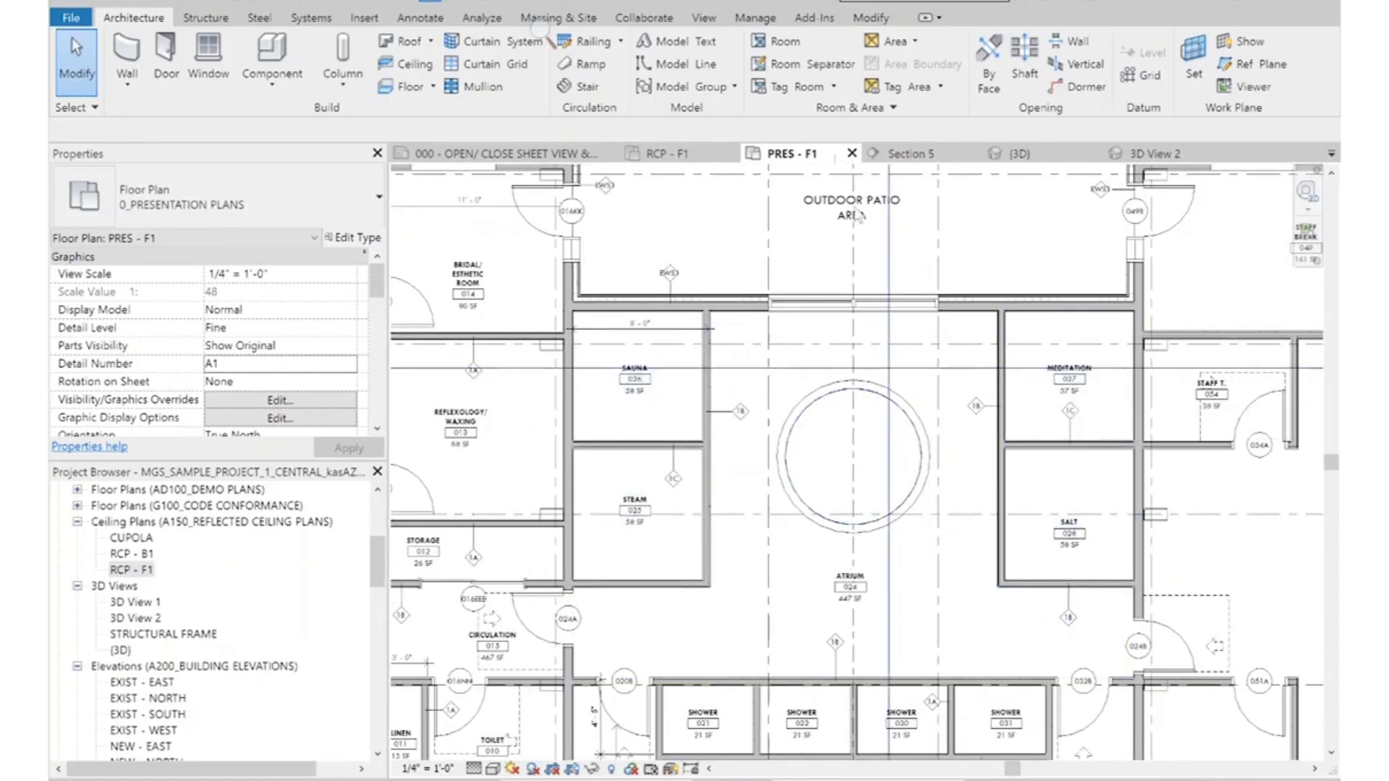
click(664, 153)
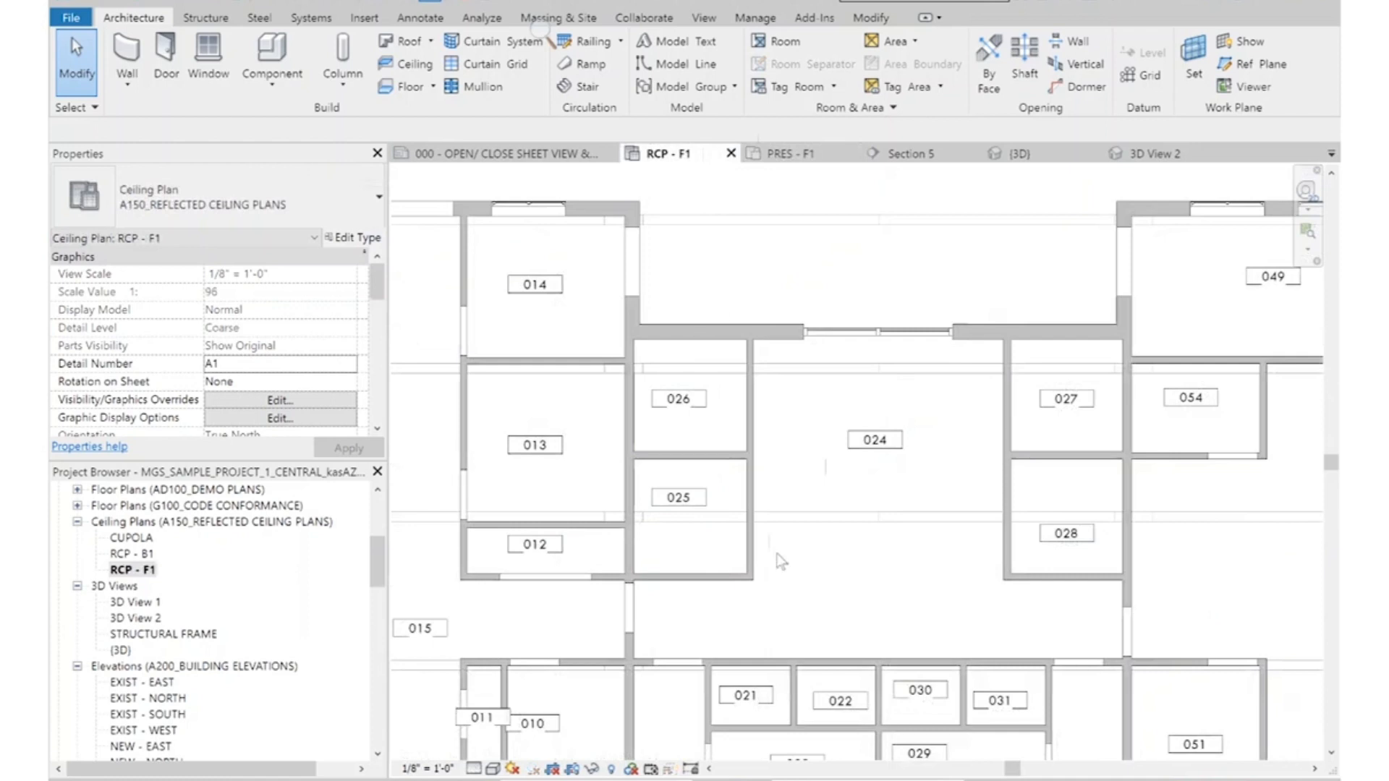
scroll(886, 389, down, 4)
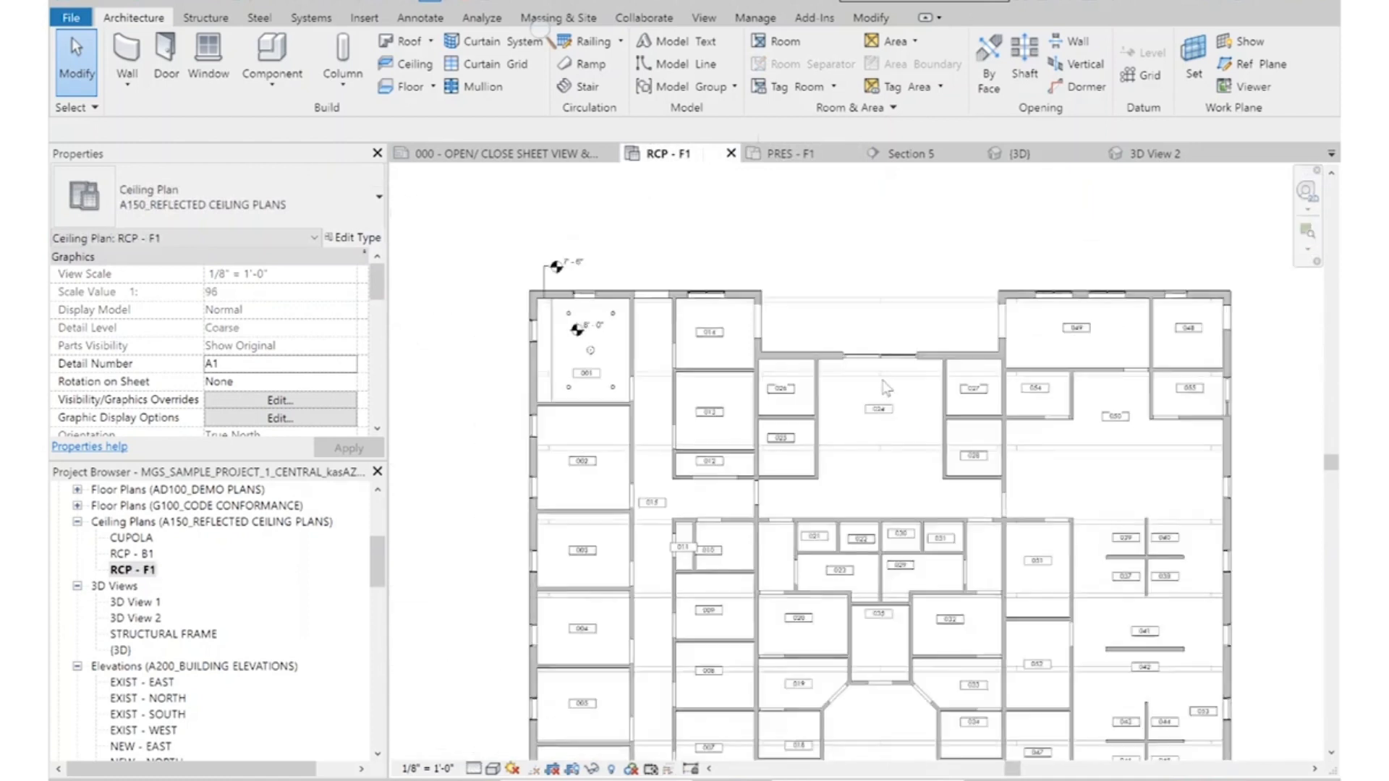
scroll(938, 380, down, 1)
scroll(932, 374, up, 4)
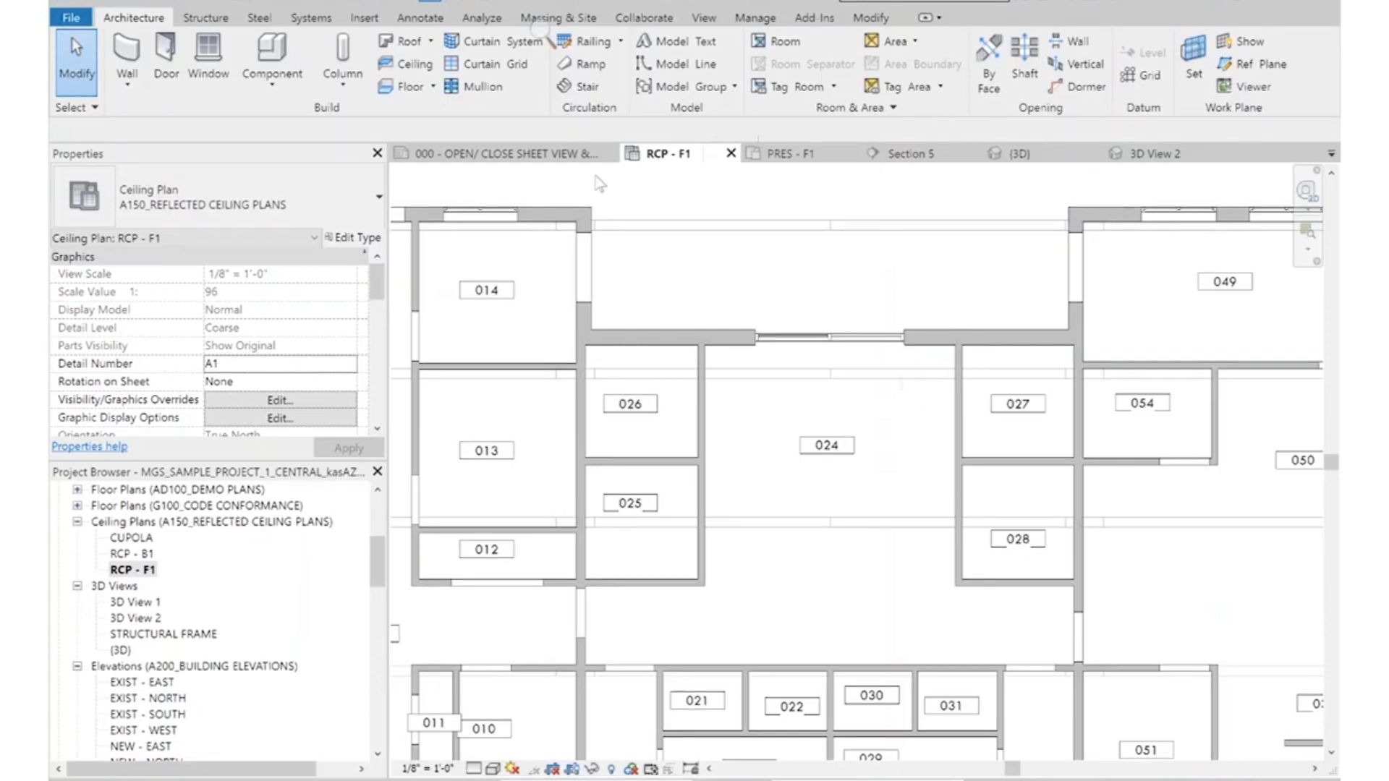
Start placing an automatic ceiling in the RCP - F1 plan with the 09 - GWB on Metal Stud type
click(409, 67)
key(Escape)
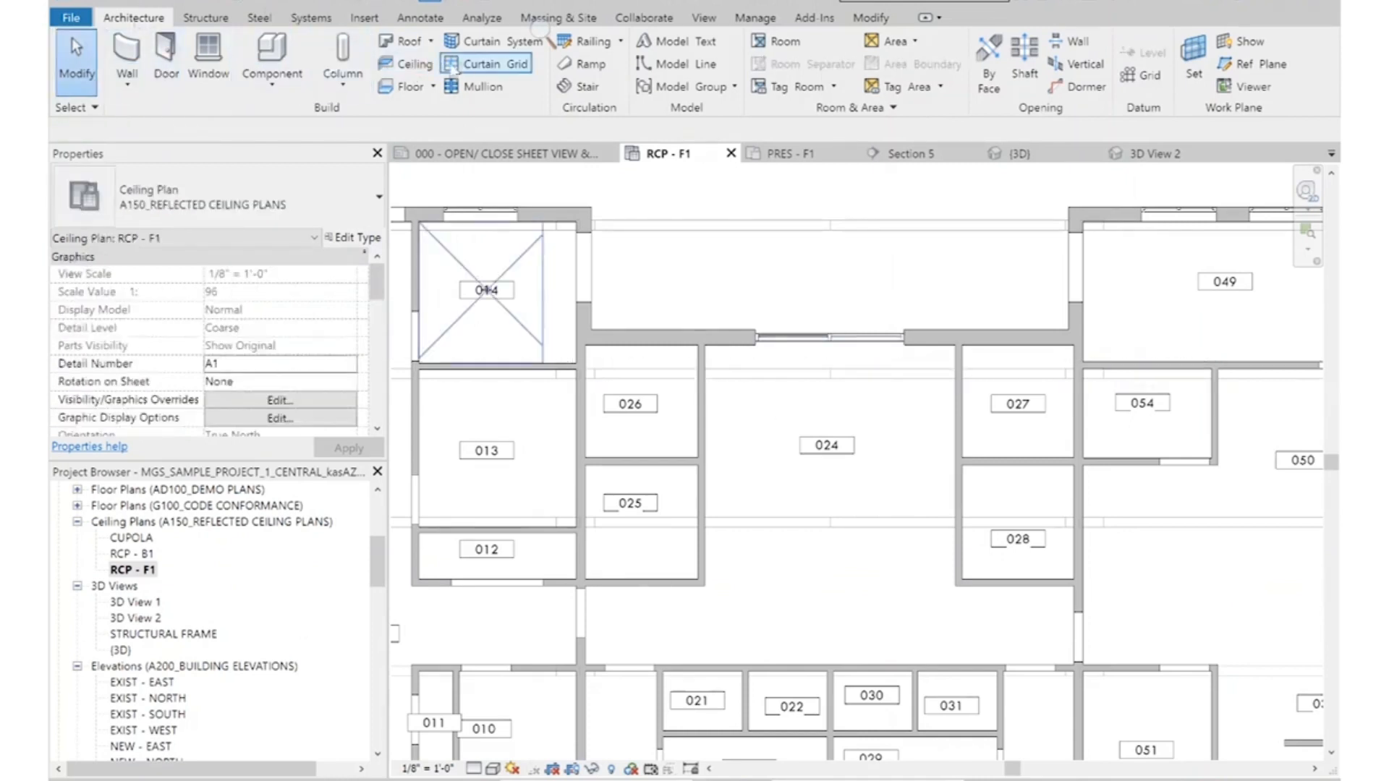
click(406, 63)
click(246, 203)
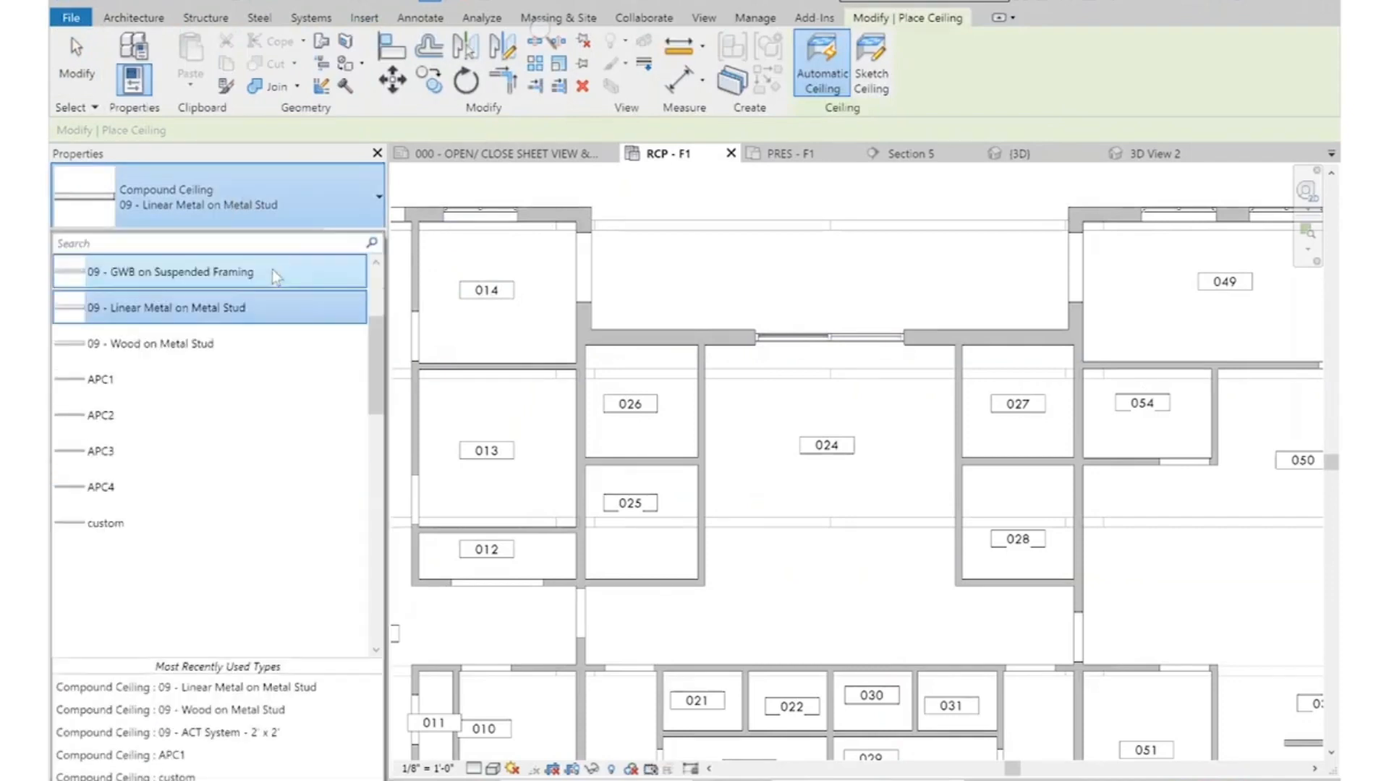
scroll(267, 452, up, 3)
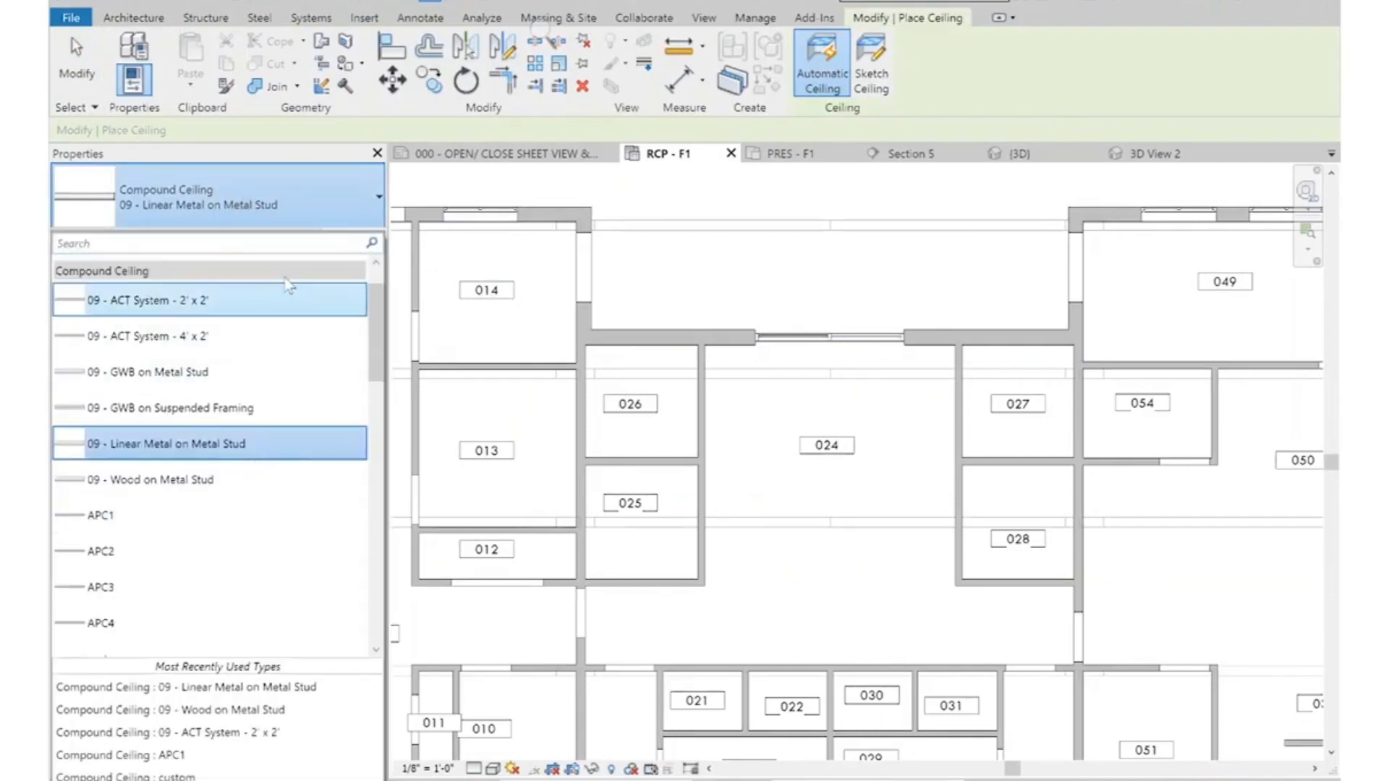
mouse_move(186, 383)
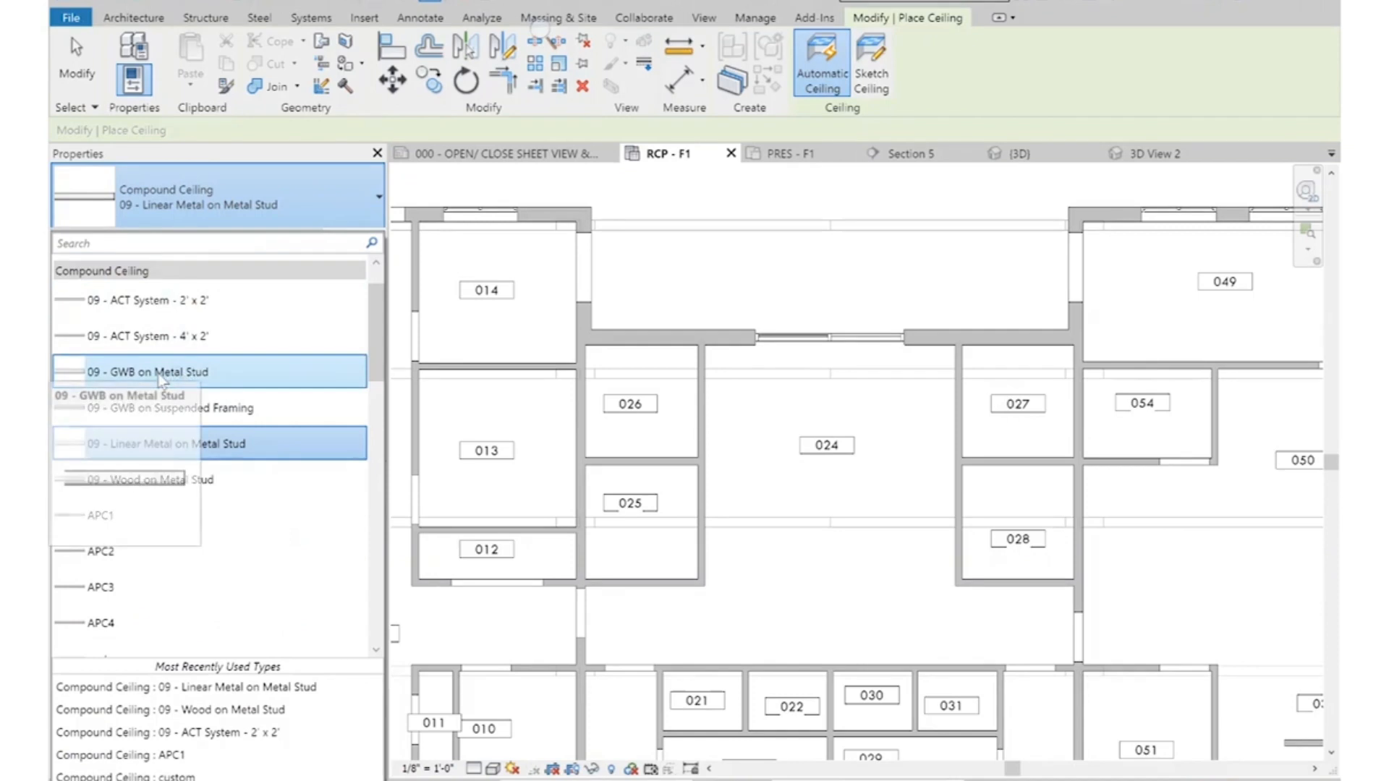
scroll(159, 380, down, 1)
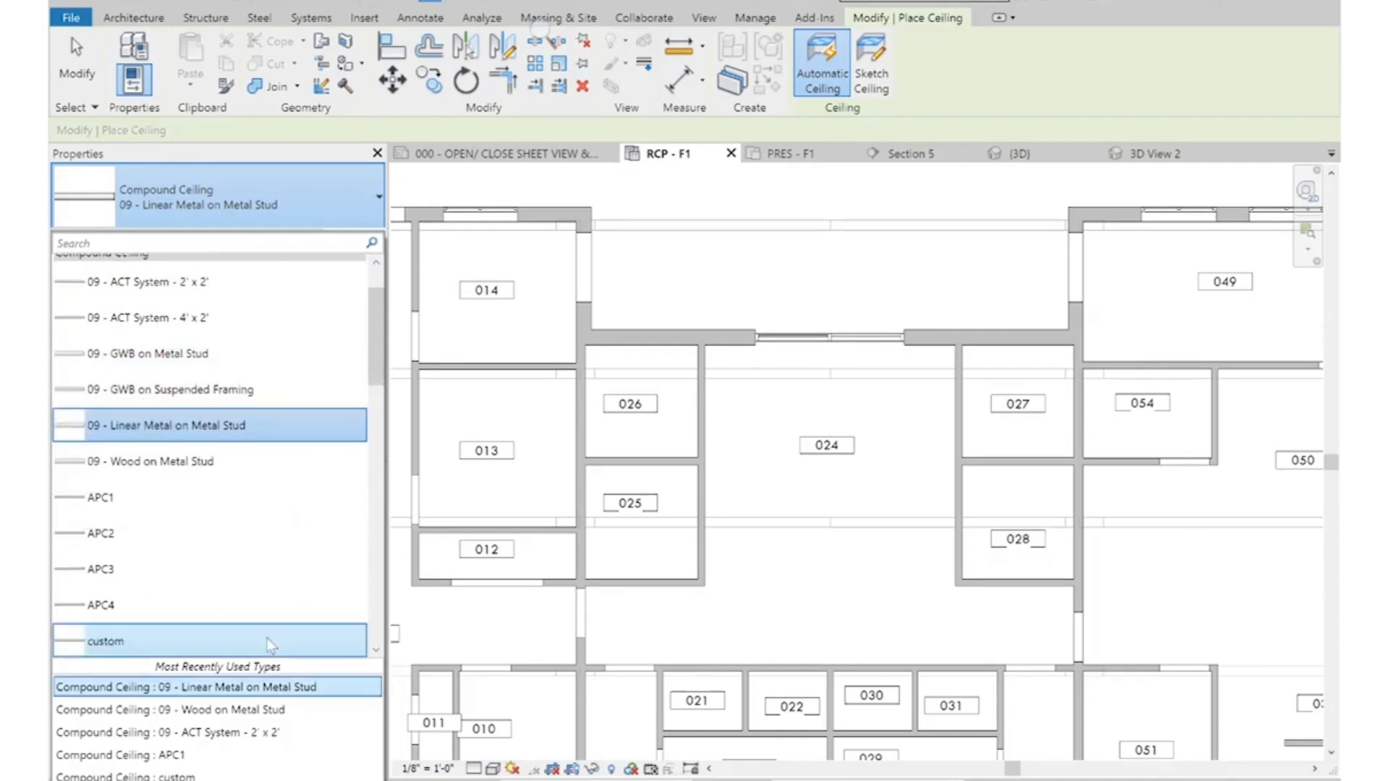
click(159, 356)
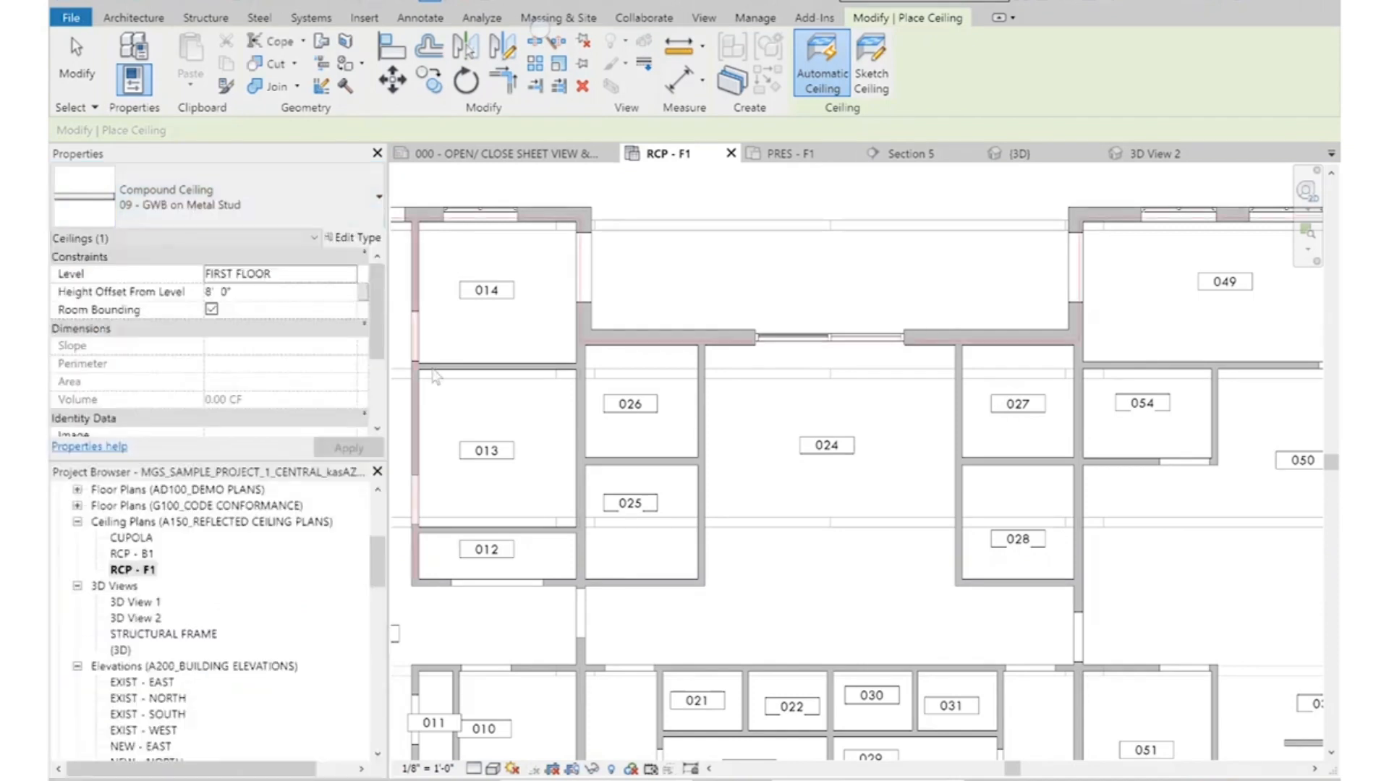
Duplicate the GWB on Metal Stud ceiling type and name the copy 09 - Linear Wood Platform
click(349, 227)
click(354, 237)
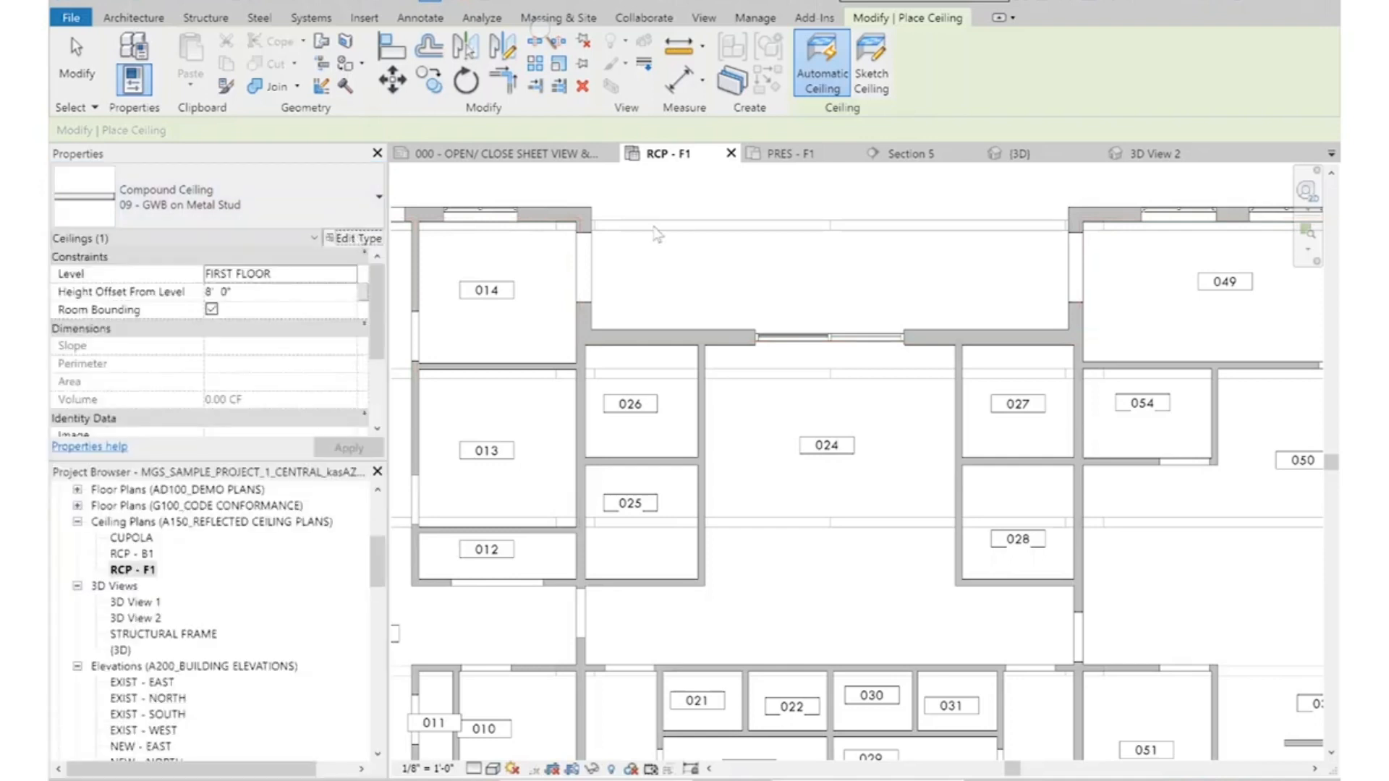
click(1272, 164)
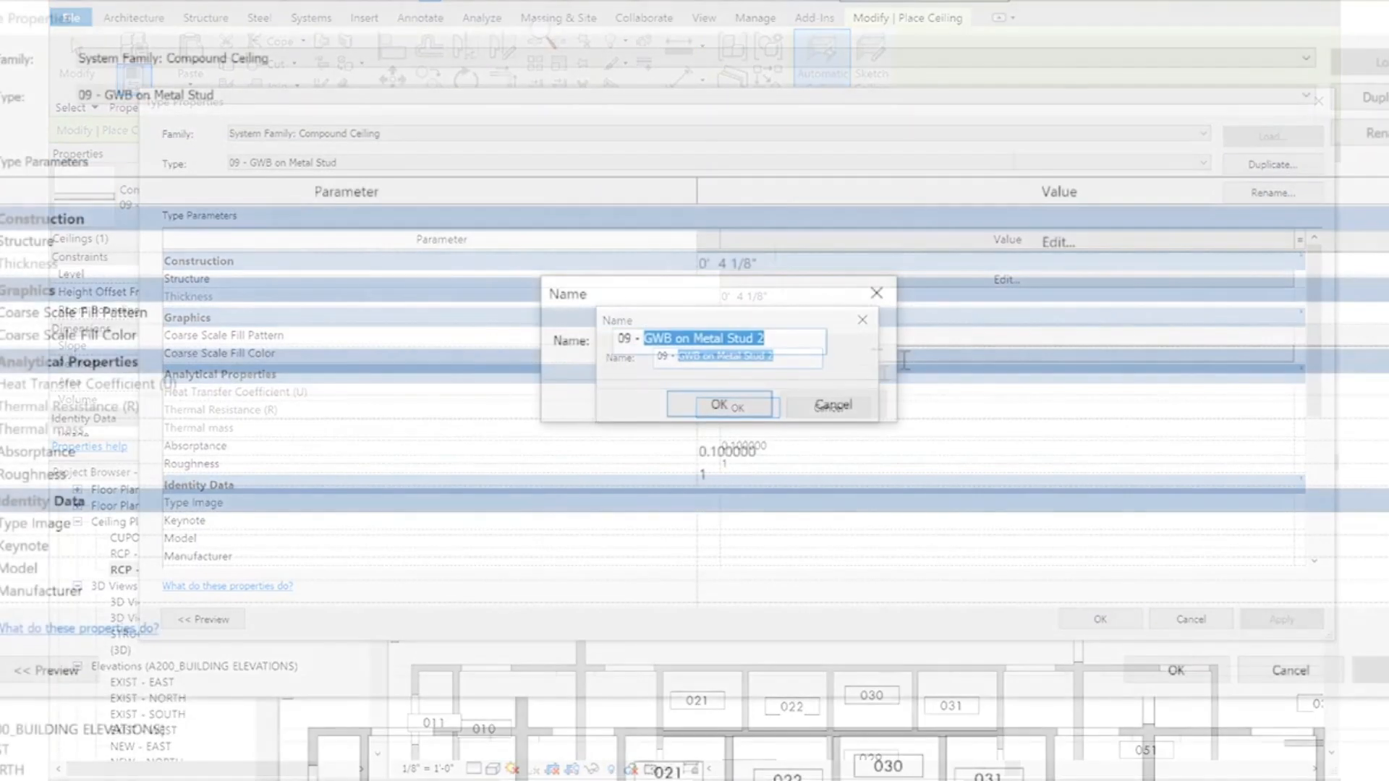
text(L)
key(ctrl+a)
key(BackSpace)
text(09 - Linear)
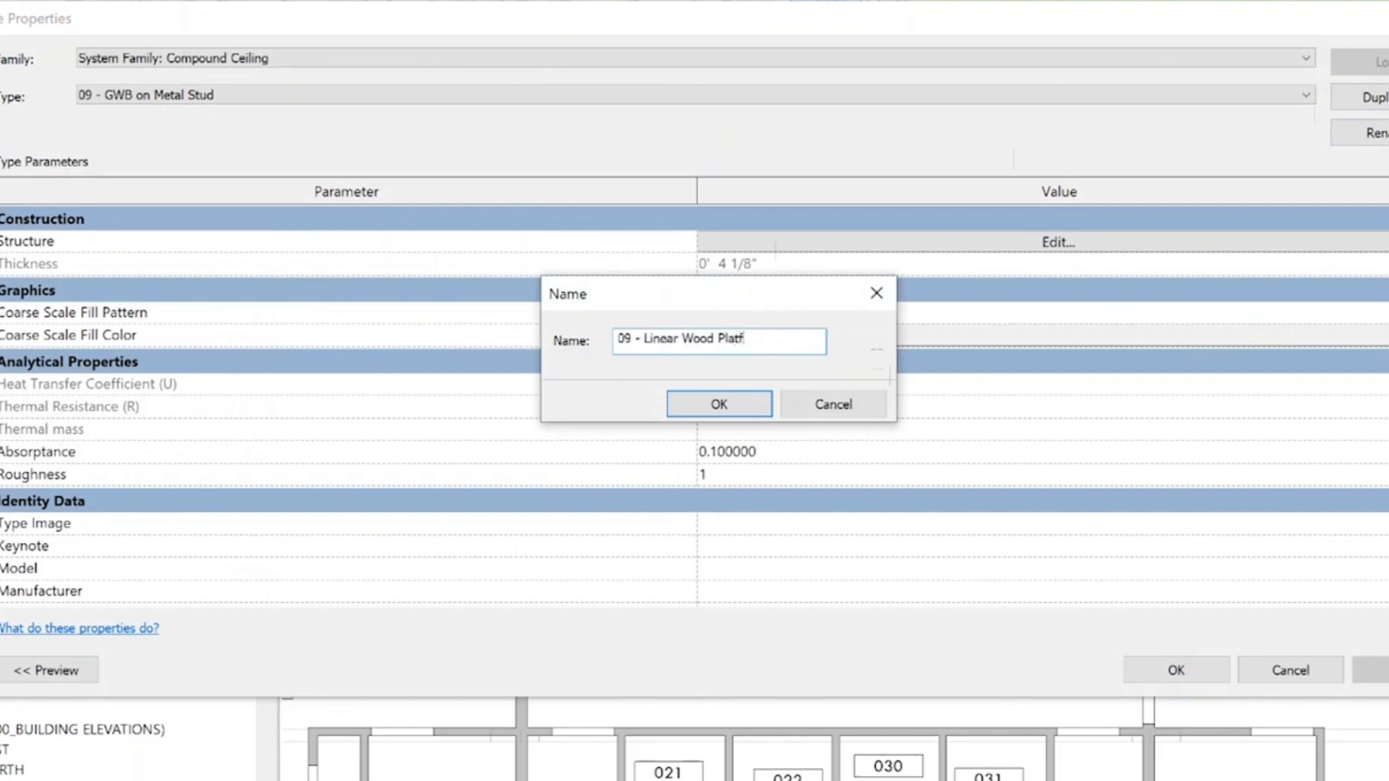
click(739, 399)
Edit the new ceiling type's structure and assign the Wood - Stud Layer material to its Structure [1] layer
click(883, 245)
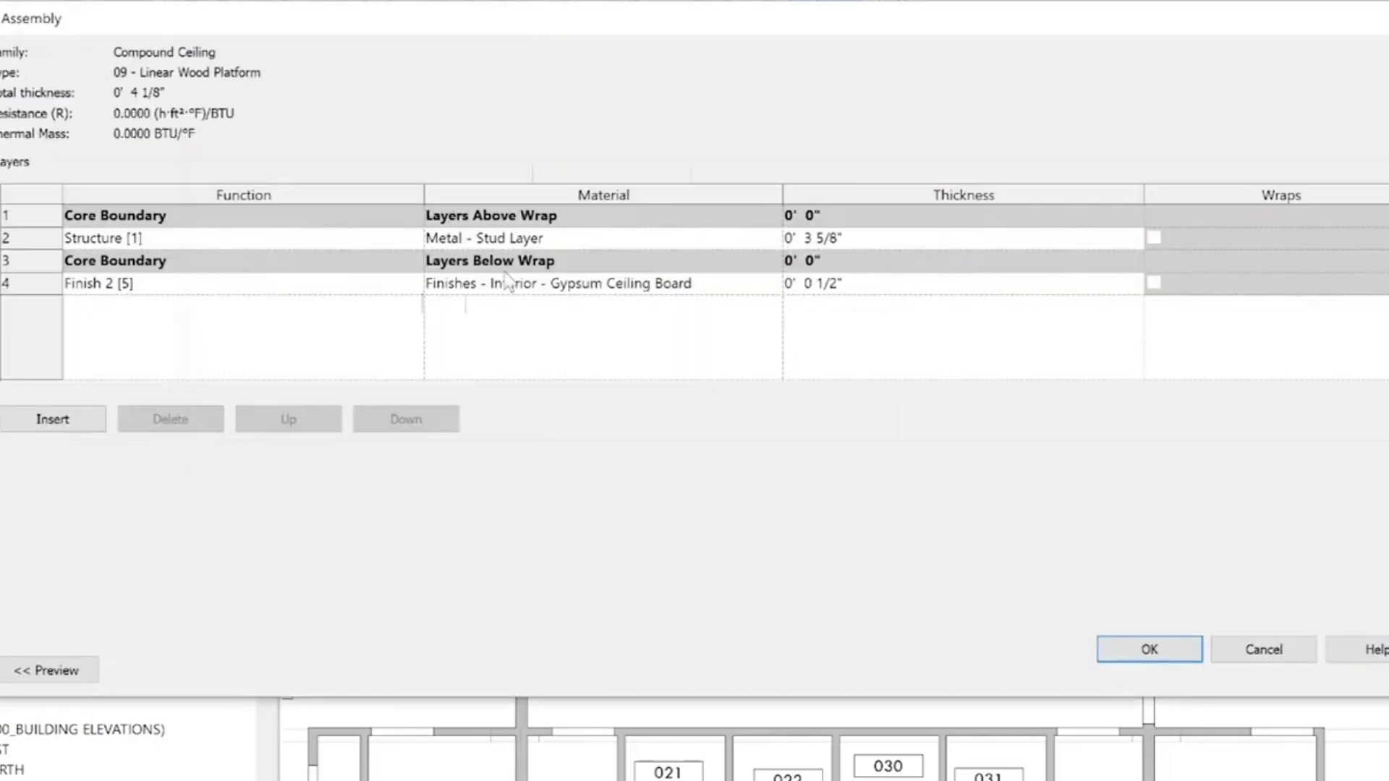
click(765, 237)
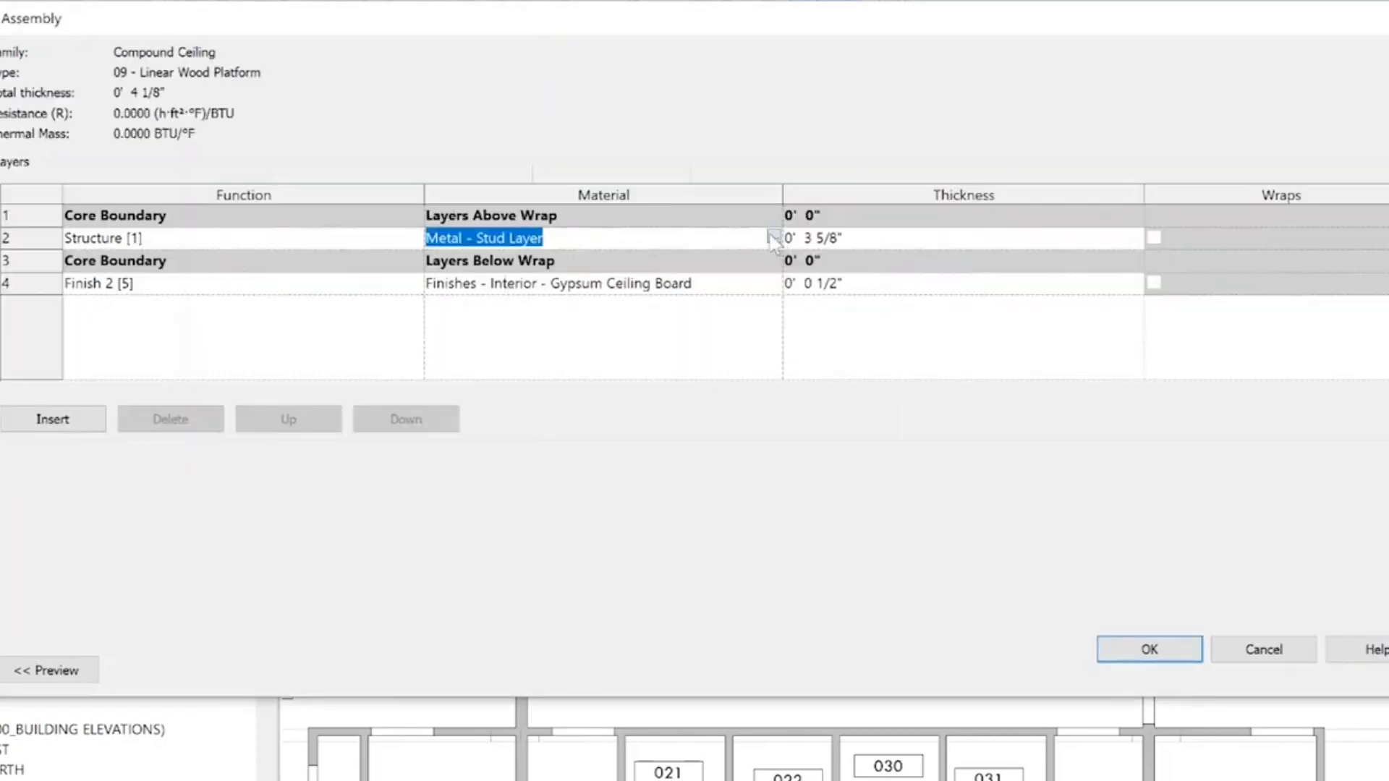
click(771, 236)
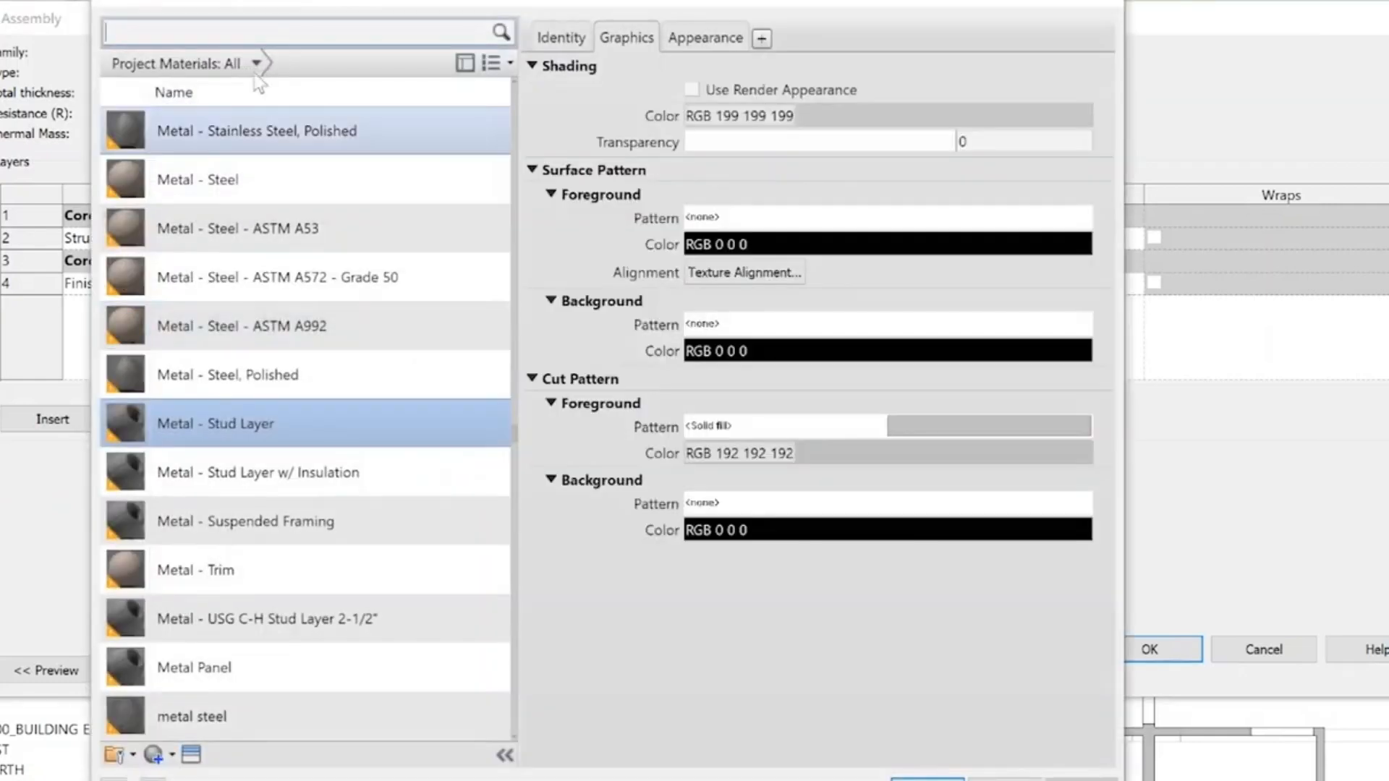
click(185, 26)
text(wo)
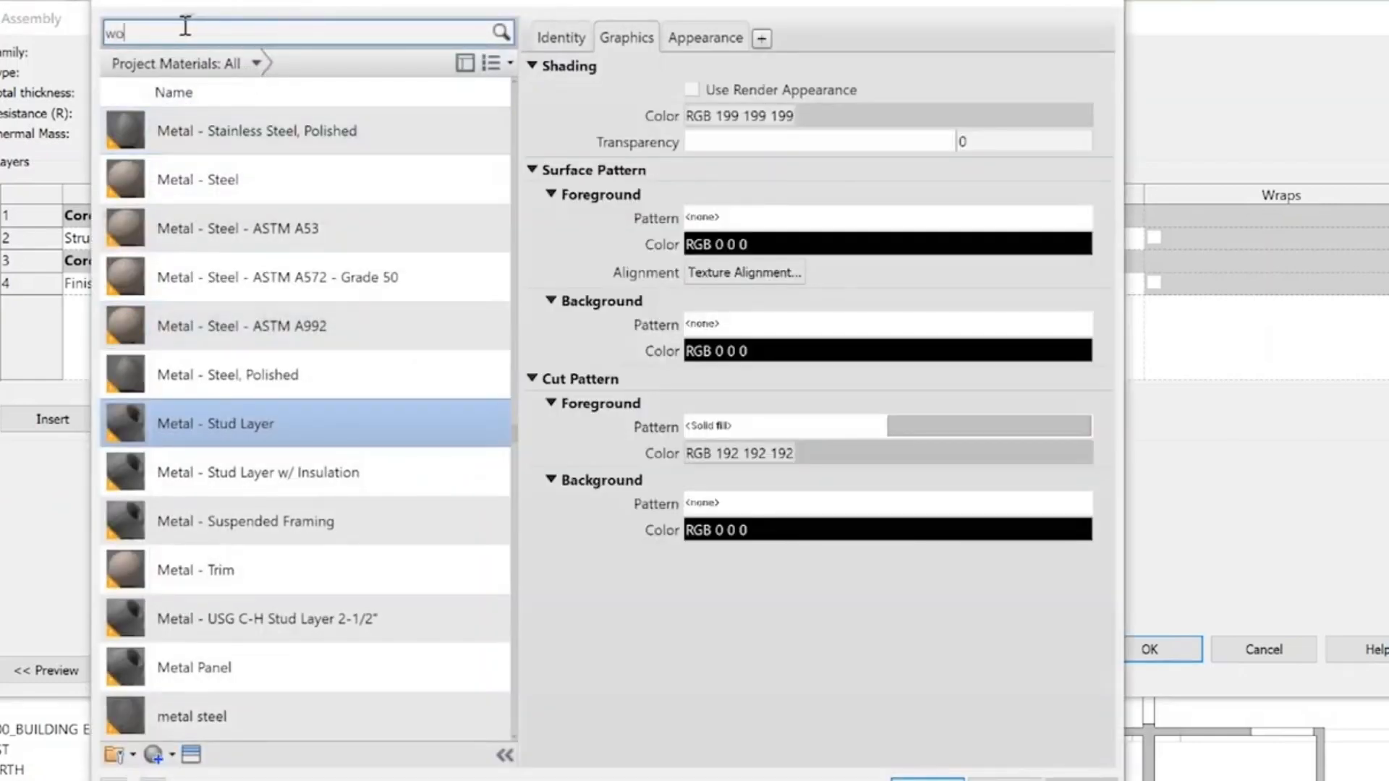
text(od stud)
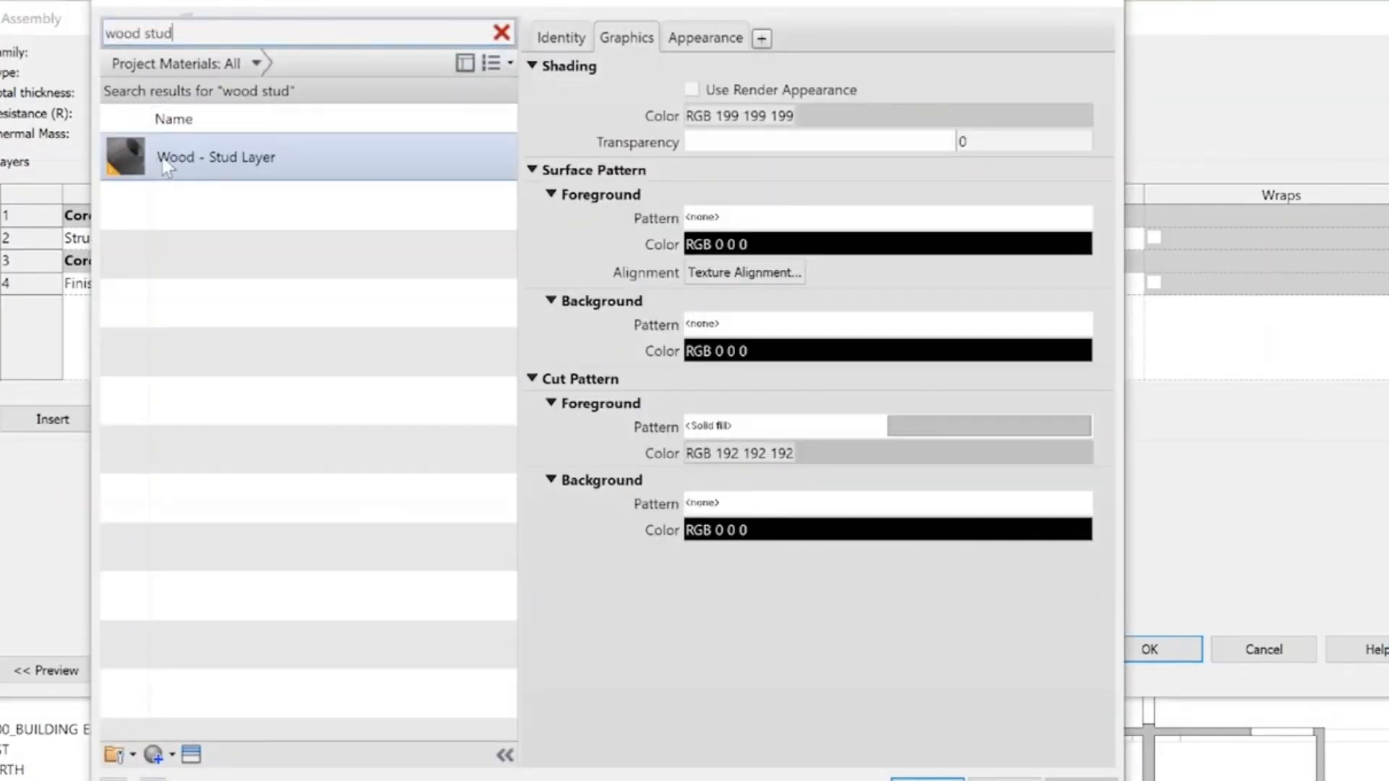
double_click(163, 162)
Set the thickness of the wood stud structure layer to 5.5
click(877, 242)
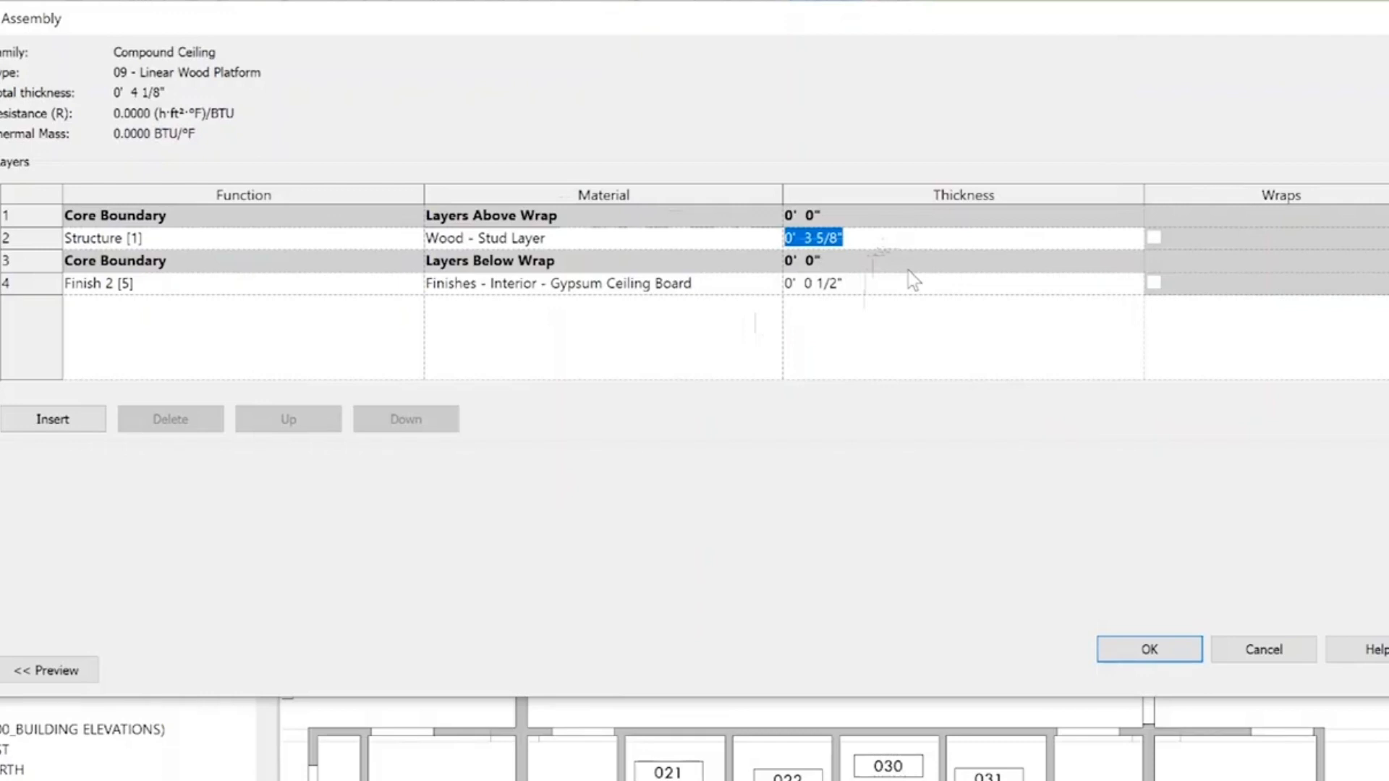
text(5)
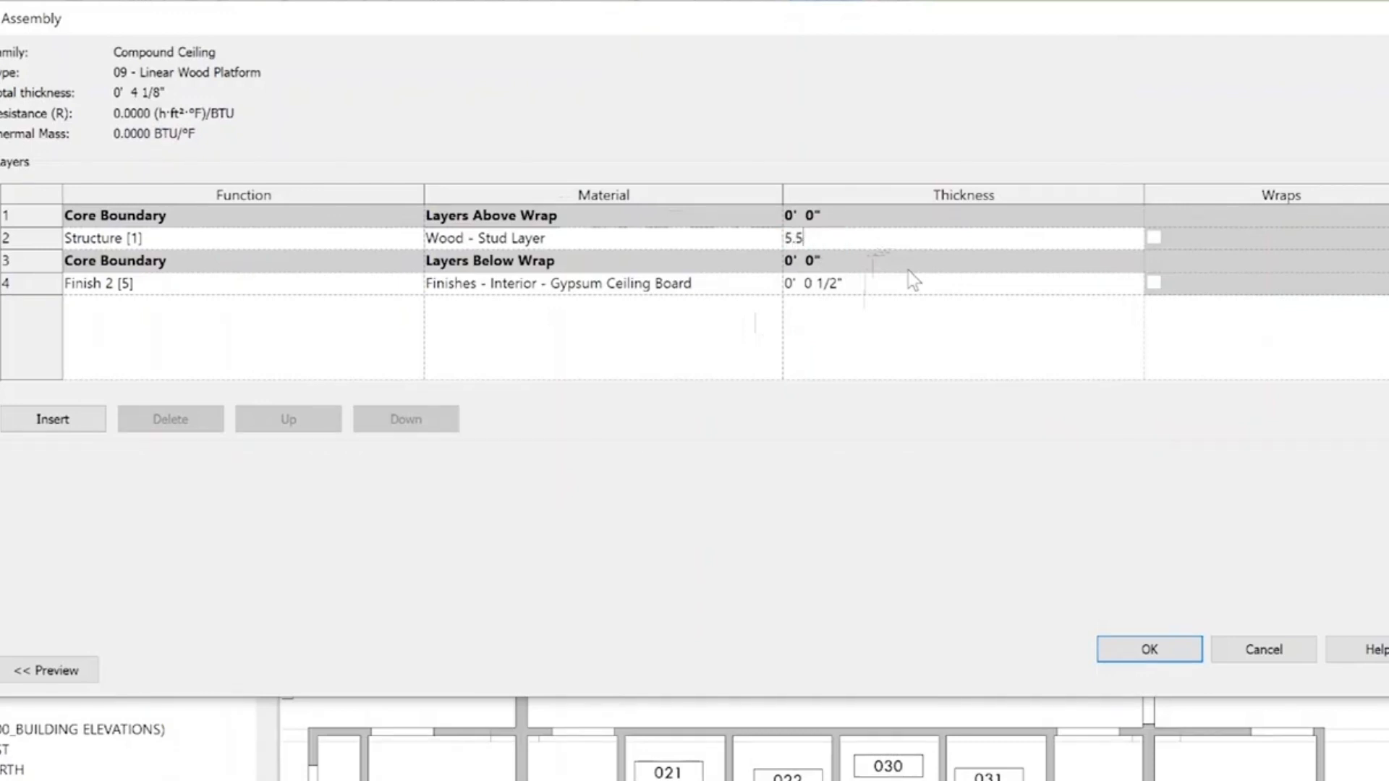
text(.5)
click(883, 285)
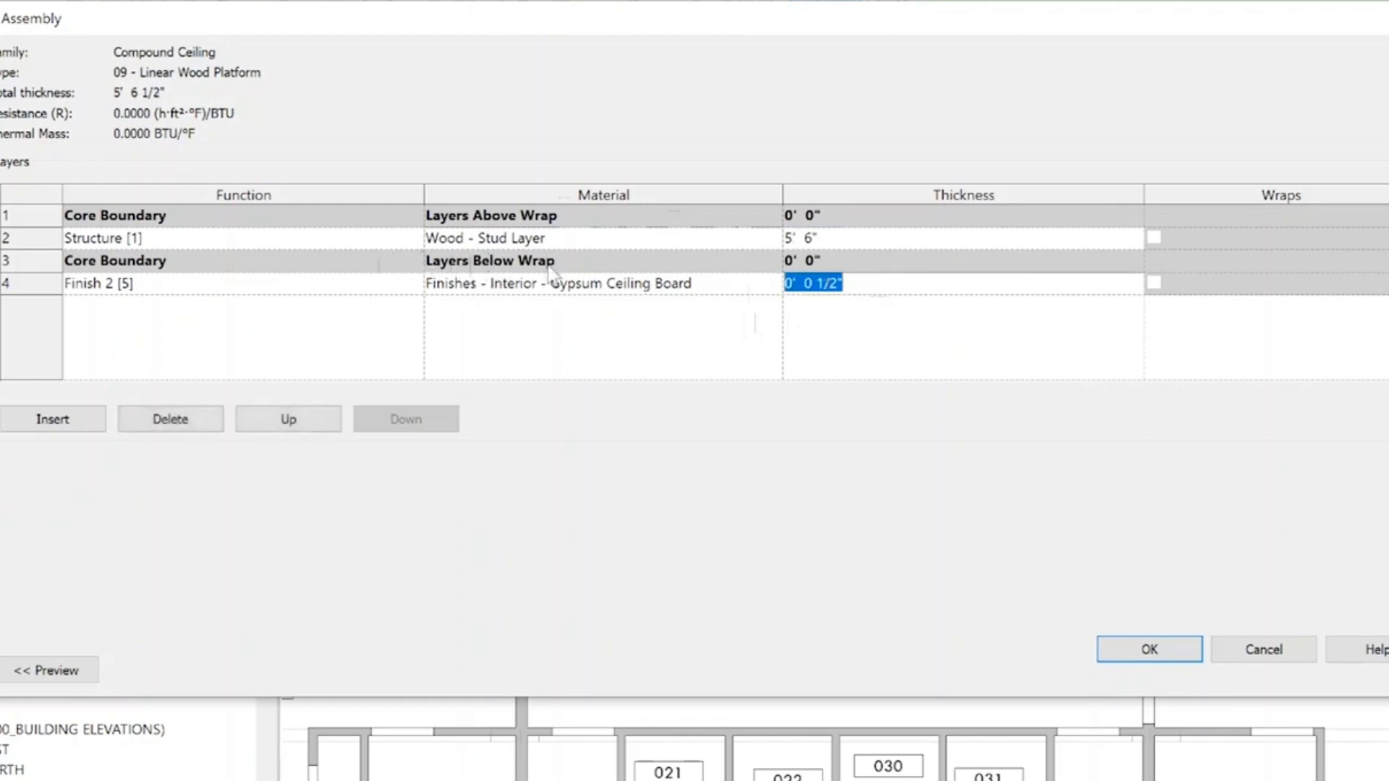
Search the materials for wood and assign Woodworks Grille - Grille Maple (GMP) to the Finish 2 [5] layer below the core
click(770, 277)
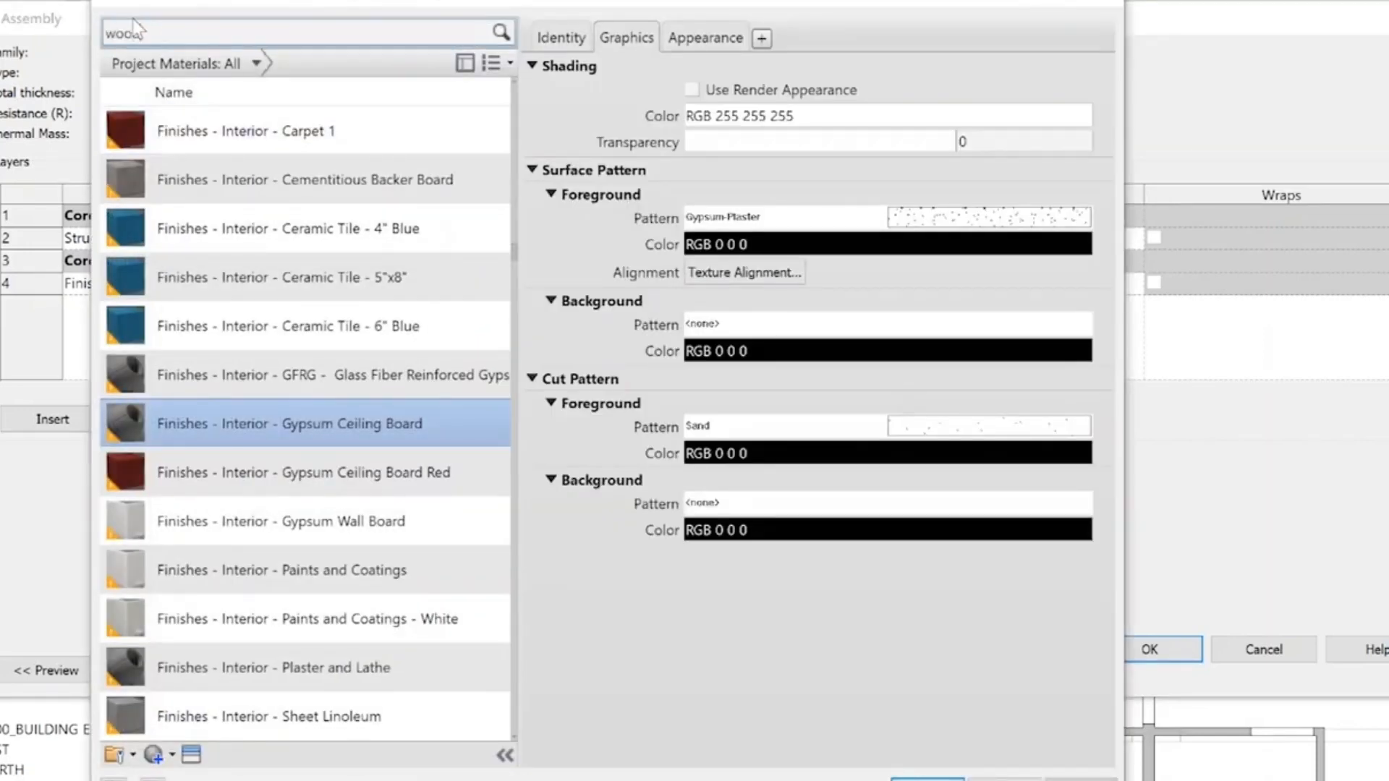
key(Return)
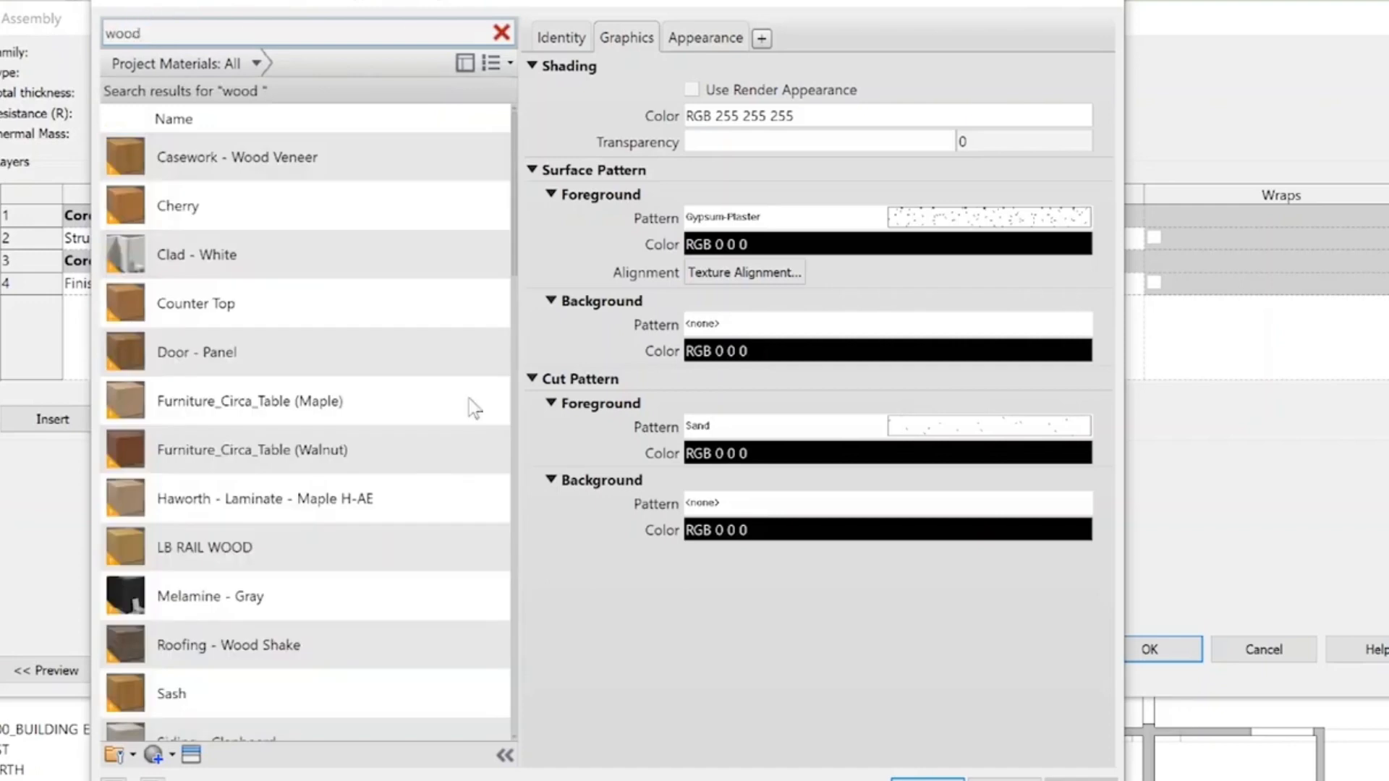
scroll(351, 454, down, 1)
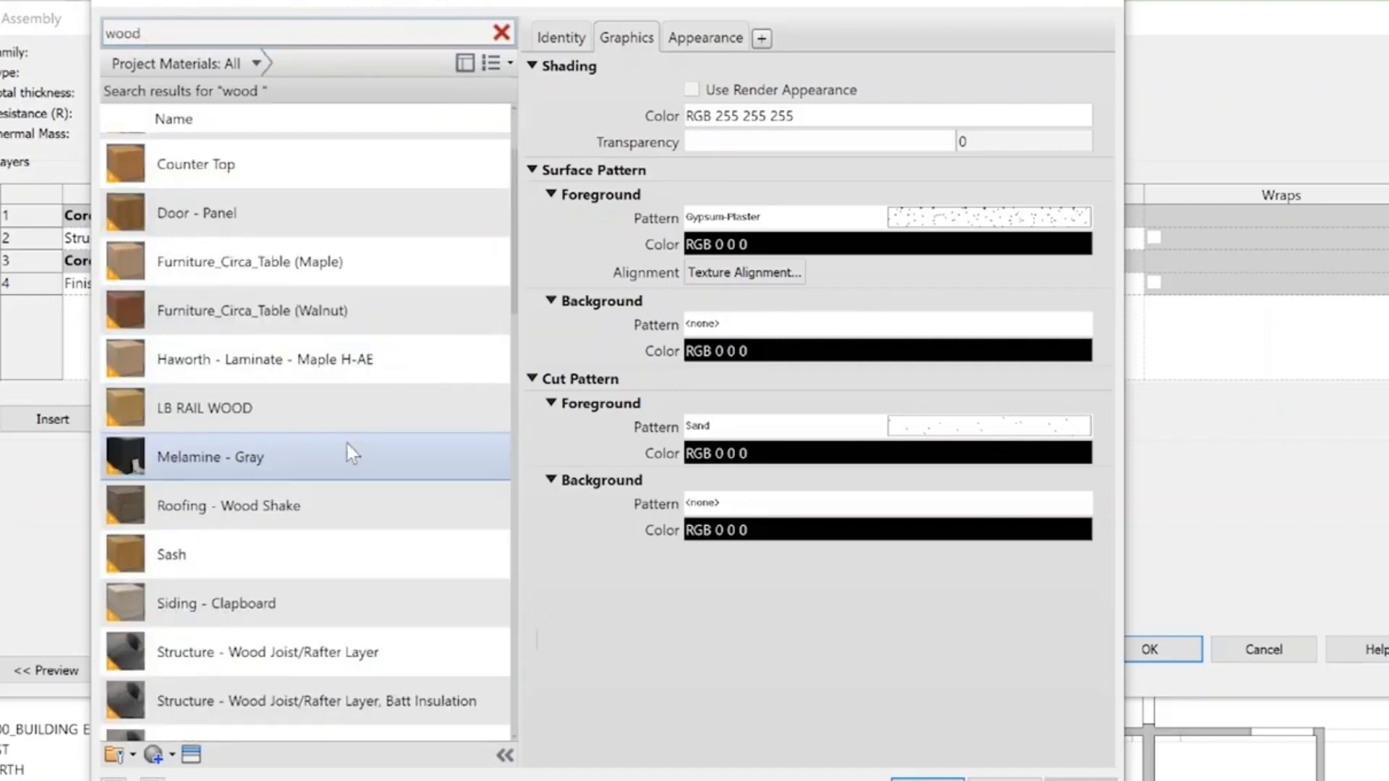
scroll(347, 444, down, 2)
scroll(334, 541, down, 5)
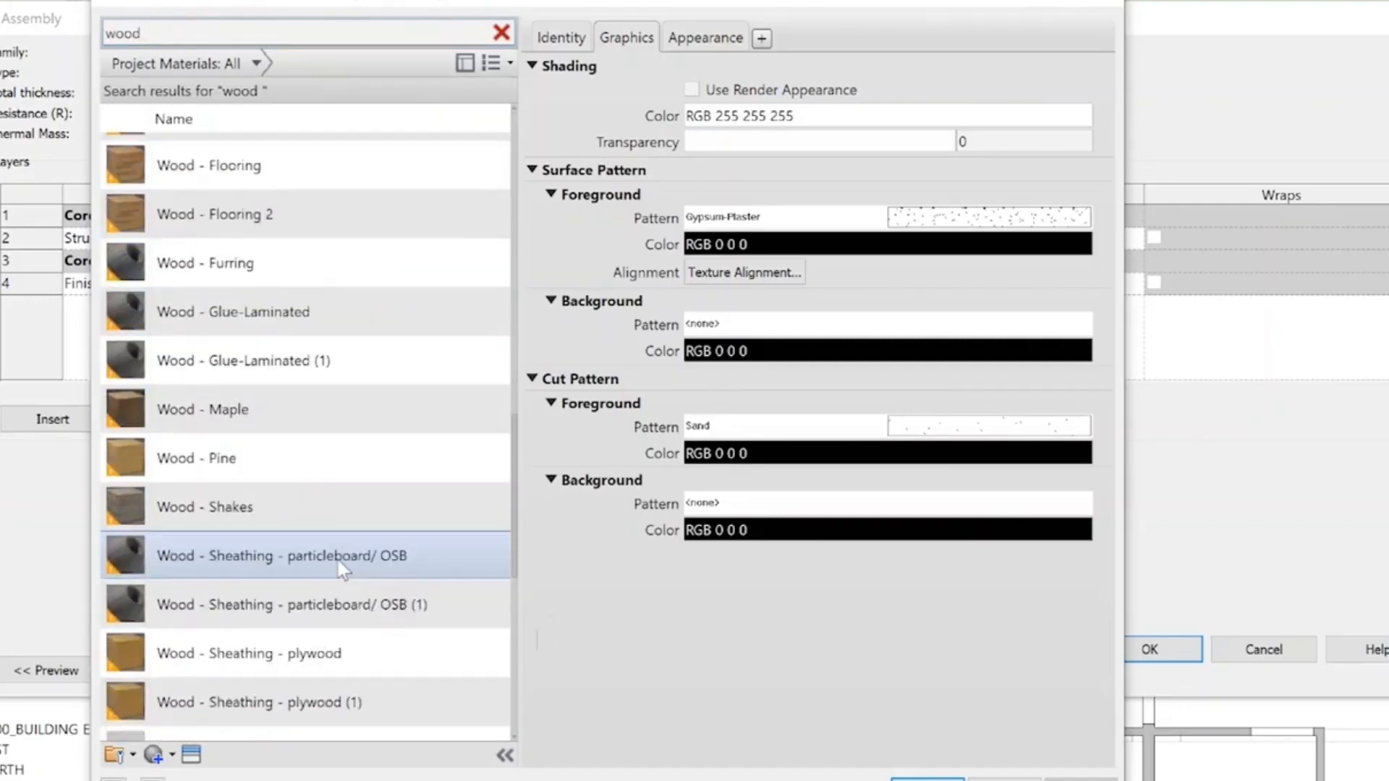
scroll(346, 556, down, 4)
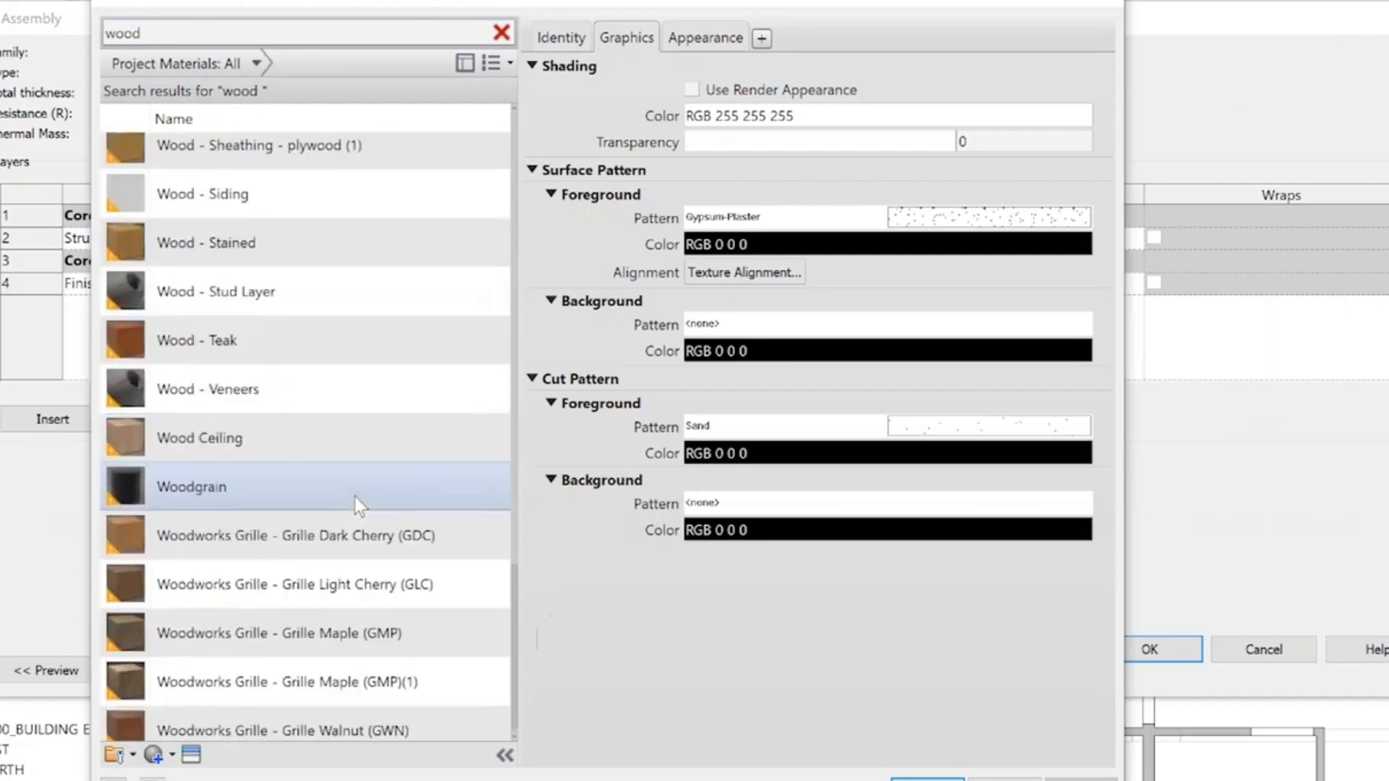
scroll(356, 504, down, 1)
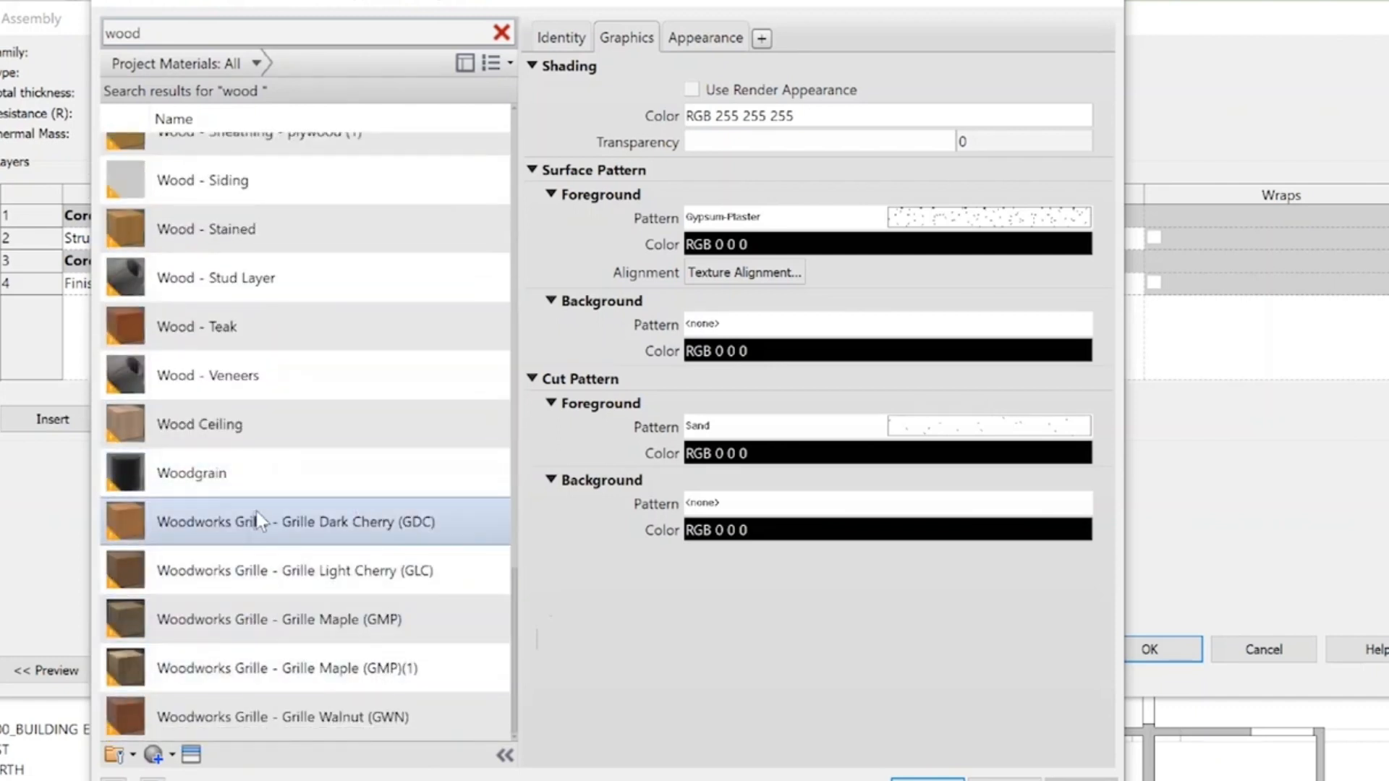
click(263, 611)
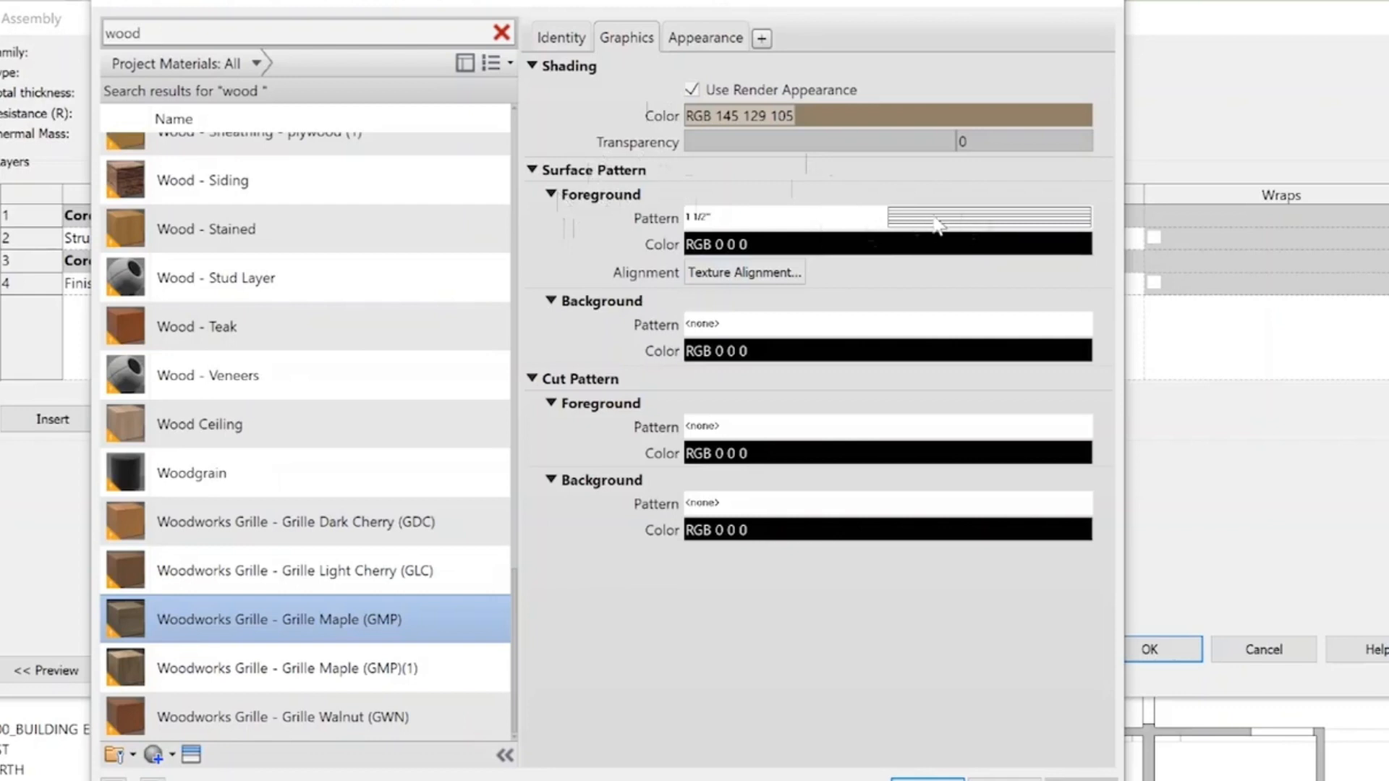
click(700, 40)
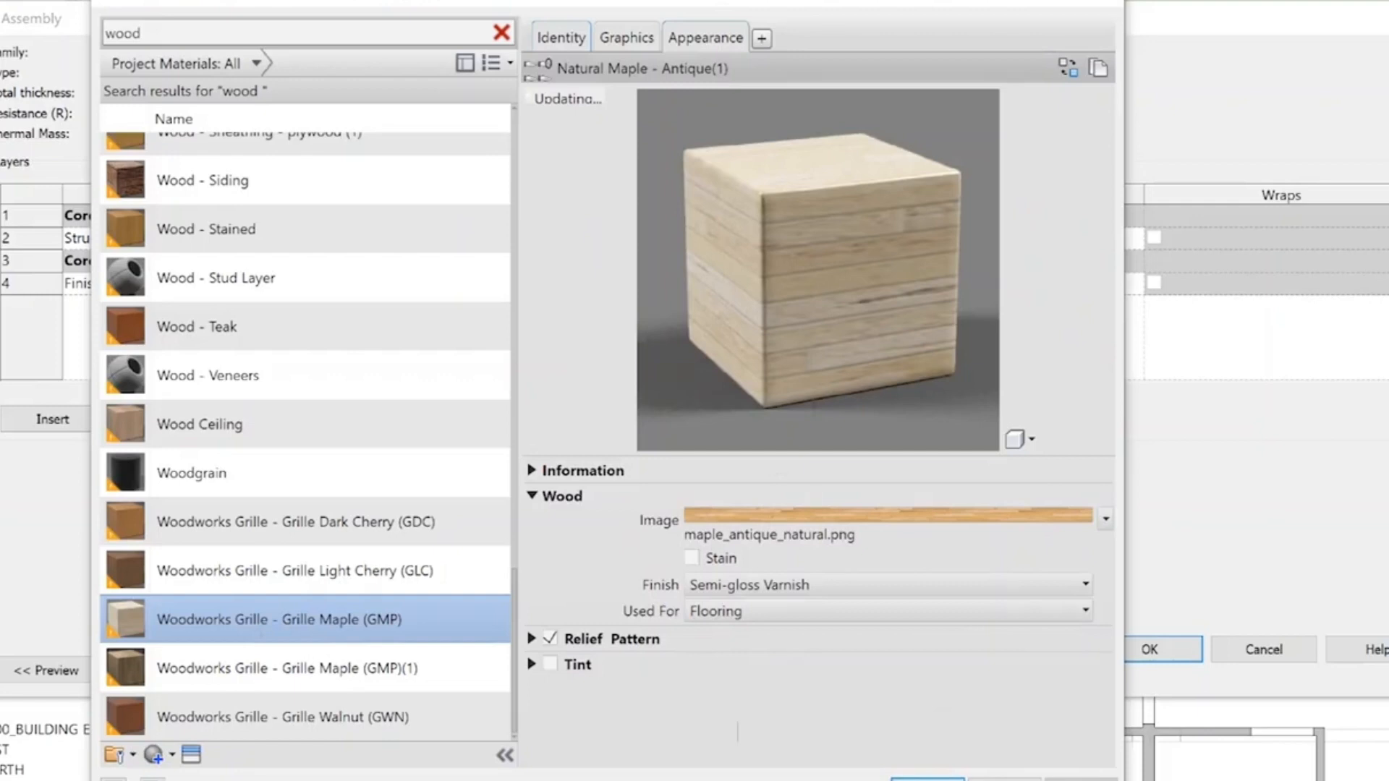
click(928, 779)
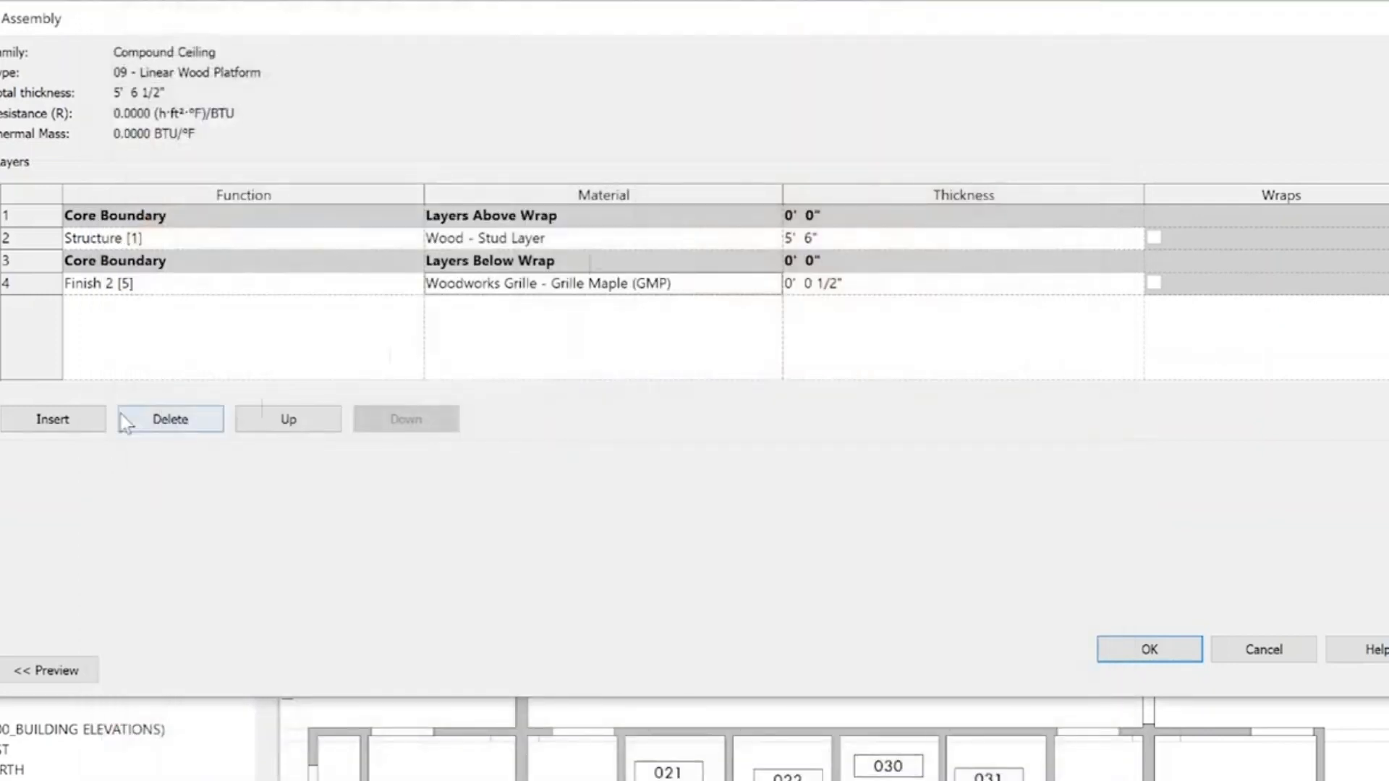
Insert a new layer, move it above the upper core boundary, and set its function to Finish 2 [5]
click(356, 241)
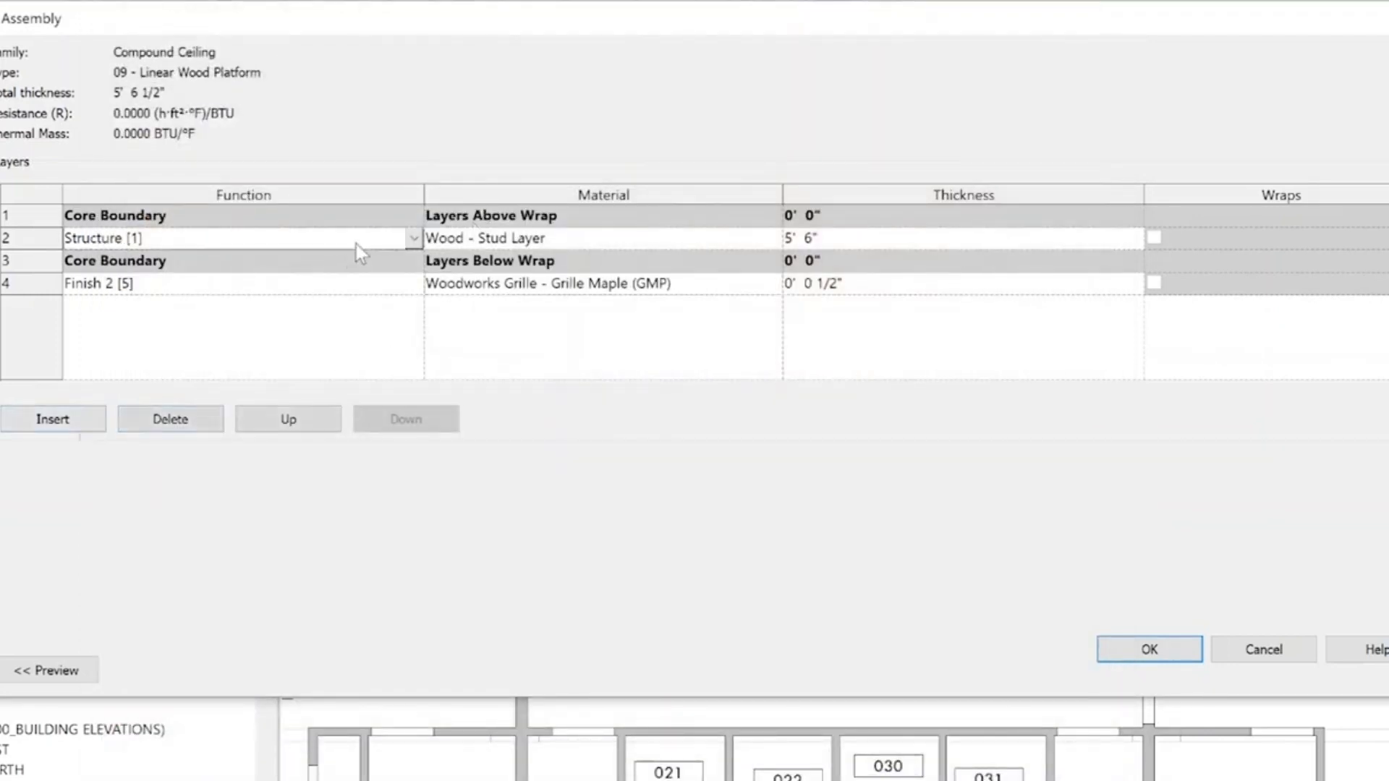
click(47, 418)
click(403, 242)
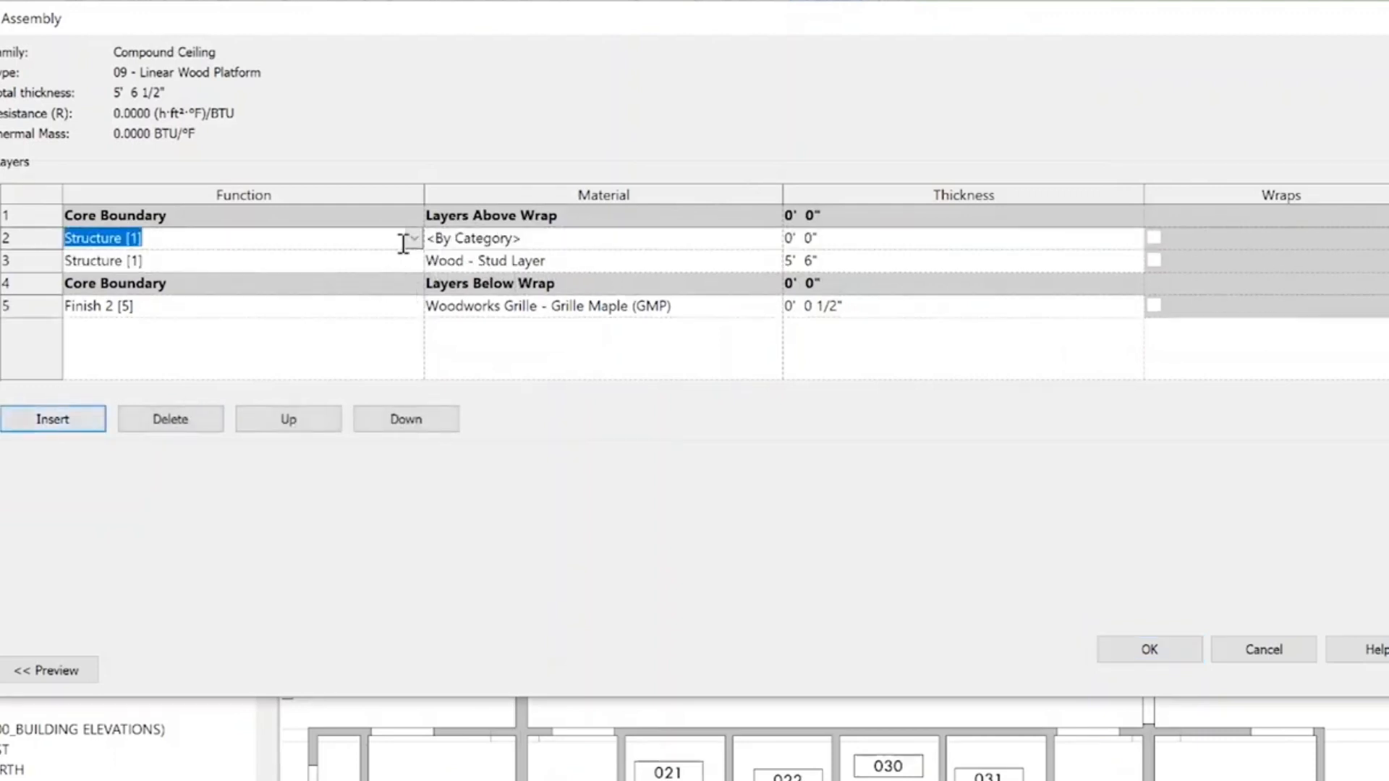
click(289, 427)
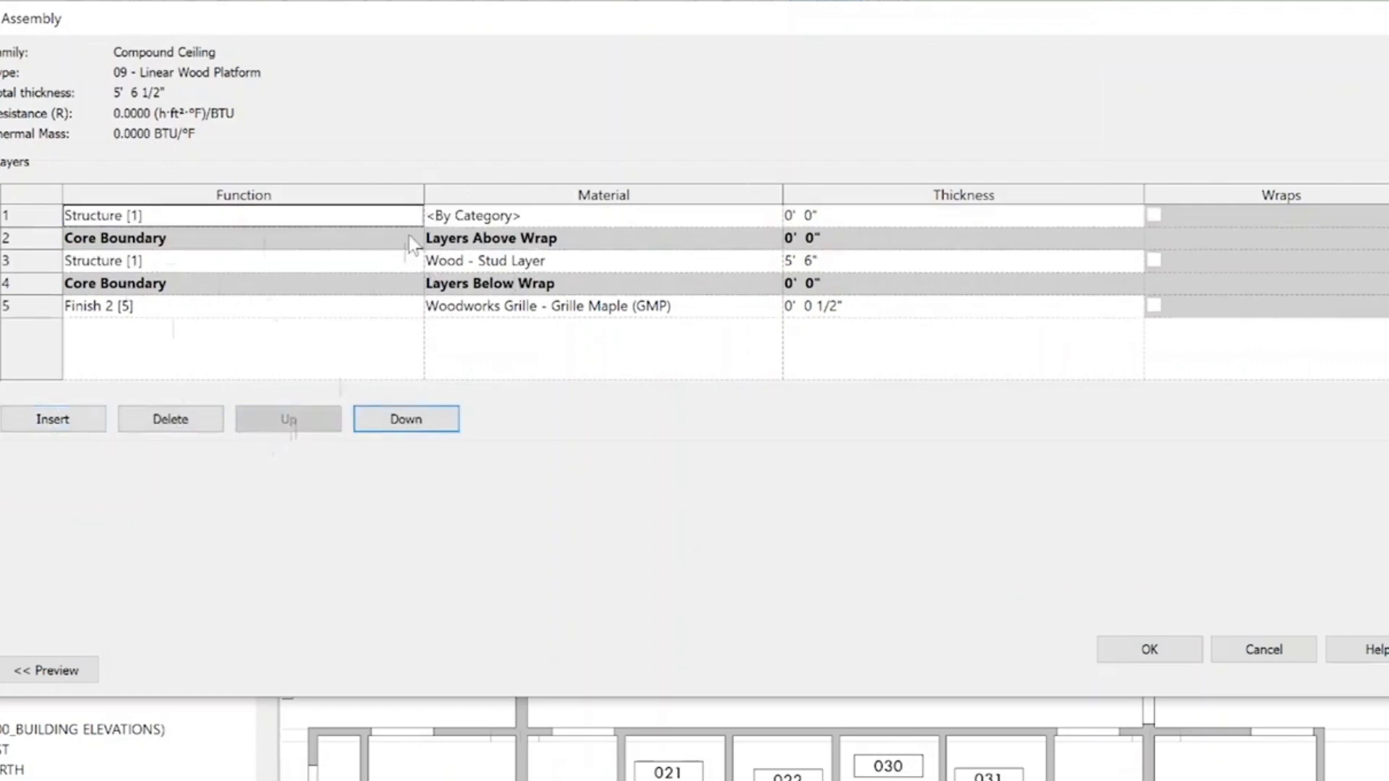
click(406, 216)
click(413, 216)
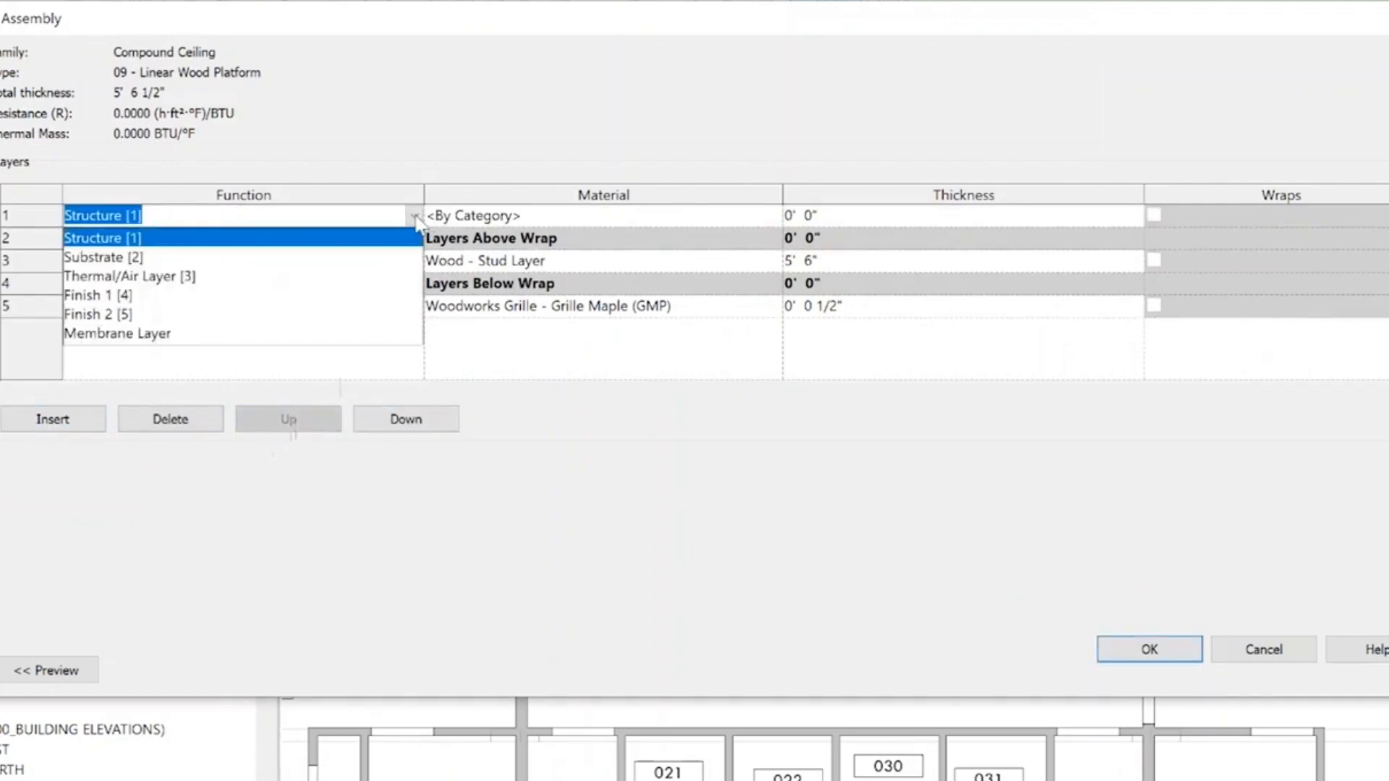
click(120, 316)
Assign Wood - Sheathing - plywood to the new layer above the core and set its thickness to 1/2"
click(700, 217)
click(773, 215)
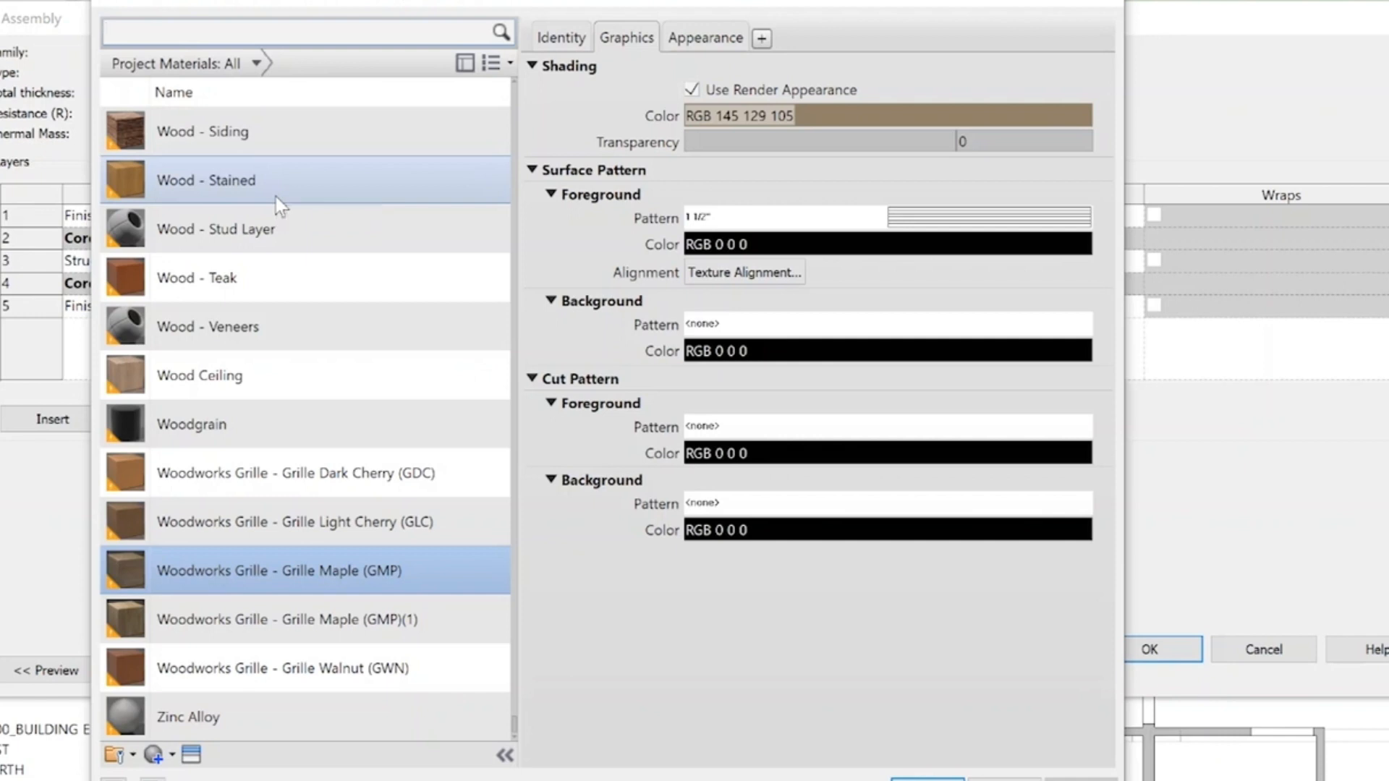
text(plywood)
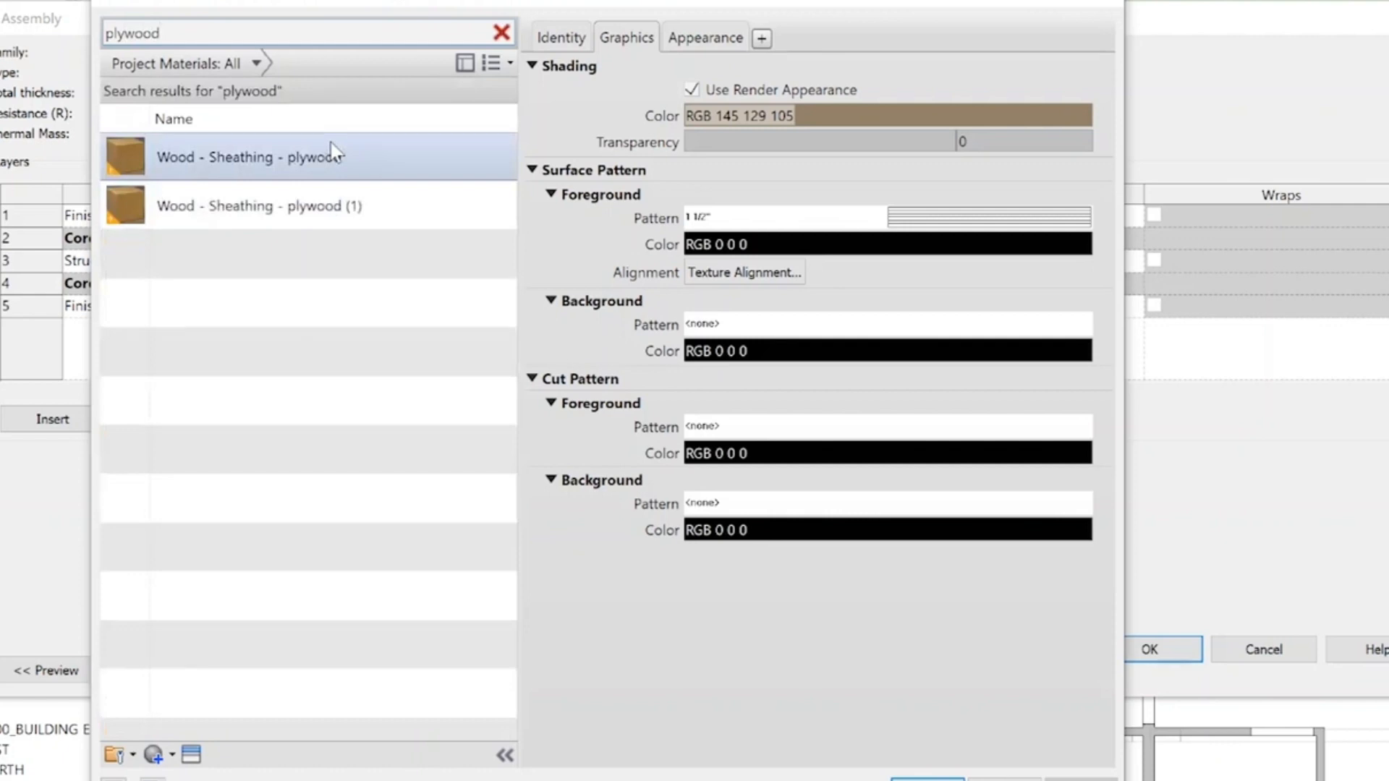
click(264, 154)
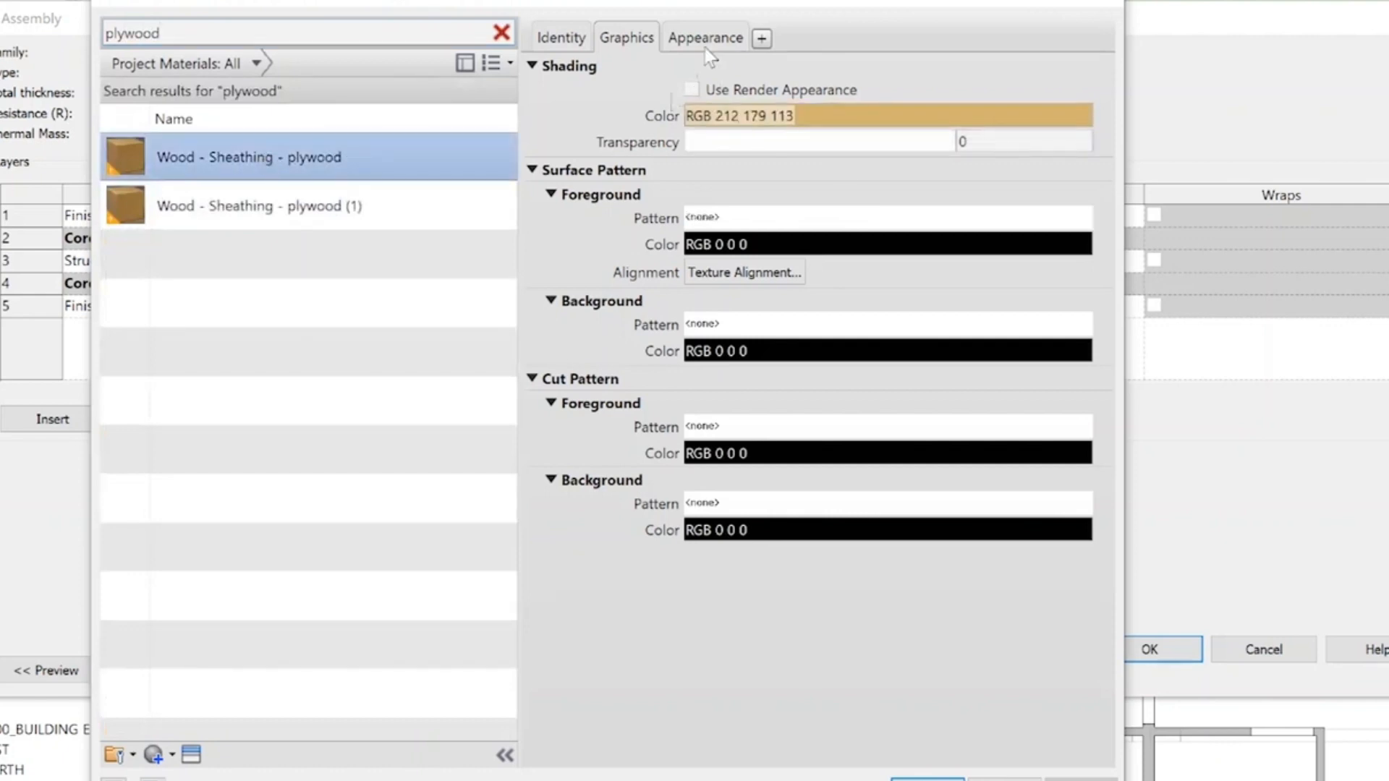
click(927, 778)
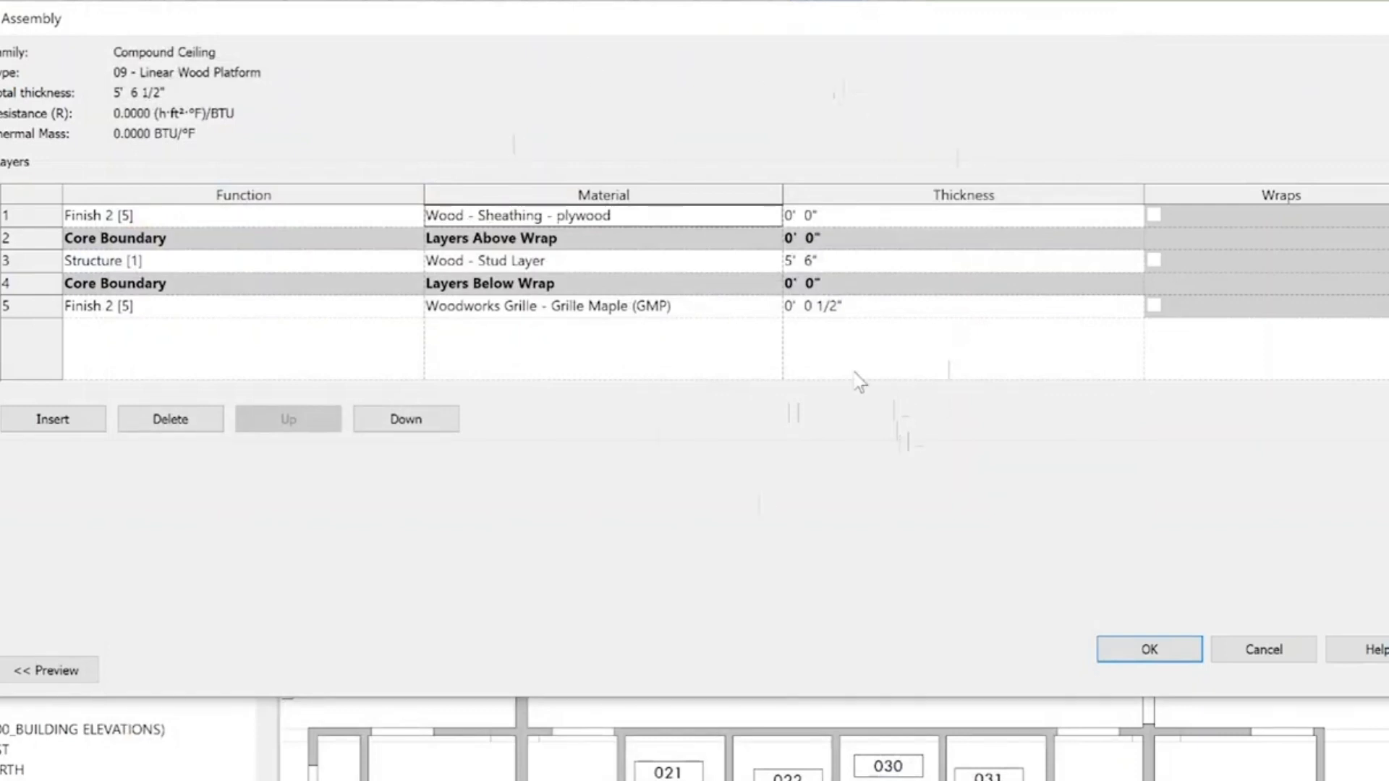
click(836, 217)
text(1/2)
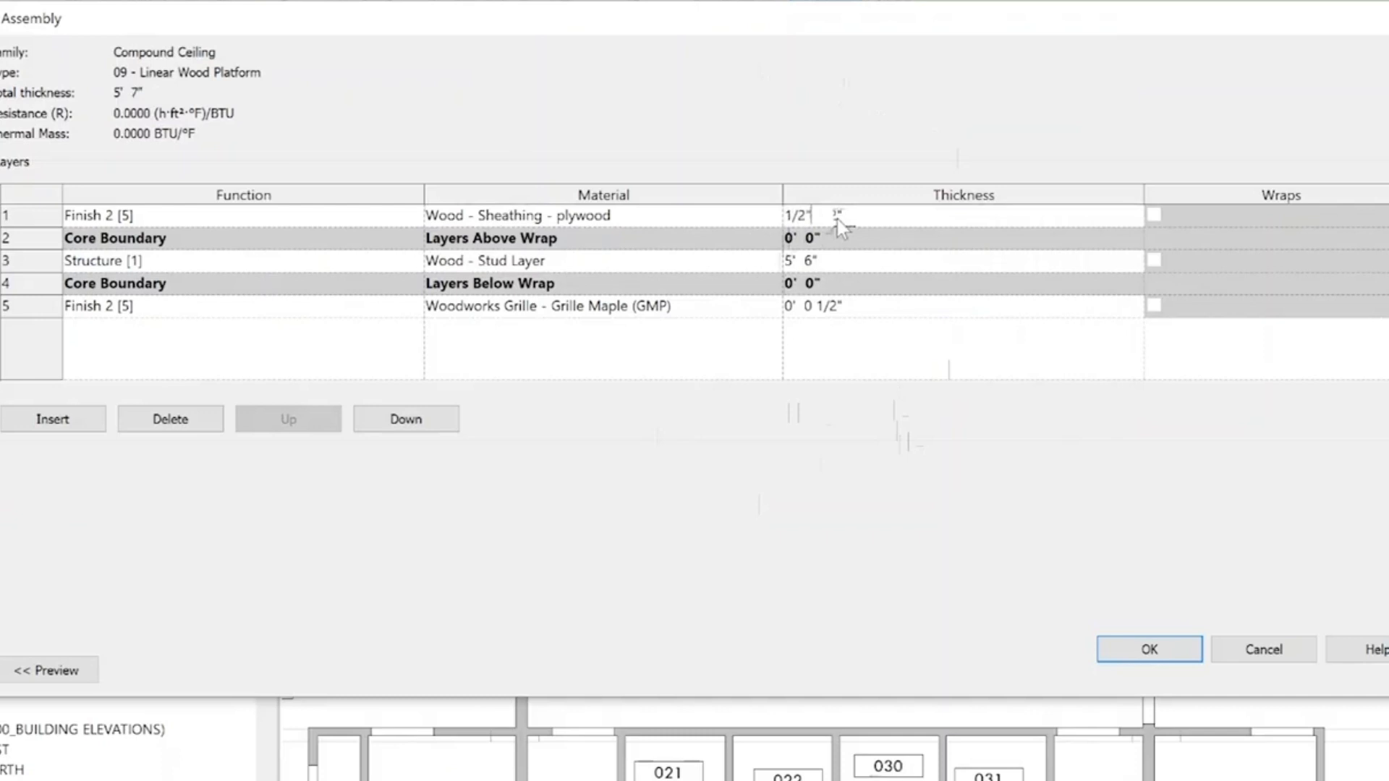
Correct the wood stud structure layer's thickness to 5 1/2" and accept the 09 - Linear Wood Platform type settings
key(Return)
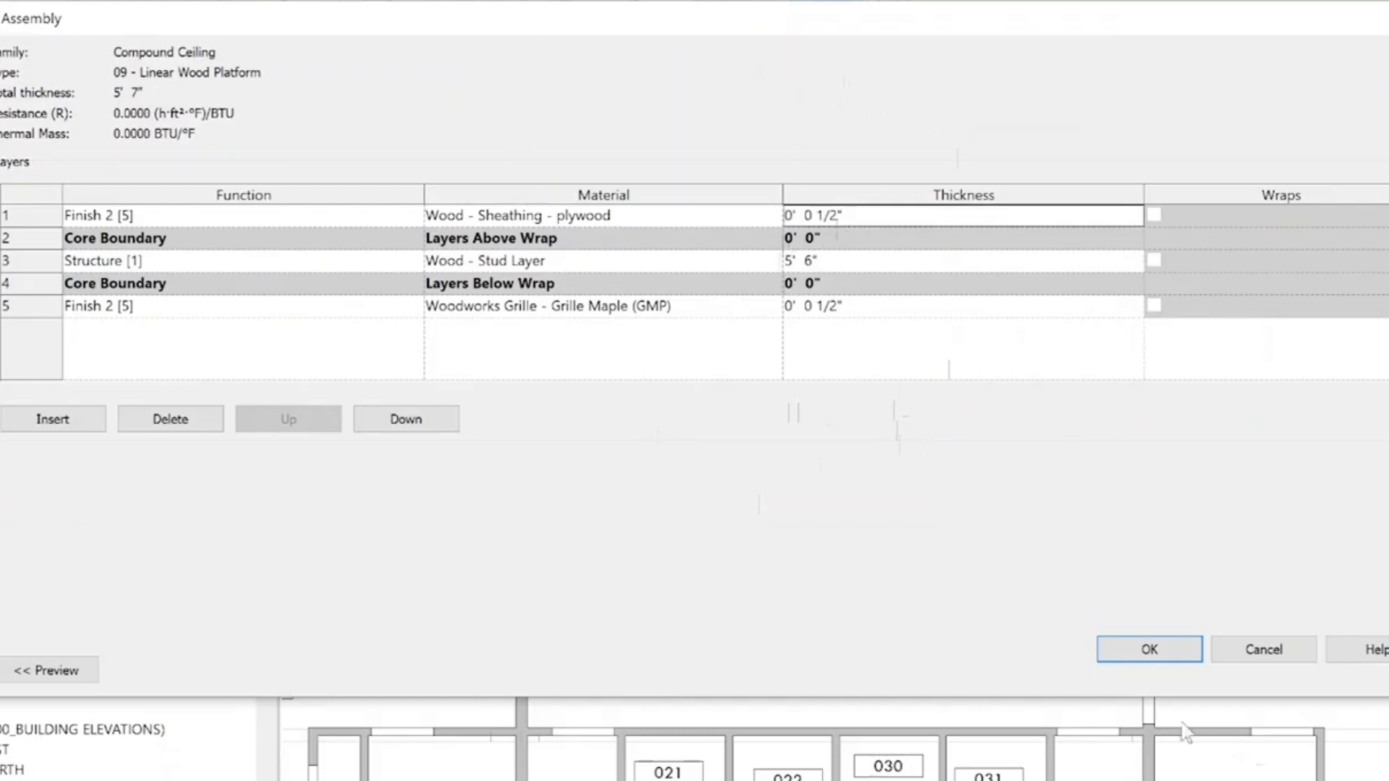
click(1151, 649)
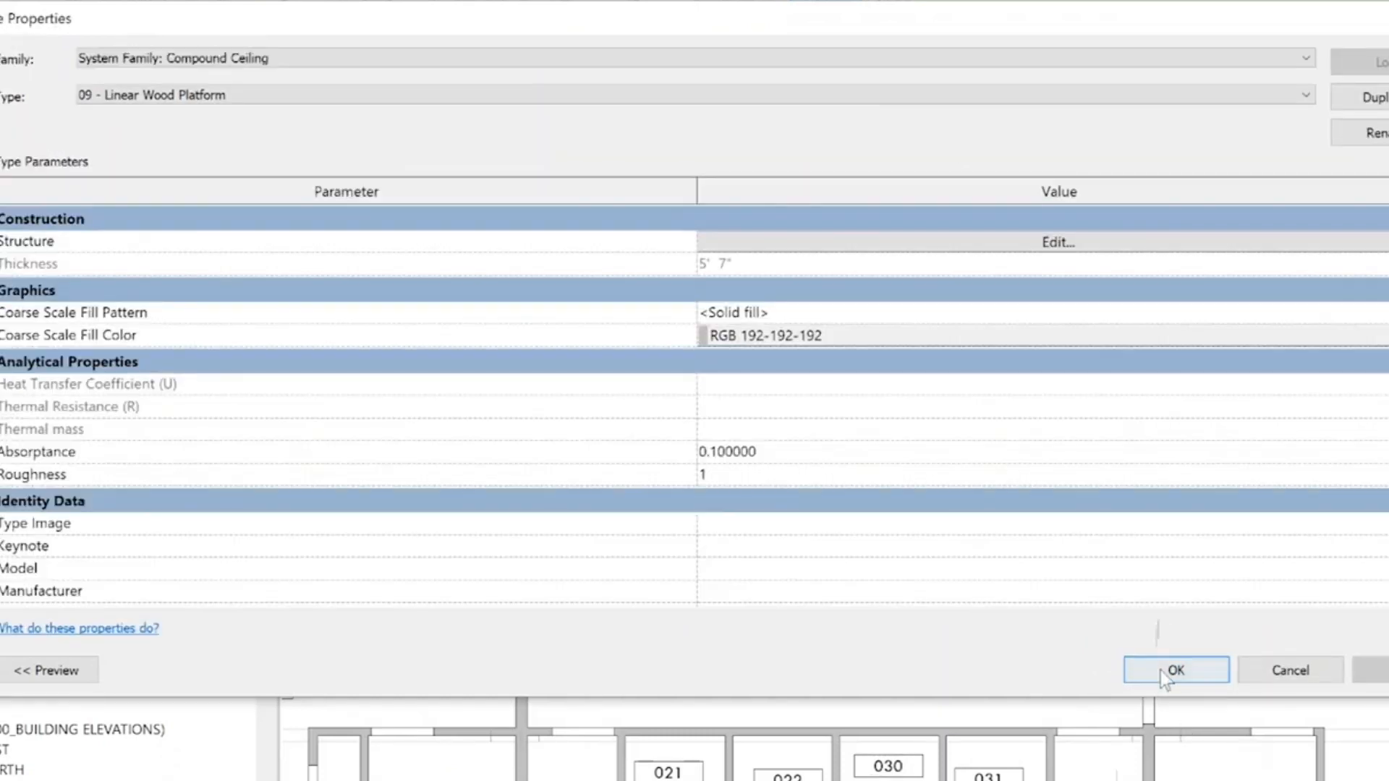
click(808, 241)
click(850, 266)
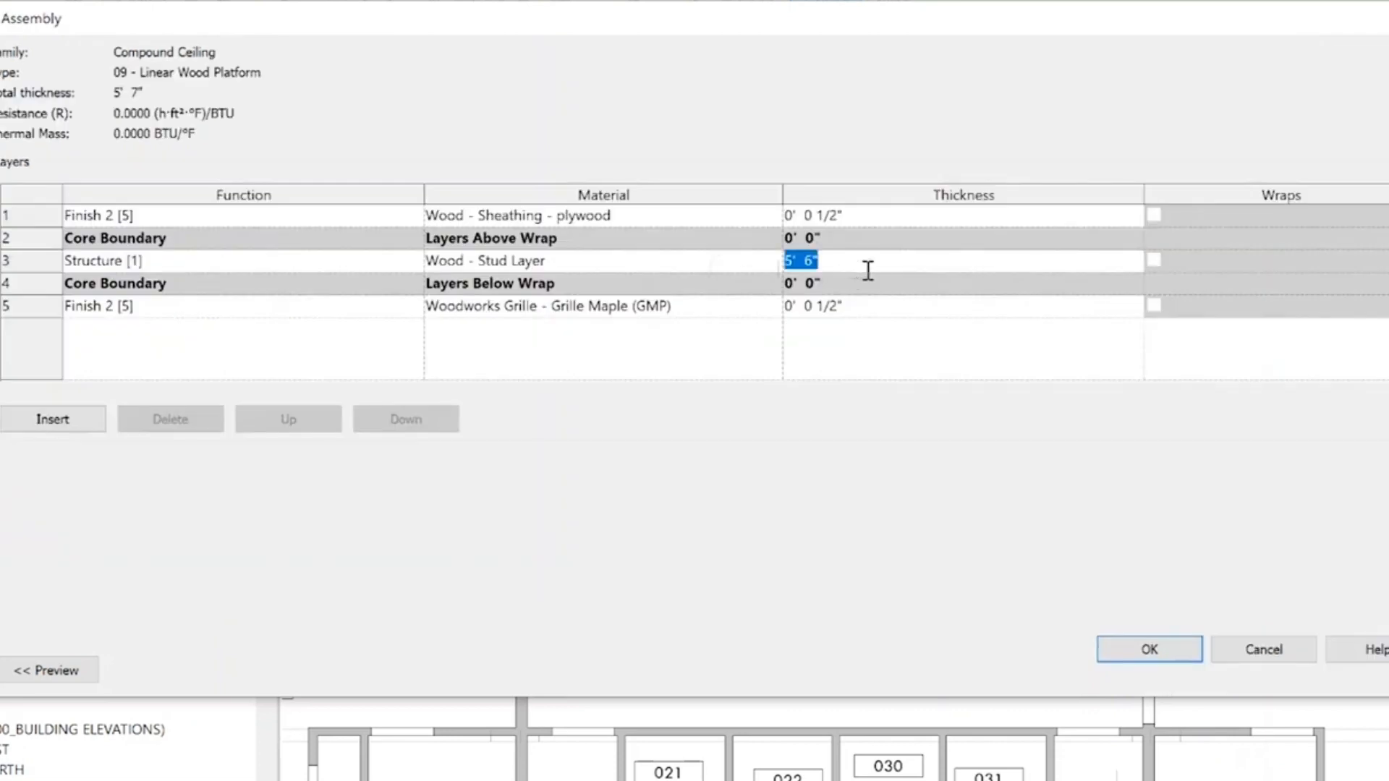
text(5 1/2)
key(Return)
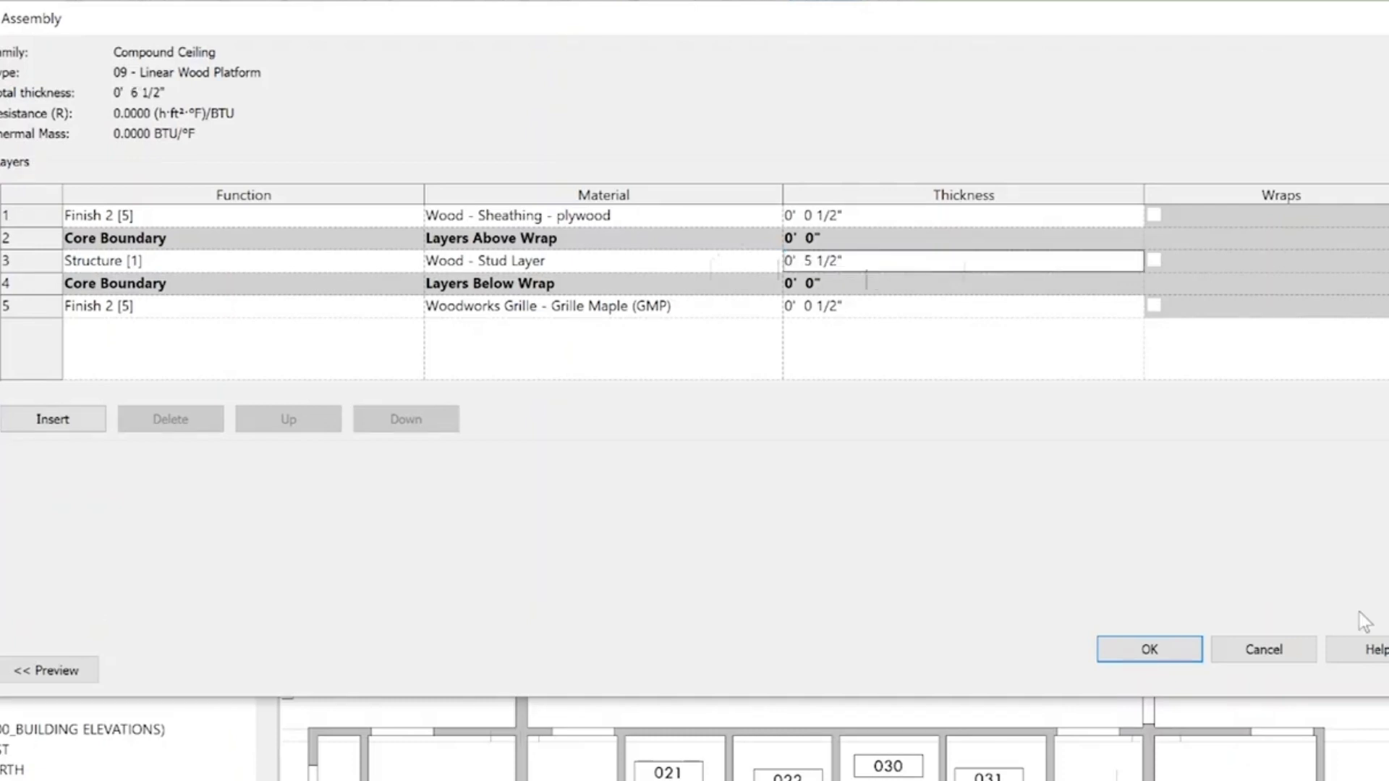
click(1160, 661)
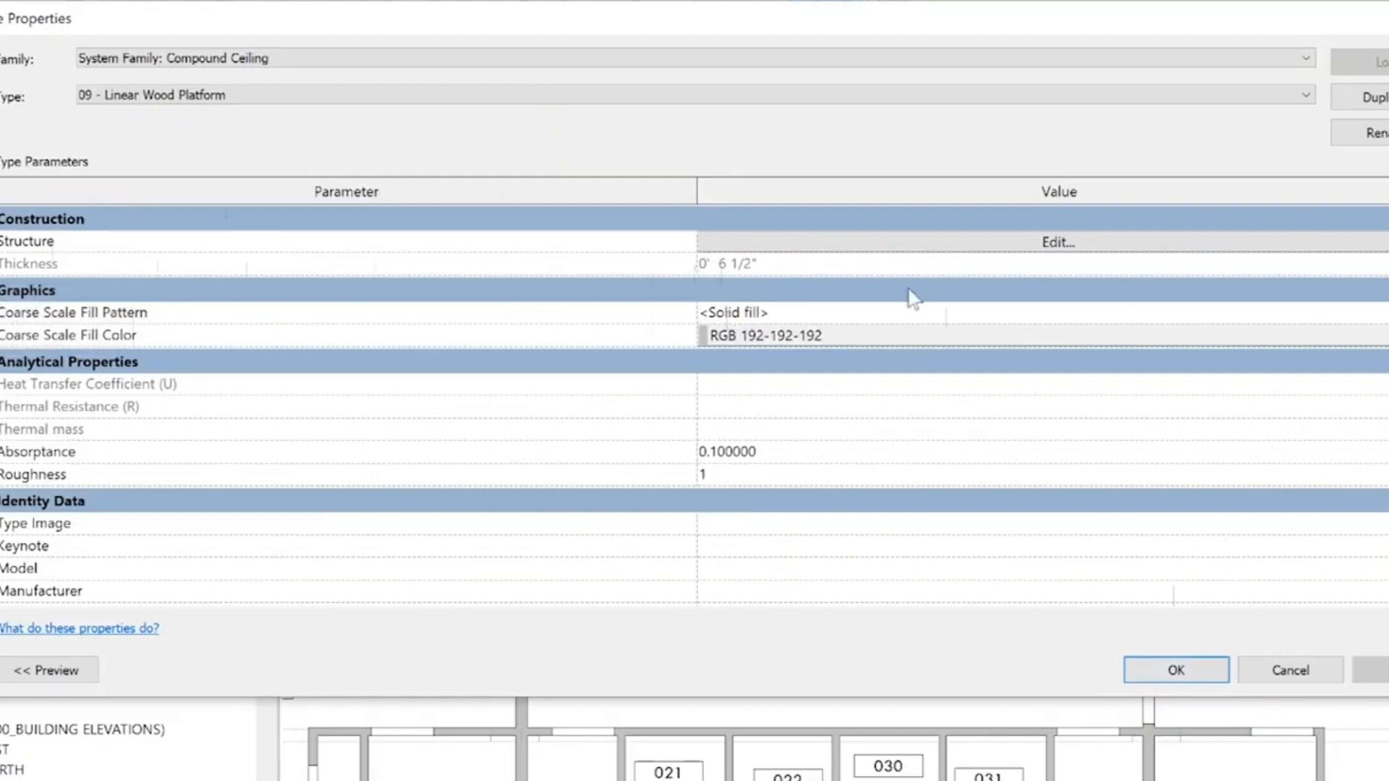
click(1150, 667)
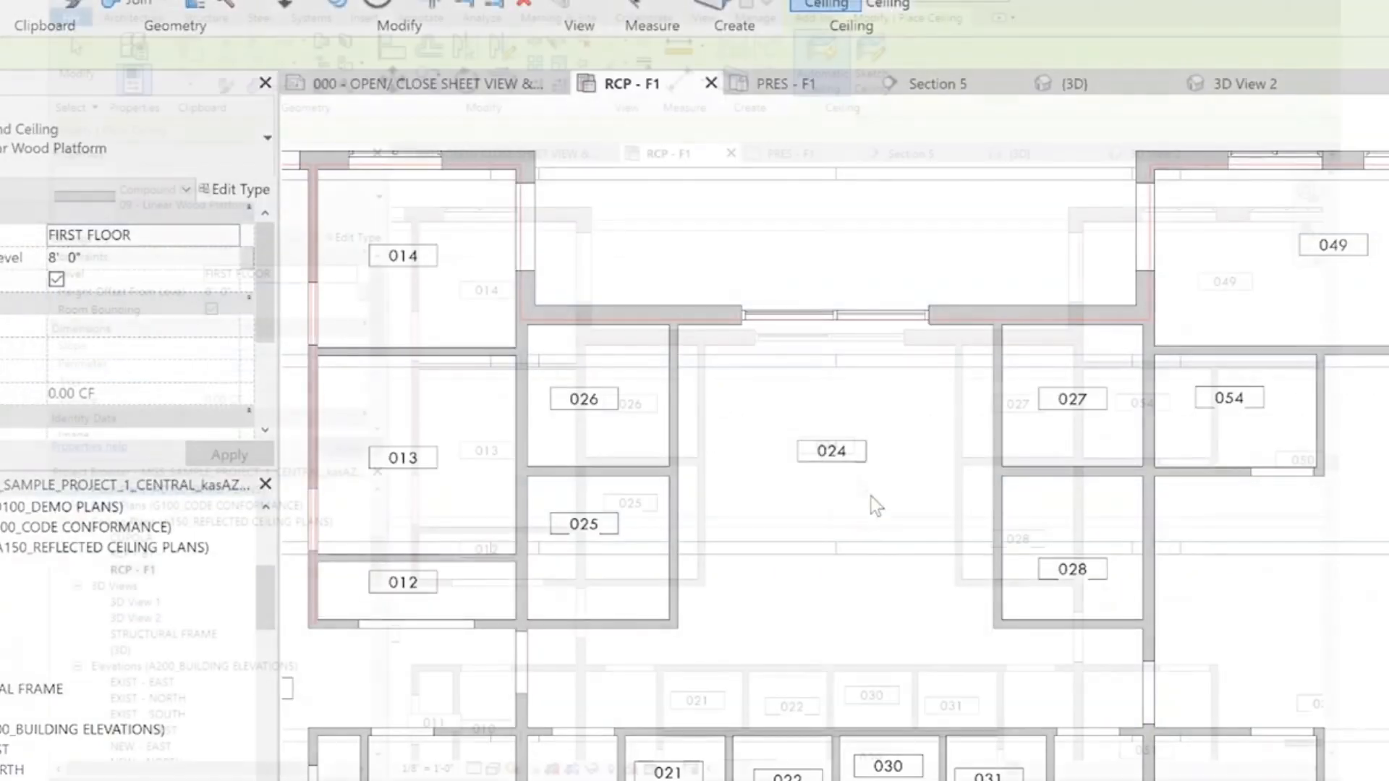
Sketch rectangular ceiling boundaries around rooms 025/026 and rooms 027/028, and finish the 09 - Linear Wood Platform ceiling
click(873, 65)
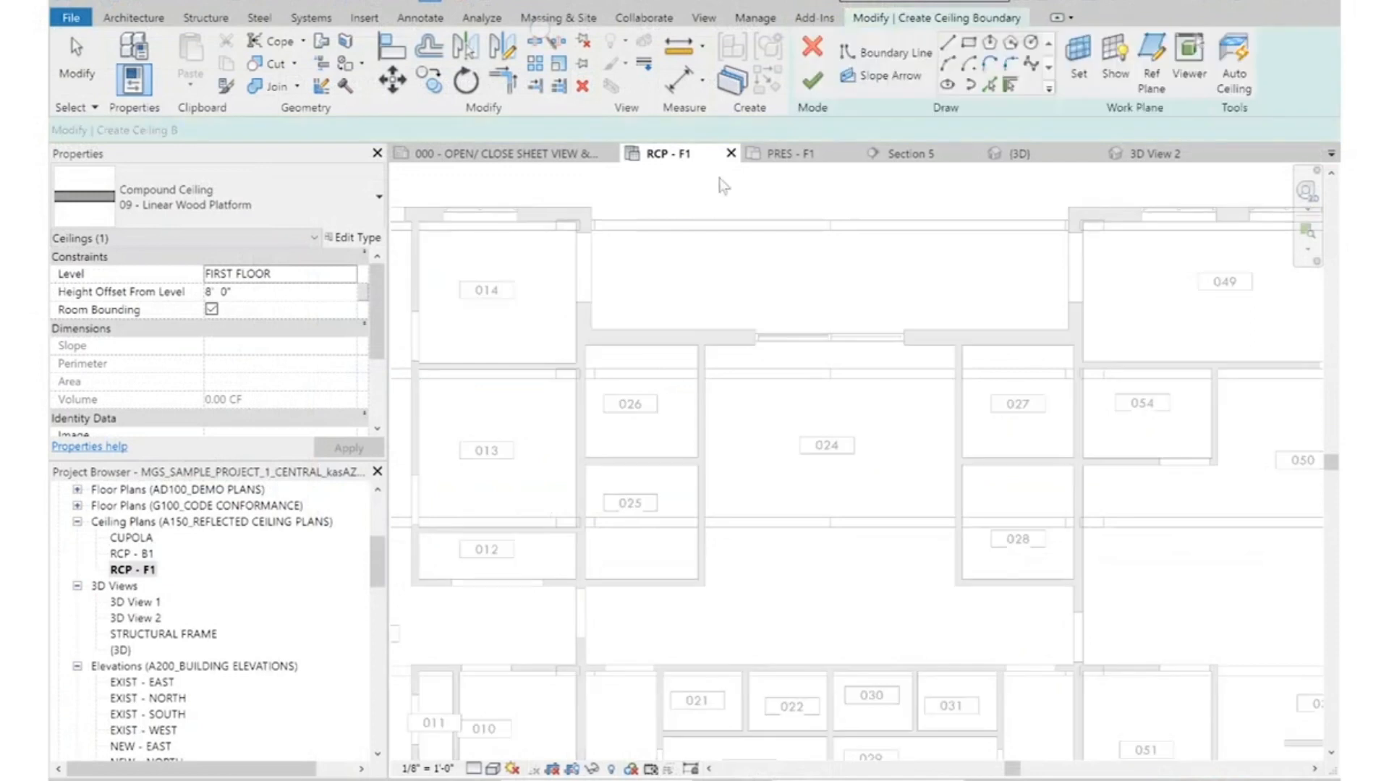
click(705, 586)
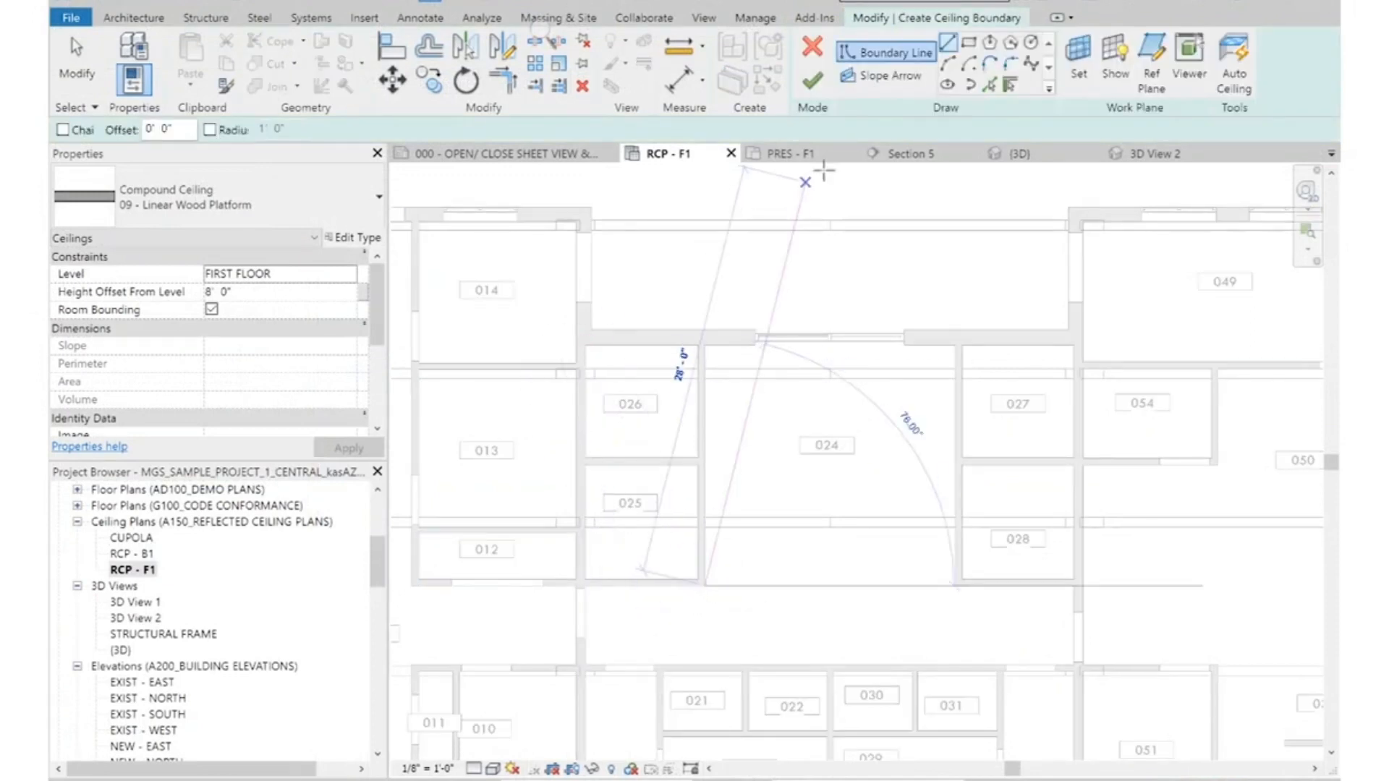
click(969, 41)
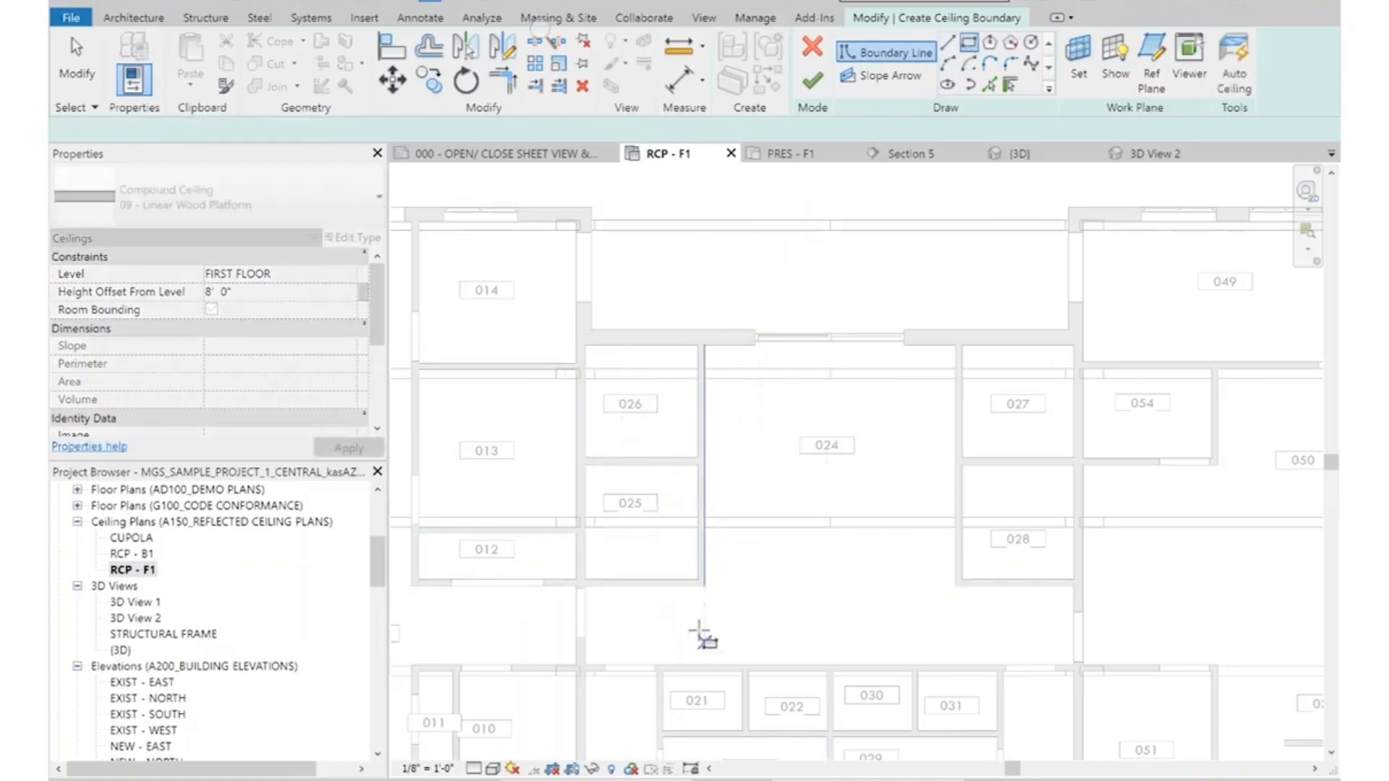
click(584, 348)
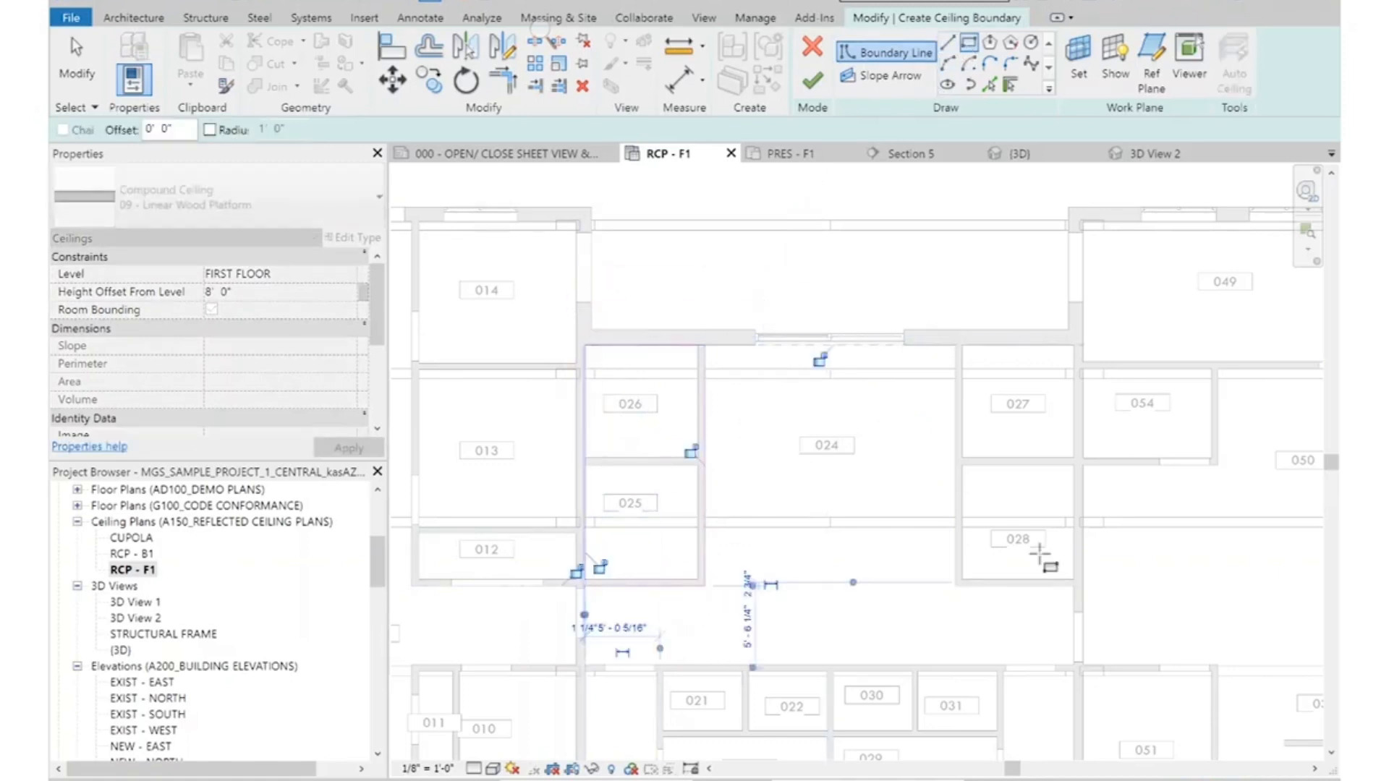
click(956, 584)
scroll(1047, 345, up, 3)
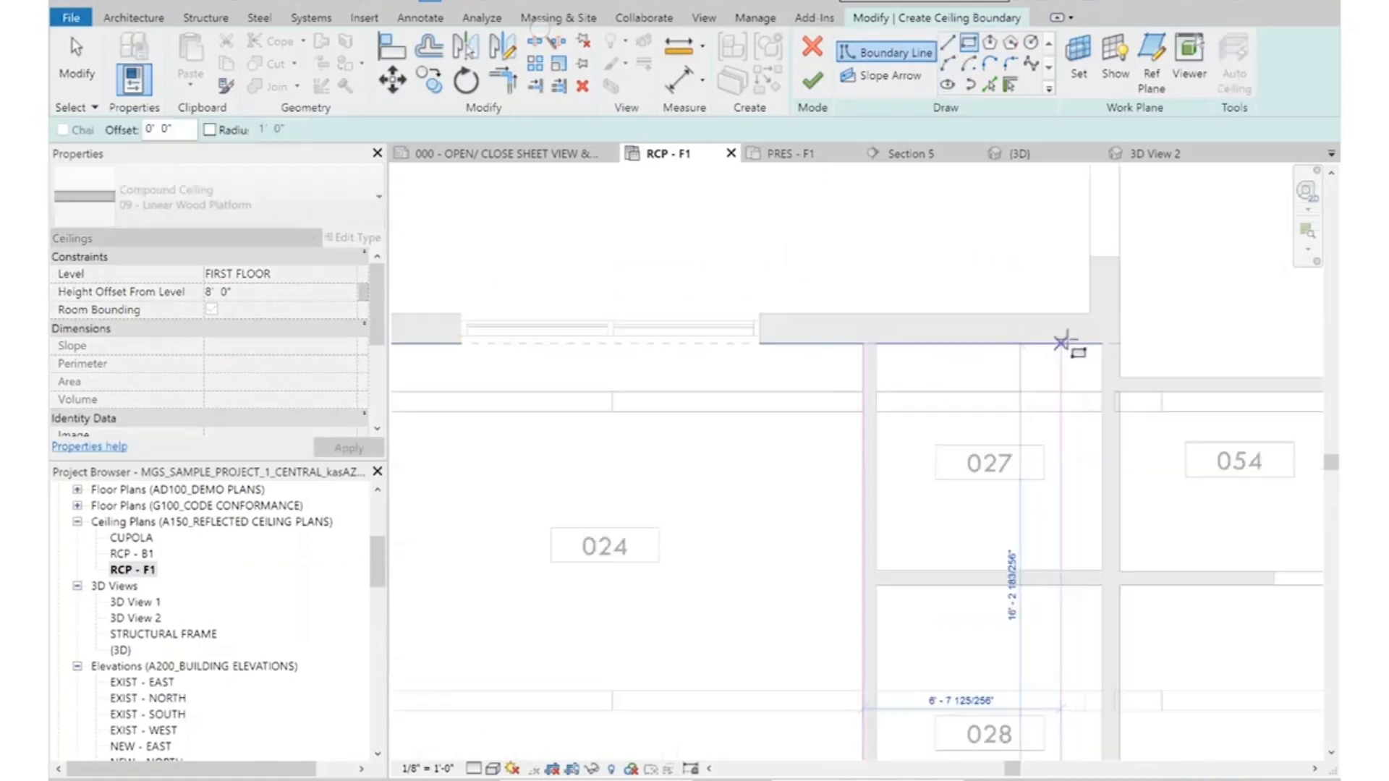
click(1102, 343)
scroll(889, 221, down, 4)
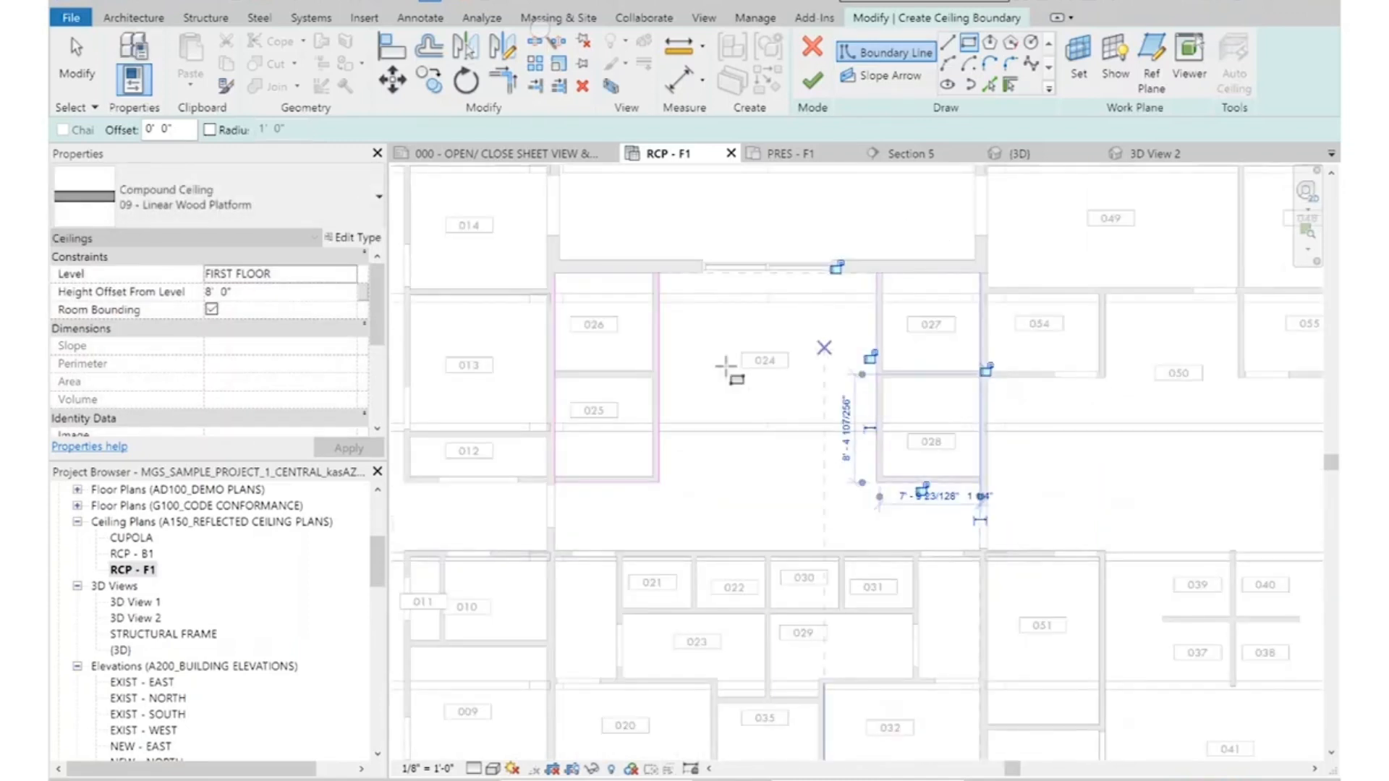
click(812, 80)
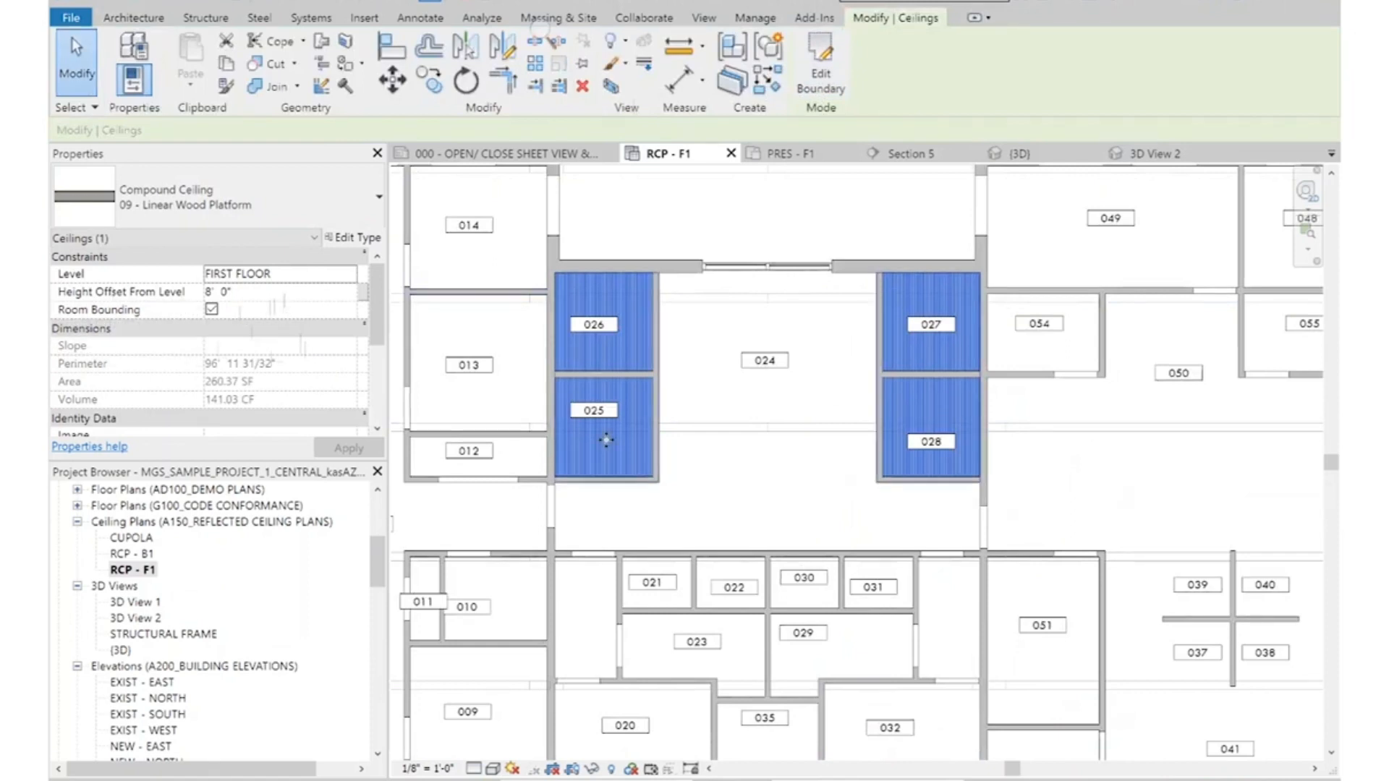
Rotate the linear wood ceiling's surface pattern by 90 degrees using a pattern line in room 026
click(783, 226)
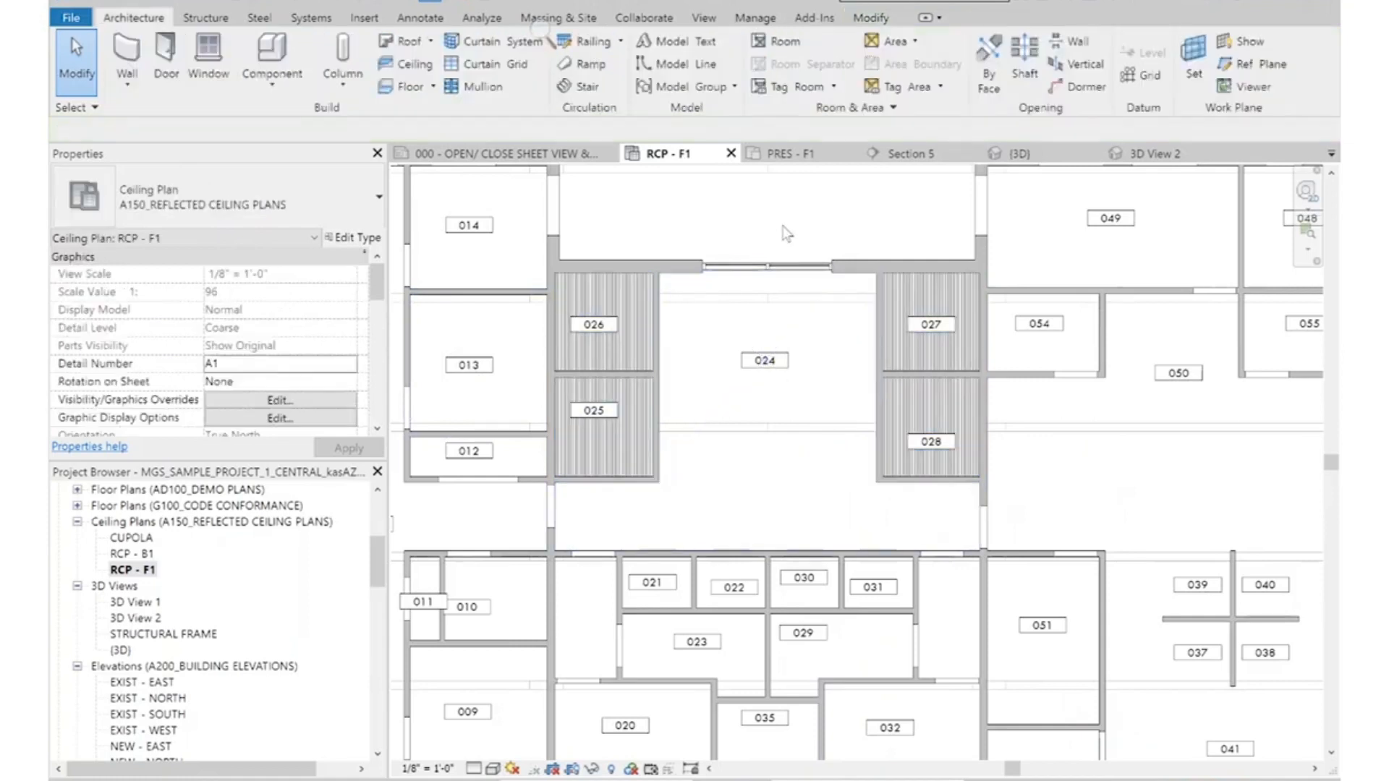
scroll(889, 368, down, 2)
scroll(650, 288, up, 5)
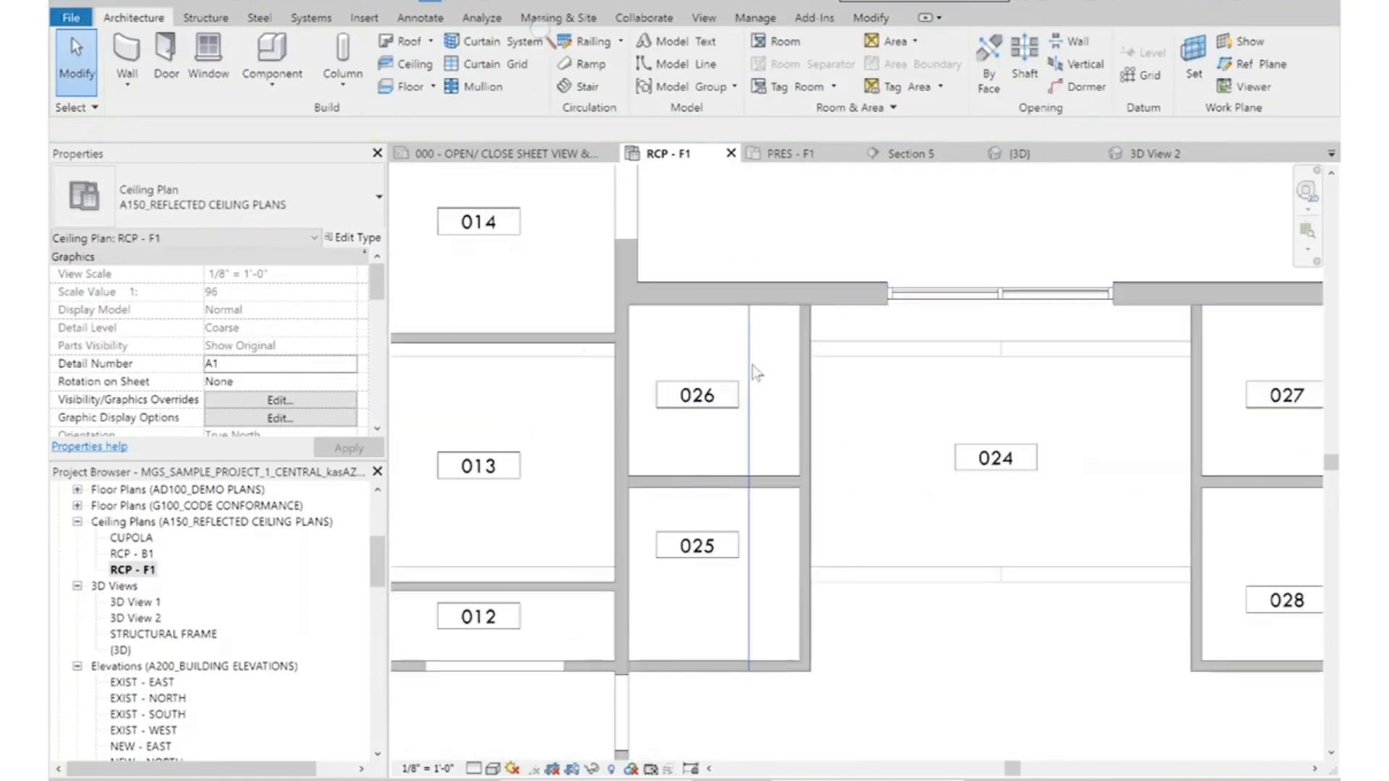
scroll(764, 365, up, 3)
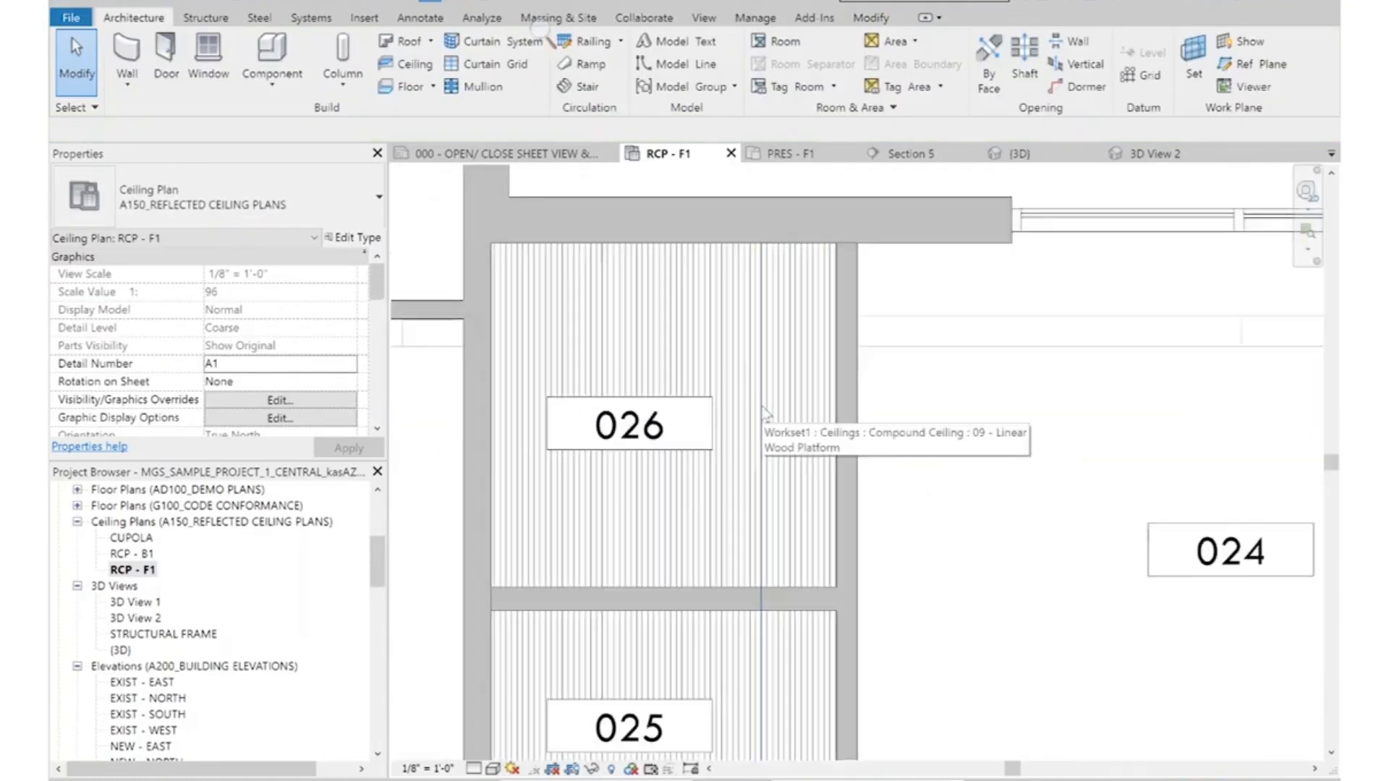
click(770, 347)
click(465, 81)
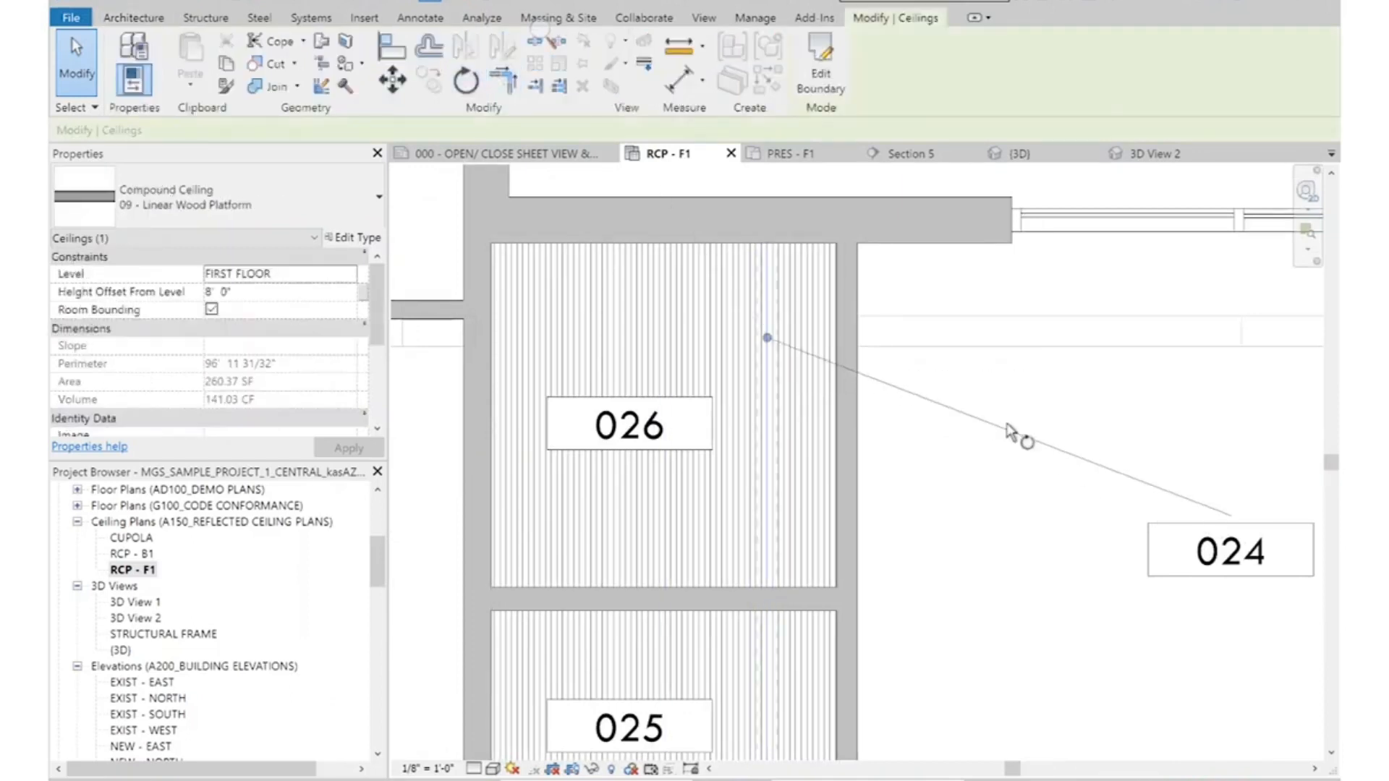
text(90)
key(Return)
key(Escape)
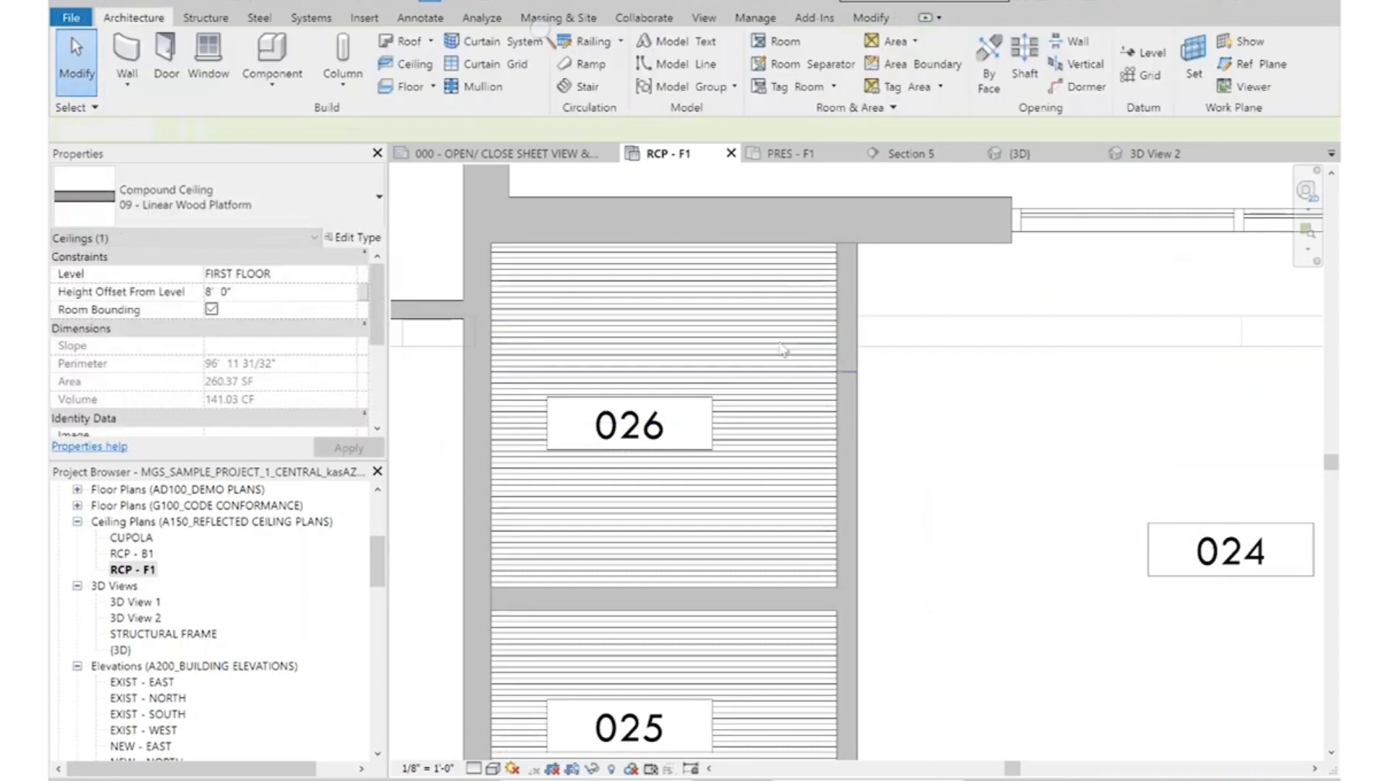
Open the Woodworks Grille - Grille Maple (GMP) material from the bottom finish layer of the ceiling type in room 026
scroll(755, 297, down, 6)
middle_drag(1003, 578, 880, 585)
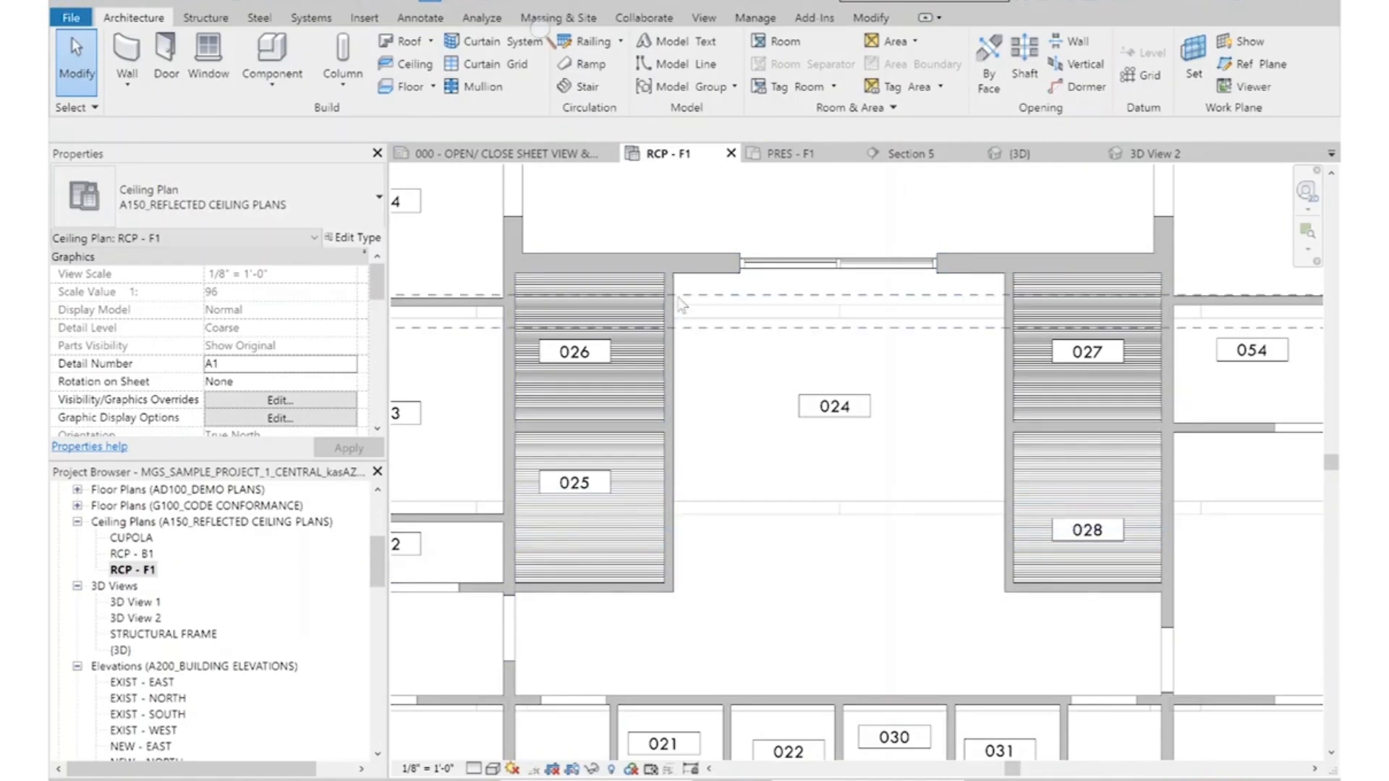
scroll(685, 434, up, 4)
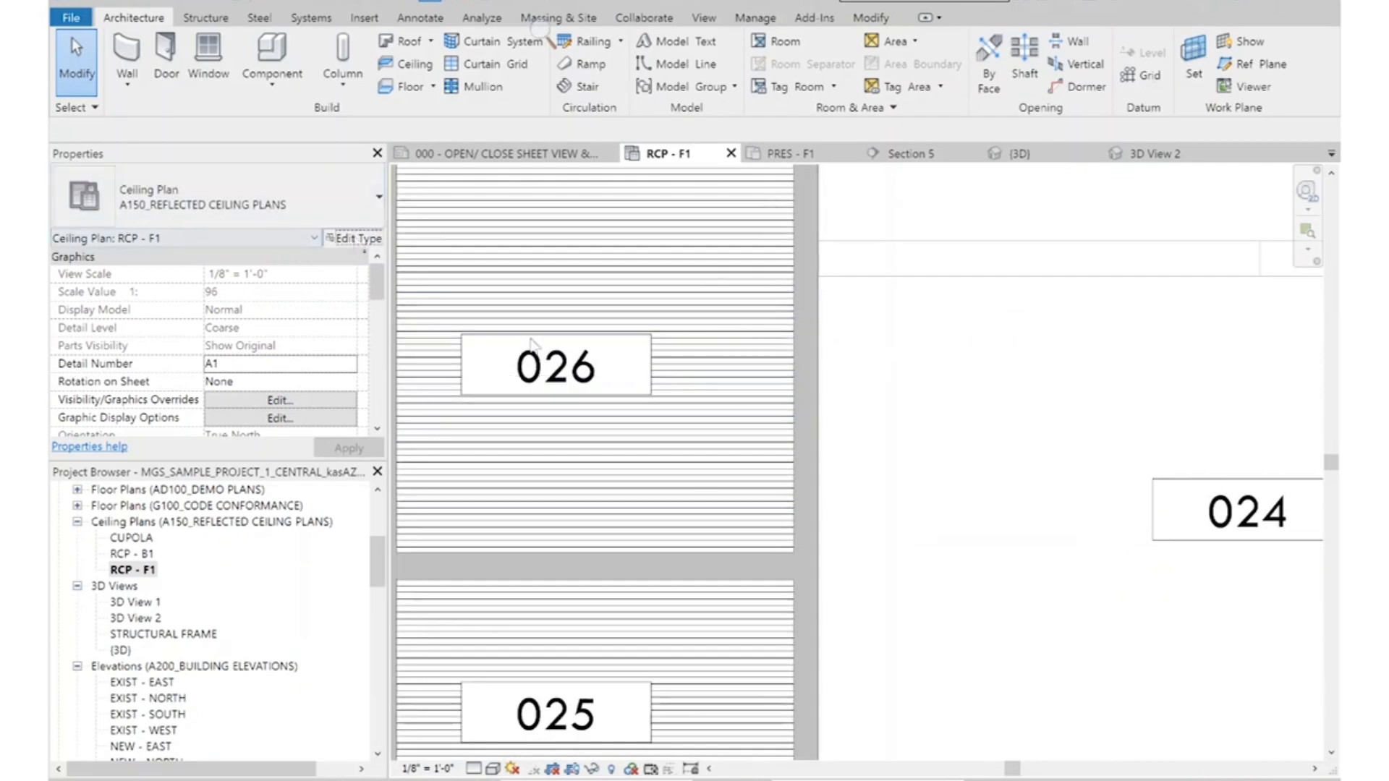
click(357, 239)
key(Escape)
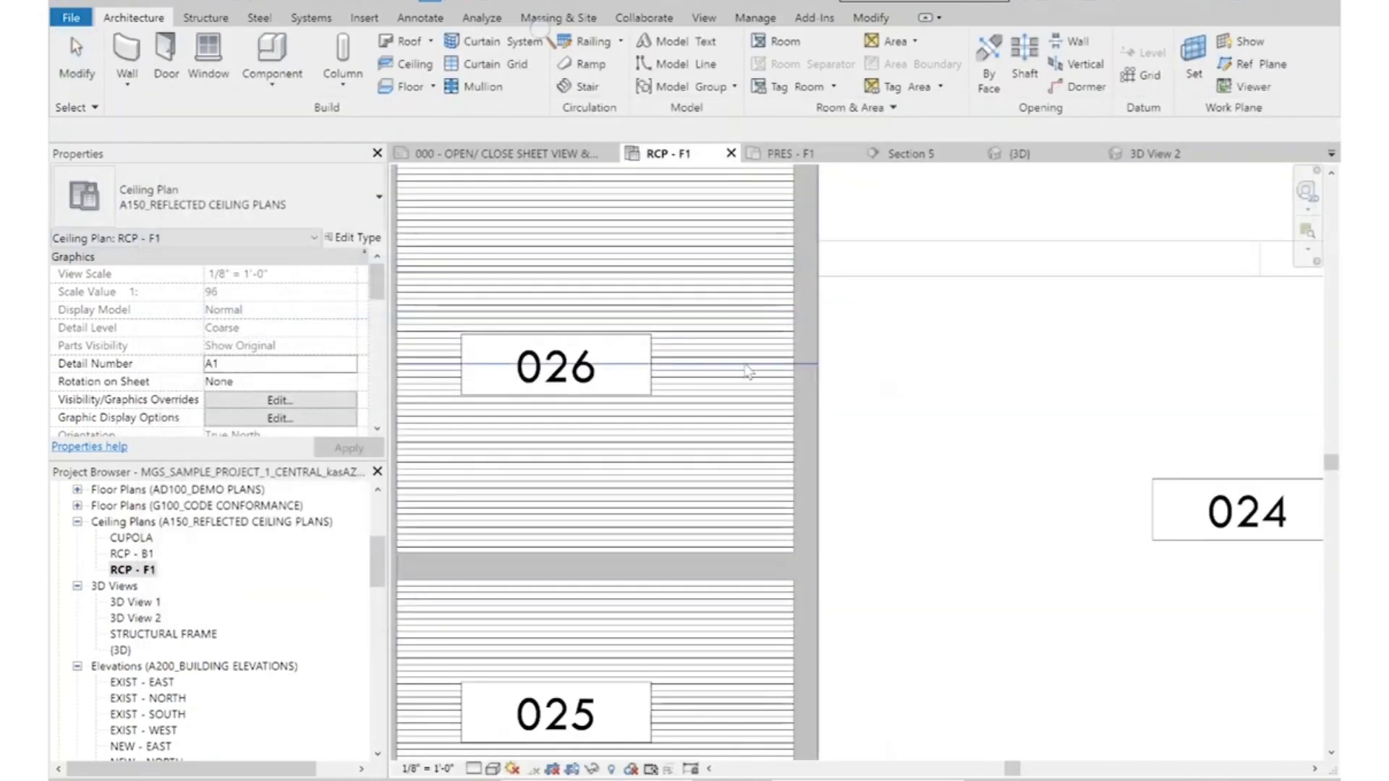
click(749, 371)
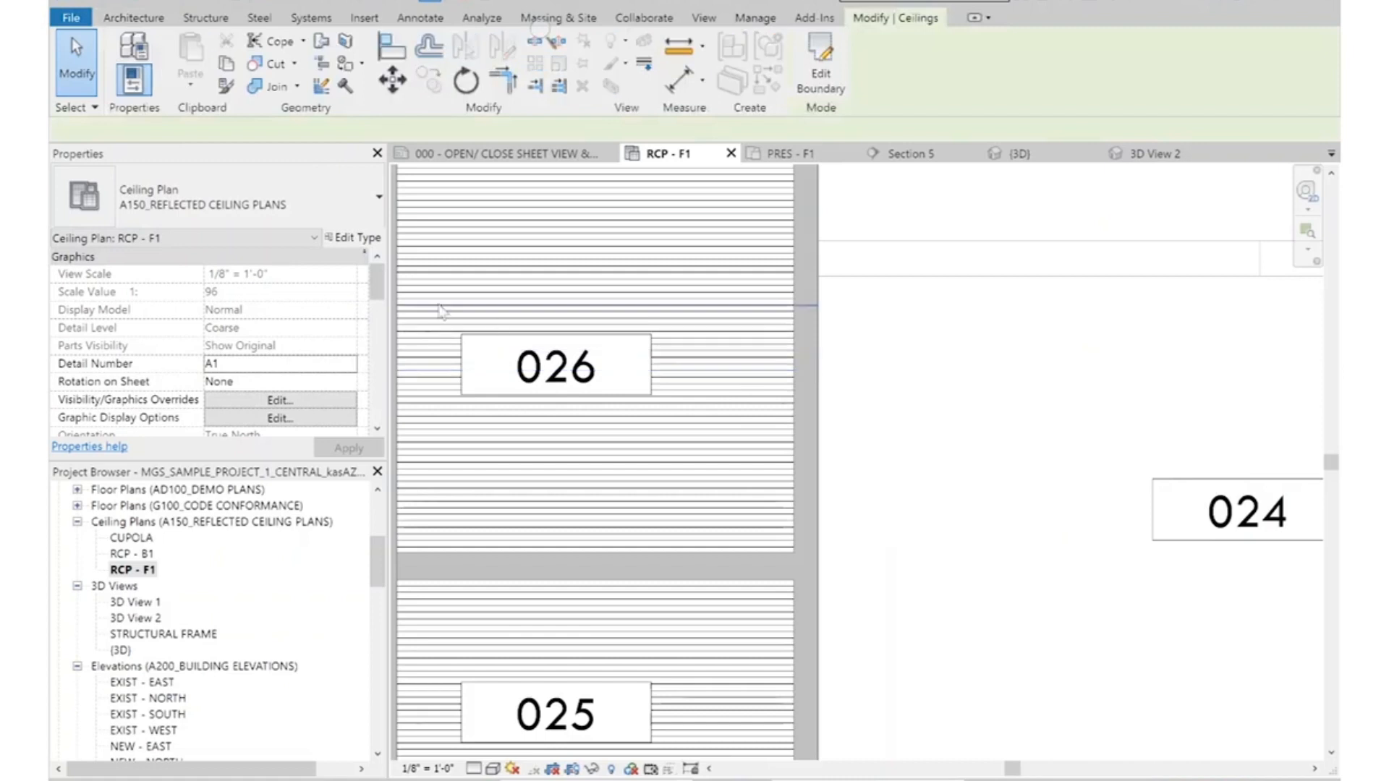
click(357, 238)
click(1002, 280)
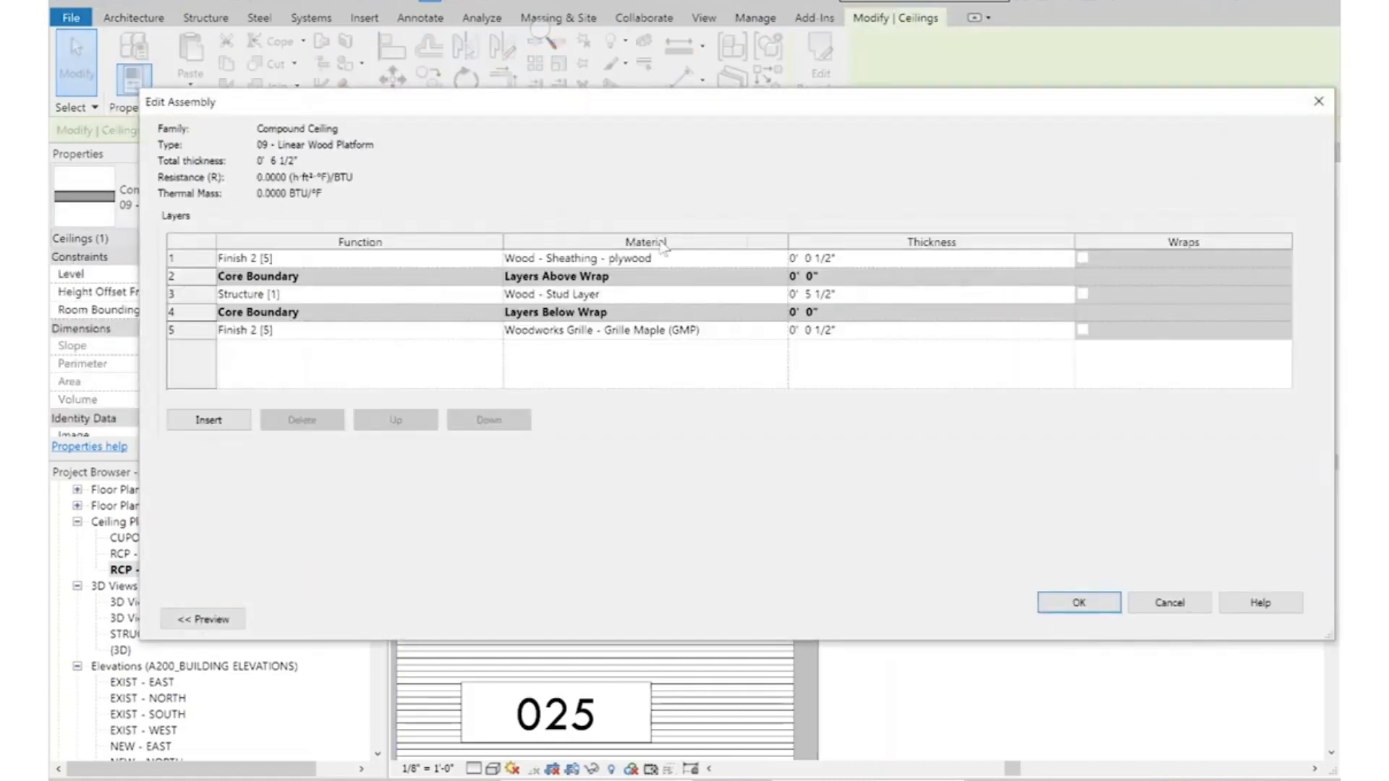
click(697, 329)
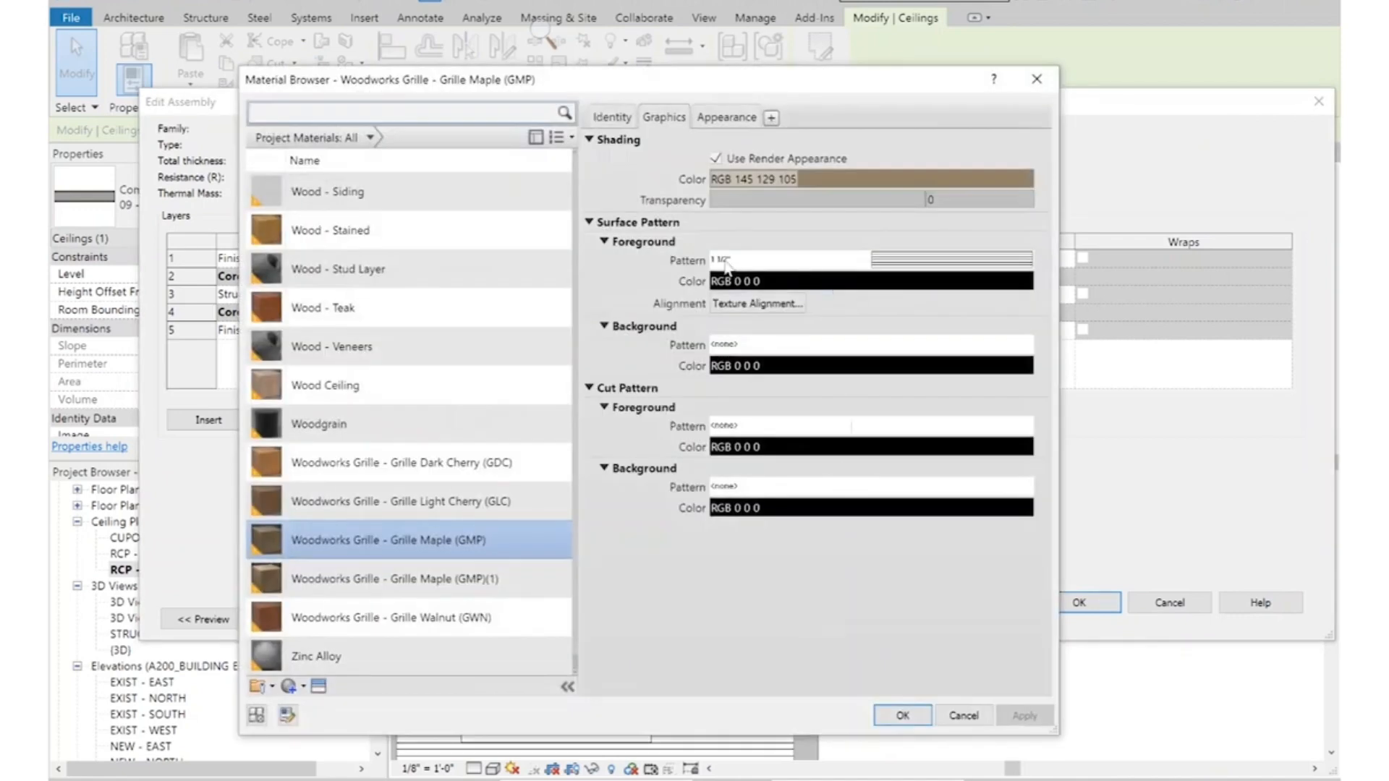
Set the material's foreground surface pattern to the 3" parallel model pattern and accept the ceiling type changes
click(918, 273)
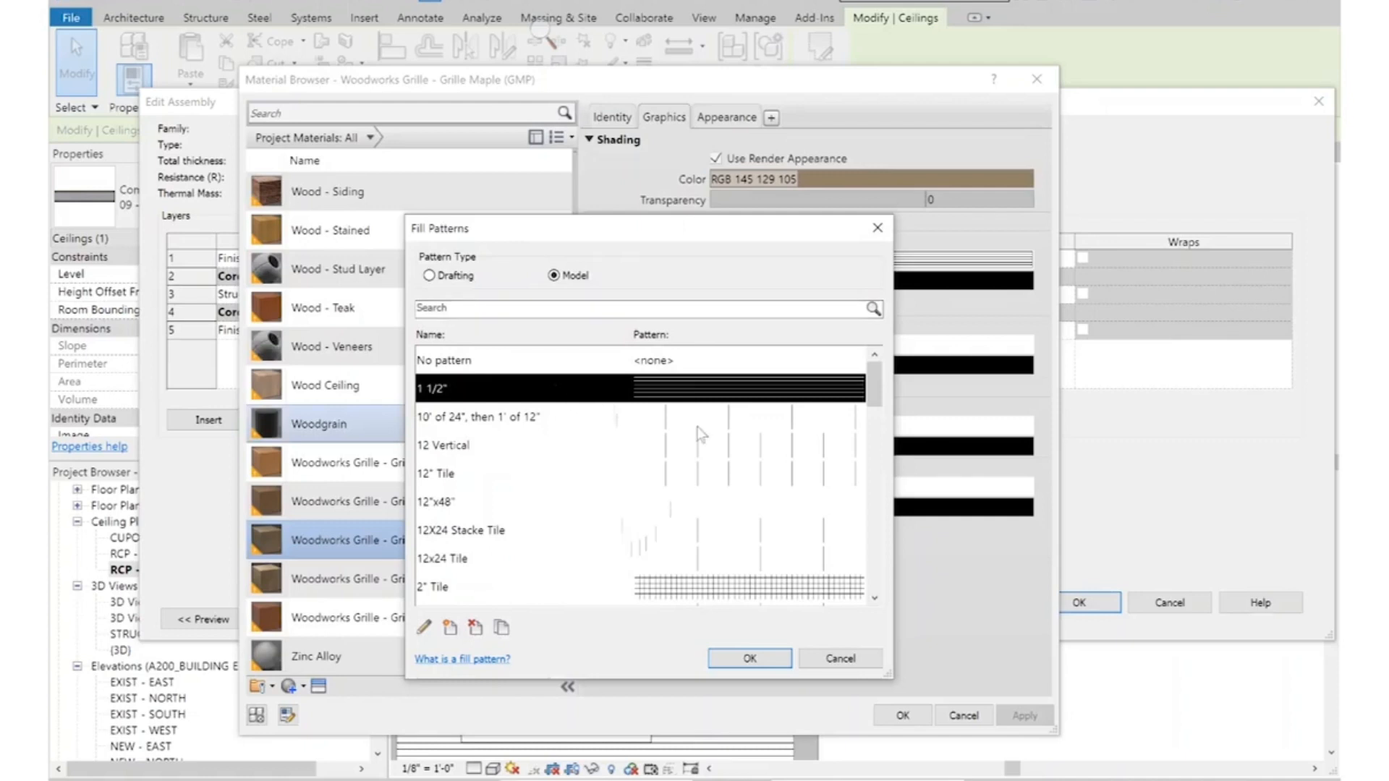
scroll(857, 428, down, 3)
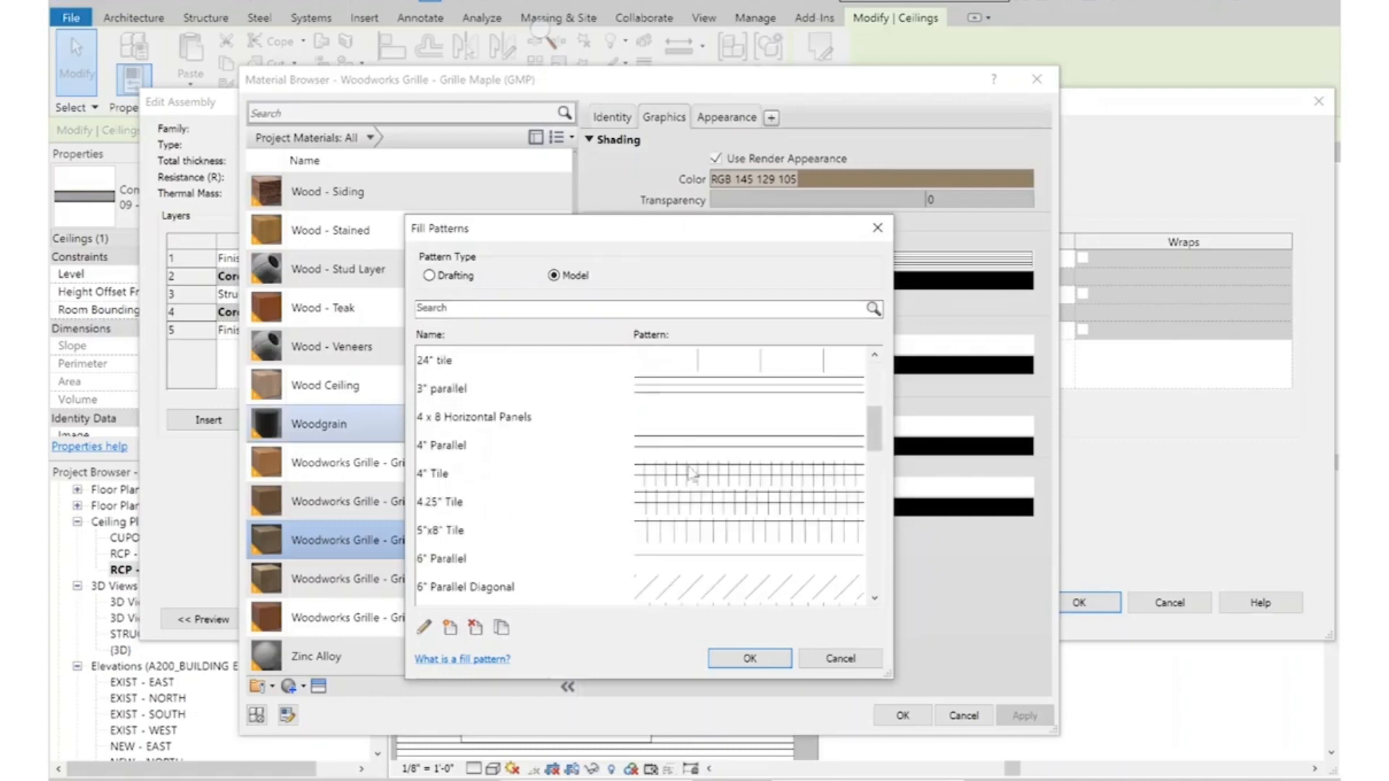
click(670, 397)
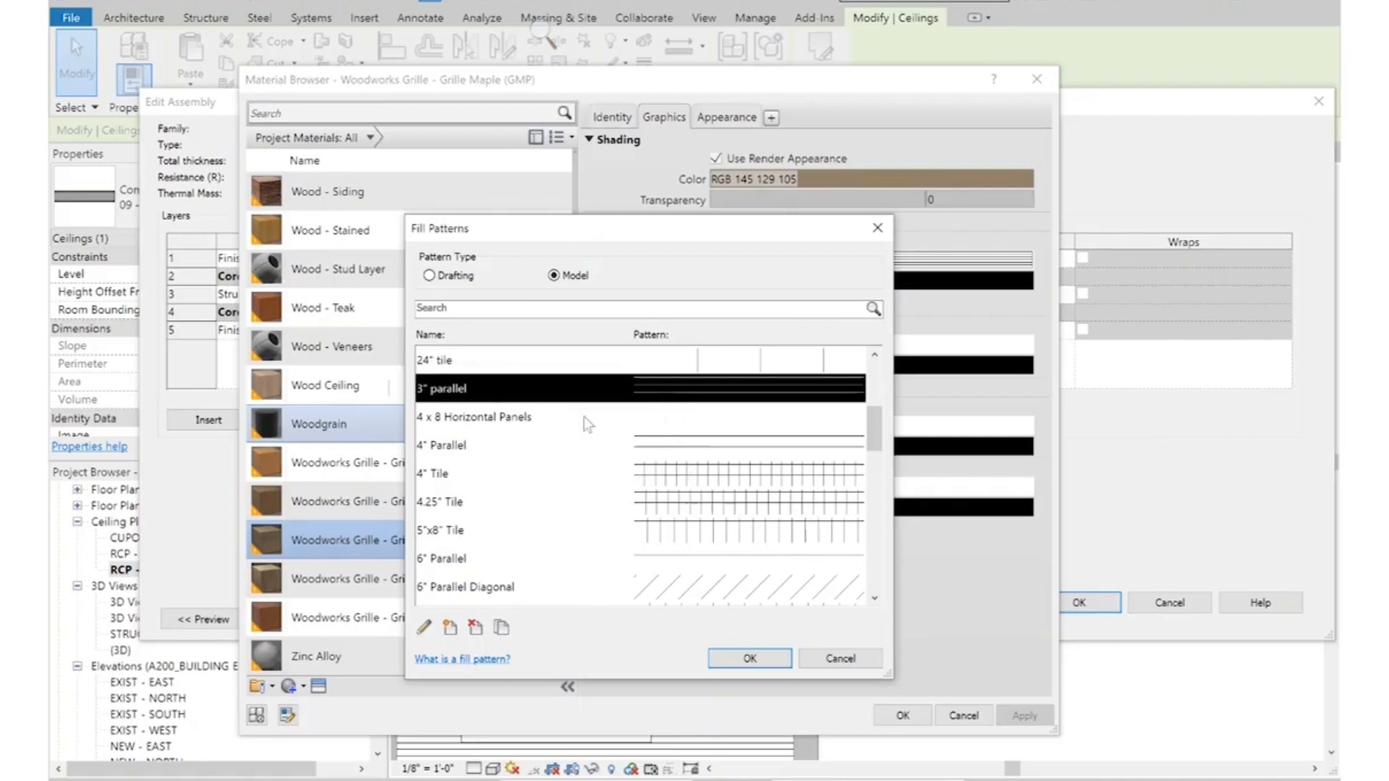
click(749, 658)
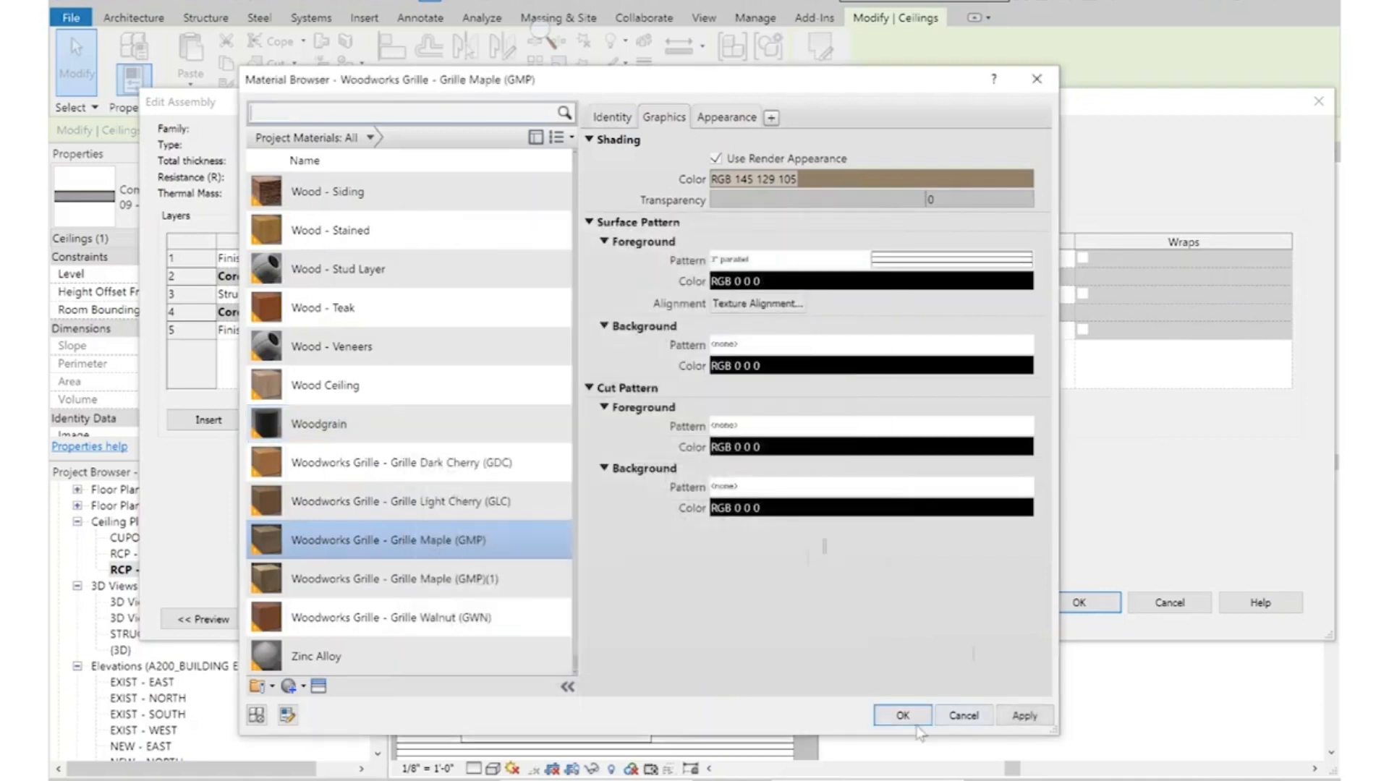
click(903, 716)
click(1076, 611)
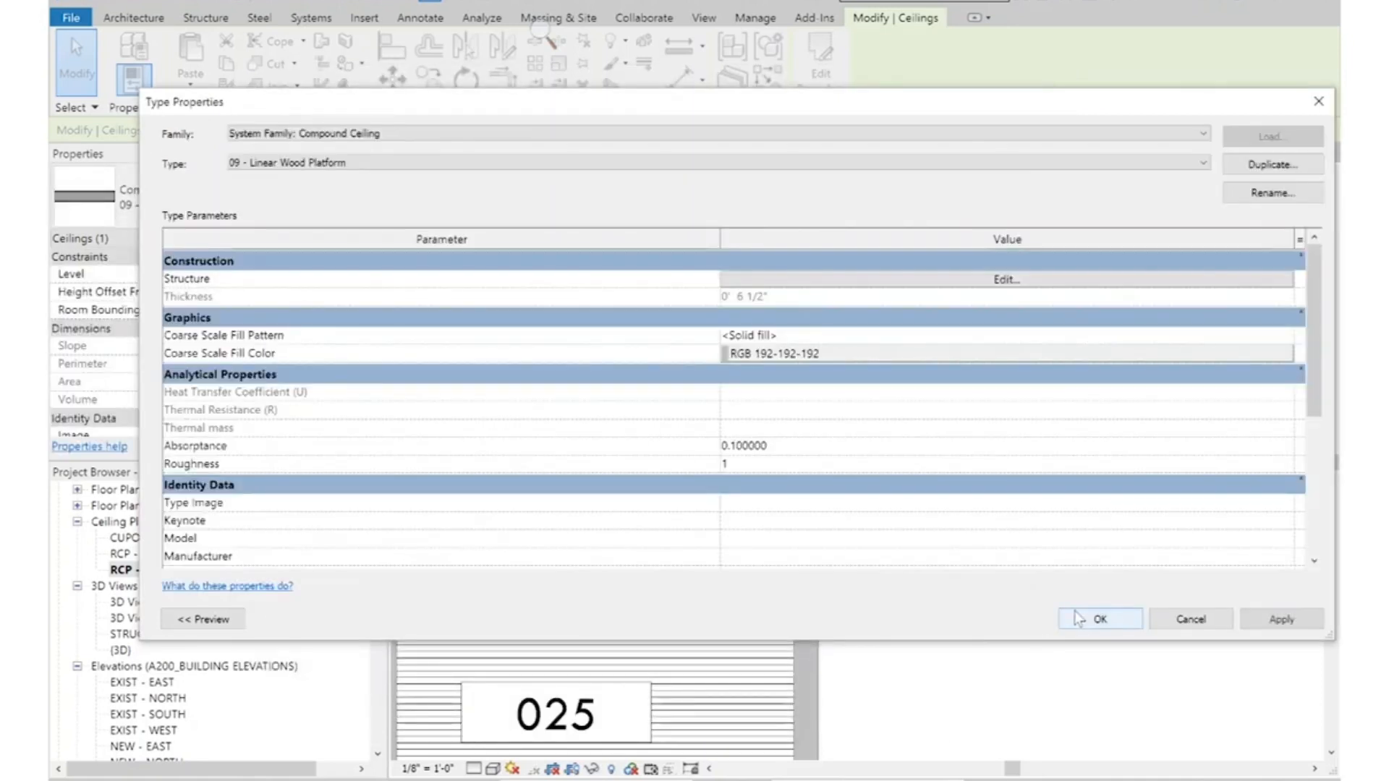
click(1084, 621)
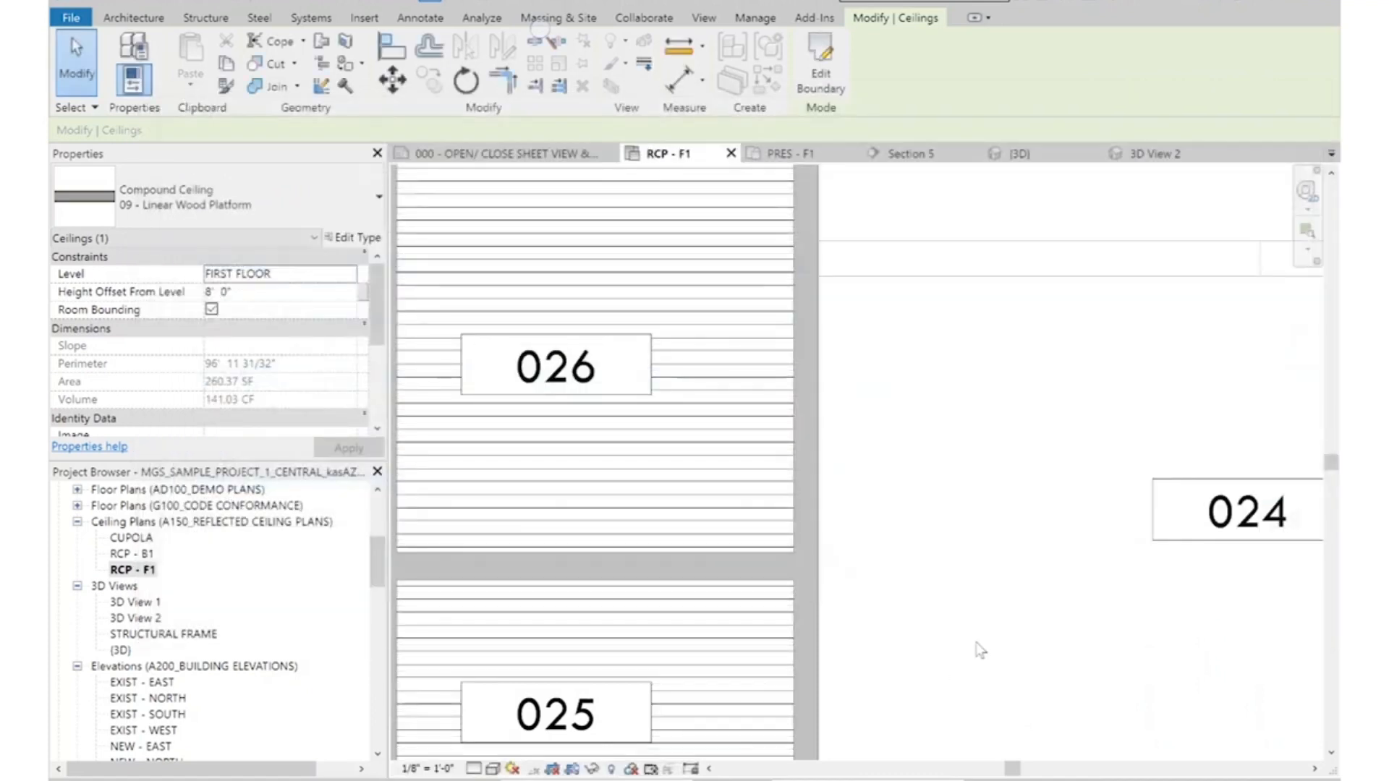
click(980, 650)
Open the Section 5 view to examine the new wood ceilings over the rooms beside the atrium
scroll(719, 454, down, 4)
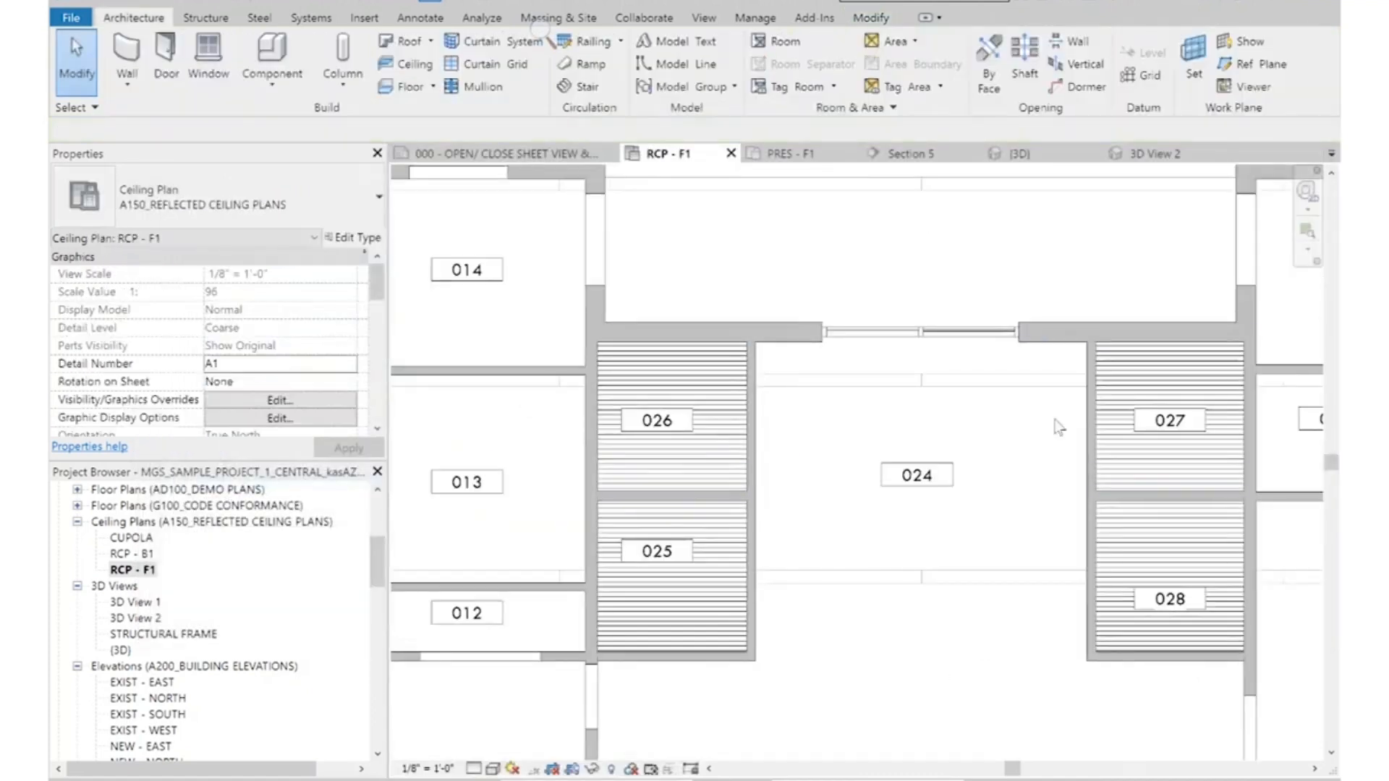
middle_drag(1048, 474, 956, 455)
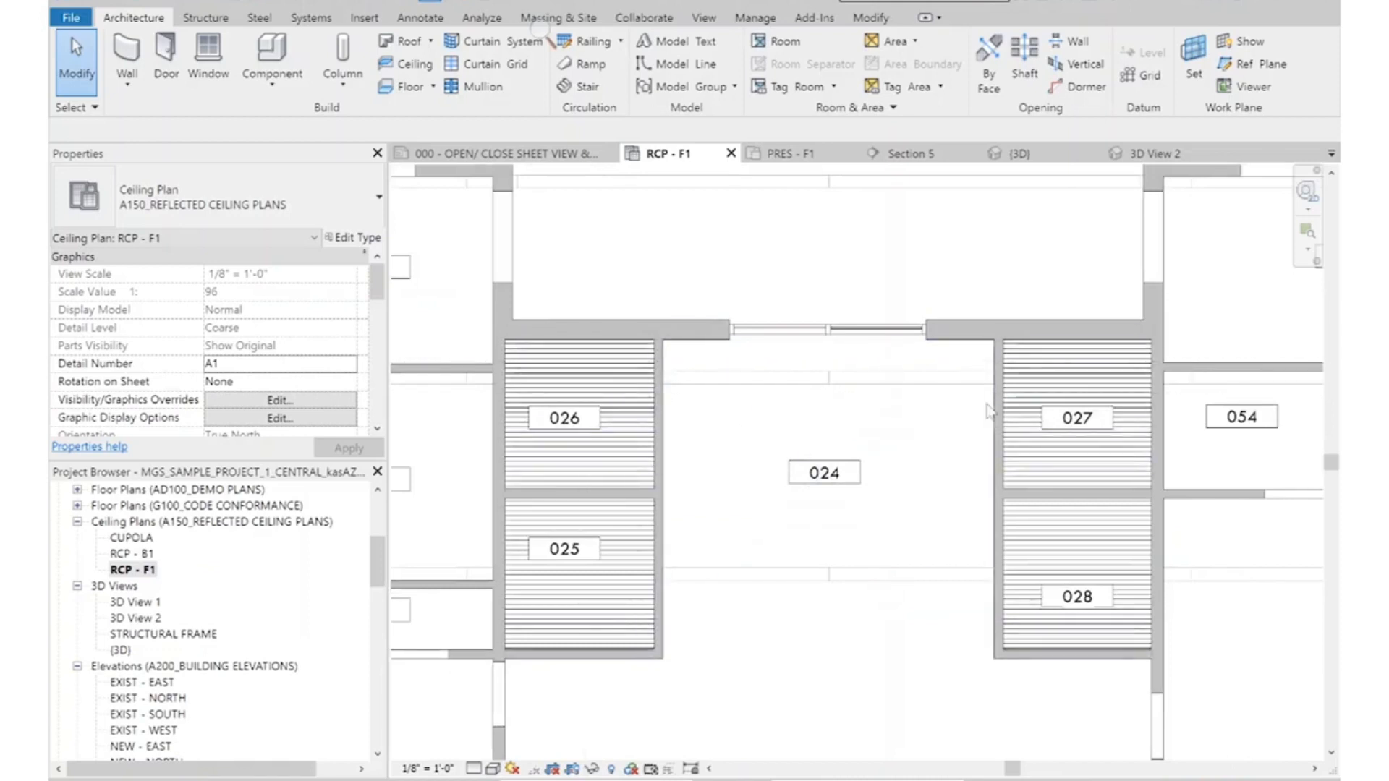
scroll(944, 411, down, 3)
scroll(944, 410, up, 1)
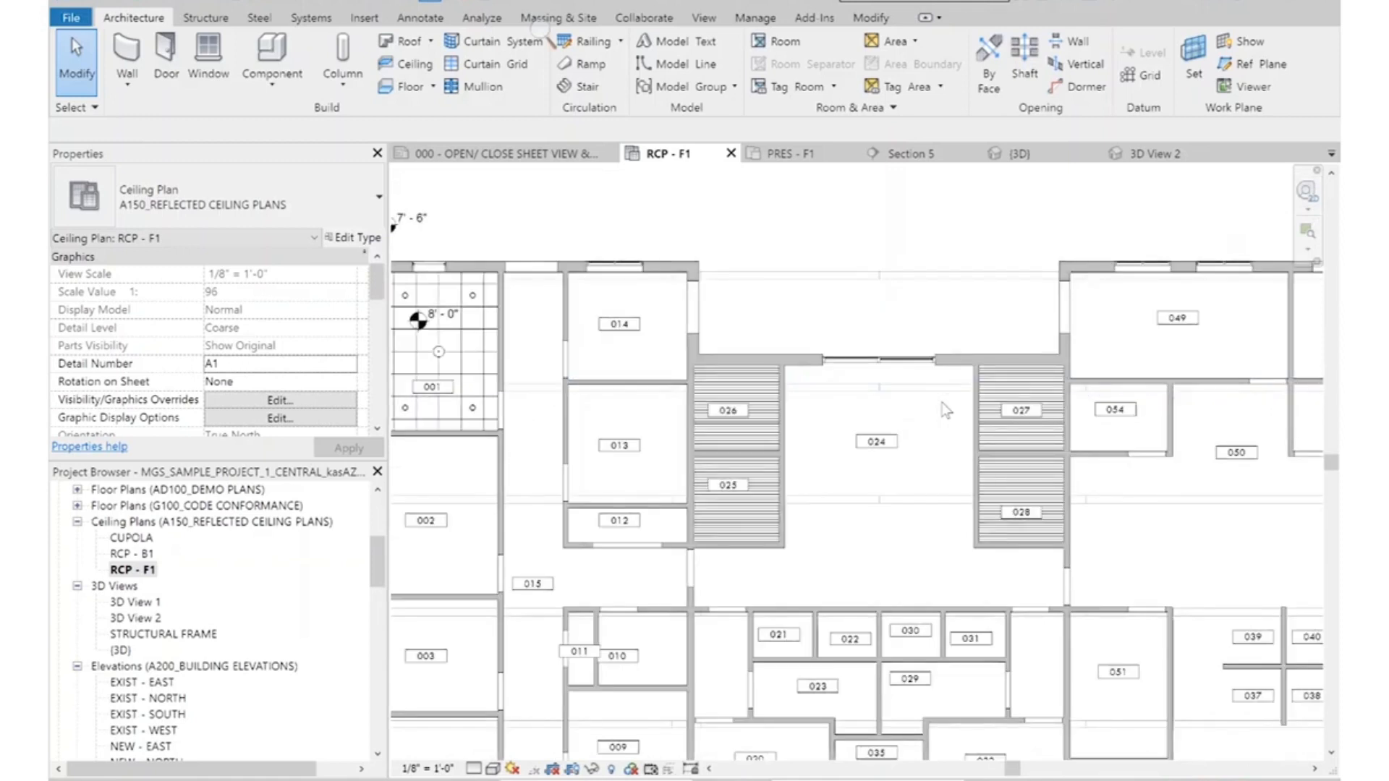
scroll(949, 402, up, 2)
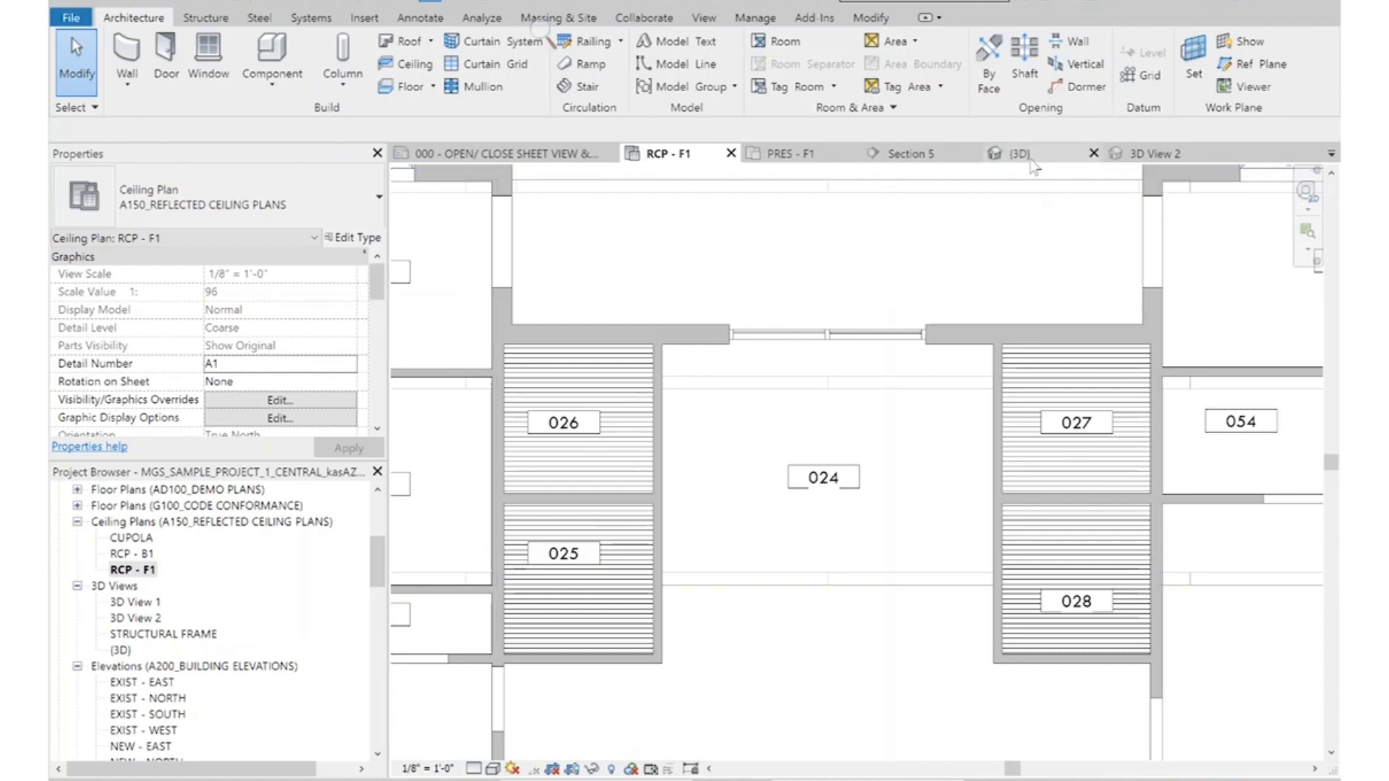
click(910, 153)
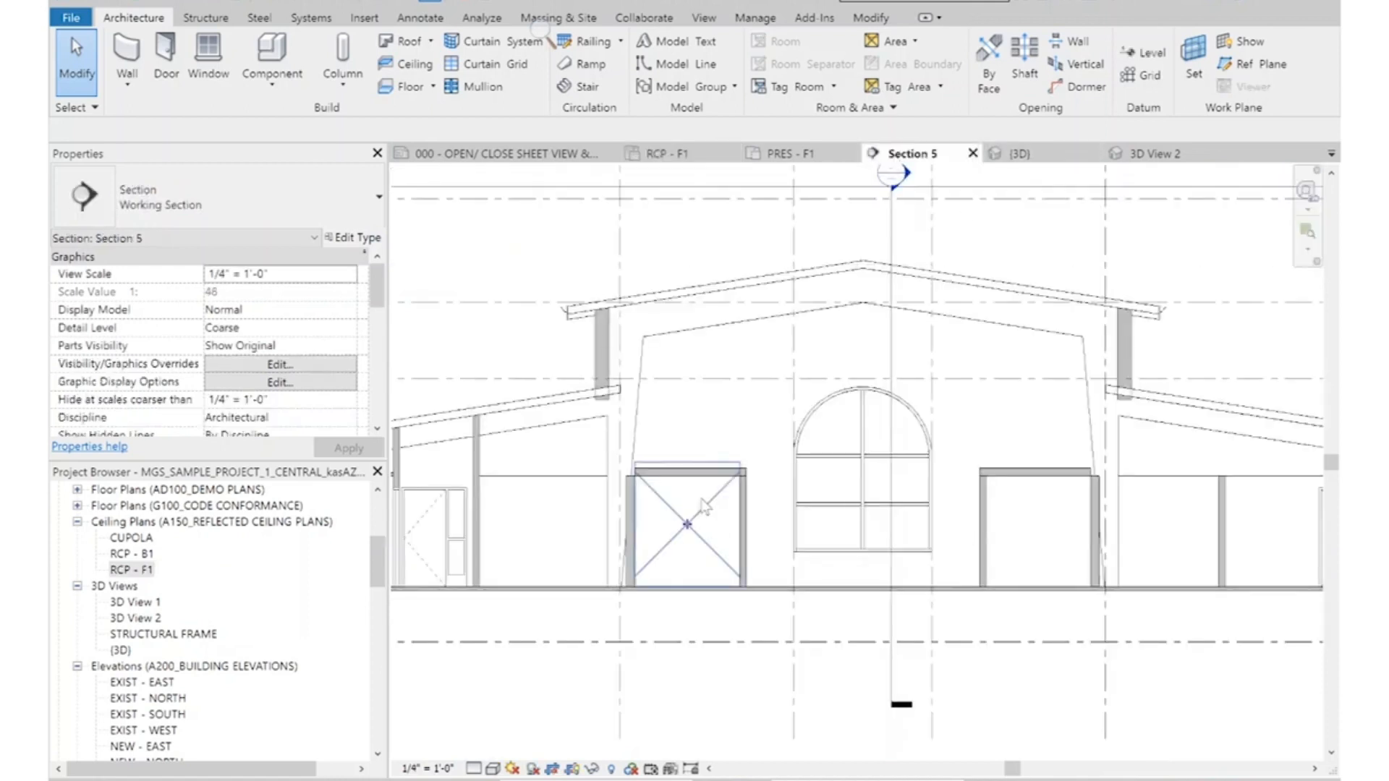
Examine the wall tops and wood ceilings of the rooms on both sides of the atrium in Section 5
scroll(705, 502, up, 4)
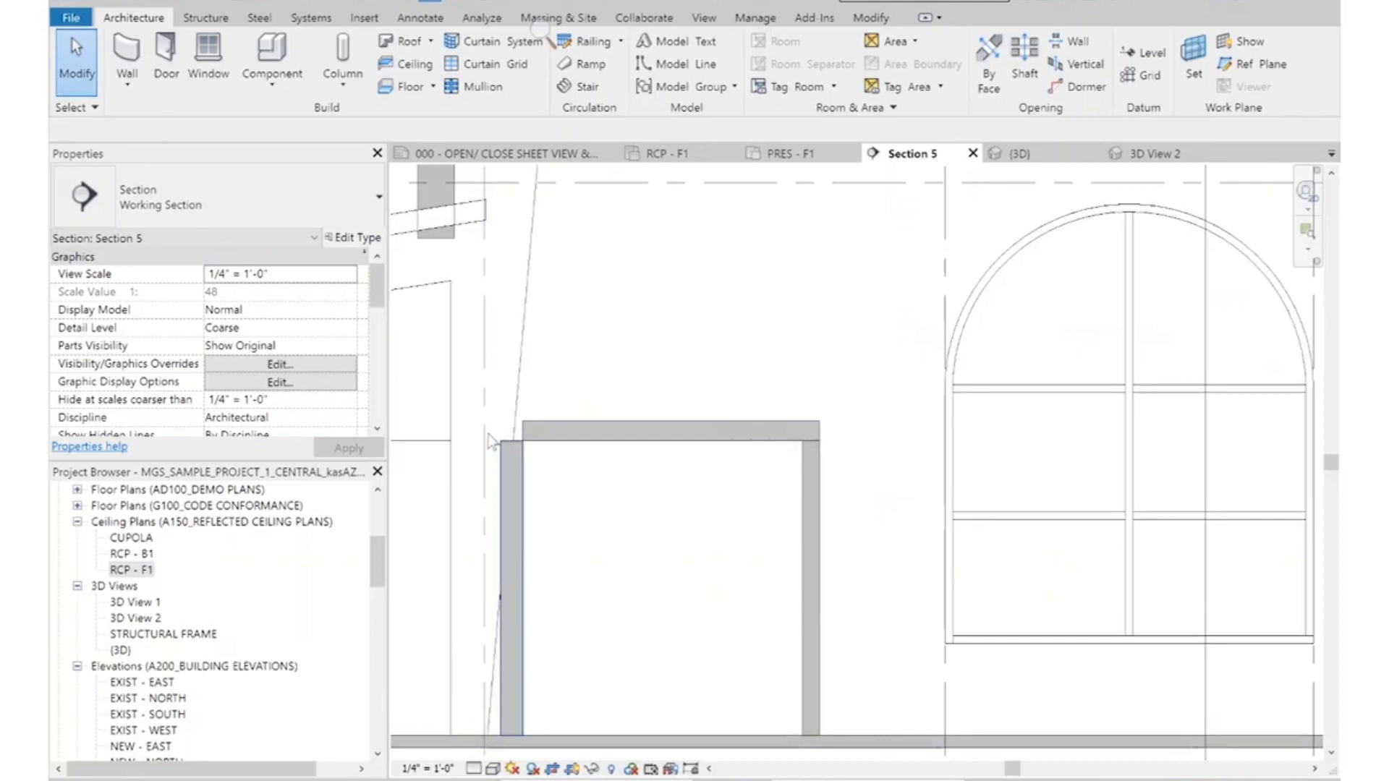
scroll(737, 448, down, 4)
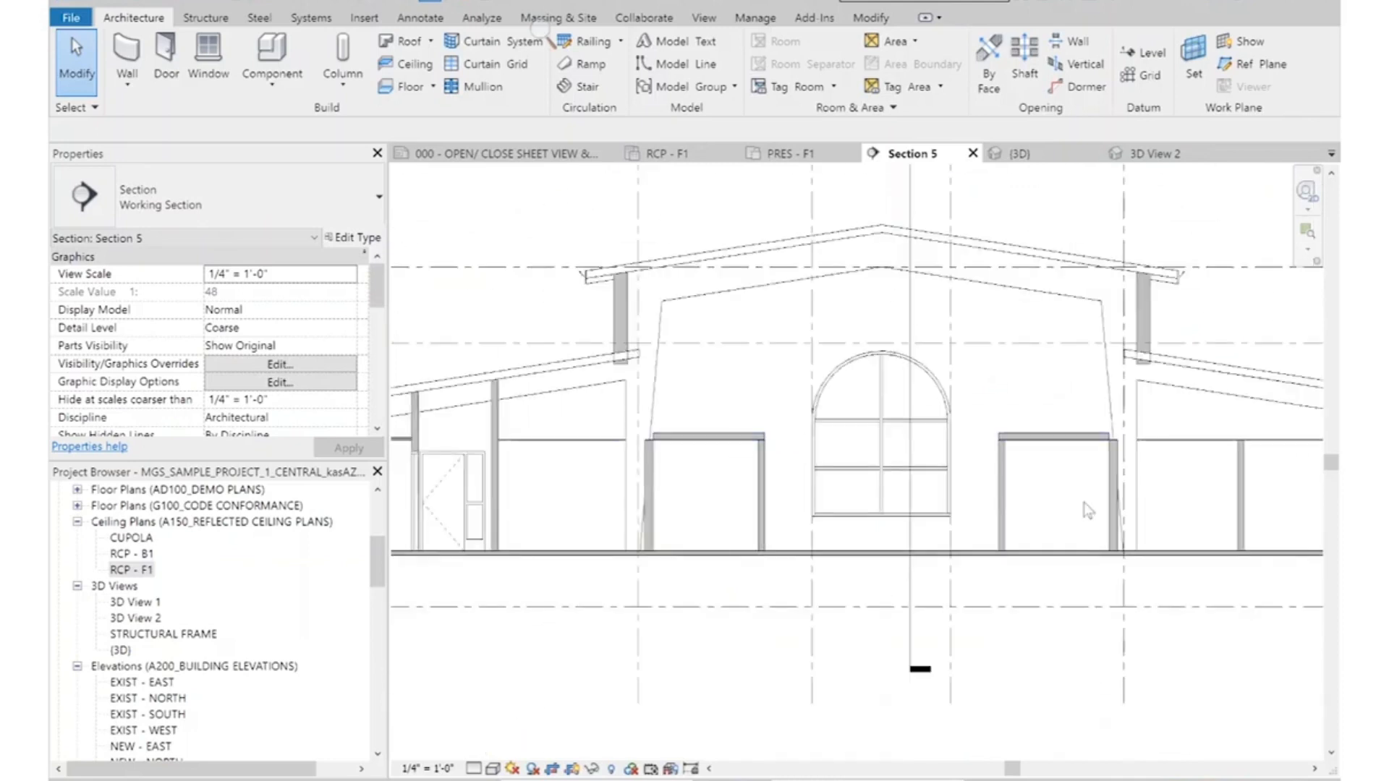
scroll(843, 423, up, 4)
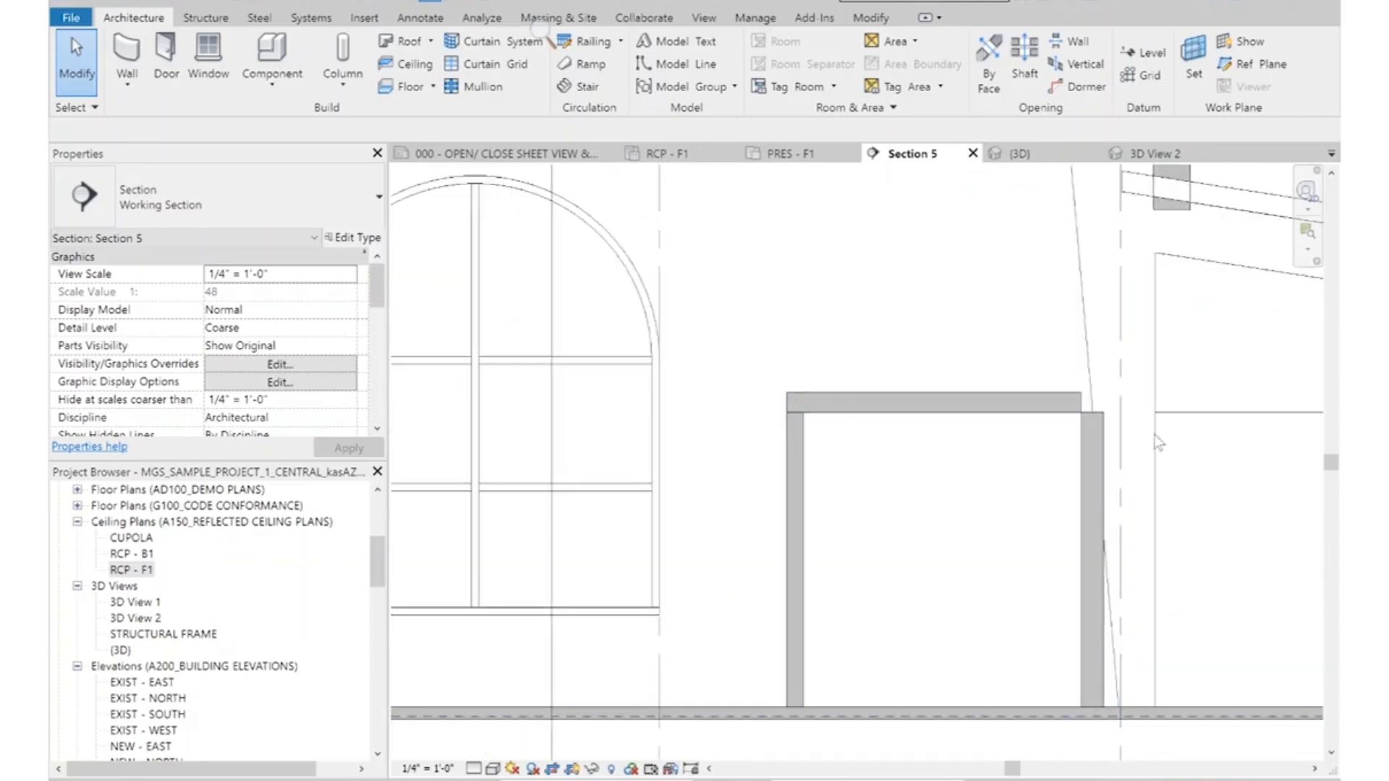
scroll(1139, 409, up, 4)
scroll(1027, 466, down, 6)
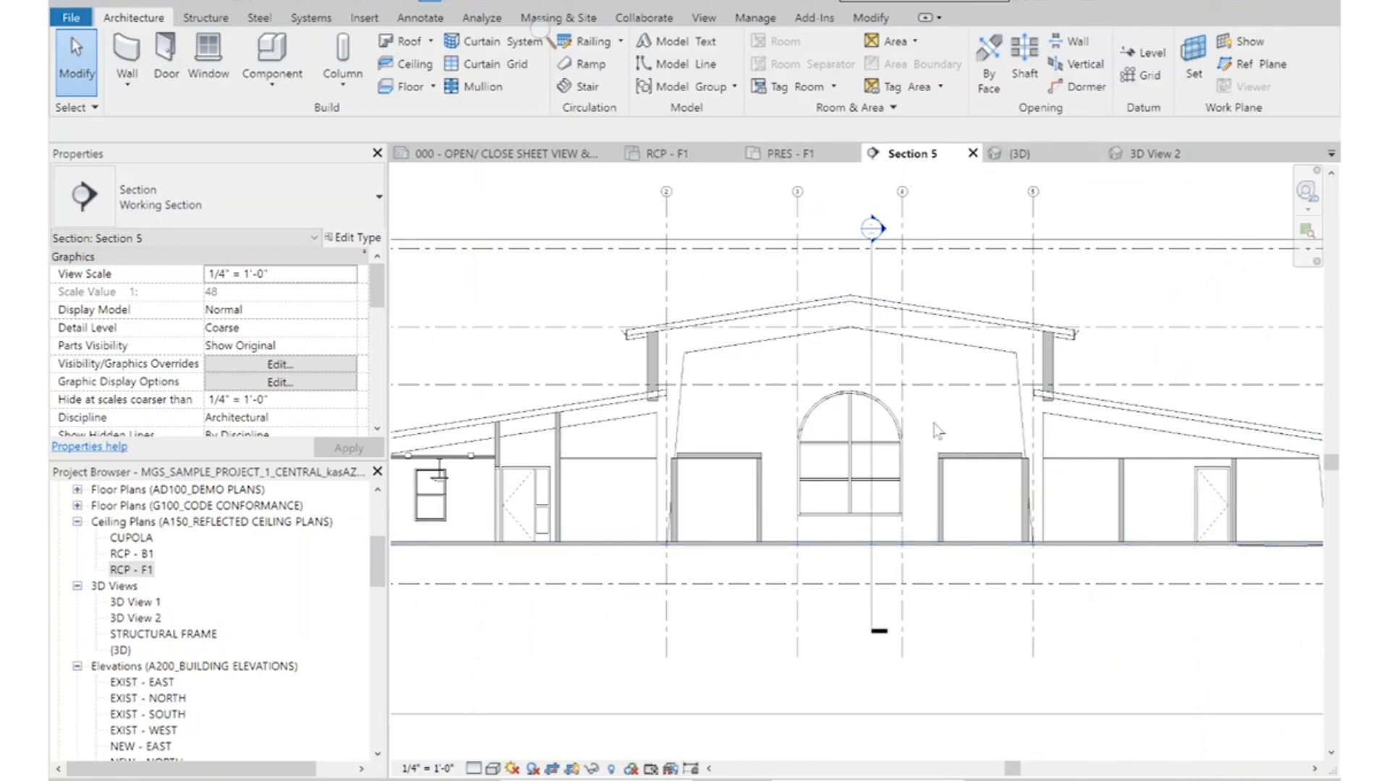
Select the long interior wall beside the Meditation and Salt rooms in PRES - F1 and attach its top to the upper roof in Section 5
click(792, 154)
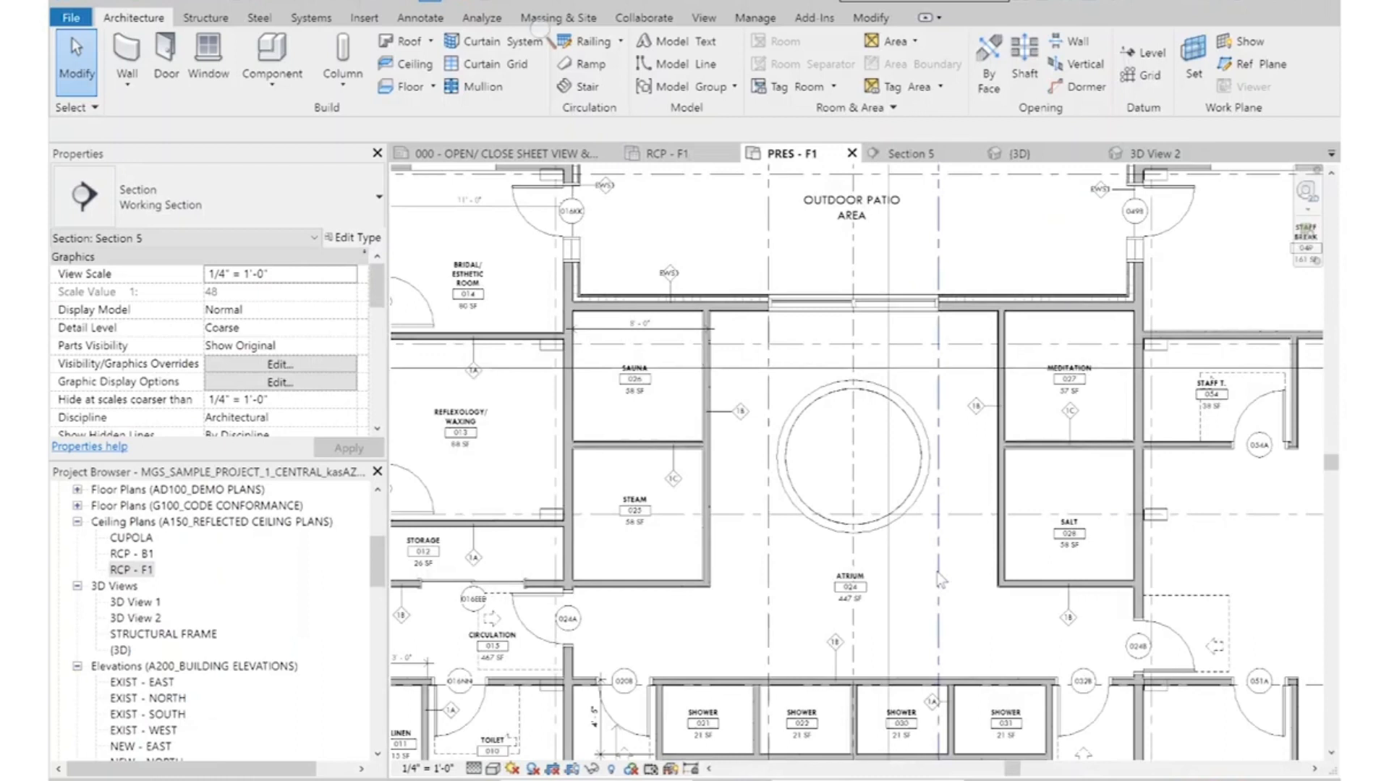
click(1139, 420)
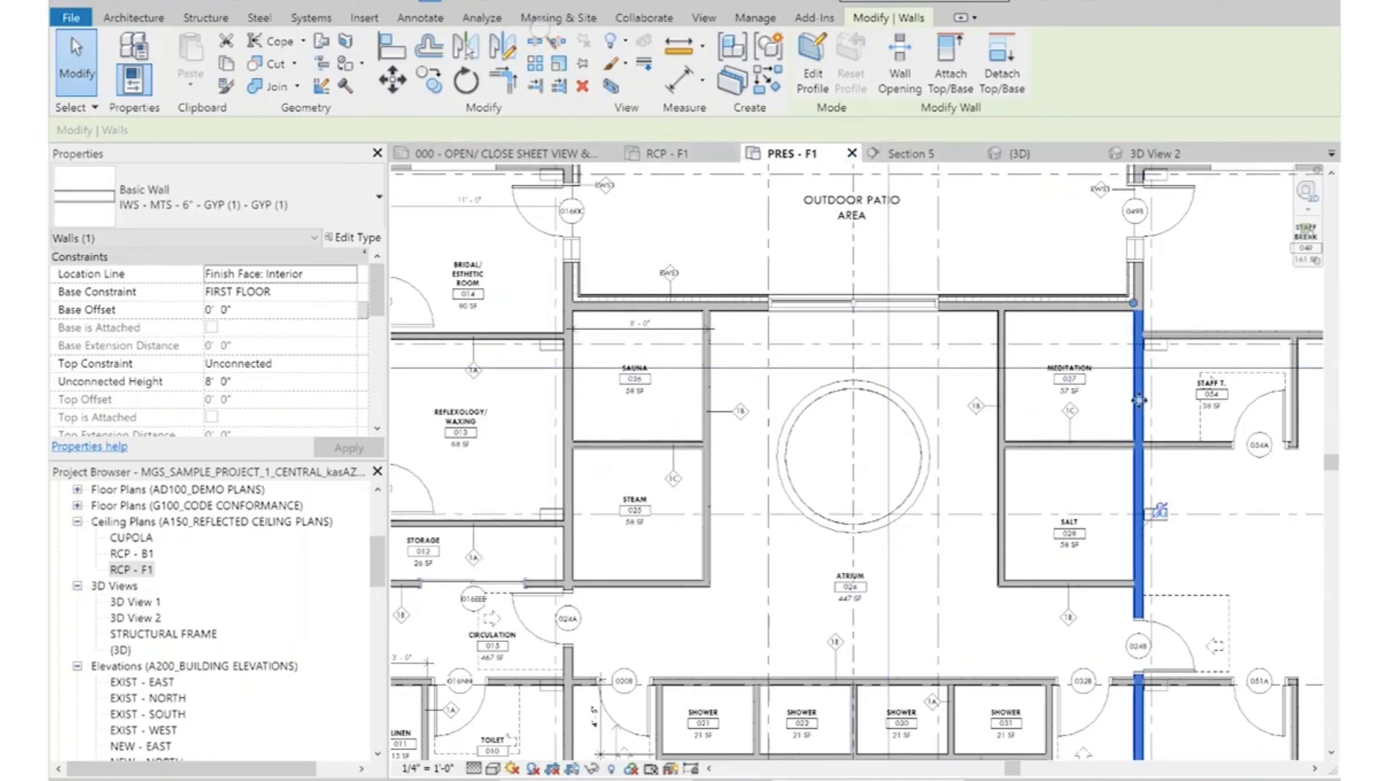
click(930, 154)
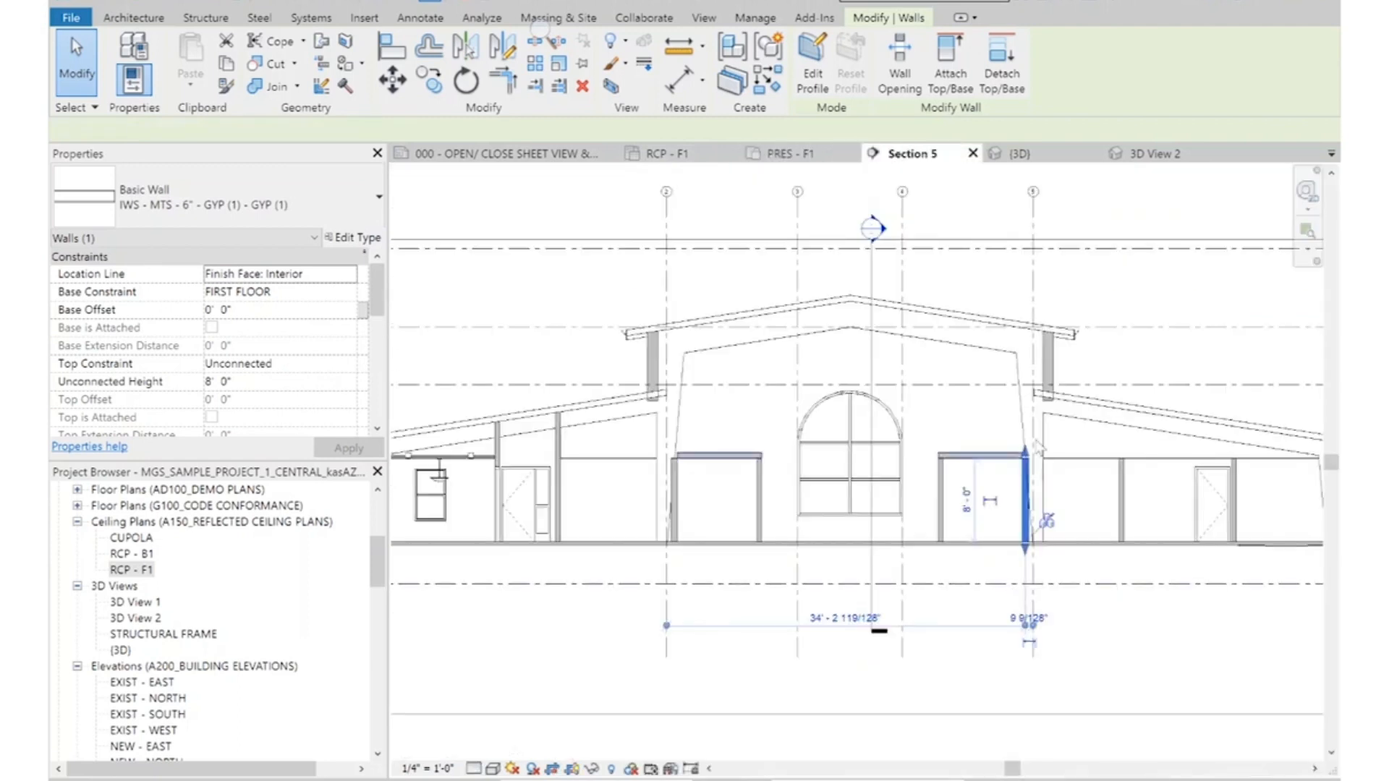
scroll(1036, 446, up, 4)
scroll(1010, 486, down, 1)
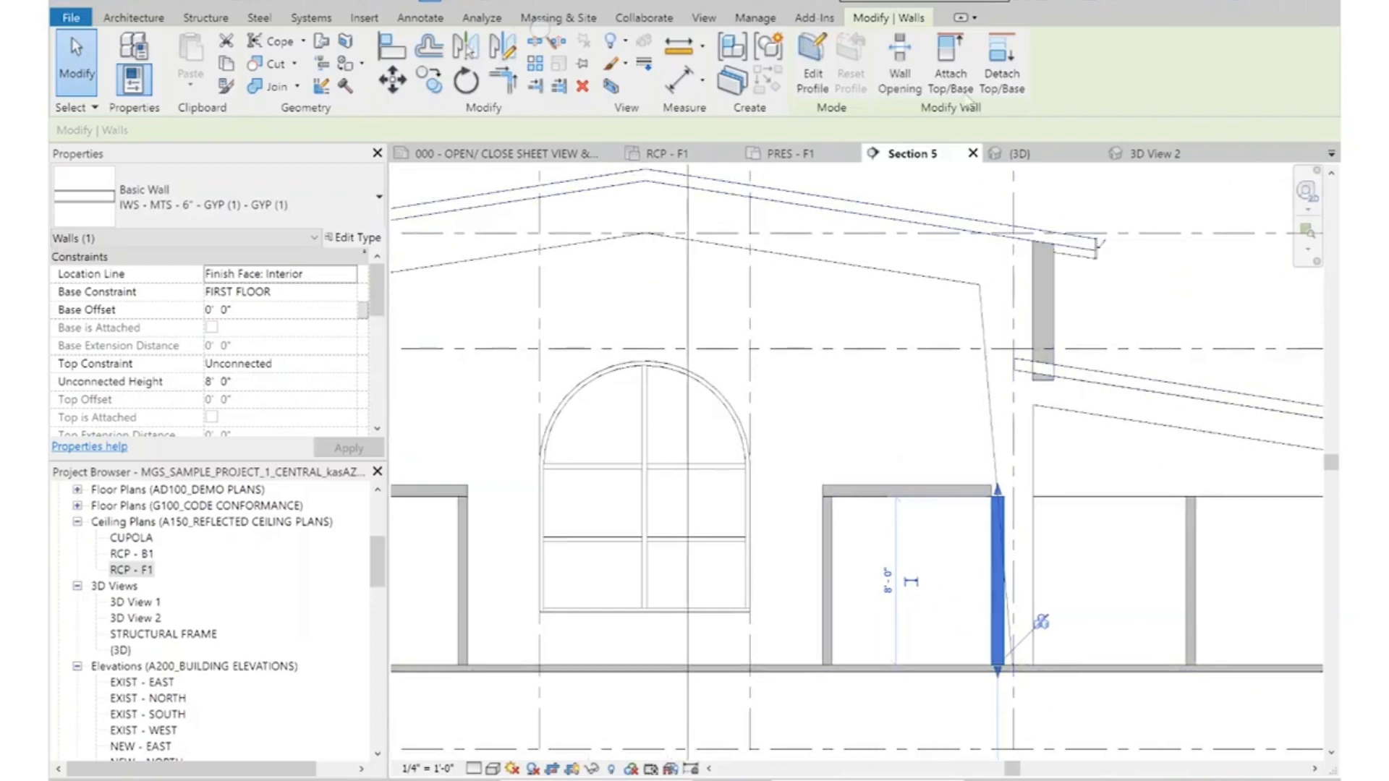
key(Escape)
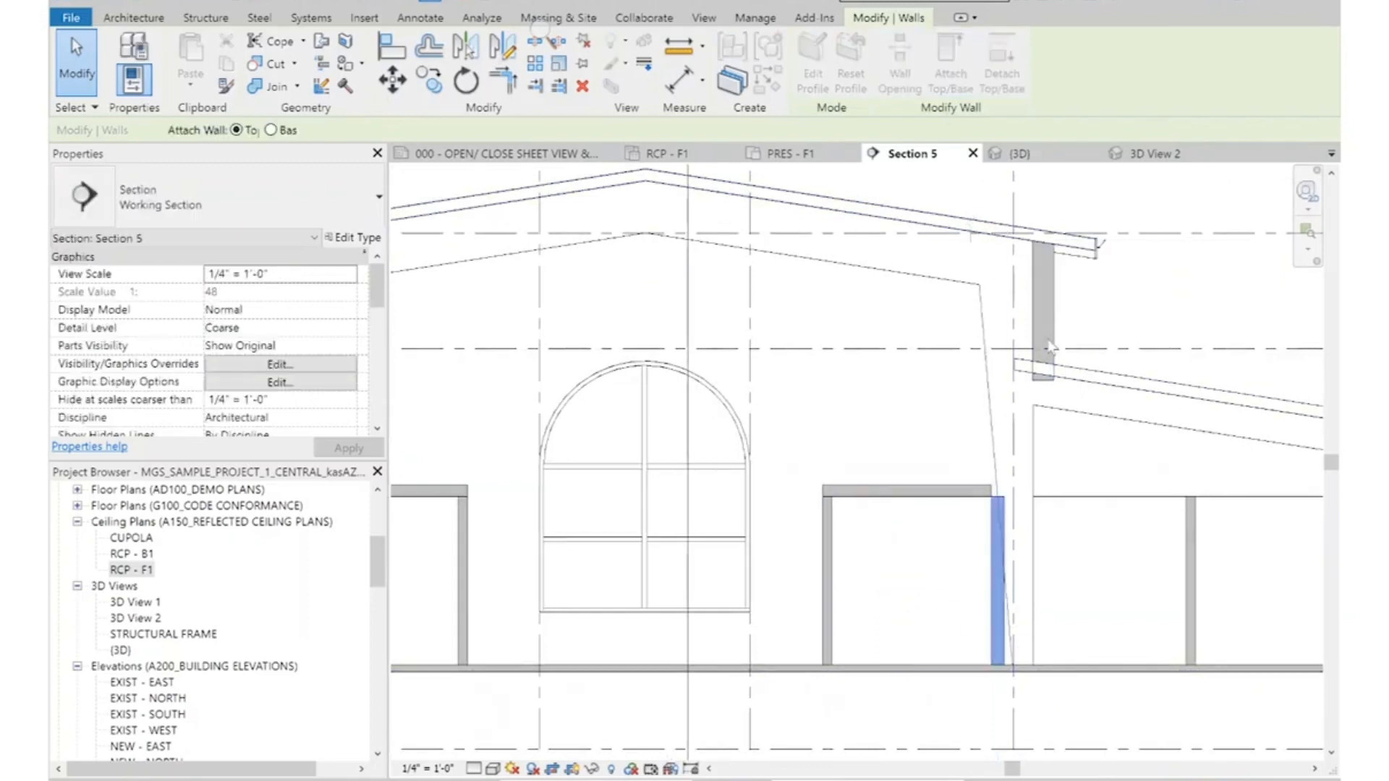
click(1179, 309)
scroll(1180, 309, down, 2)
Attach the top of the opposite long interior wall, beside the Sauna and Steam rooms, to the upper roof in Section 5
scroll(724, 261, up, 3)
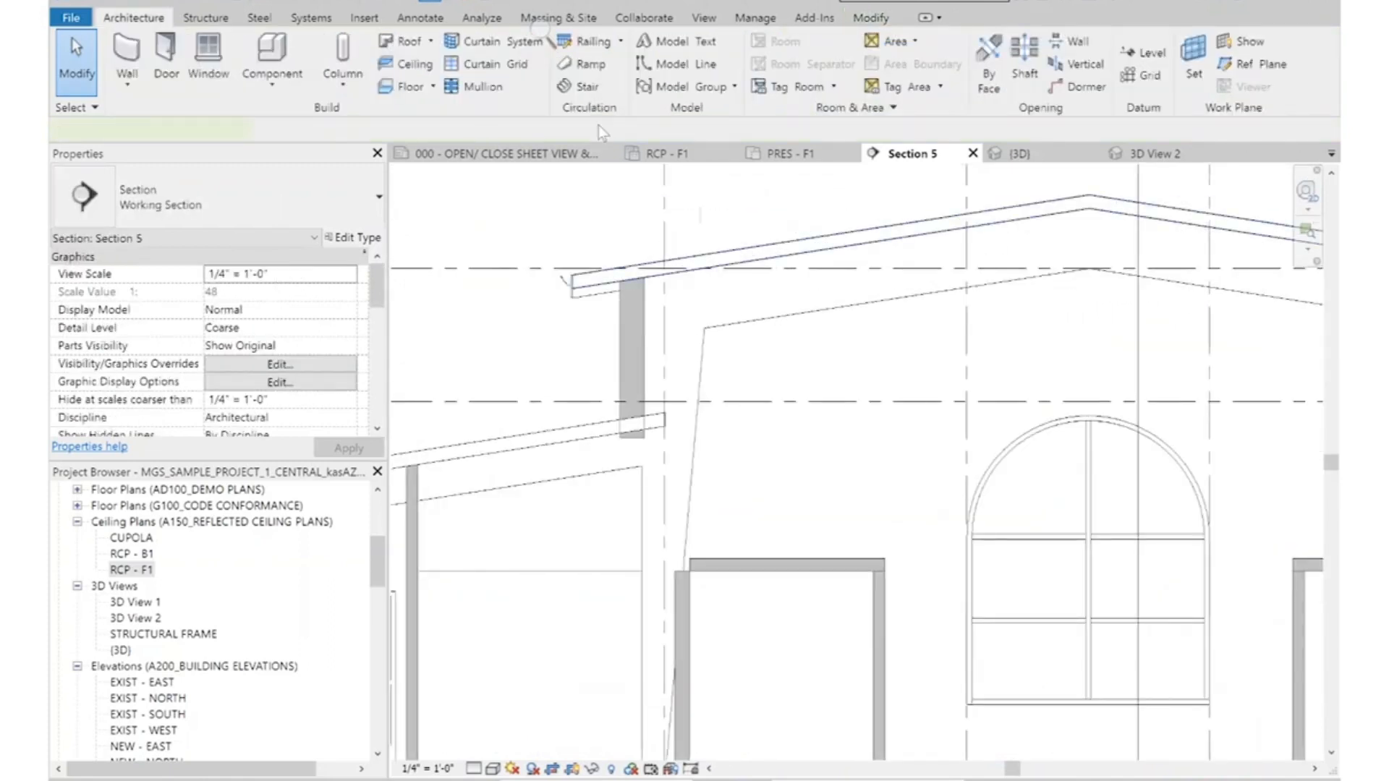
click(604, 275)
click(681, 651)
click(949, 62)
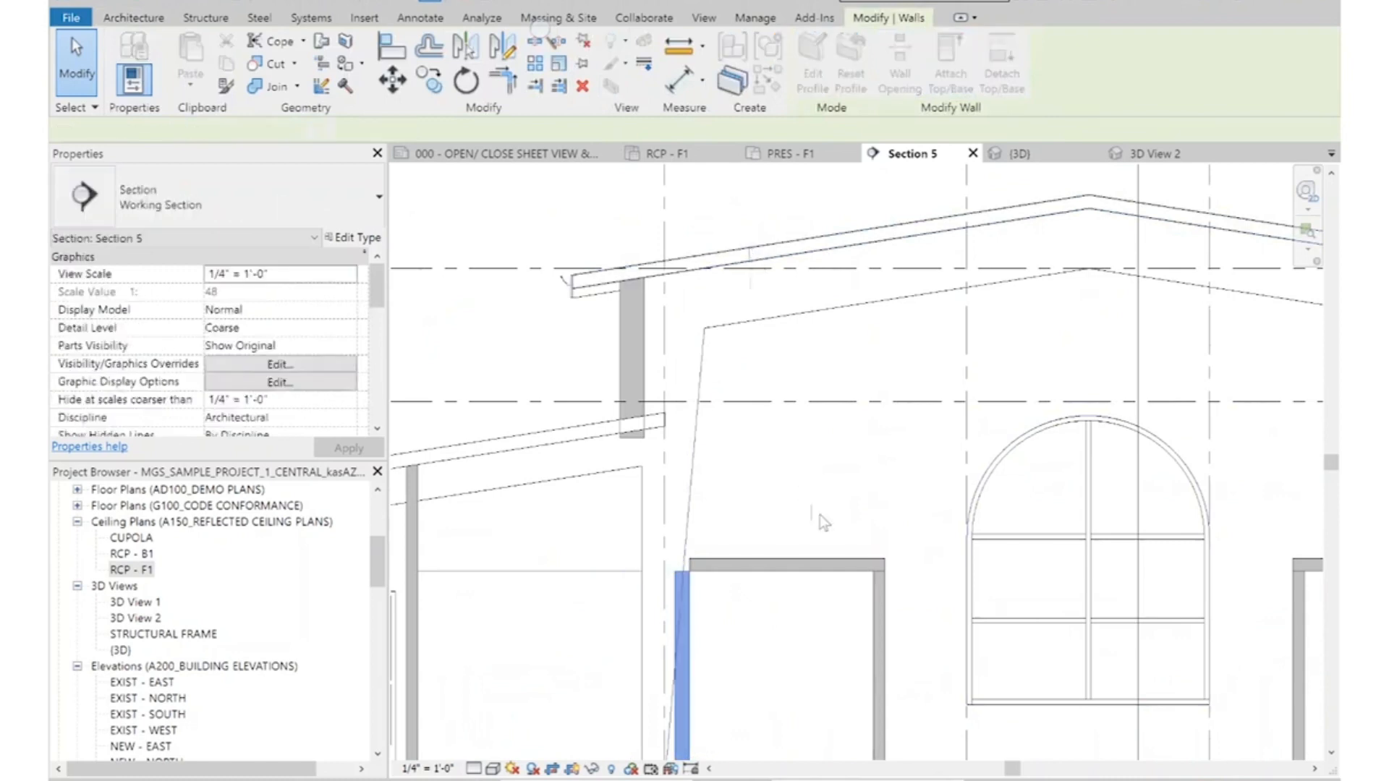
key(Escape)
scroll(1015, 238, down, 4)
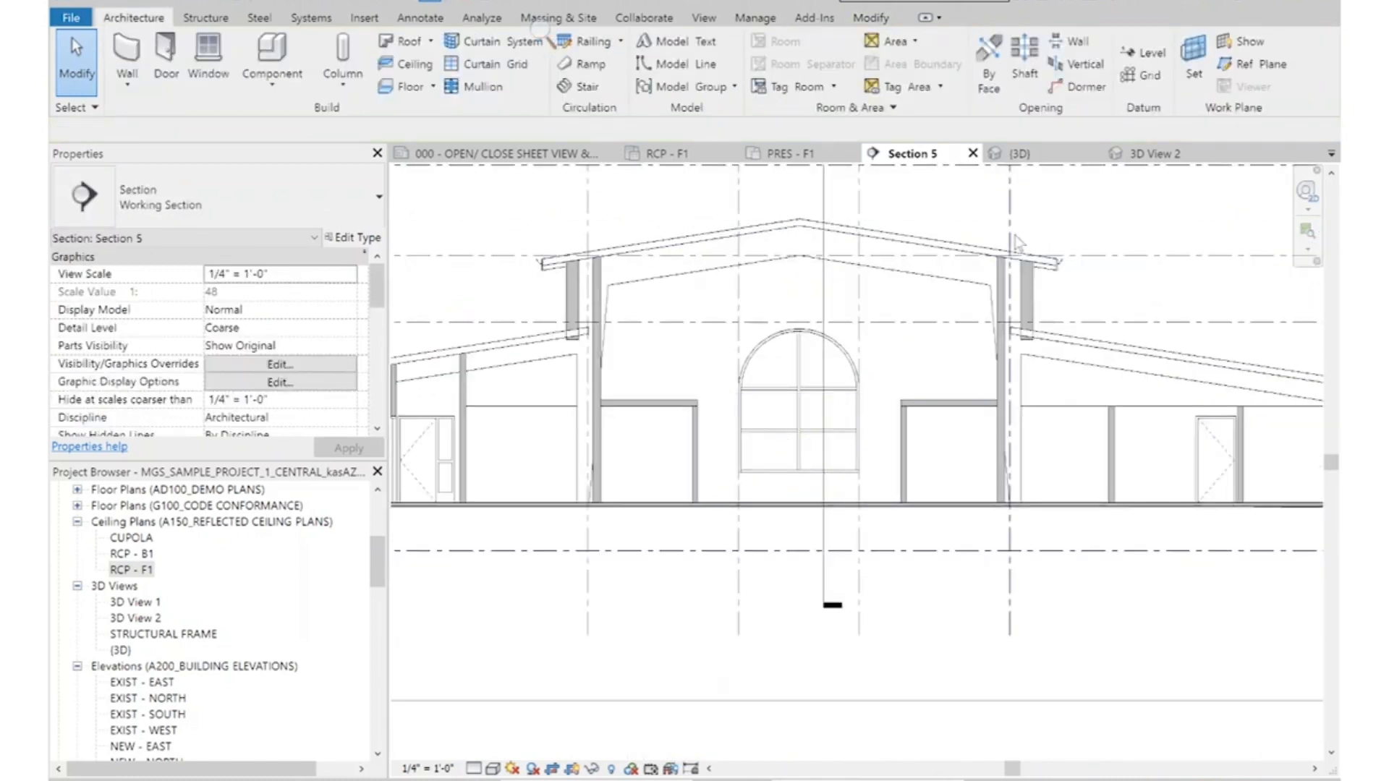
Examine in the PRES - F1 and RCP - F1 plans how the long interior walls flanking the atrium and lobby line up with the exterior walls
scroll(1016, 293, up, 2)
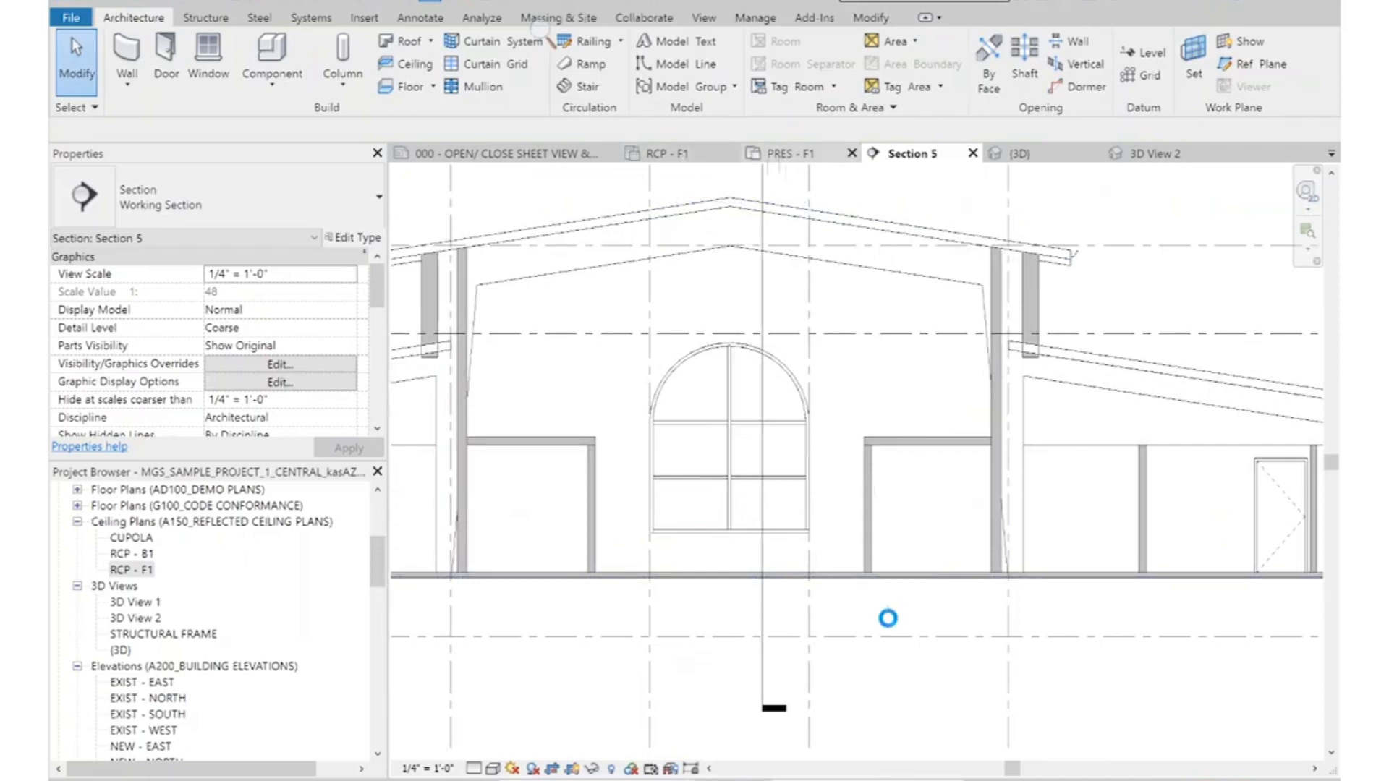
scroll(943, 590, down, 2)
scroll(958, 640, up, 2)
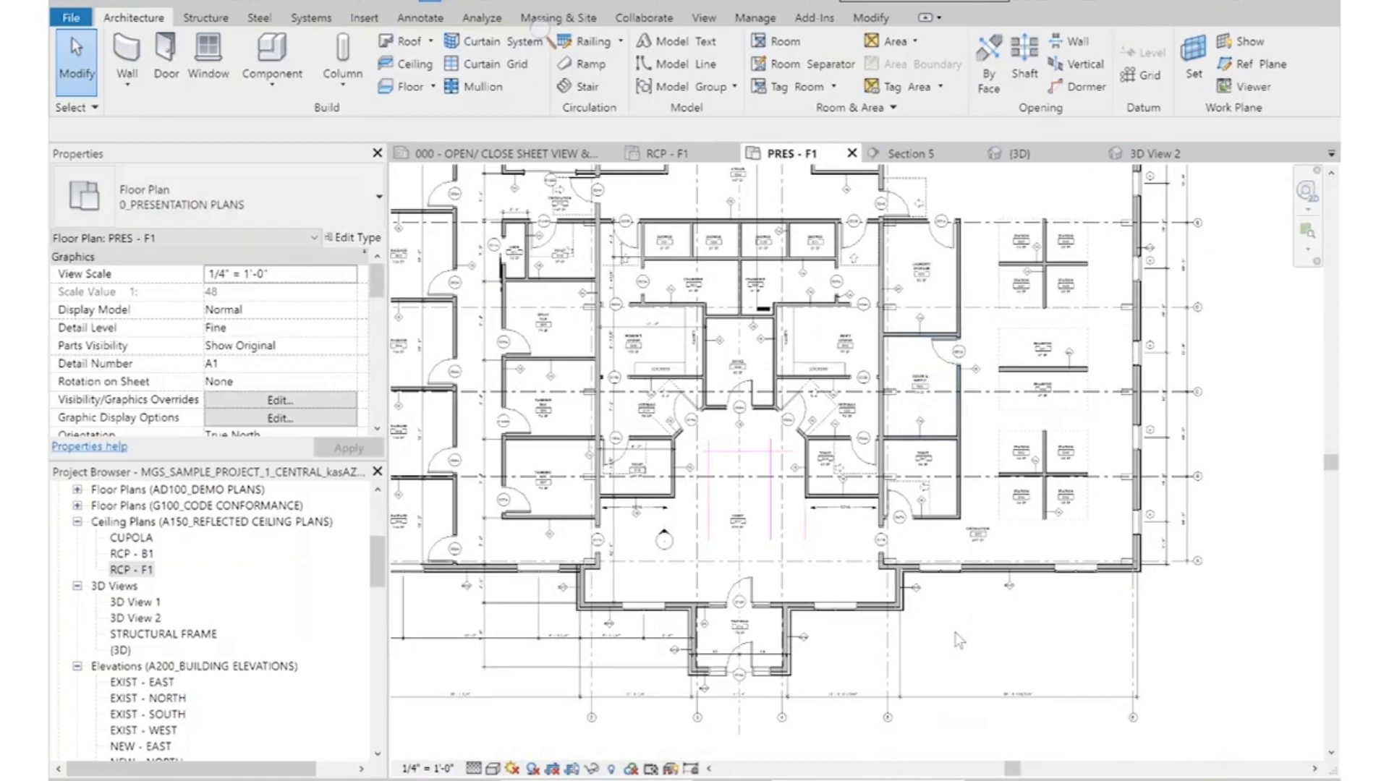
scroll(808, 395, down, 2)
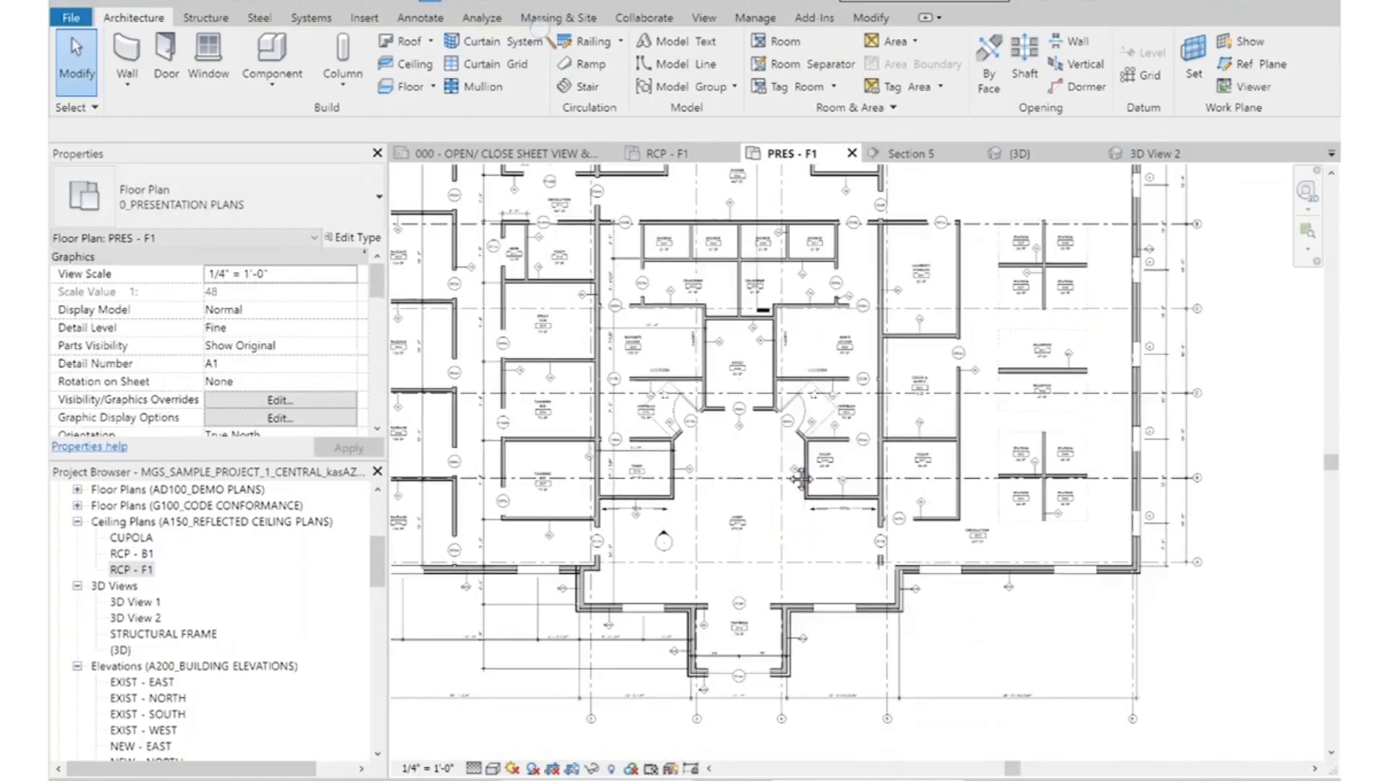
scroll(802, 503, up, 2)
scroll(915, 701, up, 2)
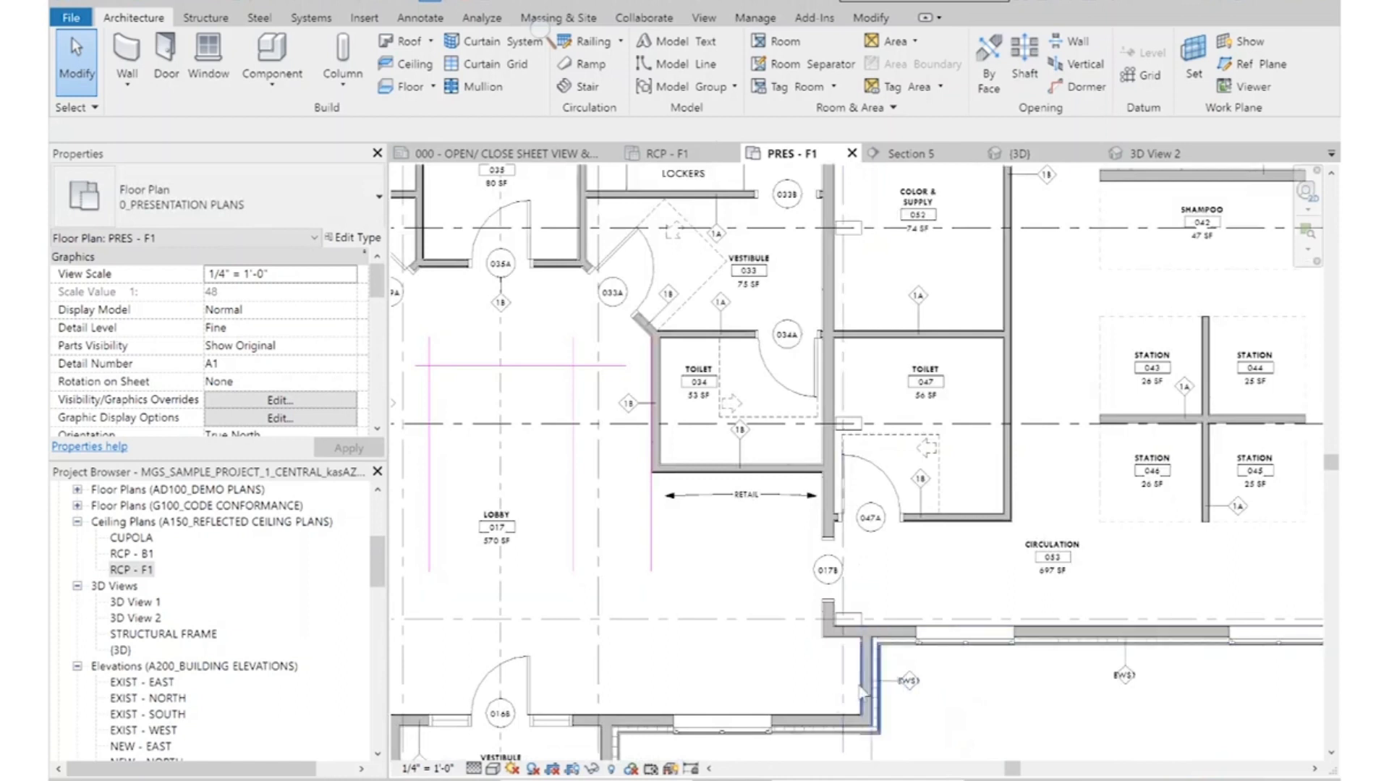
scroll(881, 651, down, 2)
scroll(880, 662, down, 2)
scroll(882, 664, up, 4)
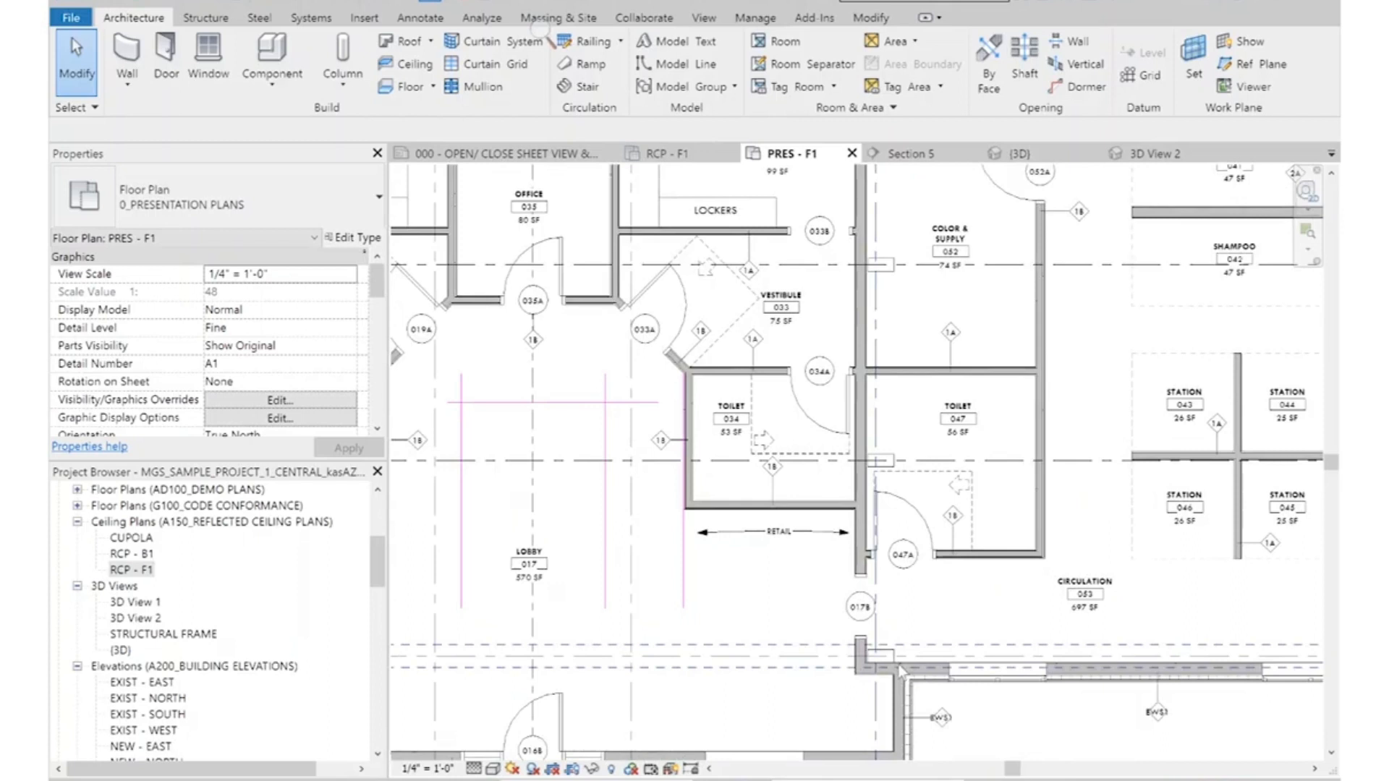
scroll(899, 671, down, 3)
middle_drag(830, 268, 872, 492)
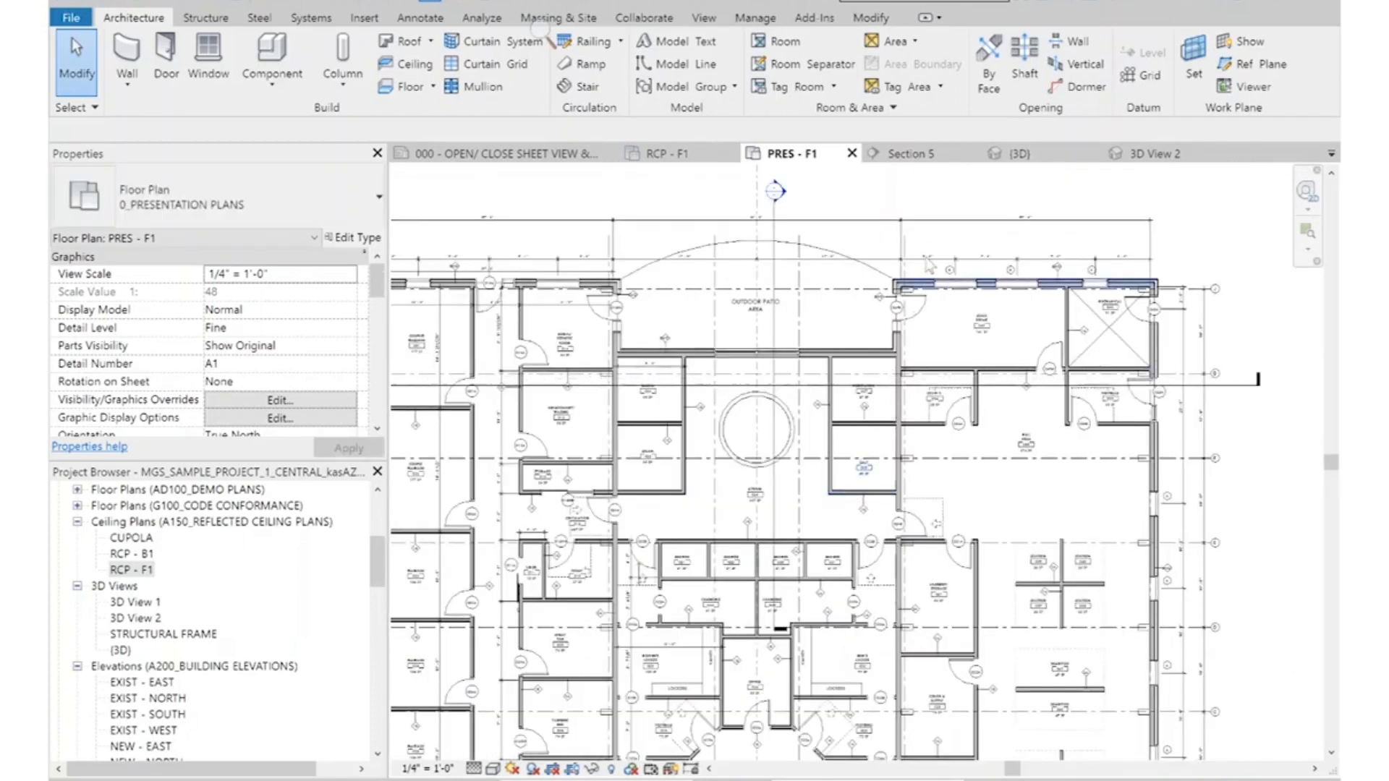
click(706, 156)
scroll(751, 305, down, 5)
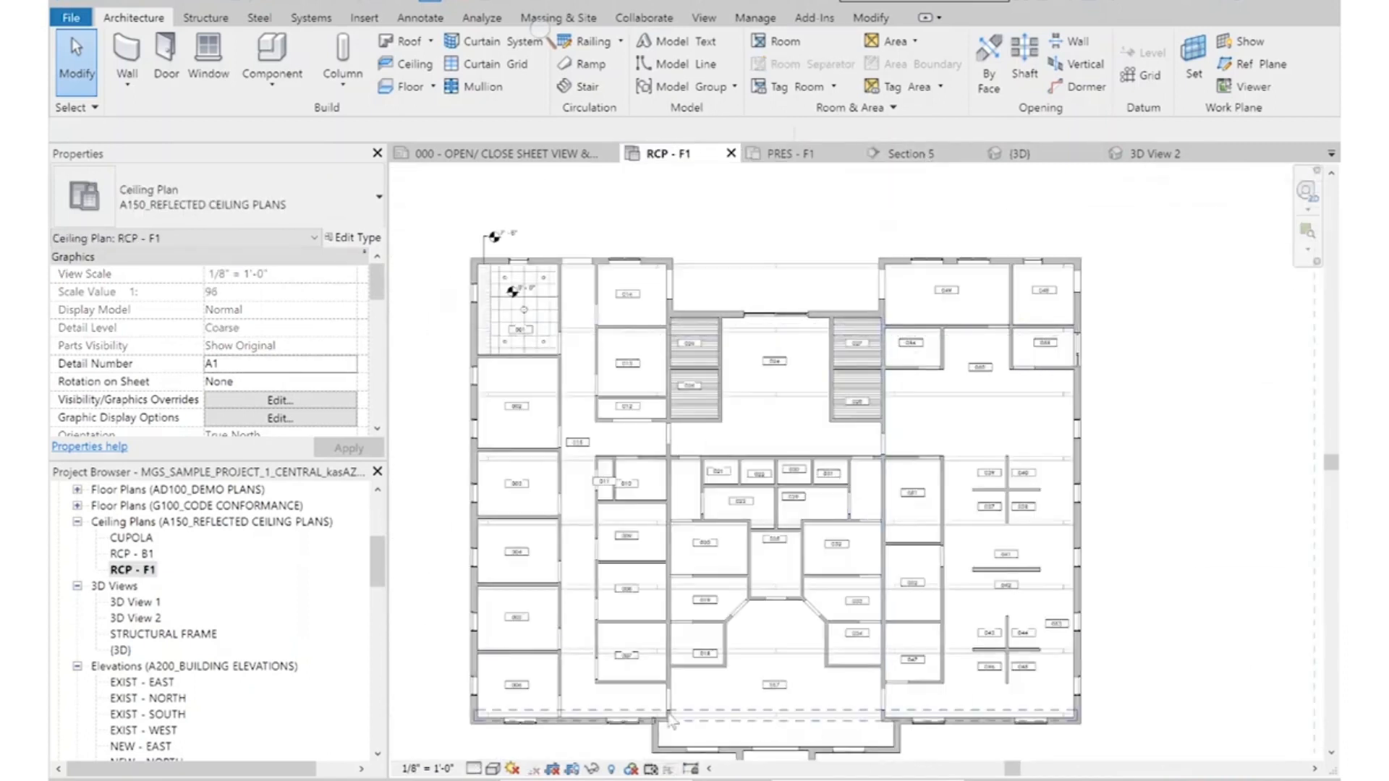
Return to Section 5 and set the view's detail level to Fine
click(894, 154)
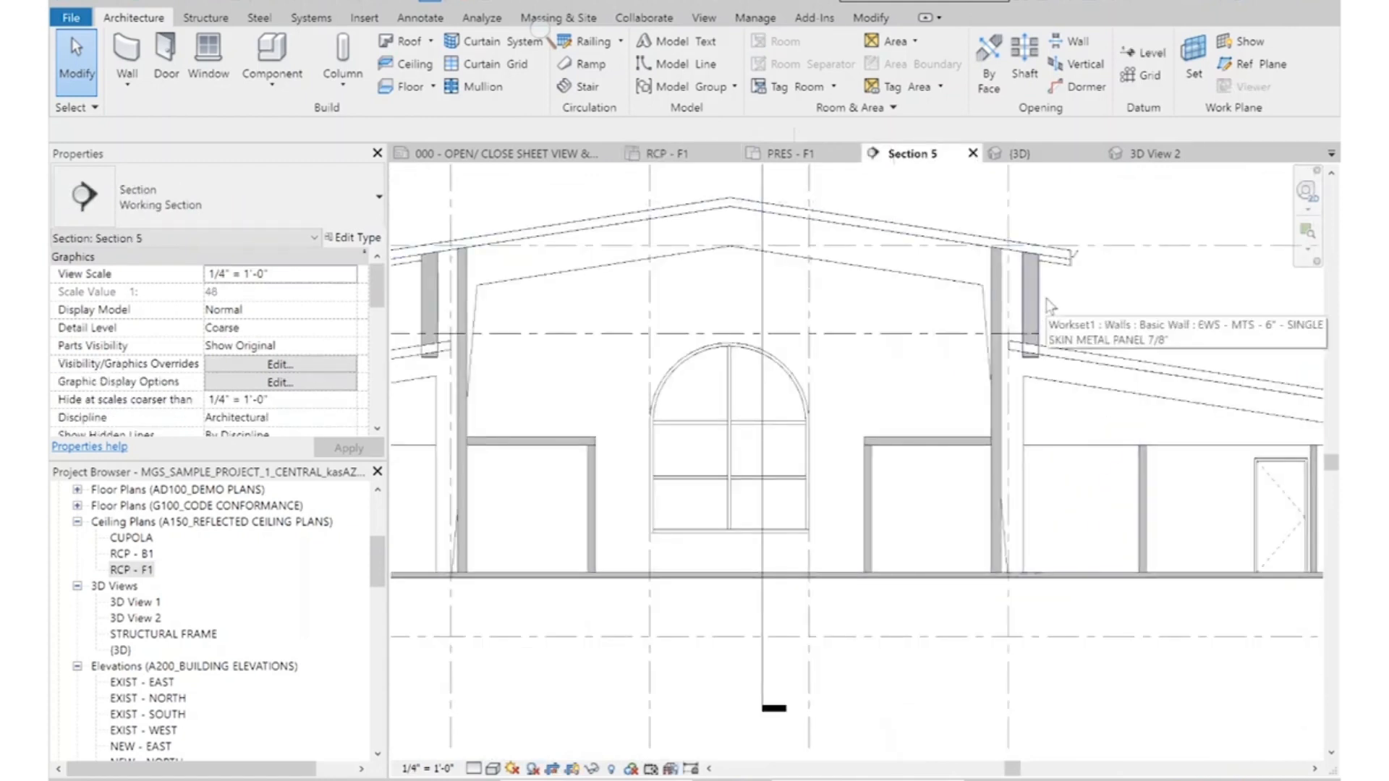
scroll(1042, 311, up, 3)
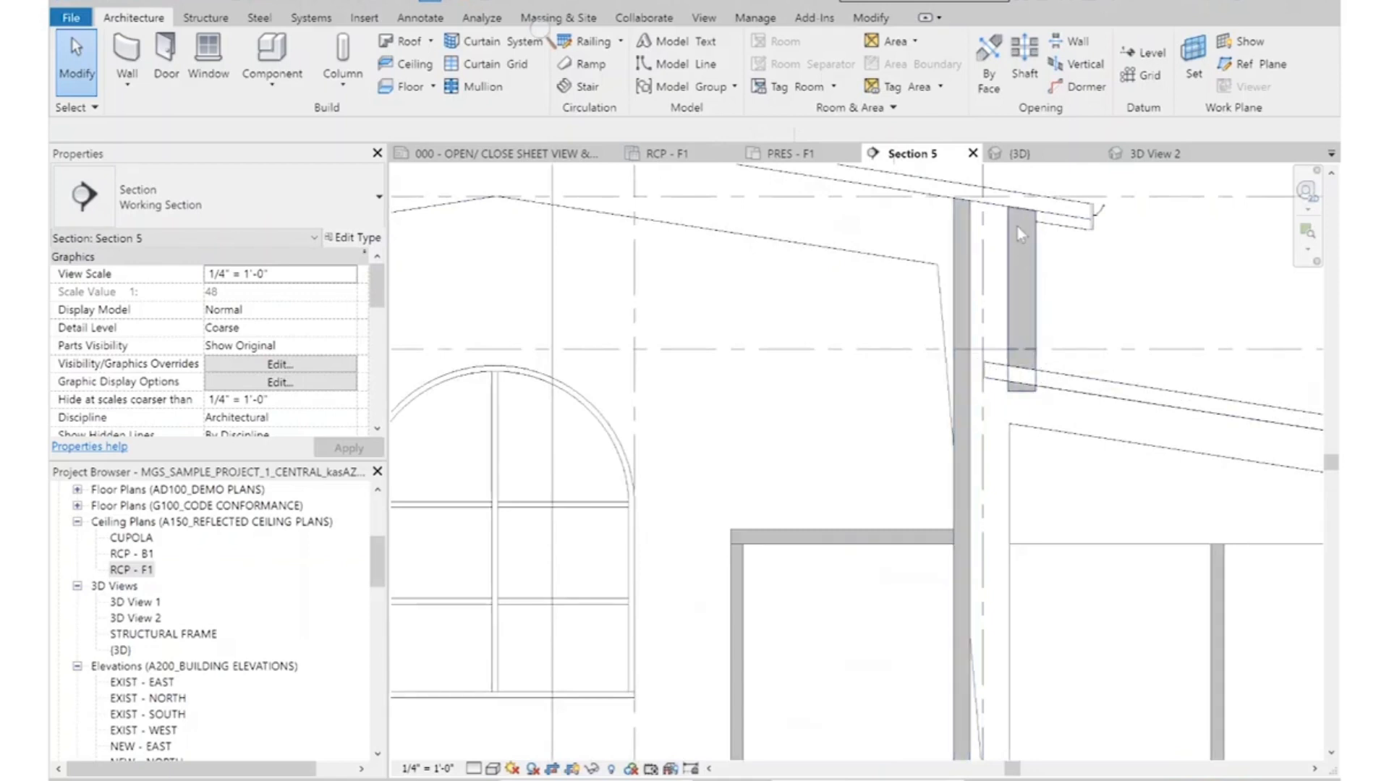
click(475, 768)
click(492, 751)
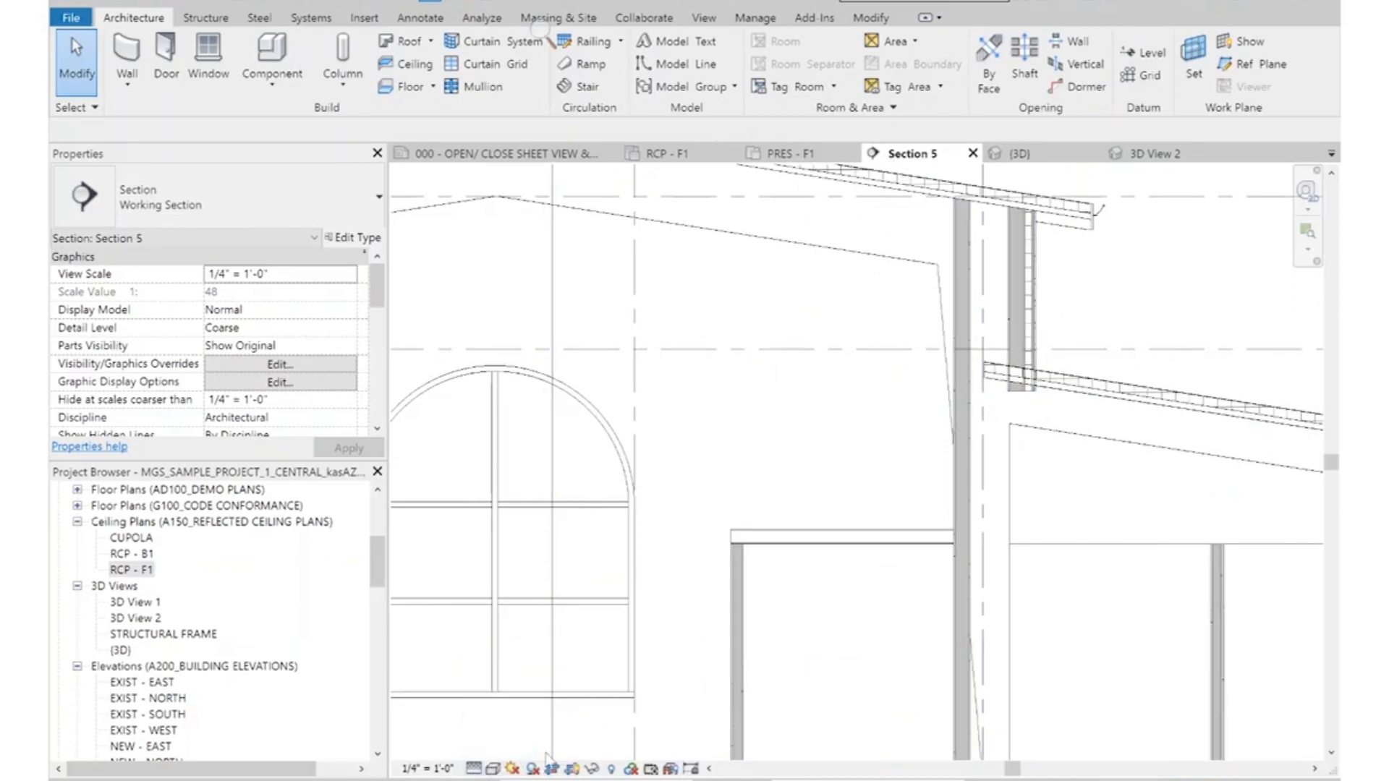
Examine the offset between the roof-attached interior wall and the exterior cupola wall, and where they meet the lower roof
scroll(1071, 405, up, 4)
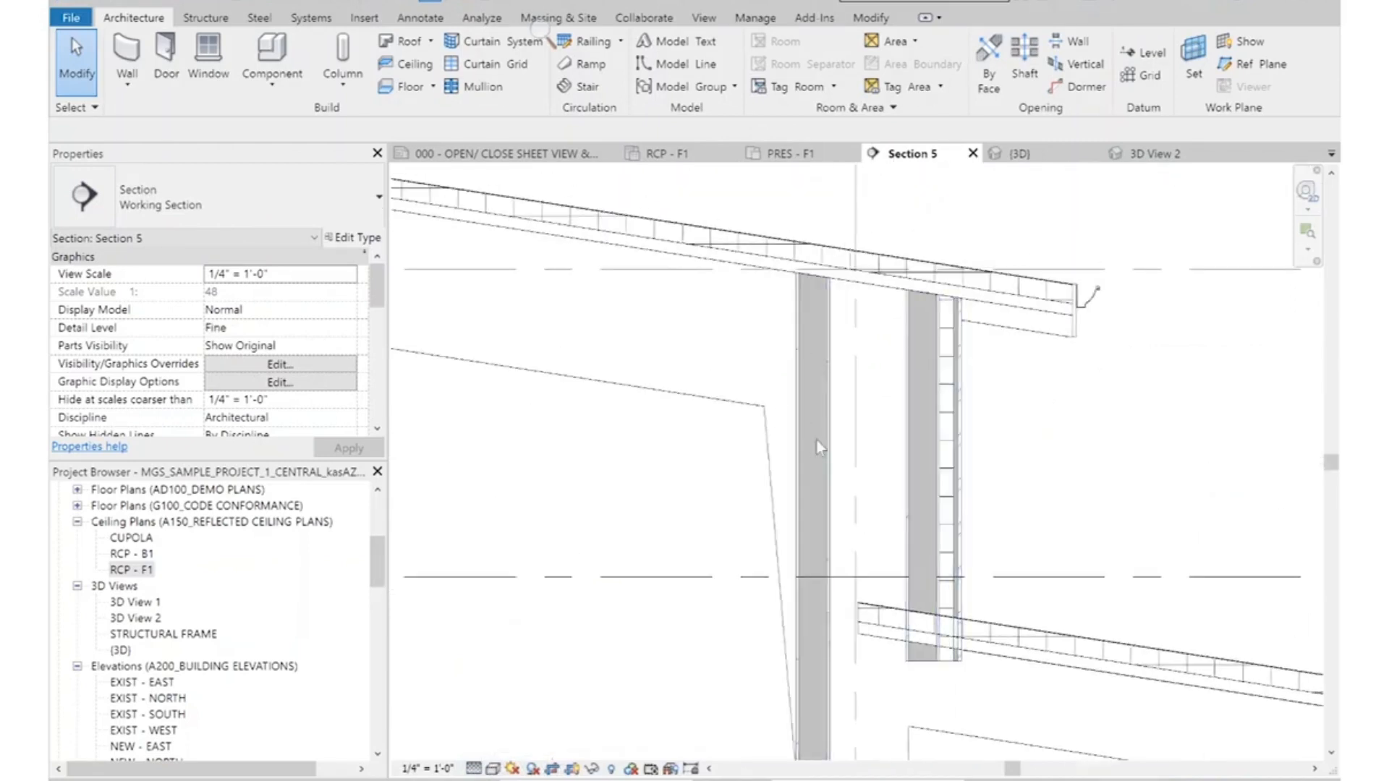
scroll(877, 239, down, 4)
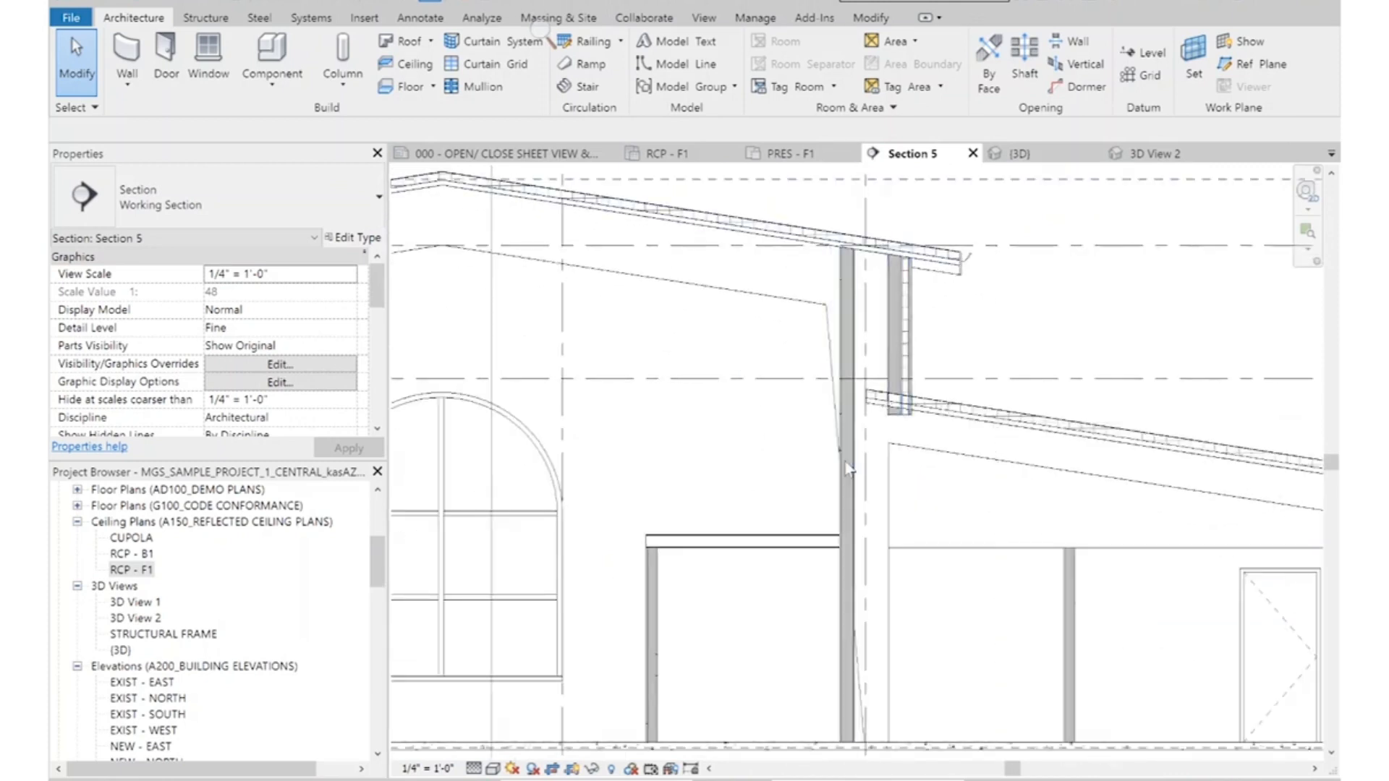
click(894, 398)
scroll(895, 398, down, 4)
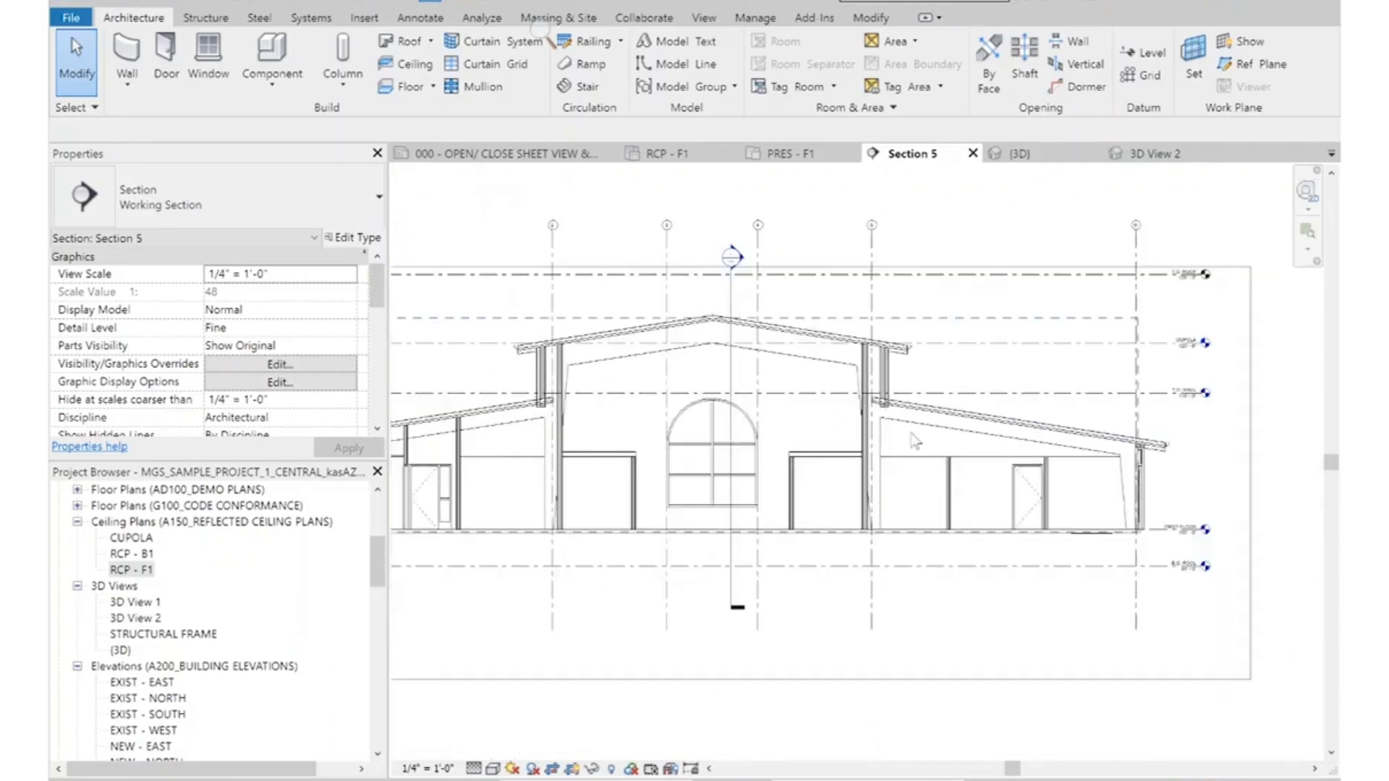
scroll(821, 418, up, 2)
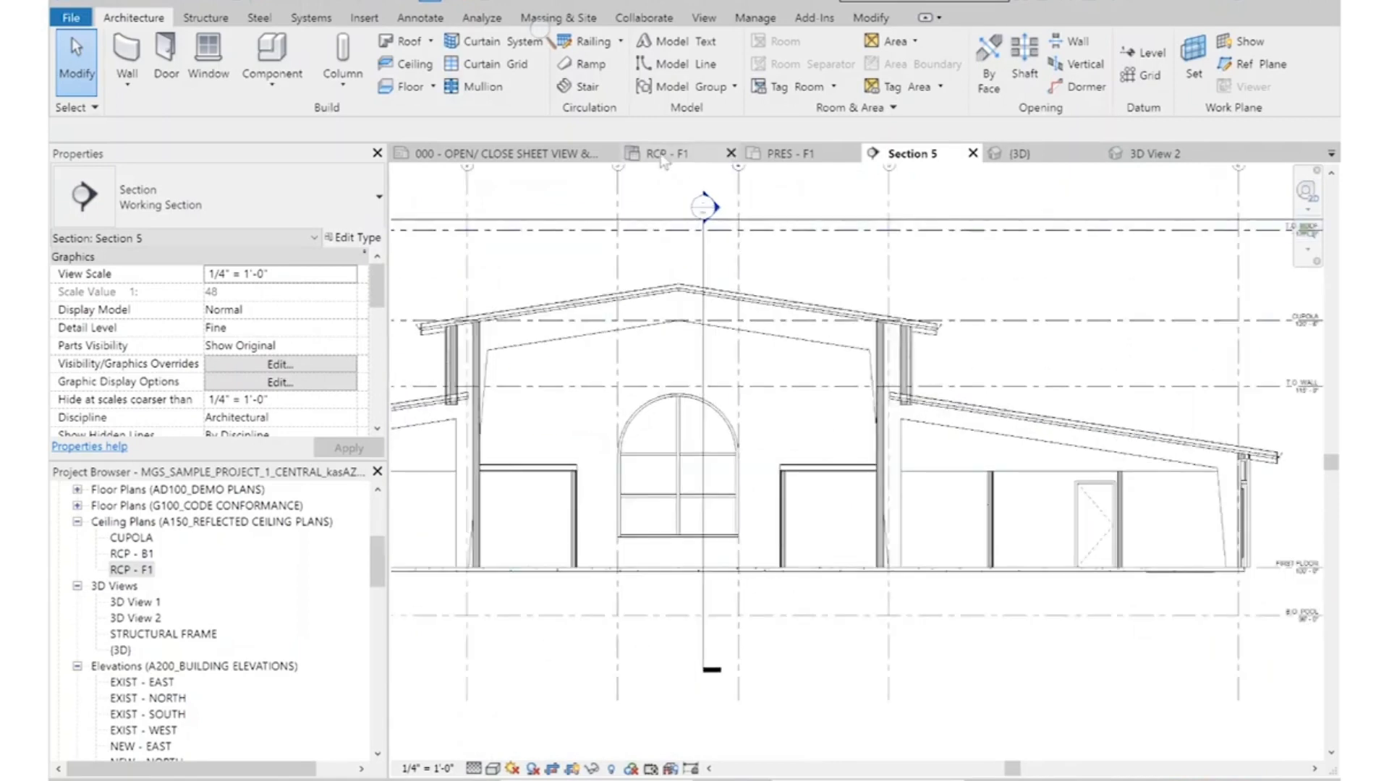
Open the PRES - F1 floor plan and locate the interior wall at door 017B between the lobby and the circulation area
click(758, 154)
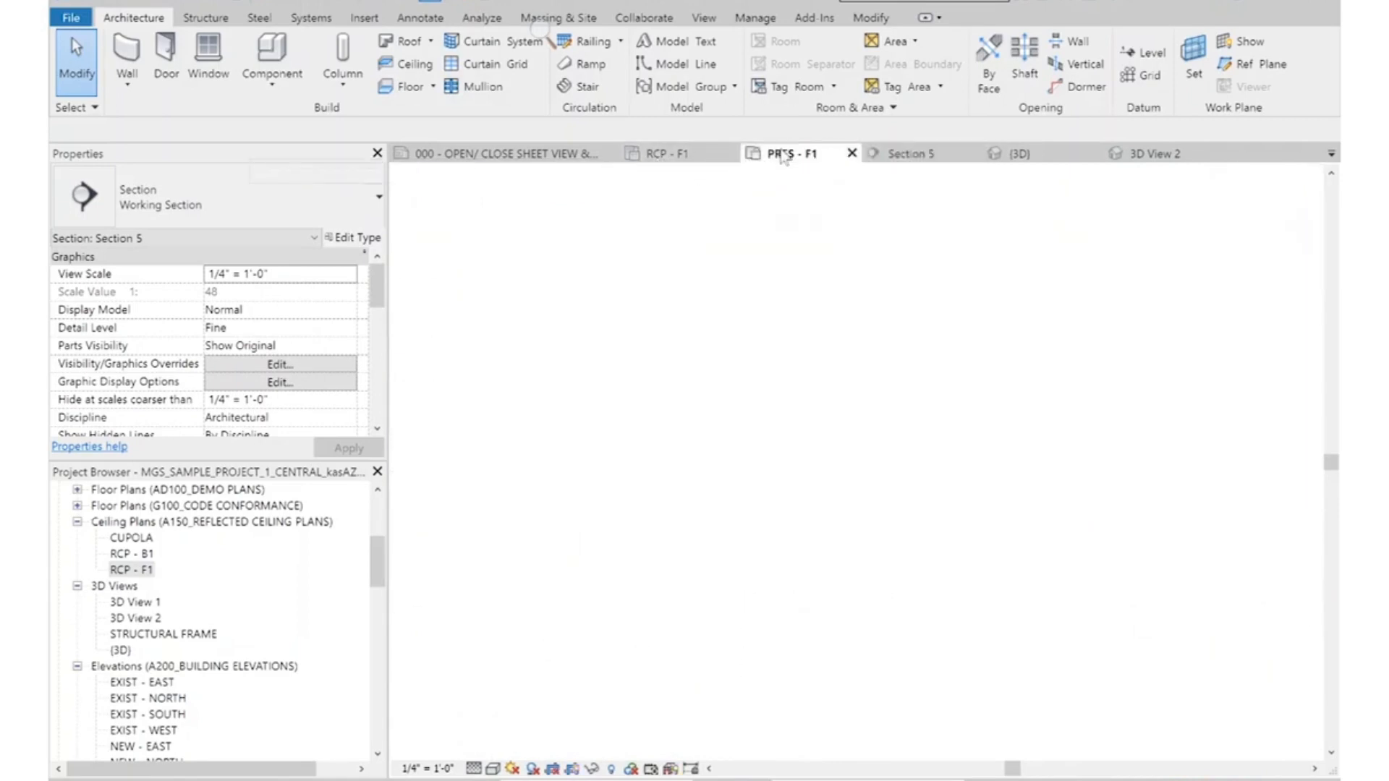
scroll(901, 350, down, 2)
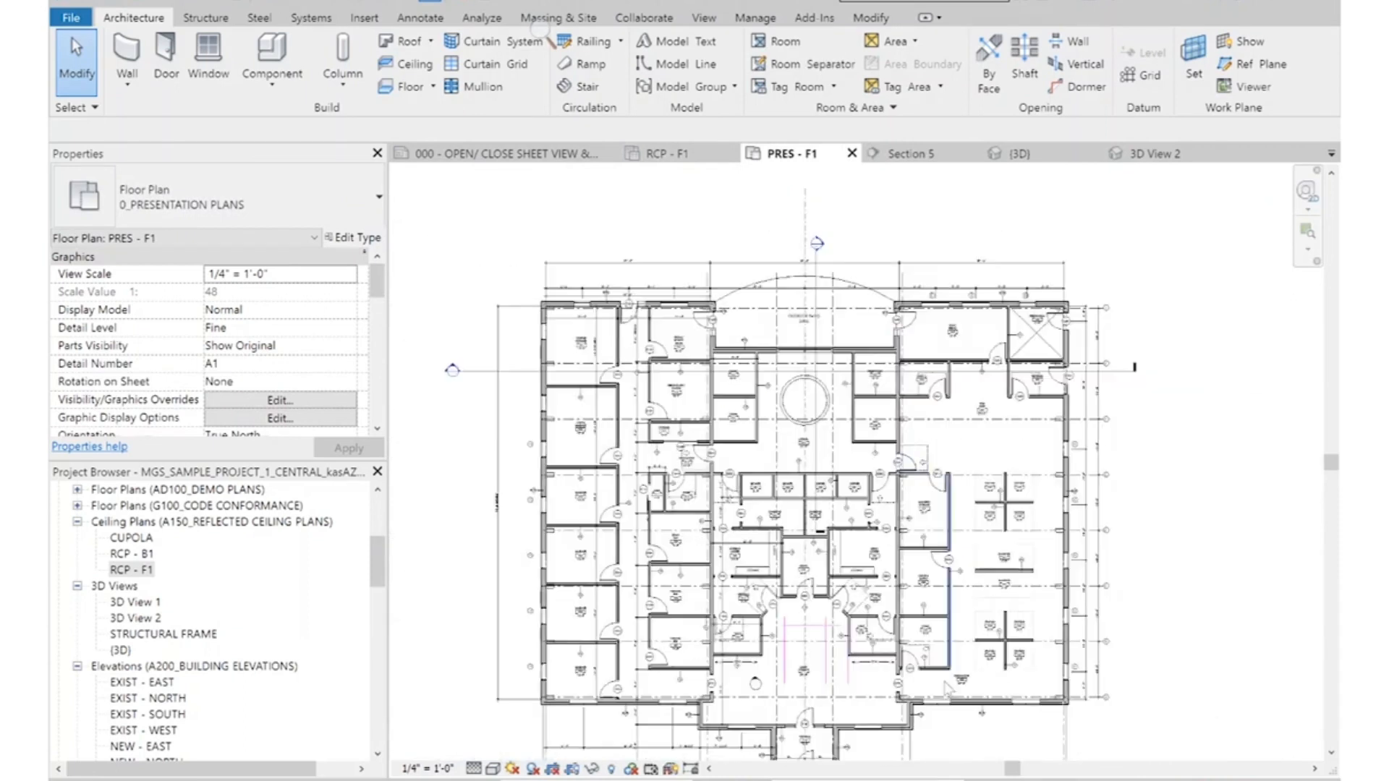
scroll(924, 745, up, 5)
scroll(878, 599, up, 3)
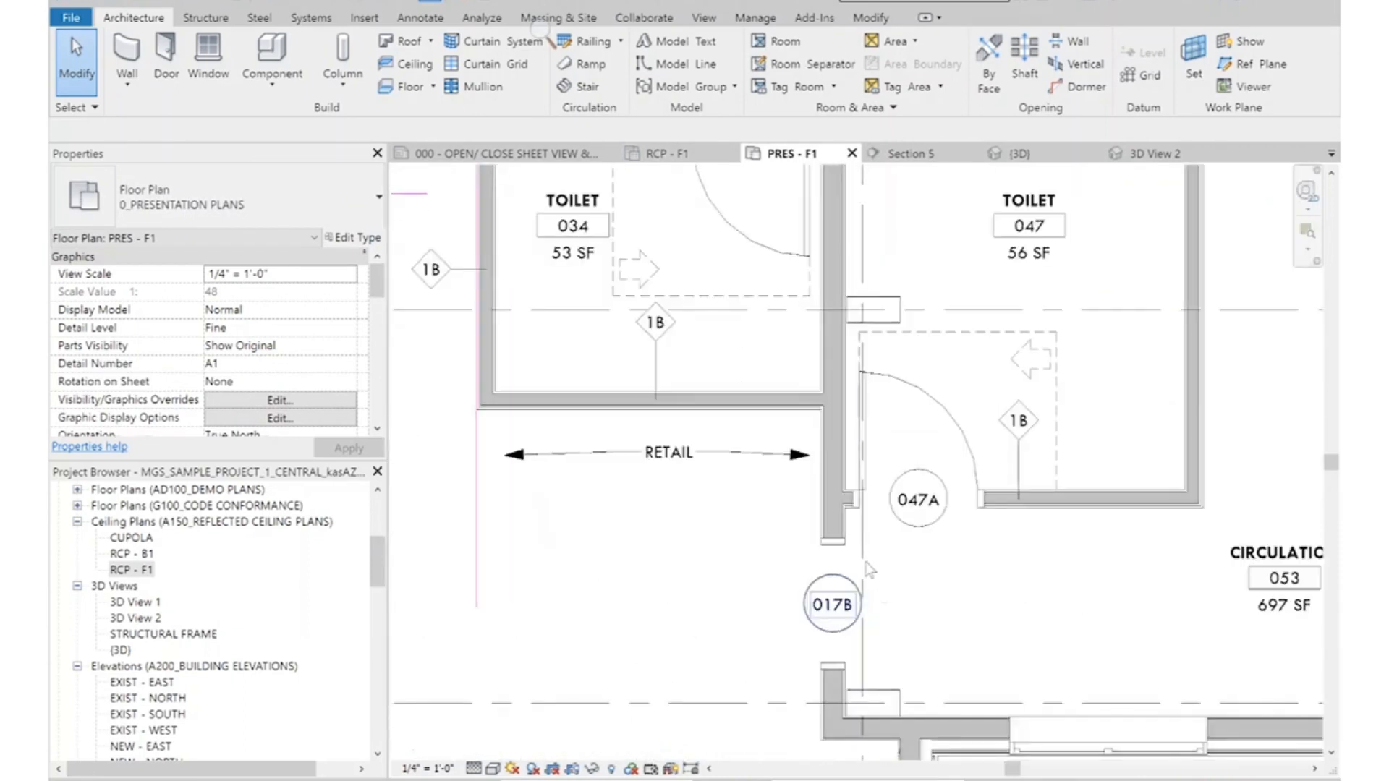
click(833, 434)
scroll(988, 667, down, 2)
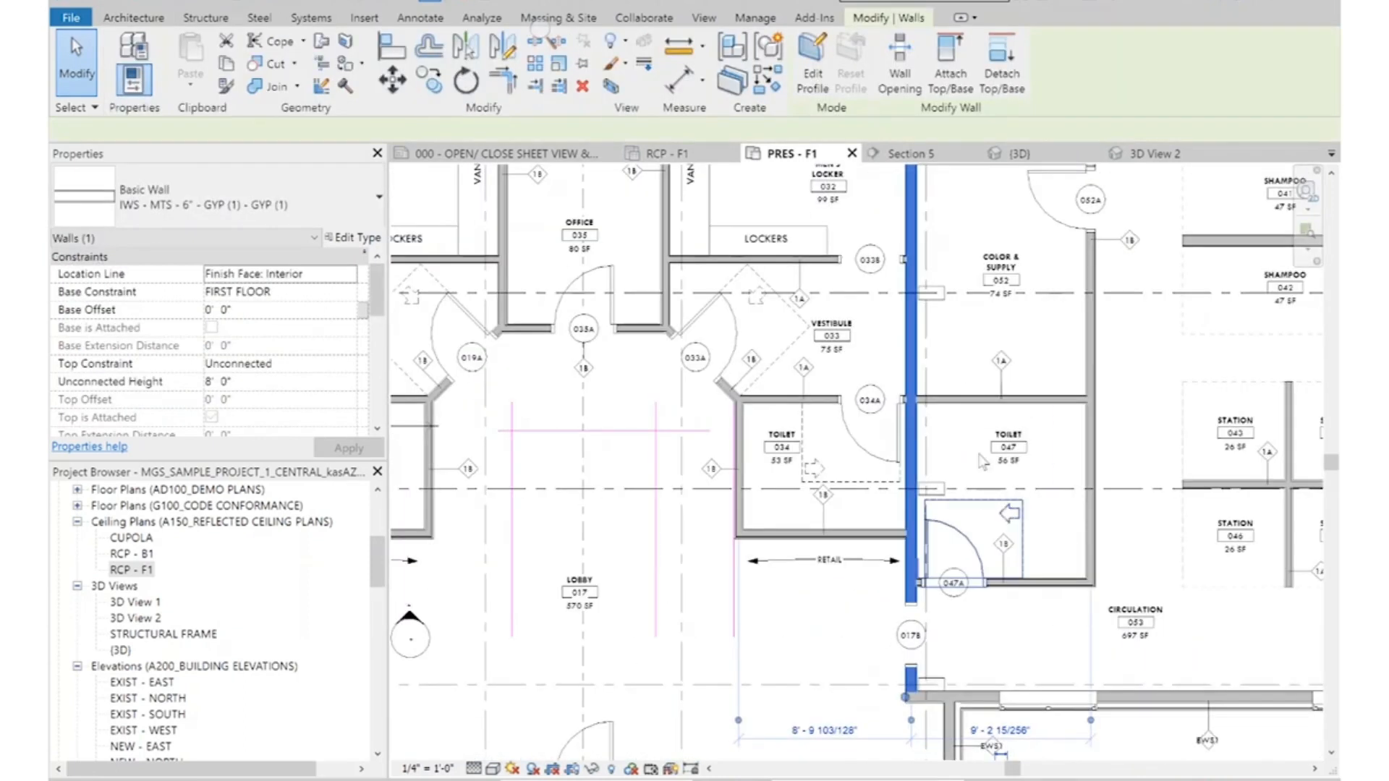
key(a)
key(l)
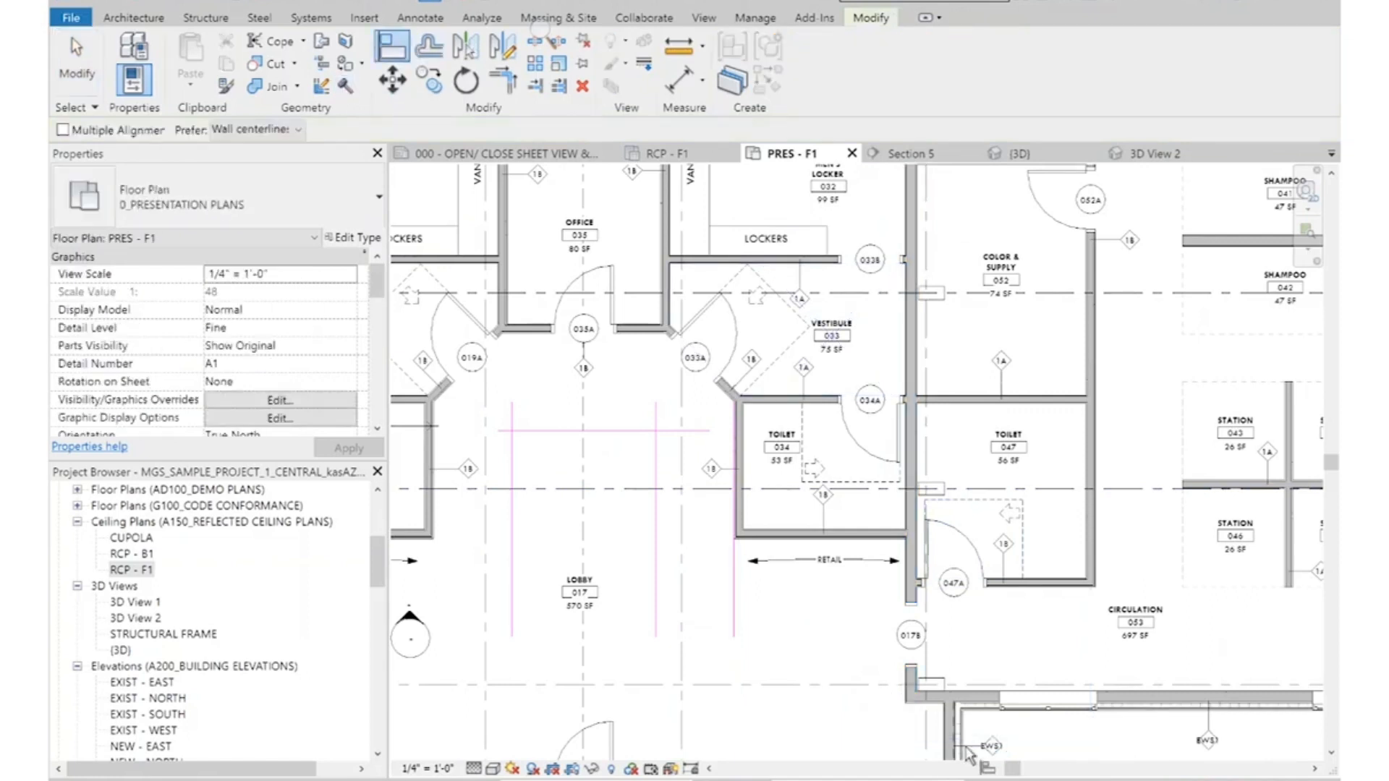
scroll(897, 683, up, 5)
click(891, 675)
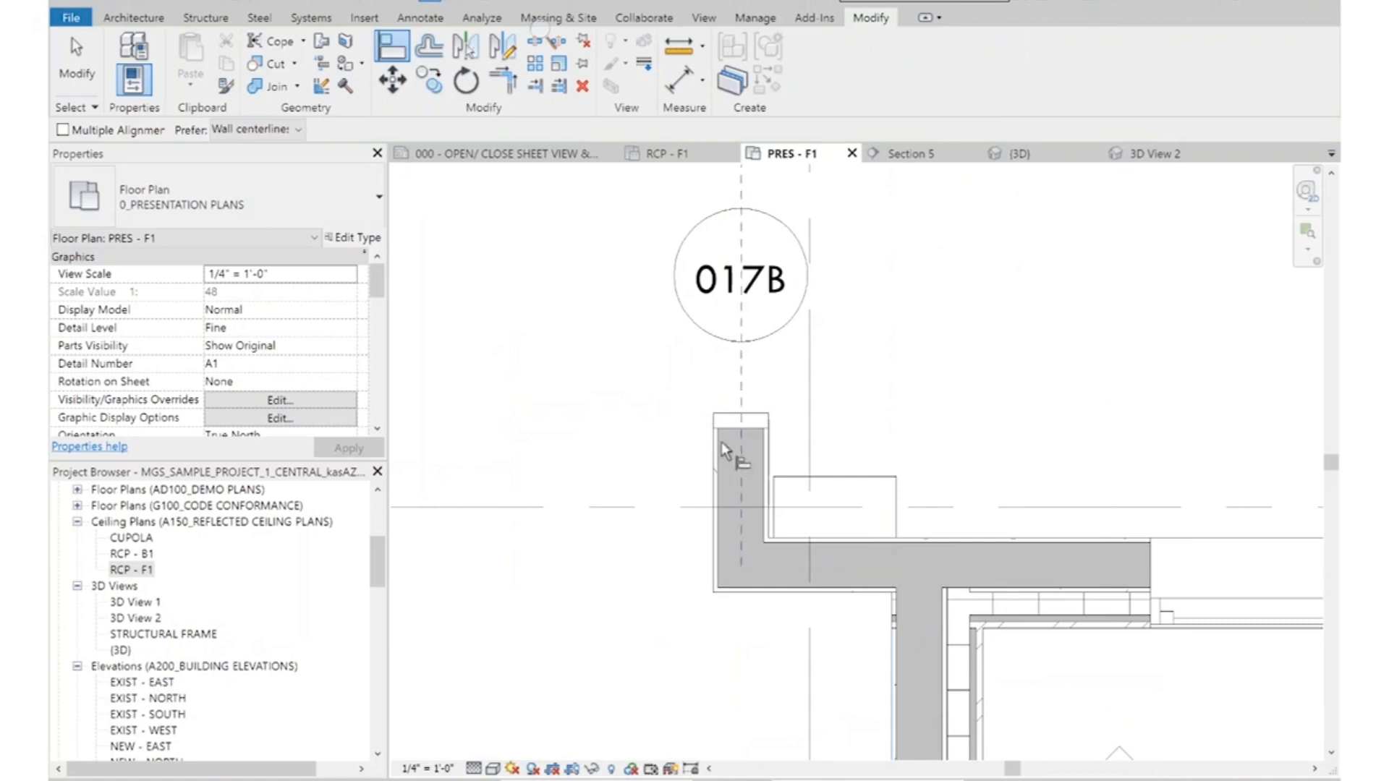
key(Escape)
key(Escape)
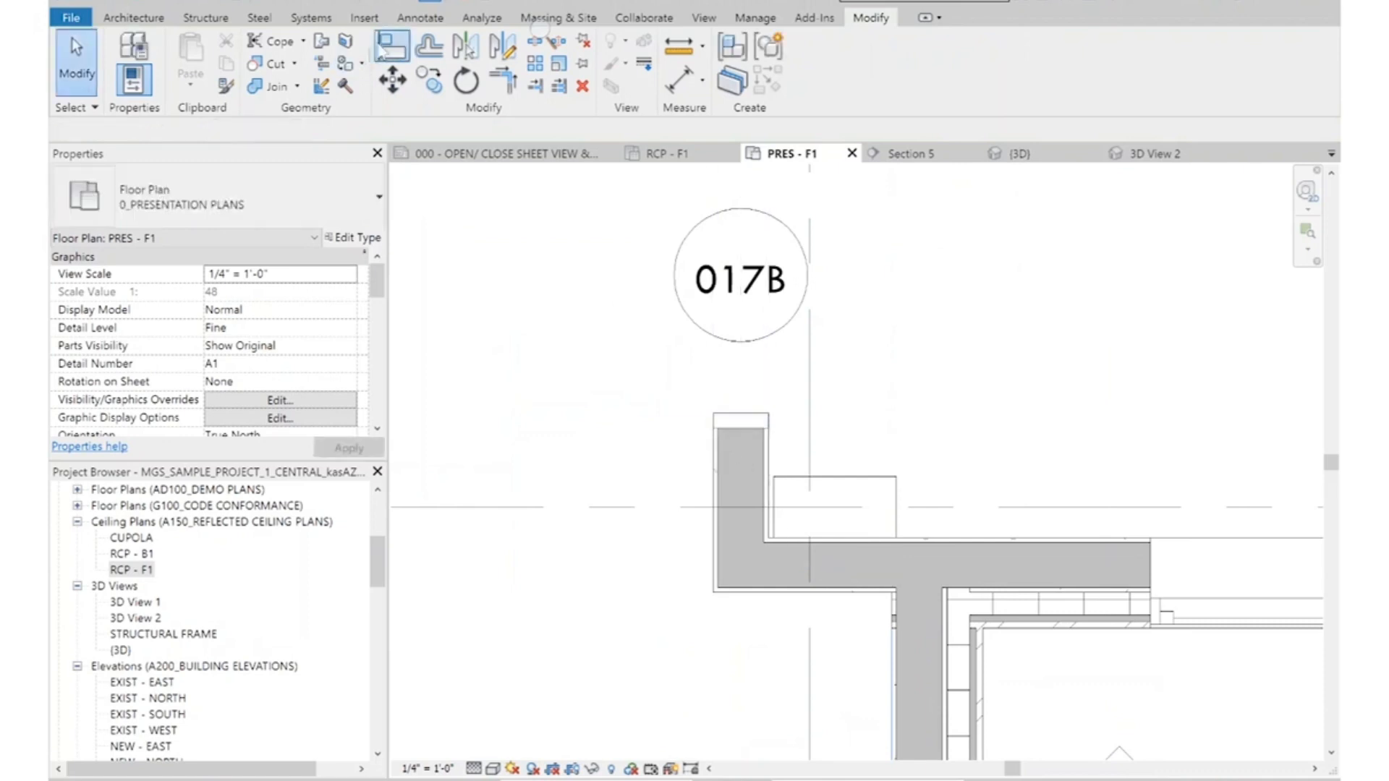
Align the interior wall at door 017B with the exterior wall that continues below it beside the lobby
click(381, 53)
scroll(932, 362, down, 3)
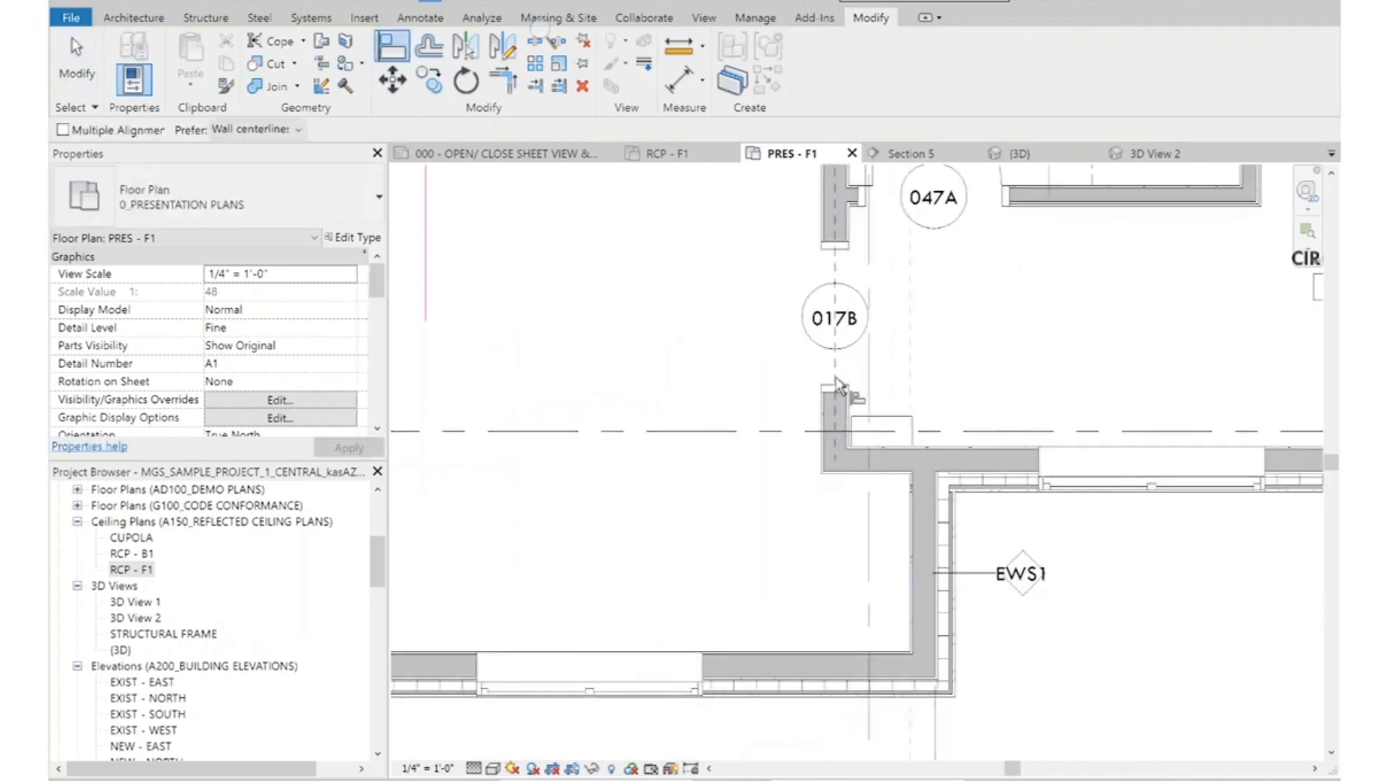
scroll(839, 388, up, 3)
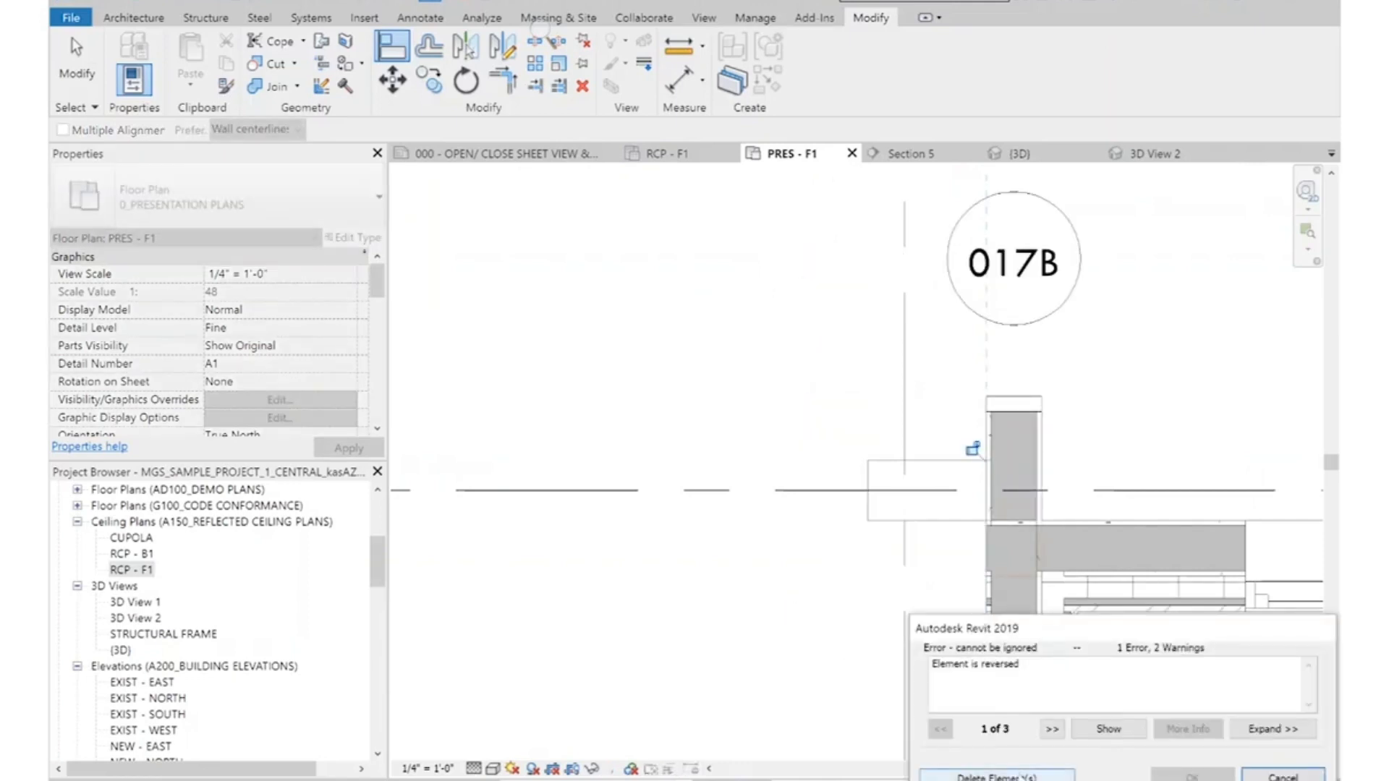
key(Escape)
scroll(720, 583, down, 5)
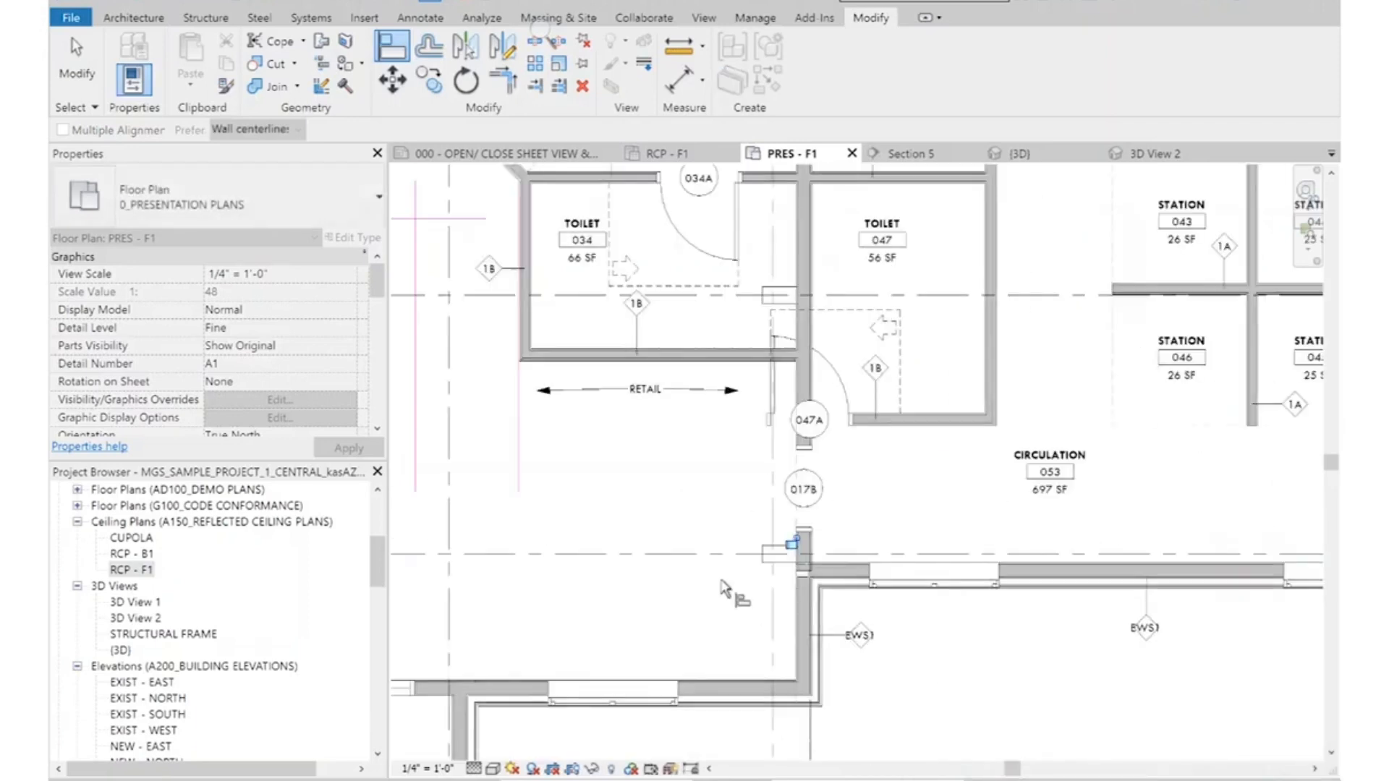
middle_drag(917, 539, 917, 623)
key(Escape)
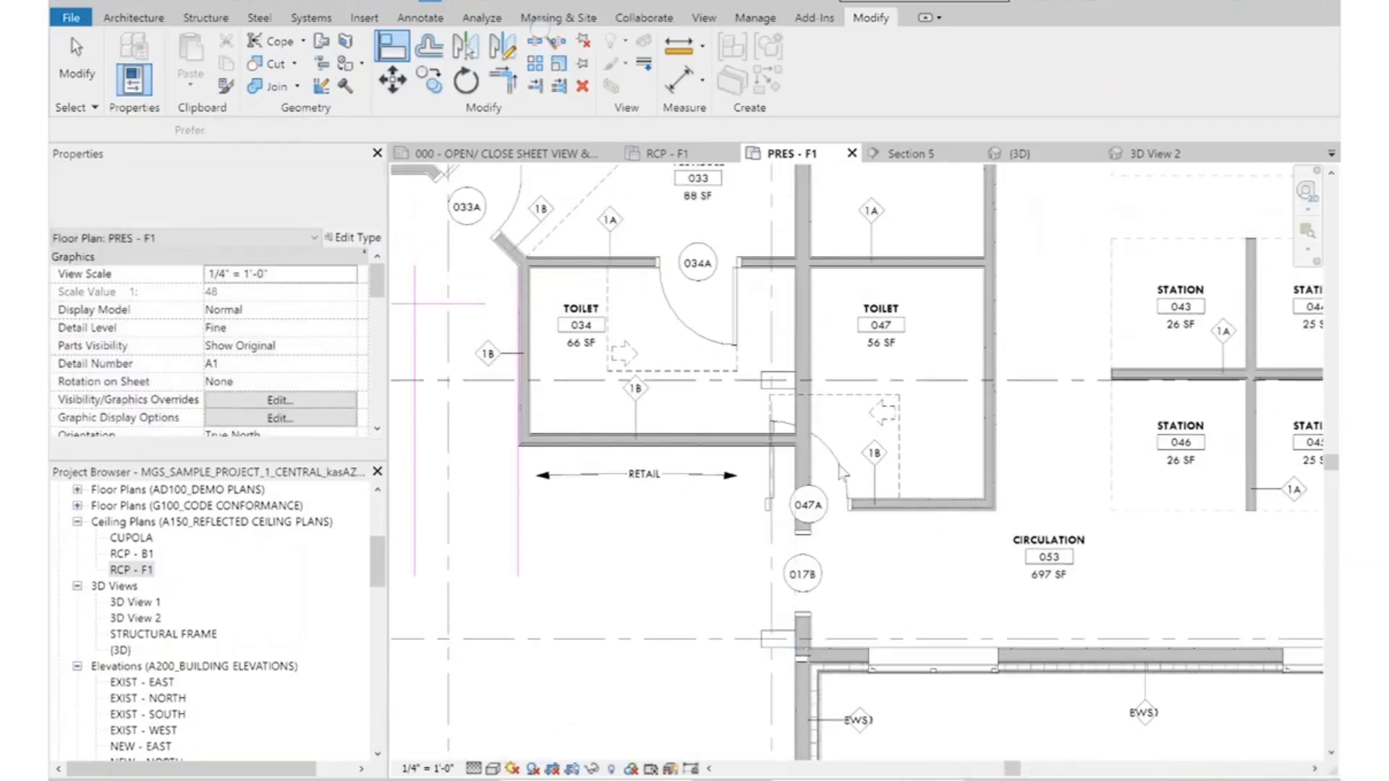
Move door 047A about 1'-11" into the Toilet 047 wall so that it clears the relocated long wall
scroll(838, 459, up, 4)
click(818, 443)
click(393, 80)
click(636, 503)
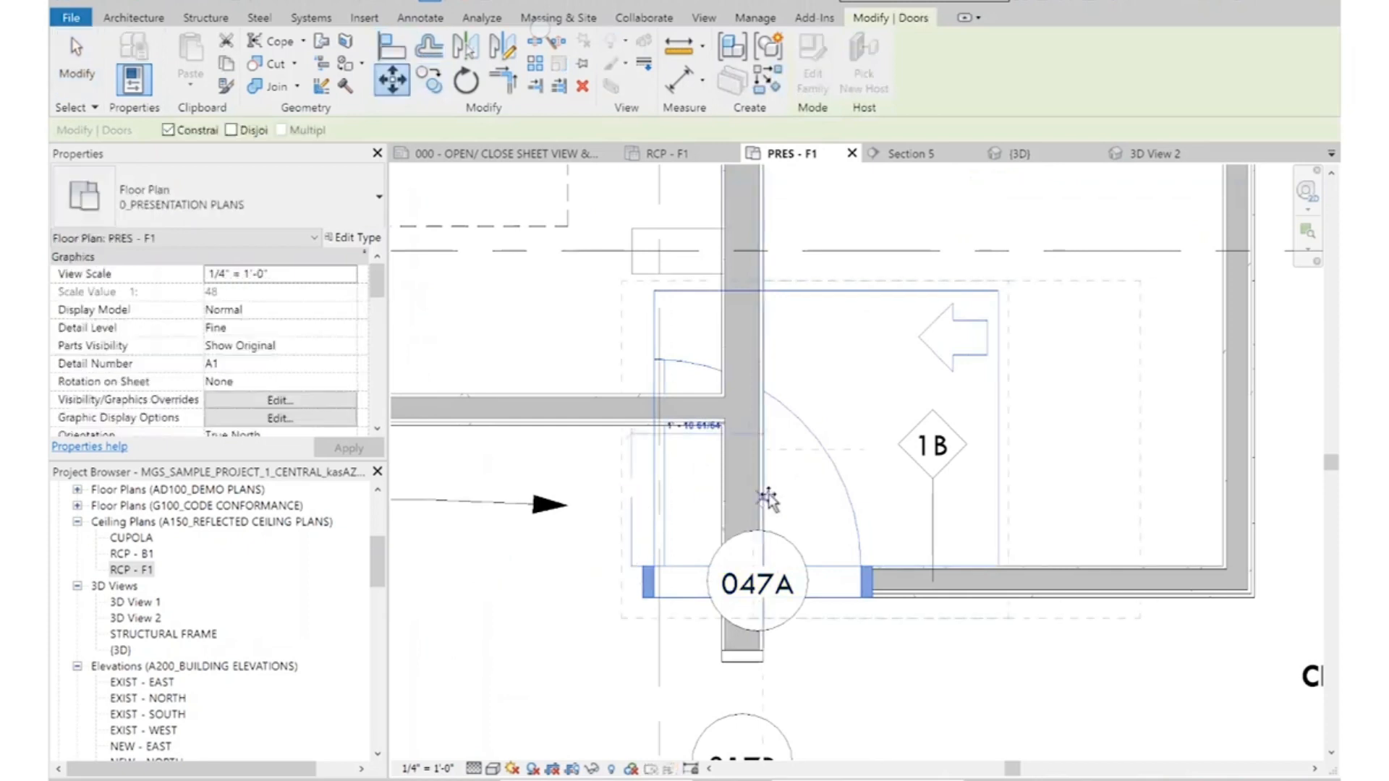
click(766, 496)
click(1077, 733)
Follow the relocated wall past the Laundry and Salt rooms and examine its end near Meditation 027 and Staff Break 049
scroll(930, 632, down, 1)
scroll(795, 565, down, 4)
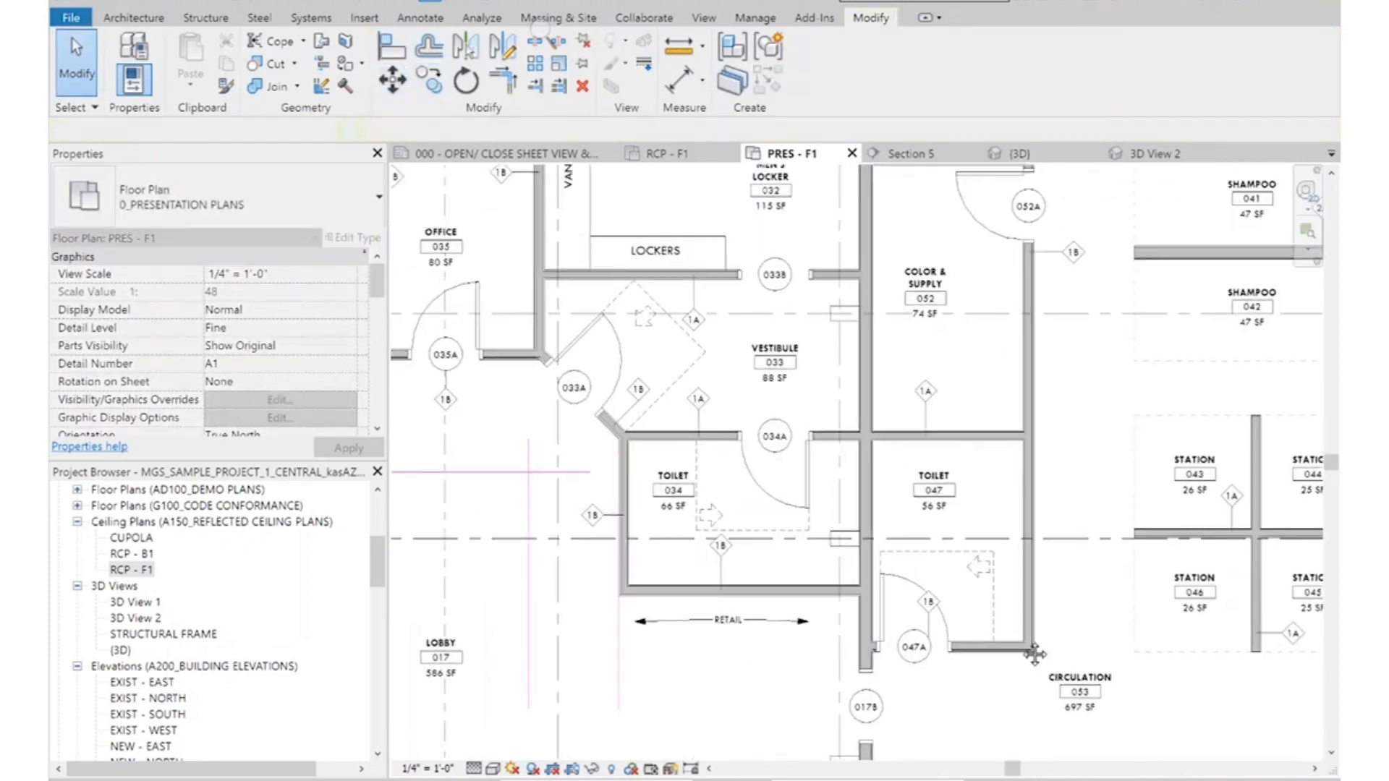
middle_drag(997, 394, 989, 612)
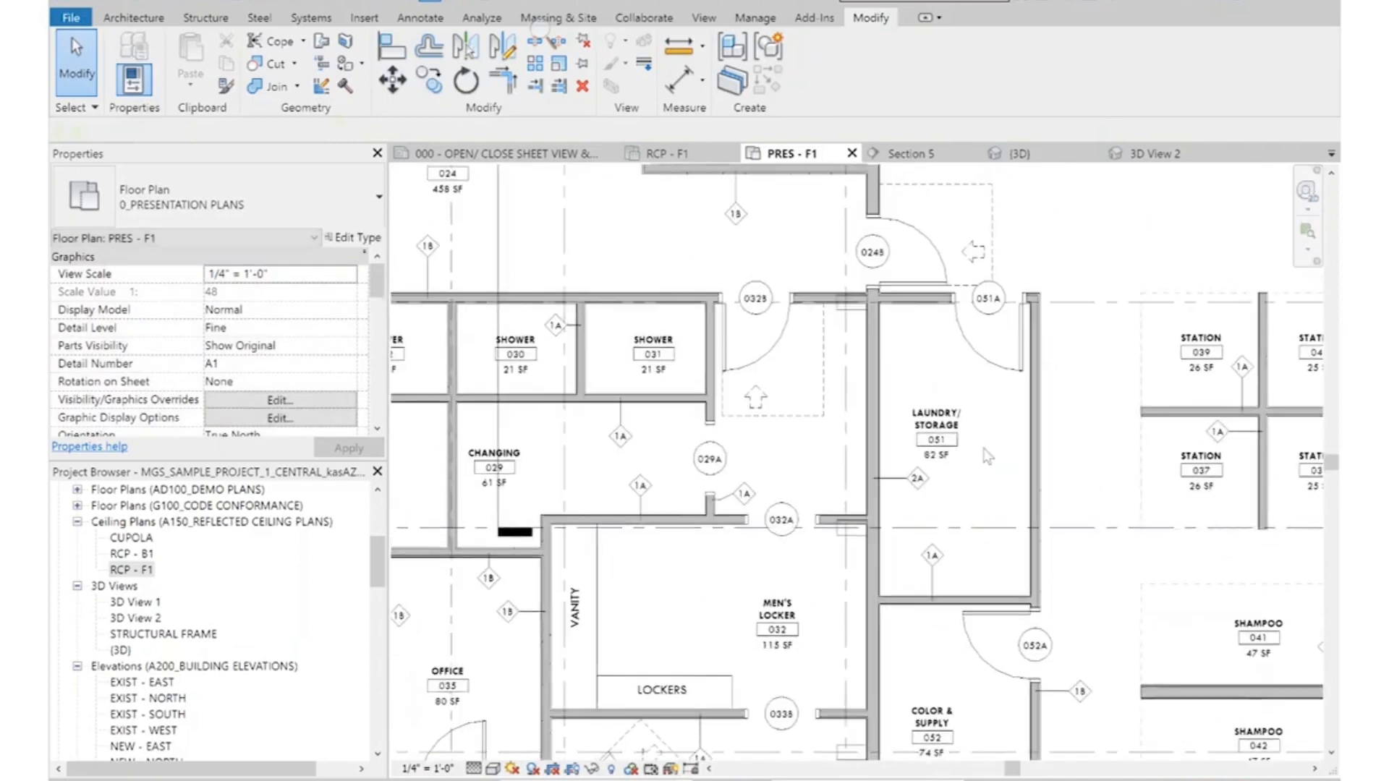
middle_drag(946, 374, 923, 719)
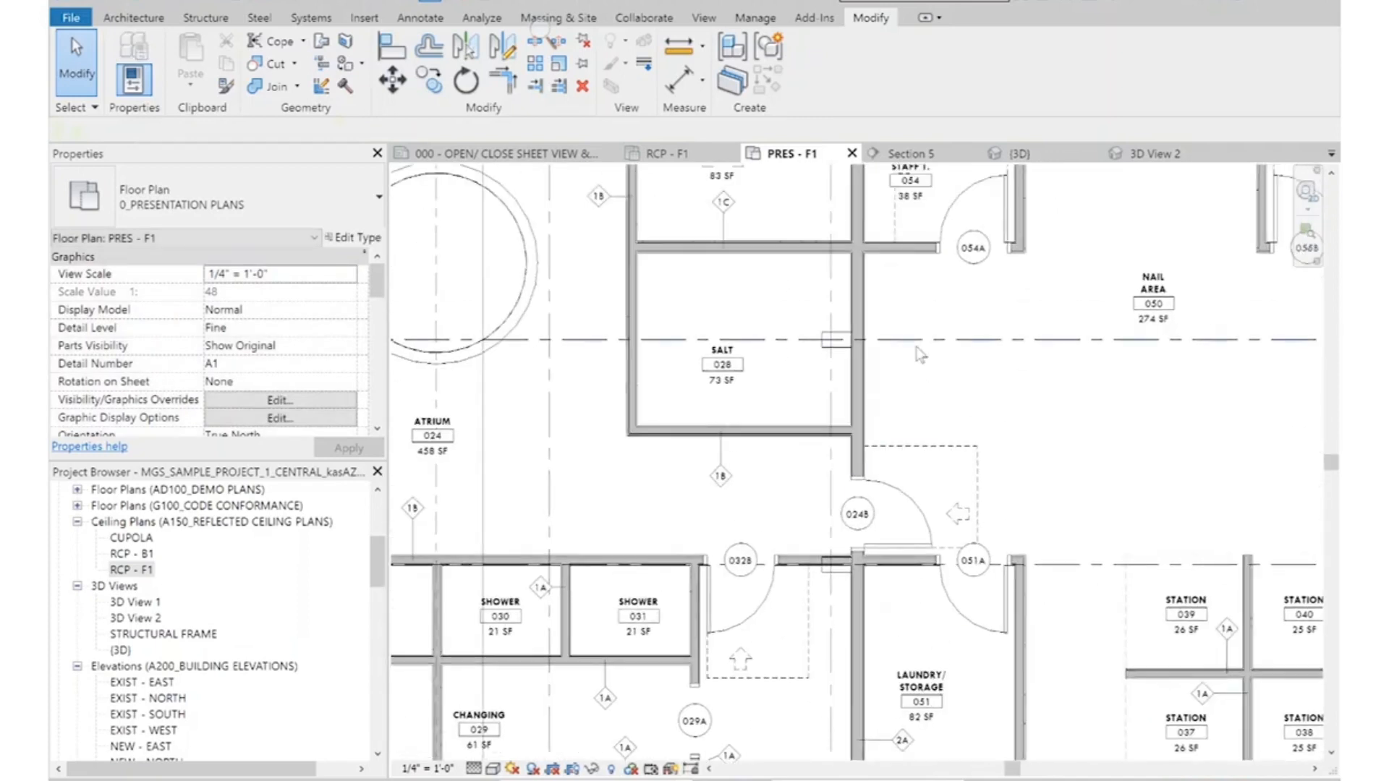
middle_drag(923, 455, 921, 547)
middle_drag(859, 359, 857, 530)
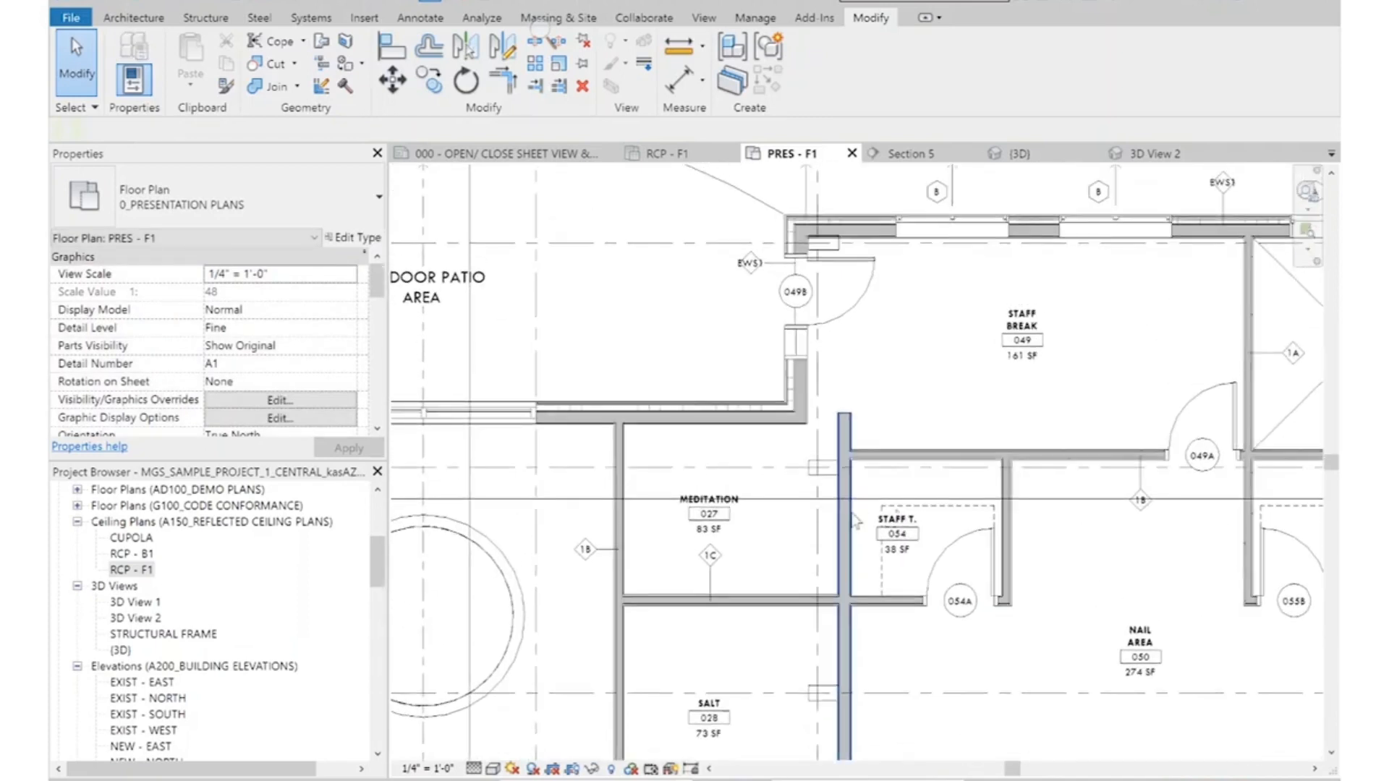
middle_drag(893, 382, 892, 466)
scroll(825, 465, up, 2)
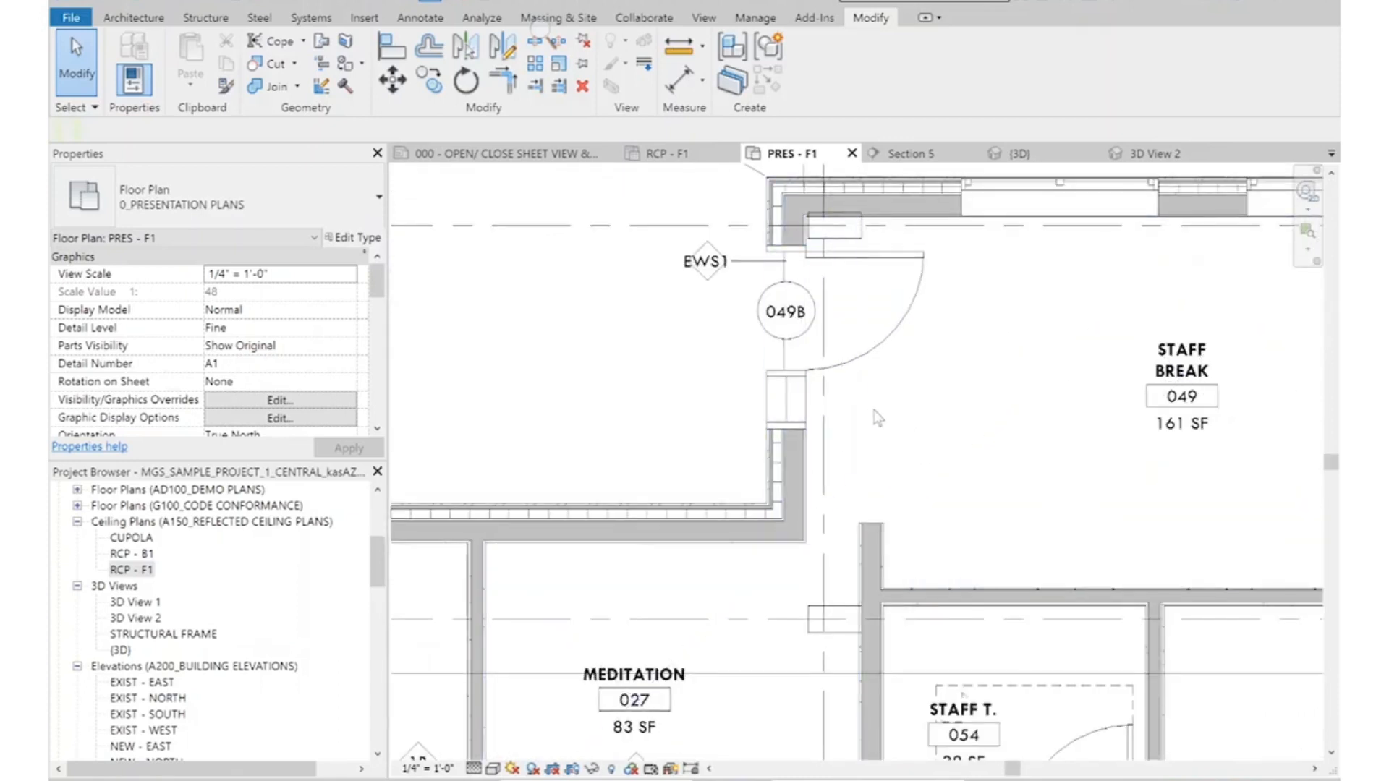
scroll(877, 418, down, 3)
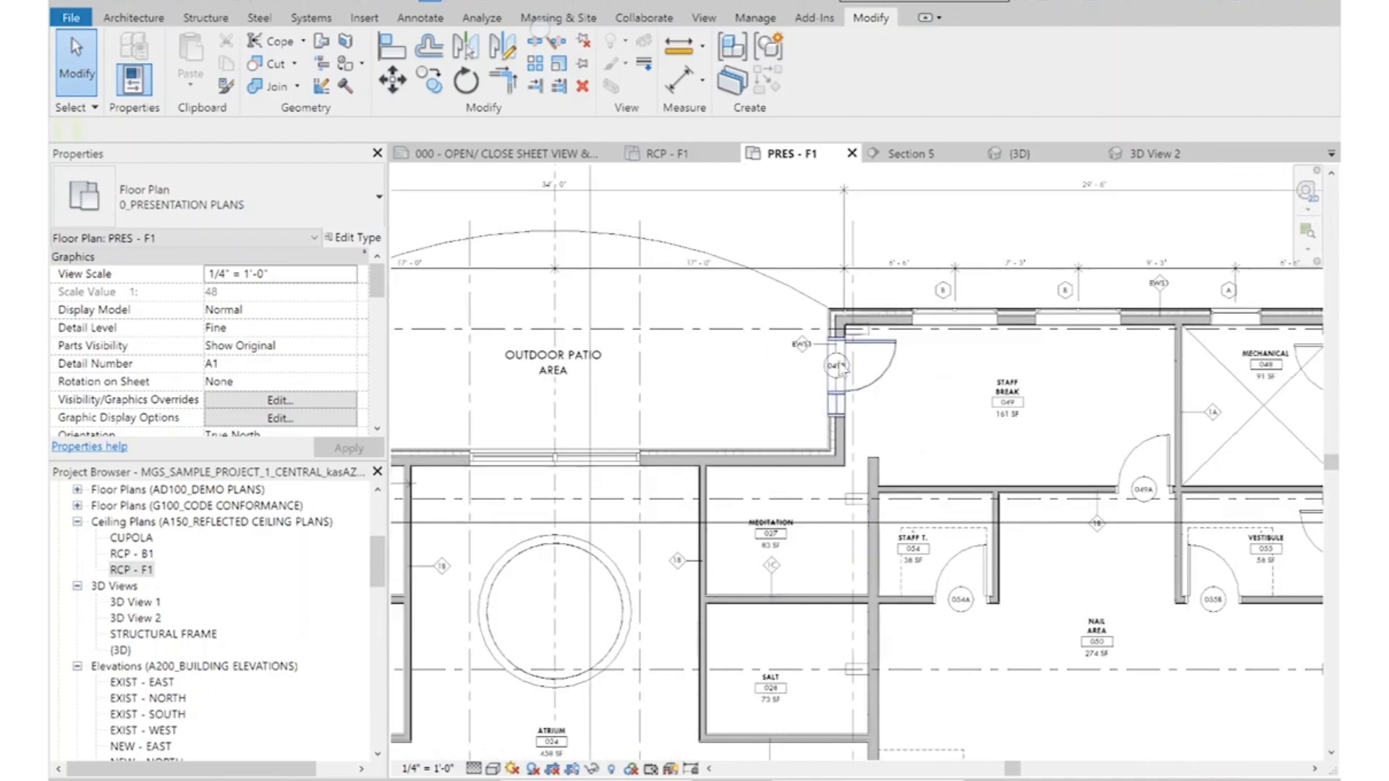
scroll(859, 469, up, 2)
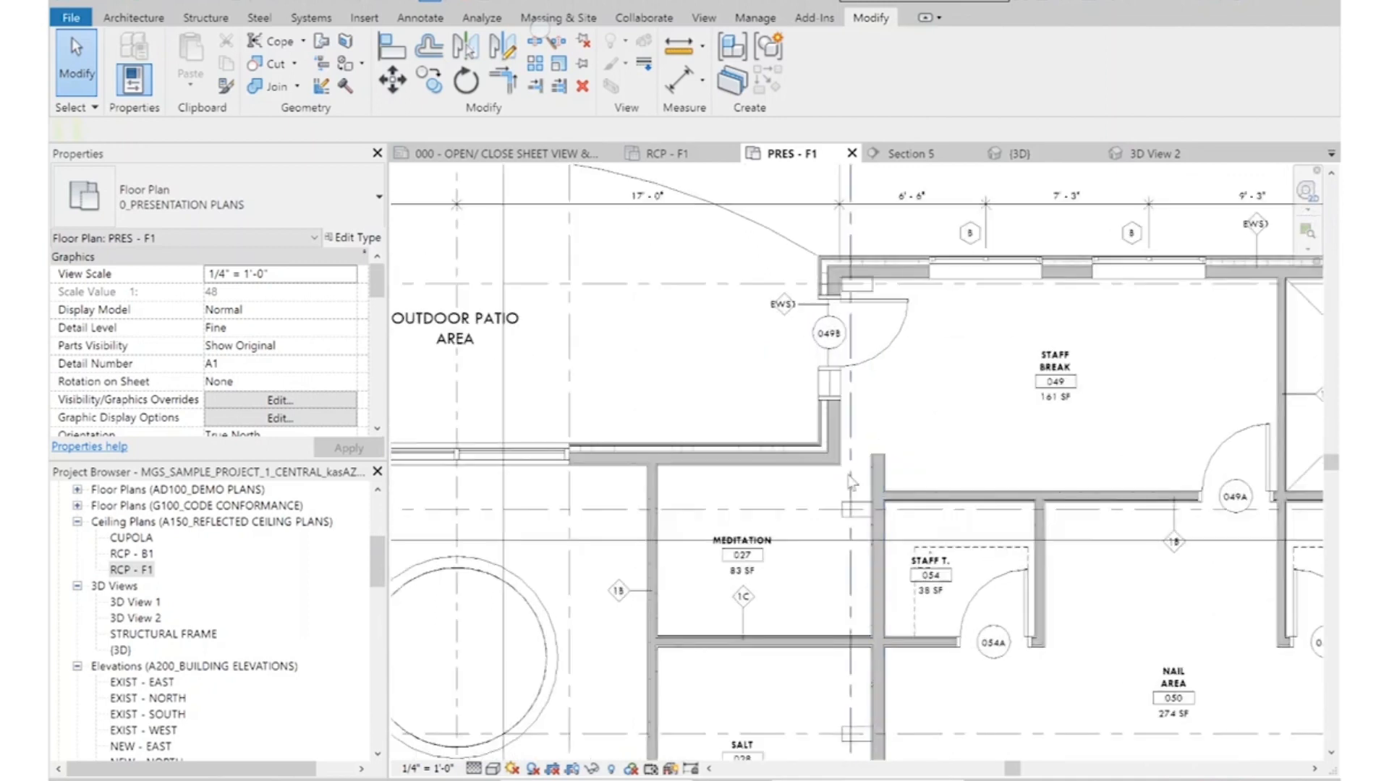
Draw a short wall of the same interior type from the exterior corner by Meditation 027 to the long wall, closing the gap
right_click(876, 463)
click(933, 196)
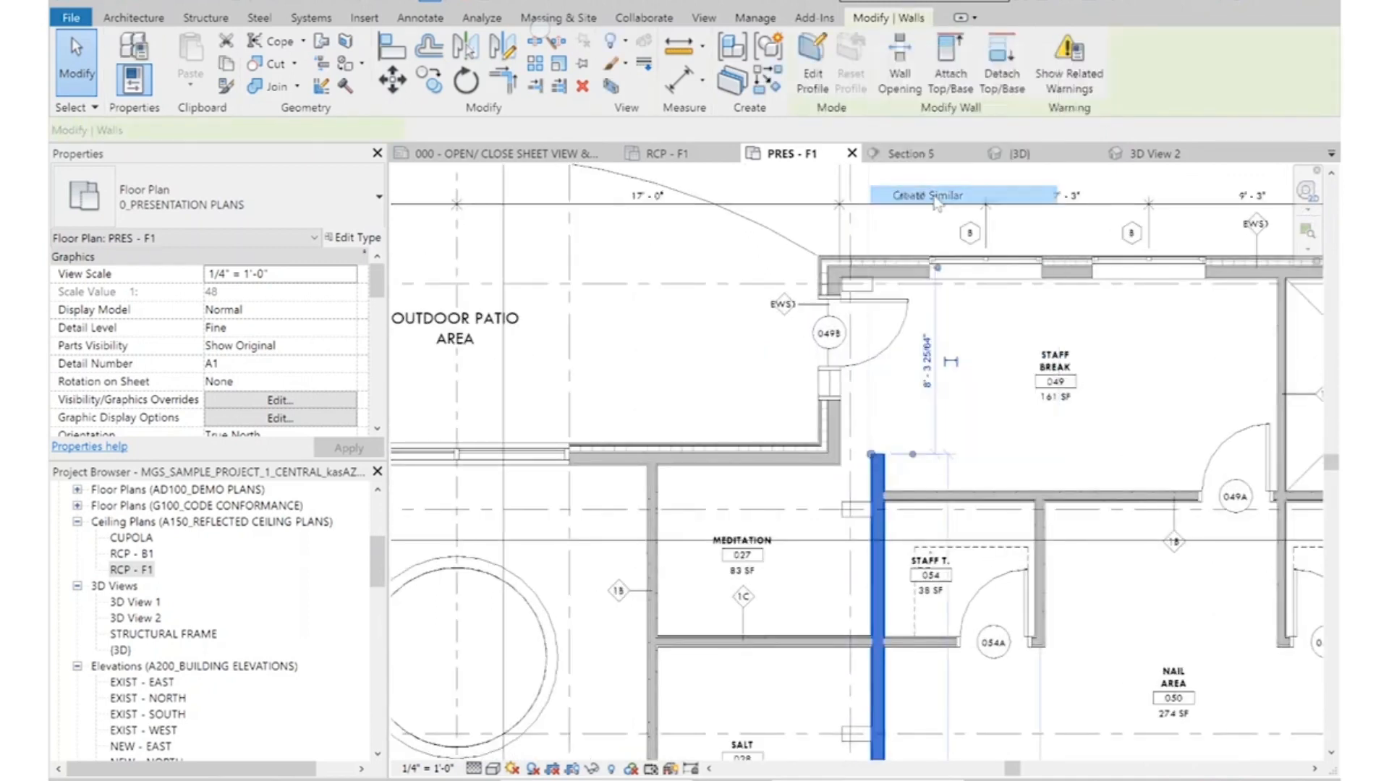
scroll(868, 464, up, 4)
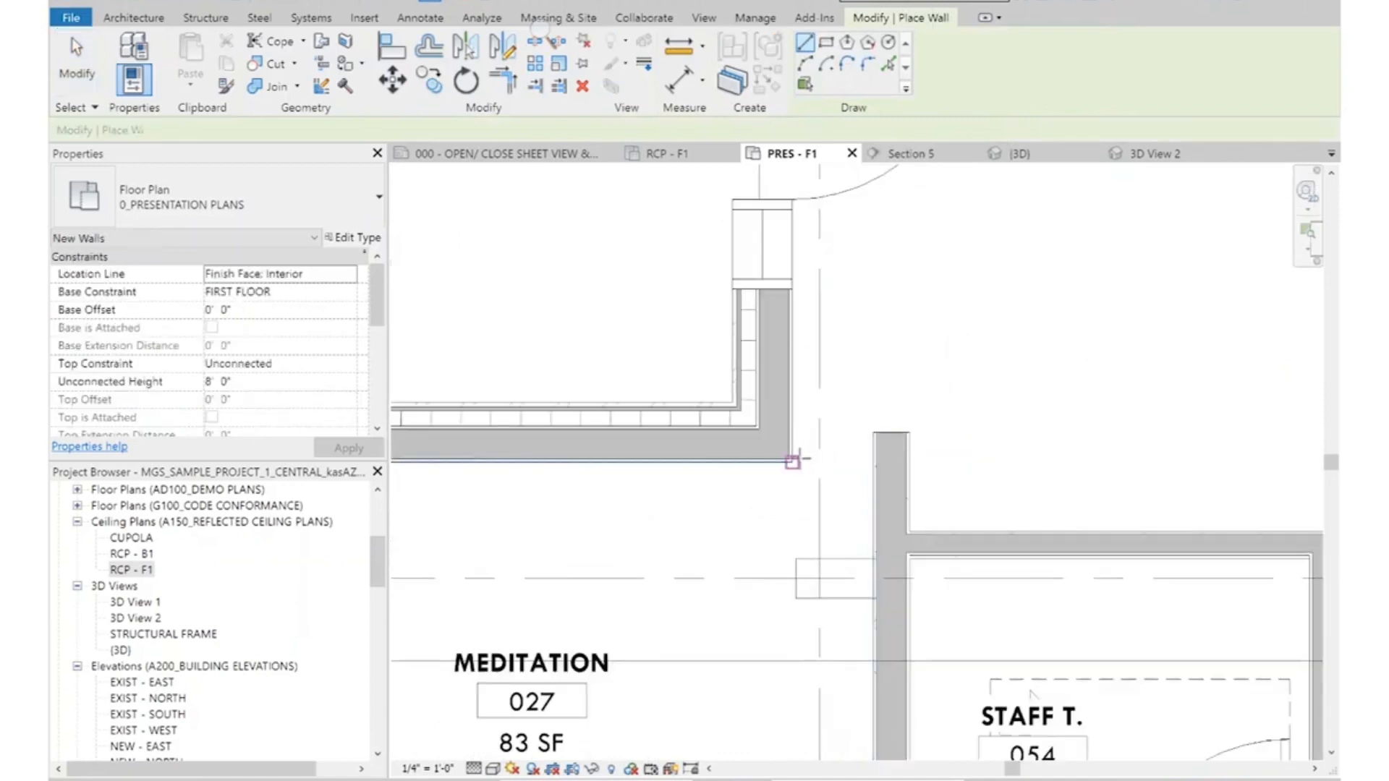
click(792, 463)
click(890, 461)
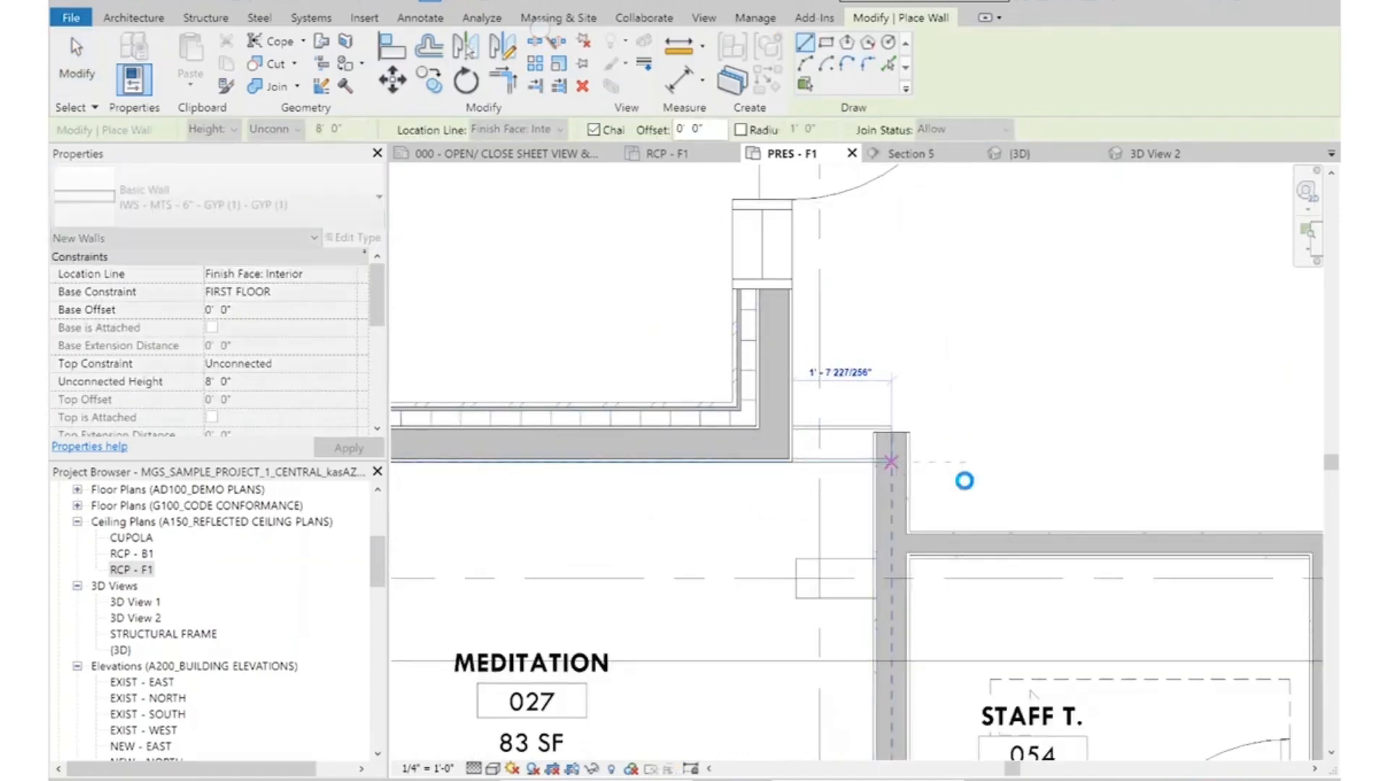
key(Escape)
key(Escape)
scroll(723, 396, down, 4)
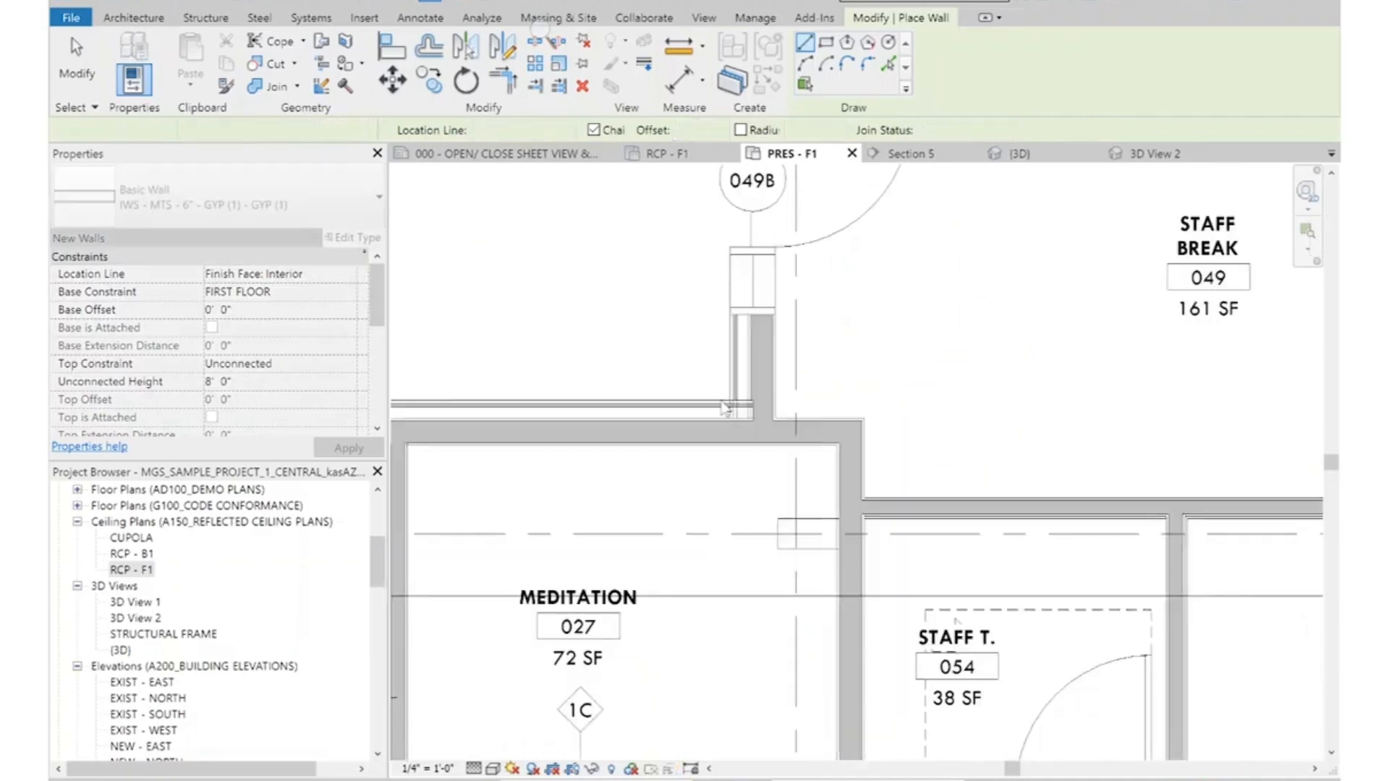
key(Escape)
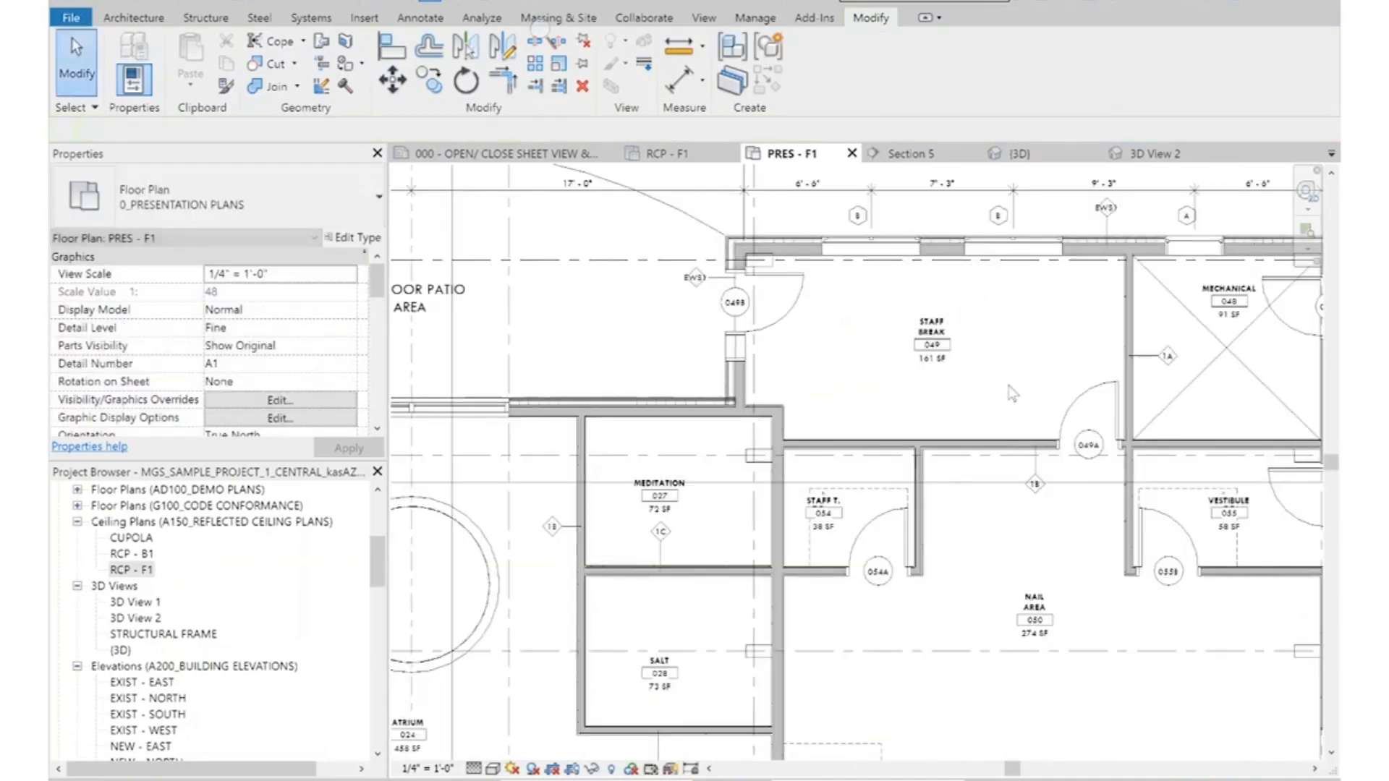
Mirror the short connecting wall about the atrium's vertical centerline to close the matching gap by Sauna 026
scroll(888, 417, down, 6)
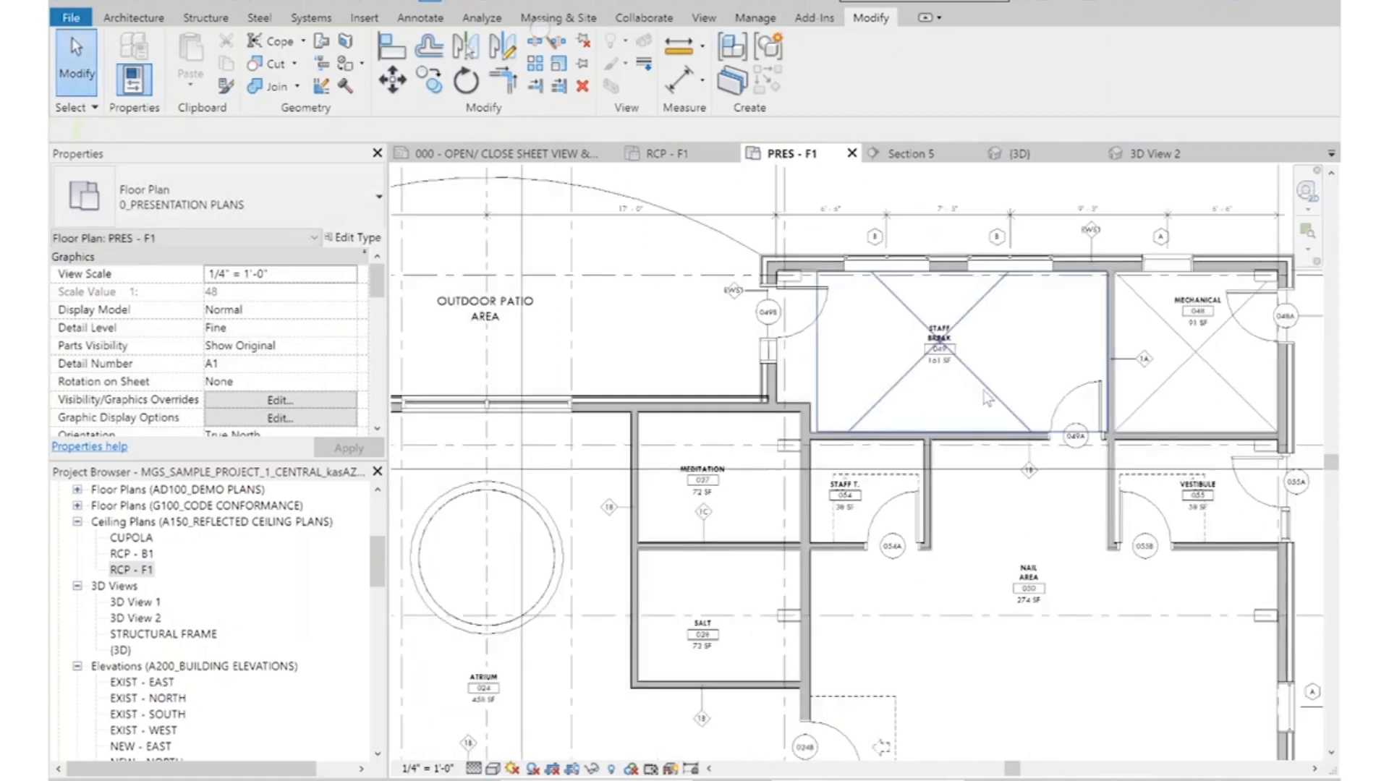
scroll(1193, 325, up, 5)
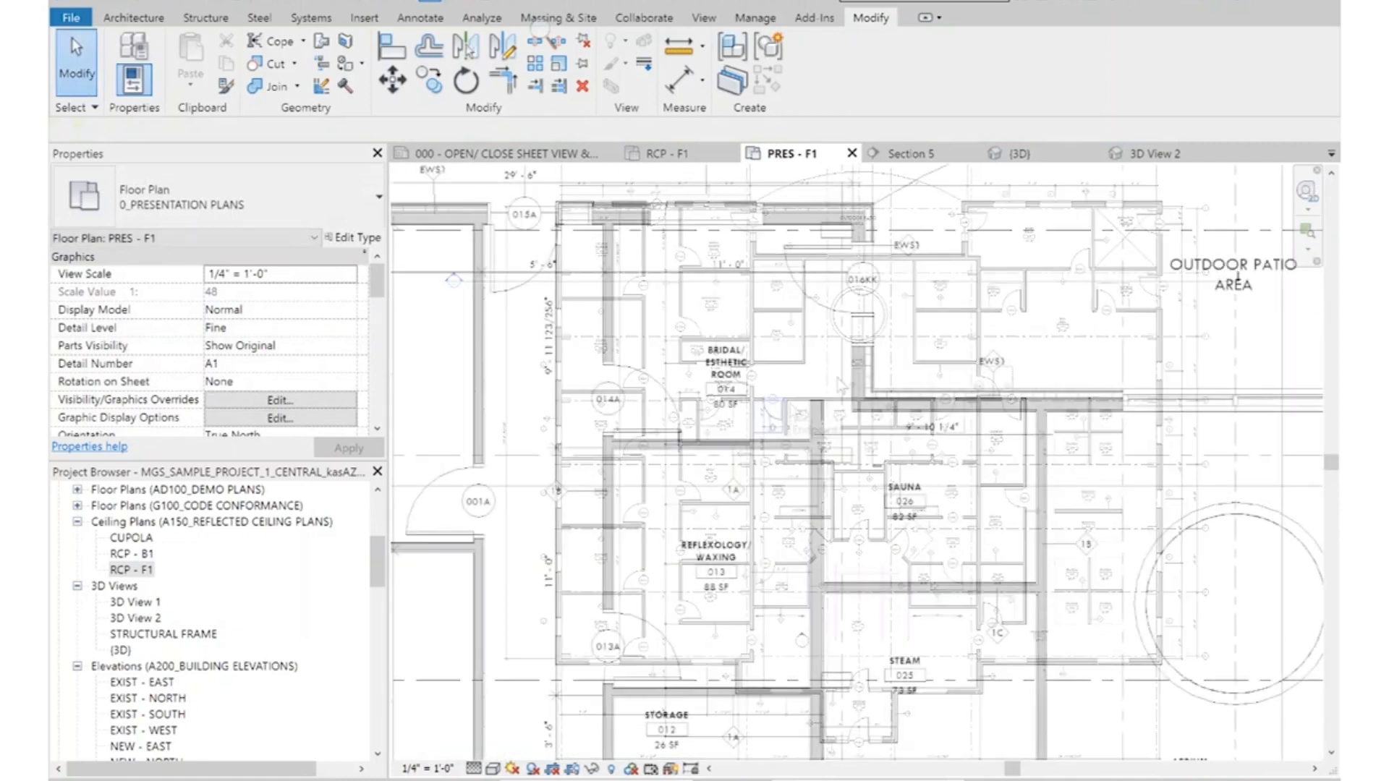
scroll(1183, 384, down, 2)
scroll(1194, 377, up, 4)
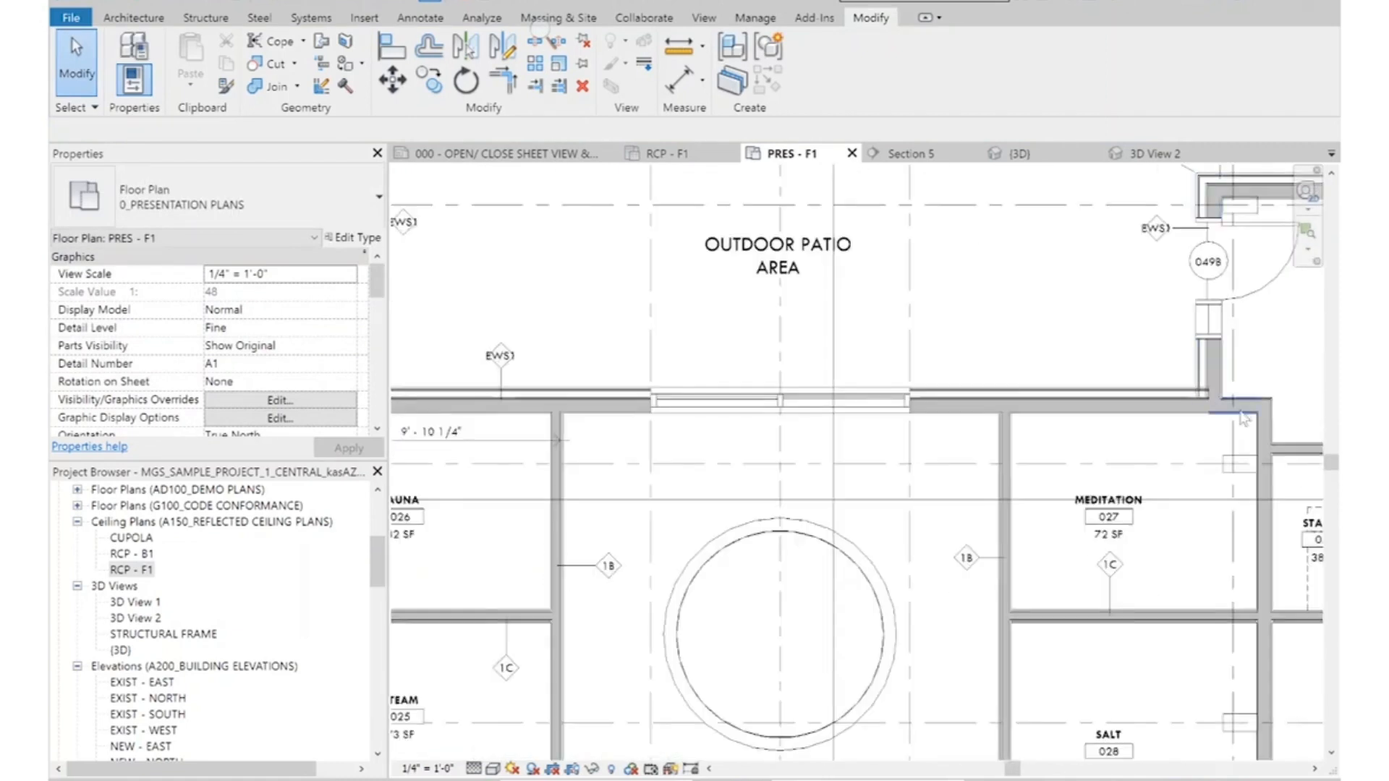
scroll(1242, 409, down, 2)
click(1241, 407)
click(516, 55)
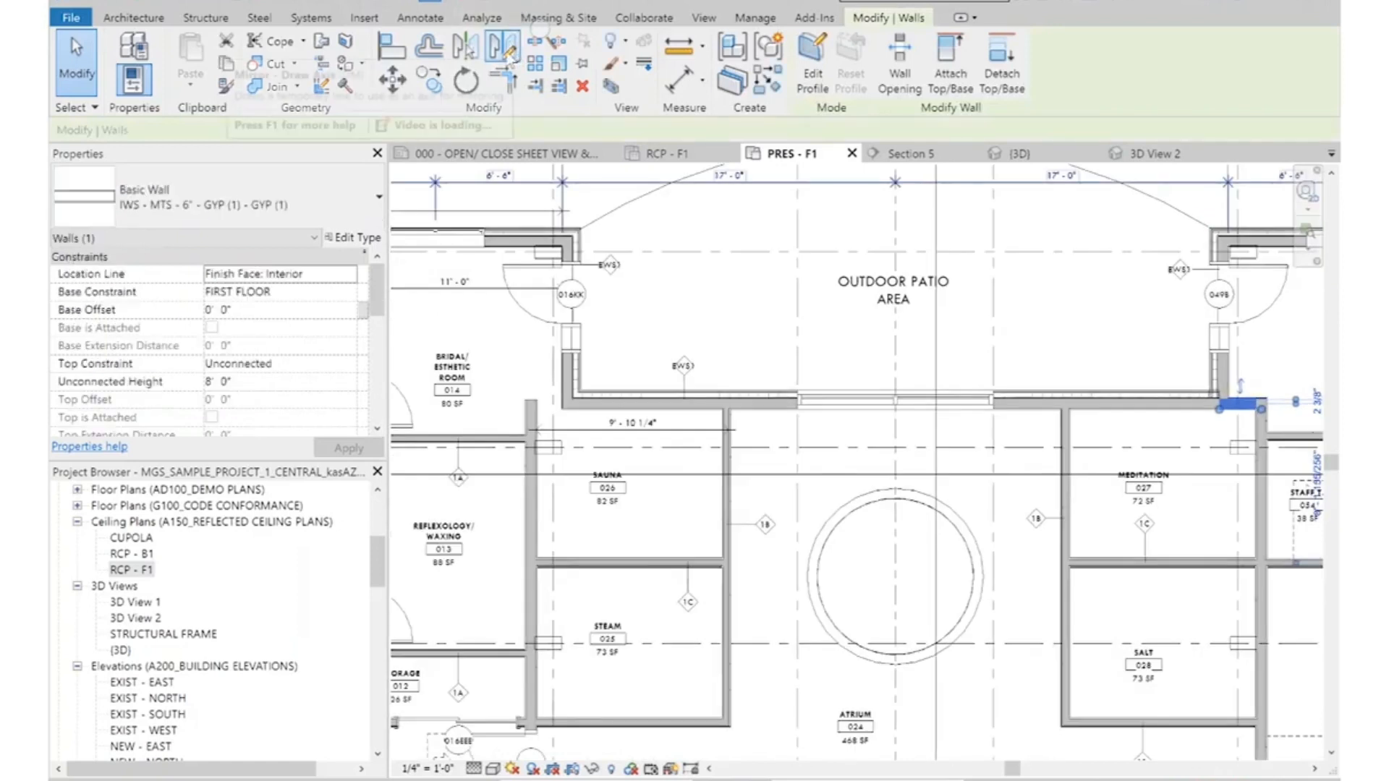
click(895, 402)
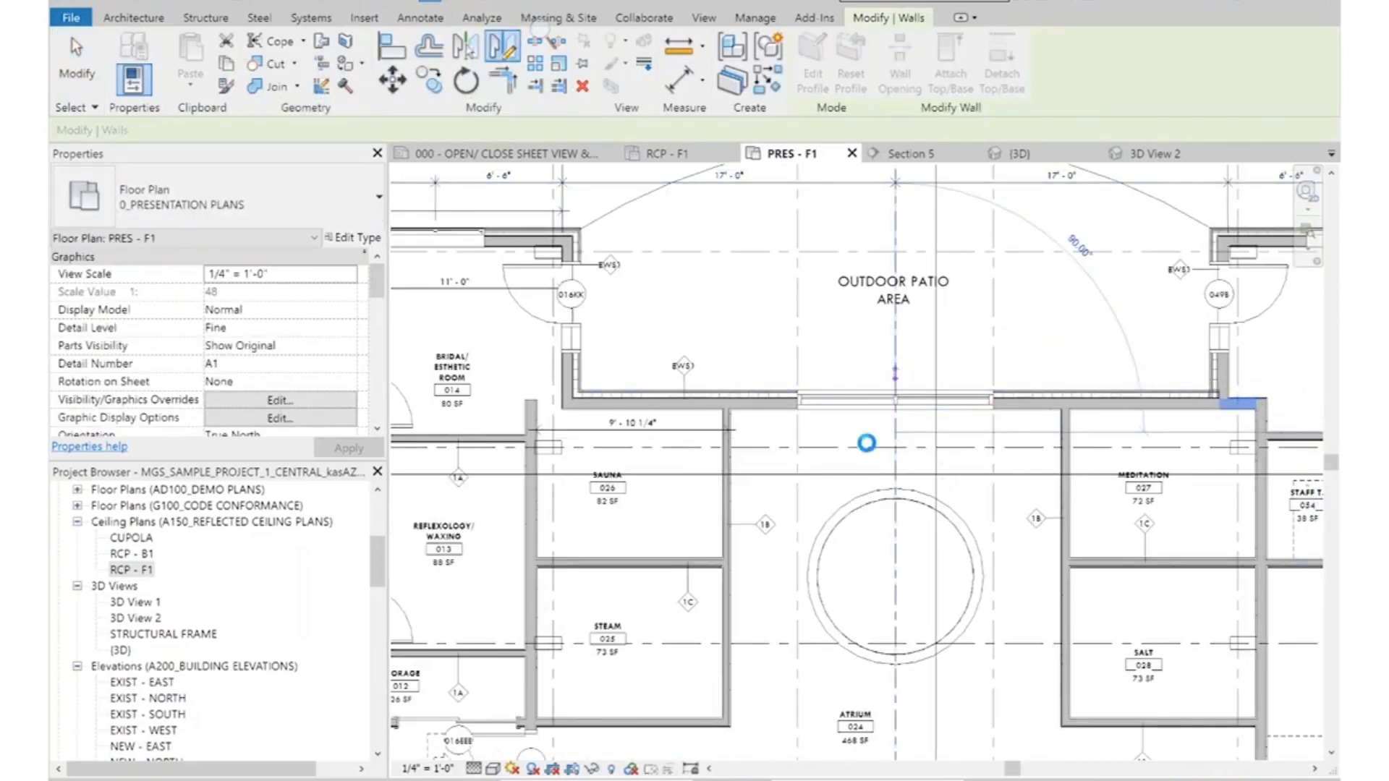
click(857, 477)
key(Escape)
scroll(772, 272, down, 3)
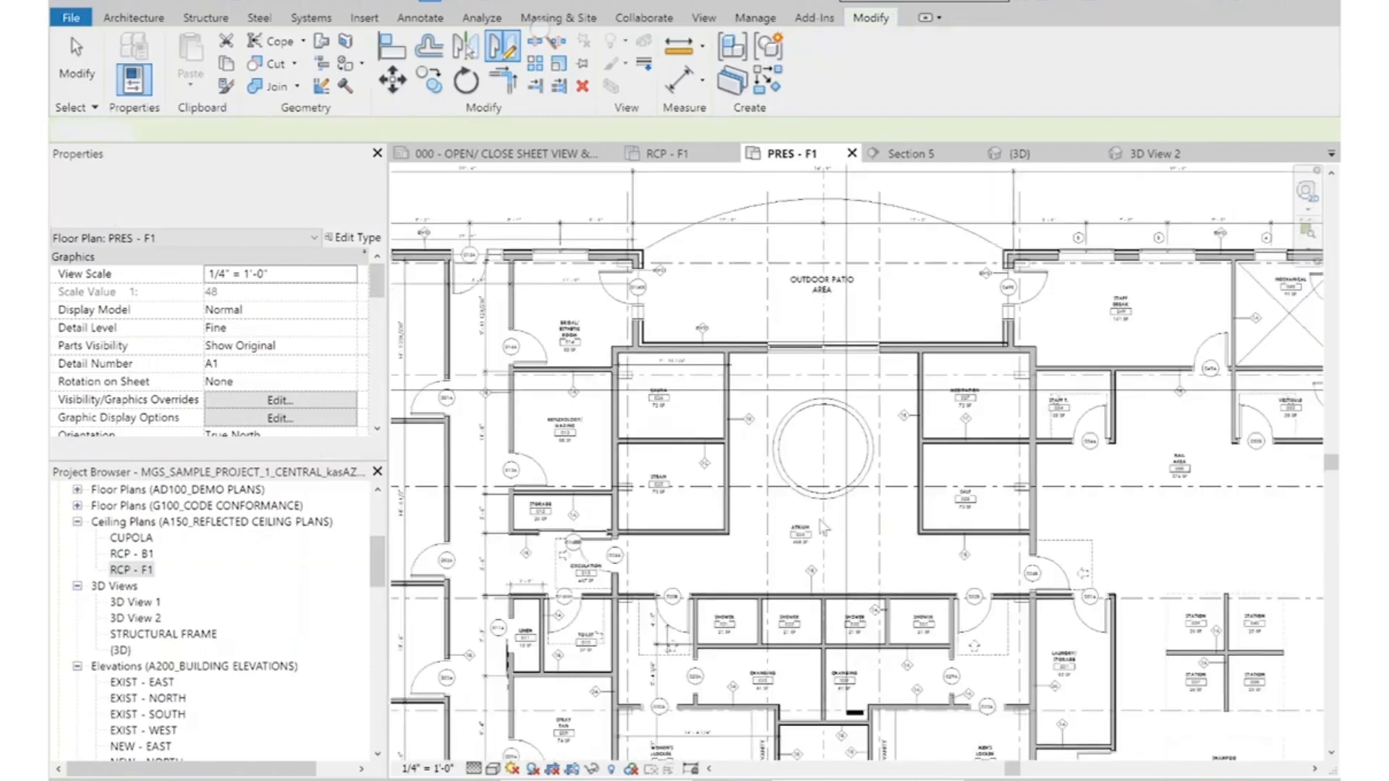
Open Section 5 and examine how the relocated interior wall lines up with the exterior cupola wall and crosses the lower roof
key(ctrl+Tab)
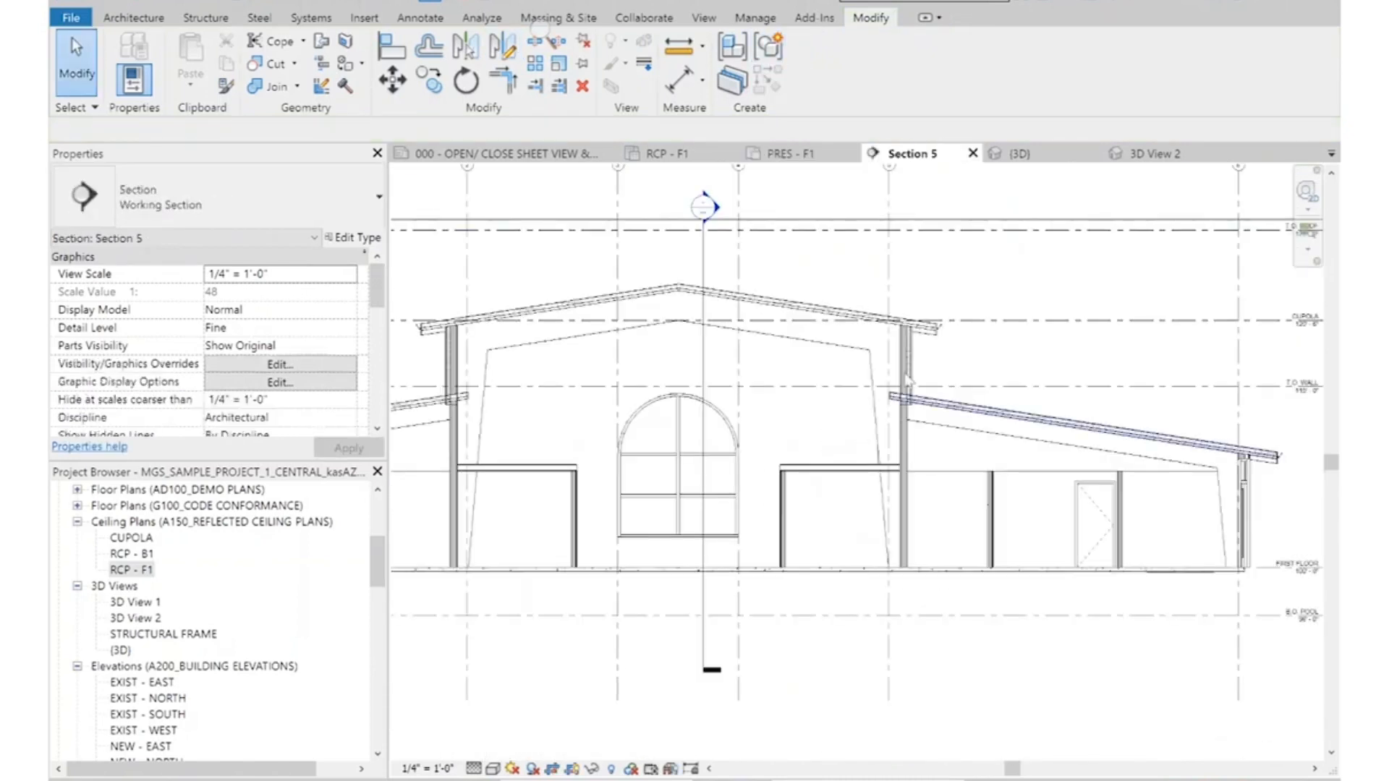
scroll(906, 379, up, 3)
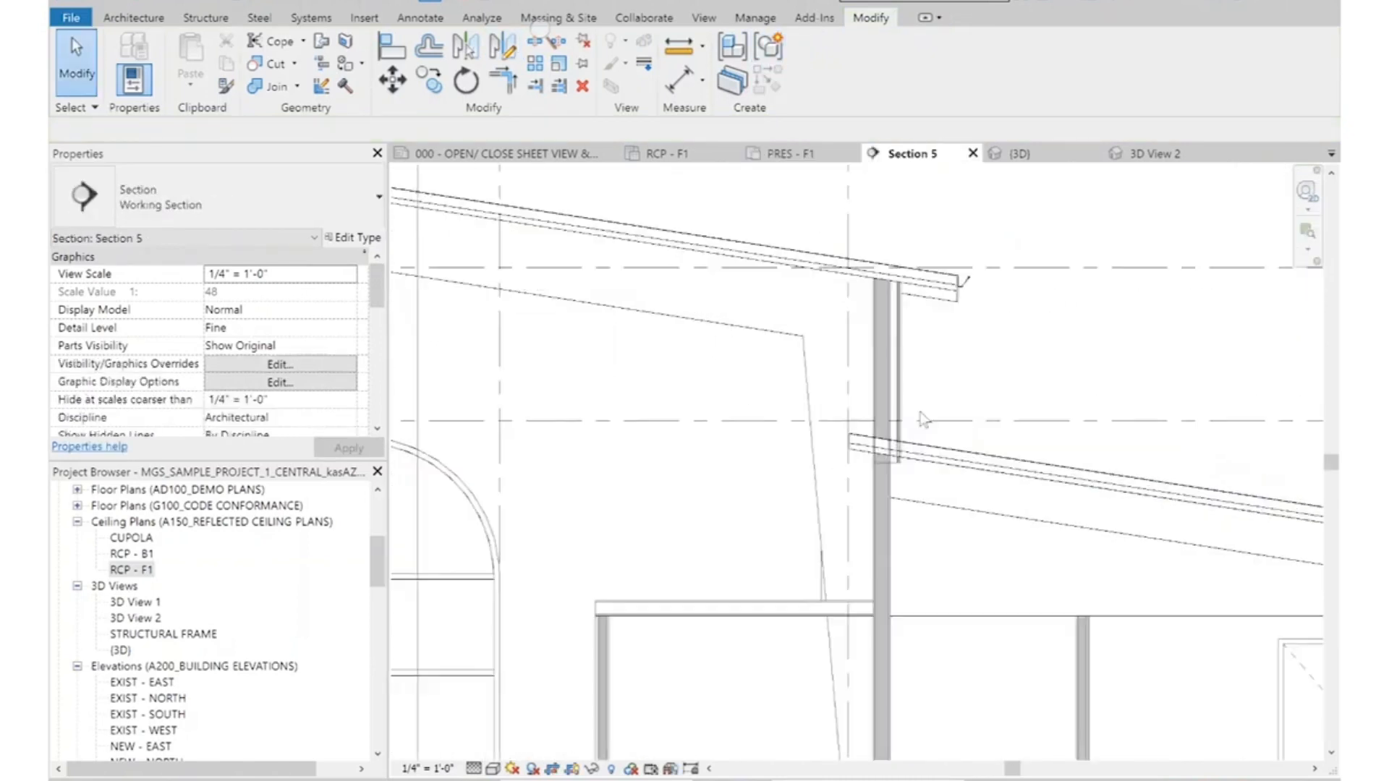
click(881, 569)
key(Escape)
scroll(909, 390, up, 2)
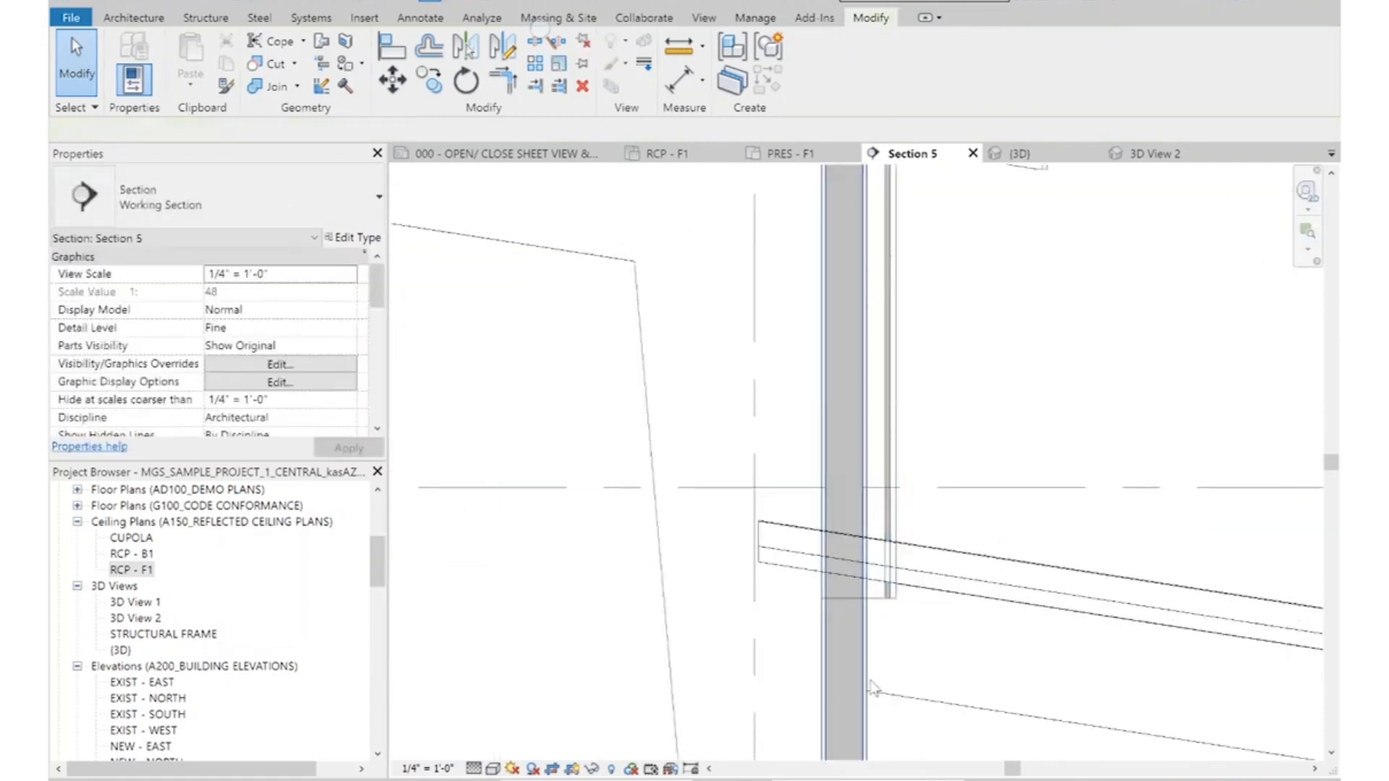
click(883, 590)
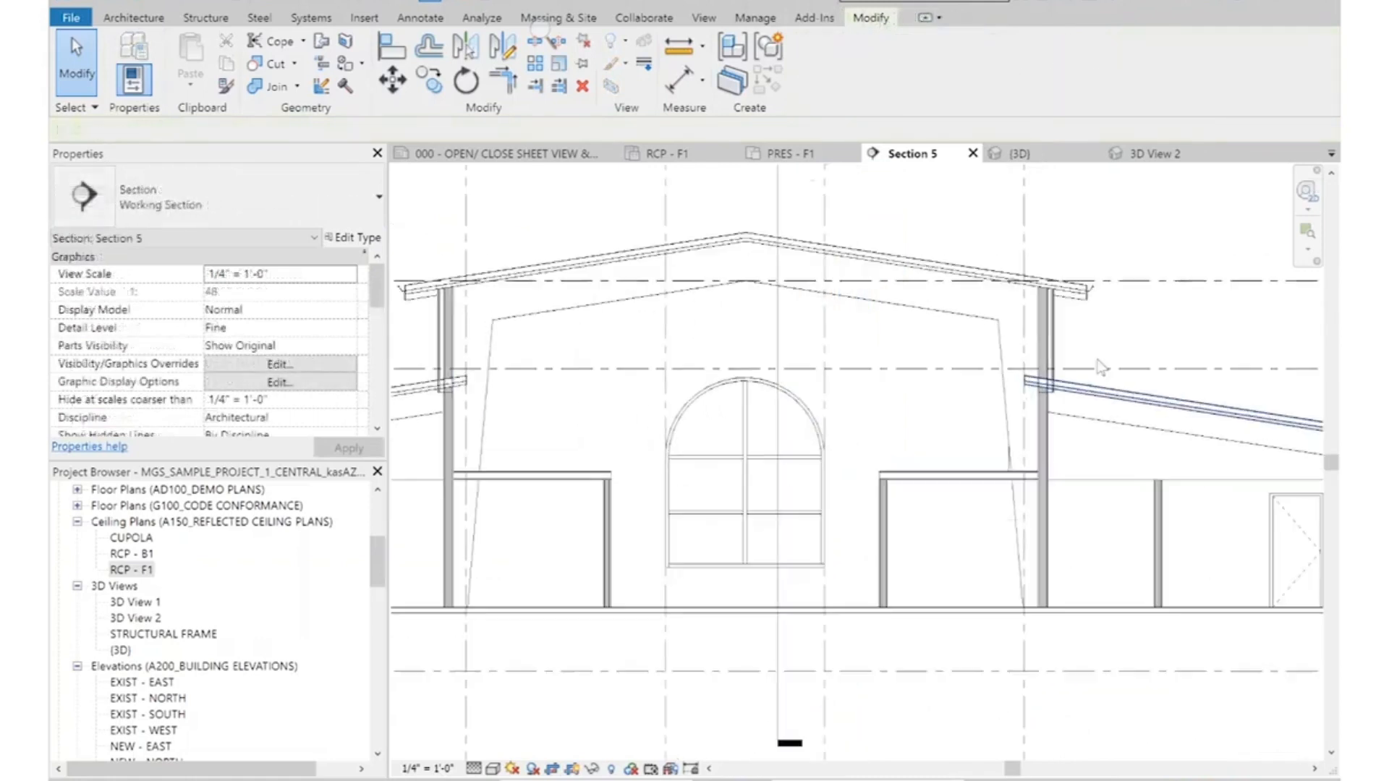
scroll(1048, 423, up, 3)
scroll(1047, 423, up, 2)
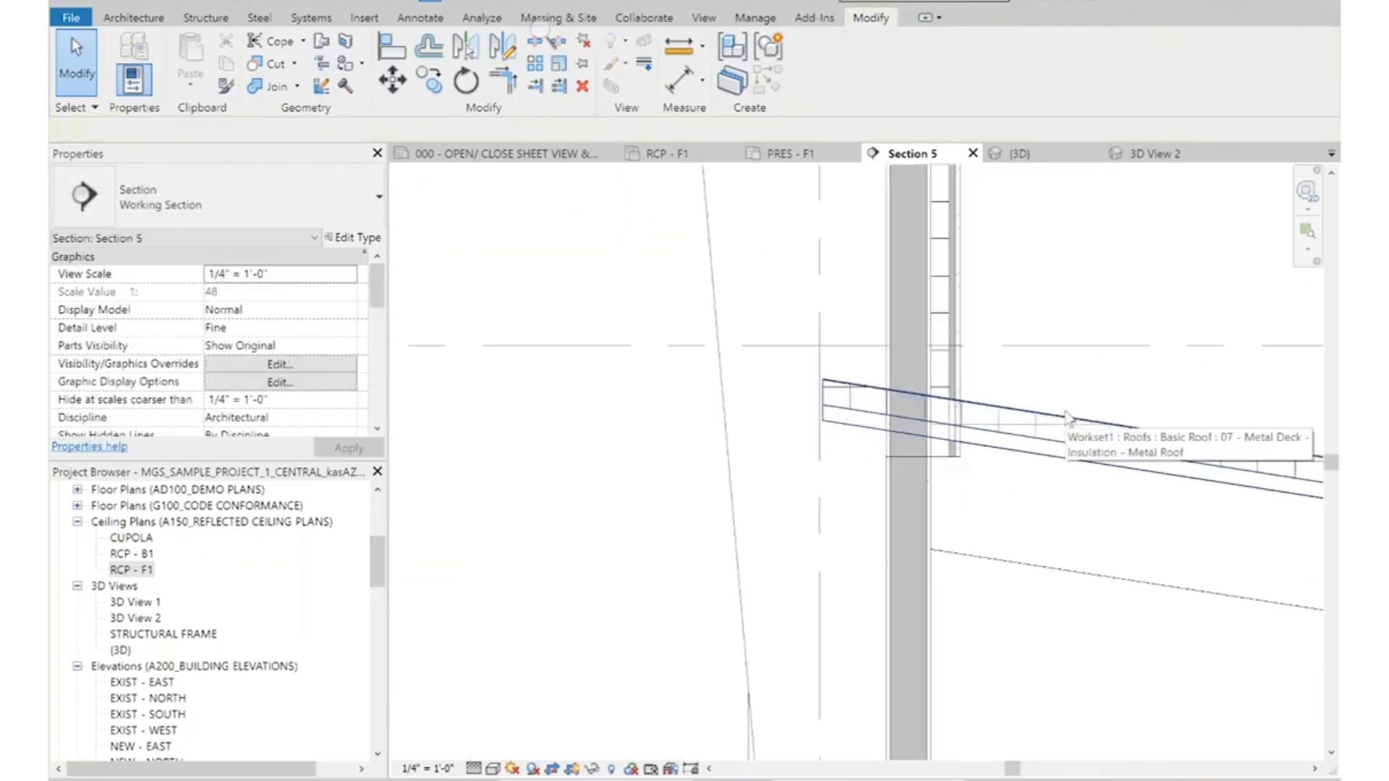
middle_drag(1049, 423, 975, 492)
scroll(975, 492, down, 2)
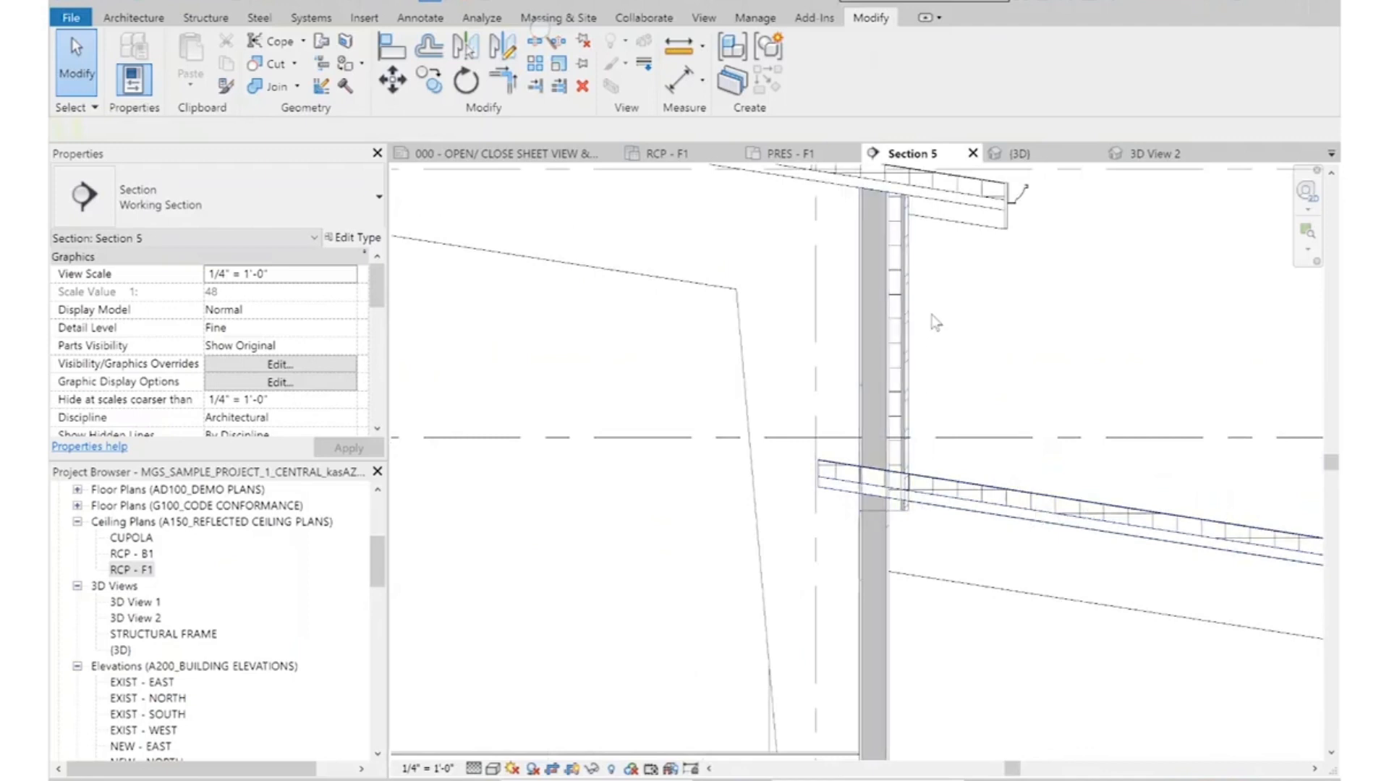
scroll(953, 334, down, 1)
scroll(953, 334, down, 2)
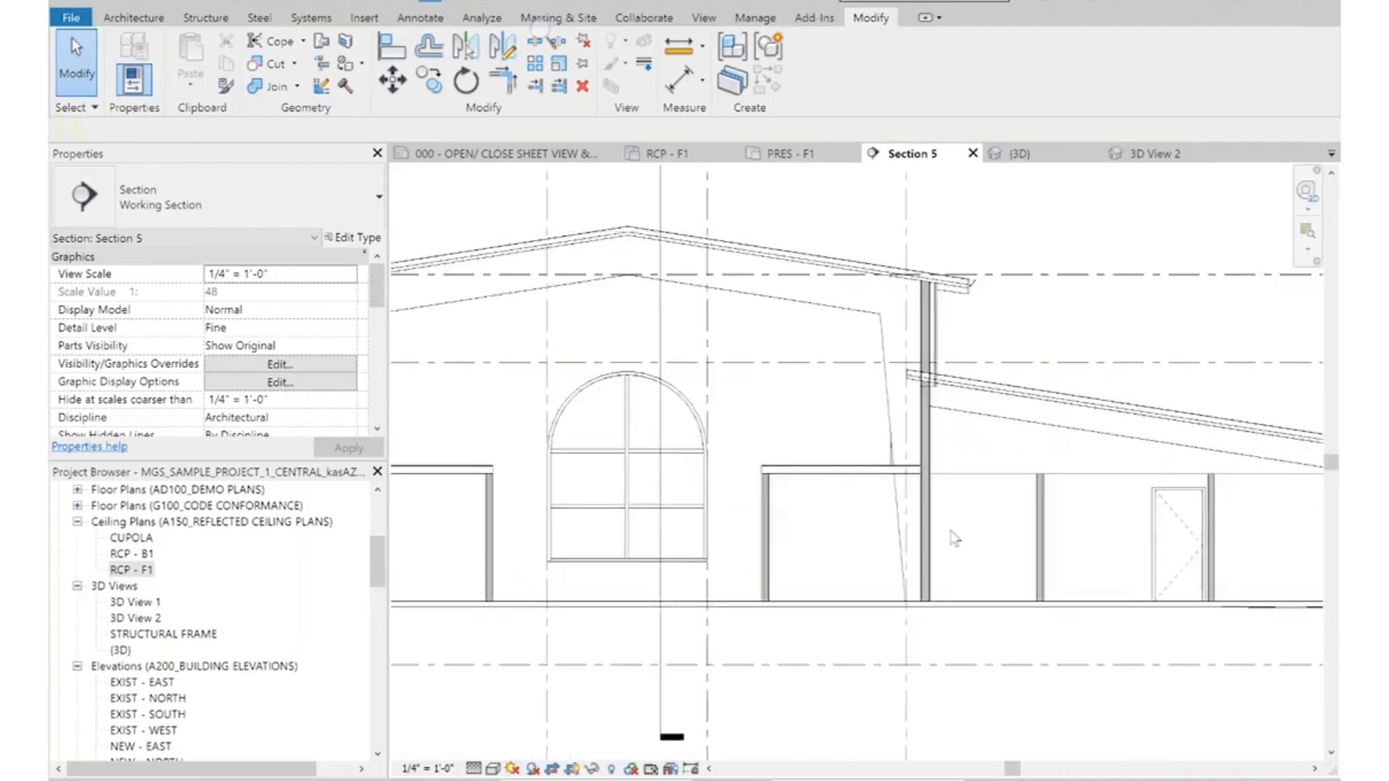
Compare the cupola wall and lower roof junction on the opposite side of the atrium in Section 5
middle_drag(818, 544, 1087, 556)
scroll(687, 504, up, 3)
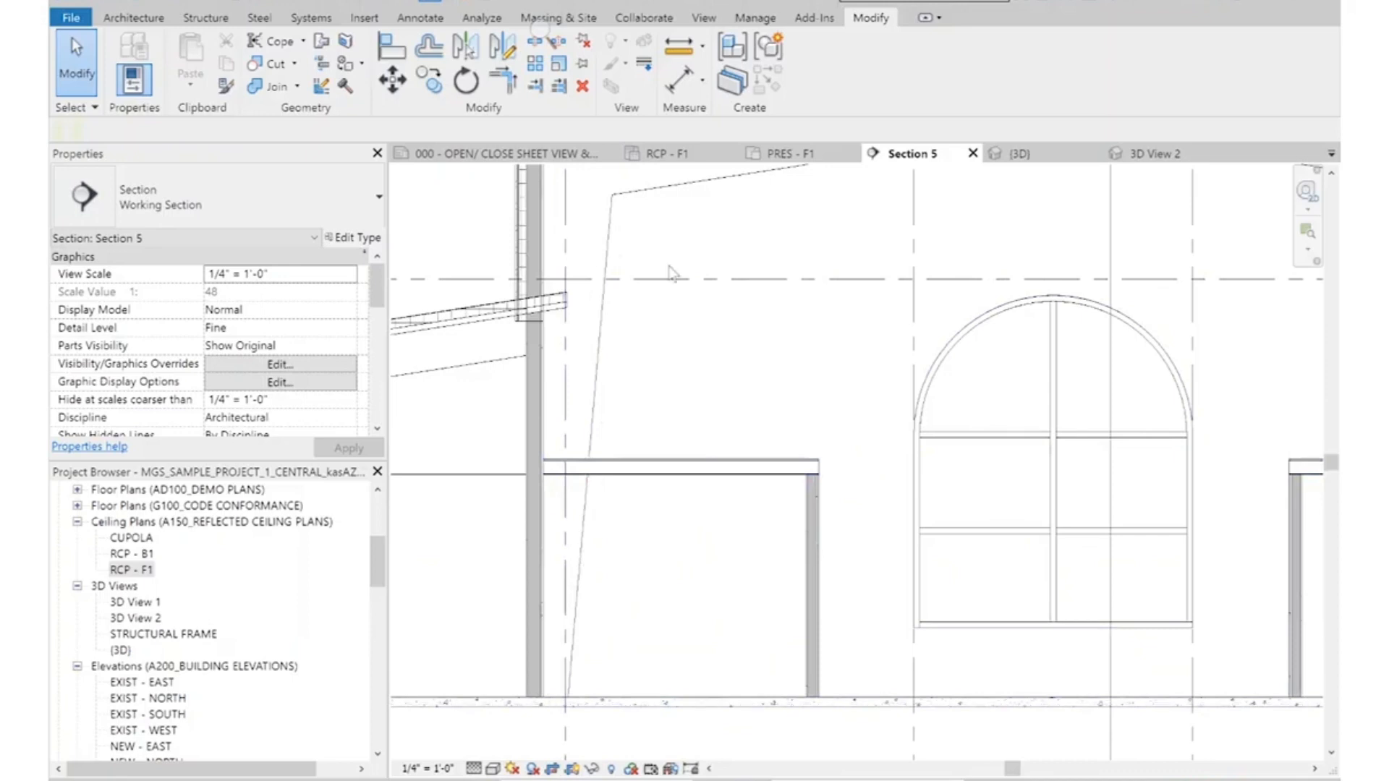
scroll(701, 423, down, 2)
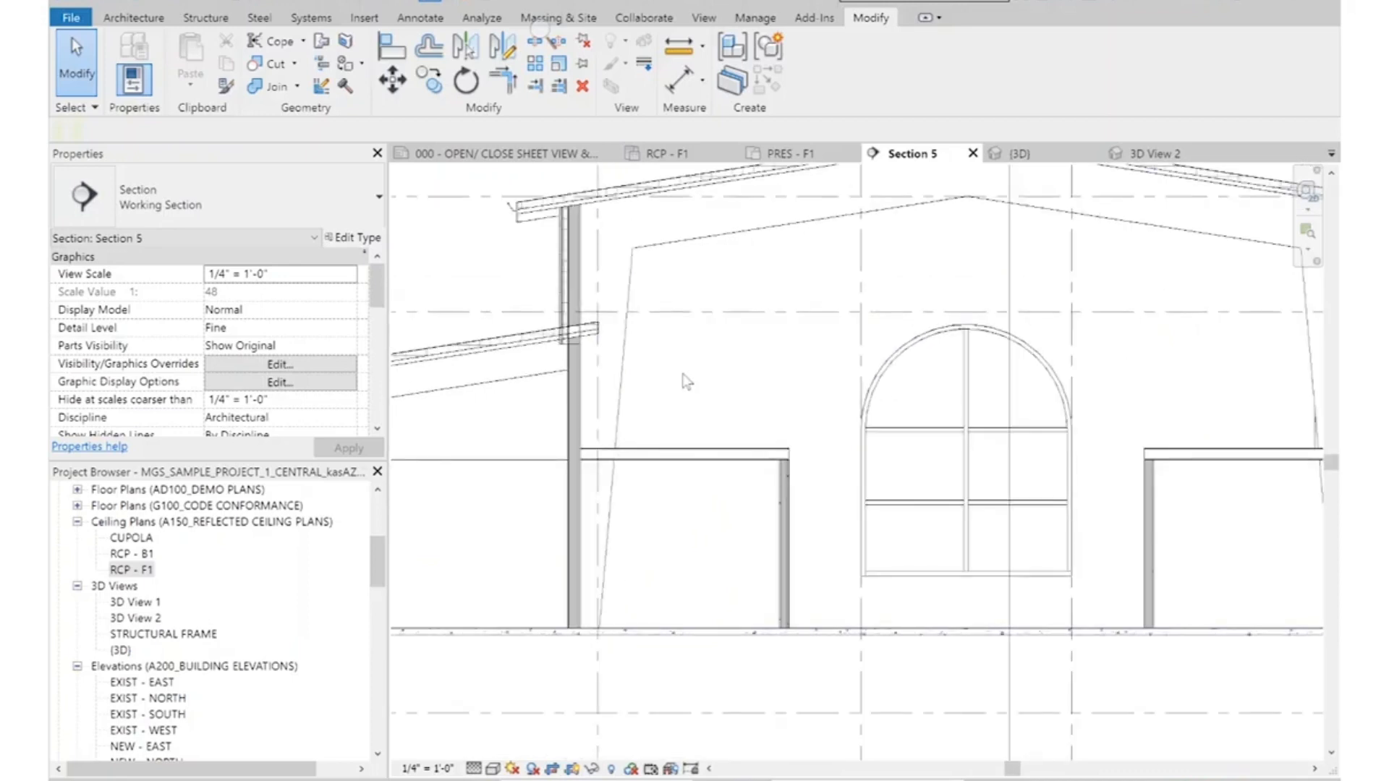
scroll(686, 381, down, 2)
scroll(904, 361, up, 5)
Examine how the lower metal deck roof passes through the atrium's cupola wall in Section 5
click(906, 359)
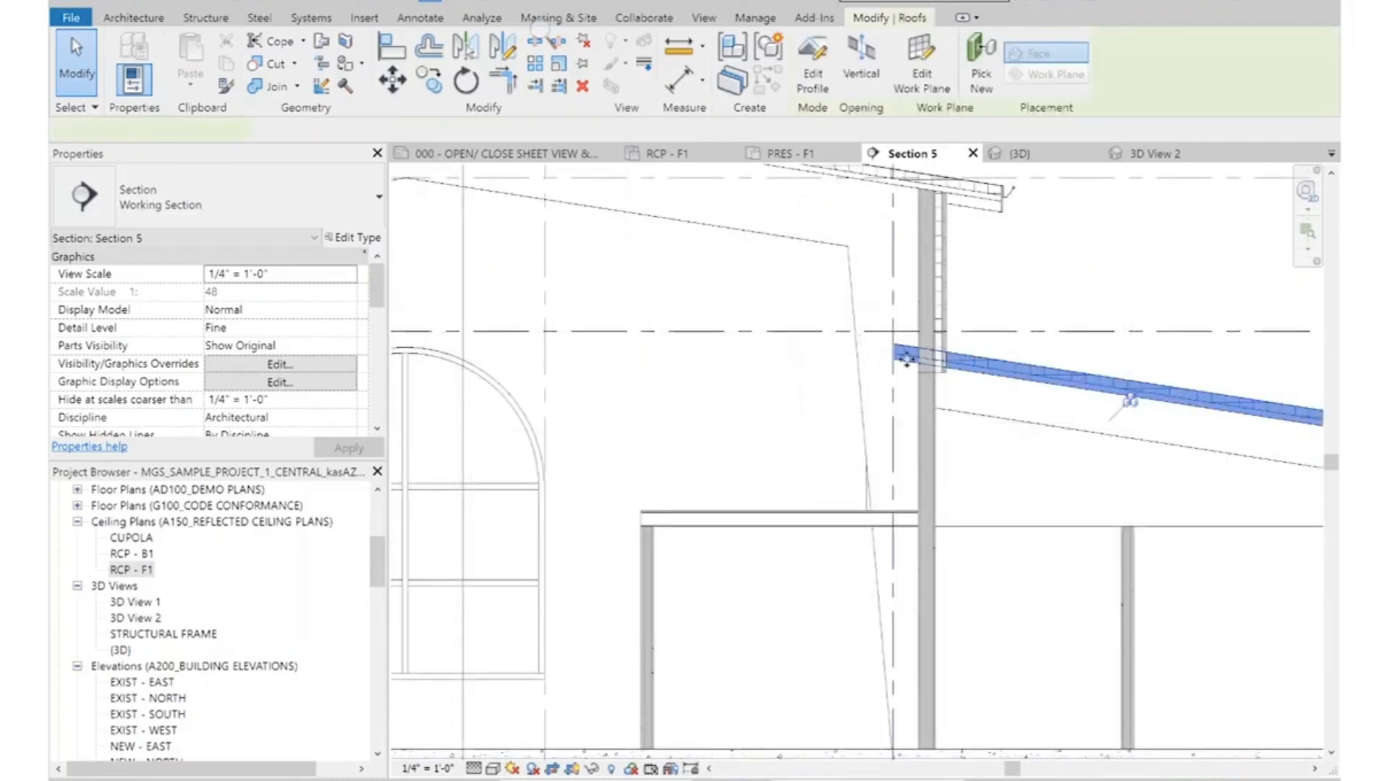
scroll(906, 359, up, 3)
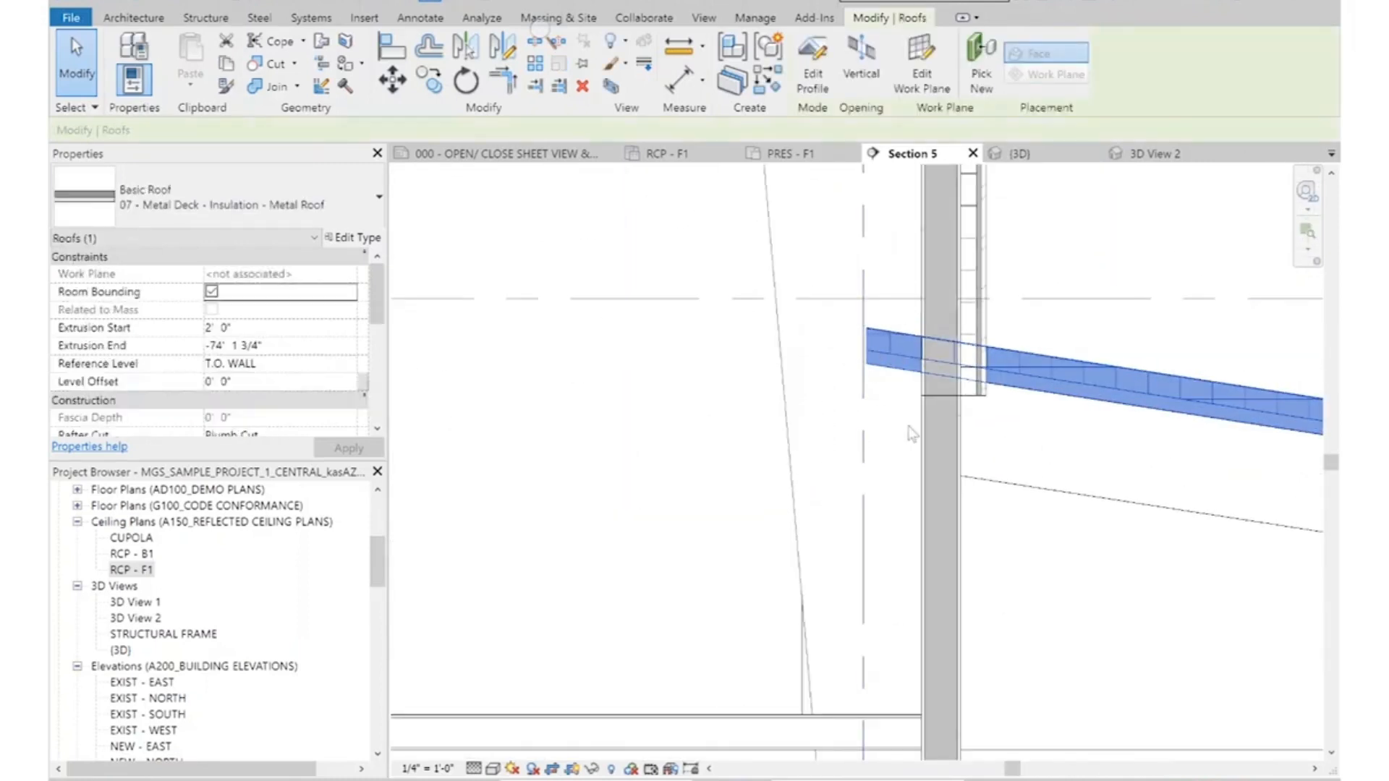
scroll(911, 434, down, 3)
scroll(1048, 311, down, 2)
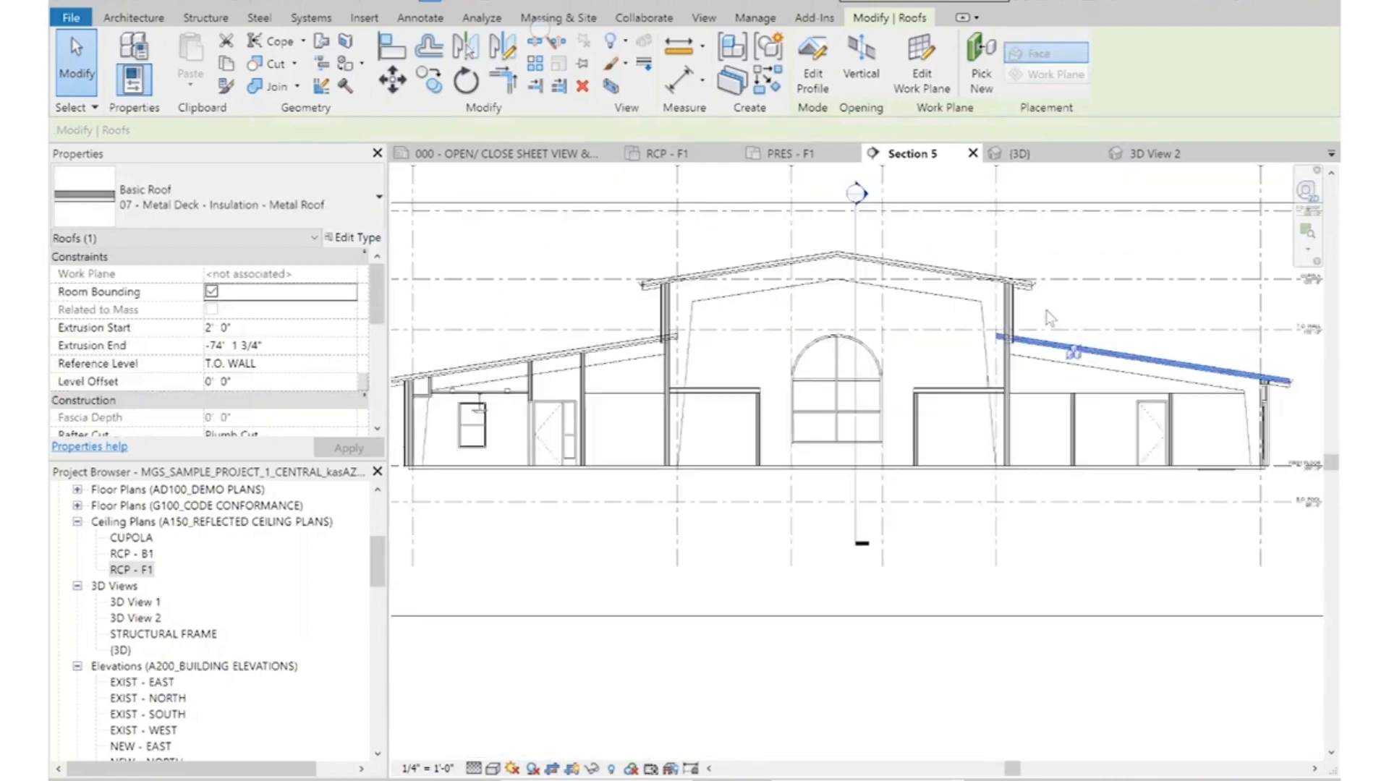
click(939, 362)
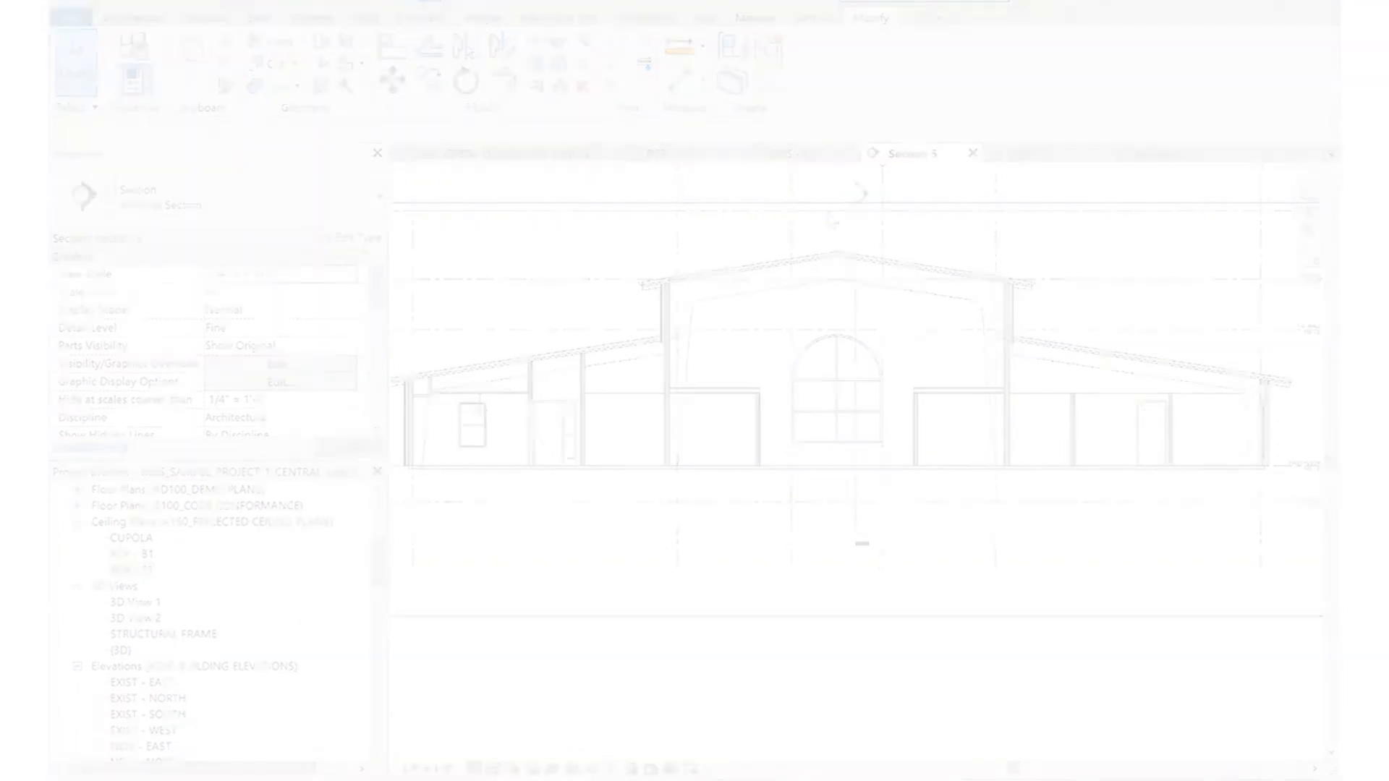
scroll(864, 281, up, 3)
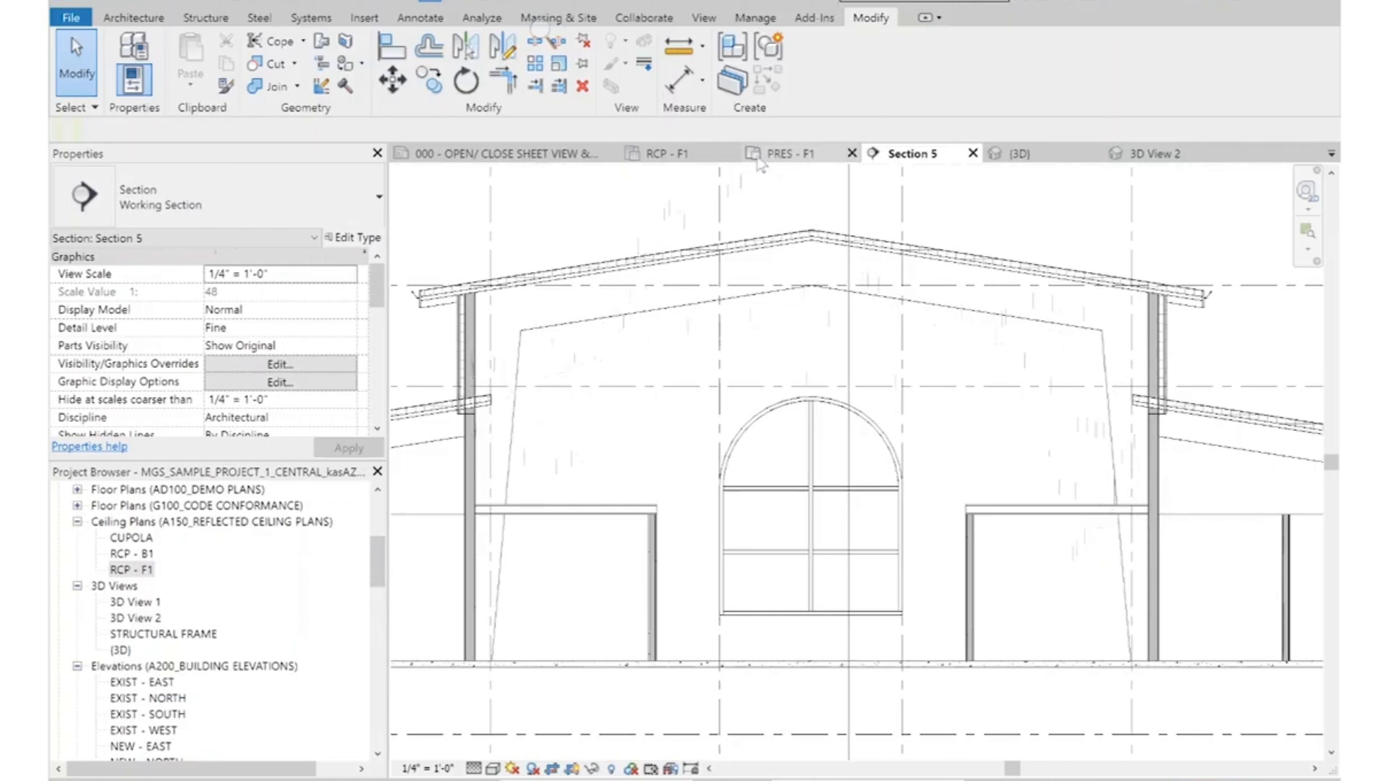
Place a camera in the PRES - F1 plan by the circulation area, aimed across the atrium toward the Salt room
click(1027, 154)
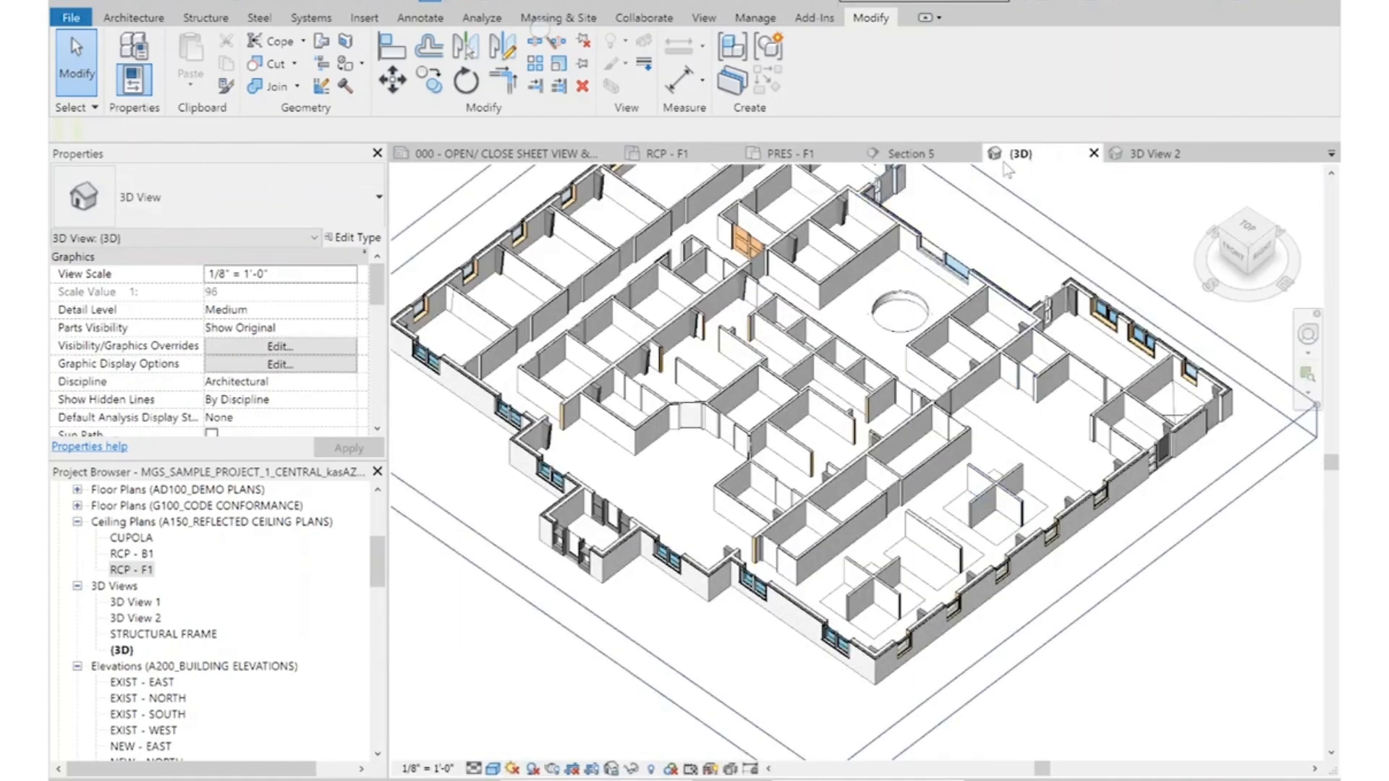
click(810, 154)
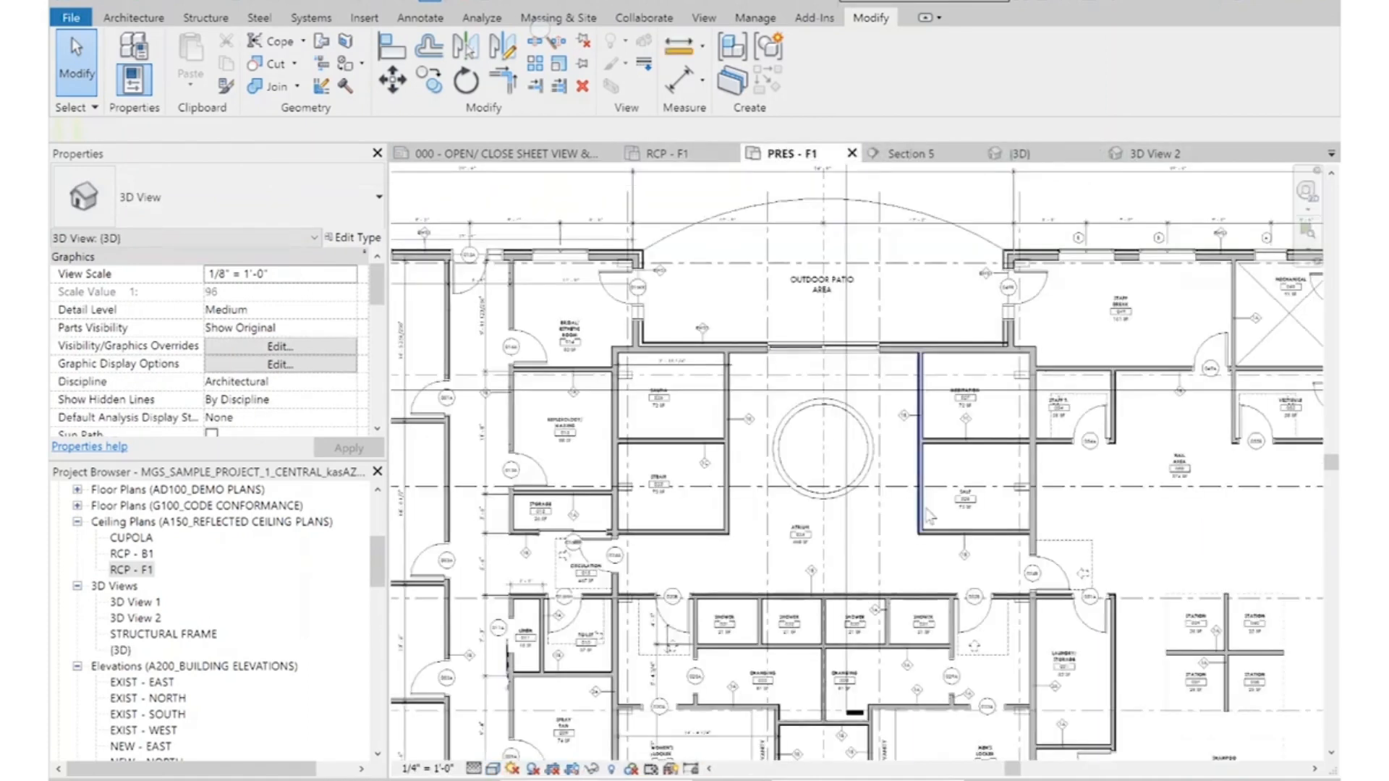
click(703, 17)
click(586, 81)
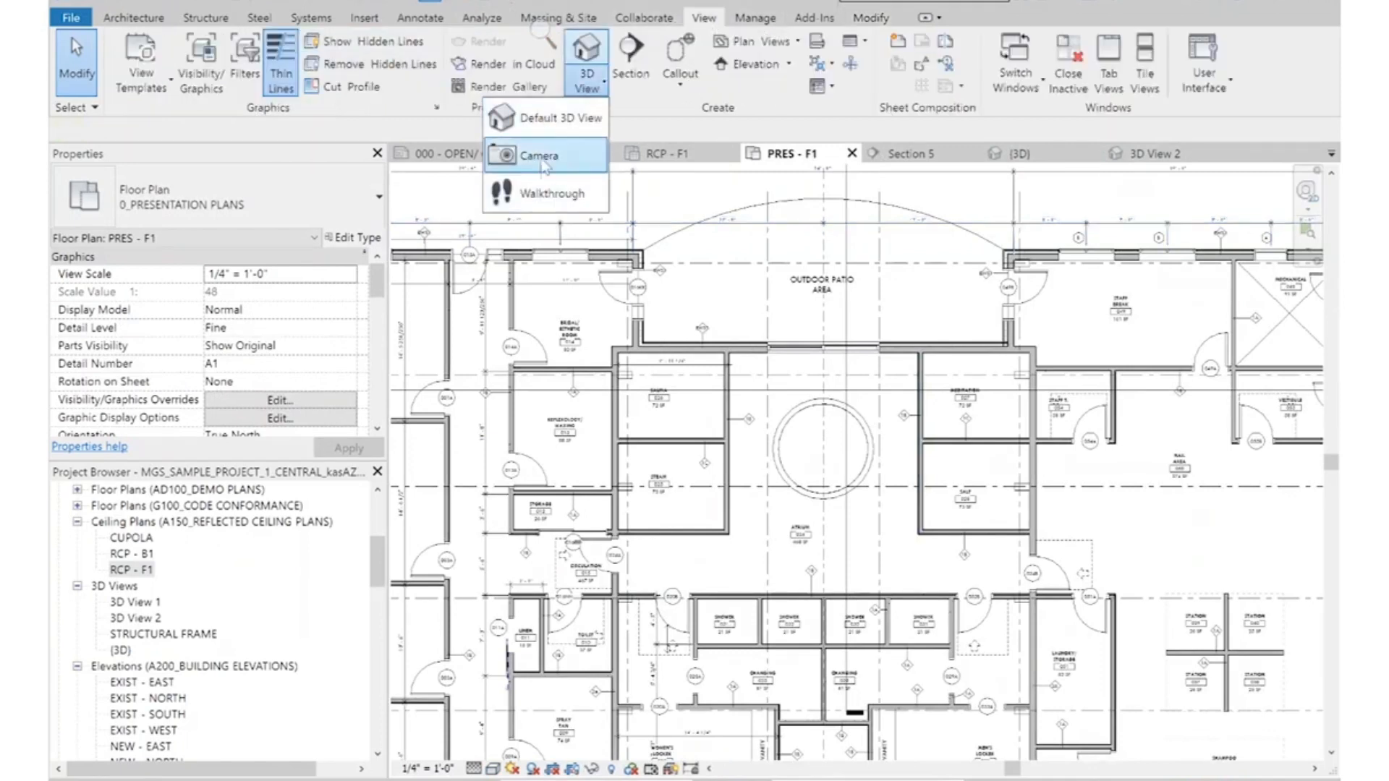
click(541, 158)
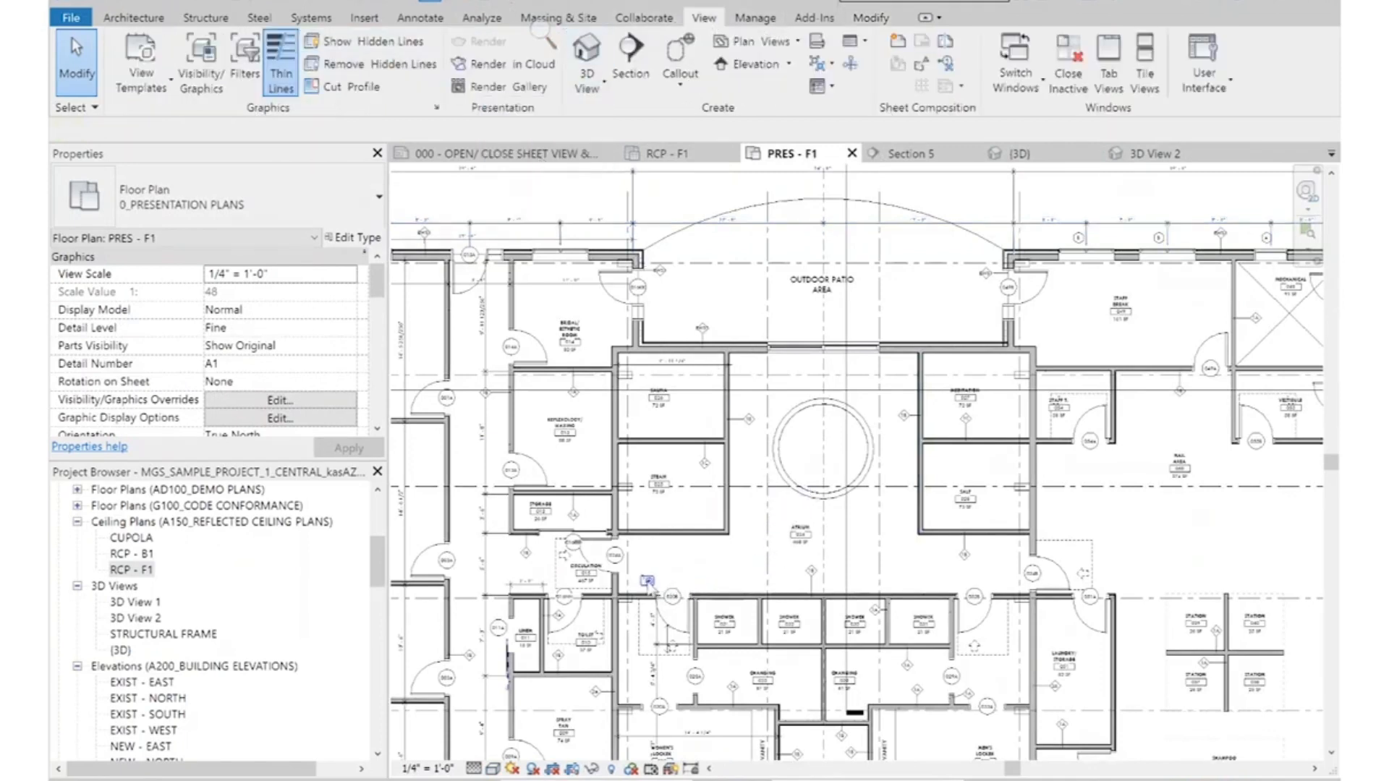
click(646, 582)
click(929, 486)
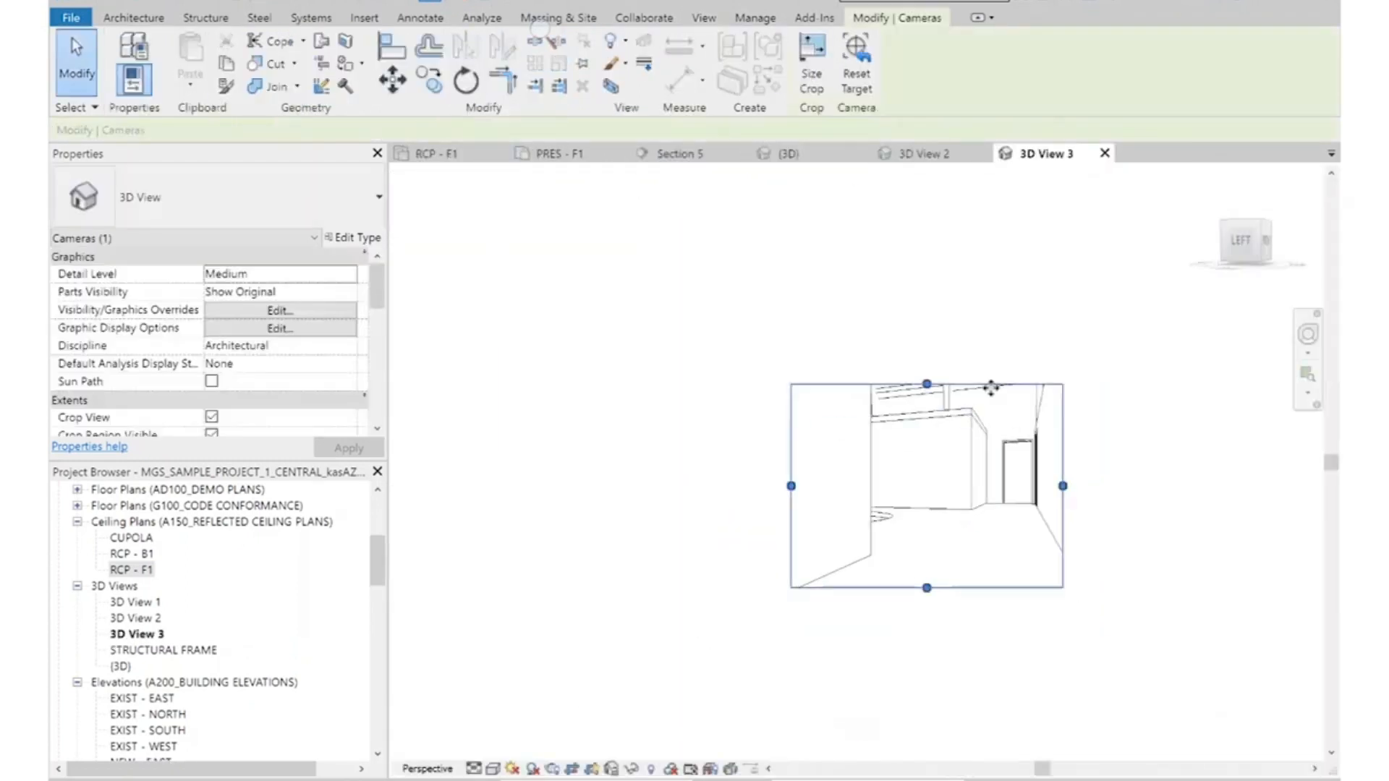
Enlarge the new camera view's crop region upward and to both sides to take in the atrium's walls and high roof
drag(791, 486, 524, 486)
drag(793, 383, 792, 173)
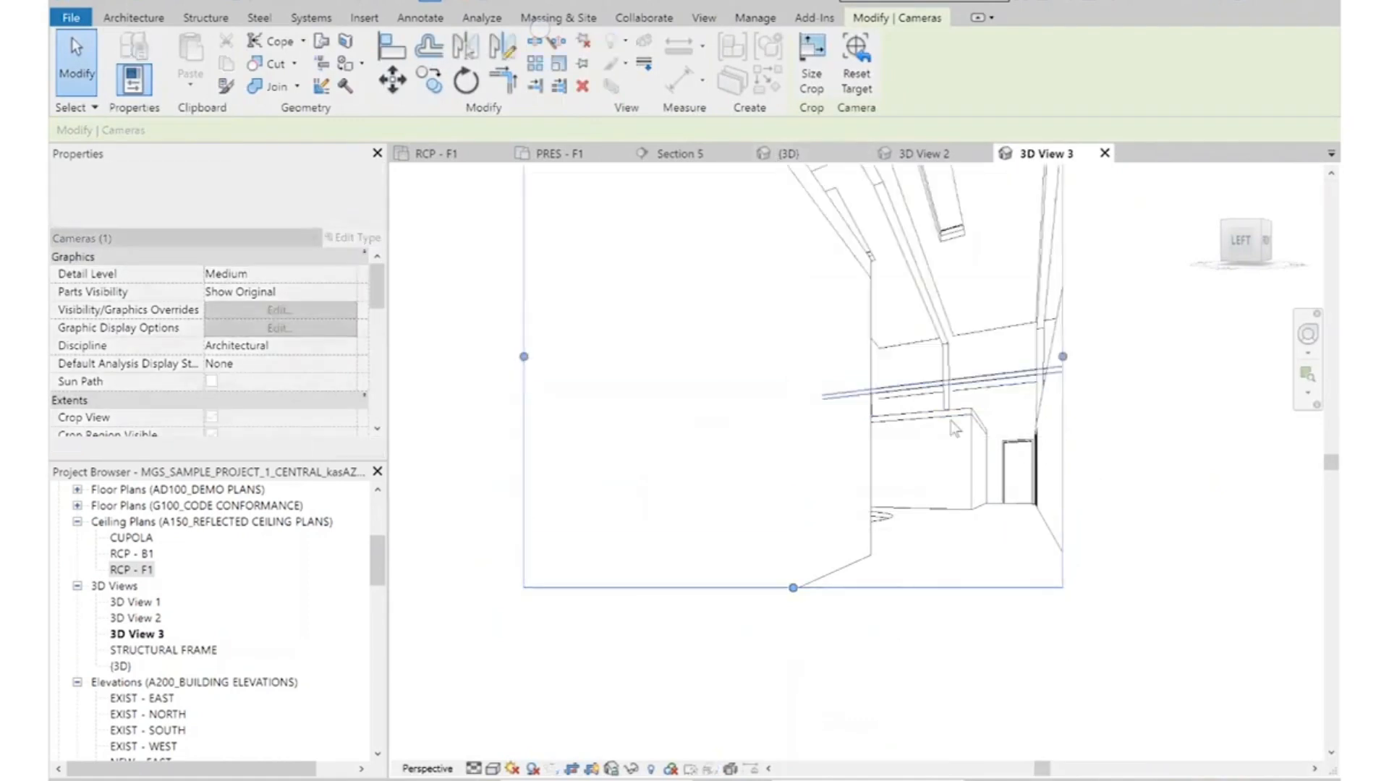
drag(1061, 422, 1106, 450)
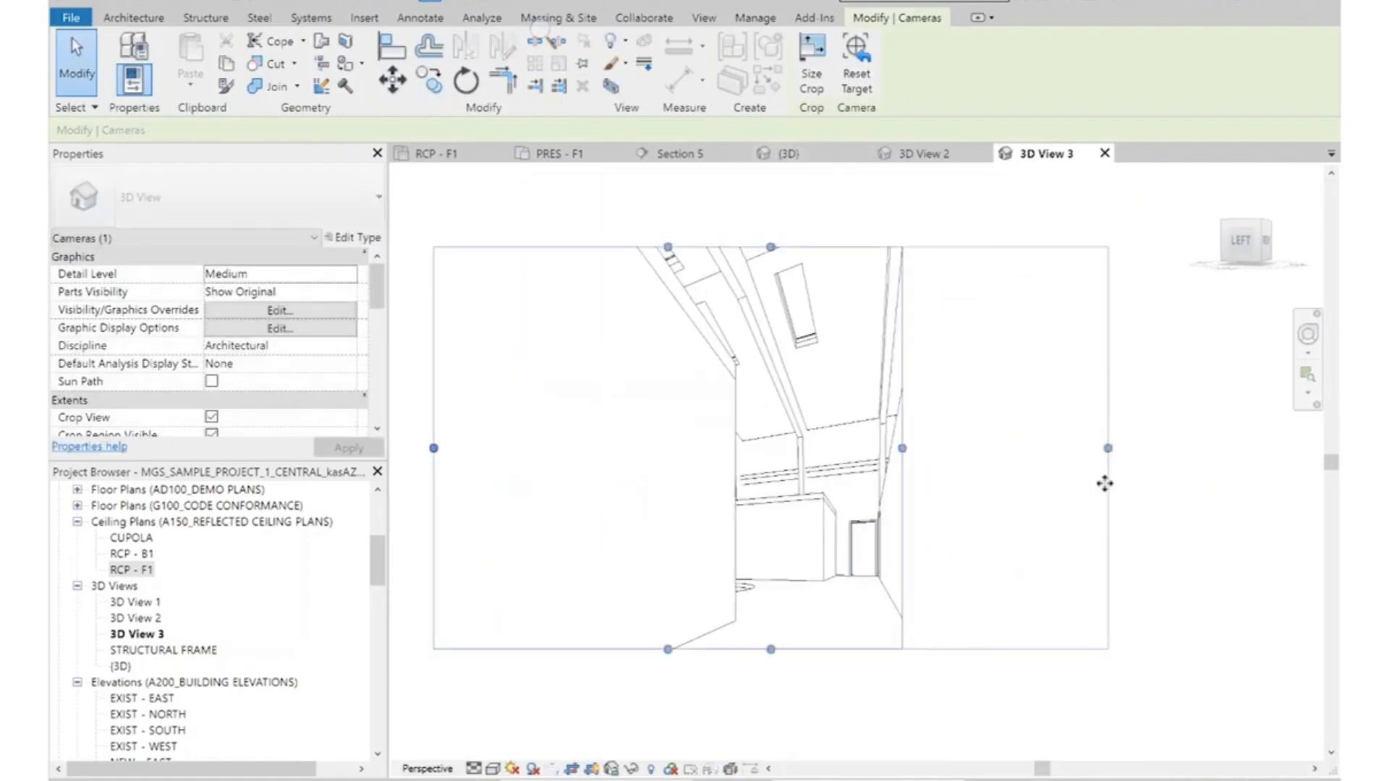
click(1084, 517)
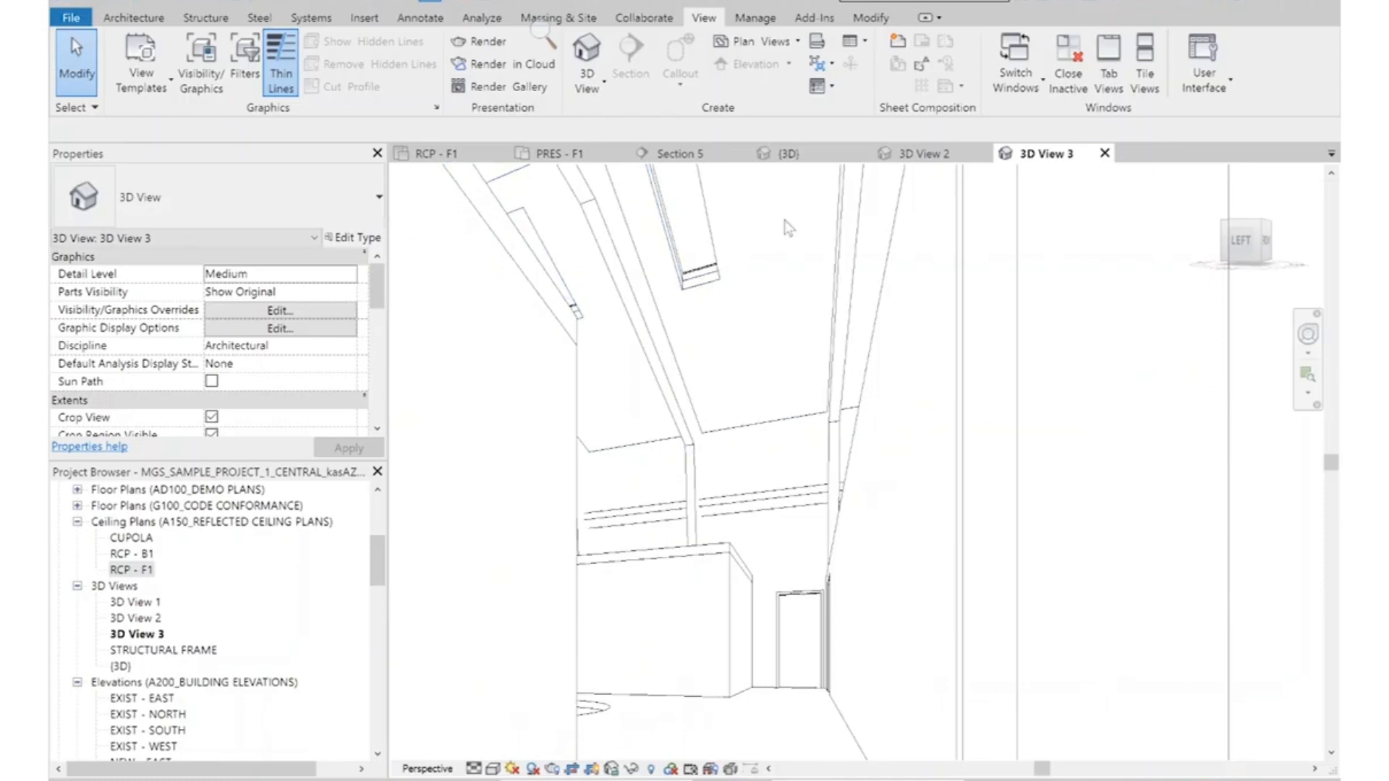
Inspect the atrium's roof underside in the camera view, and compare it with the upper roof and cupola walls in Section 5
scroll(758, 505, down, 3)
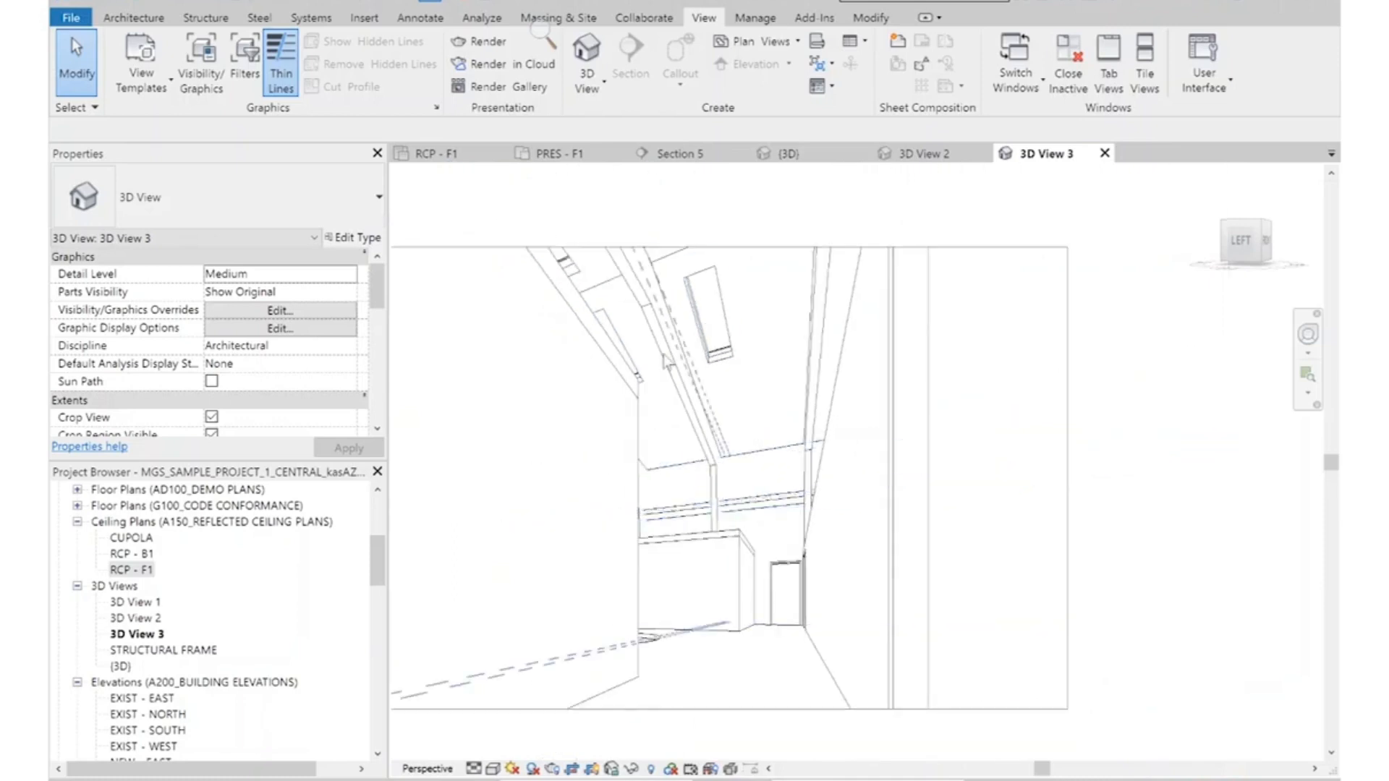
scroll(702, 311, up, 3)
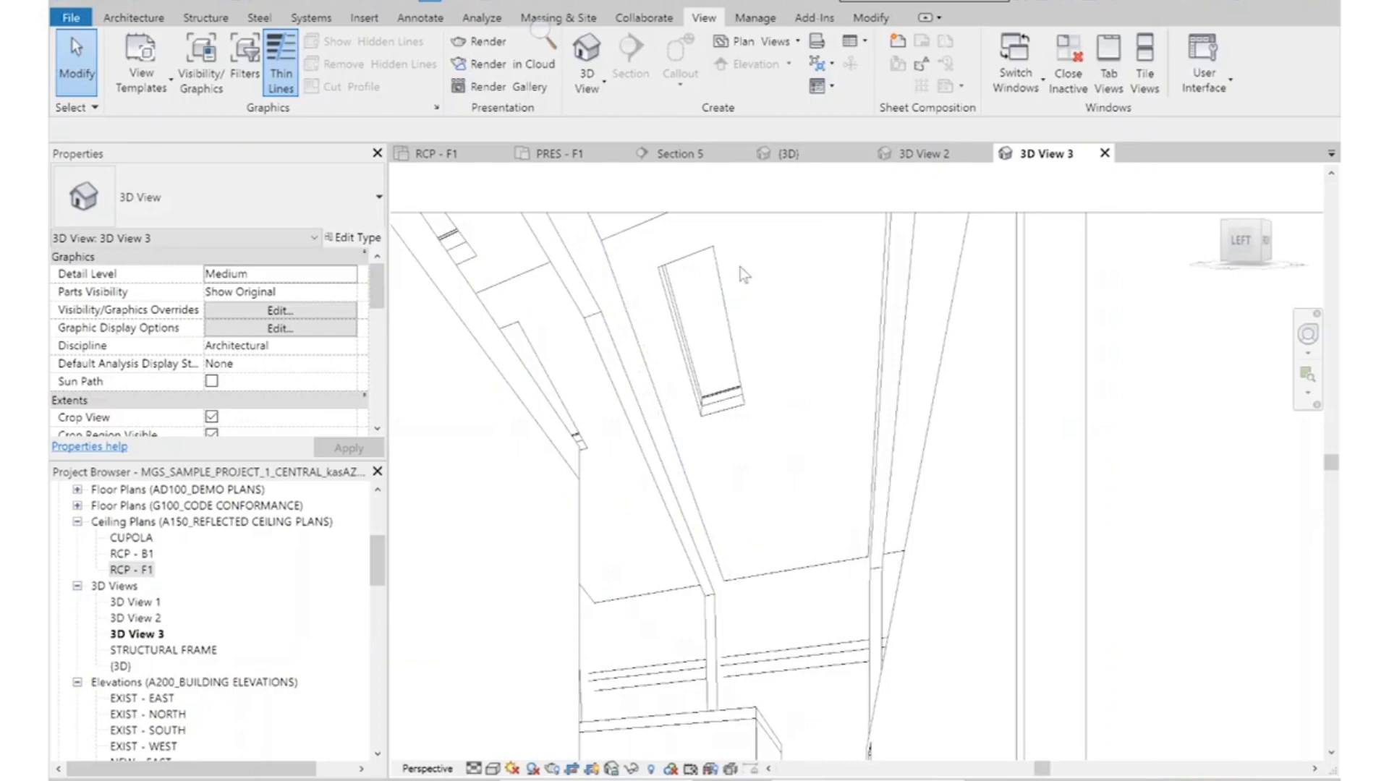
scroll(850, 266, down, 3)
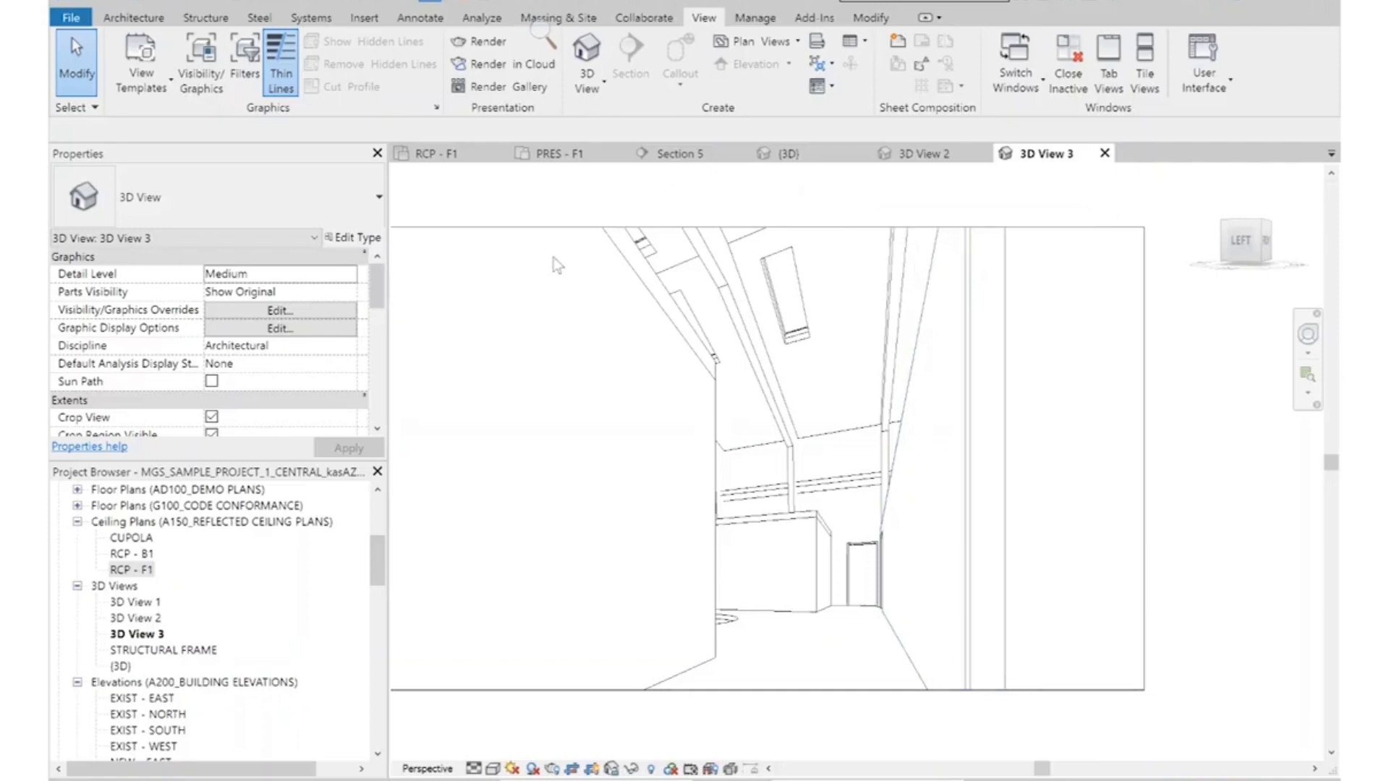
click(676, 154)
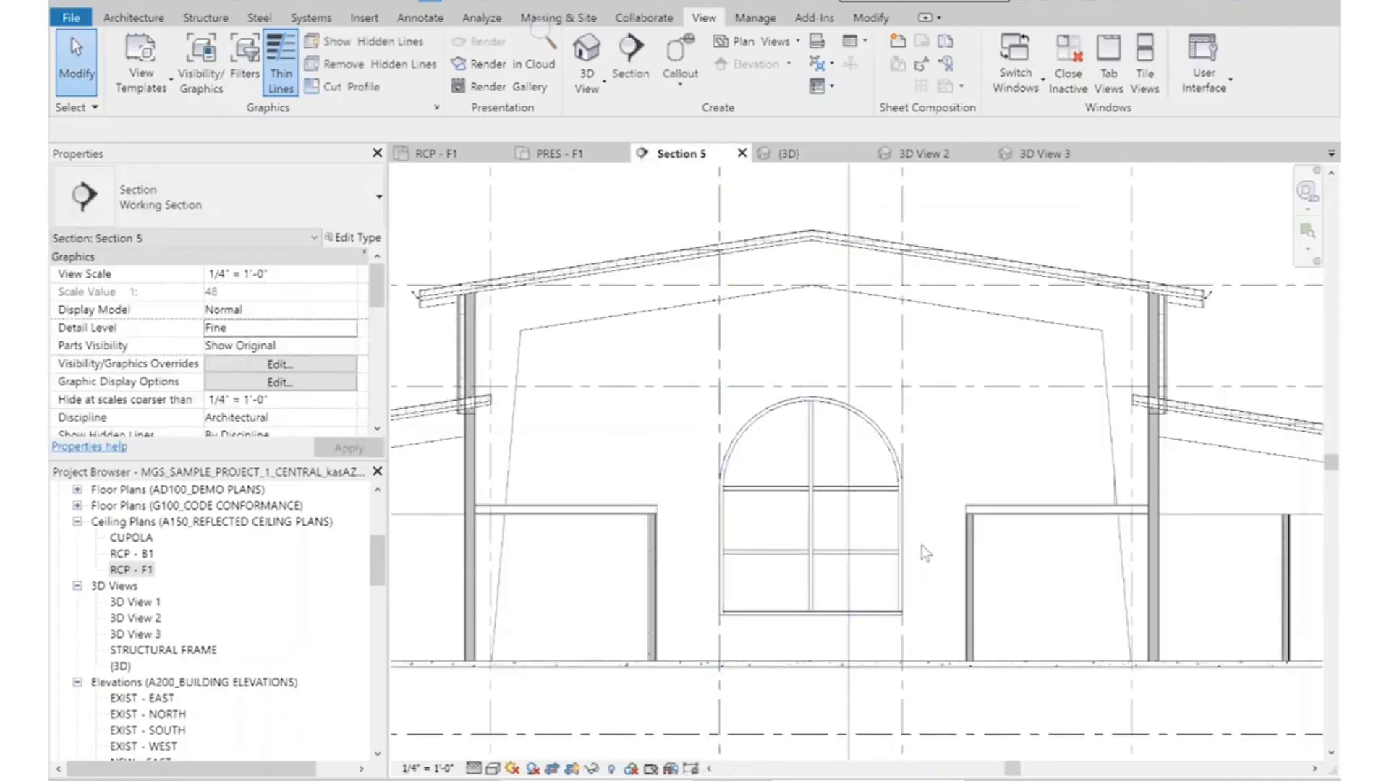
scroll(1132, 293, up, 3)
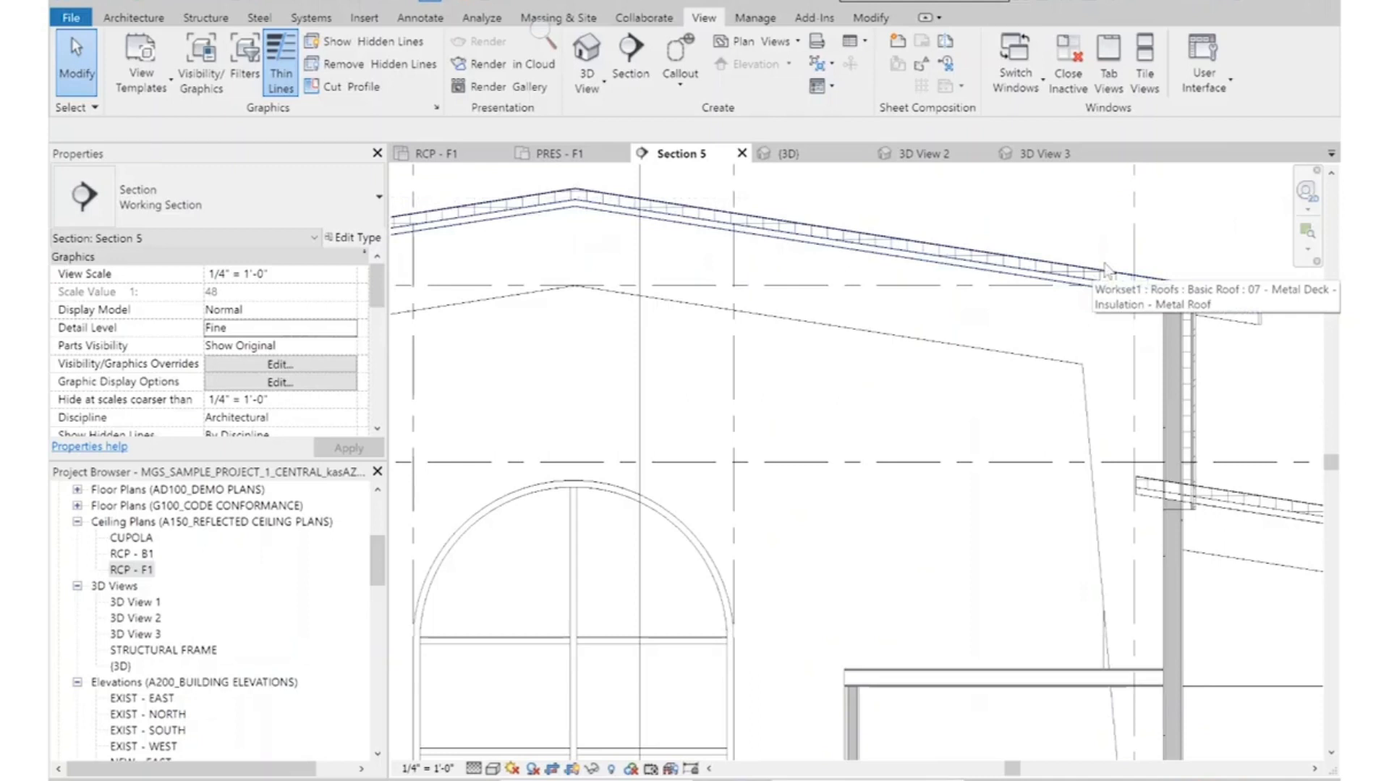
scroll(1097, 358, down, 3)
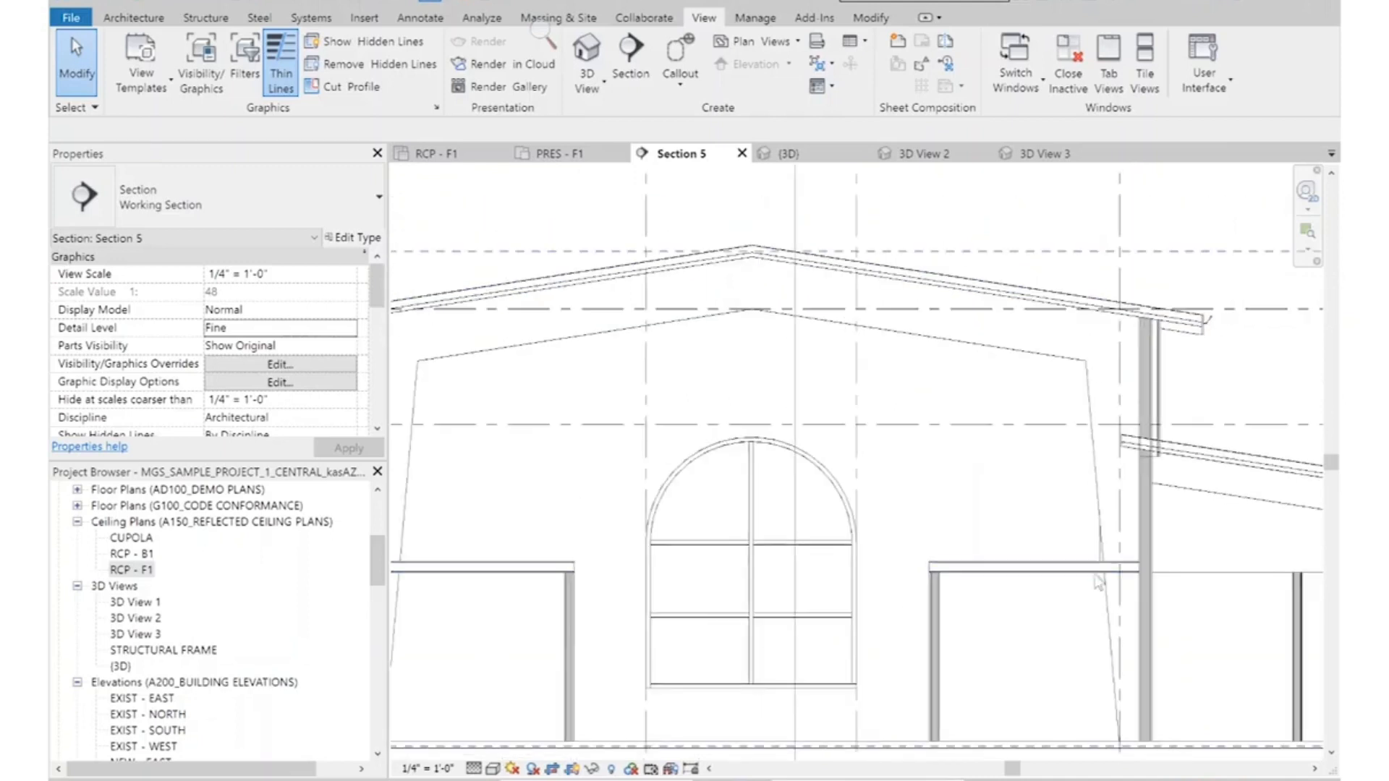
scroll(1090, 336, down, 2)
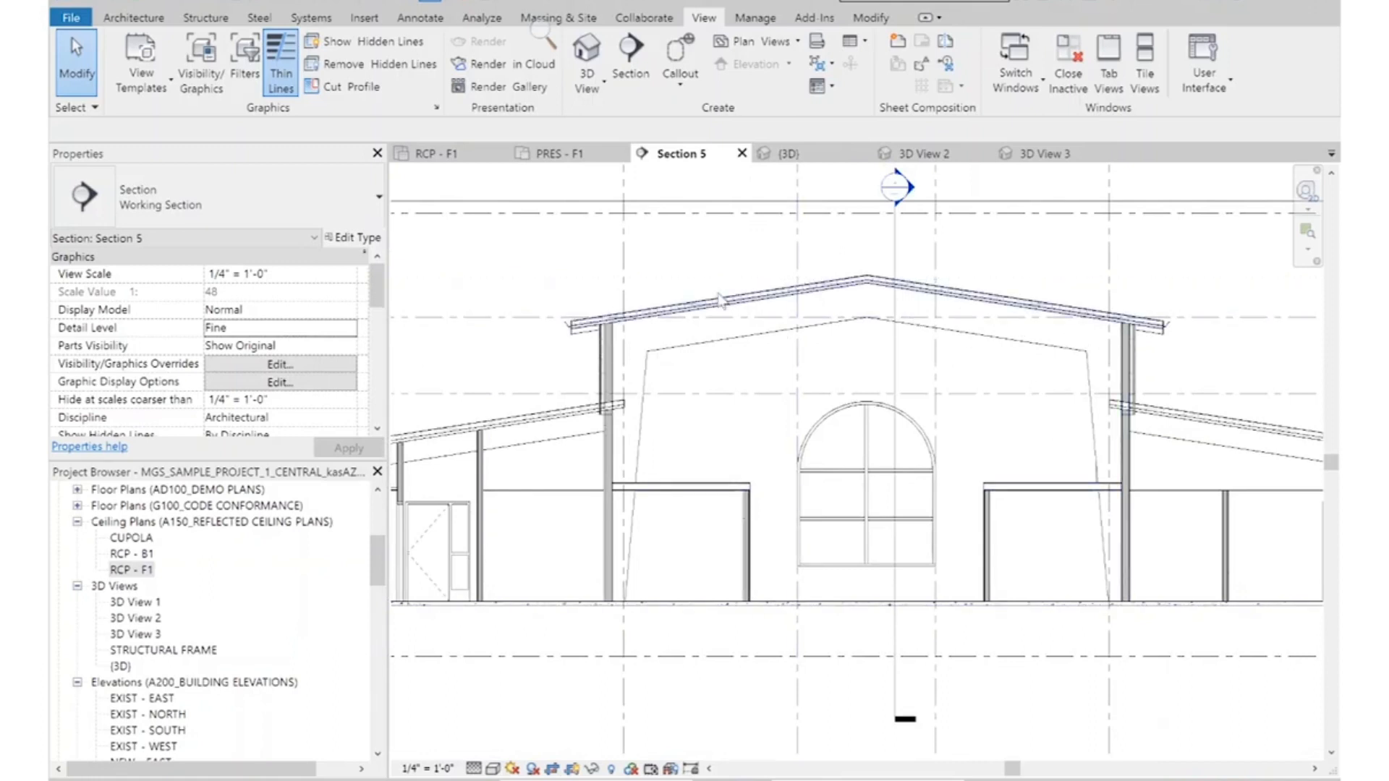
scroll(719, 300, up, 3)
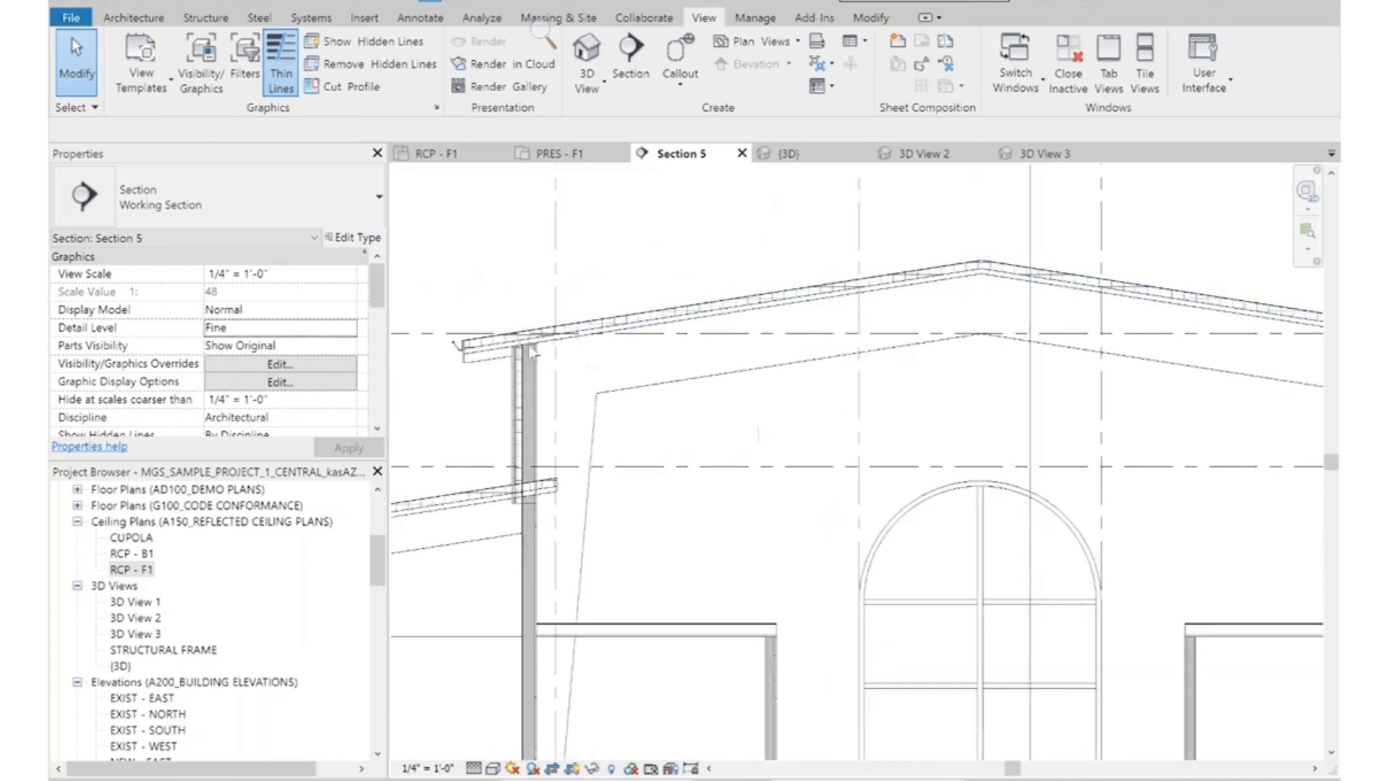
scroll(559, 345, down, 2)
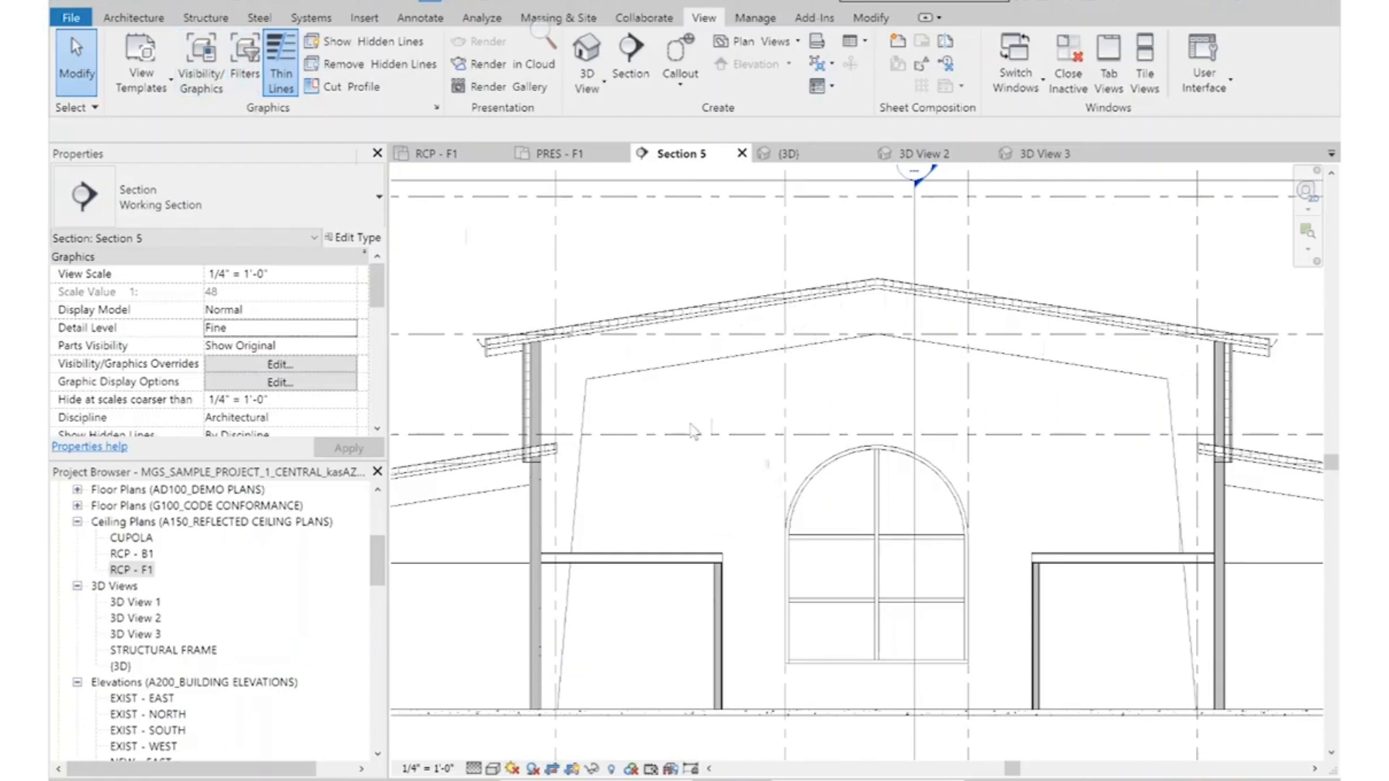
click(129, 19)
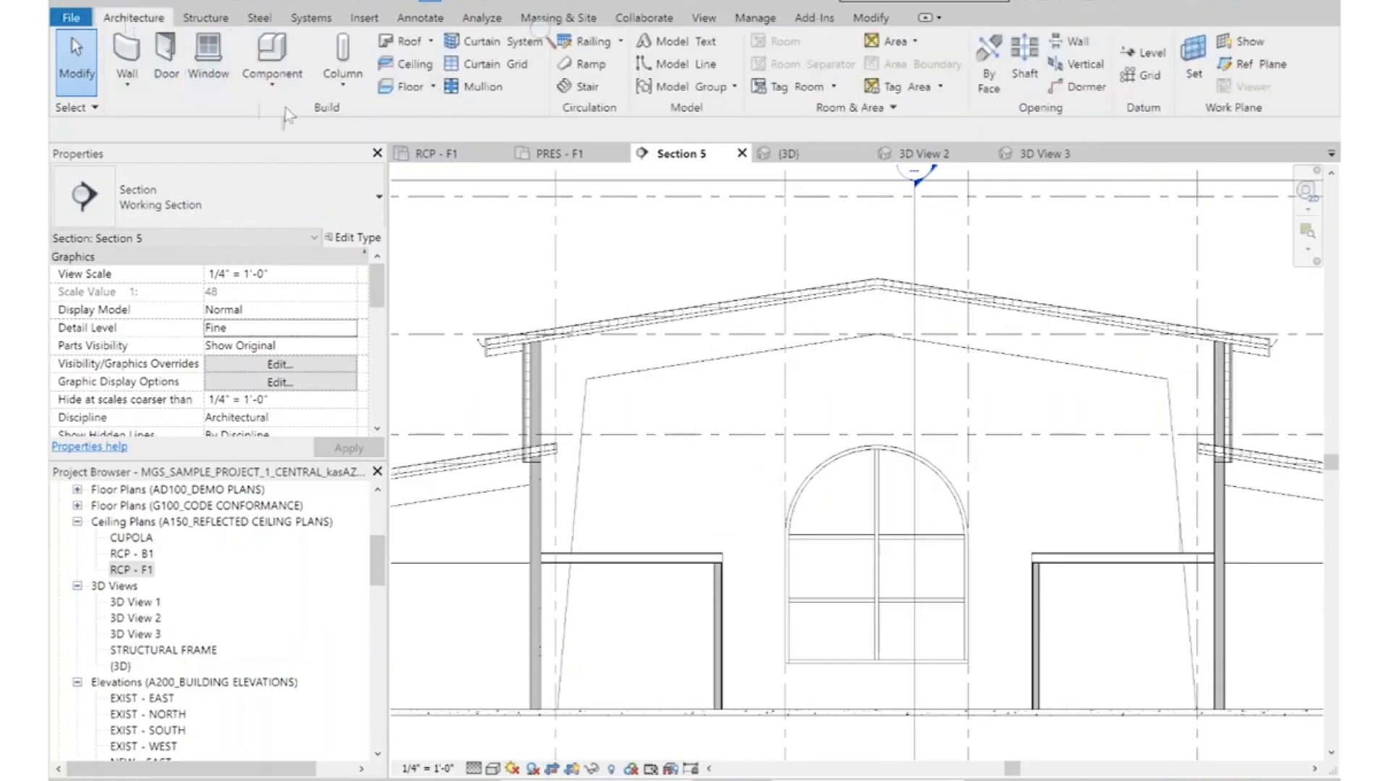
click(405, 64)
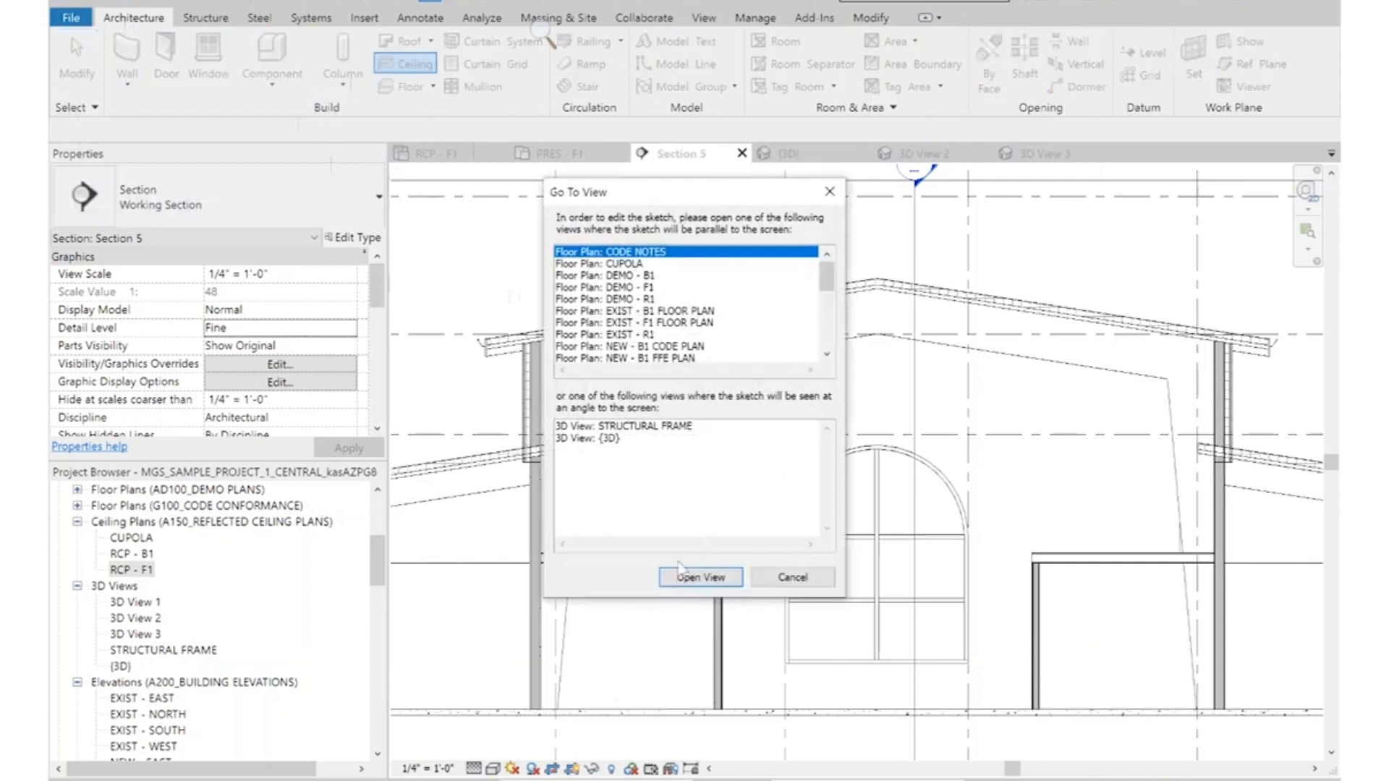
click(824, 583)
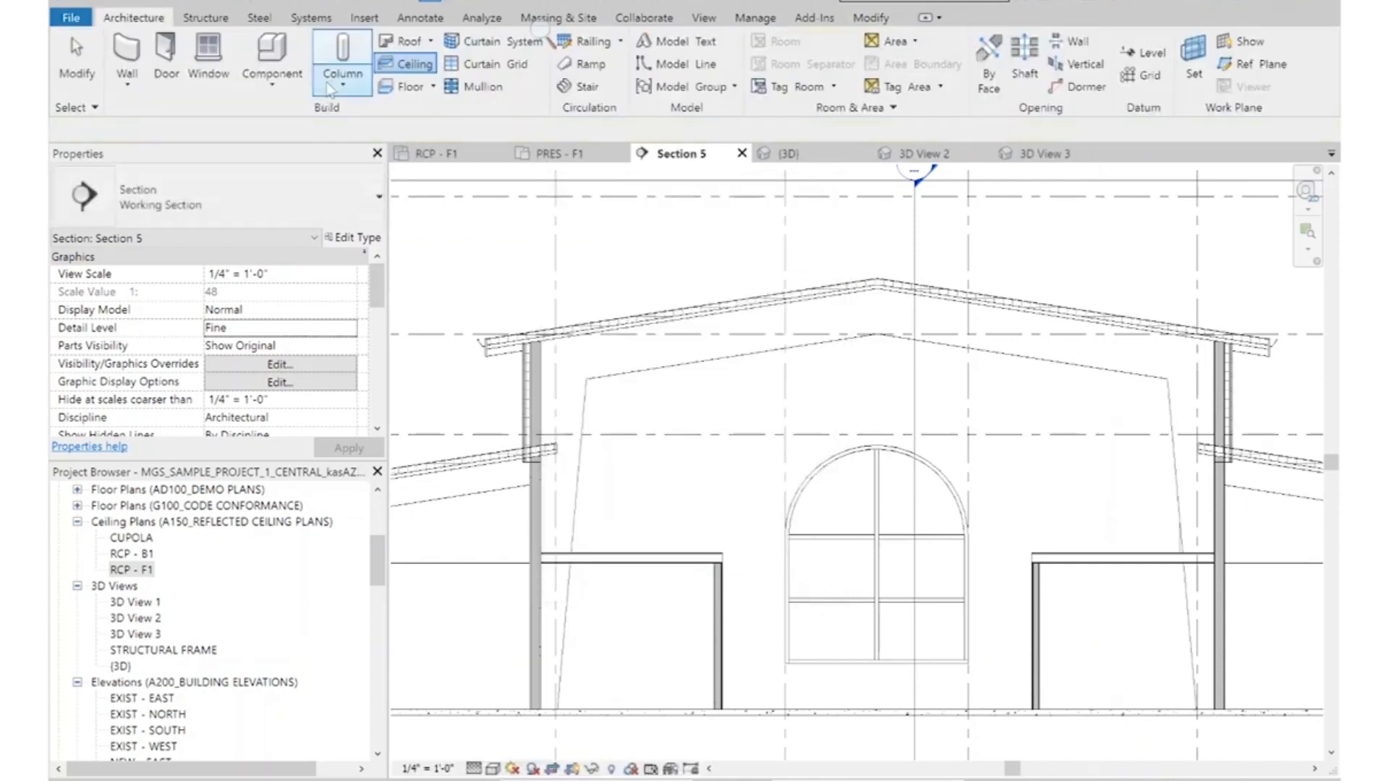
Start an in-place model in the Ceilings category and name it ATRIUM CEILING 1
click(272, 91)
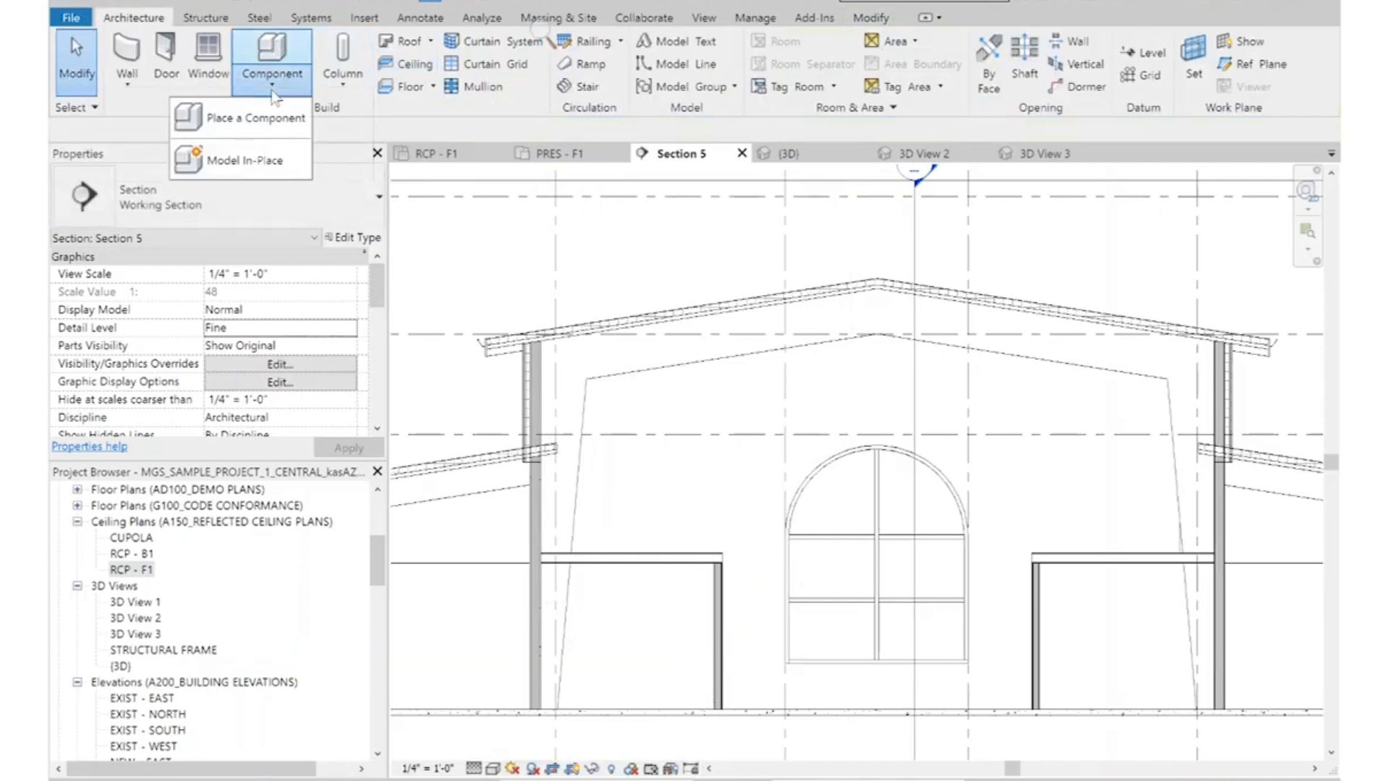
click(244, 160)
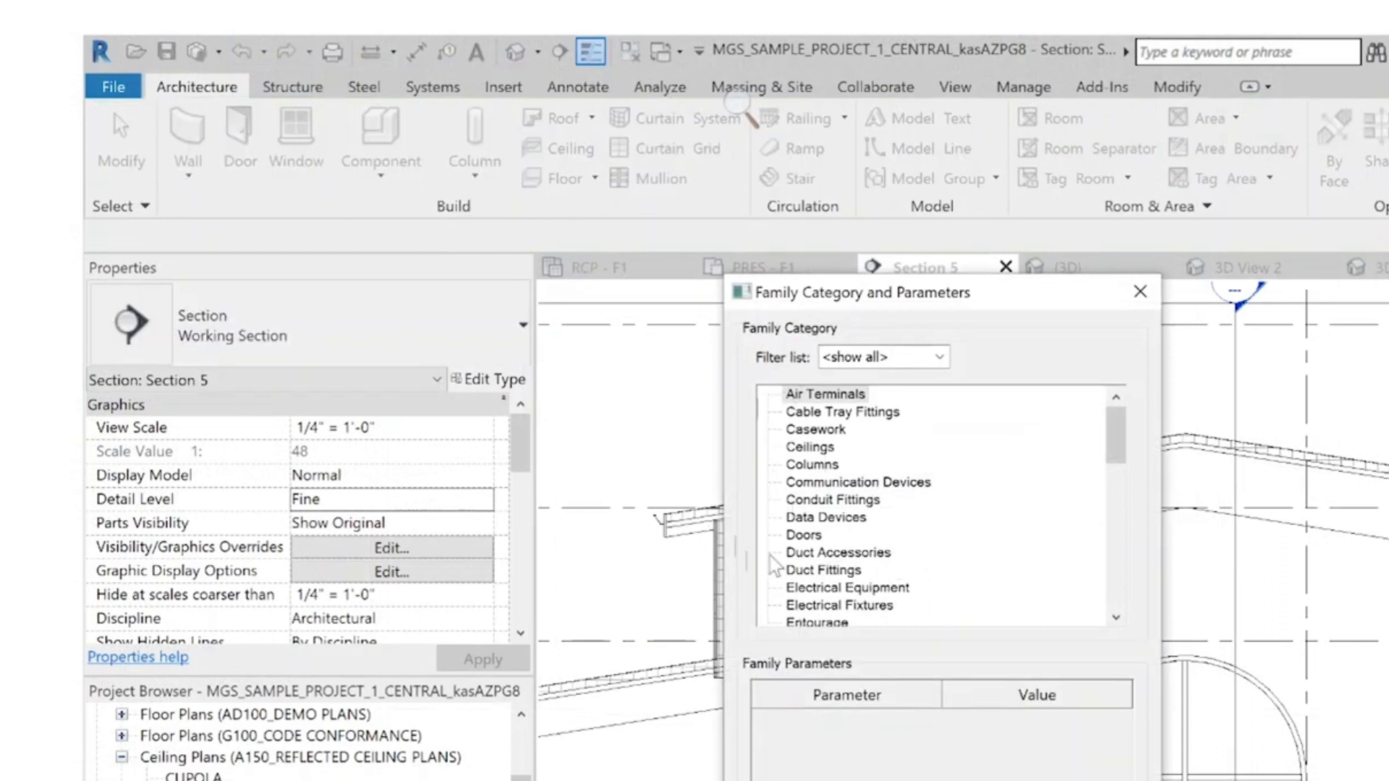
click(821, 448)
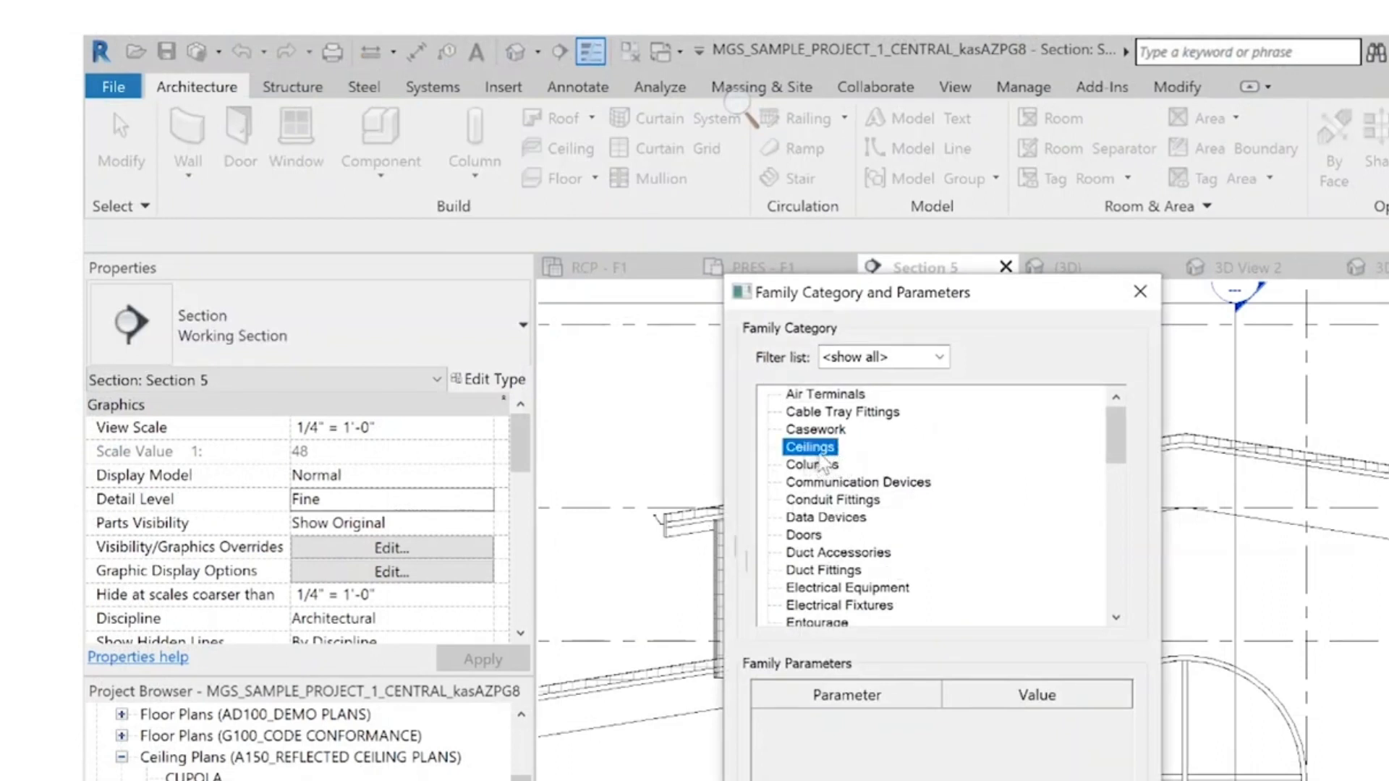
double_click(824, 448)
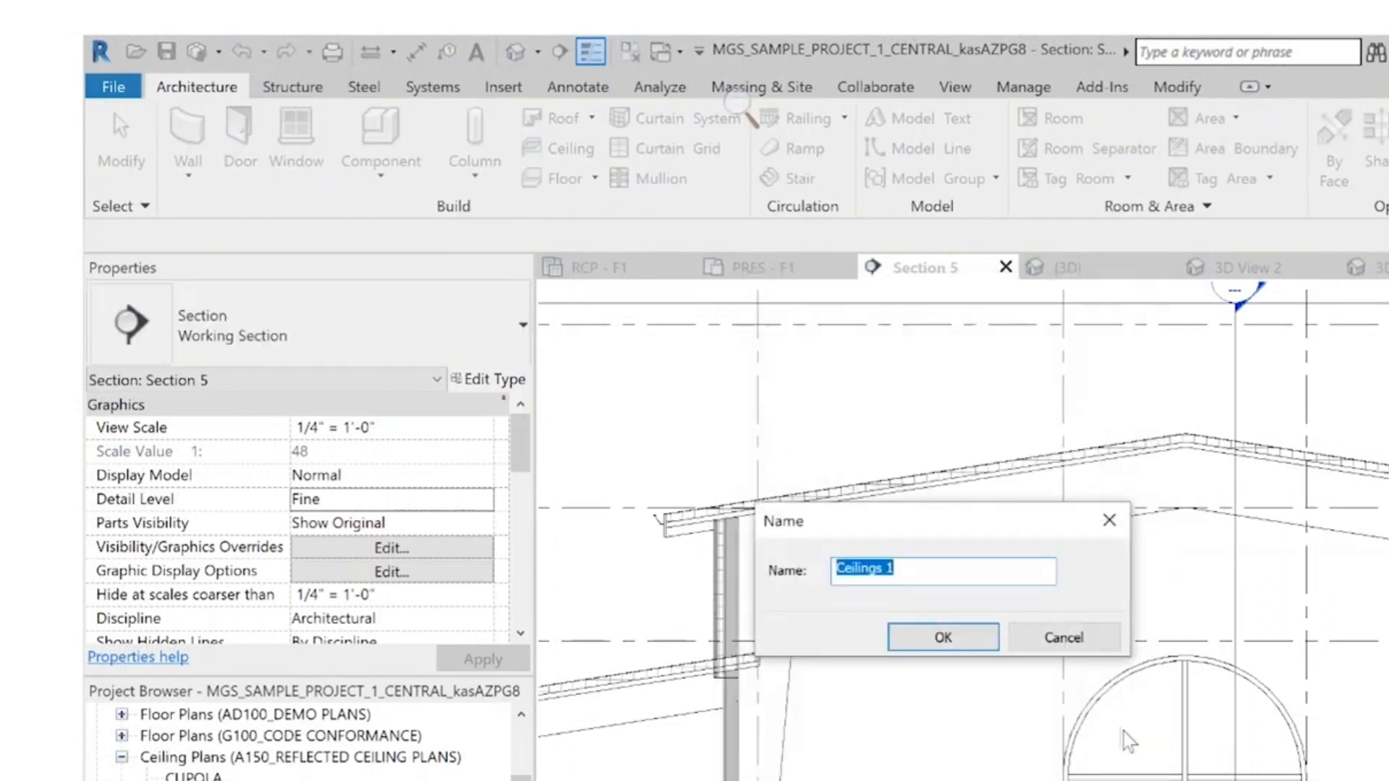
text(at)
key(BackSpace)
key(BackSpace)
text(ATRIUM CEILING)
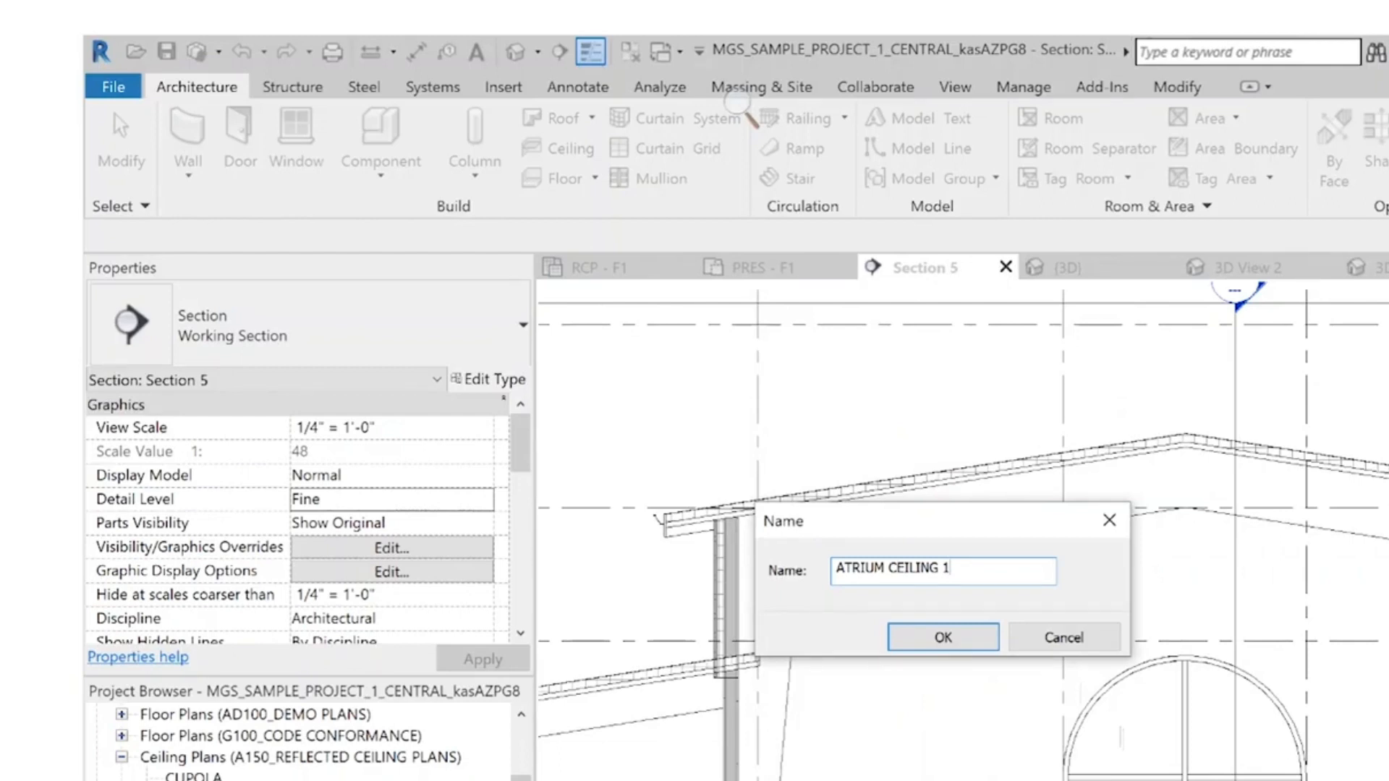
click(967, 641)
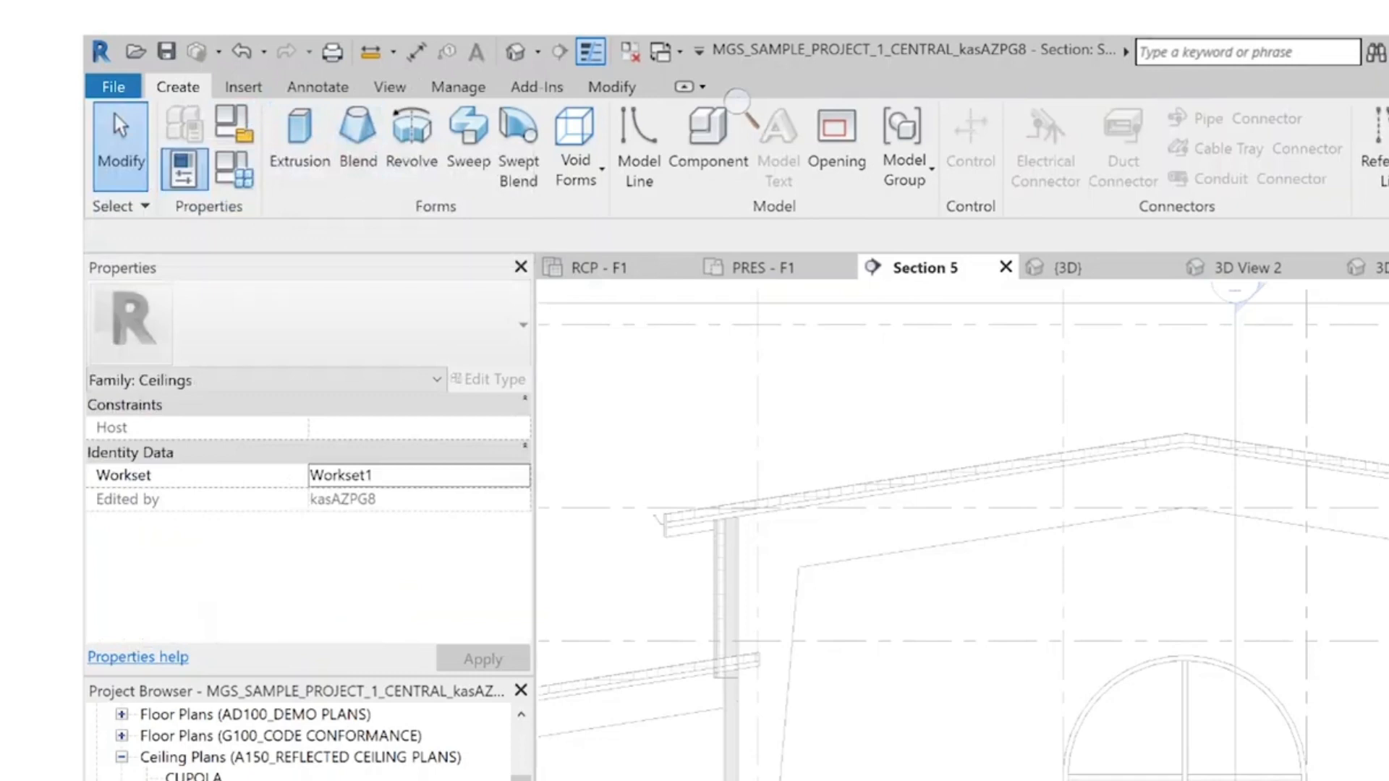
Start an extrusion on the plane of the wall with the arched window, and pick both underside slopes of the upper roof as sketch lines
click(313, 160)
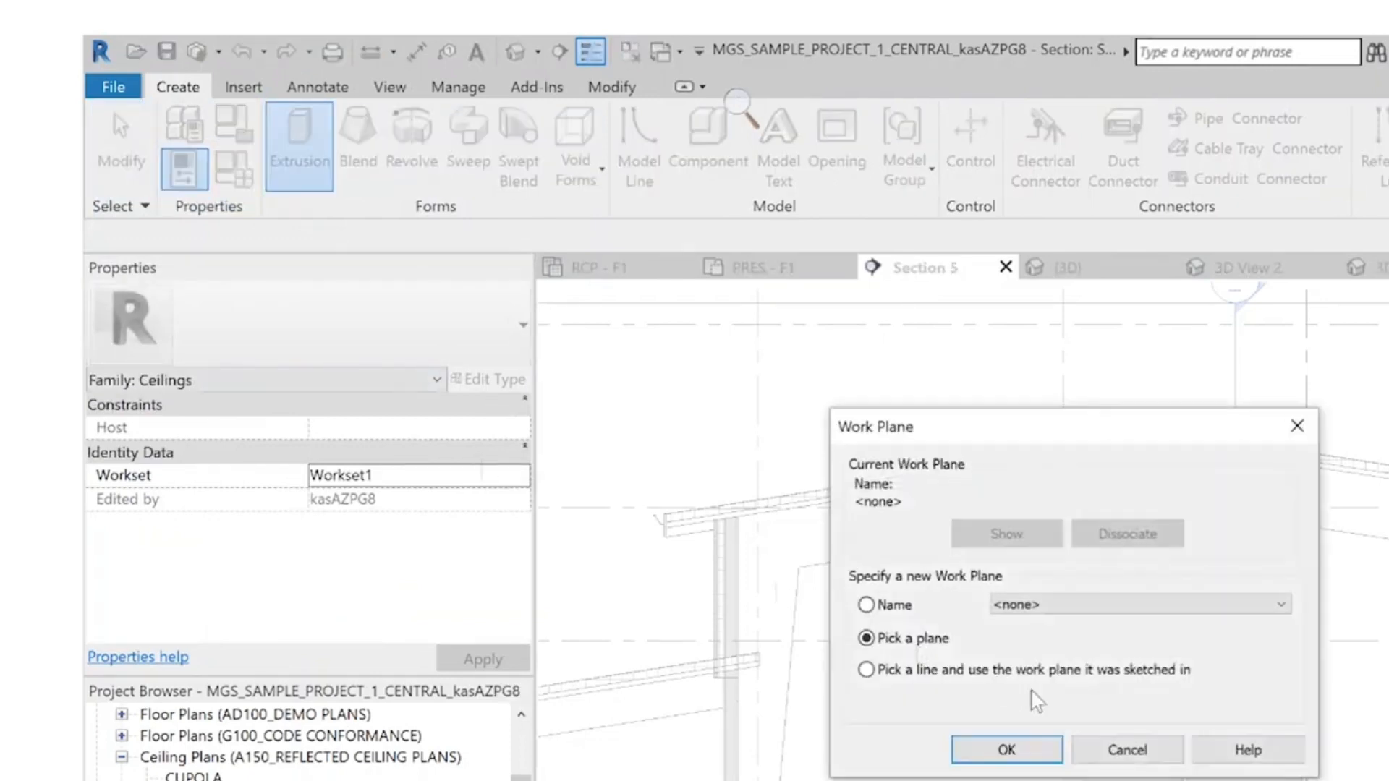
click(1006, 749)
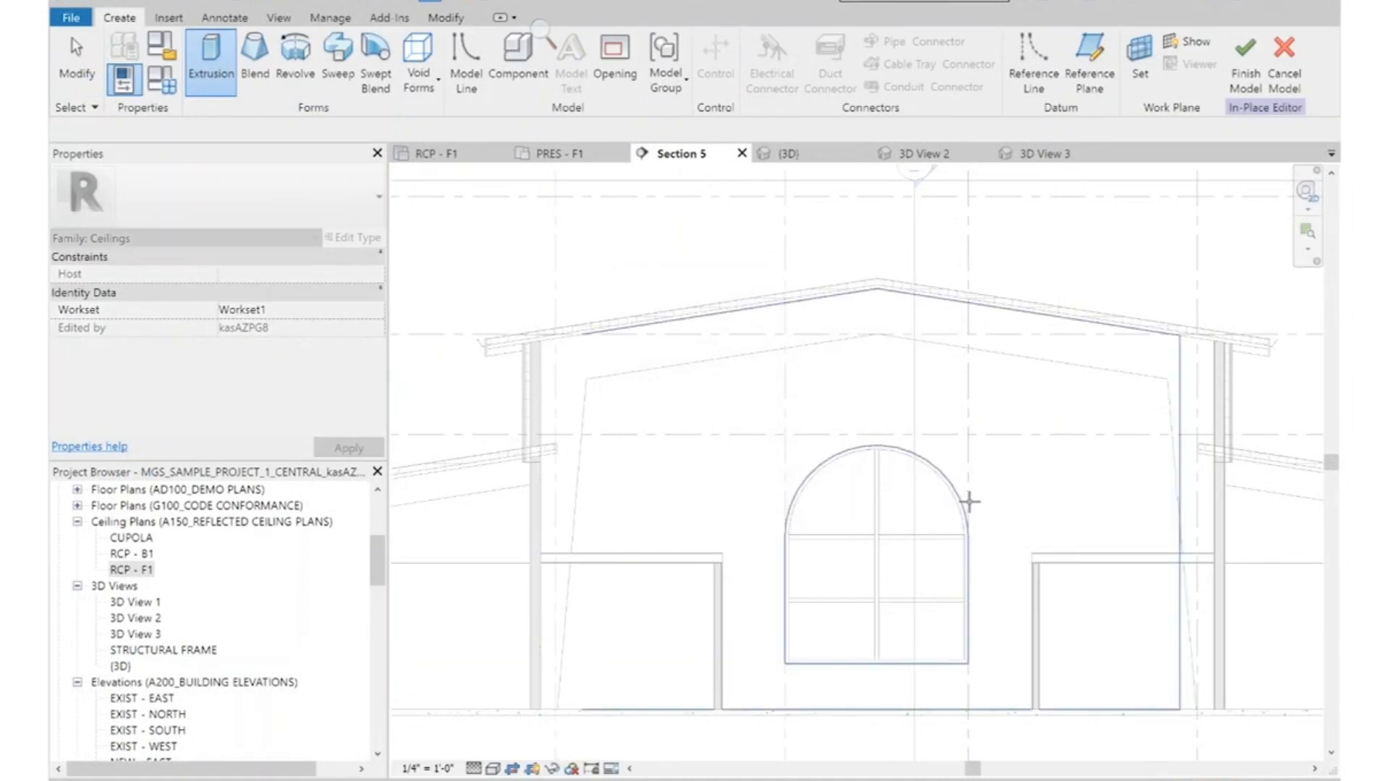
click(968, 499)
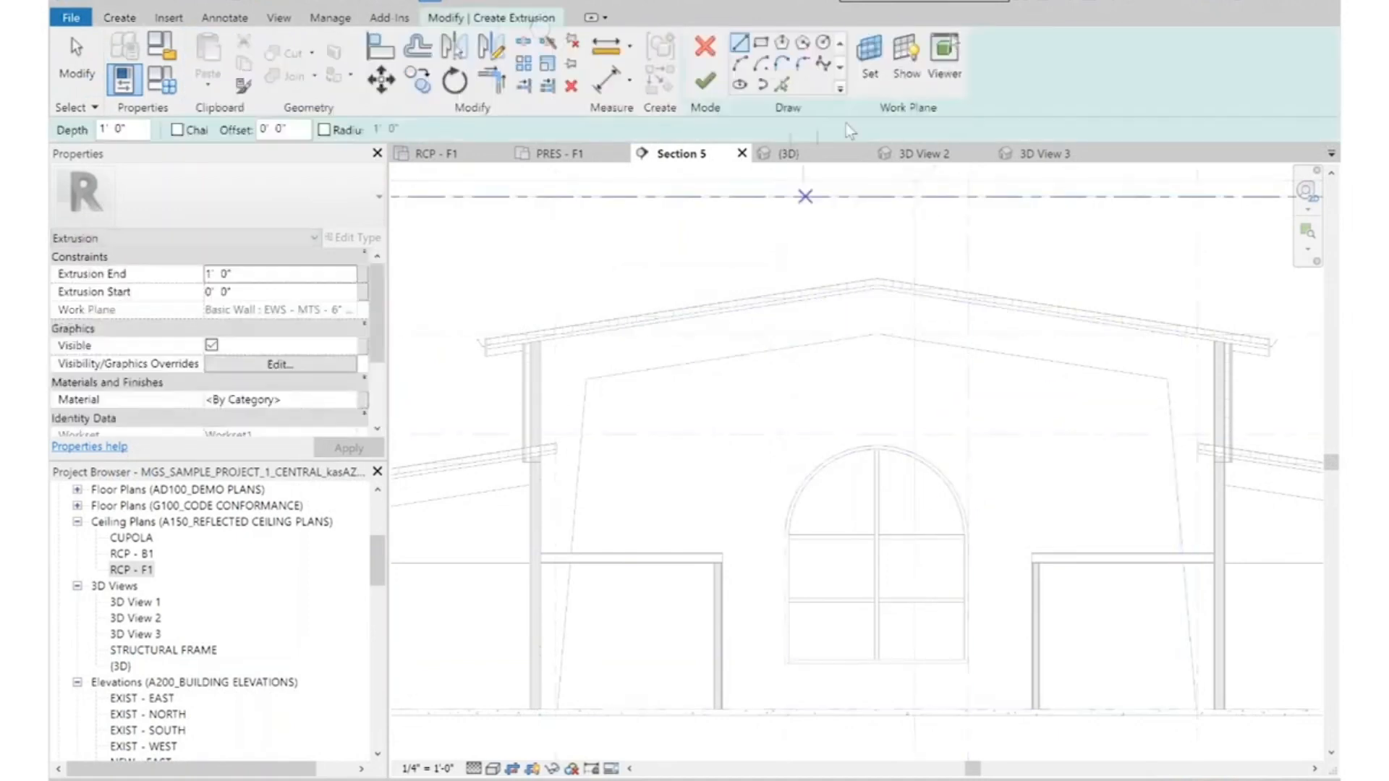
click(781, 84)
scroll(567, 347, up, 3)
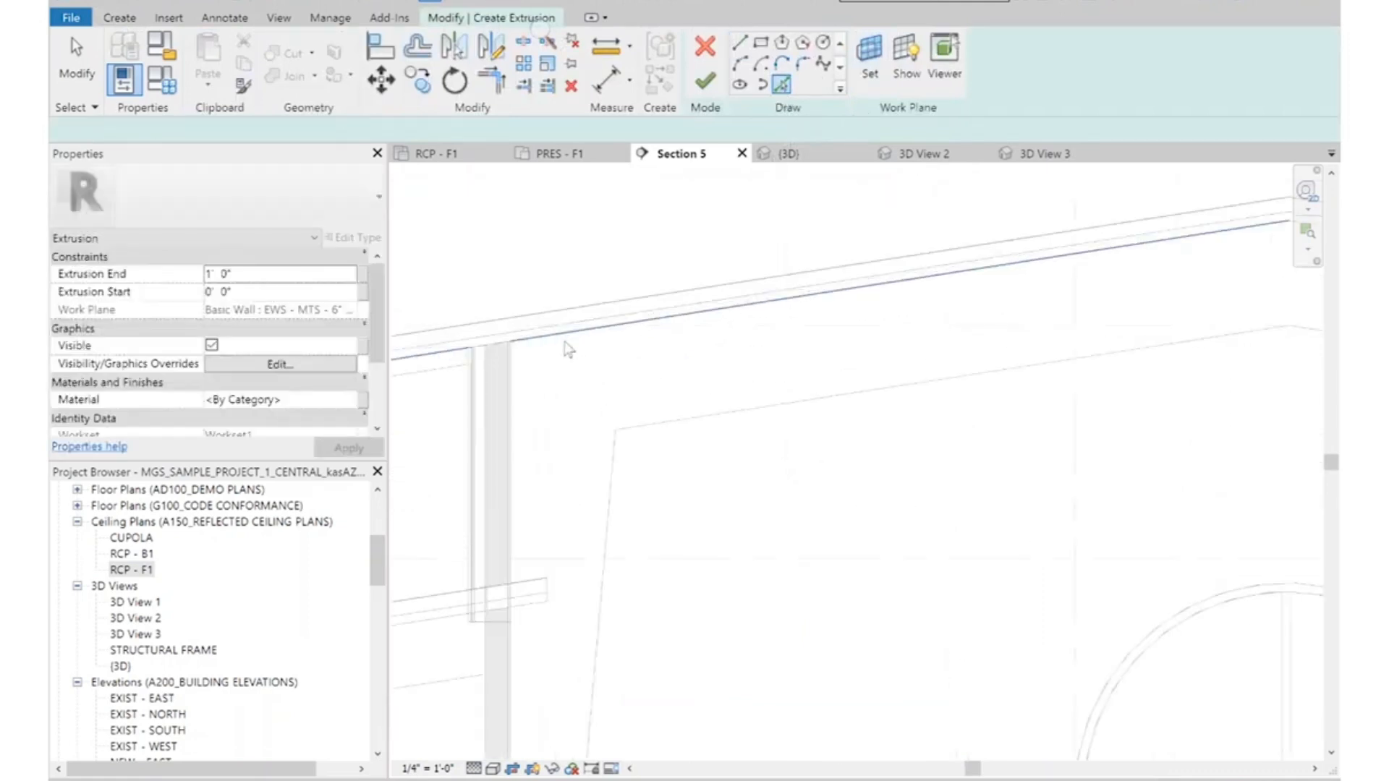
click(577, 353)
scroll(576, 353, down, 3)
scroll(899, 316, up, 3)
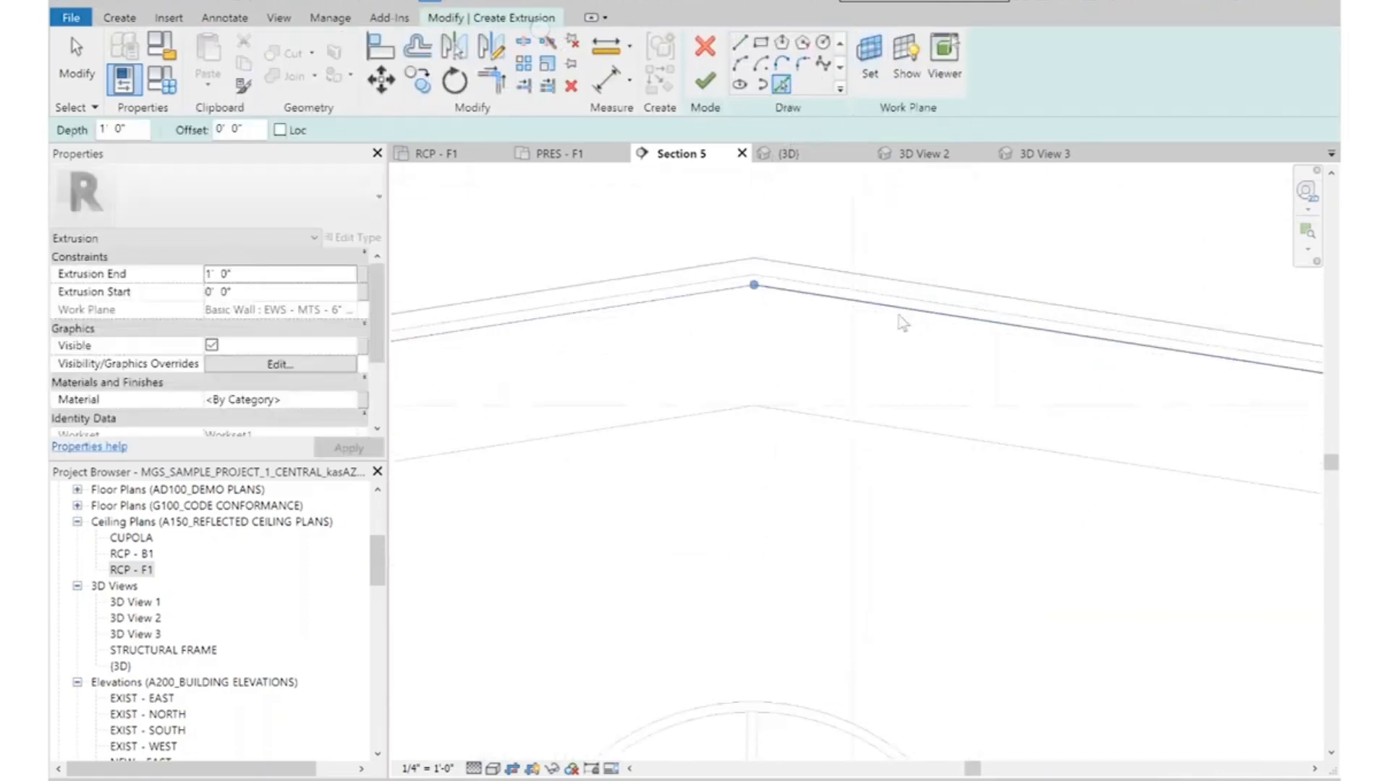
click(897, 309)
Offset copies of both sloped sketch lines 3" below the roof underside to give the ceiling its thickness
click(418, 46)
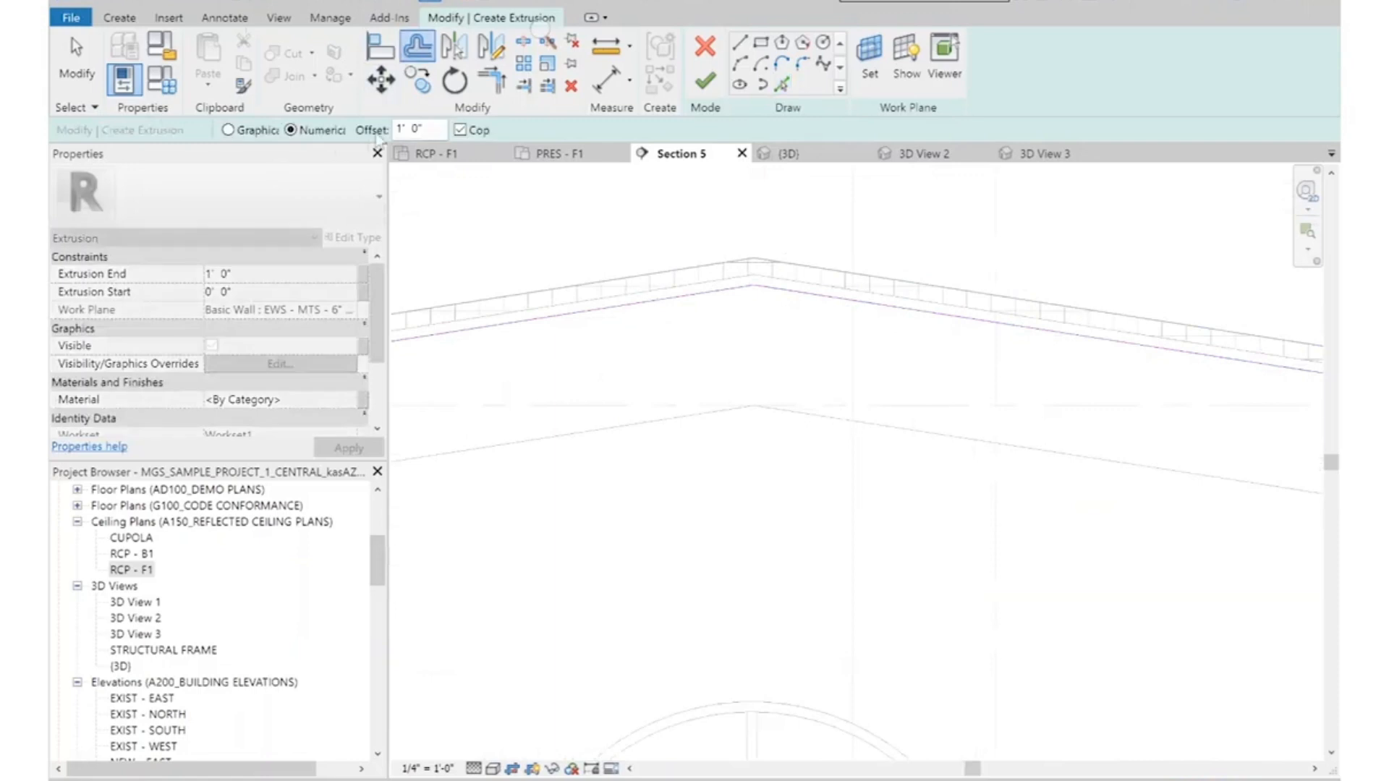
text(3")
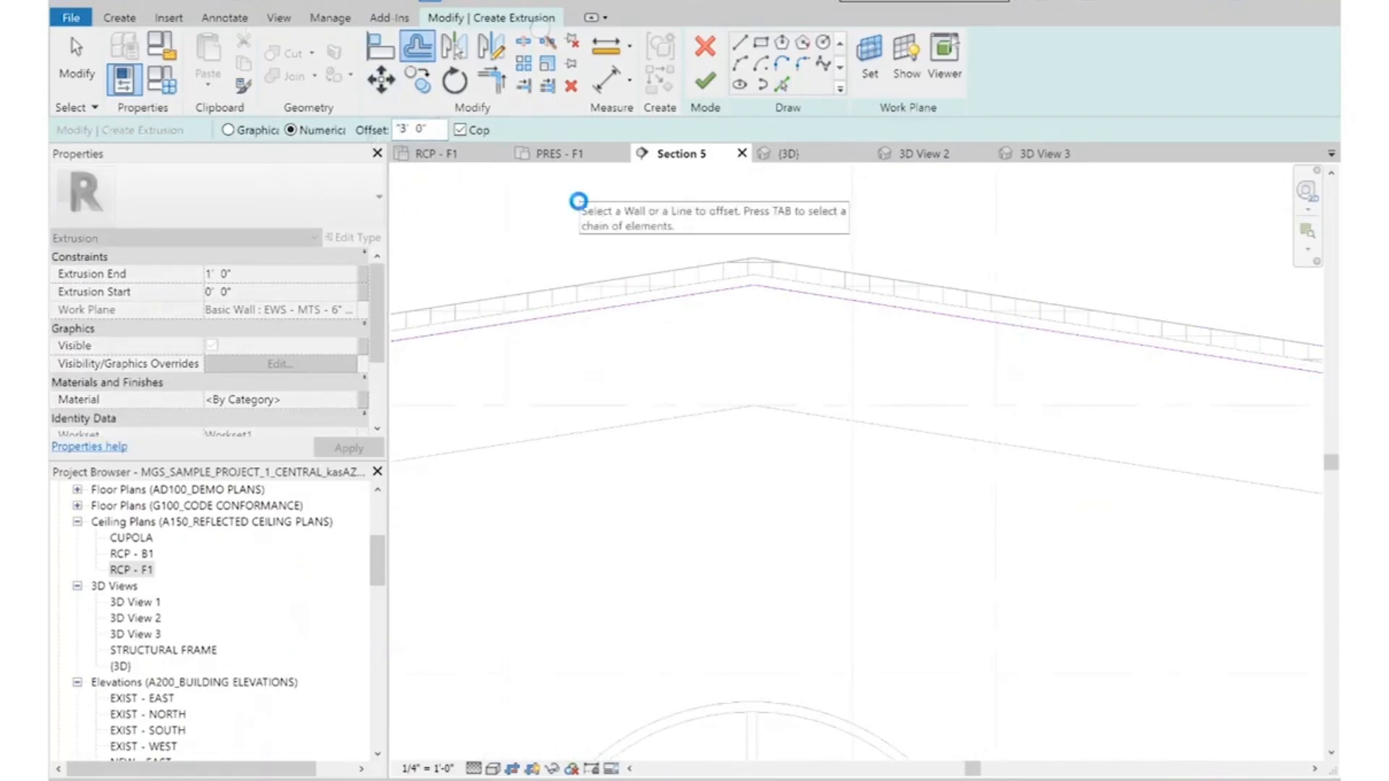
key(Return)
text(3)
click(949, 318)
click(701, 302)
scroll(594, 241, down, 3)
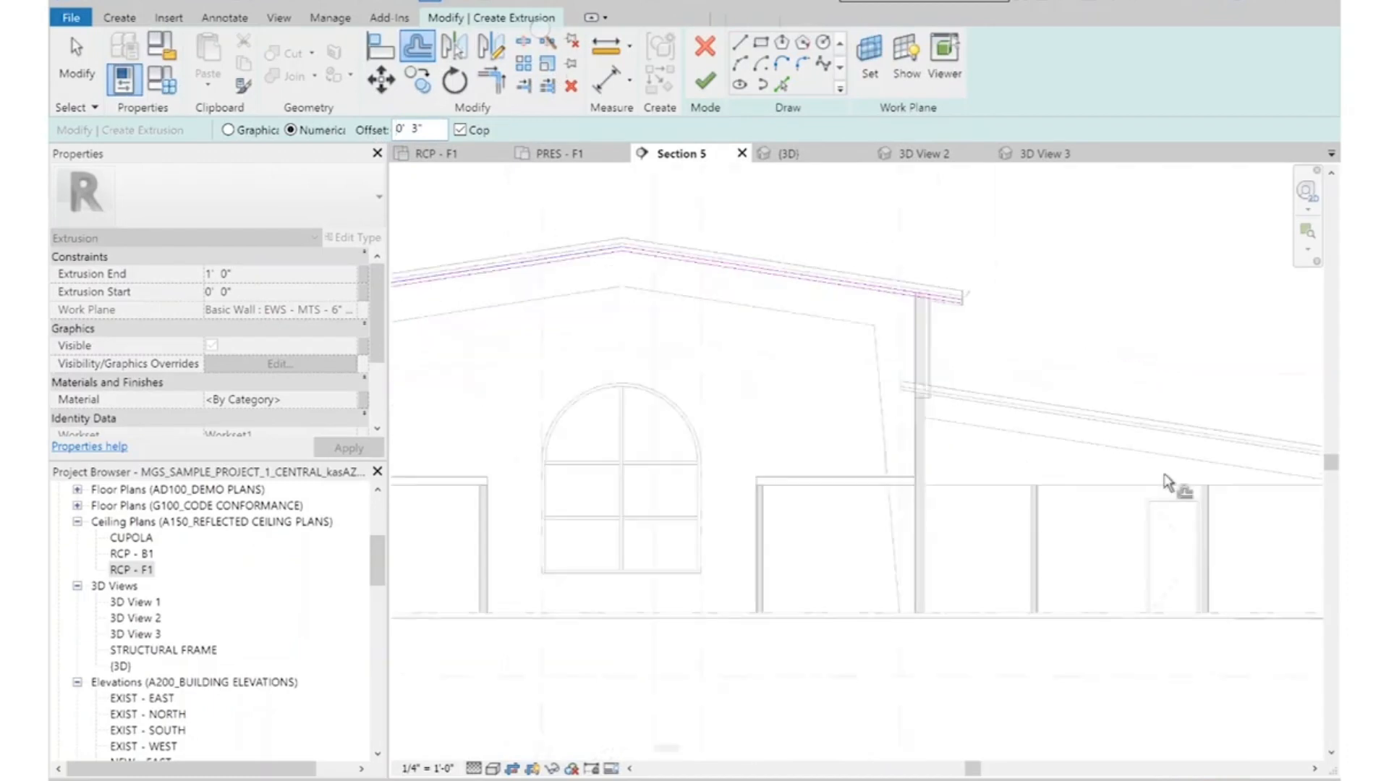
Pick the inner faces of both cupola walls as sketch lines and trim everything into a closed gabled ceiling profile
click(781, 85)
scroll(940, 310, up, 5)
click(862, 434)
scroll(837, 388, down, 5)
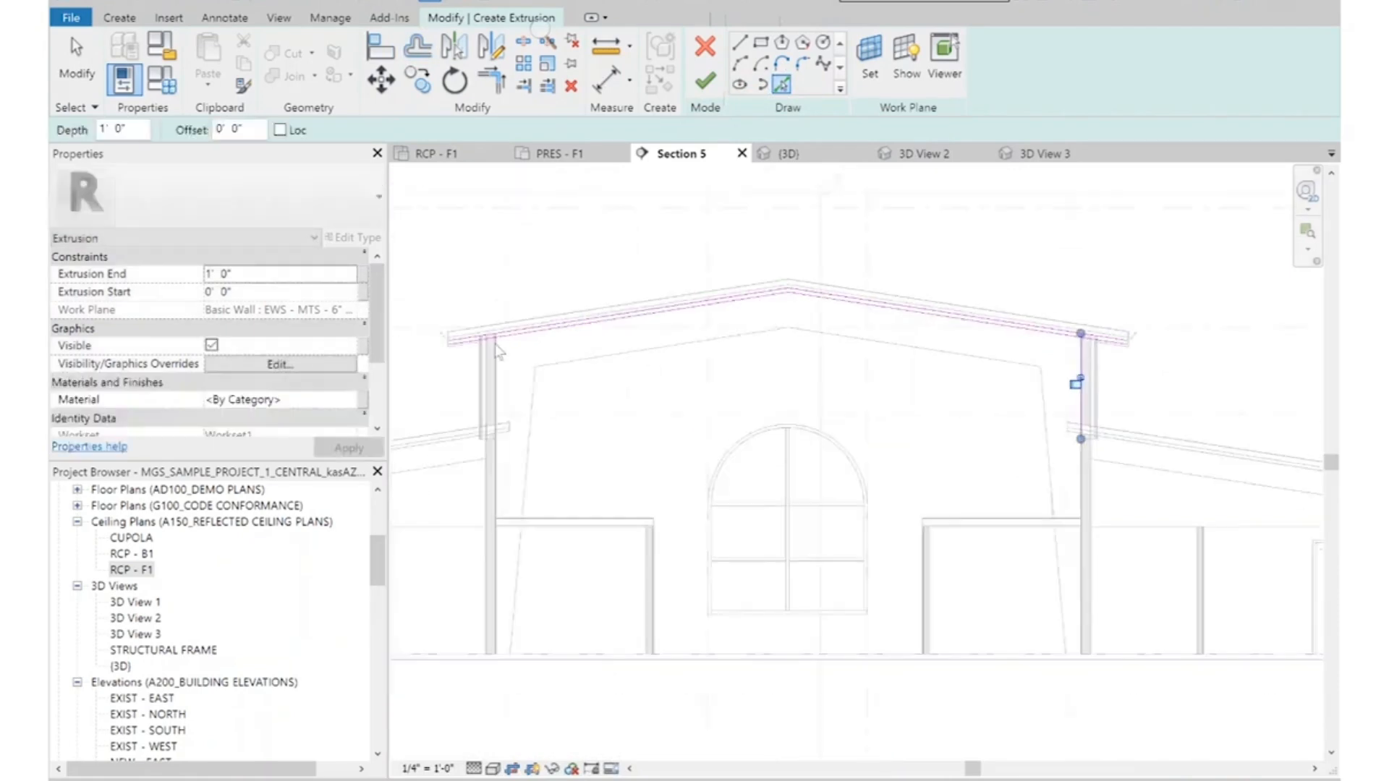
scroll(483, 341, up, 5)
key(t)
key(r)
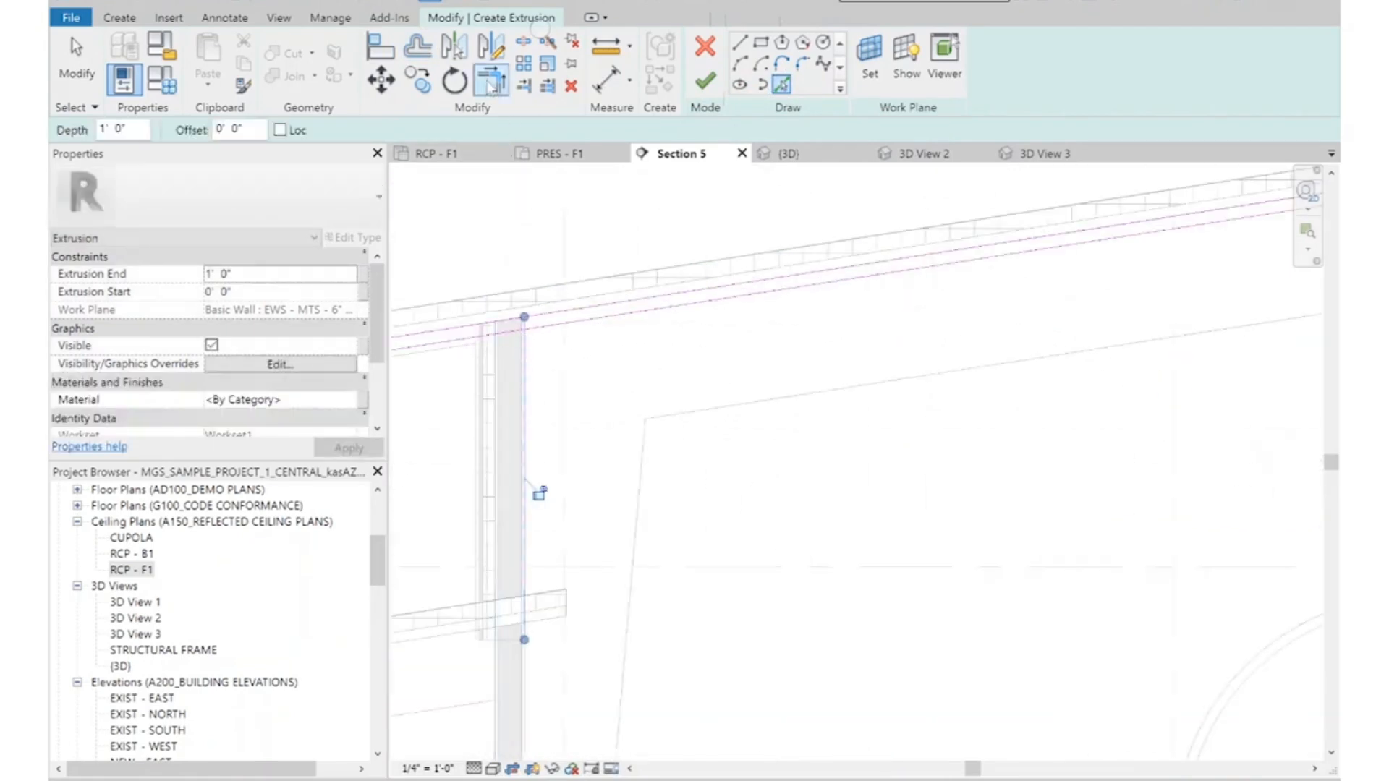
scroll(533, 301, up, 3)
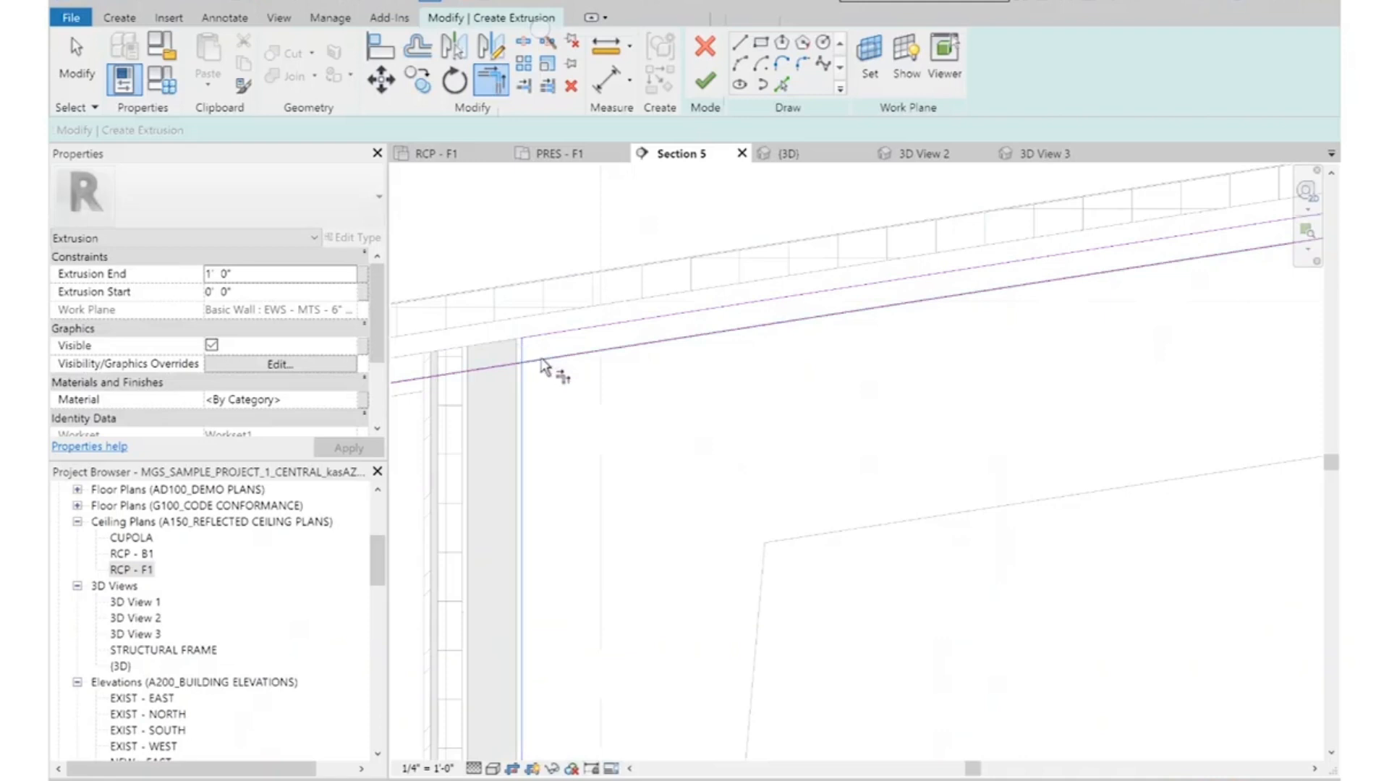
scroll(506, 397, down, 5)
scroll(1027, 394, up, 1)
scroll(1028, 394, up, 4)
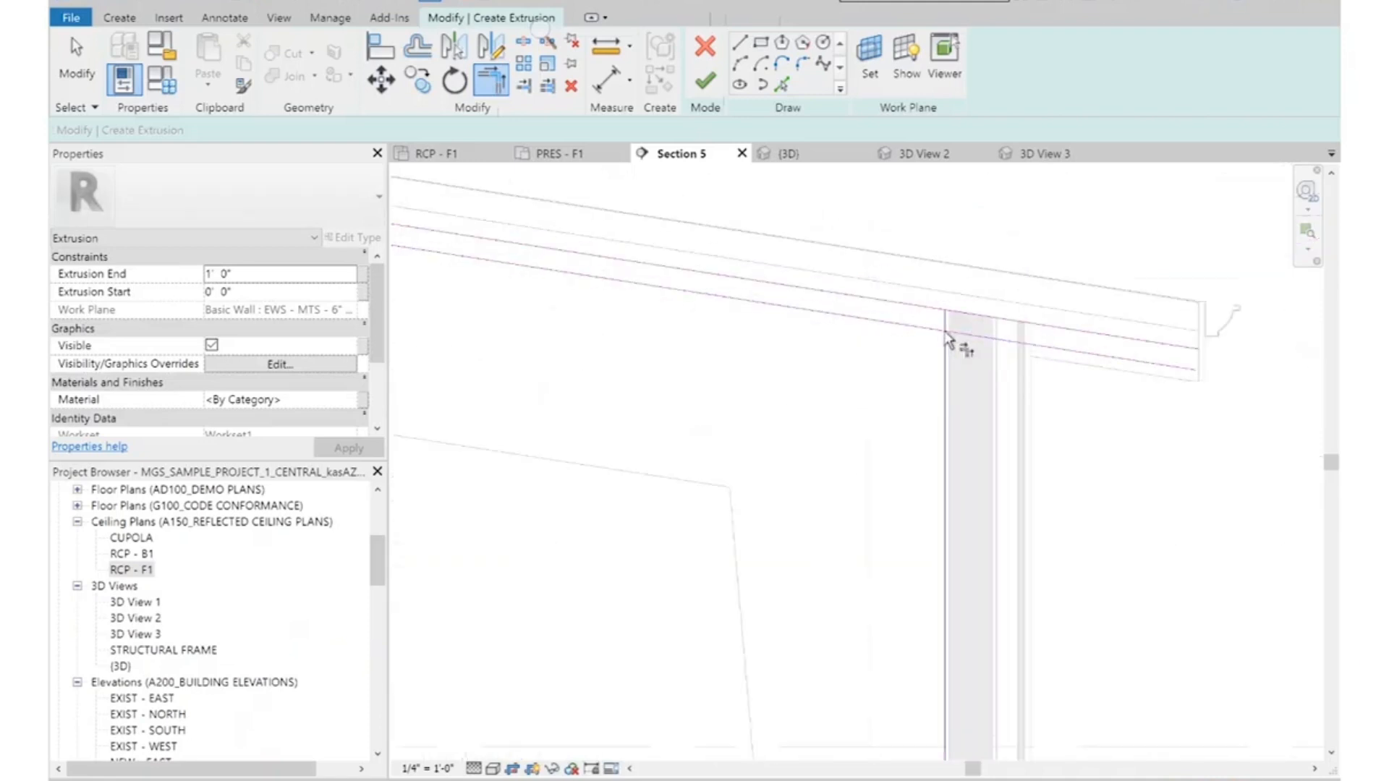
scroll(1170, 443, down, 4)
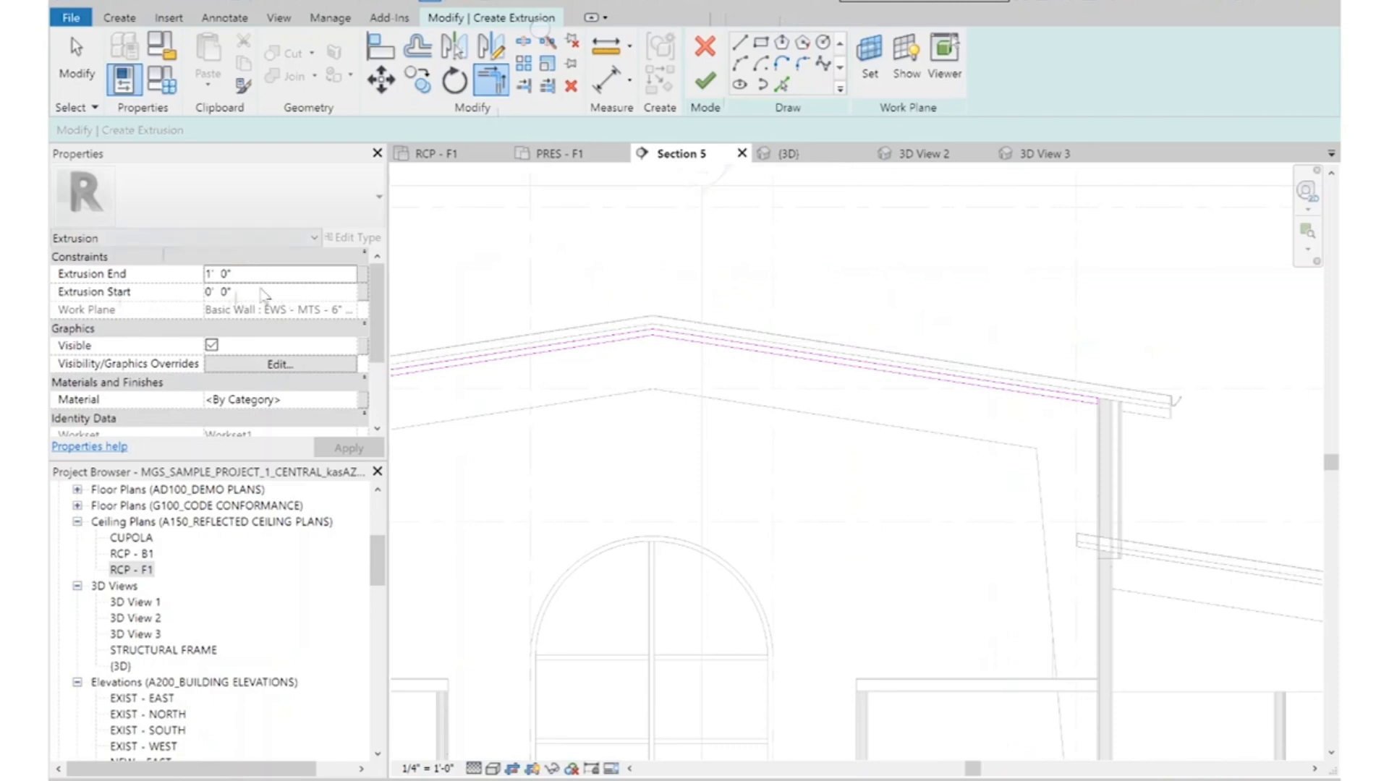
Set the extrusion end to 15', finish the gabled ceiling extrusion and complete the in-place model
click(280, 275)
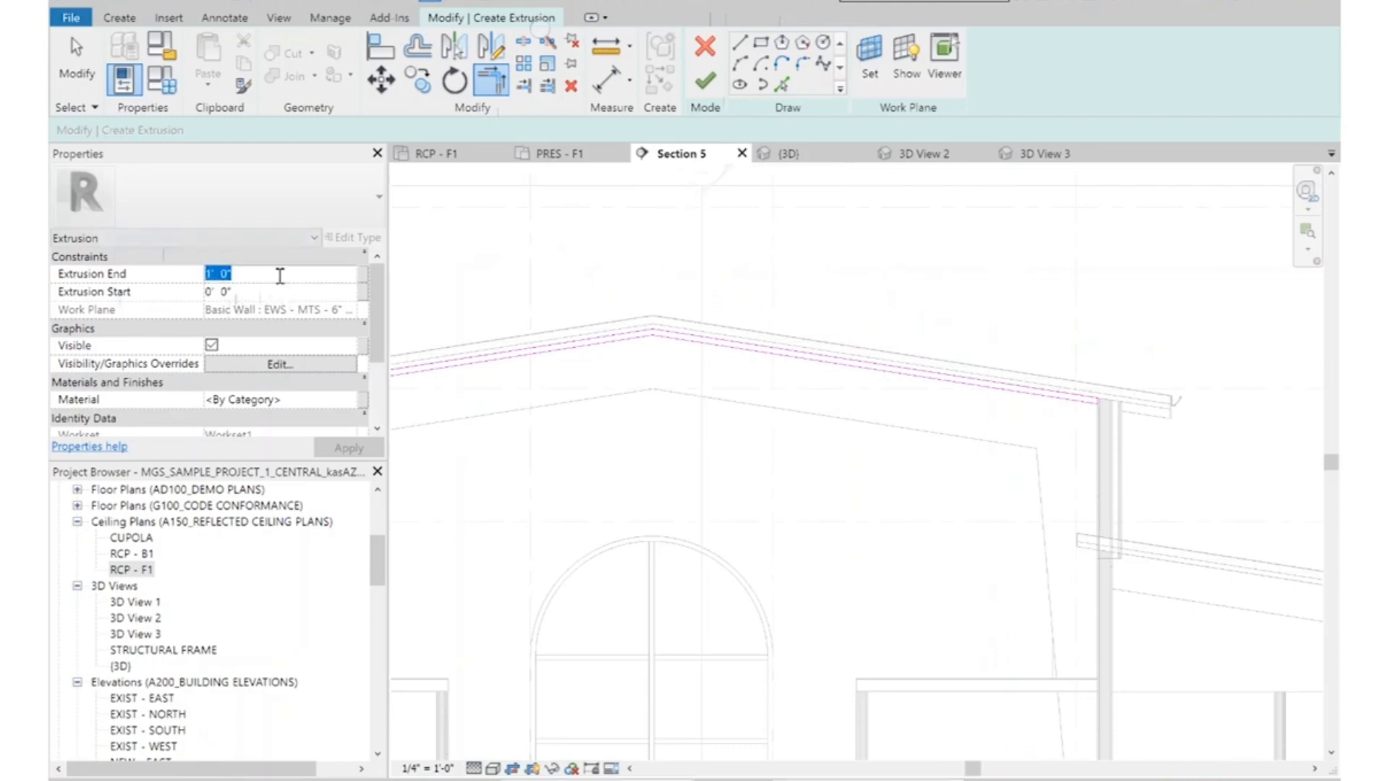
text(15)
key(Return)
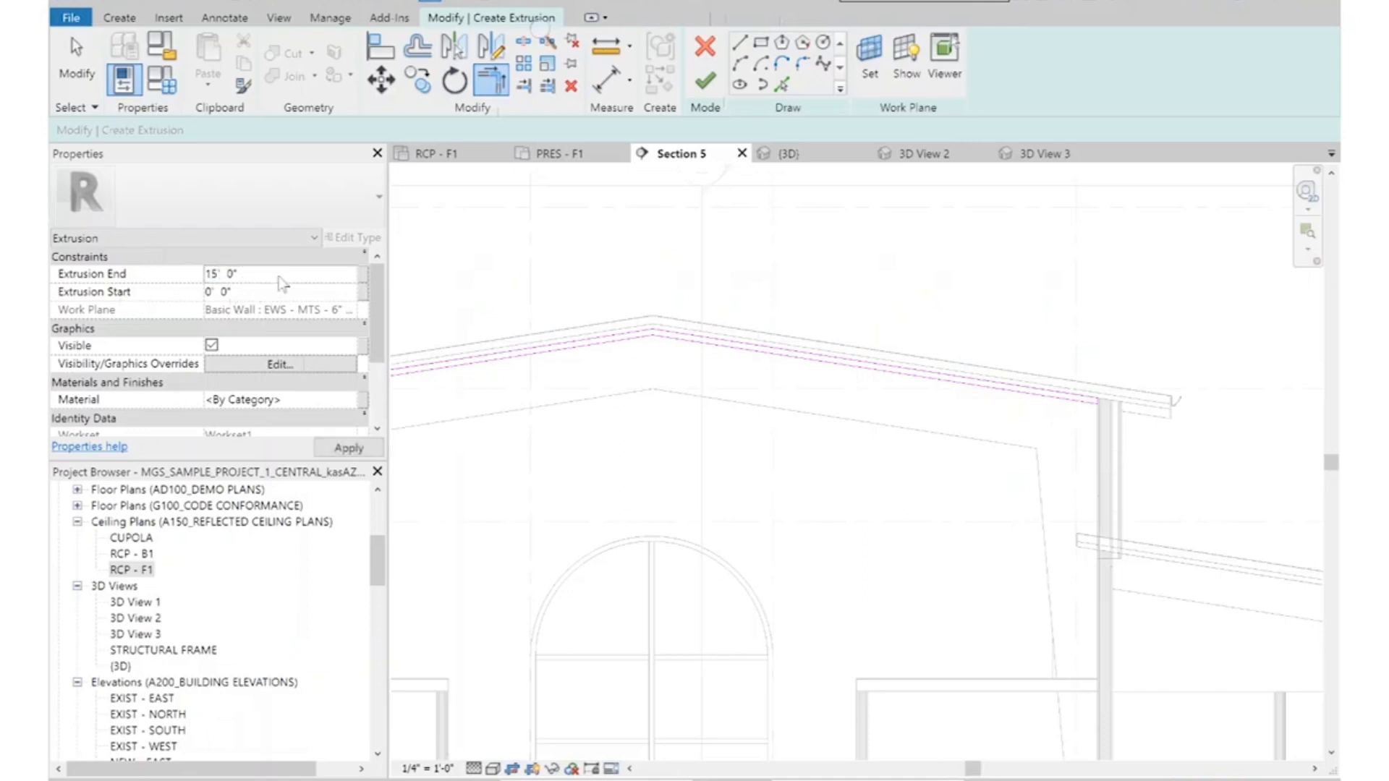
click(706, 81)
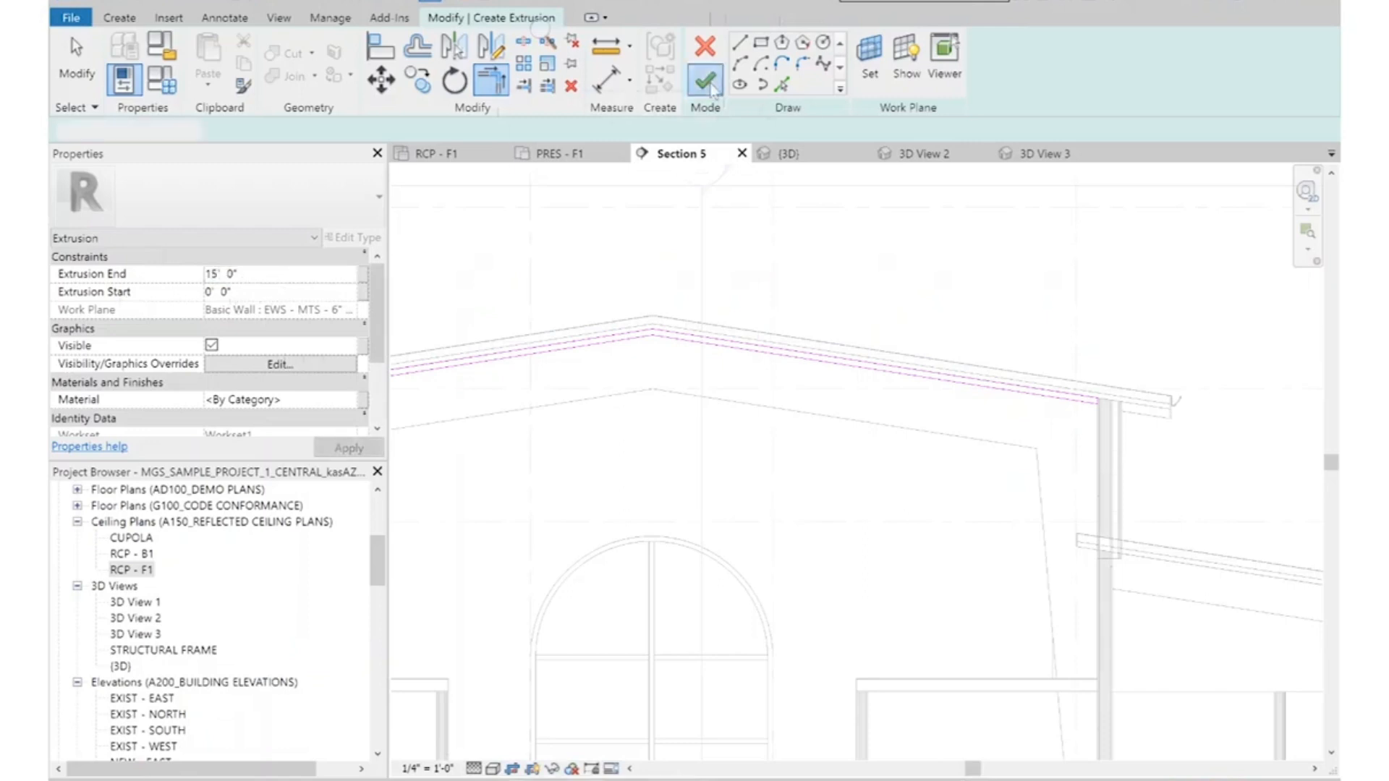
scroll(983, 289, down, 4)
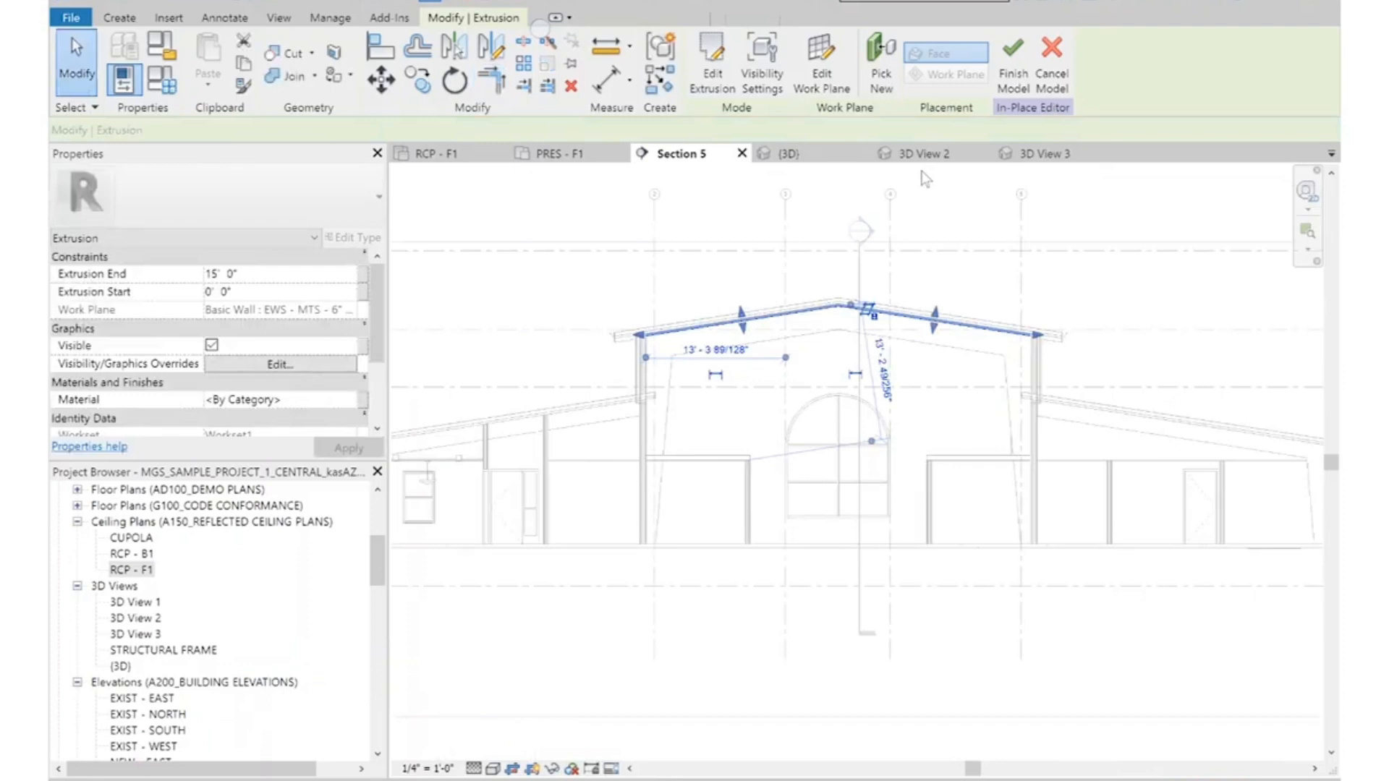
scroll(952, 142, up, 3)
click(1013, 68)
click(1033, 364)
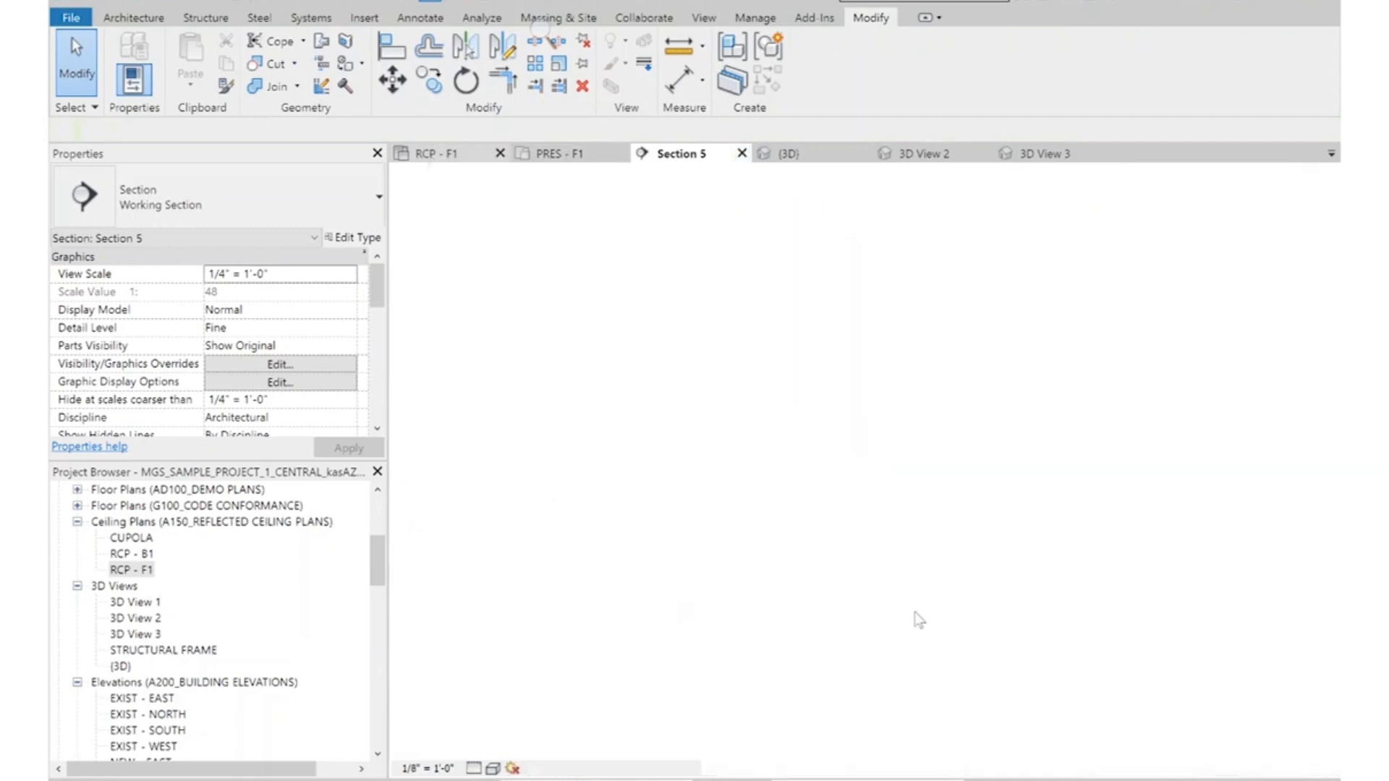
Set the top and view depth offsets of the RCP - F1 view range to 12', and check the plan's hidden elements for the ceiling
scroll(724, 297, up, 2)
scroll(859, 344, down, 1)
scroll(282, 338, down, 5)
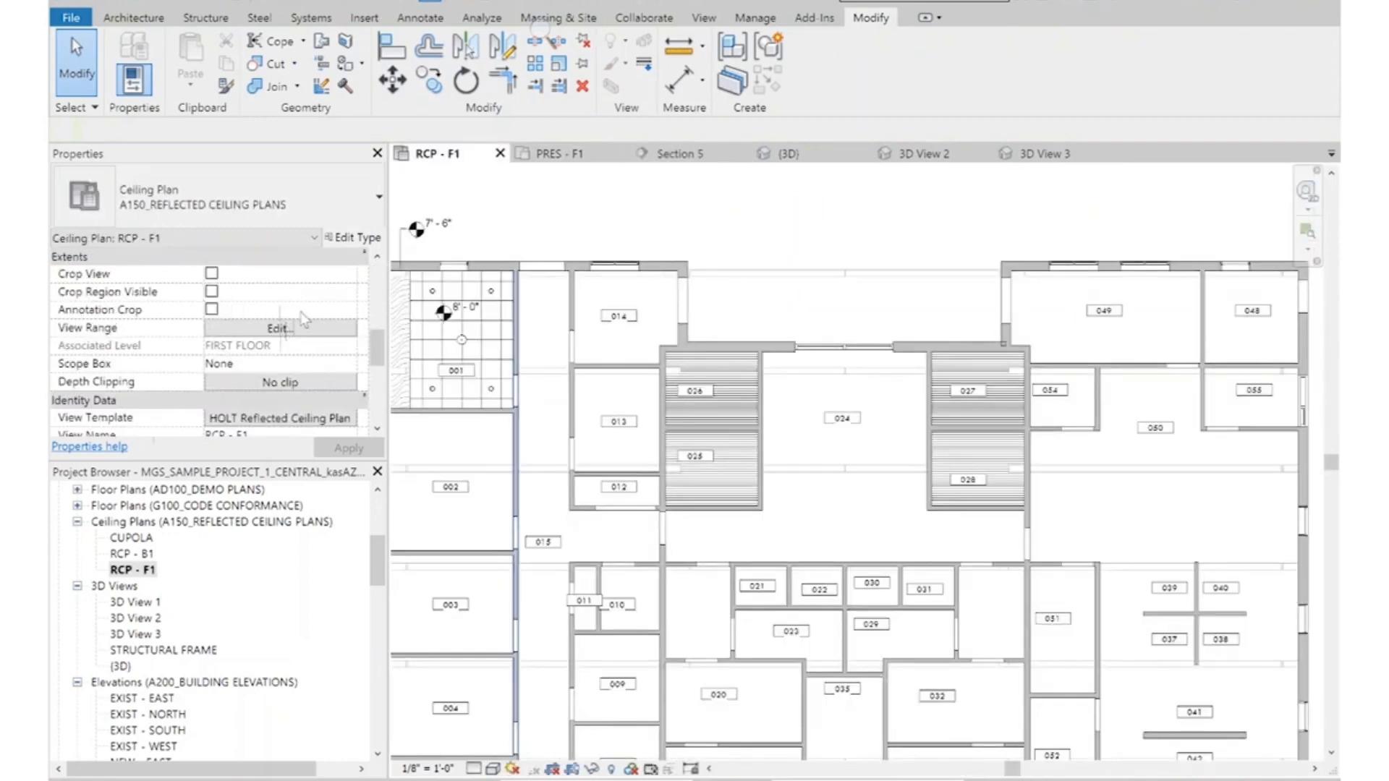
click(280, 329)
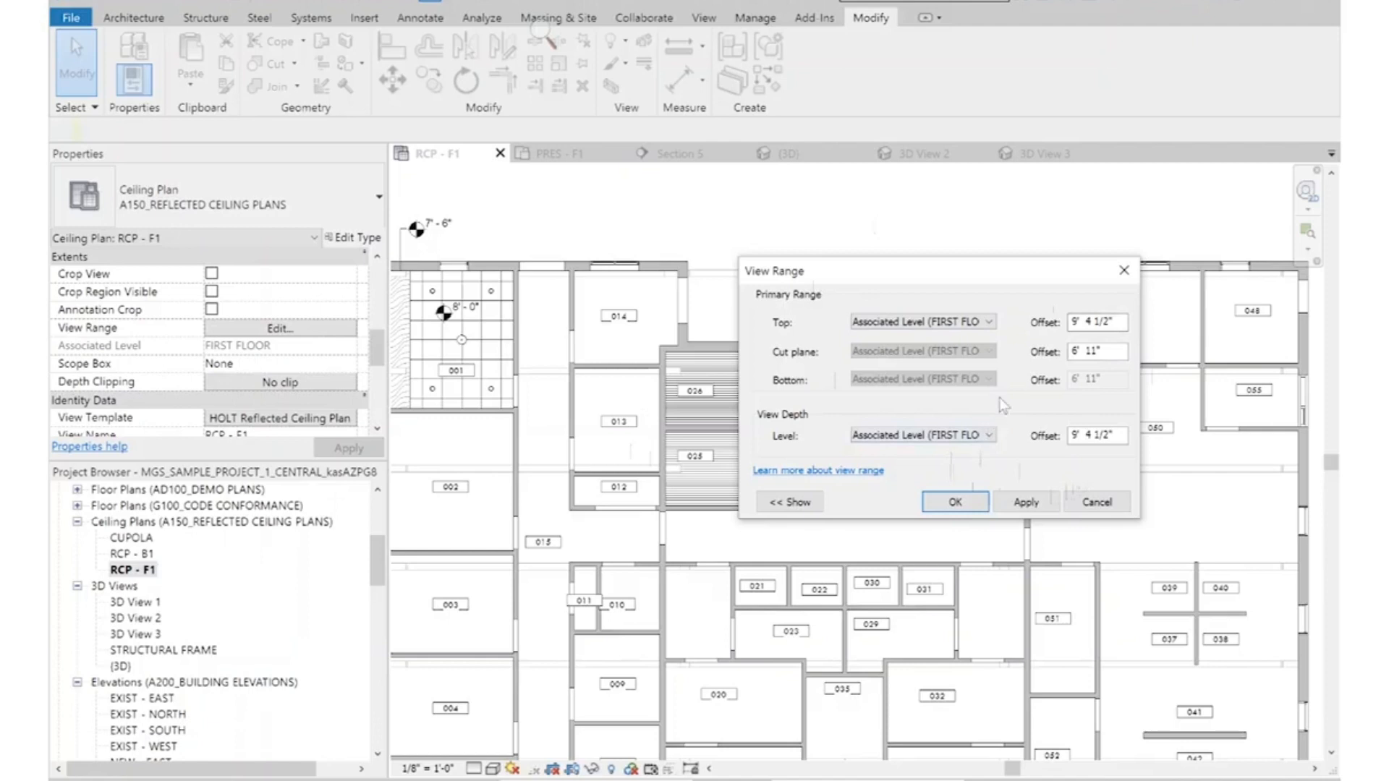
drag(1125, 323, 990, 327)
text(12)
key(Tab)
key(Return)
drag(1125, 434, 956, 437)
text(12)
key(Return)
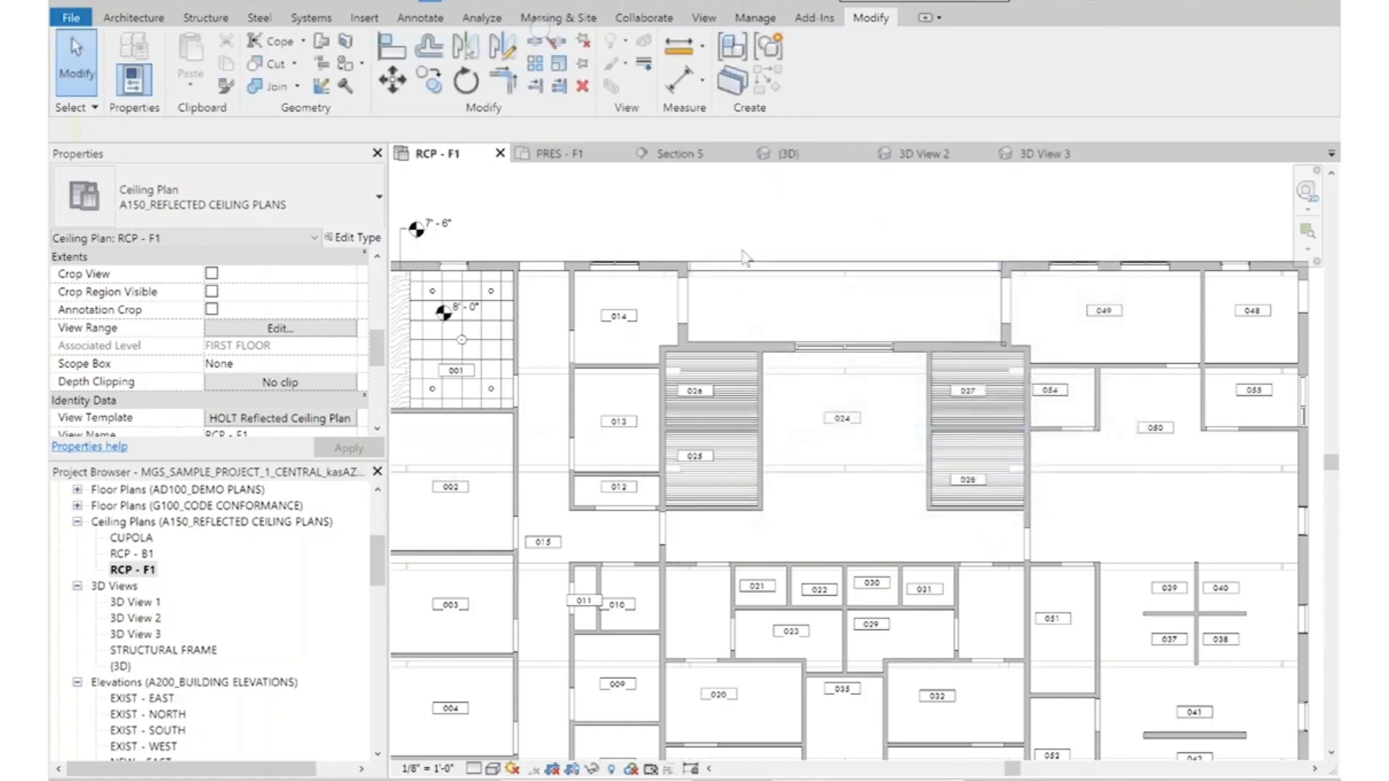
click(611, 768)
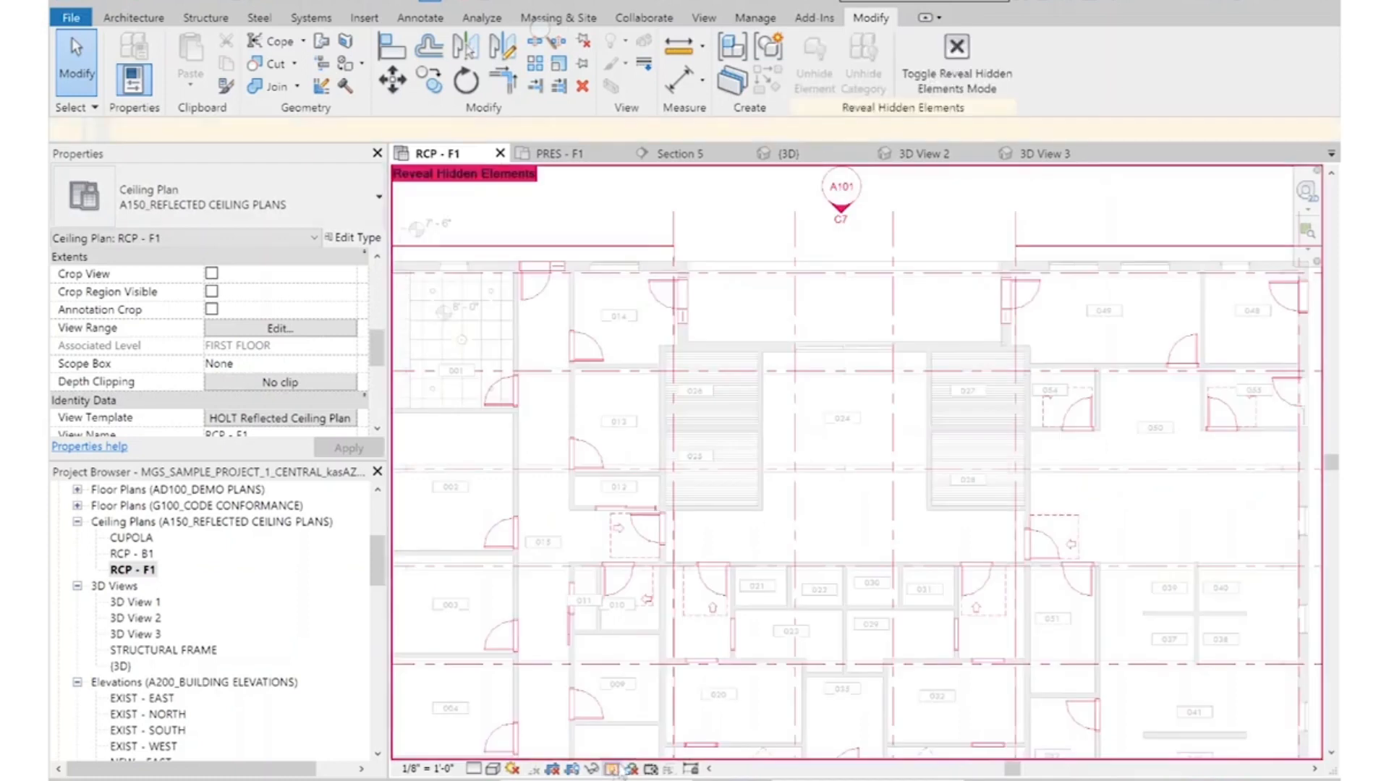
click(612, 768)
Set both the top and view depth offsets of the RCP - F1 view range to 20'
click(280, 328)
drag(1123, 322, 1066, 322)
text(2)
key(Return)
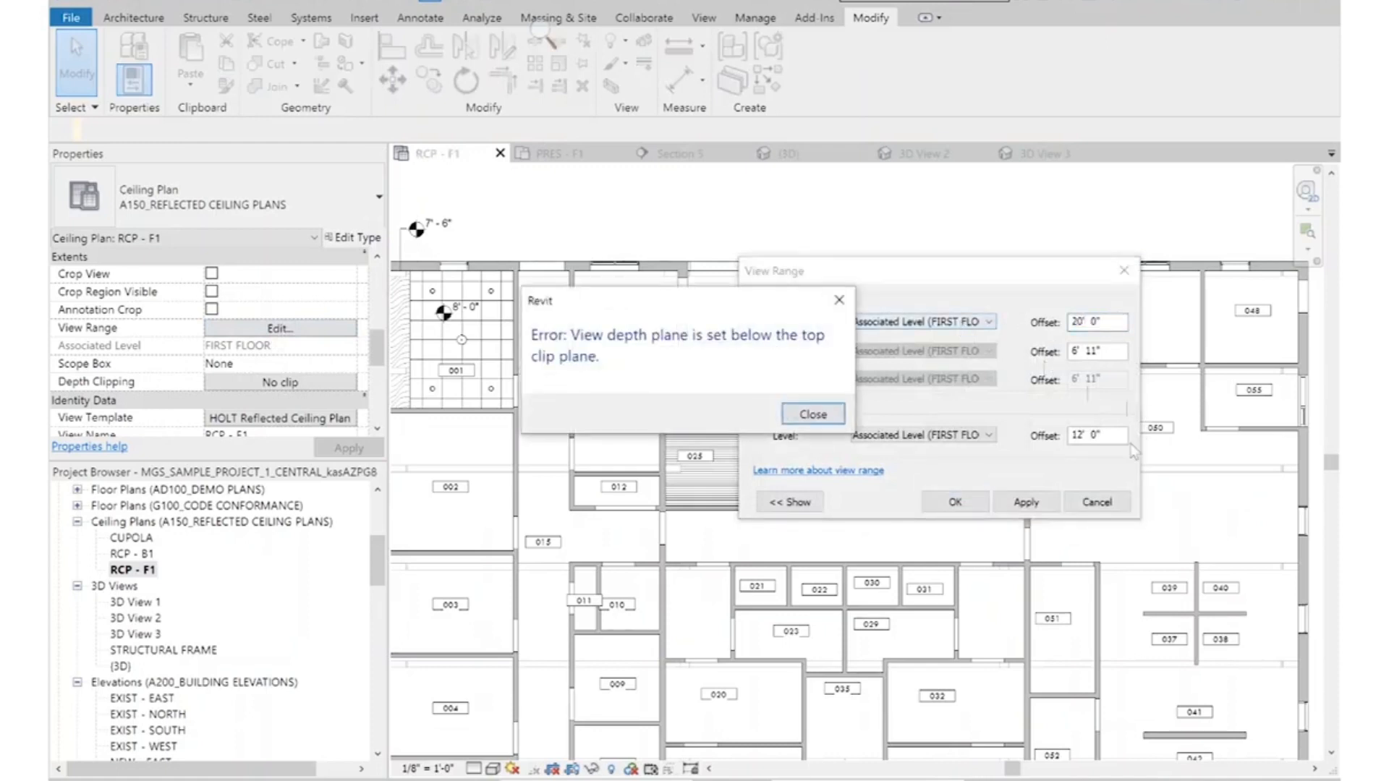
click(812, 413)
drag(1123, 434, 1067, 435)
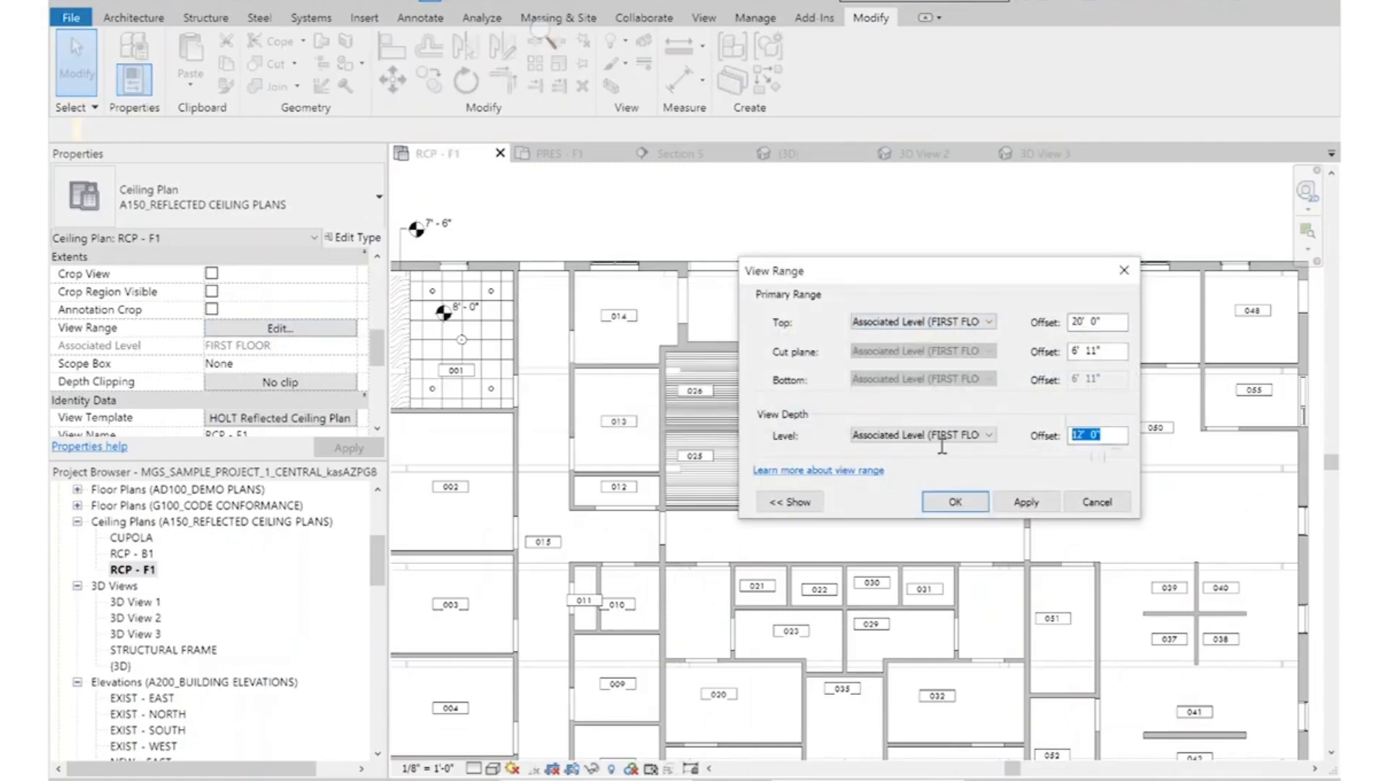
text(20)
key(Return)
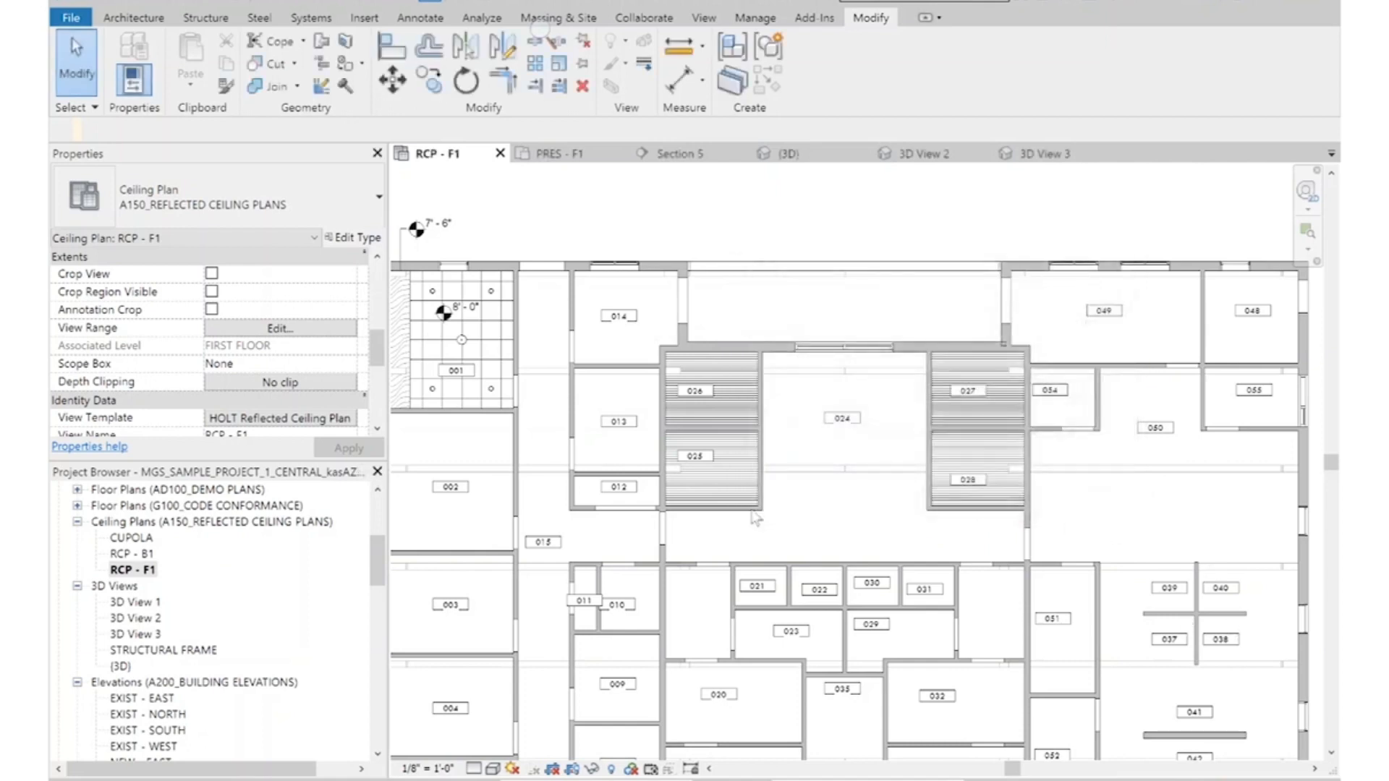
Stretch the atrium ceiling's open edge past room 024 to the wall along rooms 021, 022, 030 and 031
scroll(855, 388, up, 3)
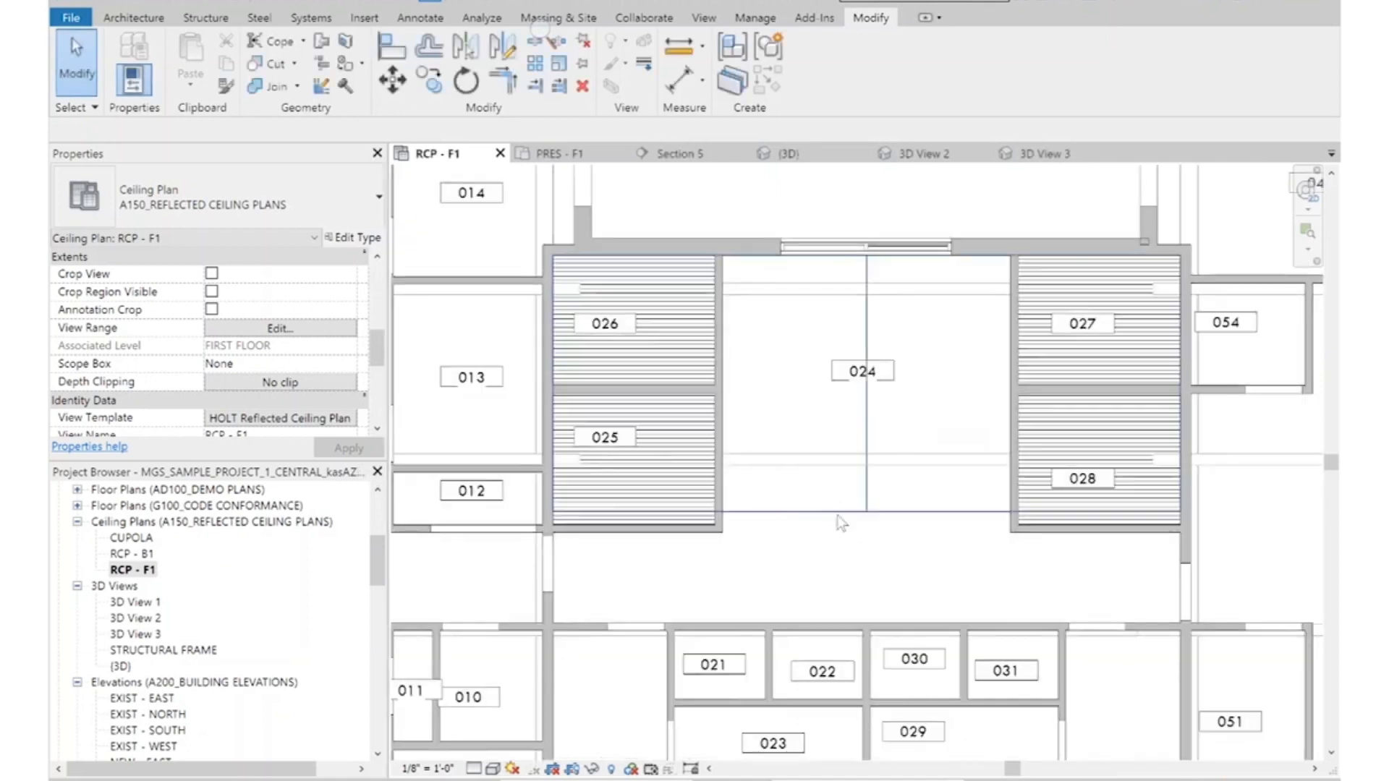
click(839, 506)
drag(867, 518, 866, 624)
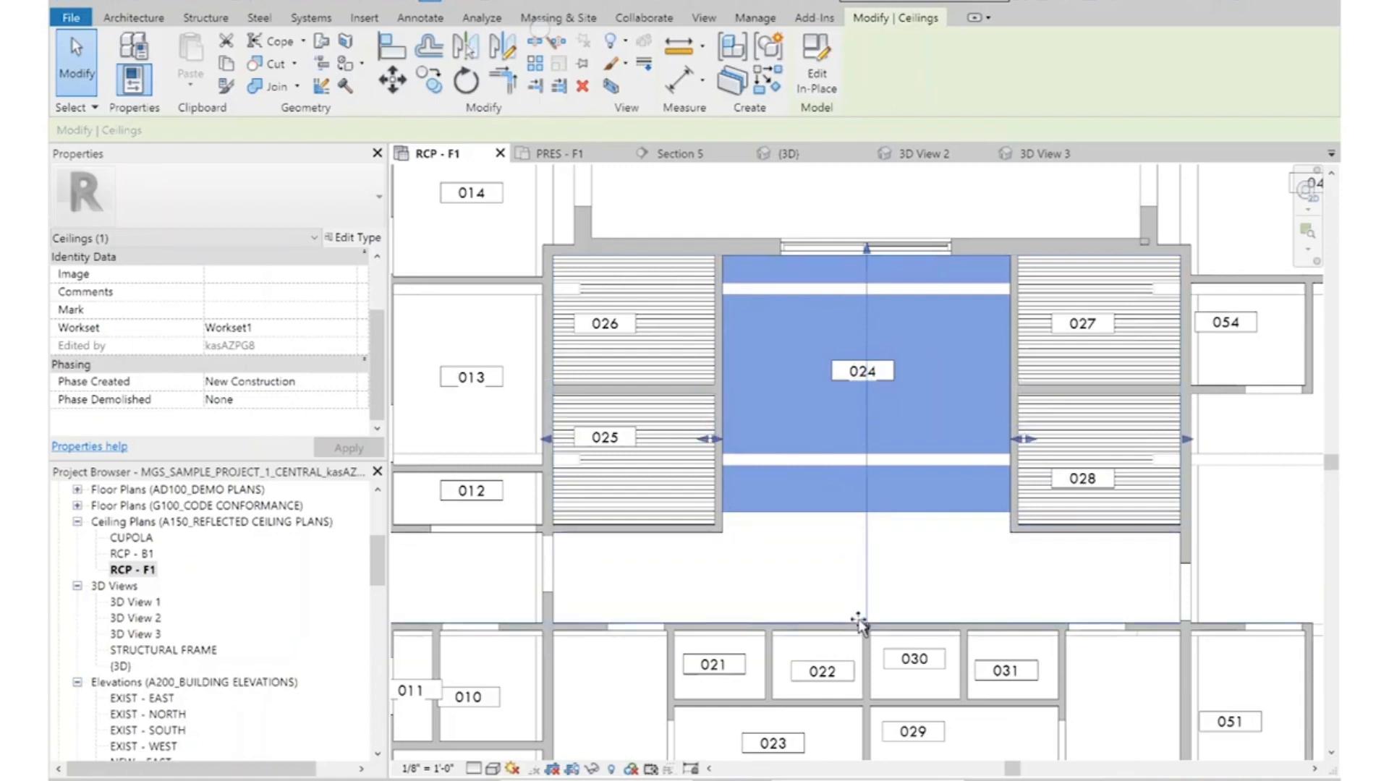
click(1023, 590)
Edit the atrium ceiling in place, assign its extrusion the Woodworks Grille - Grille Maple (GMP) material, and finish the model
click(864, 308)
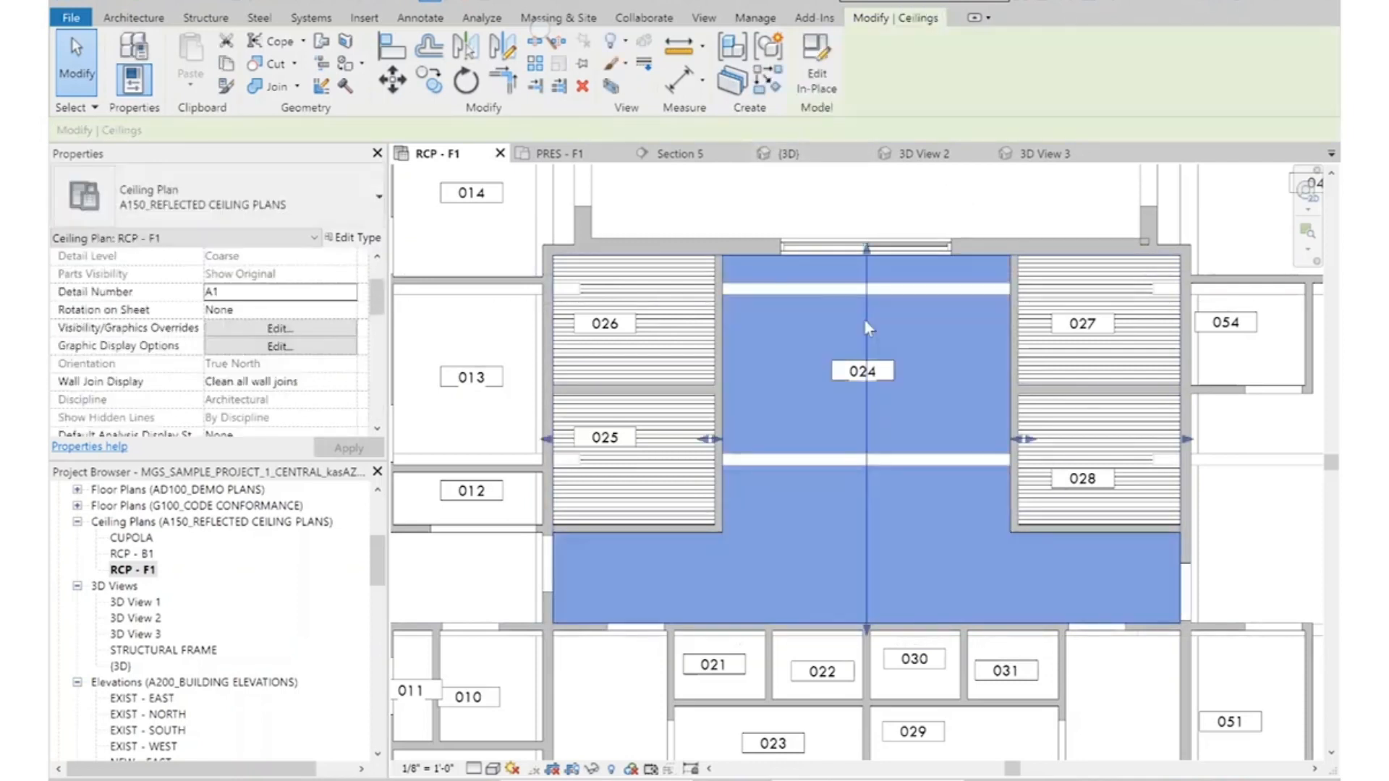
click(361, 241)
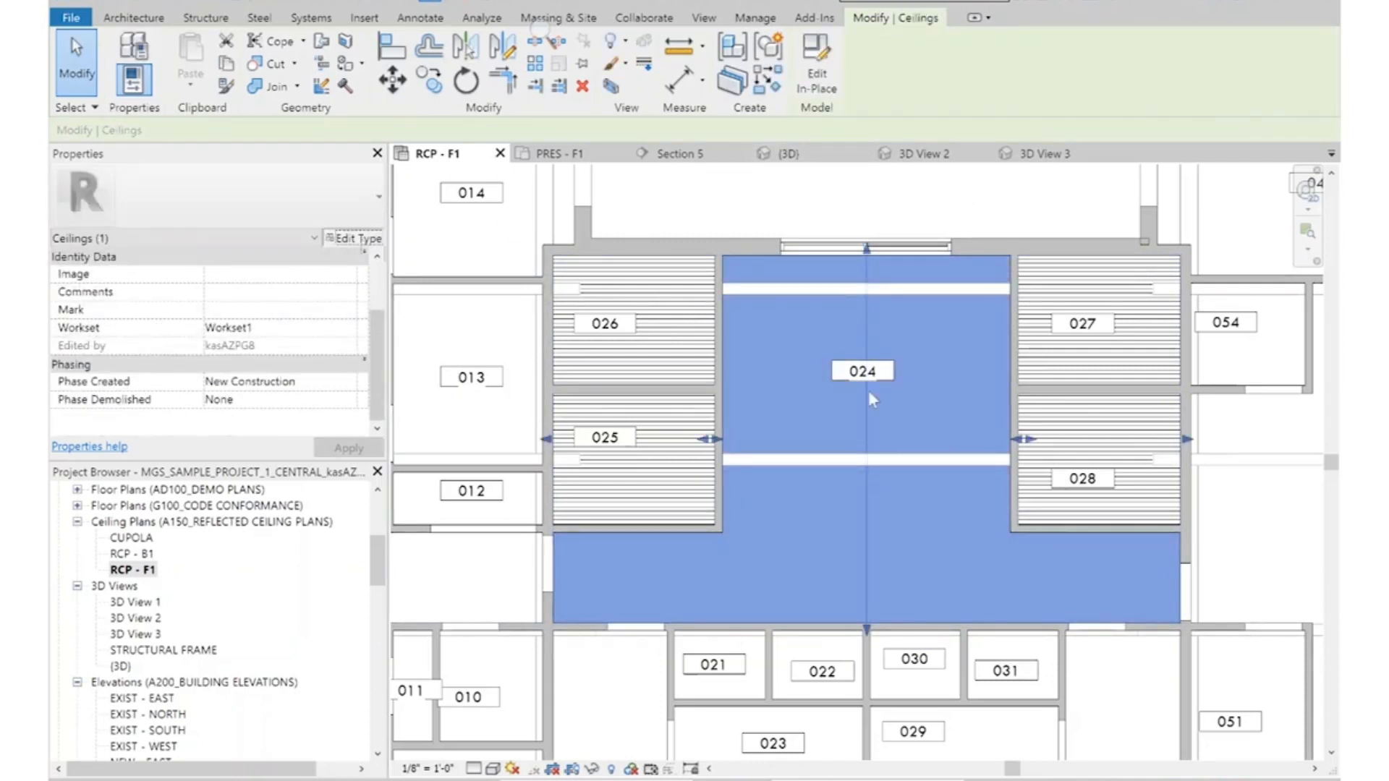
key(Escape)
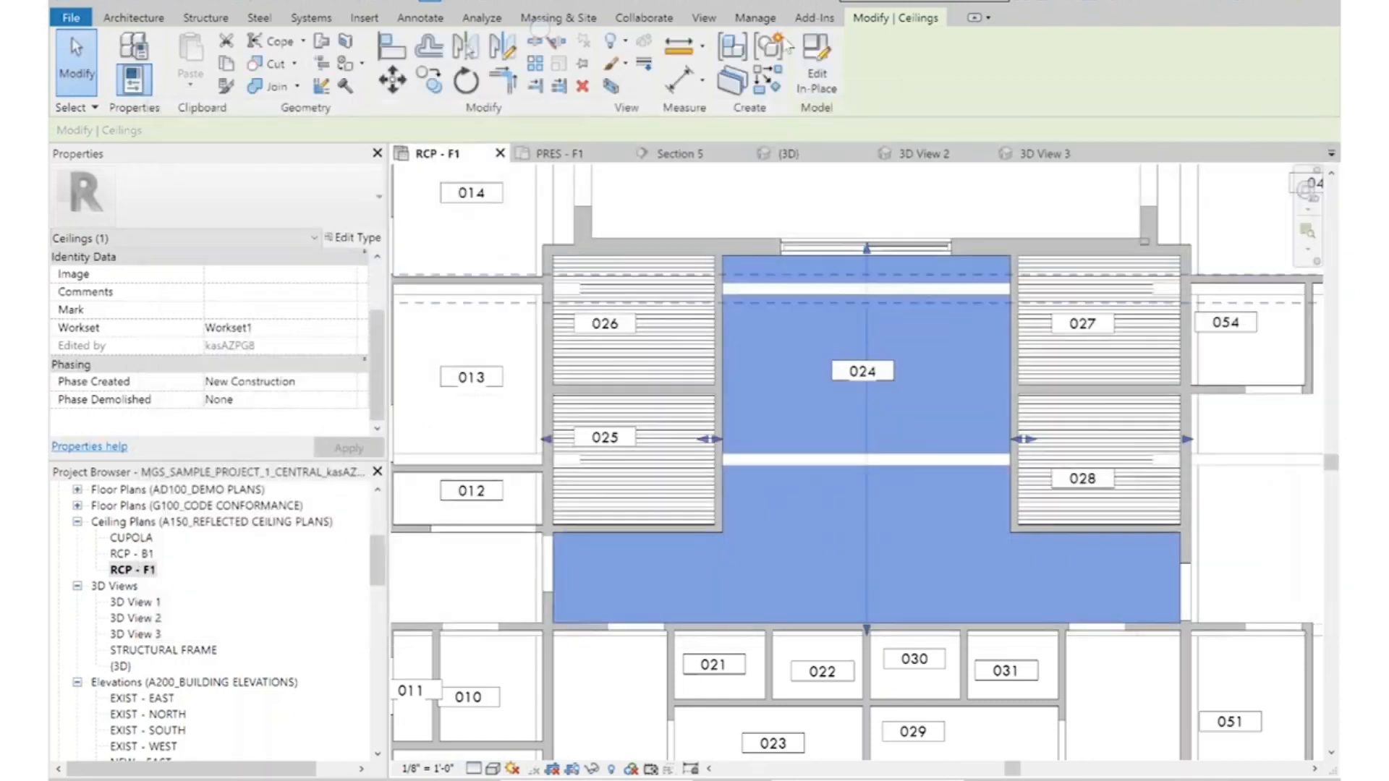
click(817, 59)
click(870, 445)
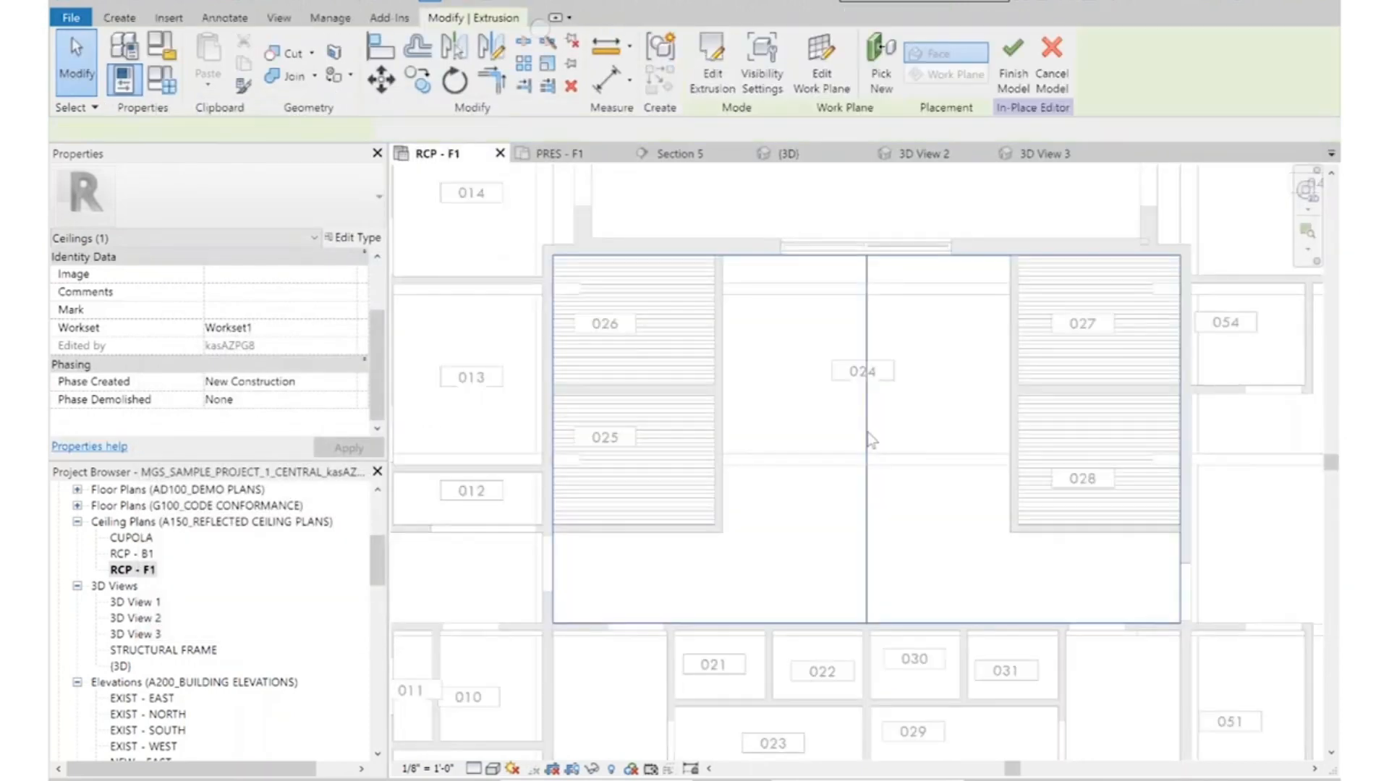
click(289, 329)
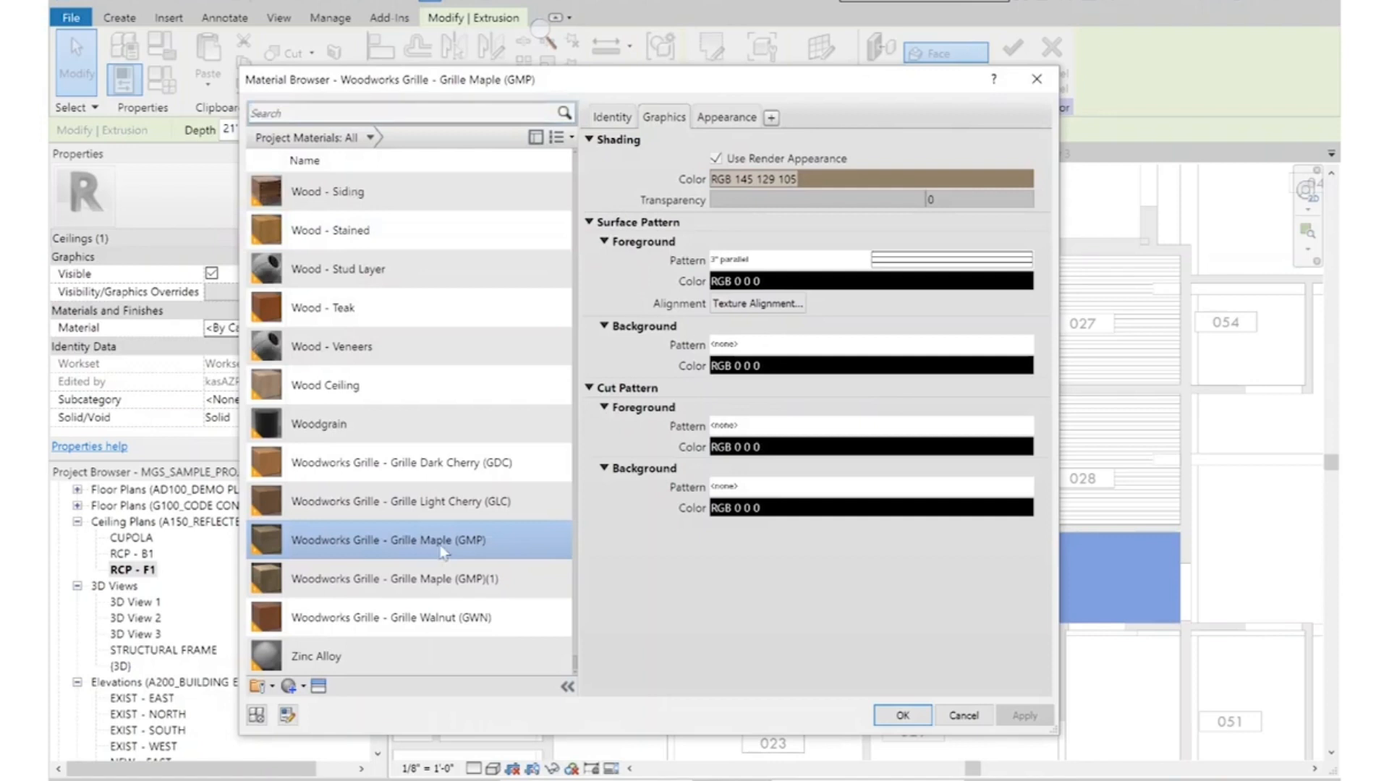
click(904, 714)
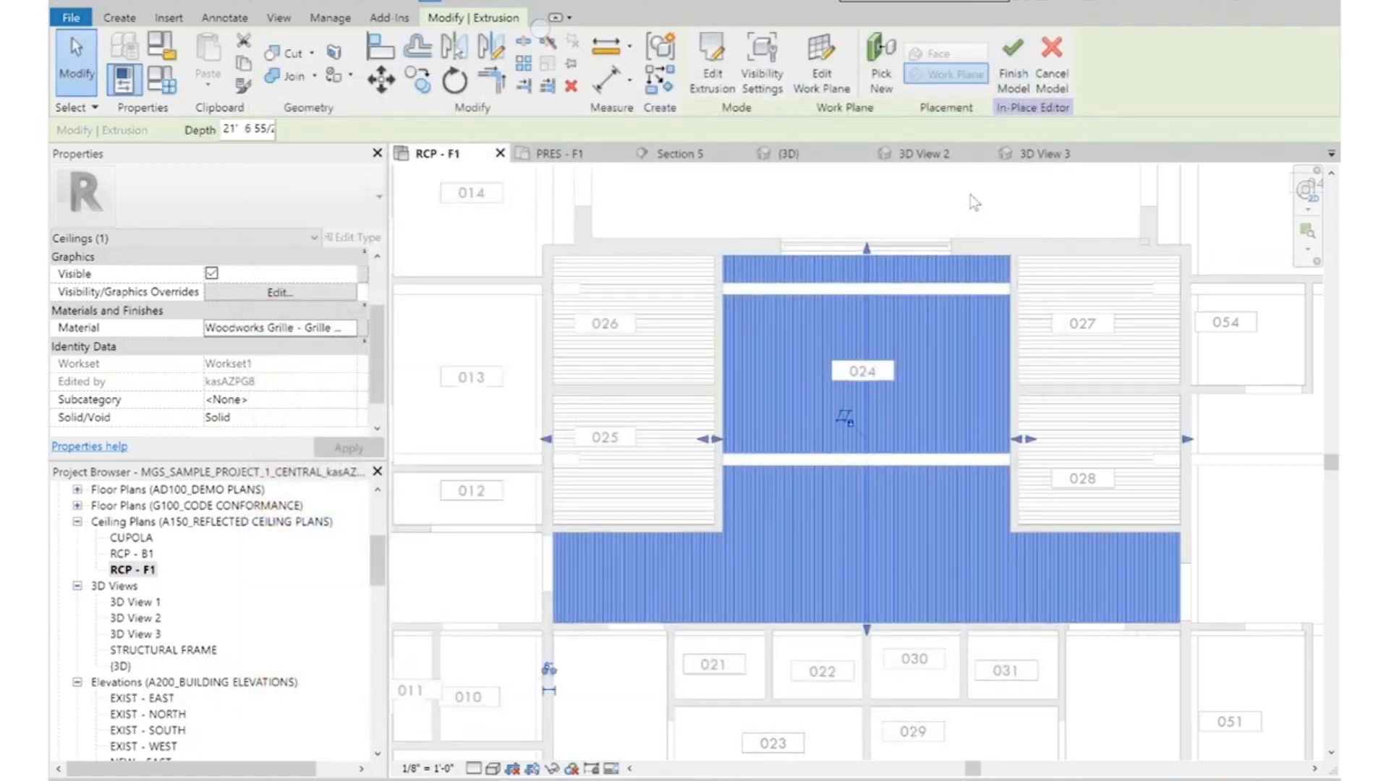
click(973, 193)
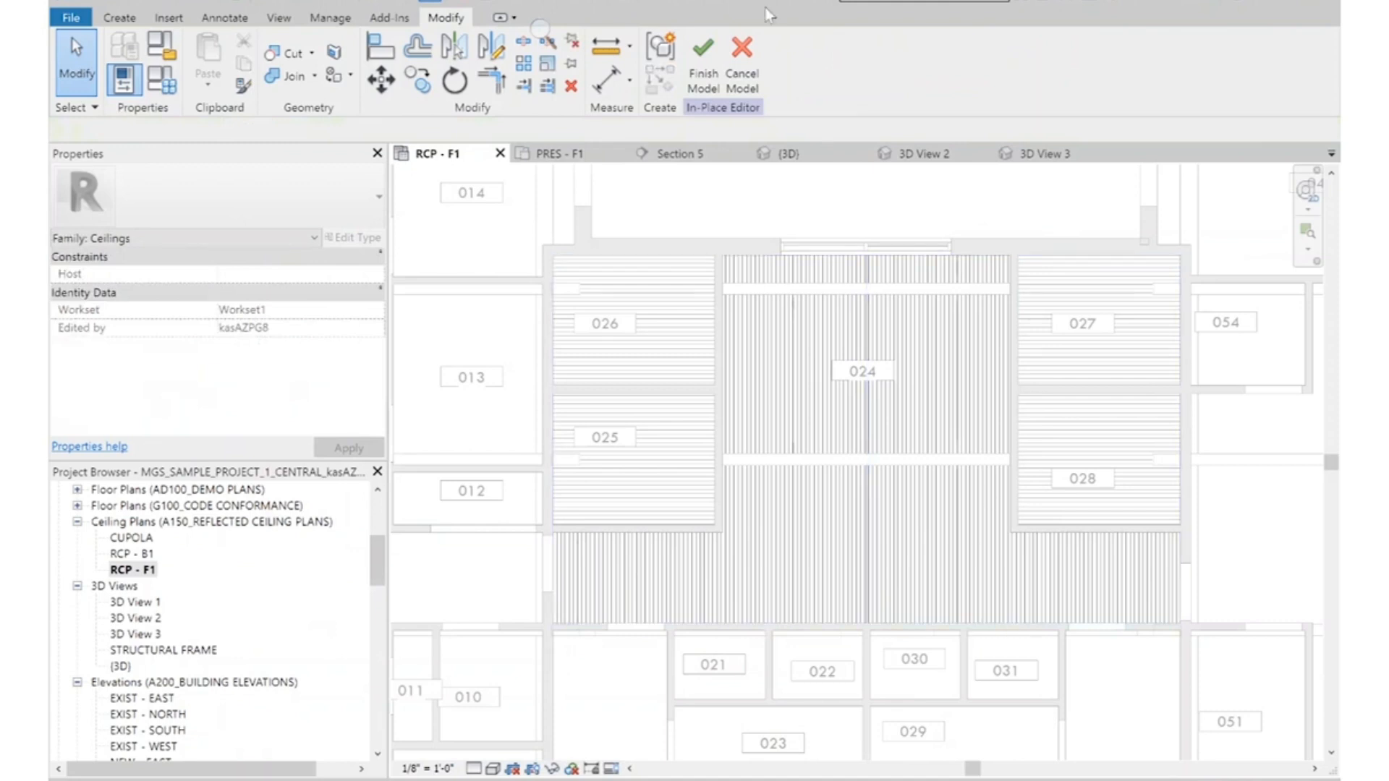
click(703, 72)
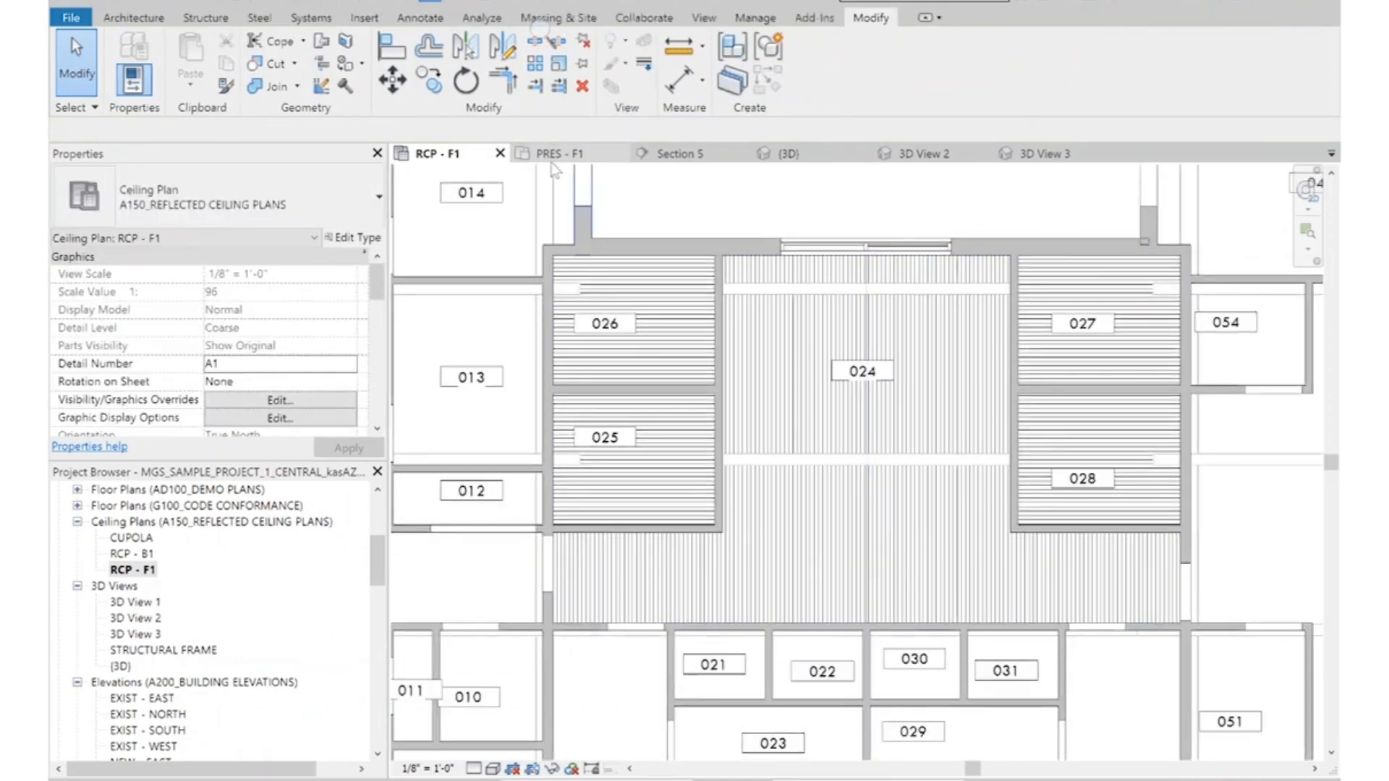
Check the atrium ceiling in 3D View 3 and set the view template of RCP - F1 to <None>
click(1017, 158)
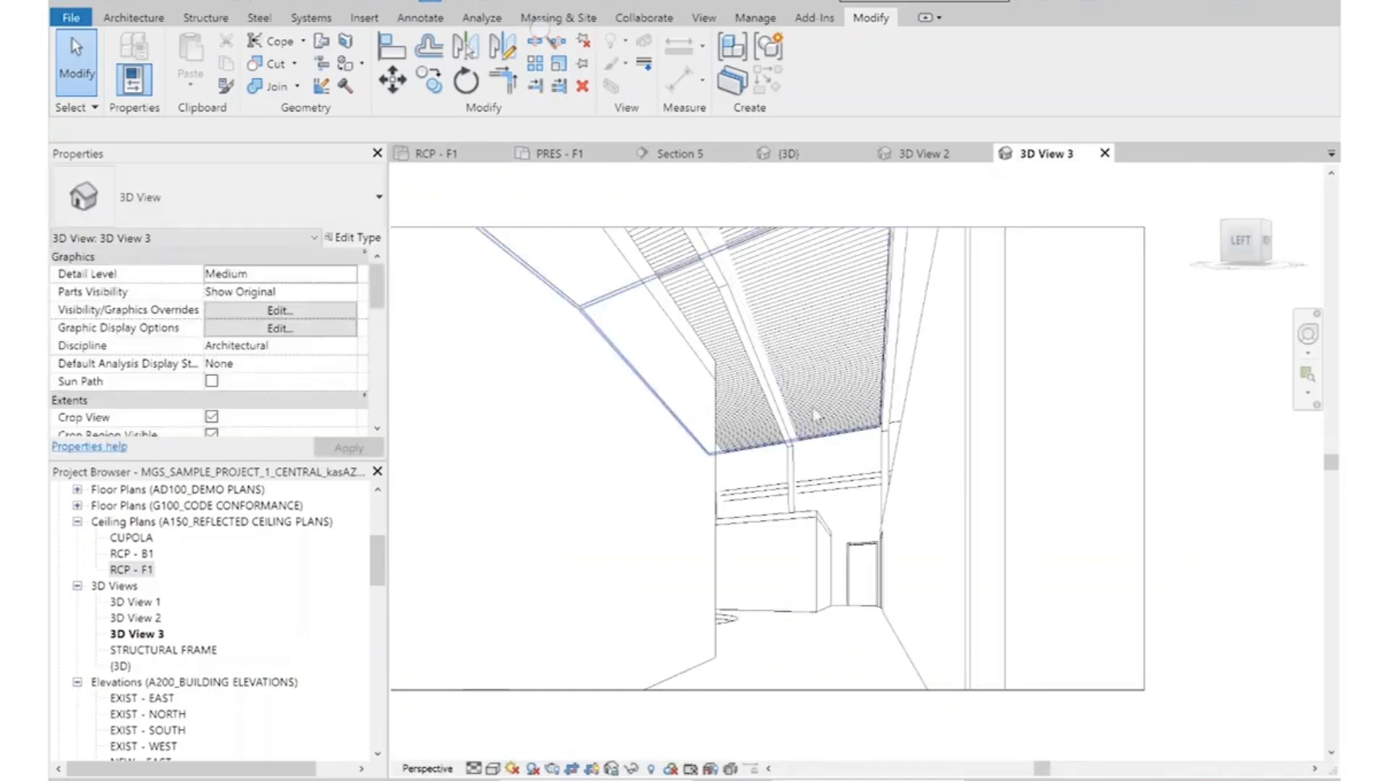
click(821, 443)
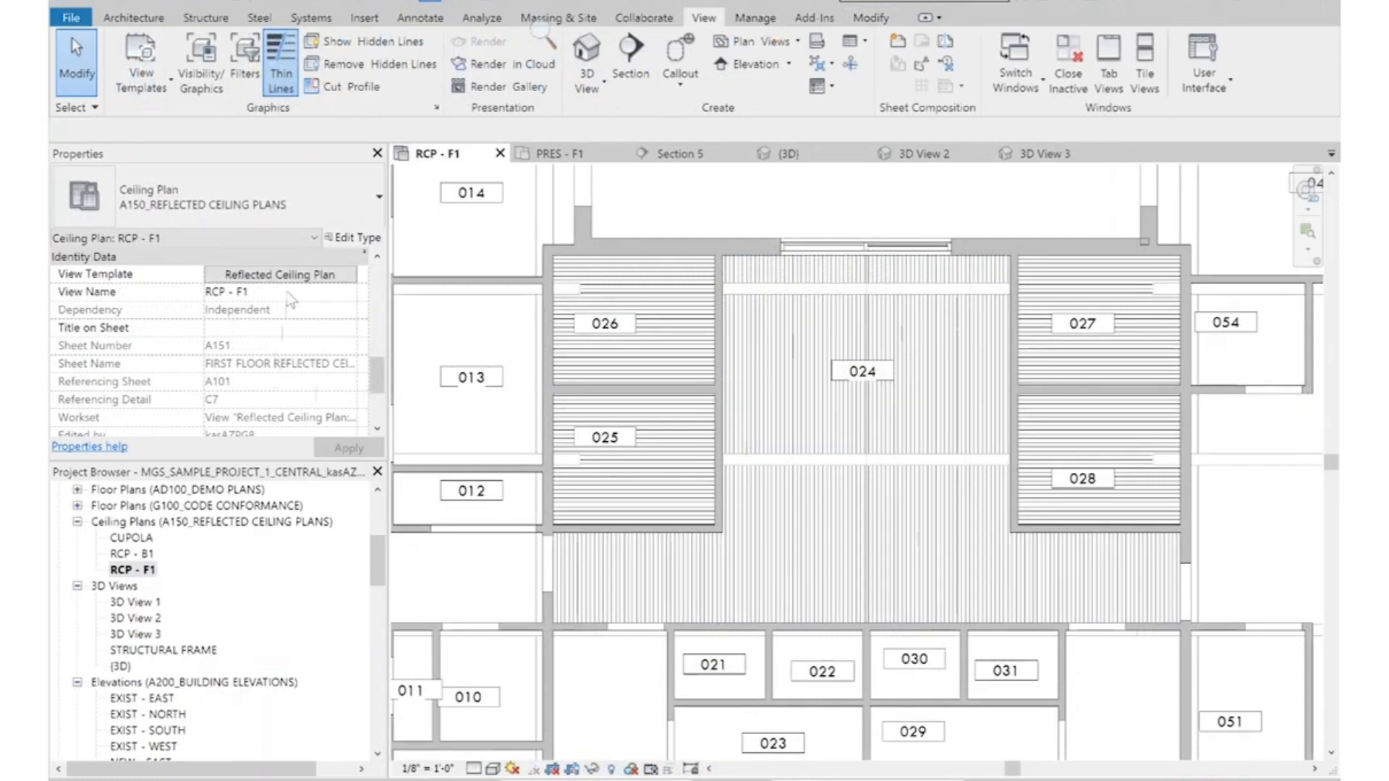
click(290, 276)
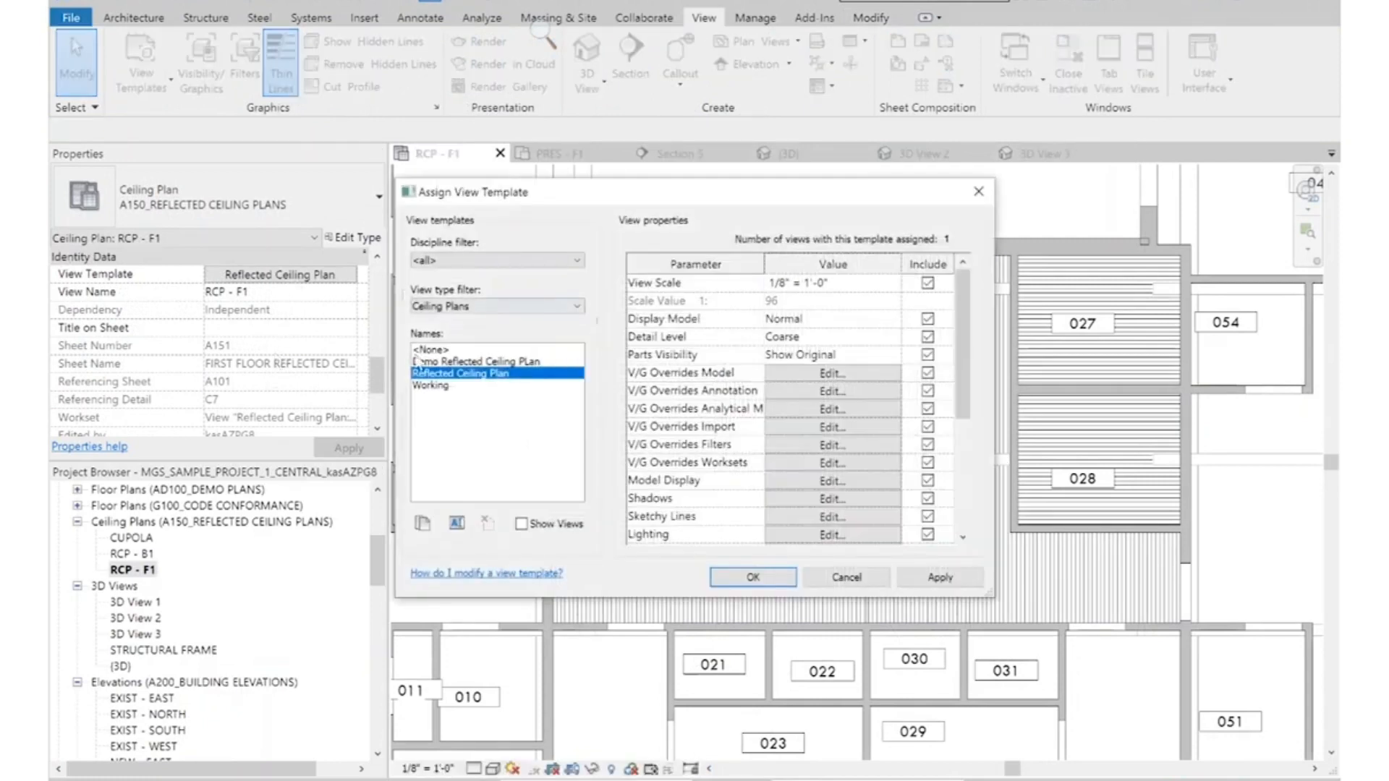
click(431, 350)
click(737, 578)
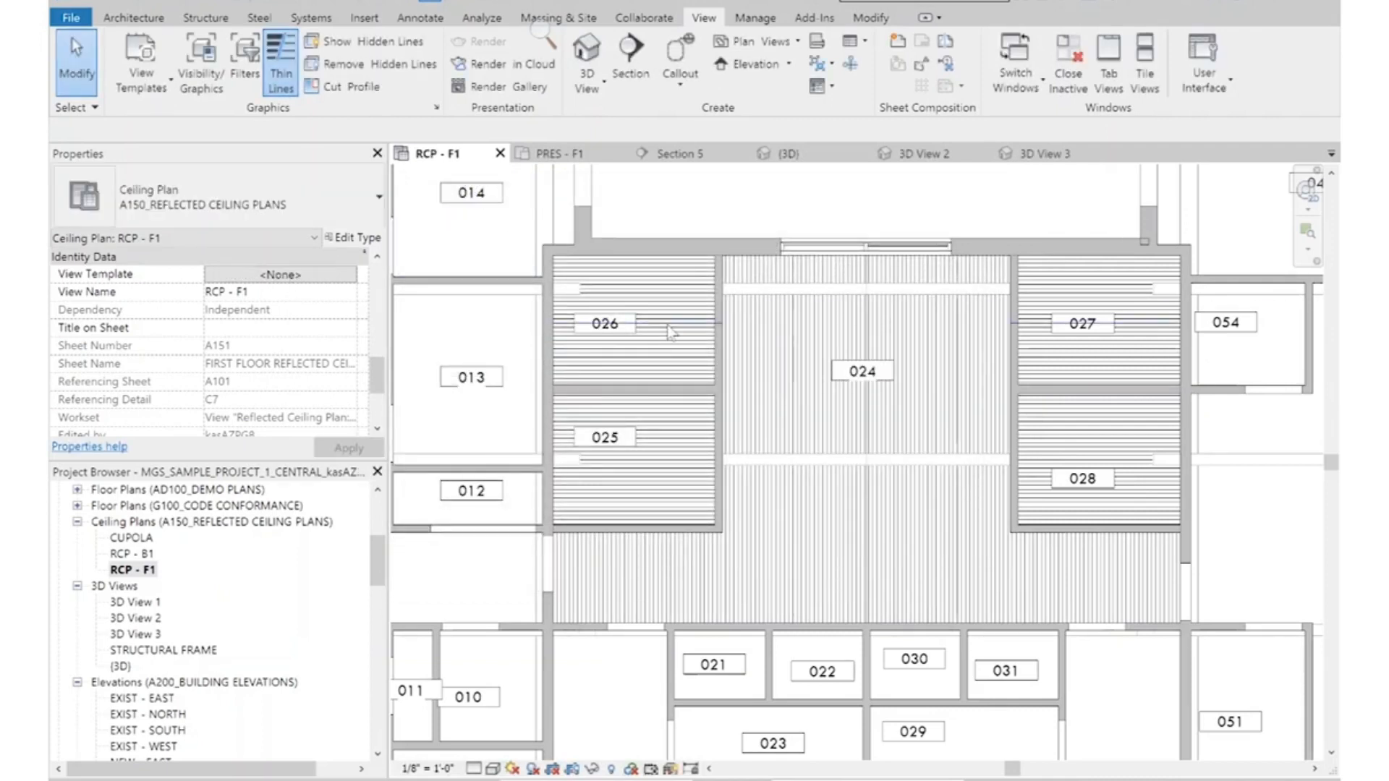
Turn on the Roofs model category in the visibility/graphic overrides of RCP - F1
key(v)
key(v)
scroll(513, 450, down, 15)
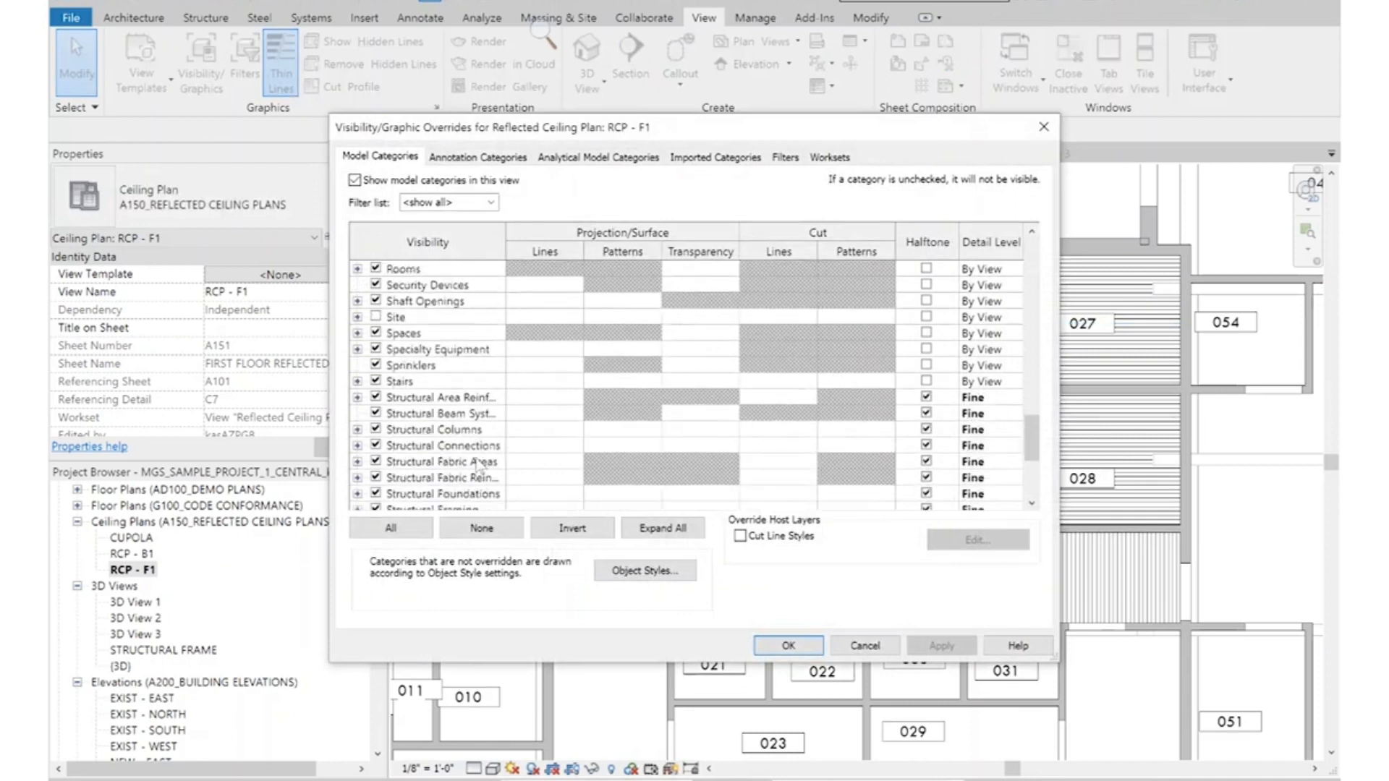
scroll(479, 465, down, 5)
scroll(398, 434, up, 6)
click(375, 301)
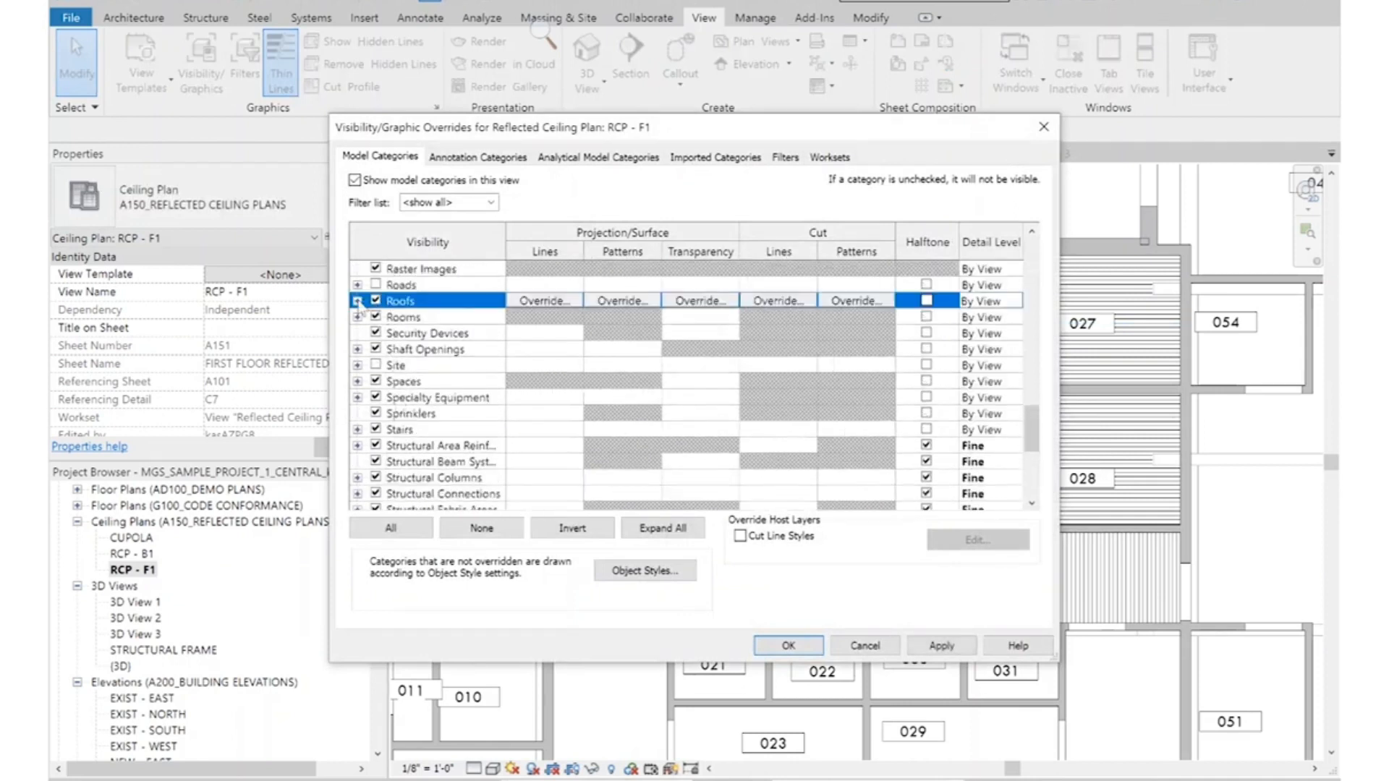
click(772, 648)
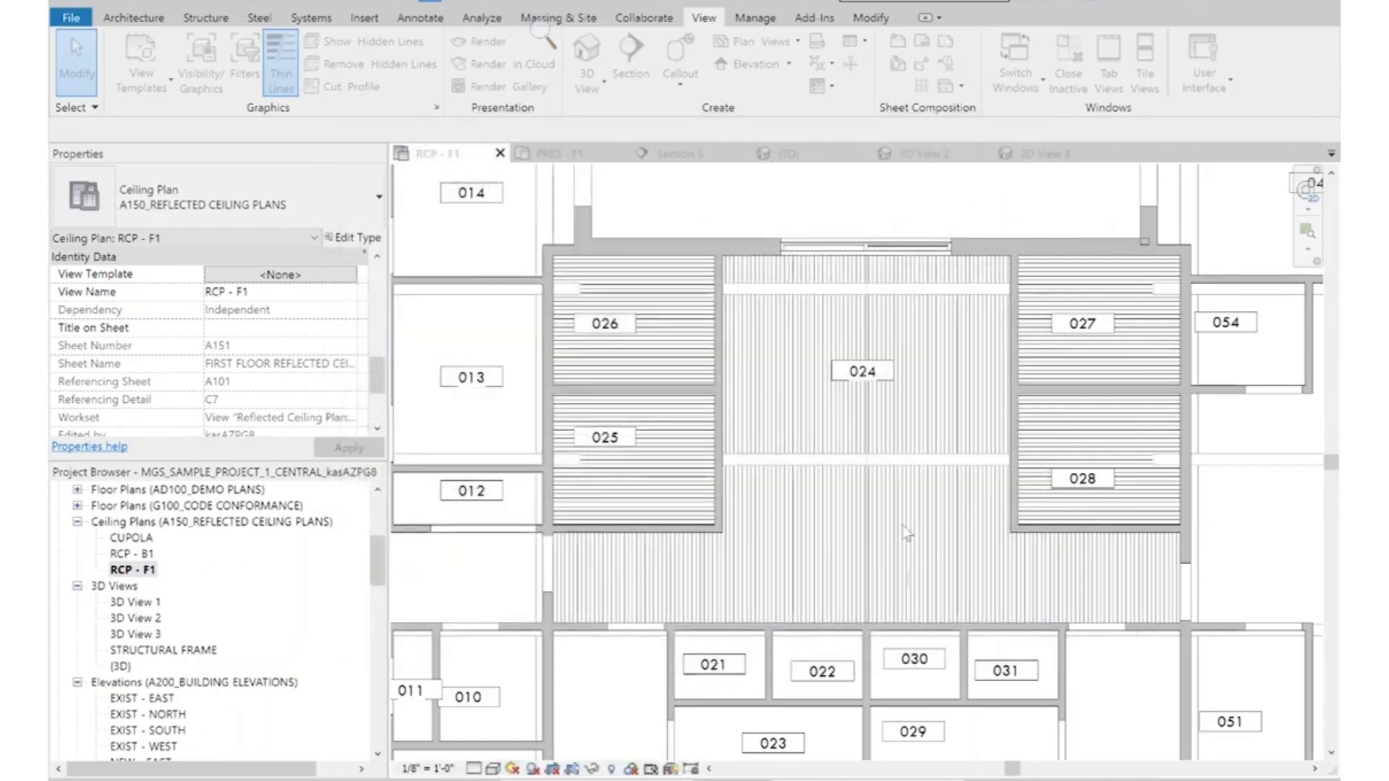
Open the room 024 atrium ceiling for in-place editing and start a void extrusion
click(878, 515)
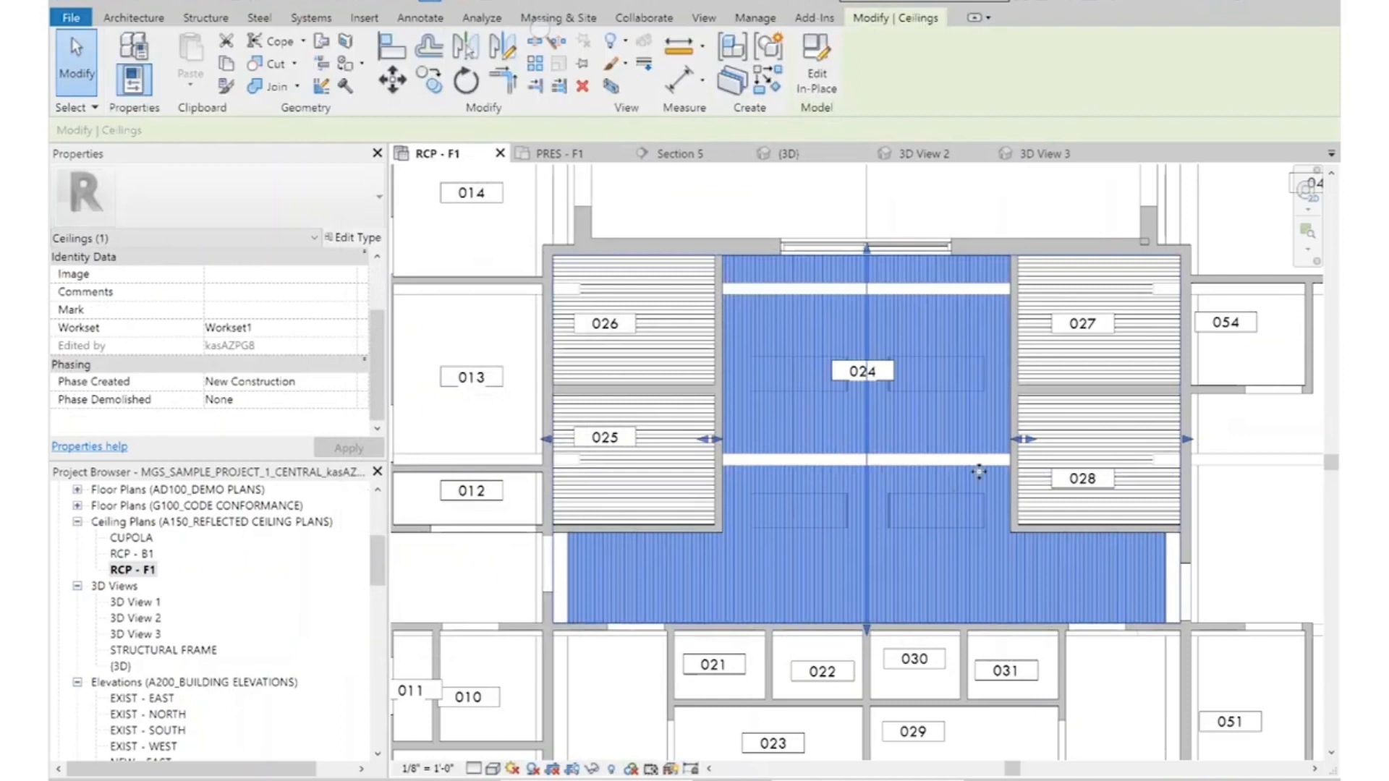
click(817, 72)
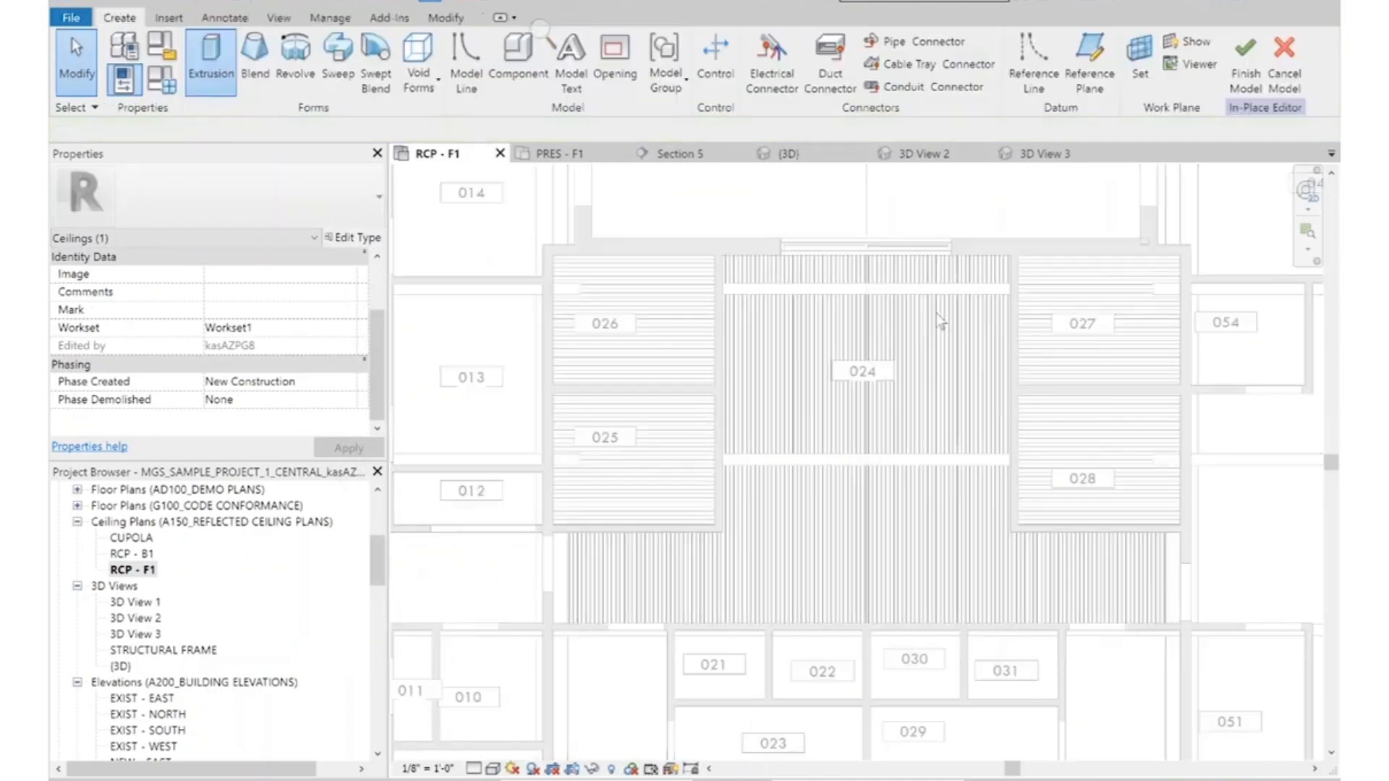
click(962, 313)
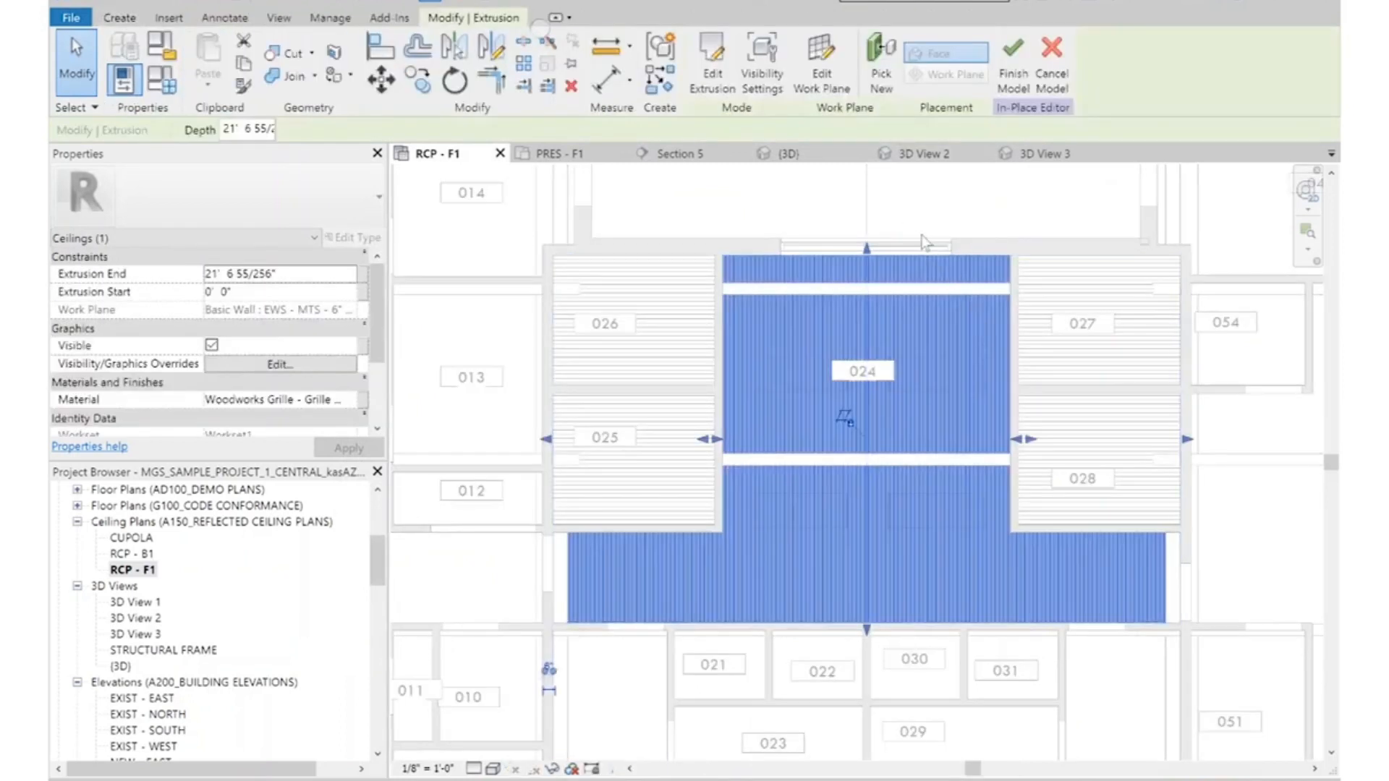
click(119, 18)
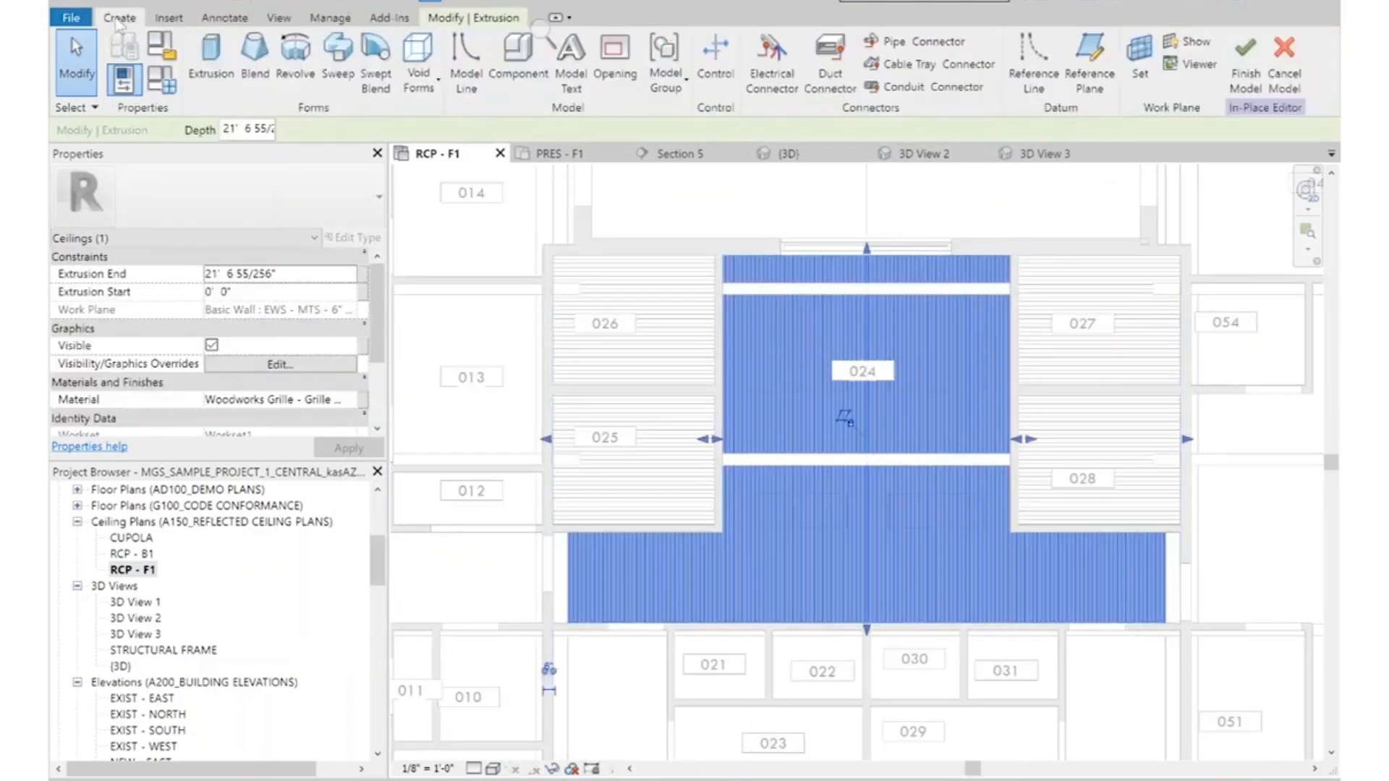
click(429, 87)
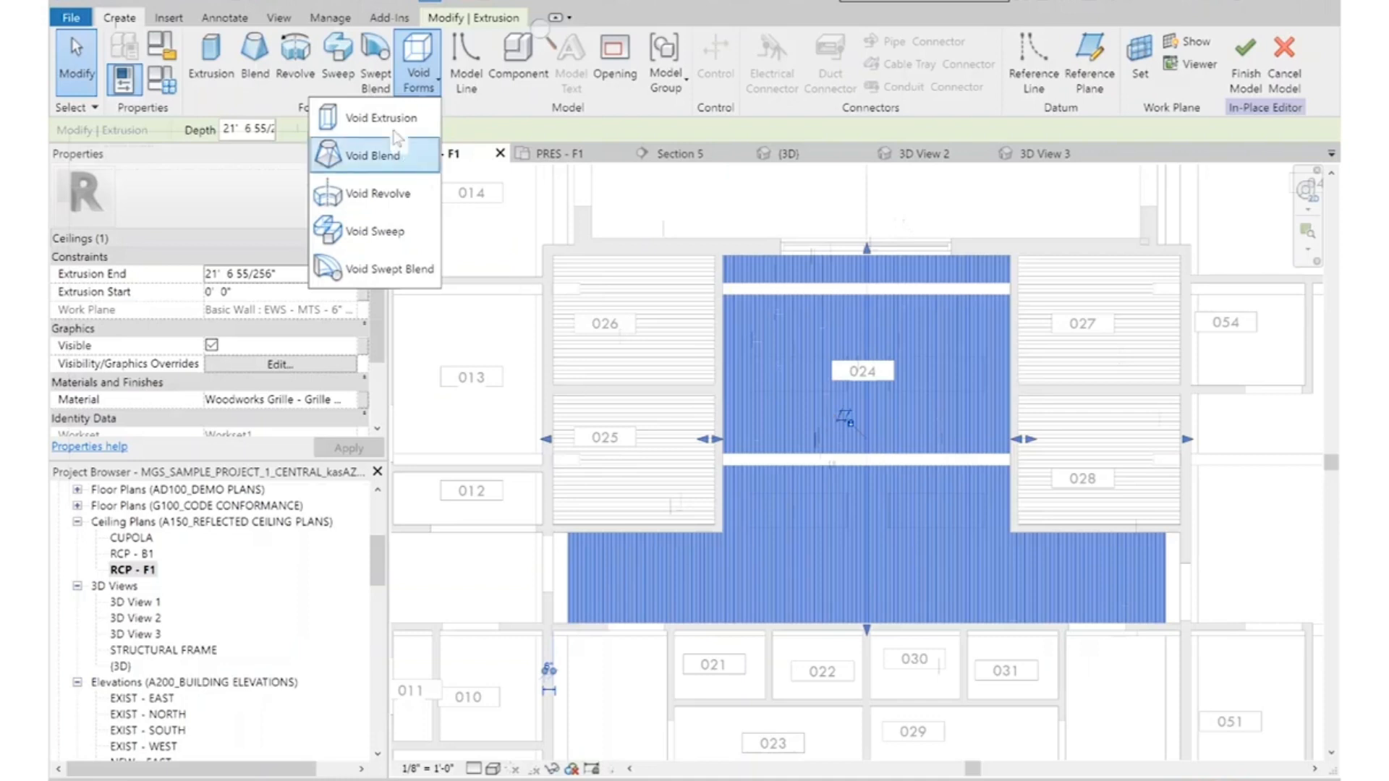
click(355, 118)
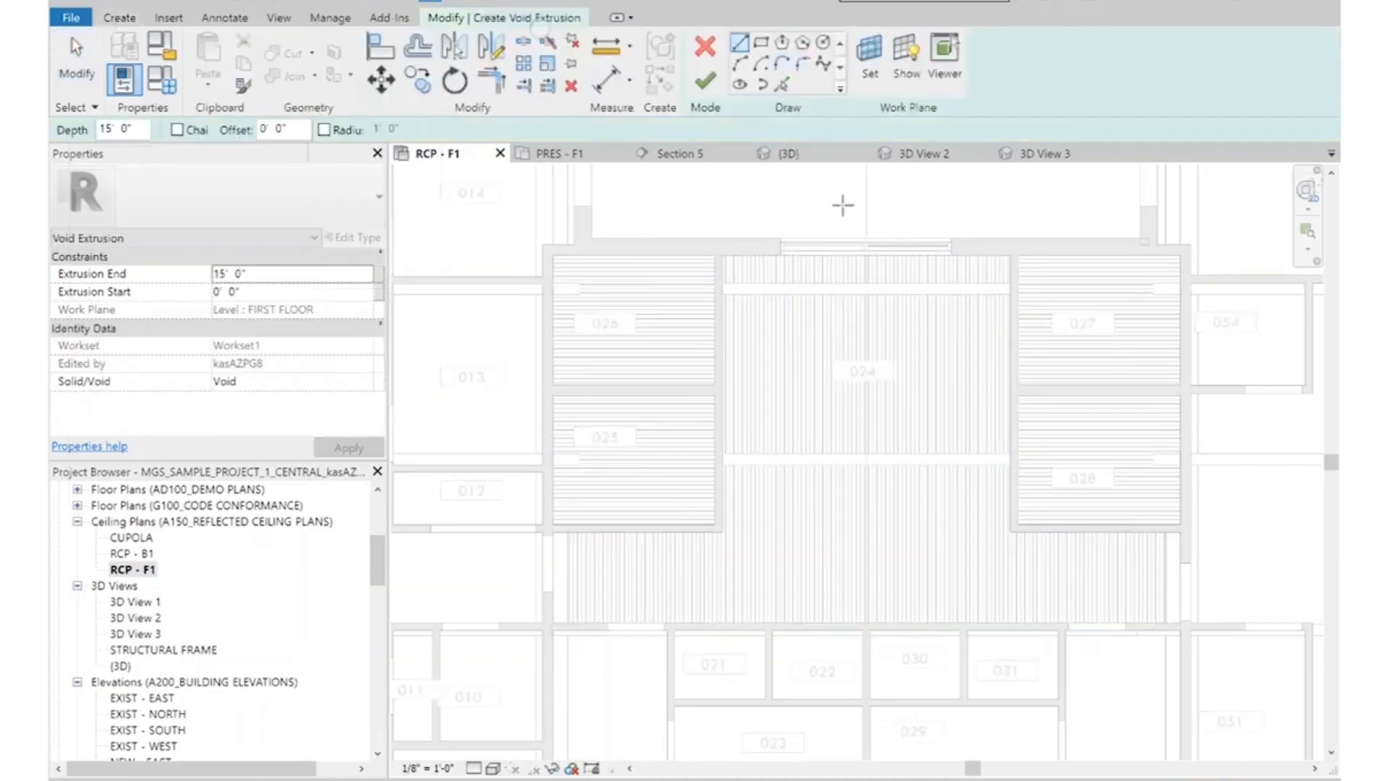
In the {3D} view, pick the inner edges of one ridge skylight as sketch lines for the void
click(848, 154)
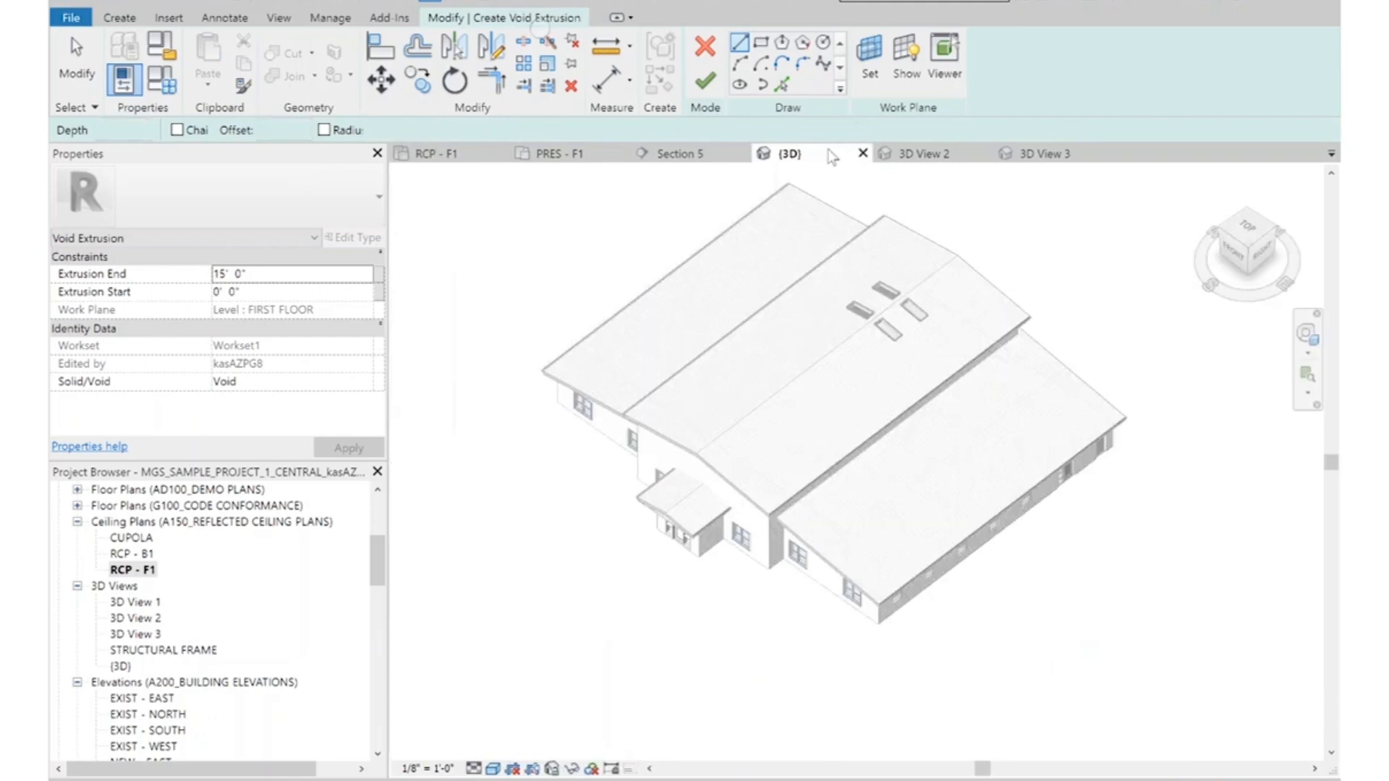
scroll(940, 311, up, 5)
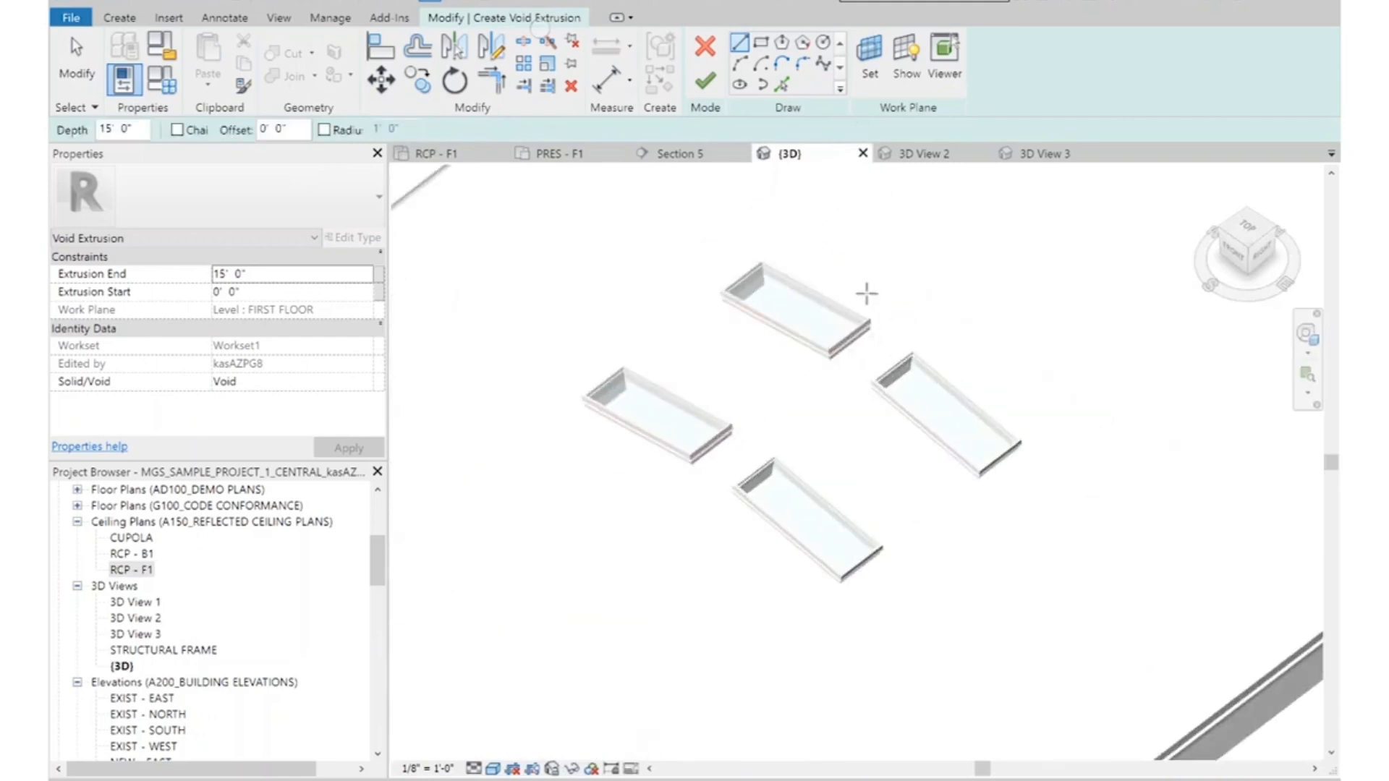
scroll(865, 295, up, 3)
click(782, 85)
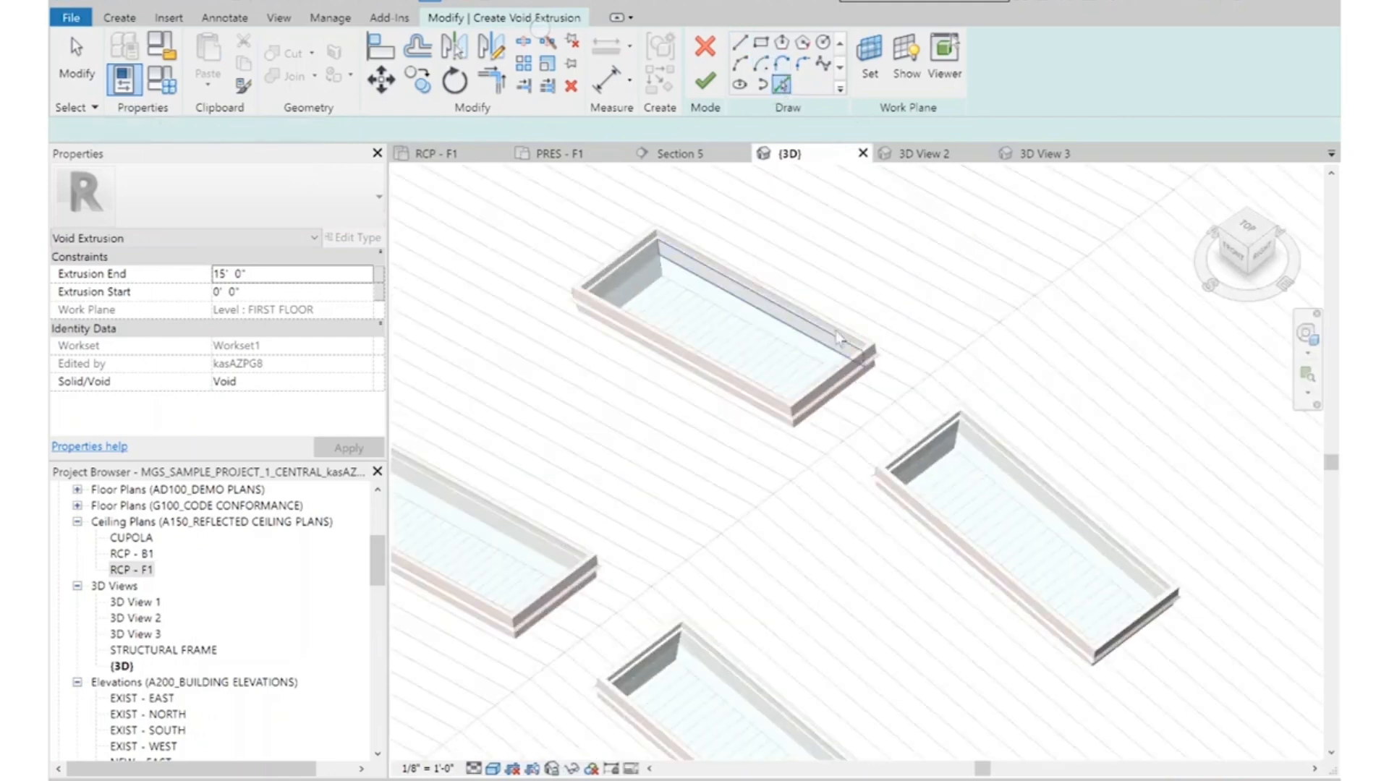
scroll(670, 302, up, 3)
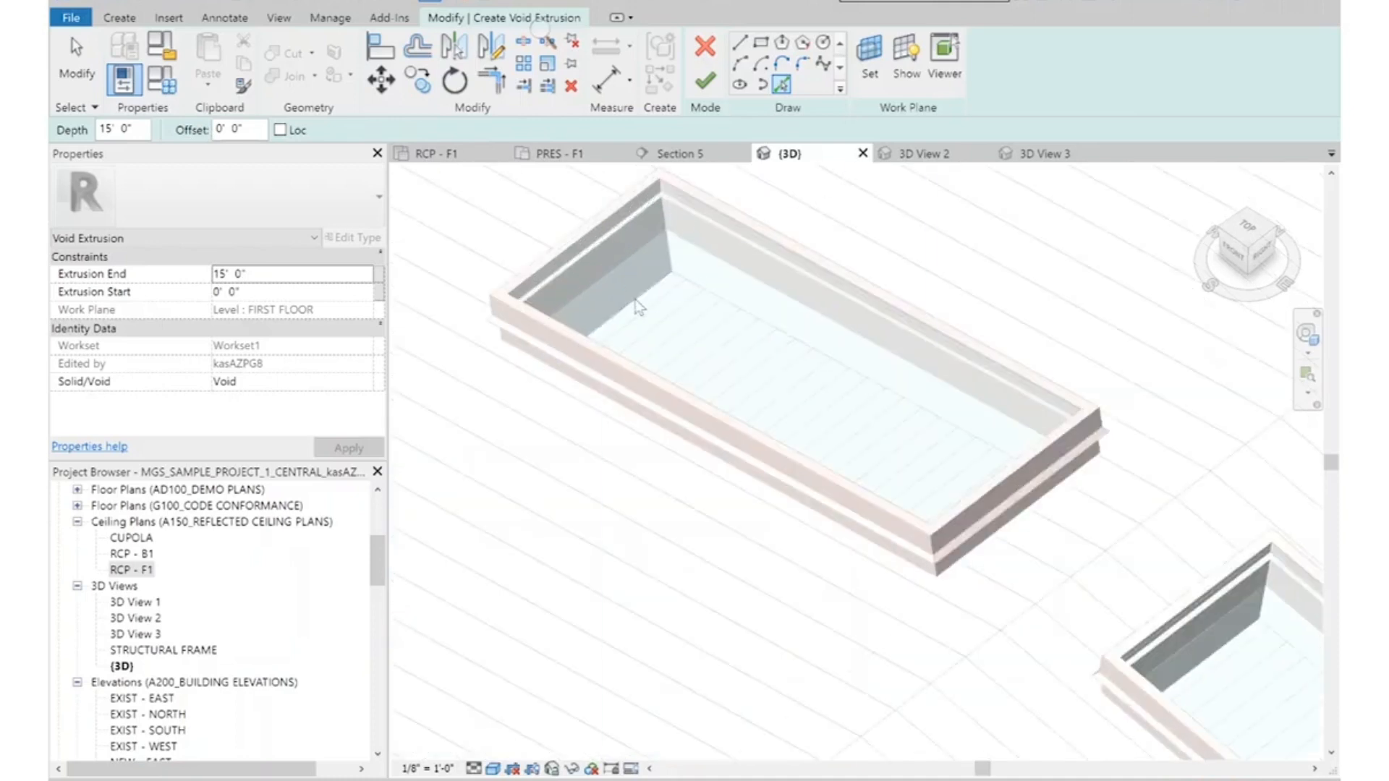
scroll(760, 419, down, 3)
scroll(853, 527, up, 3)
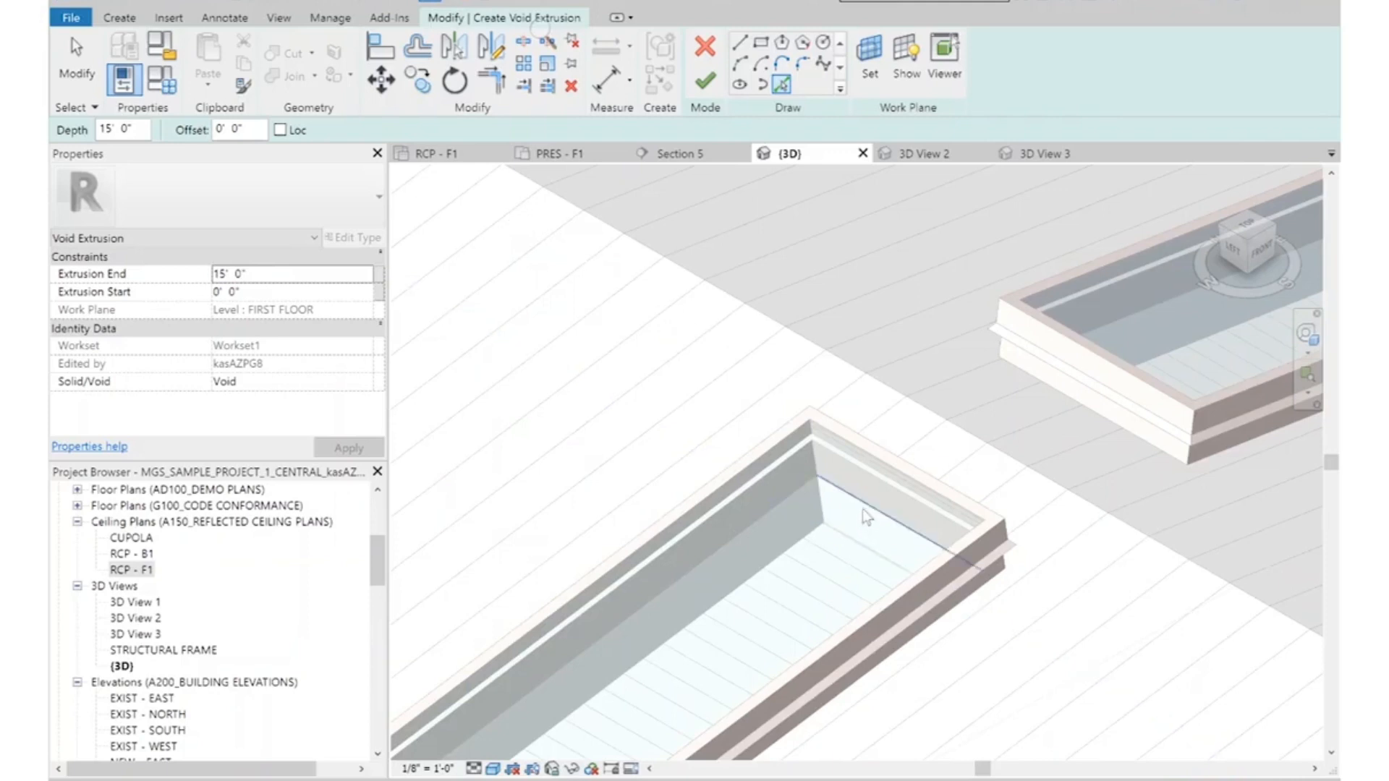
click(866, 517)
scroll(866, 517, down, 6)
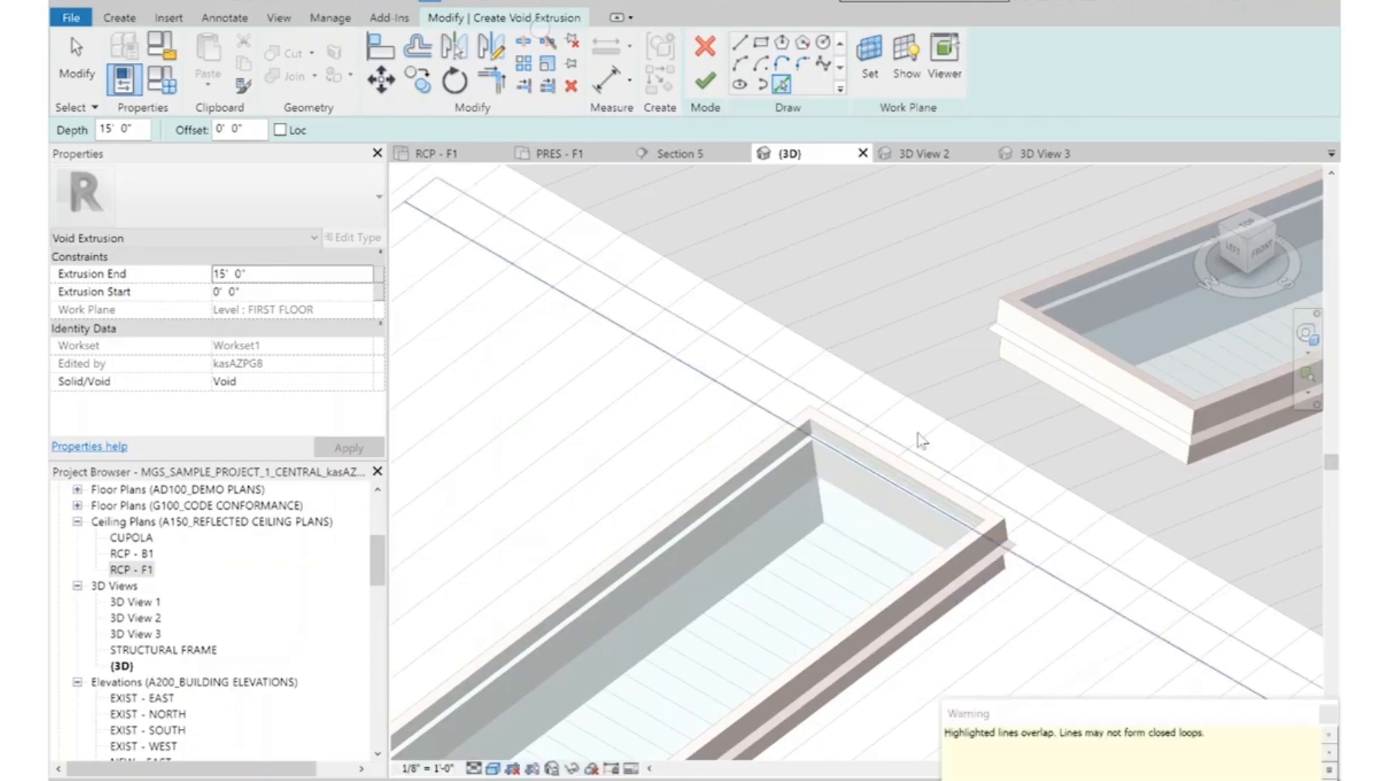
scroll(1017, 602, up, 6)
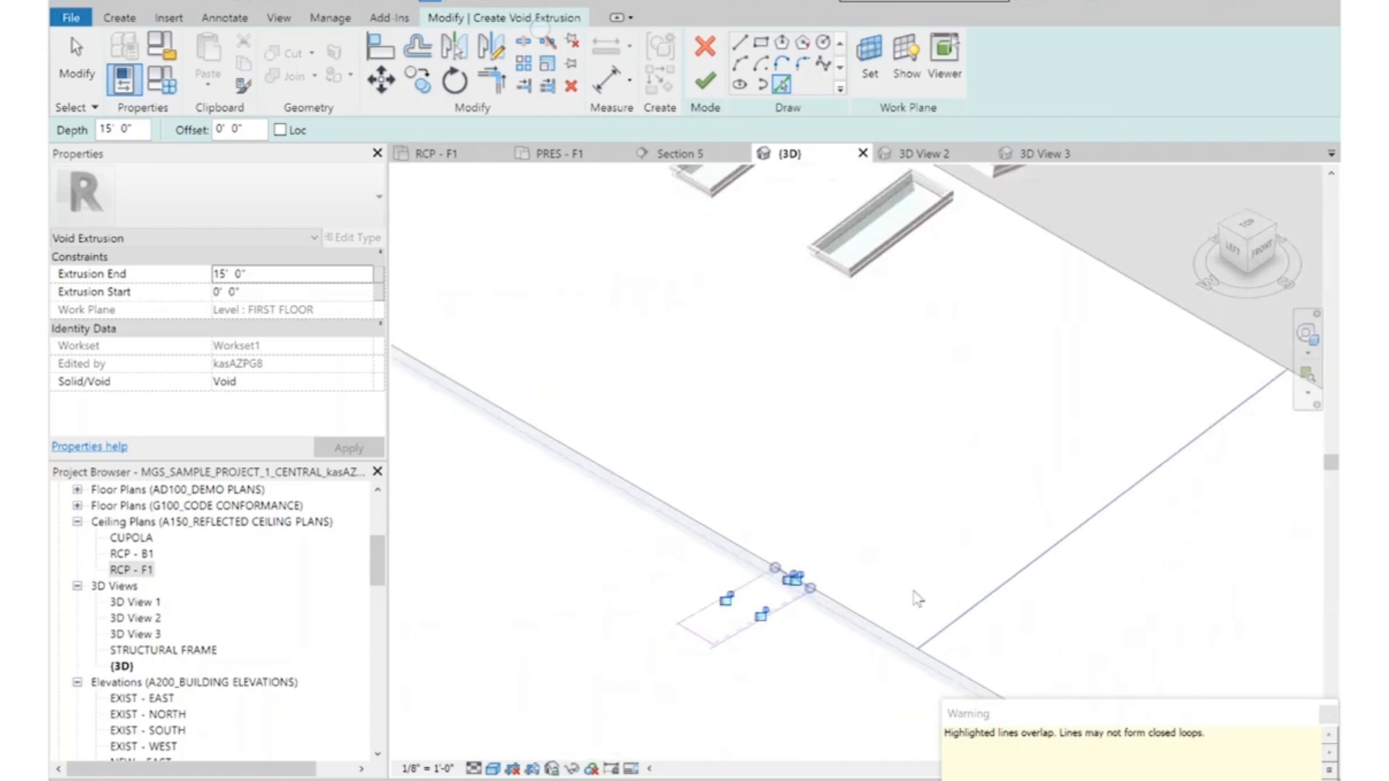
key(Escape)
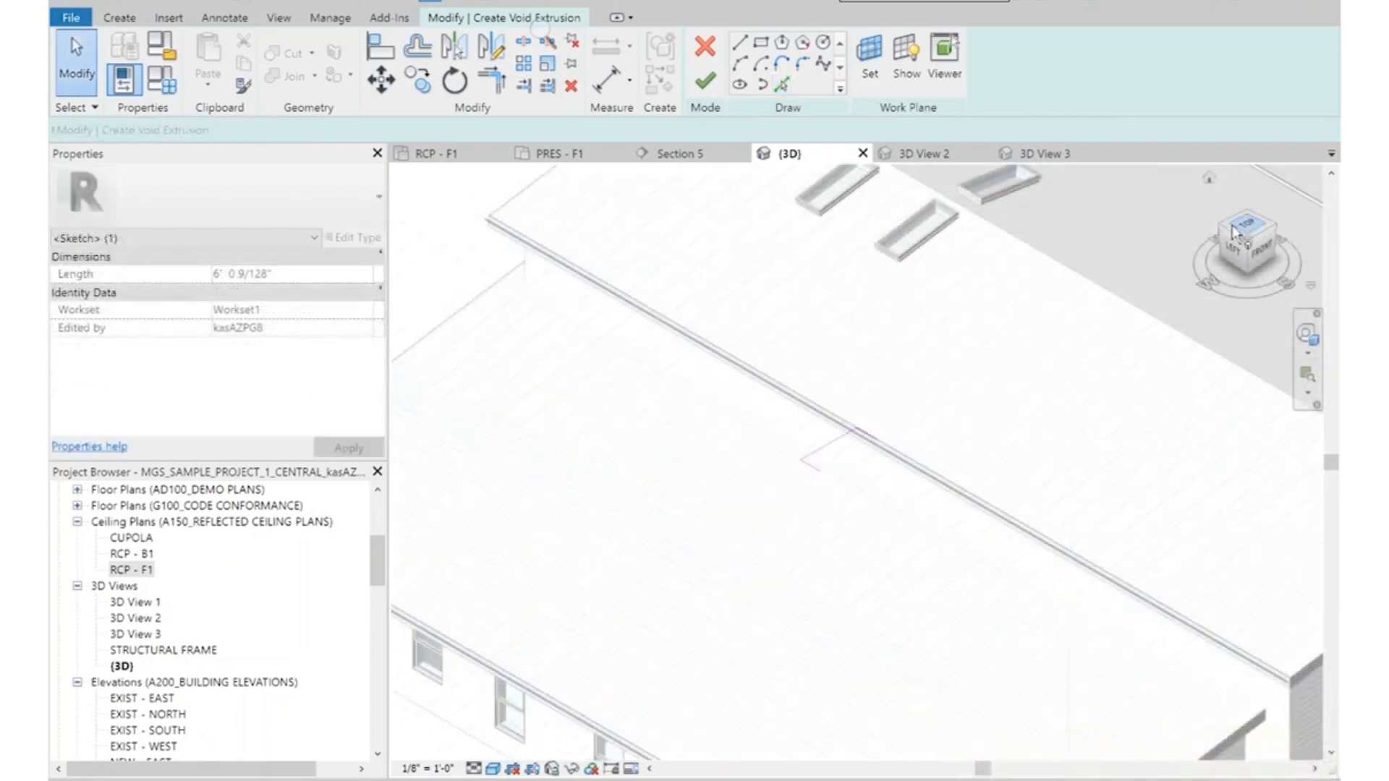
Orbit to the building's back and pick the skylight's remaining inner edge to complete the void outline
scroll(638, 496, down, 5)
scroll(732, 363, up, 5)
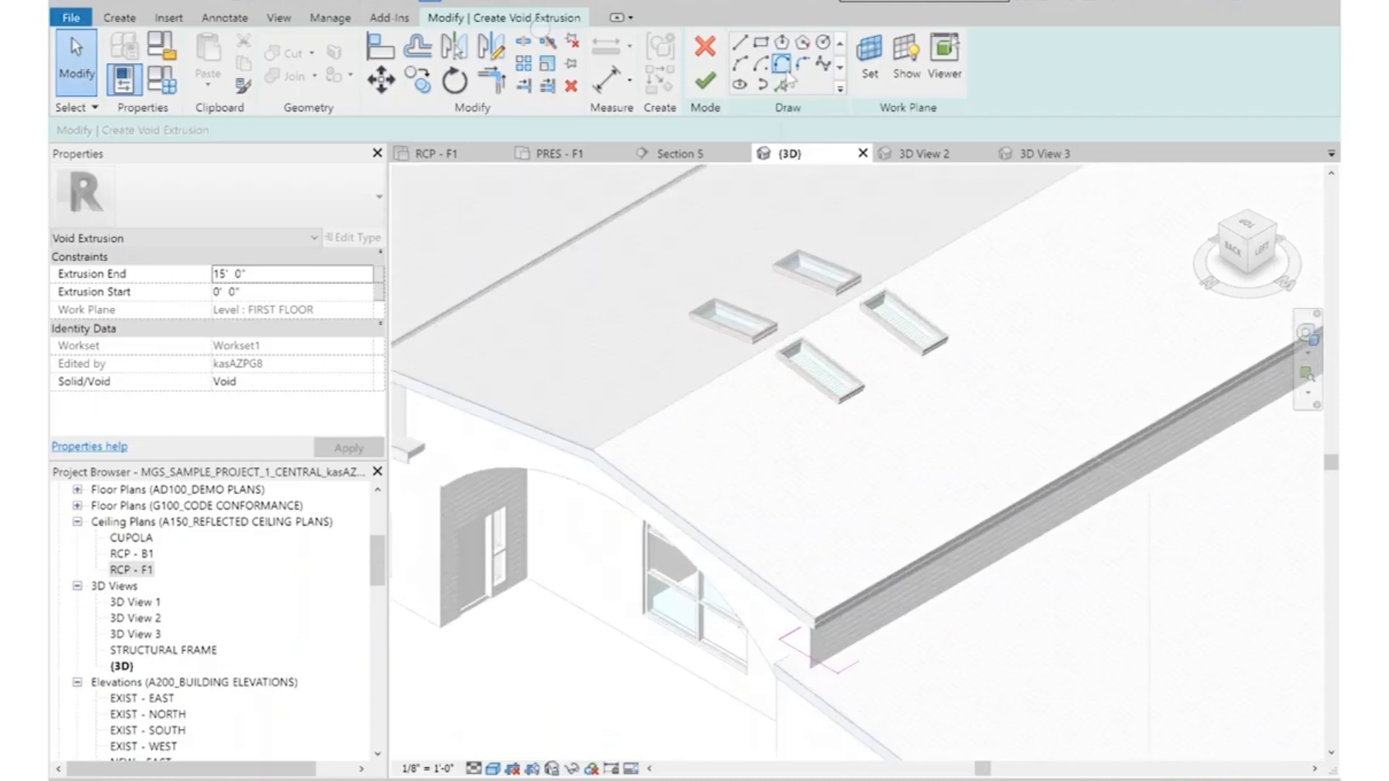
scroll(846, 383, up, 5)
click(803, 360)
scroll(805, 366, down, 5)
scroll(868, 554, up, 2)
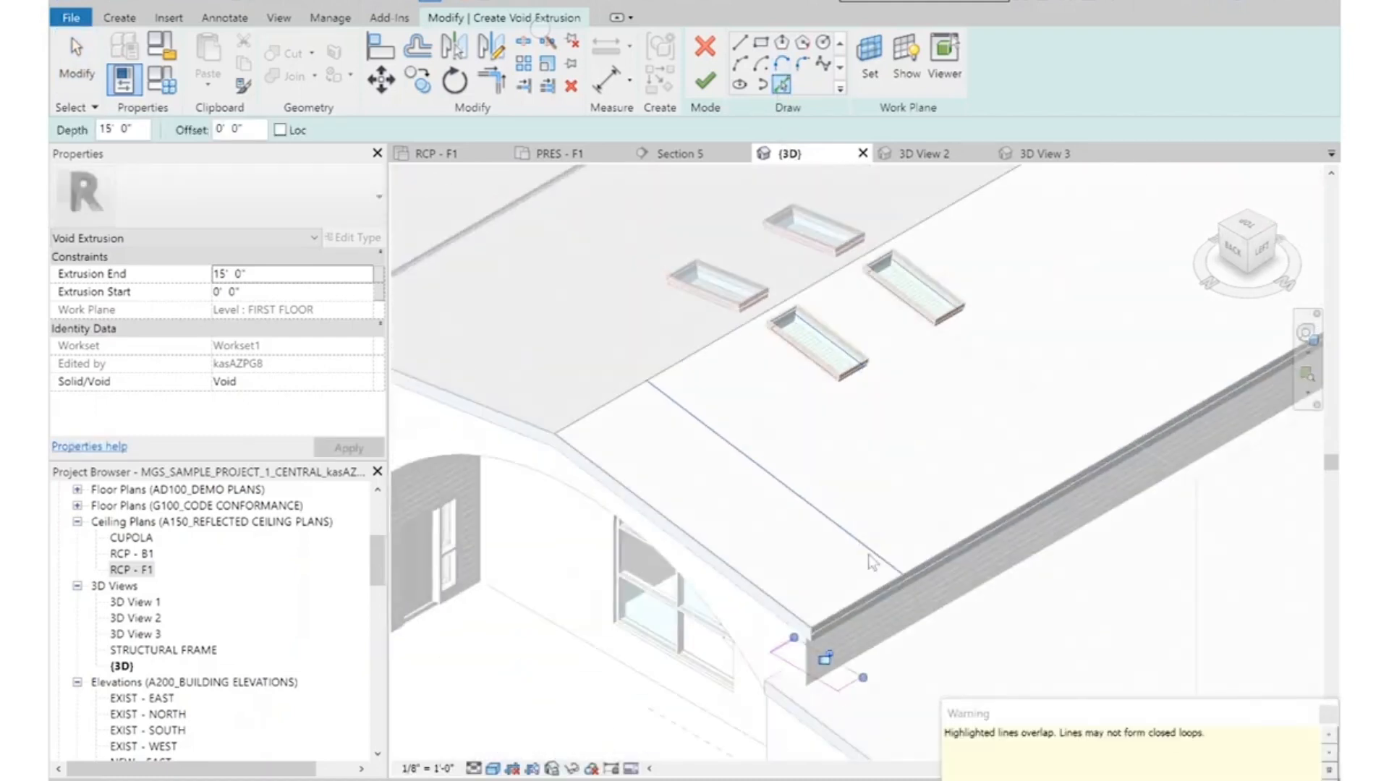
Clean up the void sketch by trimming its corners and removing the overlapping line on its short side
click(491, 79)
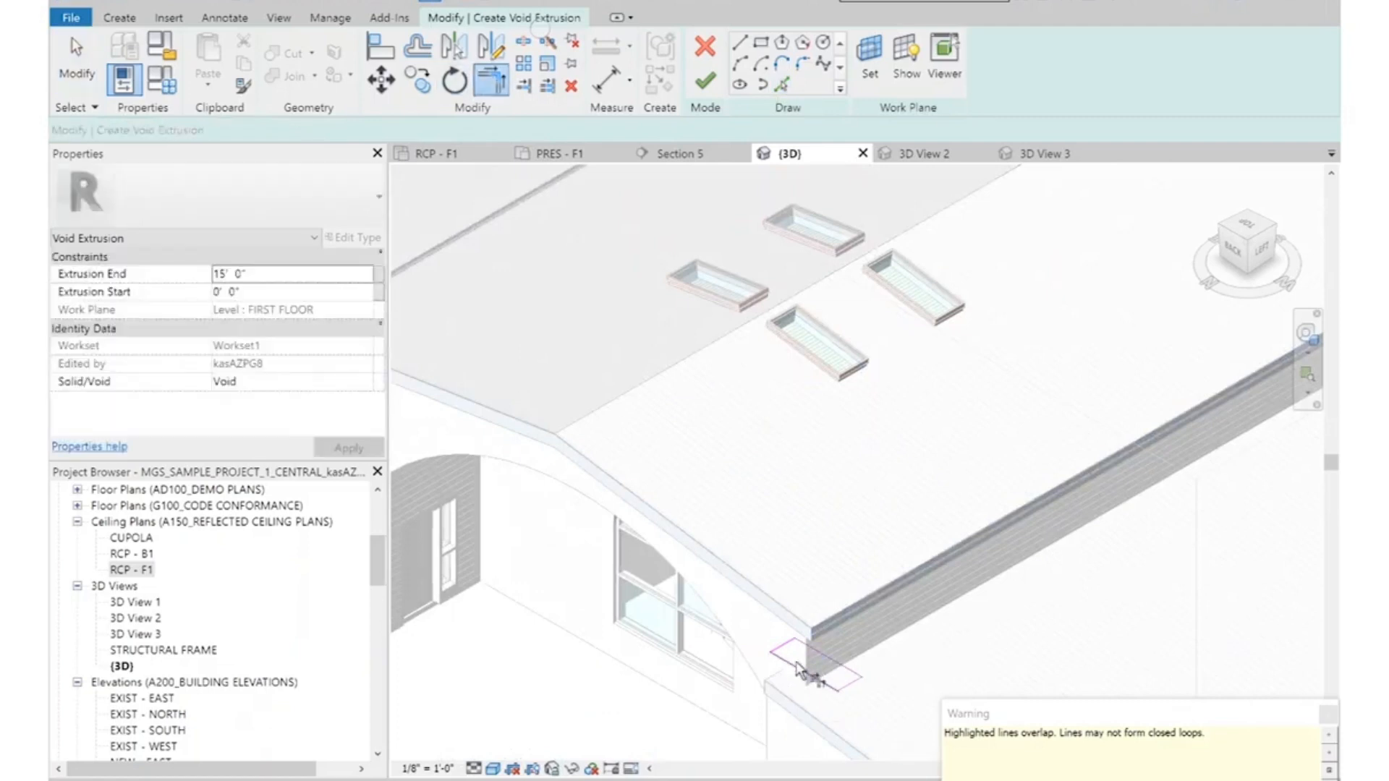
scroll(775, 655, up, 3)
scroll(789, 650, up, 2)
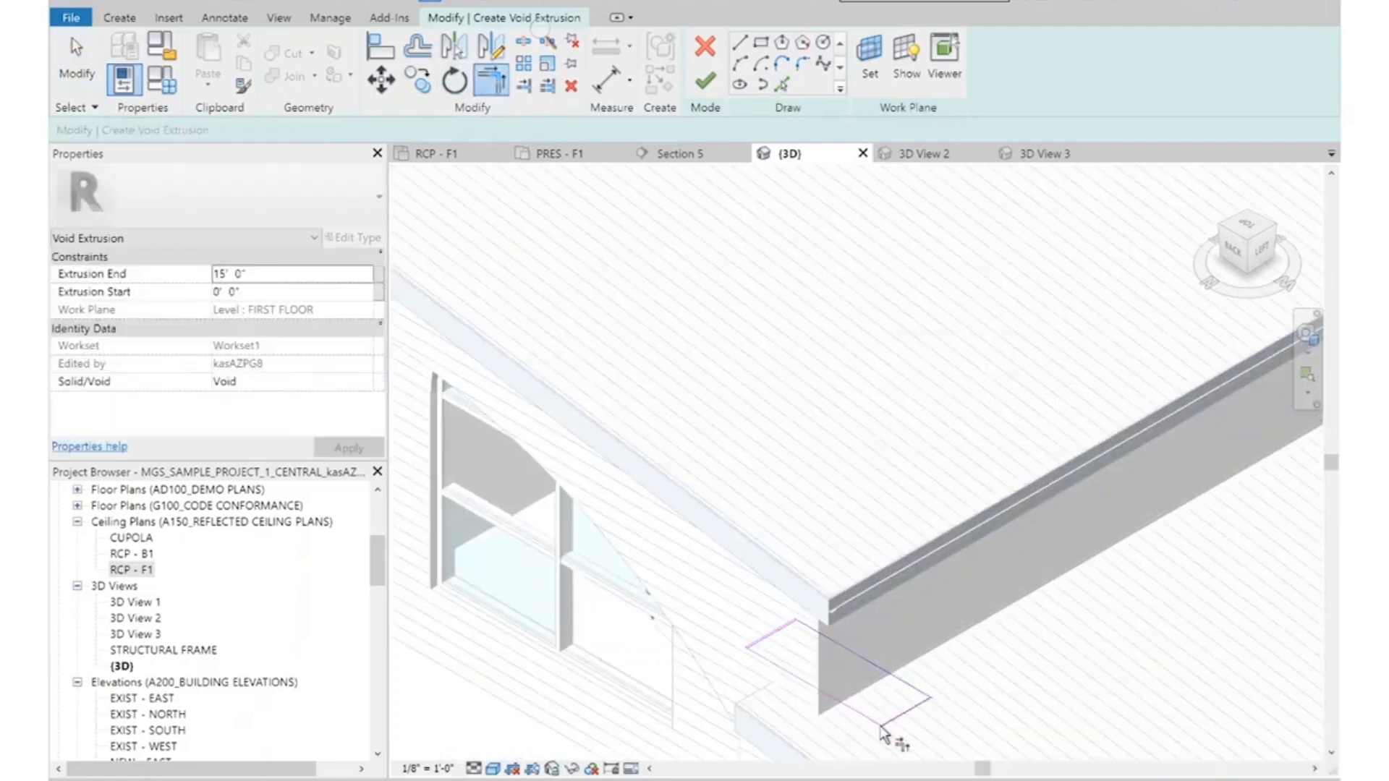
scroll(889, 723, up, 3)
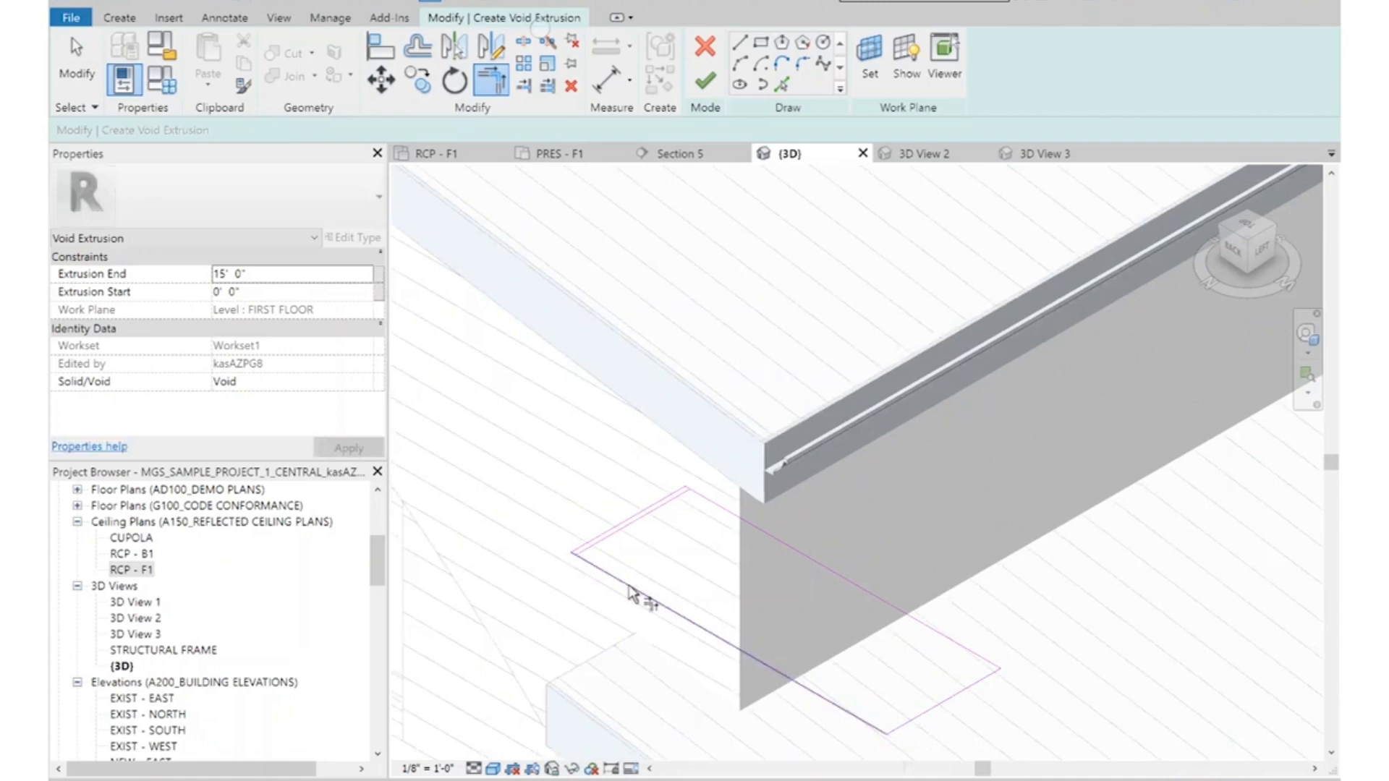
scroll(672, 600, up, 2)
key(Escape)
click(612, 513)
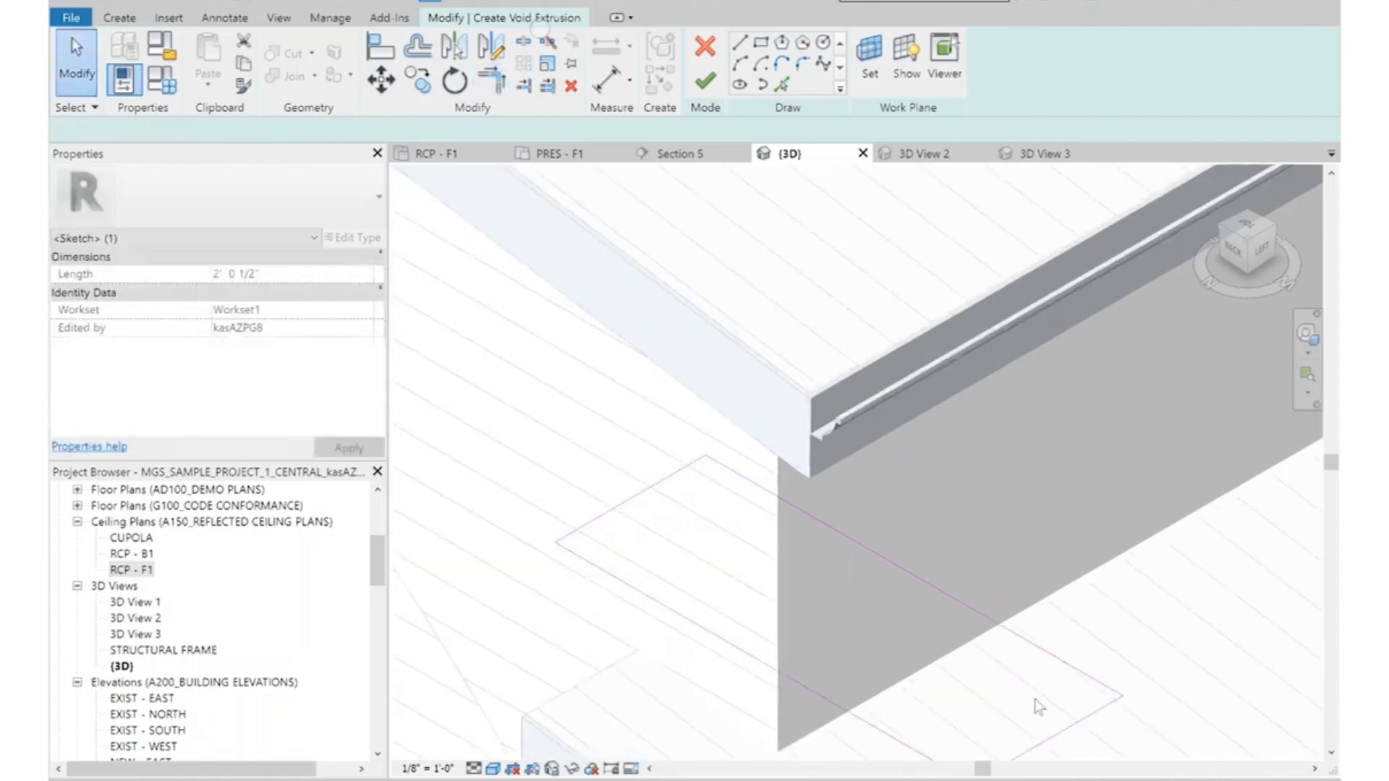
Trim the remaining corner of the rectangular void sketch and finish the void extrusion
scroll(977, 514, down, 1)
middle_drag(978, 513, 1100, 462)
key(t)
key(r)
click(752, 502)
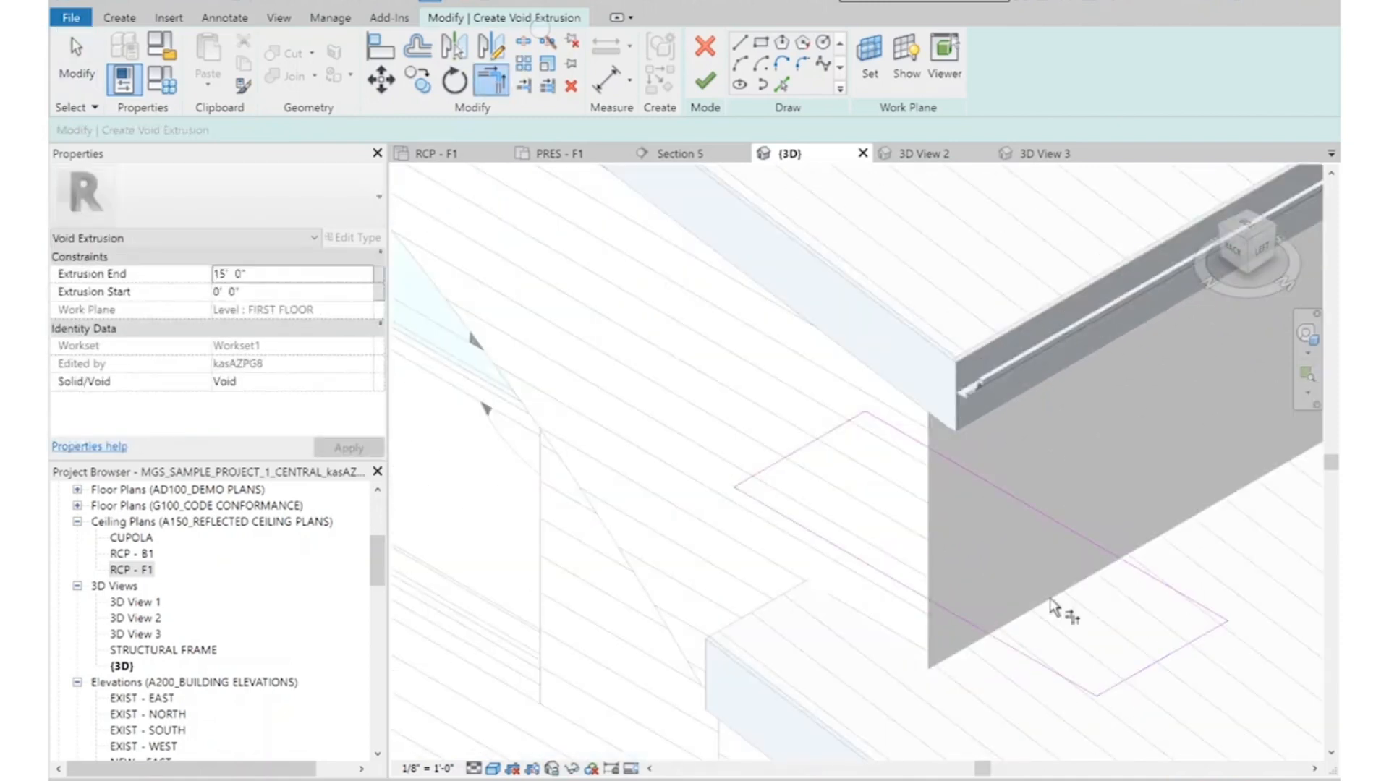
click(705, 83)
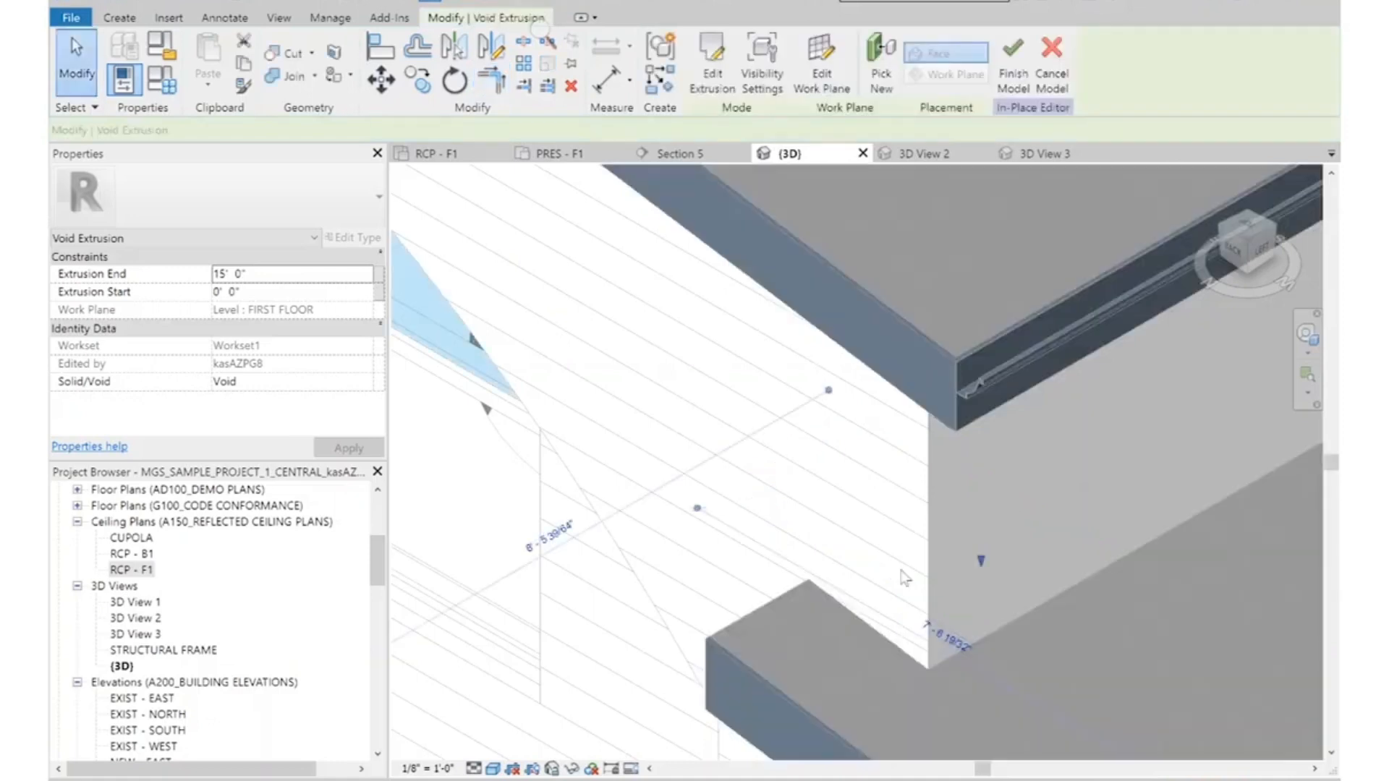
Stretch the top of the void extrusion up through the skylight, to an extrusion end of about 28' 11"
scroll(926, 535, down, 4)
scroll(921, 402, down, 3)
drag(918, 379, 918, 293)
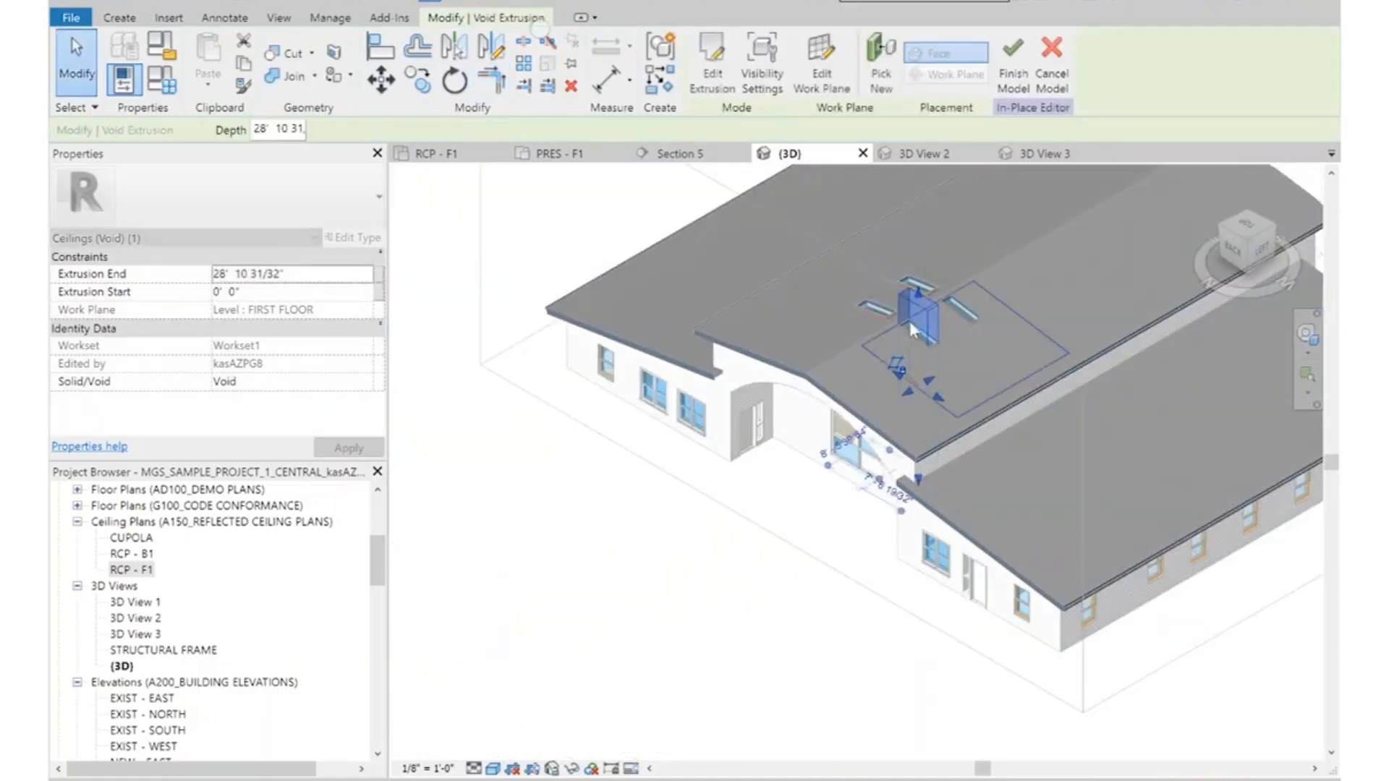
scroll(907, 326, up, 5)
scroll(907, 233, down, 4)
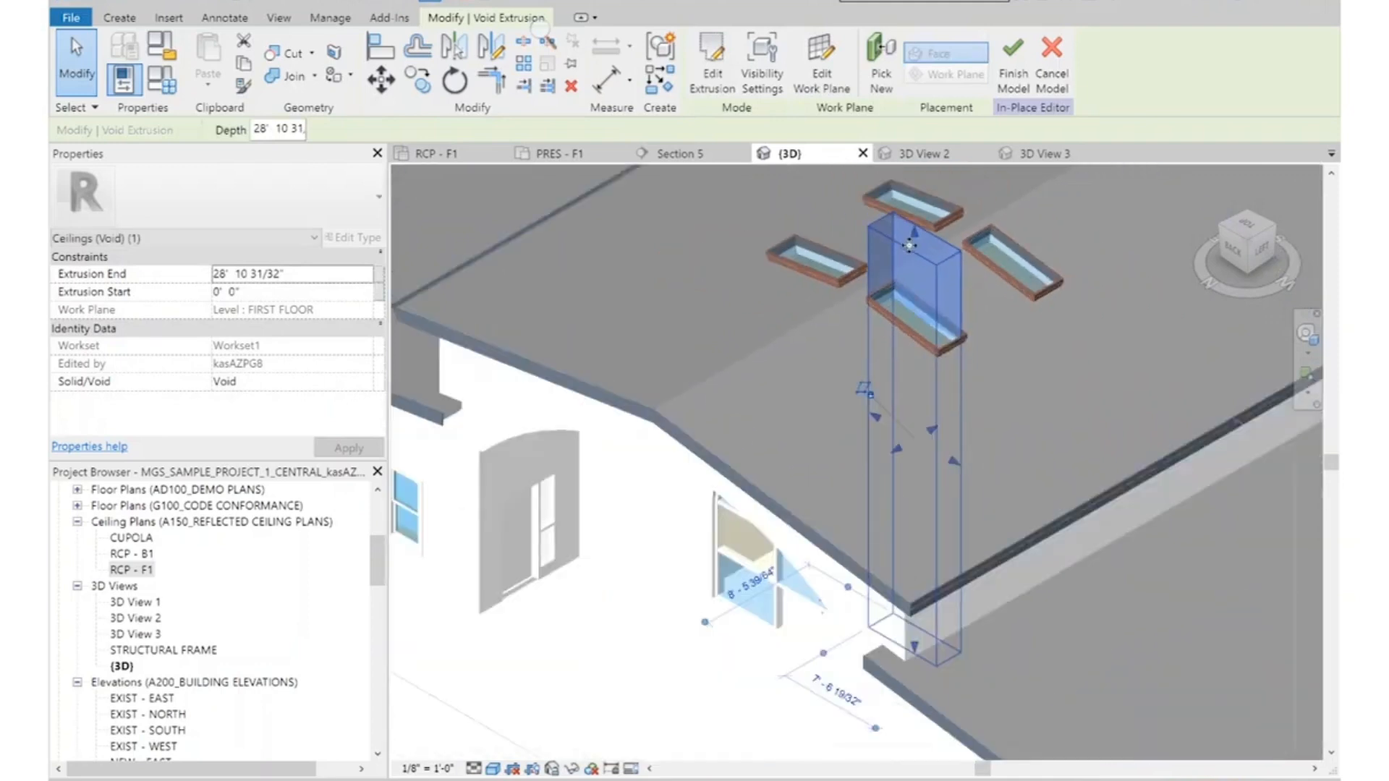
Raise the bottom of the void extrusion to about 18' 0", and reselect the void after deselecting it
drag(914, 390, 915, 297)
scroll(937, 235, up, 2)
scroll(937, 235, up, 3)
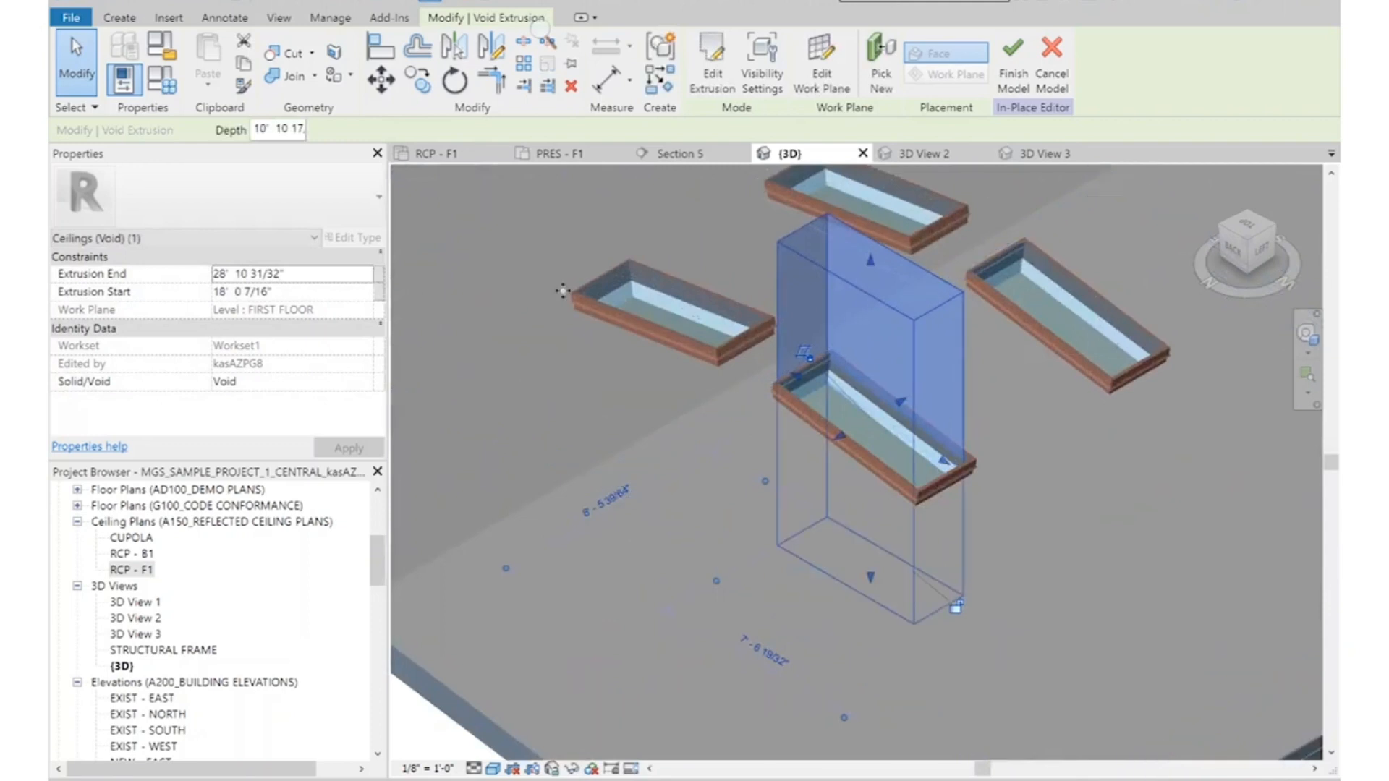
click(925, 377)
scroll(956, 395, down, 3)
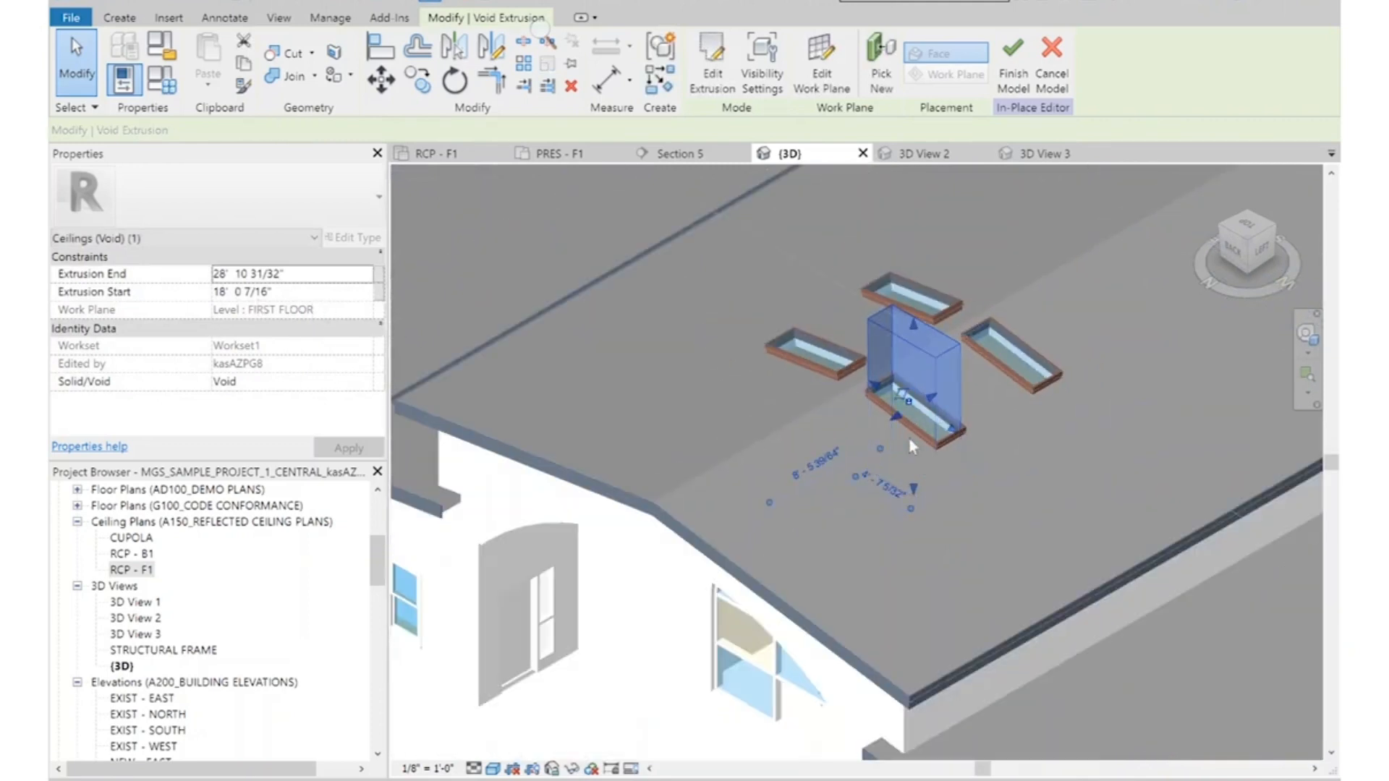
click(951, 515)
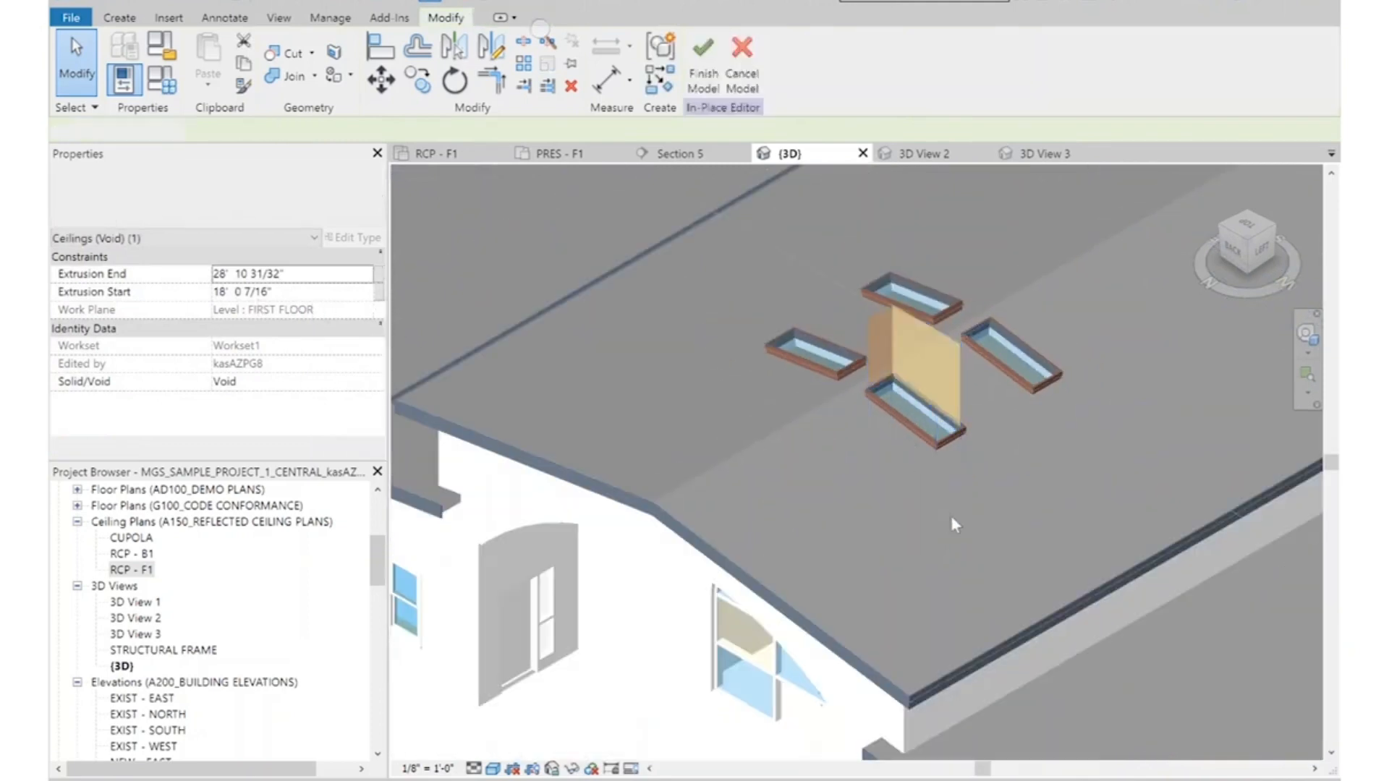
click(913, 427)
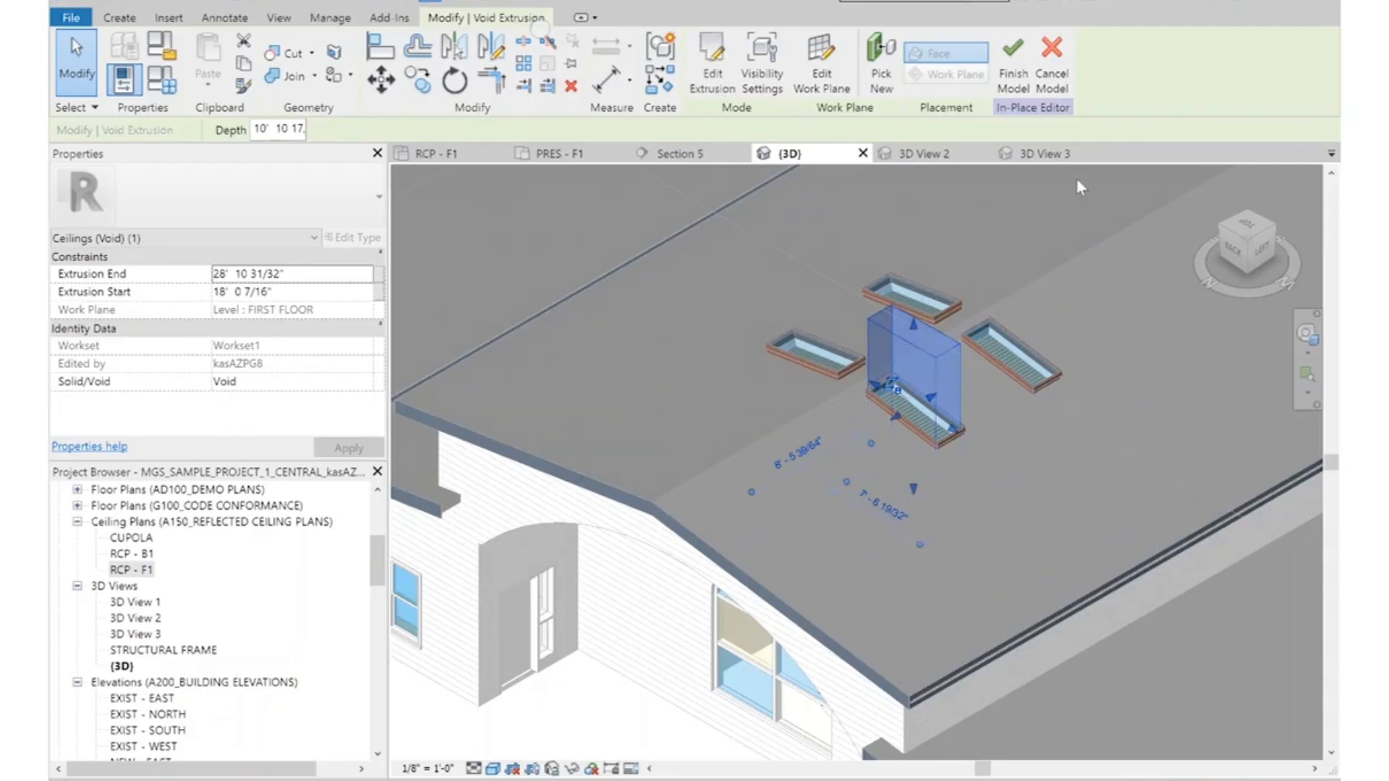
Edit the void's sketch in a top view, shifting its two short sides and one long side to fit the skylight opening
click(1249, 228)
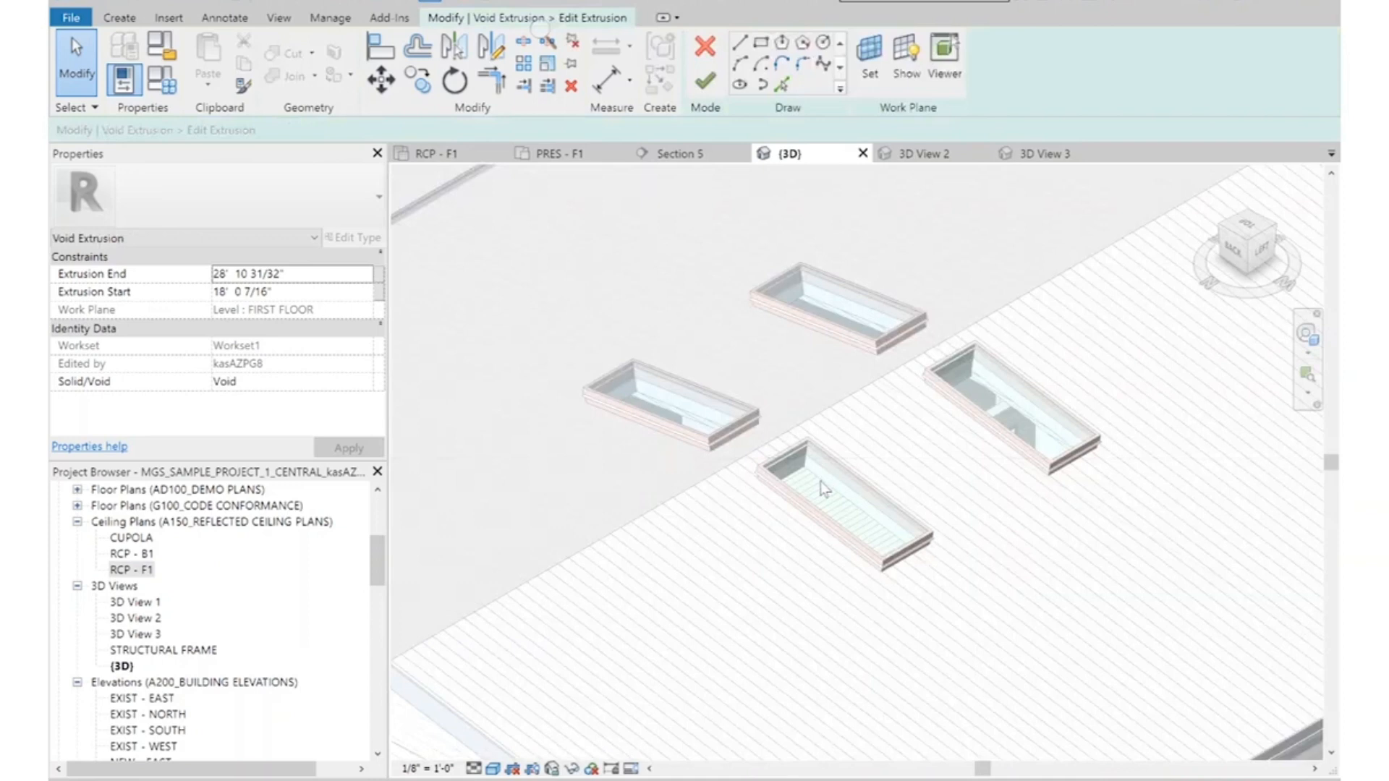
scroll(833, 426, down, 5)
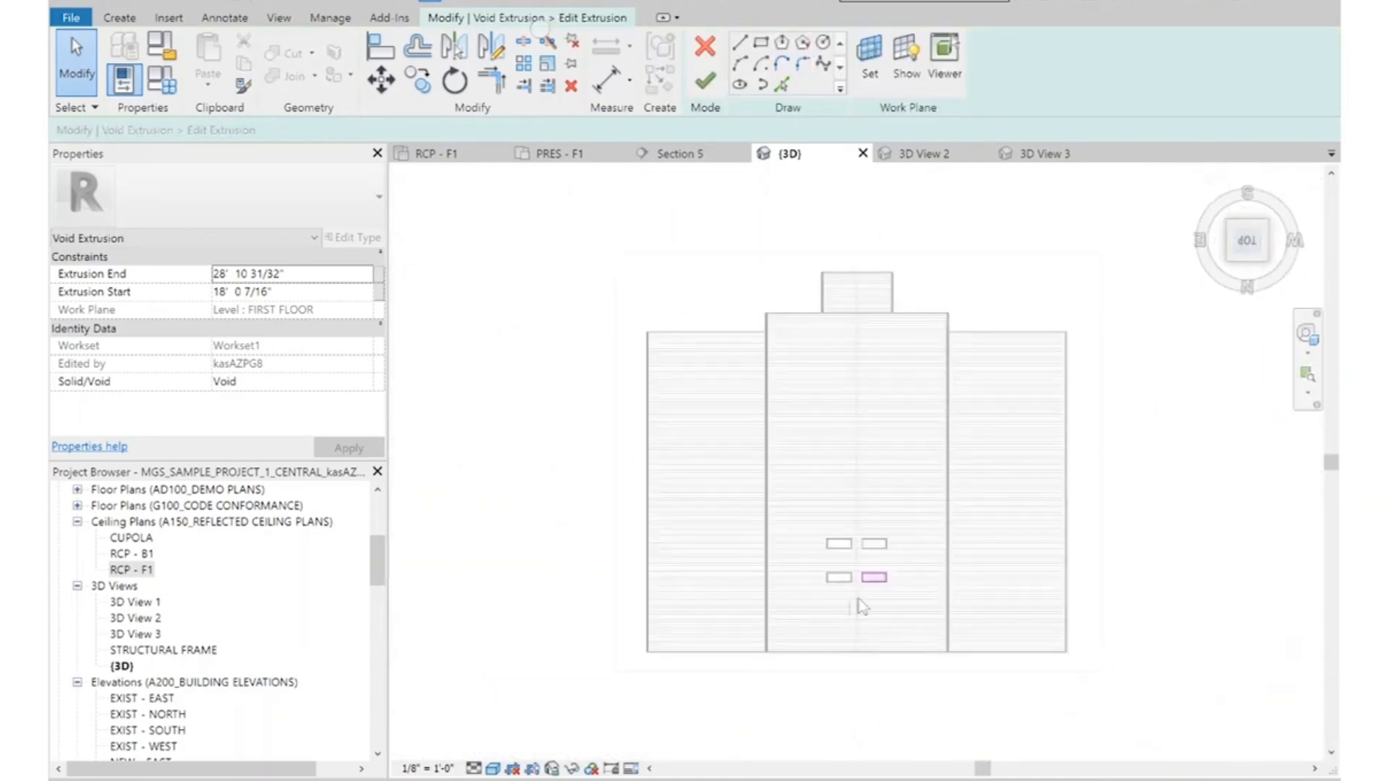
scroll(862, 606, up, 10)
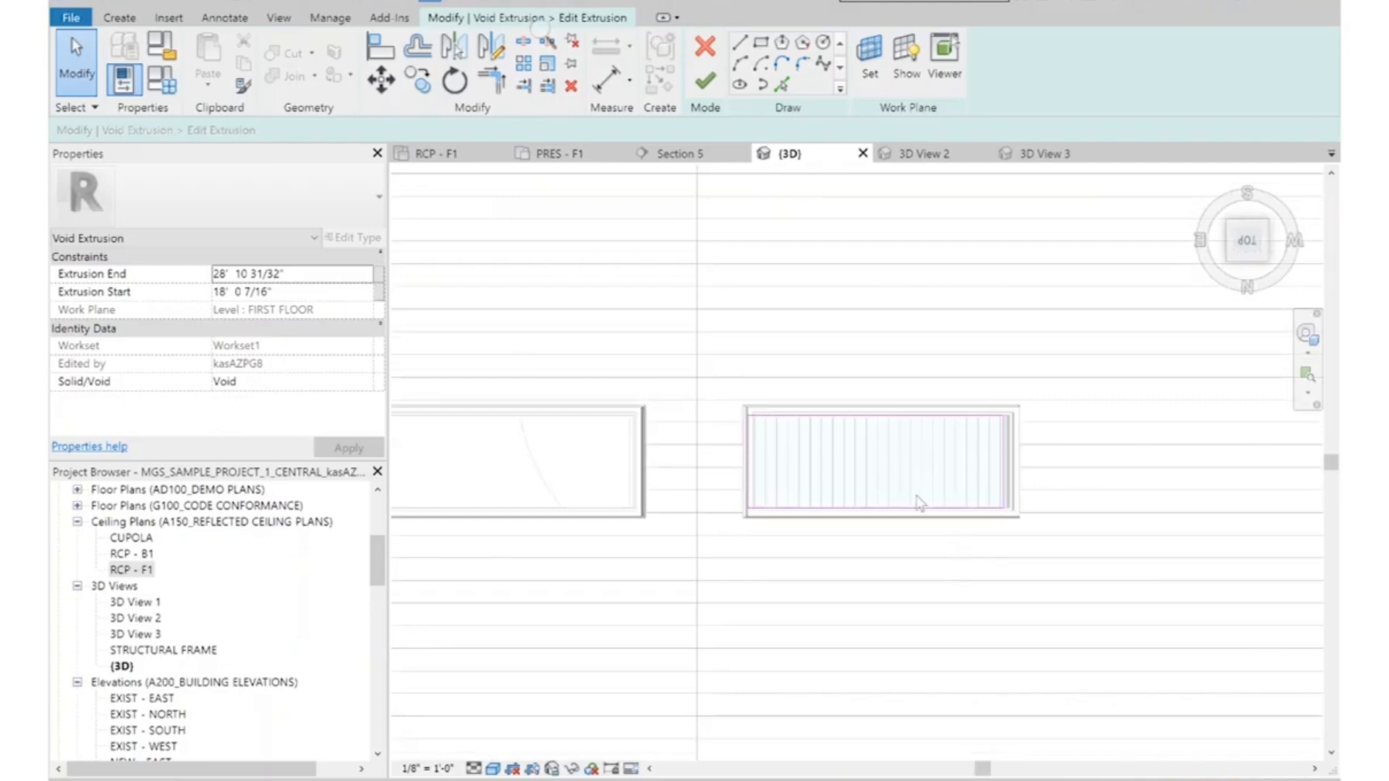
scroll(833, 404, up, 4)
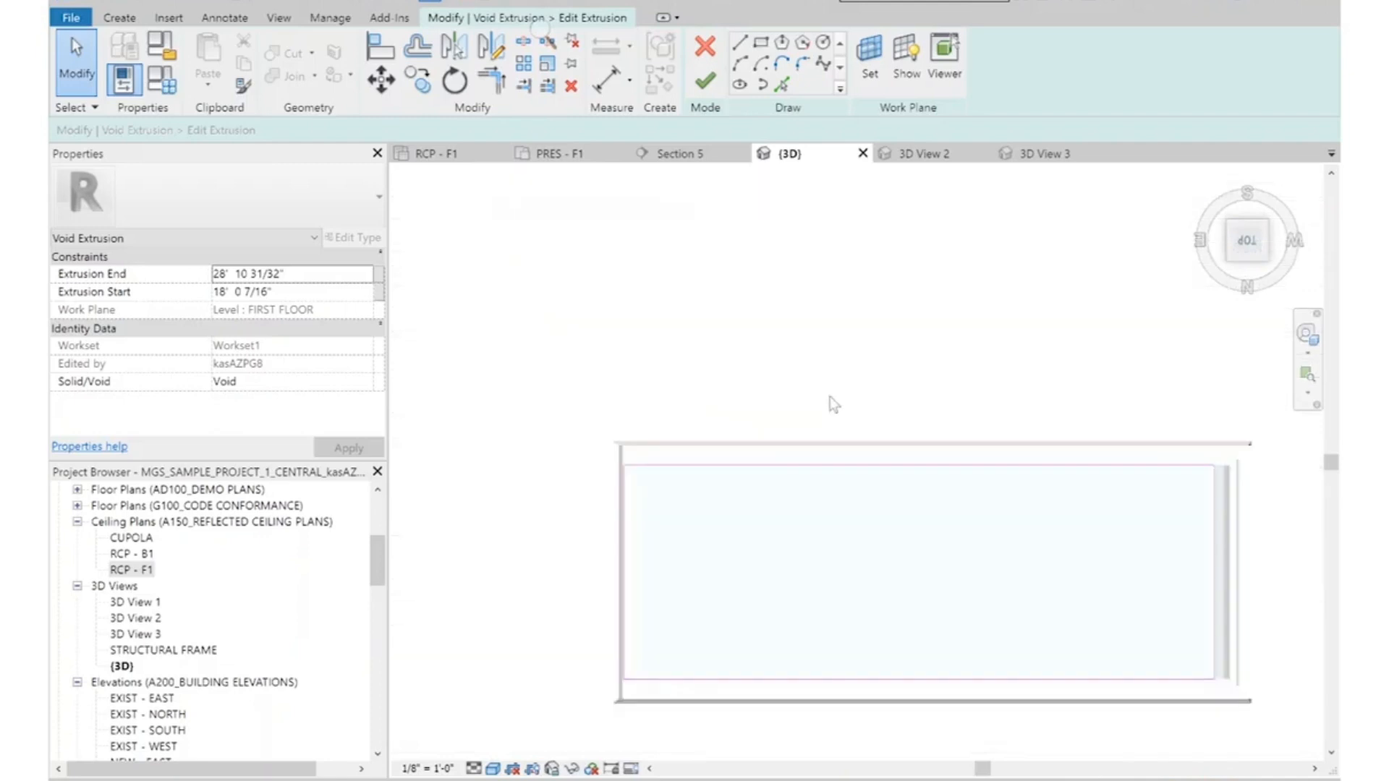
click(790, 456)
scroll(798, 436, up, 2)
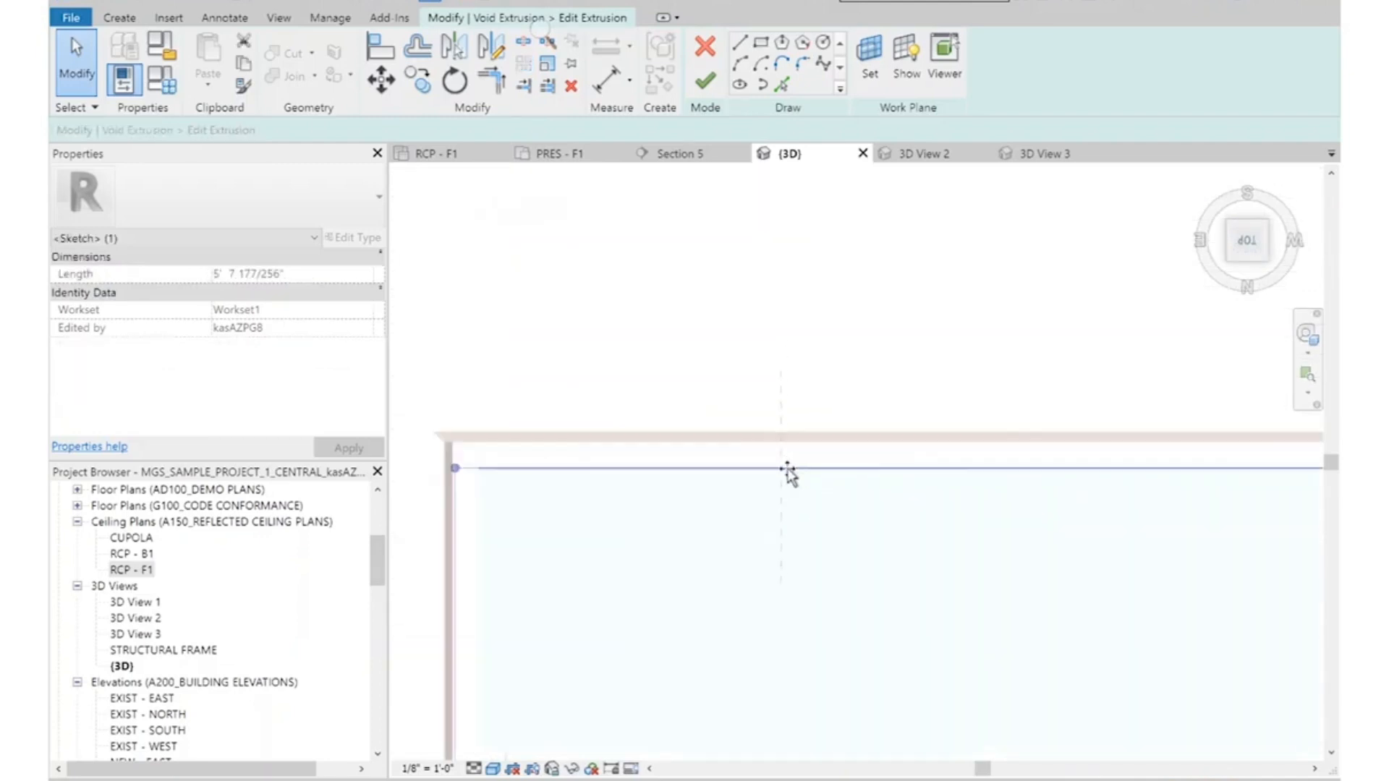
scroll(639, 477, down, 3)
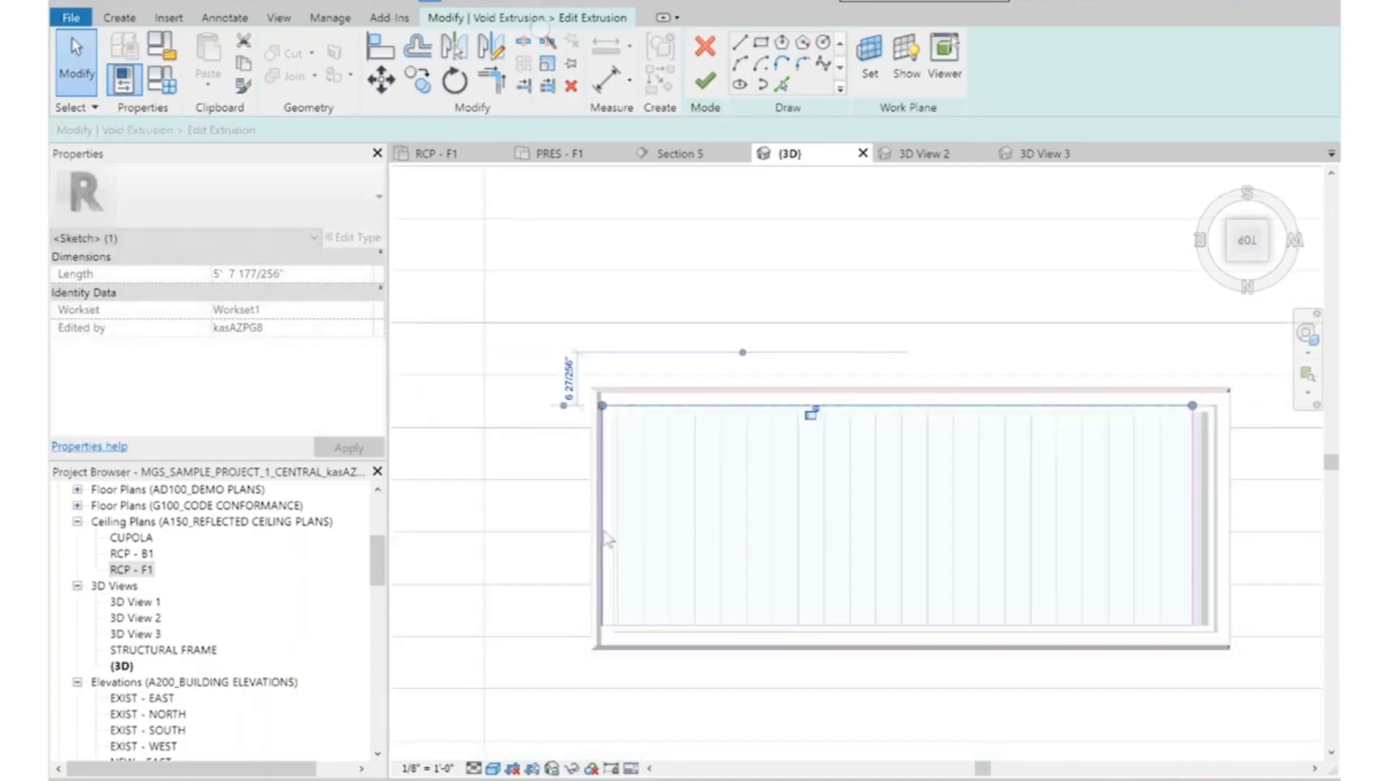
drag(628, 536, 629, 557)
mouse_move(806, 627)
mouse_down()
mouse_move(815, 684)
mouse_move(835, 636)
mouse_up()
mouse_move(1193, 460)
mouse_down()
mouse_move(1224, 455)
mouse_move(1205, 463)
mouse_up()
Copy the whole rectangular sketch loop onto the neighbouring skylight on the same side of the ridge, aligning matching frame corners
key(Tab)
key(Tab)
key(Tab)
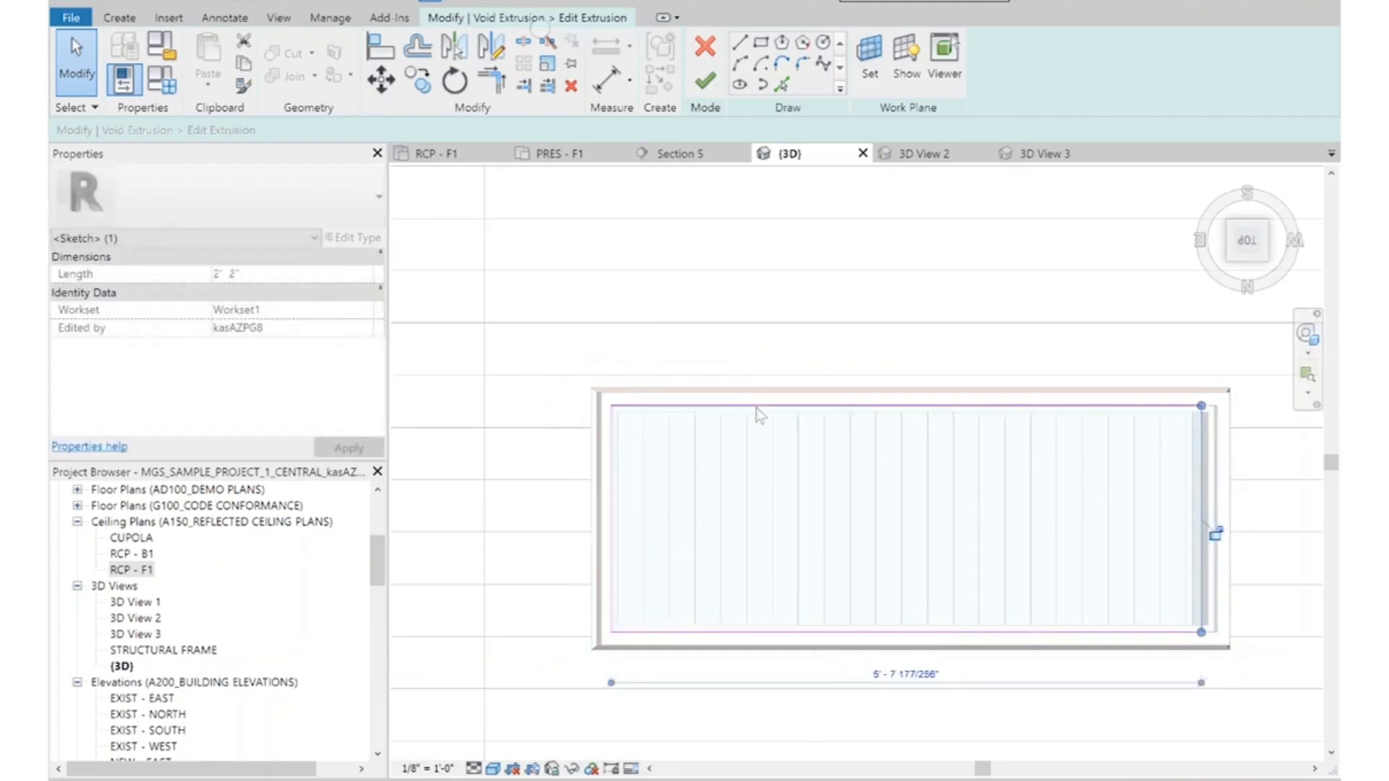
click(755, 408)
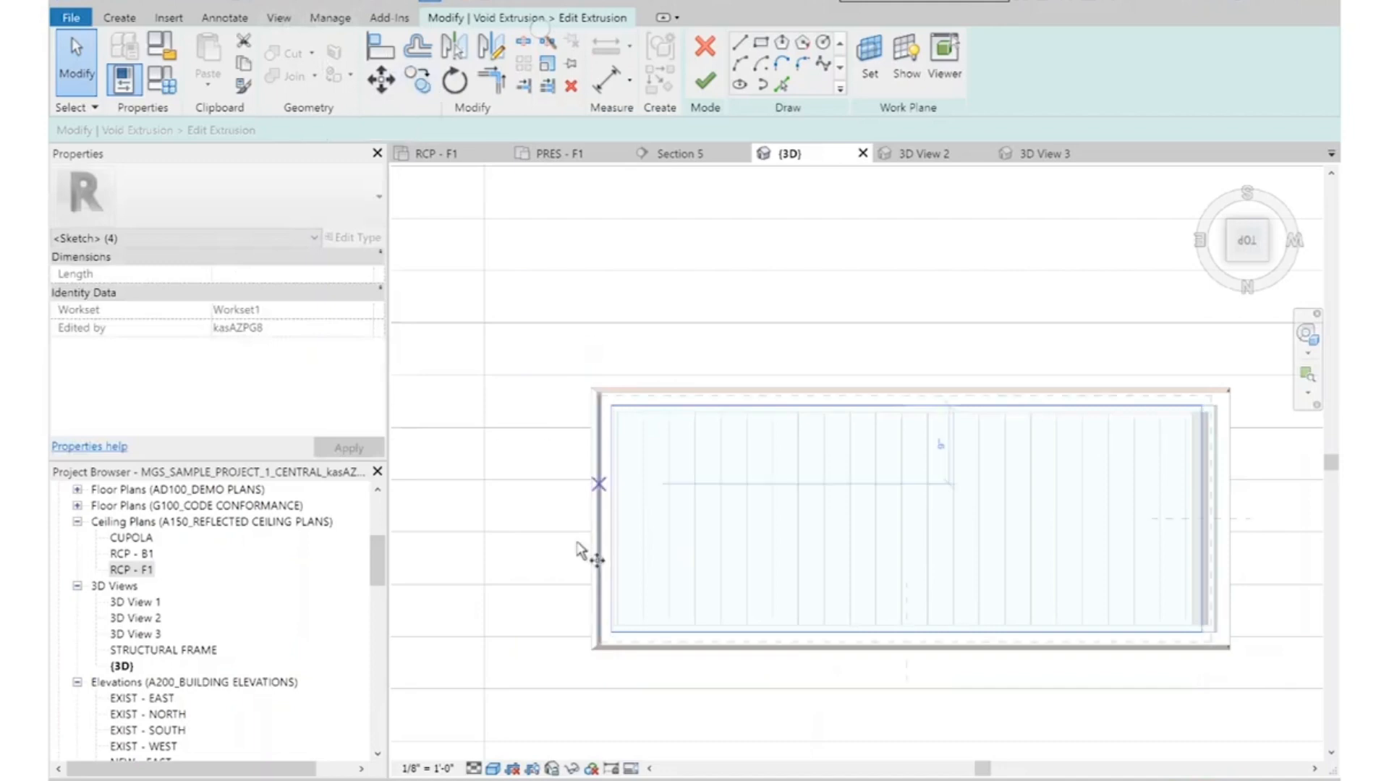
key(c)
key(o)
click(590, 649)
scroll(590, 640, down, 5)
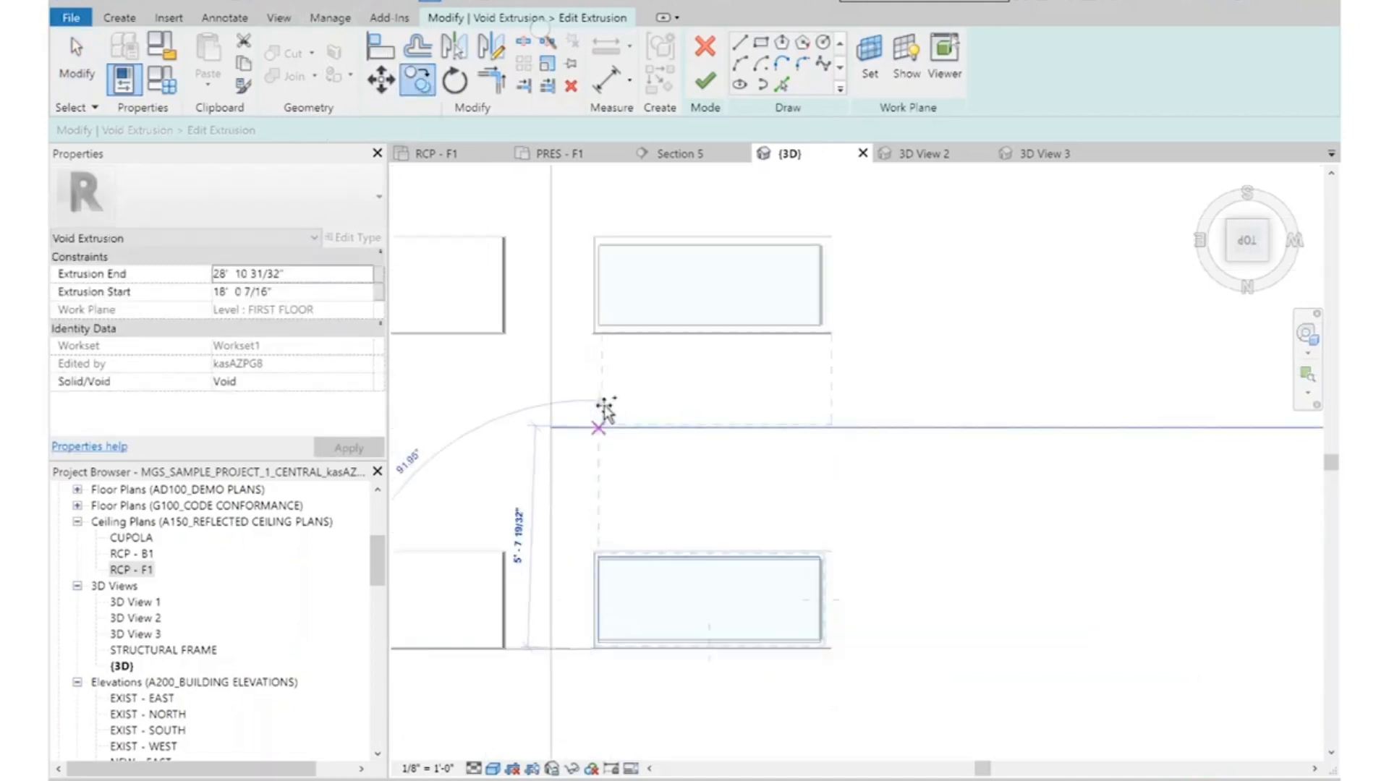
click(589, 336)
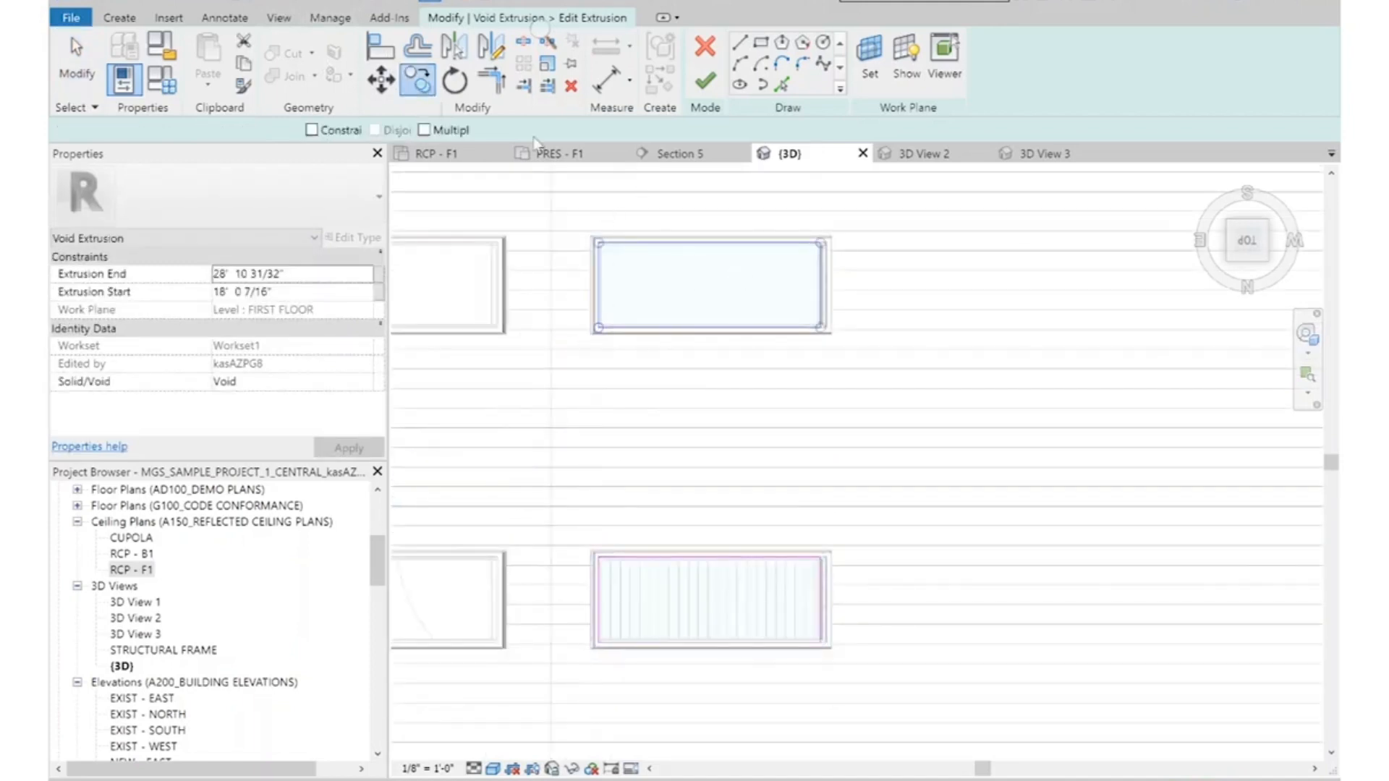
Mirror both sketch rectangles across the roof ridge onto the two opposite skylights and finish the void sketch
drag(551, 208, 985, 757)
key(d)
key(m)
click(551, 308)
click(552, 252)
click(716, 83)
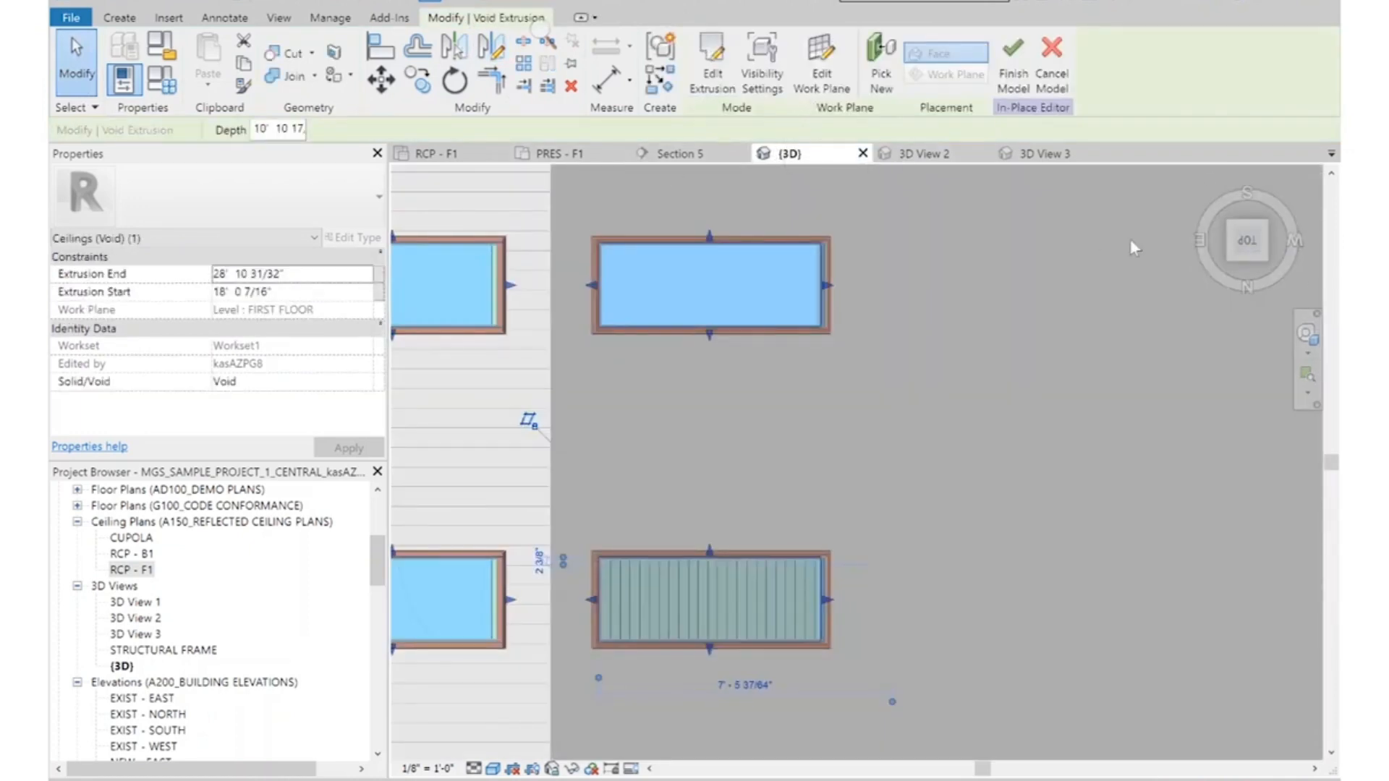
Examine the four voids in an angled 3D view to check how they pass through the skylights
click(1237, 290)
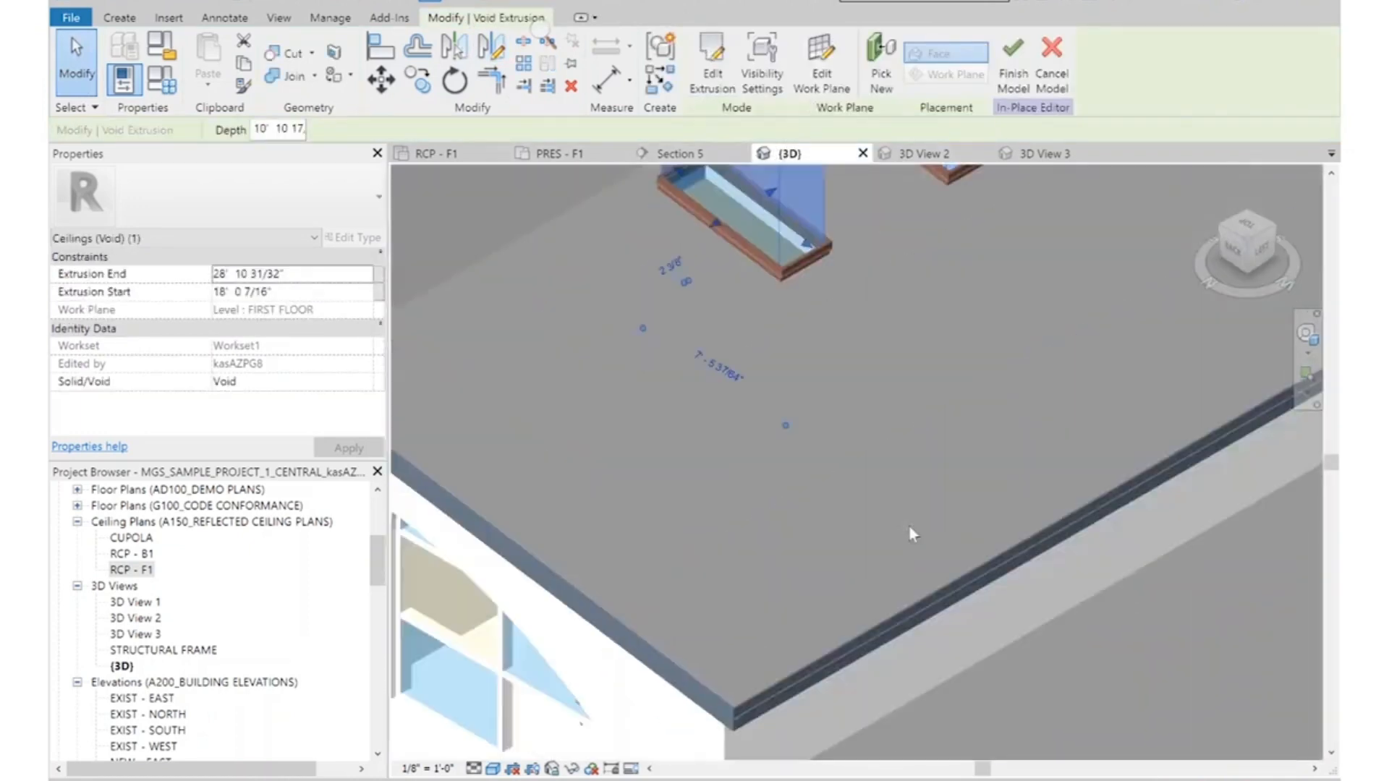
click(988, 580)
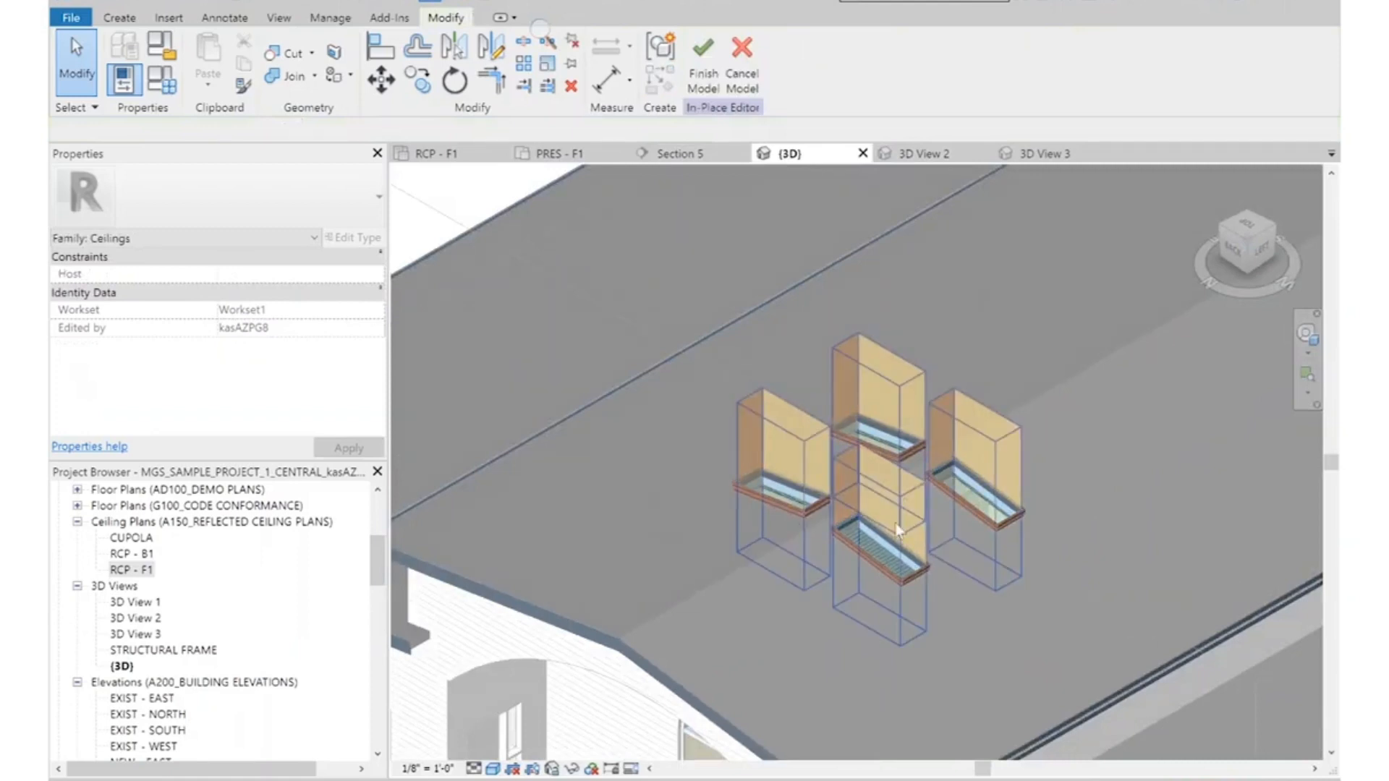
scroll(796, 452, down, 3)
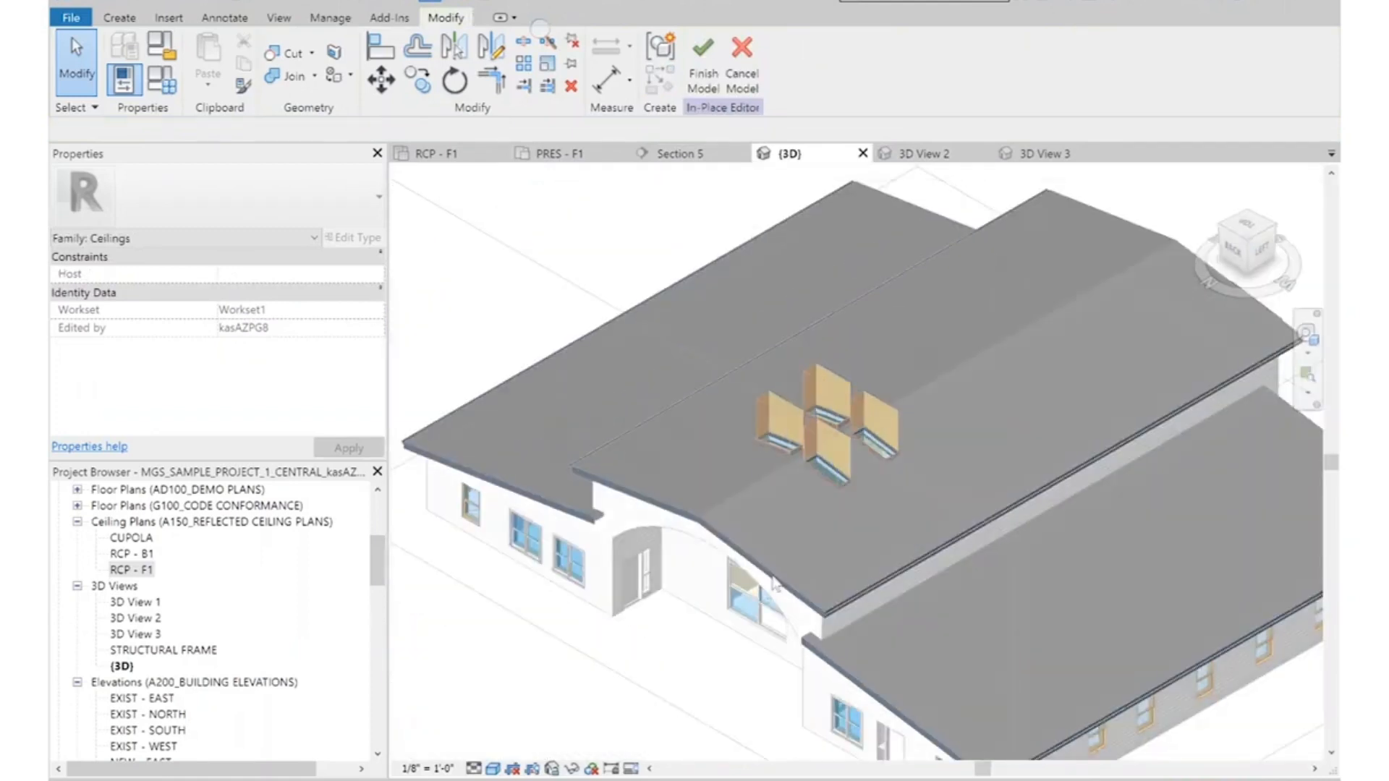
click(868, 415)
scroll(868, 416, up, 2)
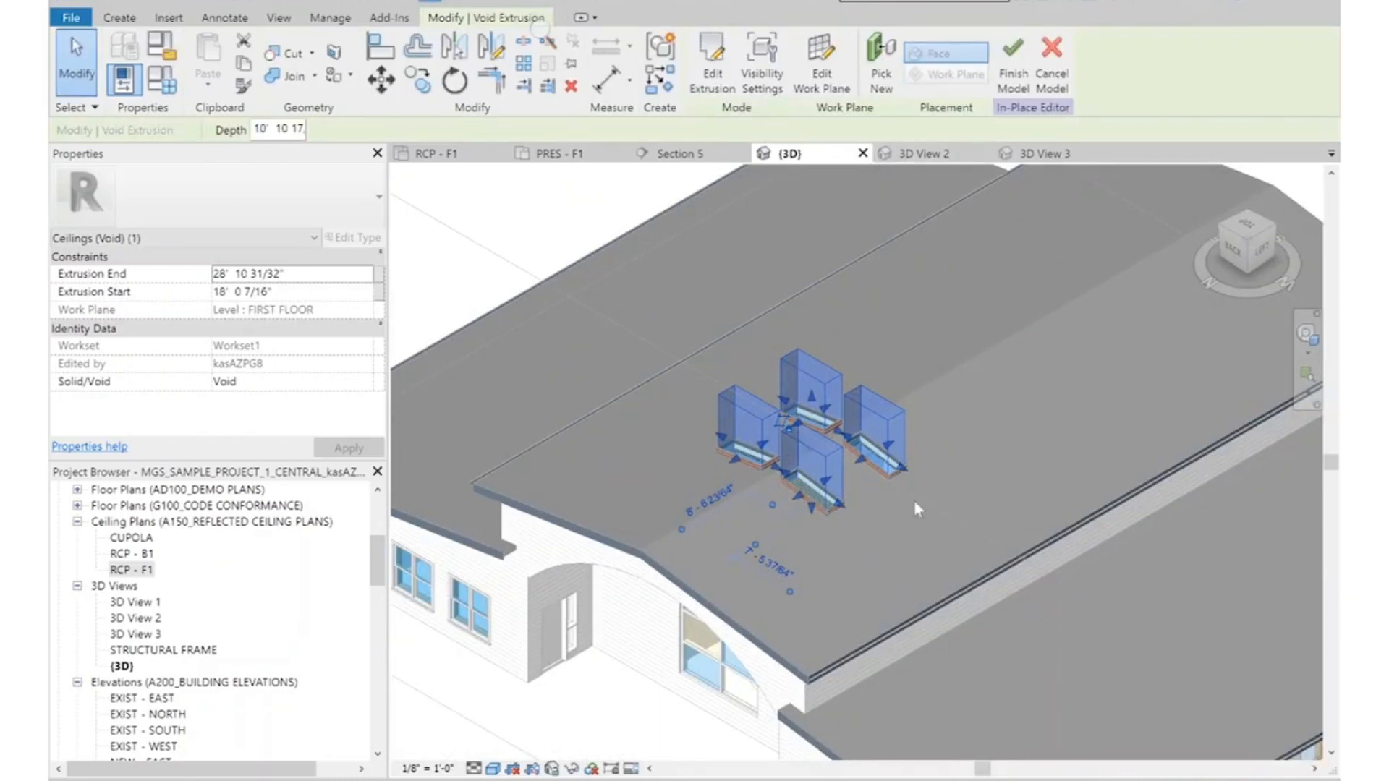
scroll(915, 508, down, 2)
click(608, 285)
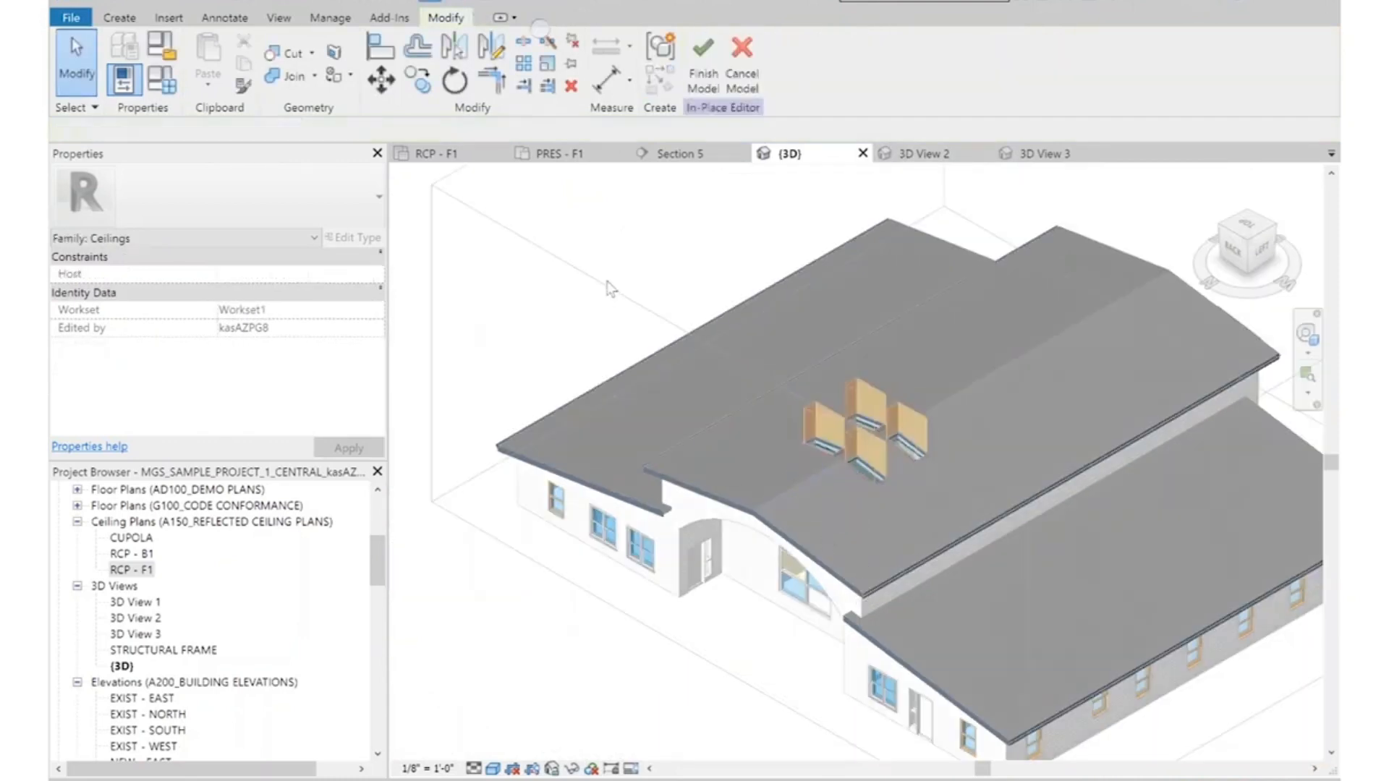
scroll(744, 355, down, 2)
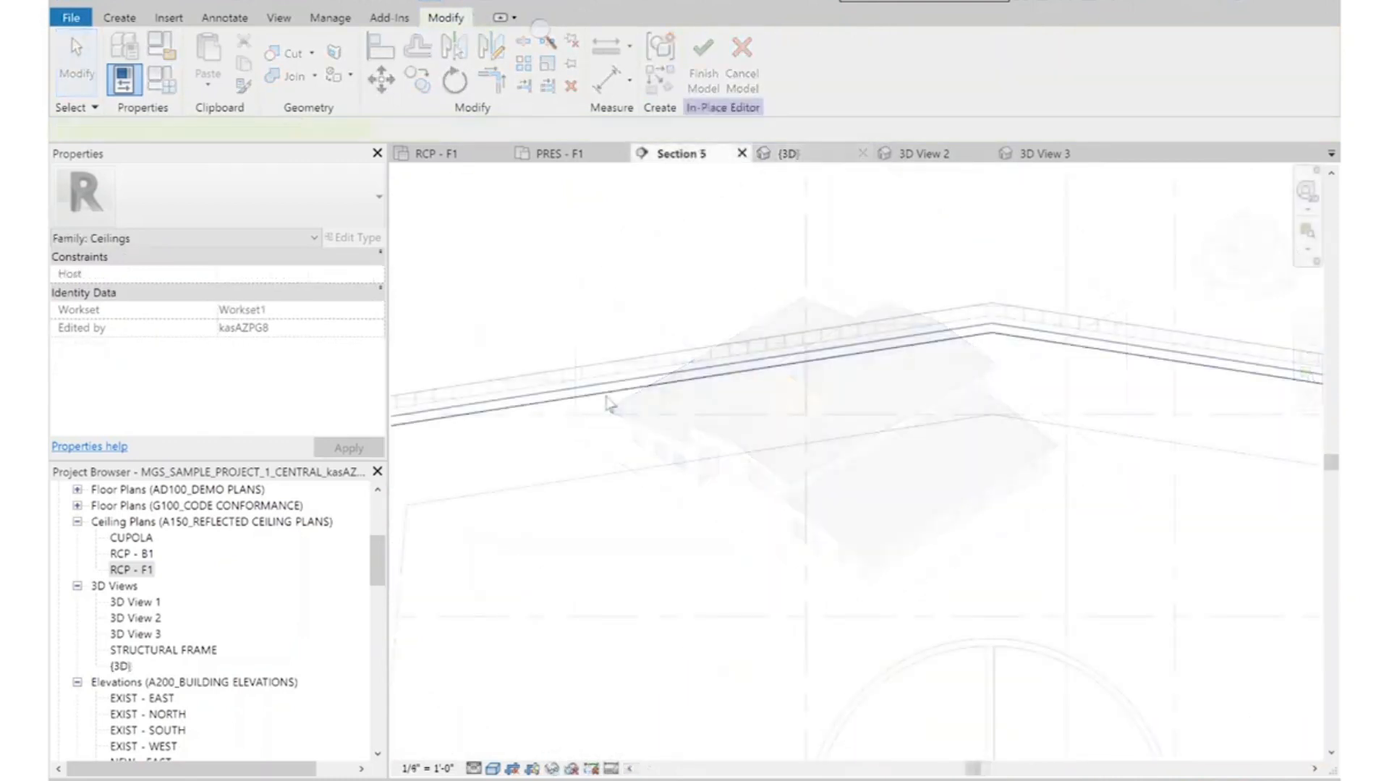
Cut the sloped wood-grille ceiling extrusion with the skylight voids from Section 5, check it in 3D, and finish the in-place model
click(607, 398)
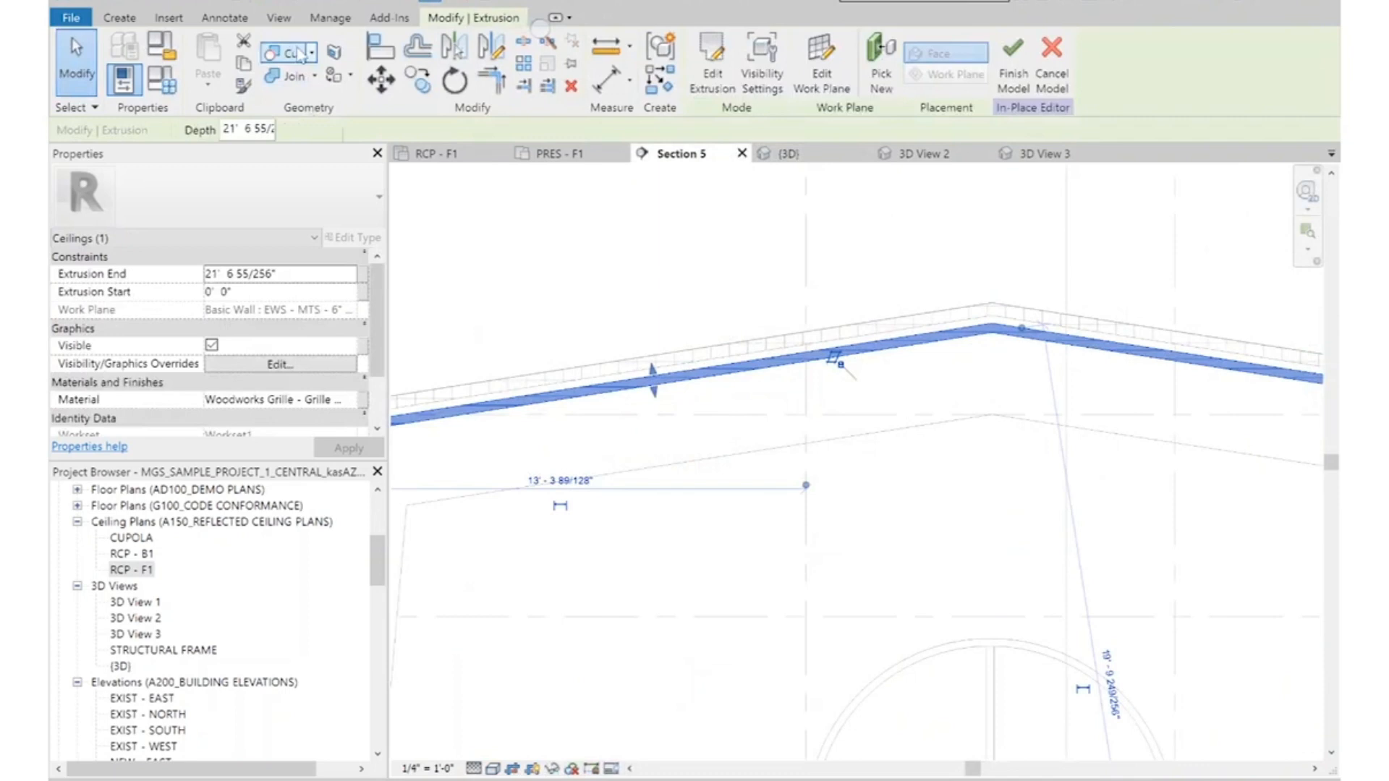
click(298, 54)
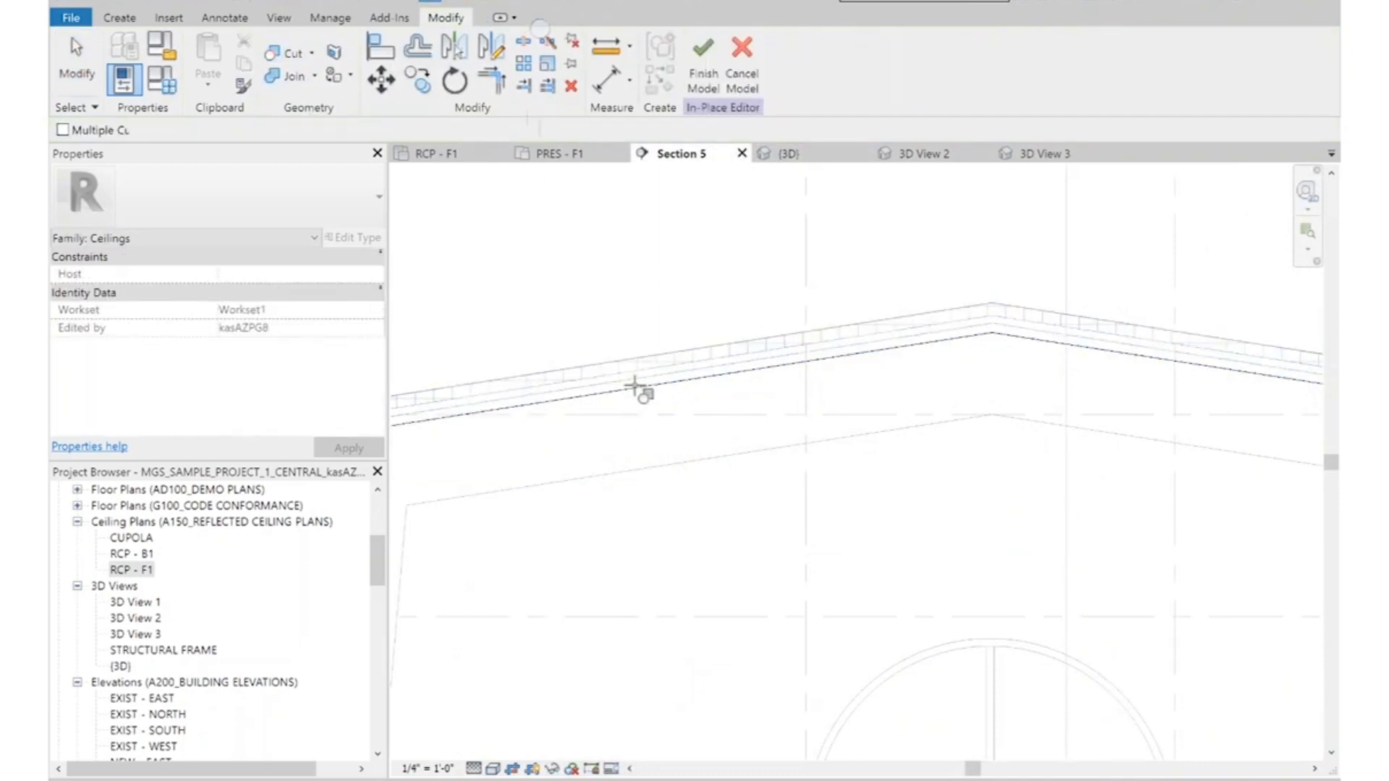
scroll(719, 362, down, 3)
click(790, 154)
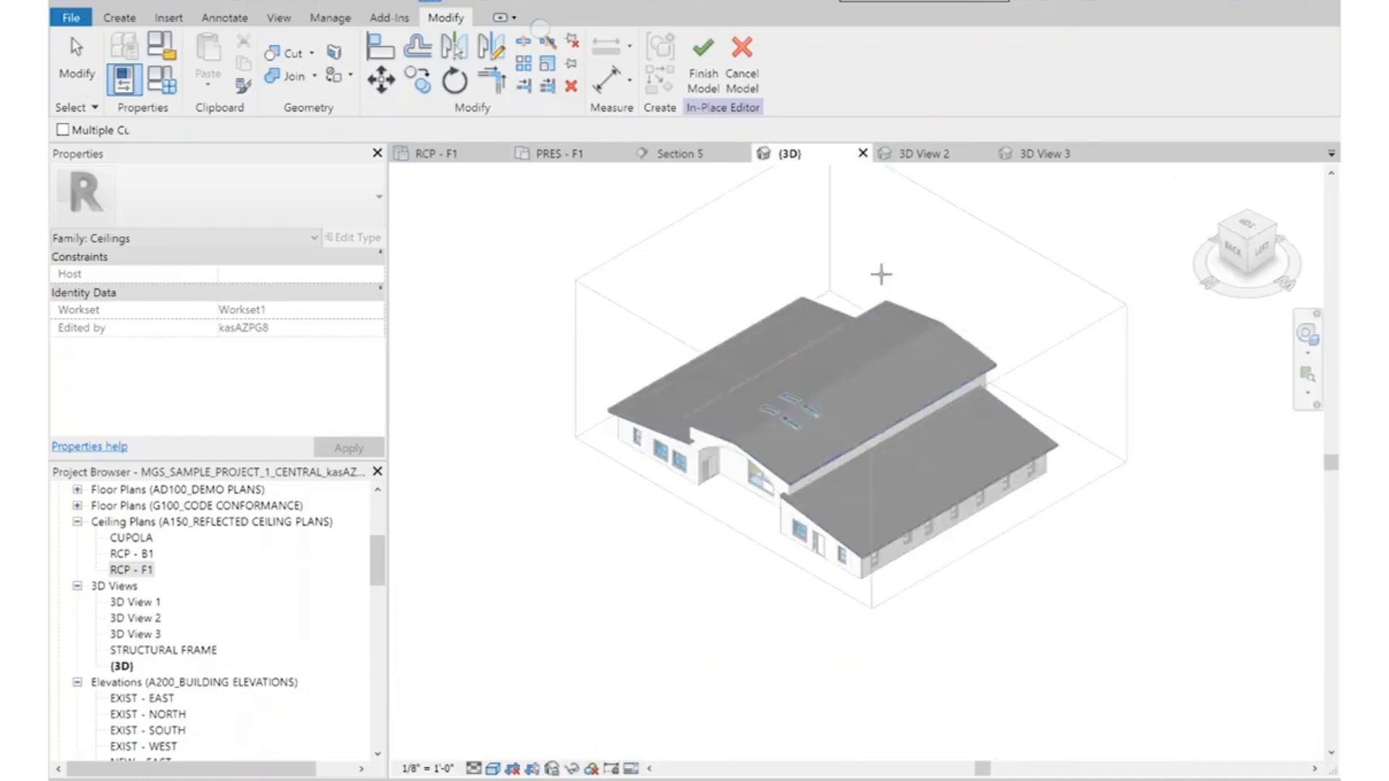
scroll(803, 405, up, 5)
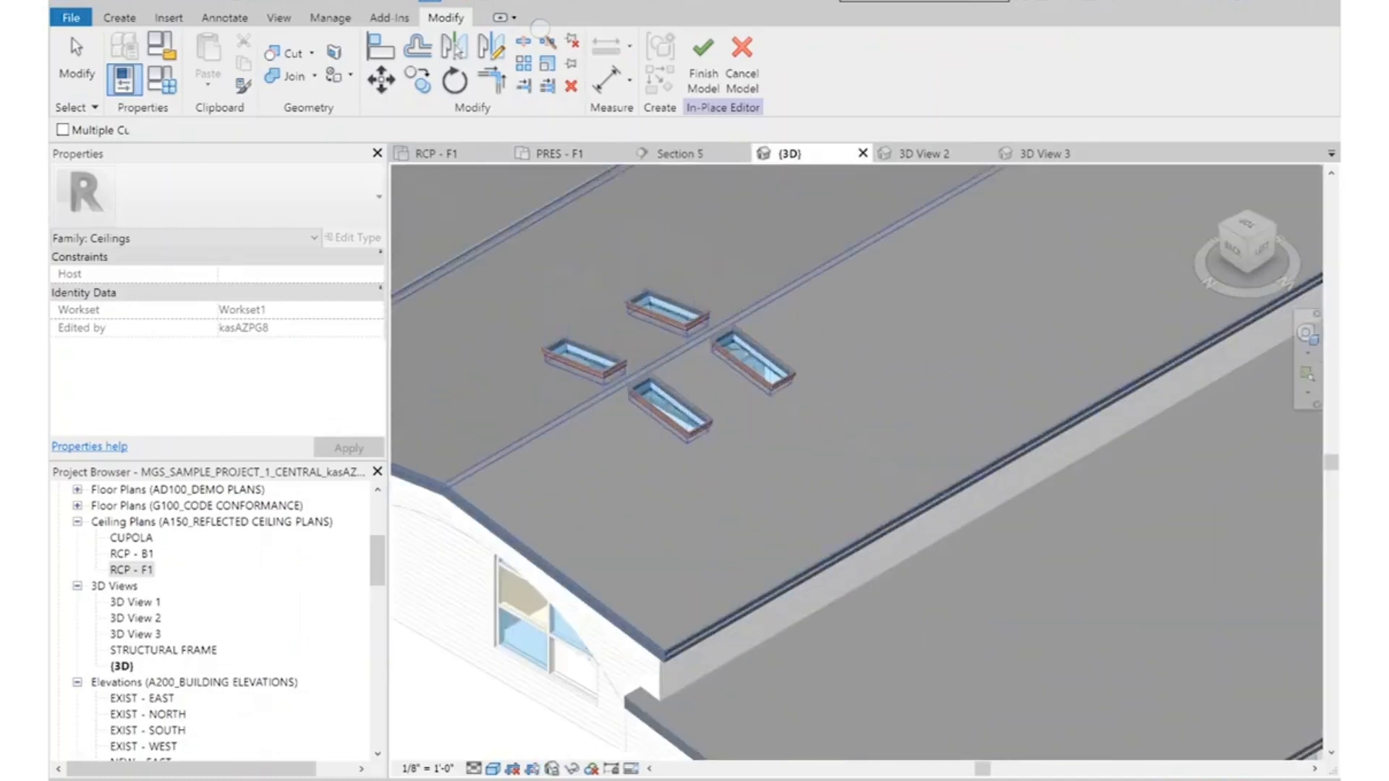
scroll(781, 408, up, 2)
scroll(861, 363, down, 1)
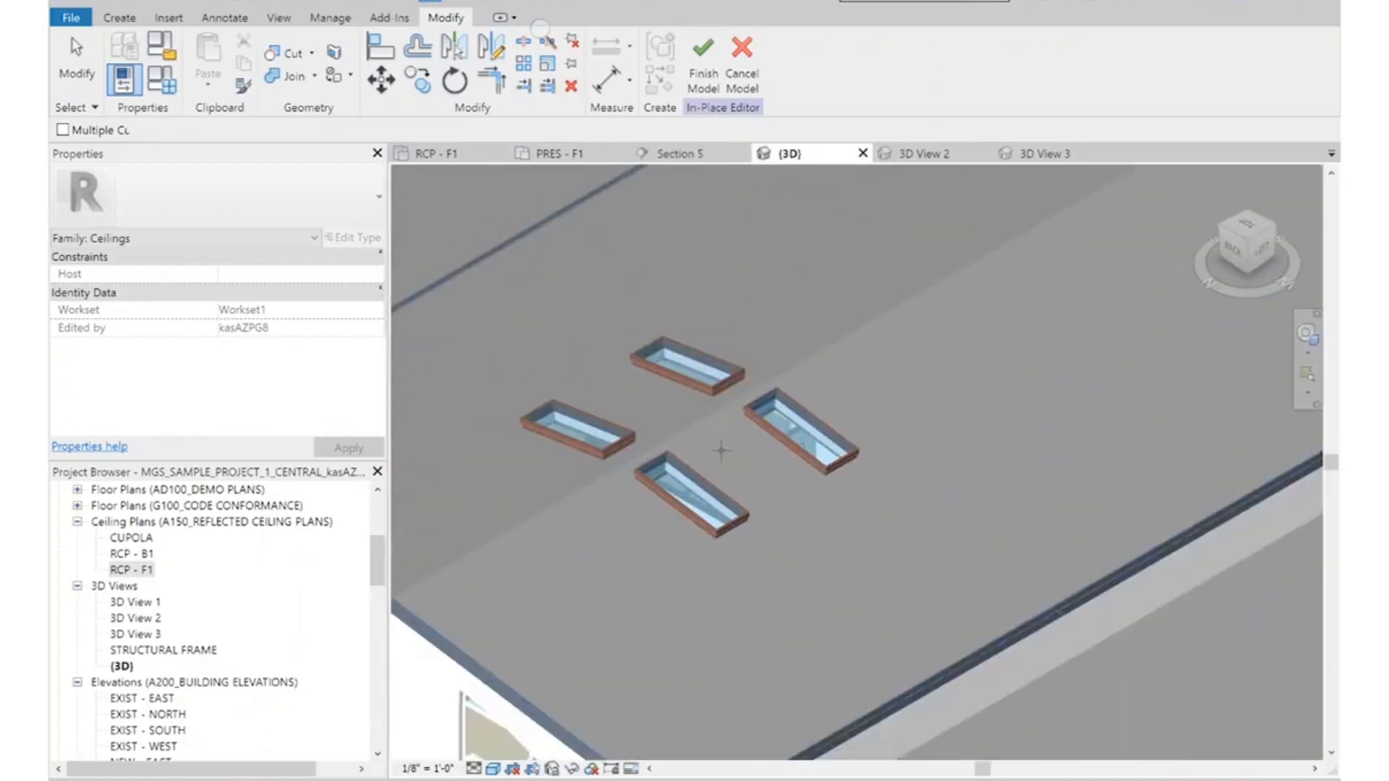
key(Escape)
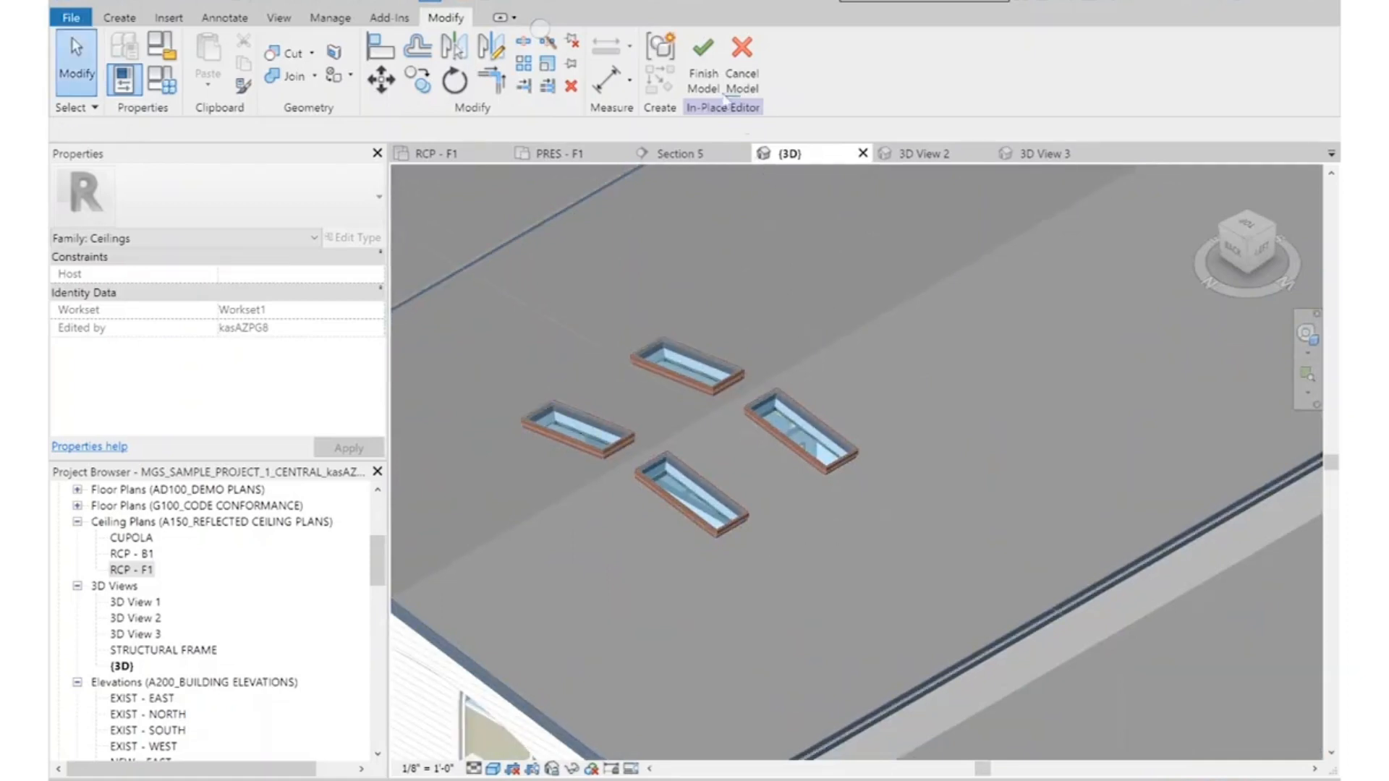
click(702, 65)
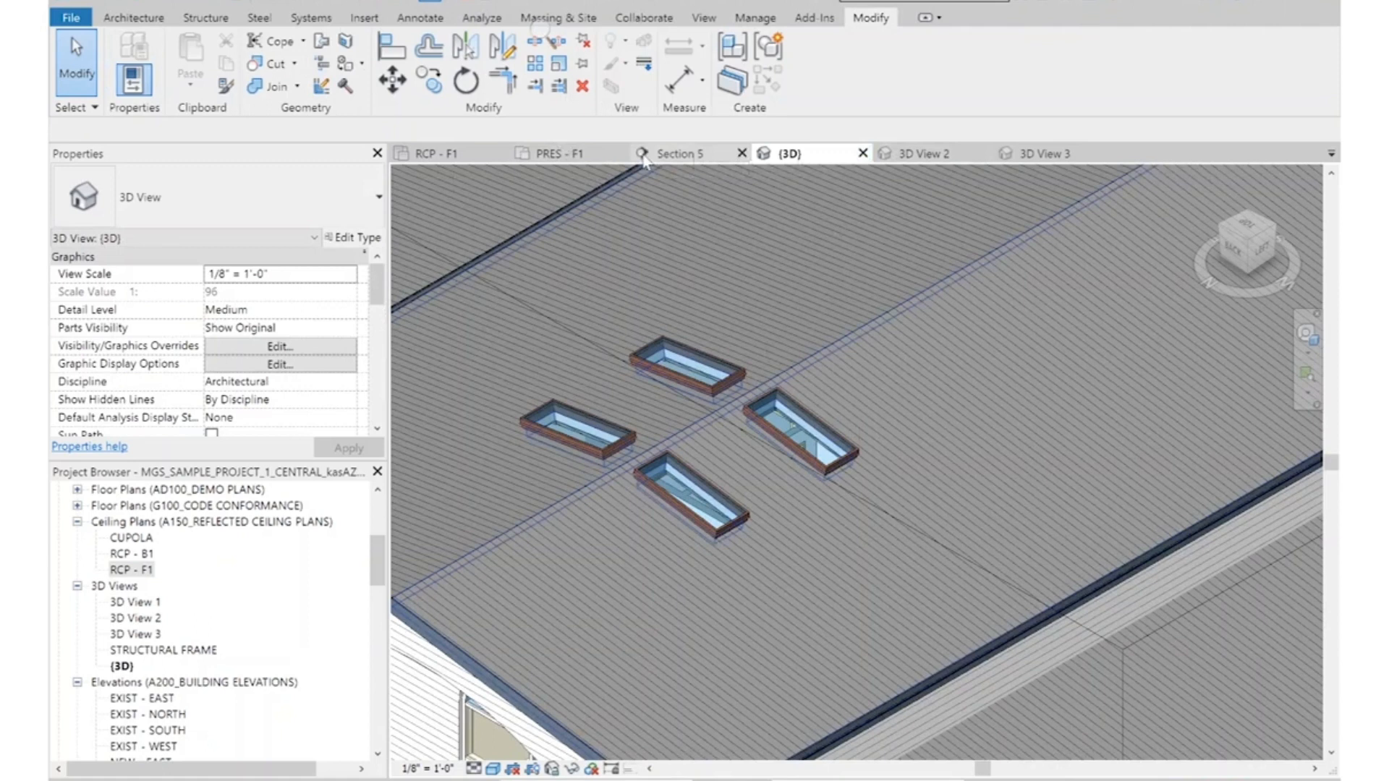
In the RCP - F1 plan, select the grille ceiling and pull the east short edge of the skylight opening nearest room 028 inward to the skylight edge
click(436, 153)
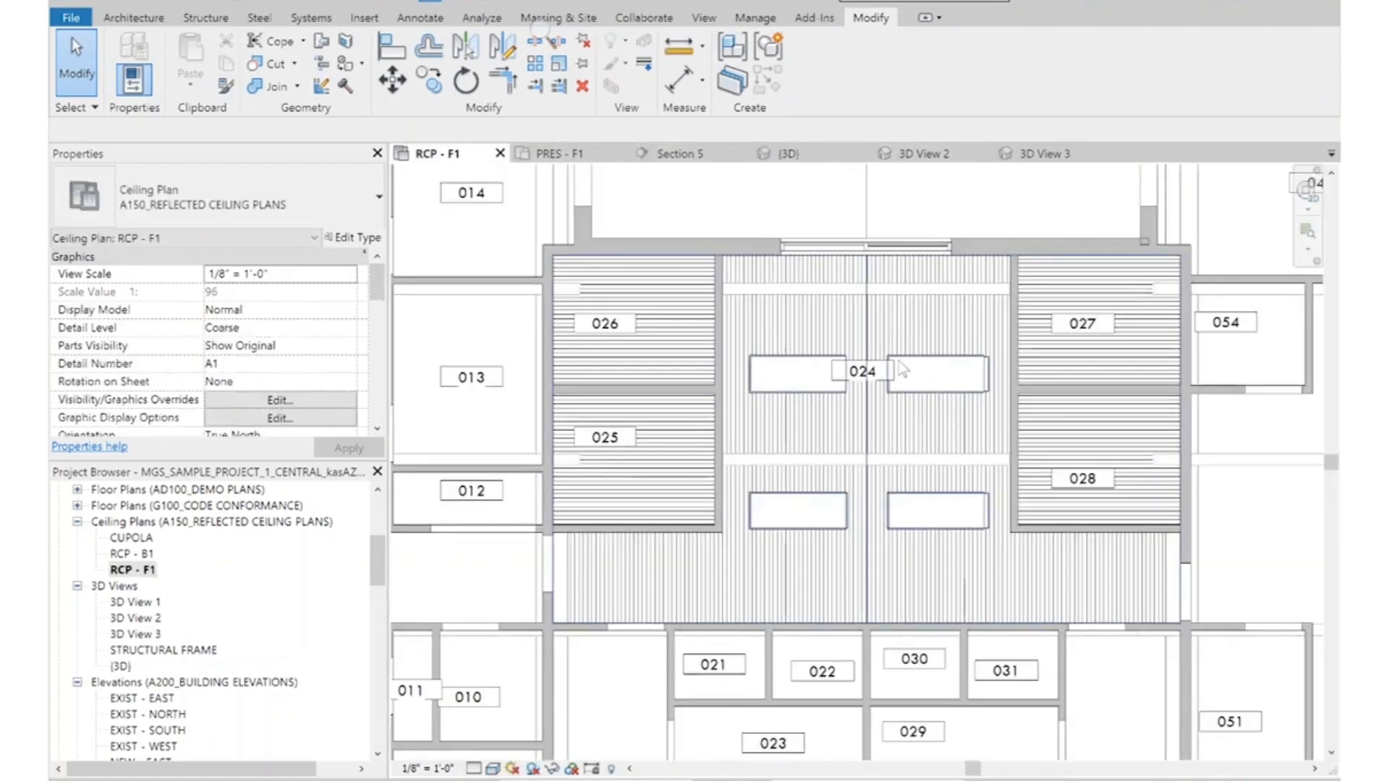
scroll(985, 372, up, 3)
click(991, 382)
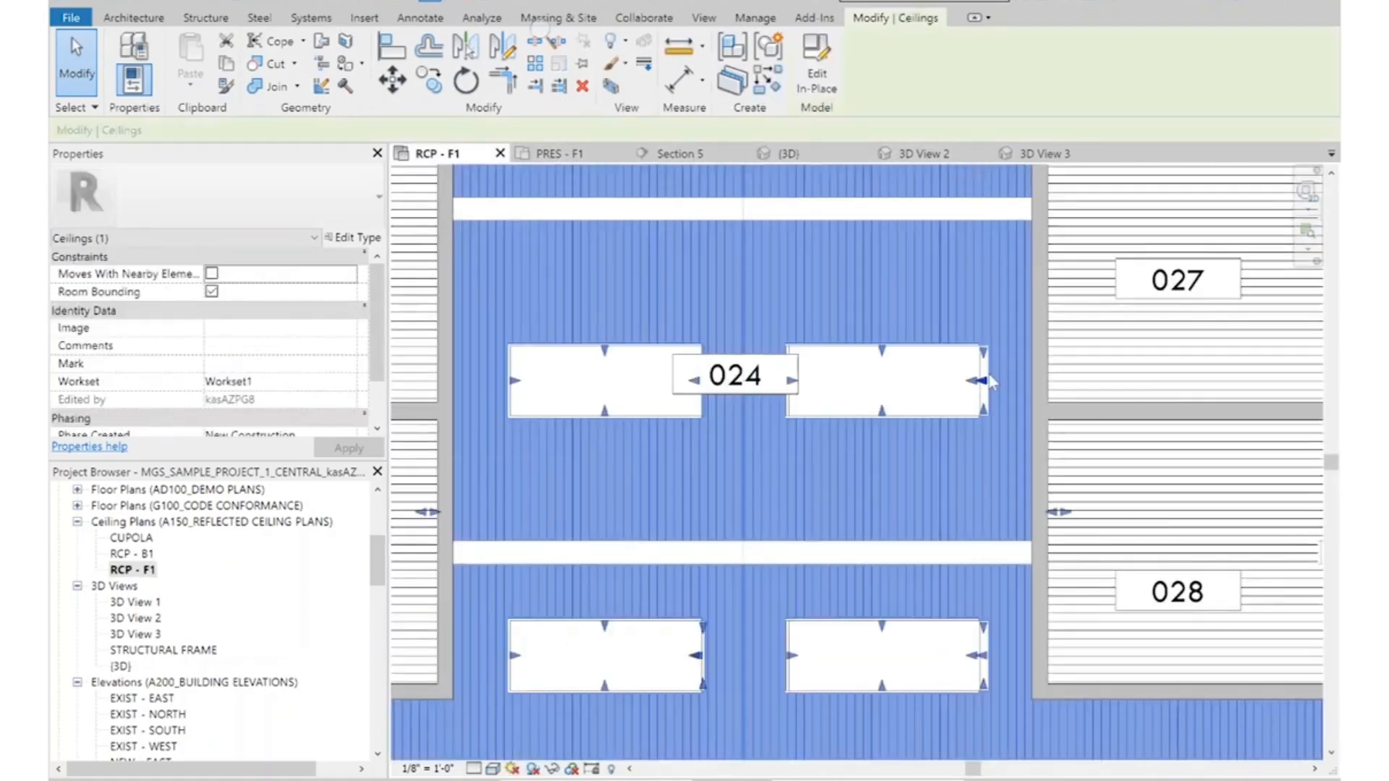
scroll(1007, 694, up, 4)
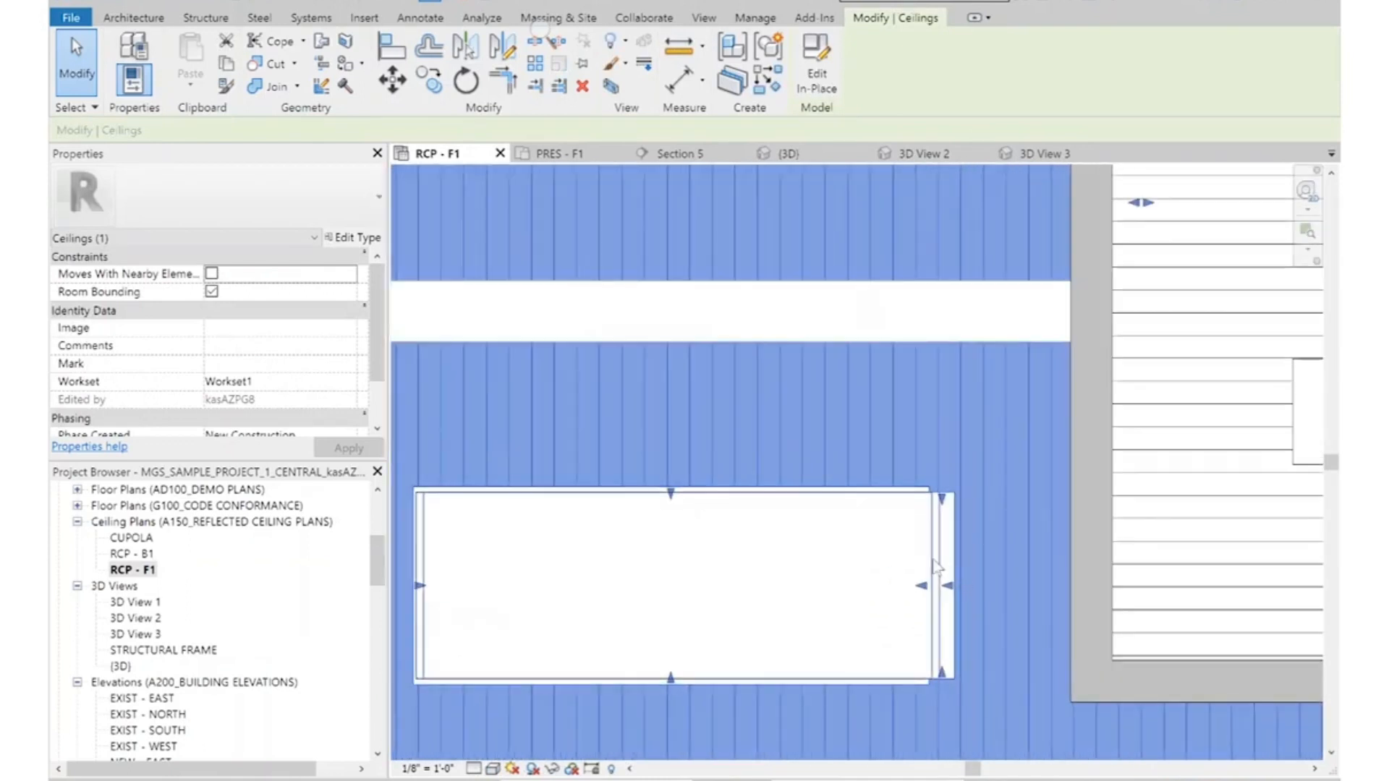
drag(937, 590, 933, 588)
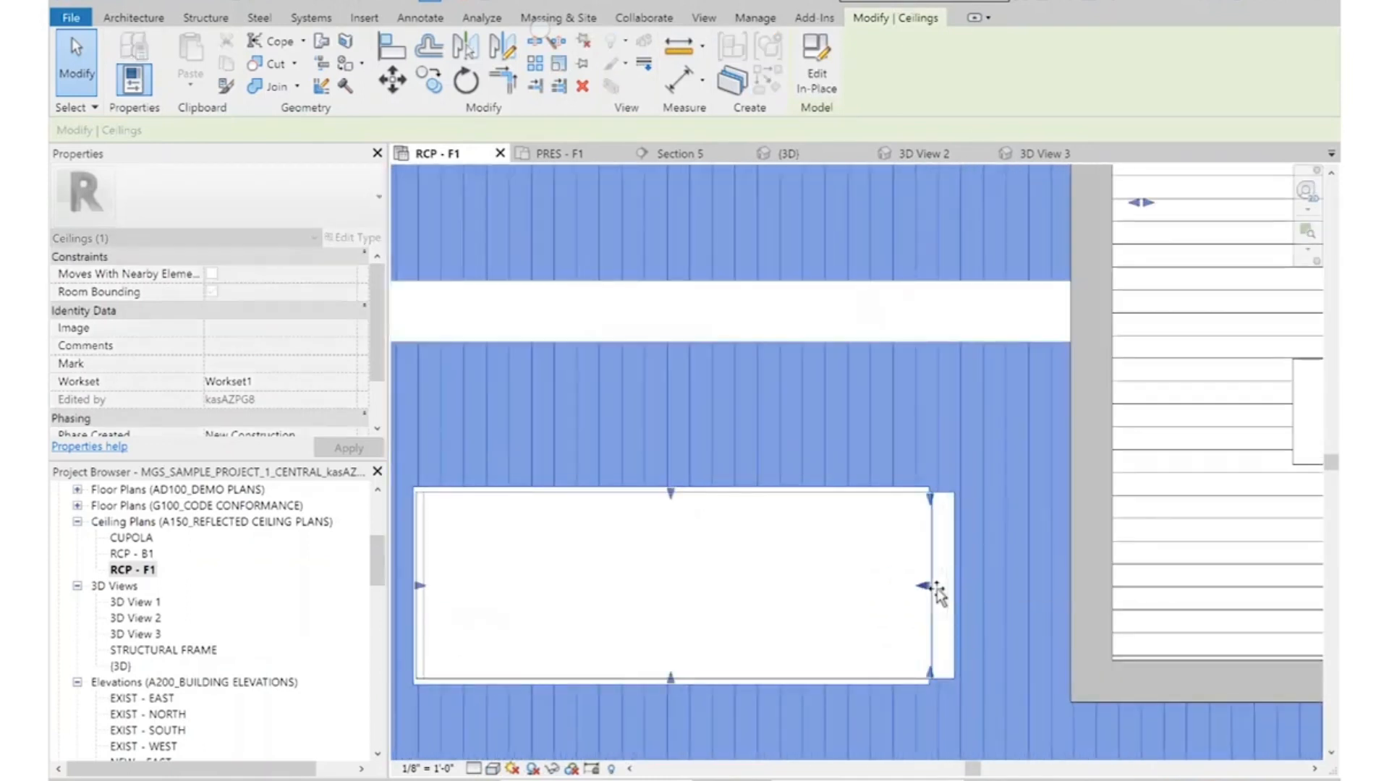
scroll(846, 598, down, 2)
scroll(893, 599, up, 3)
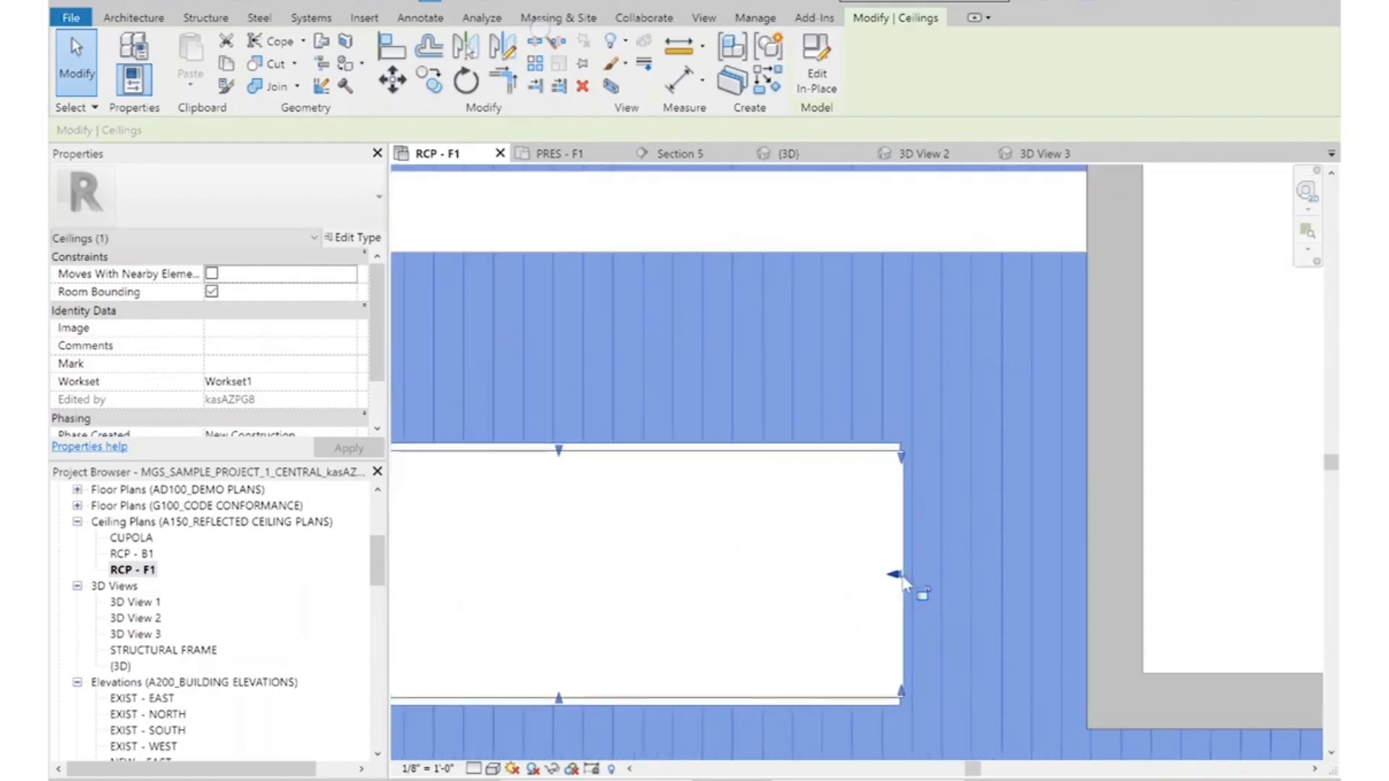
scroll(900, 589, up, 3)
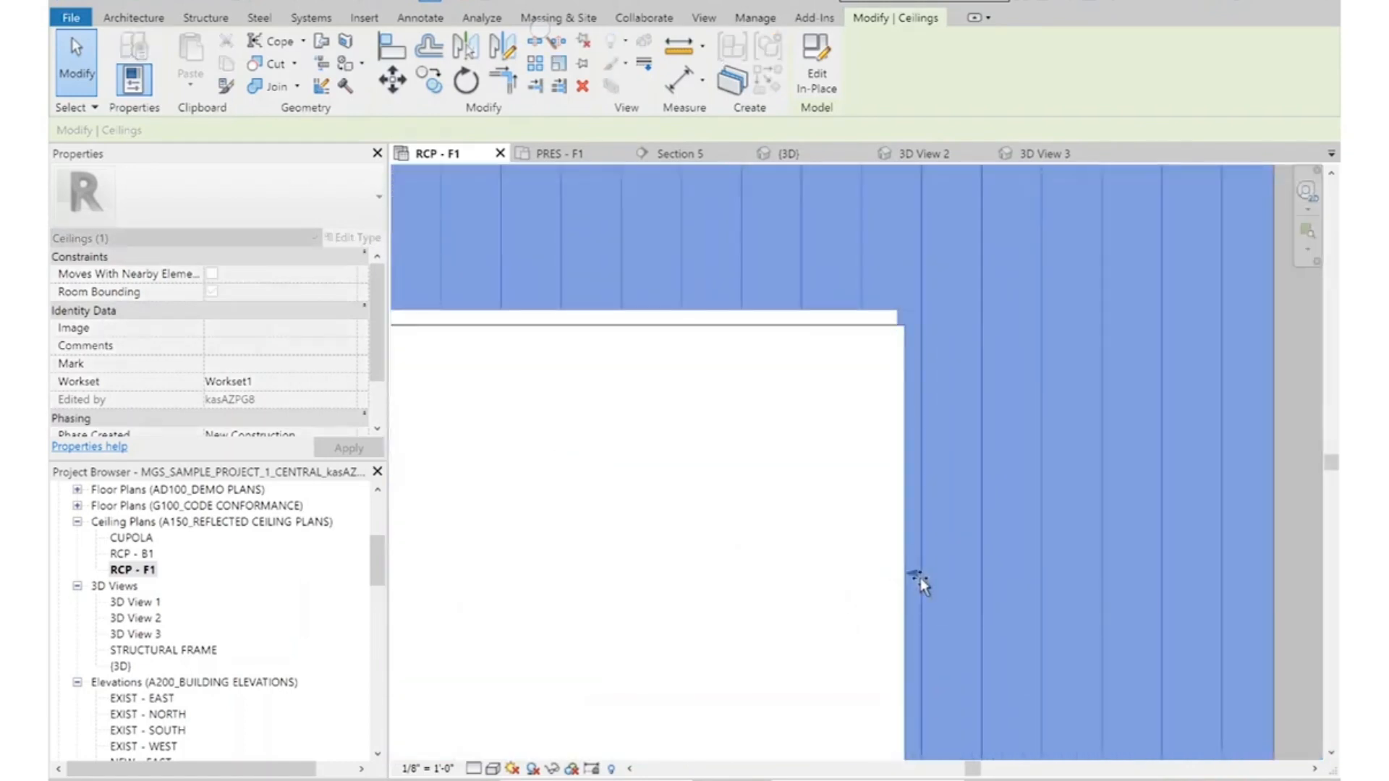
Pull the short edge of the skylight opening nearest room 027 inward toward the skylight edge and deselect the ceiling
scroll(868, 462, down, 6)
middle_drag(908, 281, 904, 495)
middle_drag(907, 206, 877, 415)
scroll(851, 358, up, 3)
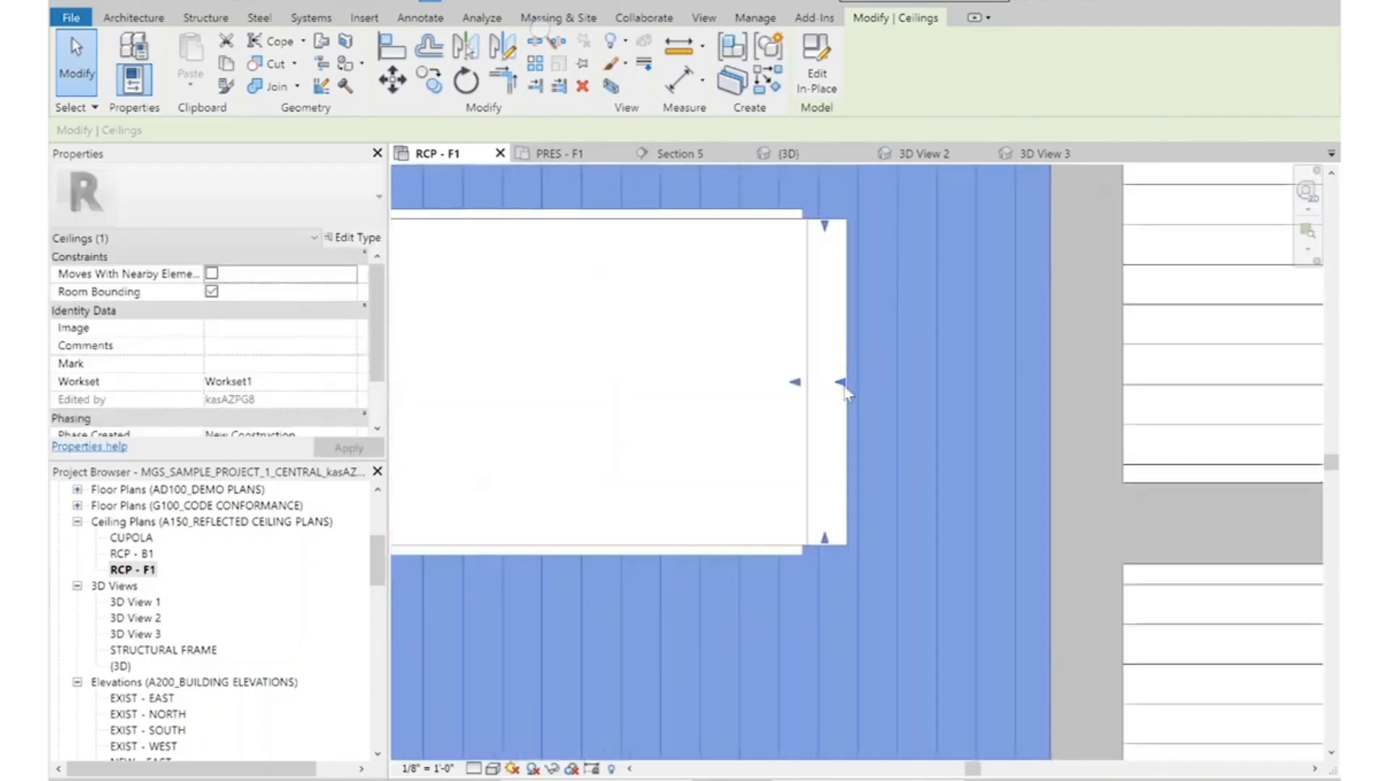
drag(820, 385, 815, 384)
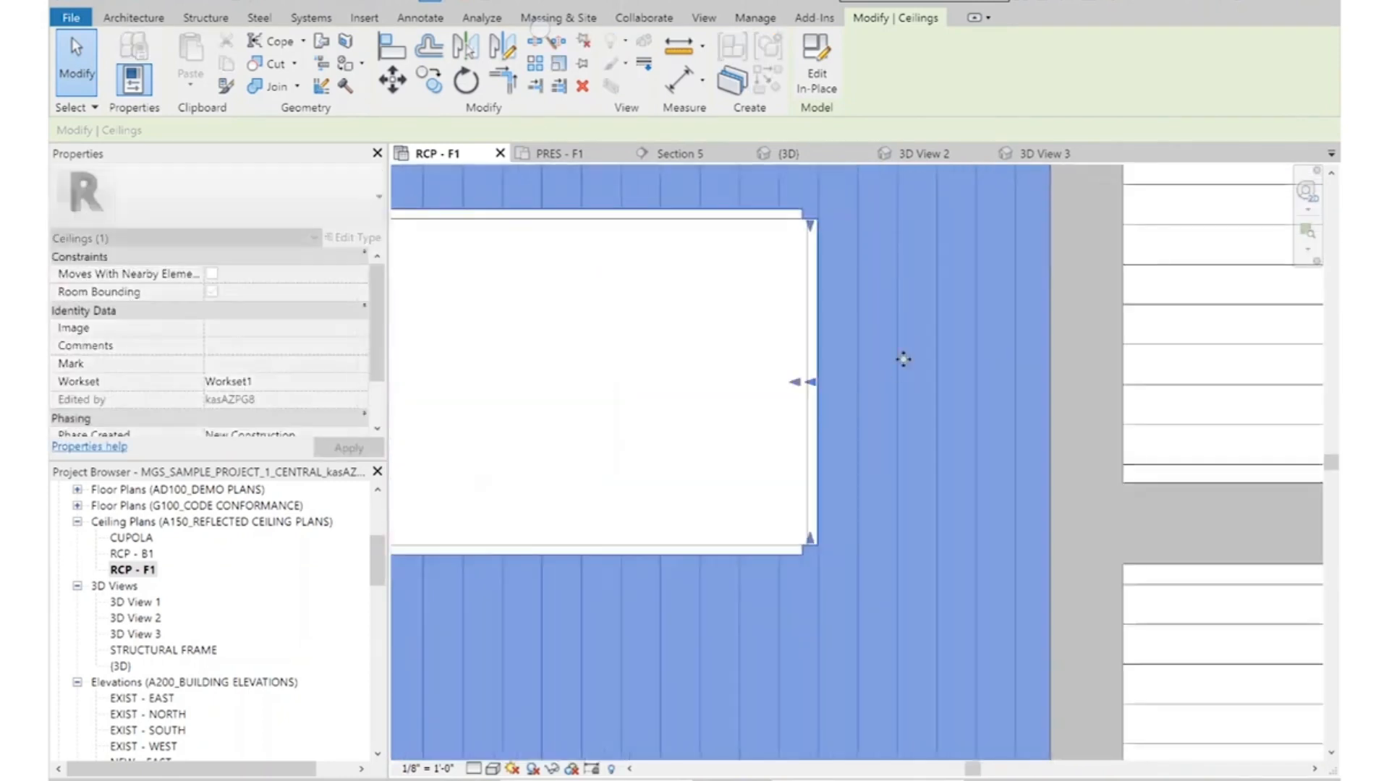
click(902, 360)
Move the room 024 tag into the clear area between the skylight rows, and check the openings in 3D View 3 before returning to RCP - F1
scroll(905, 377, down, 8)
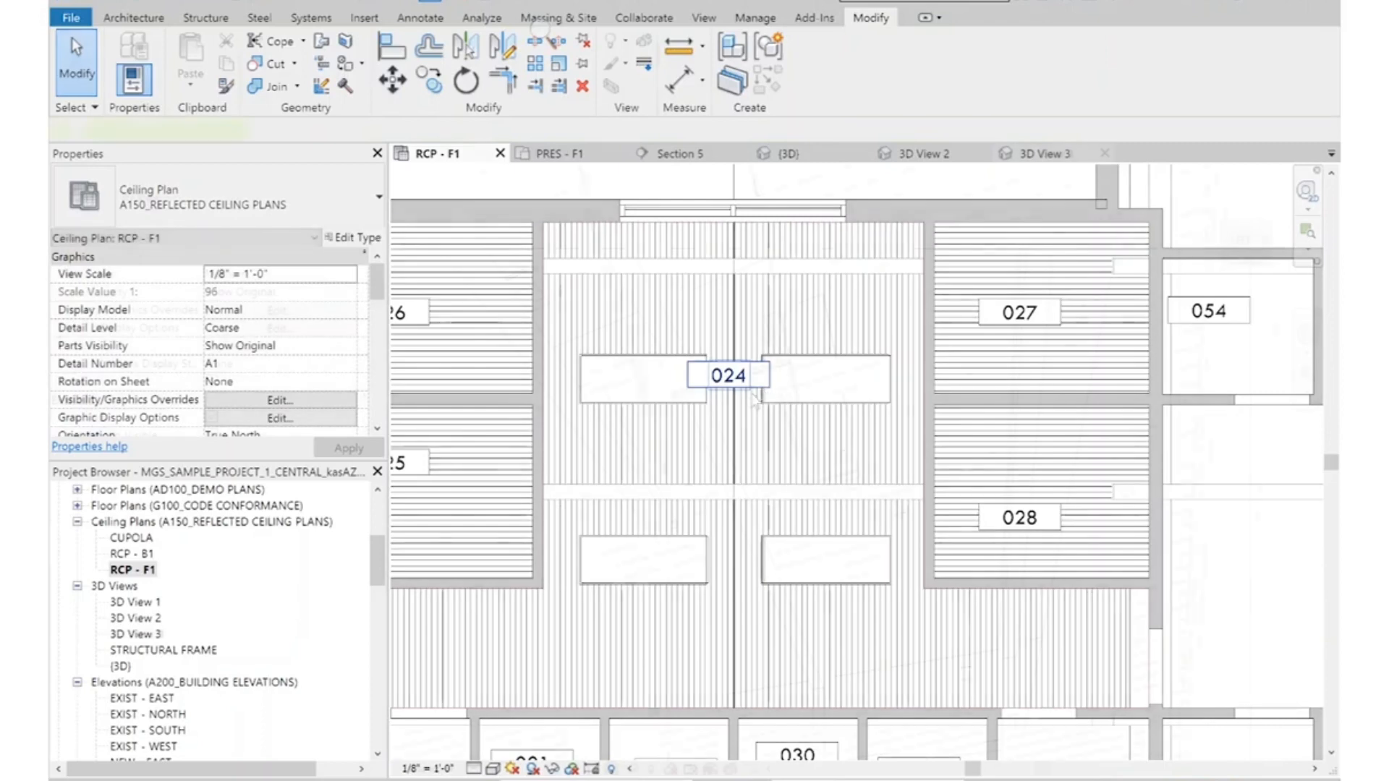
scroll(920, 466, down, 3)
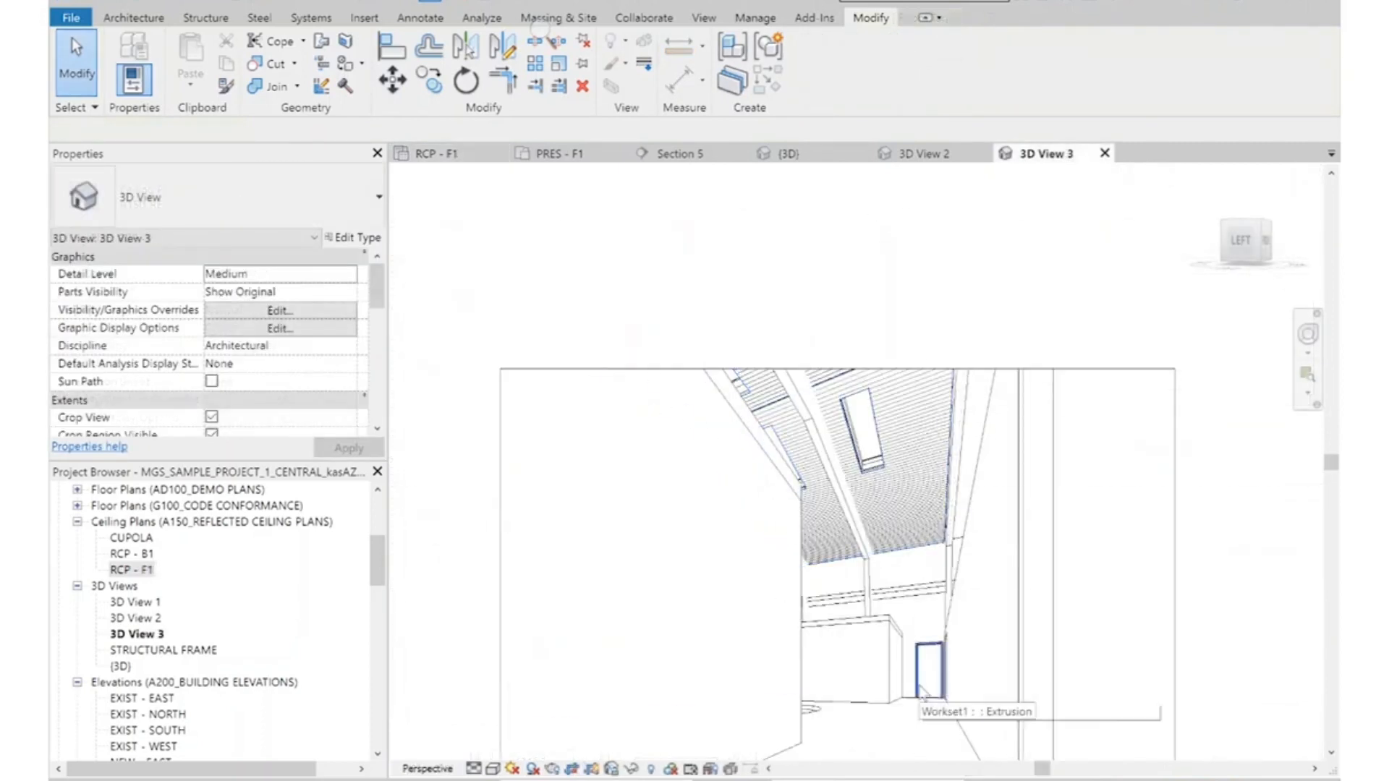
key(ctrl+Tab)
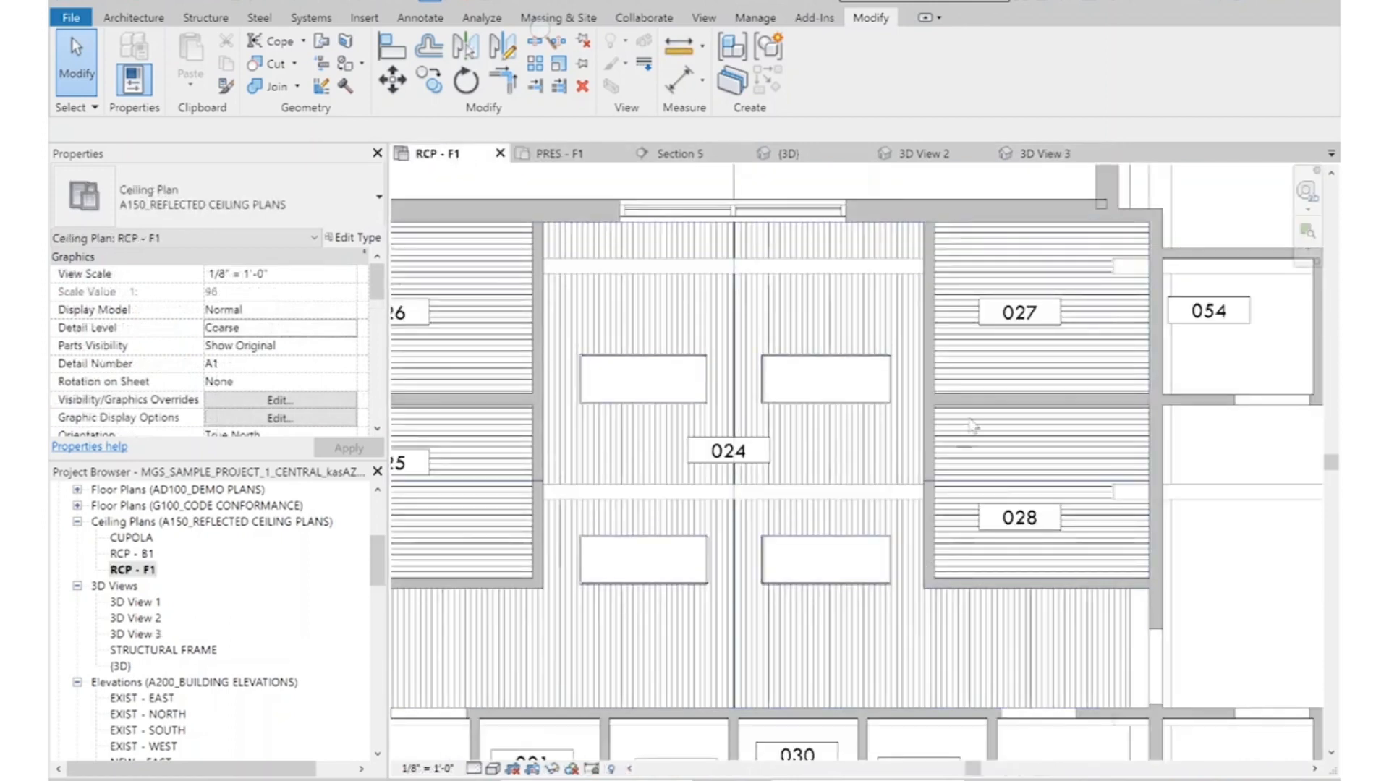
Tag the sloped wood-grille ceiling by category without a leader, placing the tag in the clear strip between the southern skylights and rooms 030/031
scroll(928, 570, down, 3)
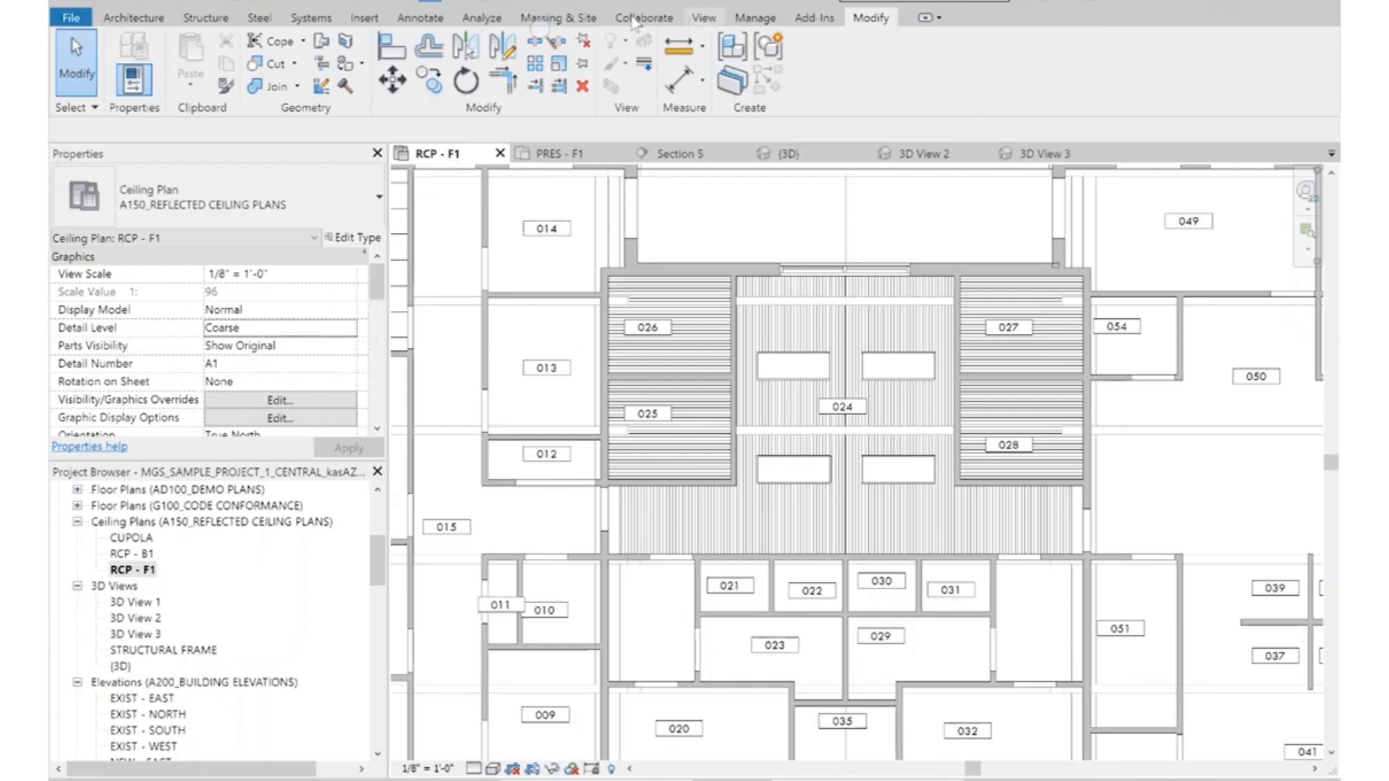
click(433, 21)
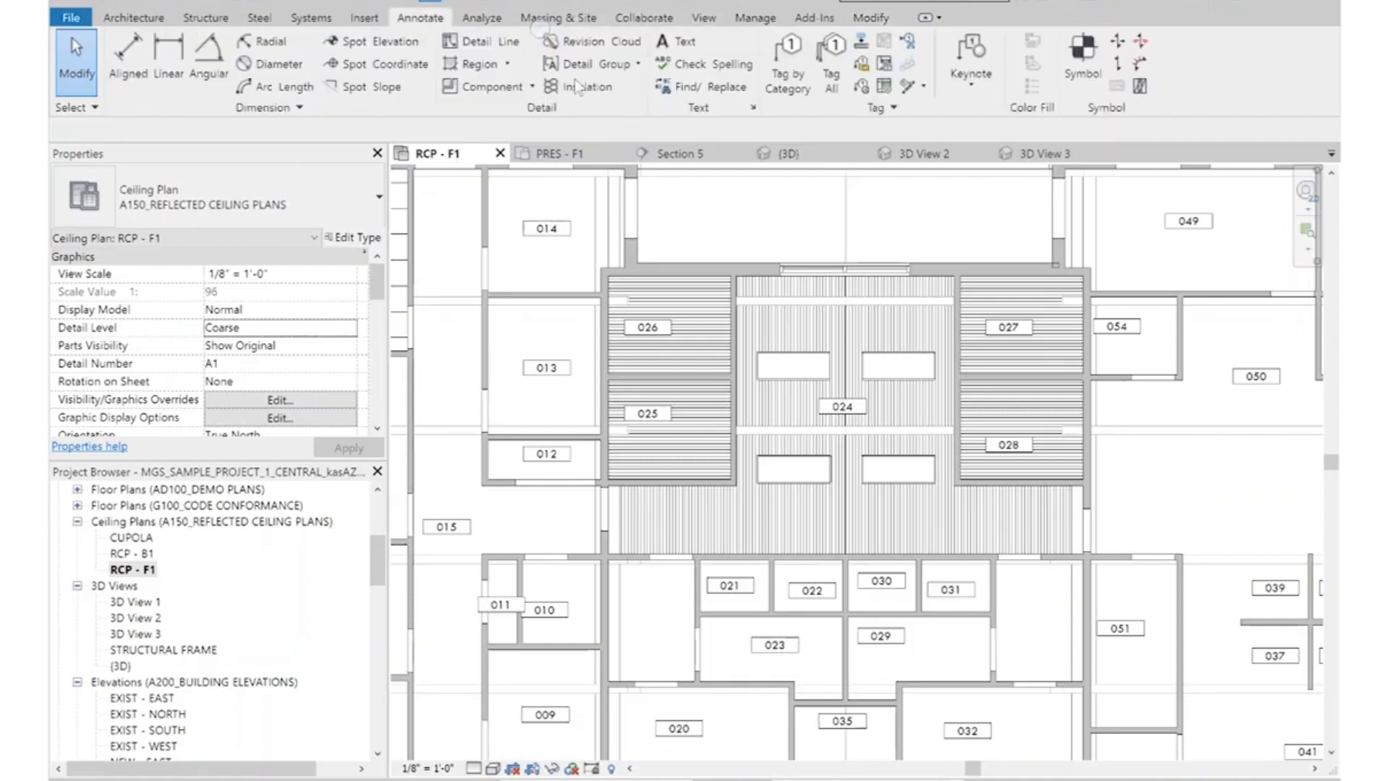
click(787, 69)
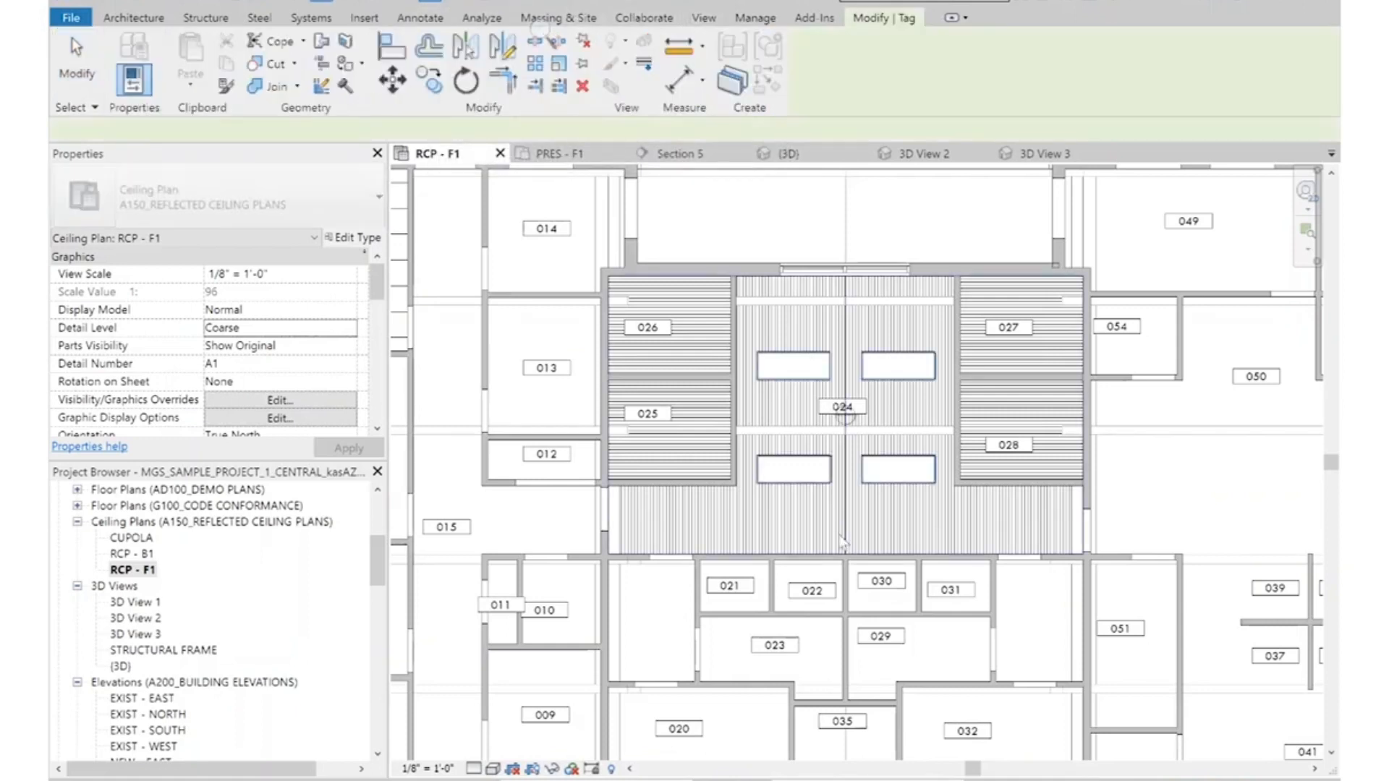
scroll(864, 412, up, 3)
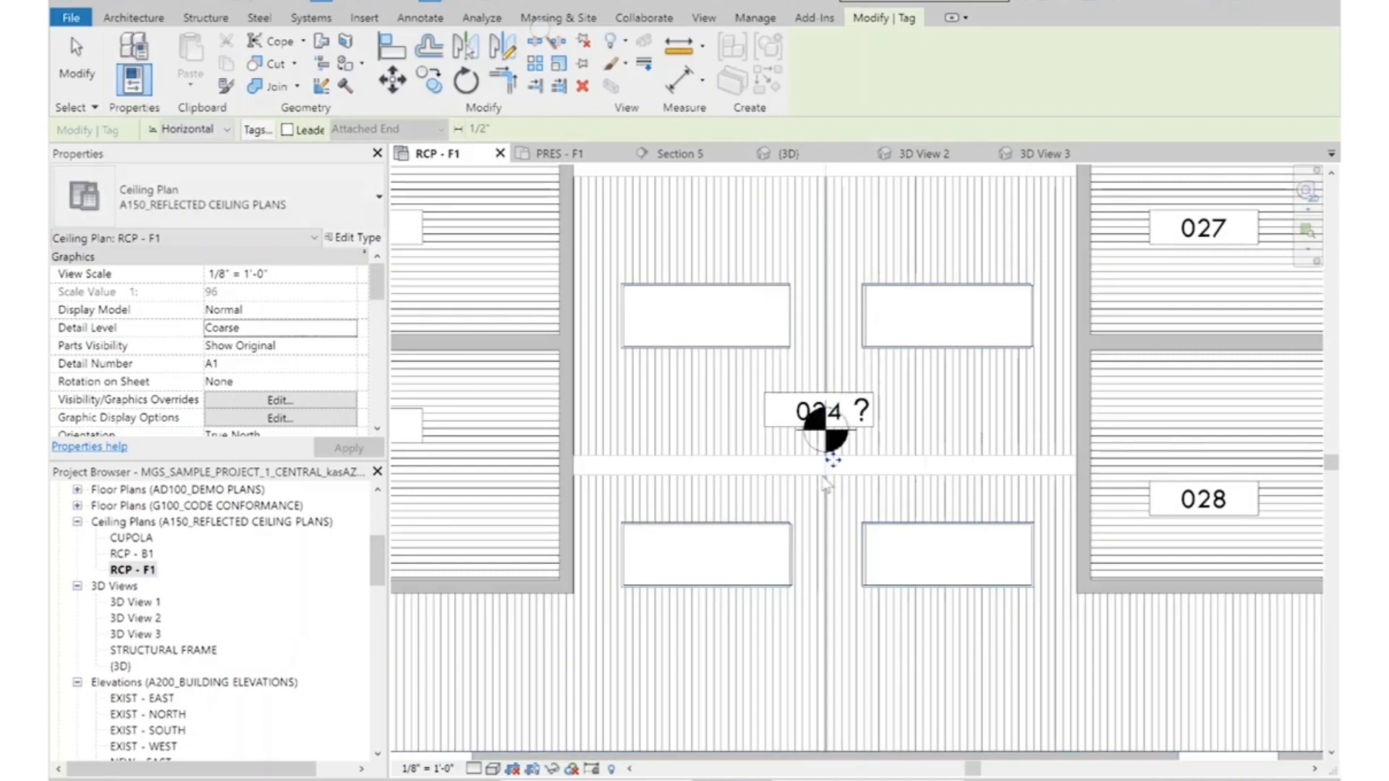
scroll(894, 584, down, 3)
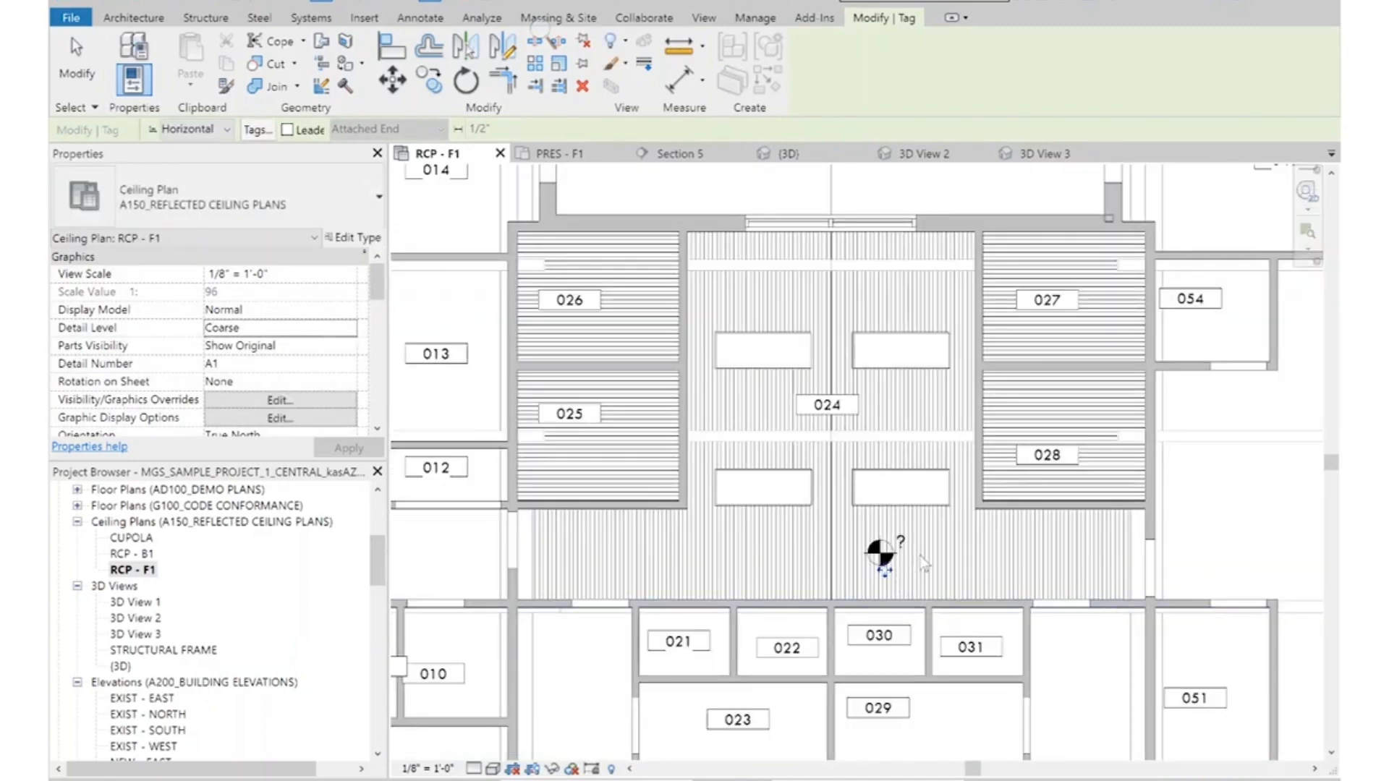
scroll(865, 550, up, 2)
scroll(1043, 540, down, 3)
scroll(1044, 541, down, 2)
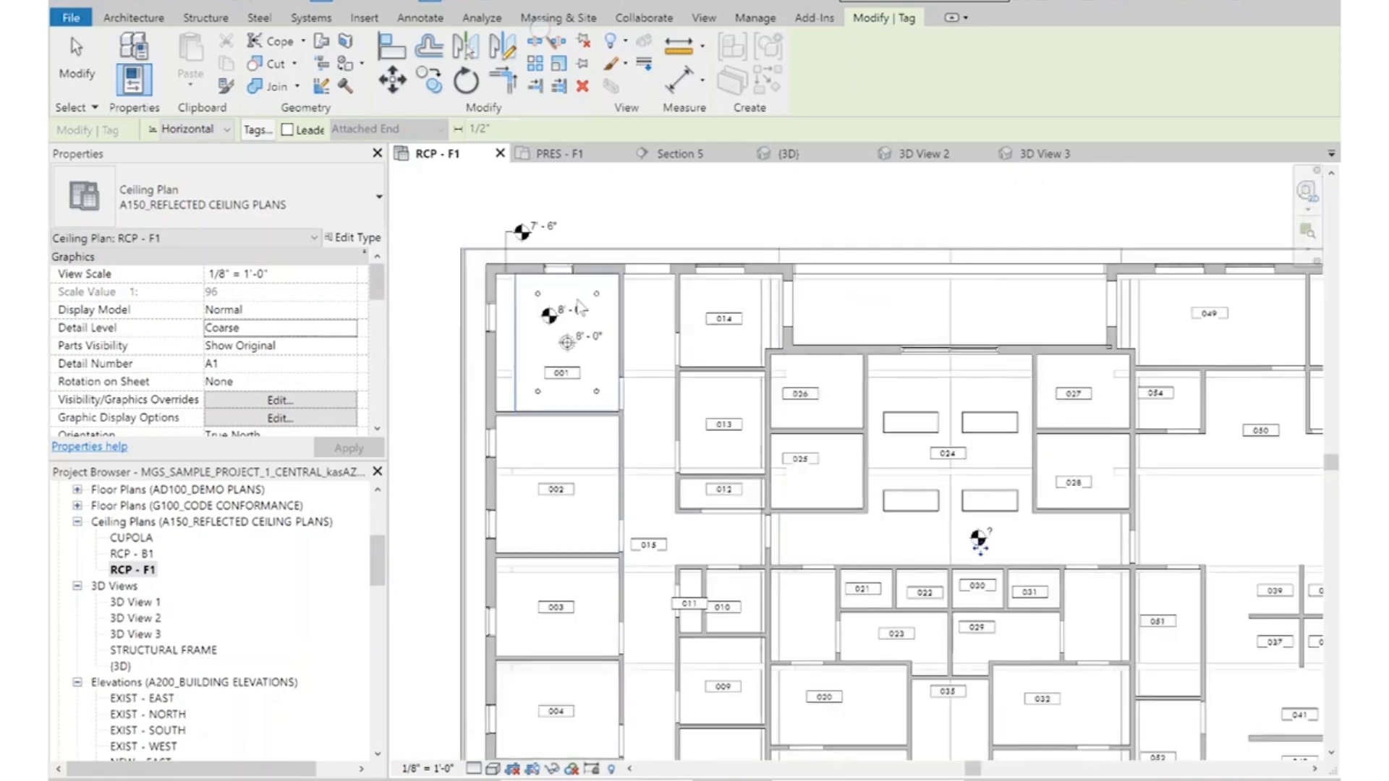
scroll(1028, 532, up, 3)
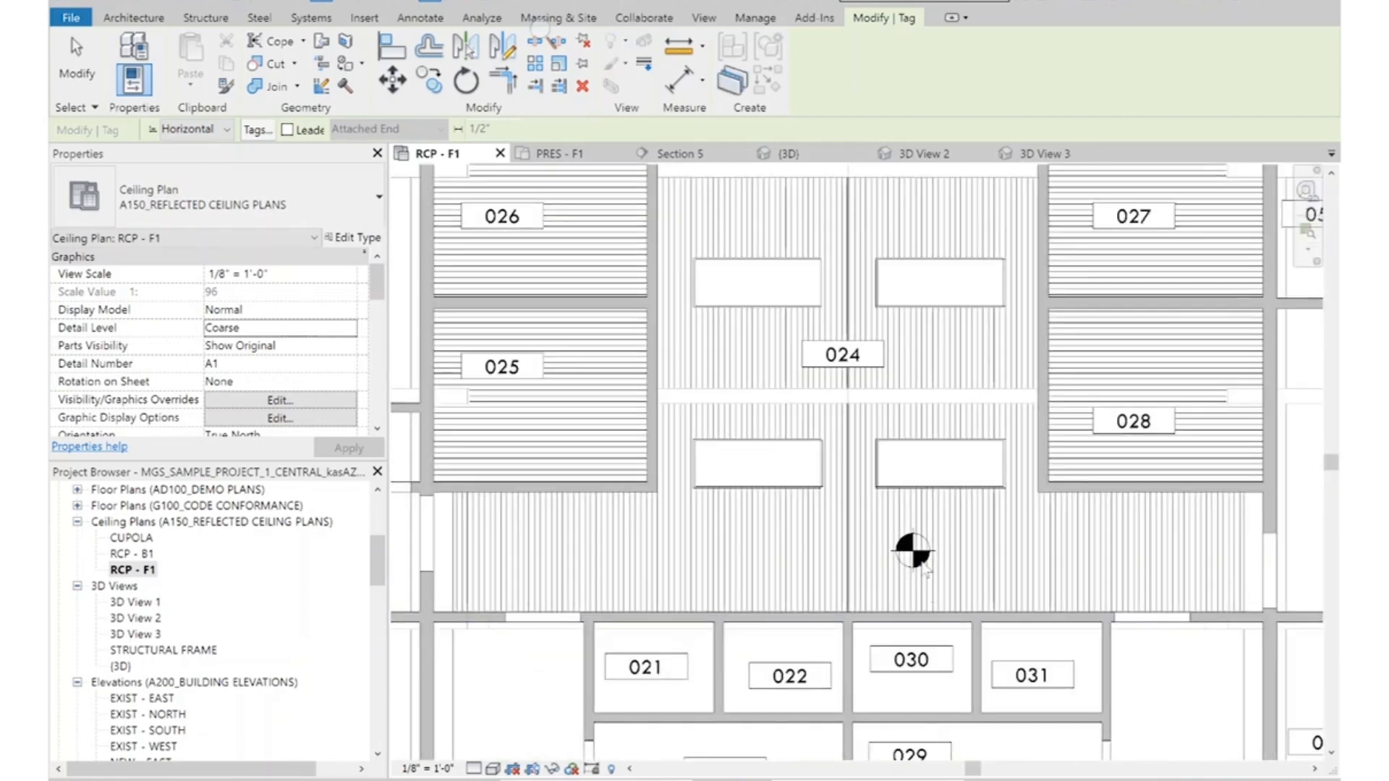
Place the text note "SLOPED CEILING" directly beside the ceiling tag symbol and finish the text
click(420, 19)
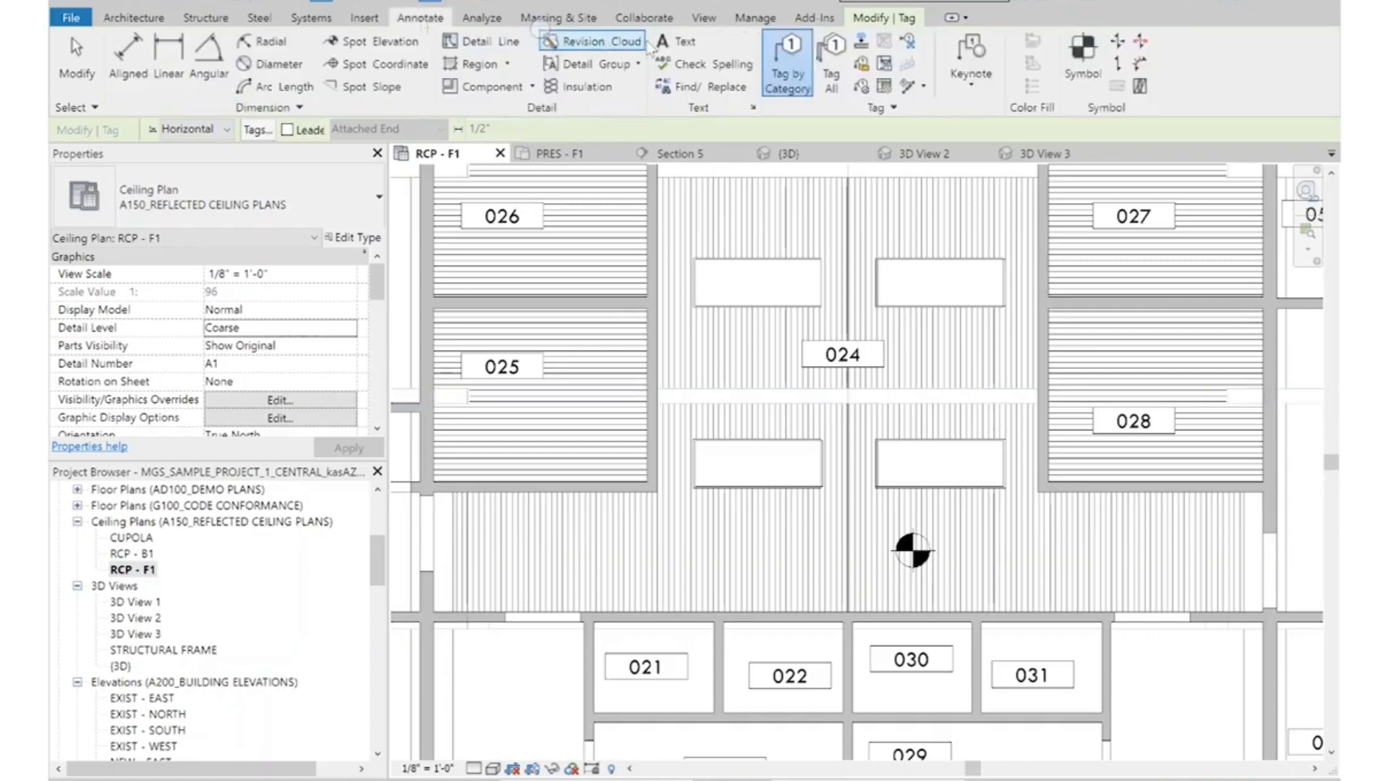
click(679, 42)
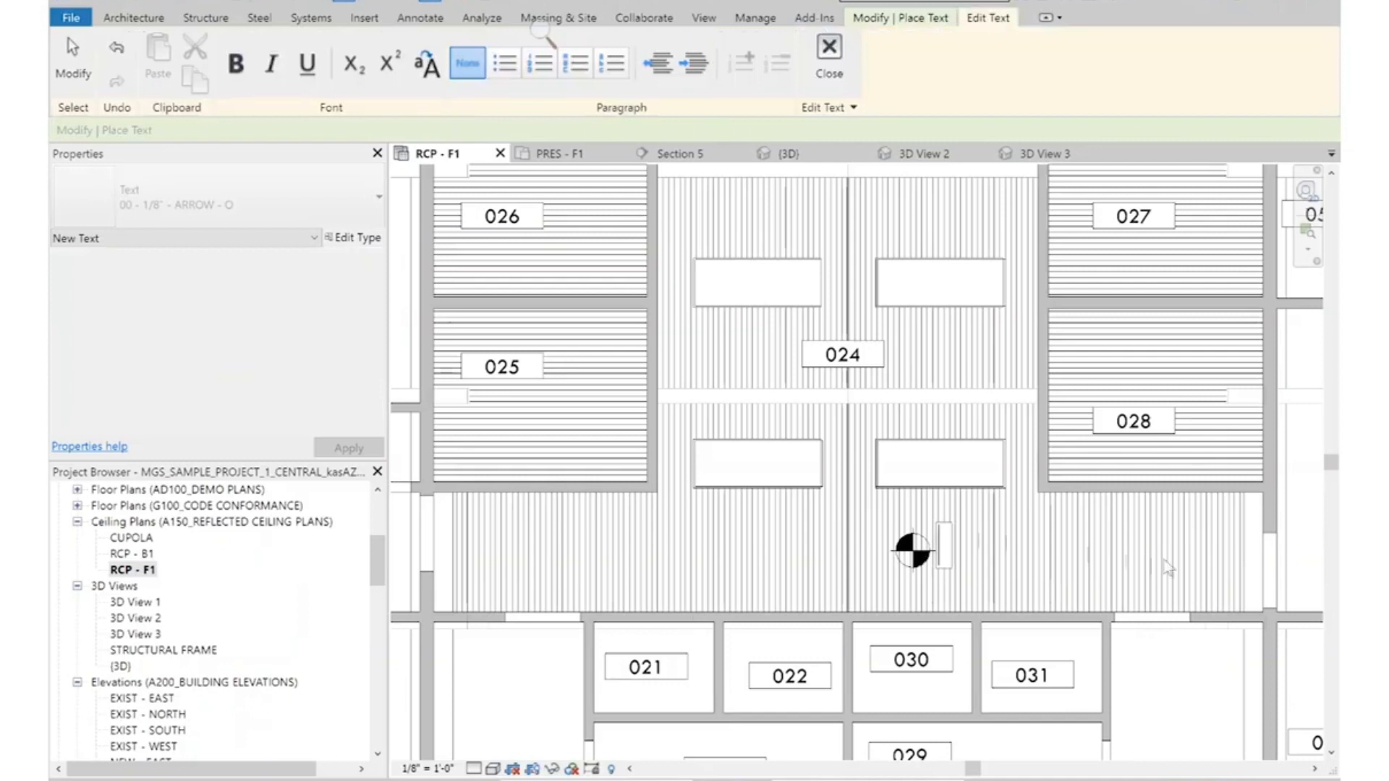
text(CEILING)
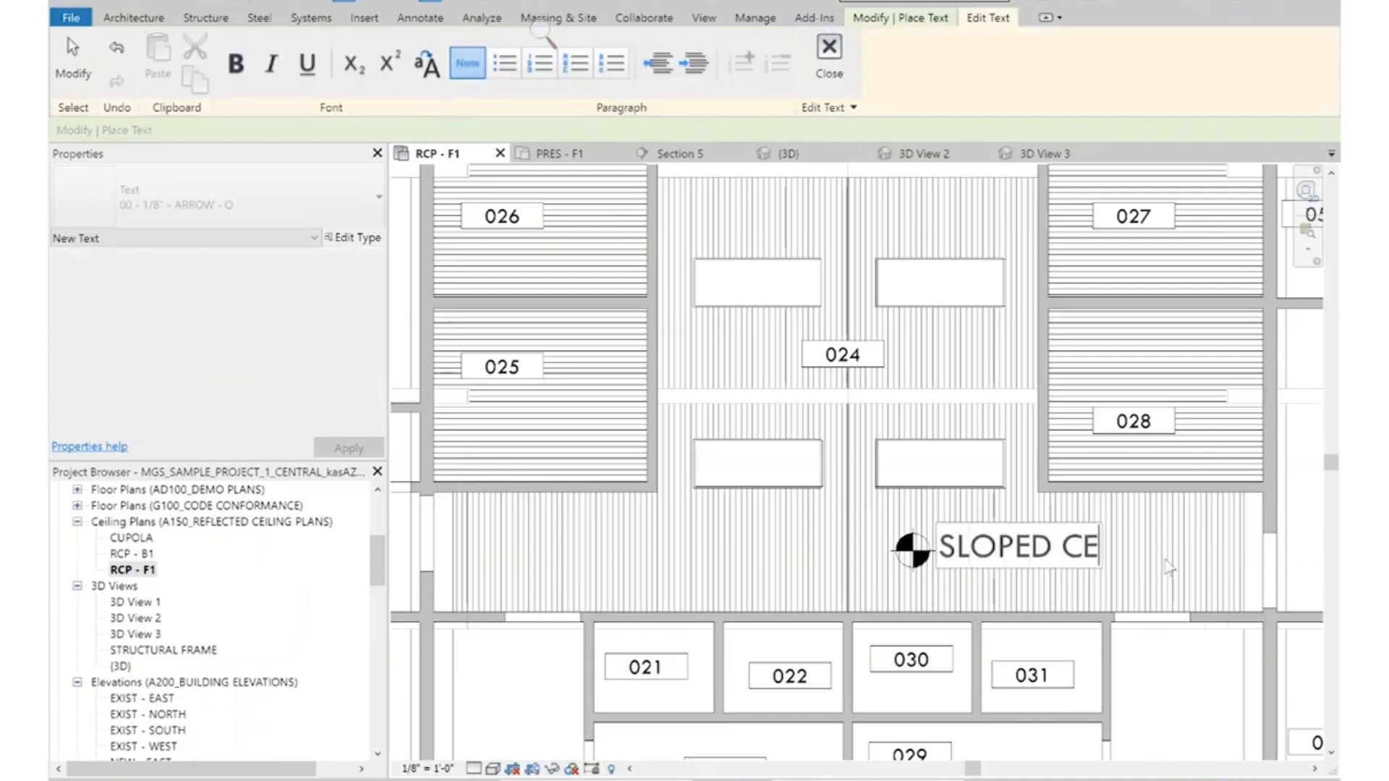
click(913, 311)
key(Escape)
key(Escape)
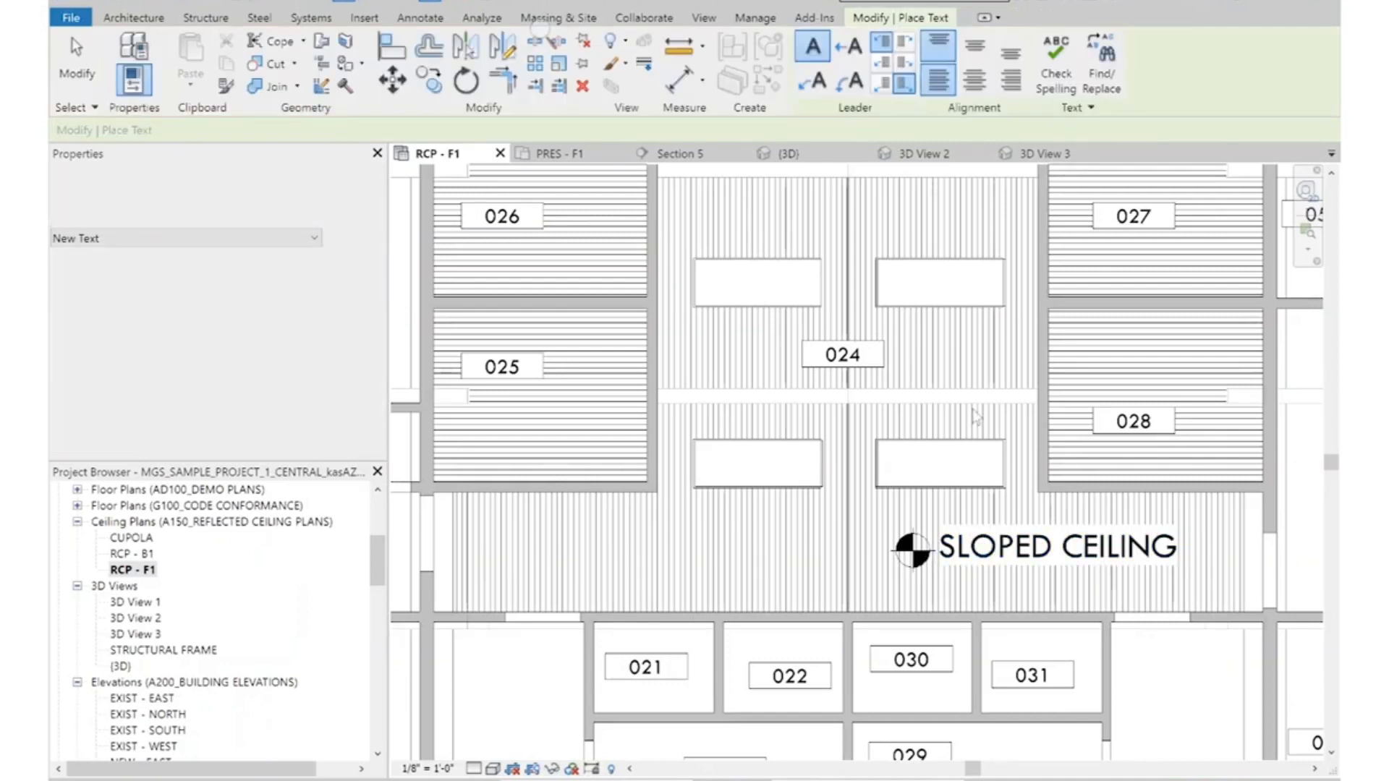
Change the SLOPED CEILING note to the text type 00 - 3/32" - DOT - O and deselect it
click(1042, 536)
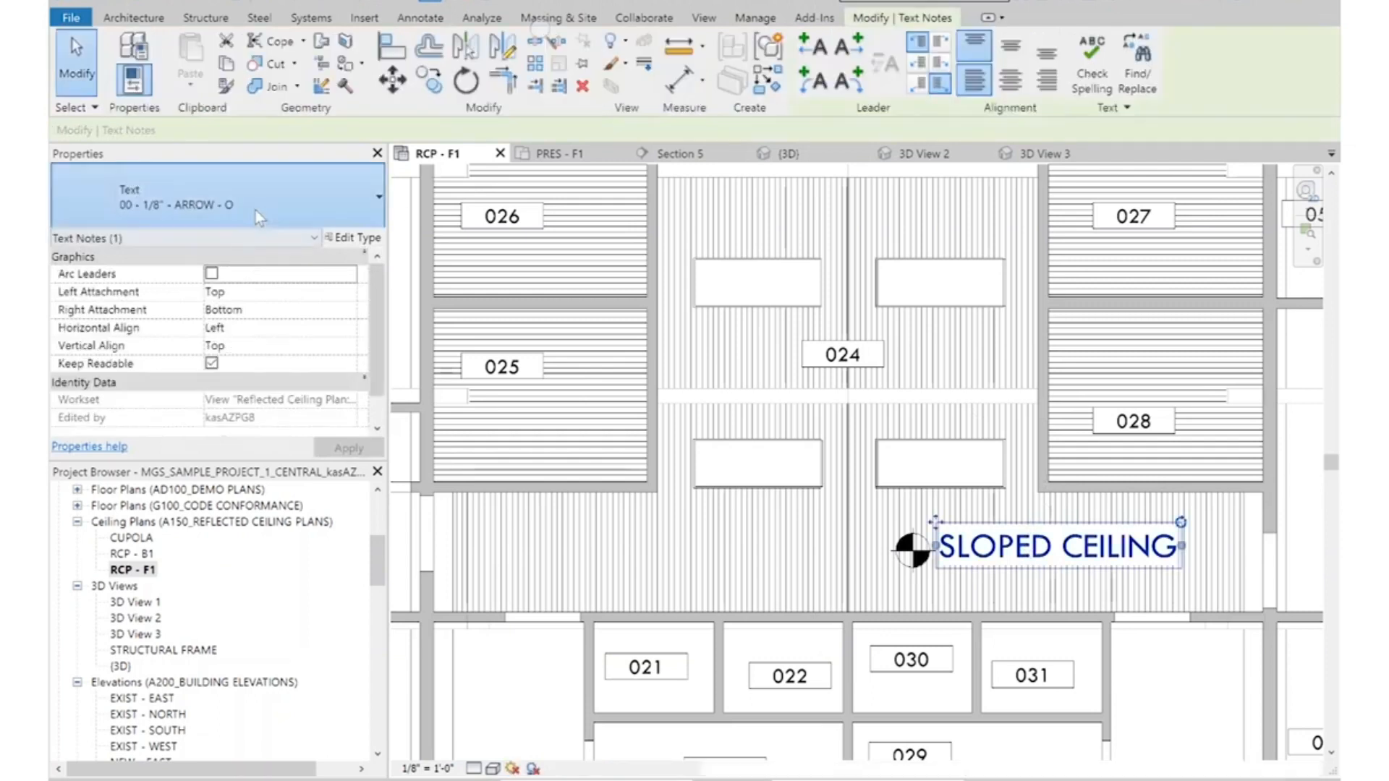
click(254, 209)
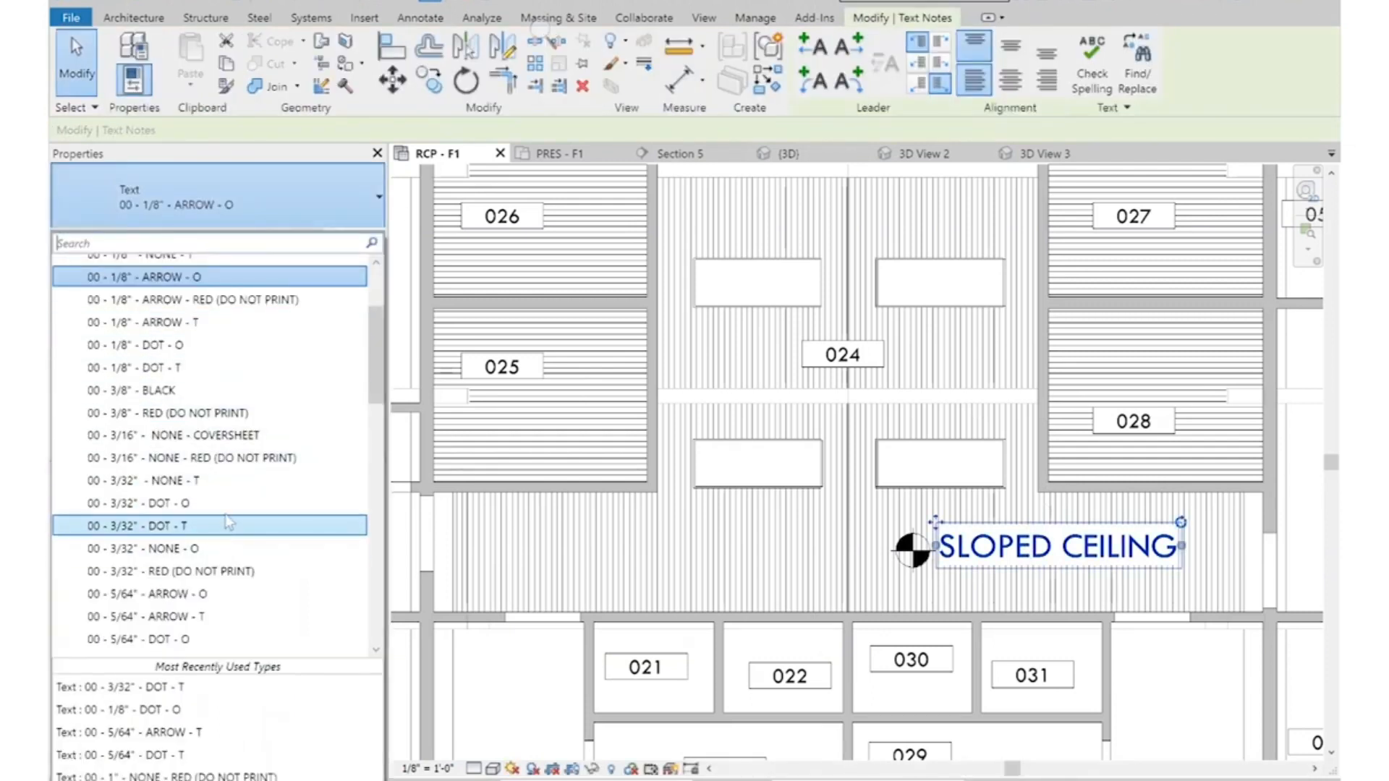
click(224, 504)
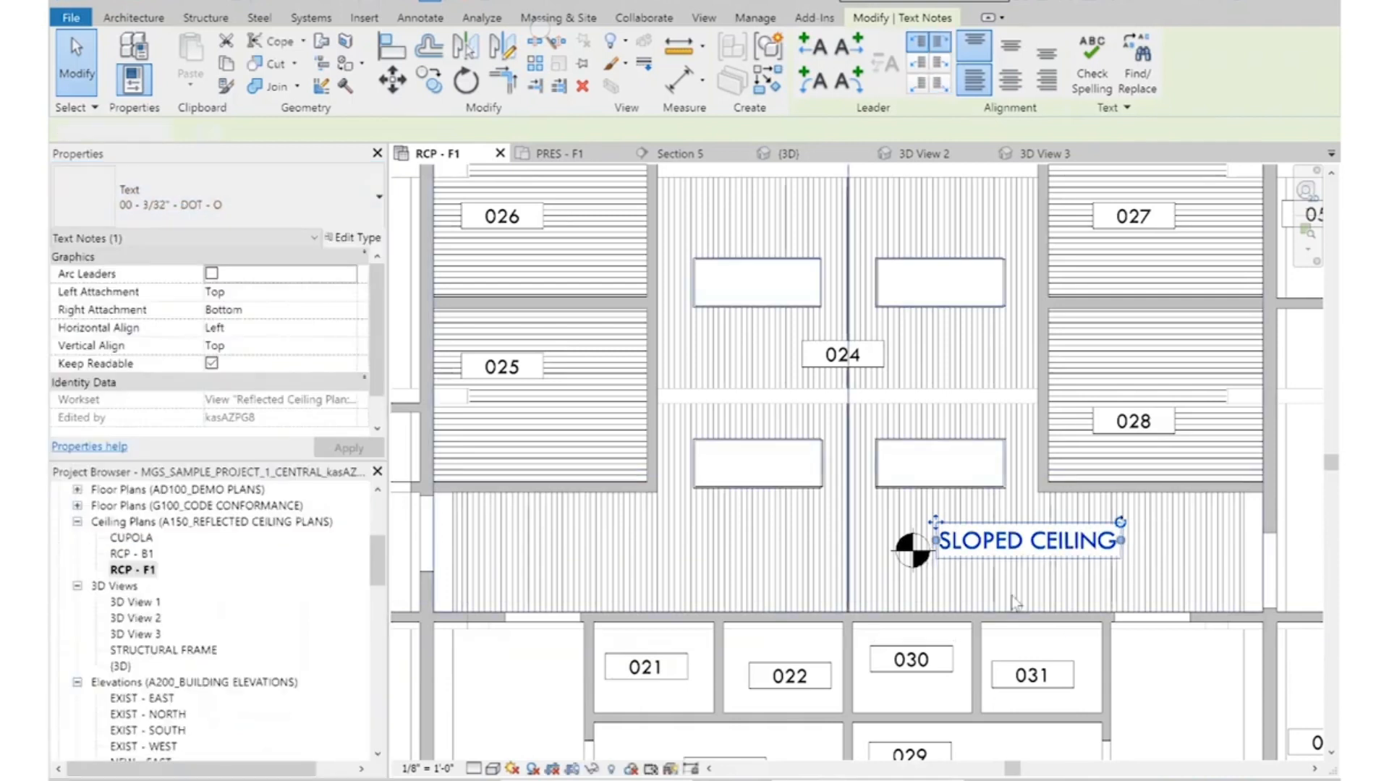
key(Escape)
scroll(1065, 506, down, 5)
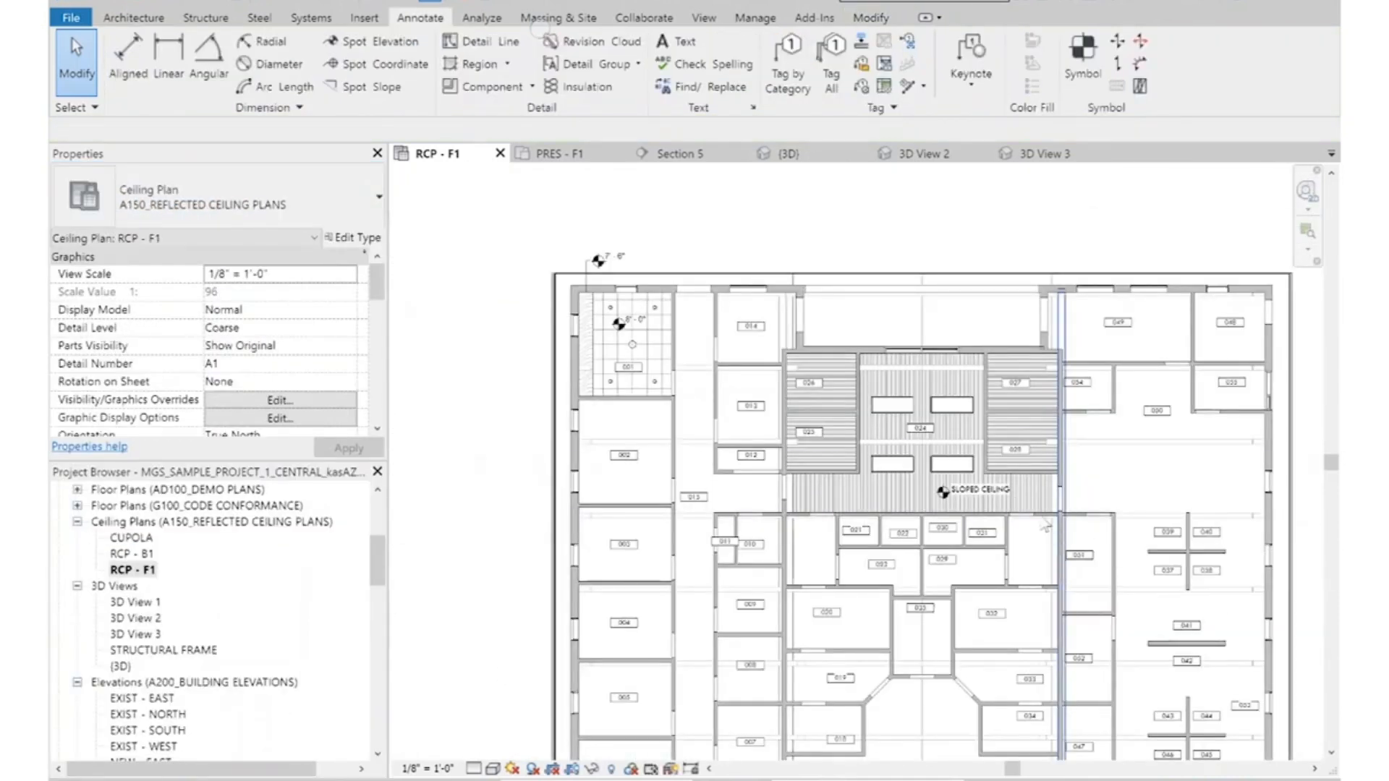
scroll(1070, 550, up, 2)
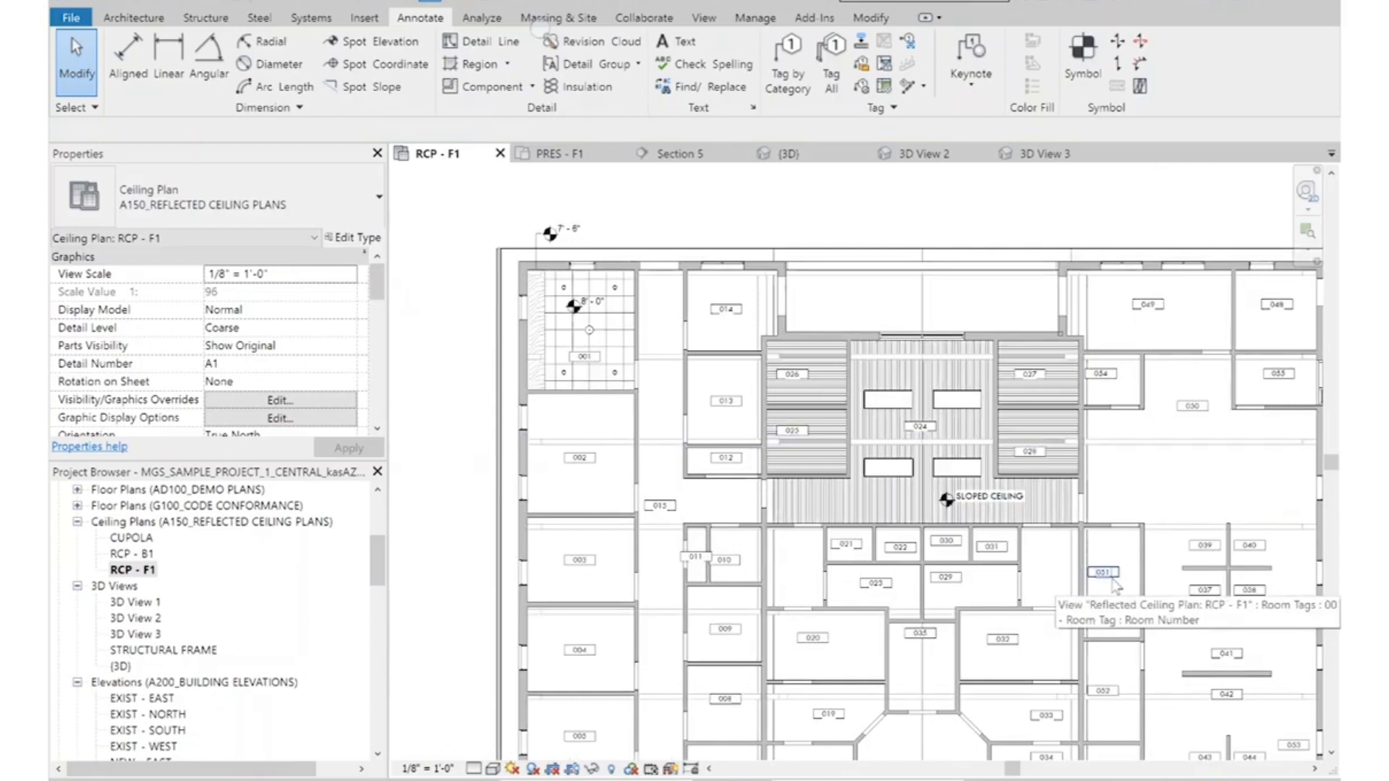